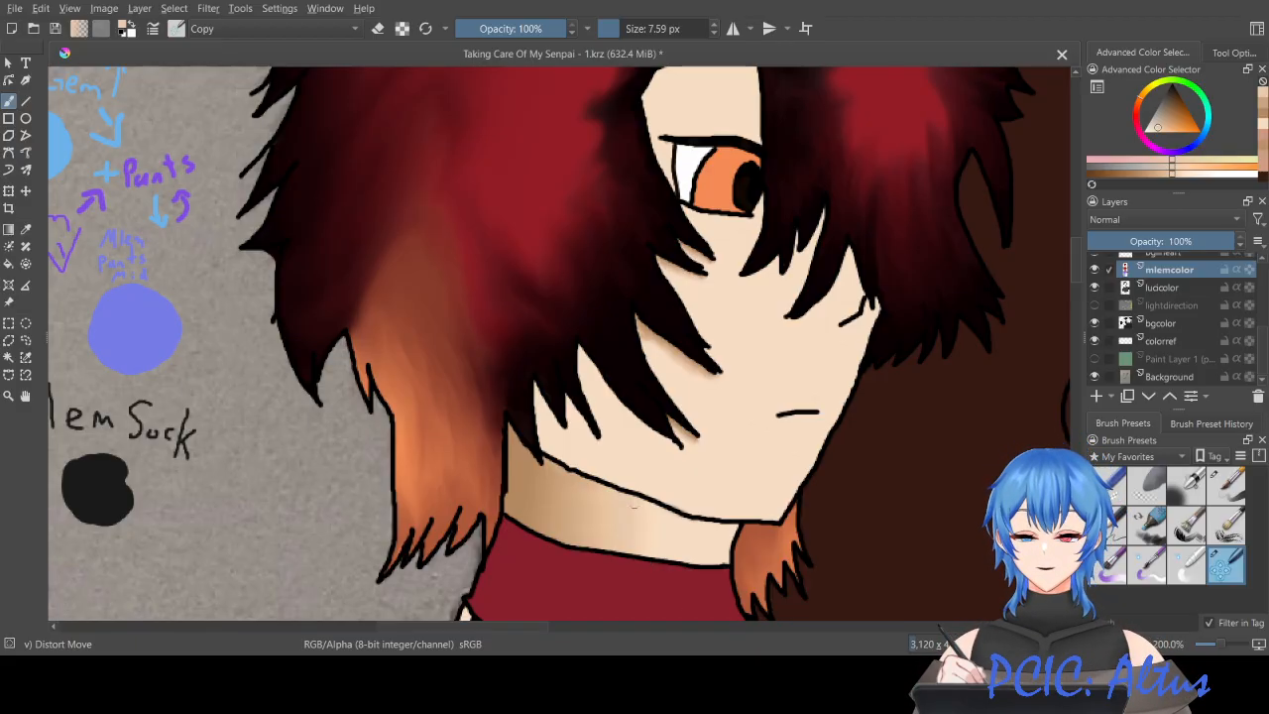
# Step: Paint a dark tan shadow line on the cheek along the long hair lock, using the Basic-5 Size Opacity brush at 3.31 px
pyautogui.scroll(5, 624, 444)
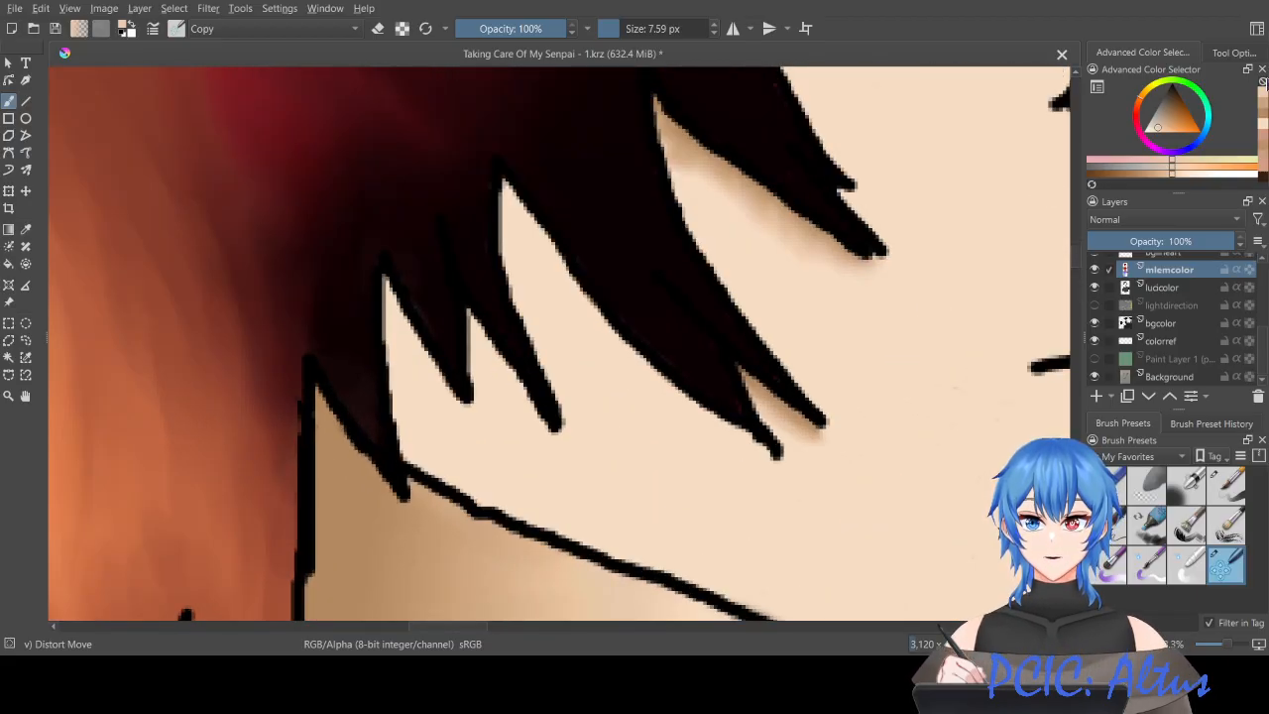
pyautogui.click(1263, 121)
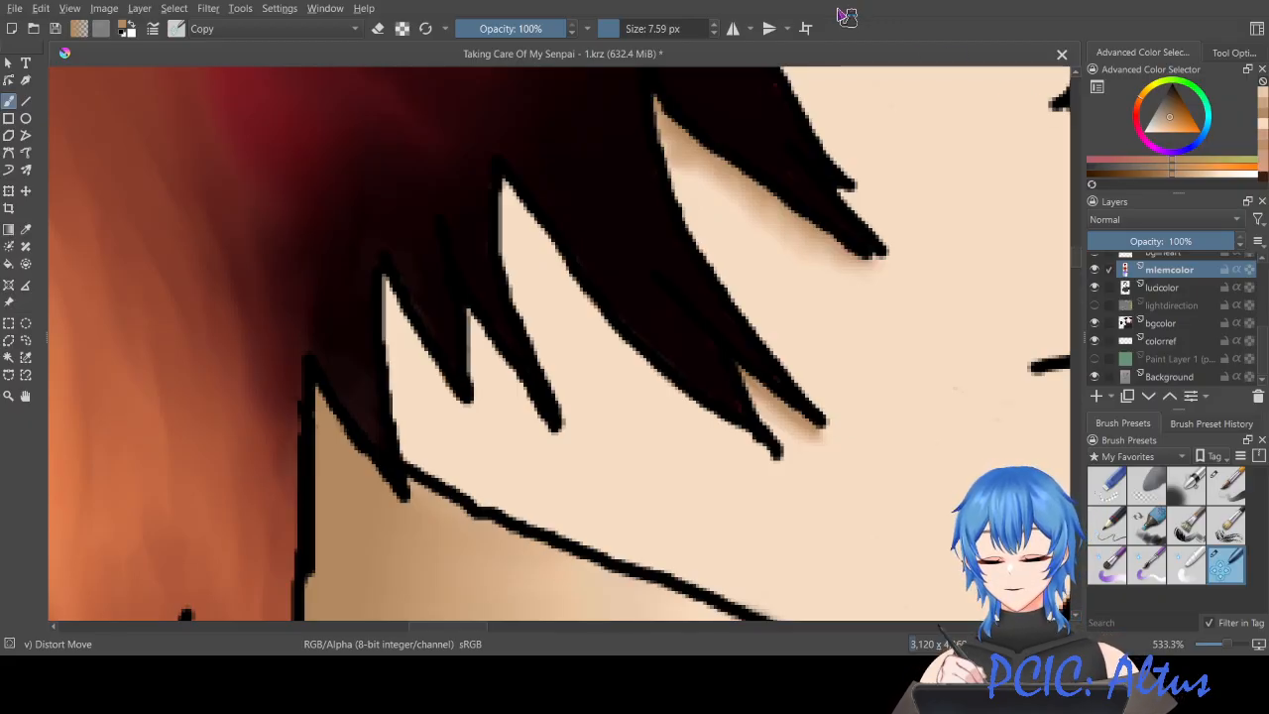
pyautogui.moveTo(618, 25); pyautogui.dragTo(611, 28)
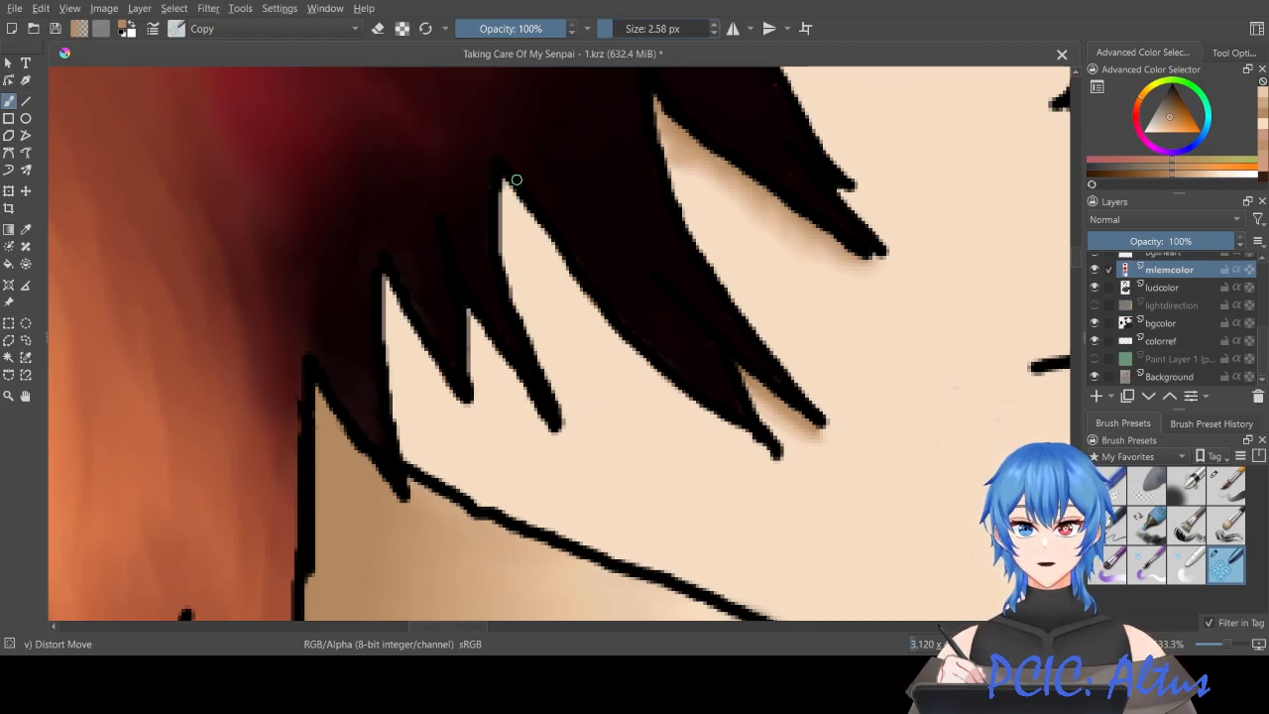
pyautogui.scroll(2, 516, 179)
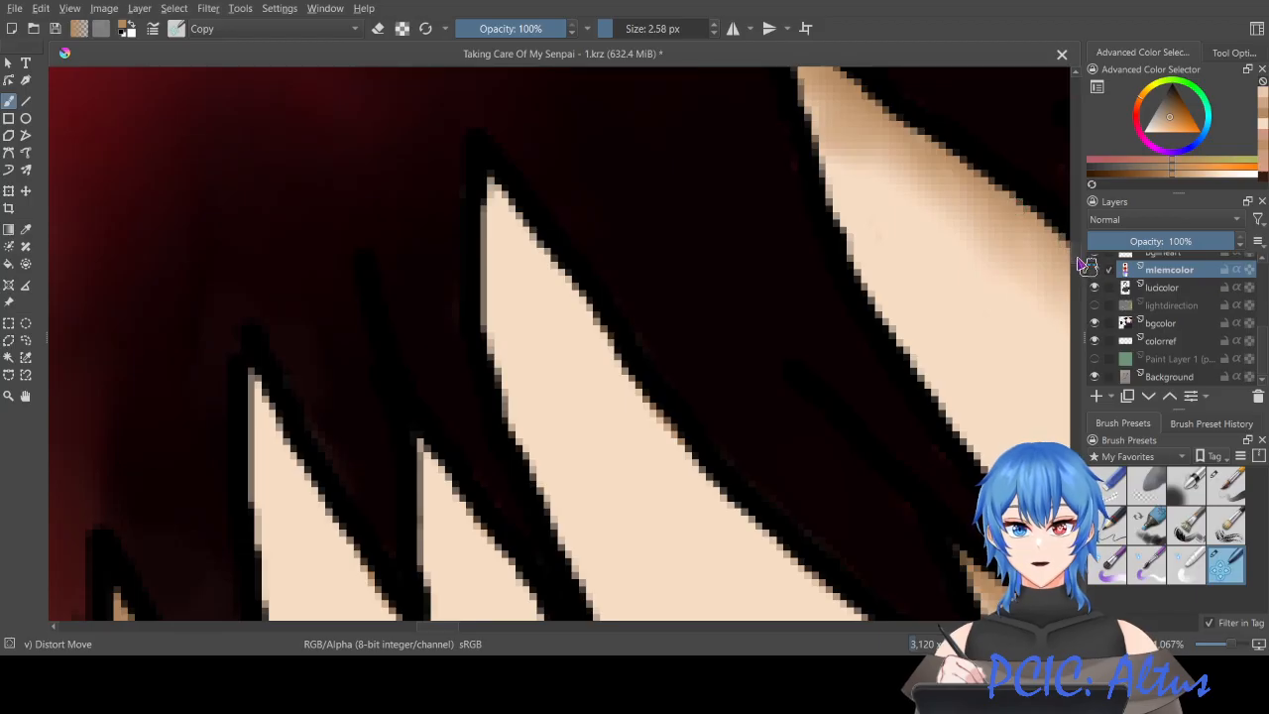
pyautogui.scroll(-3, 1082, 265)
pyautogui.scroll(1, 1083, 266)
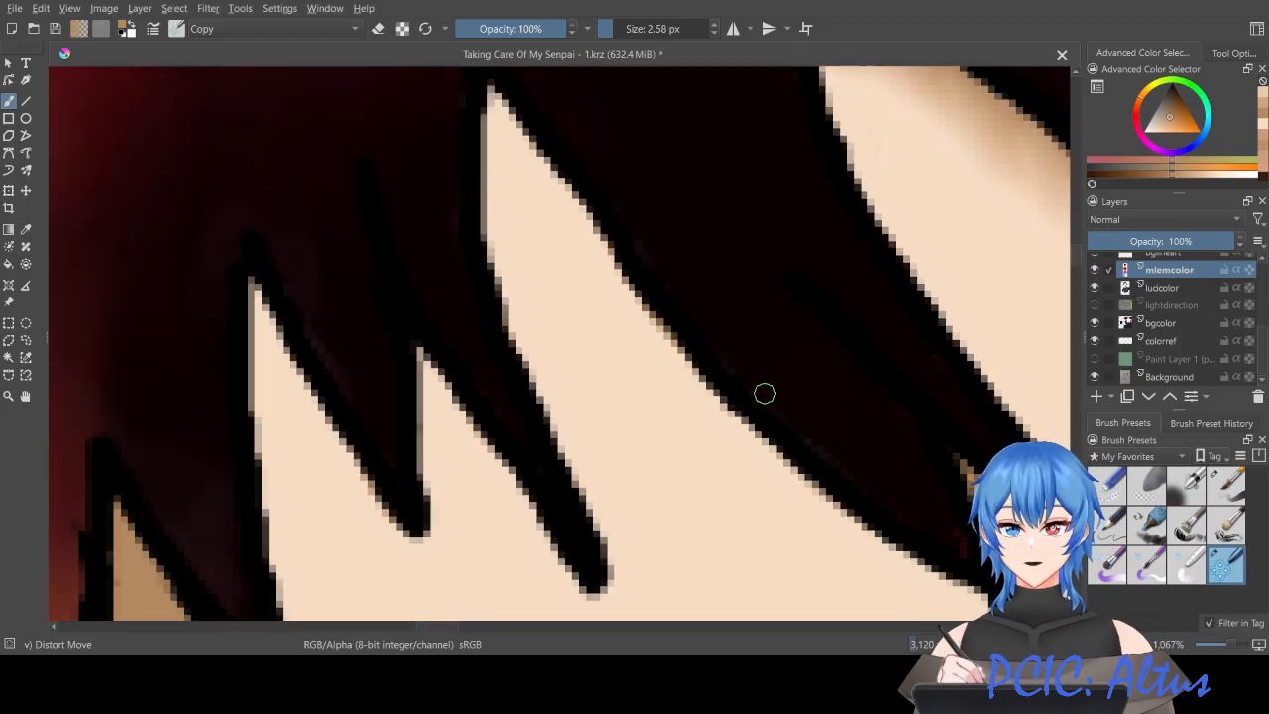
pyautogui.scroll(-1, 764, 394)
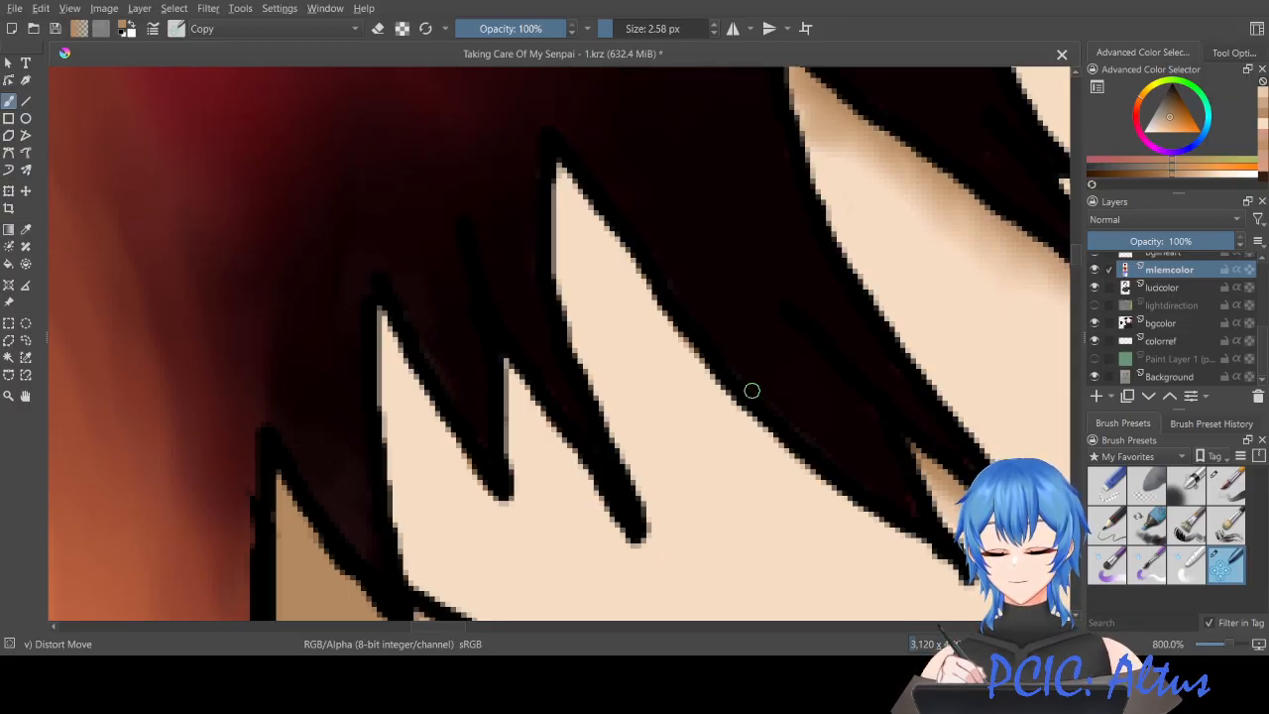
pyautogui.moveTo(560, 171); pyautogui.dragTo(583, 204)
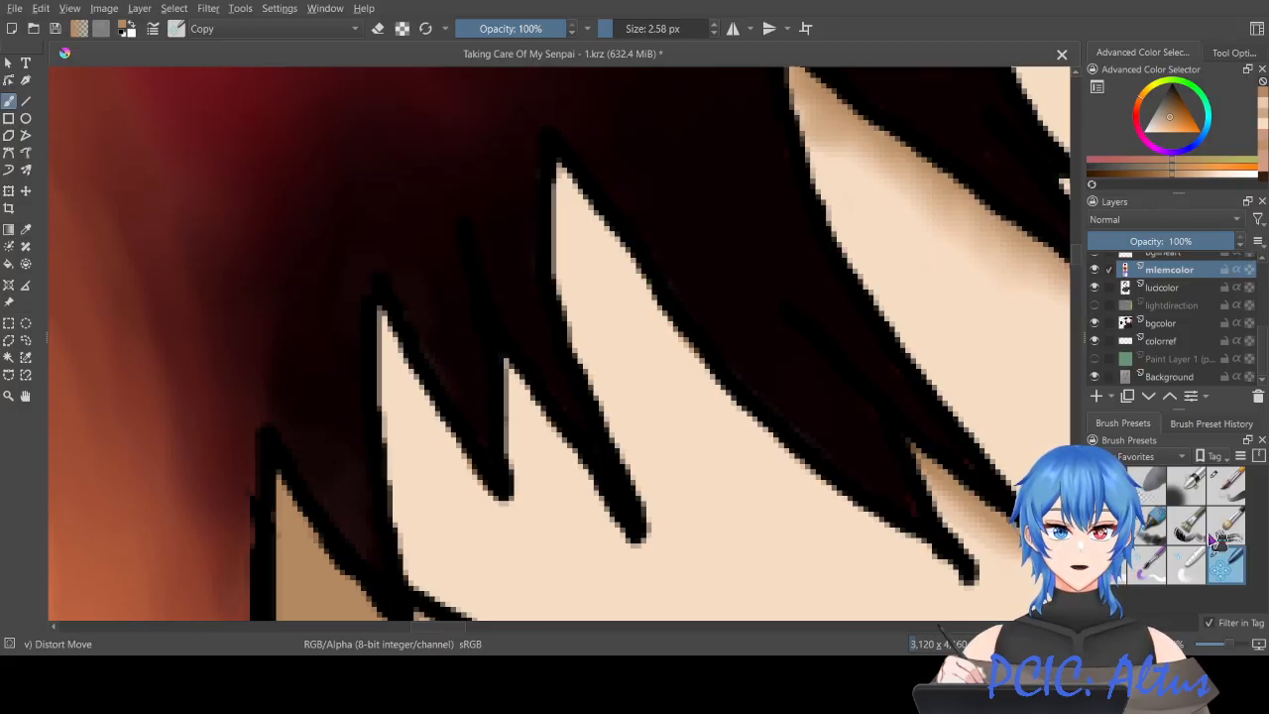
pyautogui.click(1229, 486)
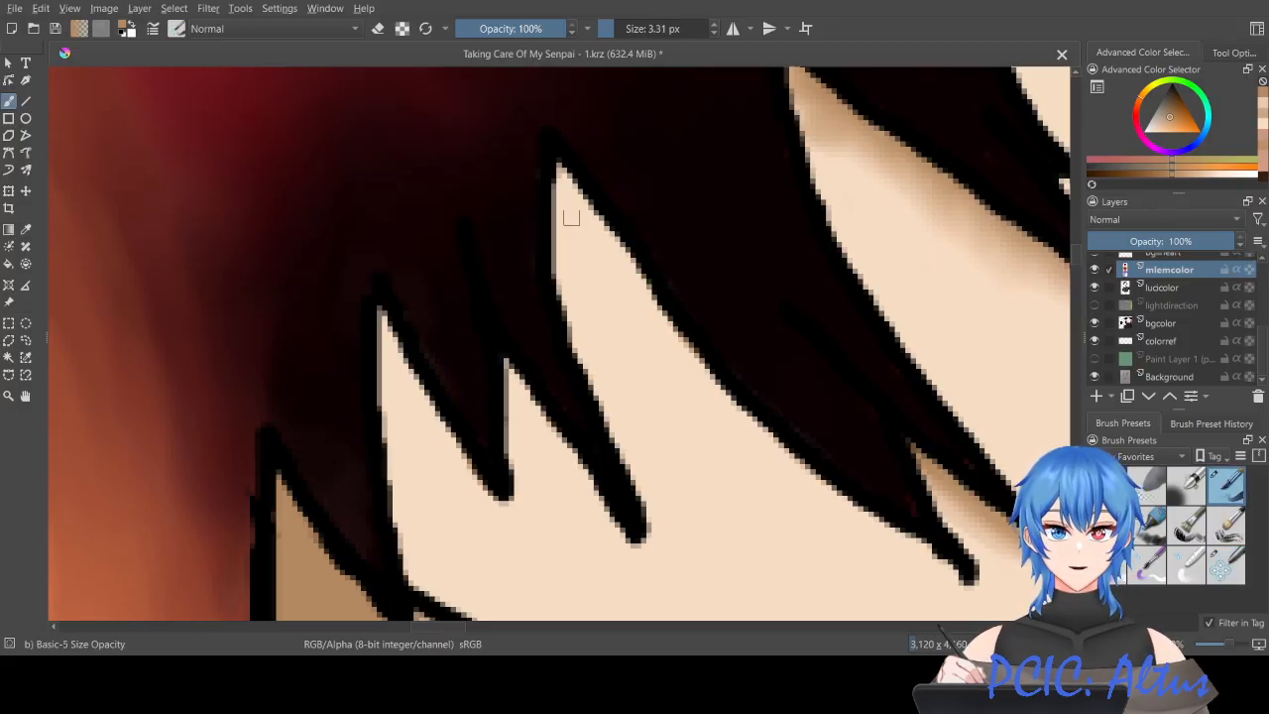
pyautogui.moveTo(560, 175)
pyautogui.mouseDown()
pyautogui.moveTo(718, 392)
pyautogui.moveTo(925, 548)
pyautogui.mouseUp()
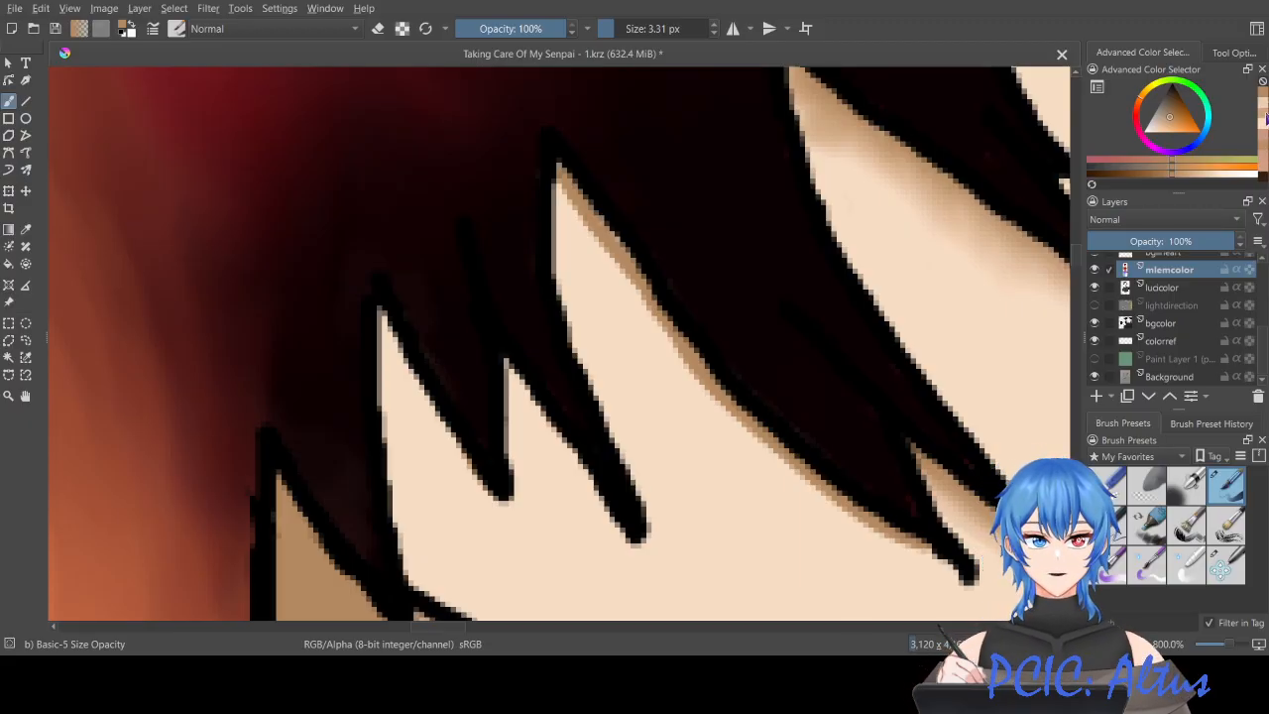
# Step: Add a medium tan band and a lighter beige band outside the dark shadow line along the long hair lock
pyautogui.click(1264, 117)
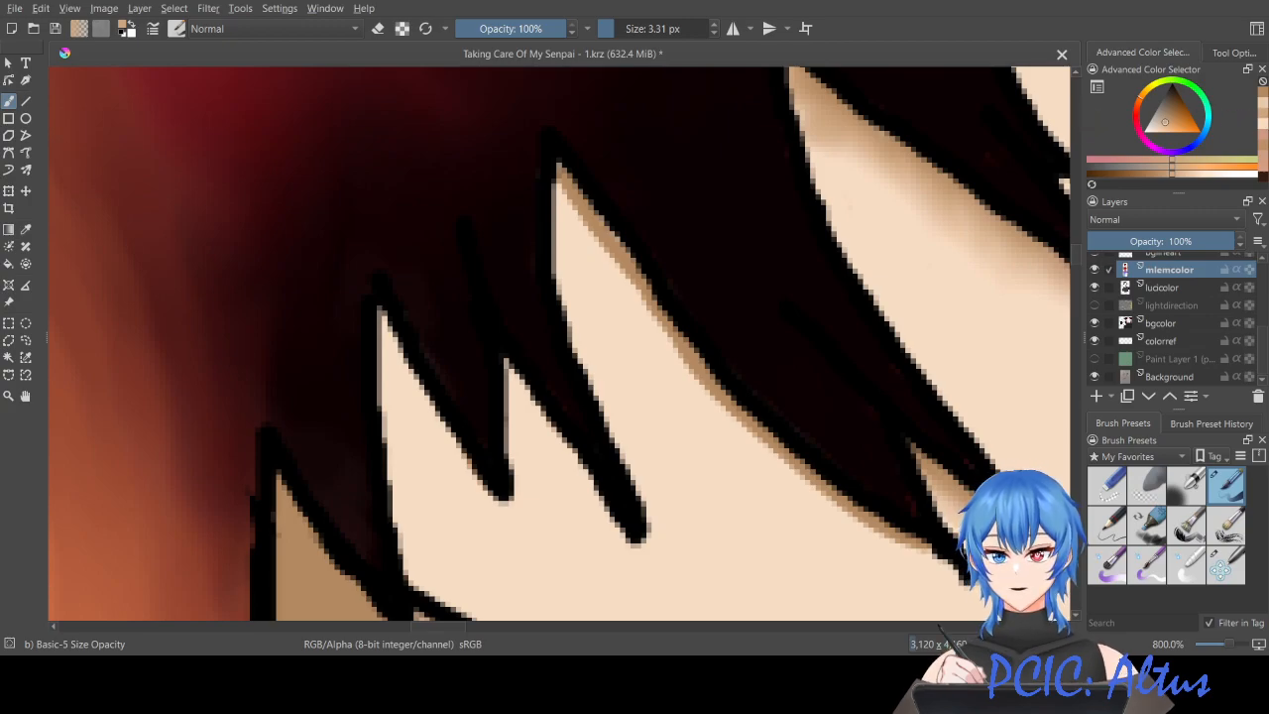
pyautogui.moveTo(557, 186)
pyautogui.mouseDown()
pyautogui.moveTo(751, 448)
pyautogui.moveTo(879, 542)
pyautogui.moveTo(917, 548)
pyautogui.mouseUp()
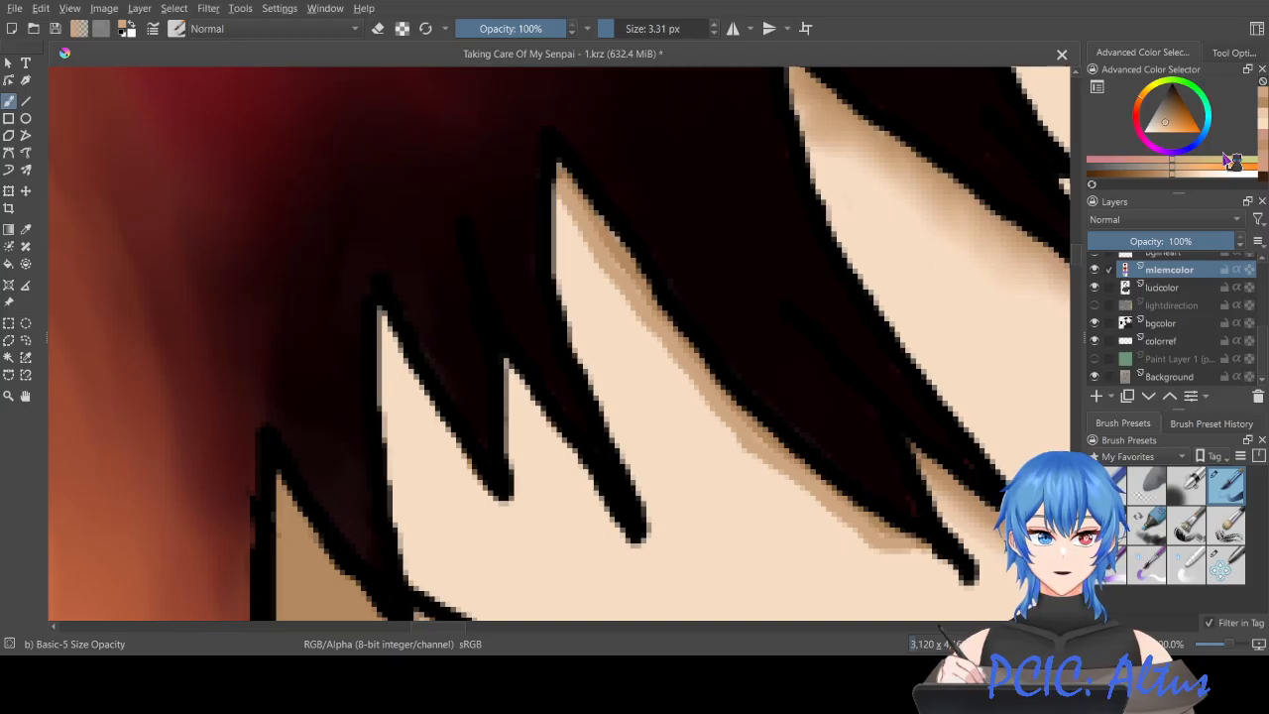
pyautogui.click(1261, 116)
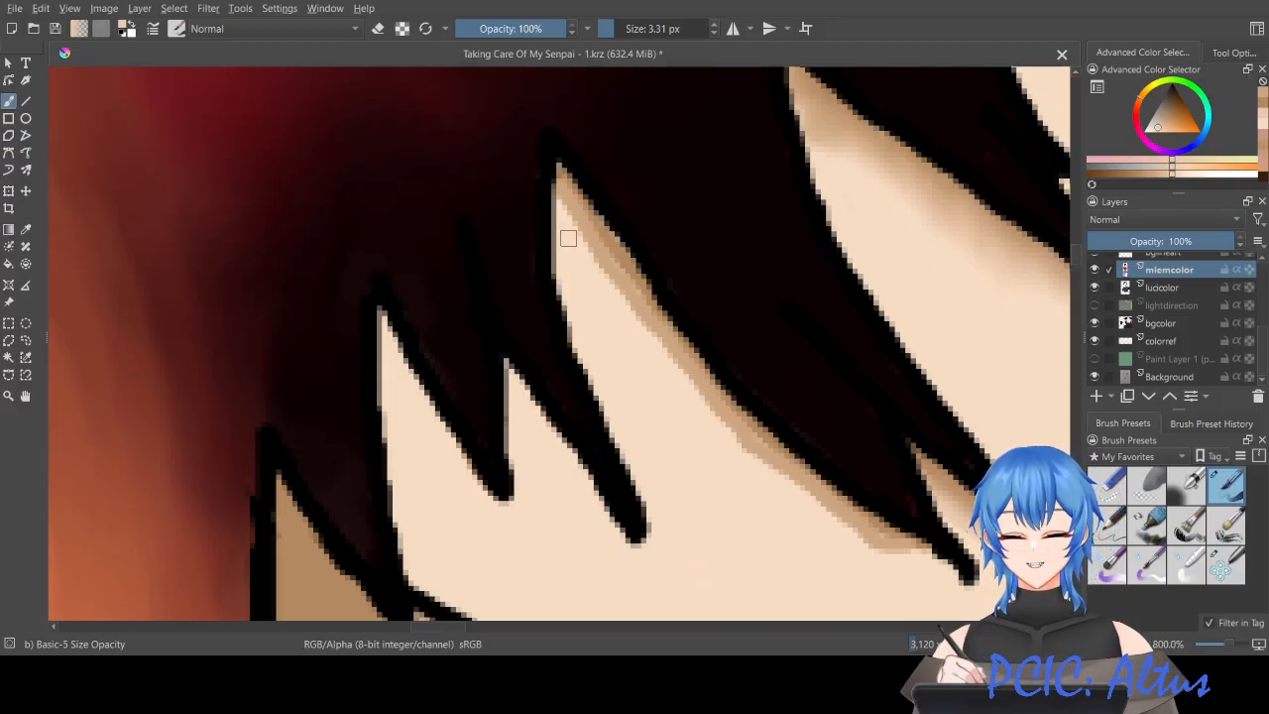
pyautogui.moveTo(560, 204)
pyautogui.mouseDown()
pyautogui.moveTo(717, 425)
pyautogui.moveTo(868, 548)
pyautogui.mouseUp()
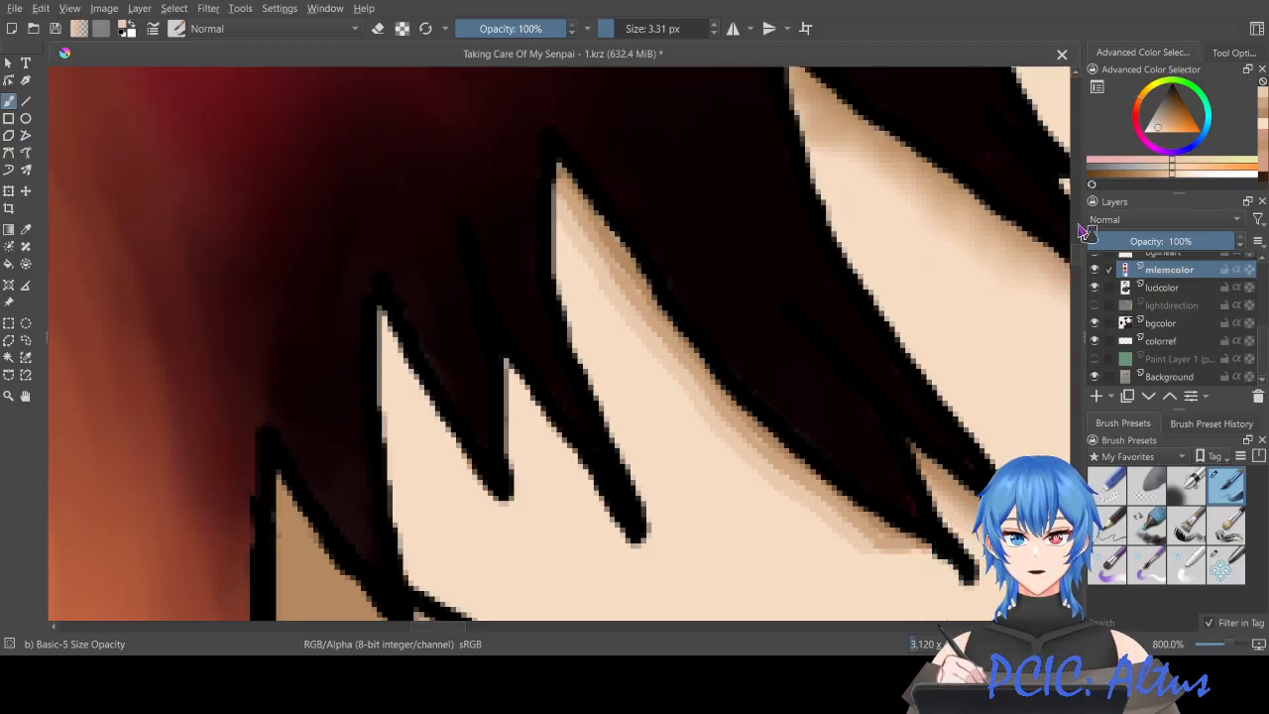
# Step: Blend the tan shadow bands along the long hair lock into the skin with the Distort Move brush at 7.59 px
pyautogui.click(1227, 567)
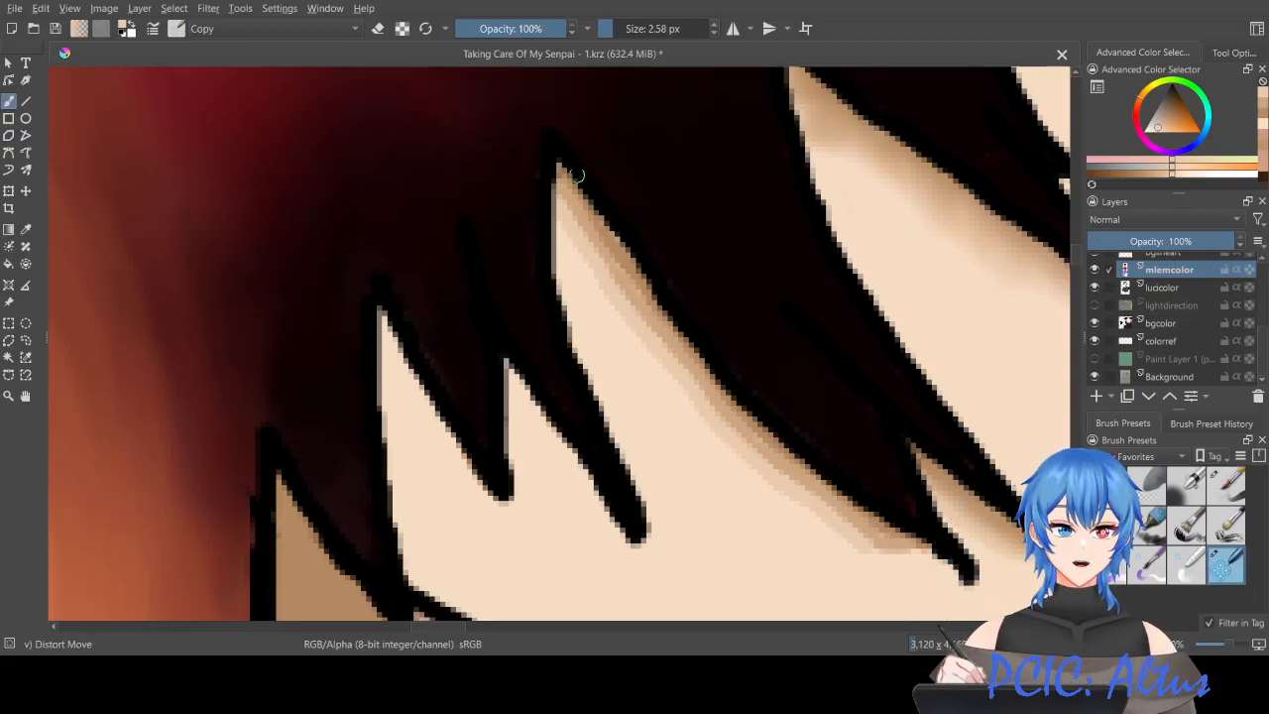
pyautogui.click(621, 31)
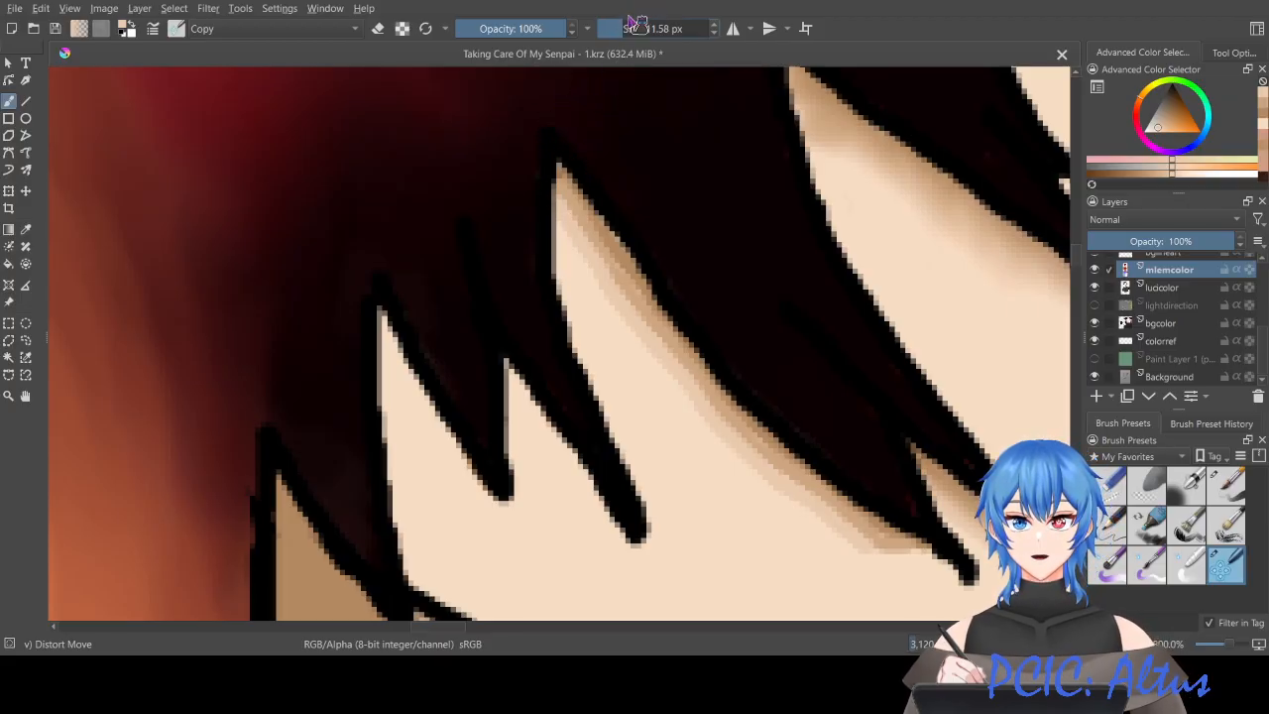
pyautogui.moveTo(621, 28); pyautogui.dragTo(615, 29)
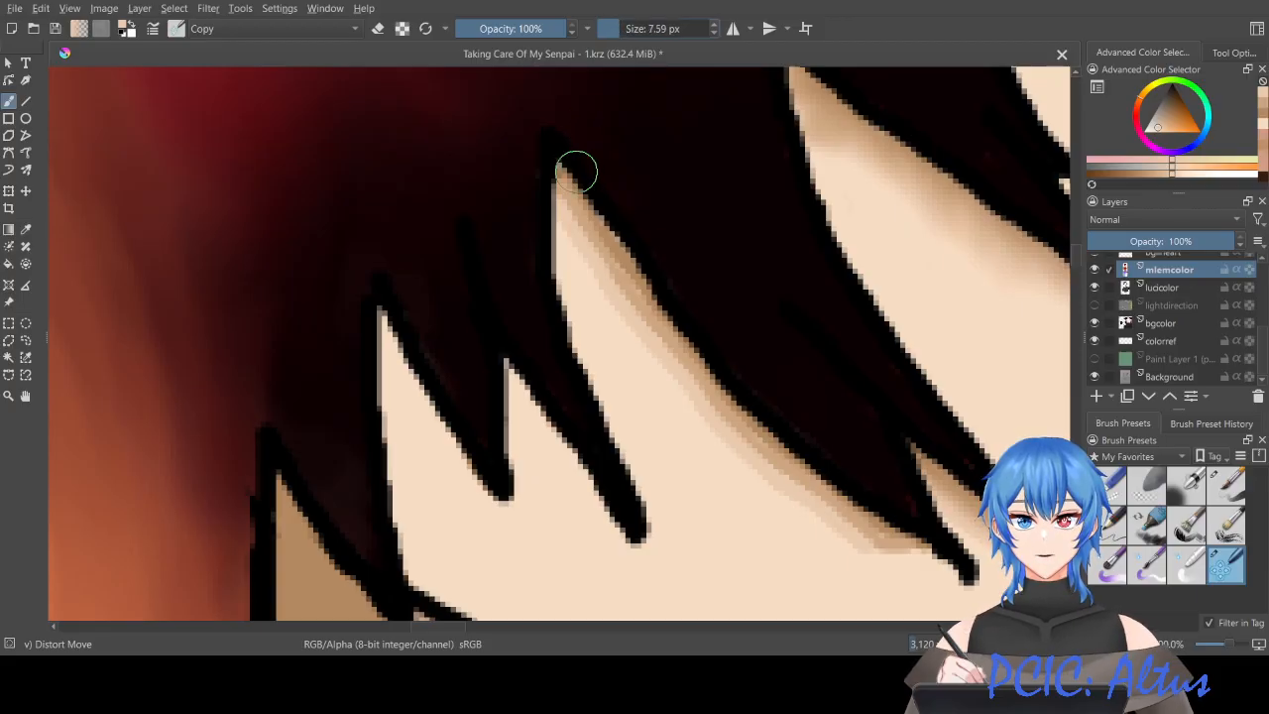
pyautogui.moveTo(566, 186)
pyautogui.mouseDown()
pyautogui.moveTo(592, 256)
pyautogui.moveTo(728, 430)
pyautogui.moveTo(885, 544)
pyautogui.mouseUp()
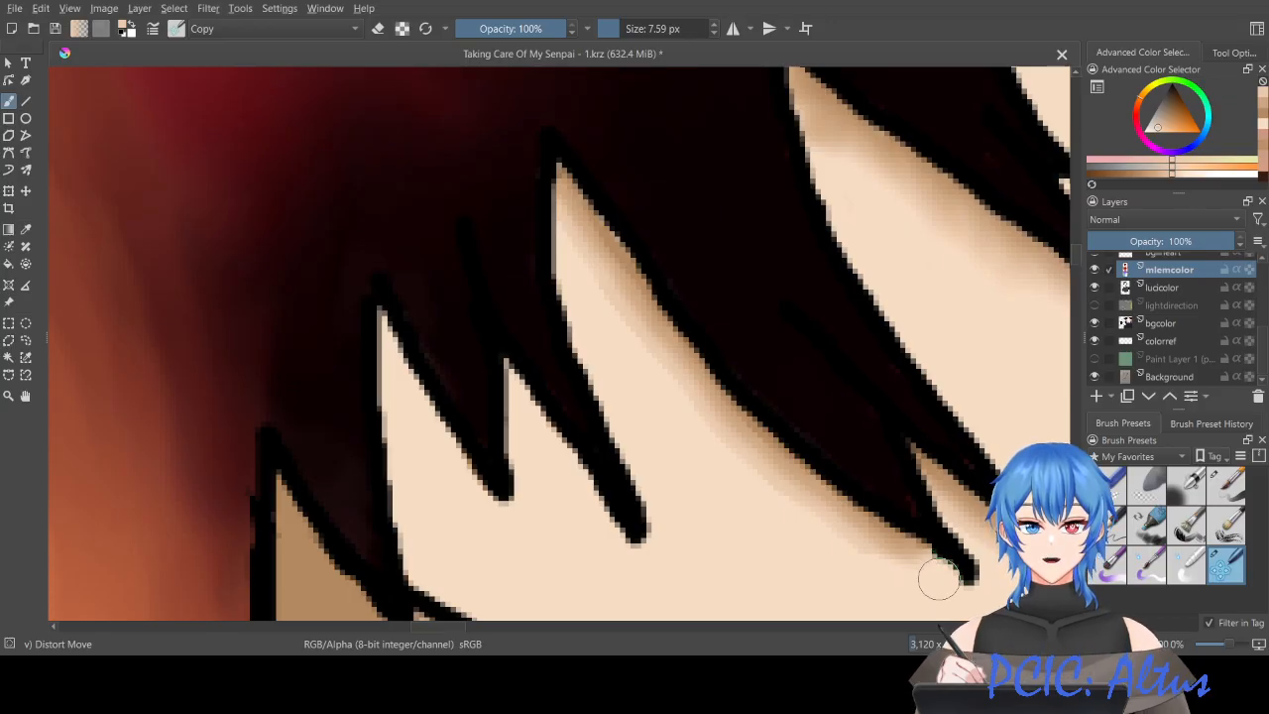
pyautogui.scroll(-3, 938, 577)
pyautogui.scroll(5, 939, 578)
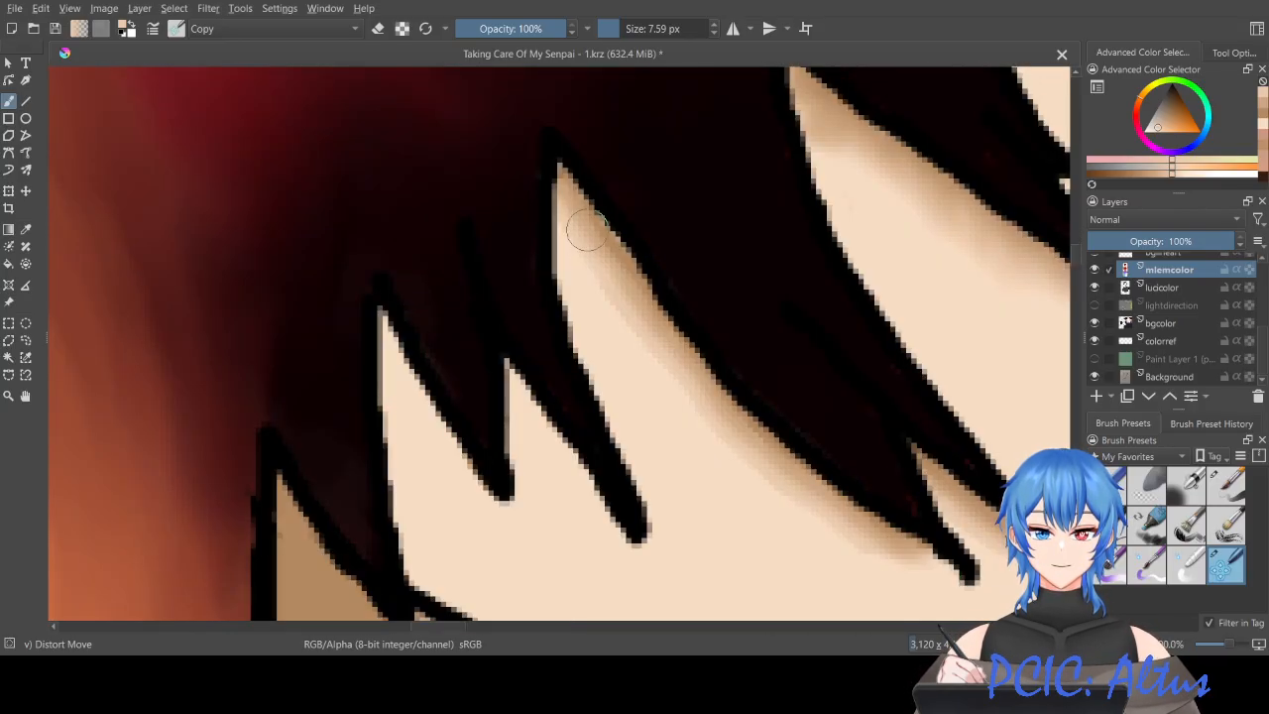
# Step: Push the shadow outward and smooth it in the narrow upper gap beside the long hair lock
pyautogui.moveTo(587, 226)
pyautogui.mouseDown()
pyautogui.moveTo(561, 253)
pyautogui.moveTo(607, 319)
pyautogui.moveTo(634, 327)
pyautogui.mouseUp()
pyautogui.moveTo(599, 226)
pyautogui.mouseDown()
pyautogui.moveTo(576, 269)
pyautogui.moveTo(623, 258)
pyautogui.moveTo(602, 305)
pyautogui.mouseUp()
pyautogui.moveTo(583, 215)
pyautogui.mouseDown()
pyautogui.moveTo(620, 235)
pyautogui.moveTo(607, 252)
pyautogui.moveTo(626, 258)
pyautogui.moveTo(595, 240)
pyautogui.moveTo(635, 323)
pyautogui.mouseUp()
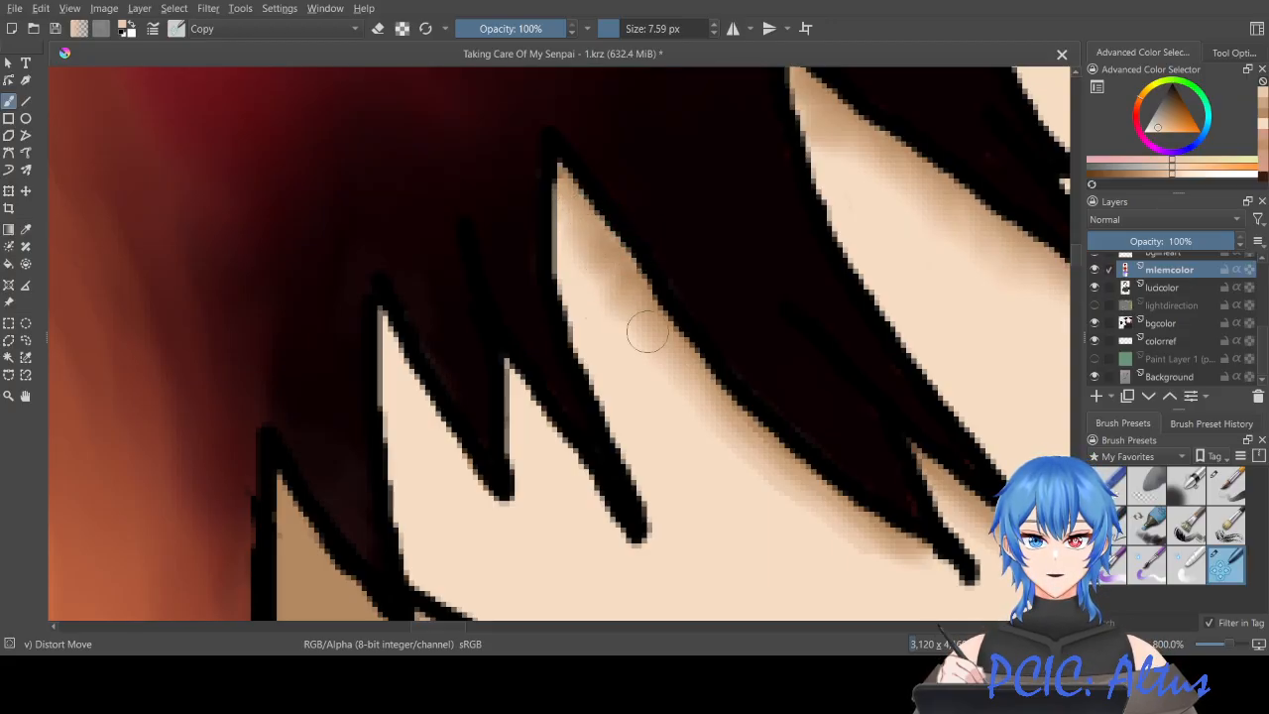
pyautogui.moveTo(598, 252); pyautogui.dragTo(634, 326)
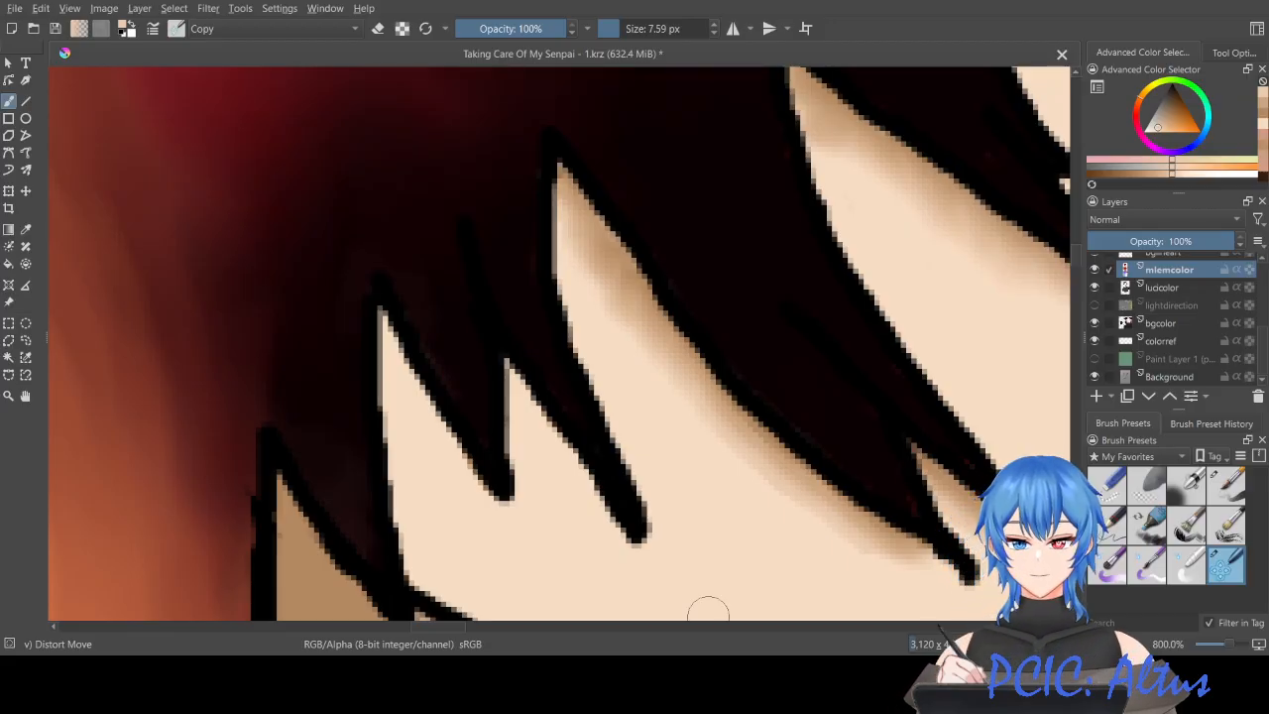
# Step: Examine the blended cheek shadow both up close and against the character's whole head
pyautogui.scroll(-5, 660, 434)
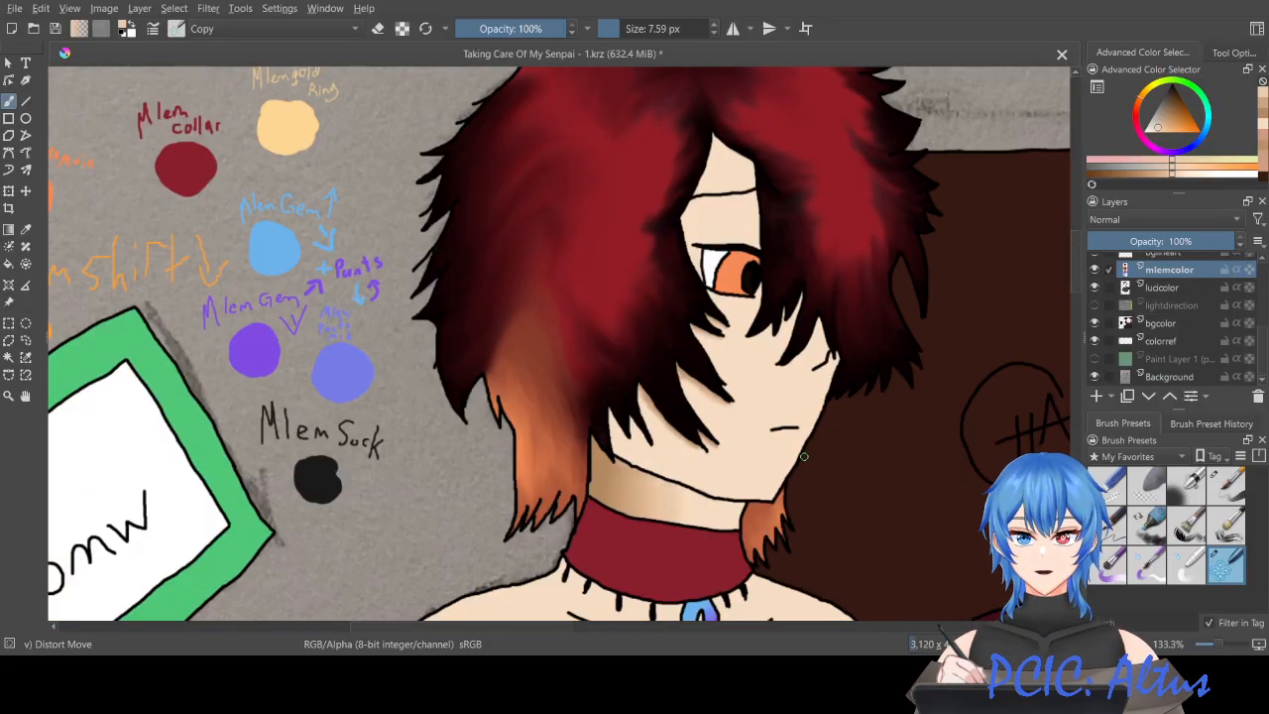
pyautogui.scroll(4, 715, 406)
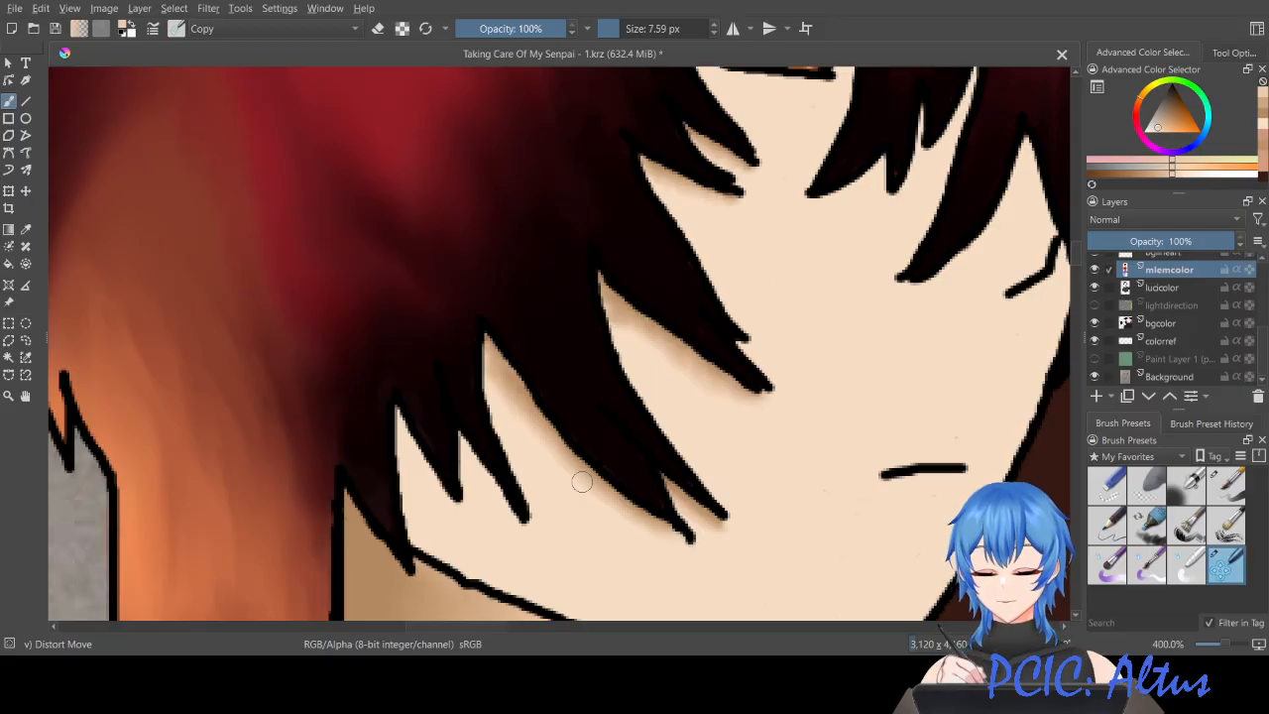
pyautogui.scroll(-4, 582, 482)
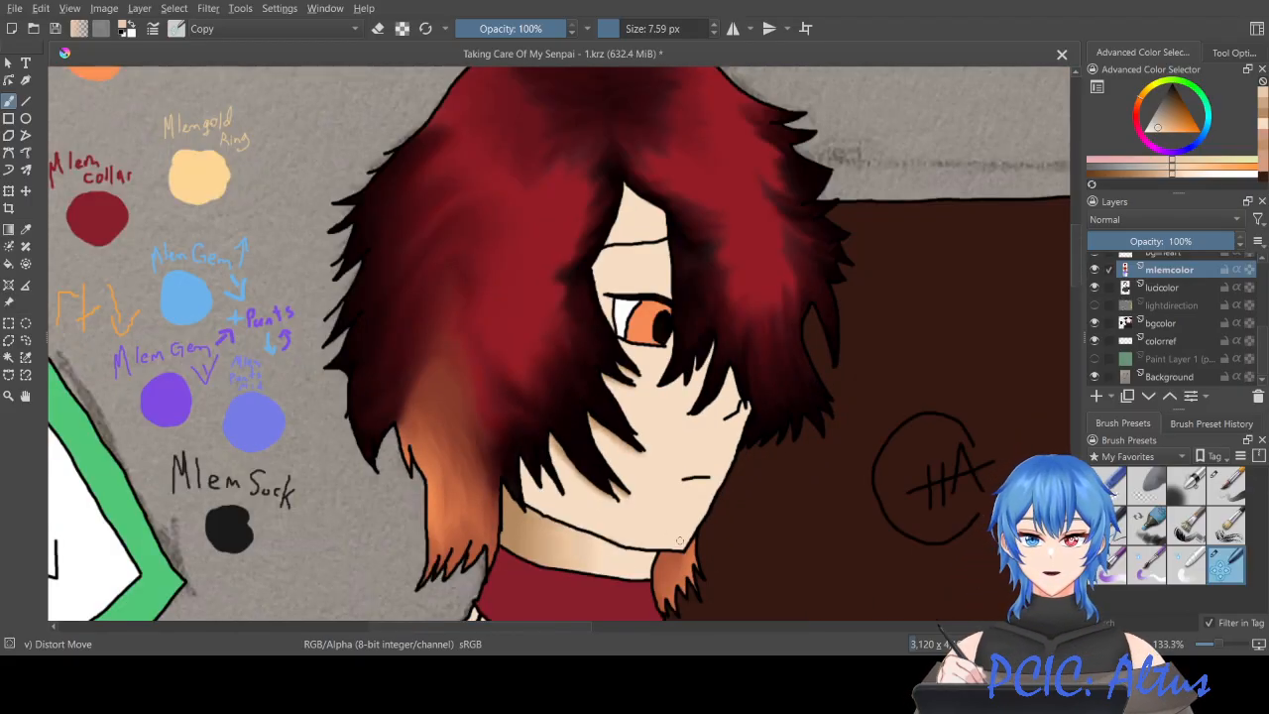
pyautogui.scroll(4, 619, 453)
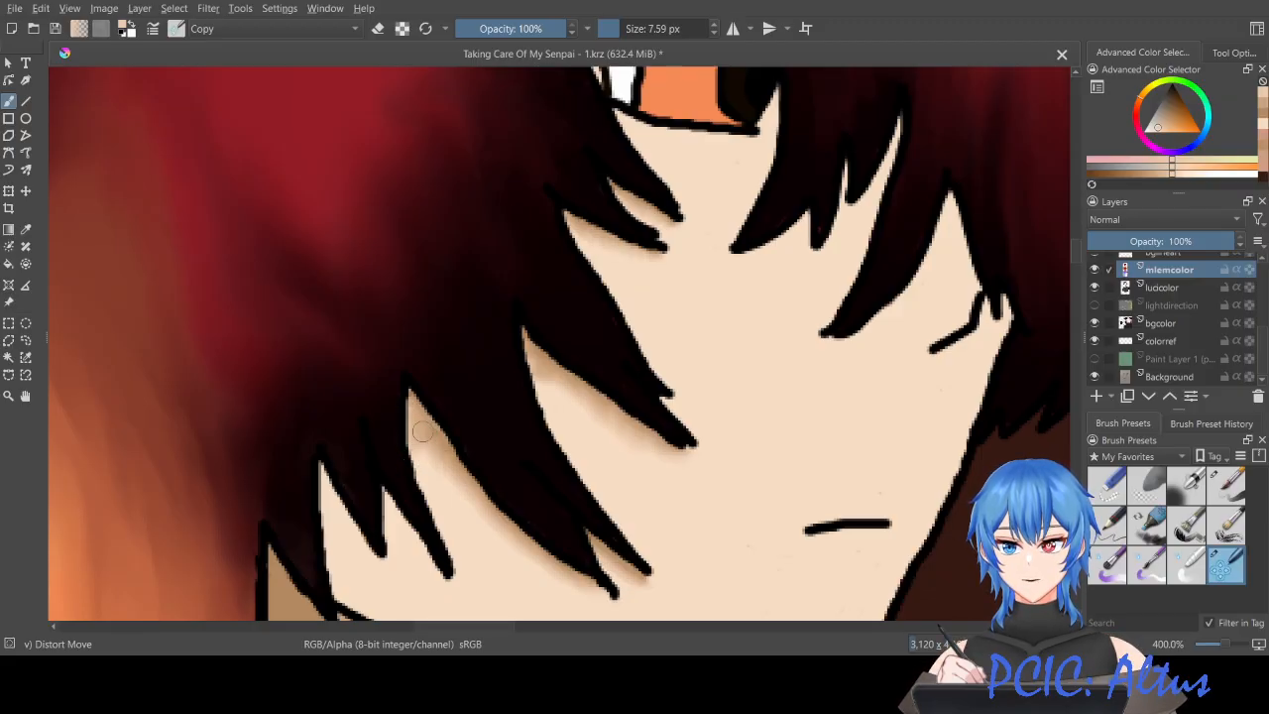
pyautogui.scroll(-2, 444, 443)
pyautogui.scroll(-3, 444, 443)
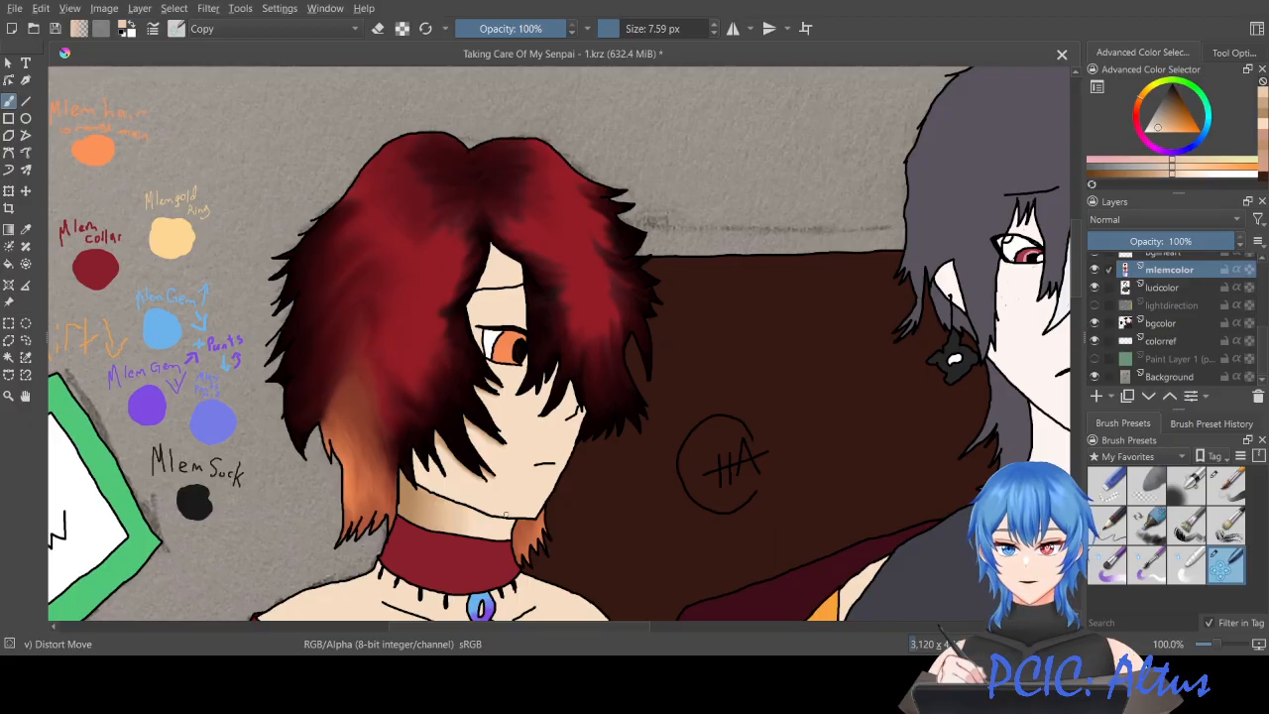
# Step: Paint dark, medium and light tan shadow bands under the short hair spike near the jaw with Basic-5 Size Opacity at 3.31 px
pyautogui.scroll(4, 438, 465)
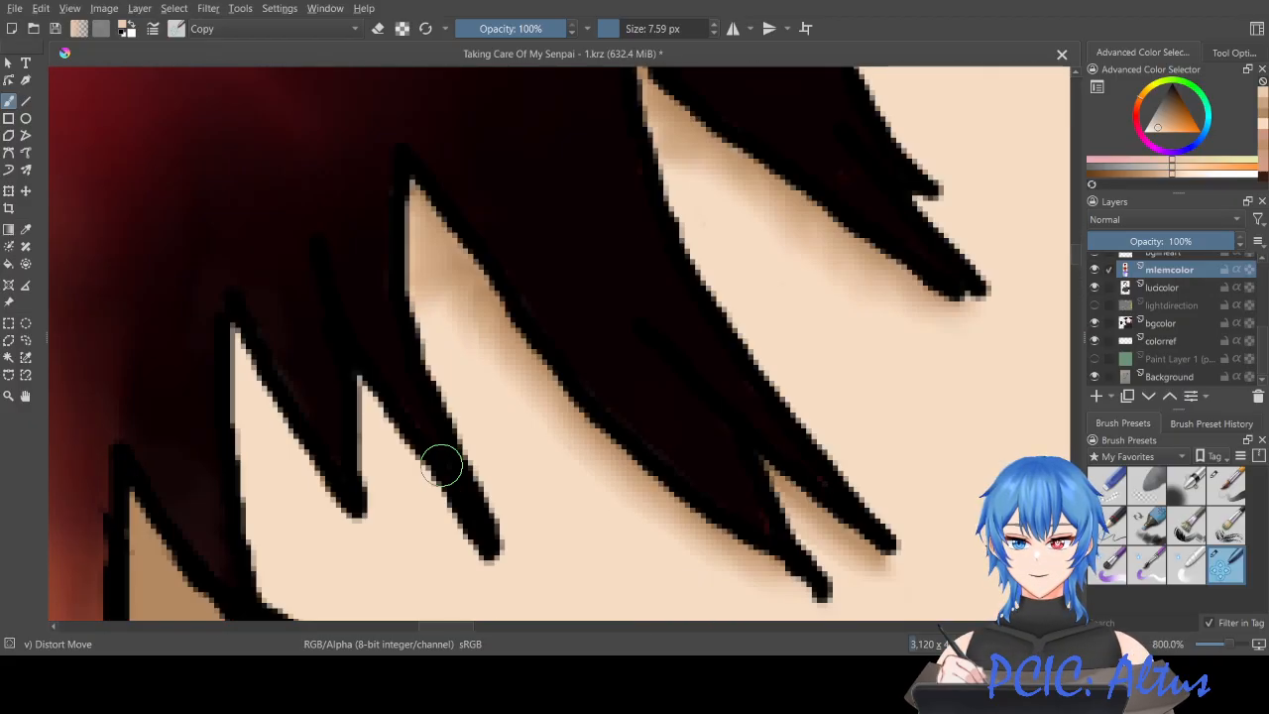
pyautogui.click(1261, 109)
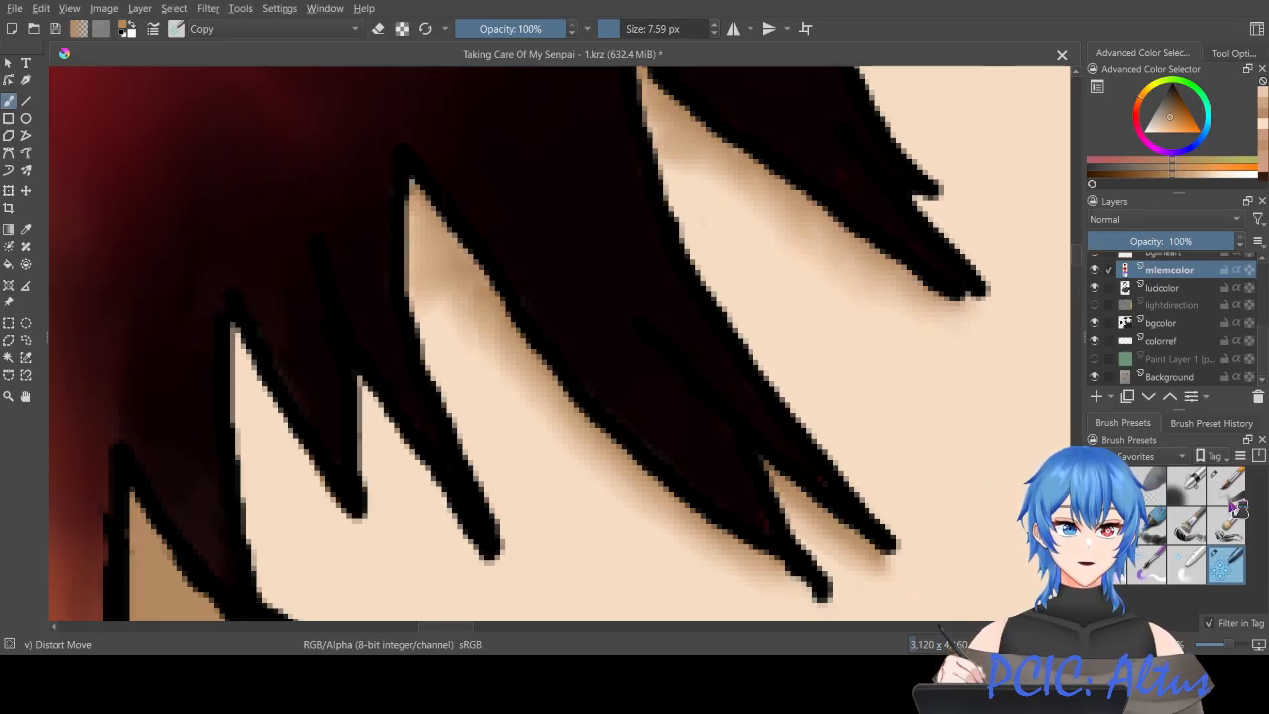
pyautogui.click(1229, 491)
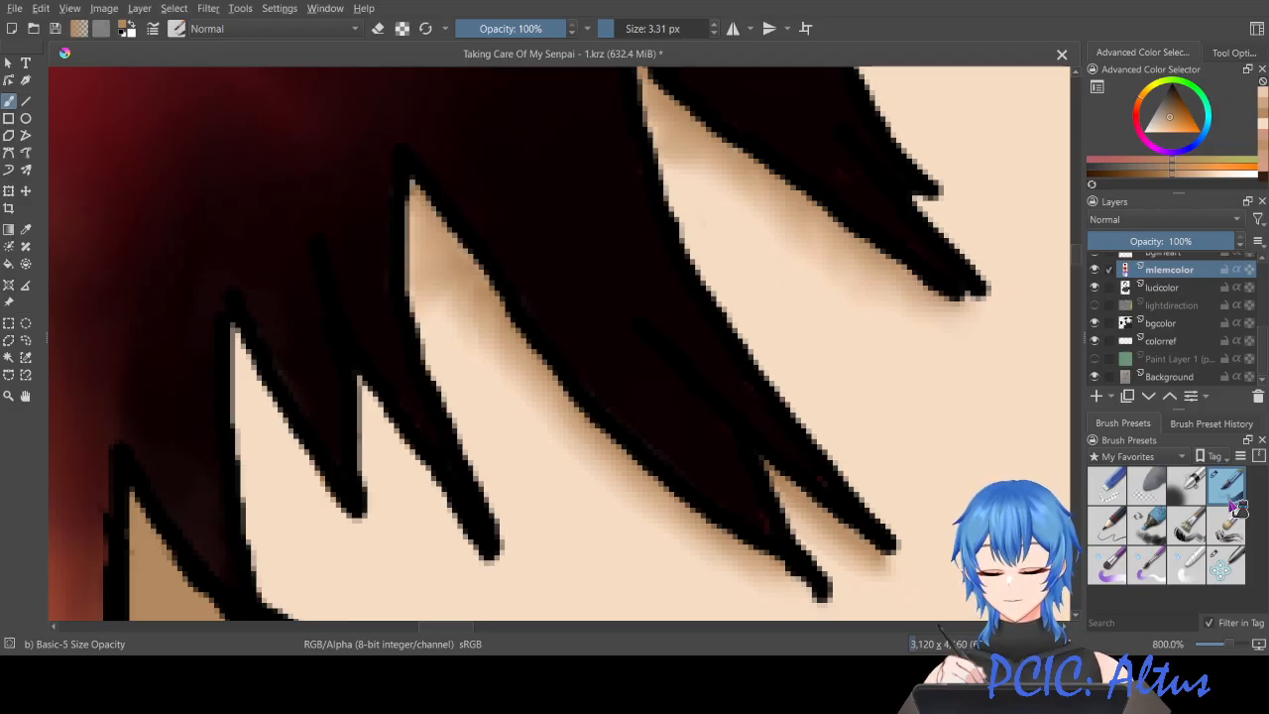
pyautogui.scroll(2, 365, 499)
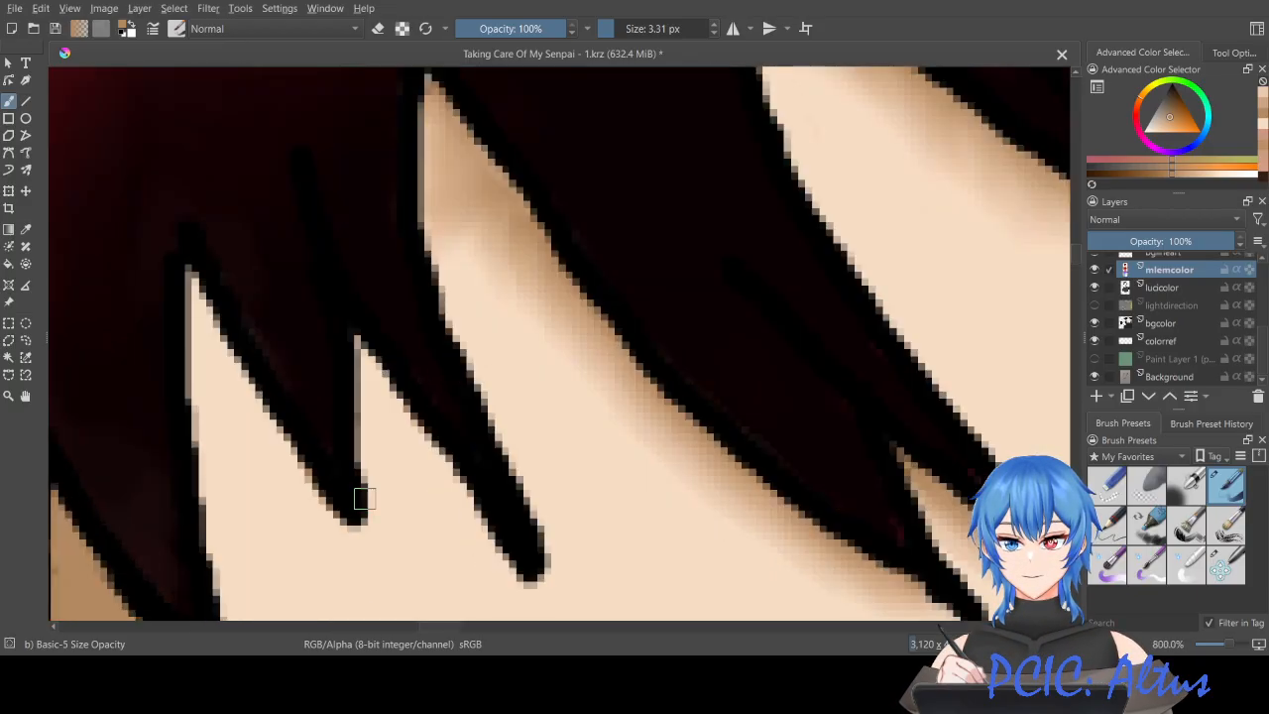
pyautogui.scroll(4, 365, 498)
pyautogui.scroll(-3, 365, 499)
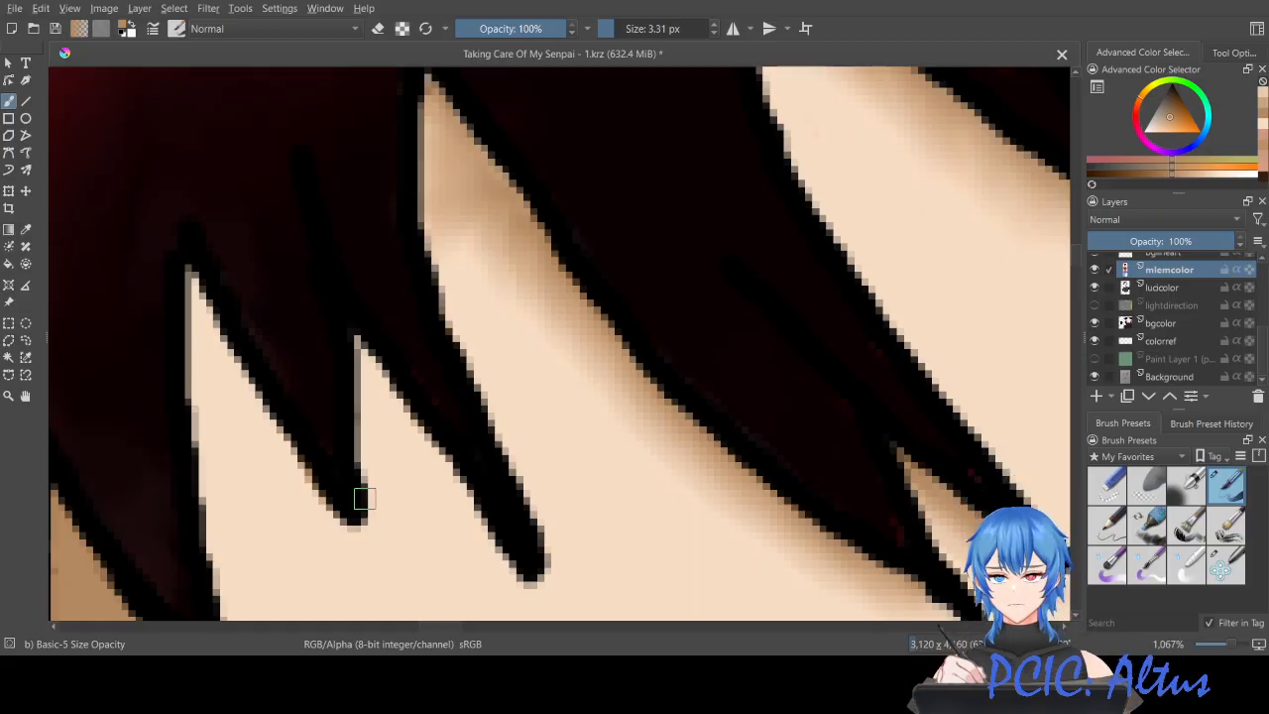
pyautogui.moveTo(613, 29); pyautogui.dragTo(617, 29)
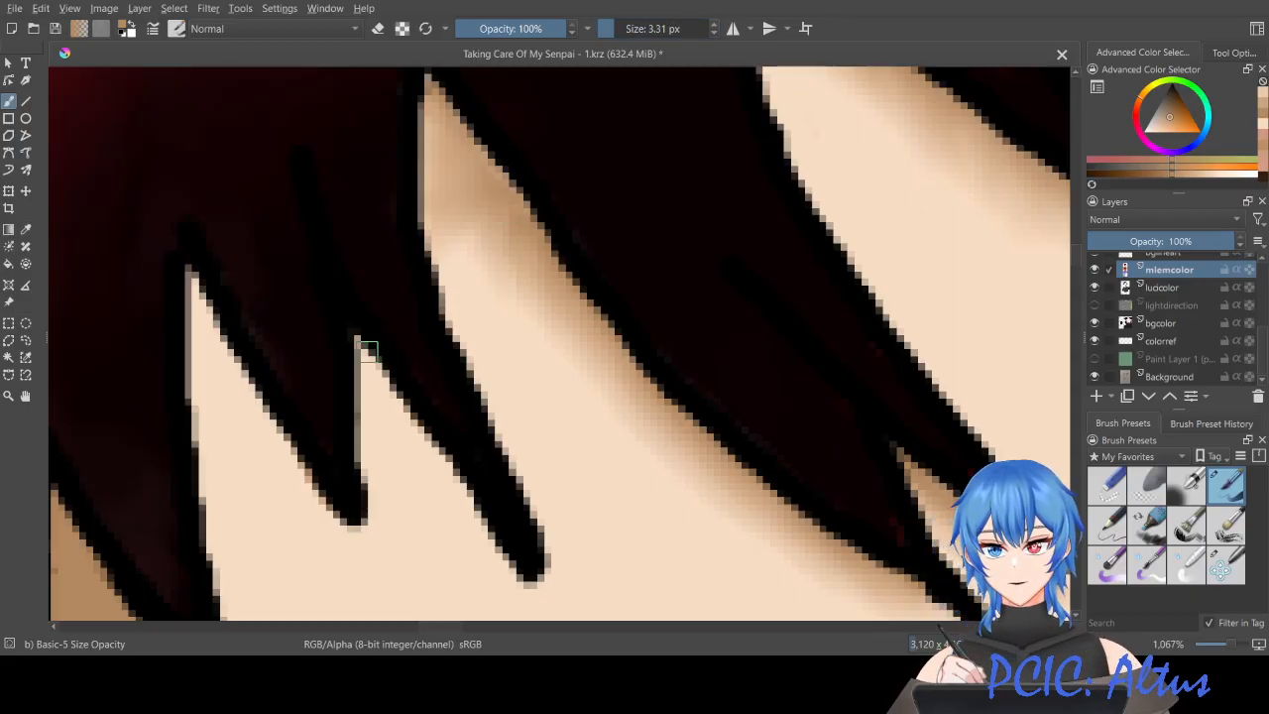
pyautogui.moveTo(408, 426); pyautogui.dragTo(509, 569)
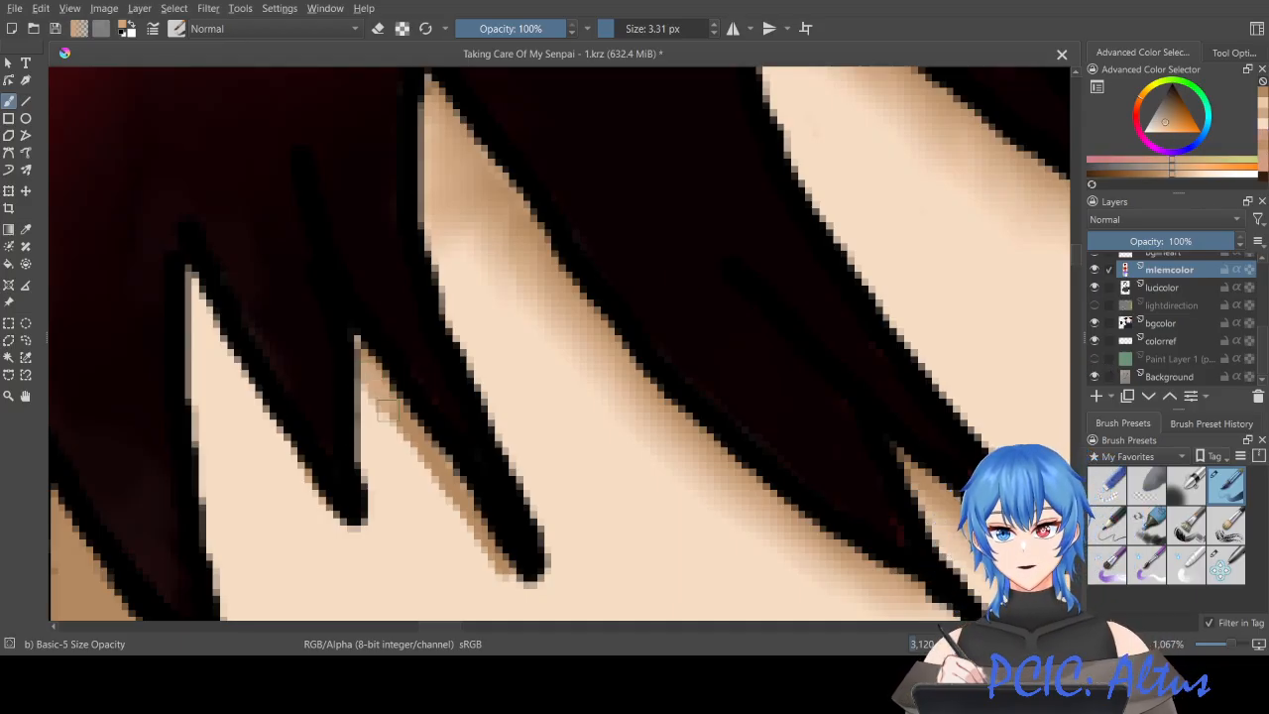
pyautogui.moveTo(356, 377); pyautogui.dragTo(491, 571)
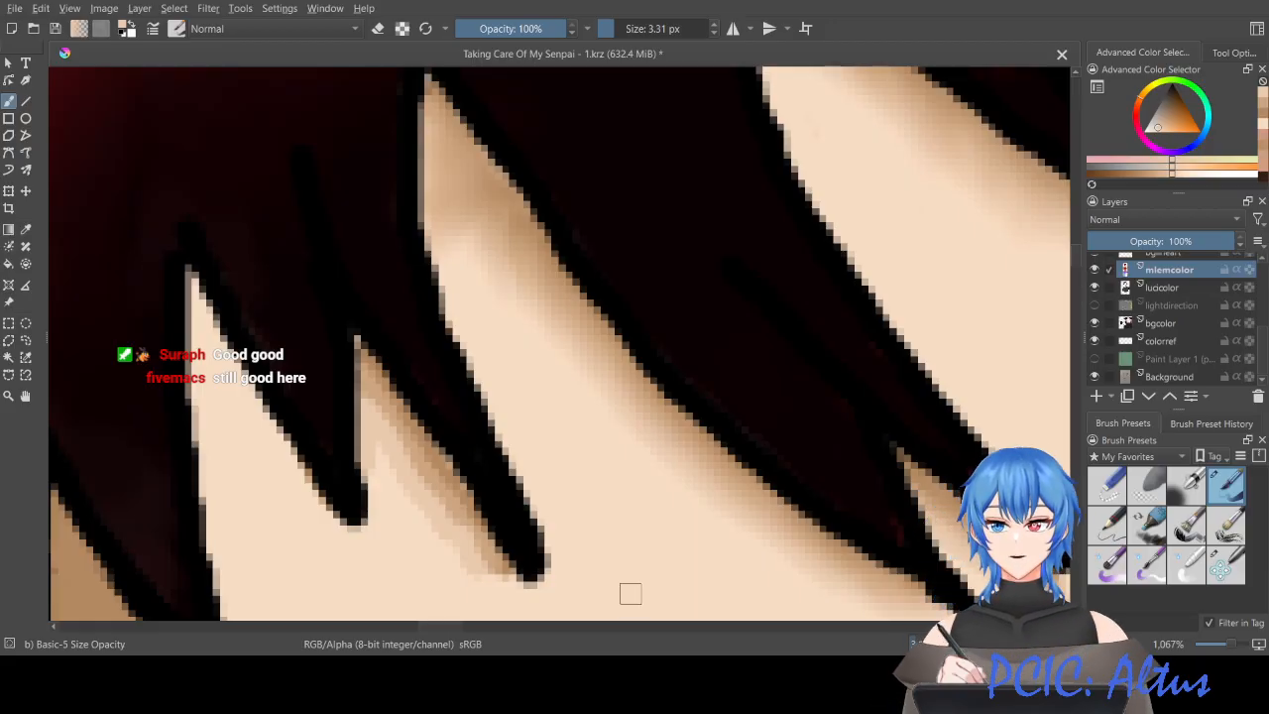
# Step: Blend the tan shadow bands under the short hair spike near the jaw into the skin with the Distort Move brush at 7.59 px
pyautogui.moveTo(1078, 259); pyautogui.dragTo(1077, 261)
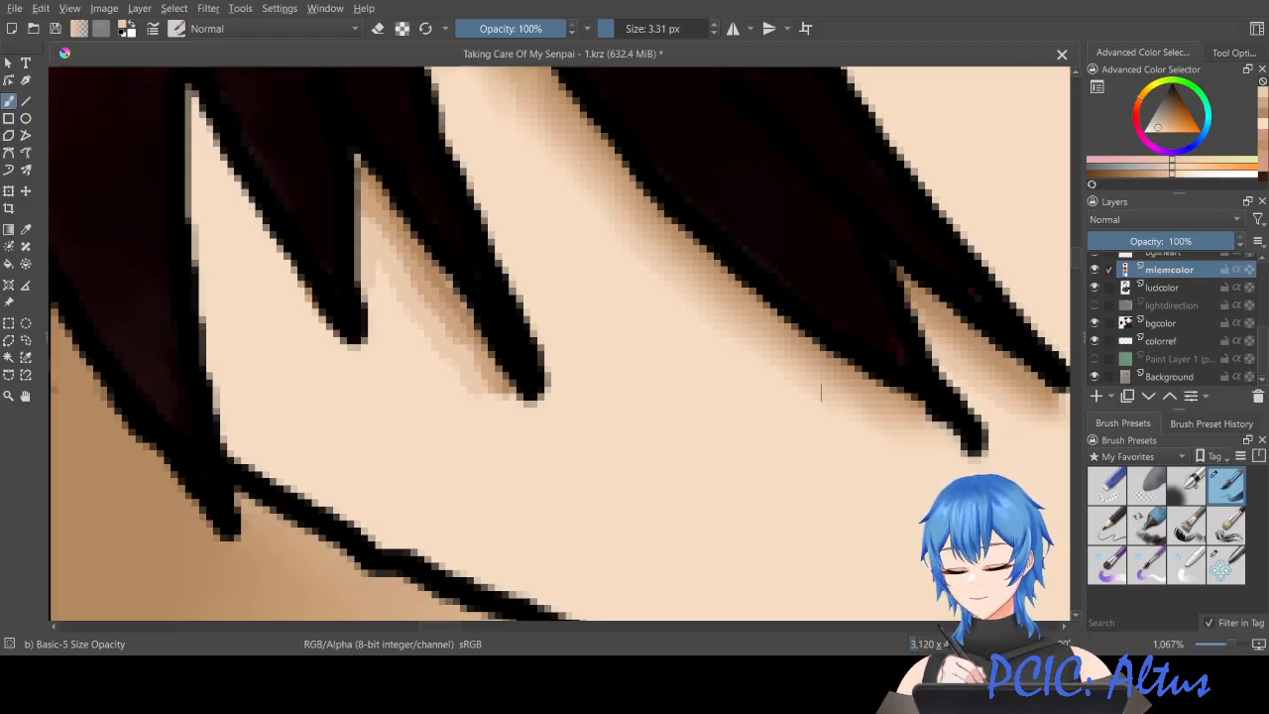
pyautogui.click(1224, 567)
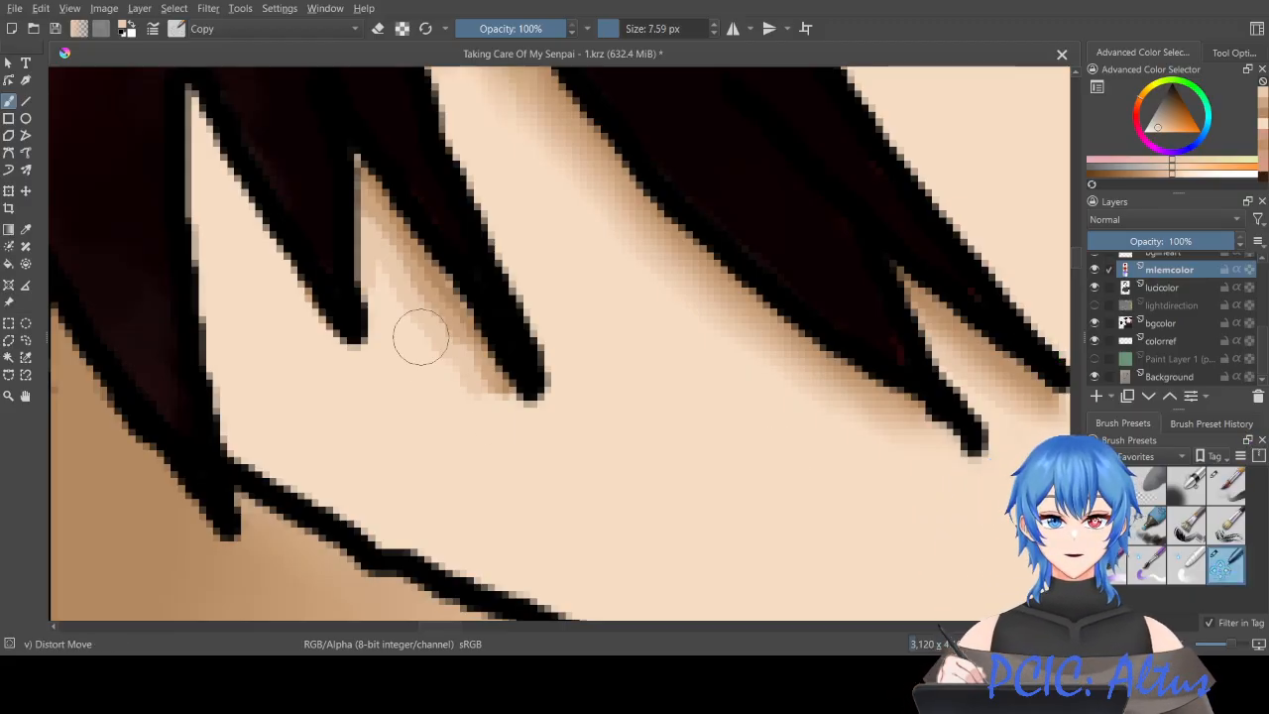
pyautogui.moveTo(406, 199)
pyautogui.mouseDown()
pyautogui.moveTo(381, 218)
pyautogui.moveTo(482, 363)
pyautogui.mouseUp()
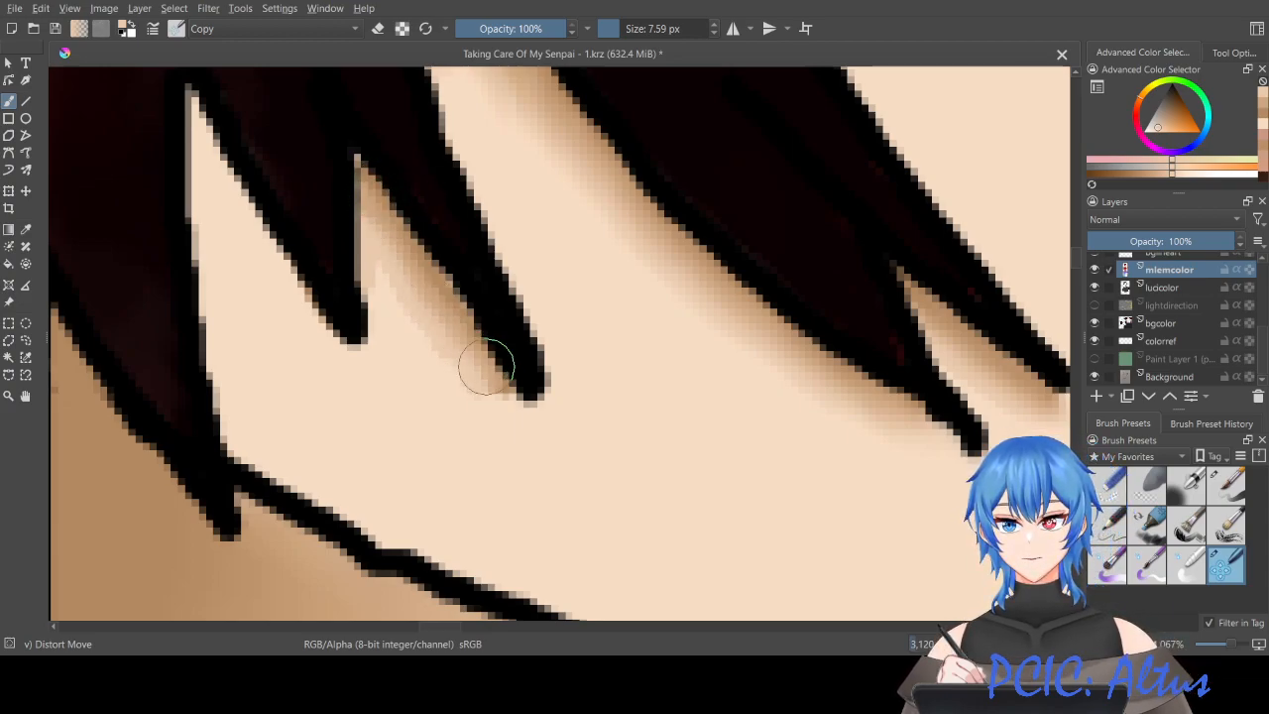
pyautogui.moveTo(547, 442); pyautogui.dragTo(474, 375)
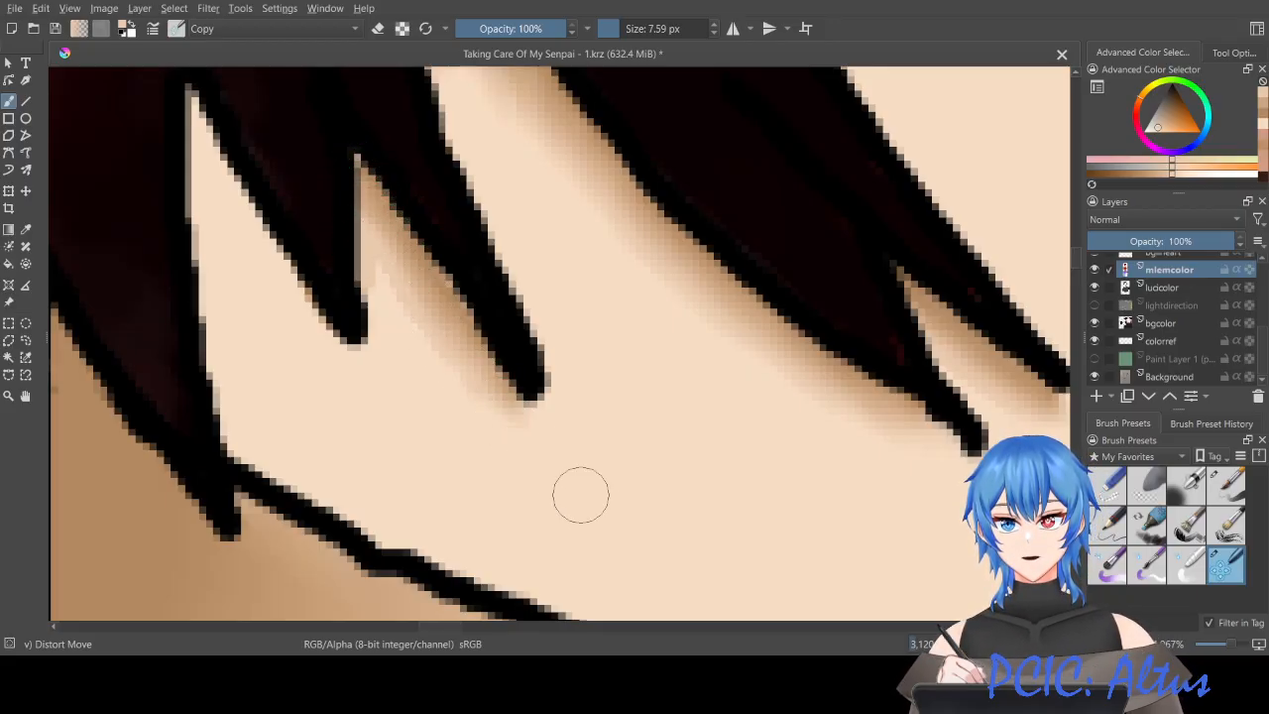
pyautogui.scroll(-3, 602, 522)
pyautogui.scroll(-3, 602, 522)
pyautogui.scroll(4, 602, 521)
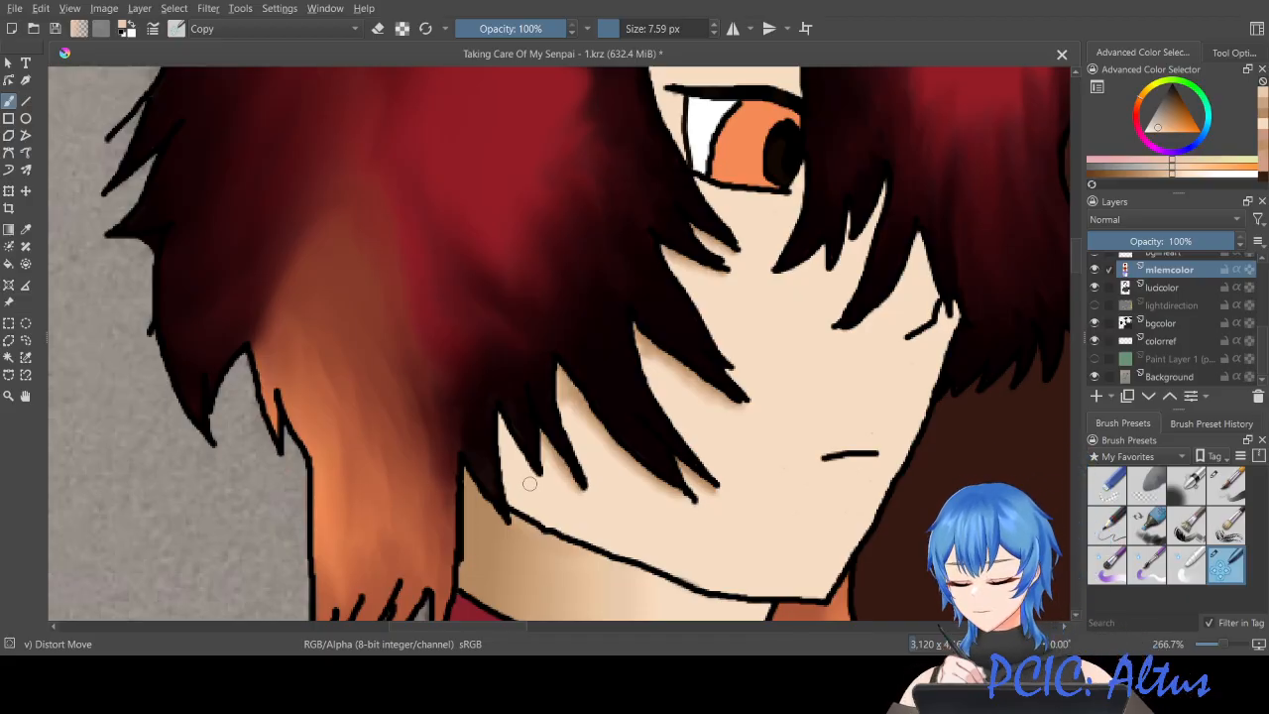
# Step: Paint a dark tan shadow band along the lower edge of the next hair spike toward the neck with Basic-5 Size Opacity at 3.31 px
pyautogui.scroll(4, 520, 451)
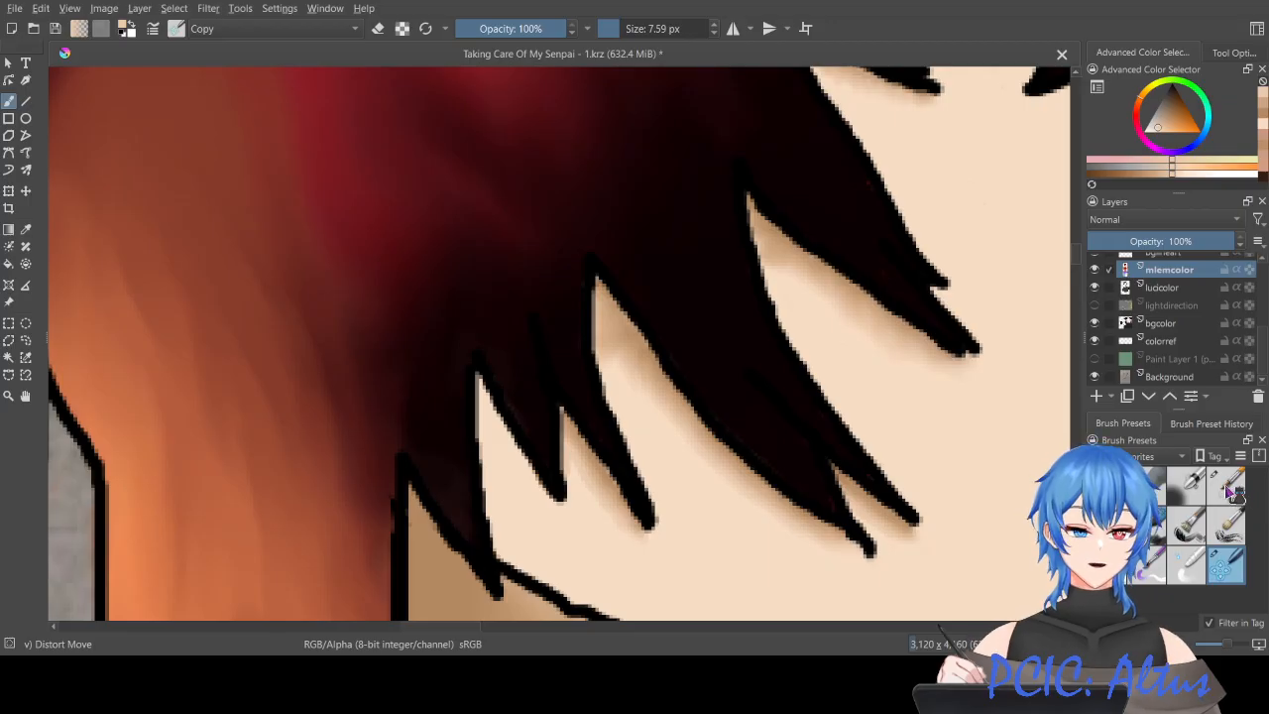
pyautogui.click(1229, 486)
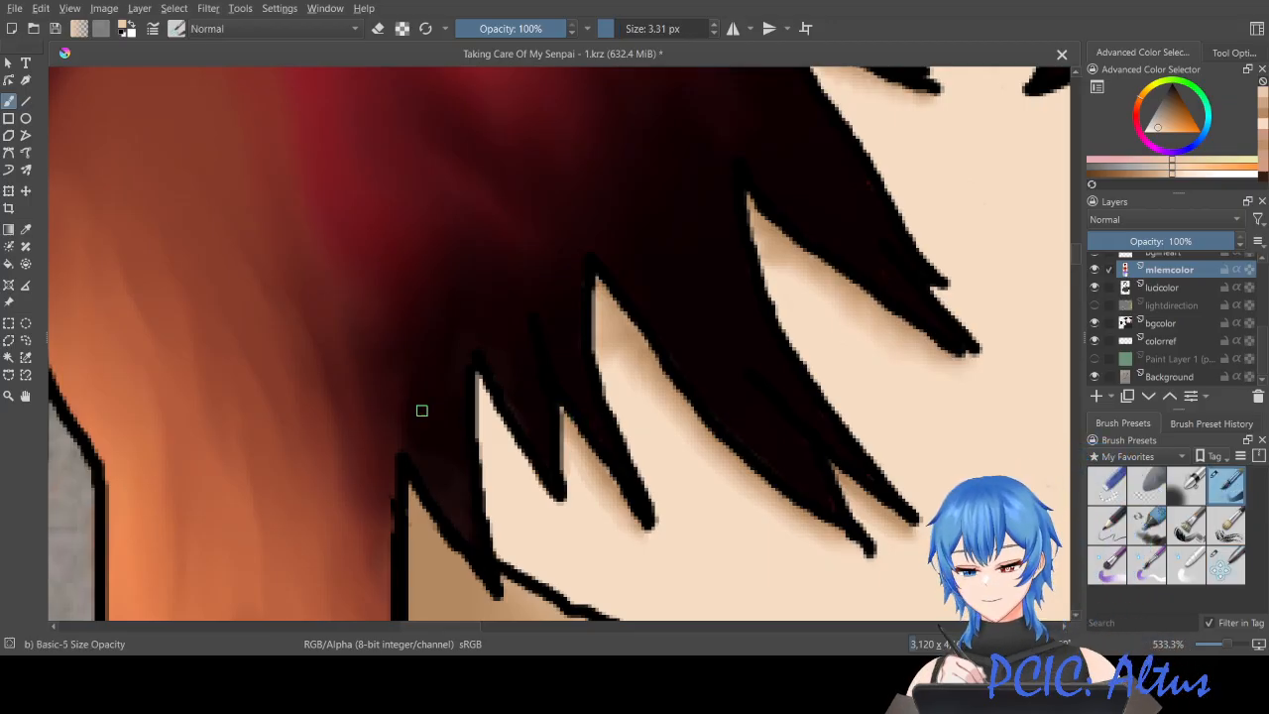
pyautogui.scroll(3, 472, 390)
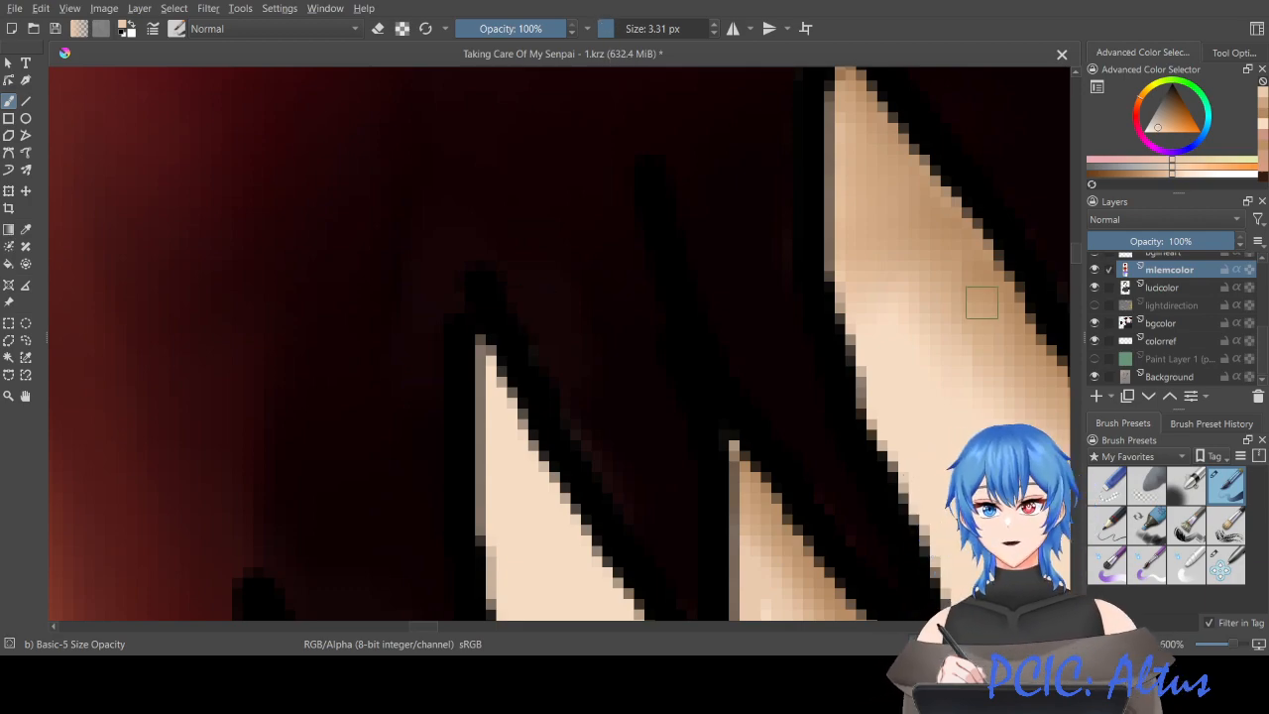
pyautogui.scroll(-3, 1077, 265)
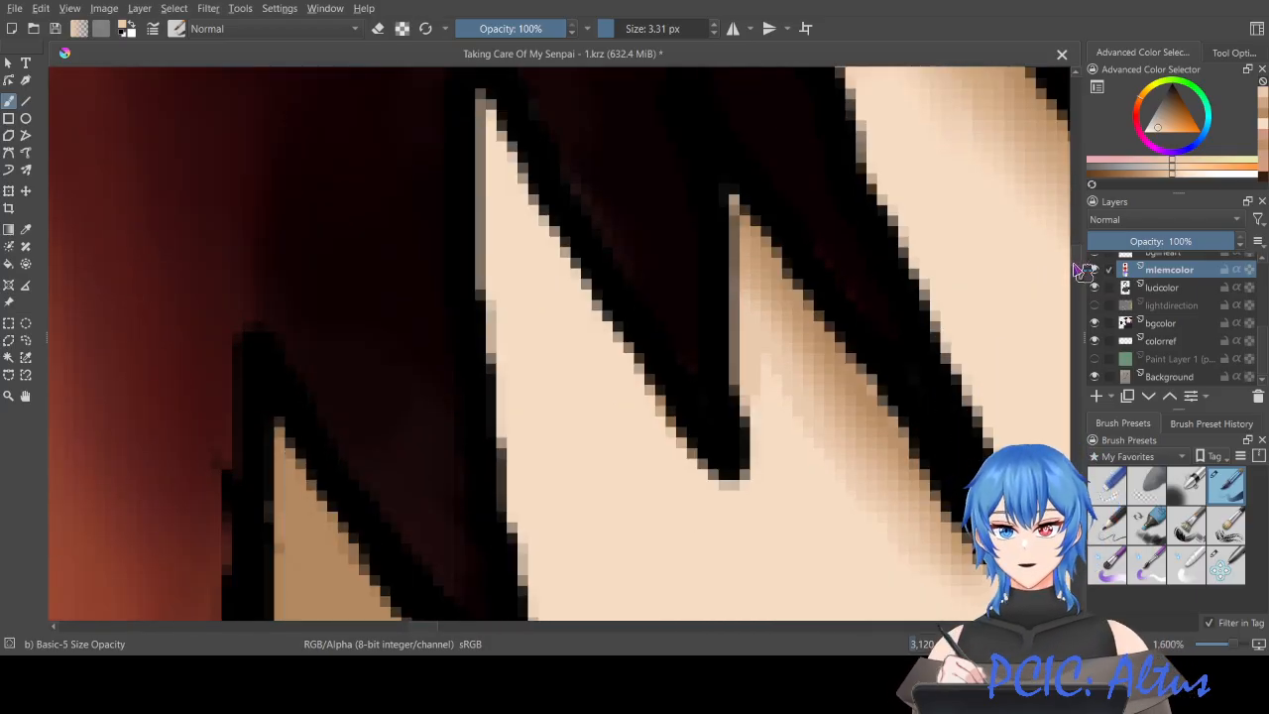
pyautogui.scroll(1, 1080, 269)
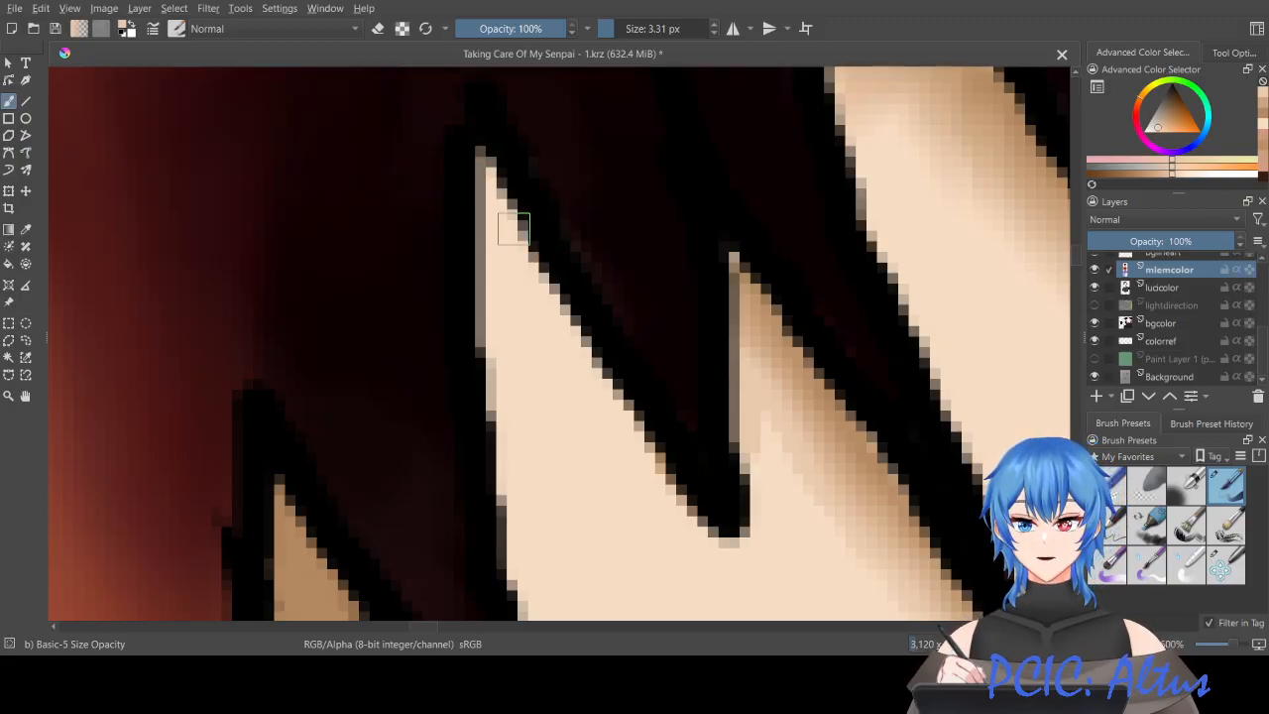
pyautogui.click(1169, 117)
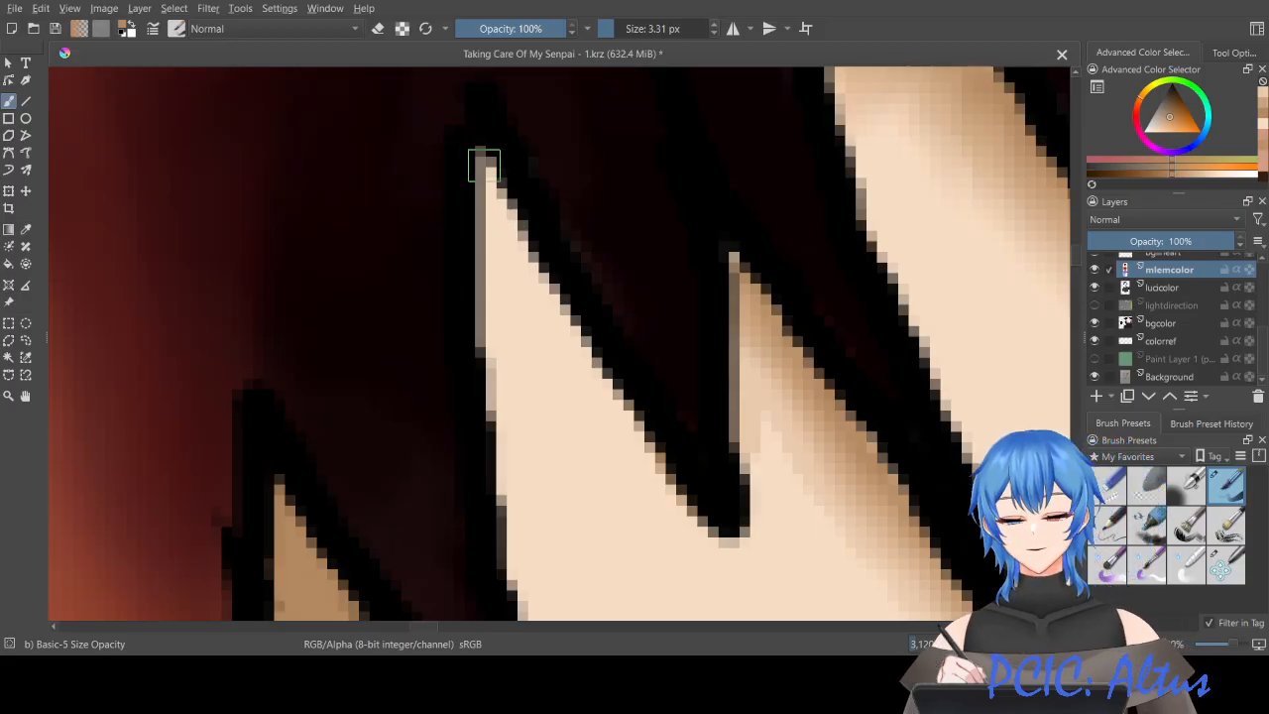
pyautogui.moveTo(488, 168); pyautogui.dragTo(534, 252)
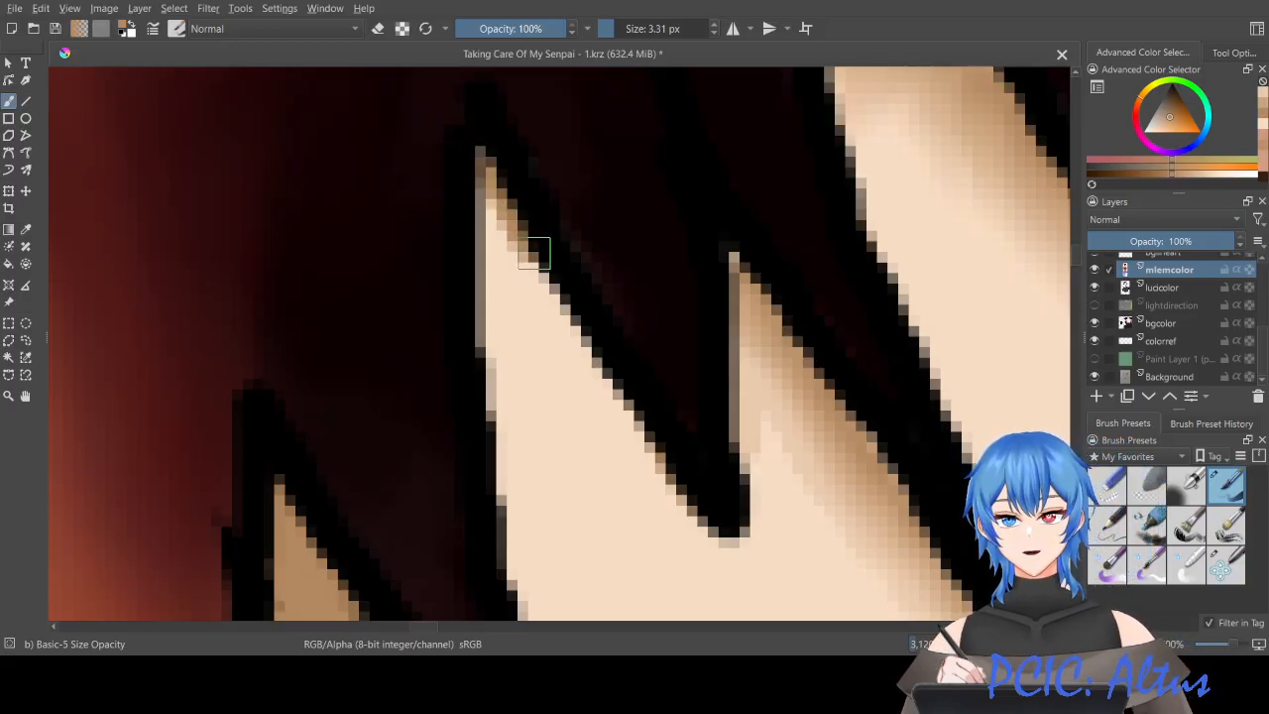
pyautogui.moveTo(485, 174)
pyautogui.mouseDown()
pyautogui.moveTo(565, 328)
pyautogui.moveTo(706, 522)
pyautogui.mouseUp()
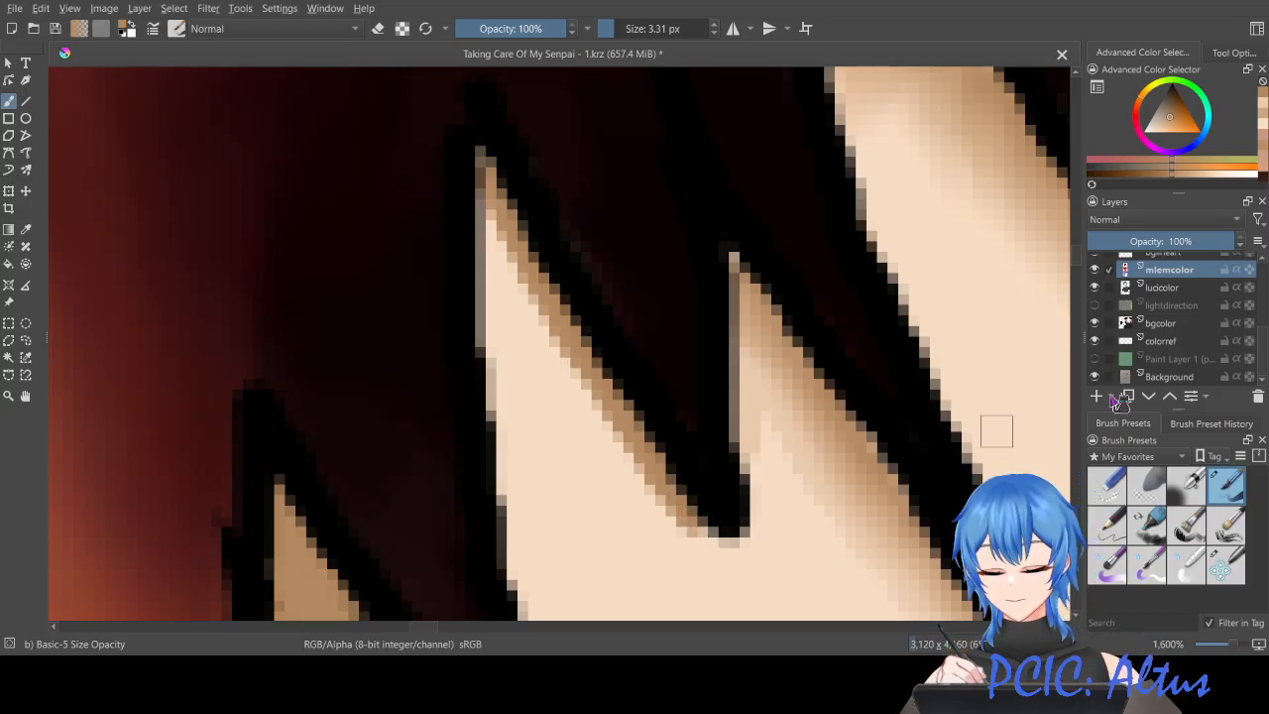
# Step: Add medium and light tan bands outside the dark one down to the spike's tip, redoing the medium band once
pyautogui.click(1262, 113)
pyautogui.moveTo(483, 203)
pyautogui.mouseDown()
pyautogui.moveTo(562, 369)
pyautogui.moveTo(662, 507)
pyautogui.mouseUp()
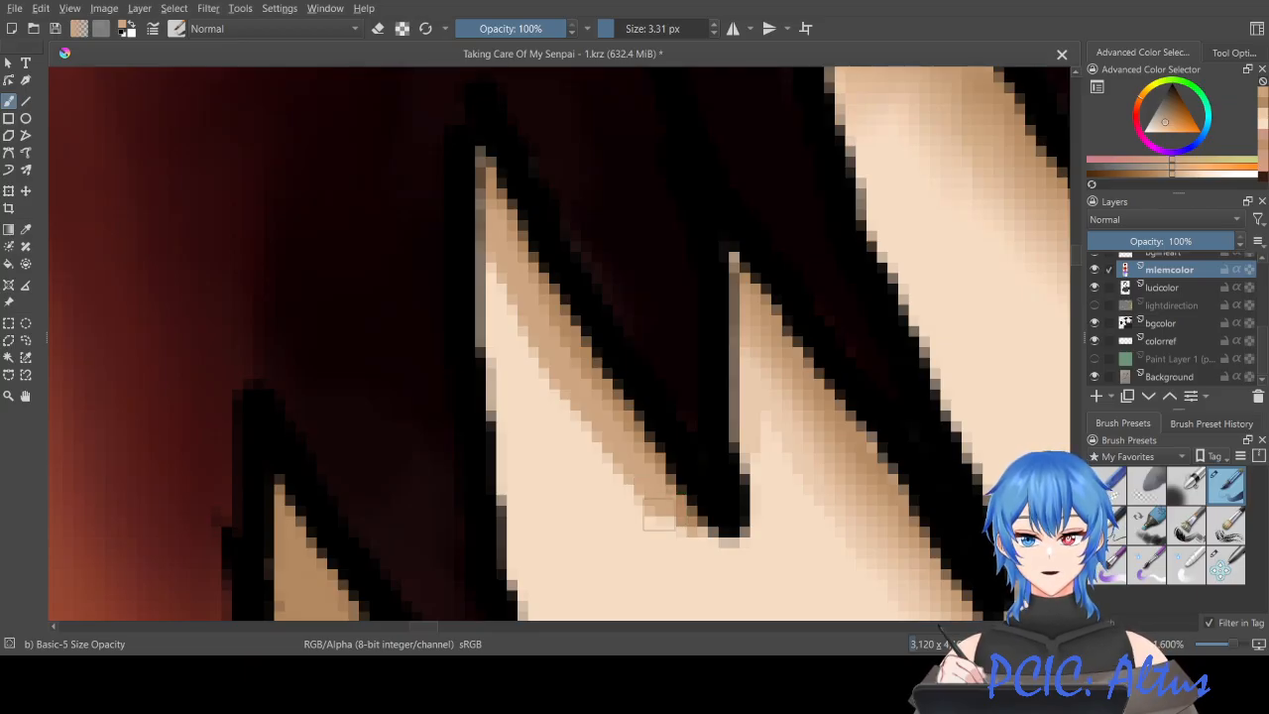
pyautogui.hotkey('ctrl', 'z')
pyautogui.moveTo(484, 204)
pyautogui.mouseDown()
pyautogui.moveTo(548, 342)
pyautogui.moveTo(674, 532)
pyautogui.moveTo(717, 519)
pyautogui.moveTo(775, 538)
pyautogui.moveTo(706, 547)
pyautogui.mouseUp()
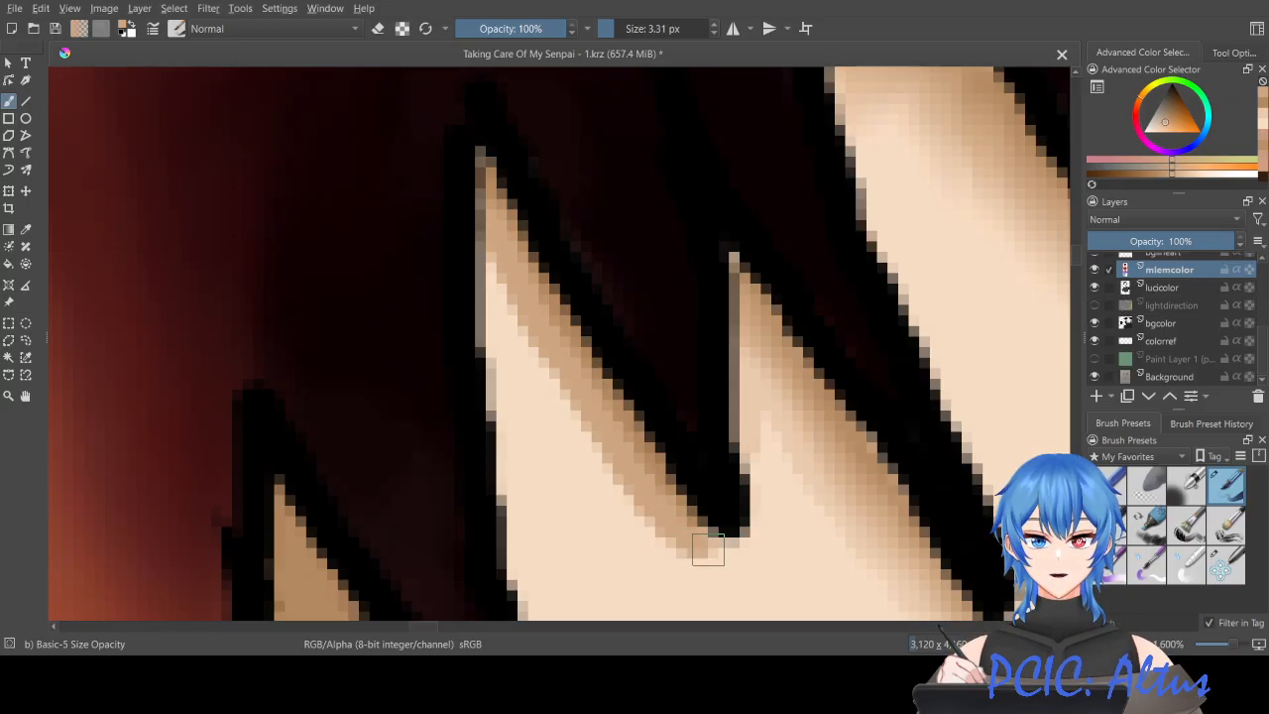
pyautogui.click(1264, 126)
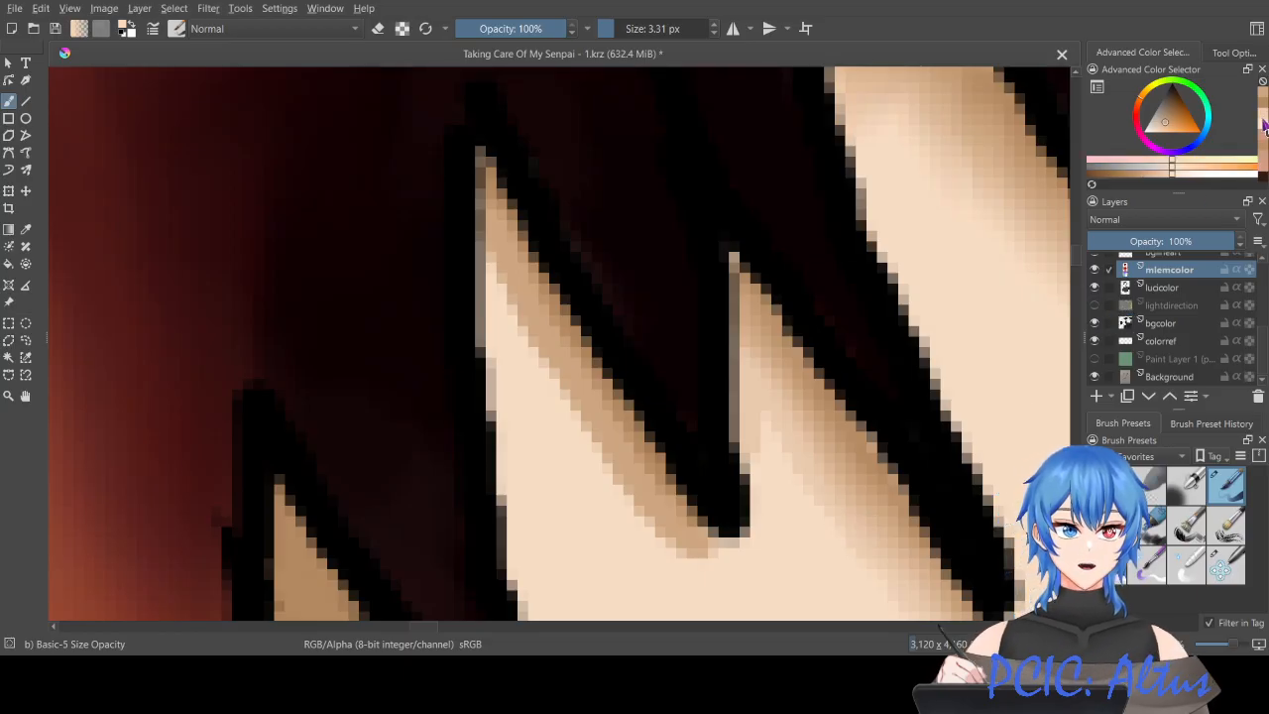
pyautogui.click(1264, 123)
pyautogui.moveTo(493, 262)
pyautogui.mouseDown()
pyautogui.moveTo(566, 419)
pyautogui.moveTo(628, 508)
pyautogui.moveTo(691, 563)
pyautogui.moveTo(723, 569)
pyautogui.mouseUp()
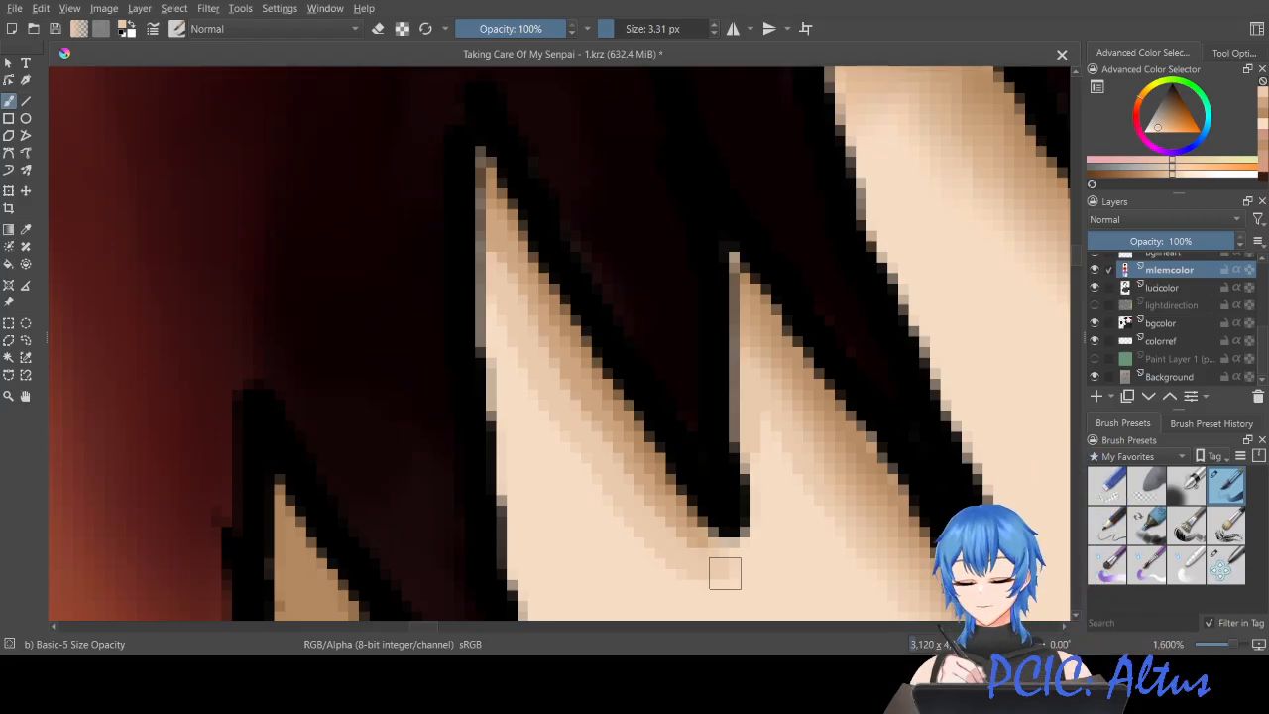
# Step: Blend that spike's shadow bands into the skin with the Distort Move brush reduced to 6.29 px
pyautogui.click(1227, 563)
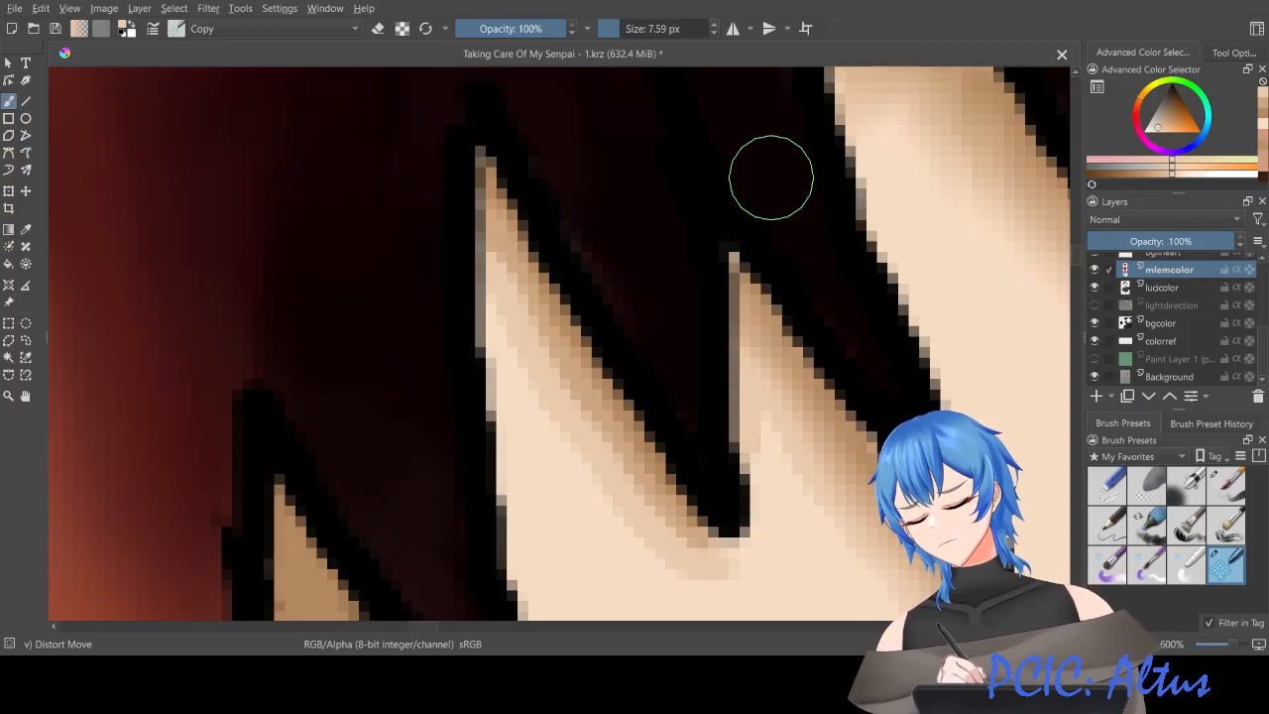
pyautogui.moveTo(616, 35); pyautogui.dragTo(622, 37)
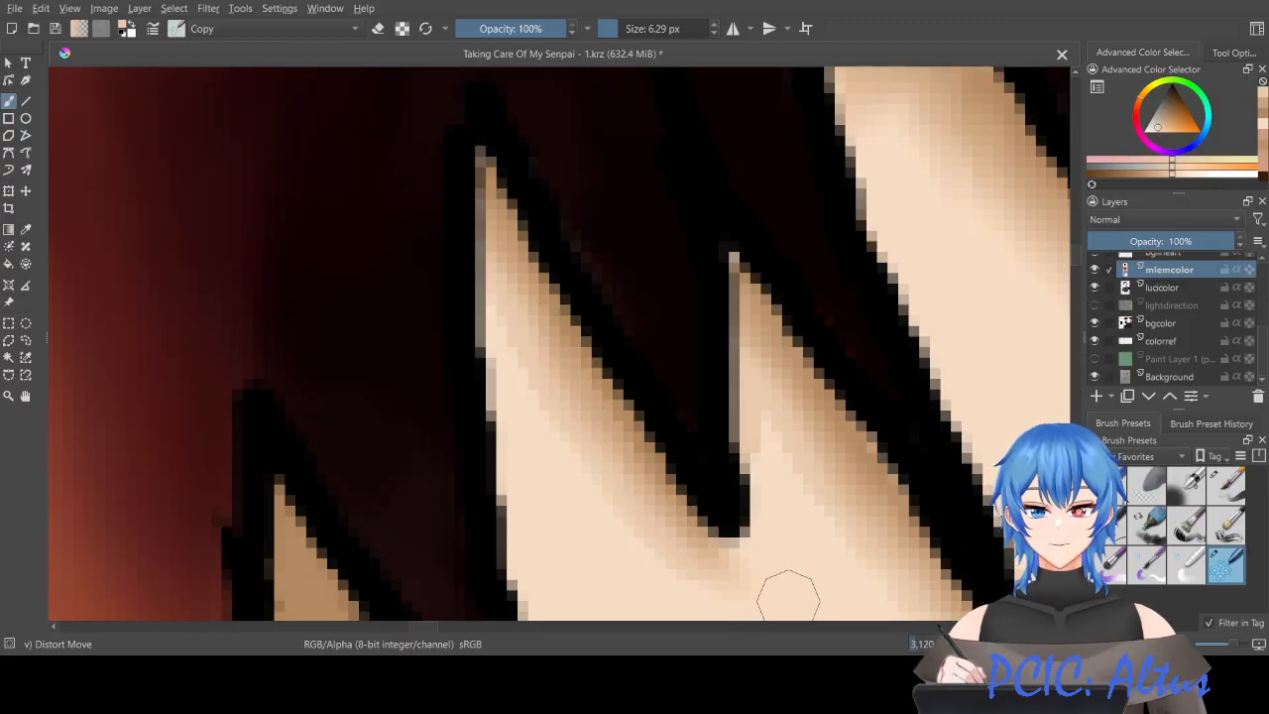
pyautogui.scroll(-4, 807, 560)
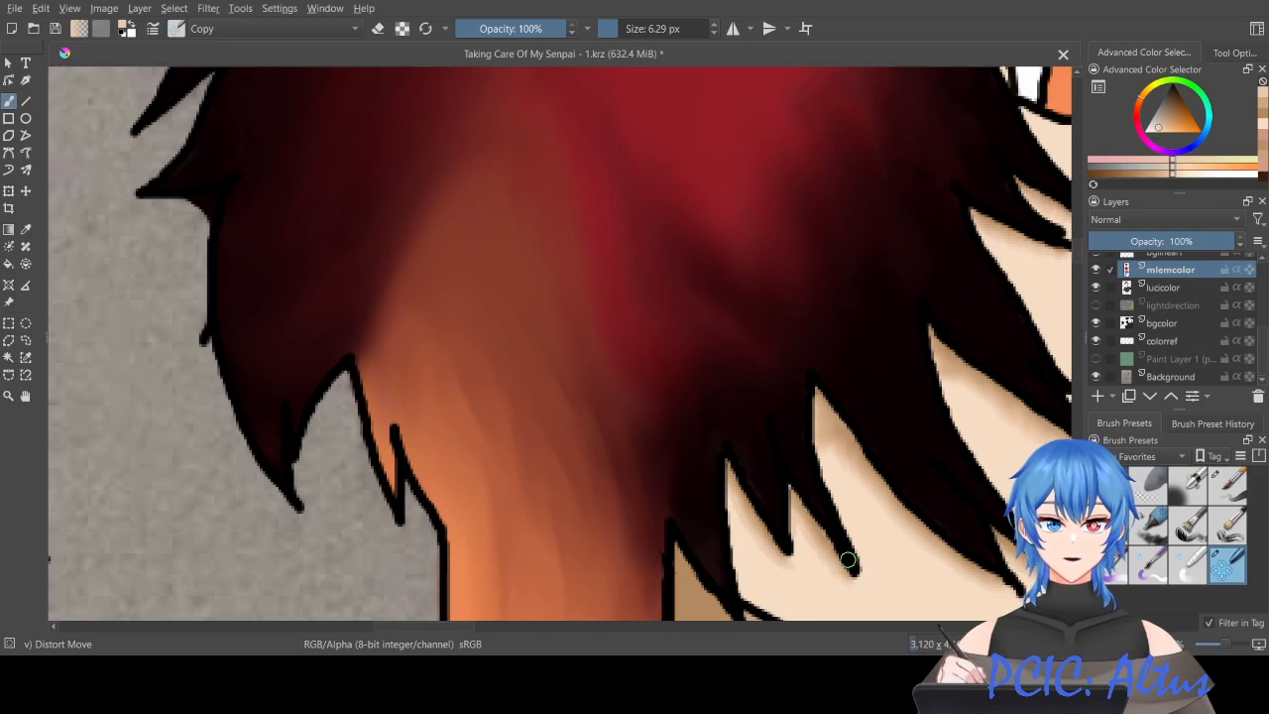
pyautogui.scroll(-2, 849, 560)
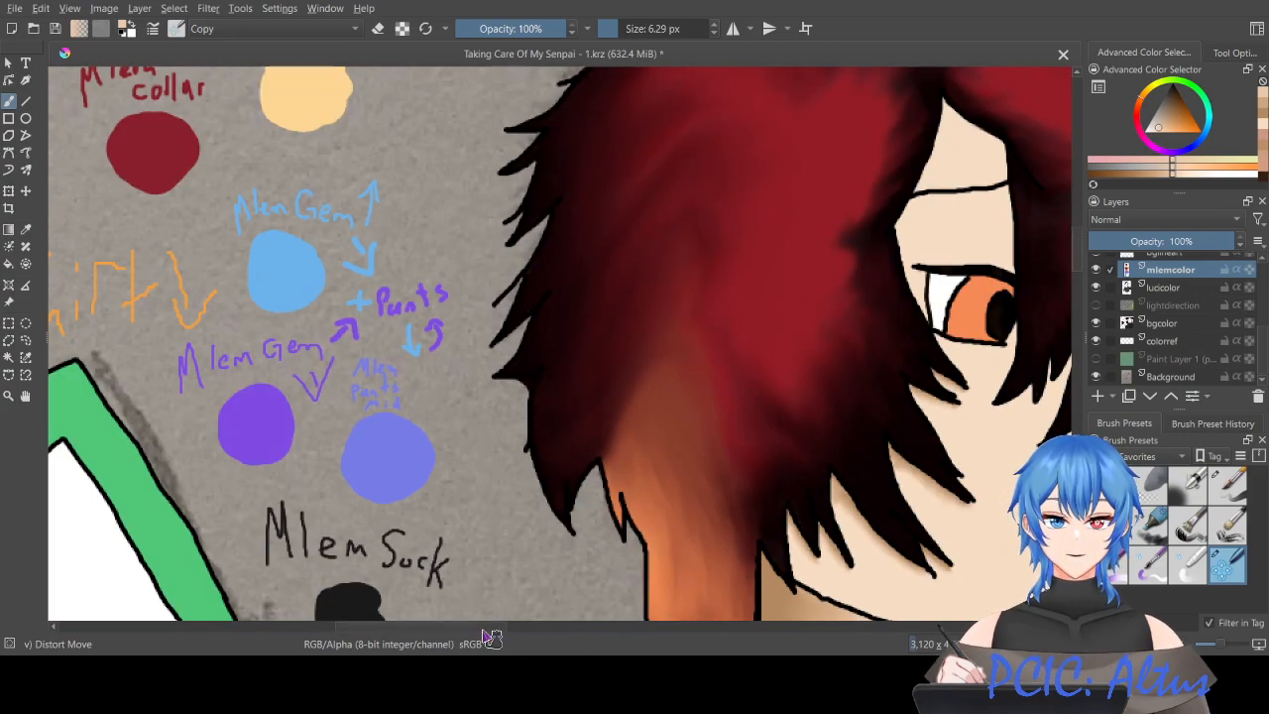
# Step: Enlarge the Distort Move brush to 17.97 px at the neck shadow above the collar, and switch back to Basic-5 Size Opacity
pyautogui.hscroll(5, 632, 634)
pyautogui.hscroll(-2, 575, 652)
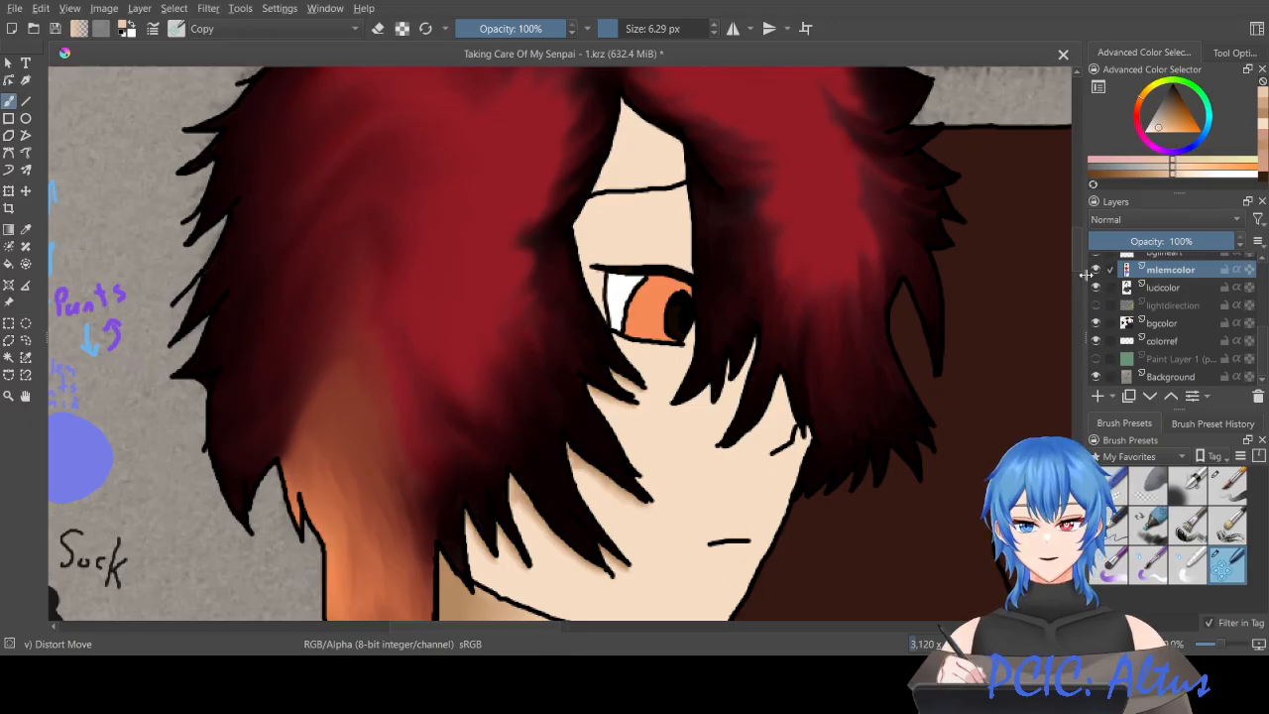
pyautogui.scroll(-3, 1078, 287)
pyautogui.scroll(-1, 1080, 292)
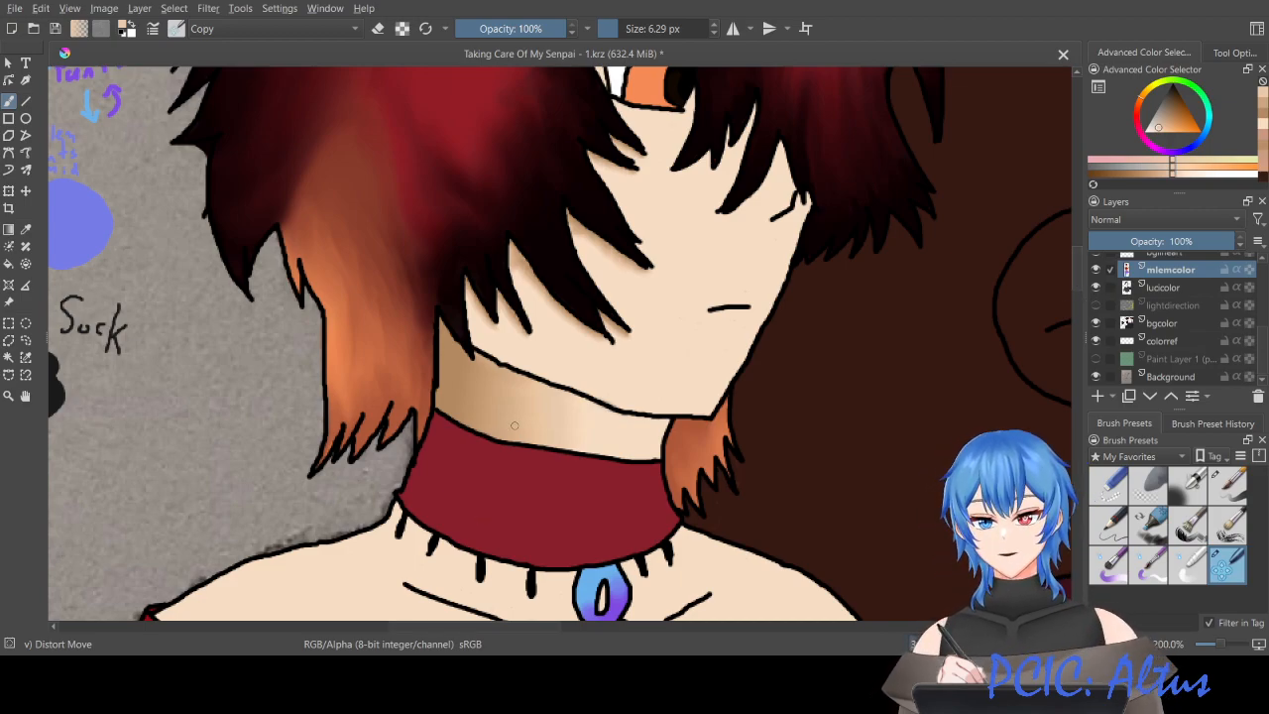
pyautogui.scroll(2, 515, 425)
pyautogui.scroll(1, 515, 425)
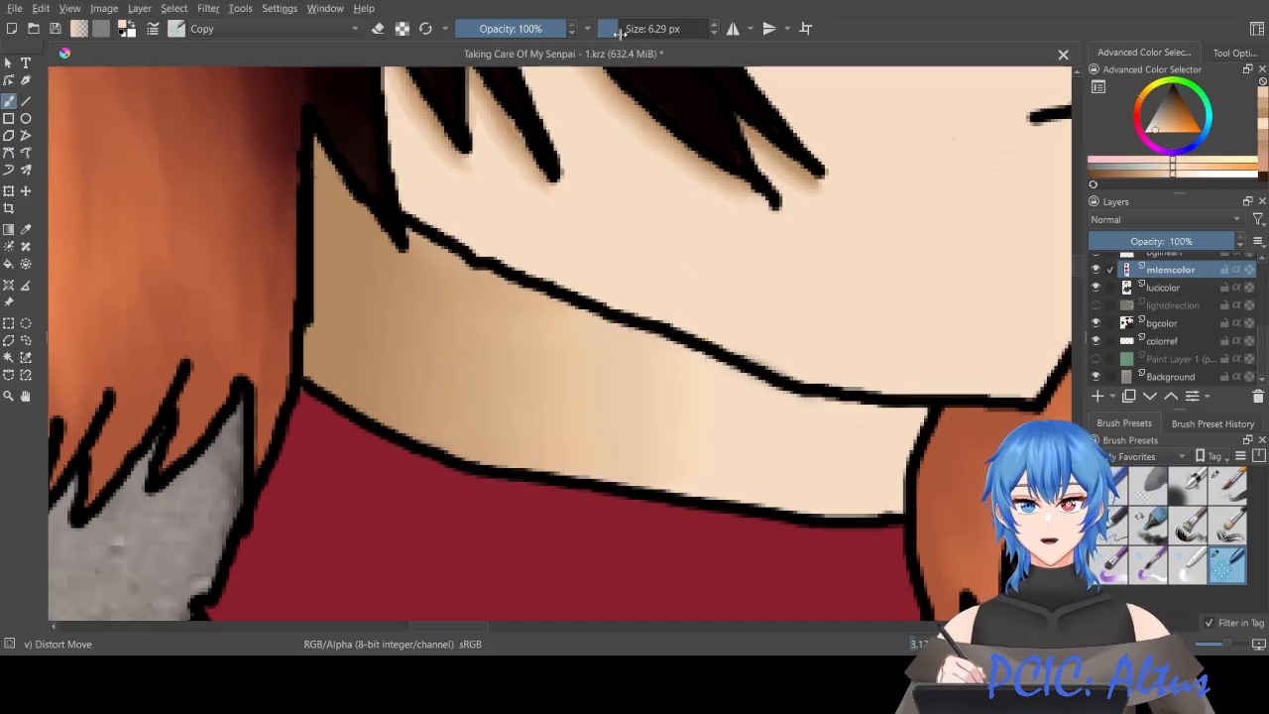
pyautogui.click(626, 30)
pyautogui.moveTo(625, 30); pyautogui.dragTo(635, 29)
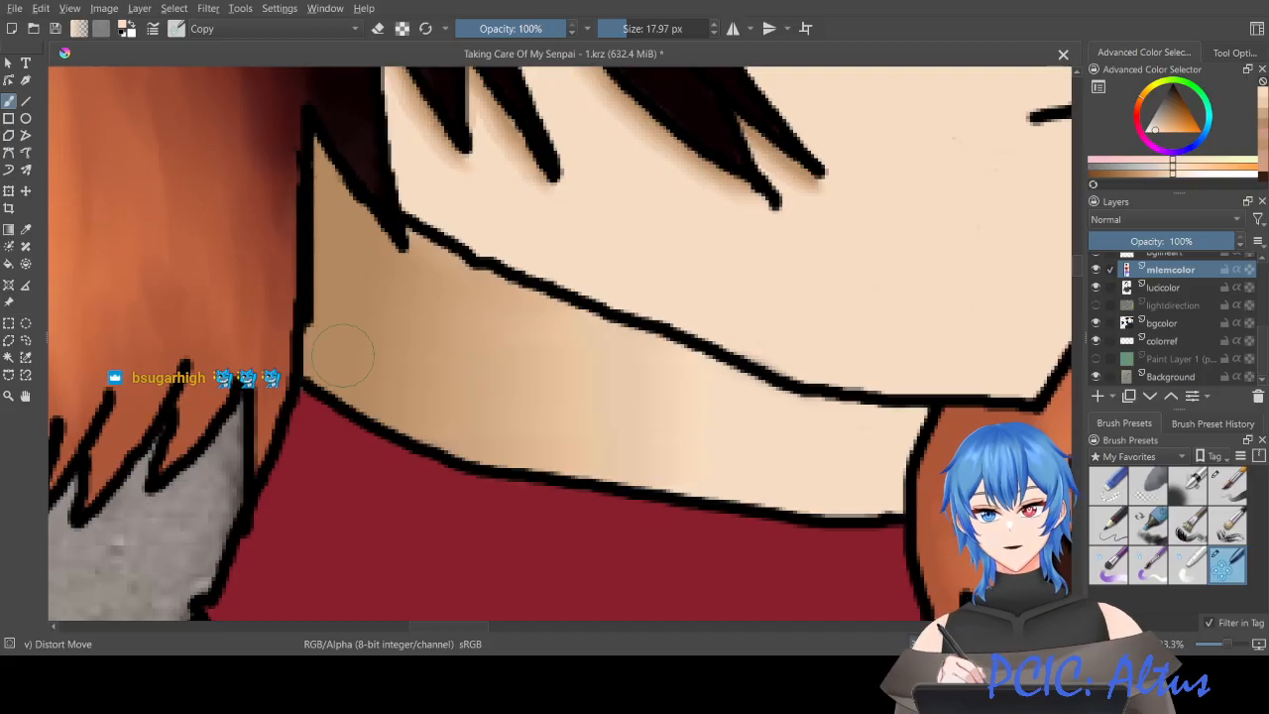
pyautogui.click(1229, 481)
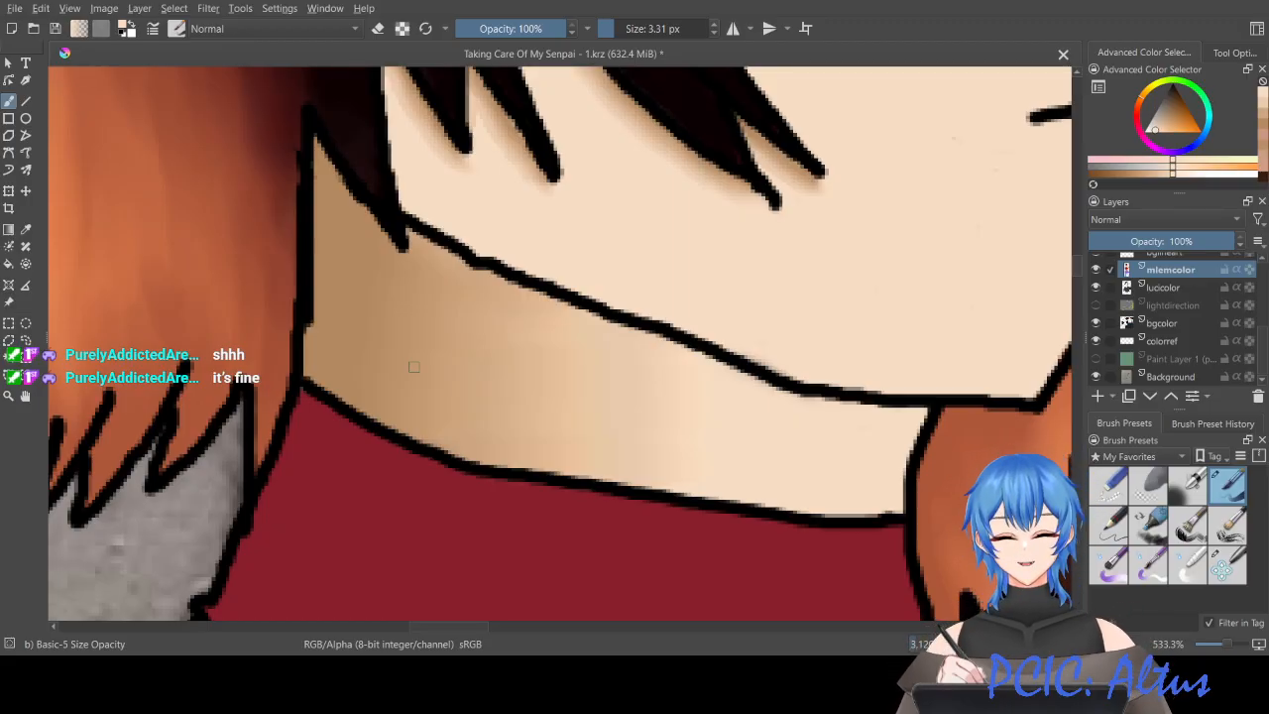
# Step: Show both characters in full view and hide the mlemcolor and lucicolor layers
pyautogui.scroll(-1, 413, 367)
pyautogui.scroll(-3, 413, 366)
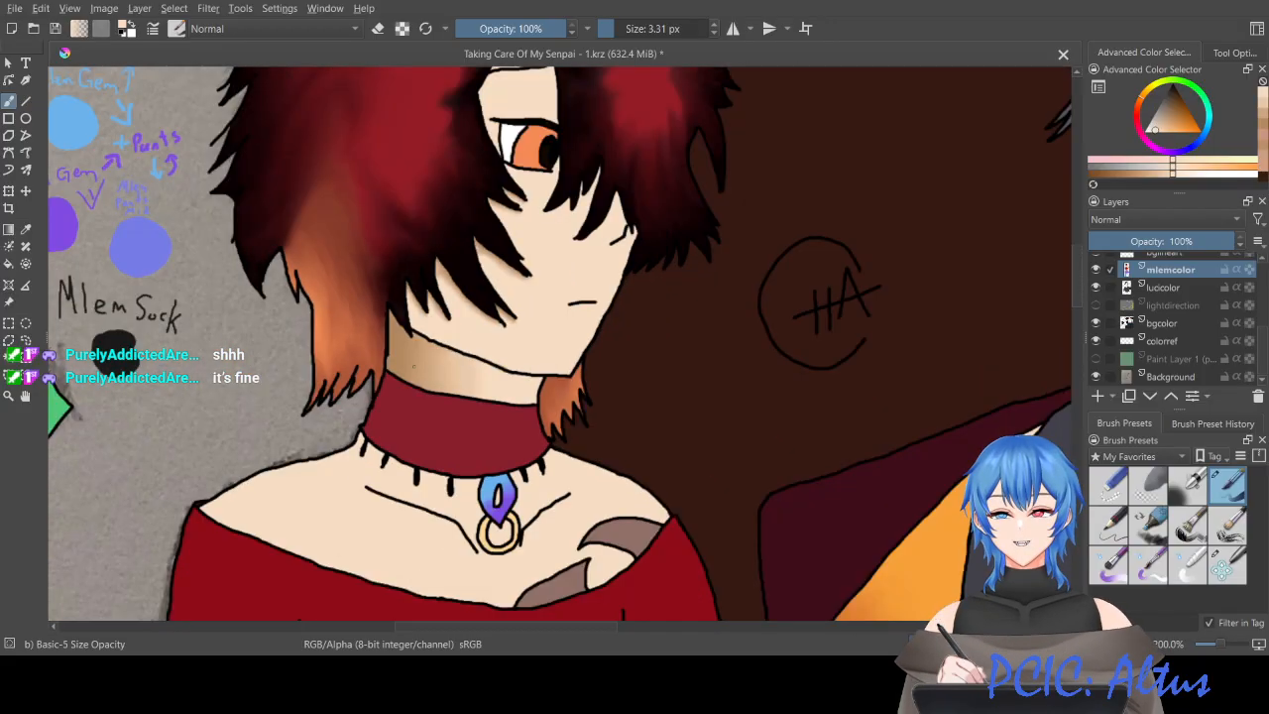
pyautogui.scroll(2, 413, 366)
pyautogui.scroll(-1, 416, 366)
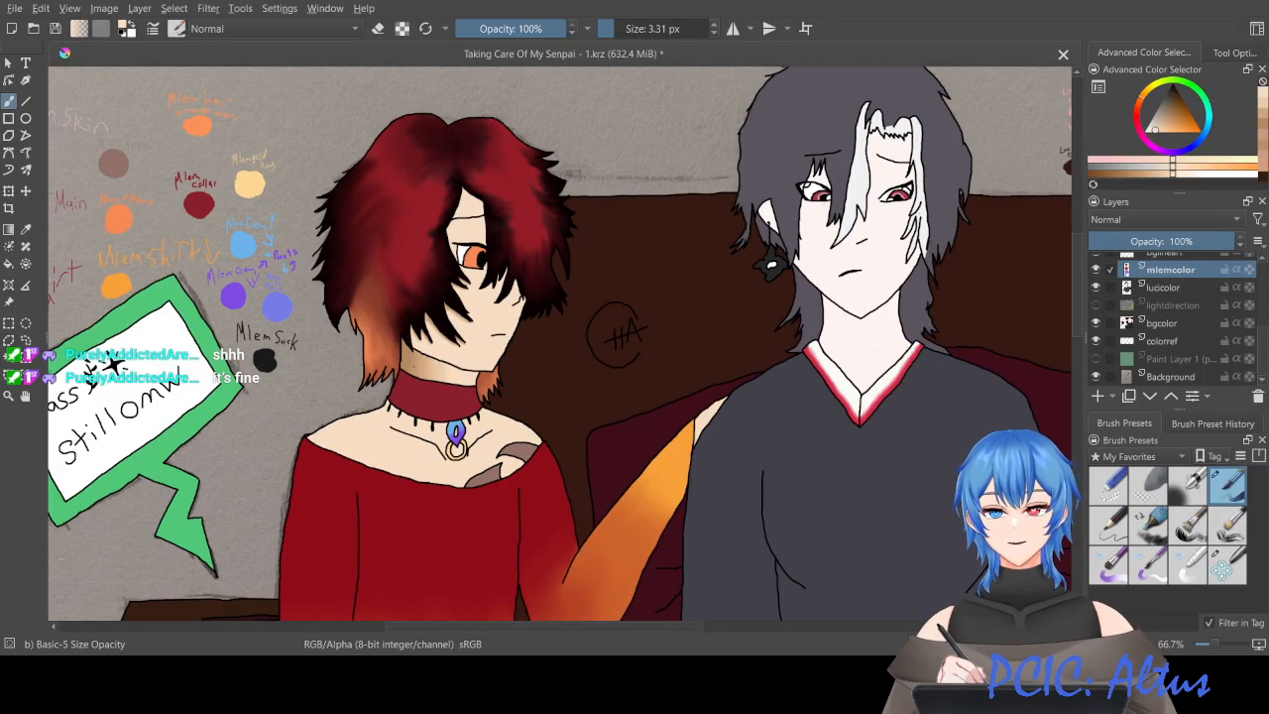
pyautogui.scroll(-2, 415, 369)
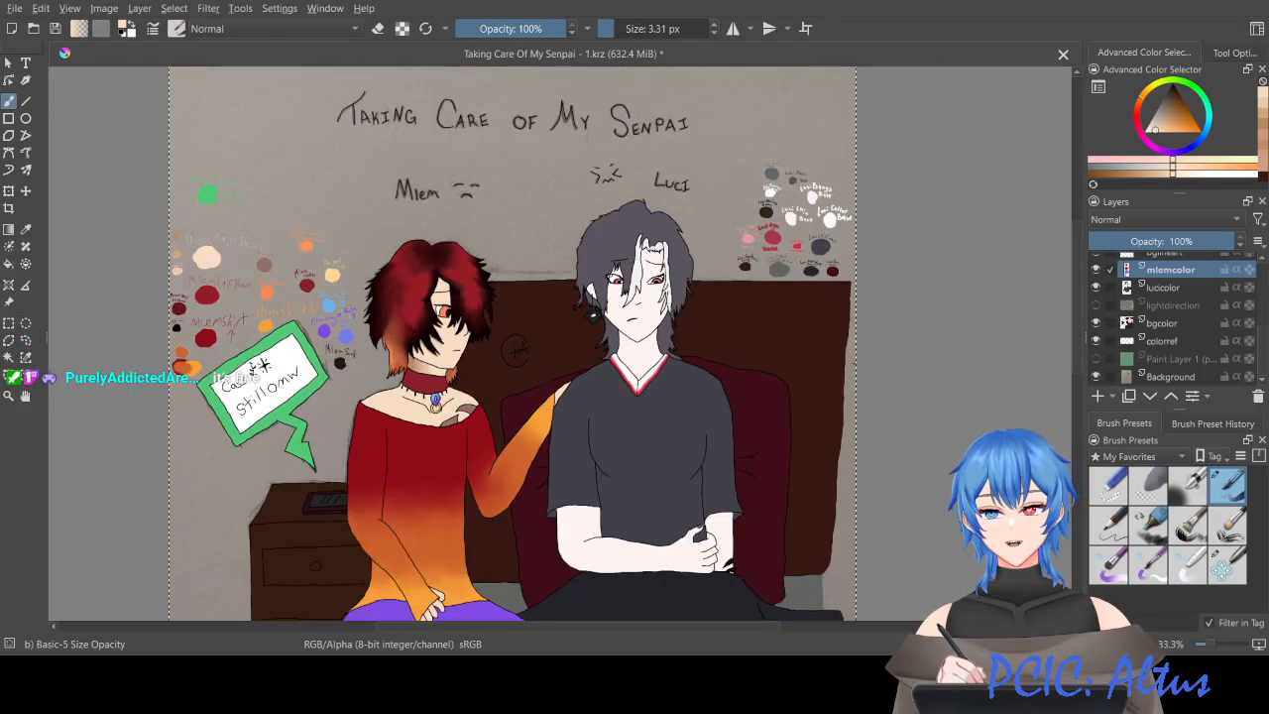
pyautogui.moveTo(1077, 228); pyautogui.dragTo(1085, 248)
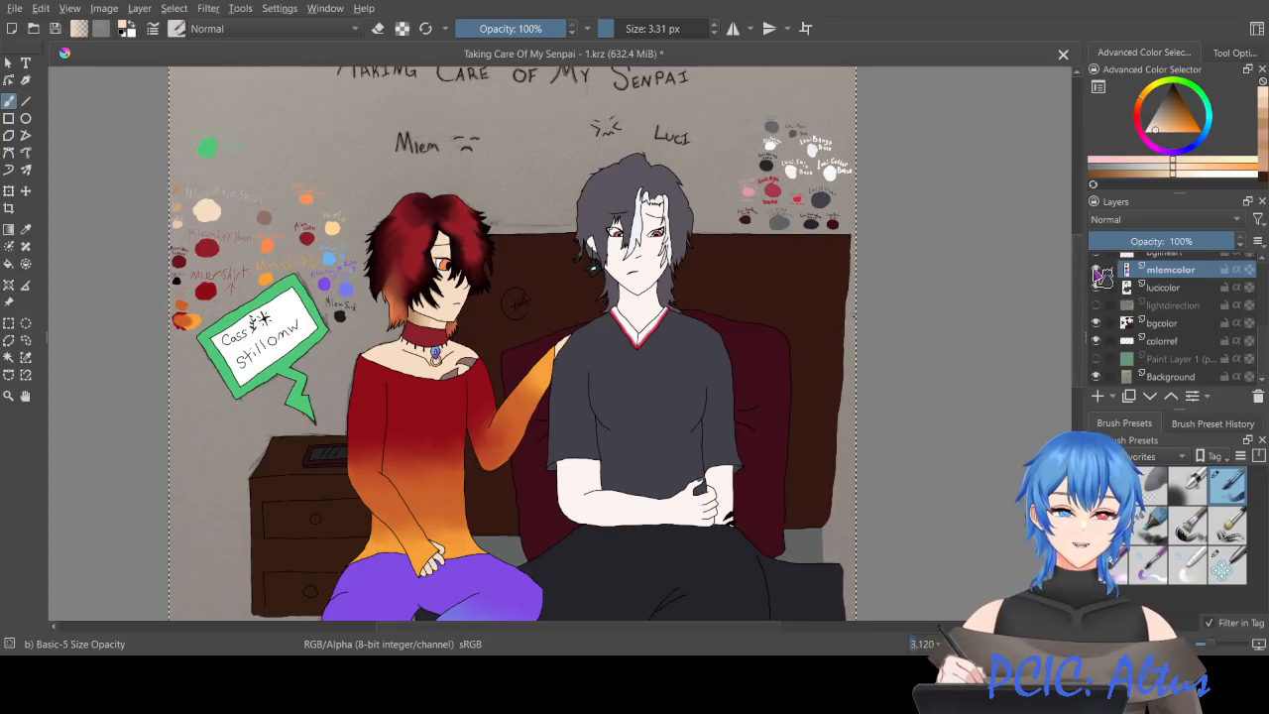
pyautogui.click(1095, 269)
pyautogui.click(1096, 288)
# Step: Hide the bglineart, drawntext and lucilineart layers, and toggle the mlemlineart layer off and on
pyautogui.scroll(3, 1098, 282)
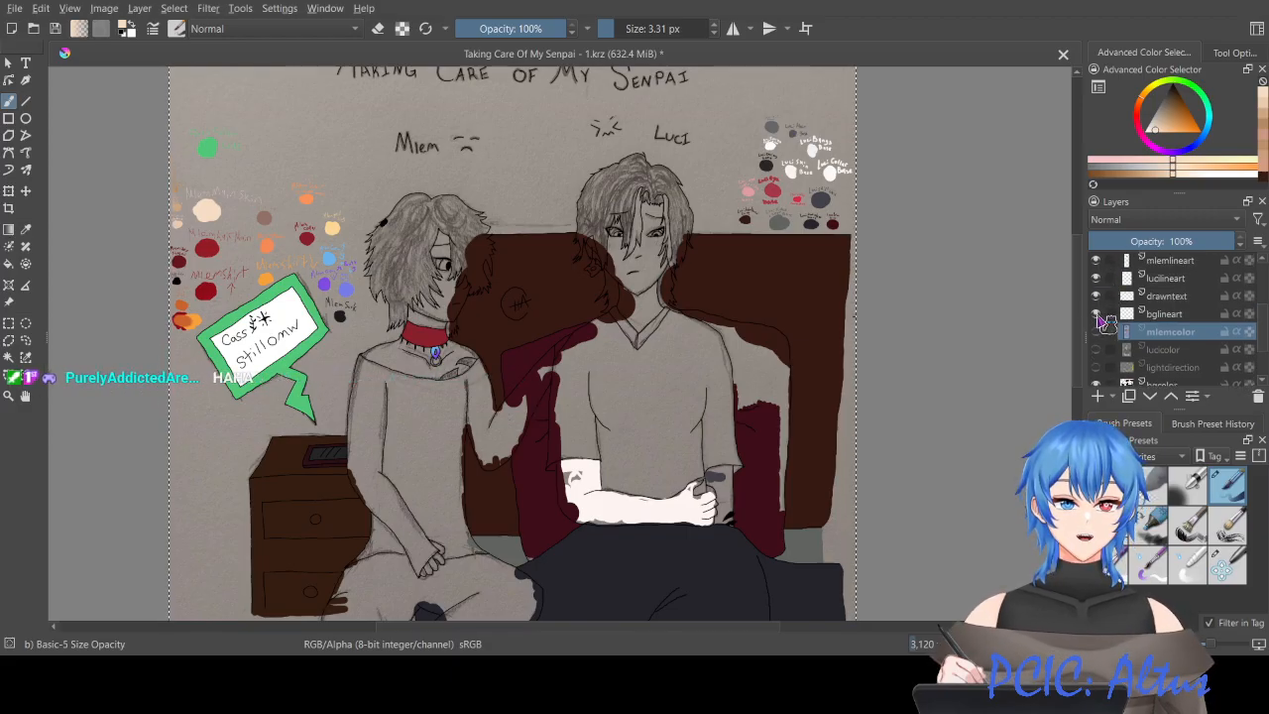
pyautogui.click(1096, 313)
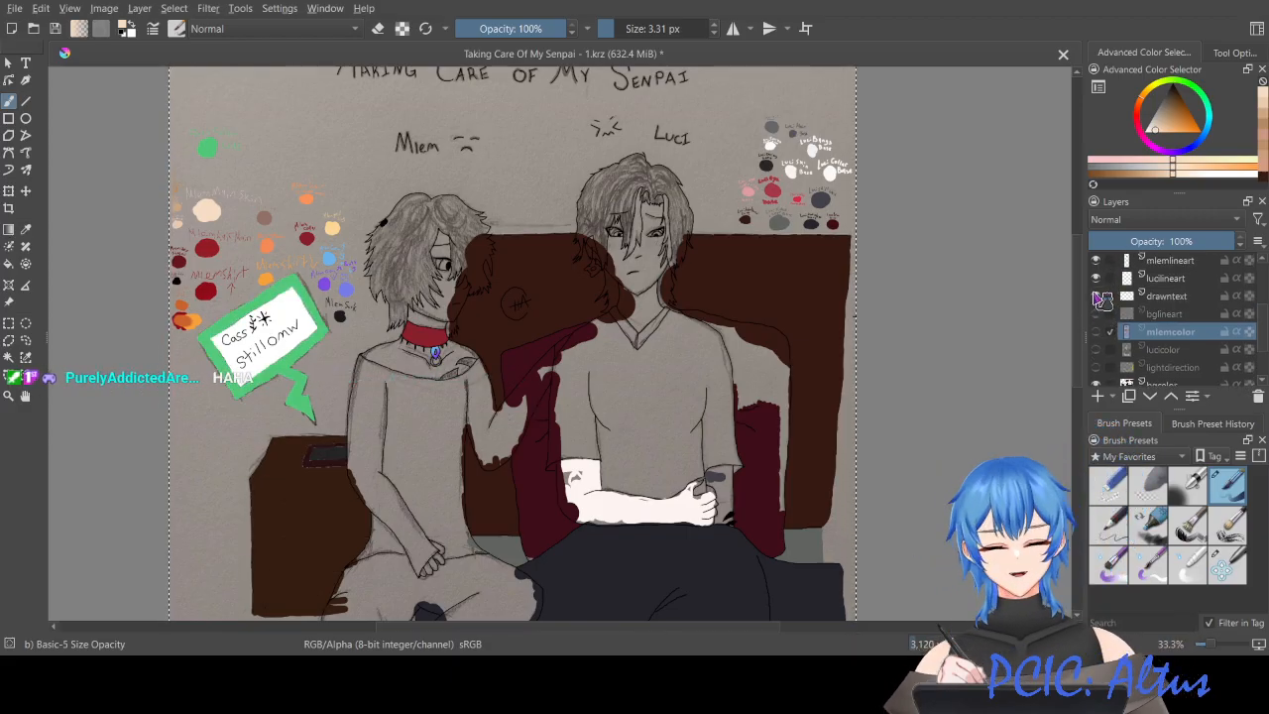
pyautogui.click(1096, 295)
pyautogui.click(1096, 278)
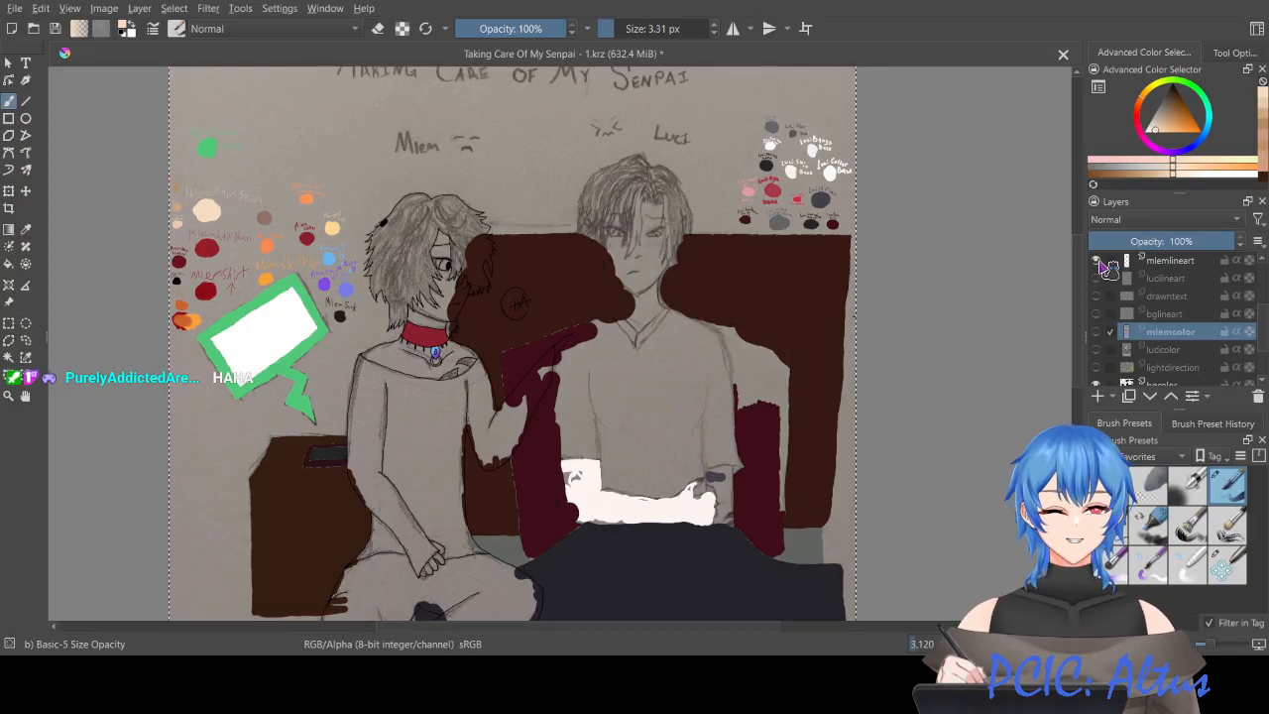
pyautogui.click(1096, 260)
pyautogui.click(1097, 260)
# Step: Hide the bgcolor, colorref, mlemlineart and signature layers to view the bare pencil sketch
pyautogui.scroll(-2, 1100, 335)
pyautogui.click(1096, 339)
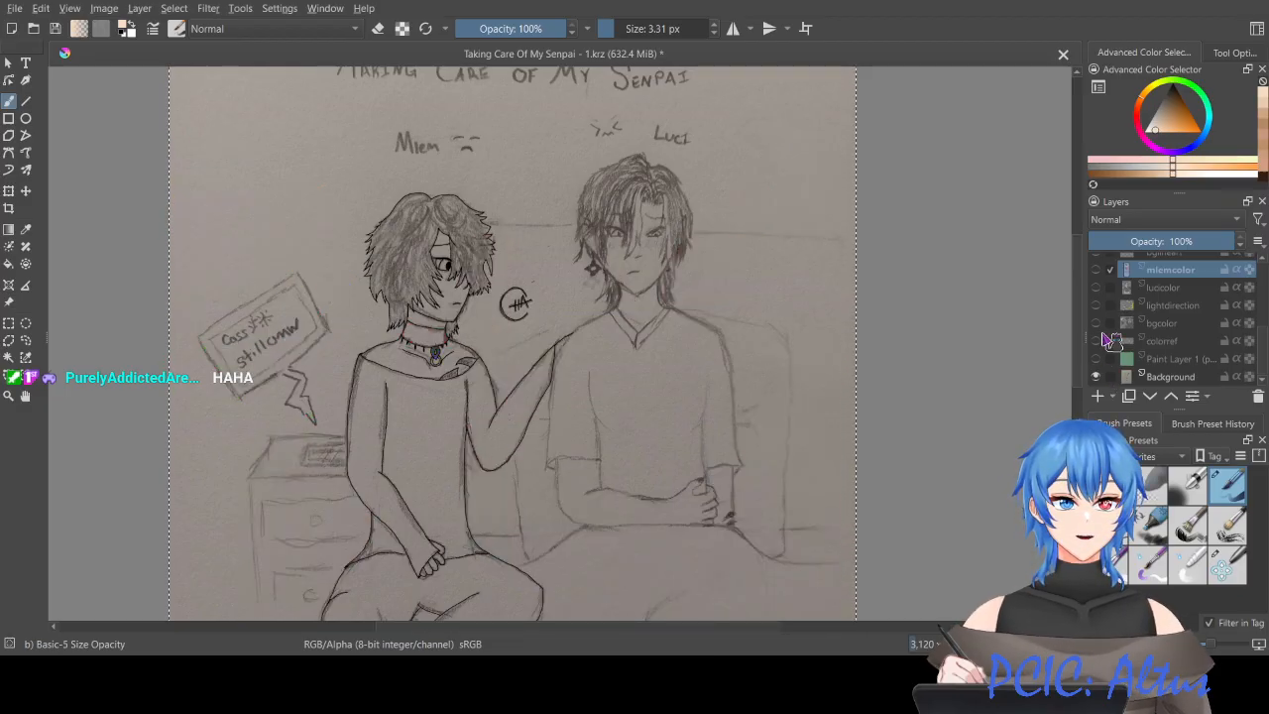
pyautogui.scroll(3, 1102, 318)
pyautogui.click(1096, 268)
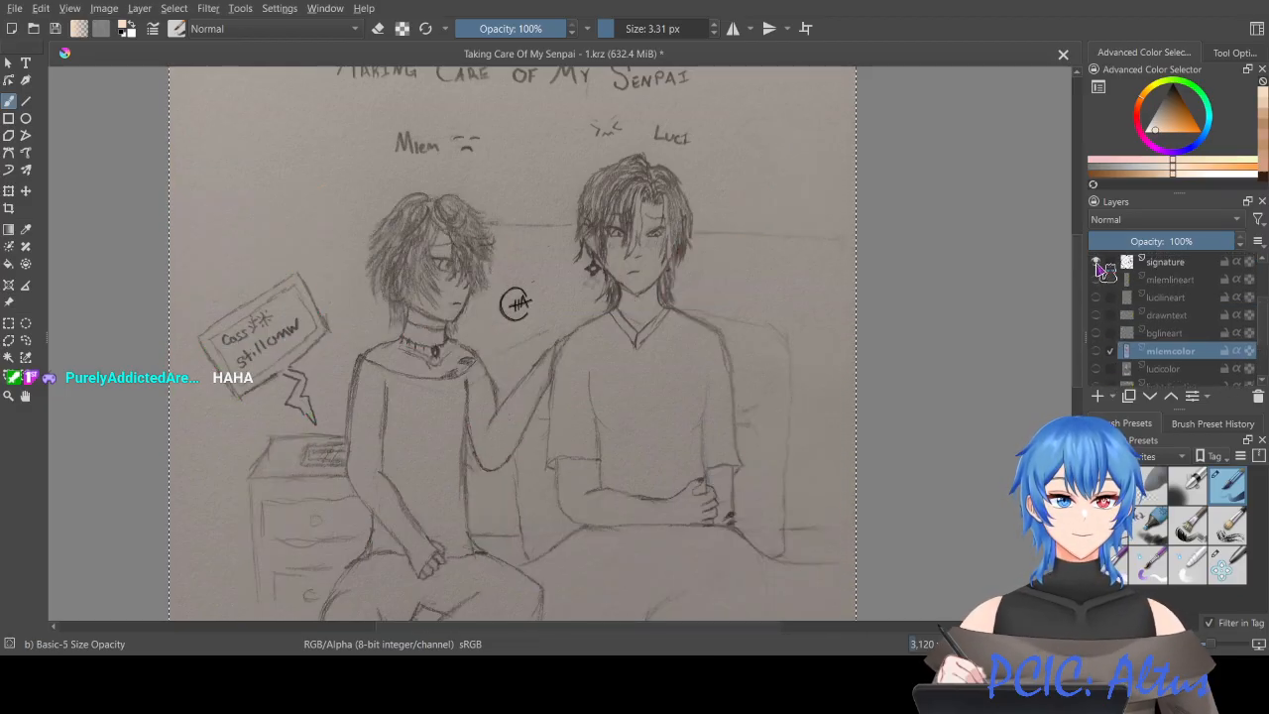
pyautogui.scroll(-1, 1012, 365)
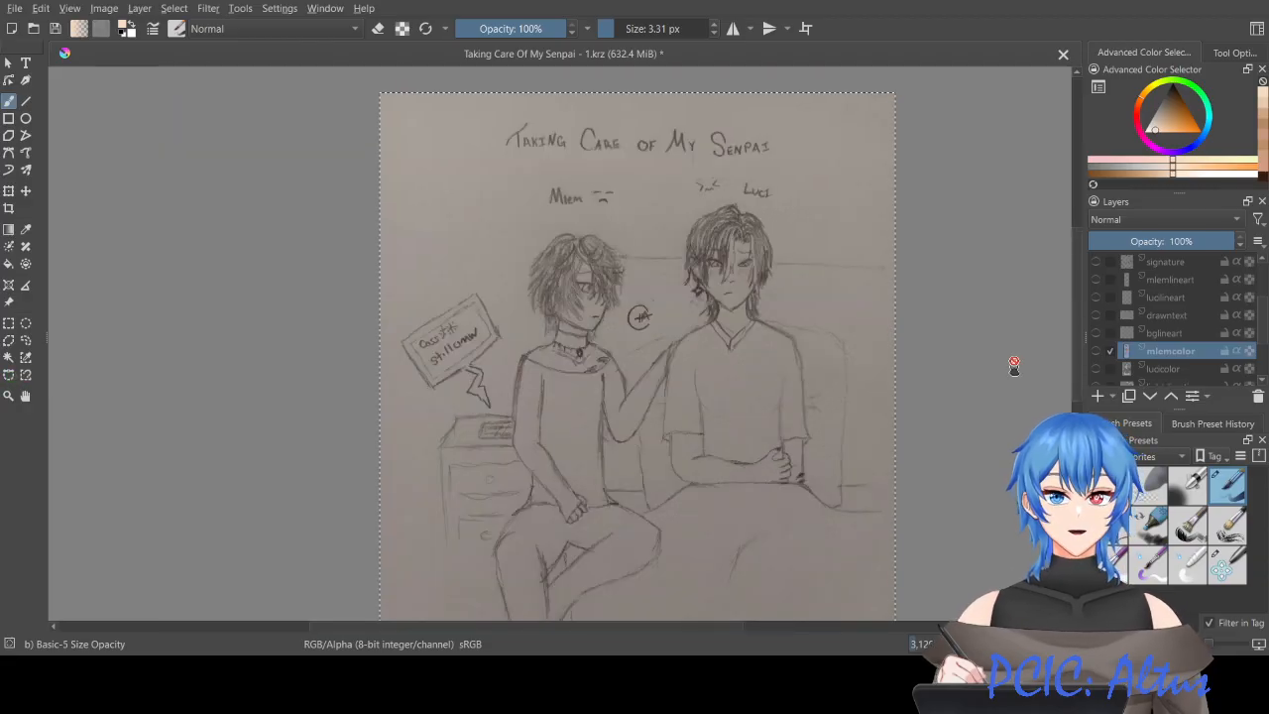
pyautogui.scroll(-1, 1084, 296)
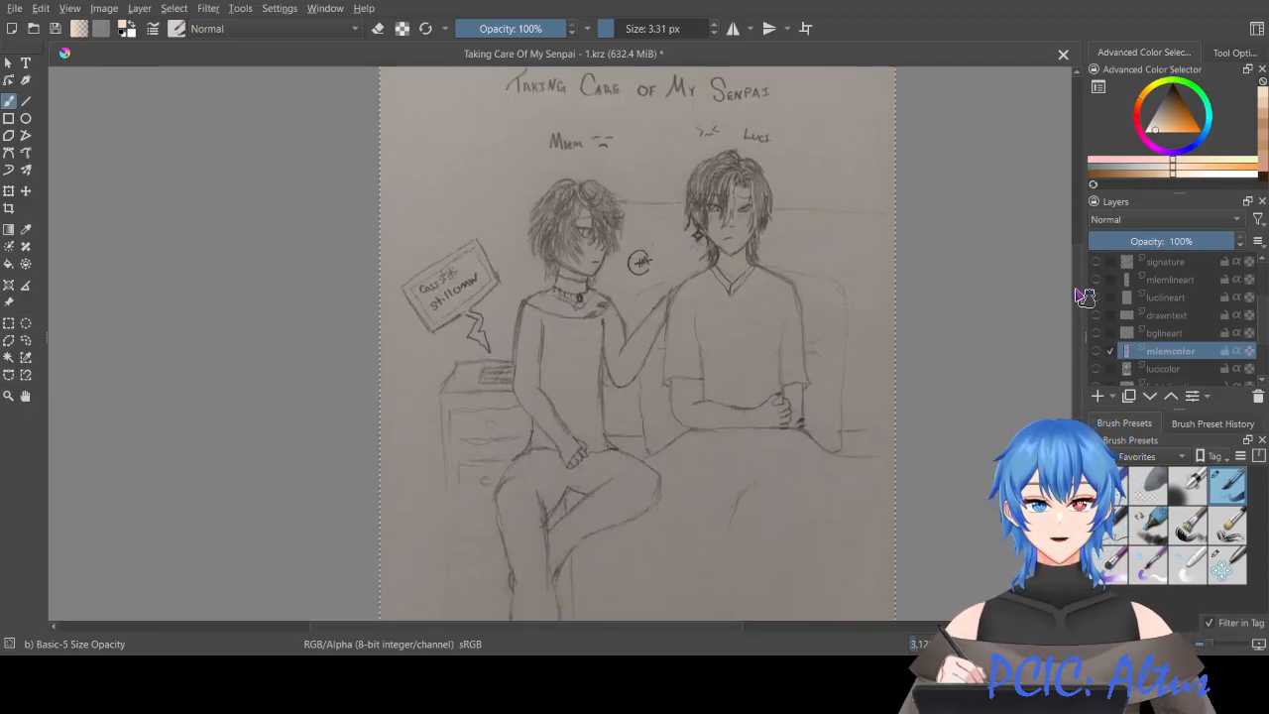
pyautogui.scroll(-1, 1084, 295)
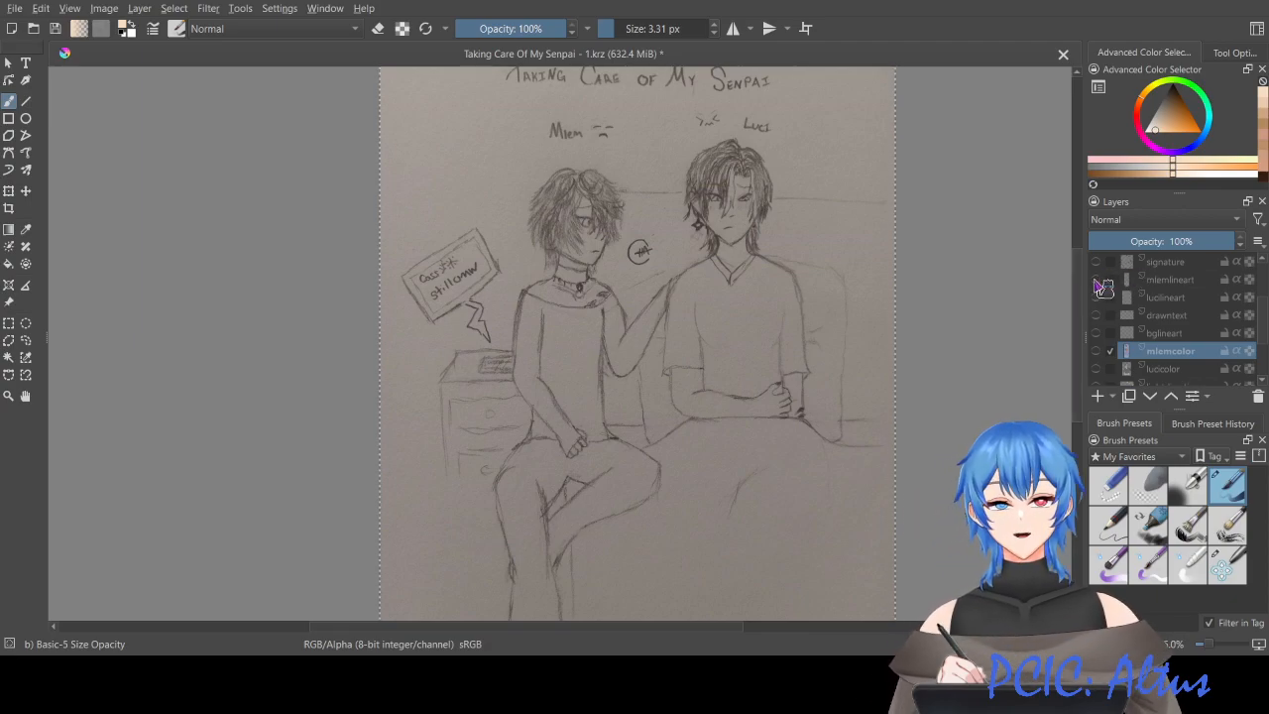
# Step: Show the layers from signature down to lucicolor and the bgcolor layer again, keeping the colorref layer hidden
pyautogui.moveTo(1098, 262); pyautogui.dragTo(1102, 372)
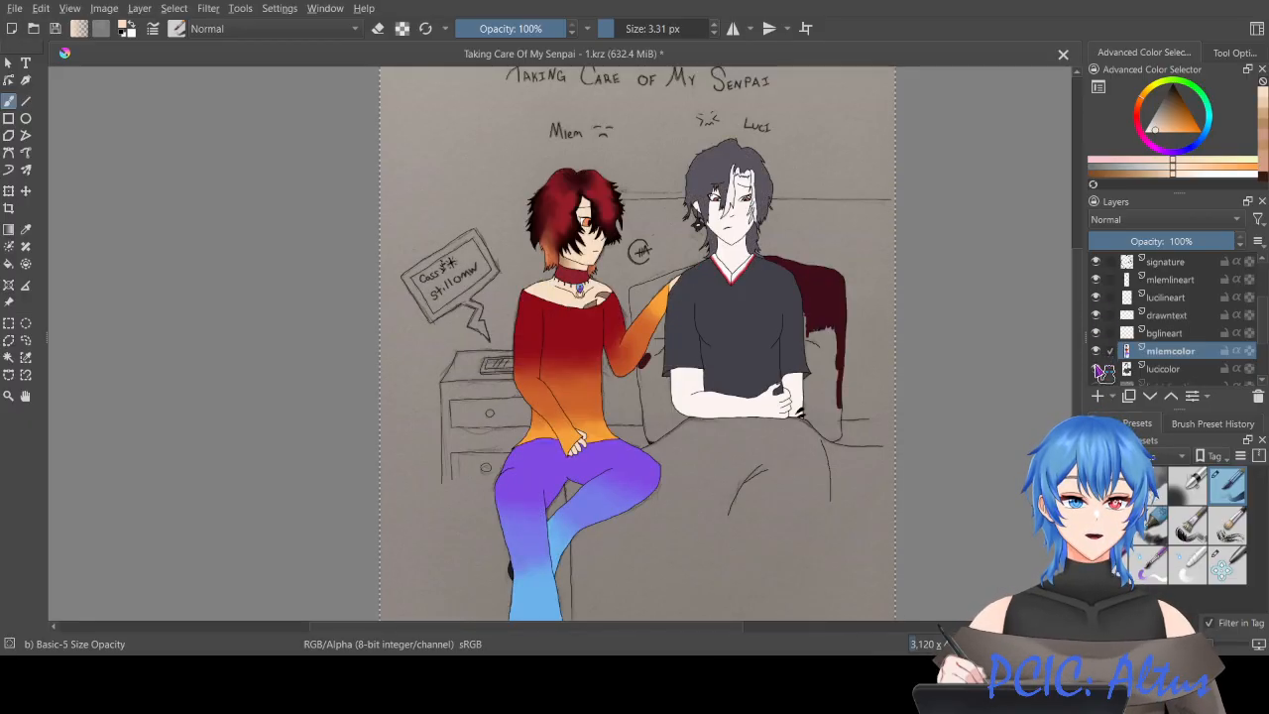
pyautogui.scroll(-2, 1102, 356)
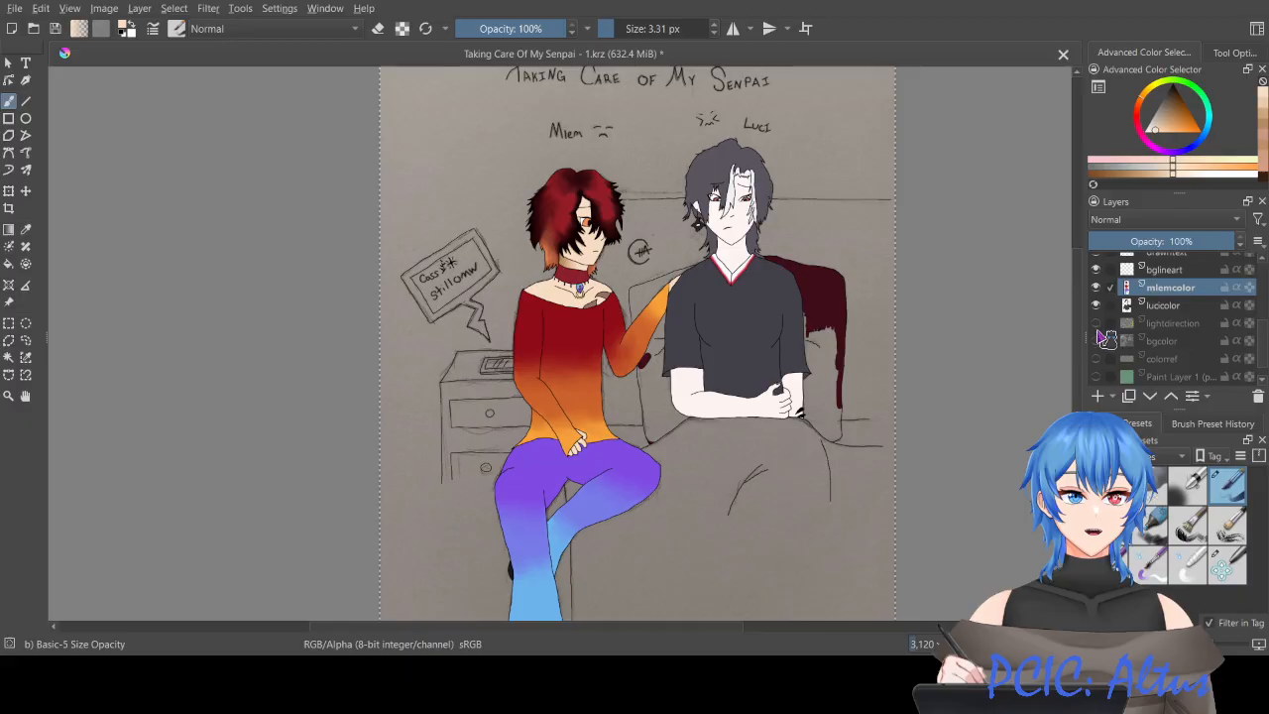
pyautogui.click(1097, 340)
pyautogui.click(1094, 360)
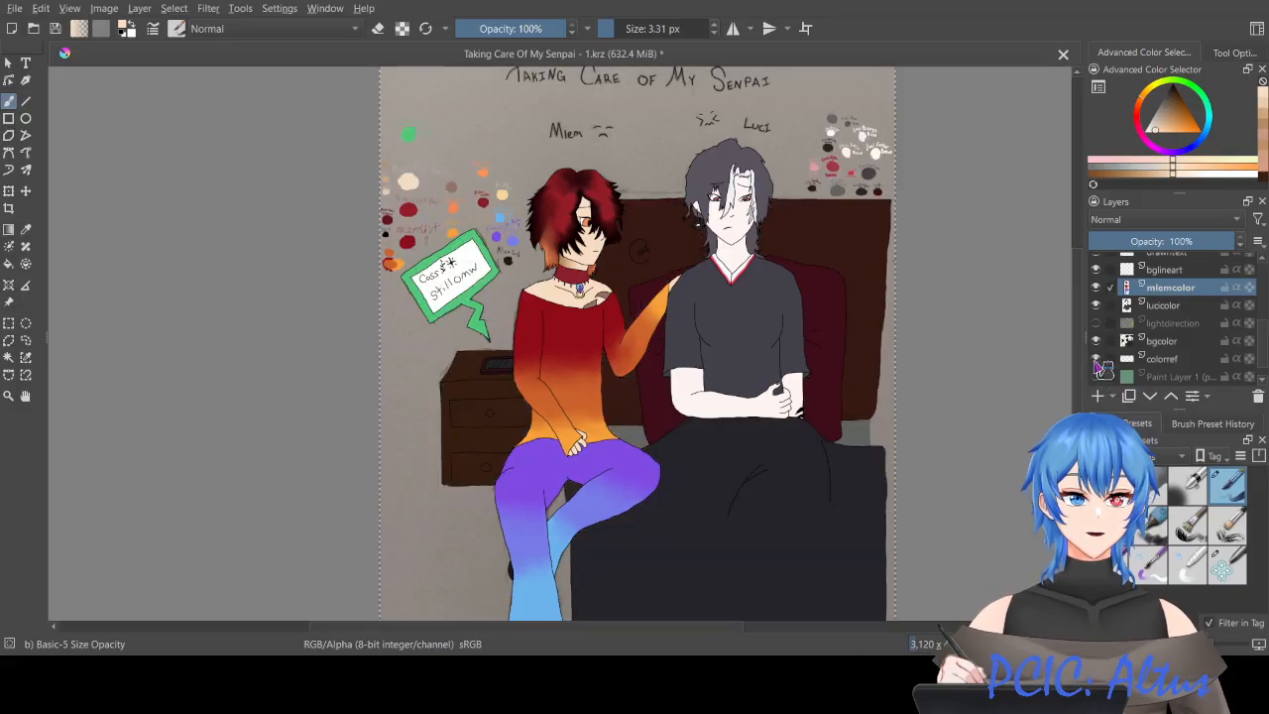
pyautogui.click(1095, 358)
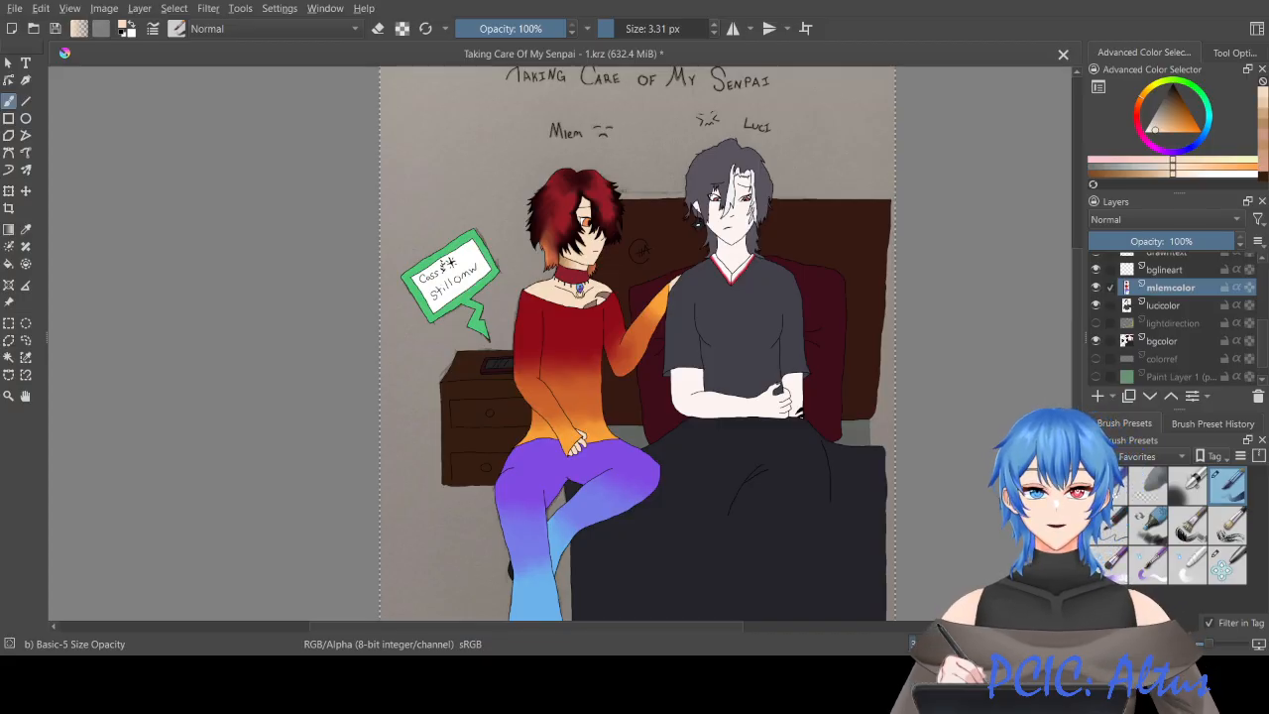
pyautogui.moveTo(1076, 300)
pyautogui.mouseDown()
pyautogui.moveTo(1076, 279)
pyautogui.moveTo(1077, 299)
pyautogui.mouseUp()
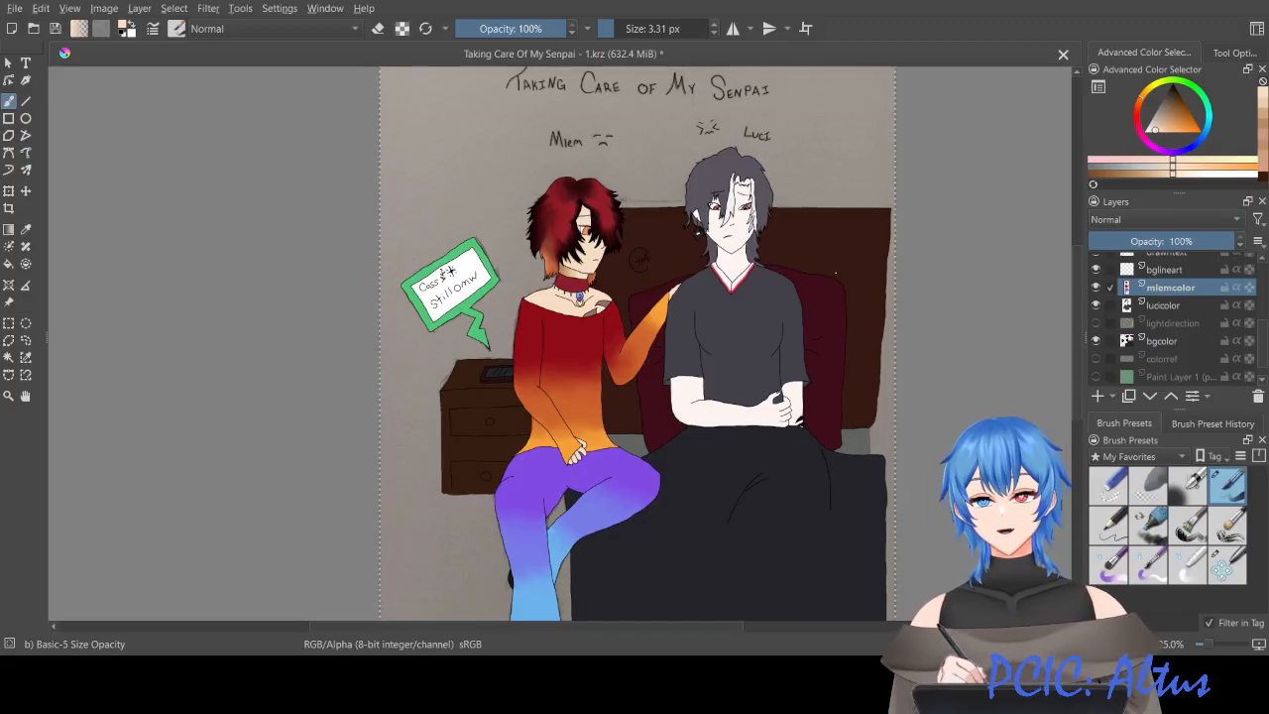
# Step: Show the Luden Reference and Malim Reference layers in turn to examine the character sheets, hiding each one again
pyautogui.scroll(5, 1175, 309)
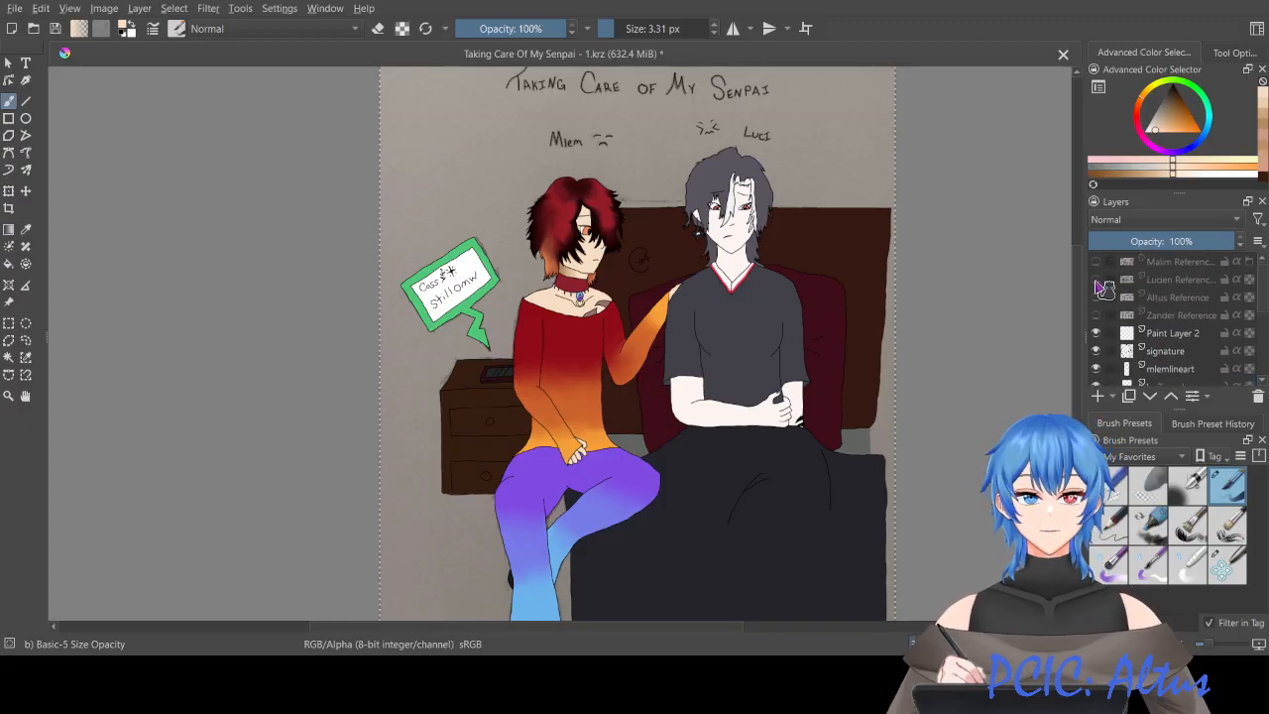
pyautogui.click(1095, 279)
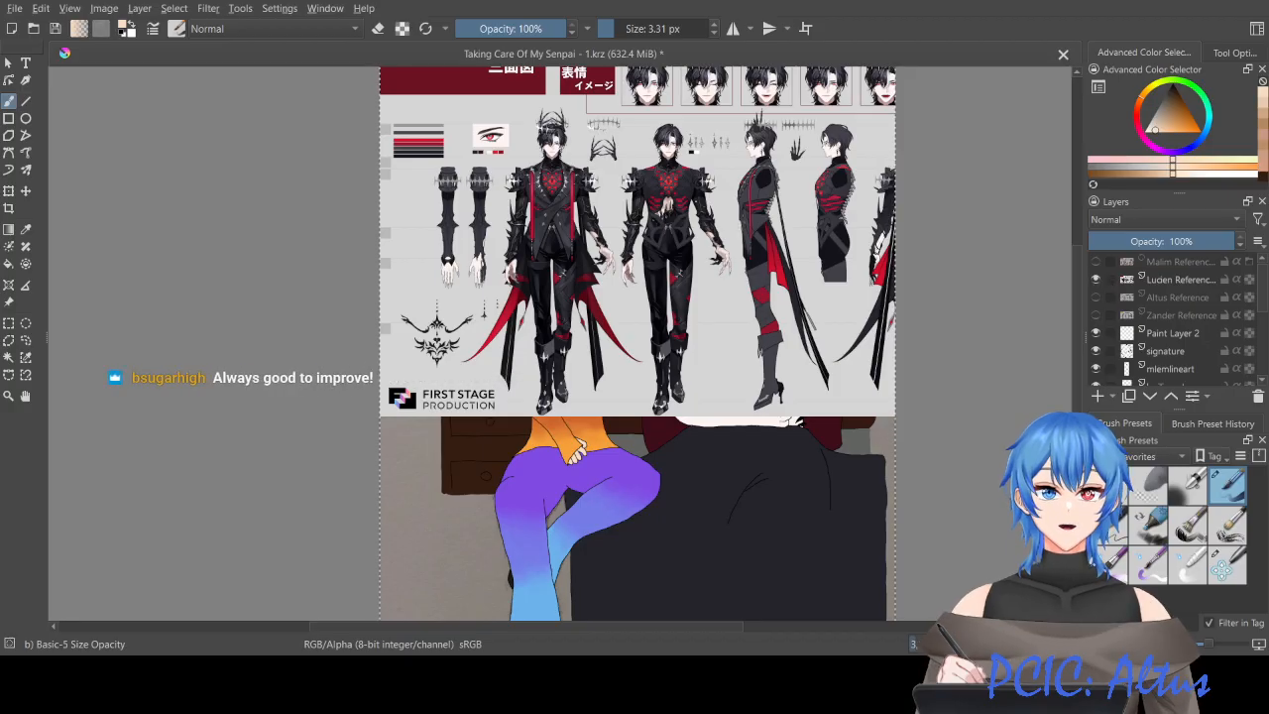
pyautogui.scroll(2, 695, 200)
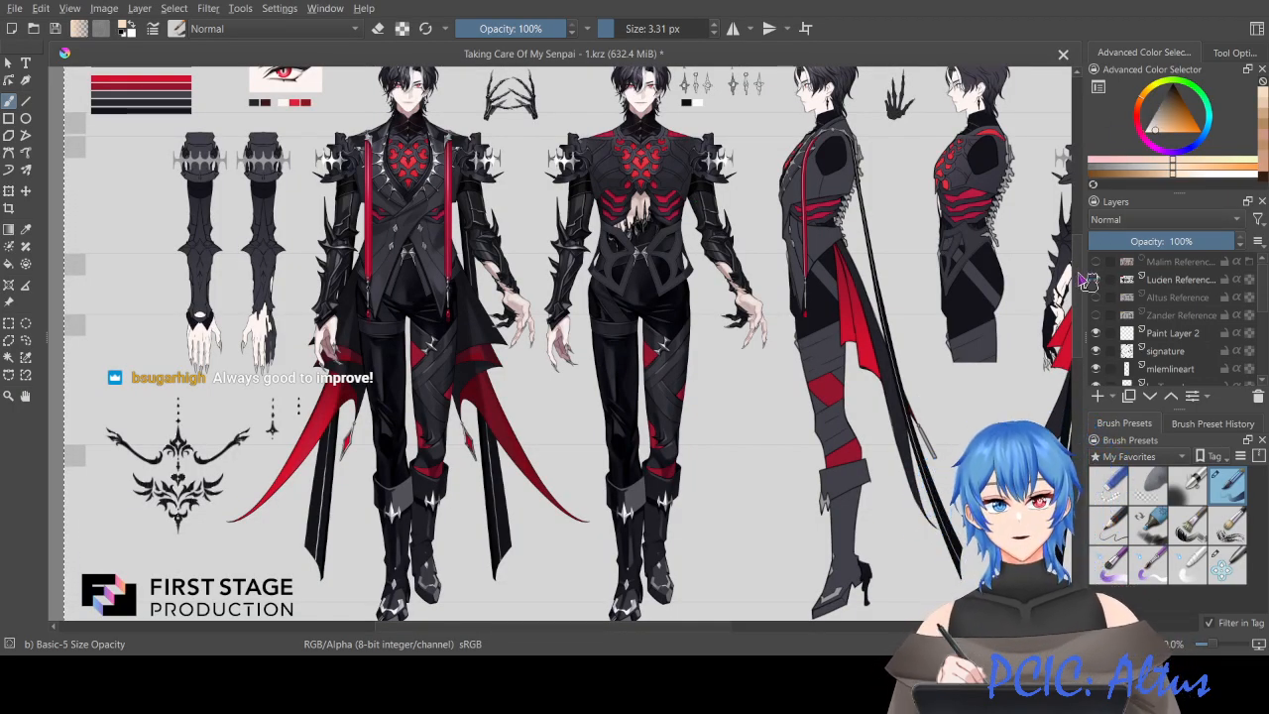
pyautogui.moveTo(1078, 273); pyautogui.dragTo(1084, 266)
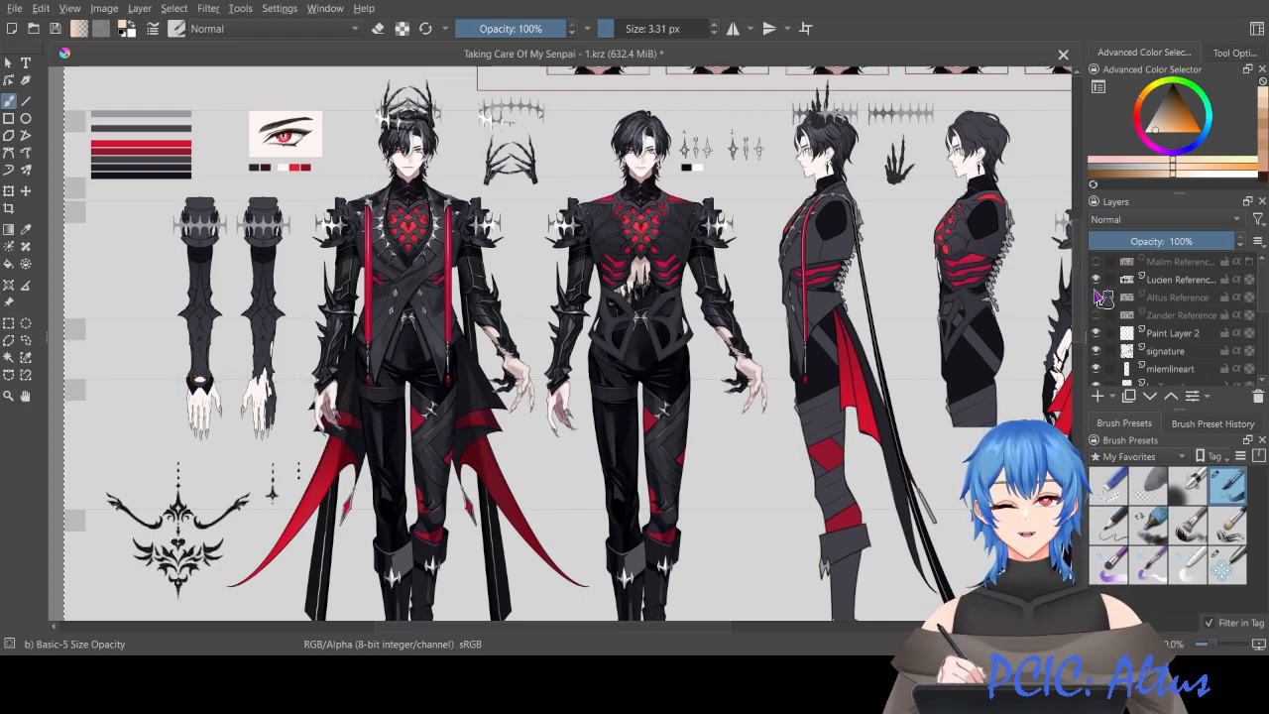
pyautogui.click(1095, 279)
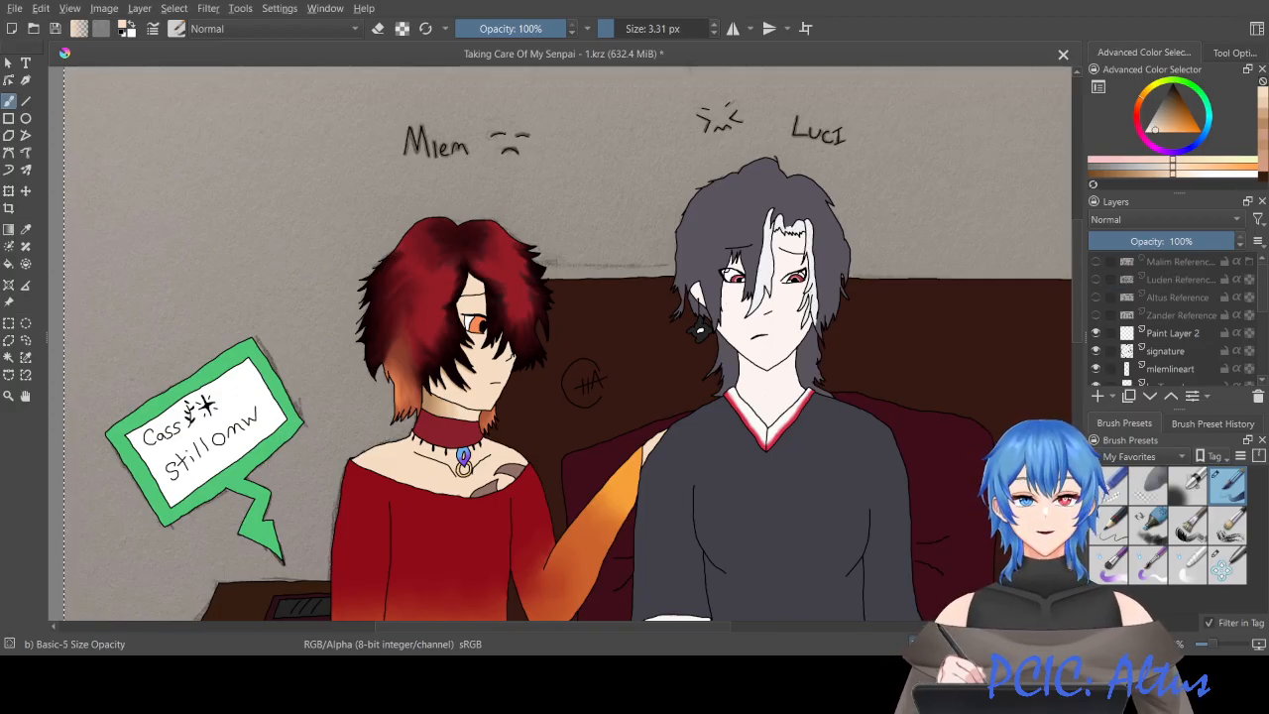
pyautogui.click(1096, 263)
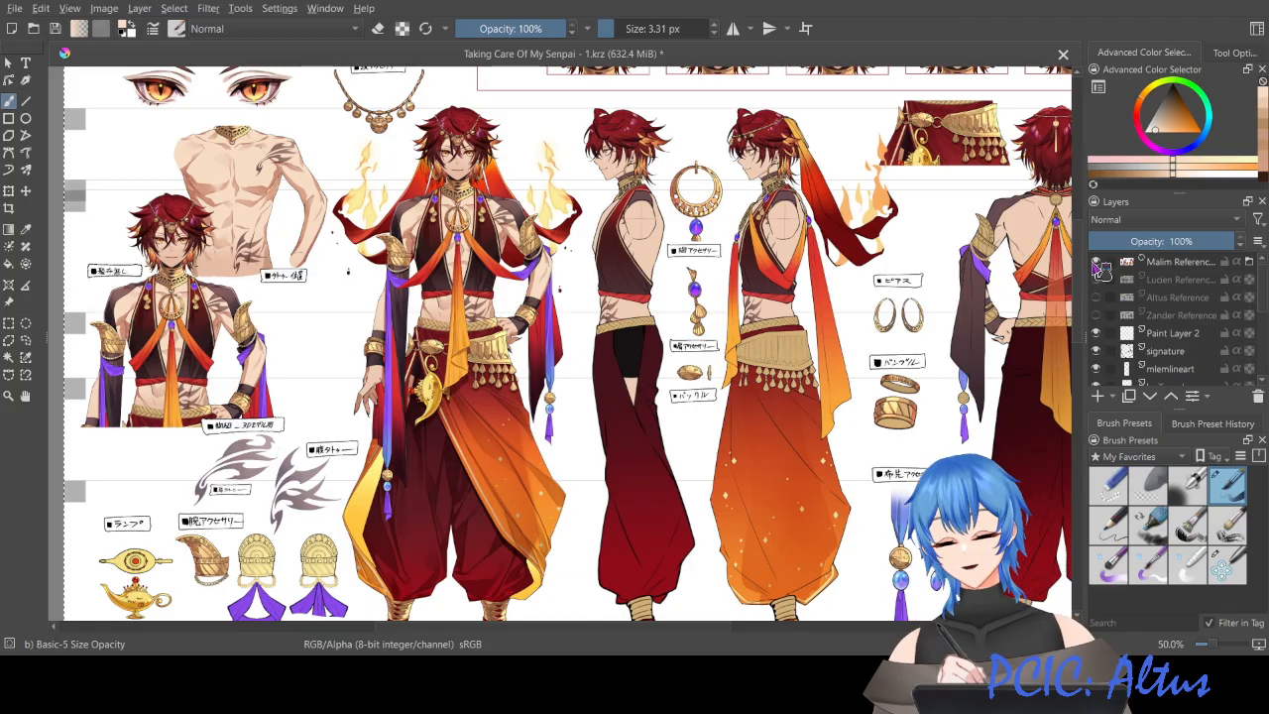
pyautogui.click(1096, 262)
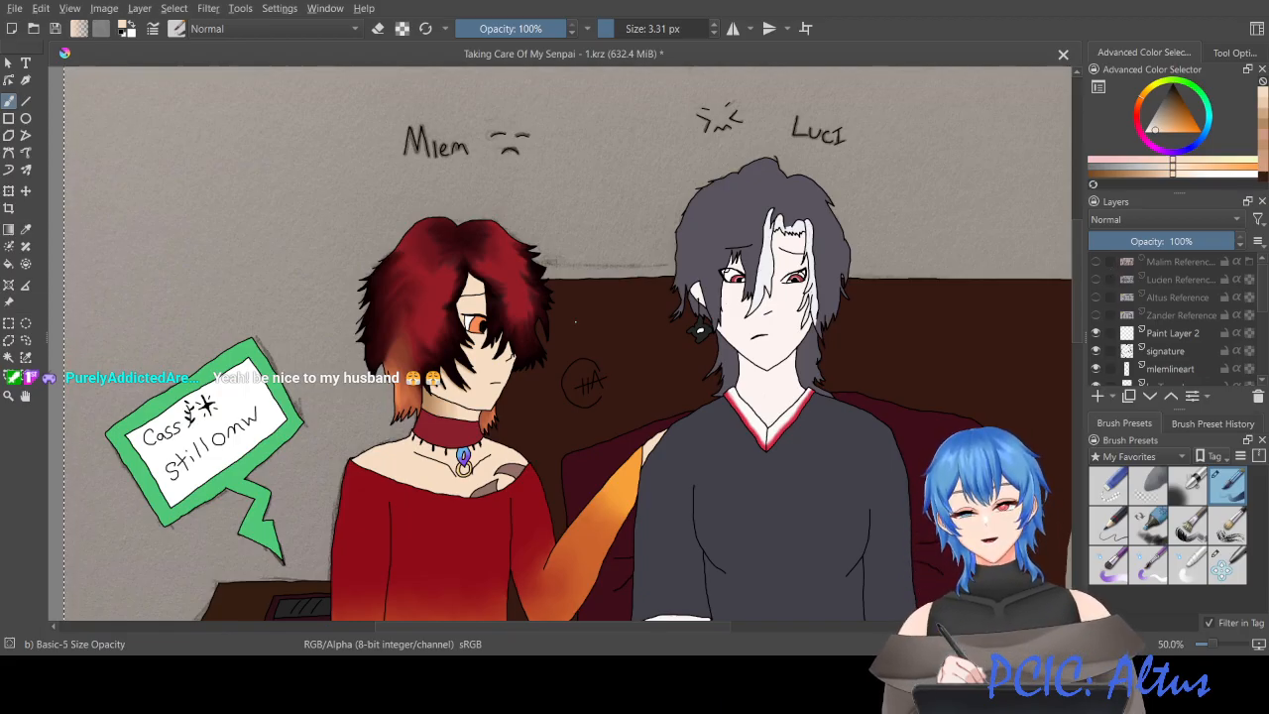
# Step: Inspect the red-haired character's neck shading up close and view the Altus Reference sheet, hiding its layer again
pyautogui.scroll(4, 429, 389)
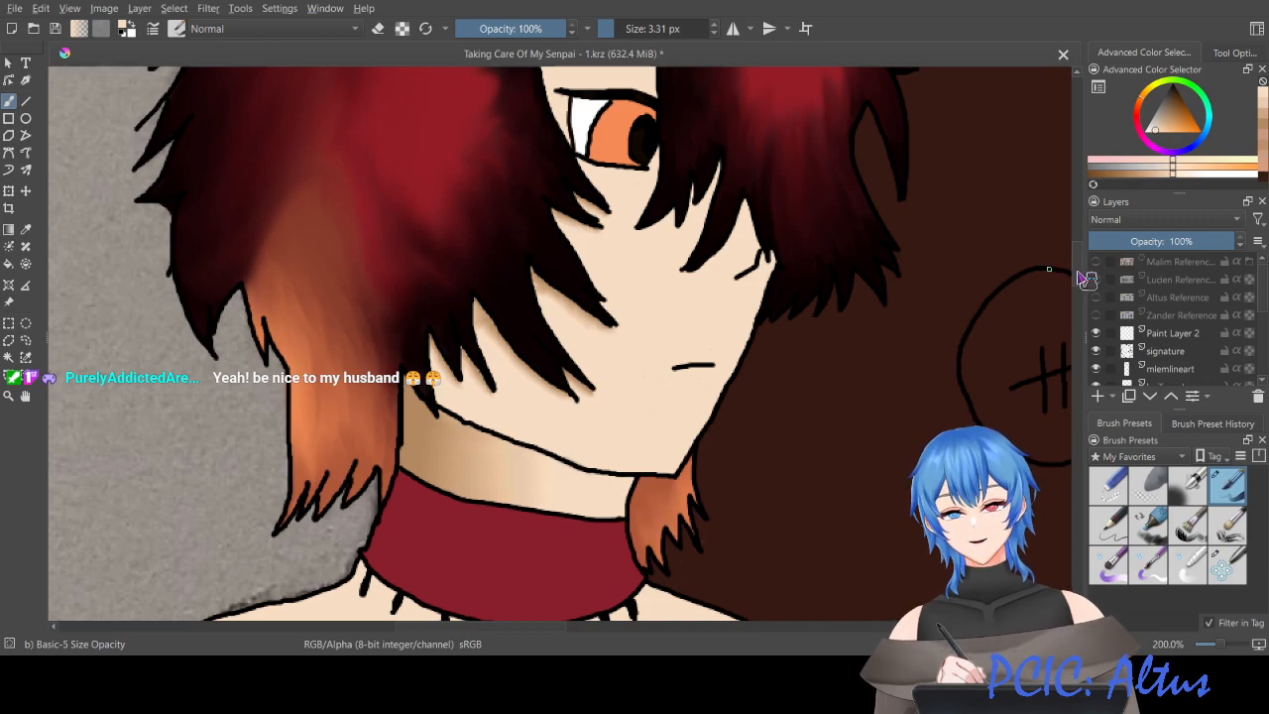
pyautogui.scroll(-3, 1084, 282)
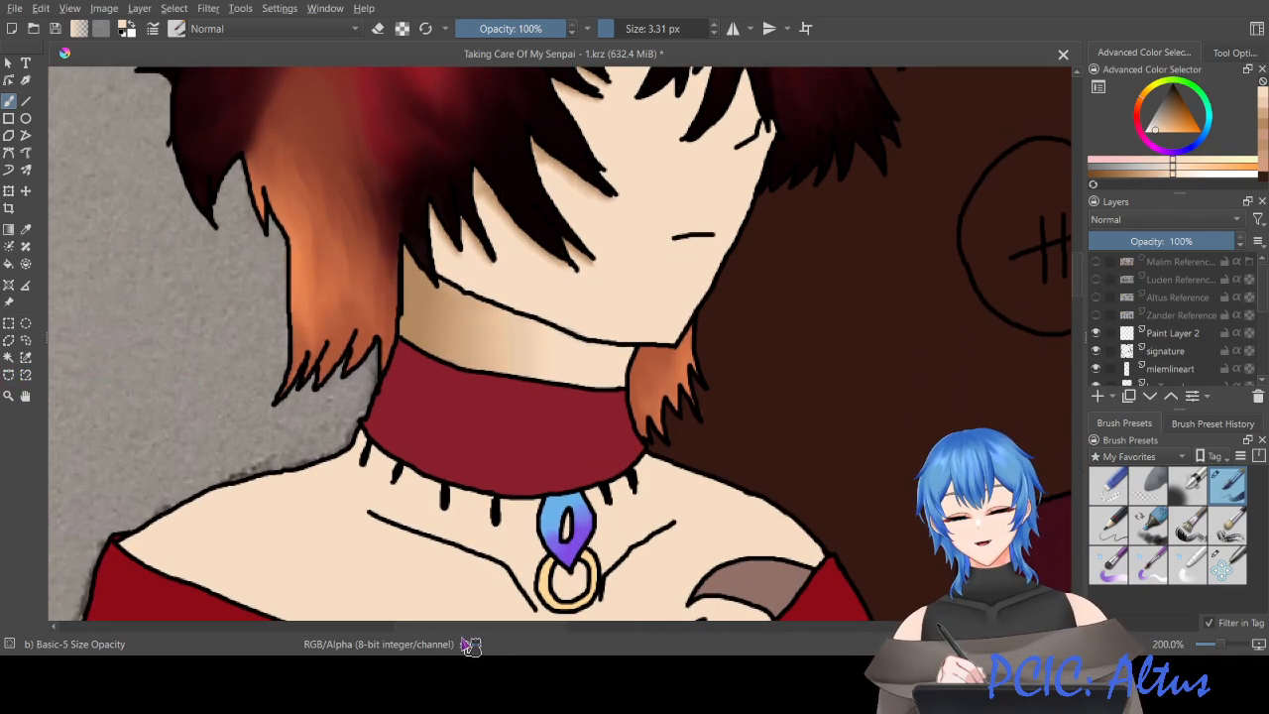
pyautogui.moveTo(480, 627); pyautogui.dragTo(444, 627)
pyautogui.scroll(2, 682, 393)
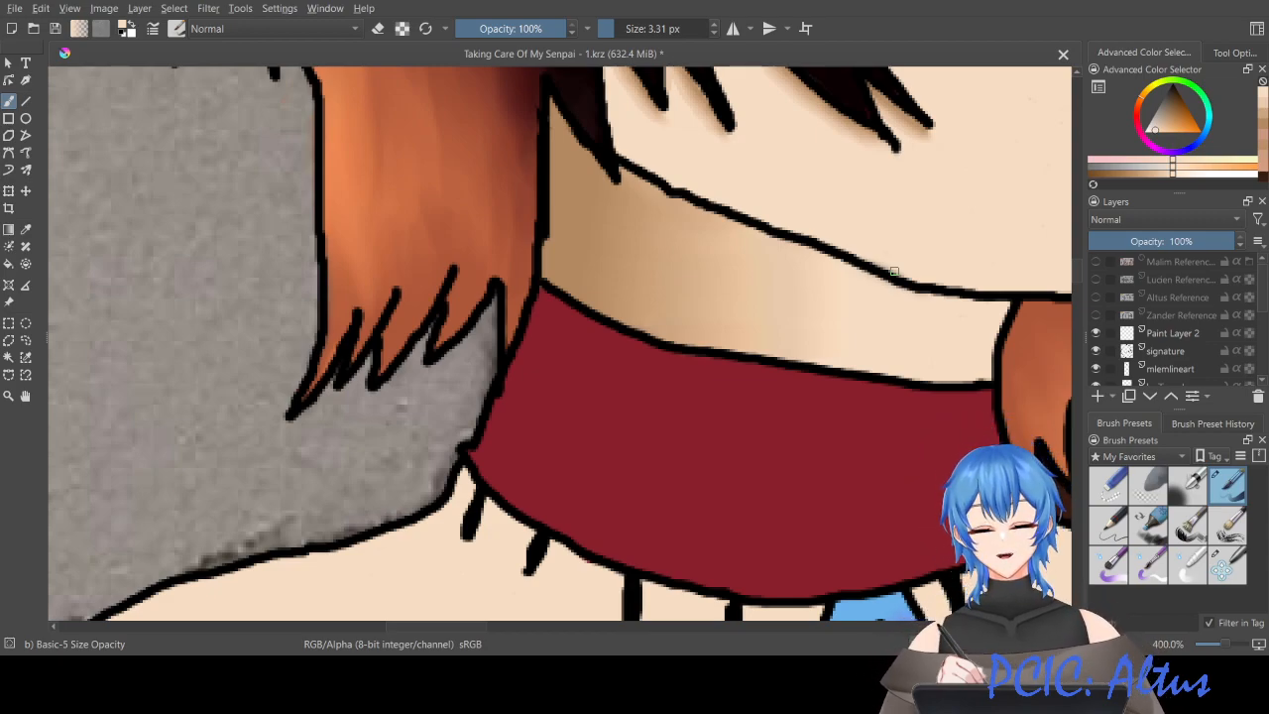
pyautogui.scroll(-5, 893, 270)
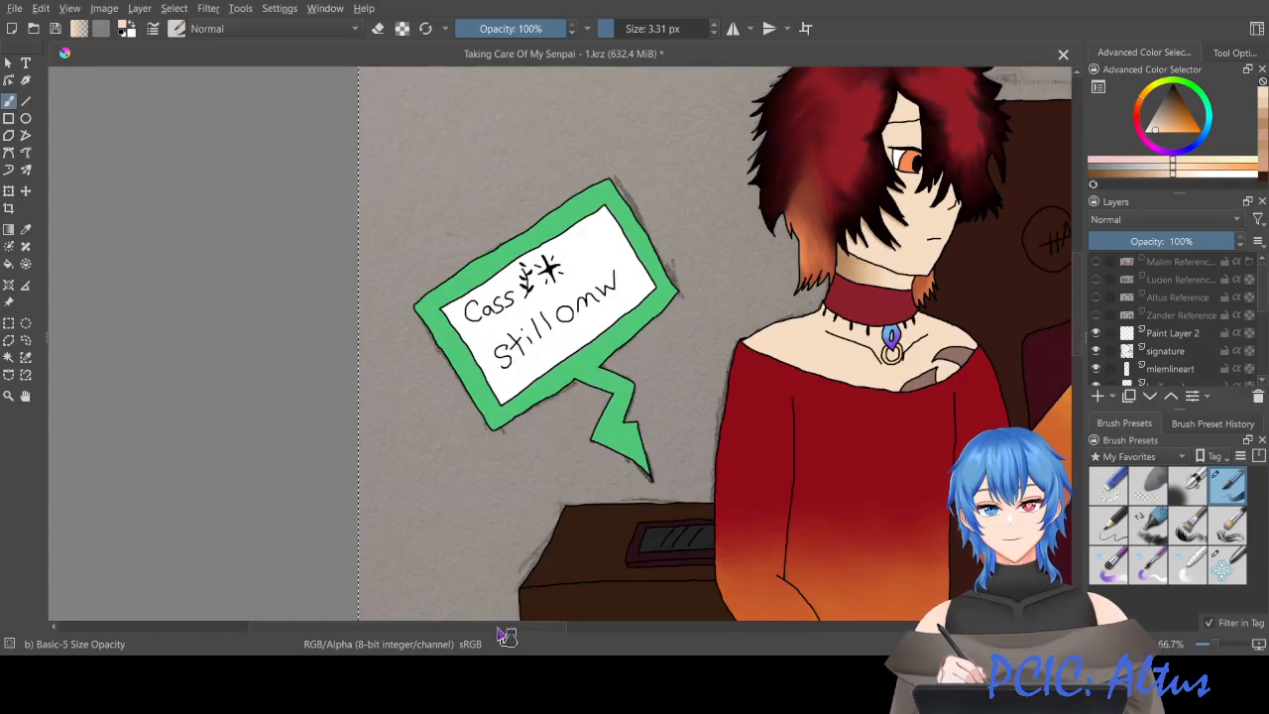
pyautogui.moveTo(503, 627); pyautogui.dragTo(592, 627)
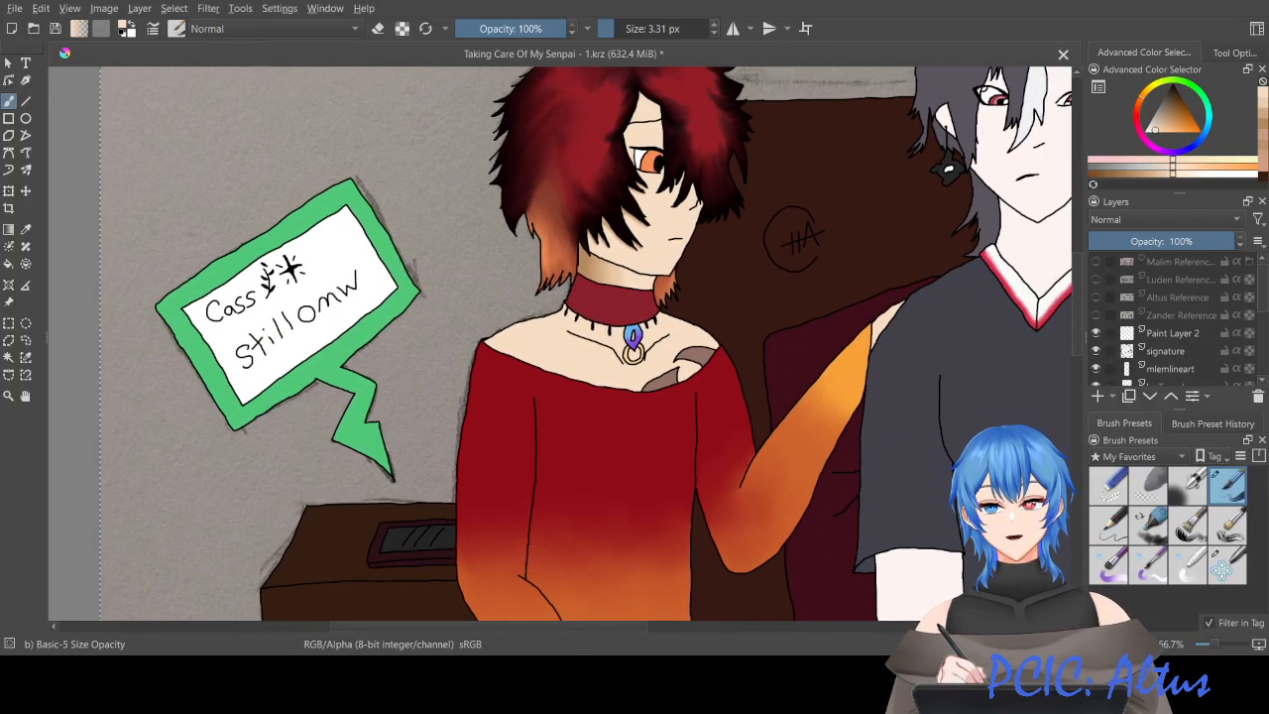
pyautogui.click(1095, 297)
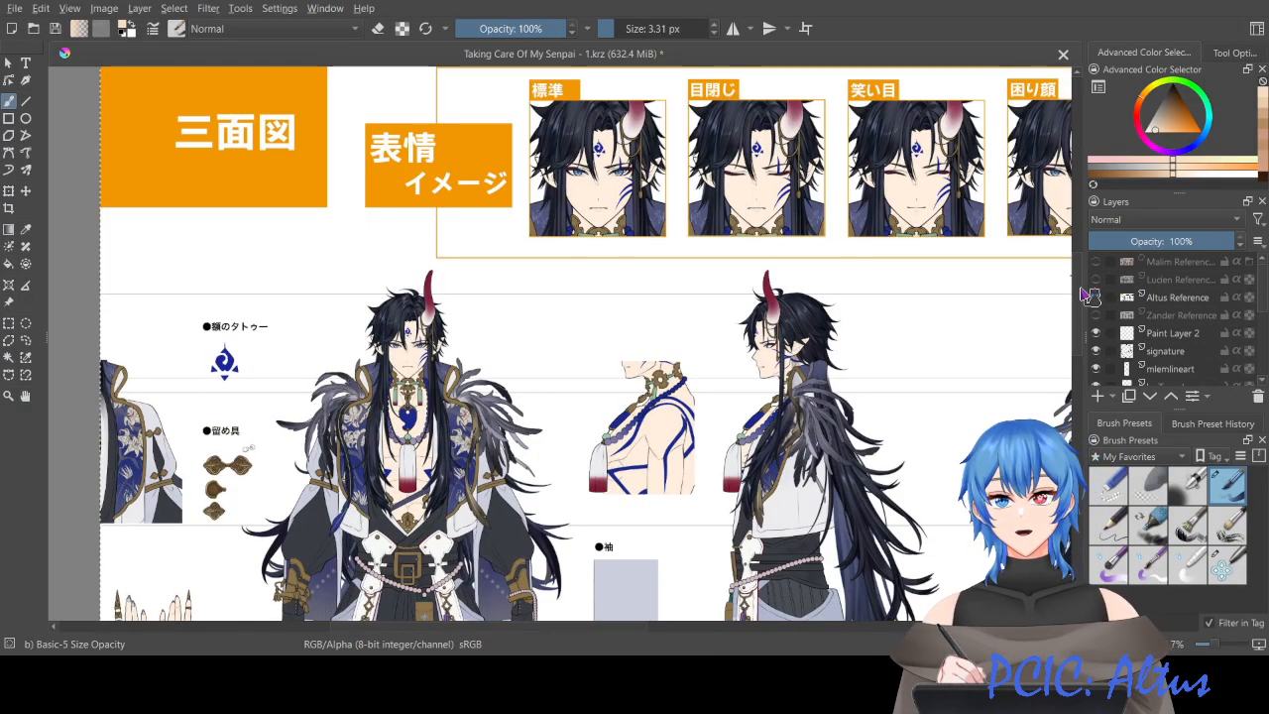
pyautogui.moveTo(1080, 288); pyautogui.dragTo(1081, 322)
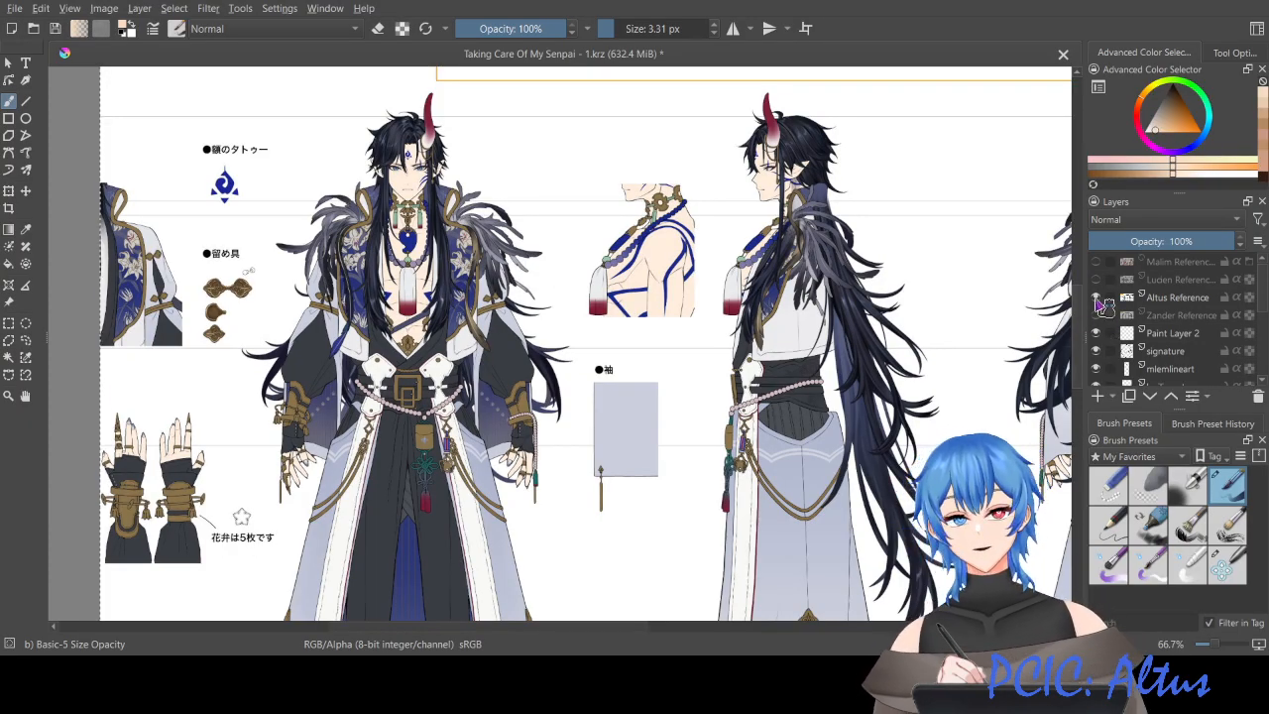
pyautogui.click(1097, 299)
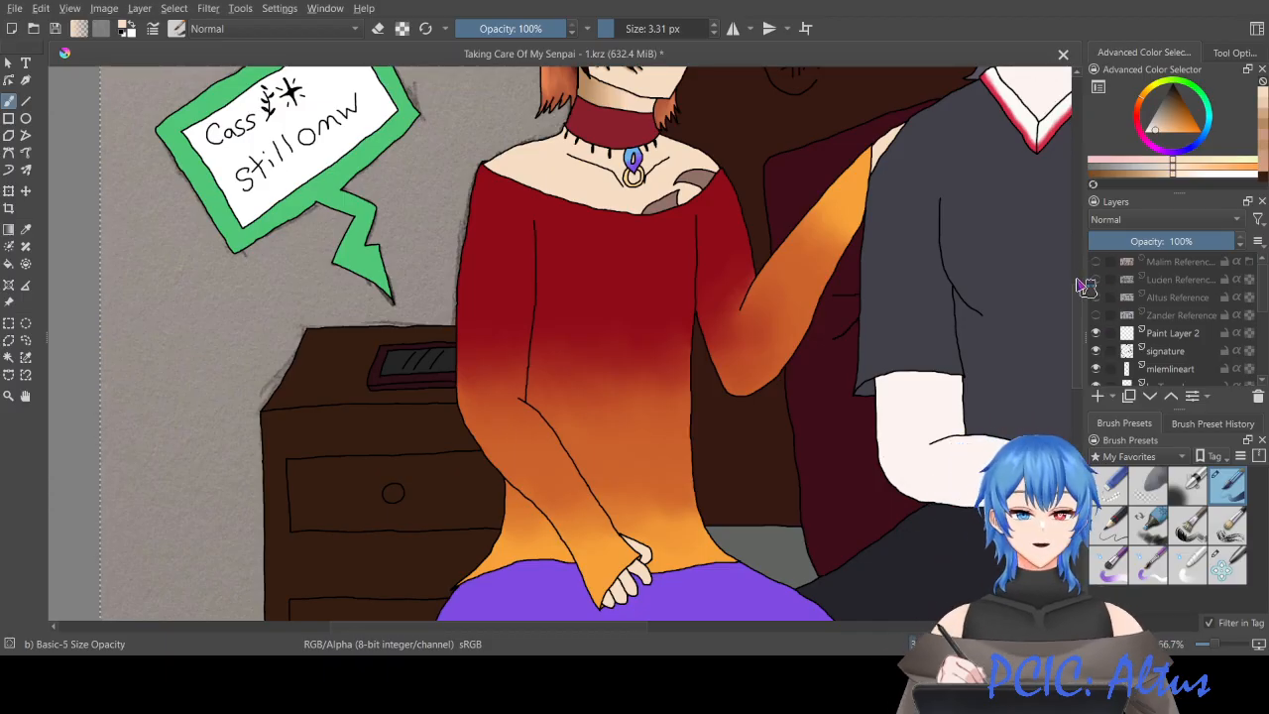
# Step: Examine the red-haired character's neck shadow above the choker, both from a wider view and close up
pyautogui.click(1090, 281)
pyautogui.scroll(-5, 1080, 297)
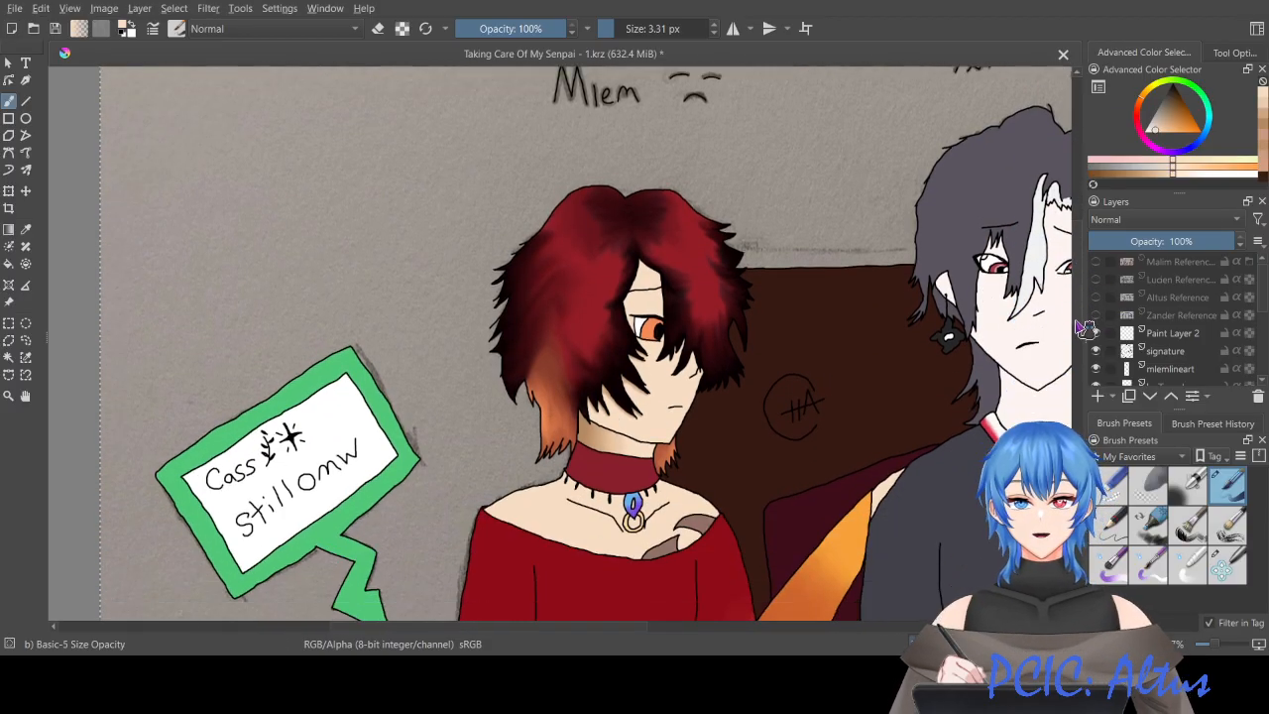
pyautogui.scroll(3, 543, 404)
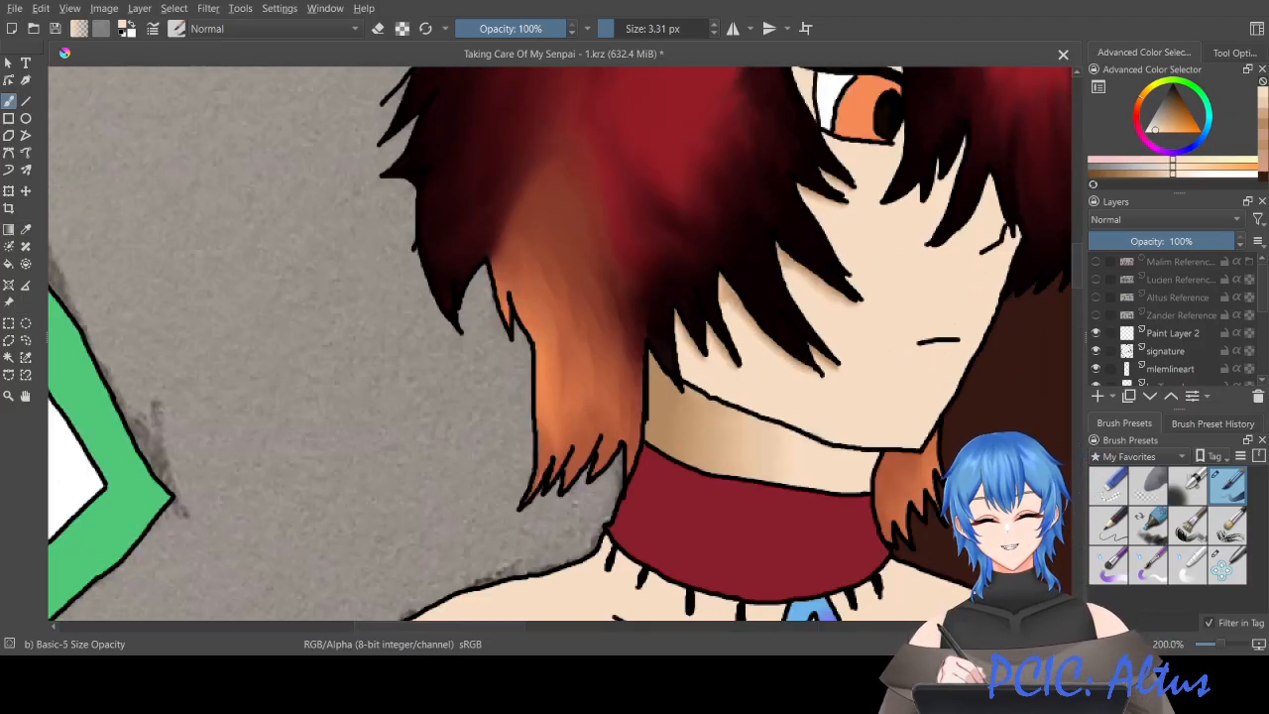
pyautogui.scroll(-3, 1084, 309)
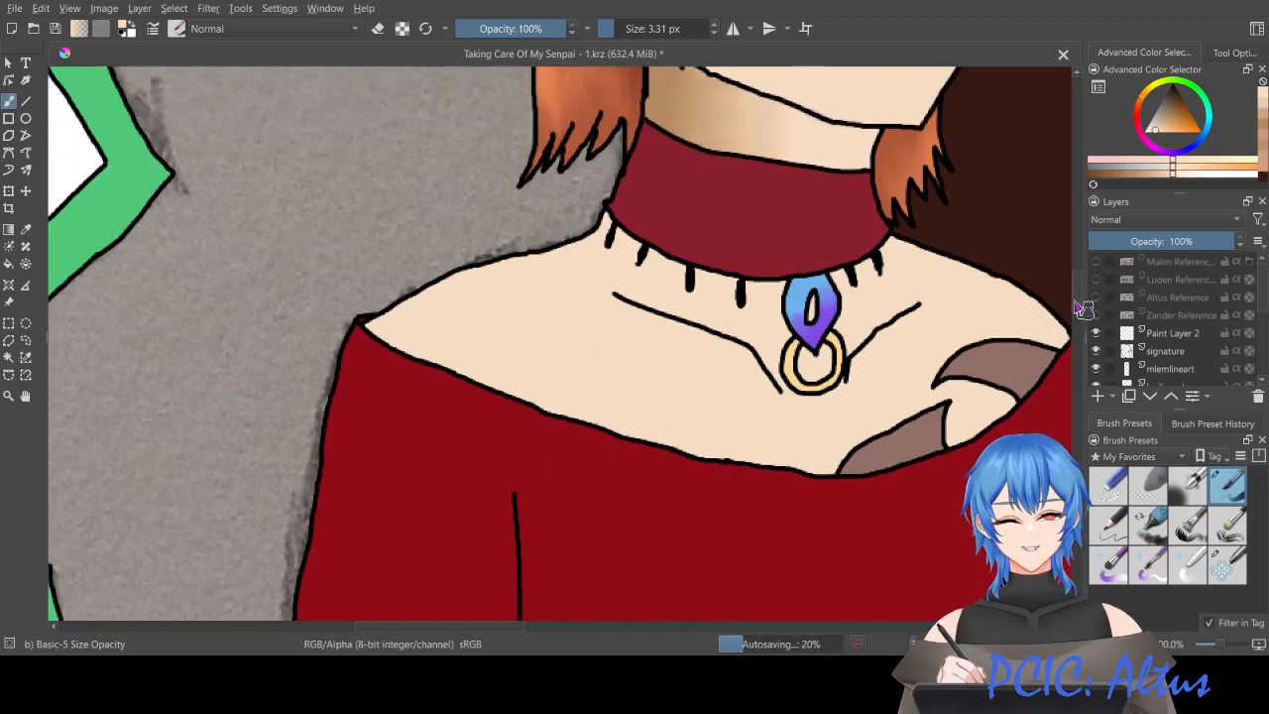
pyautogui.scroll(2, 1084, 309)
pyautogui.scroll(2, 734, 255)
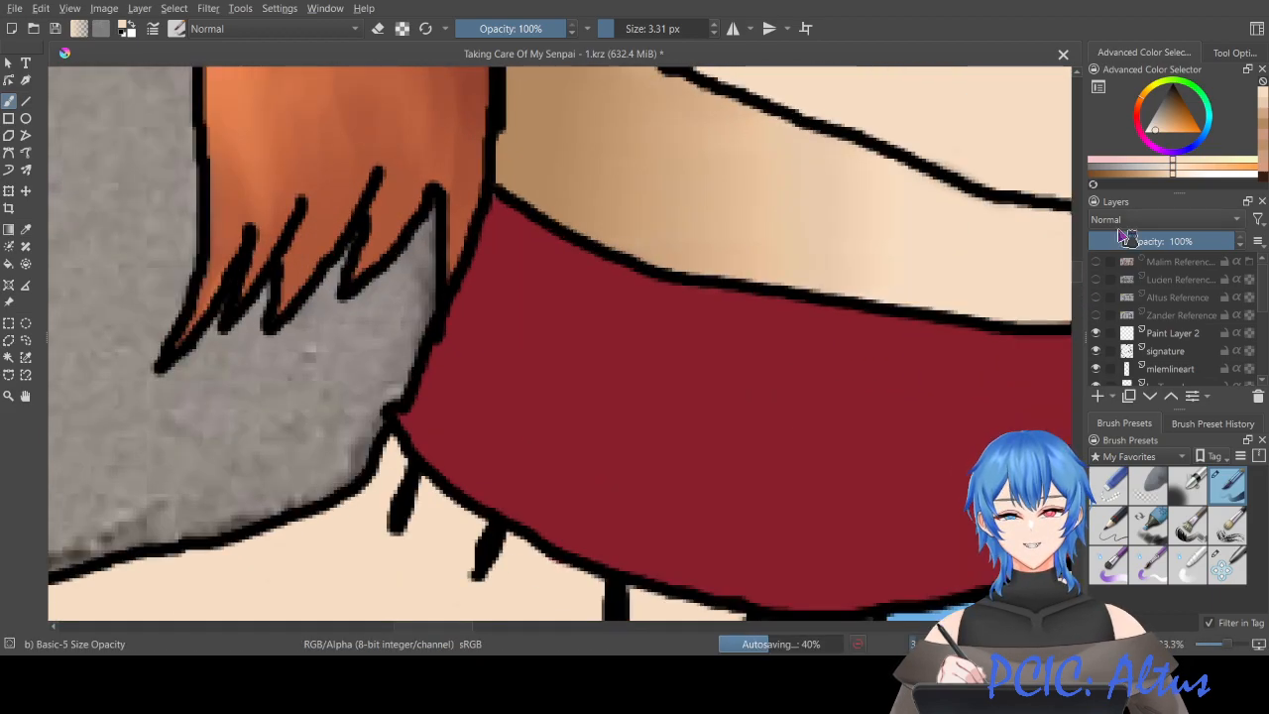
pyautogui.scroll(3, 1083, 278)
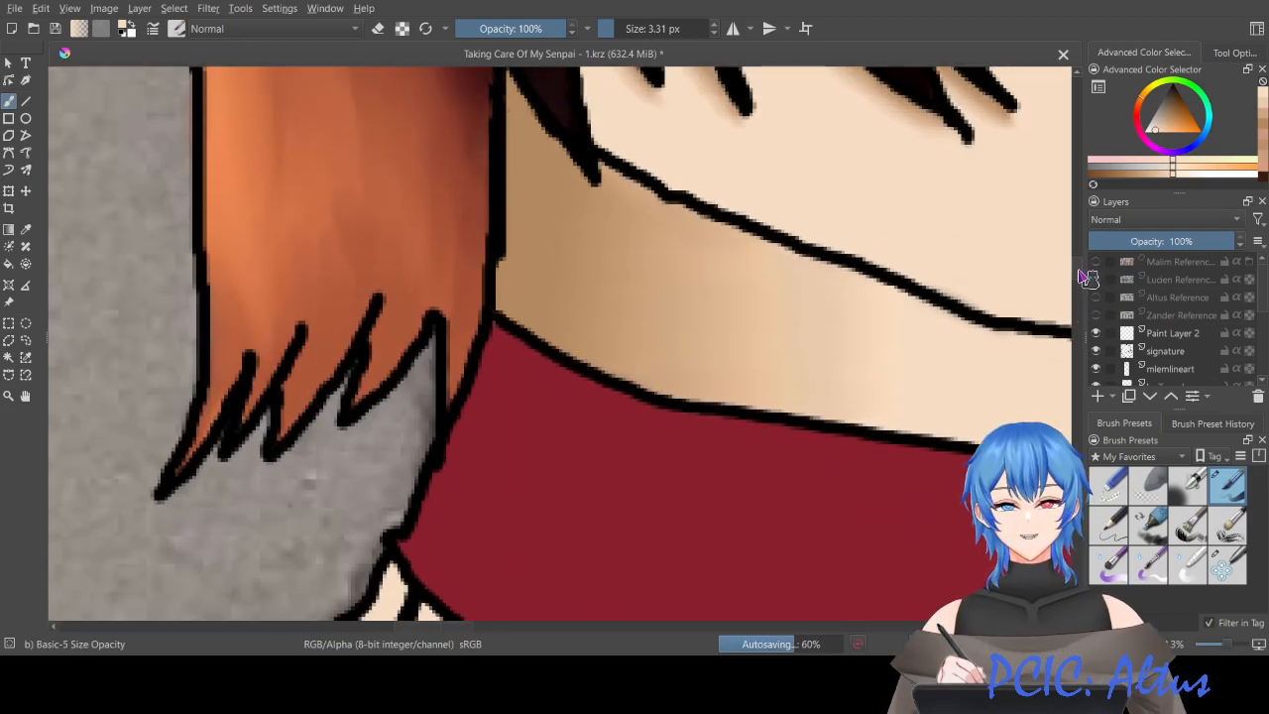
pyautogui.scroll(-1, 1084, 277)
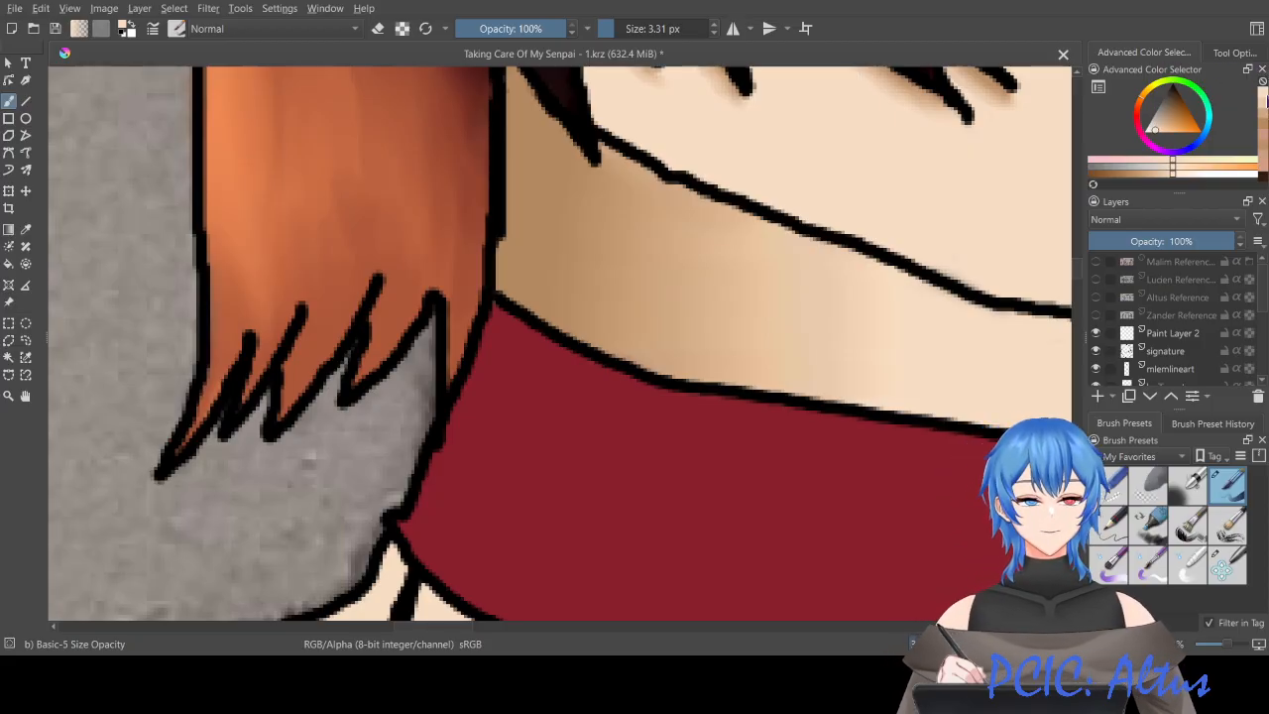
# Step: Paint over the neck shadow between jaw and choker with the light skin colour, enlarging the brush to 7.59 px
pyautogui.moveTo(805, 321); pyautogui.dragTo(888, 338)
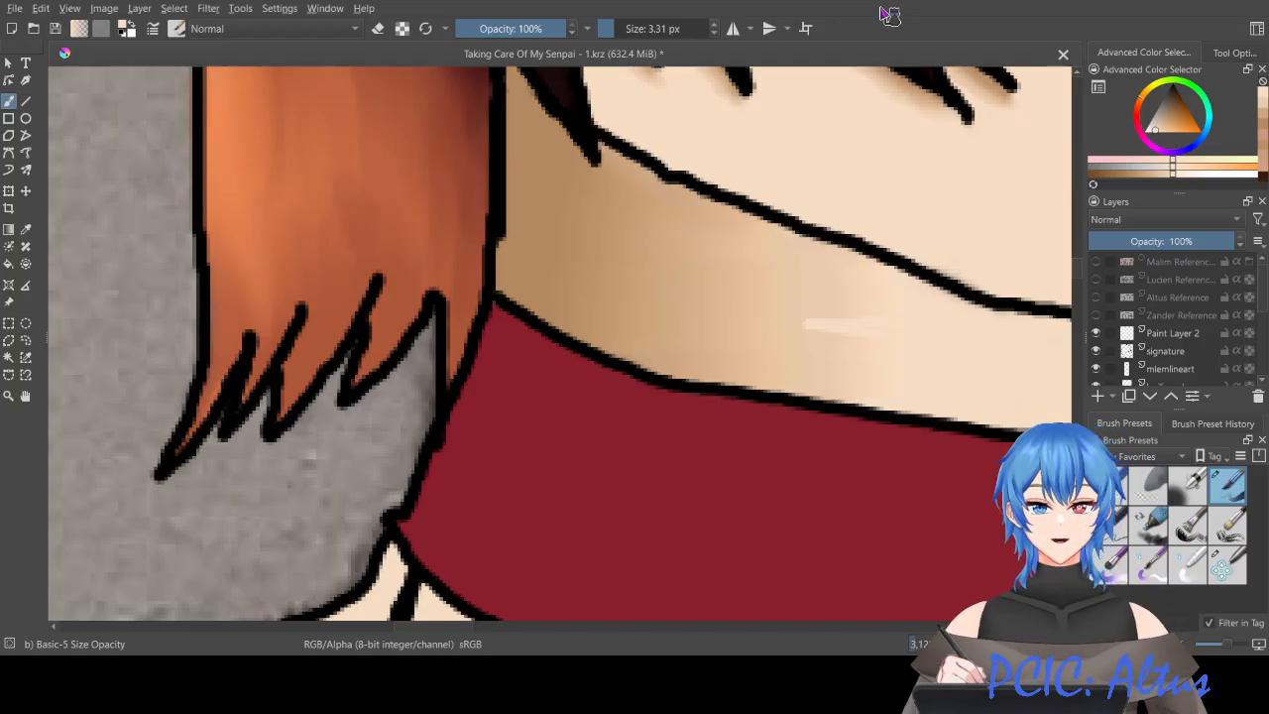
pyautogui.moveTo(608, 30); pyautogui.dragTo(624, 33)
pyautogui.moveTo(864, 324)
pyautogui.mouseDown()
pyautogui.moveTo(813, 310)
pyautogui.moveTo(857, 334)
pyautogui.moveTo(892, 312)
pyautogui.moveTo(905, 322)
pyautogui.moveTo(853, 274)
pyautogui.moveTo(924, 296)
pyautogui.moveTo(962, 329)
pyautogui.moveTo(890, 361)
pyautogui.moveTo(817, 346)
pyautogui.moveTo(895, 405)
pyautogui.moveTo(780, 381)
pyautogui.moveTo(747, 345)
pyautogui.moveTo(761, 332)
pyautogui.moveTo(749, 307)
pyautogui.moveTo(787, 353)
pyautogui.moveTo(785, 330)
pyautogui.moveTo(817, 330)
pyautogui.moveTo(836, 270)
pyautogui.moveTo(805, 248)
pyautogui.moveTo(828, 255)
pyautogui.moveTo(742, 226)
pyautogui.moveTo(730, 255)
pyautogui.moveTo(818, 283)
pyautogui.moveTo(756, 248)
pyautogui.moveTo(795, 286)
pyautogui.moveTo(747, 296)
pyautogui.moveTo(670, 264)
pyautogui.moveTo(774, 336)
pyautogui.moveTo(737, 339)
pyautogui.moveTo(720, 317)
pyautogui.moveTo(642, 324)
pyautogui.moveTo(729, 356)
pyautogui.moveTo(743, 368)
pyautogui.moveTo(724, 371)
pyautogui.moveTo(753, 381)
pyautogui.mouseUp()
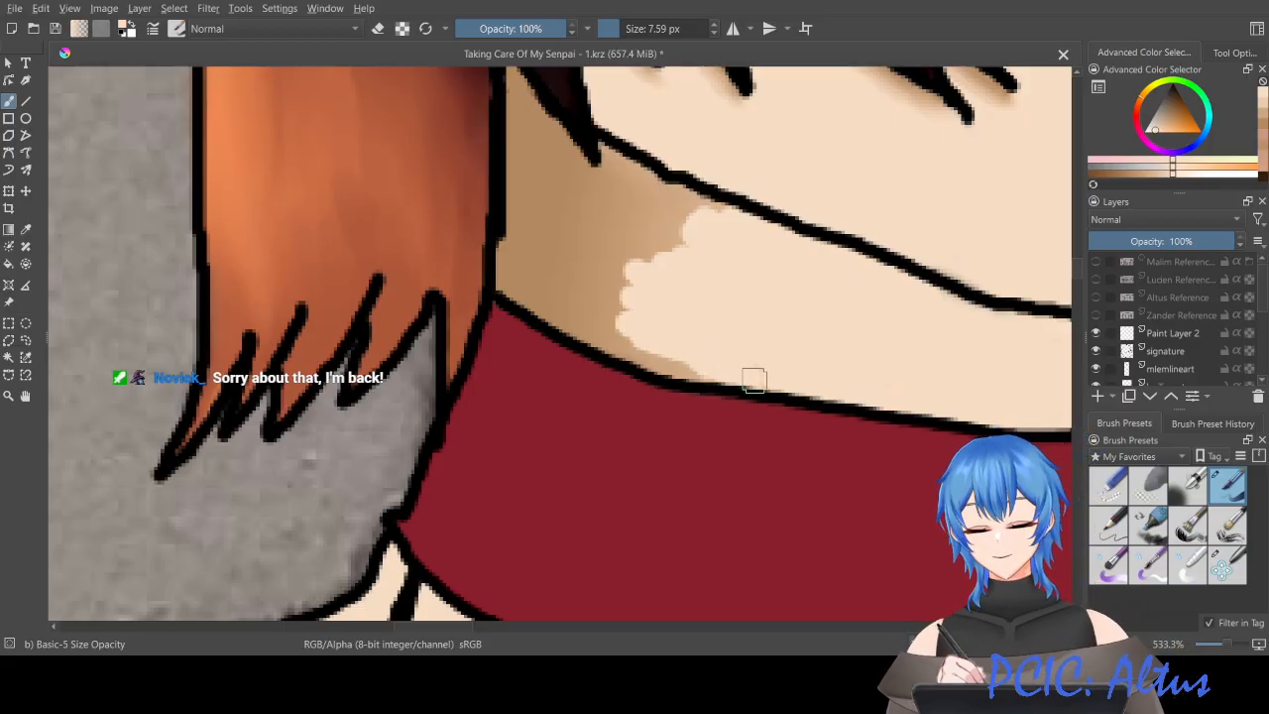
pyautogui.moveTo(754, 381)
pyautogui.mouseDown()
pyautogui.moveTo(663, 372)
pyautogui.moveTo(716, 377)
pyautogui.moveTo(572, 326)
pyautogui.moveTo(580, 334)
pyautogui.moveTo(505, 288)
pyautogui.moveTo(513, 249)
pyautogui.moveTo(519, 278)
pyautogui.moveTo(567, 308)
pyautogui.moveTo(527, 293)
pyautogui.moveTo(605, 303)
pyautogui.moveTo(586, 316)
pyautogui.moveTo(540, 280)
pyautogui.moveTo(647, 295)
pyautogui.moveTo(558, 248)
pyautogui.moveTo(635, 260)
pyautogui.moveTo(622, 231)
pyautogui.moveTo(692, 221)
pyautogui.moveTo(704, 200)
pyautogui.moveTo(719, 210)
pyautogui.moveTo(650, 198)
pyautogui.moveTo(650, 178)
pyautogui.moveTo(605, 151)
pyautogui.moveTo(636, 216)
pyautogui.moveTo(599, 188)
pyautogui.moveTo(611, 244)
pyautogui.moveTo(572, 226)
pyautogui.moveTo(577, 188)
pyautogui.moveTo(556, 229)
pyautogui.moveTo(562, 184)
pyautogui.moveTo(539, 203)
pyautogui.moveTo(542, 223)
pyautogui.moveTo(520, 219)
pyautogui.moveTo(523, 159)
pyautogui.moveTo(519, 184)
pyautogui.moveTo(542, 189)
pyautogui.moveTo(560, 136)
pyautogui.moveTo(576, 172)
pyautogui.mouseUp()
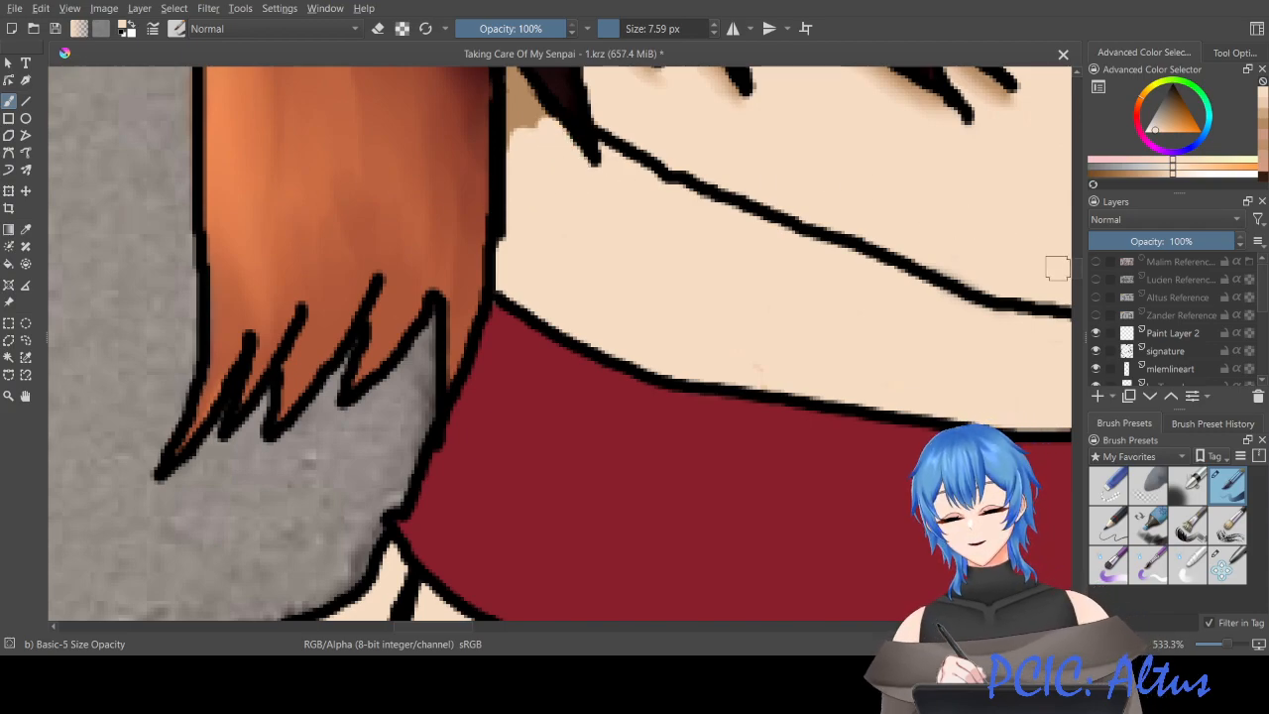
pyautogui.scroll(3, 1083, 268)
pyautogui.scroll(1, 1087, 272)
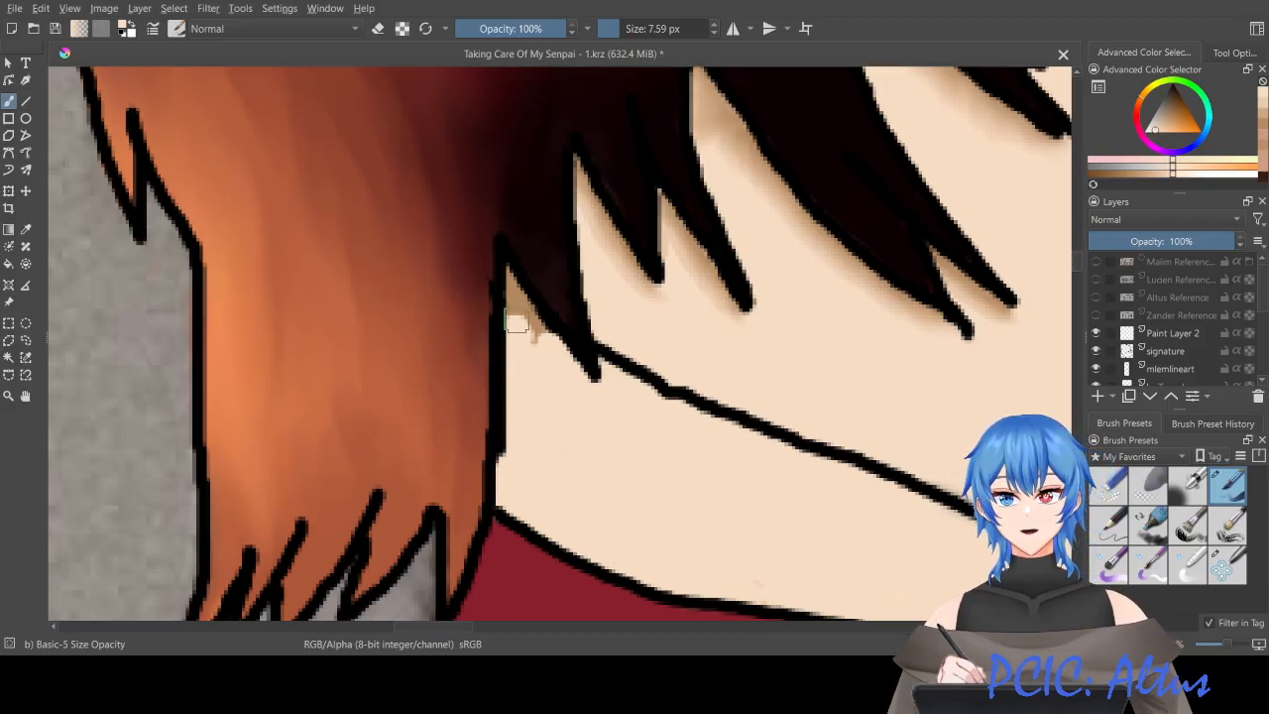
pyautogui.moveTo(510, 280); pyautogui.dragTo(555, 359)
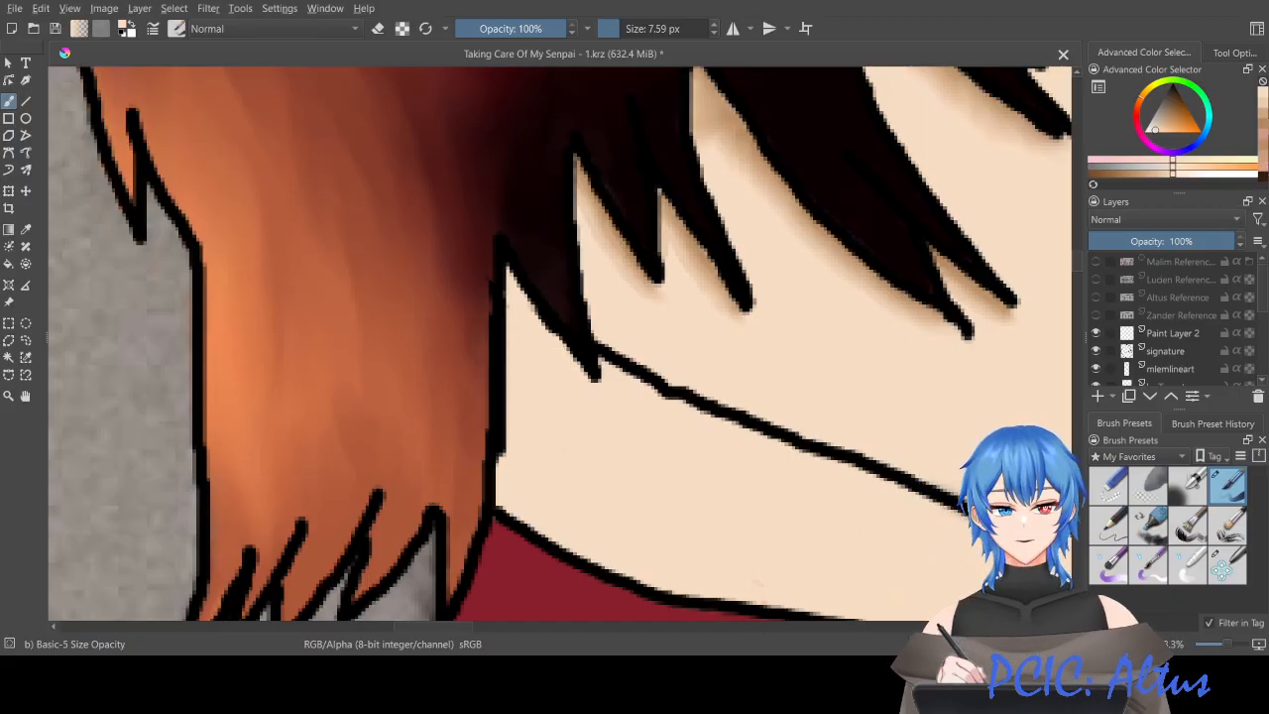
# Step: Pick the brown skin-shadow colour and set the brush size to 2.58 px for the area under the hair tip
pyautogui.click(1265, 129)
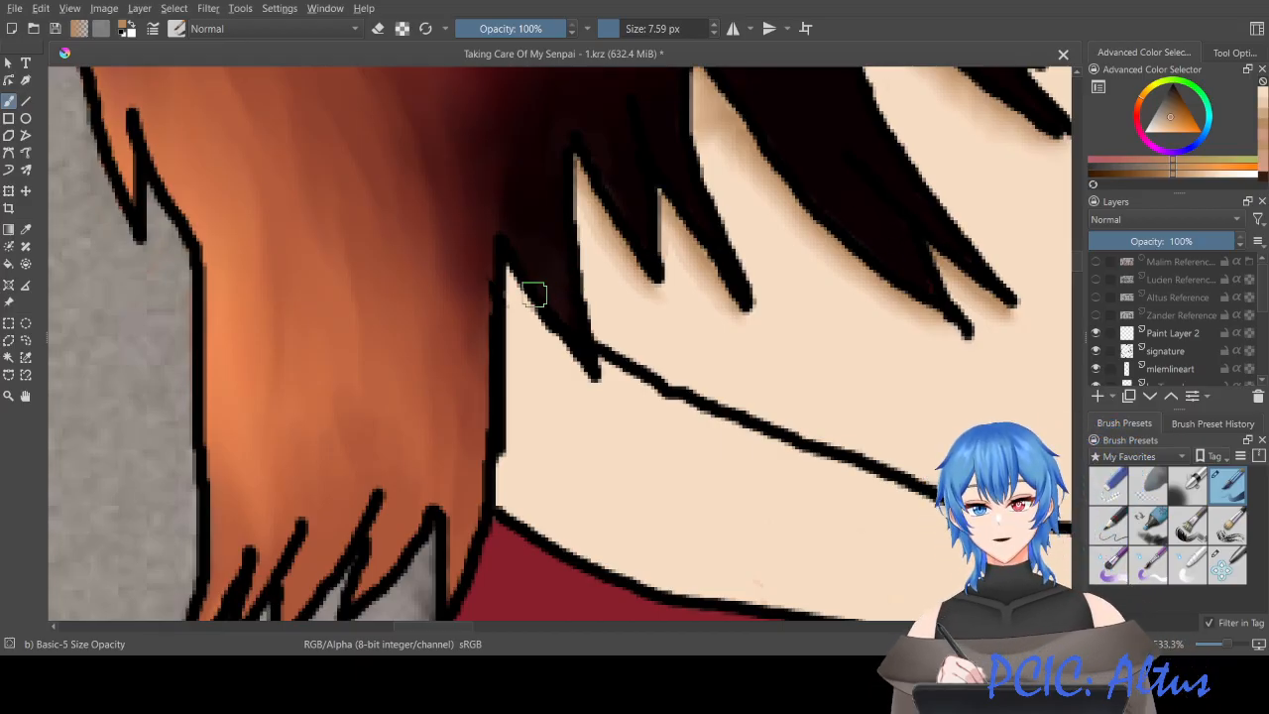
pyautogui.scroll(2, 525, 297)
pyautogui.scroll(1, 526, 298)
pyautogui.moveTo(619, 27); pyautogui.dragTo(613, 27)
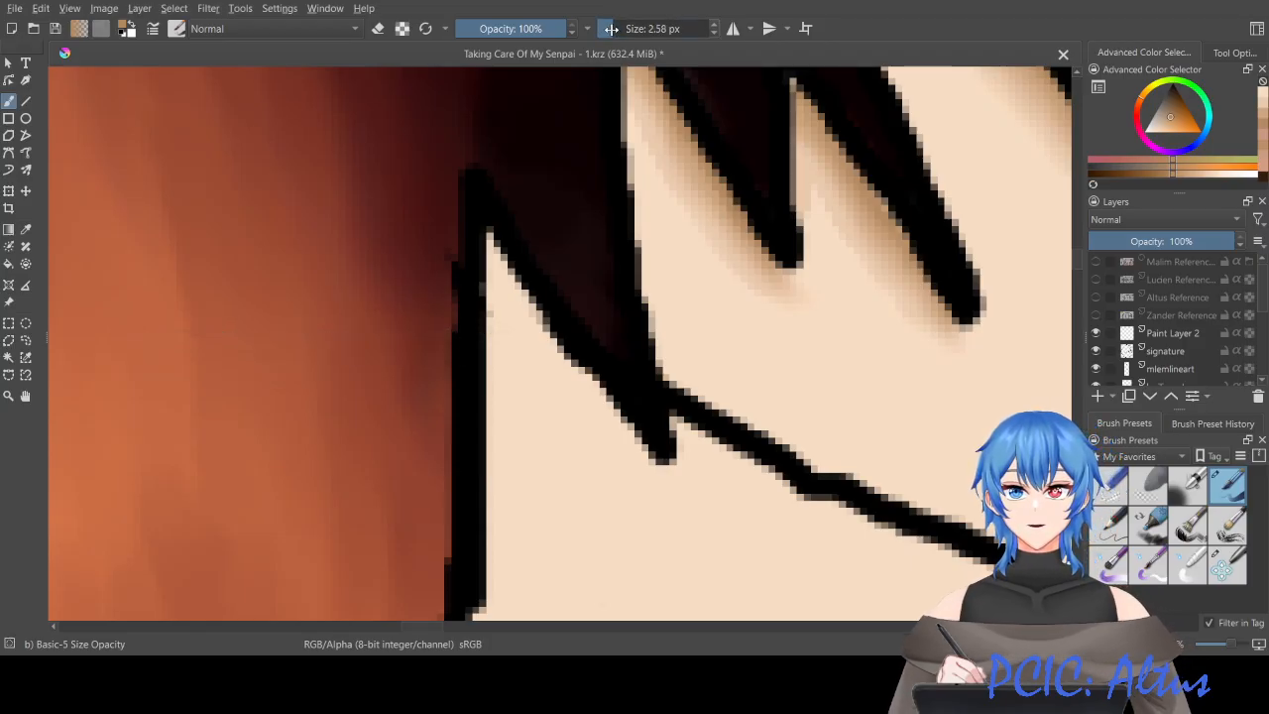
pyautogui.scroll(5, 709, 231)
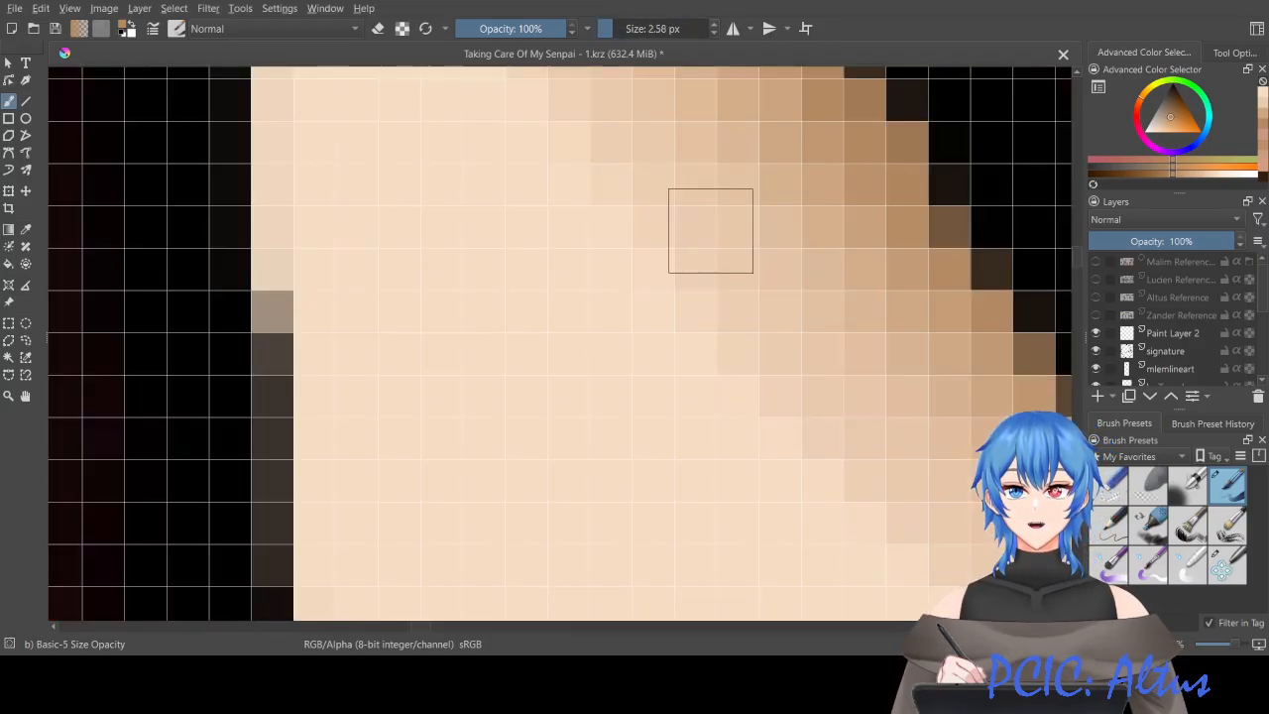
# Step: Examine both characters in the overall picture and the red-haired character's cleaned neck and face up close
pyautogui.scroll(-20, 710, 231)
pyautogui.scroll(12, 710, 230)
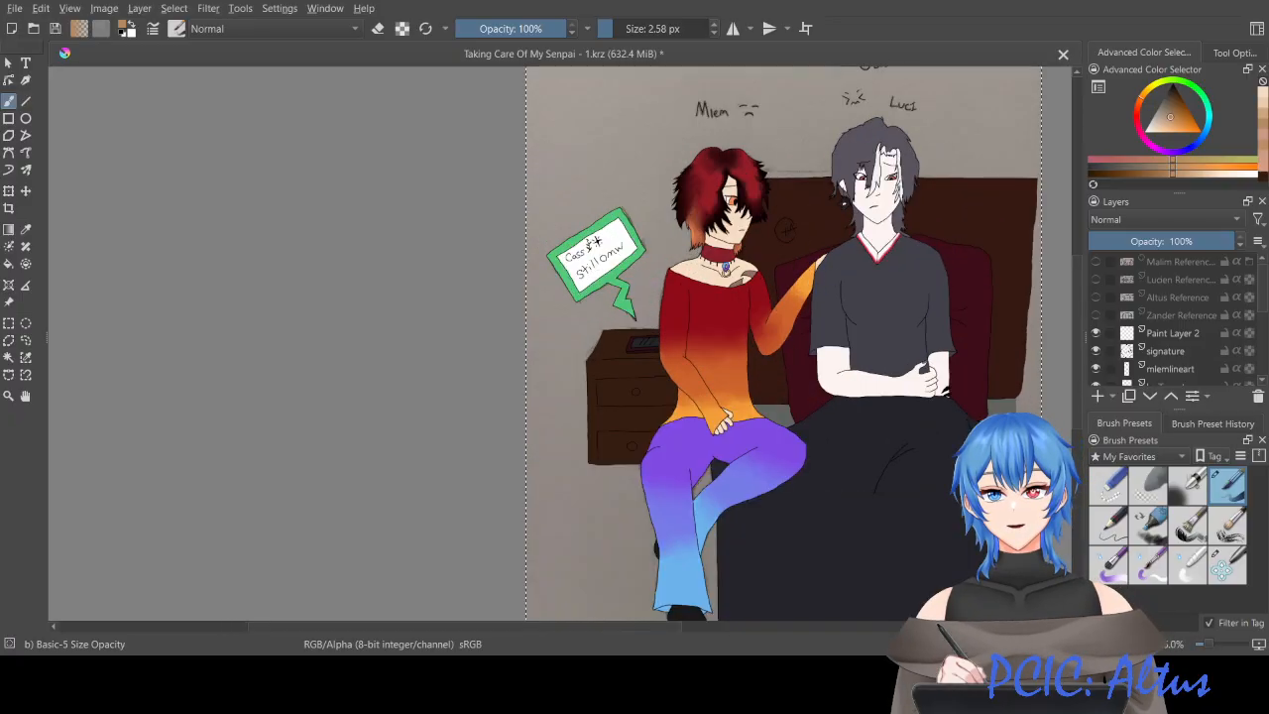
pyautogui.scroll(3, 710, 230)
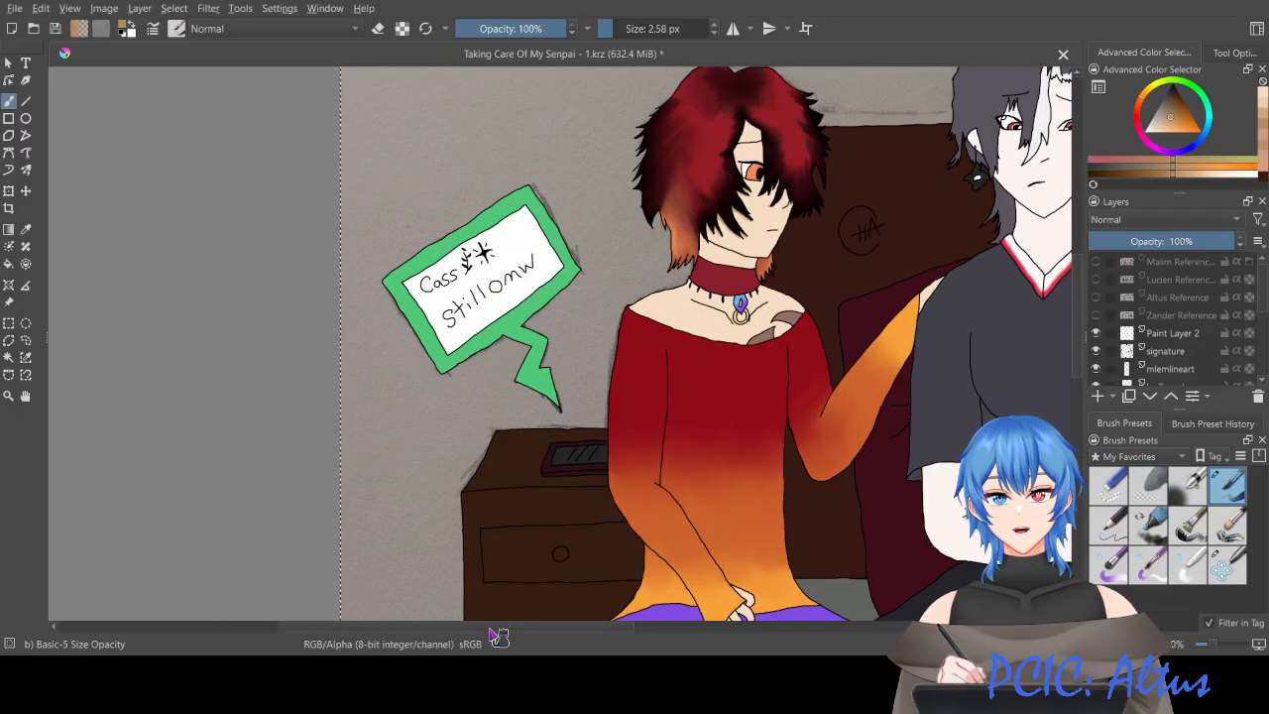
pyautogui.moveTo(491, 630); pyautogui.dragTo(618, 651)
pyautogui.press('-')
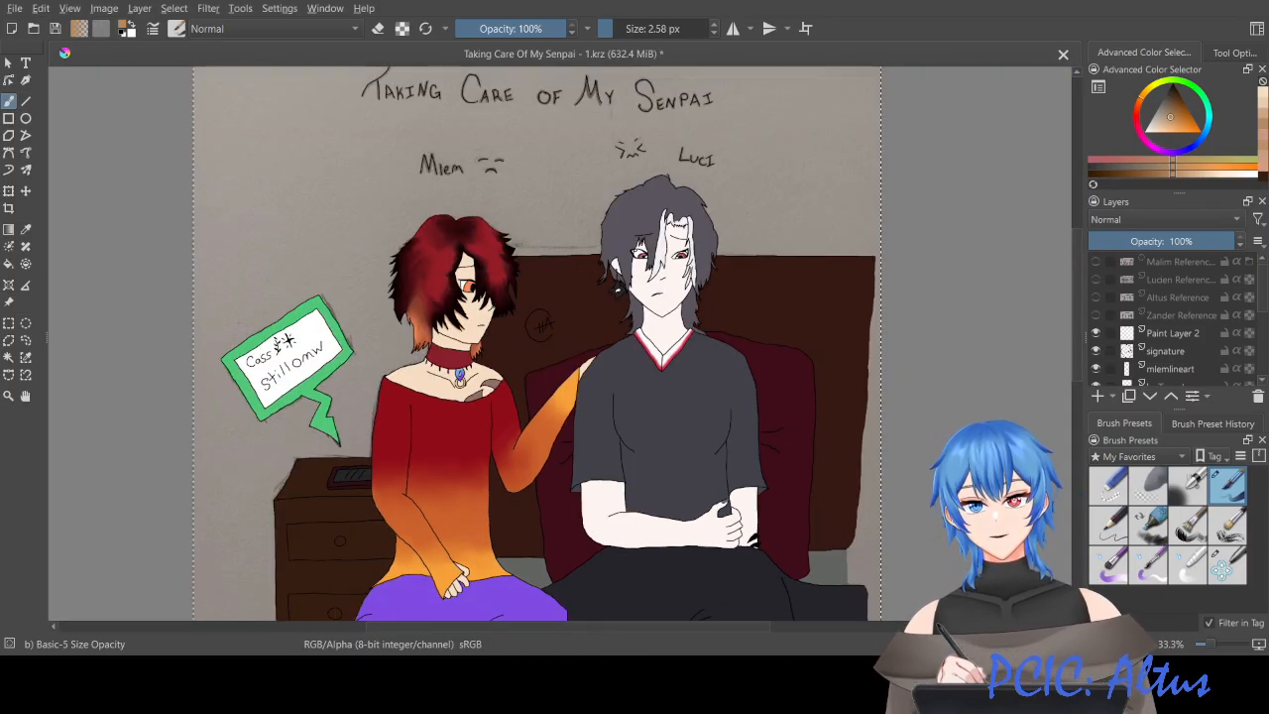
pyautogui.moveTo(1082, 326); pyautogui.dragTo(1078, 348)
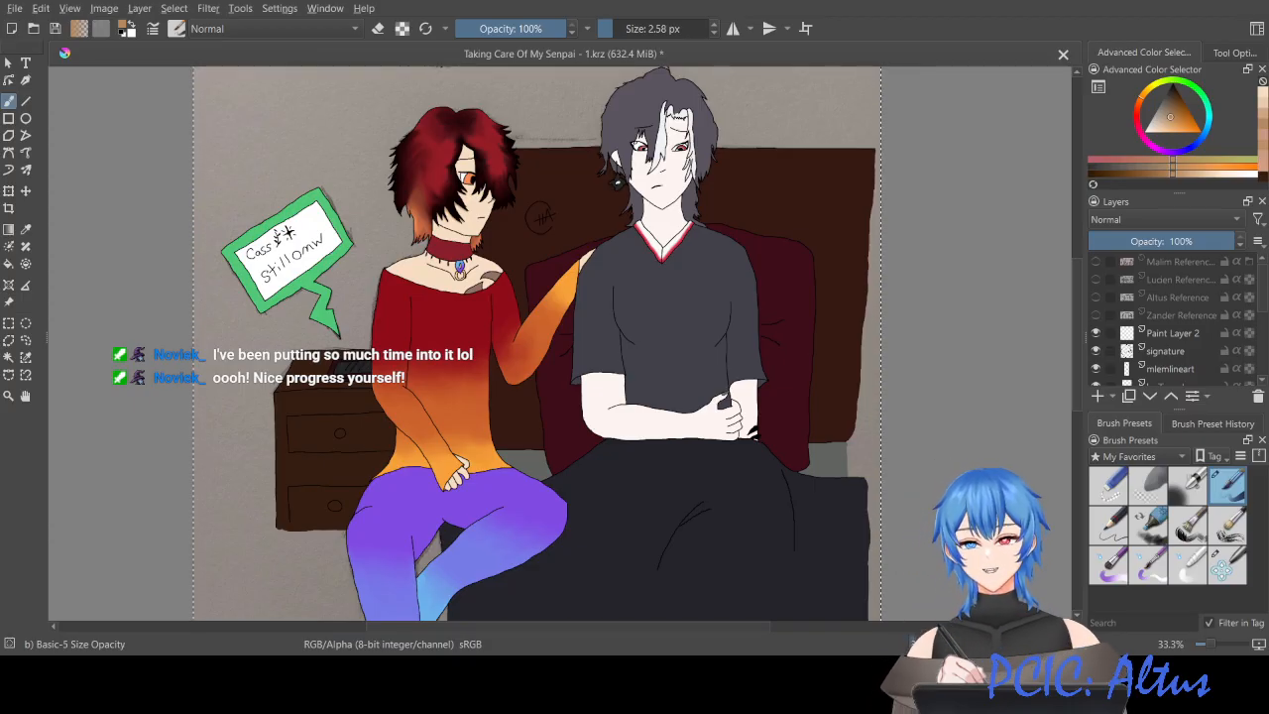
pyautogui.scroll(3, 132, 155)
pyautogui.scroll(-2, 132, 155)
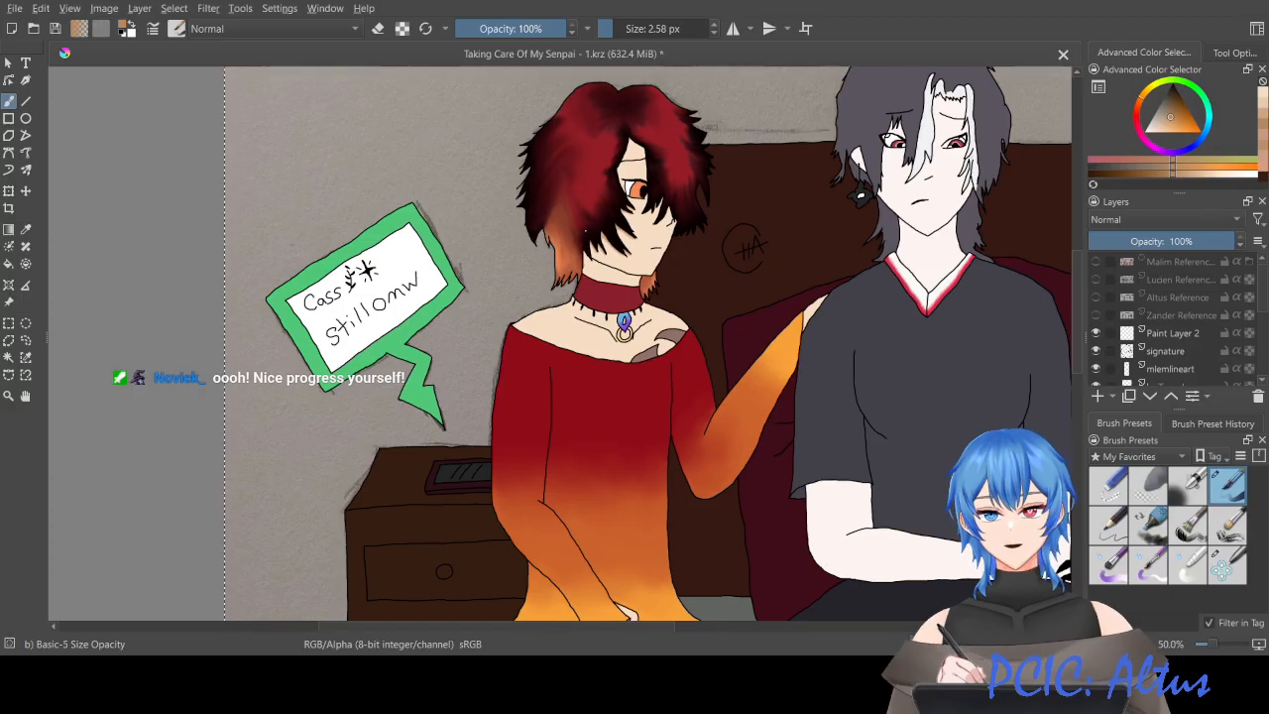
pyautogui.scroll(3, 599, 275)
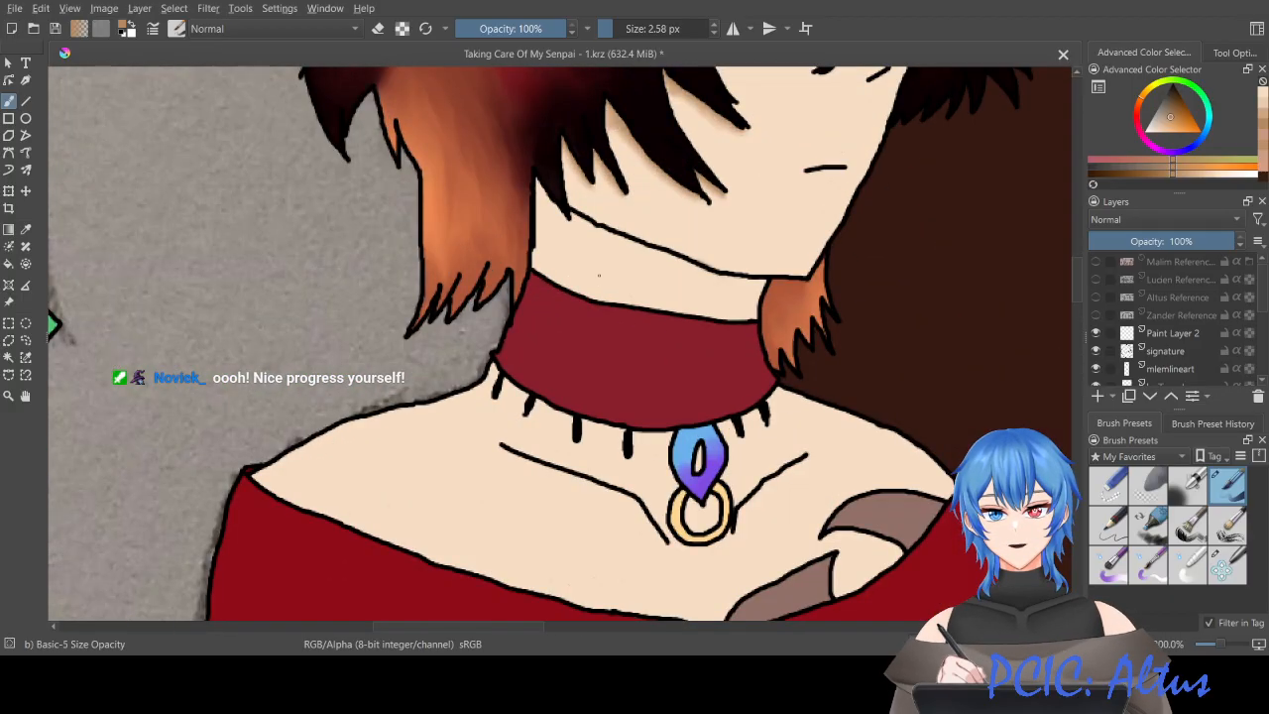
pyautogui.scroll(1, 599, 276)
pyautogui.scroll(5, 1087, 285)
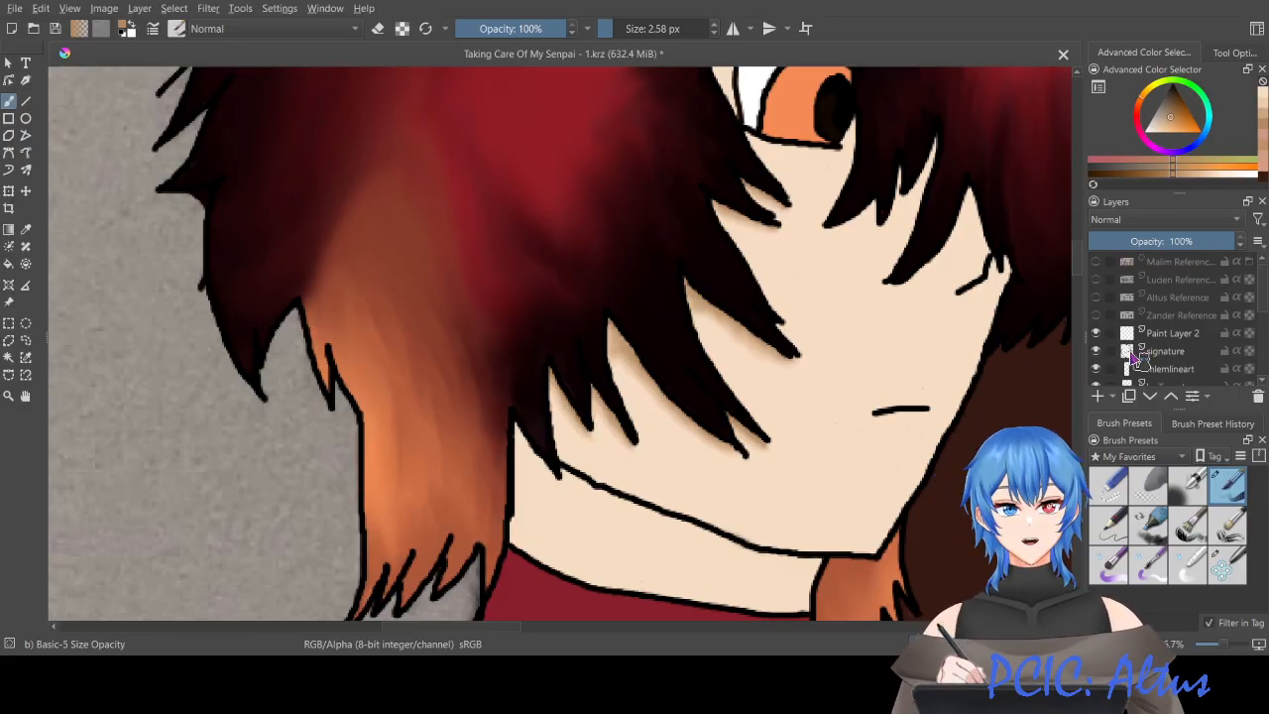
# Step: Show the lightdirection layer to check the light on the red-haired character, toggle mlemcolor off and on, and hide lightdirection again
pyautogui.scroll(-2, 1130, 357)
pyautogui.click(1097, 368)
pyautogui.scroll(-2, 1040, 439)
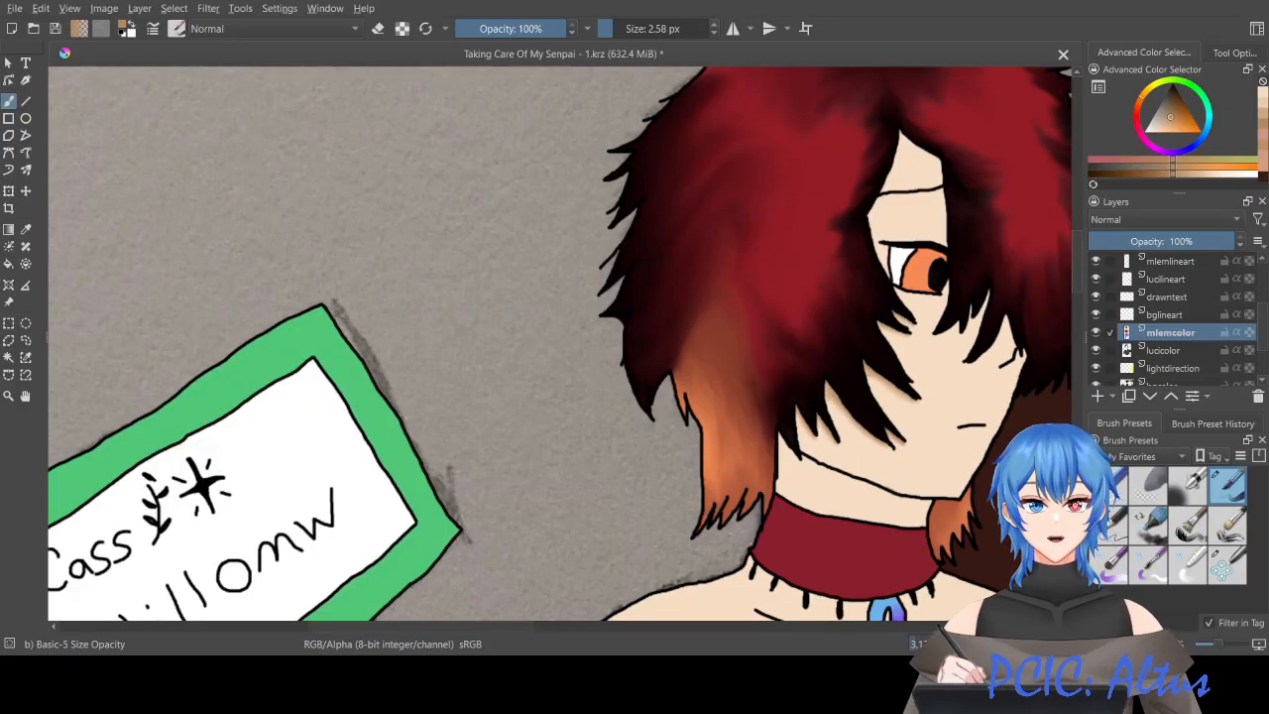
pyautogui.scroll(-2, 1020, 495)
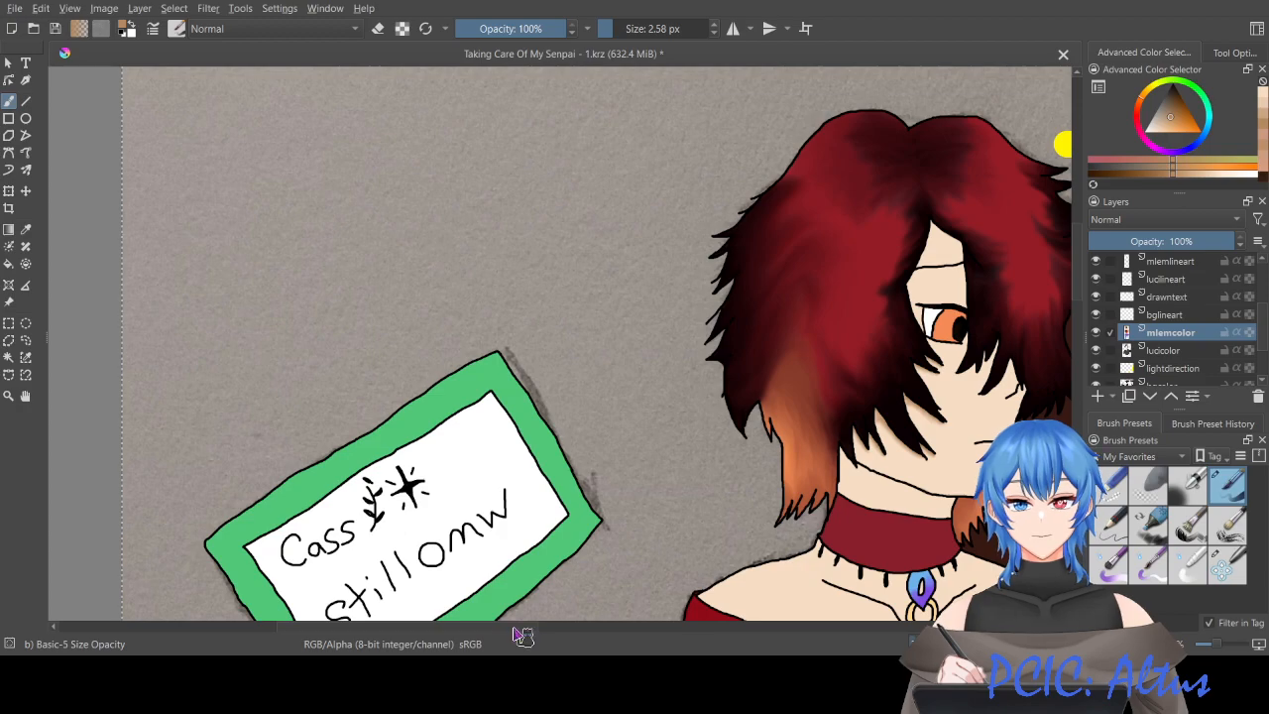
pyautogui.moveTo(524, 631); pyautogui.dragTo(612, 652)
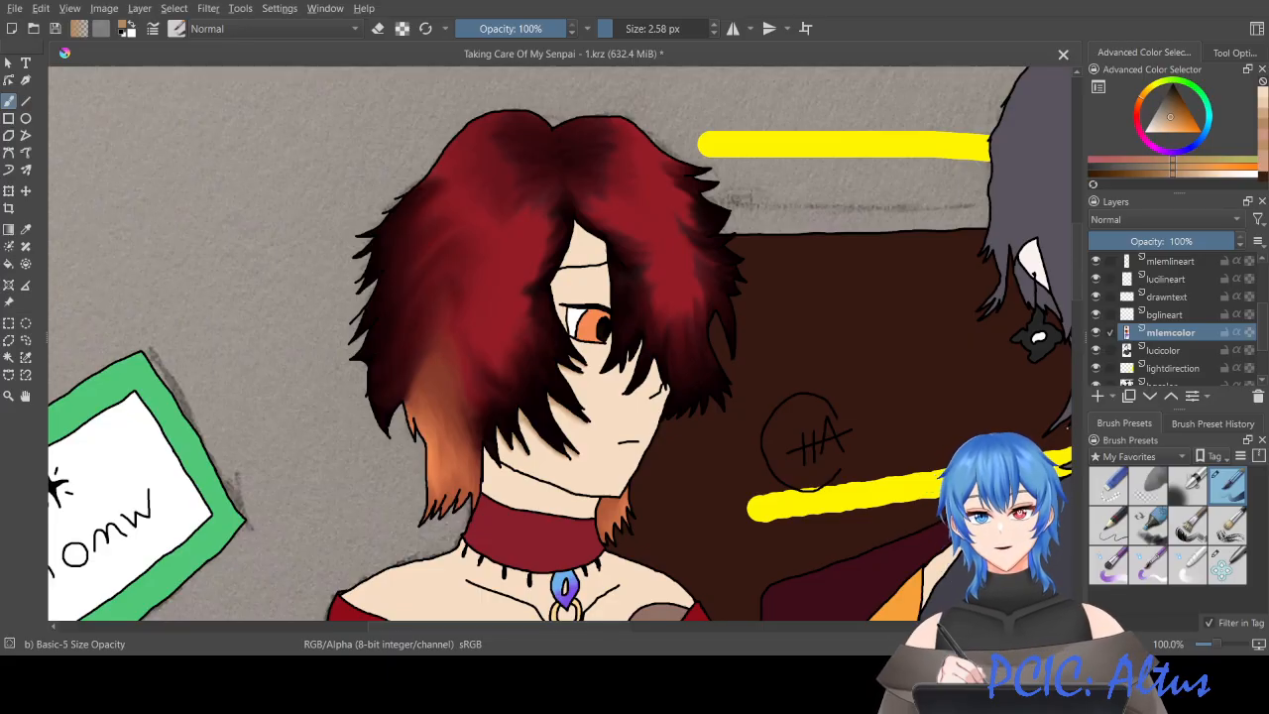
pyautogui.click(1096, 333)
pyautogui.click(1096, 333)
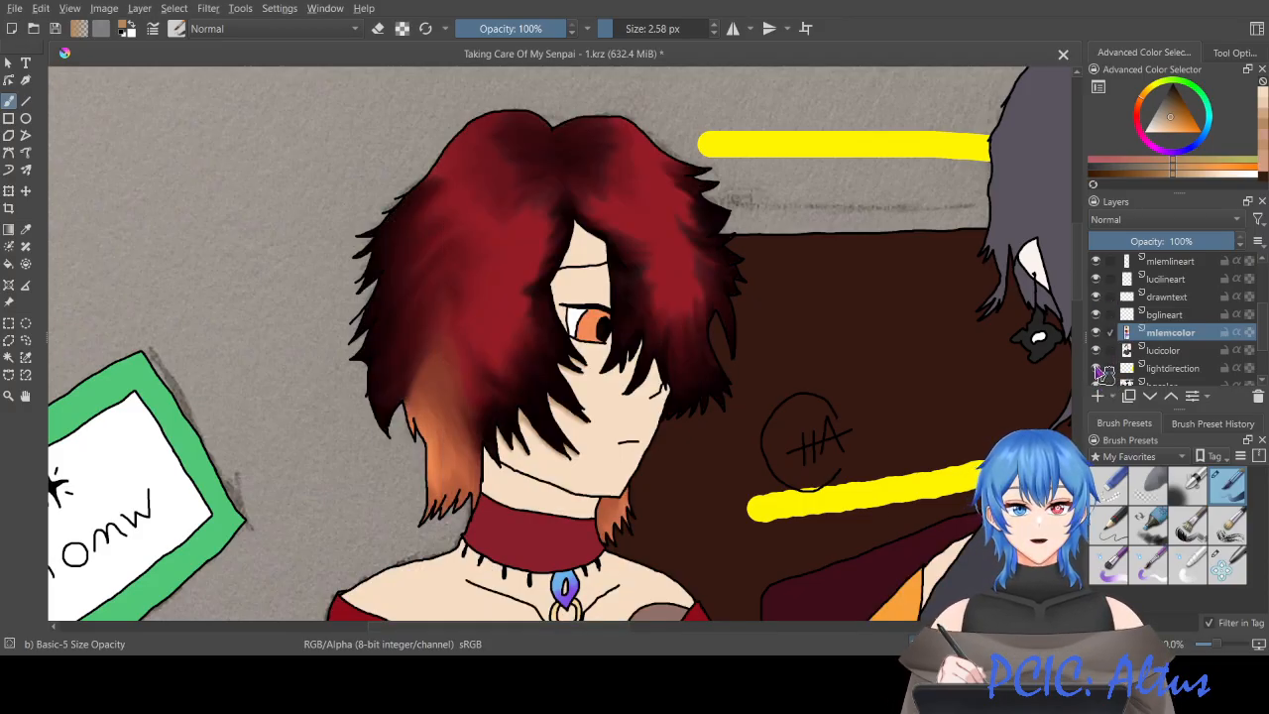
pyautogui.click(1096, 369)
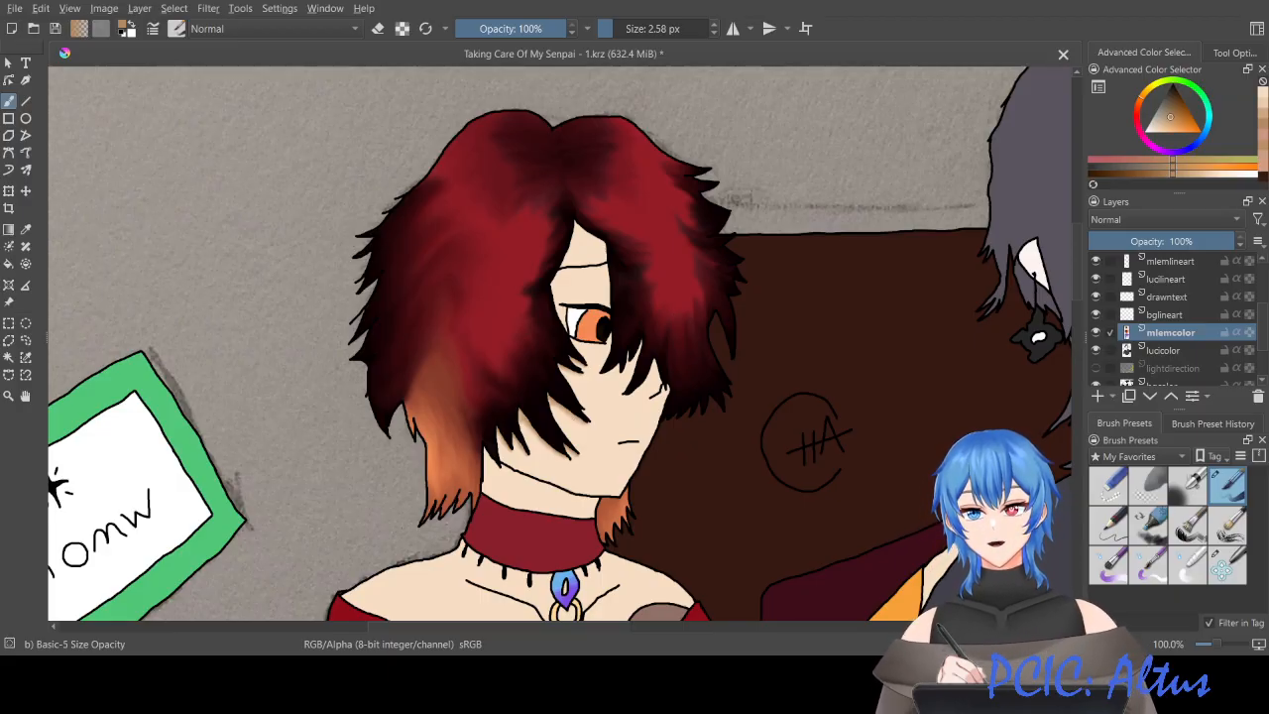
# Step: Select Paint Layer 2 and remove it from the layer stack
pyautogui.scroll(2, 404, 528)
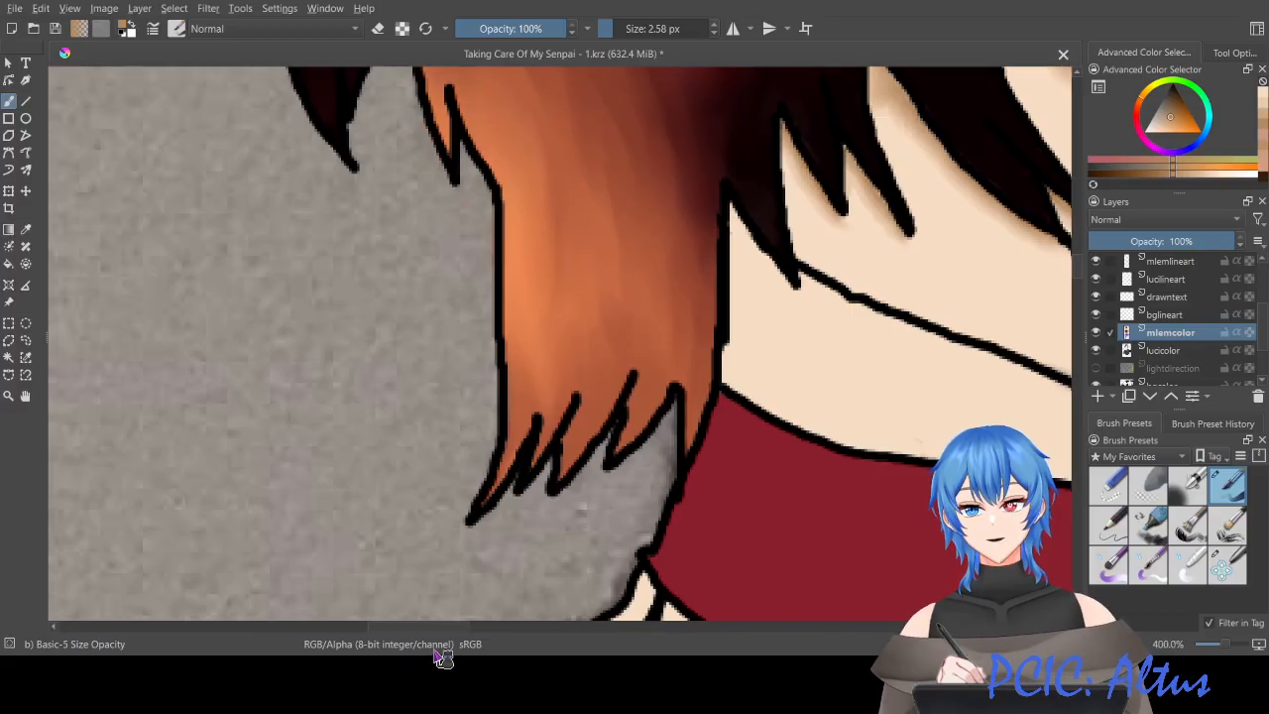
pyautogui.moveTo(451, 627); pyautogui.dragTo(485, 627)
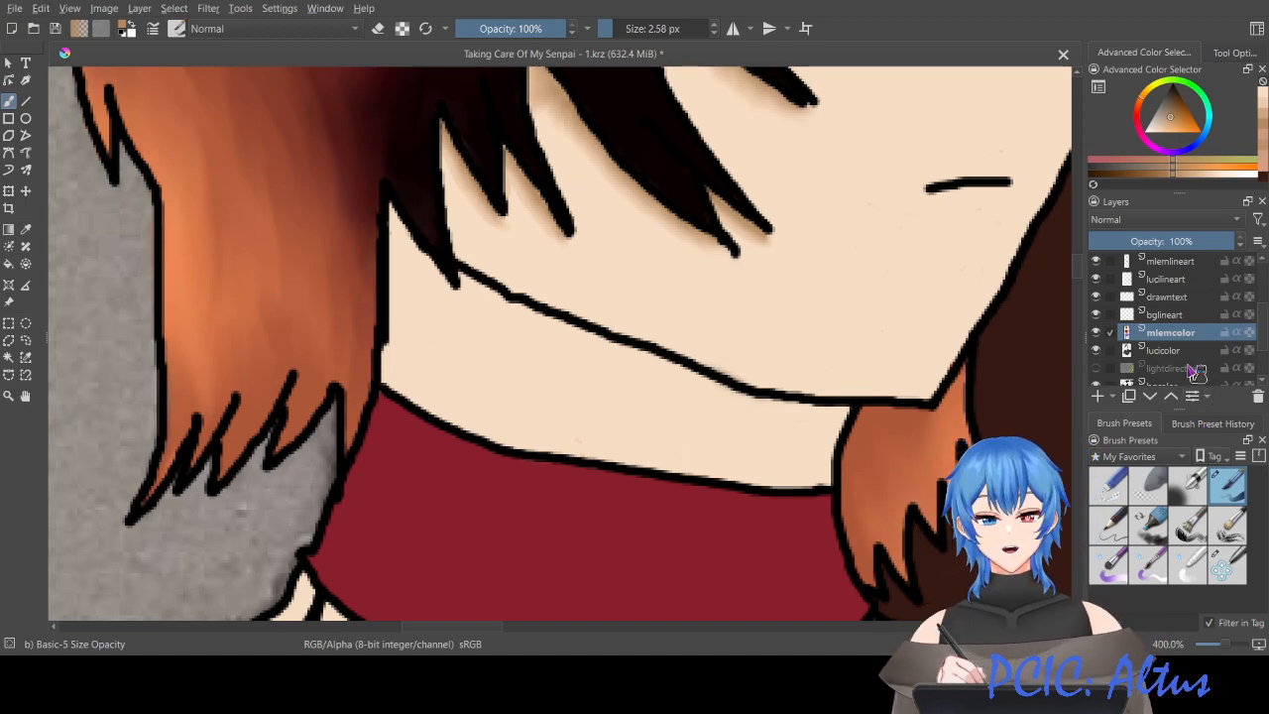
pyautogui.scroll(-2, 1192, 371)
pyautogui.scroll(-6, 921, 421)
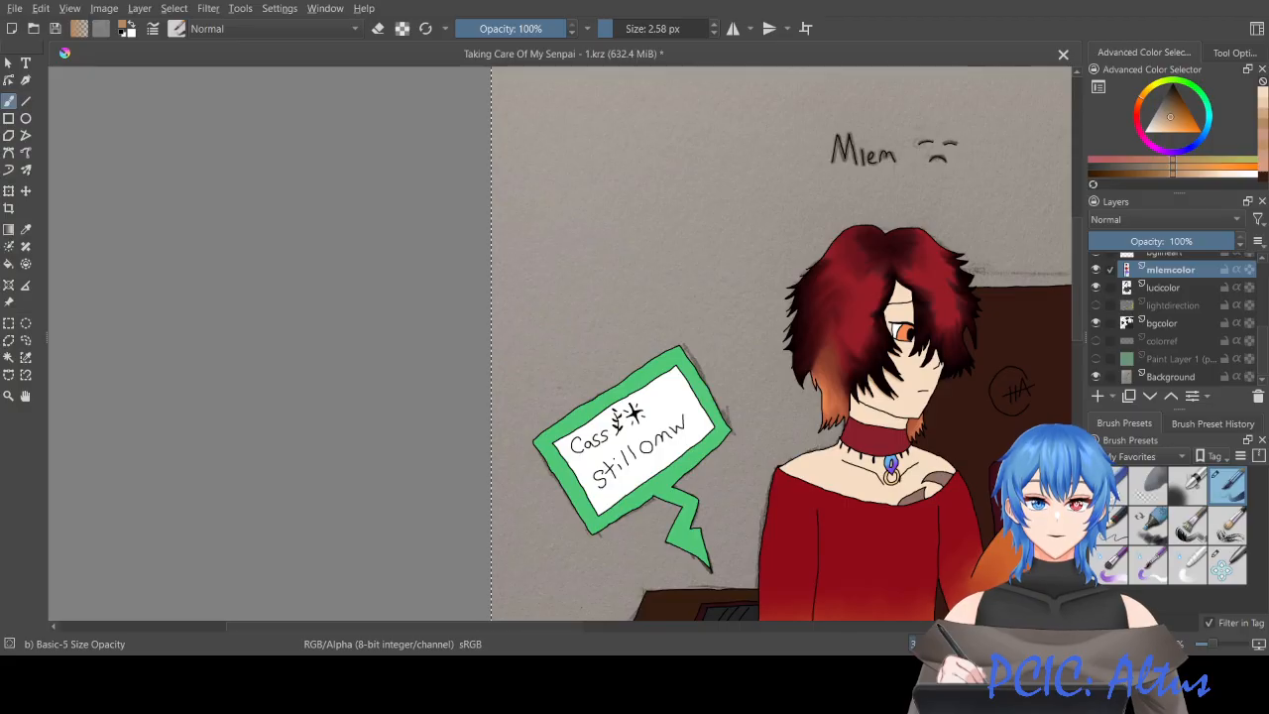
pyautogui.moveTo(563, 629); pyautogui.dragTo(682, 636)
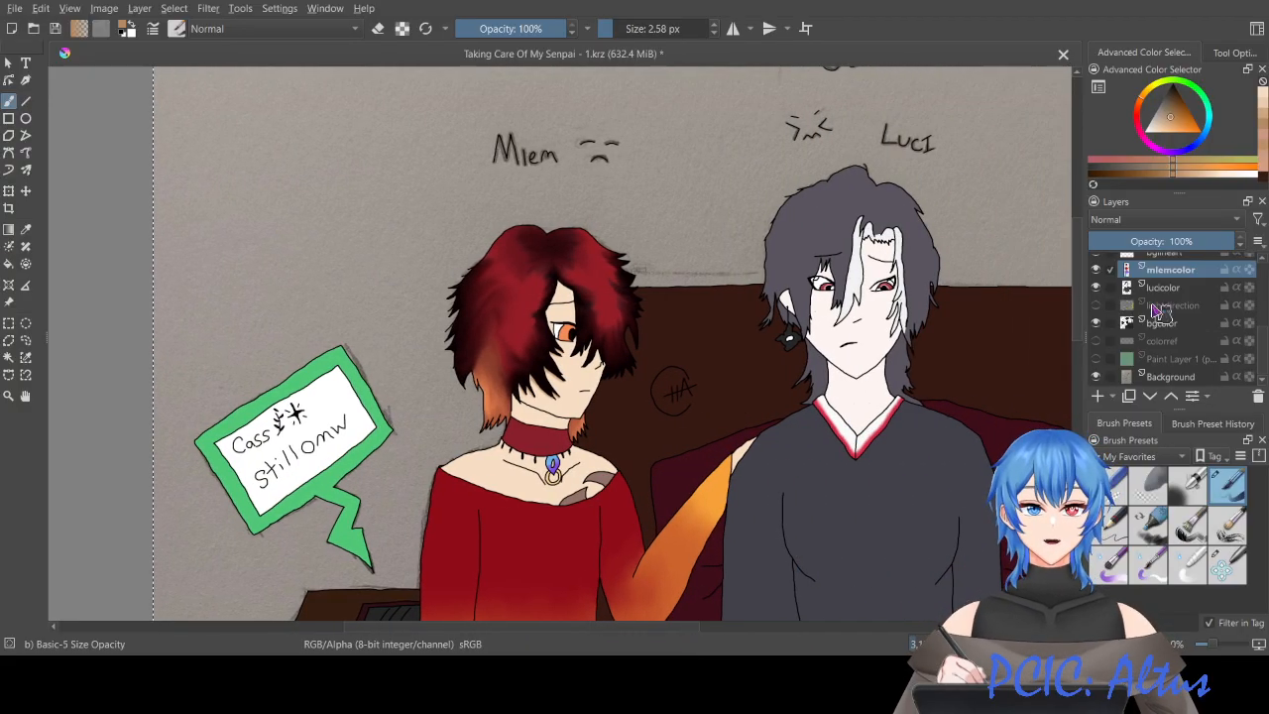
pyautogui.scroll(4, 1140, 317)
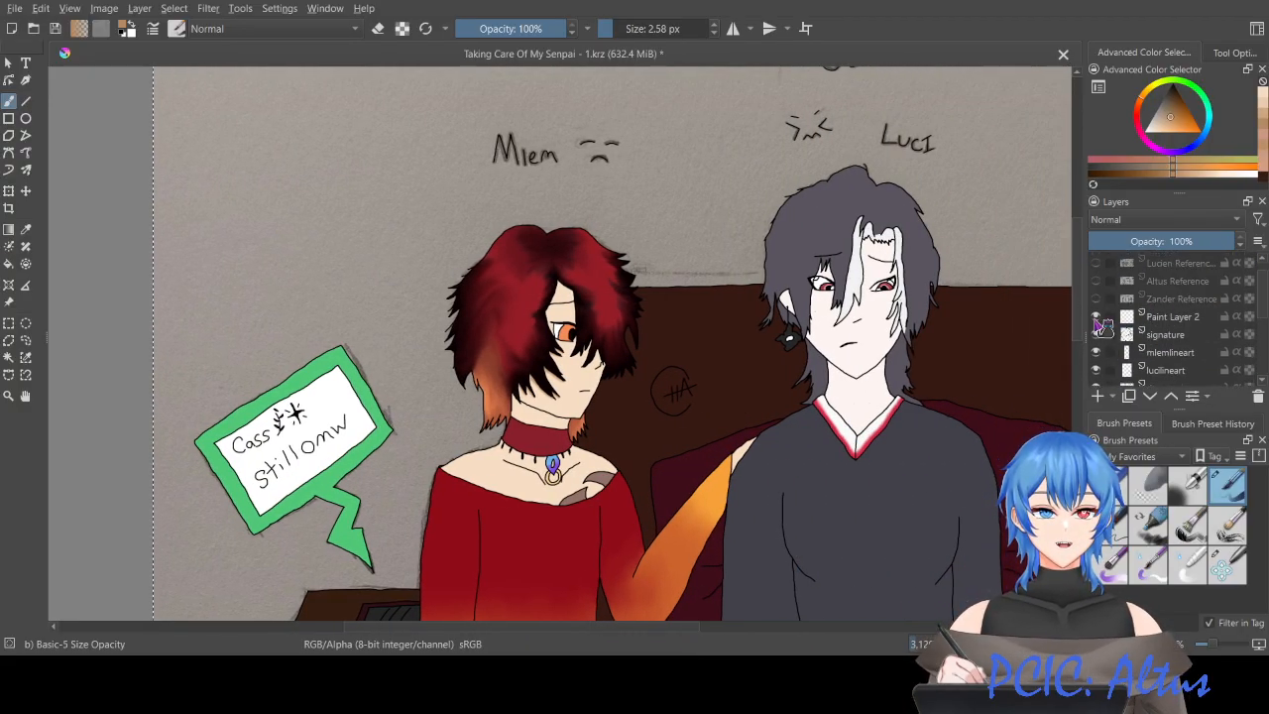
pyautogui.click(1172, 319)
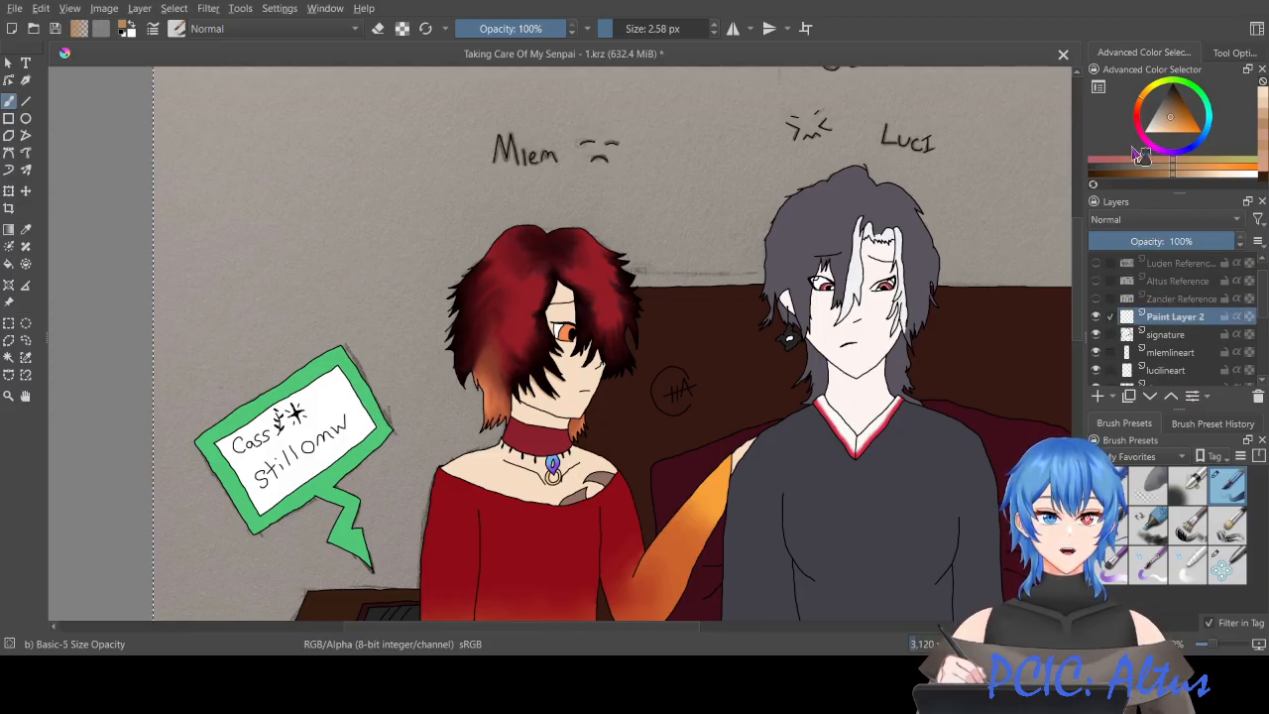
pyautogui.hotkey('ctrl', 'e')
# Step: Hide the layers from signature down to bgcolor, leaving only the Background layer's pencil sketch to examine
pyautogui.click(1096, 317)
pyautogui.click(1096, 335)
pyautogui.click(1096, 353)
pyautogui.click(1096, 370)
pyautogui.scroll(-2, 1100, 375)
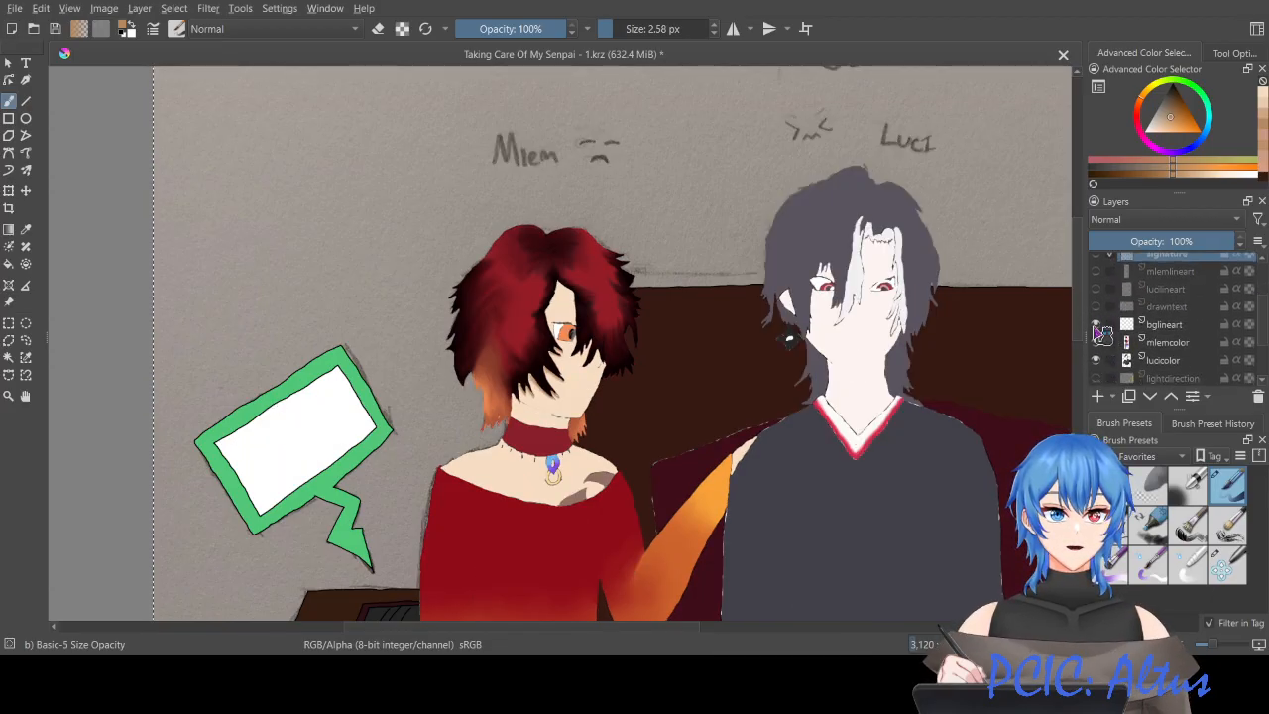
pyautogui.click(1097, 324)
pyautogui.click(1096, 342)
pyautogui.click(1096, 360)
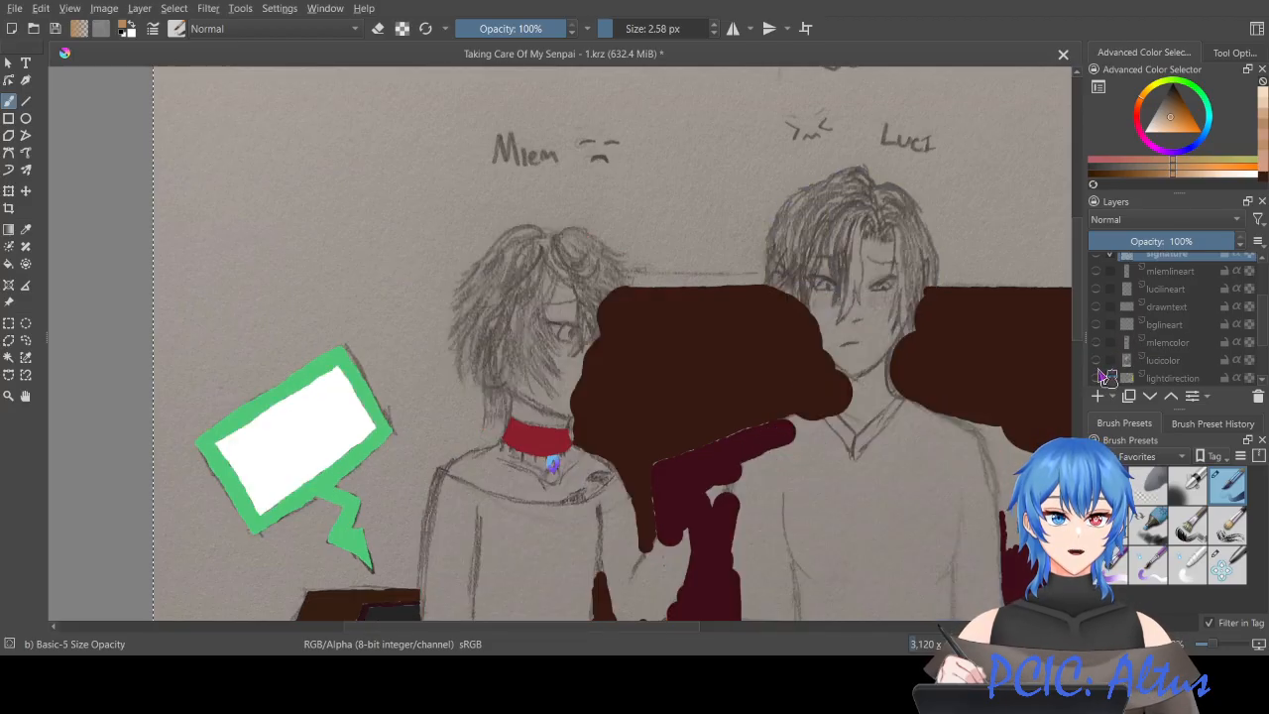
pyautogui.scroll(-3, 1100, 375)
pyautogui.keyDown('alt'); pyautogui.click(1096, 376); pyautogui.keyUp('alt')
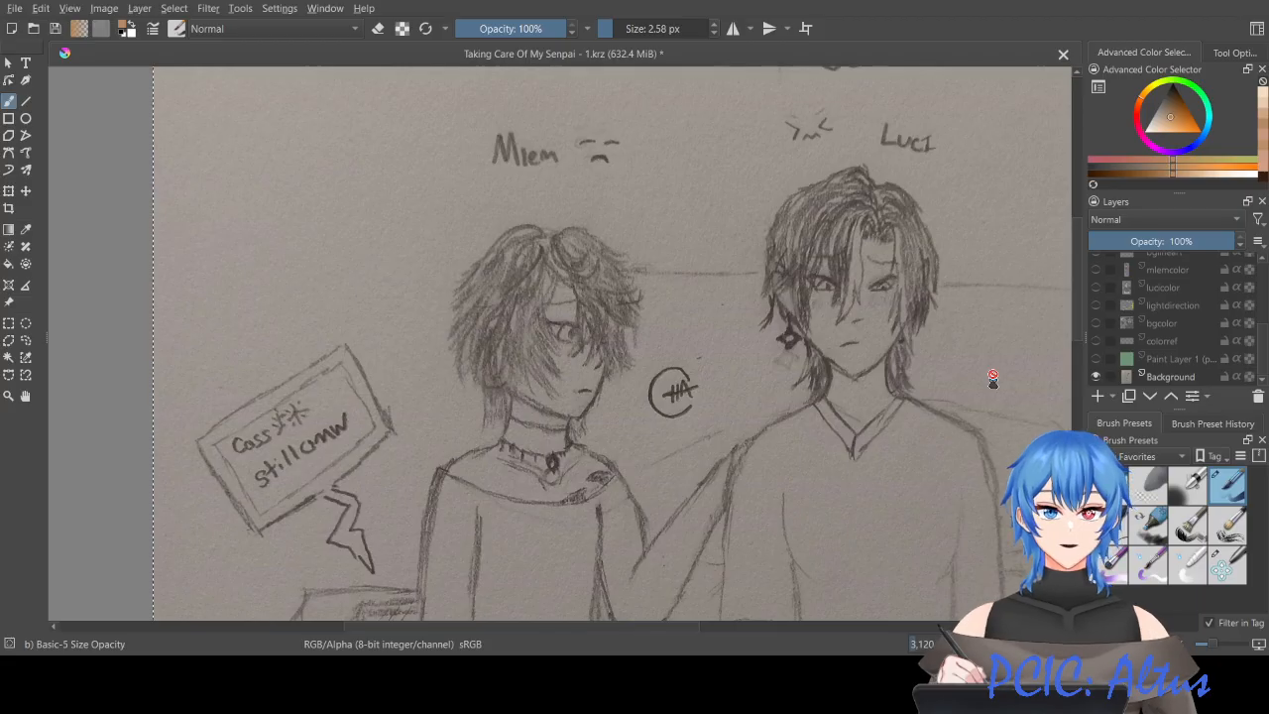
# Step: Show the signature, mlemlineart, lucilineart, drawntext and bglineart layers again
pyautogui.scroll(-3, 992, 377)
pyautogui.moveTo(543, 628); pyautogui.dragTo(627, 631)
pyautogui.moveTo(1084, 330)
pyautogui.mouseDown()
pyautogui.moveTo(1079, 376)
pyautogui.moveTo(1080, 349)
pyautogui.mouseUp()
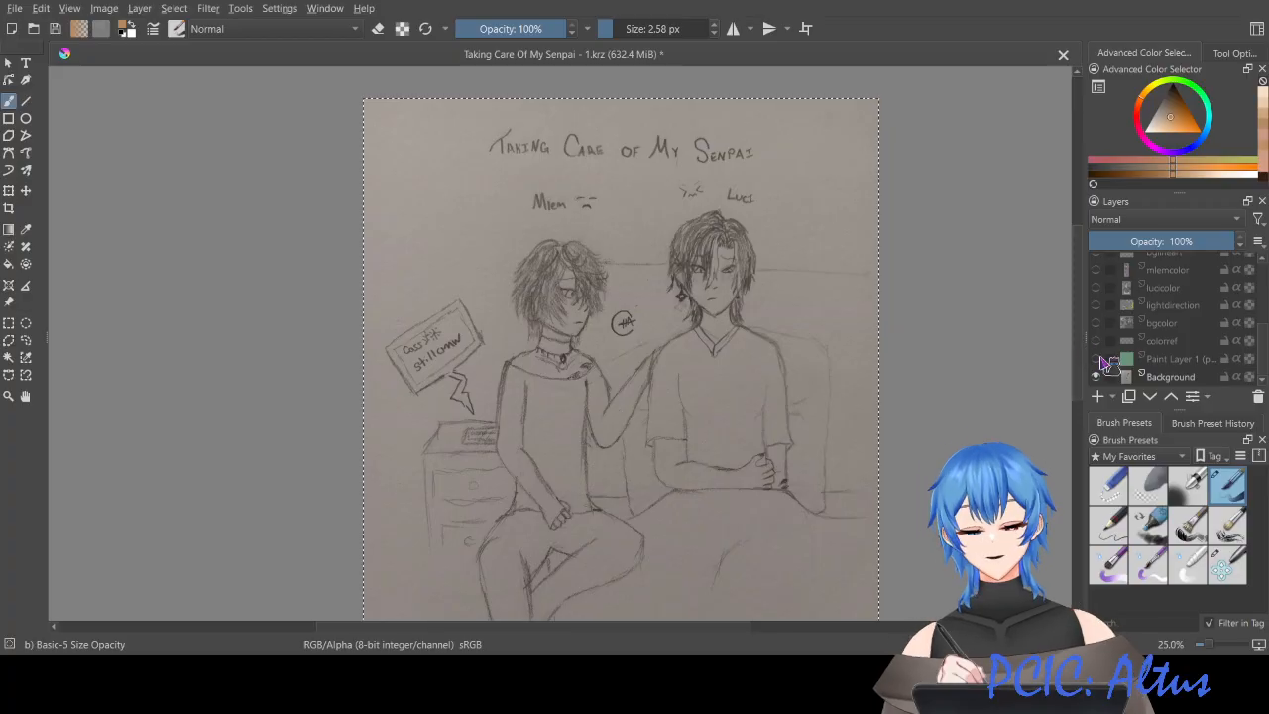
pyautogui.scroll(5, 1112, 329)
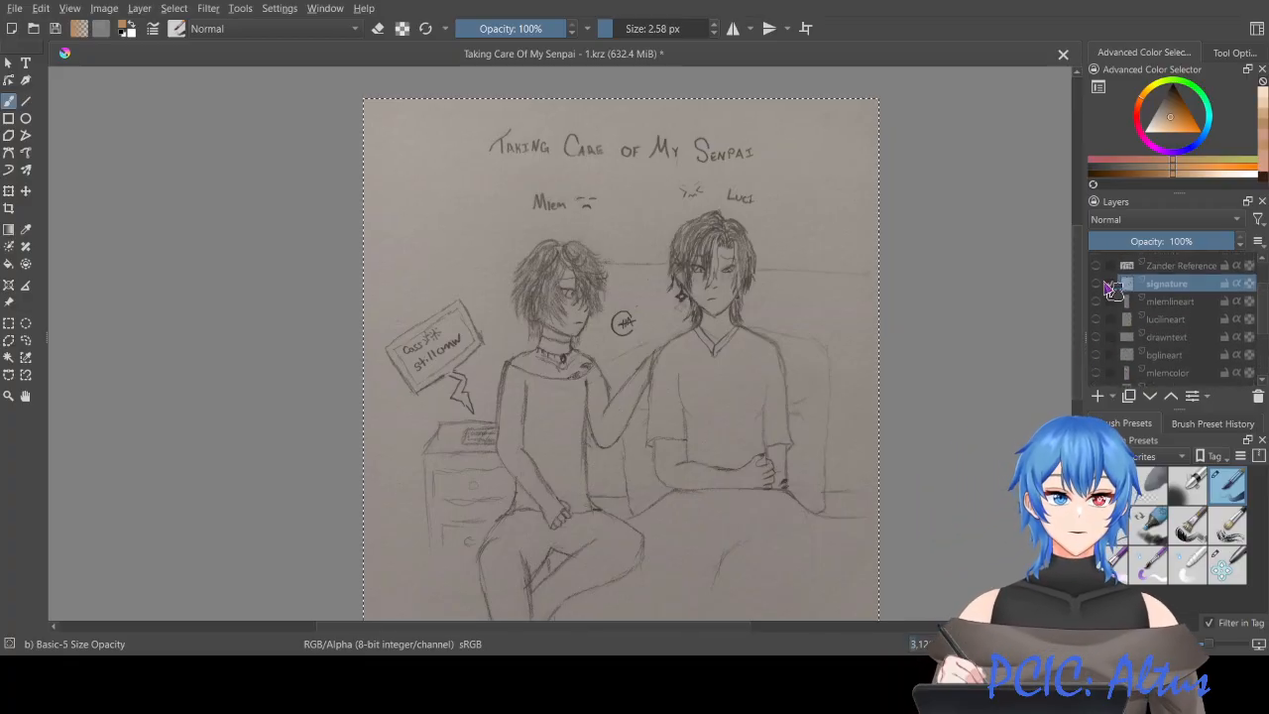
pyautogui.click(1096, 283)
pyautogui.click(1096, 302)
pyautogui.click(1096, 319)
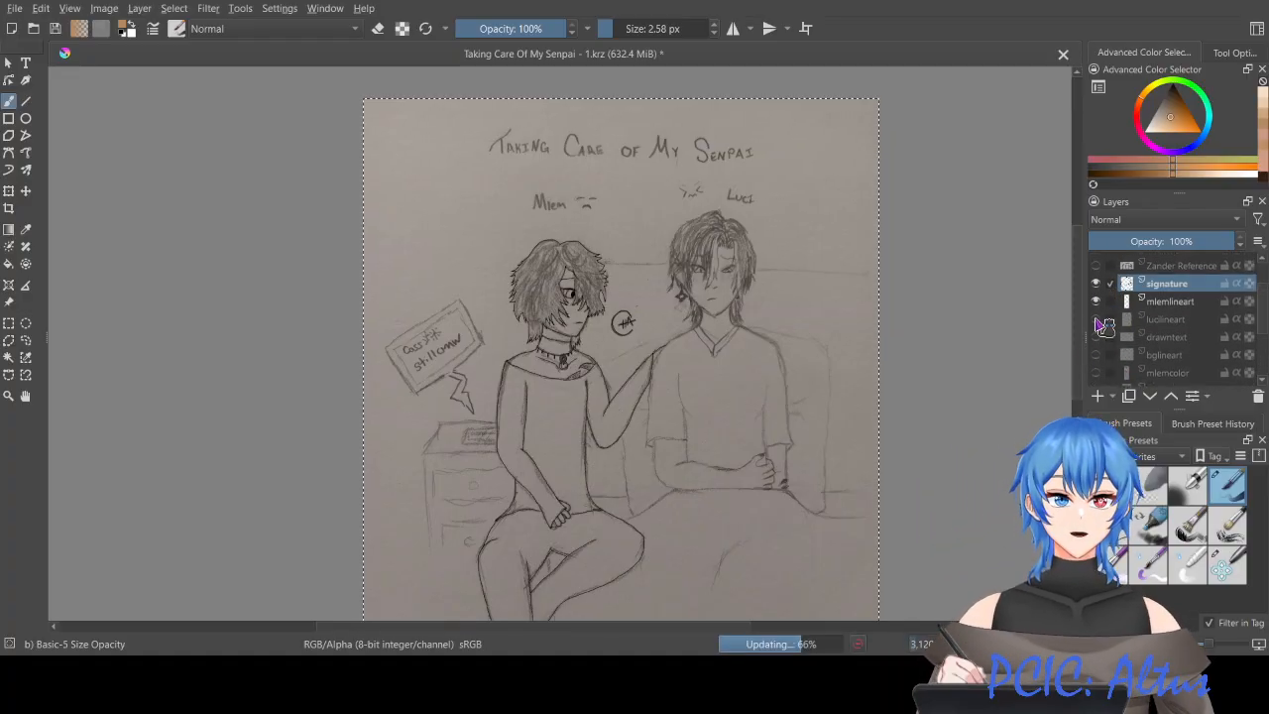
pyautogui.click(1096, 337)
pyautogui.scroll(-4, 1103, 338)
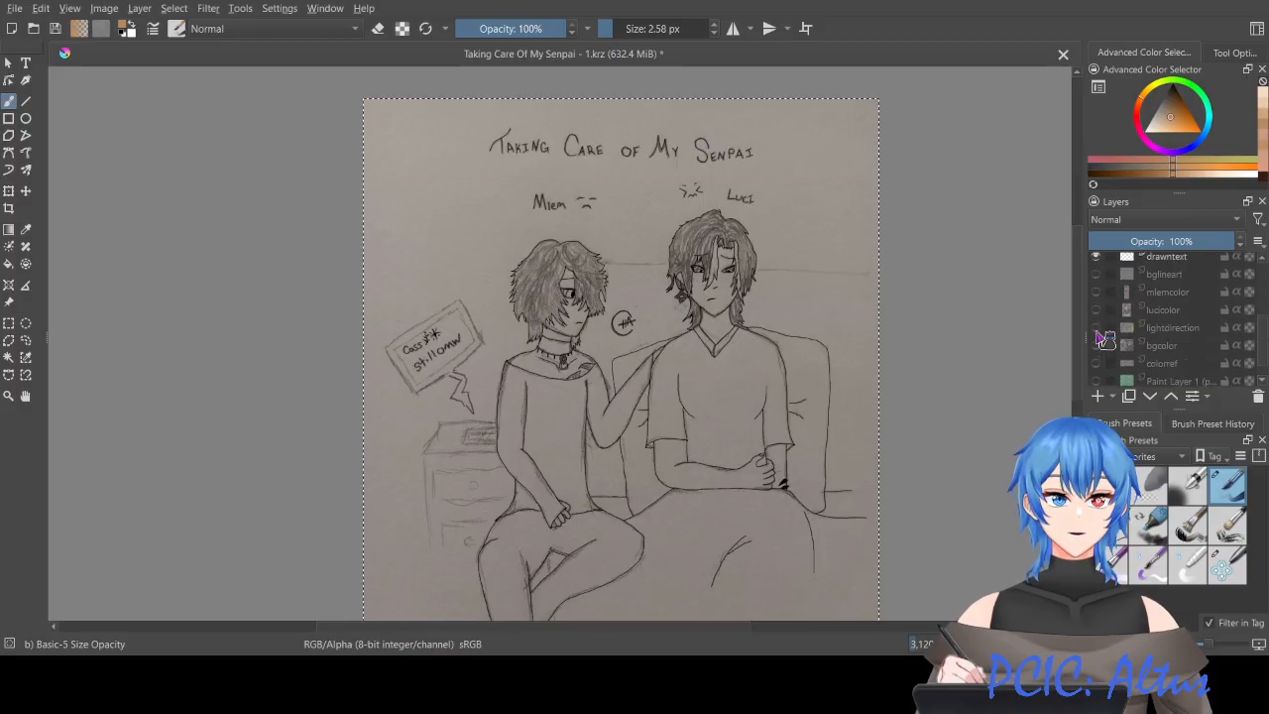
pyautogui.click(1096, 275)
# Step: Show the mlemcolor, lucicolor and bgcolor layers again, leaving lightdirection hidden
pyautogui.click(1096, 294)
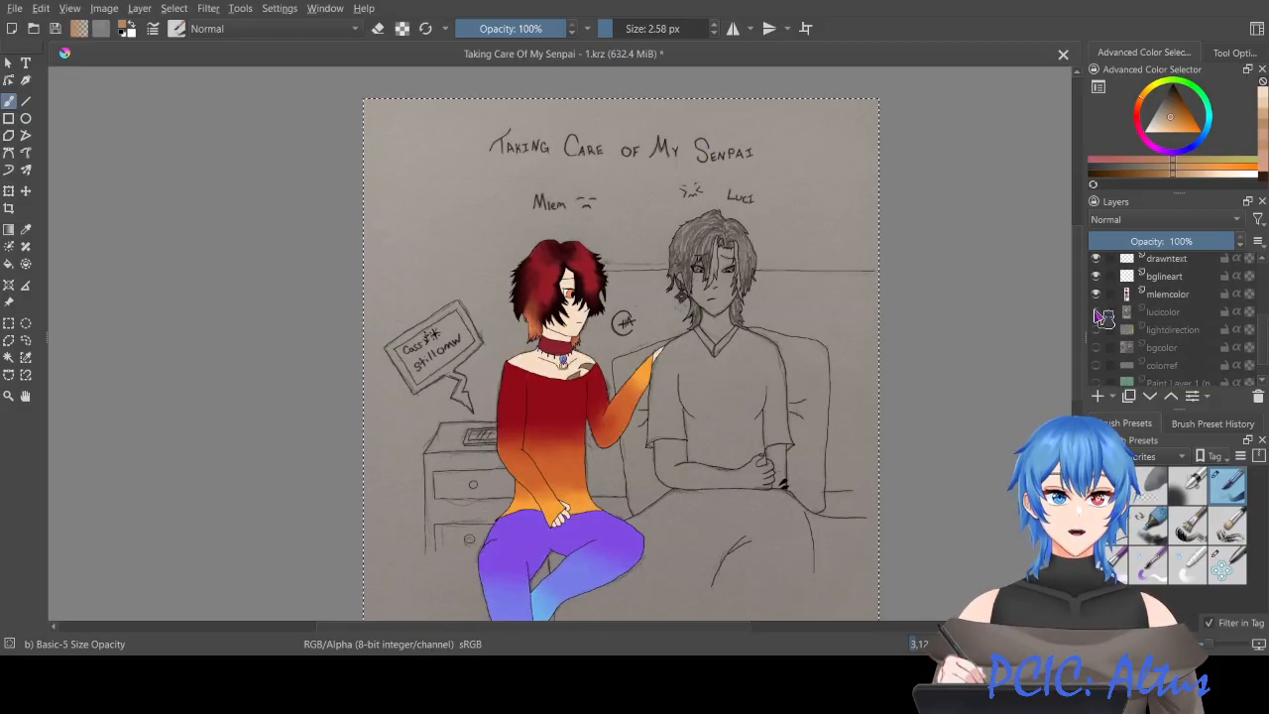
pyautogui.click(1096, 311)
pyautogui.scroll(-2, 1103, 317)
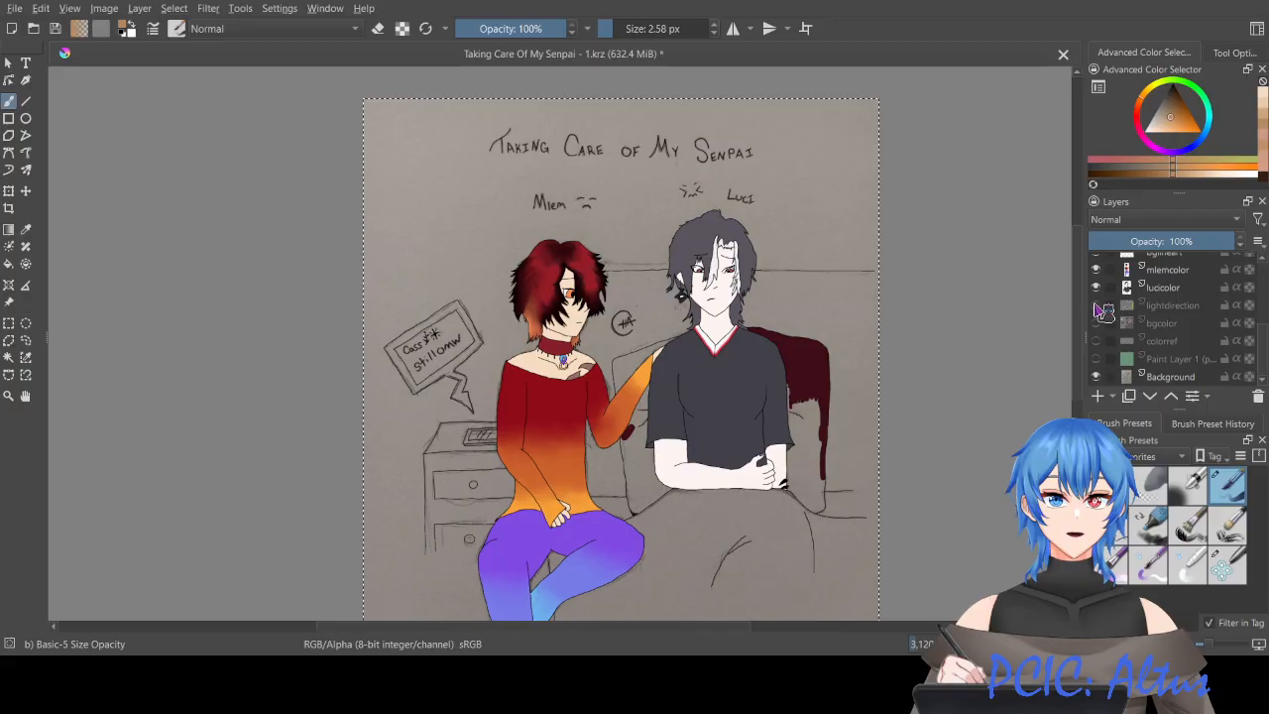
pyautogui.click(1096, 323)
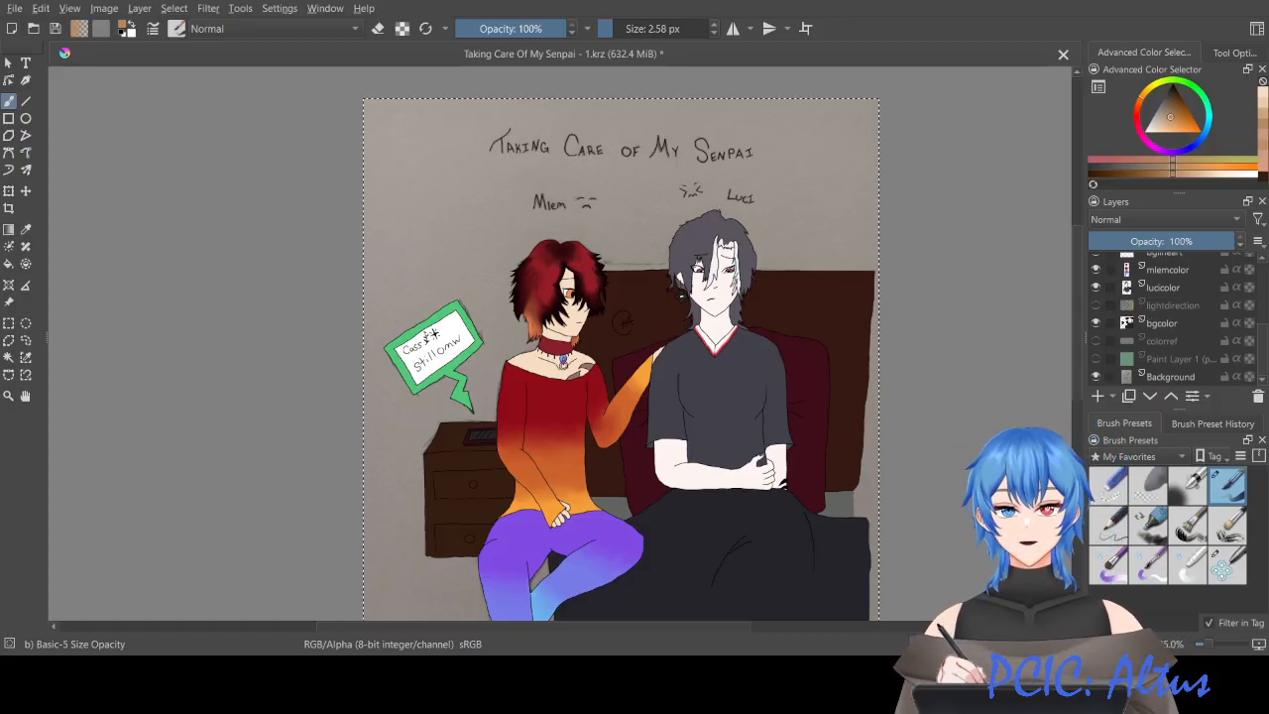
# Step: On mlemcolor, paint a tan shadow at 5.70 px on the red-haired character's neck, below the hair tip and along the jawline
pyautogui.scroll(5, 555, 243)
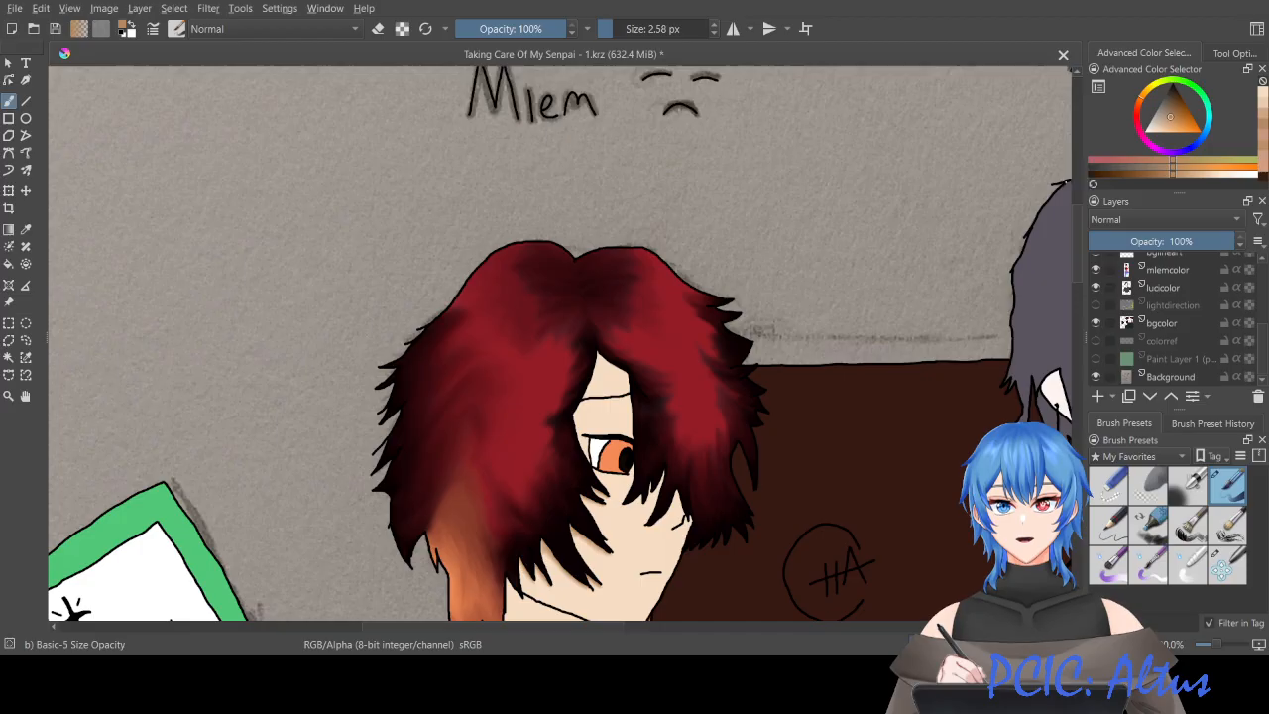
pyautogui.moveTo(1079, 220); pyautogui.dragTo(1085, 234)
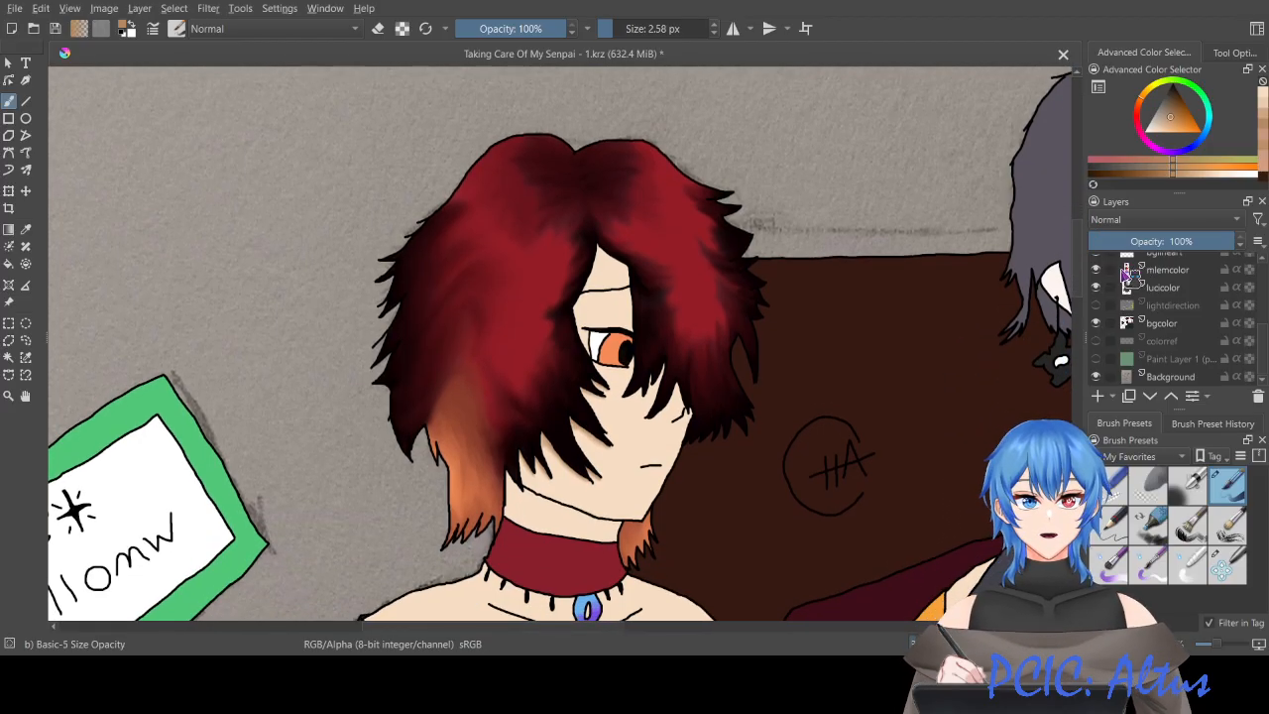
pyautogui.click(1166, 272)
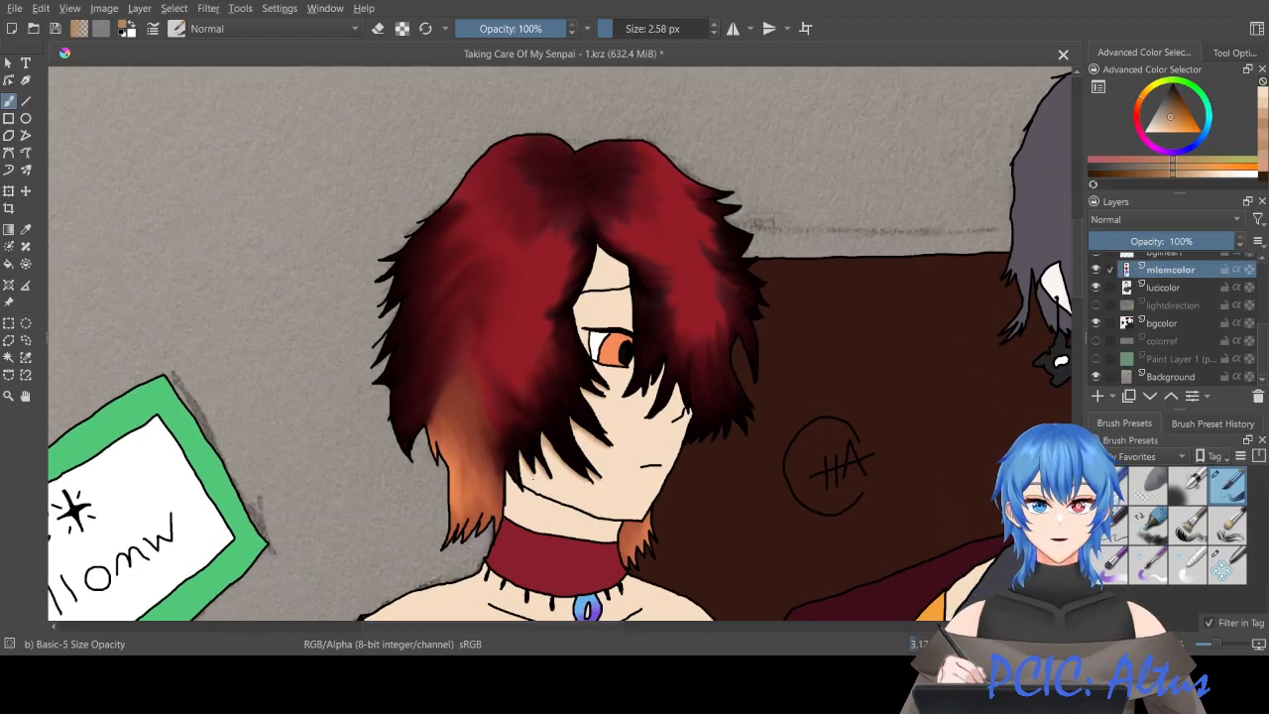
pyautogui.scroll(2, 532, 480)
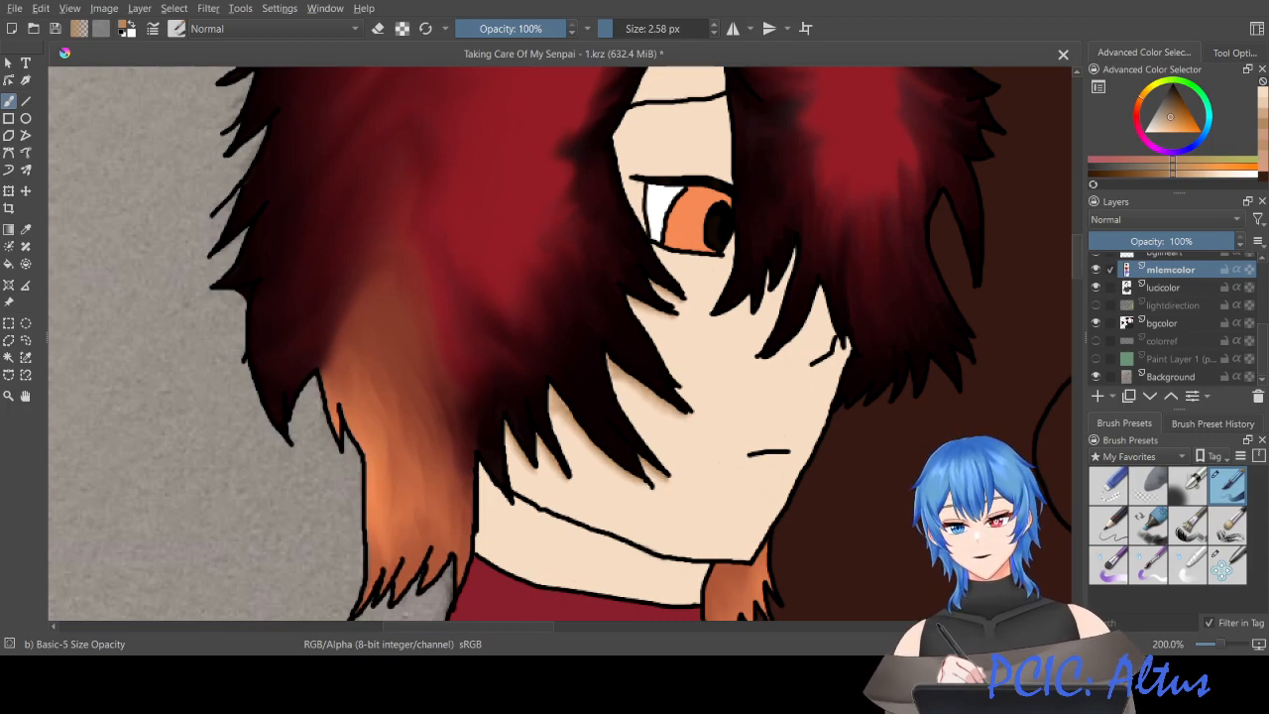
pyautogui.moveTo(1077, 266); pyautogui.dragTo(1078, 285)
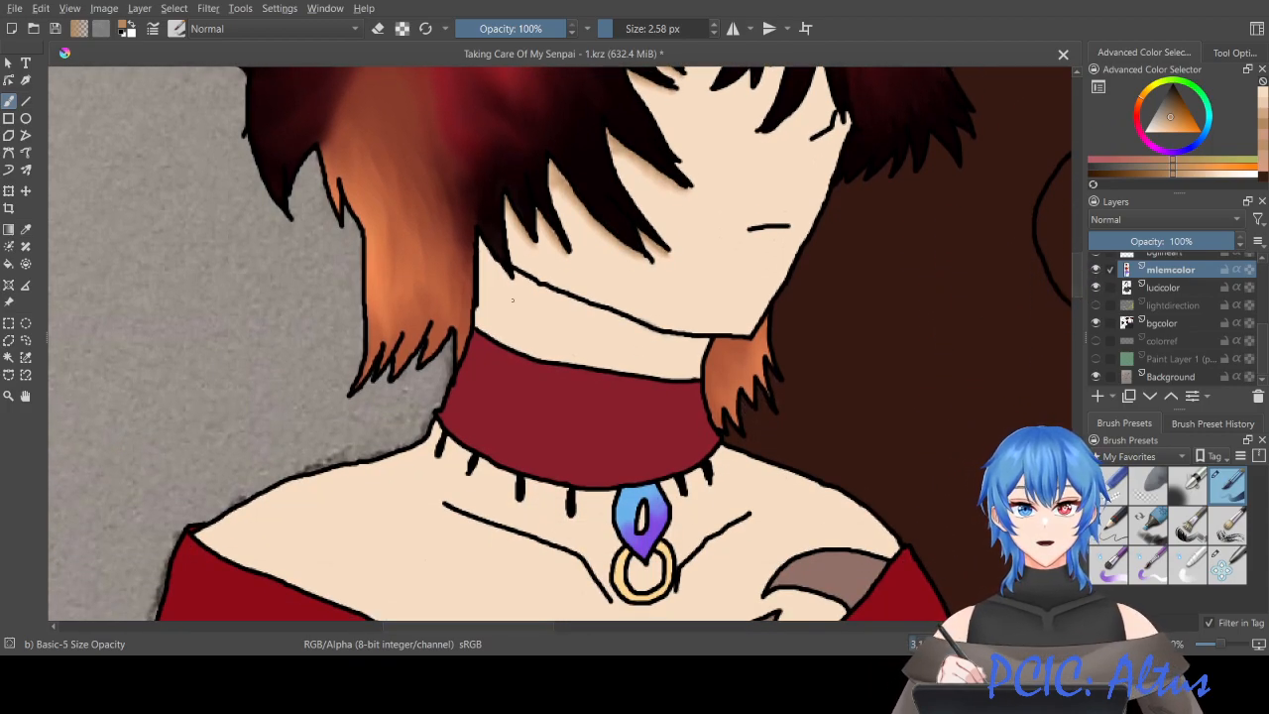
pyautogui.scroll(2, 513, 300)
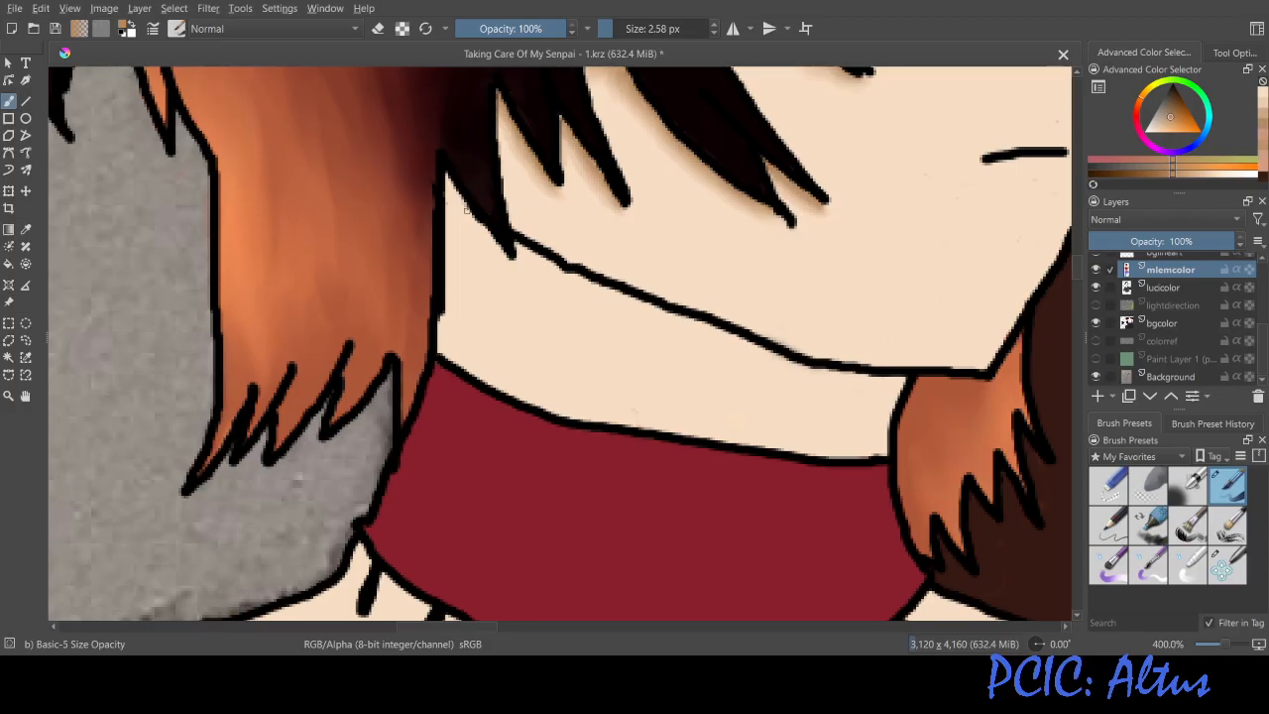
pyautogui.scroll(1, 464, 210)
pyautogui.moveTo(612, 25); pyautogui.dragTo(615, 25)
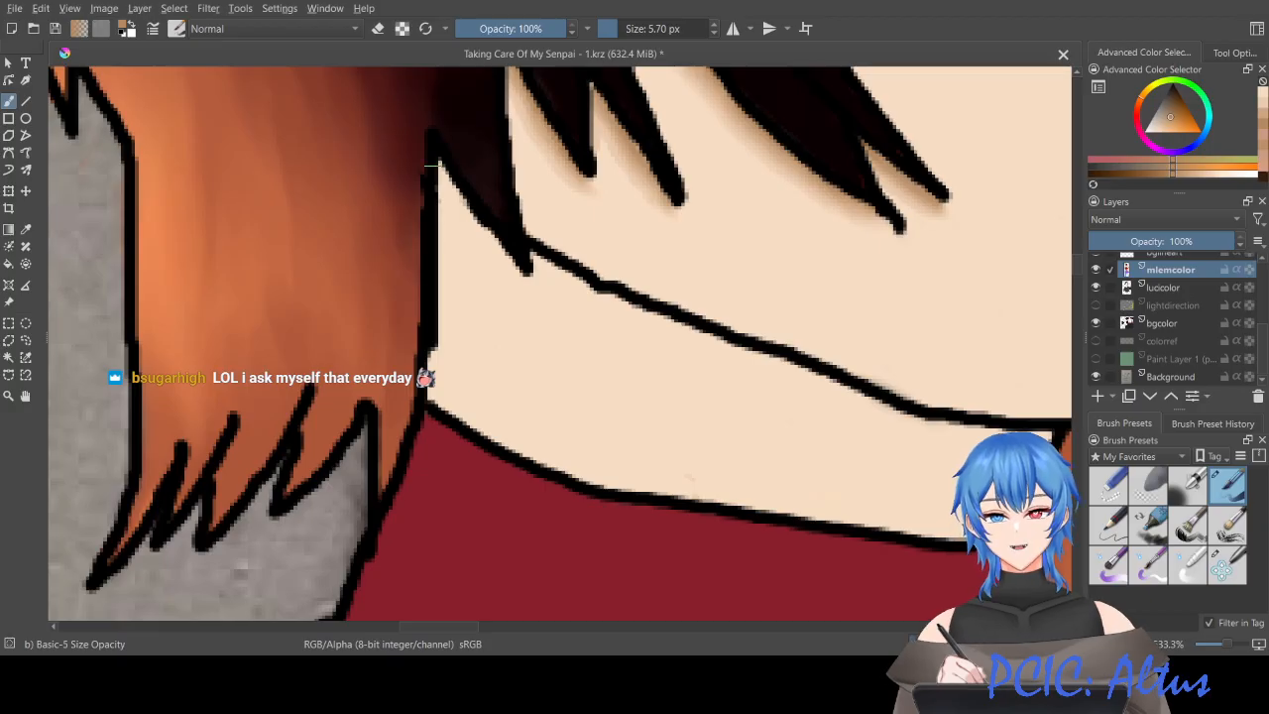
pyautogui.moveTo(435, 162)
pyautogui.mouseDown()
pyautogui.moveTo(458, 210)
pyautogui.moveTo(459, 199)
pyautogui.moveTo(519, 271)
pyautogui.moveTo(539, 255)
pyautogui.moveTo(749, 358)
pyautogui.mouseUp()
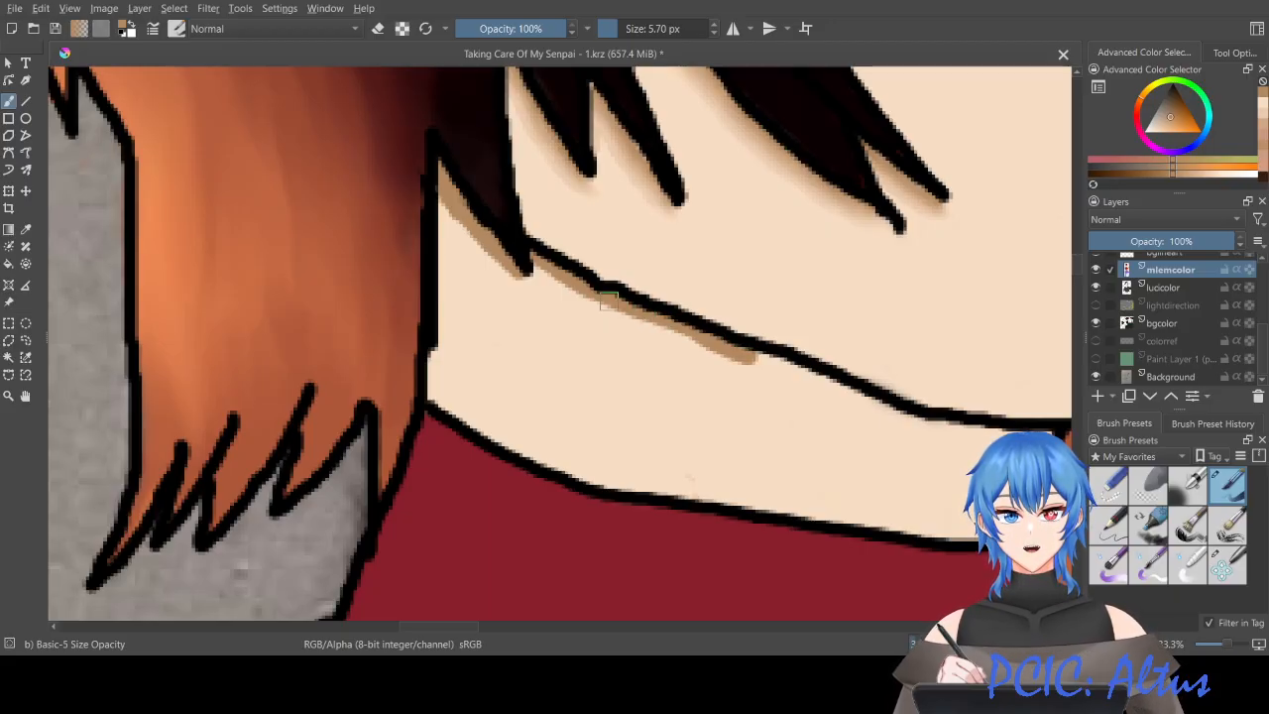
pyautogui.moveTo(530, 266); pyautogui.dragTo(586, 284)
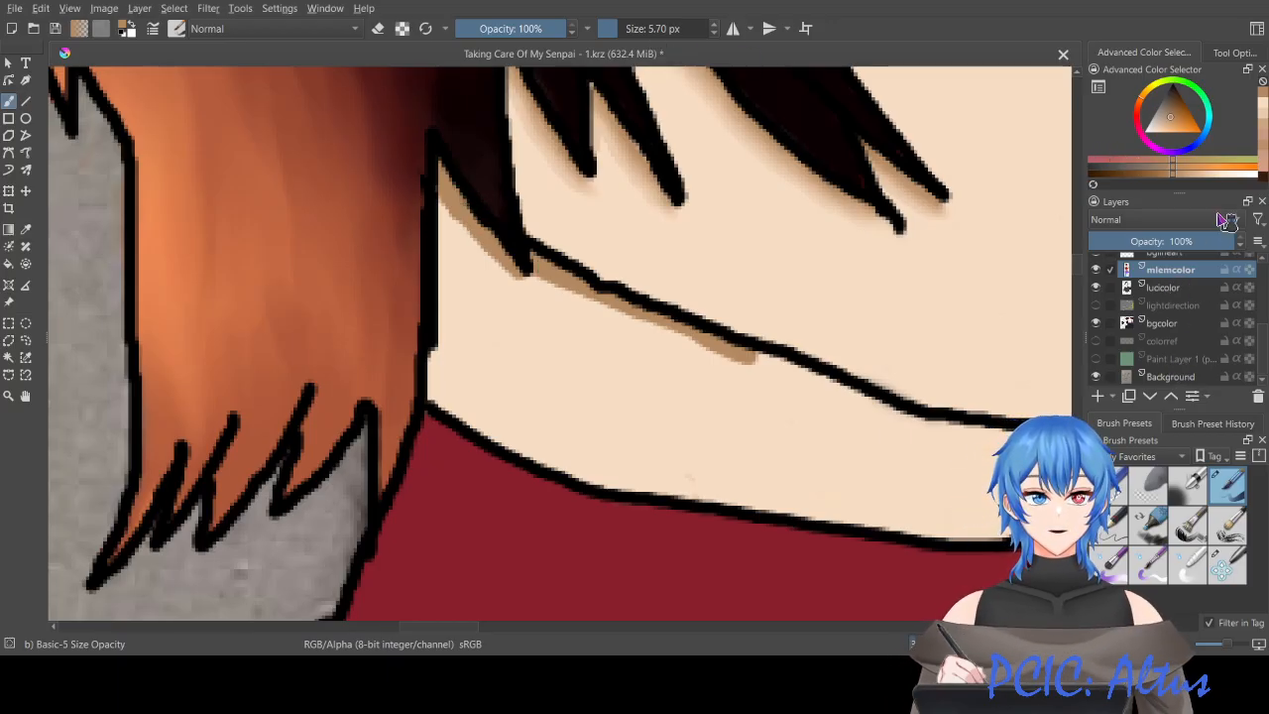
# Step: Paint two progressively lighter tan bands along the lower edge of the jawline shadow on the neck
pyautogui.click(1264, 132)
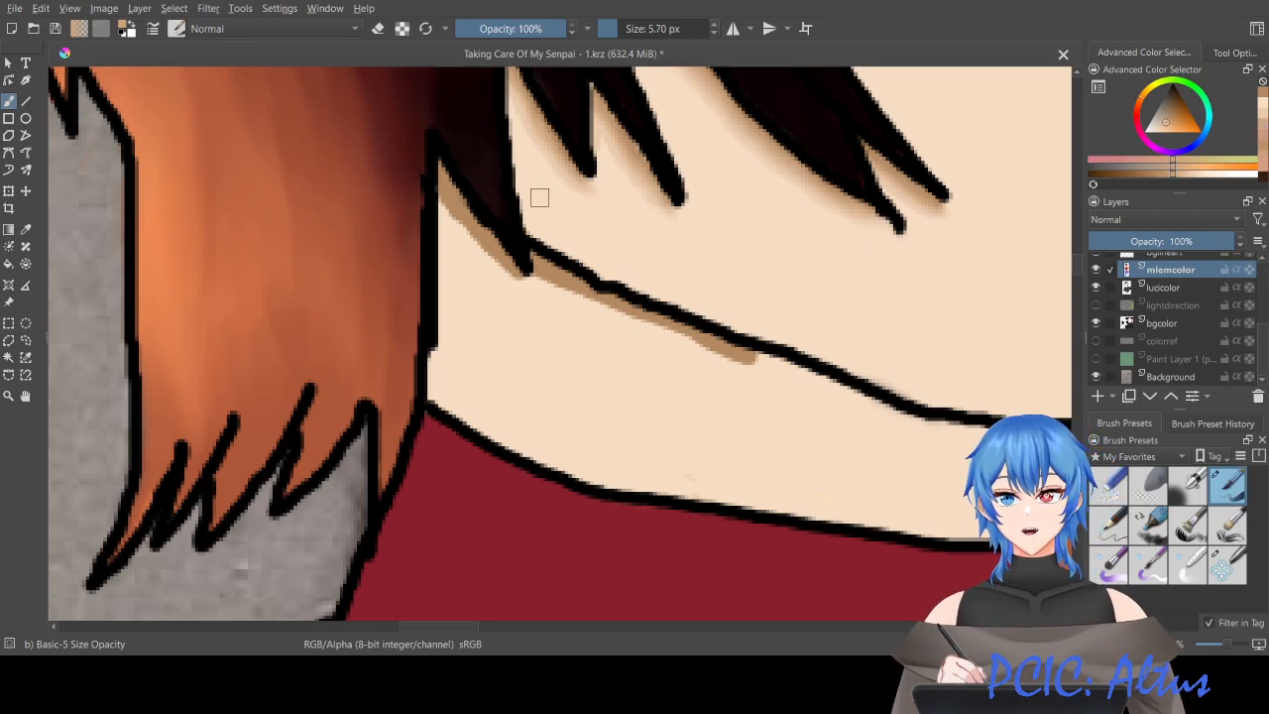
pyautogui.moveTo(433, 198)
pyautogui.mouseDown()
pyautogui.moveTo(495, 272)
pyautogui.moveTo(560, 293)
pyautogui.moveTo(563, 308)
pyautogui.moveTo(538, 270)
pyautogui.moveTo(531, 278)
pyautogui.moveTo(565, 295)
pyautogui.mouseUp()
pyautogui.hotkey('ctrl', 'z')
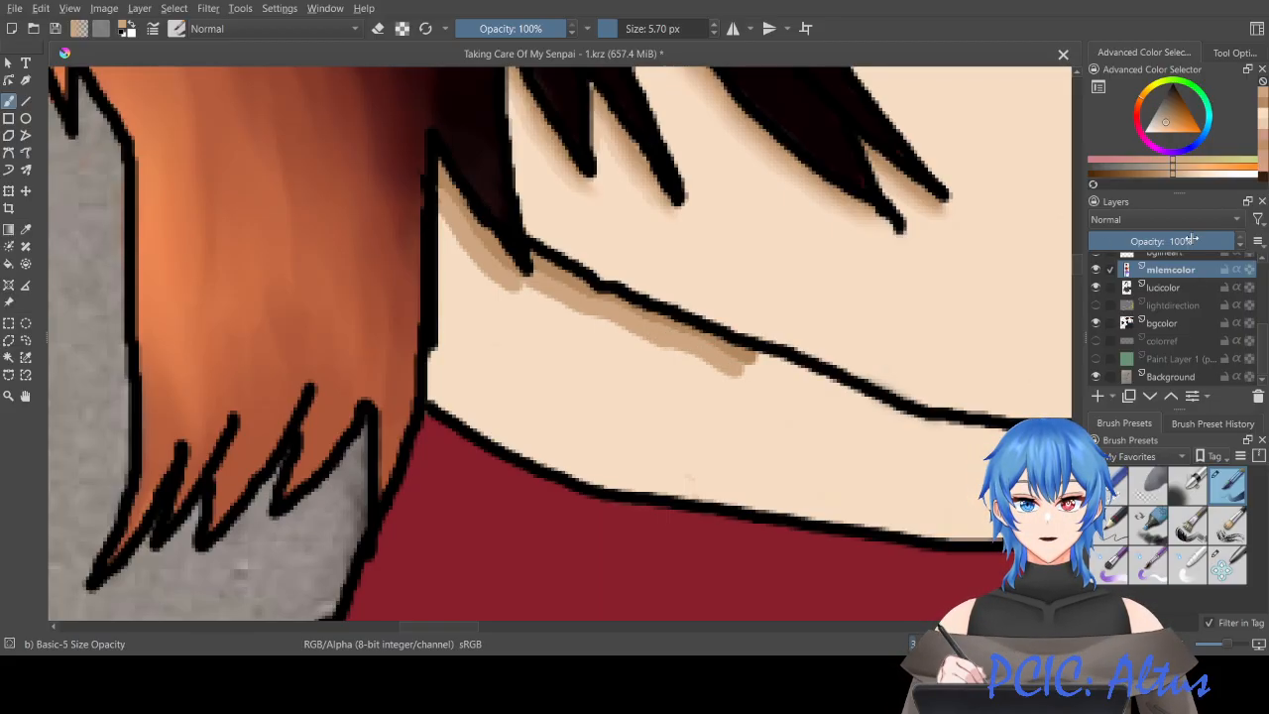
pyautogui.click(1264, 129)
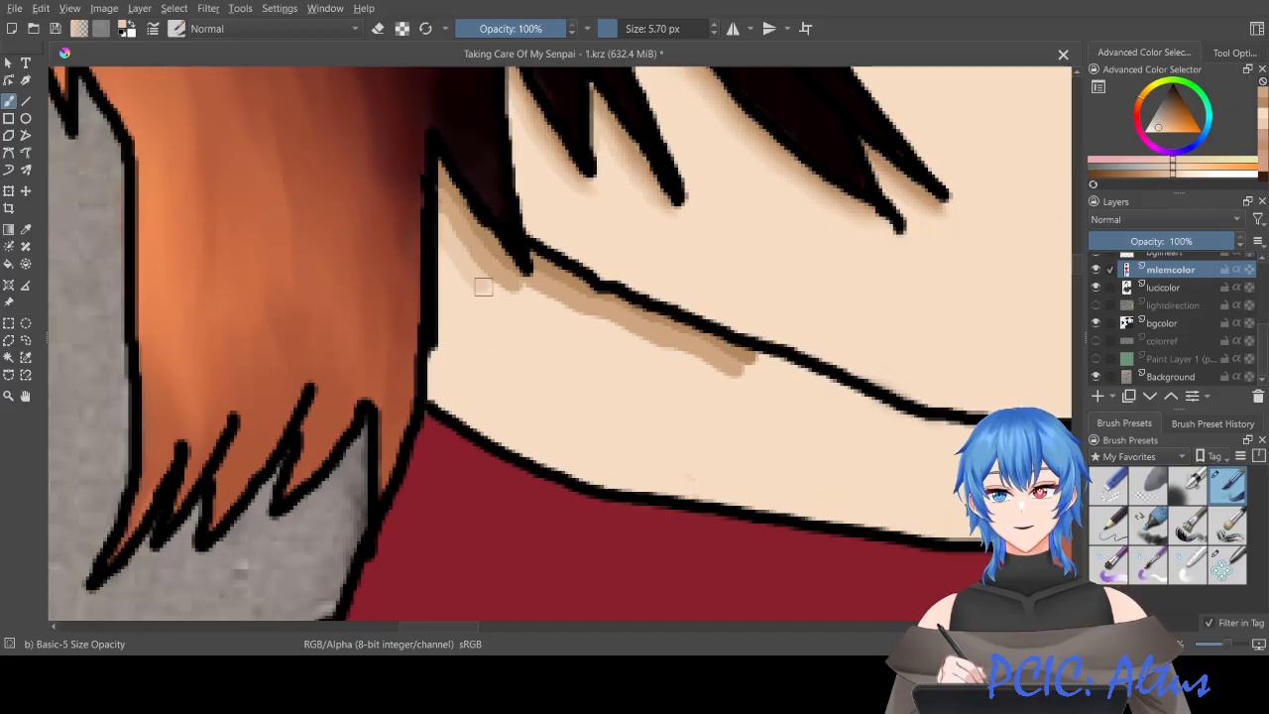
pyautogui.moveTo(524, 297); pyautogui.dragTo(594, 323)
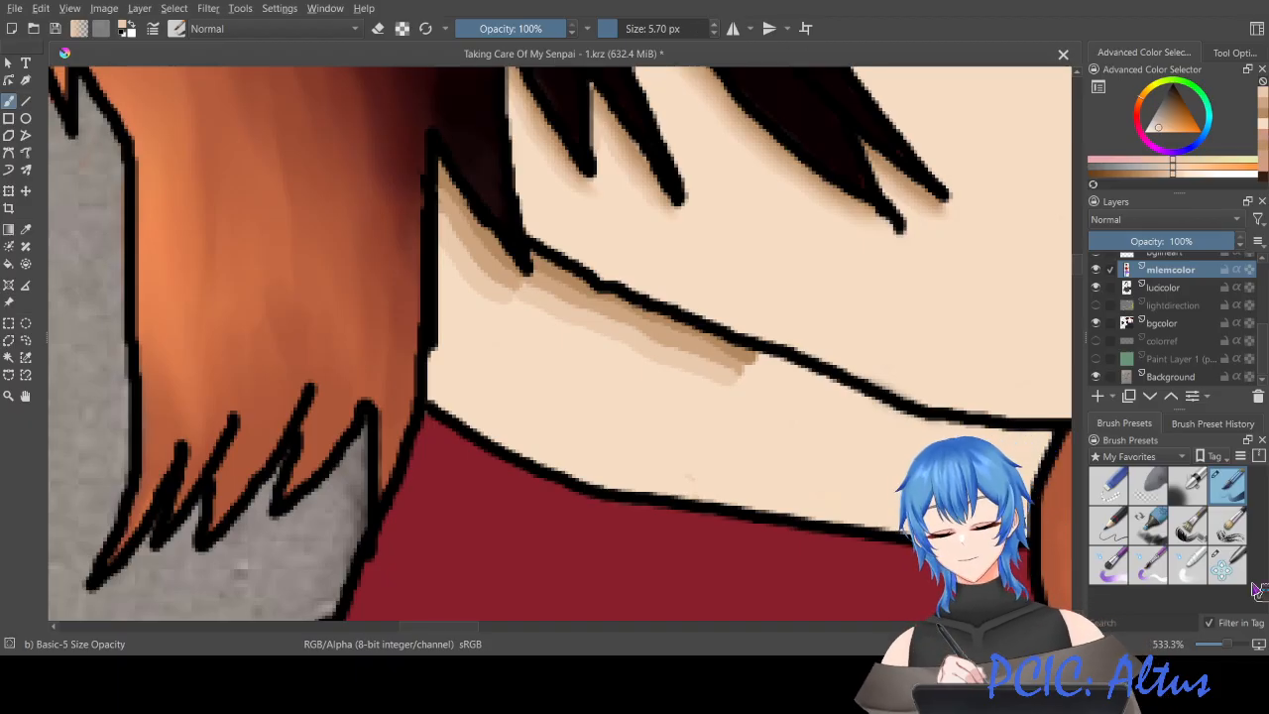
# Step: Blend the neck shadow's tan bands with the Distort Move brush at 12.52 px and 9.05 px
pyautogui.click(1222, 567)
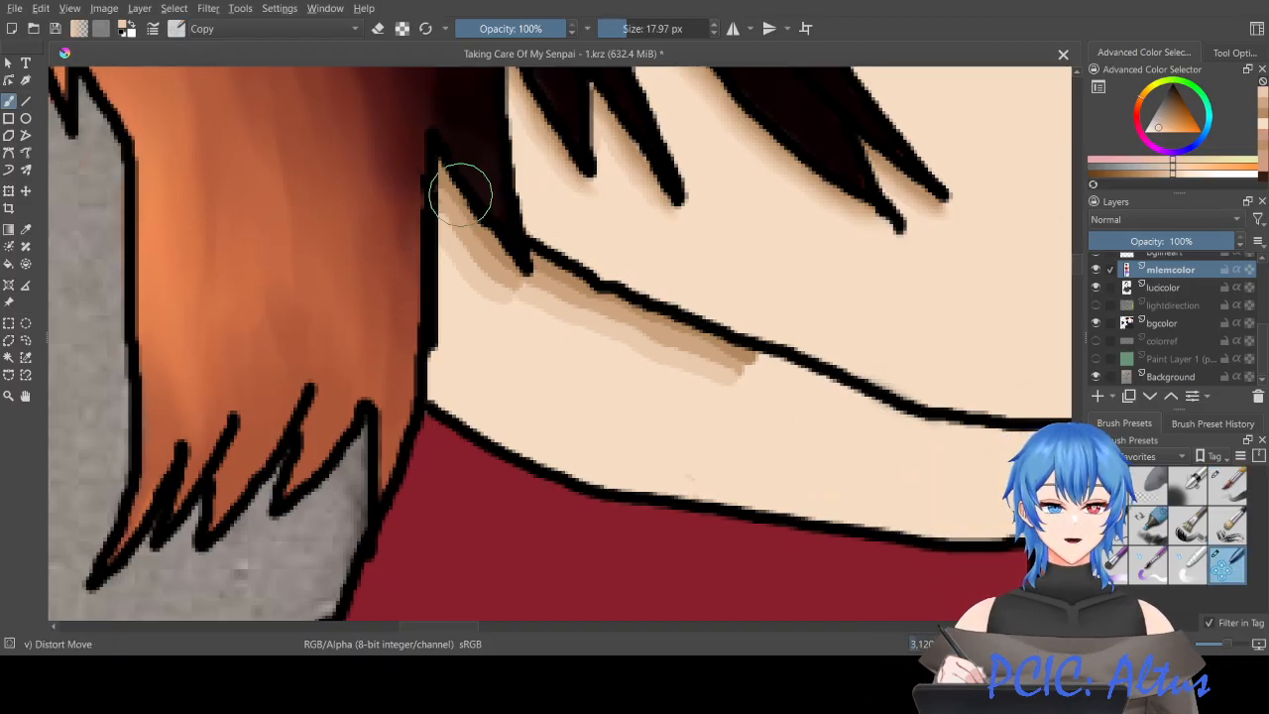
pyautogui.moveTo(626, 28); pyautogui.dragTo(625, 27)
pyautogui.moveTo(448, 175); pyautogui.dragTo(503, 281)
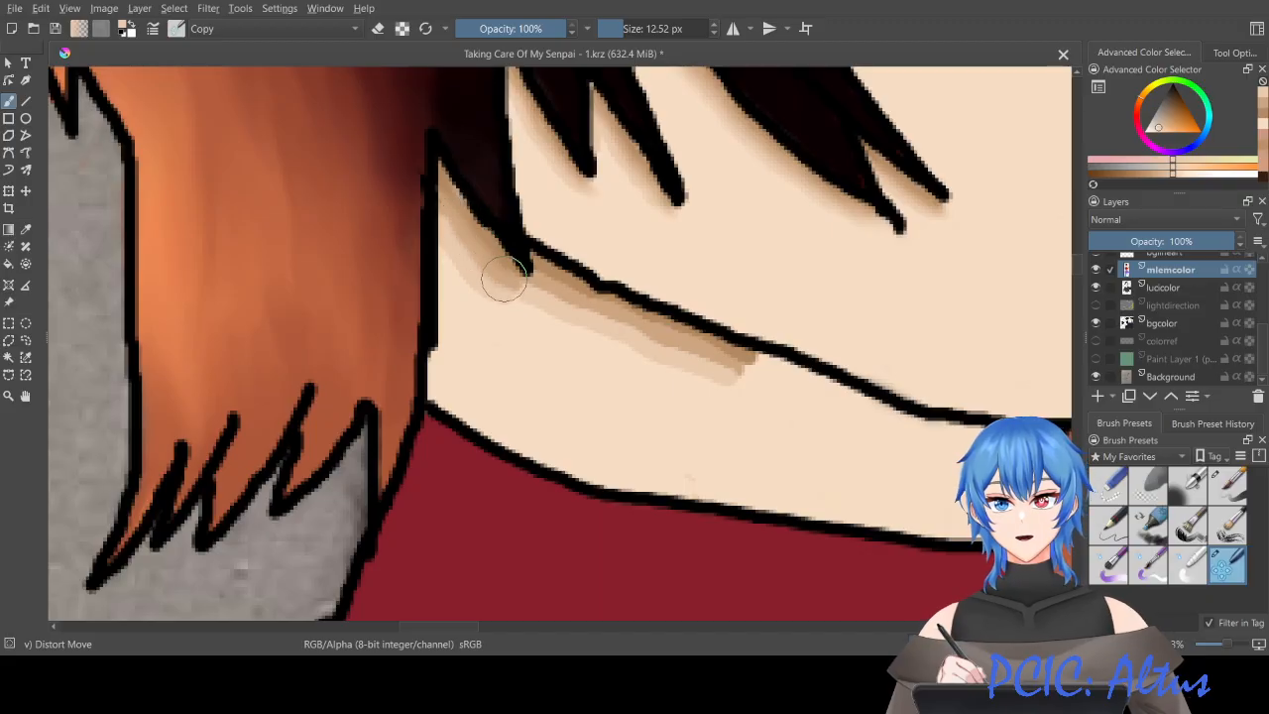
pyautogui.moveTo(623, 31); pyautogui.dragTo(619, 33)
pyautogui.moveTo(490, 234); pyautogui.dragTo(479, 223)
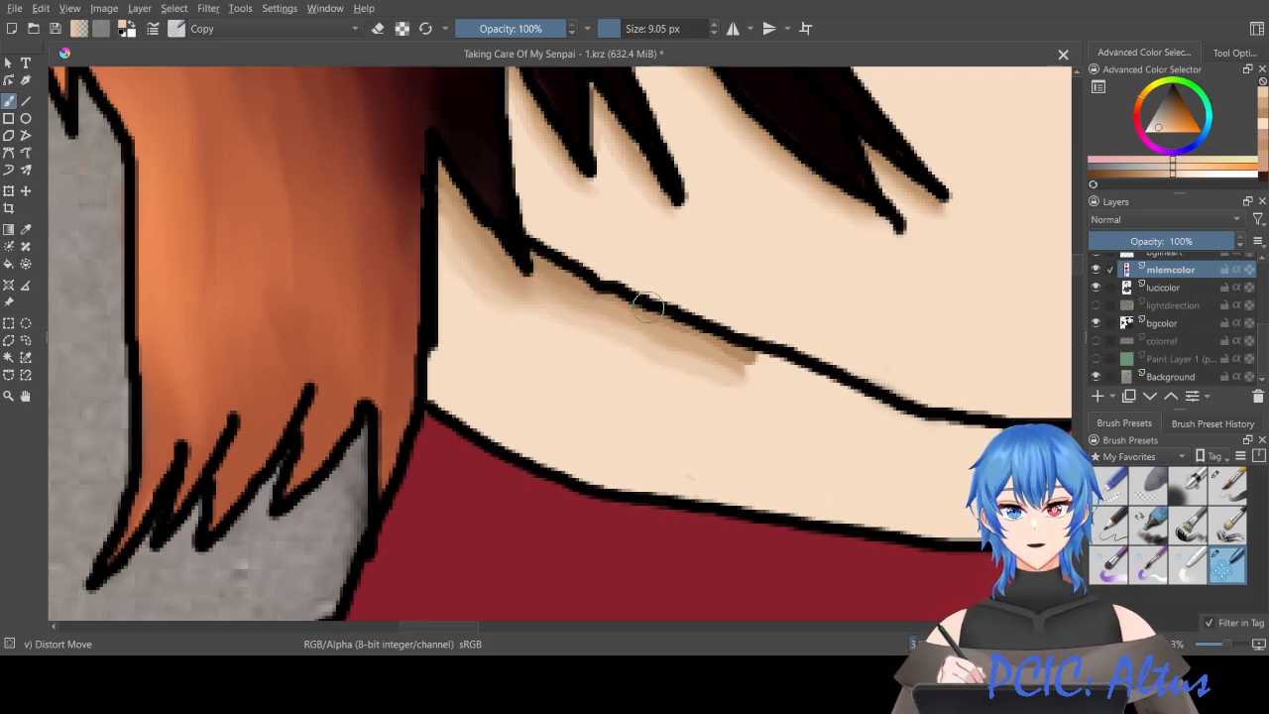
pyautogui.moveTo(697, 337); pyautogui.dragTo(839, 414)
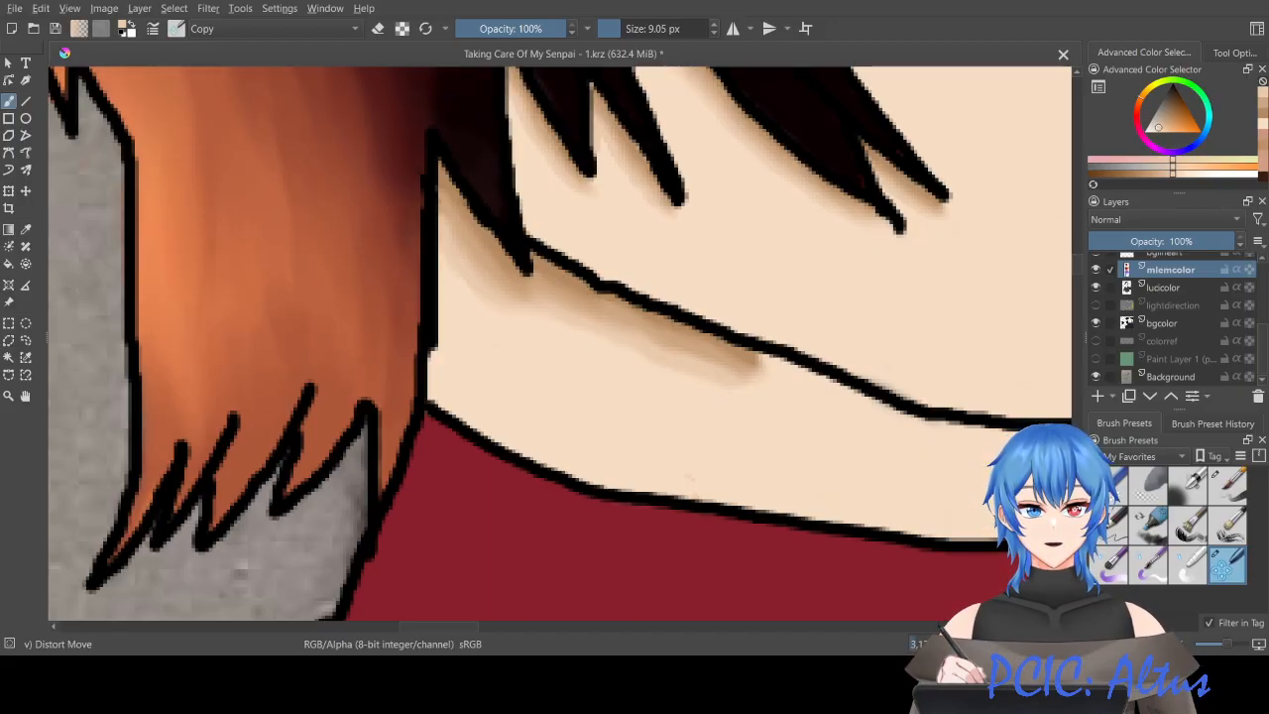
# Step: With Distort Move at 15.63 px, smooth the shadow along the jawline and pull it downward near the hair-side neck edge
pyautogui.moveTo(615, 28); pyautogui.dragTo(646, 28)
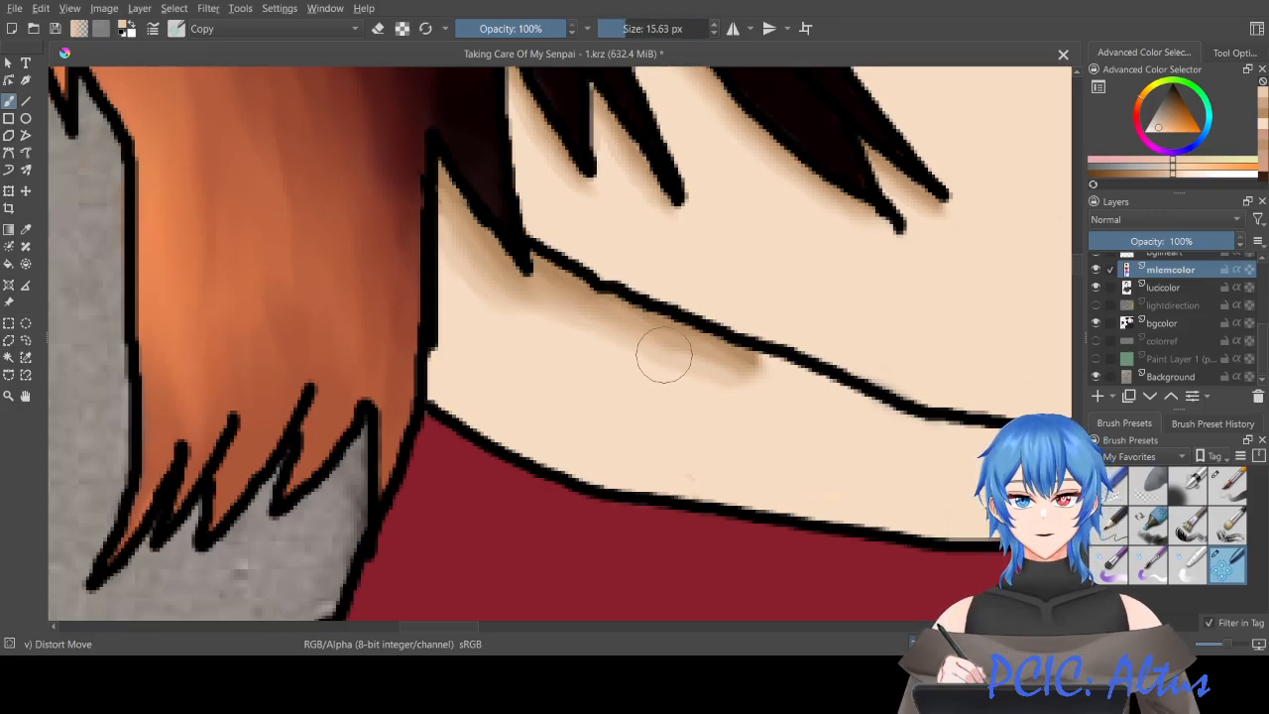
pyautogui.moveTo(683, 350)
pyautogui.mouseDown()
pyautogui.moveTo(796, 417)
pyautogui.moveTo(806, 420)
pyautogui.moveTo(747, 376)
pyautogui.moveTo(862, 419)
pyautogui.moveTo(747, 371)
pyautogui.moveTo(836, 390)
pyautogui.moveTo(758, 366)
pyautogui.moveTo(814, 363)
pyautogui.mouseUp()
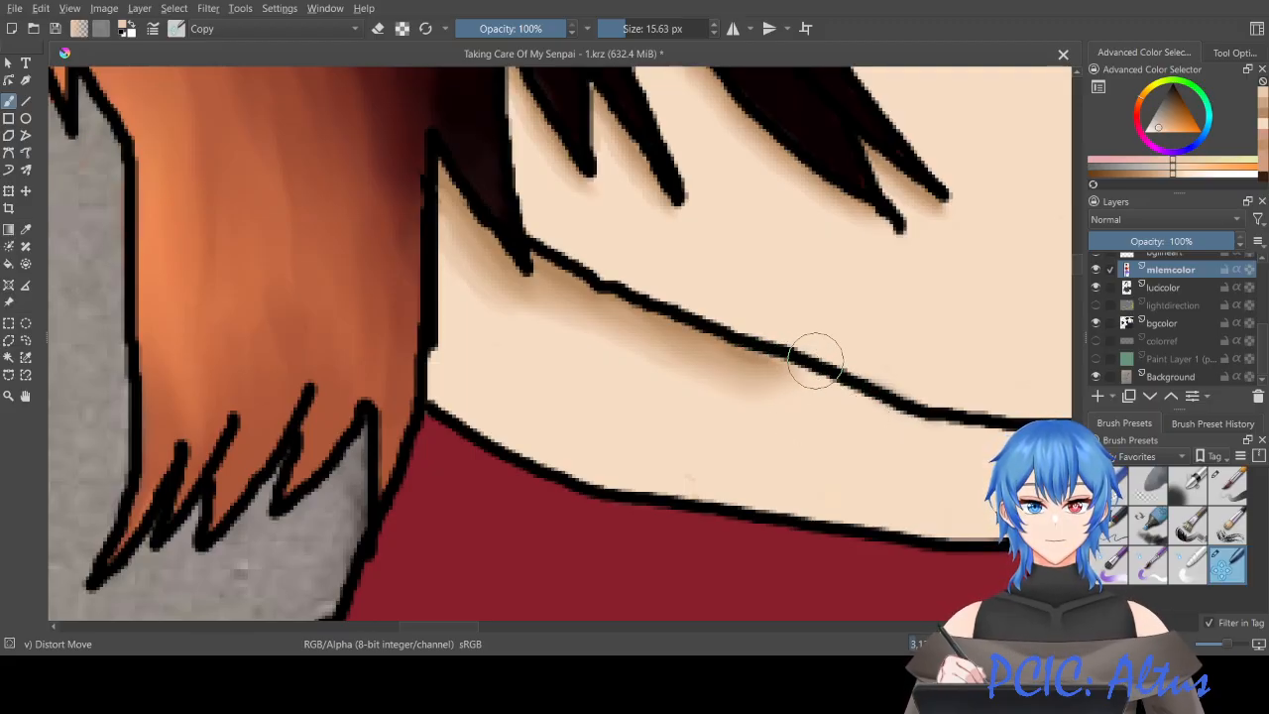
pyautogui.scroll(-2, 705, 421)
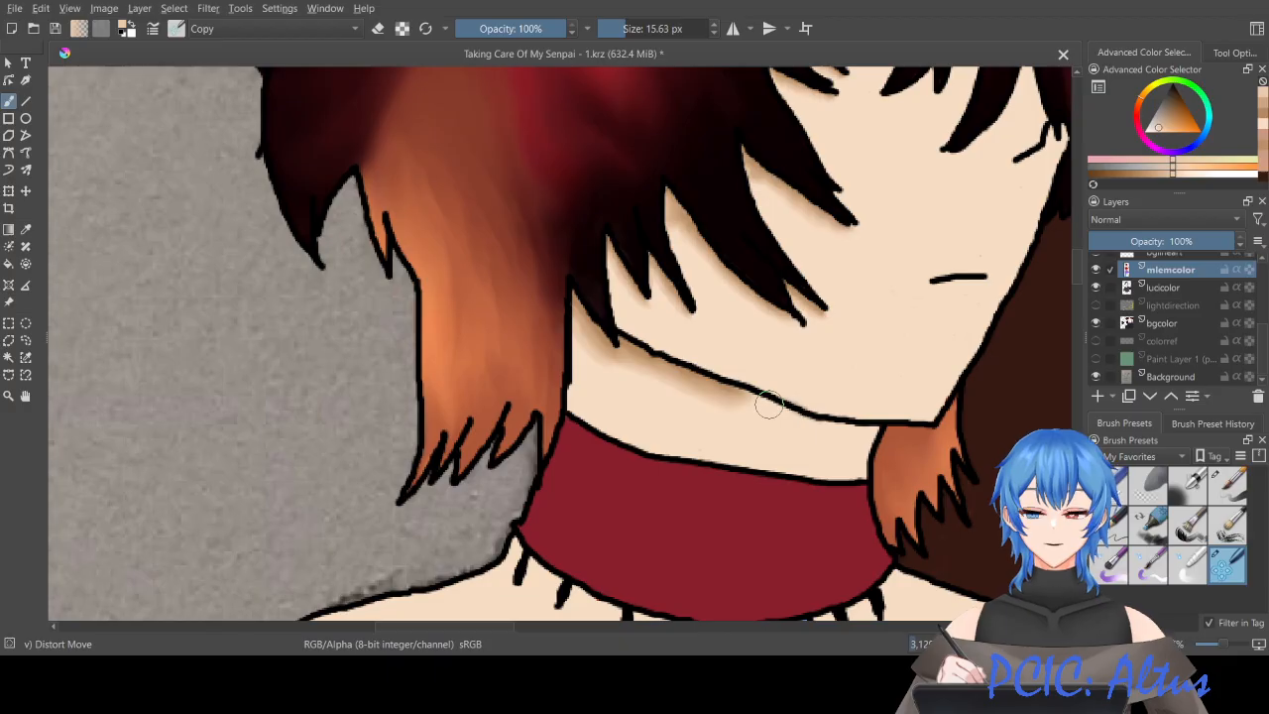
pyautogui.scroll(3, 588, 350)
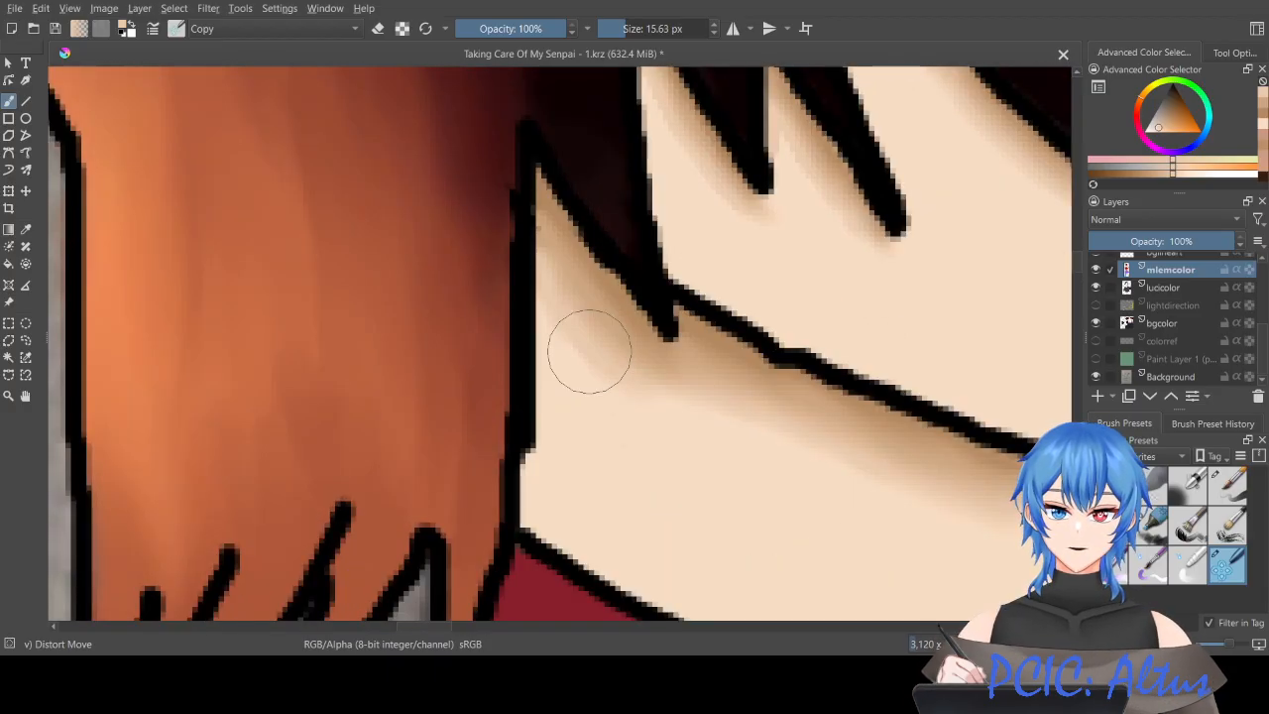
pyautogui.moveTo(557, 265); pyautogui.dragTo(566, 429)
pyautogui.moveTo(594, 275); pyautogui.dragTo(591, 389)
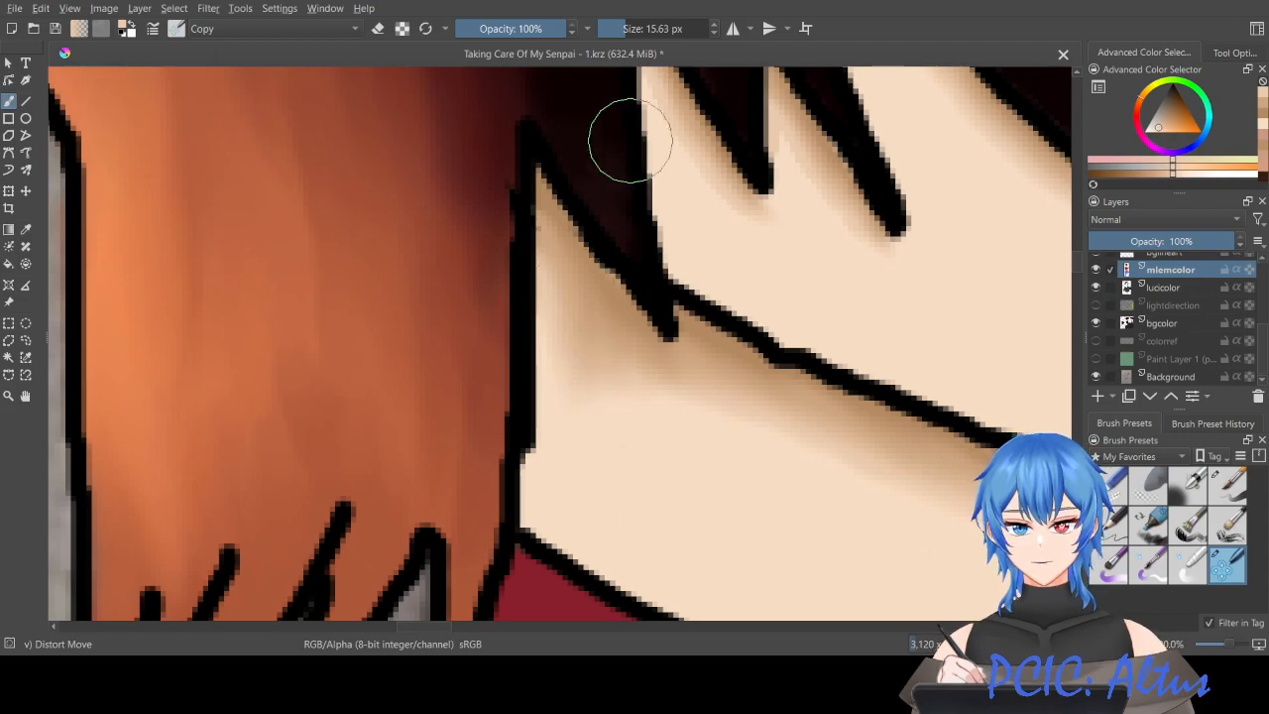
# Step: Set Distort Move to 8.30 px, then paint a tan band with Basic-5 Size Opacity at 5.70 px along the neck's hair-side edge
pyautogui.moveTo(631, 29); pyautogui.dragTo(610, 28)
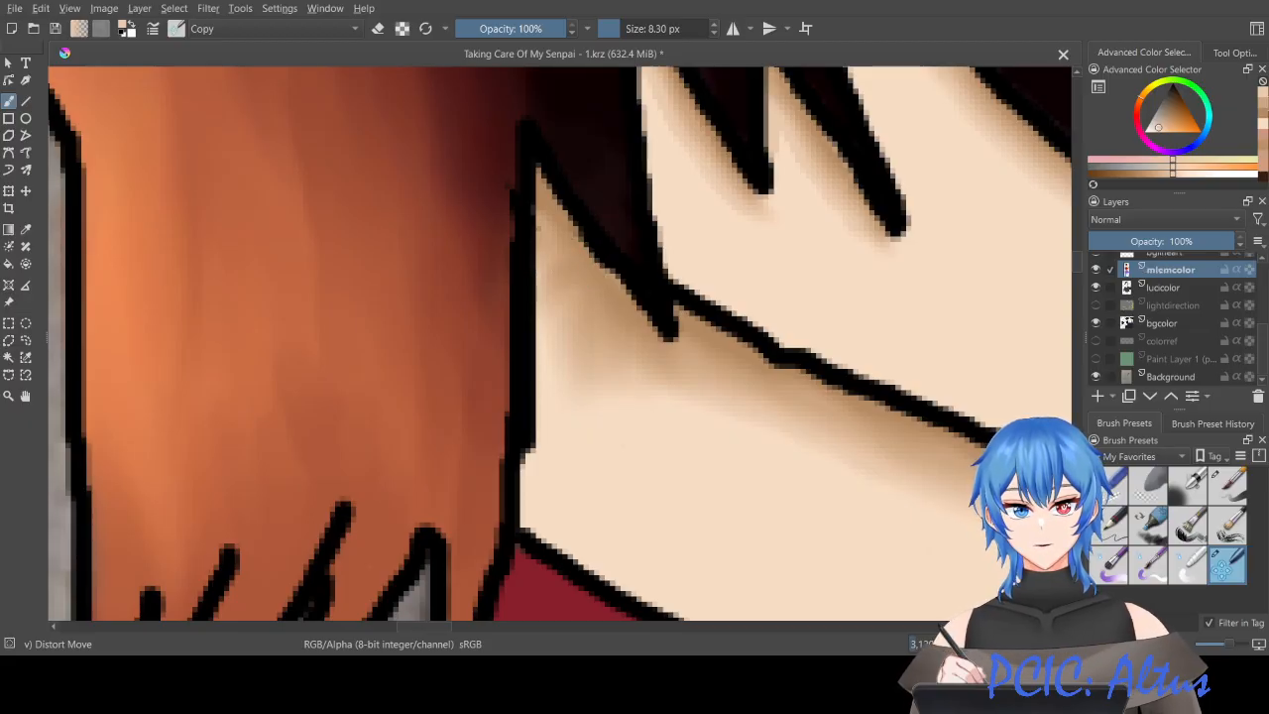
pyautogui.click(1263, 114)
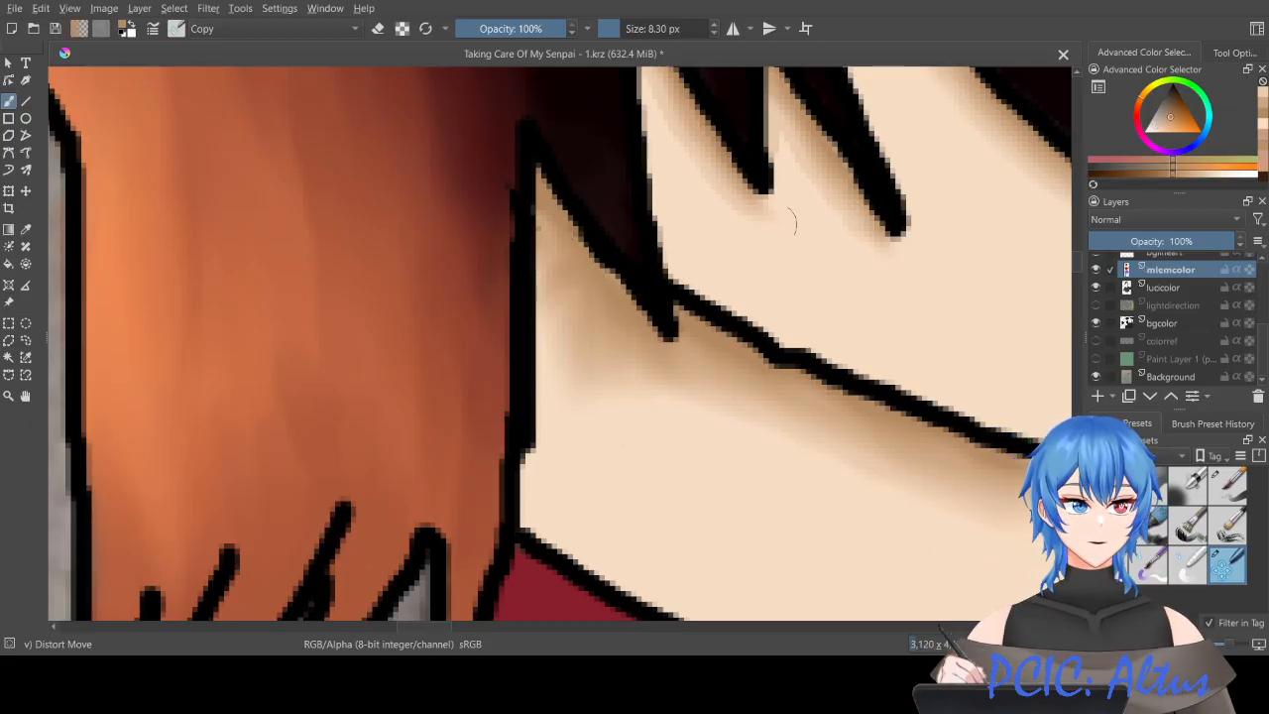
pyautogui.click(1226, 492)
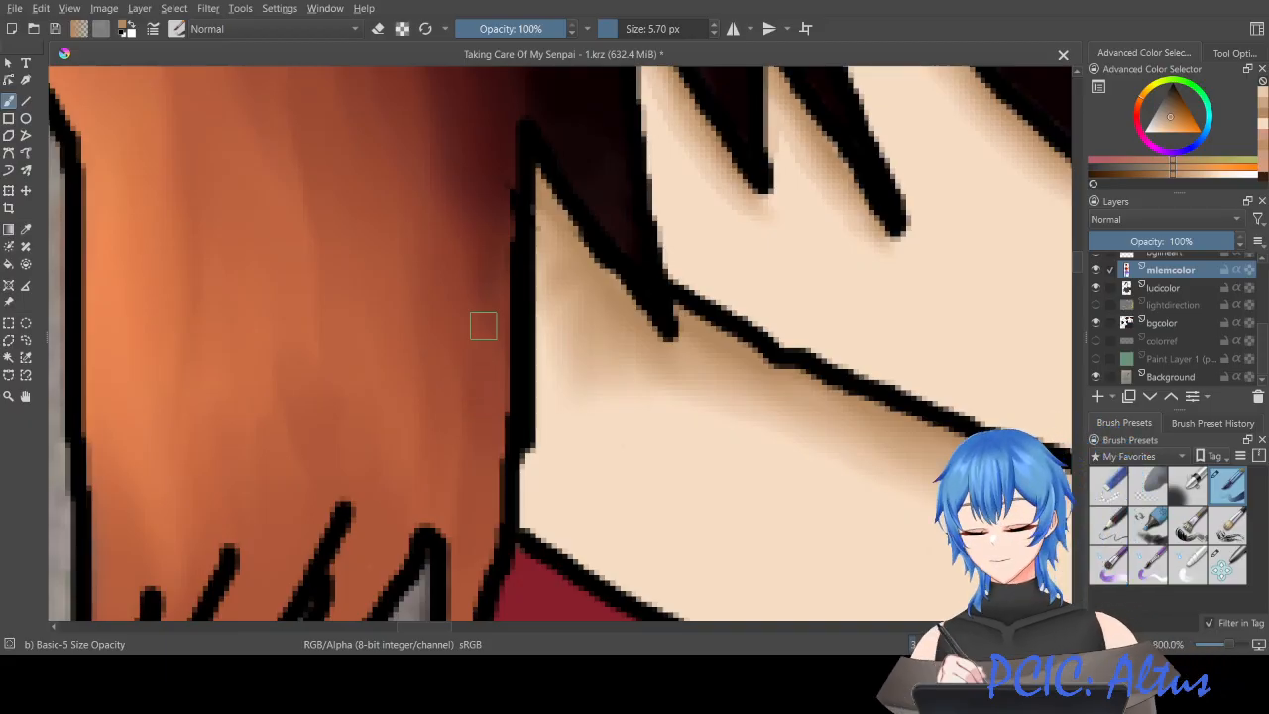
pyautogui.moveTo(546, 229)
pyautogui.mouseDown()
pyautogui.moveTo(547, 415)
pyautogui.moveTo(526, 520)
pyautogui.mouseUp()
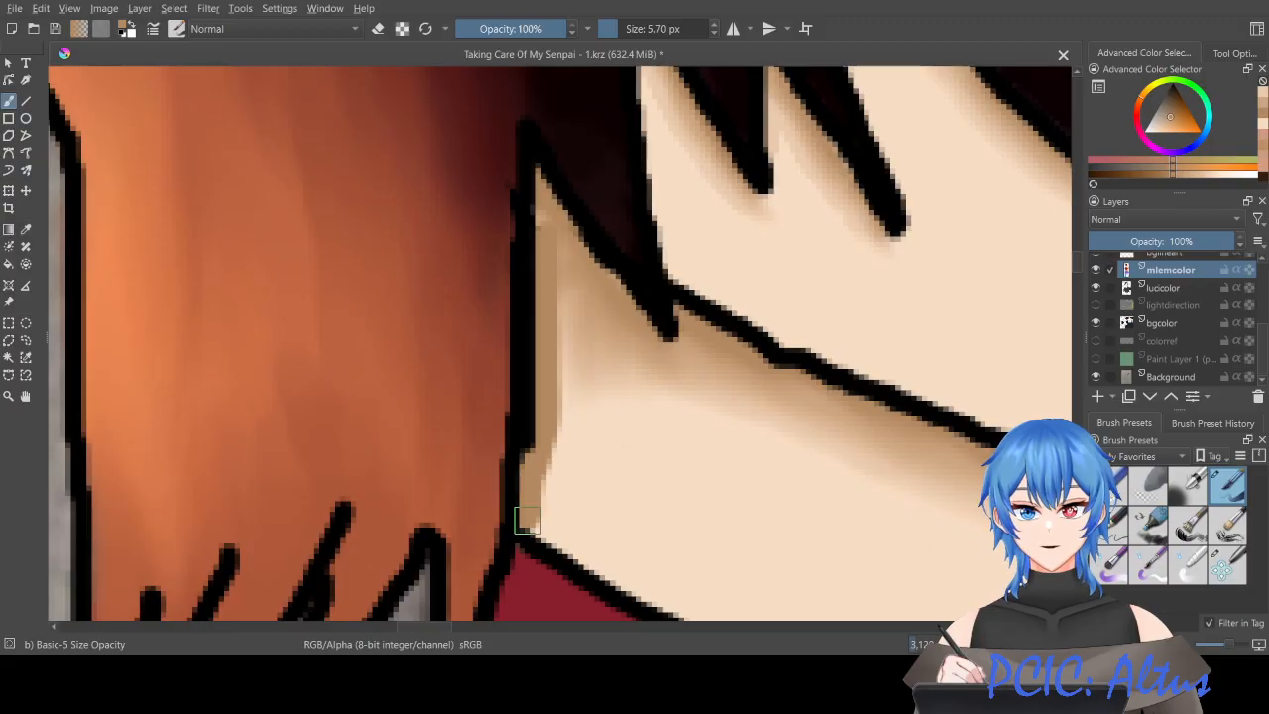
# Step: Paint two progressively lighter tan bands beside the dark one, down the neck's hair-side edge to the collar
pyautogui.click(1264, 109)
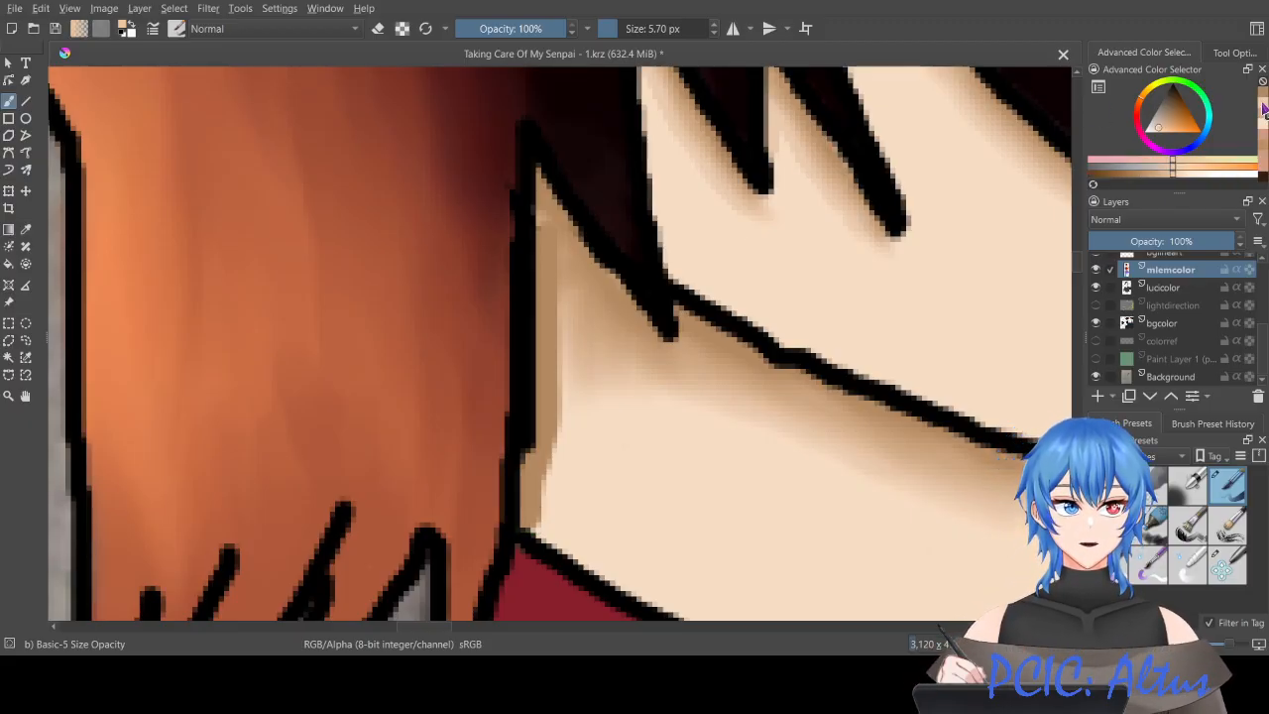
pyautogui.click(1265, 117)
pyautogui.moveTo(560, 253); pyautogui.dragTo(566, 376)
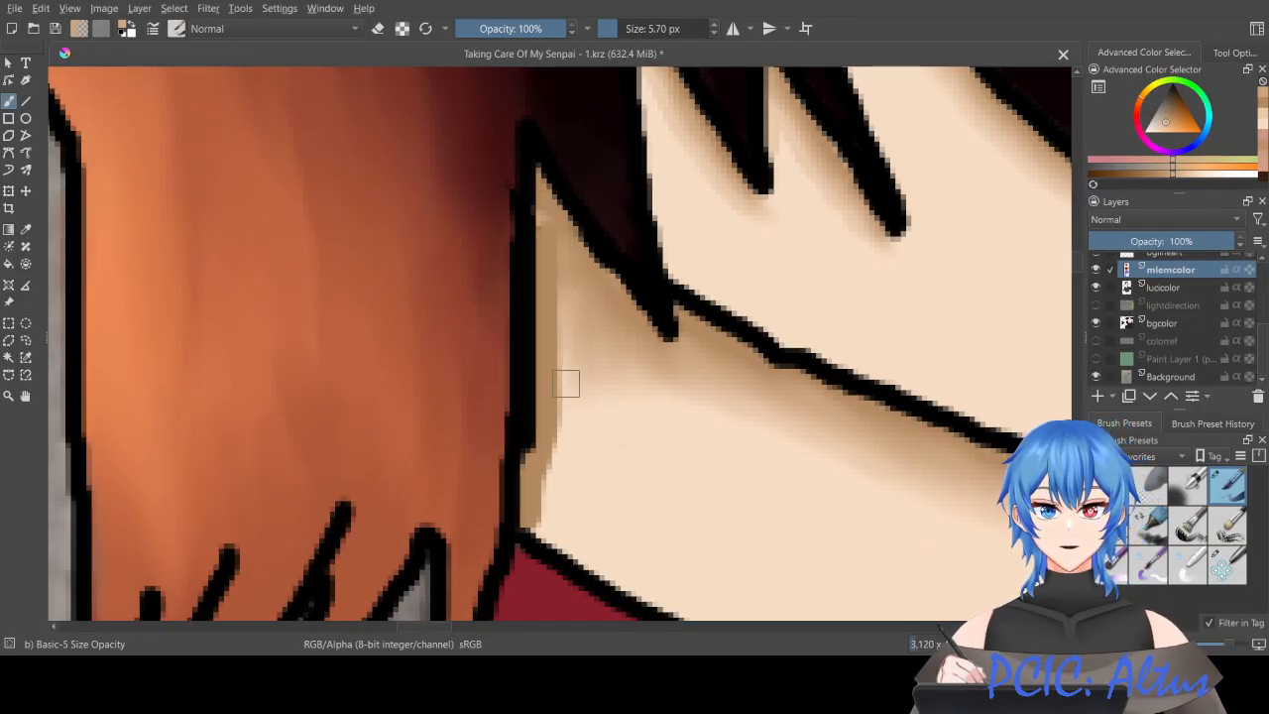
pyautogui.moveTo(566, 268)
pyautogui.mouseDown()
pyautogui.moveTo(558, 457)
pyautogui.moveTo(531, 545)
pyautogui.mouseUp()
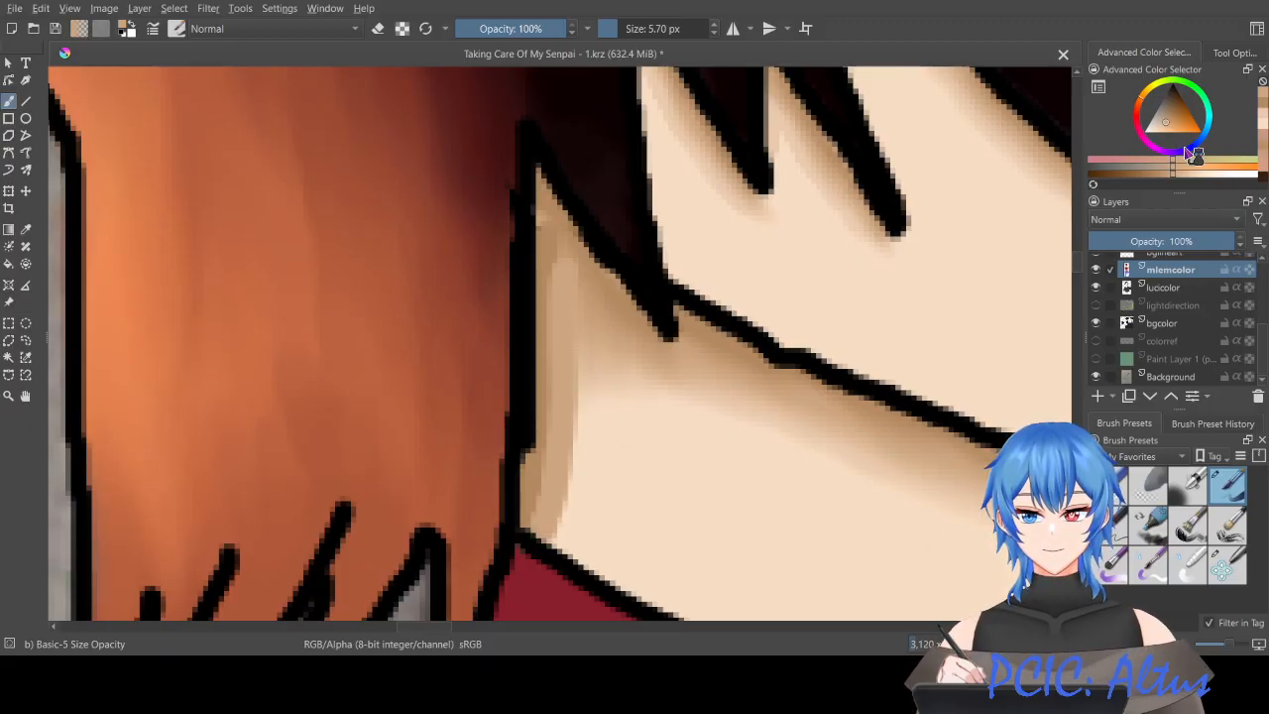
pyautogui.click(1265, 117)
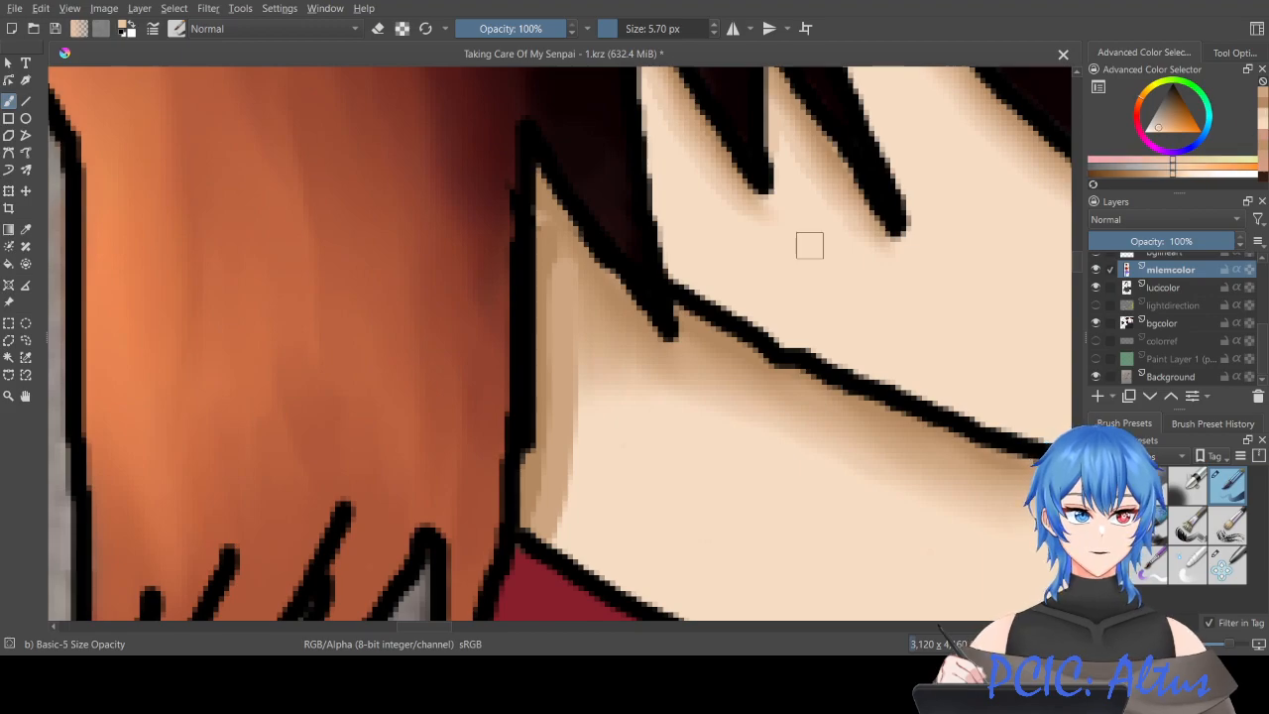
pyautogui.moveTo(587, 355); pyautogui.dragTo(566, 529)
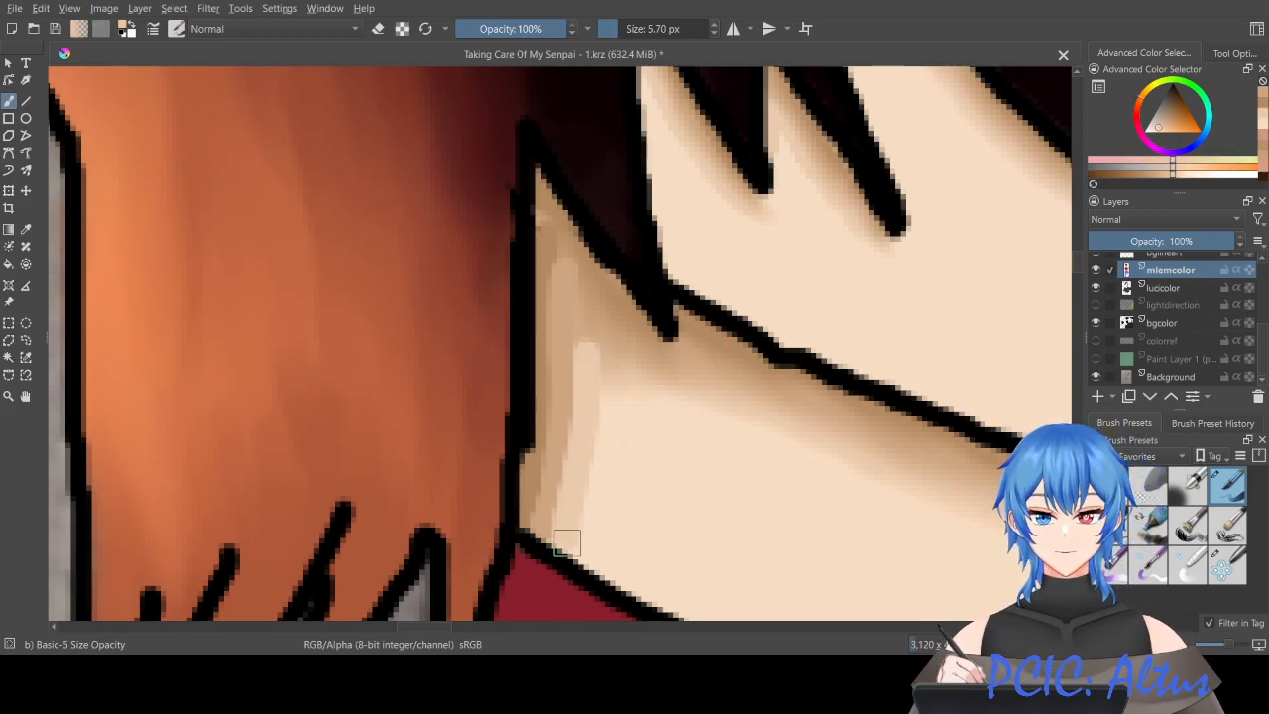
# Step: Blend the tan bands along the neck's hair-side edge into the skin with Distort Move at 8.30 px
pyautogui.click(1223, 565)
pyautogui.moveTo(542, 207); pyautogui.dragTo(555, 280)
pyautogui.moveTo(582, 361); pyautogui.dragTo(596, 391)
pyautogui.moveTo(546, 210)
pyautogui.mouseDown()
pyautogui.moveTo(541, 244)
pyautogui.moveTo(587, 354)
pyautogui.moveTo(583, 404)
pyautogui.mouseUp()
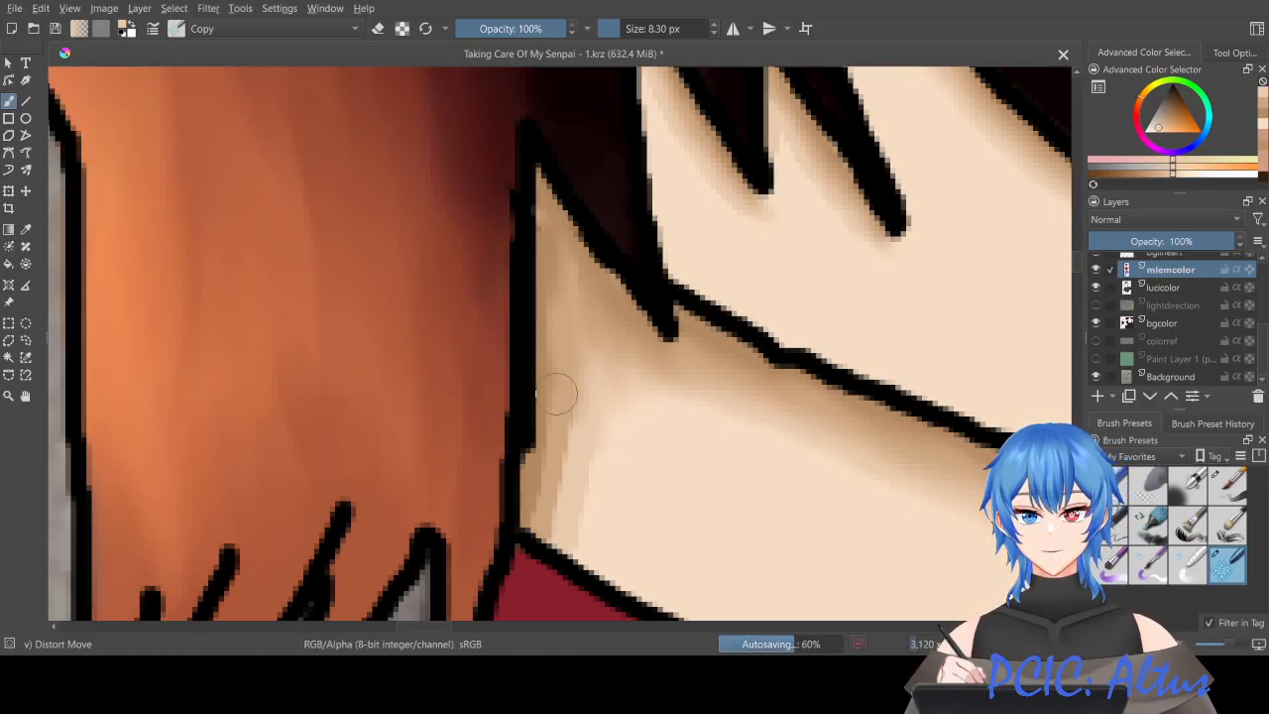
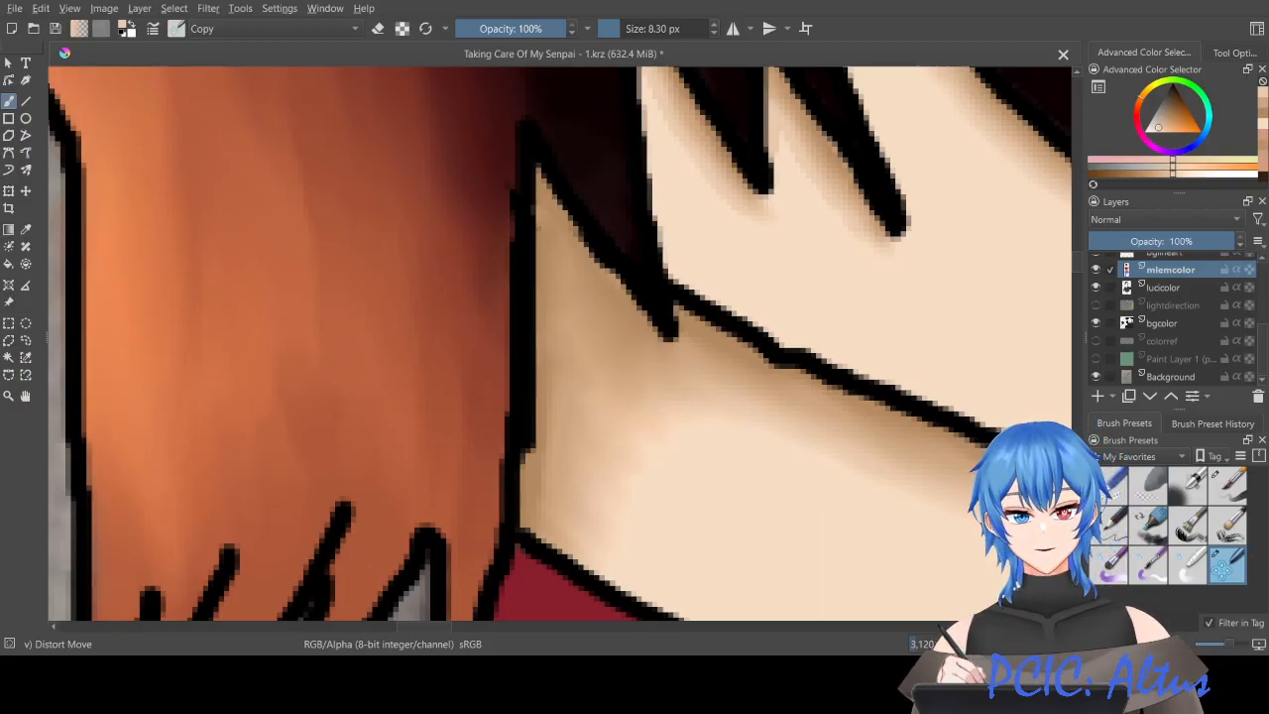
pyautogui.scroll(-3, 914, 488)
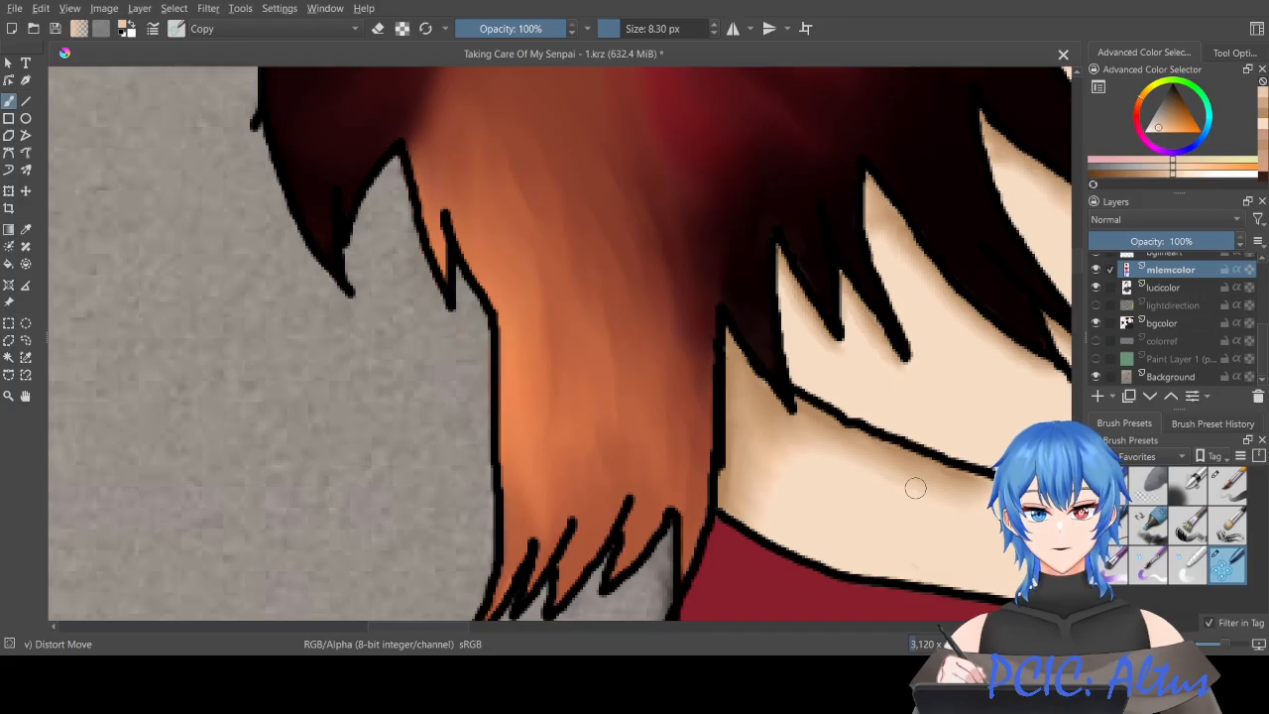
pyautogui.scroll(-2, 914, 488)
pyautogui.scroll(4, 915, 487)
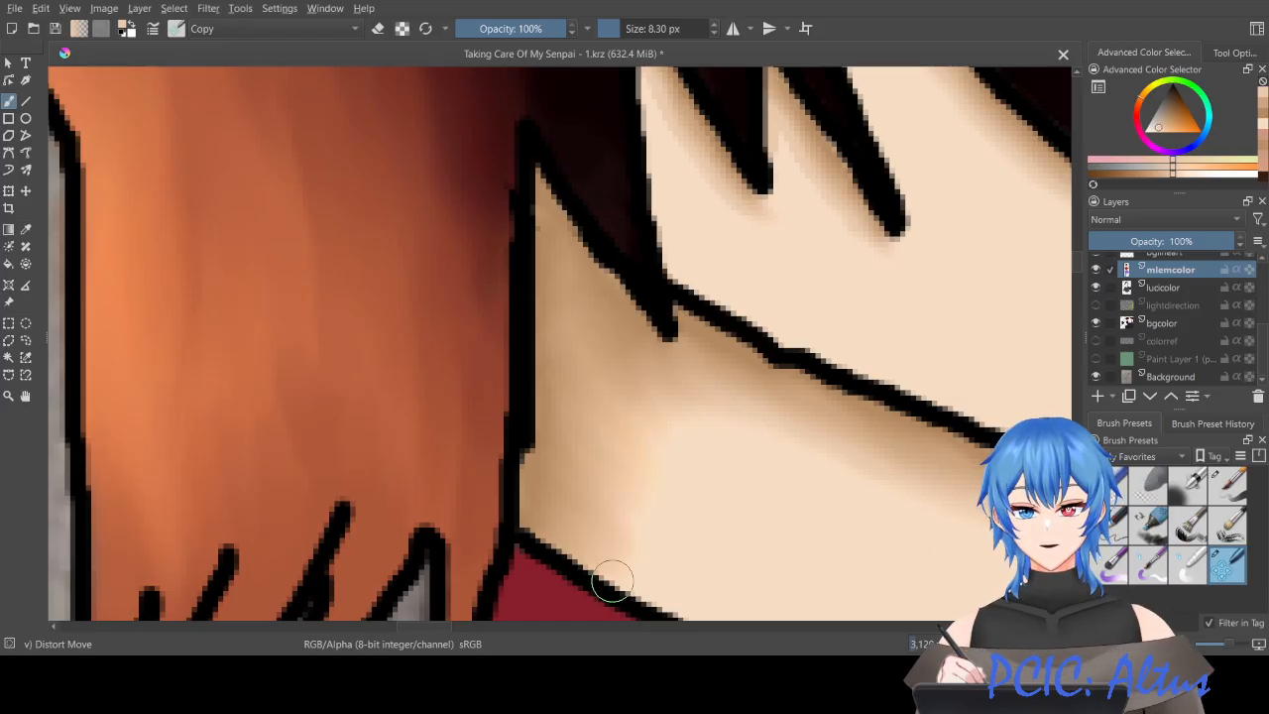
pyautogui.scroll(-3, 691, 535)
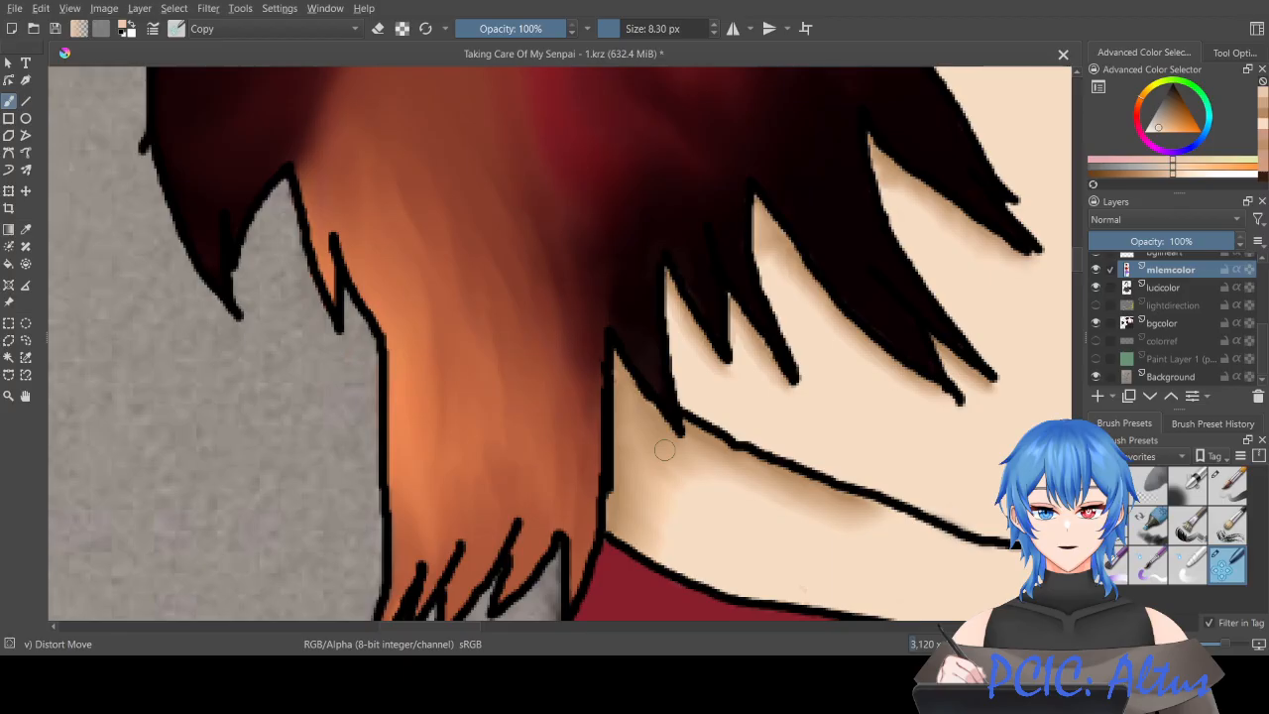
pyautogui.scroll(-3, 664, 451)
pyautogui.scroll(4, 665, 452)
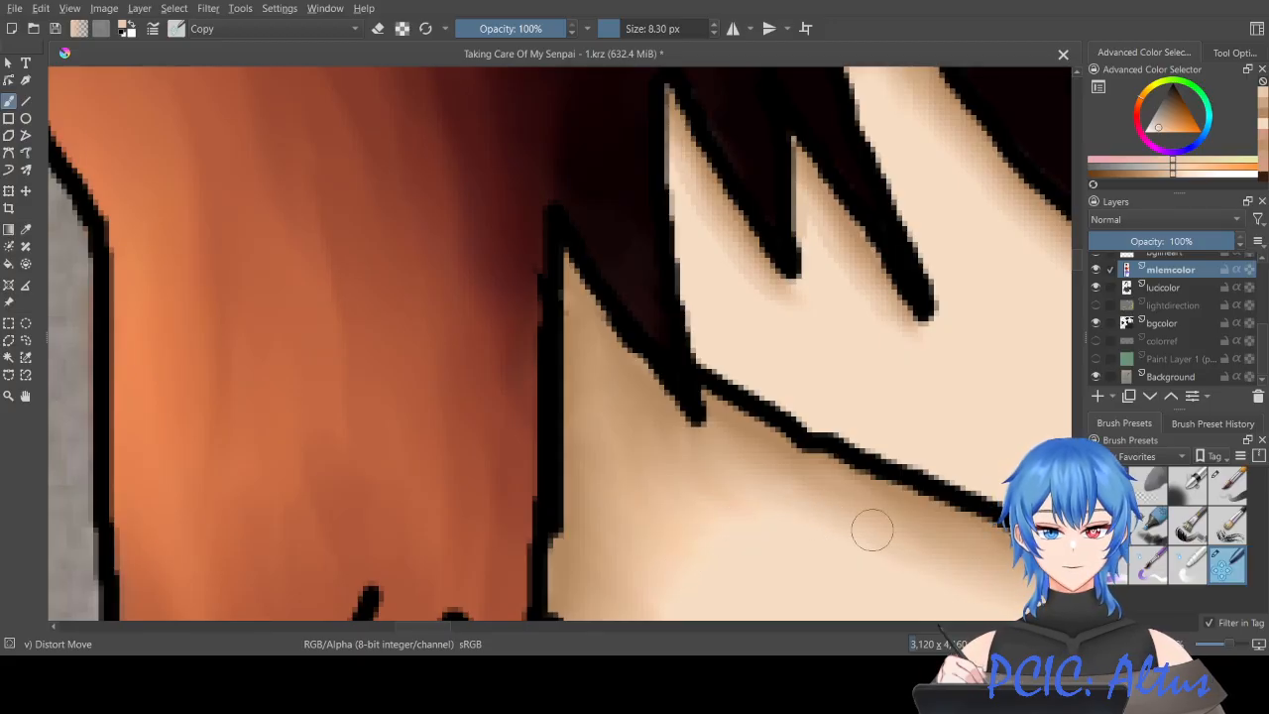
pyautogui.scroll(-3, 895, 540)
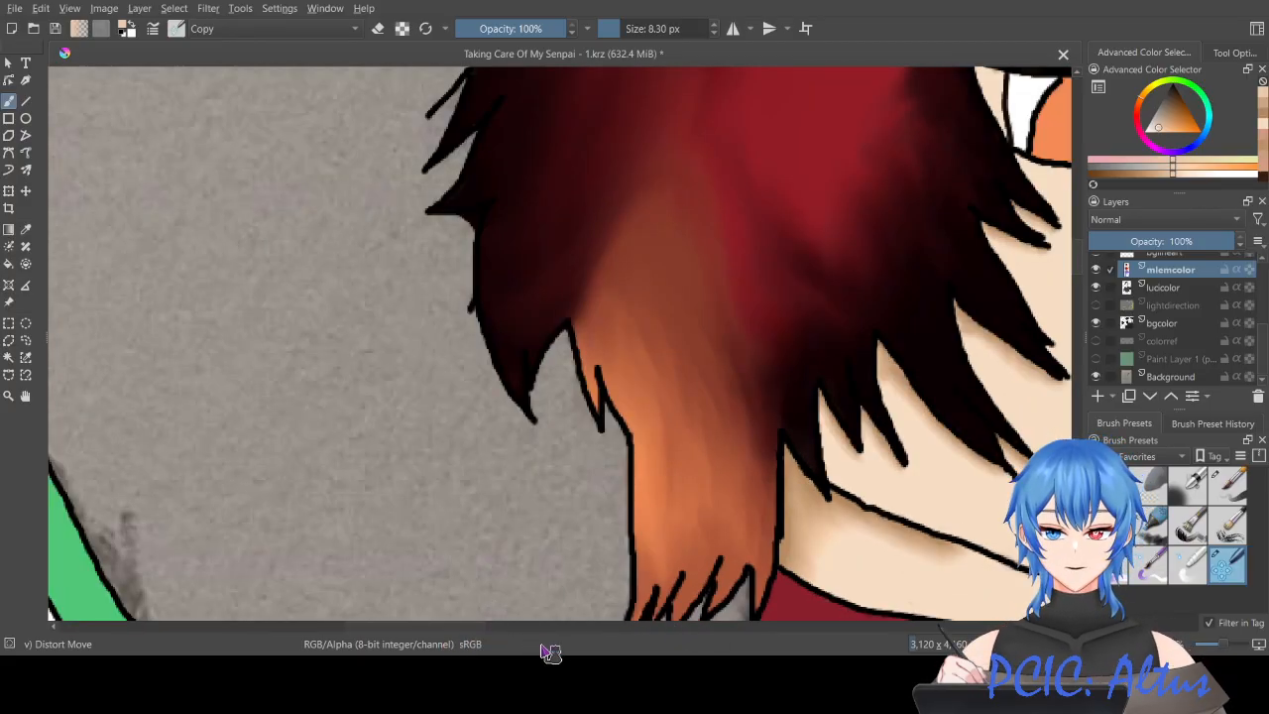
# Step: Extend the neck shadow with a tan Basic-5 Size Opacity band at 5.70 px, following the jawline to the orange hair below the chin
pyautogui.moveTo(484, 629); pyautogui.dragTo(546, 638)
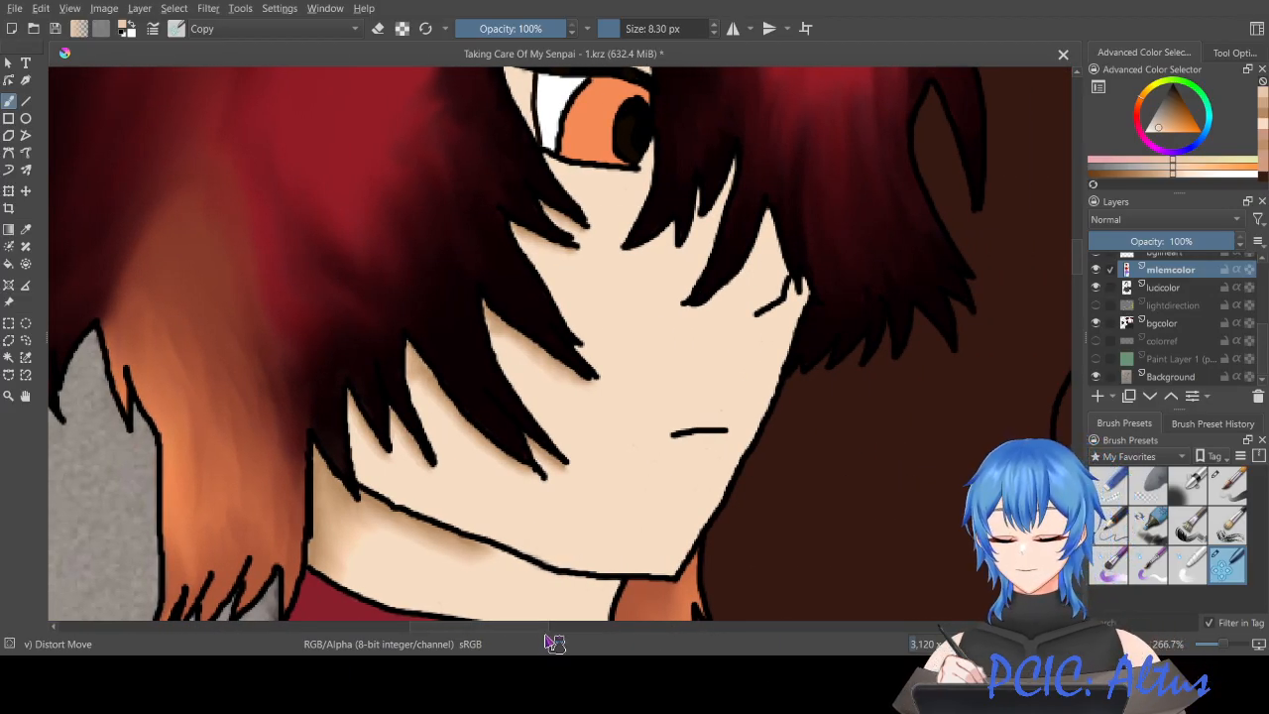
pyautogui.scroll(3, 347, 550)
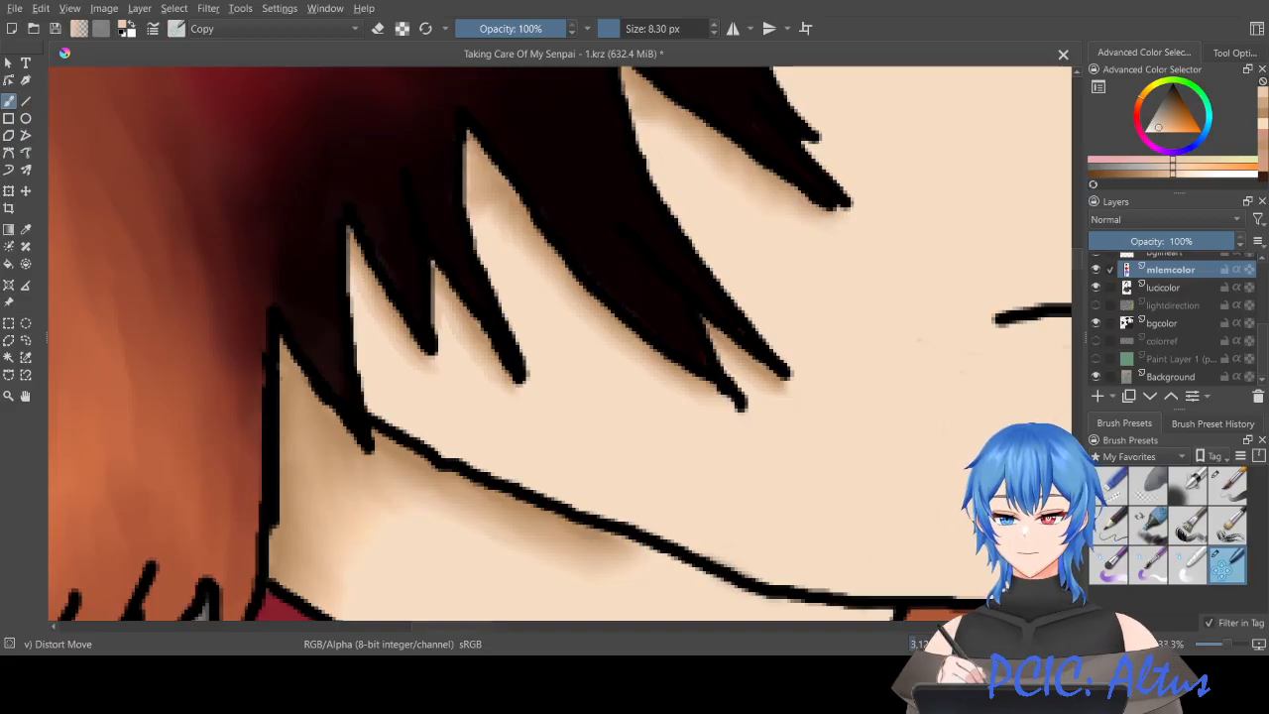
pyautogui.click(1262, 107)
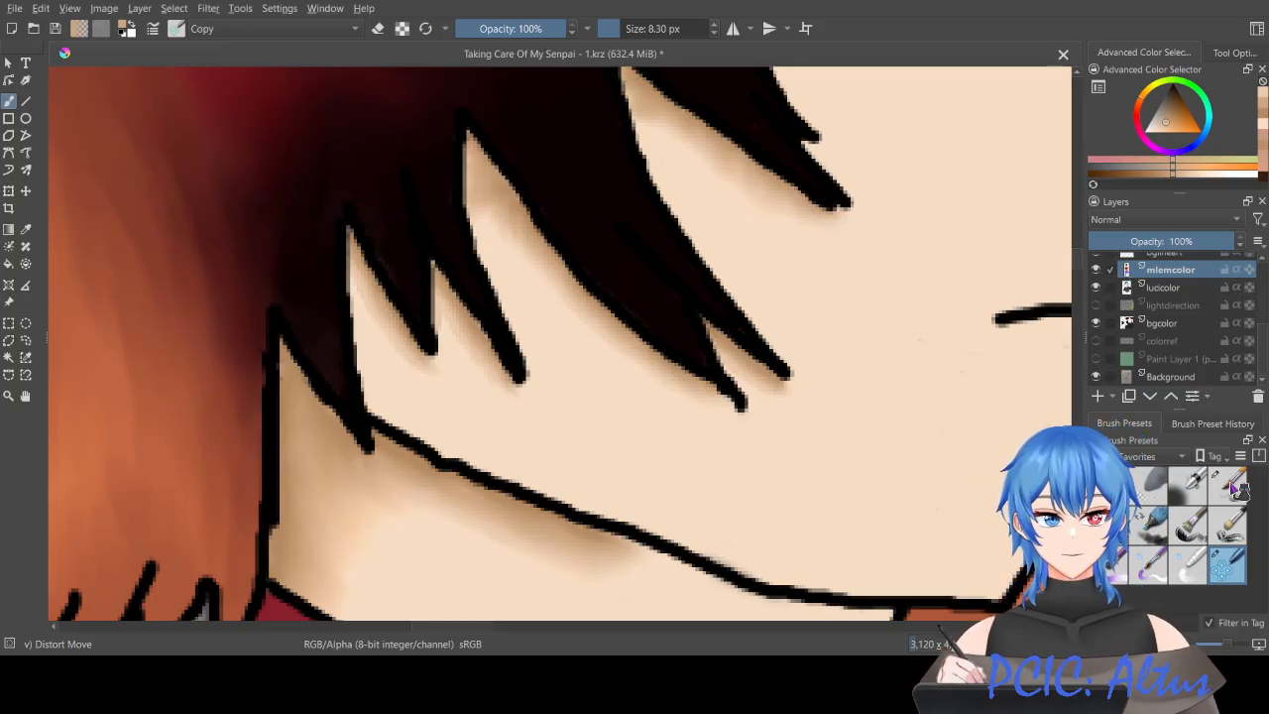
pyautogui.click(1263, 119)
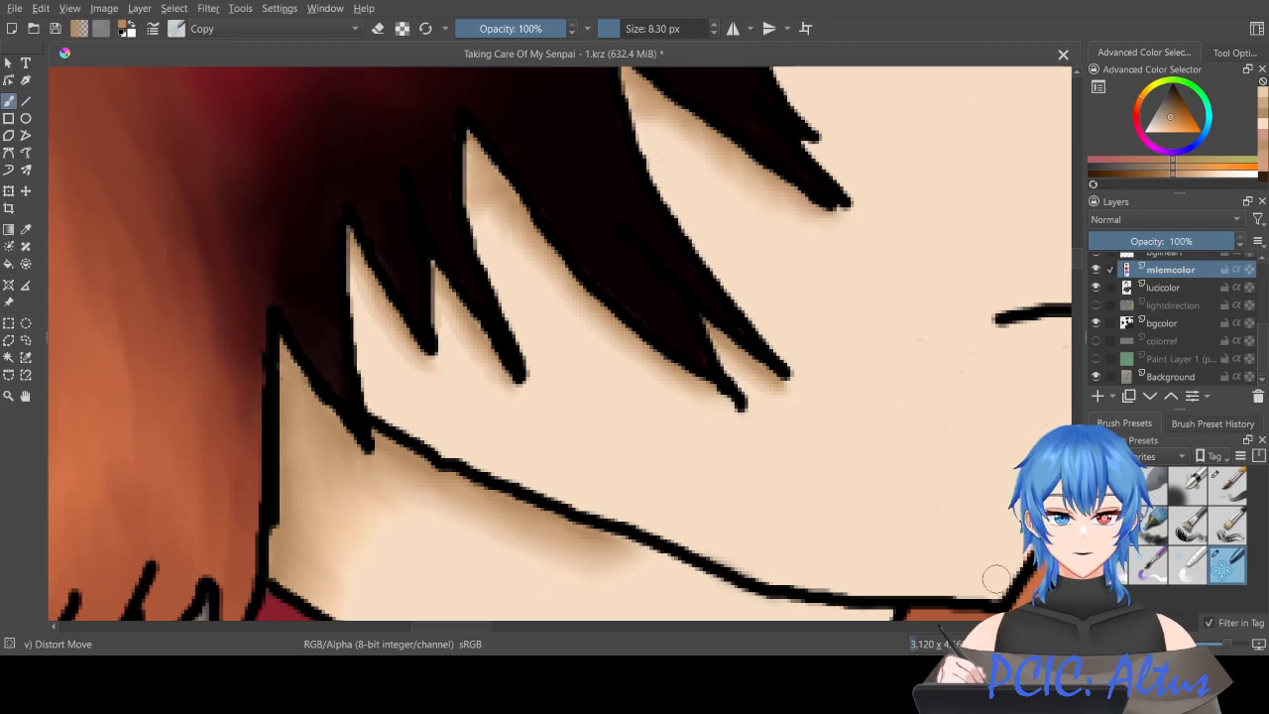
pyautogui.scroll(-1, 996, 577)
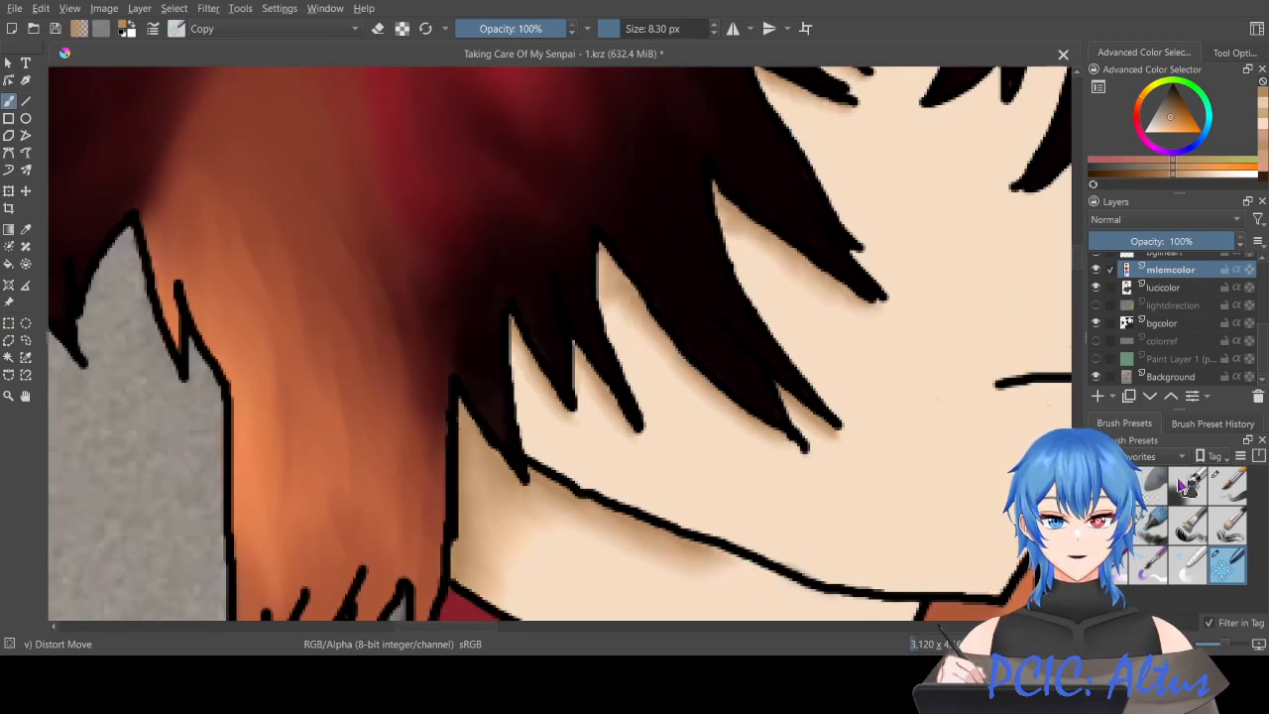
pyautogui.click(1226, 484)
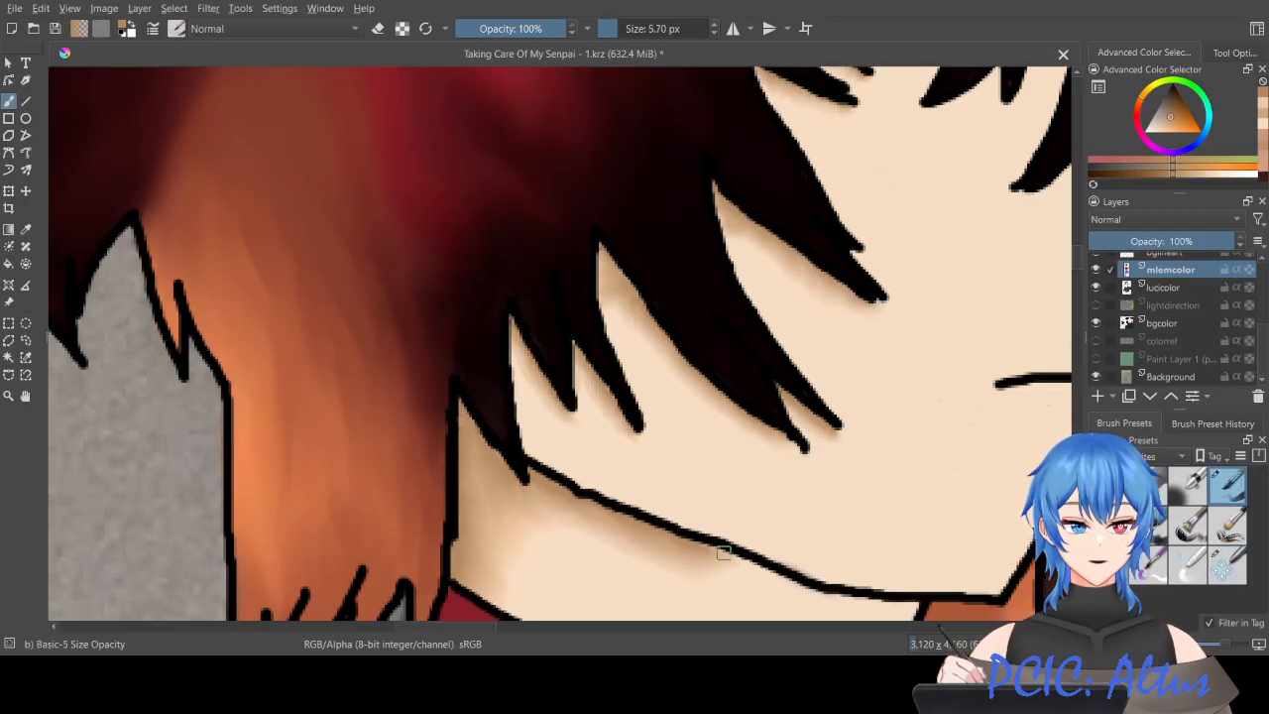
pyautogui.moveTo(723, 557); pyautogui.dragTo(766, 578)
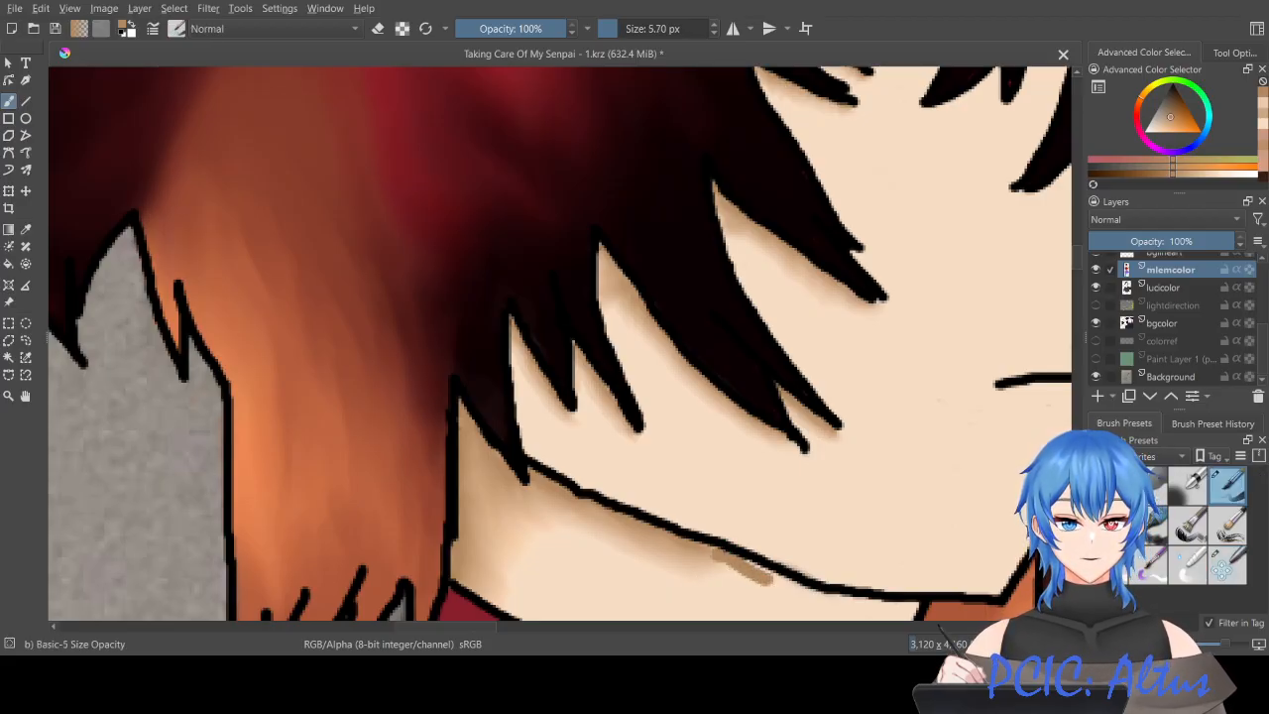
pyautogui.hotkey('ctrl', 'z')
pyautogui.scroll(-3, 863, 580)
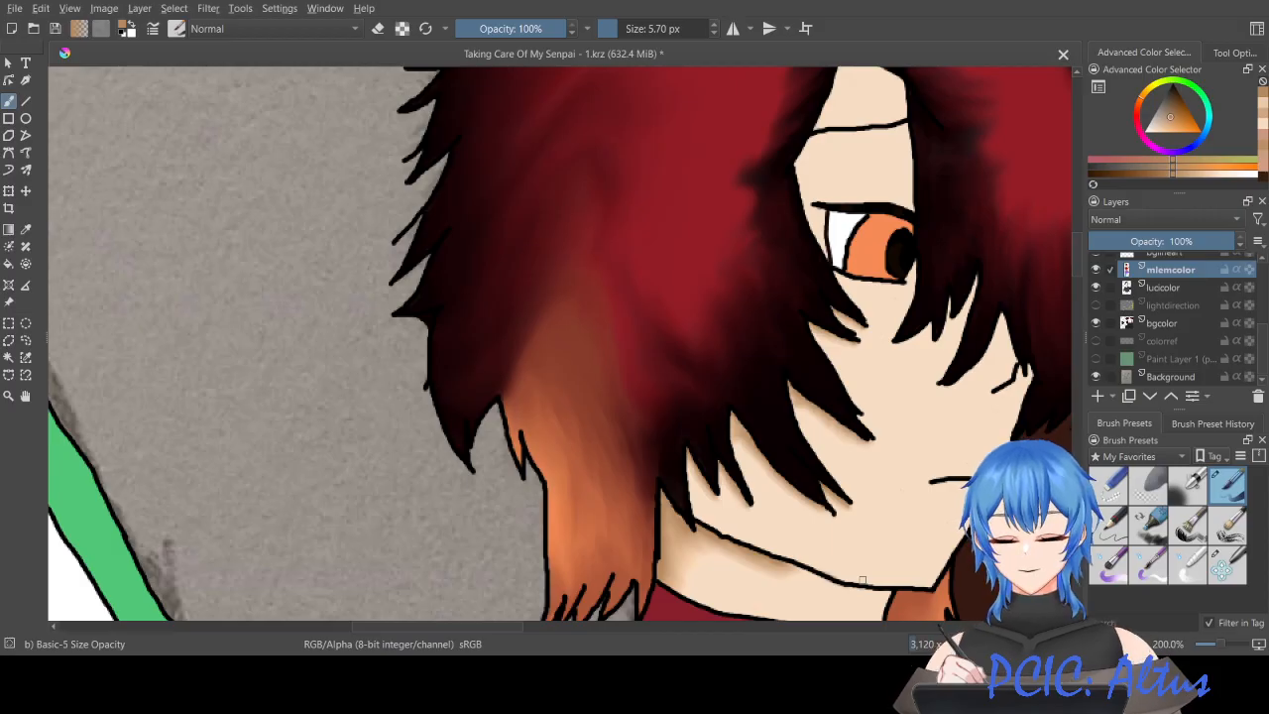
pyautogui.scroll(3, 858, 581)
pyautogui.scroll(-5, 737, 225)
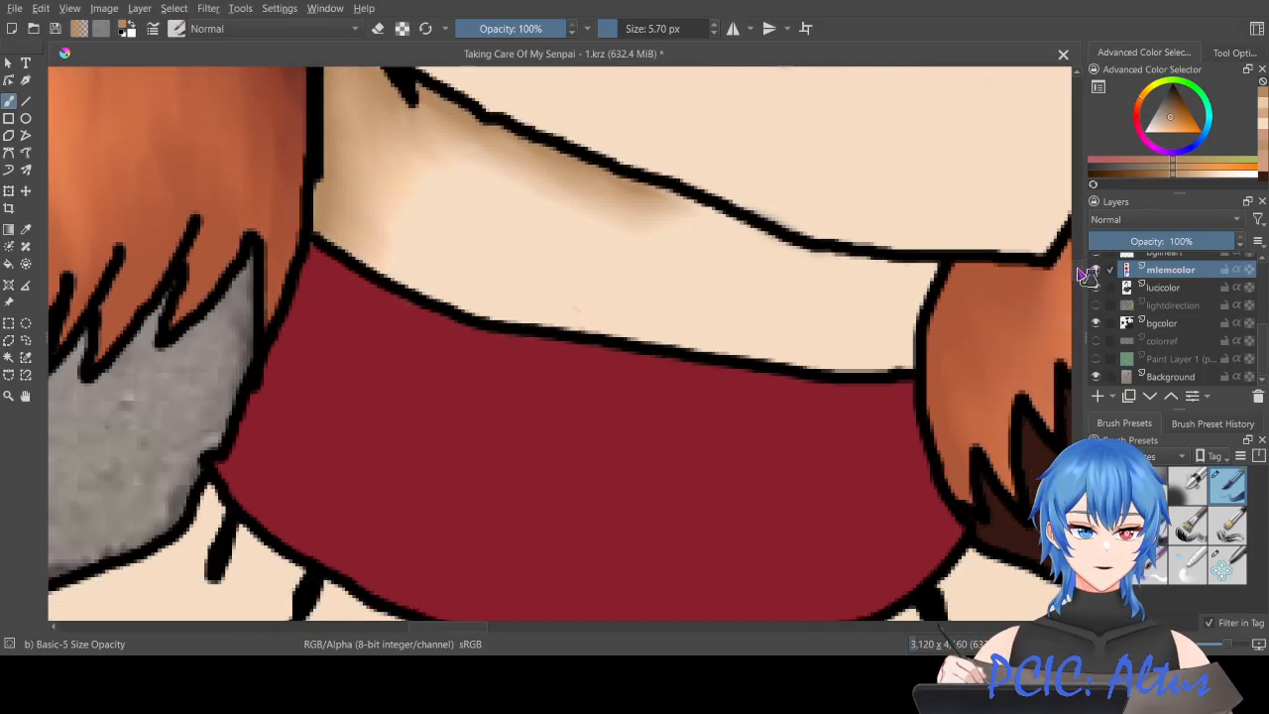
pyautogui.scroll(2, 737, 225)
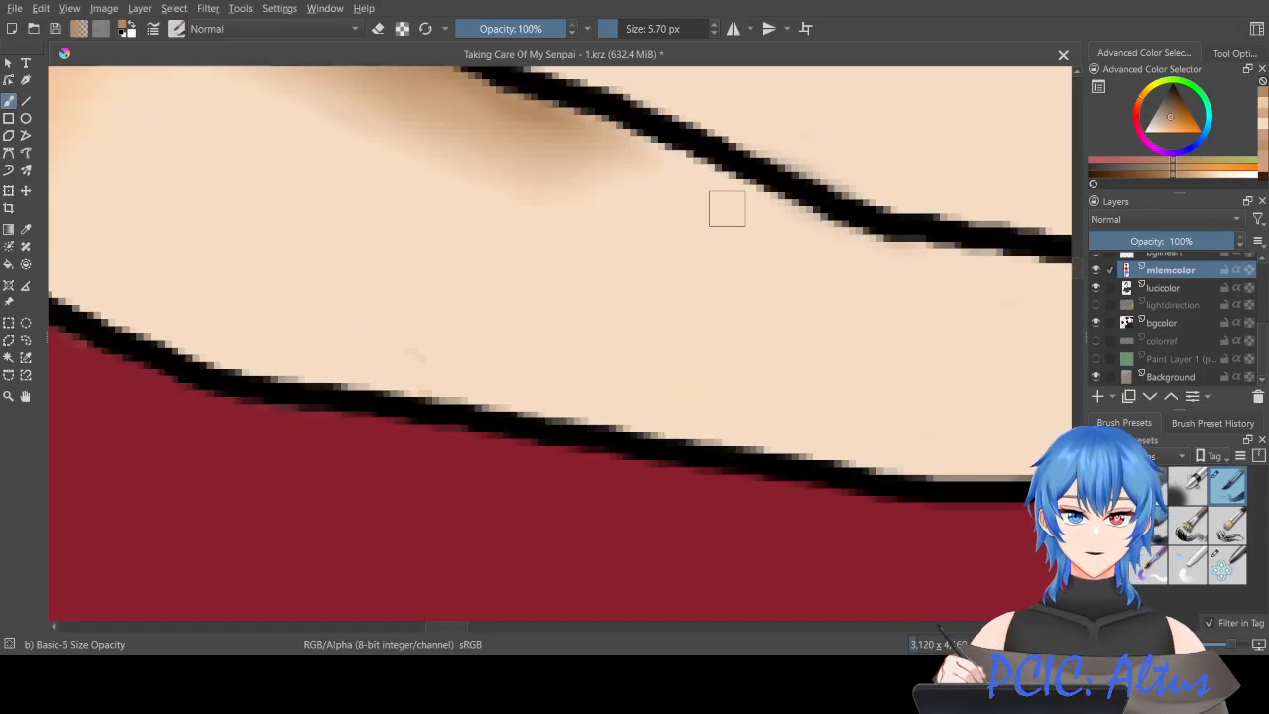
pyautogui.scroll(-2, 727, 208)
pyautogui.moveTo(657, 161)
pyautogui.mouseDown()
pyautogui.moveTo(780, 224)
pyautogui.moveTo(930, 242)
pyautogui.mouseUp()
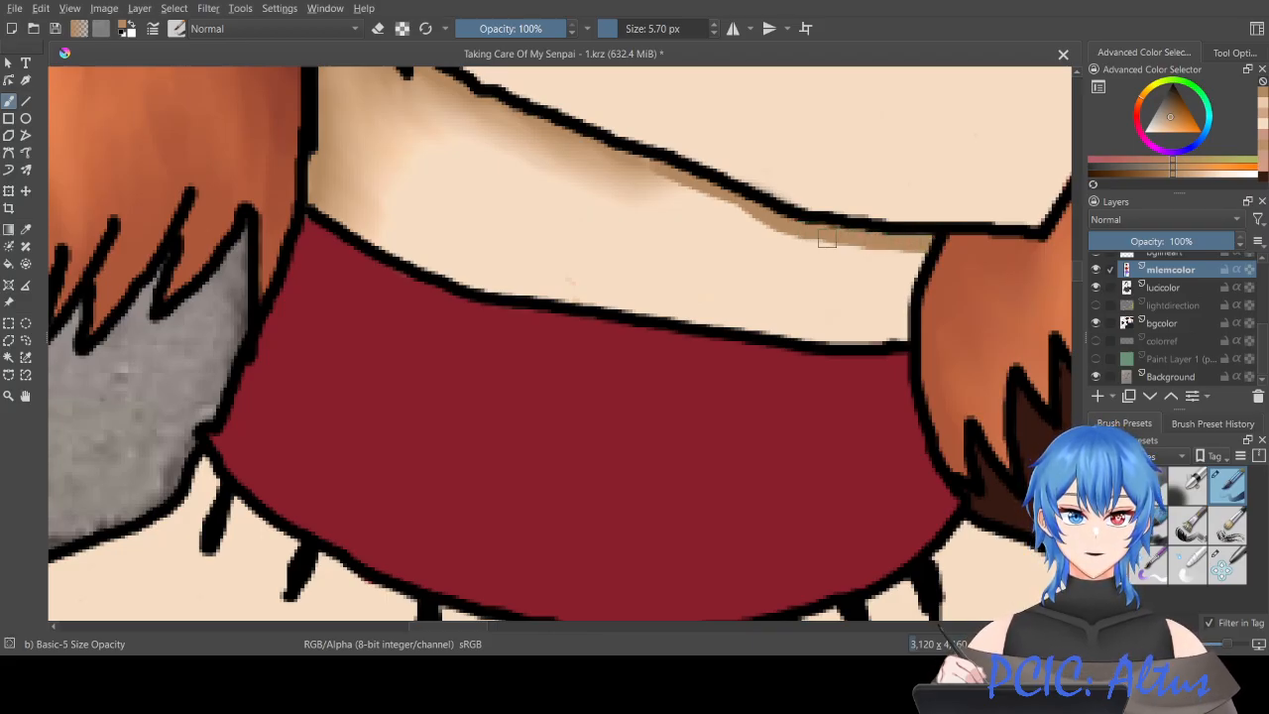
# Step: Paint two progressively lighter tan bands under the new jawline shadow, from the blended area to the hair below the chin
pyautogui.click(1165, 121)
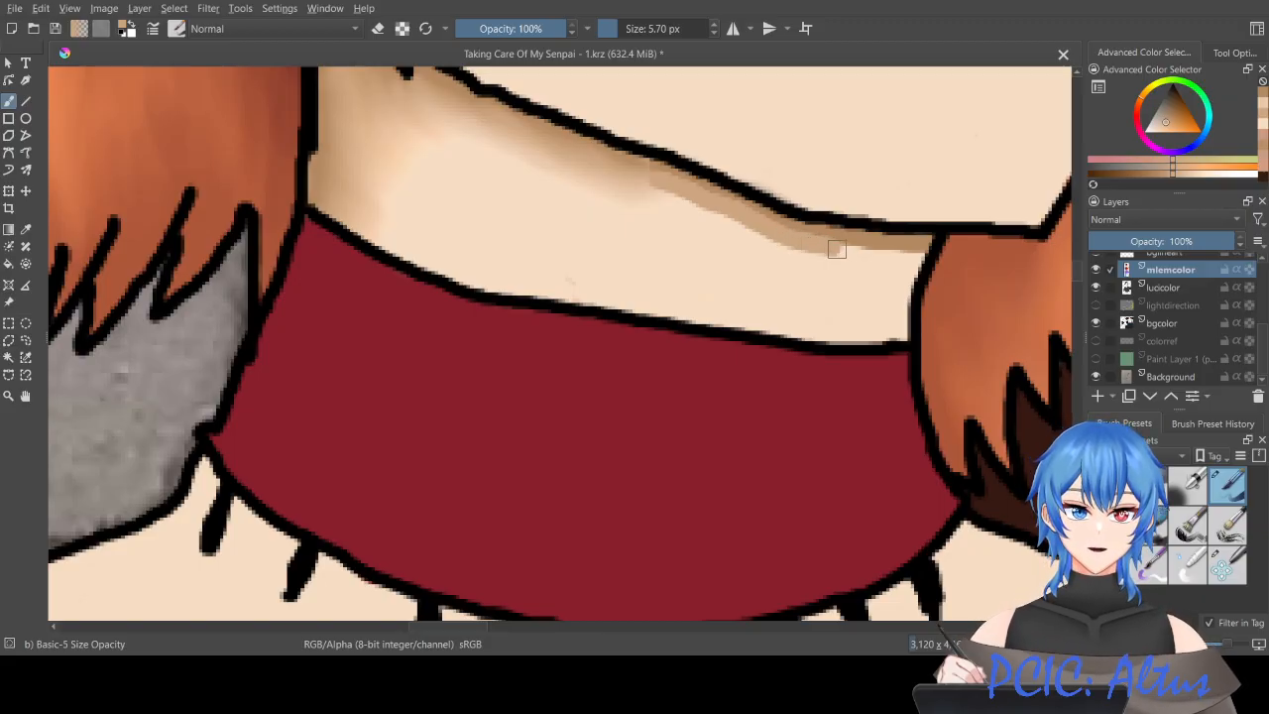
pyautogui.moveTo(864, 252); pyautogui.dragTo(922, 254)
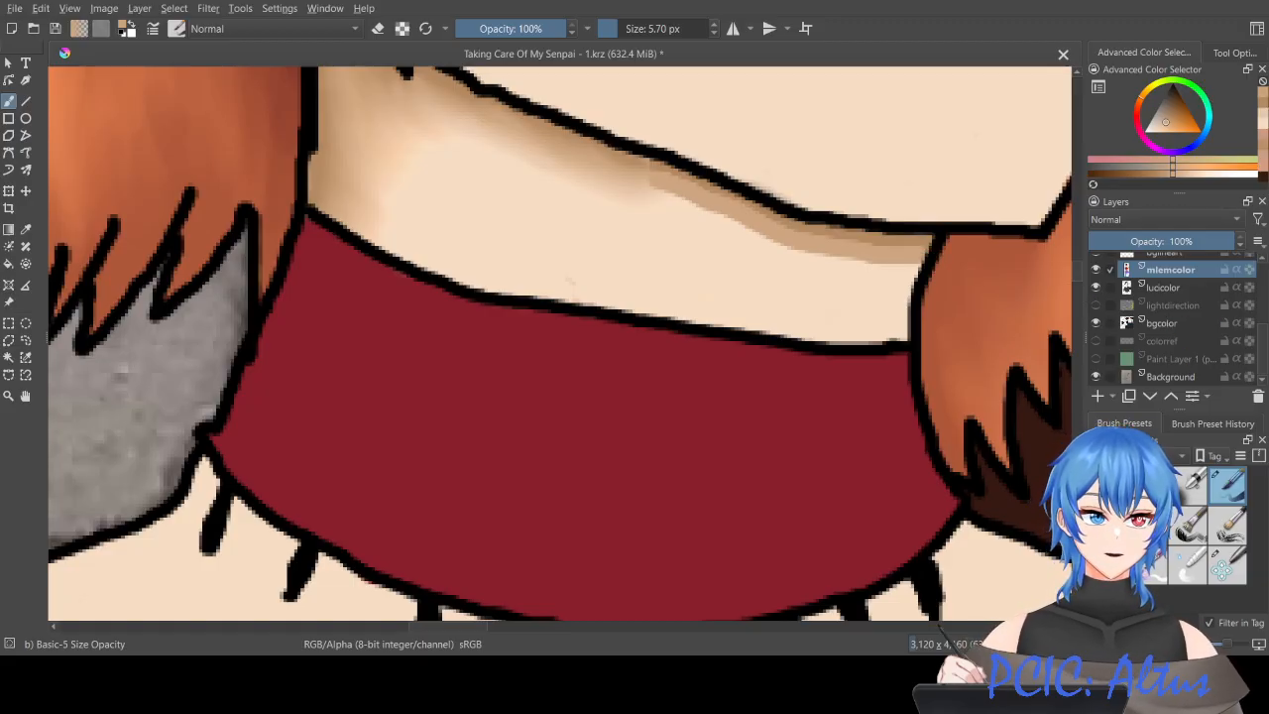
pyautogui.click(1262, 119)
pyautogui.moveTo(652, 194); pyautogui.dragTo(882, 270)
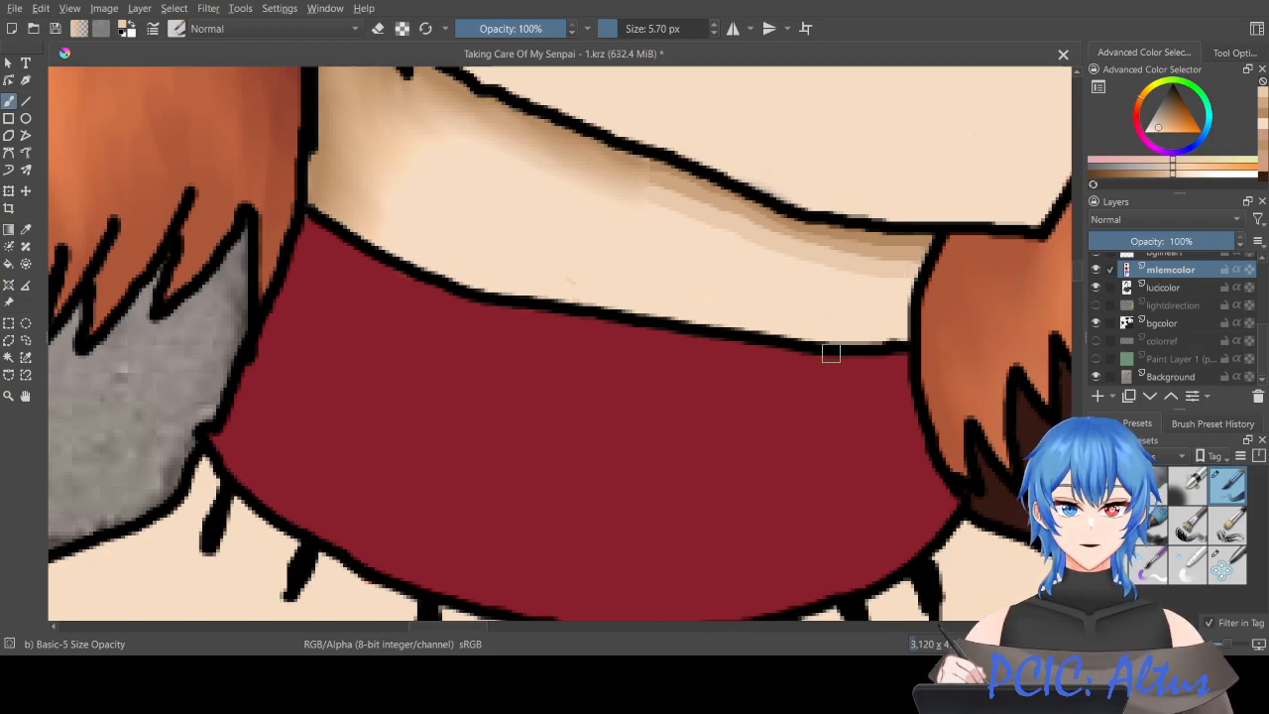
# Step: Blend the new tan bands under the jawline into the neck skin with Distort Move at 8.30 px, working towards the orange hair
pyautogui.scroll(1, 764, 265)
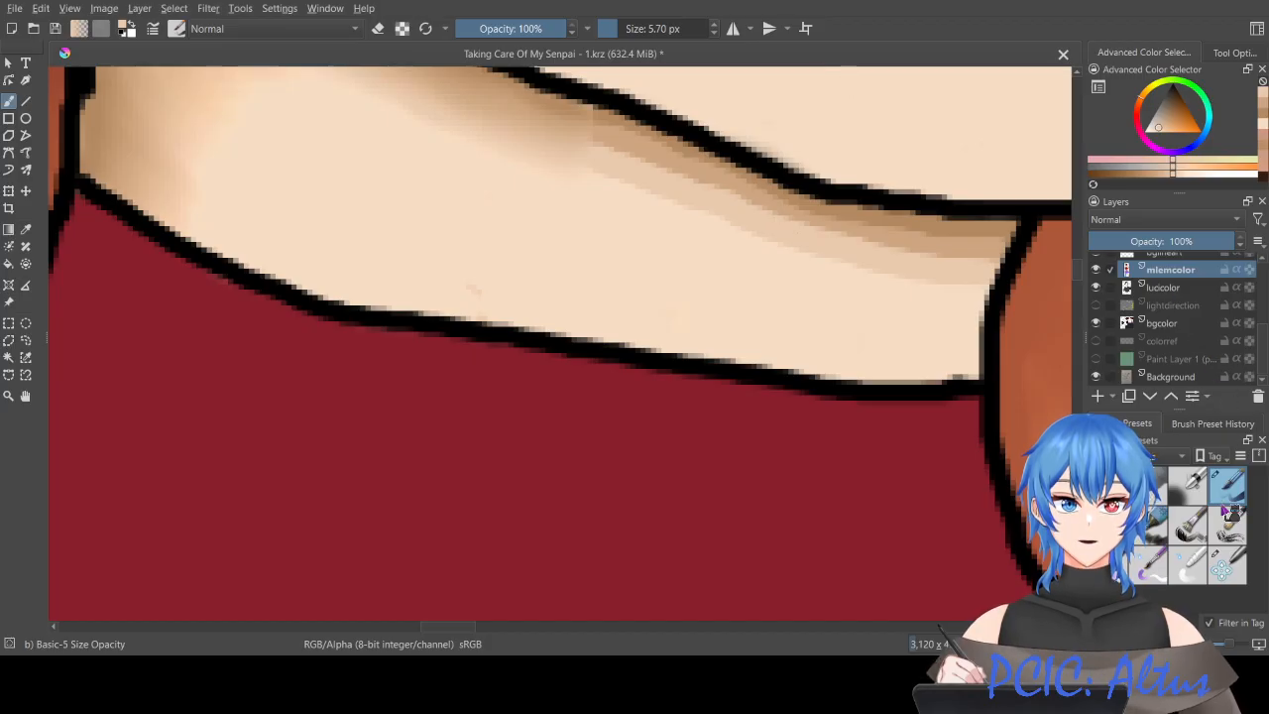
pyautogui.click(1227, 573)
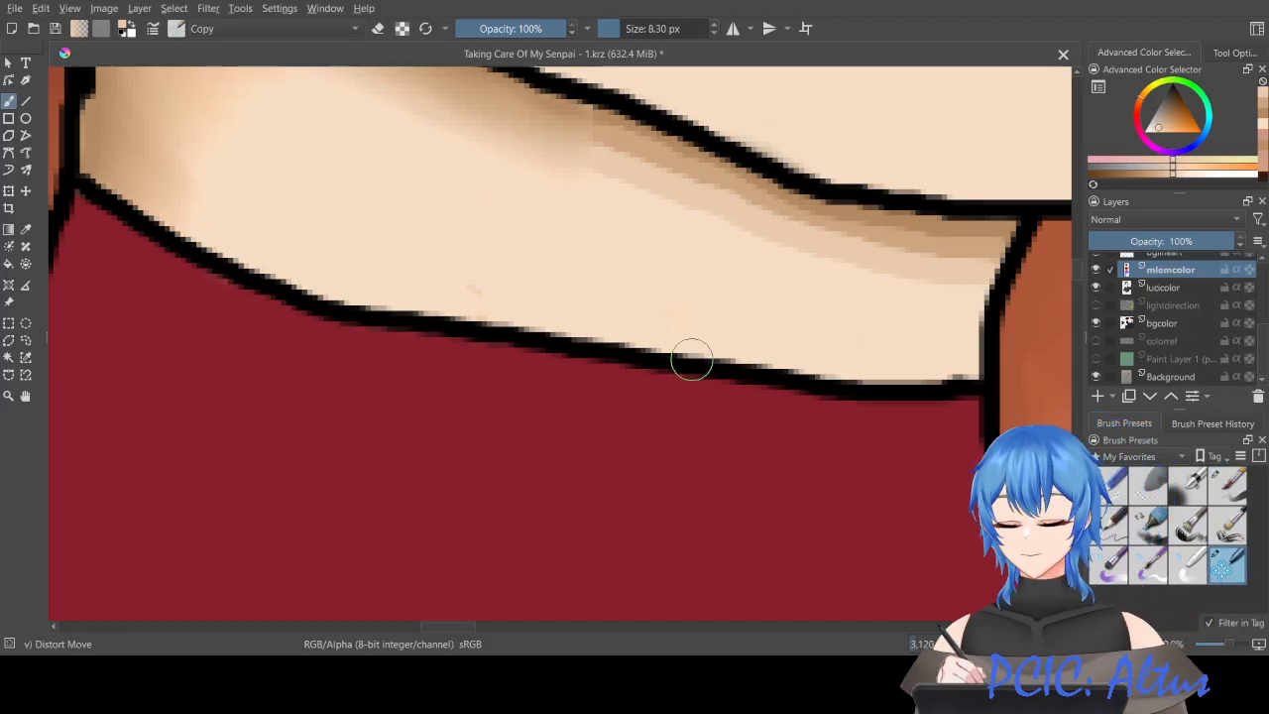
pyautogui.moveTo(578, 133)
pyautogui.mouseDown()
pyautogui.moveTo(605, 133)
pyautogui.moveTo(742, 204)
pyautogui.mouseUp()
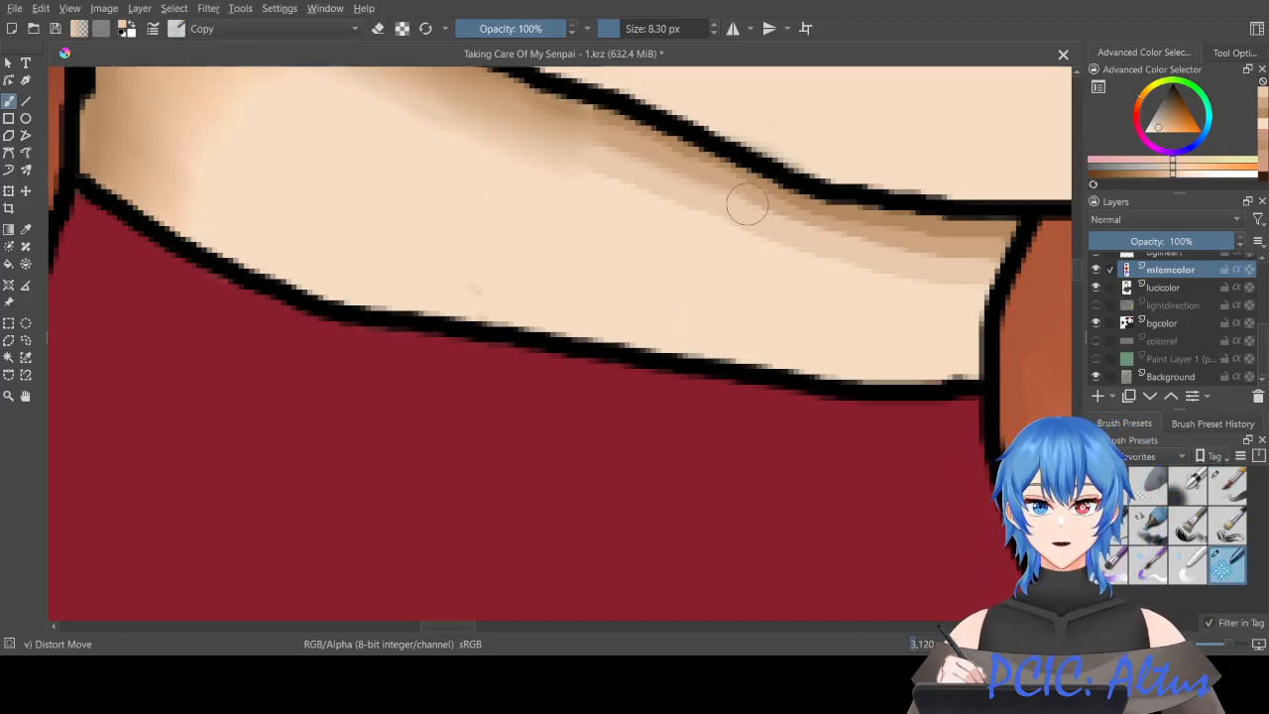
pyautogui.moveTo(608, 108)
pyautogui.mouseDown()
pyautogui.moveTo(708, 187)
pyautogui.moveTo(685, 148)
pyautogui.moveTo(773, 208)
pyautogui.mouseUp()
pyautogui.moveTo(731, 170)
pyautogui.mouseDown()
pyautogui.moveTo(828, 242)
pyautogui.moveTo(829, 229)
pyautogui.moveTo(909, 261)
pyautogui.mouseUp()
pyautogui.moveTo(835, 202)
pyautogui.mouseDown()
pyautogui.moveTo(924, 260)
pyautogui.moveTo(894, 226)
pyautogui.moveTo(951, 257)
pyautogui.moveTo(986, 236)
pyautogui.moveTo(969, 268)
pyautogui.moveTo(996, 249)
pyautogui.moveTo(966, 287)
pyautogui.mouseUp()
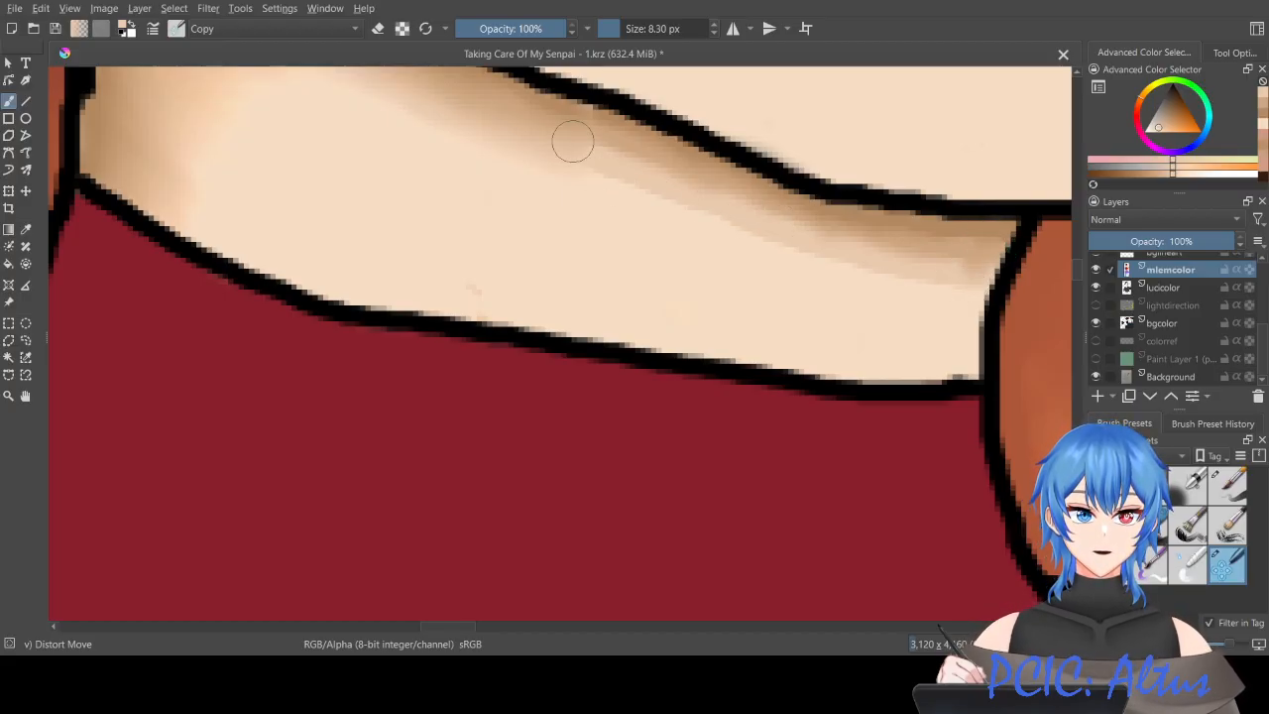
# Step: Smooth the neck shadow beside the orange hair below the chin with Distort Move at 19.23 px
pyautogui.moveTo(614, 28)
pyautogui.mouseDown()
pyautogui.moveTo(644, 28)
pyautogui.moveTo(623, 28)
pyautogui.mouseUp()
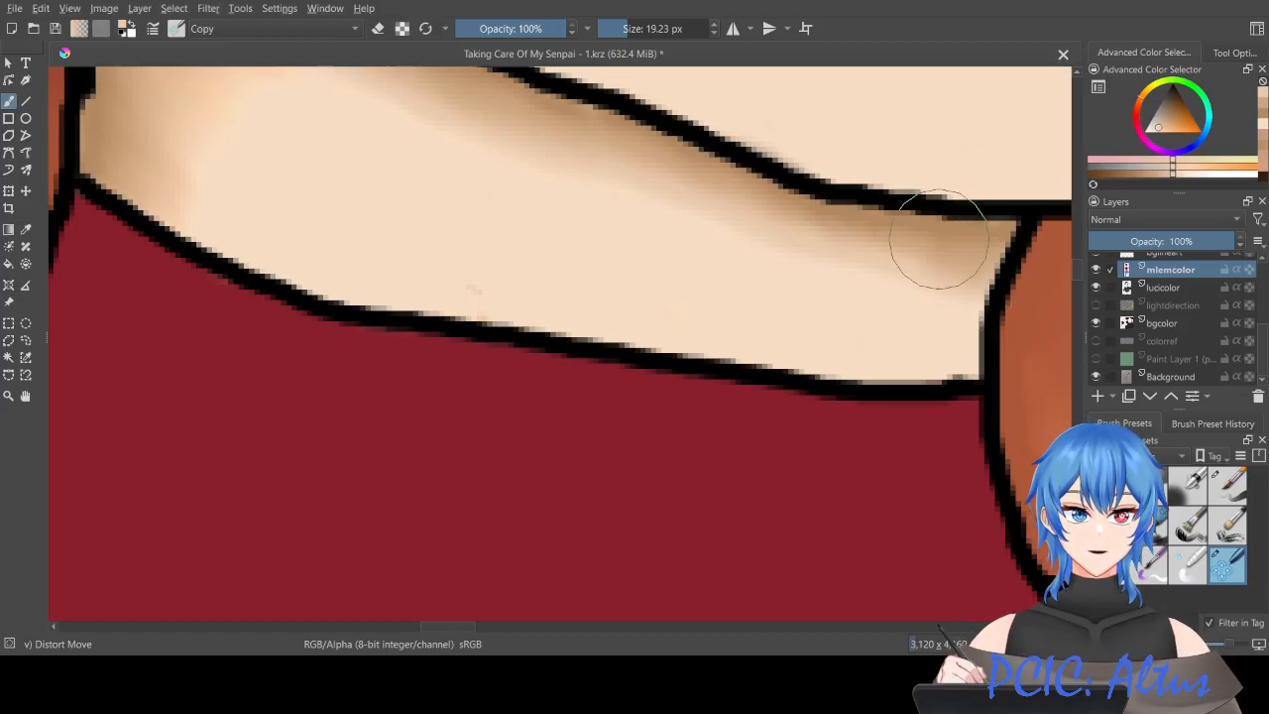
pyautogui.moveTo(964, 243)
pyautogui.mouseDown()
pyautogui.moveTo(974, 239)
pyautogui.moveTo(937, 260)
pyautogui.moveTo(899, 250)
pyautogui.mouseUp()
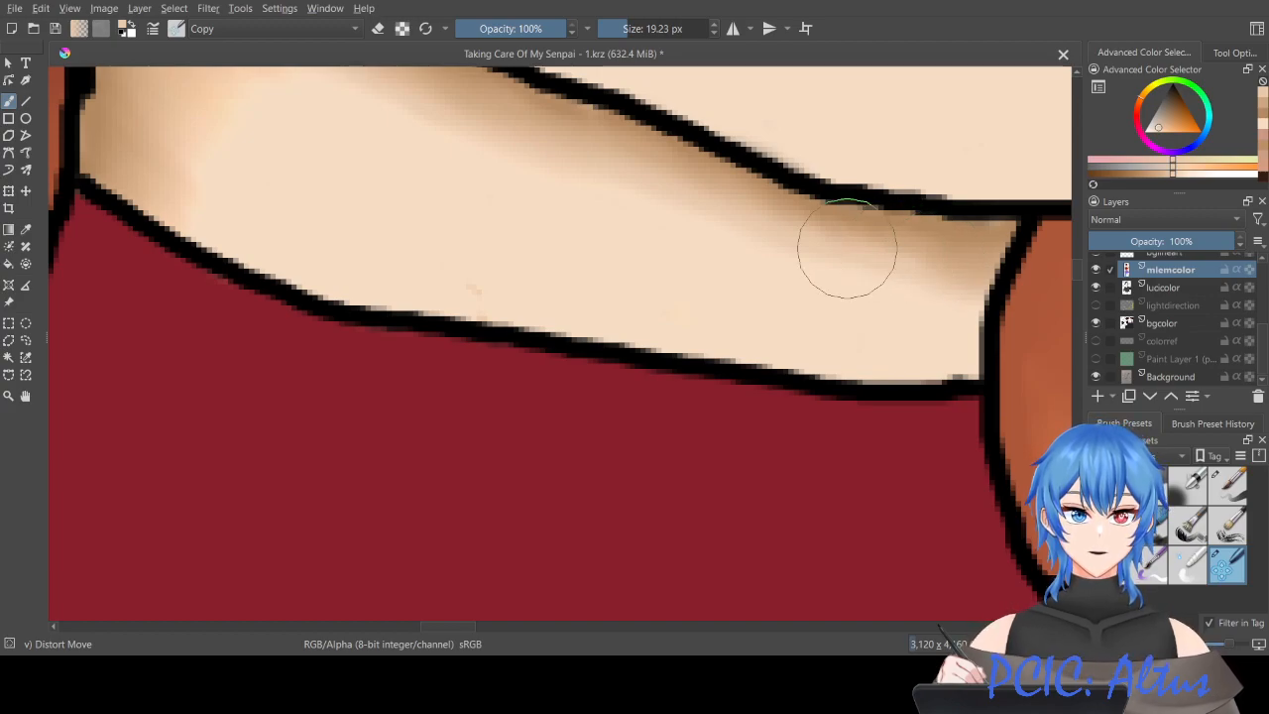
pyautogui.scroll(-3, 847, 249)
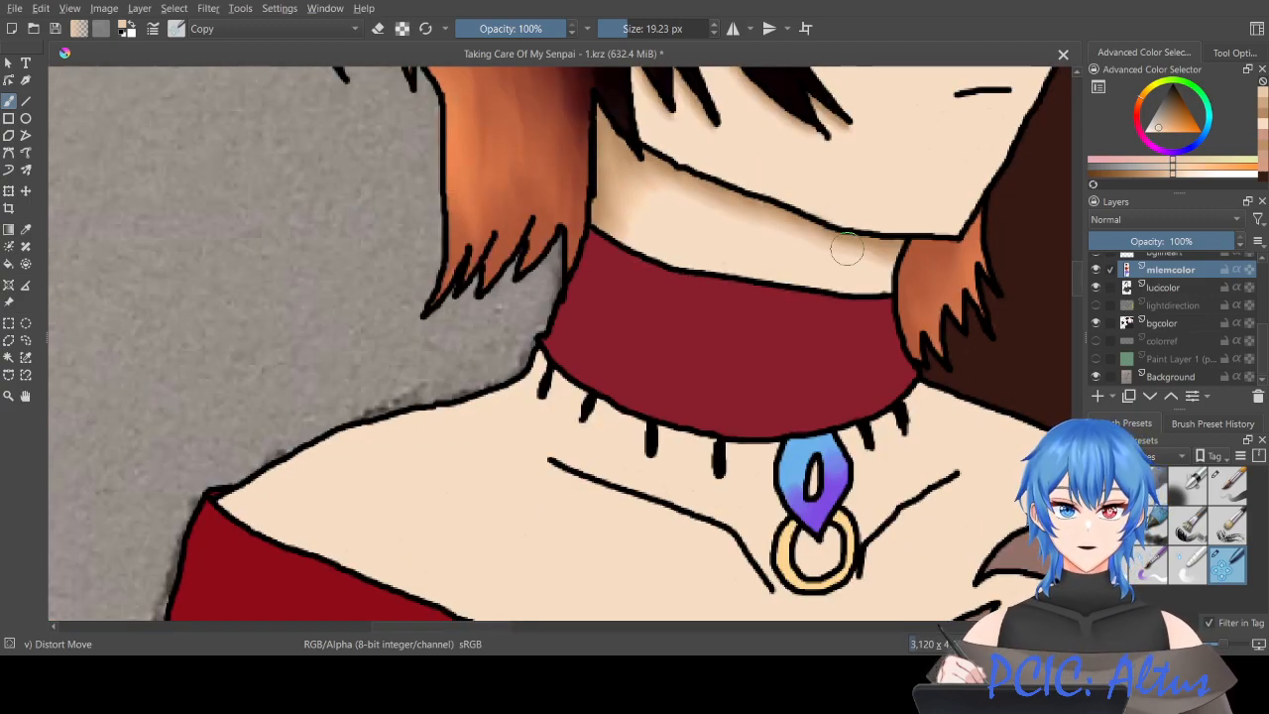
pyautogui.scroll(2, 848, 249)
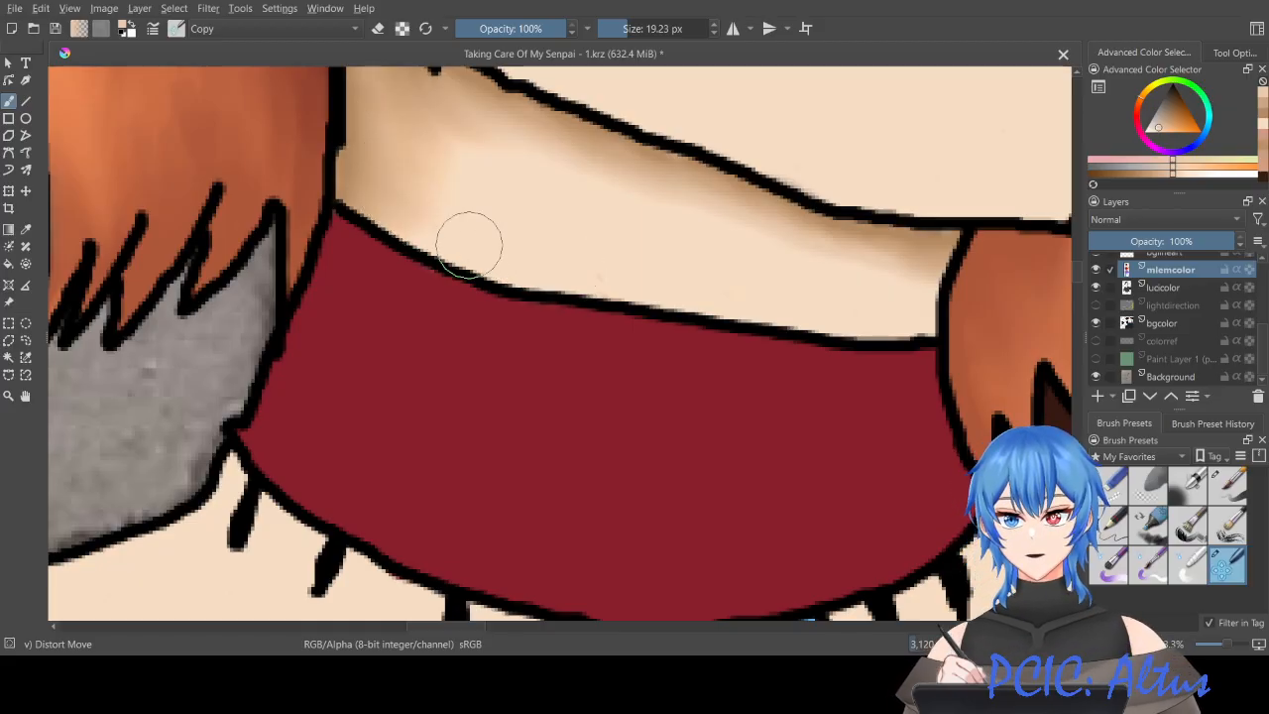
pyautogui.scroll(-5, 546, 273)
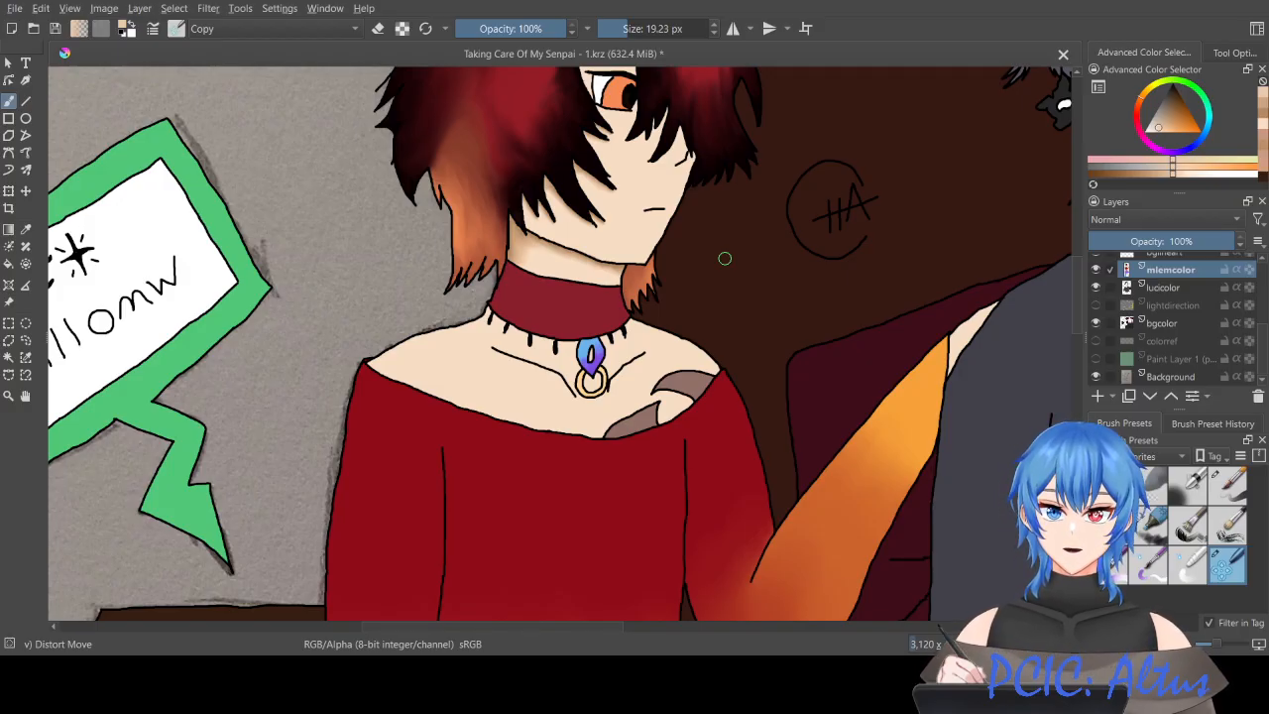
# Step: Examine the red-haired character's shading as a whole, then the forehead and exposed eye up close
pyautogui.scroll(-2, 725, 258)
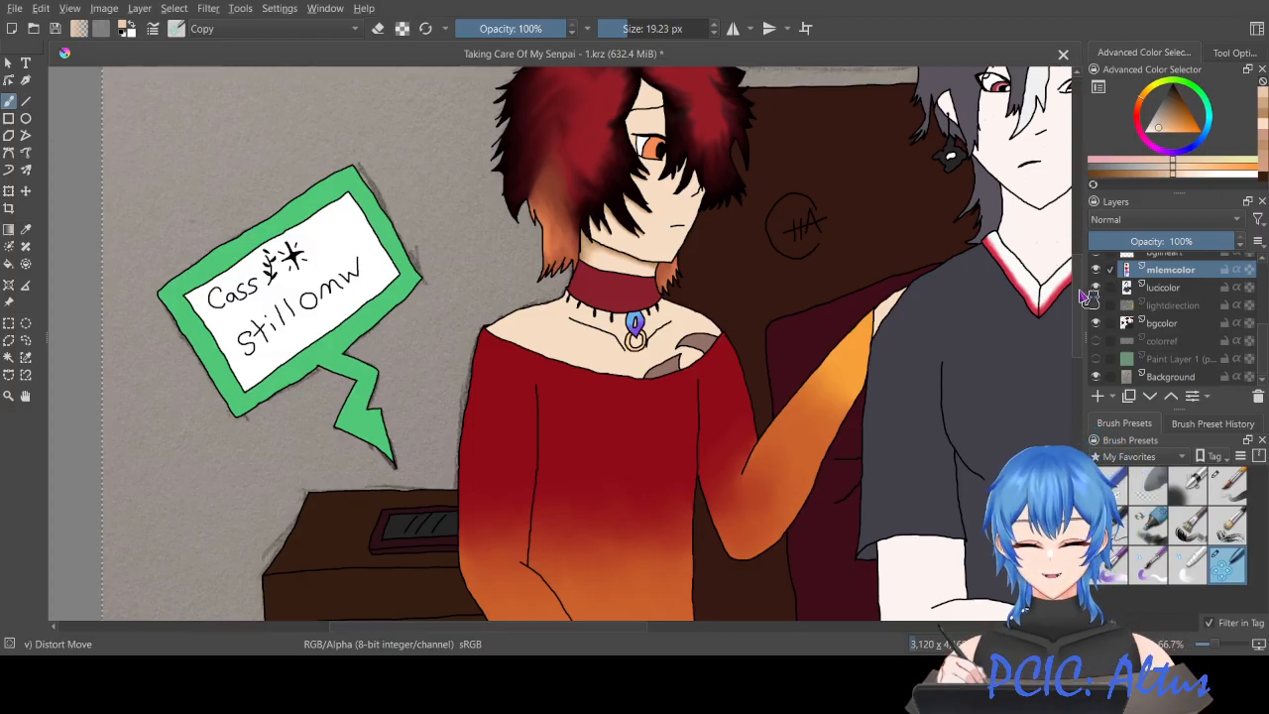
pyautogui.moveTo(1079, 292); pyautogui.dragTo(1091, 286)
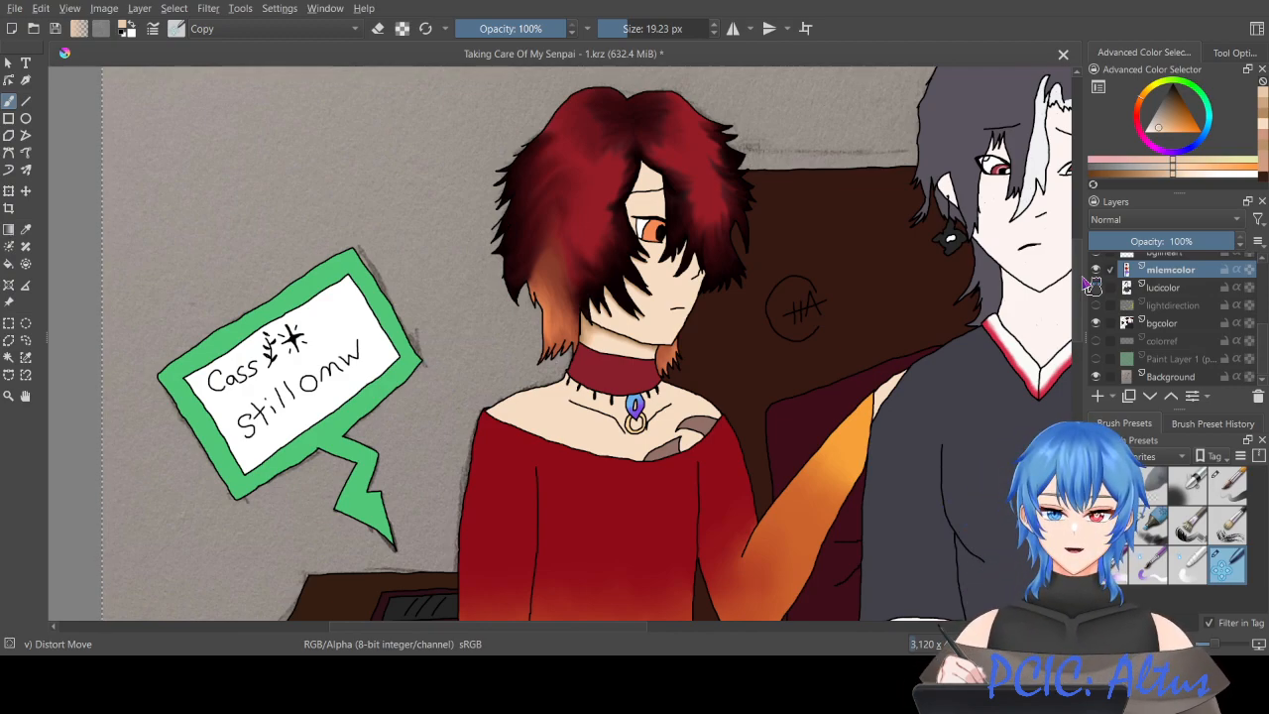
pyautogui.scroll(3, 807, 216)
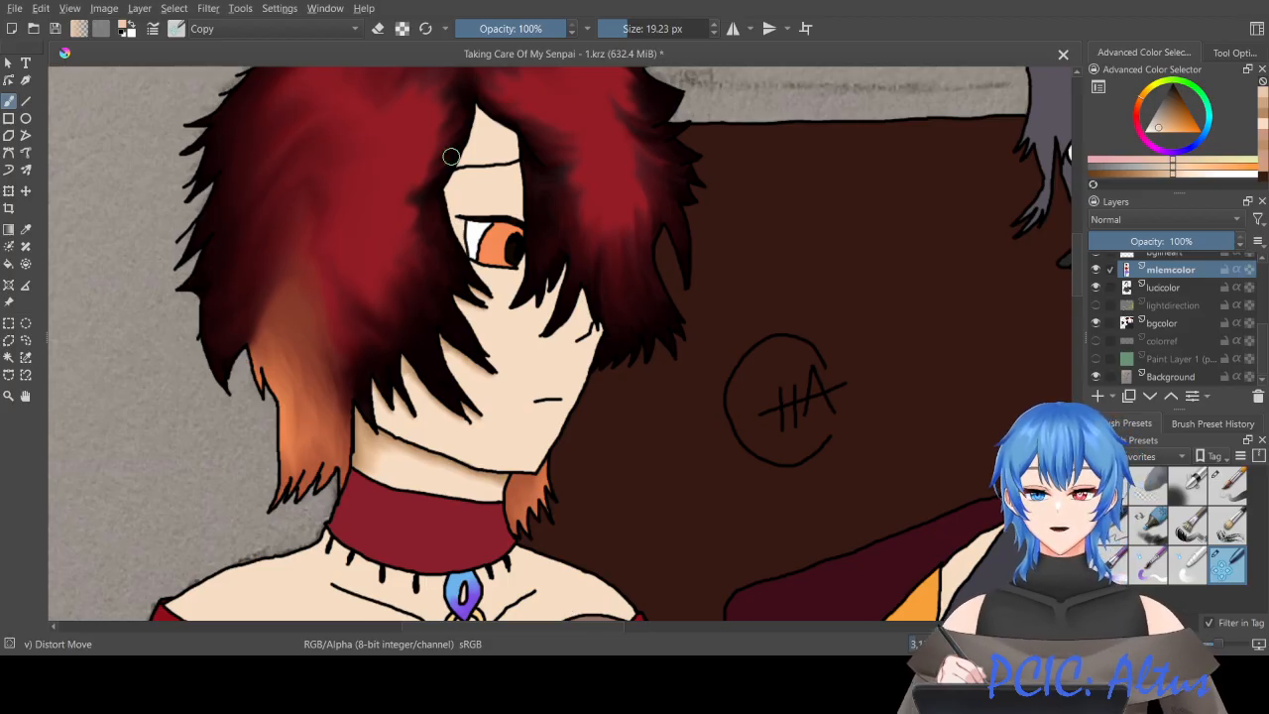
pyautogui.scroll(2, 430, 139)
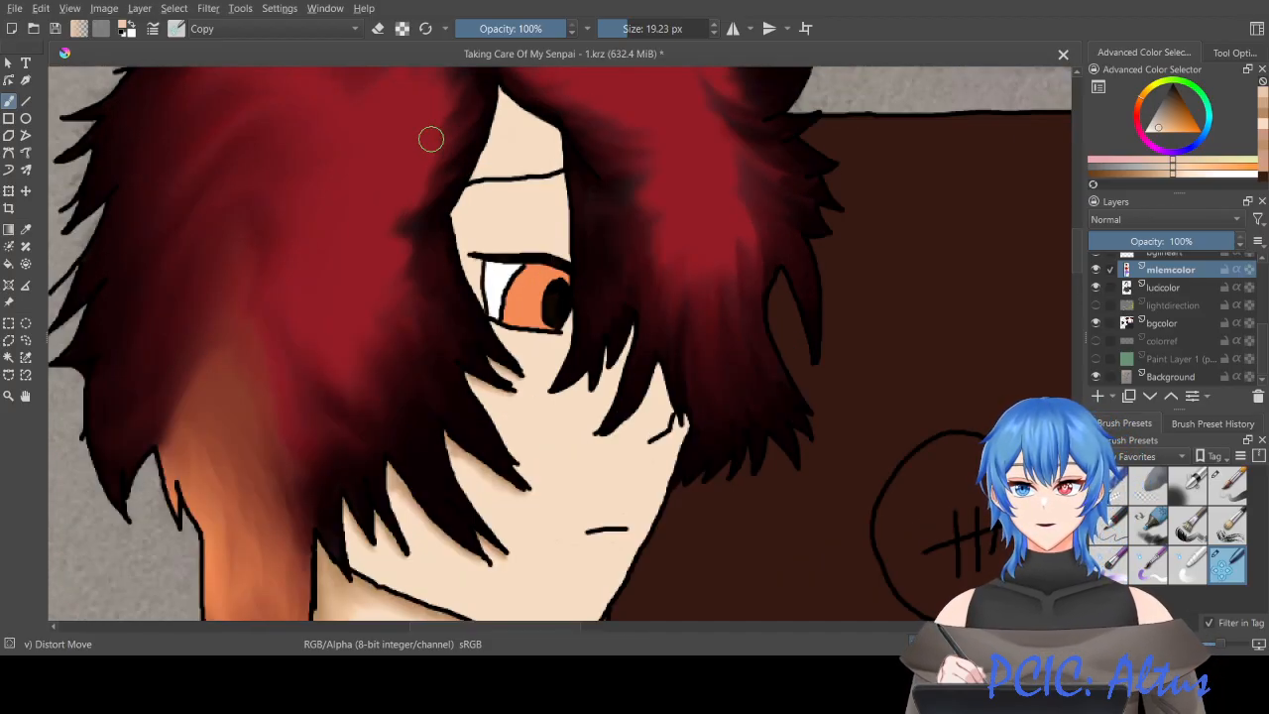
pyautogui.moveTo(1077, 248)
pyautogui.mouseDown()
pyautogui.moveTo(1077, 261)
pyautogui.moveTo(1080, 244)
pyautogui.mouseUp()
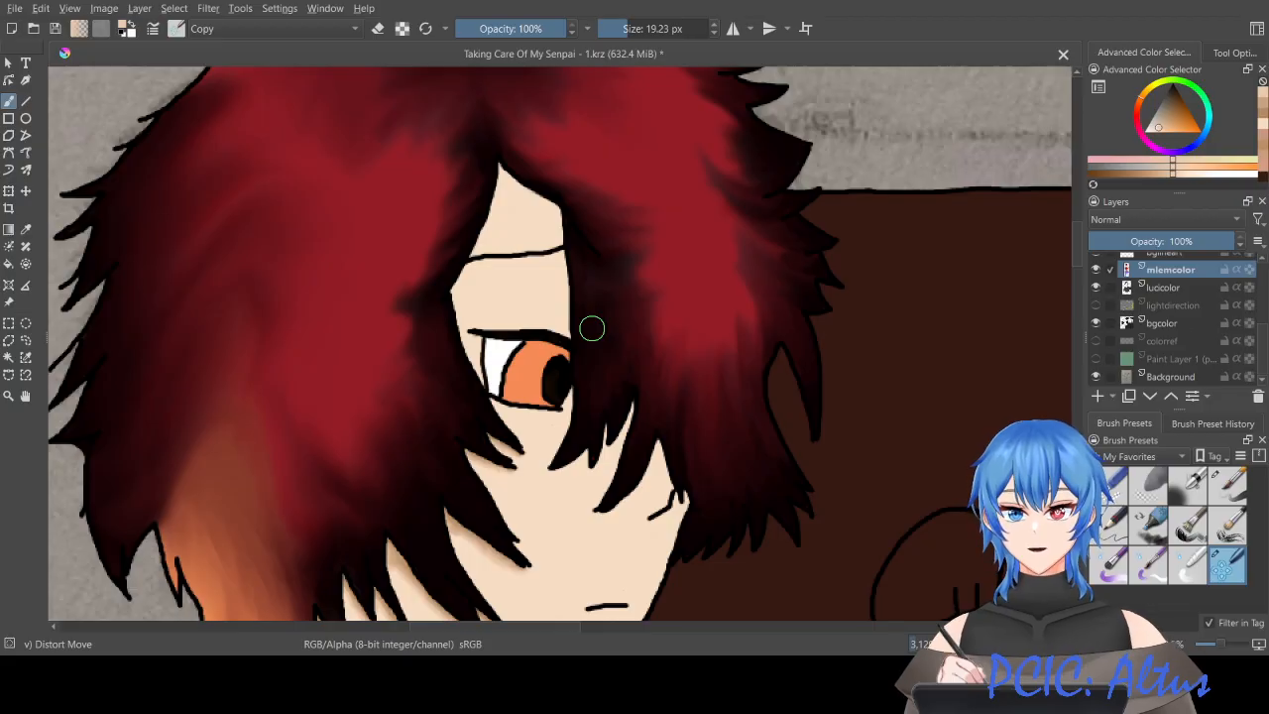
pyautogui.scroll(1, 533, 253)
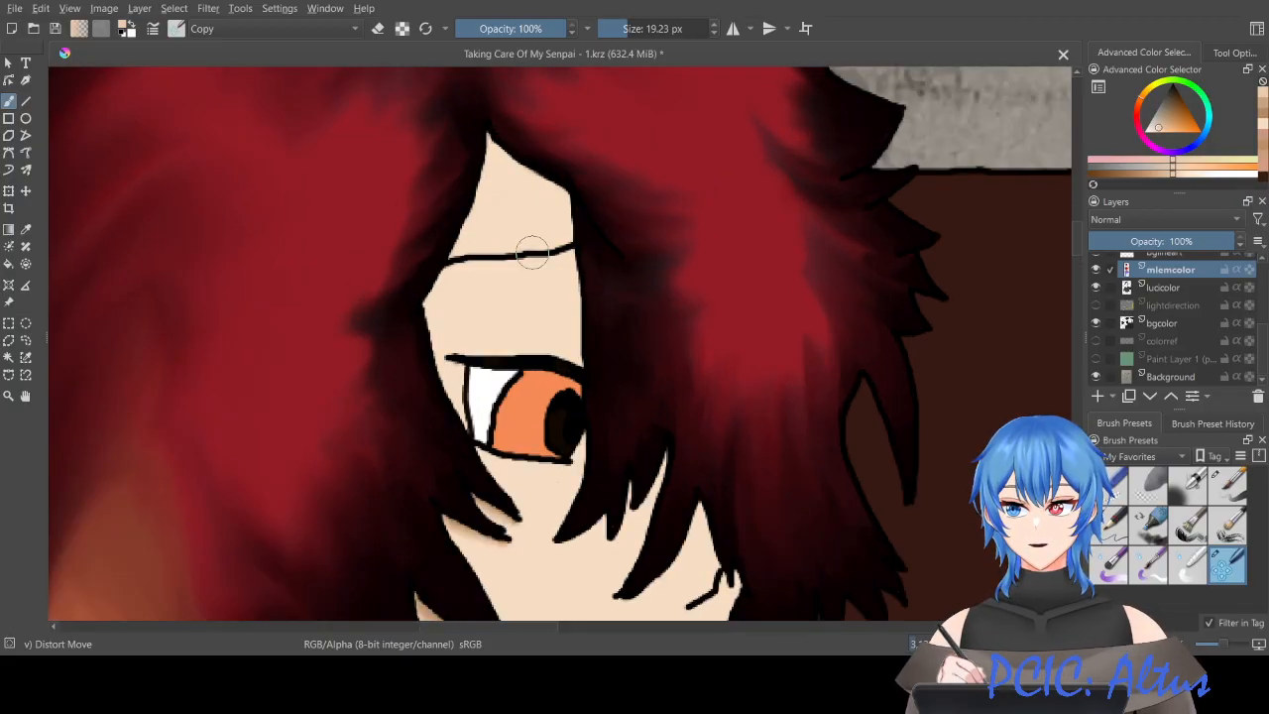
pyautogui.scroll(1, 533, 252)
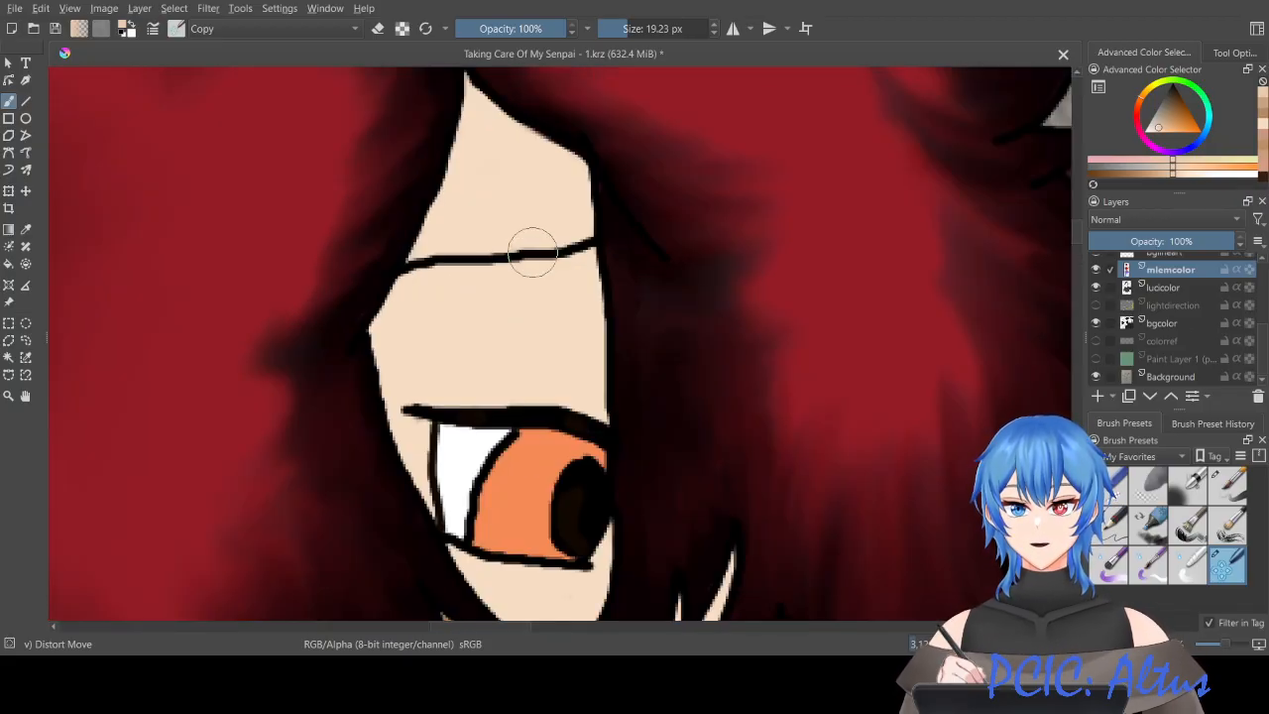
pyautogui.scroll(-1, 532, 252)
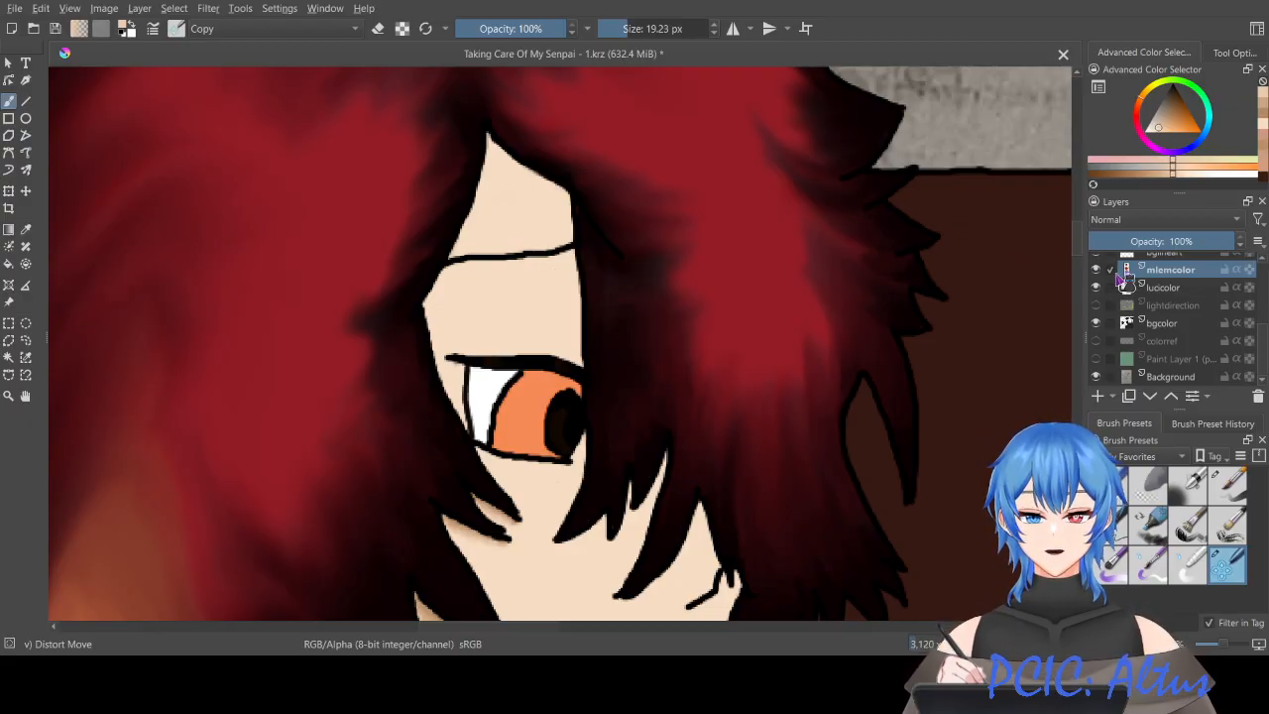
# Step: Make the Malim Reference Sheet layer visible and look across it for the character's design details
pyautogui.scroll(5, 1127, 280)
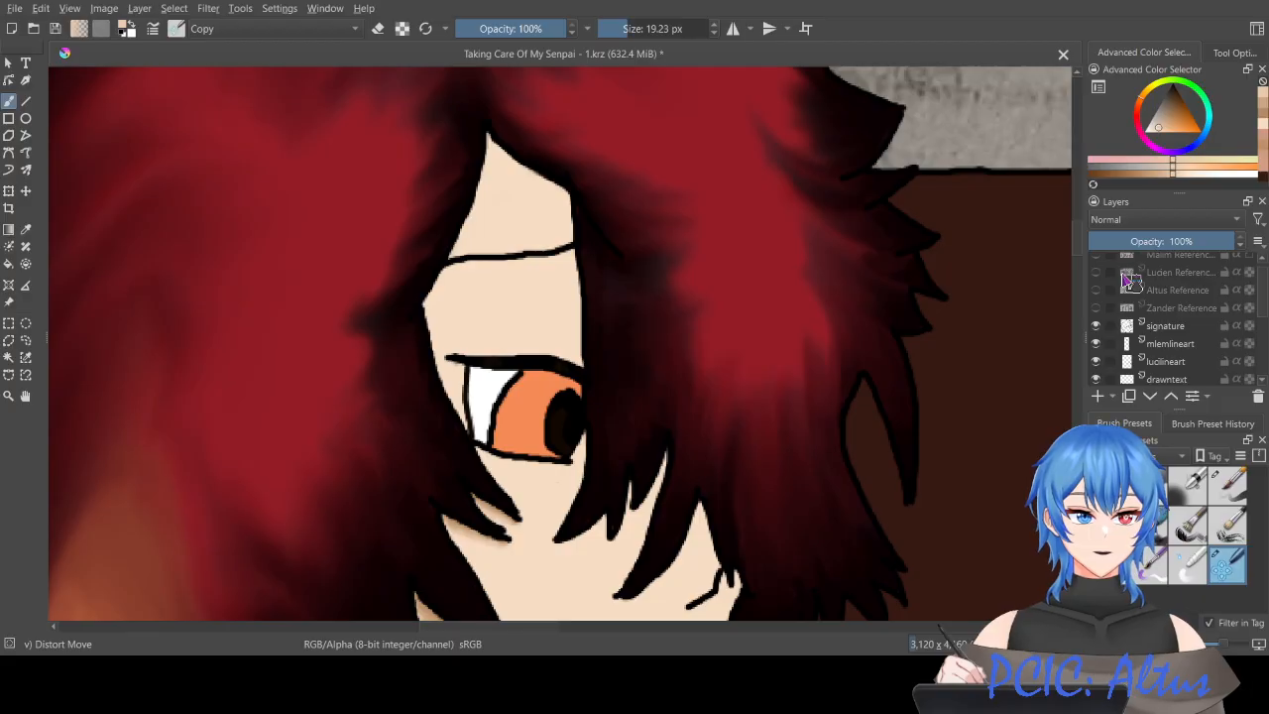
pyautogui.scroll(1, 1127, 280)
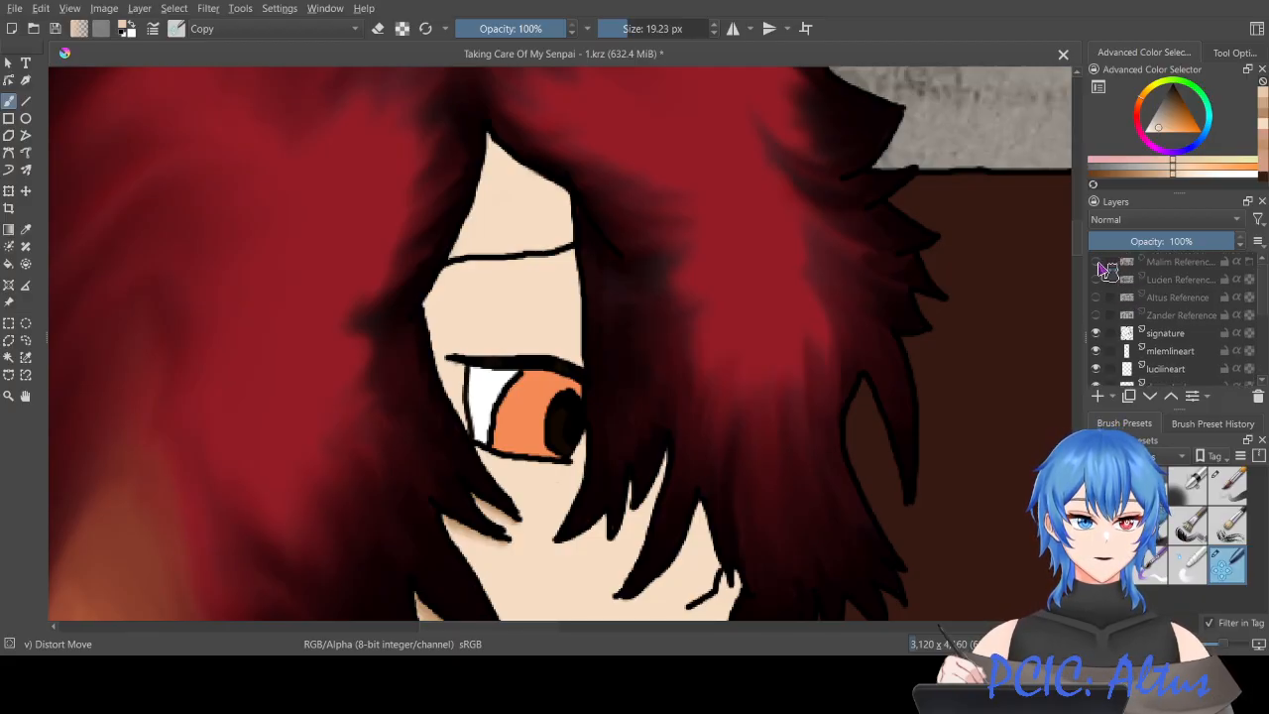
pyautogui.click(1096, 262)
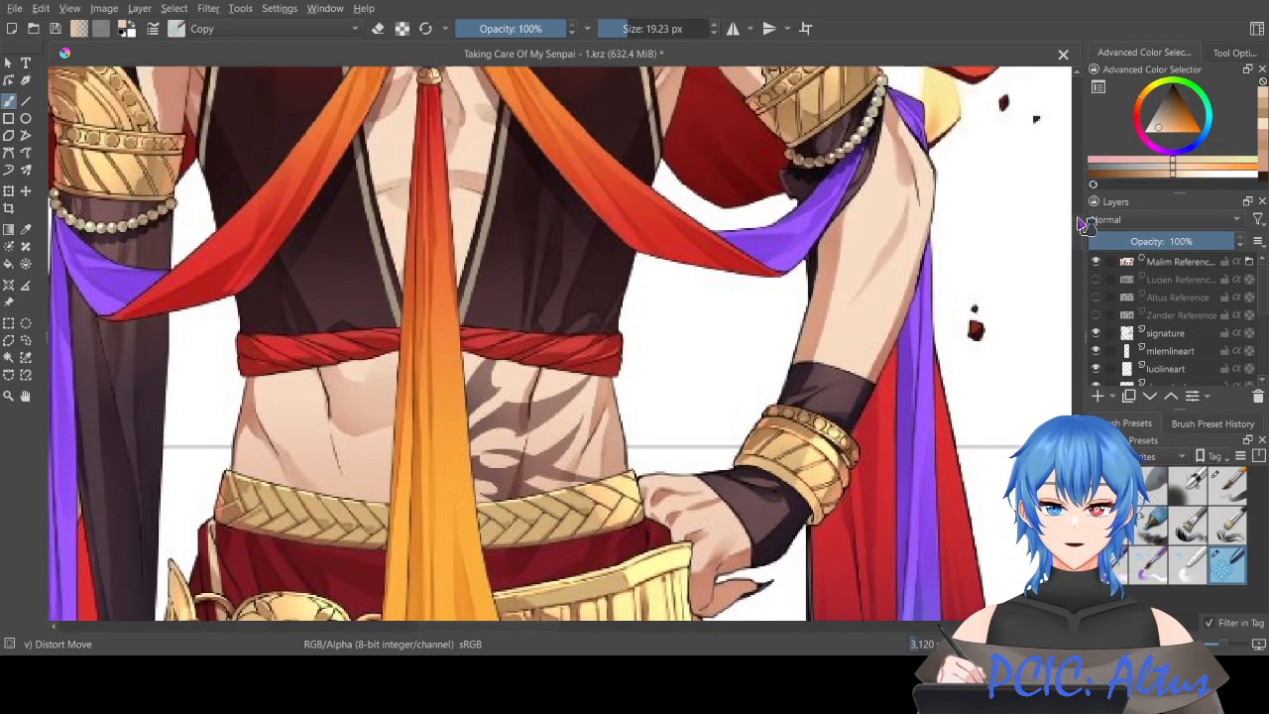
pyautogui.moveTo(1078, 219); pyautogui.dragTo(1079, 188)
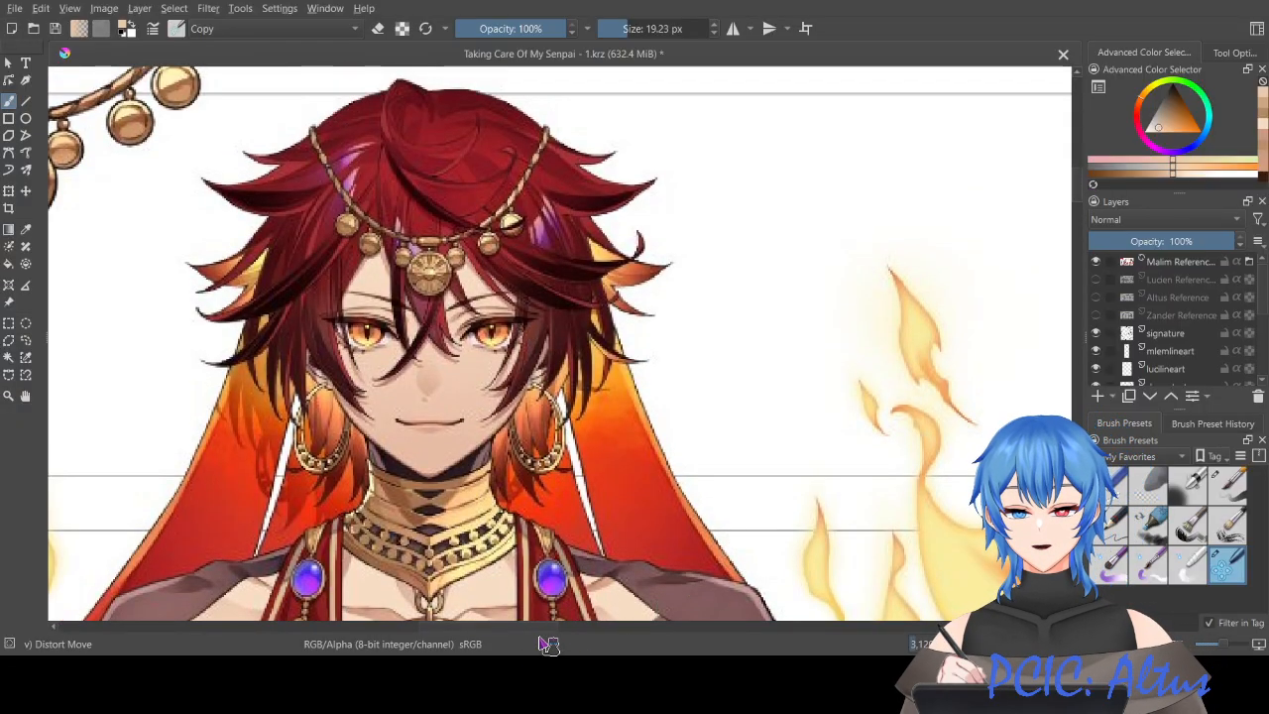
pyautogui.moveTo(543, 626); pyautogui.dragTo(426, 632)
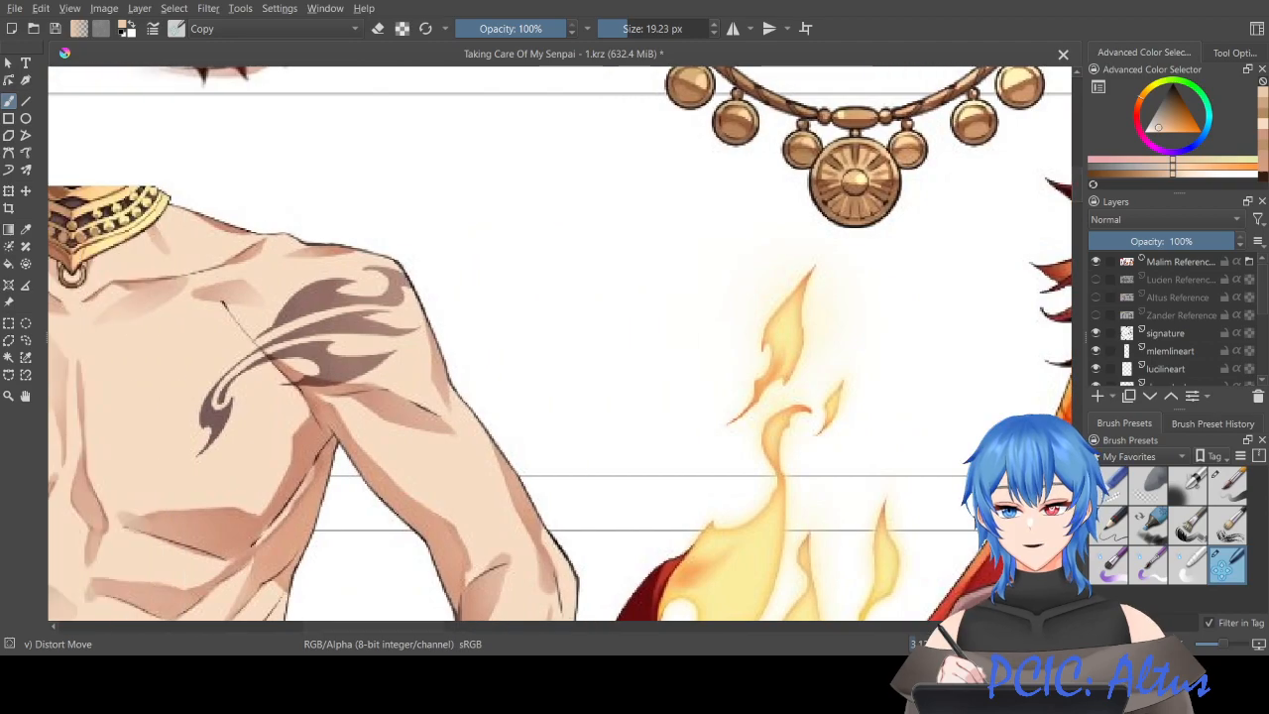
# Step: Enclose the pair of detailed eyes and eyebrows on the reference sheet in a rectangular selection
pyautogui.press('-')
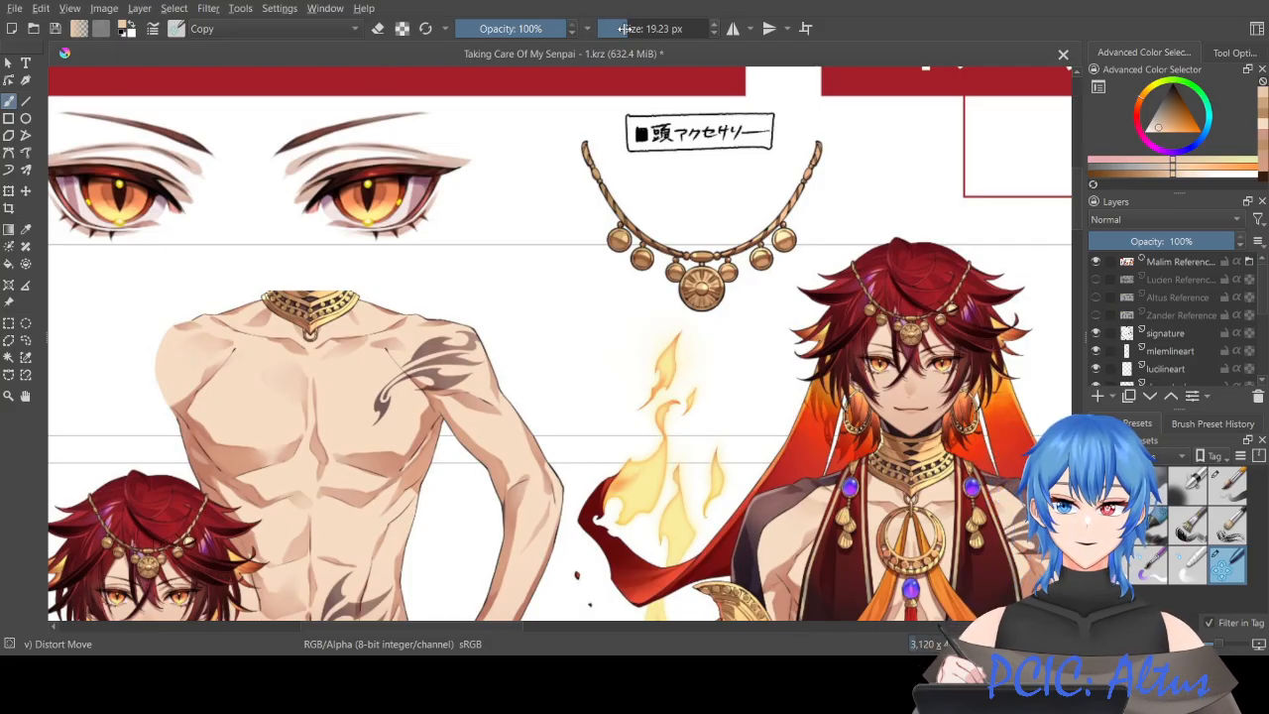
pyautogui.click(9, 325)
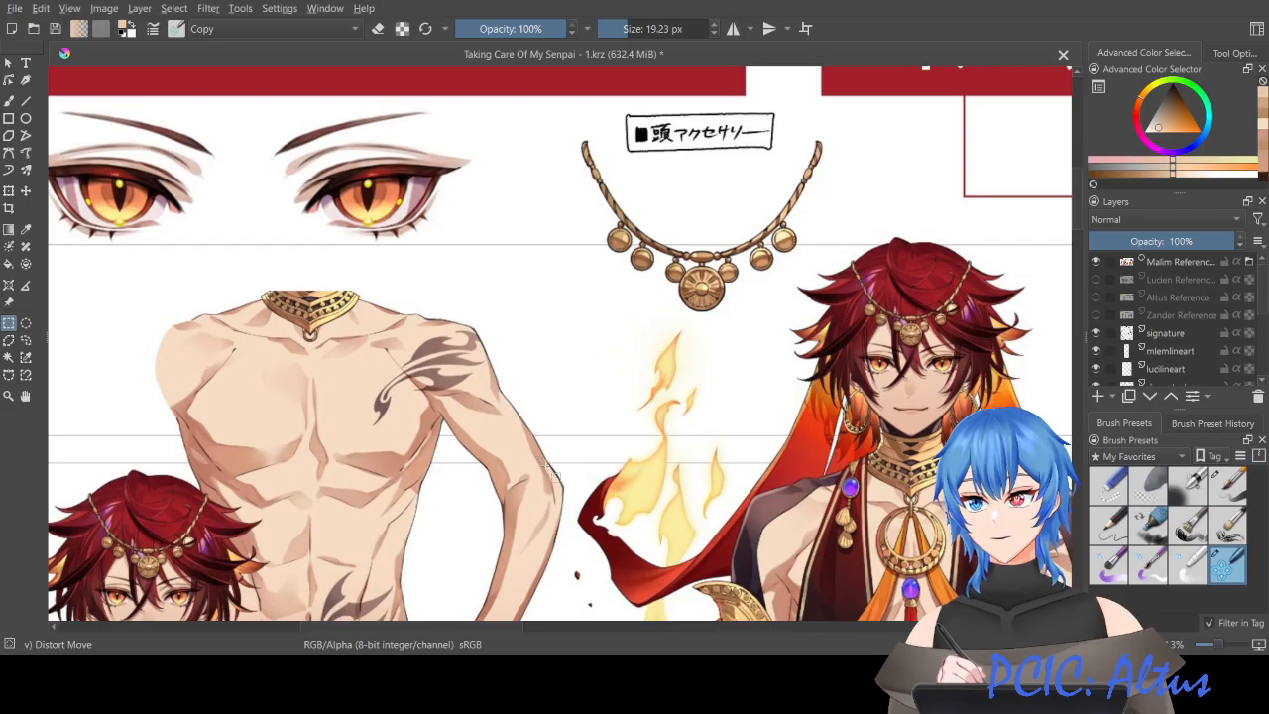
pyautogui.moveTo(510, 627); pyautogui.dragTo(466, 627)
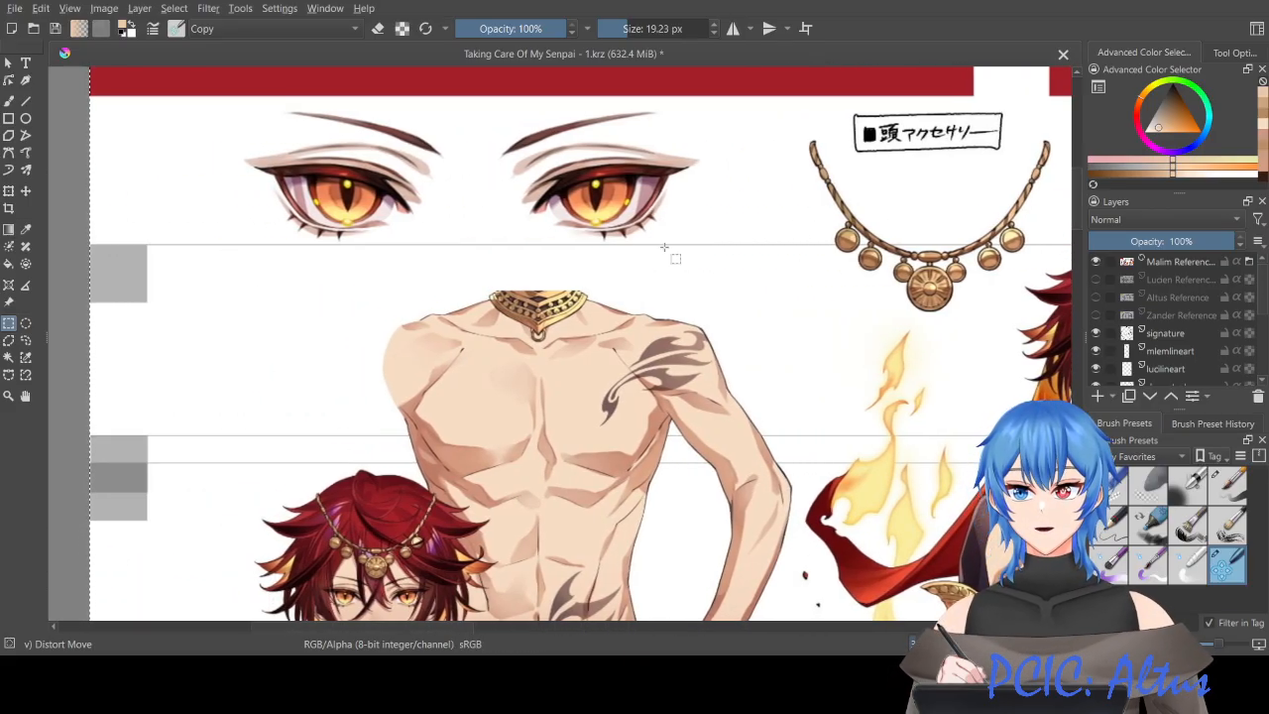
pyautogui.moveTo(709, 252); pyautogui.dragTo(238, 102)
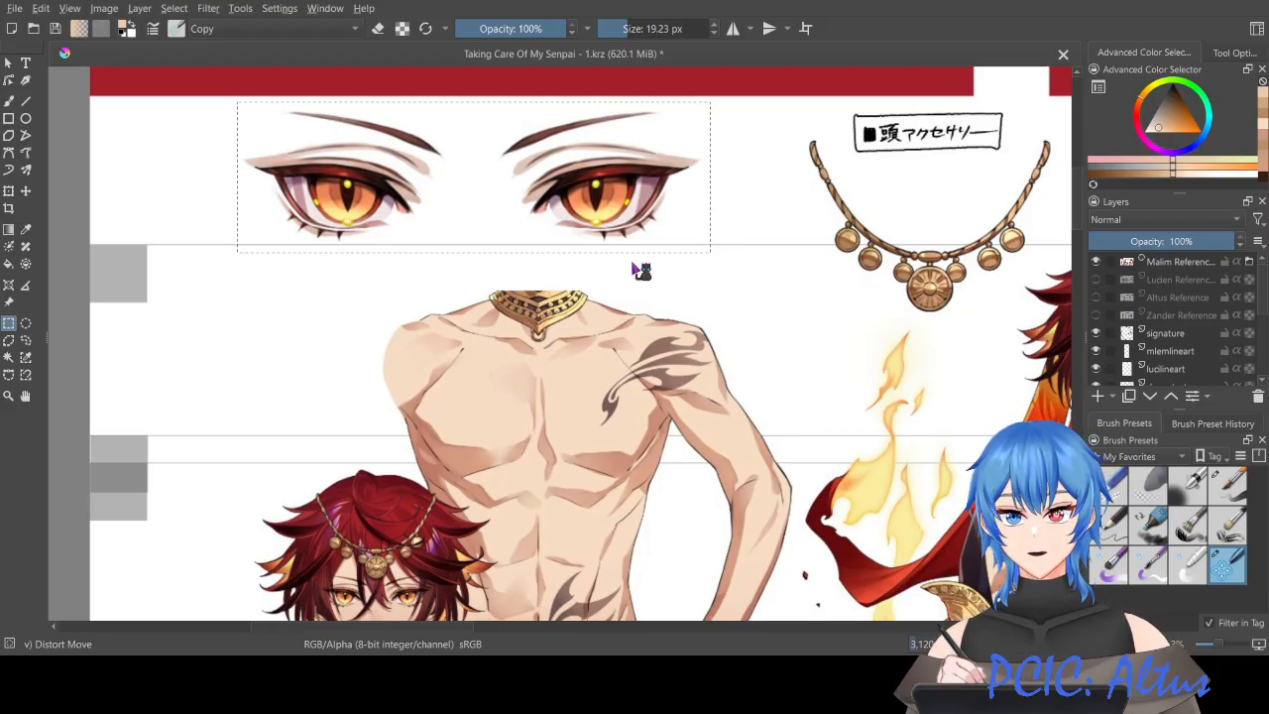
# Step: Make the Malim Reference Sheet layer active and copy the selected eyes to a new layer
pyautogui.scroll(-2, 1120, 337)
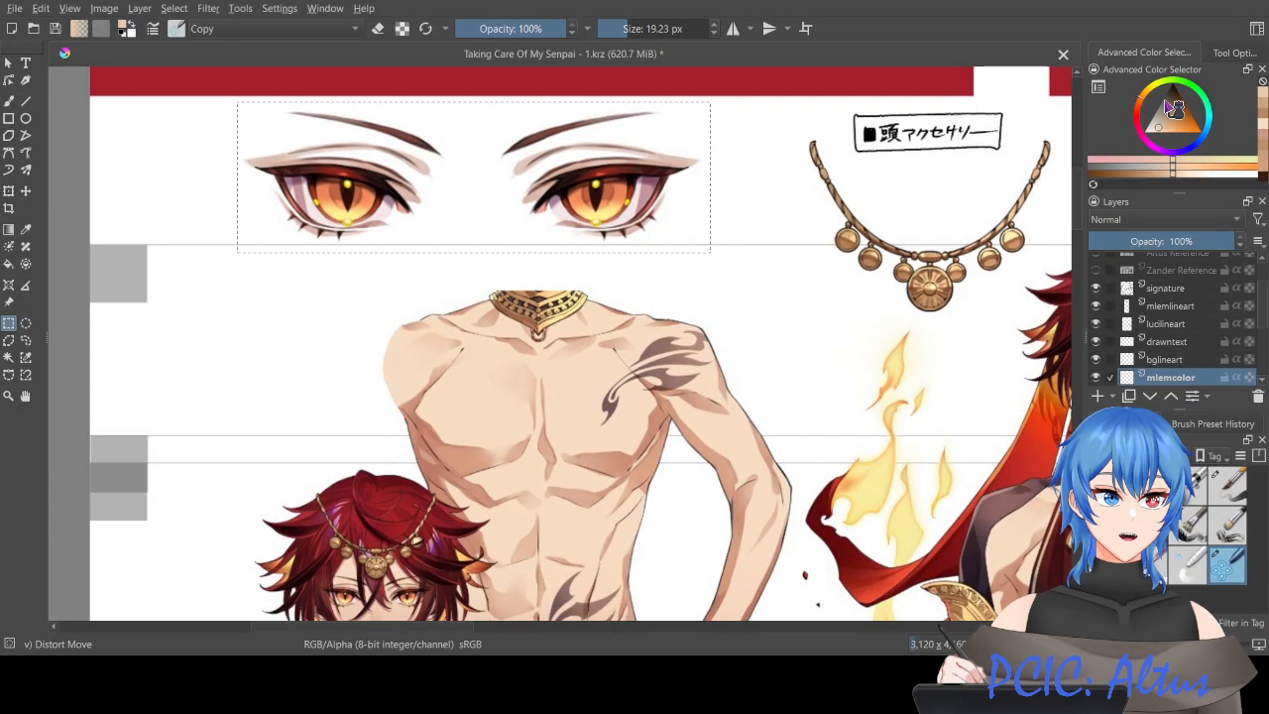
pyautogui.scroll(2, 1155, 278)
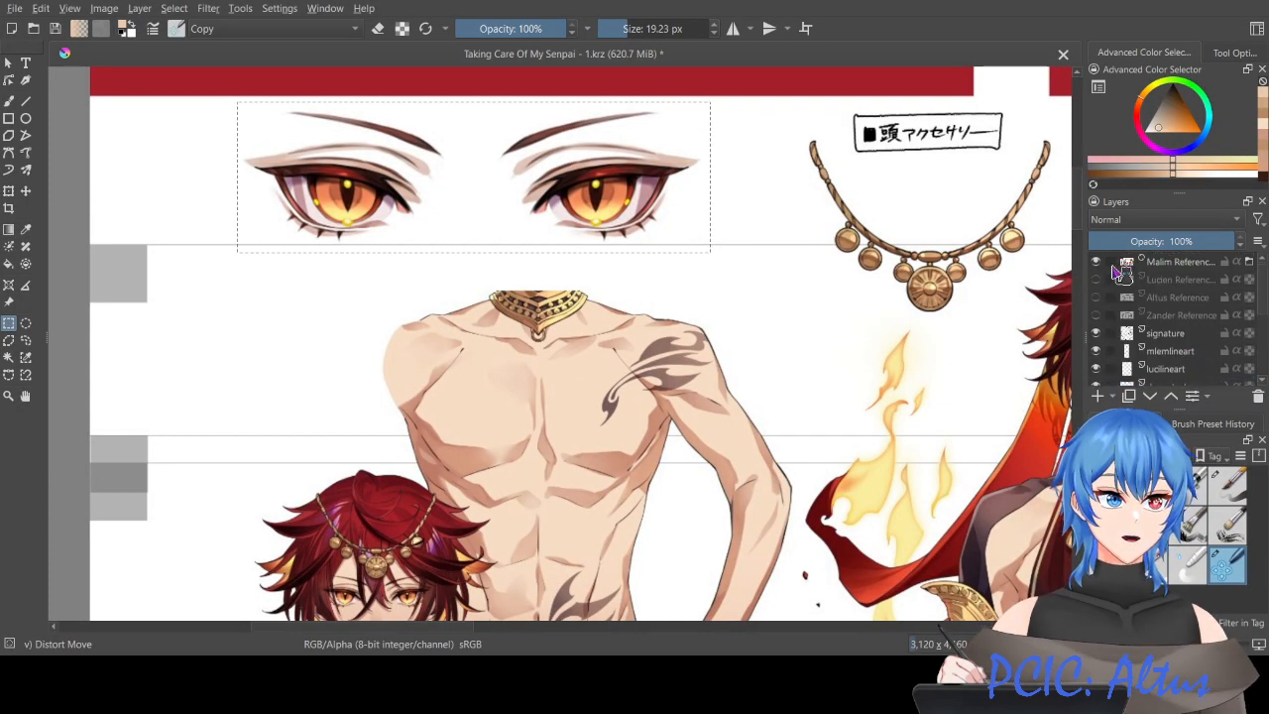
pyautogui.click(1115, 264)
pyautogui.scroll(-3, 1114, 343)
pyautogui.click(1116, 357)
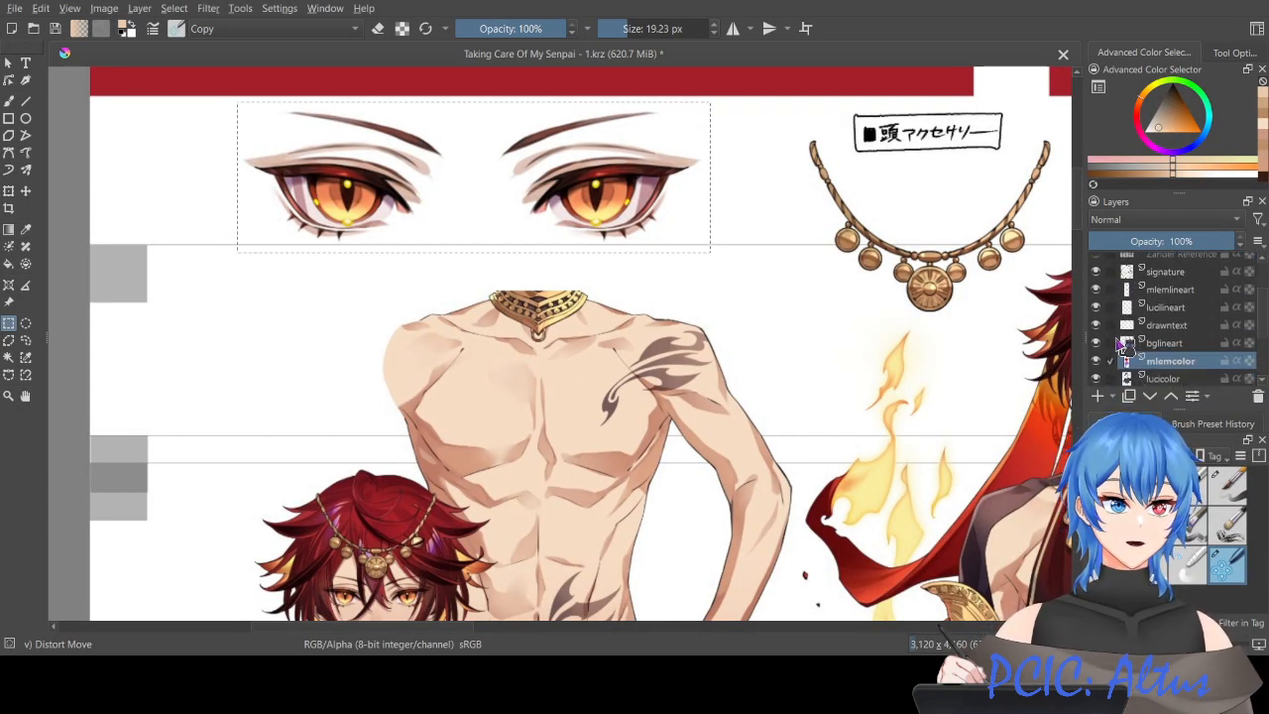
pyautogui.scroll(1, 1112, 351)
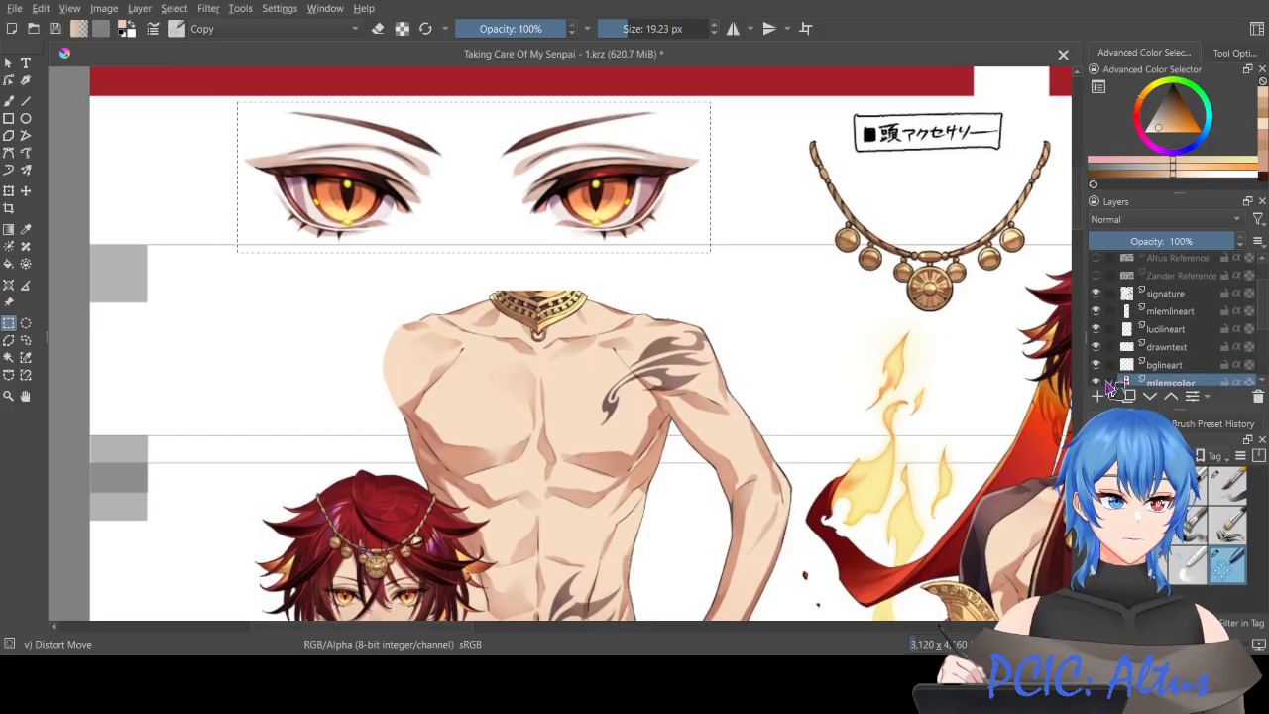
pyautogui.click(1109, 384)
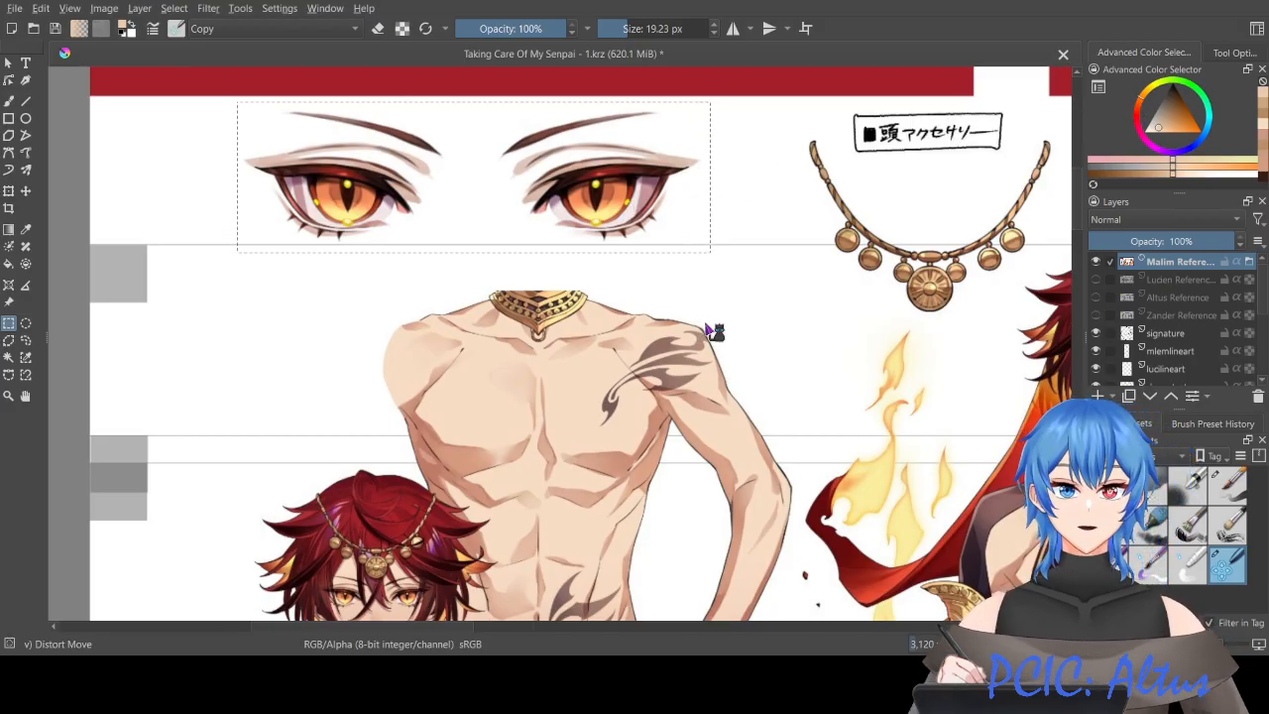
pyautogui.hotkey('ctrl', 'alt', 'j')
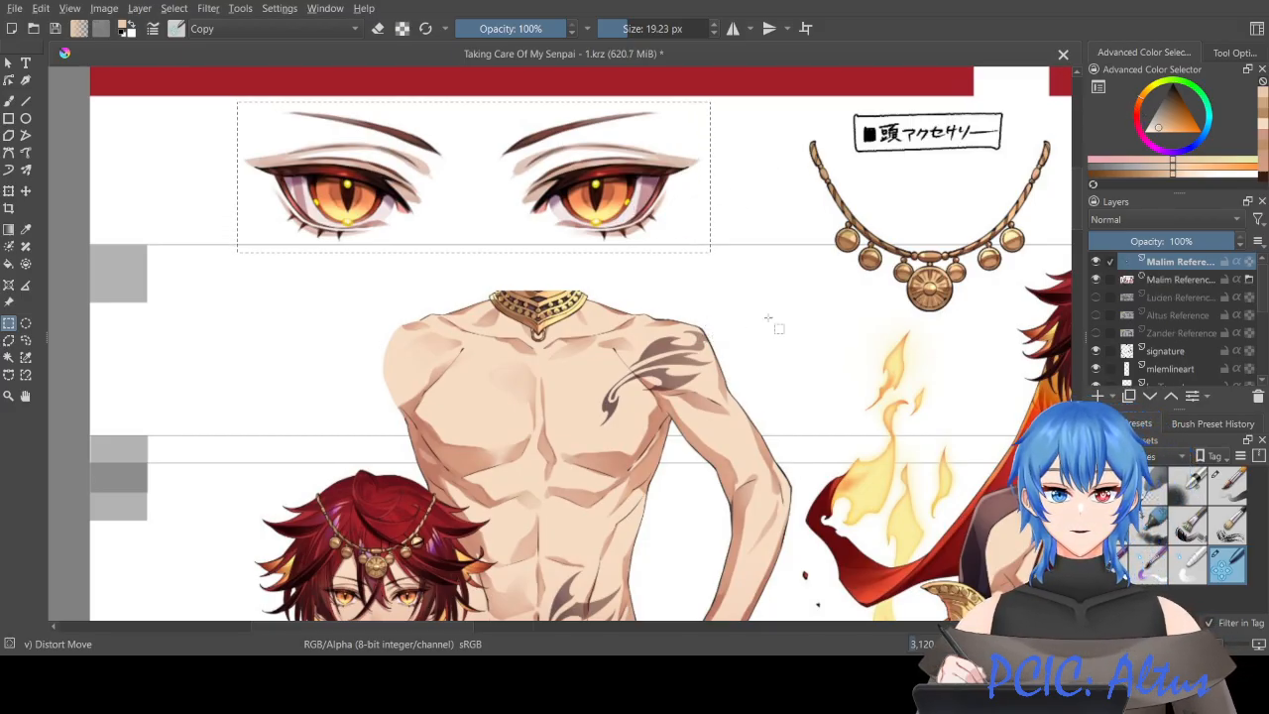
# Step: Rename the new layer holding the copied eyes "mlem eyes ref"
pyautogui.doubleClick(1174, 263)
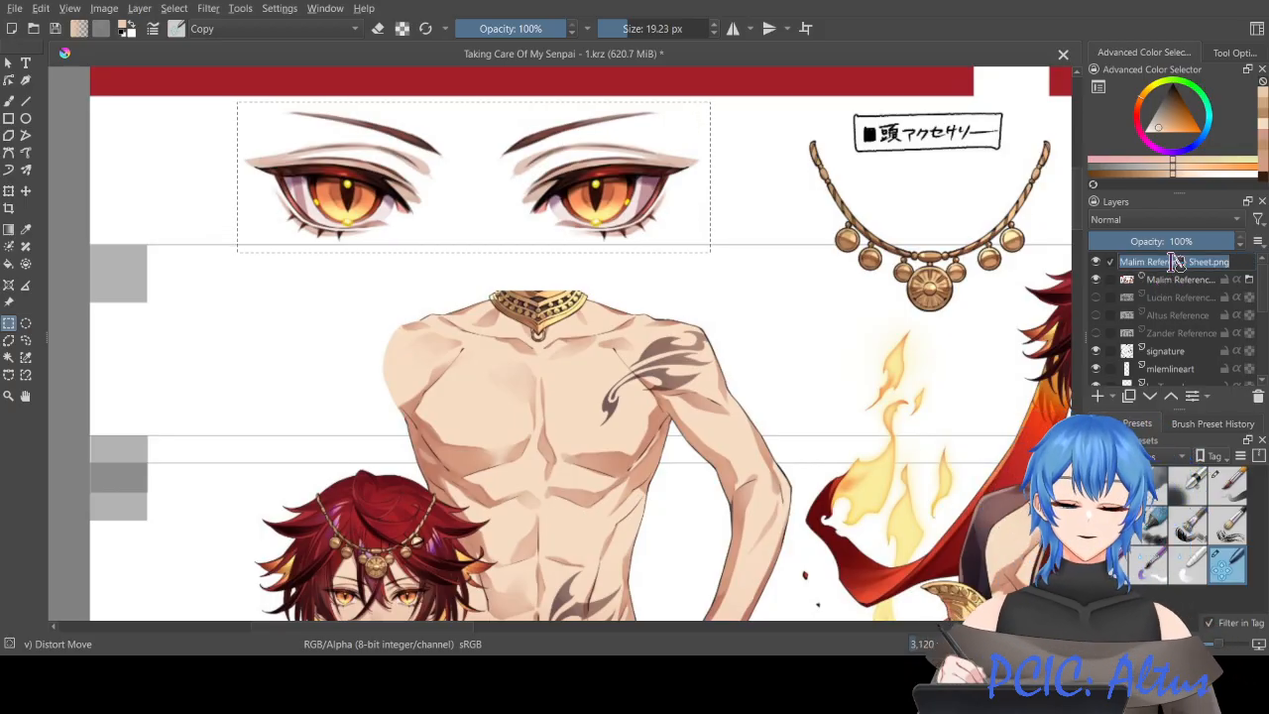
pyautogui.write('mlem eyes')
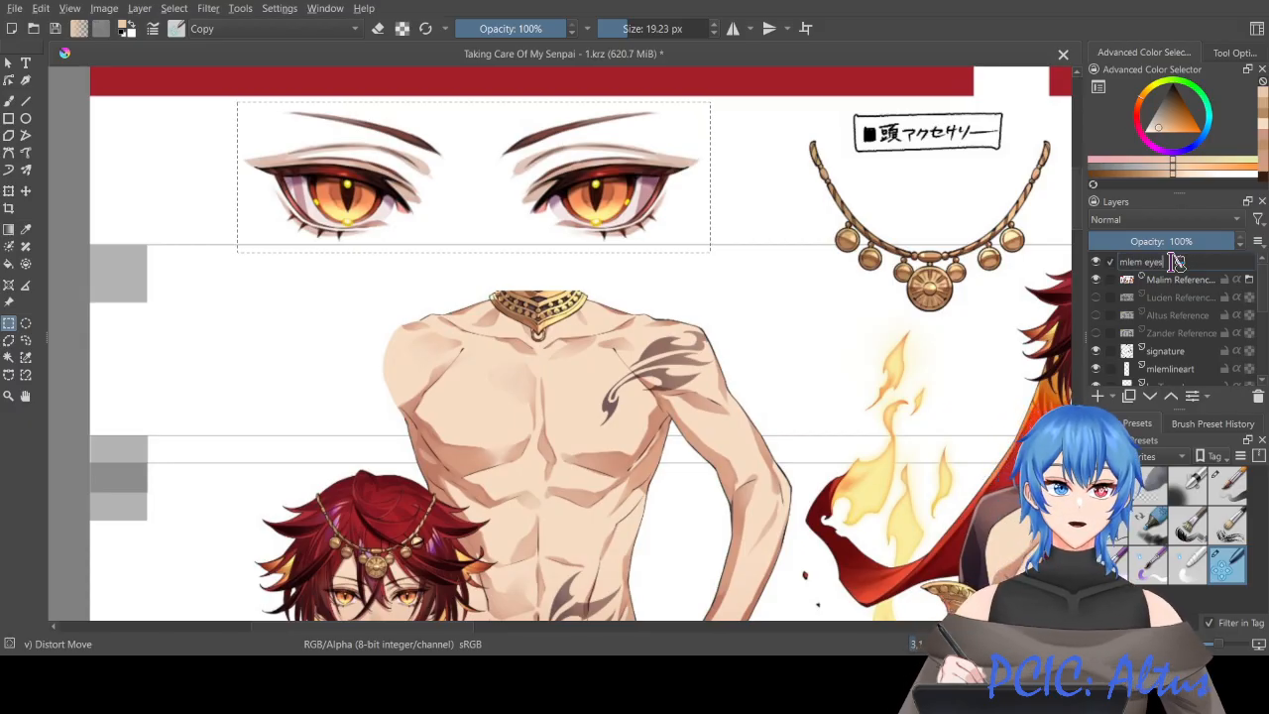
pyautogui.write(' ref')
pyautogui.press('Return')
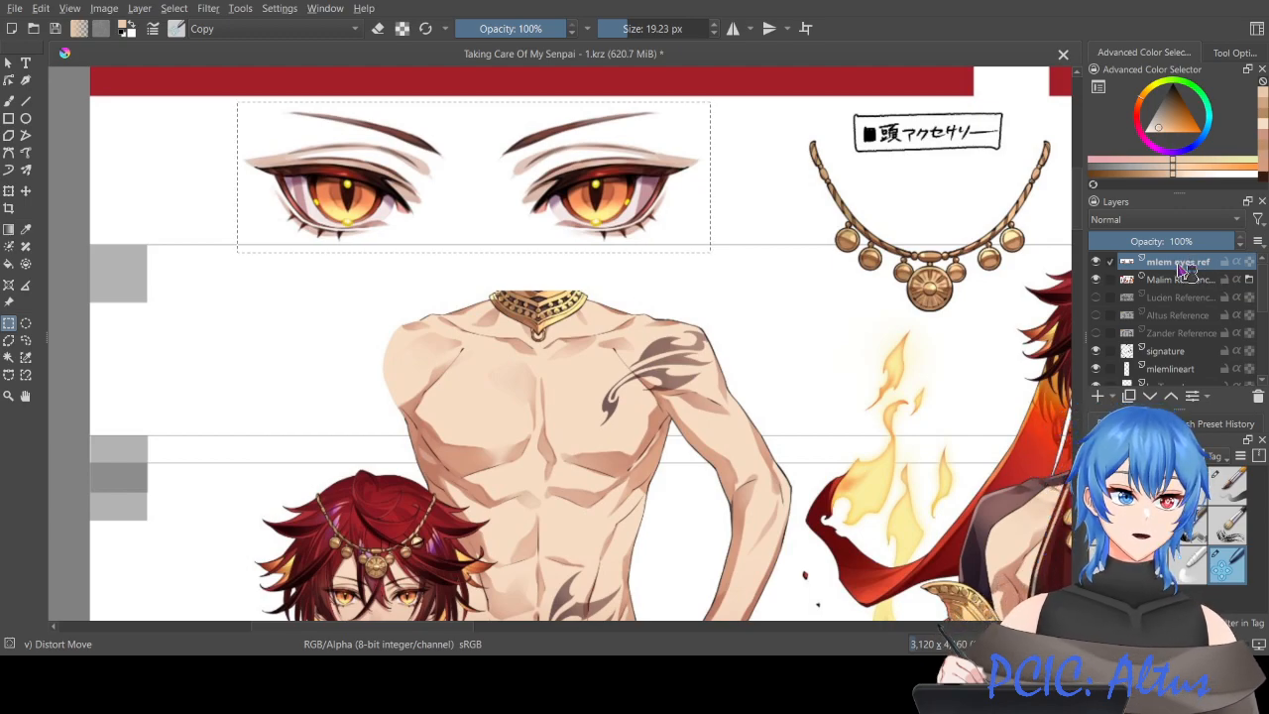
# Step: Reorder the mlem eyes ref layer to sit directly above mlemcolor and hide the Malim Reference Sheet layer
pyautogui.moveTo(1182, 269); pyautogui.dragTo(1172, 361)
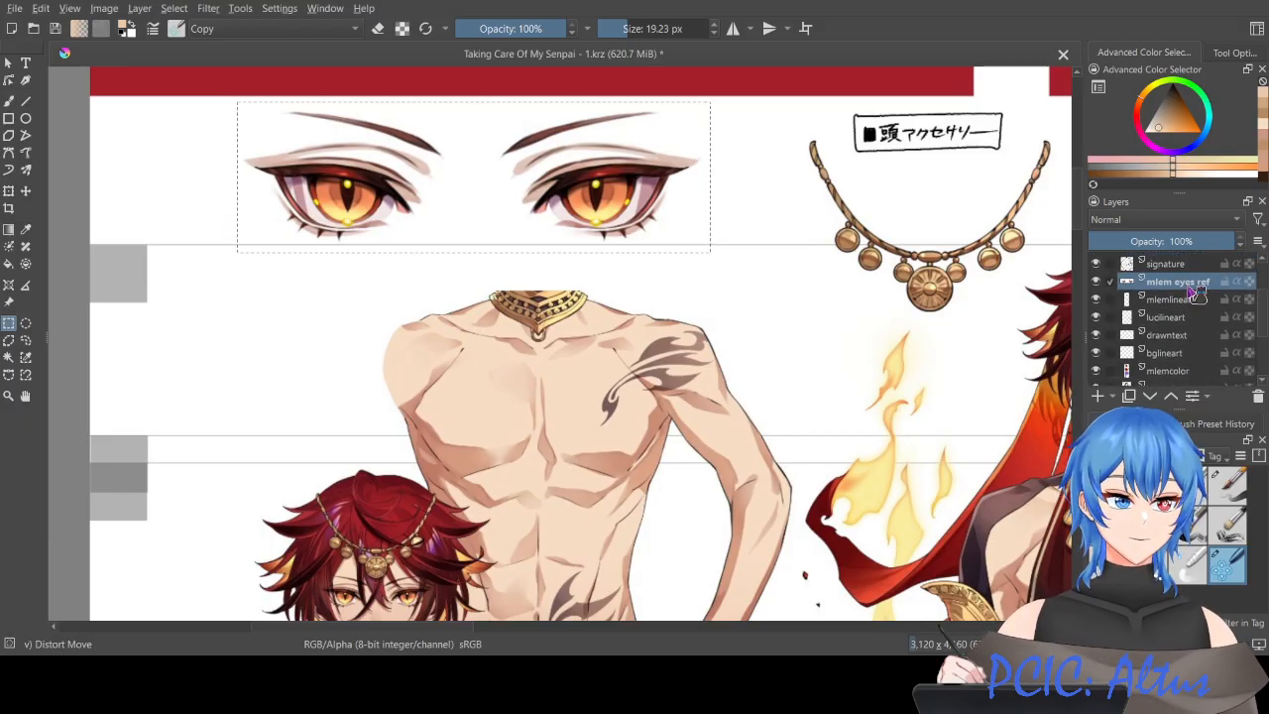
pyautogui.moveTo(1194, 292); pyautogui.dragTo(1188, 365)
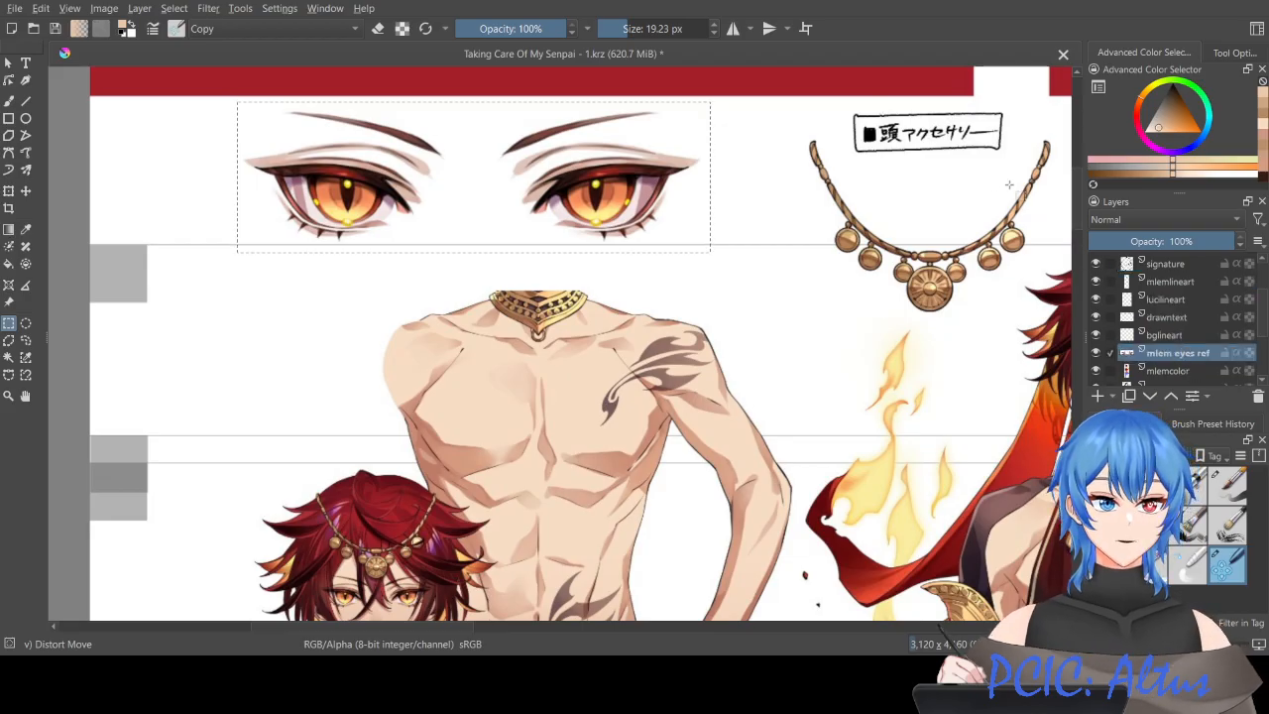
pyautogui.scroll(2, 1107, 282)
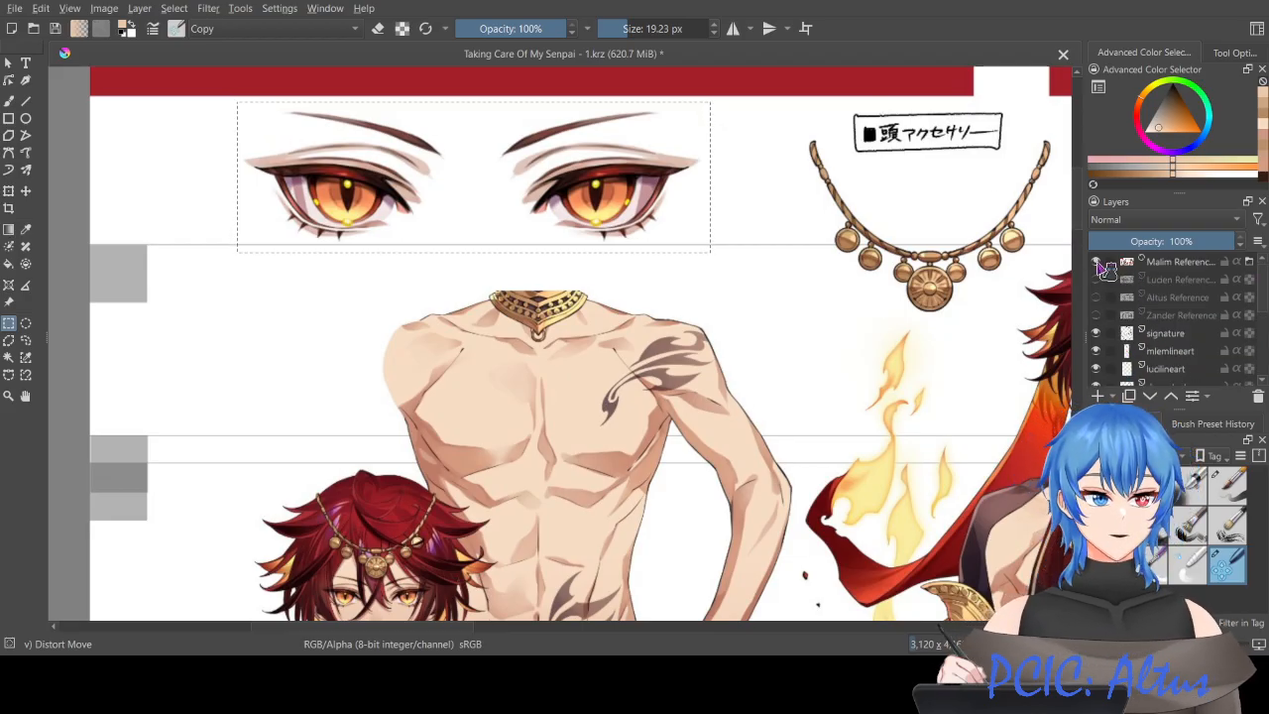
pyautogui.click(1096, 263)
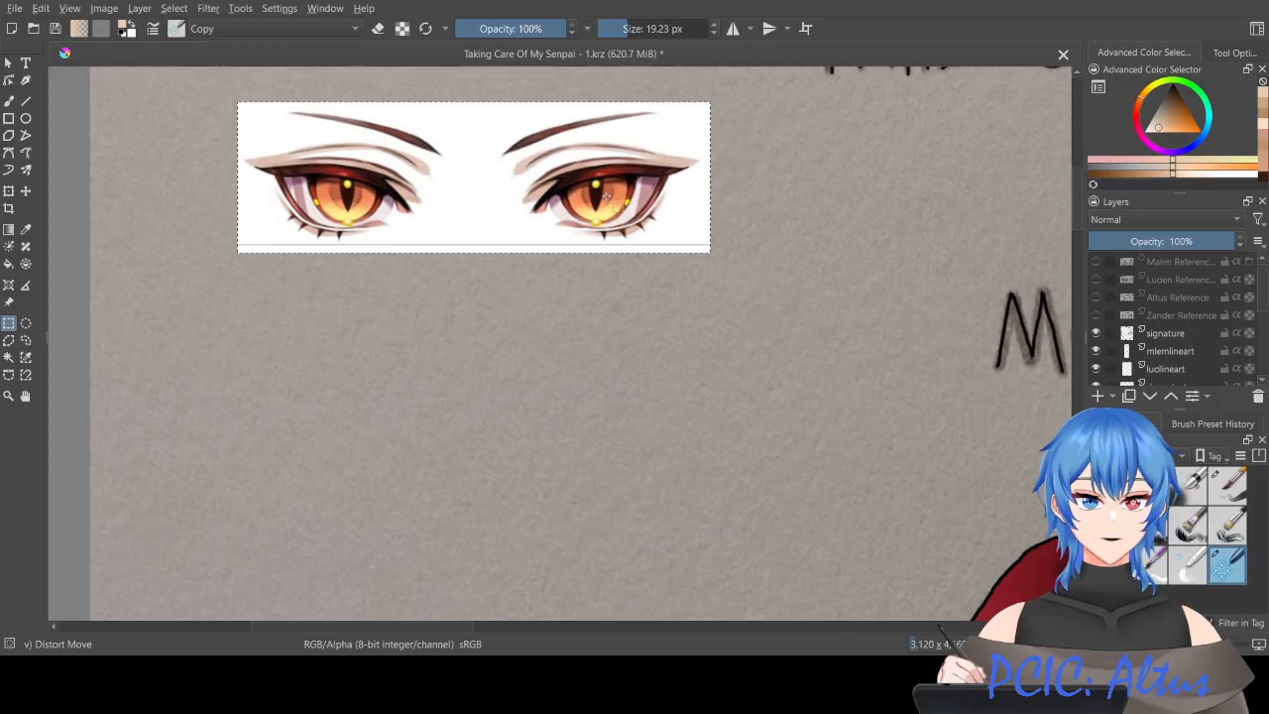
# Step: Move the copied reference eyes across the canvas so they sit beside the red-haired character's hair
pyautogui.click(26, 190)
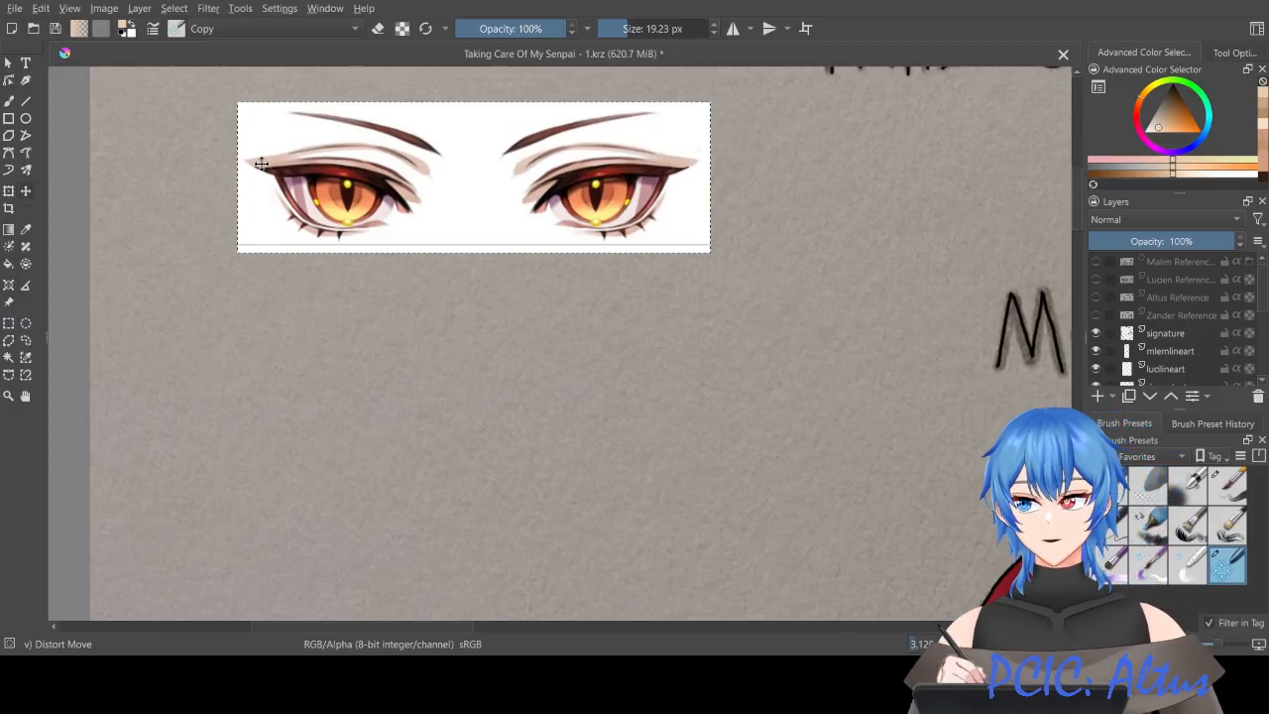
pyautogui.moveTo(503, 235); pyautogui.dragTo(623, 300)
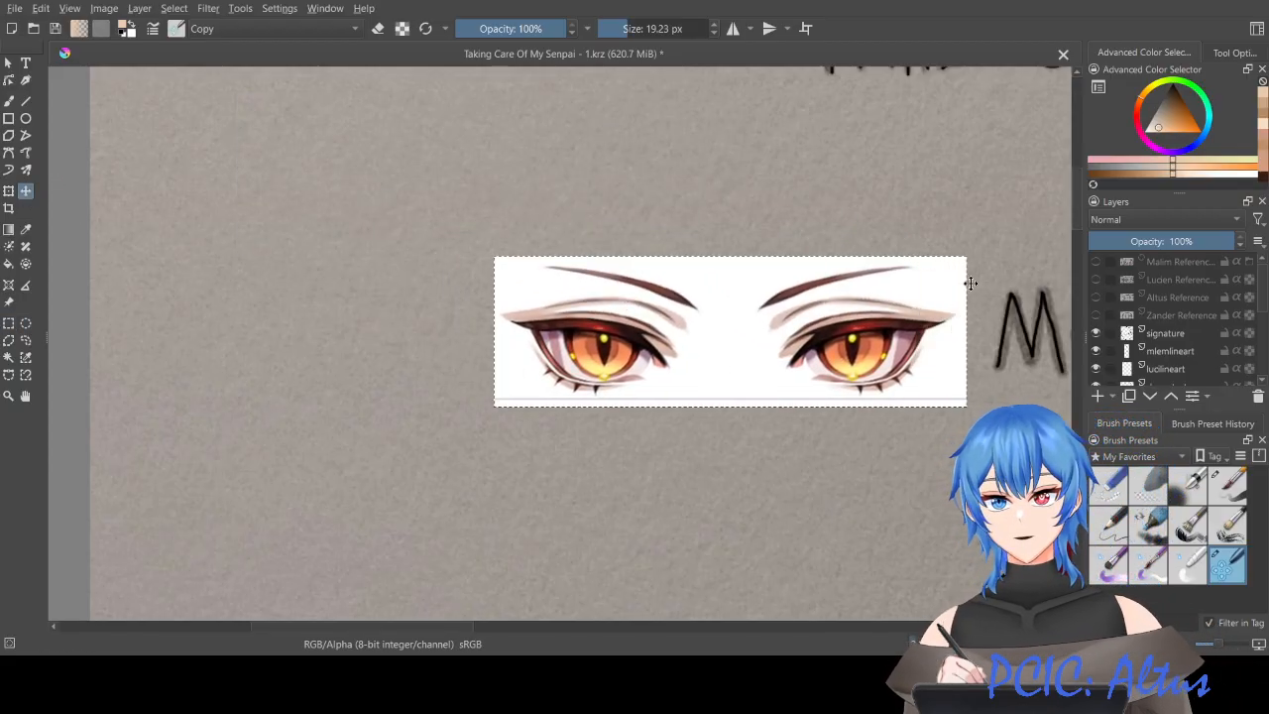
pyautogui.scroll(-5, 968, 198)
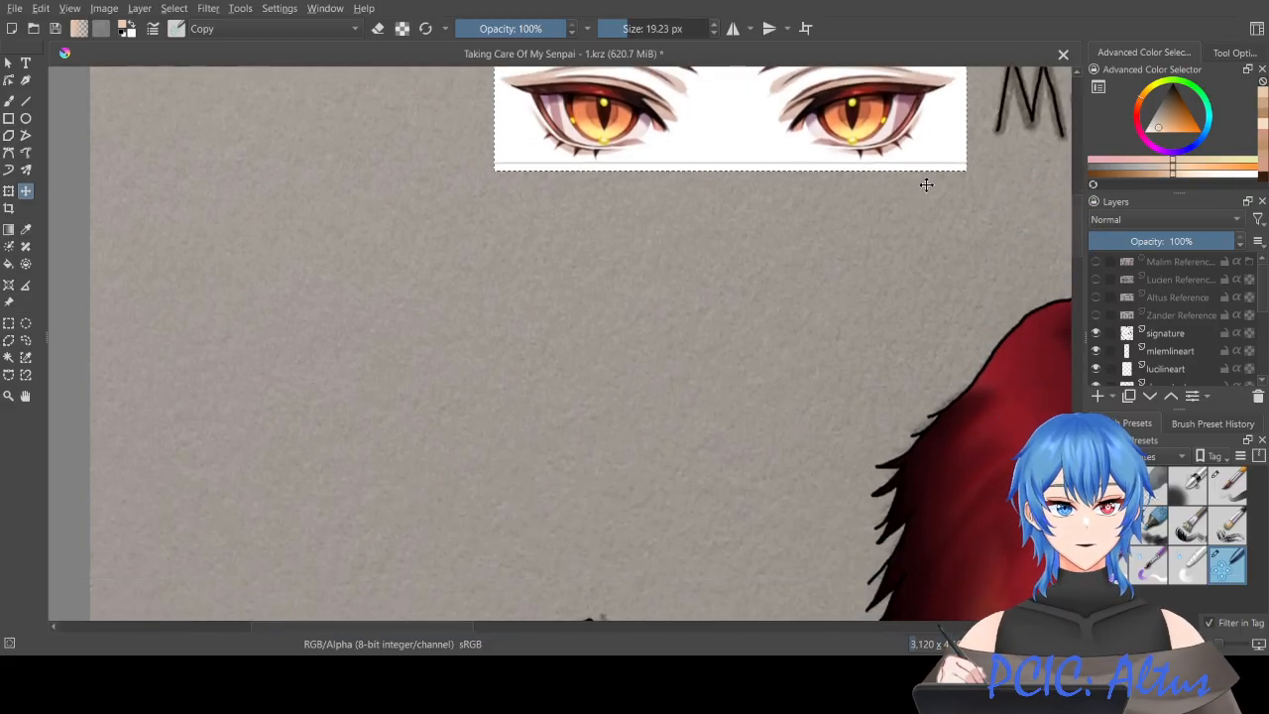
pyautogui.moveTo(858, 192); pyautogui.dragTo(824, 461)
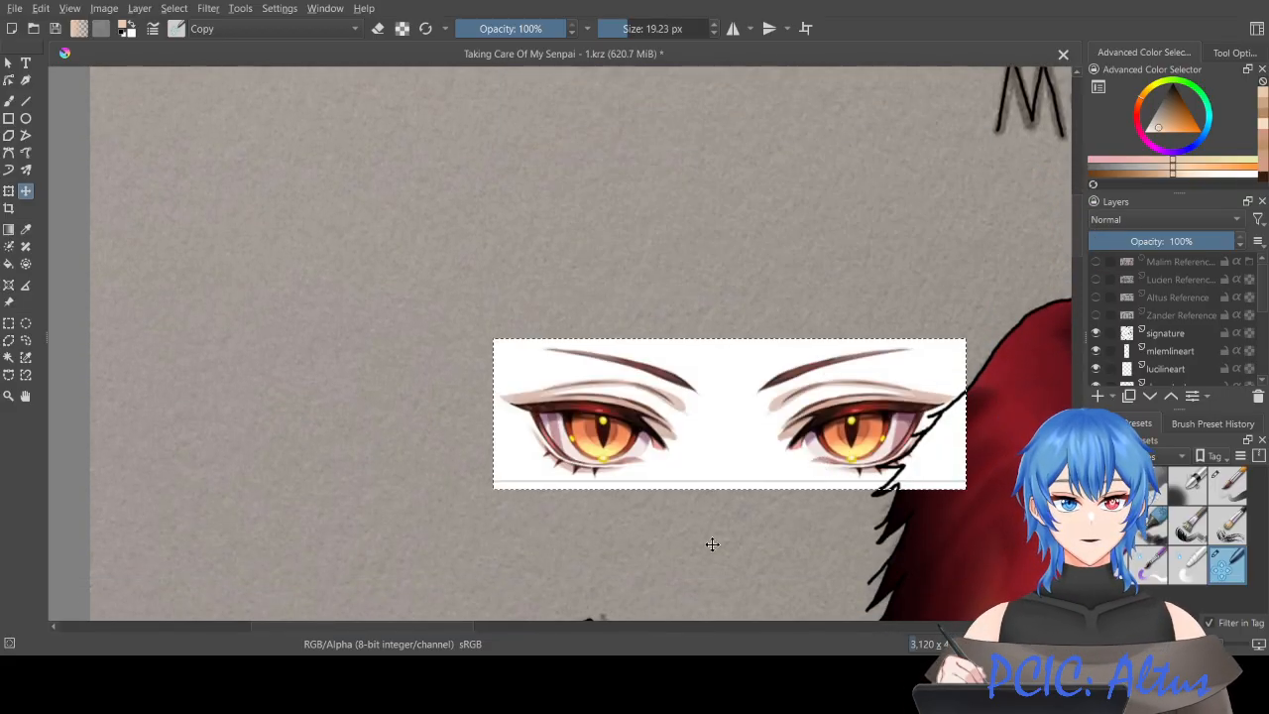
pyautogui.moveTo(464, 628); pyautogui.dragTo(538, 632)
pyautogui.moveTo(503, 457); pyautogui.dragTo(408, 559)
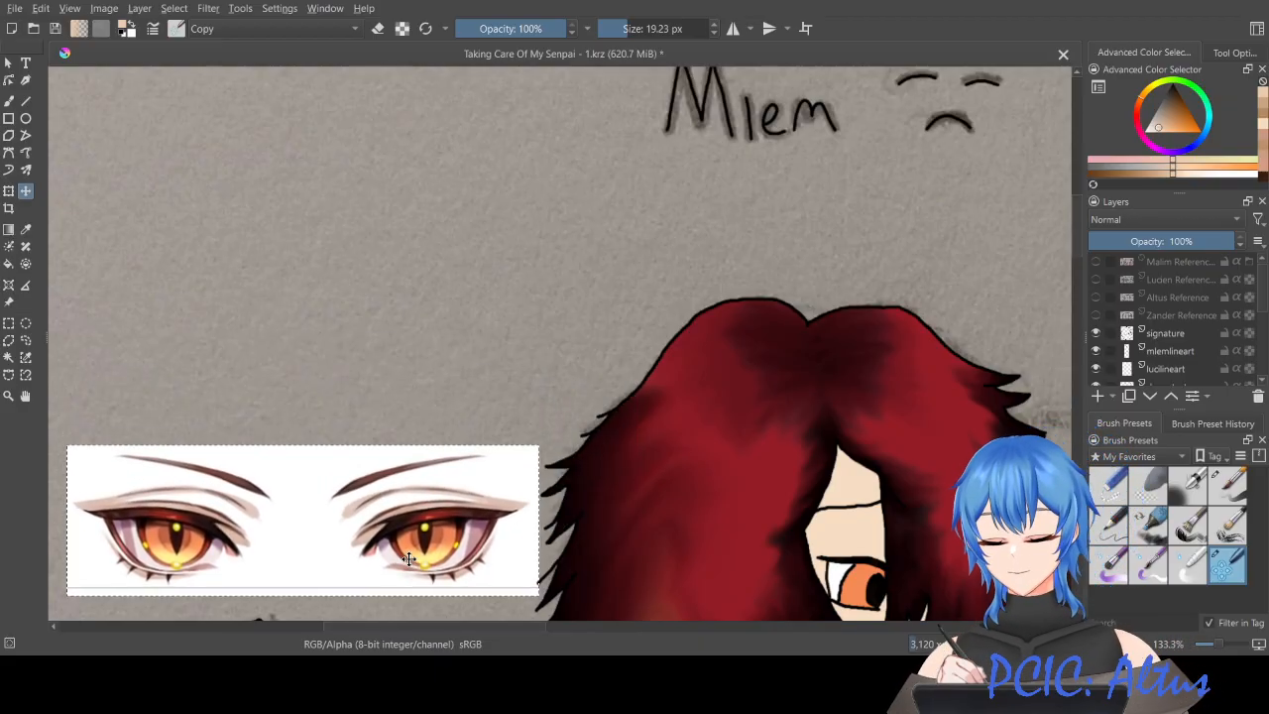
# Step: Place the mlem eyes ref layer below mlemcolor and shift the reference eyes closer, partly behind the red hair
pyautogui.scroll(-2, 1172, 363)
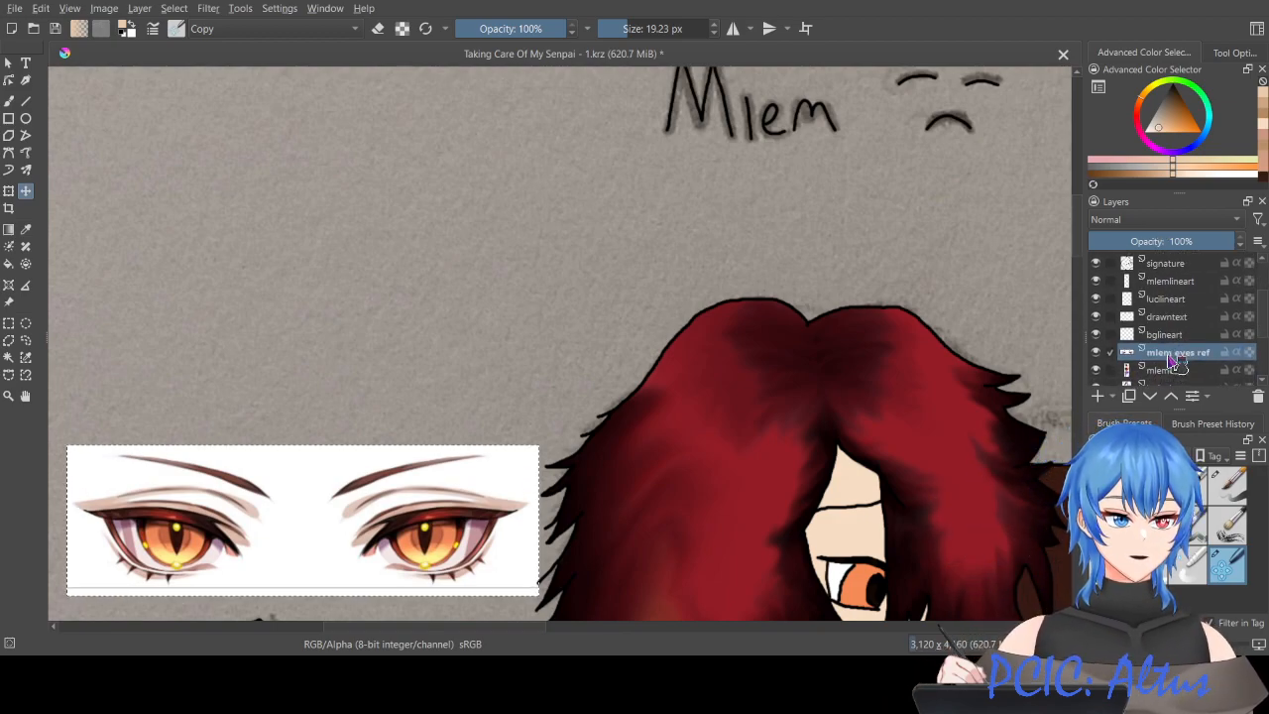
pyautogui.moveTo(1174, 363)
pyautogui.mouseDown()
pyautogui.moveTo(1177, 379)
pyautogui.moveTo(1180, 358)
pyautogui.mouseUp()
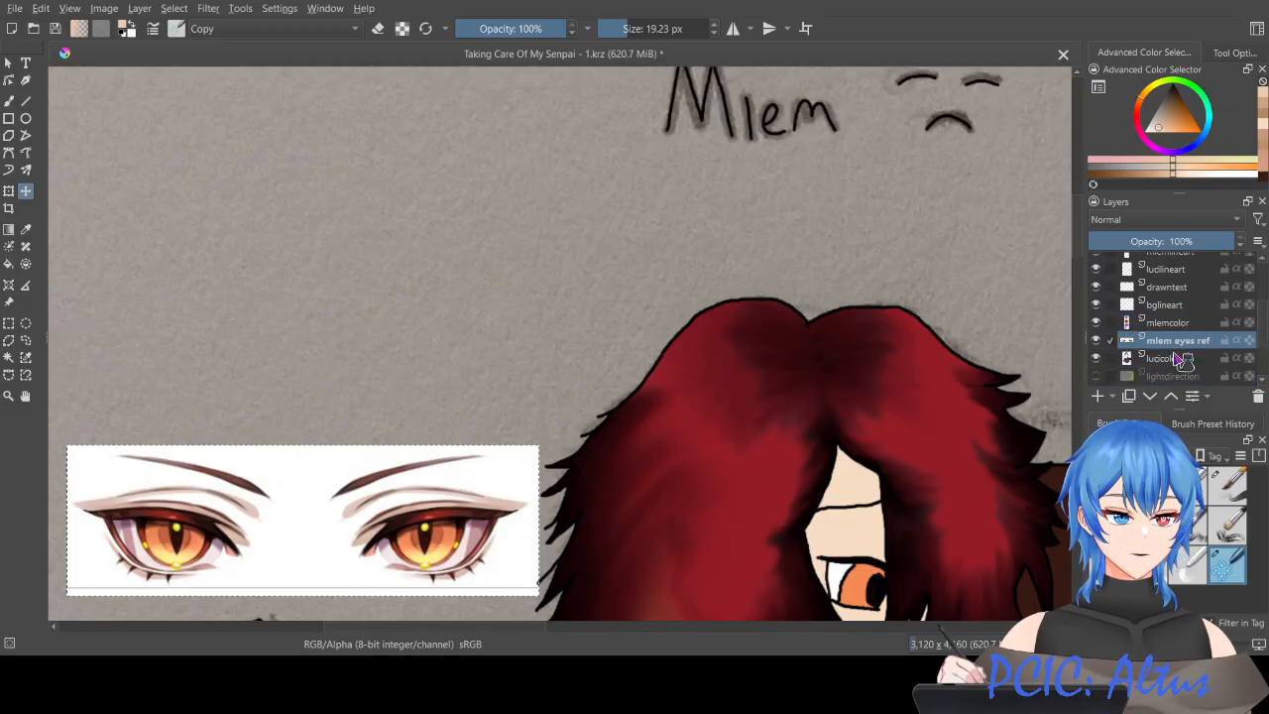
pyautogui.moveTo(419, 523); pyautogui.dragTo(487, 535)
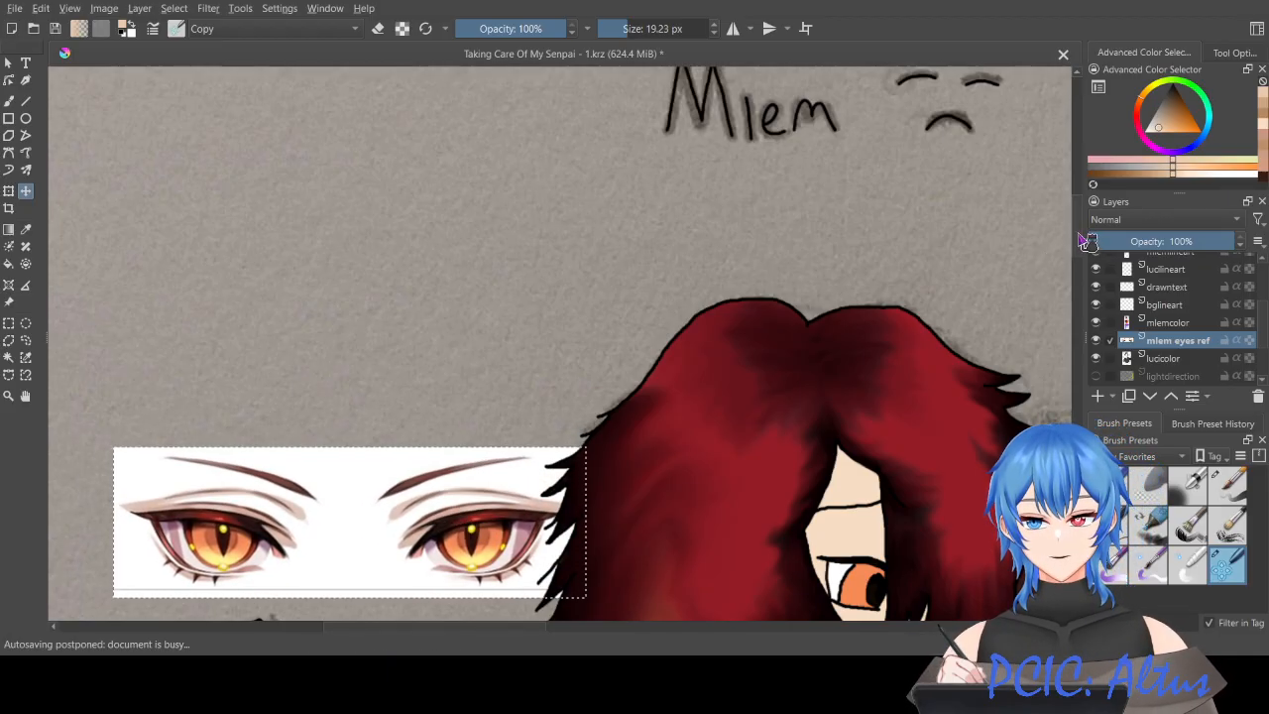
# Step: Make mlemlineart the active layer and ready the freehand brush with the Basic-5 Size Opacity preset at 5.70 px
pyautogui.scroll(-5, 635, 291)
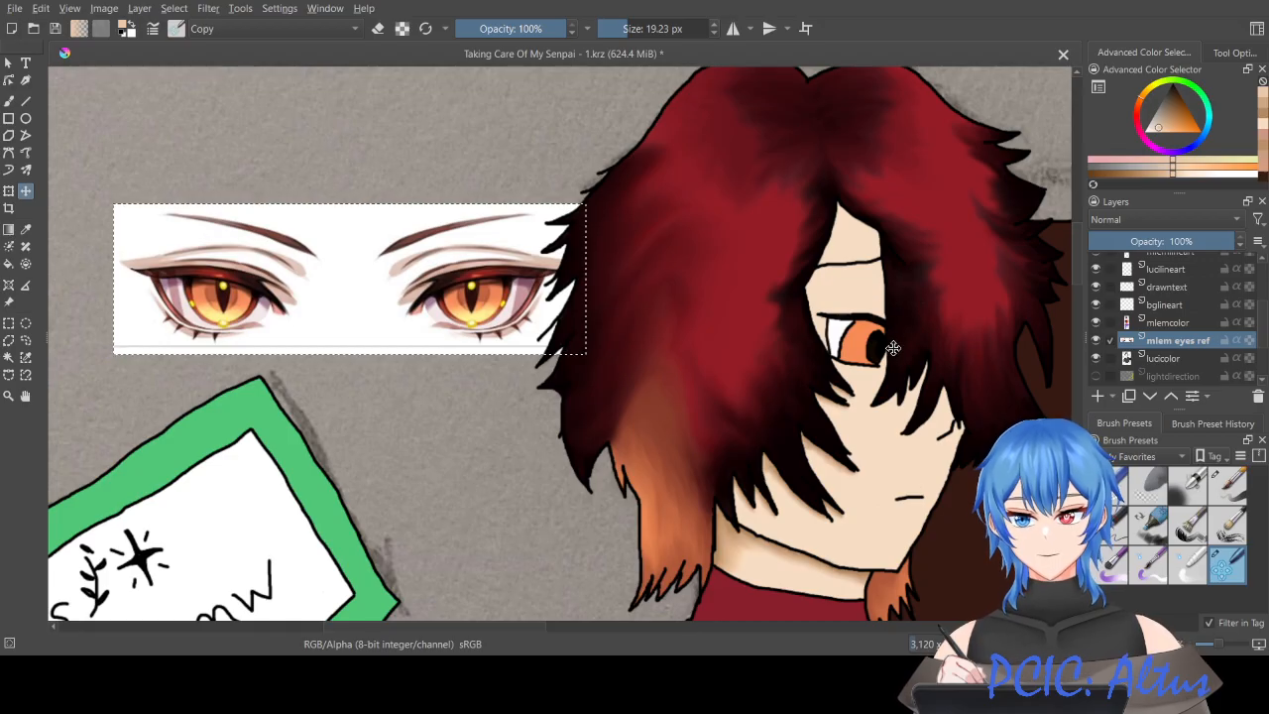
pyautogui.scroll(2, 893, 348)
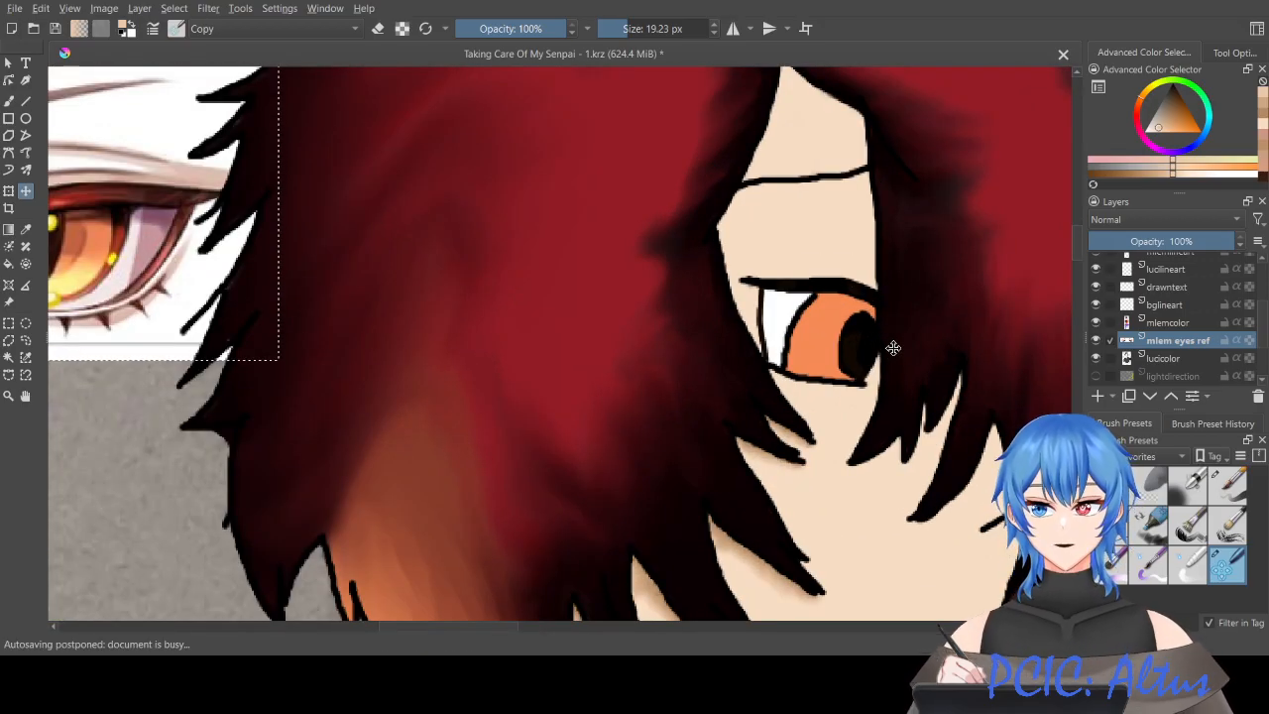
pyautogui.scroll(-1, 893, 348)
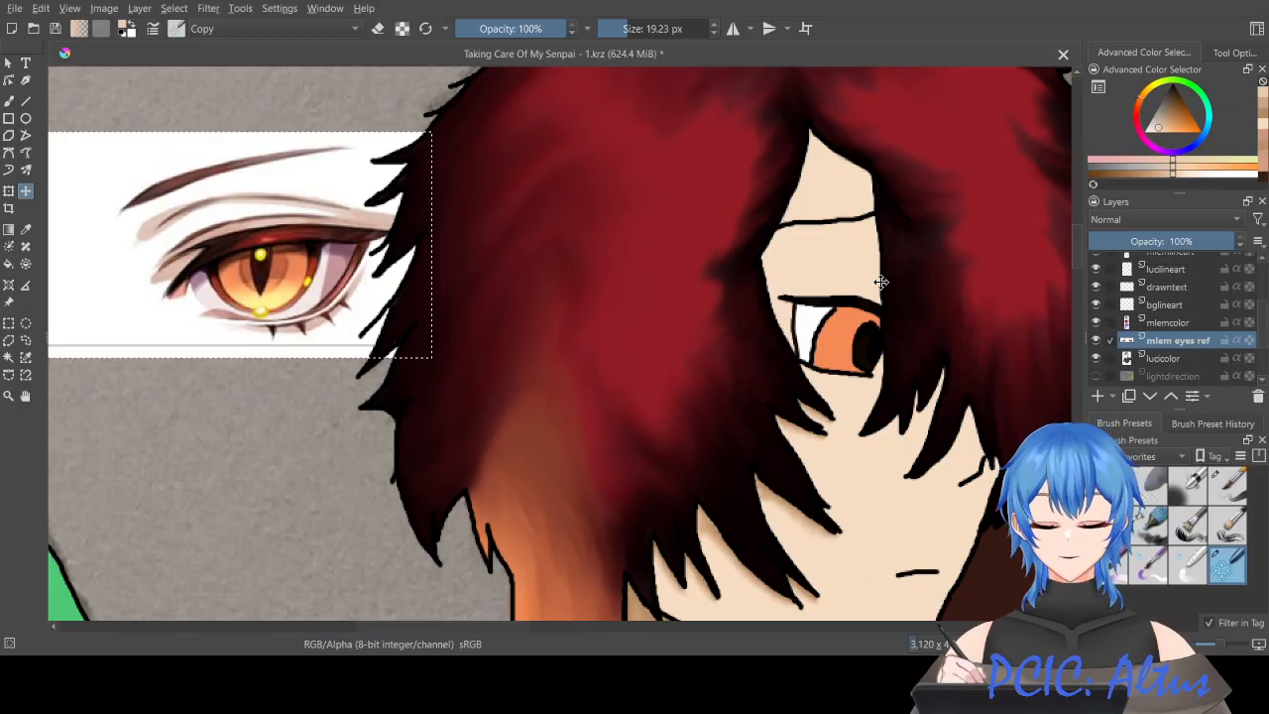
pyautogui.scroll(1, 881, 282)
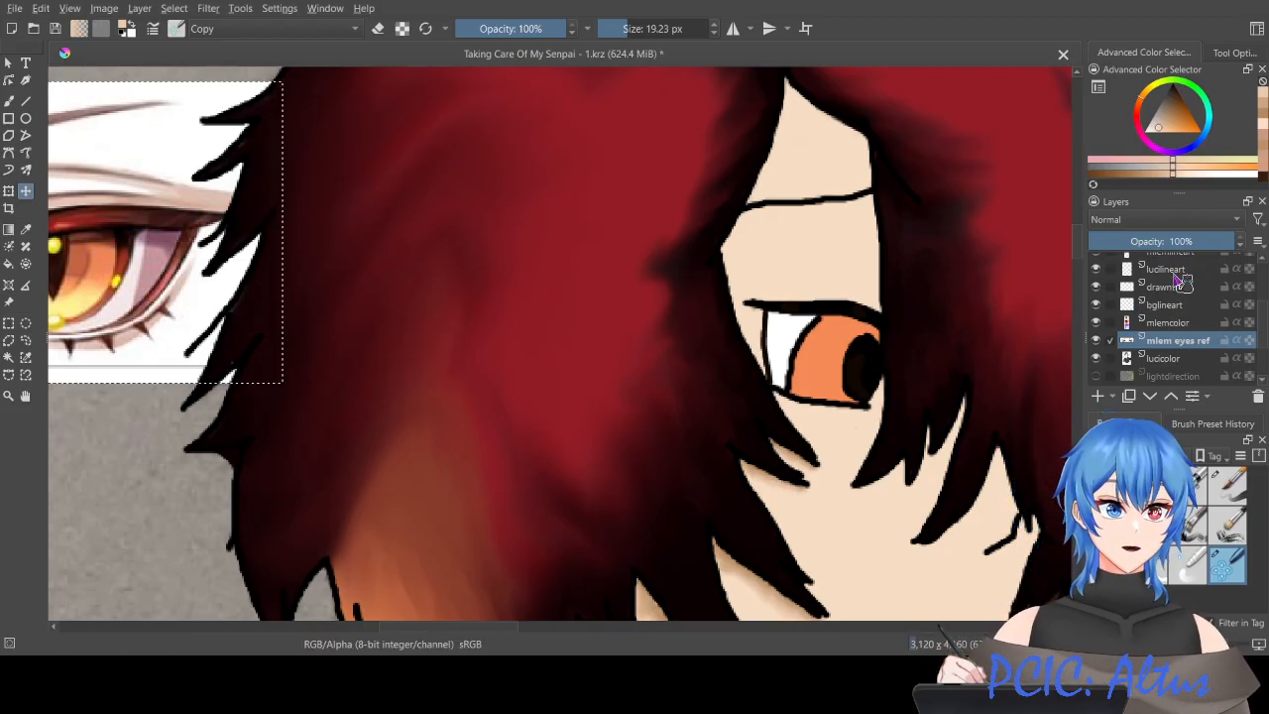
pyautogui.scroll(3, 1179, 322)
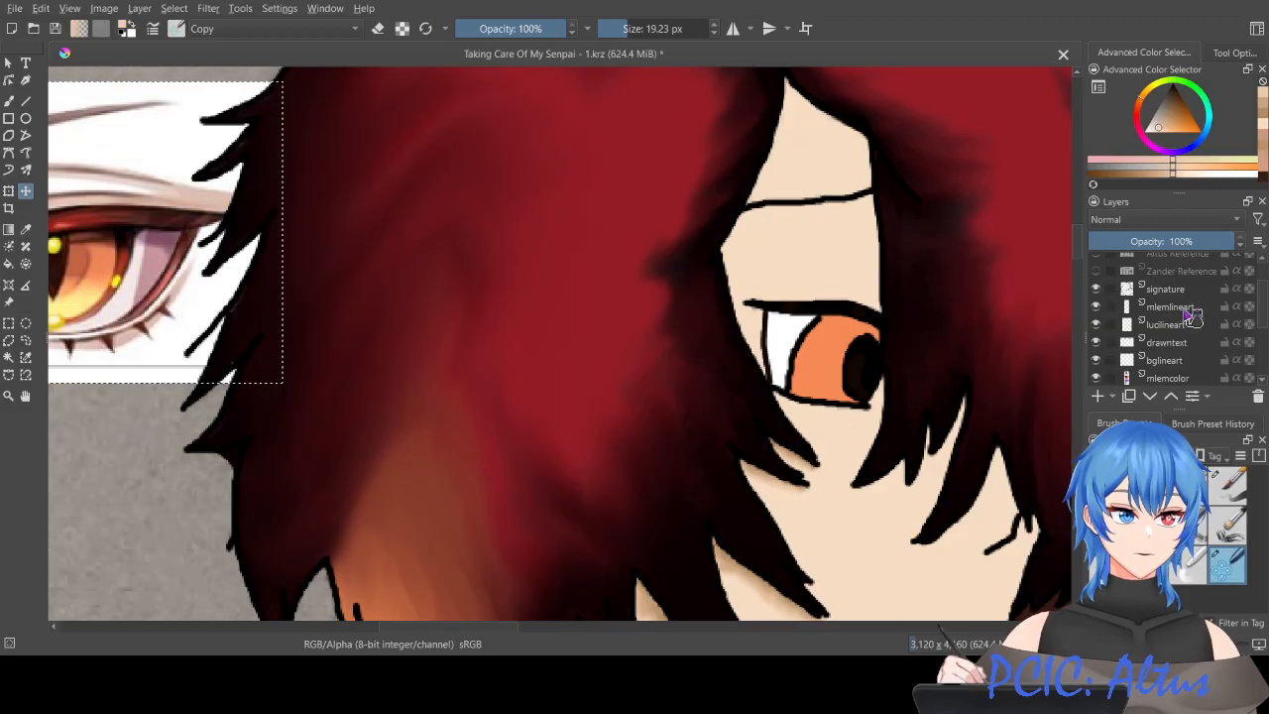
pyautogui.click(1184, 308)
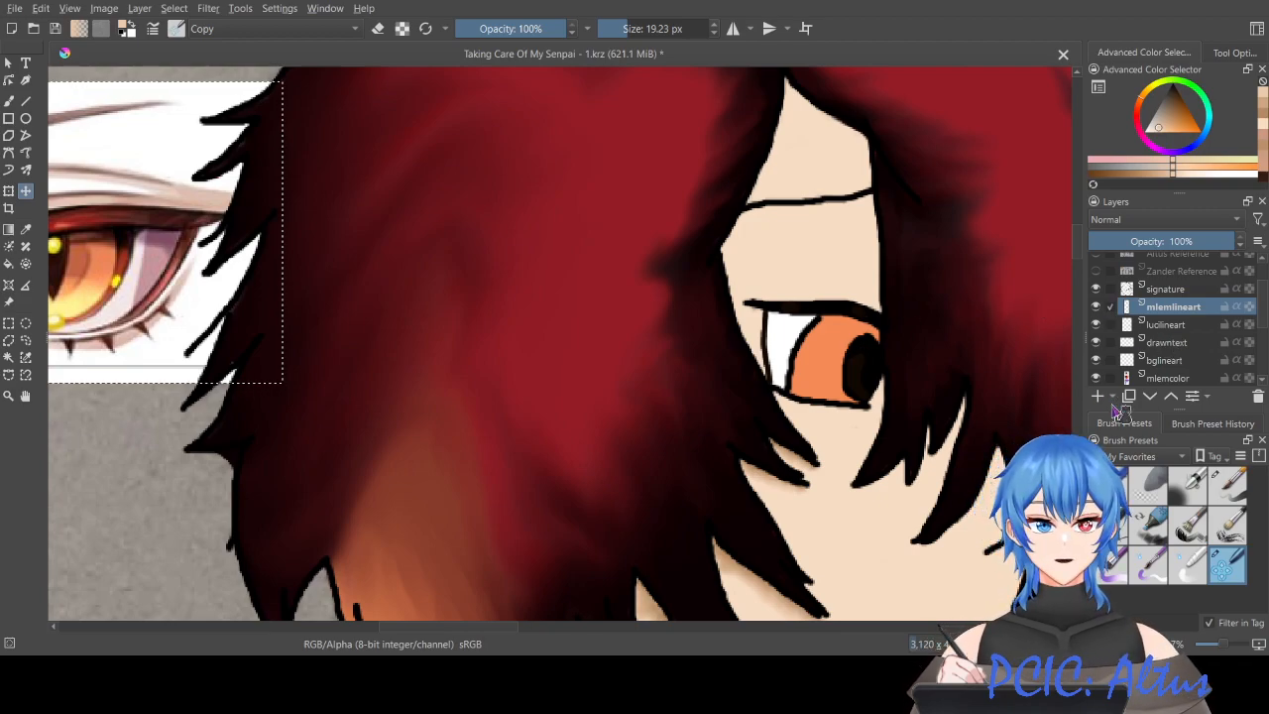
pyautogui.click(1229, 485)
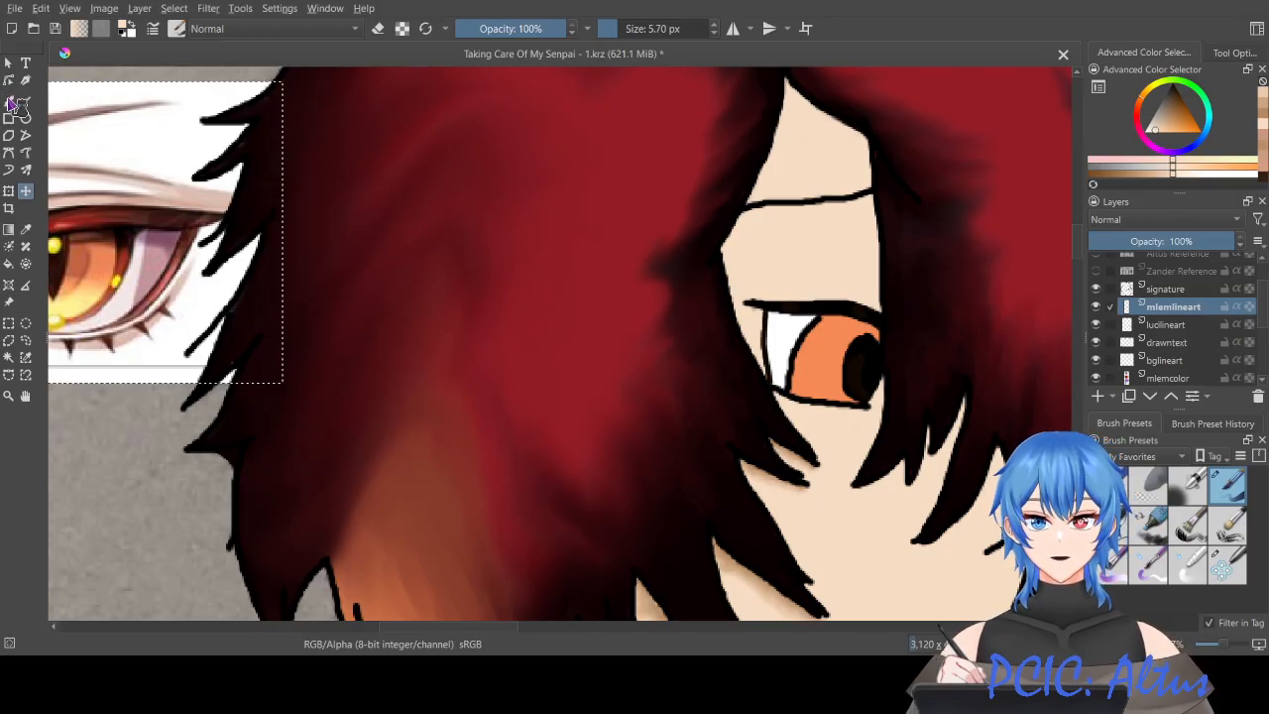
pyautogui.click(10, 103)
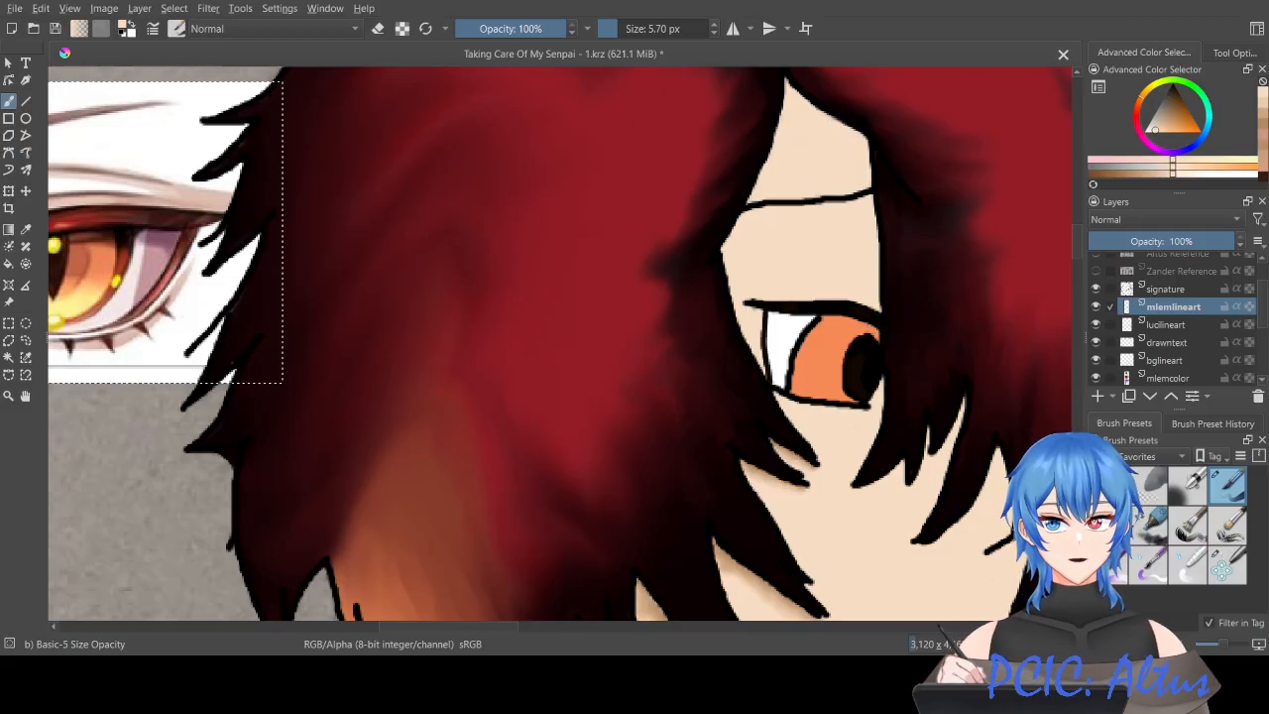
# Step: Make mlemcolor the active layer and clear the rectangular selection around the reference eyes
pyautogui.scroll(-5, 1238, 346)
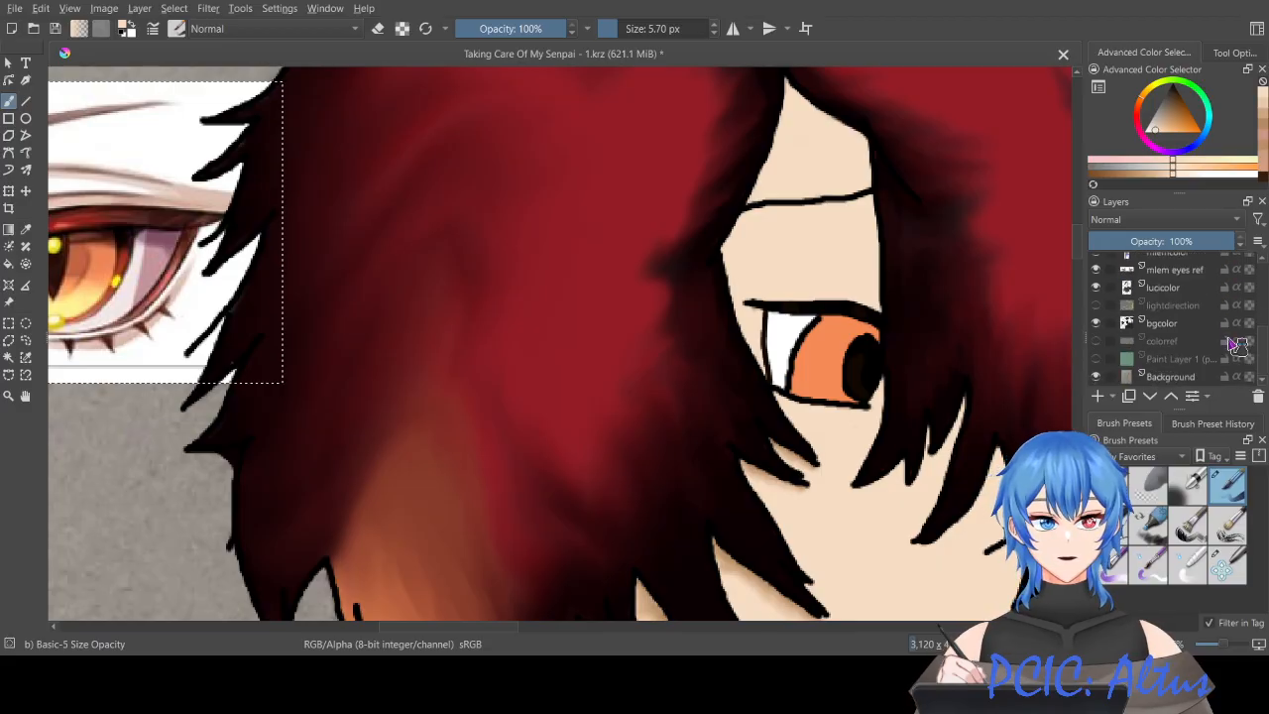
pyautogui.scroll(5, 1211, 335)
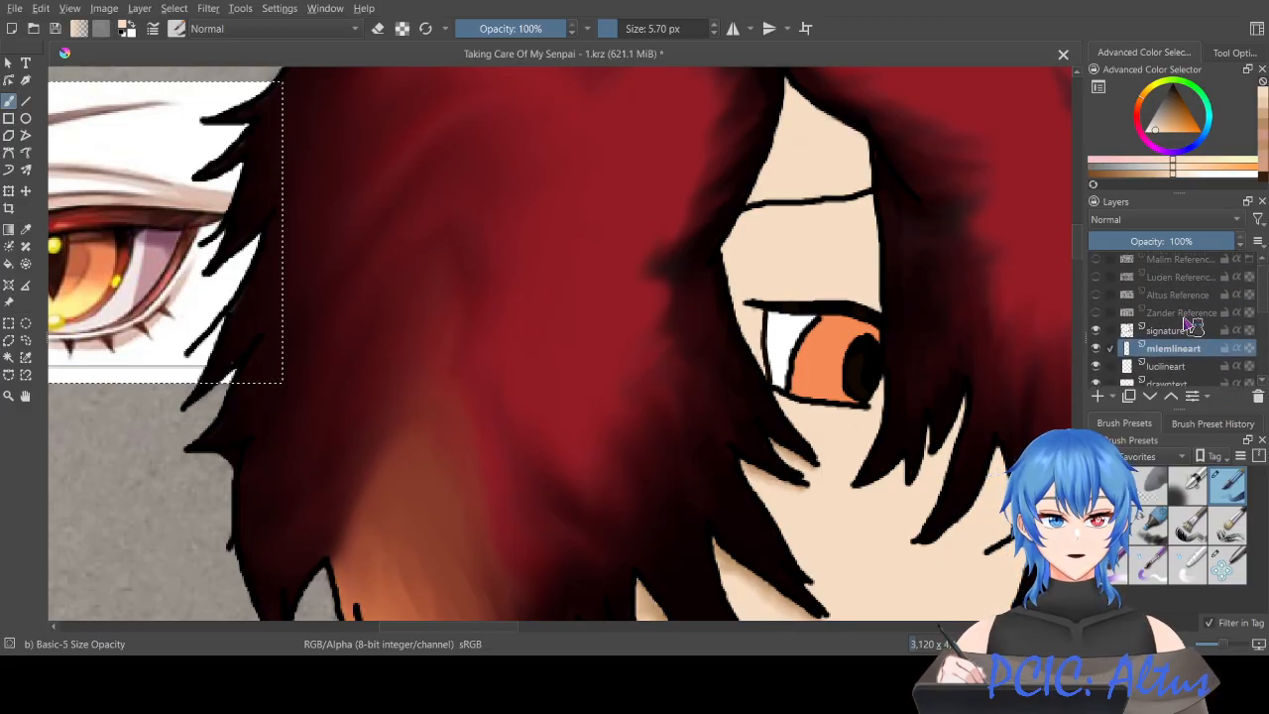
pyautogui.scroll(-3, 1180, 353)
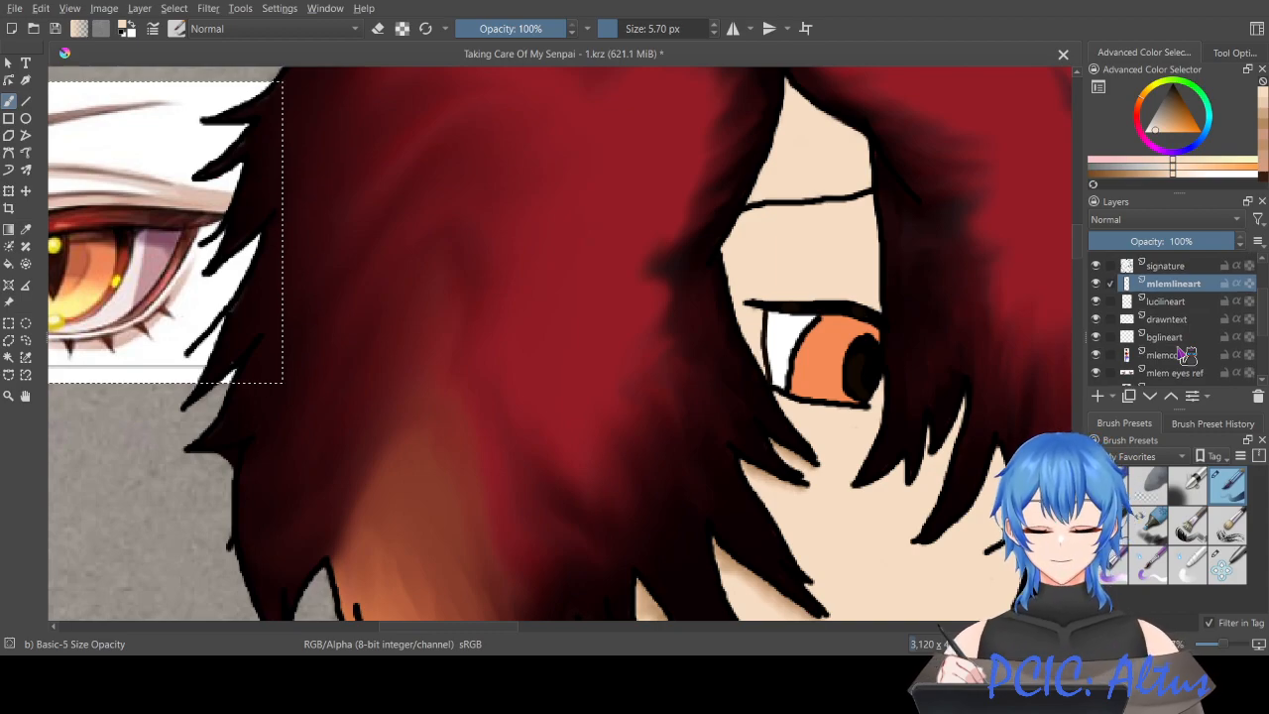
pyautogui.click(1170, 355)
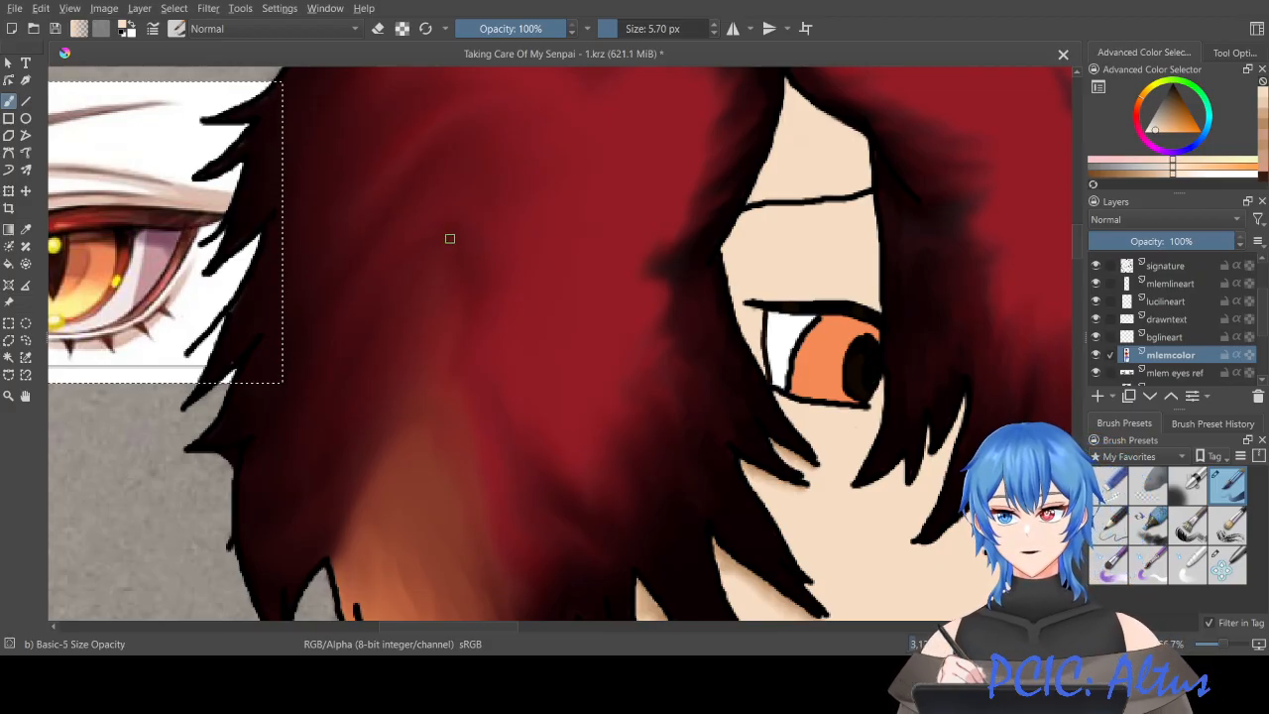
pyautogui.hotkey('ctrl', 'shift', 'a')
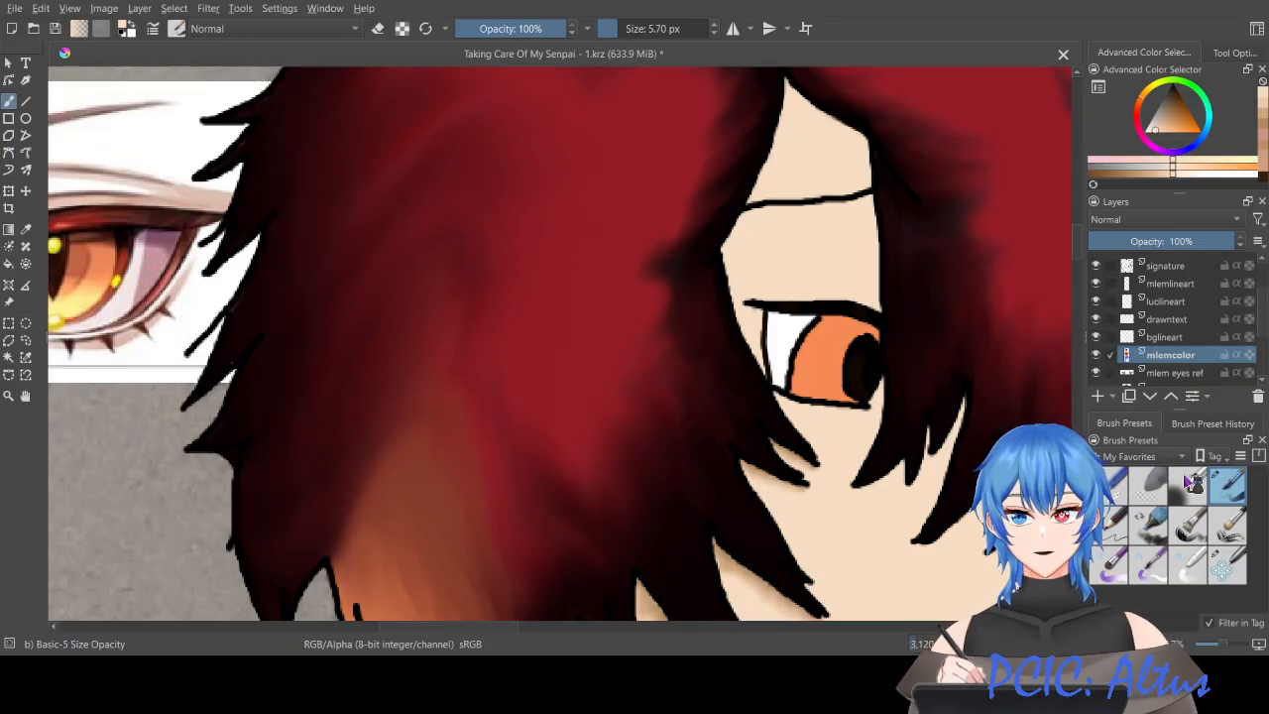
# Step: Undo a trial pale stroke on the iris and hide the mlemlineart layer
pyautogui.moveTo(860, 369)
pyautogui.mouseDown()
pyautogui.moveTo(834, 347)
pyautogui.moveTo(852, 365)
pyautogui.mouseUp()
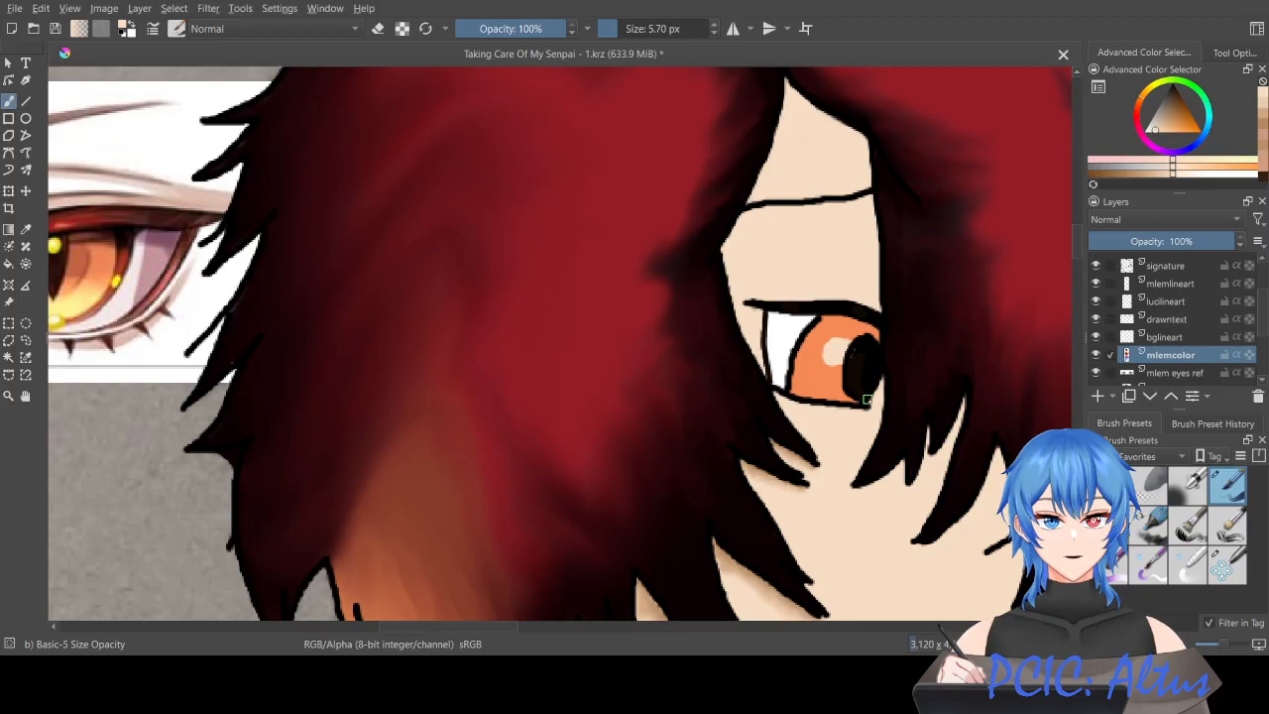
pyautogui.hotkey('ctrl', 'z')
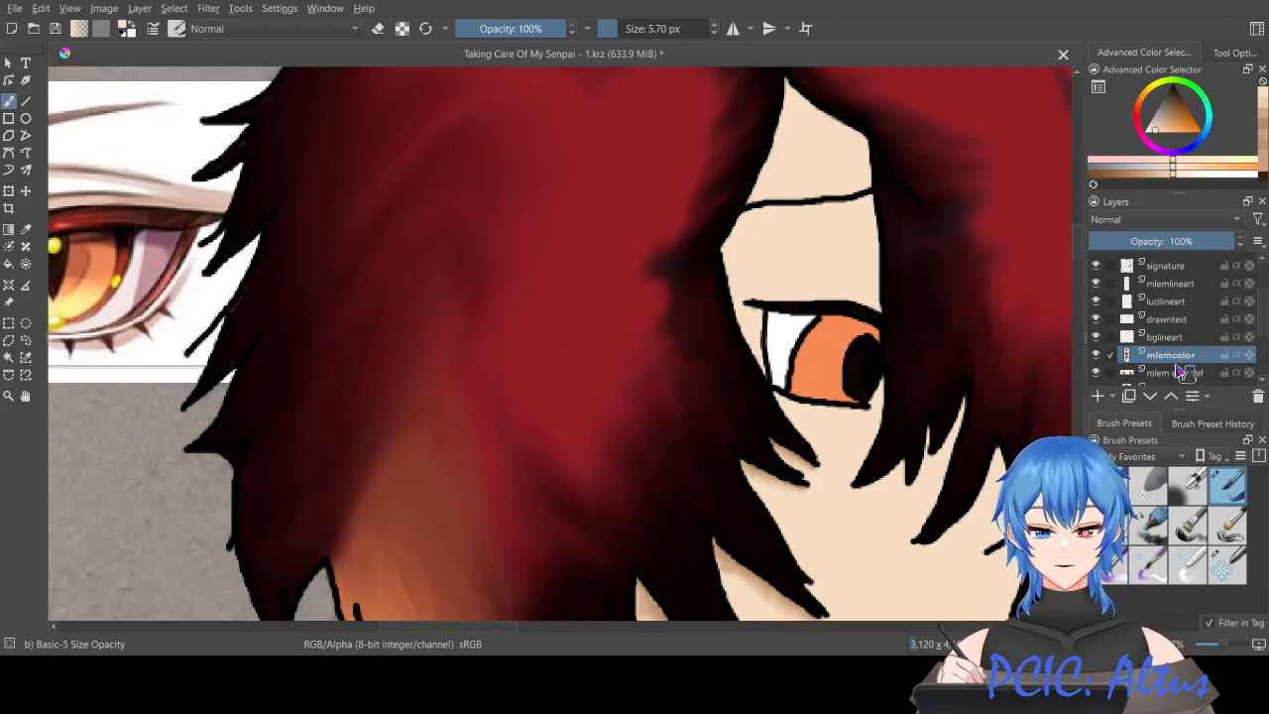
pyautogui.scroll(-1, 1181, 357)
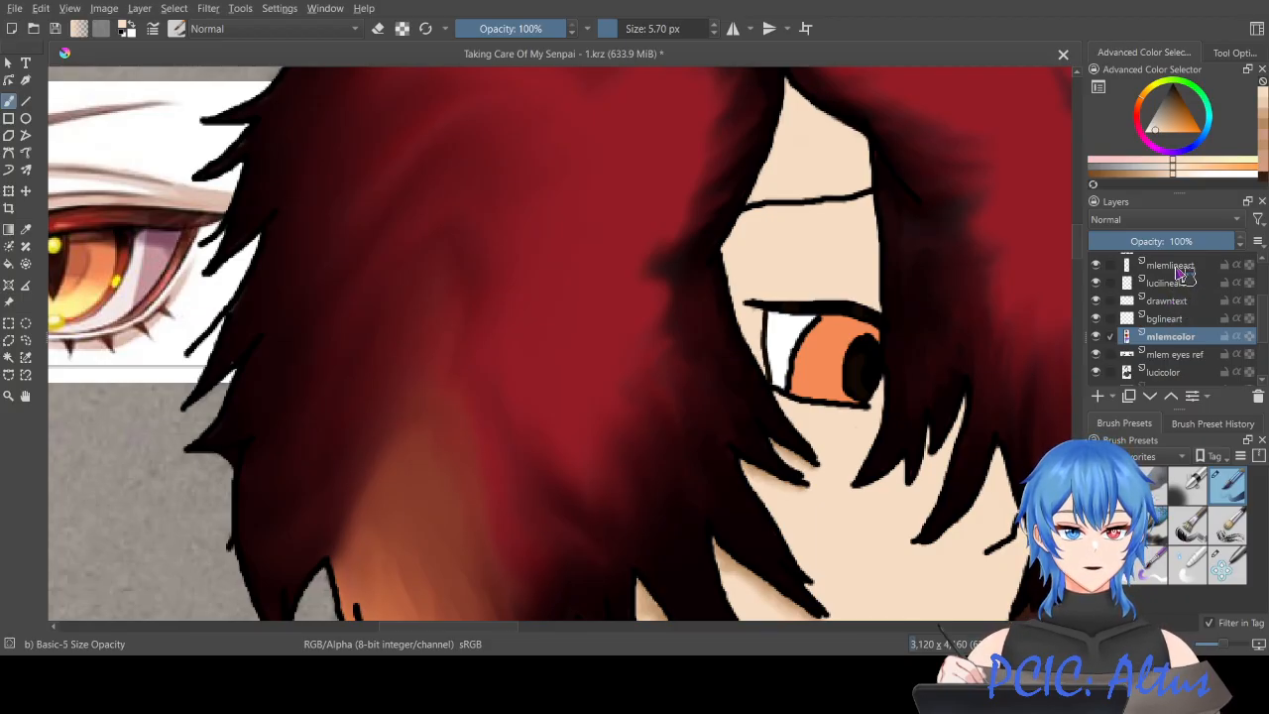
pyautogui.click(1096, 266)
pyautogui.click(1096, 265)
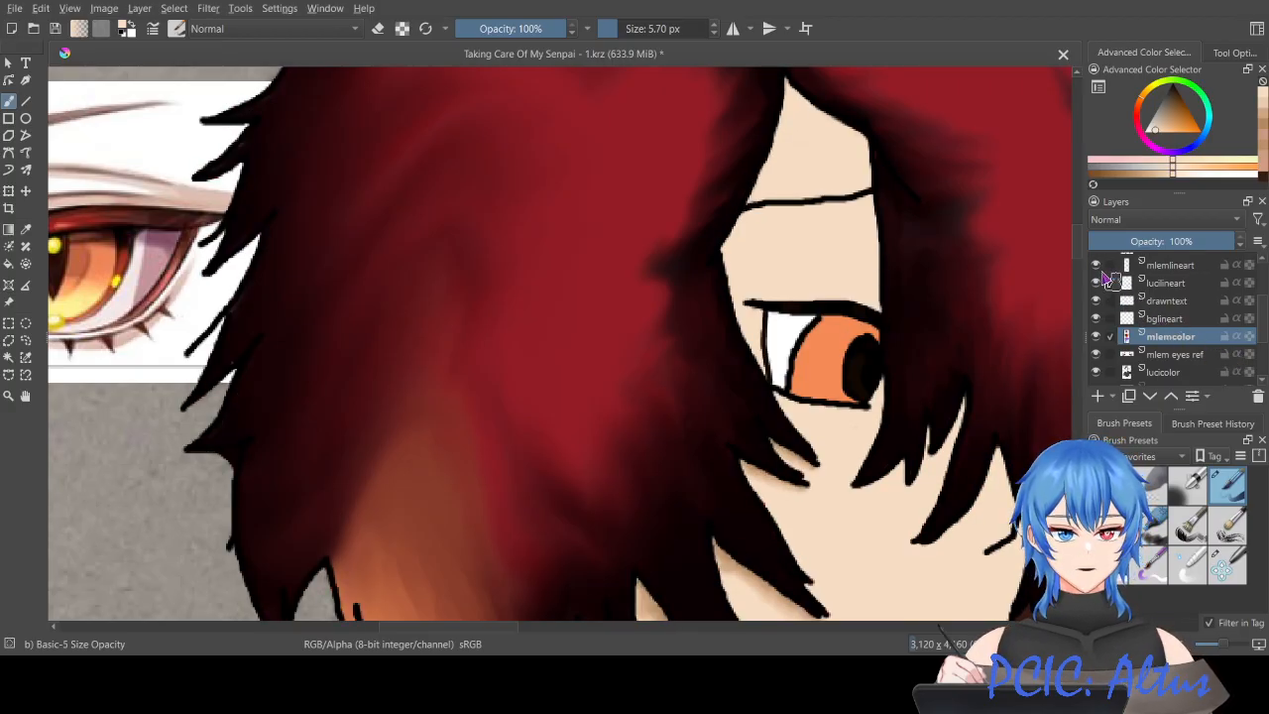
pyautogui.click(1097, 267)
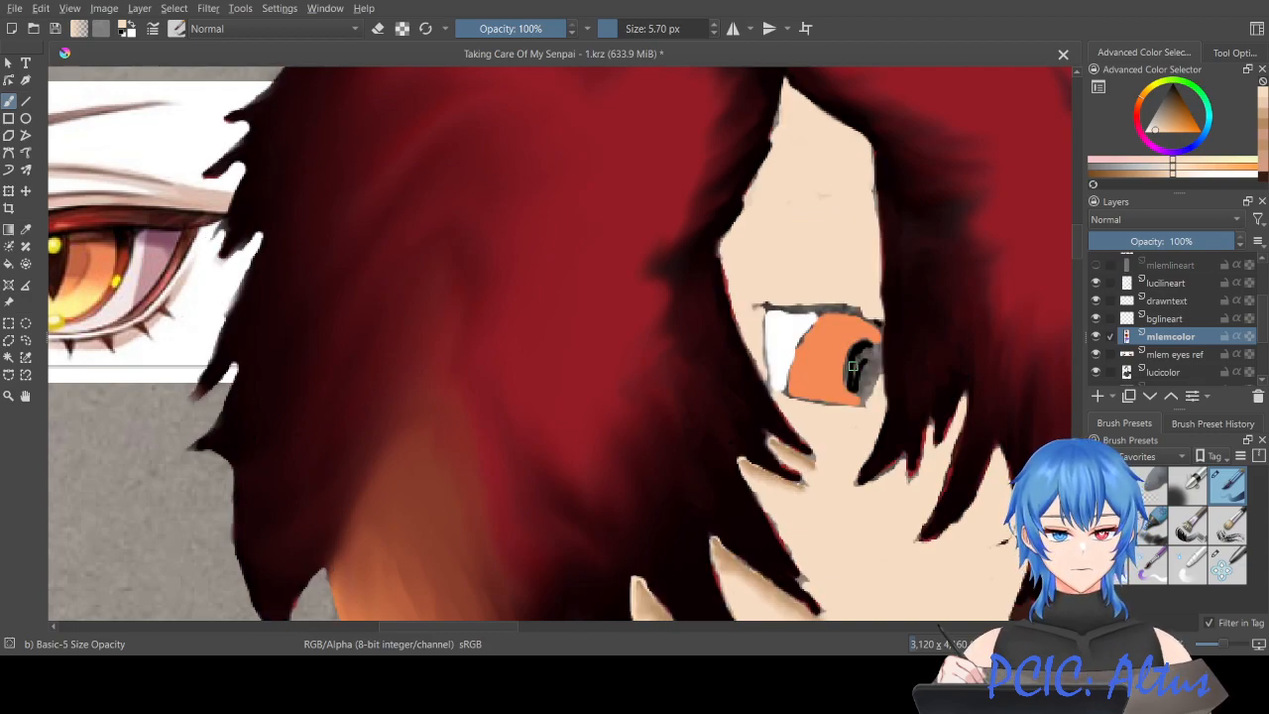
# Step: Erase the black pupil fill from the character's eye on the mlemcolor layer
pyautogui.moveTo(856, 365)
pyautogui.mouseDown()
pyautogui.moveTo(867, 347)
pyautogui.moveTo(852, 385)
pyautogui.mouseUp()
pyautogui.press('e')
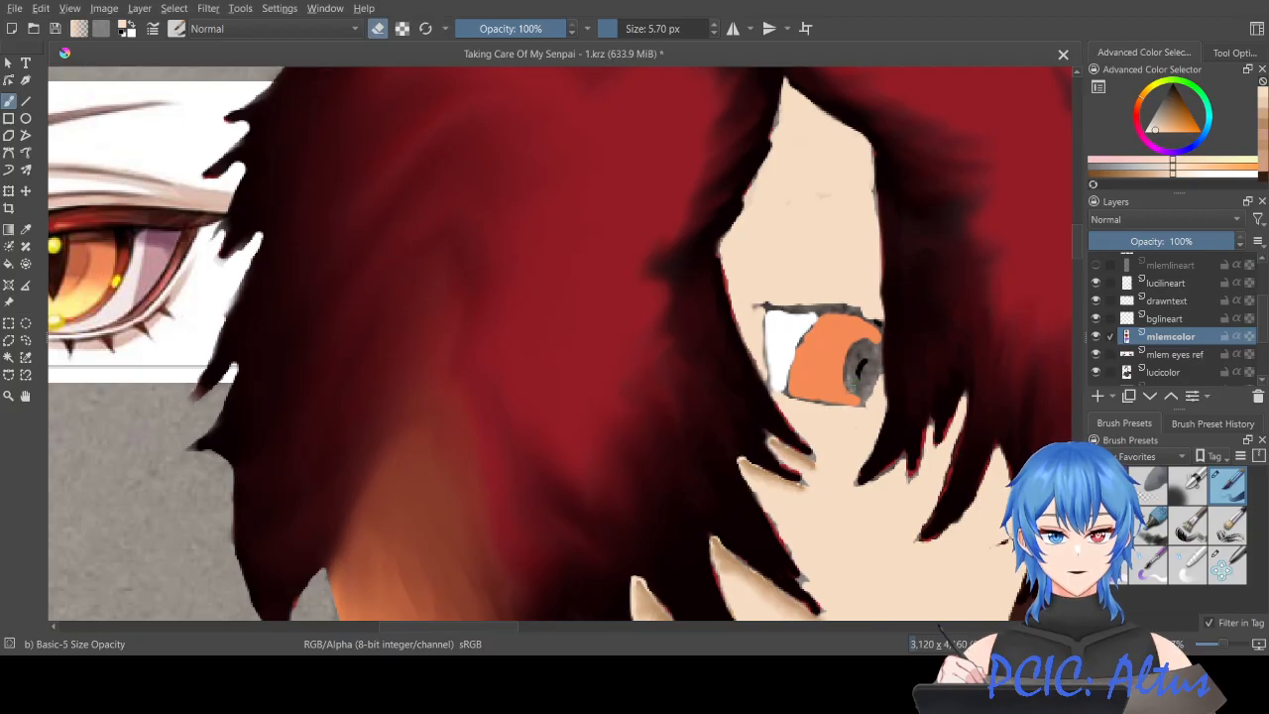
pyautogui.moveTo(856, 377)
pyautogui.mouseDown()
pyautogui.moveTo(864, 363)
pyautogui.moveTo(854, 379)
pyautogui.mouseUp()
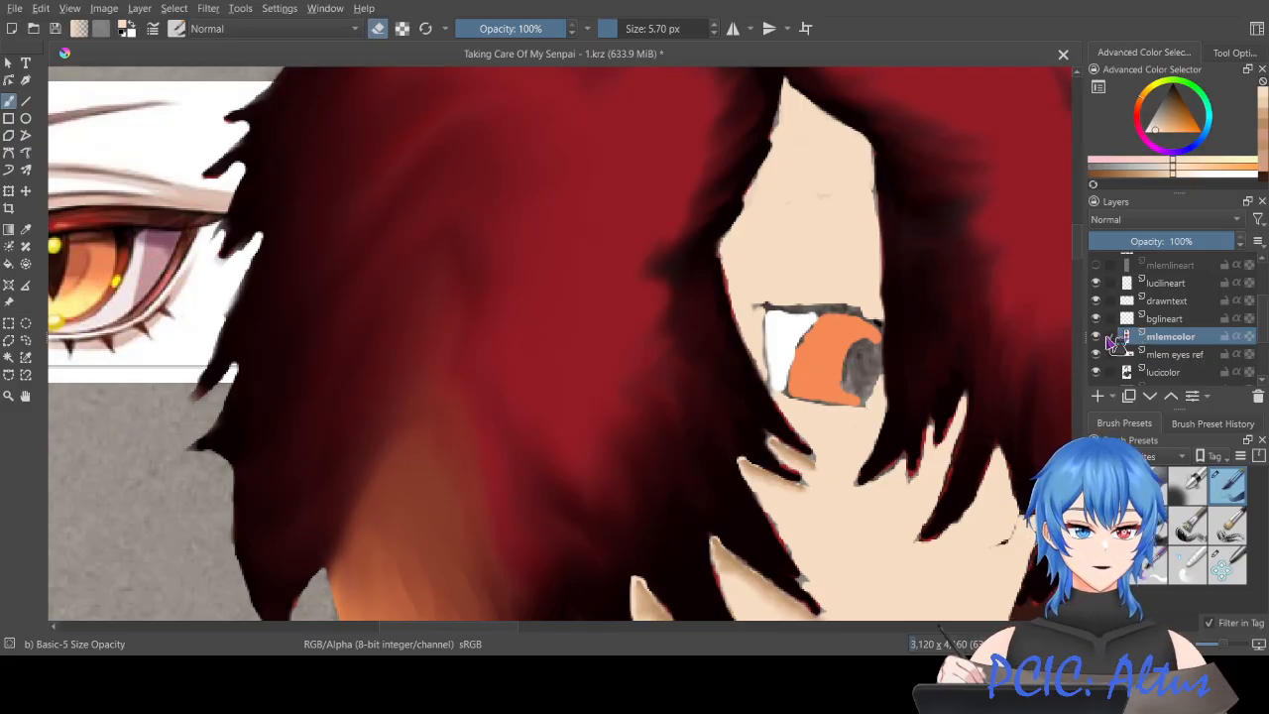
# Step: Toggle the mlemlineart layer on and off to compare the eye with and without its line art
pyautogui.scroll(1, 1128, 312)
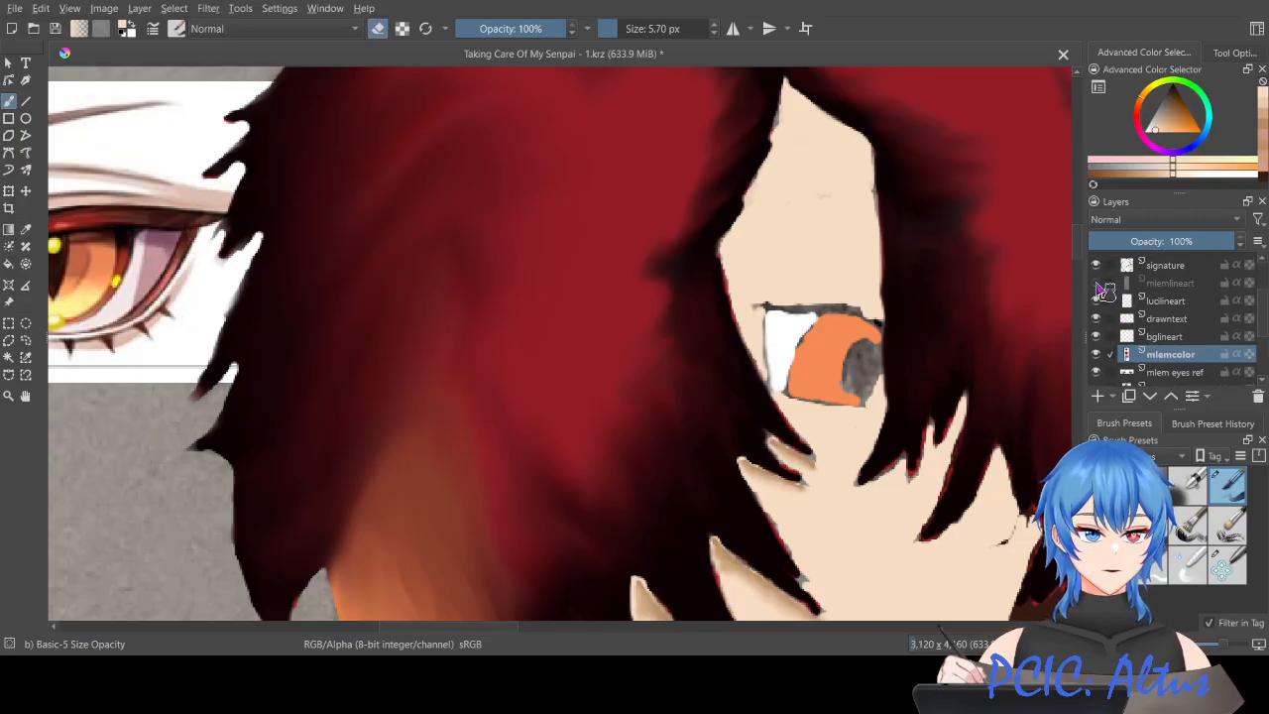
pyautogui.click(1096, 284)
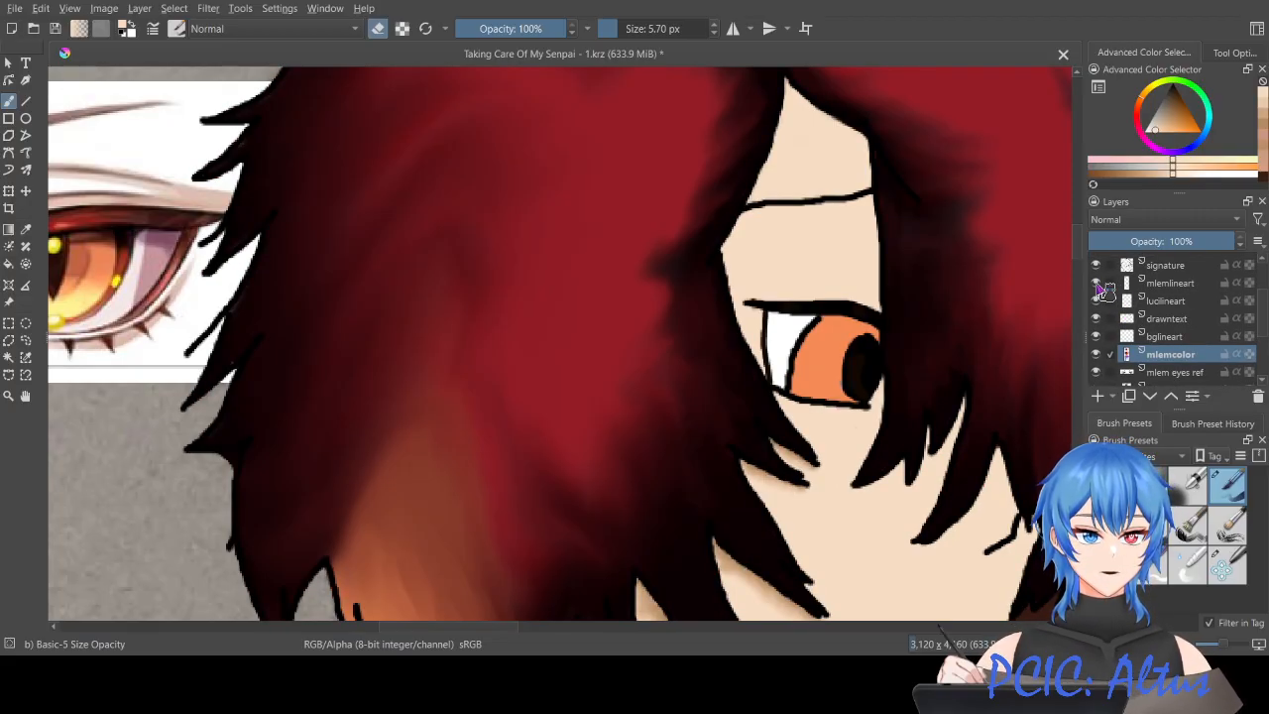
pyautogui.click(1096, 284)
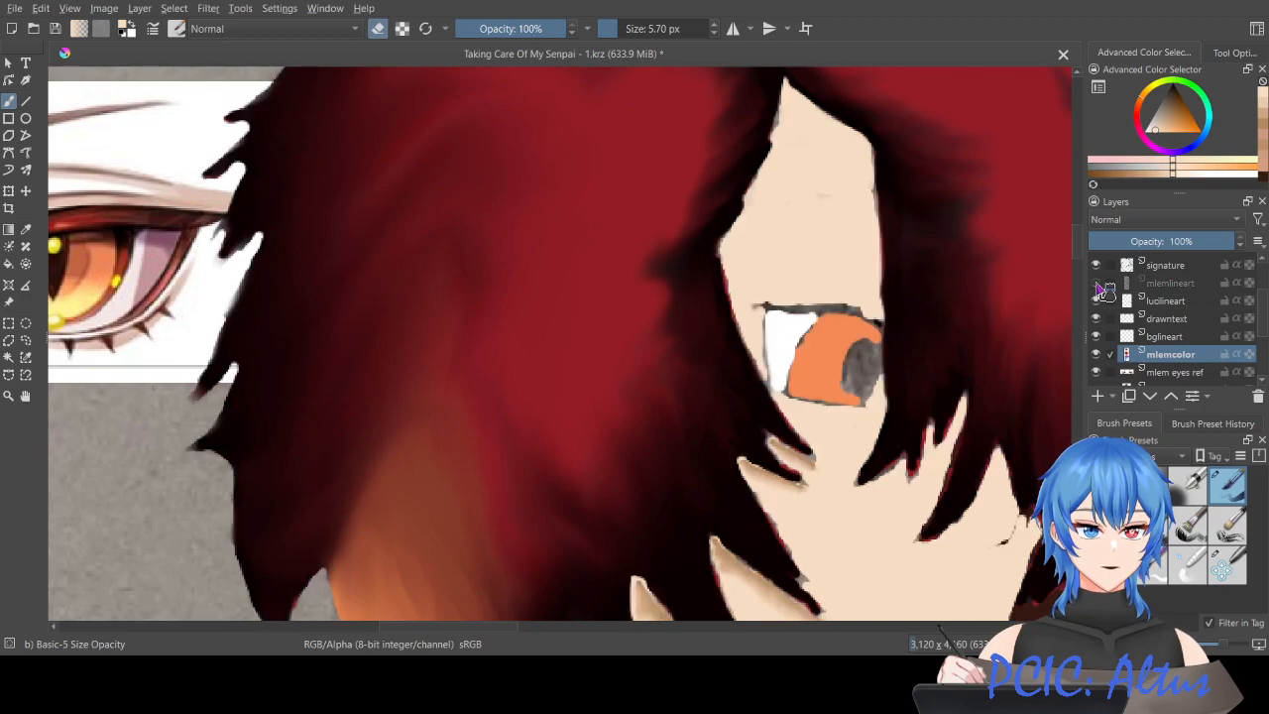
# Step: Show mlemlineart, hide mlemcolor, and erase the black pupil and curved iris outline from the eye on the mlemlineart layer
pyautogui.click(1096, 283)
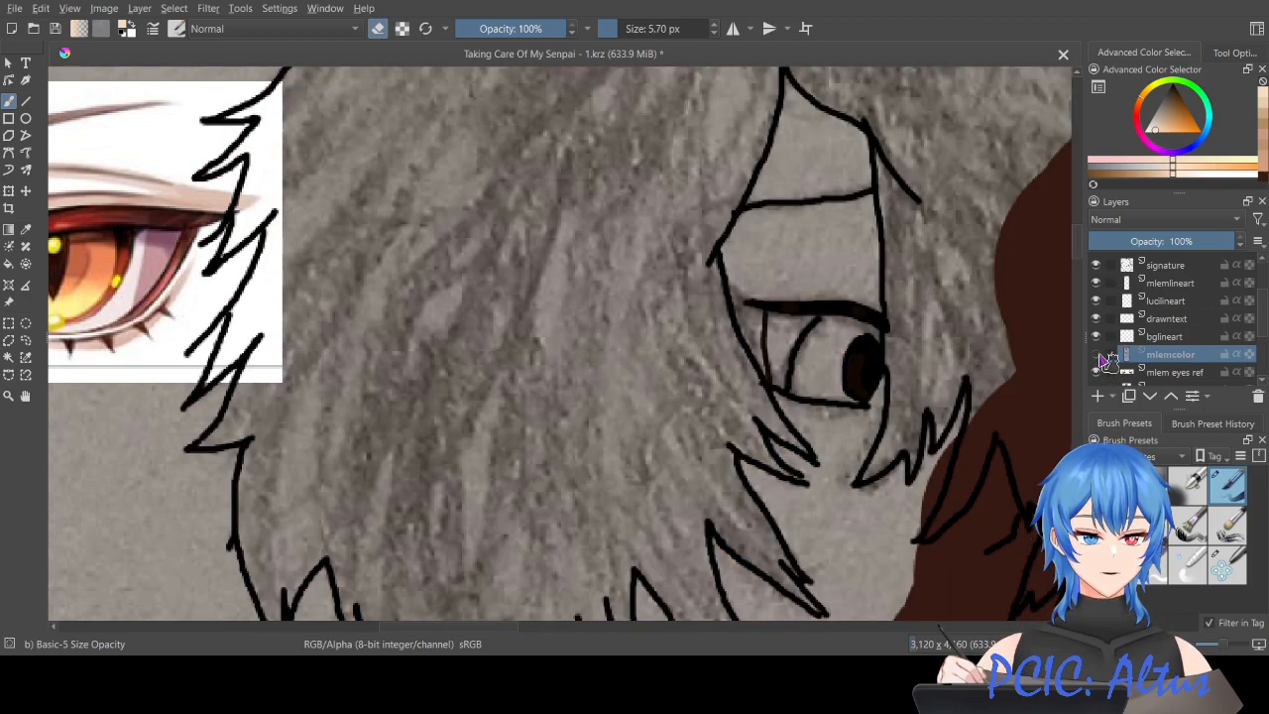
pyautogui.click(1095, 355)
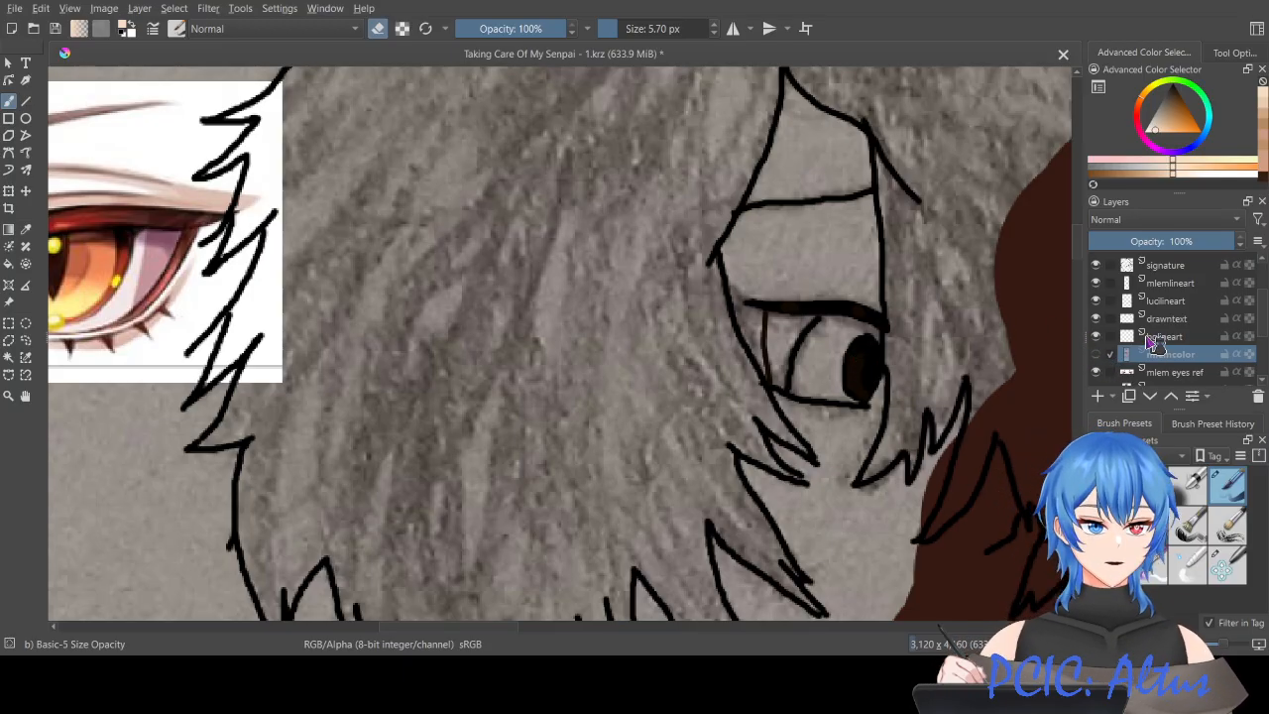
pyautogui.click(1192, 286)
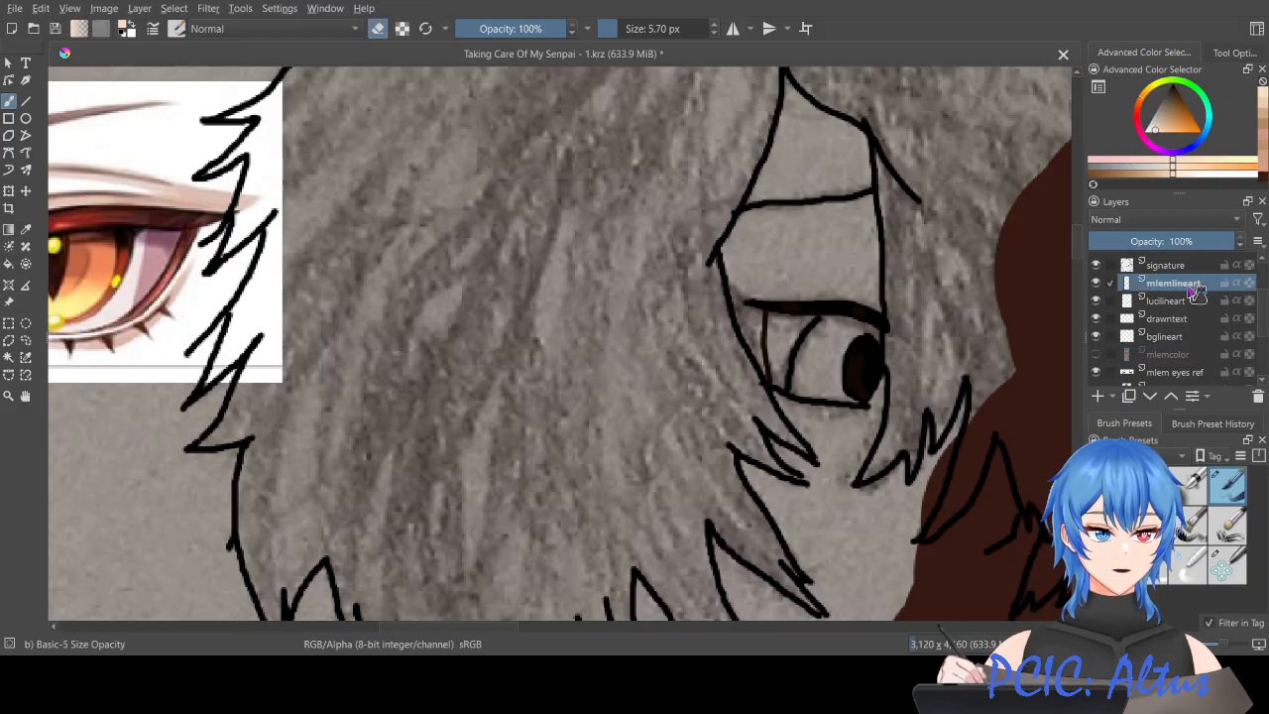
pyautogui.moveTo(868, 345)
pyautogui.mouseDown()
pyautogui.moveTo(858, 362)
pyautogui.moveTo(866, 340)
pyautogui.mouseUp()
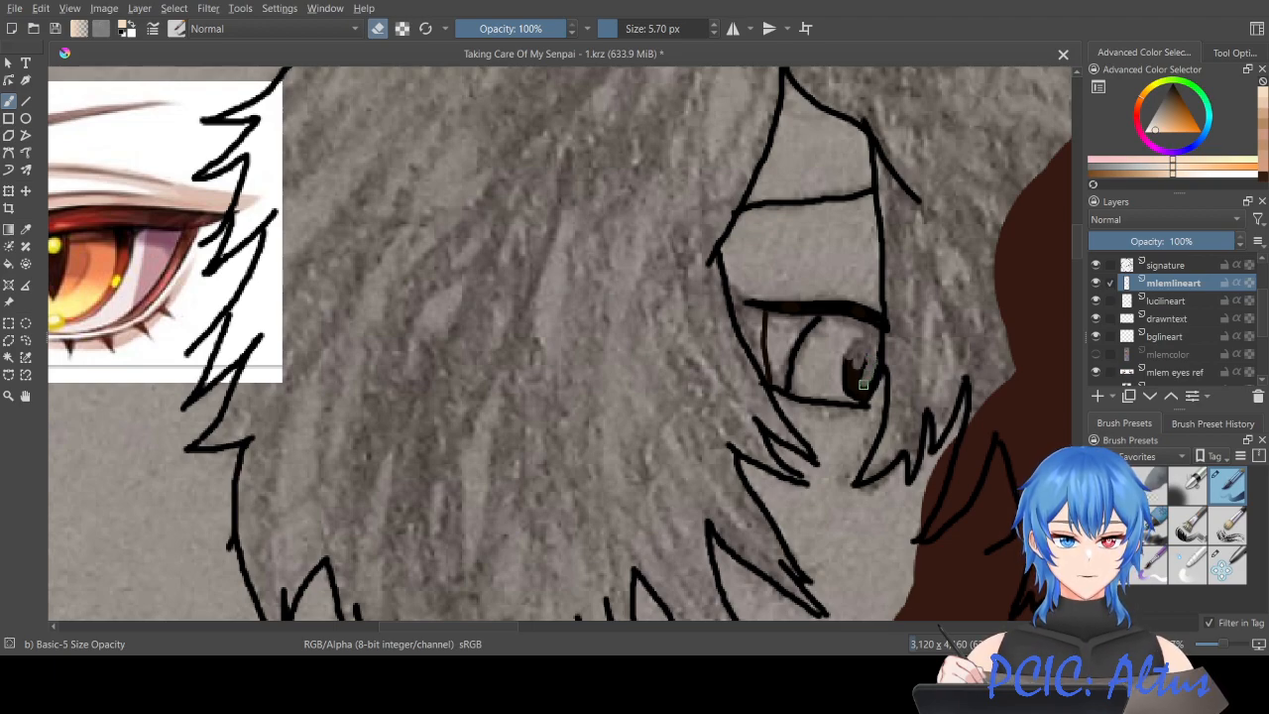
pyautogui.moveTo(857, 386); pyautogui.dragTo(865, 358)
pyautogui.moveTo(852, 381)
pyautogui.mouseDown()
pyautogui.moveTo(855, 356)
pyautogui.moveTo(847, 385)
pyautogui.mouseUp()
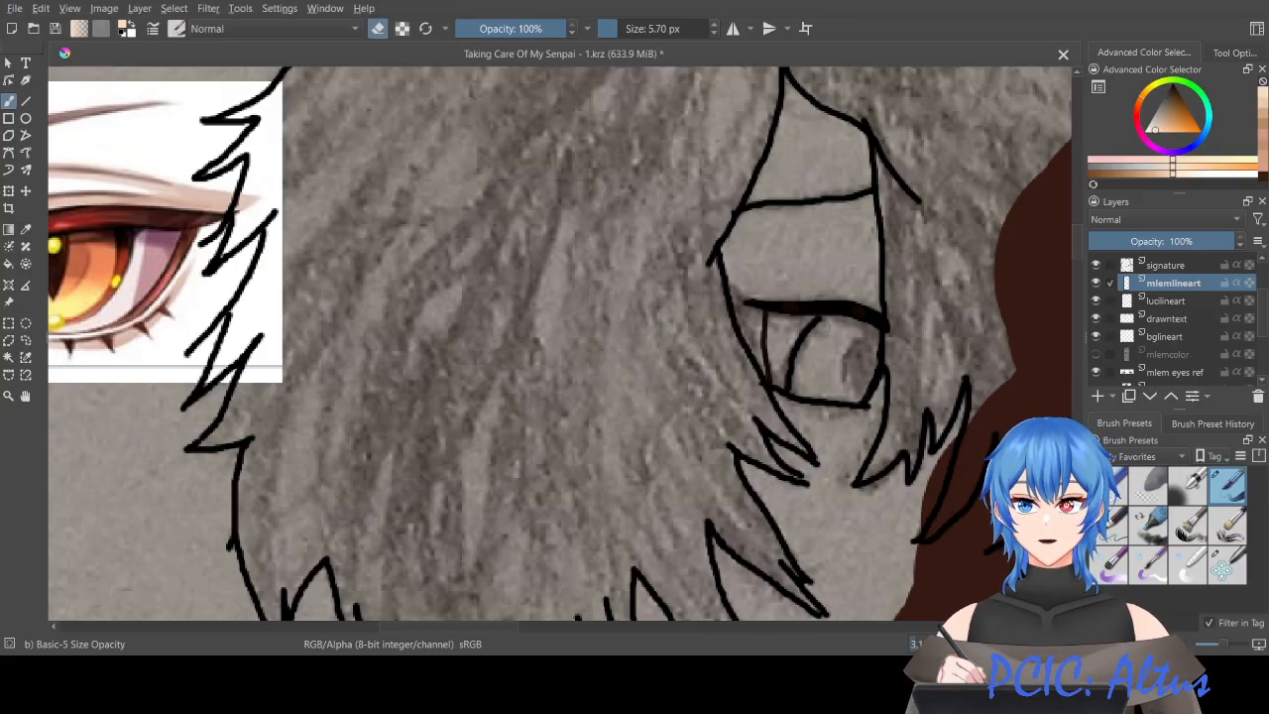
pyautogui.moveTo(811, 321); pyautogui.dragTo(790, 370)
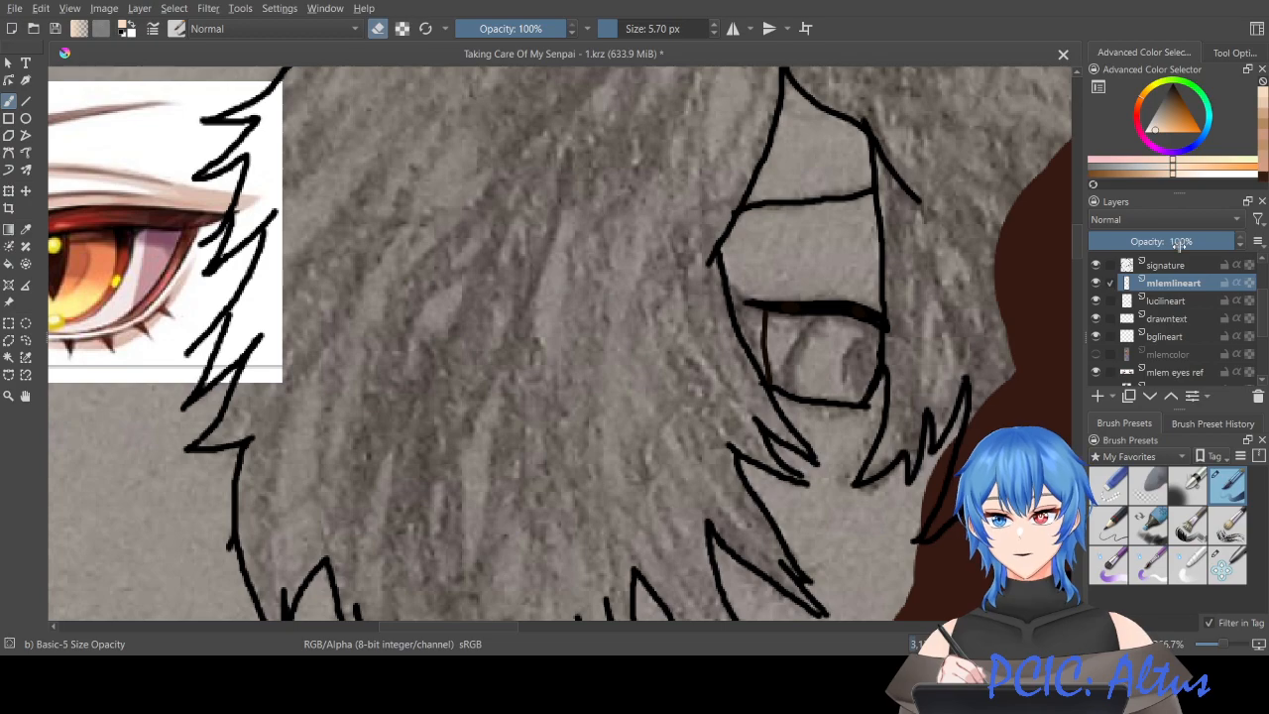
# Step: Make mlem eyes ref the active layer, select its contents, and move the reference eyes over the hair beside the character's eye
pyautogui.click(1179, 338)
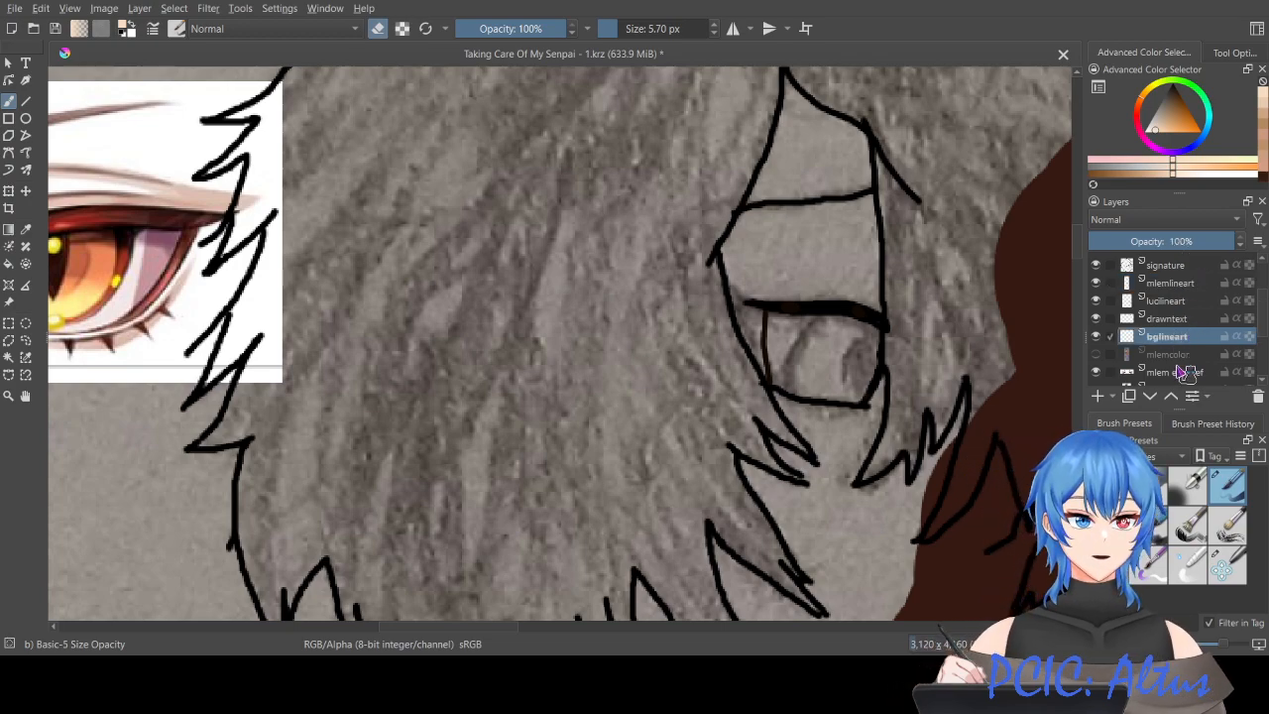
pyautogui.click(1184, 373)
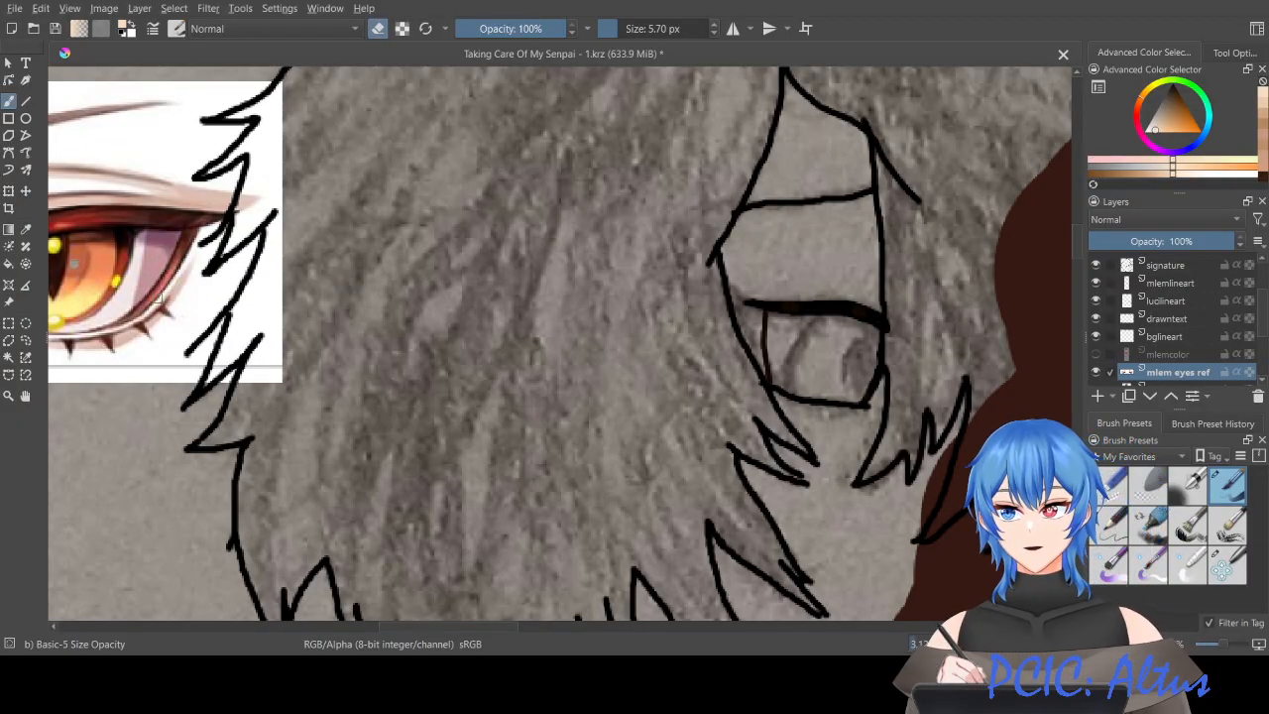
pyautogui.hotkey('ctrl', 'z')
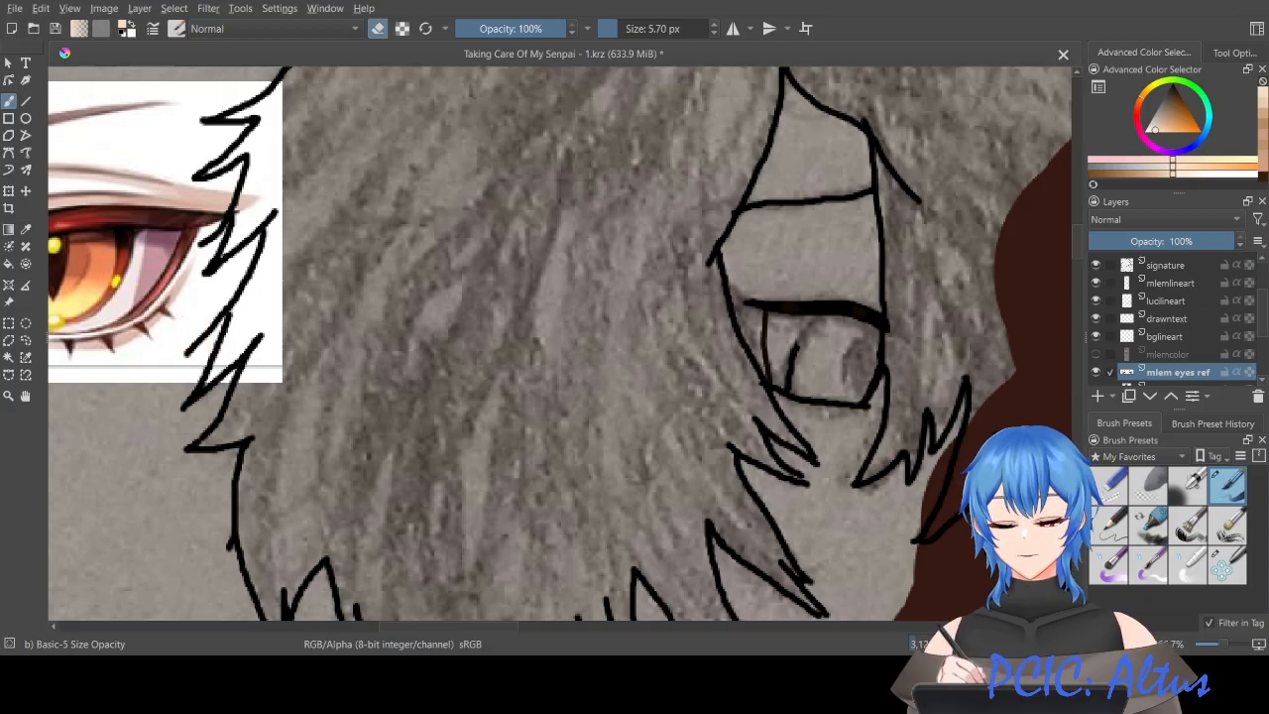
pyautogui.keyDown('ctrl'); pyautogui.click(1129, 374); pyautogui.keyUp('ctrl')
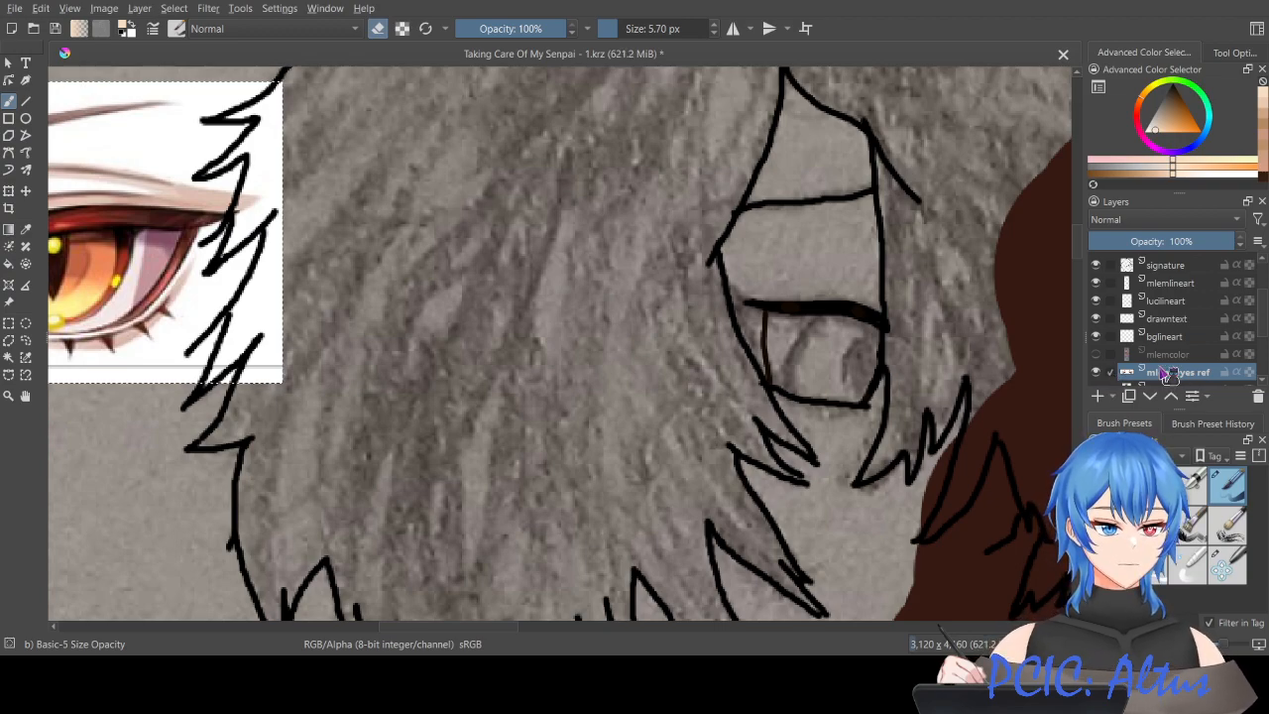
pyautogui.moveTo(158, 214); pyautogui.dragTo(247, 226)
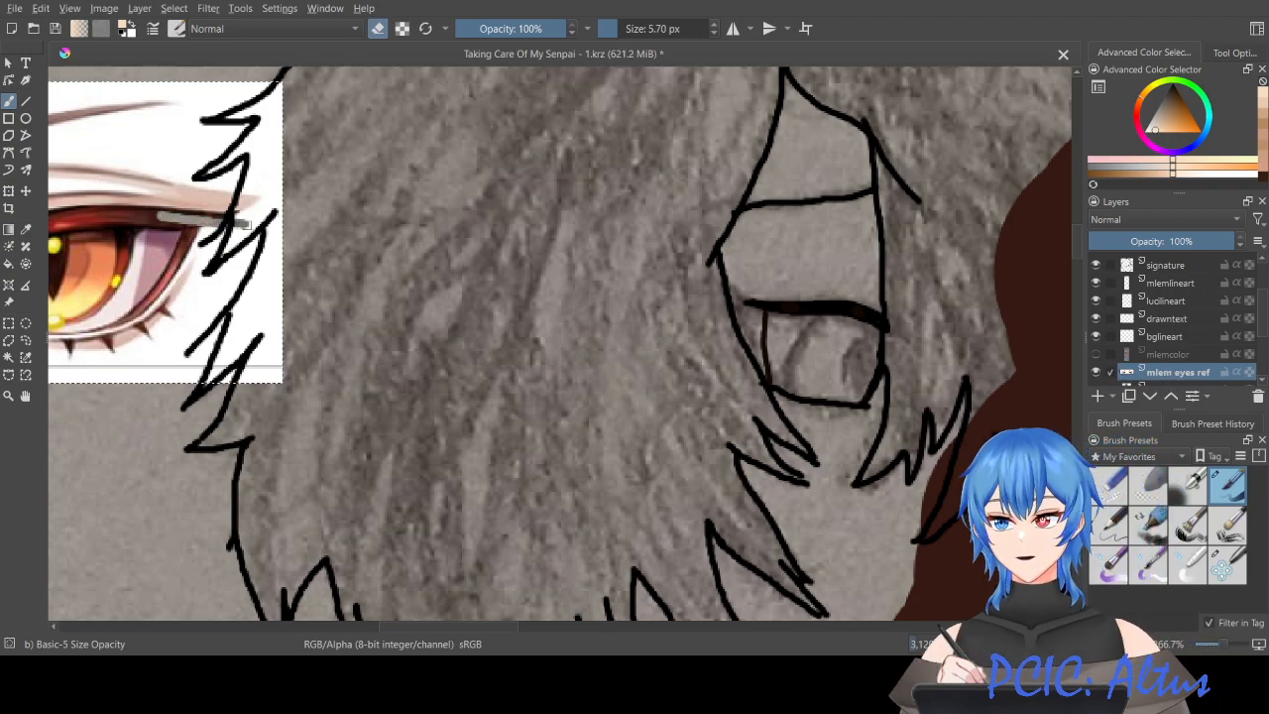
pyautogui.hotkey('ctrl', 'z')
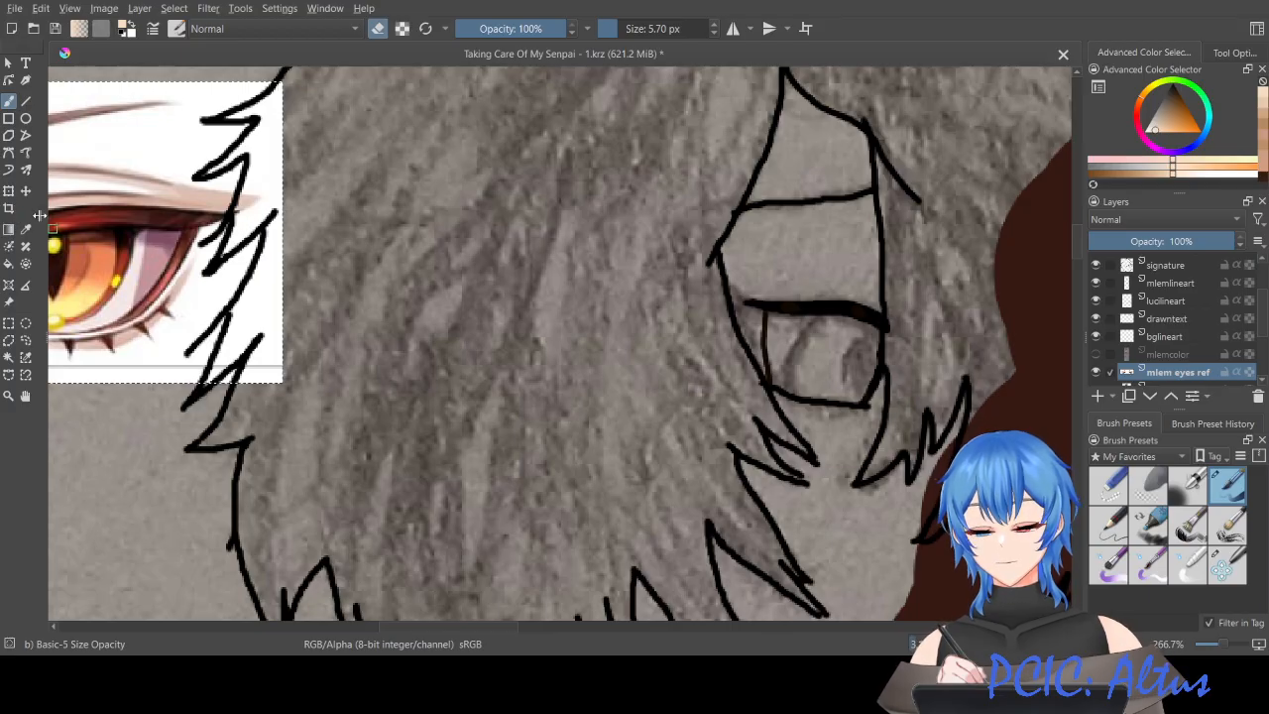
pyautogui.click(26, 190)
pyautogui.moveTo(113, 201); pyautogui.dragTo(545, 302)
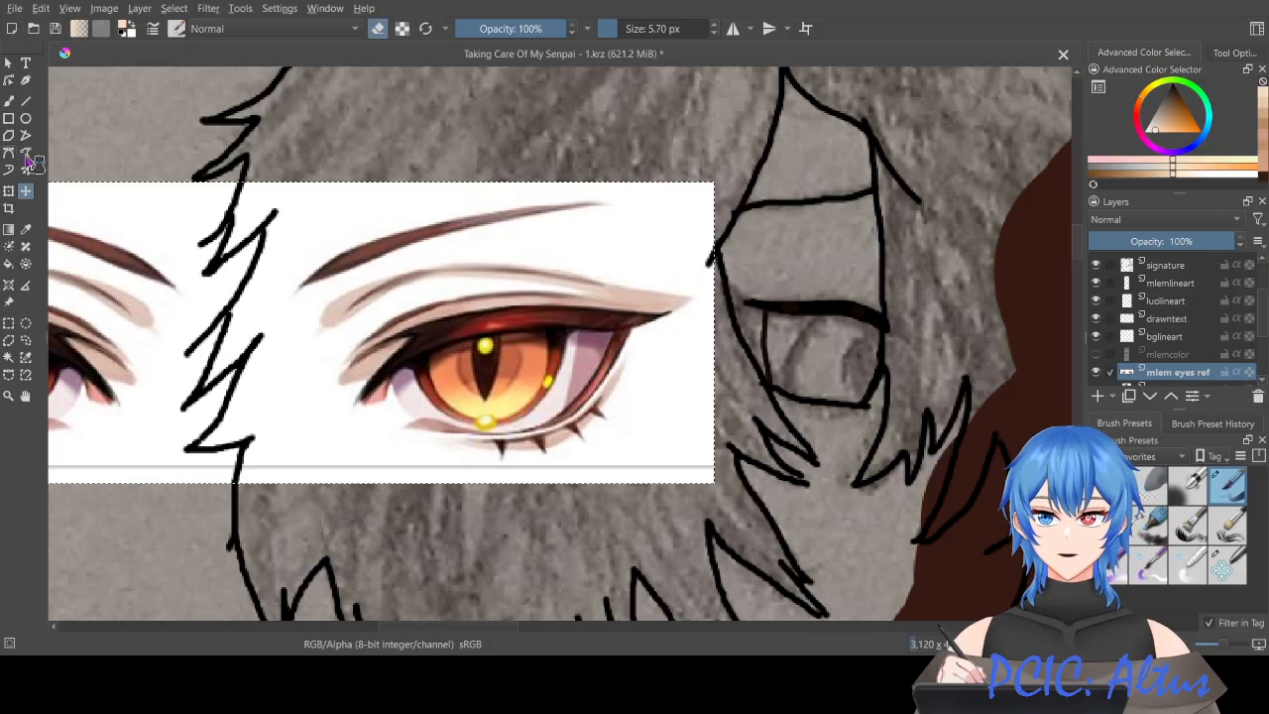
# Step: Sample the dark pupil colour and the dark iris rim colour from the reference eye for the brush
pyautogui.click(26, 228)
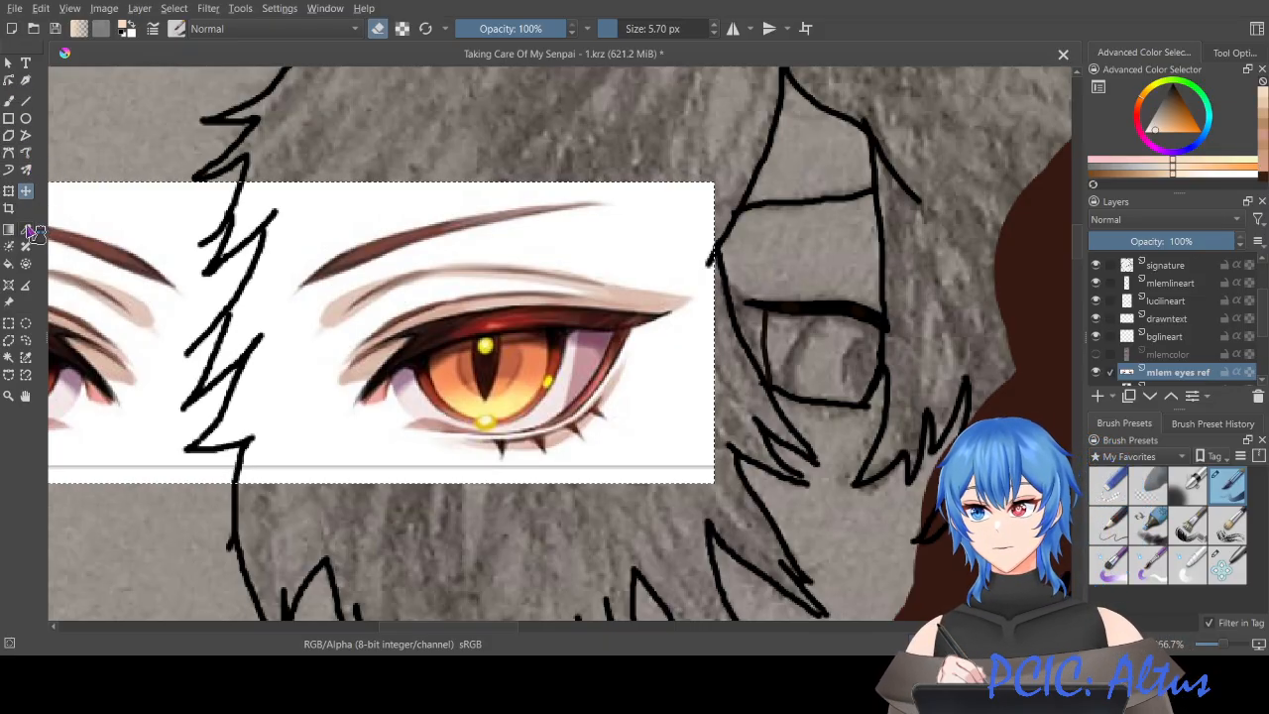
pyautogui.click(490, 366)
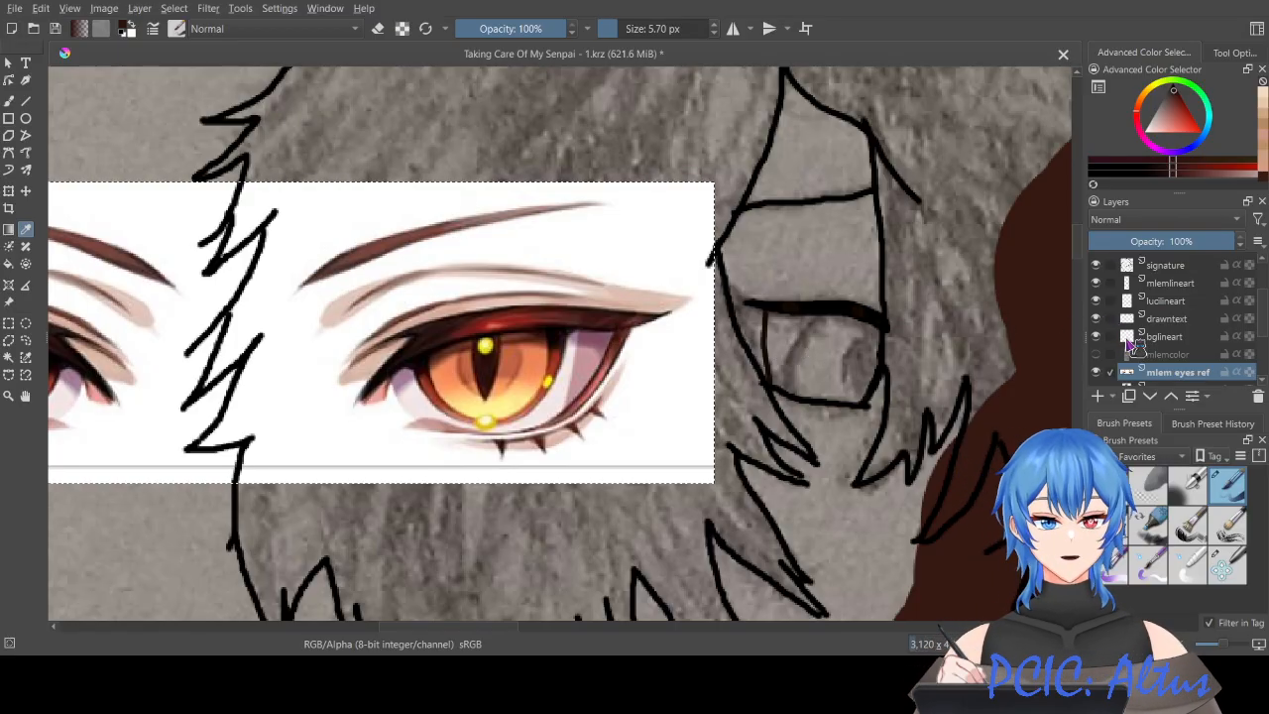
pyautogui.press('b')
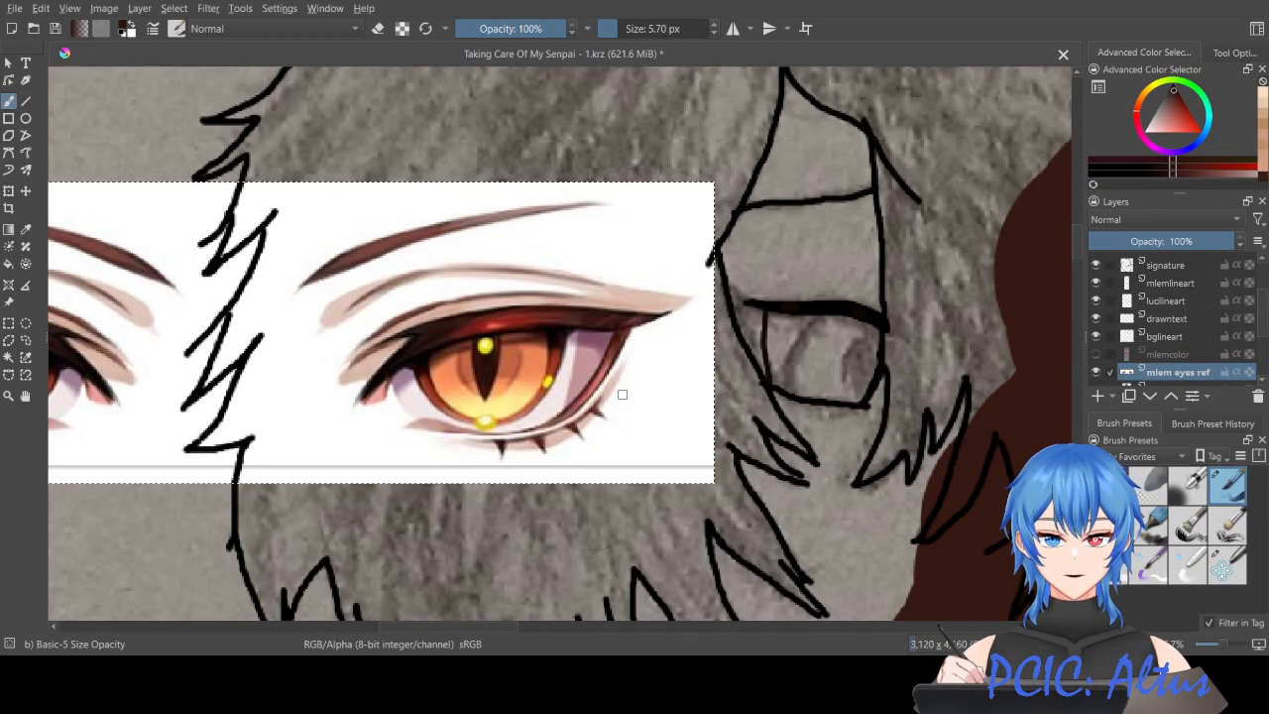
pyautogui.keyDown('ctrl'); pyautogui.click(554, 344); pyautogui.keyUp('ctrl')
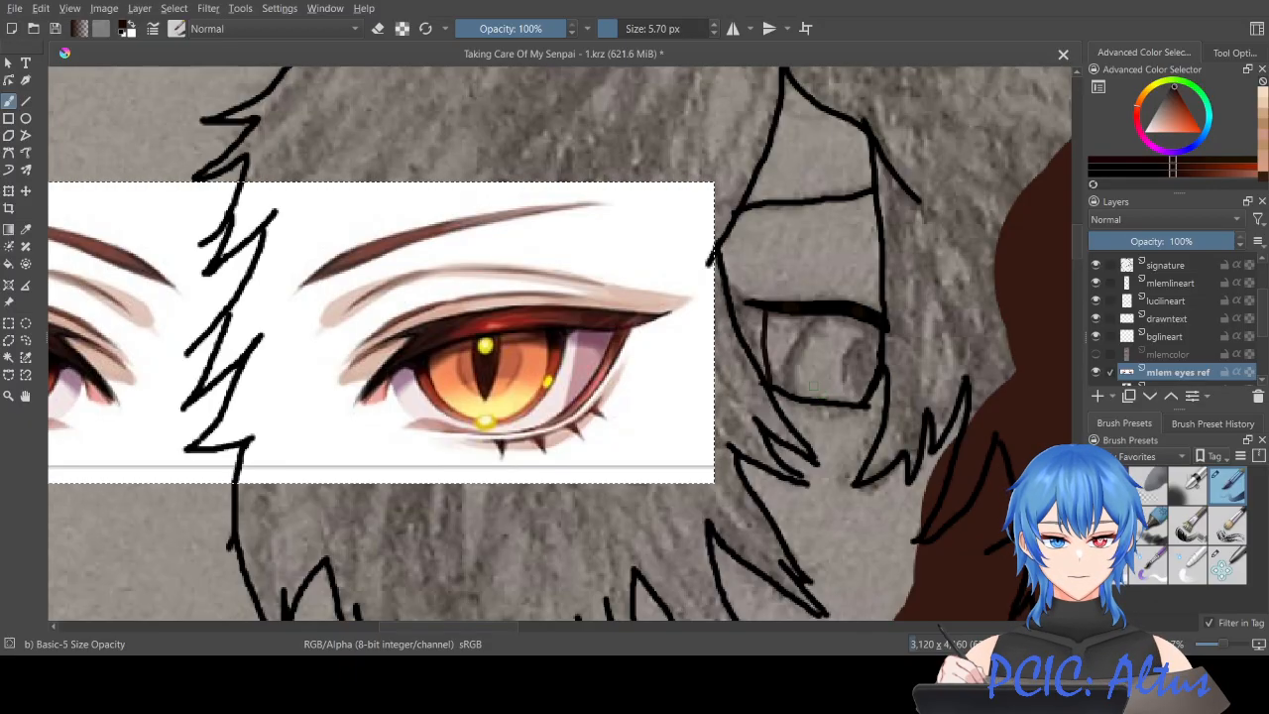
# Step: Show the mlemcolor layer again and move the mlem eyes ref layer above it in the stack
pyautogui.scroll(-3, 1194, 313)
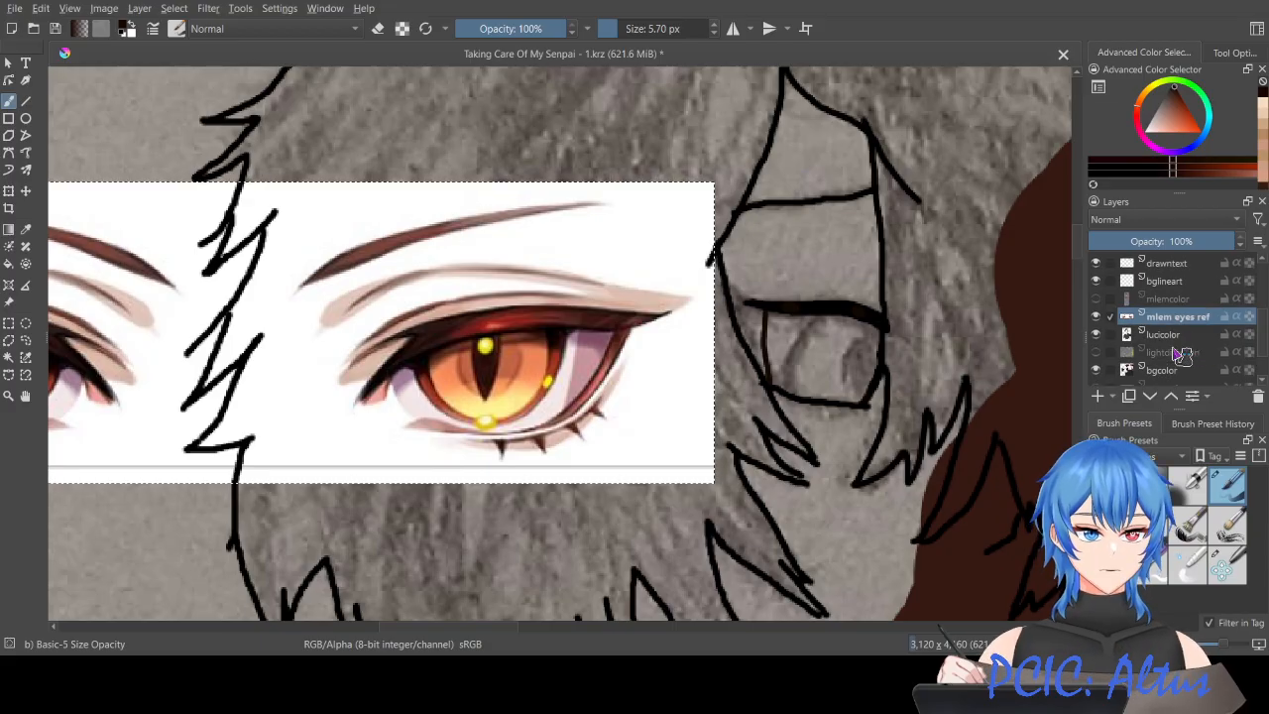
pyautogui.click(1172, 301)
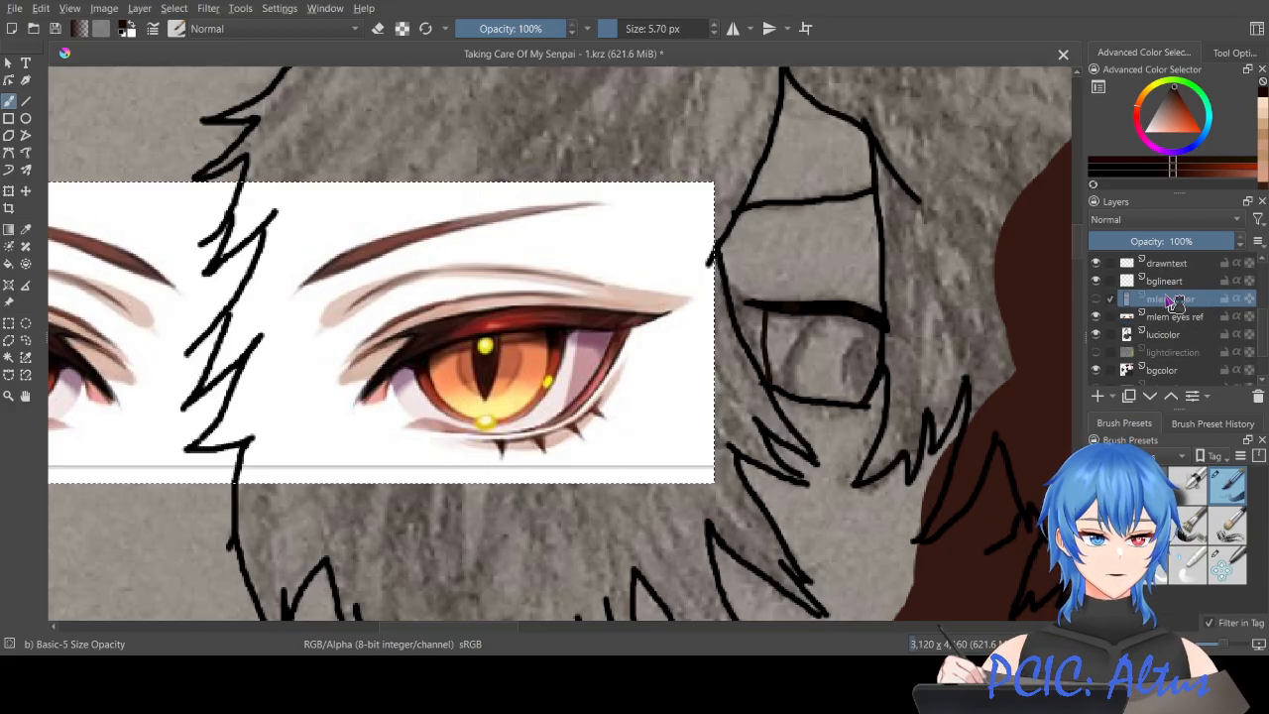
pyautogui.click(1096, 299)
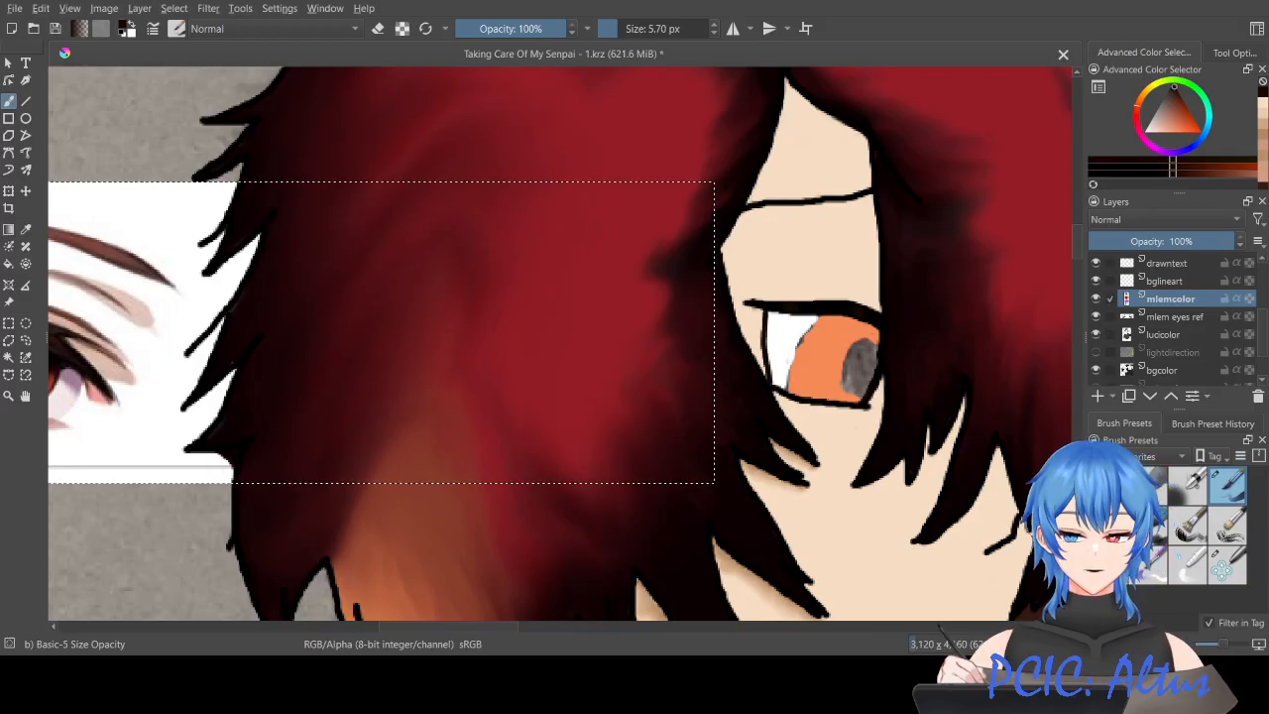
pyautogui.moveTo(1198, 317); pyautogui.dragTo(1189, 293)
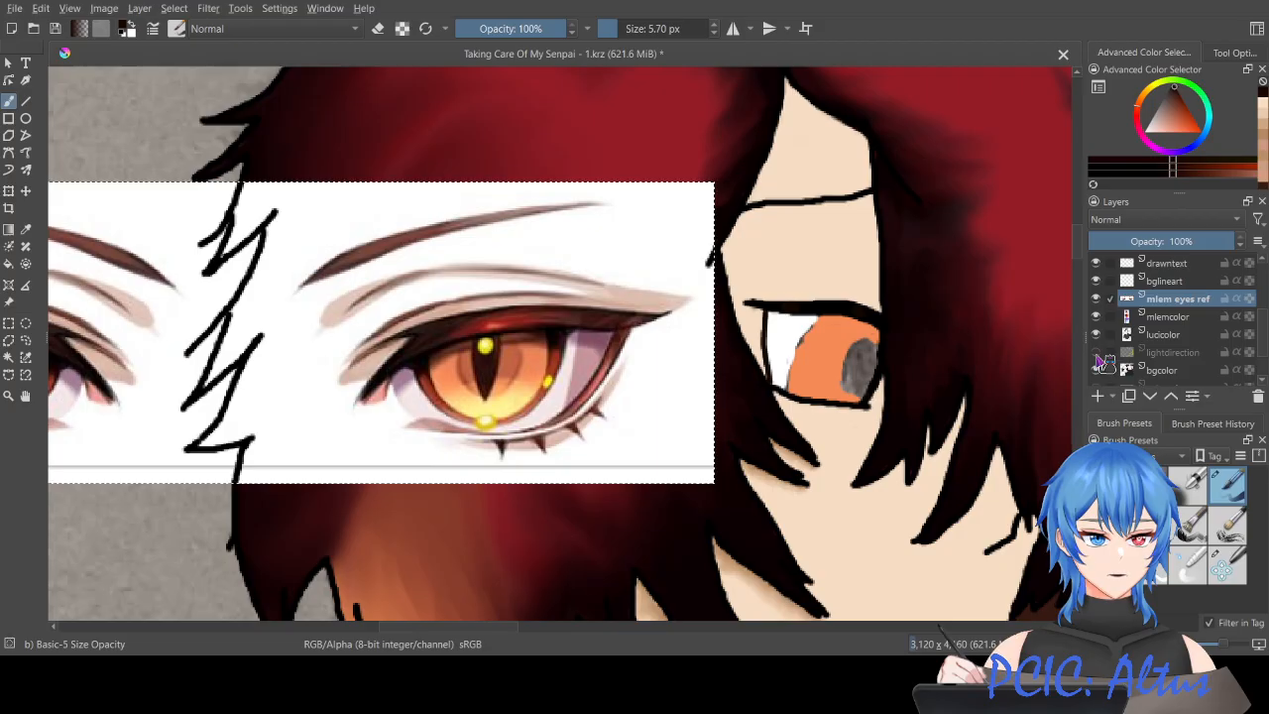
# Step: Turn on eraser mode, make mlemcolor the active layer, and toggle its visibility to check the eye's colouring
pyautogui.scroll(2, 1102, 289)
pyautogui.scroll(1, 1102, 289)
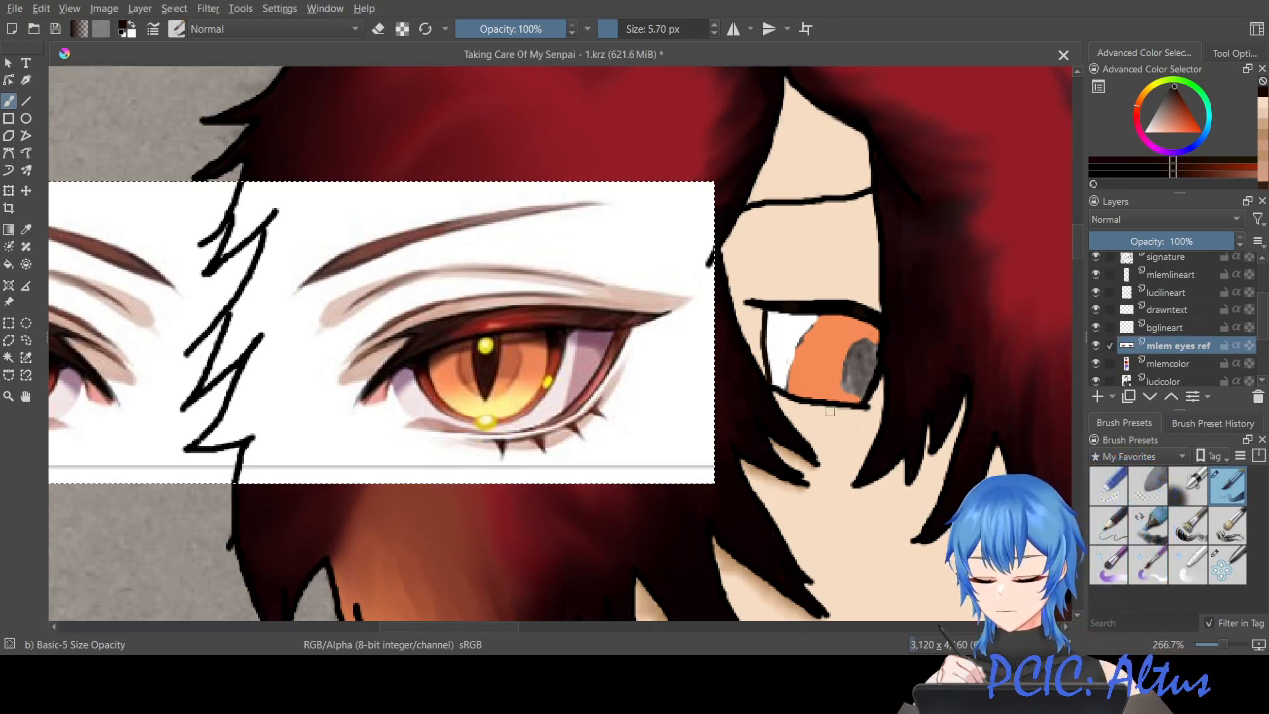
pyautogui.scroll(1, 821, 393)
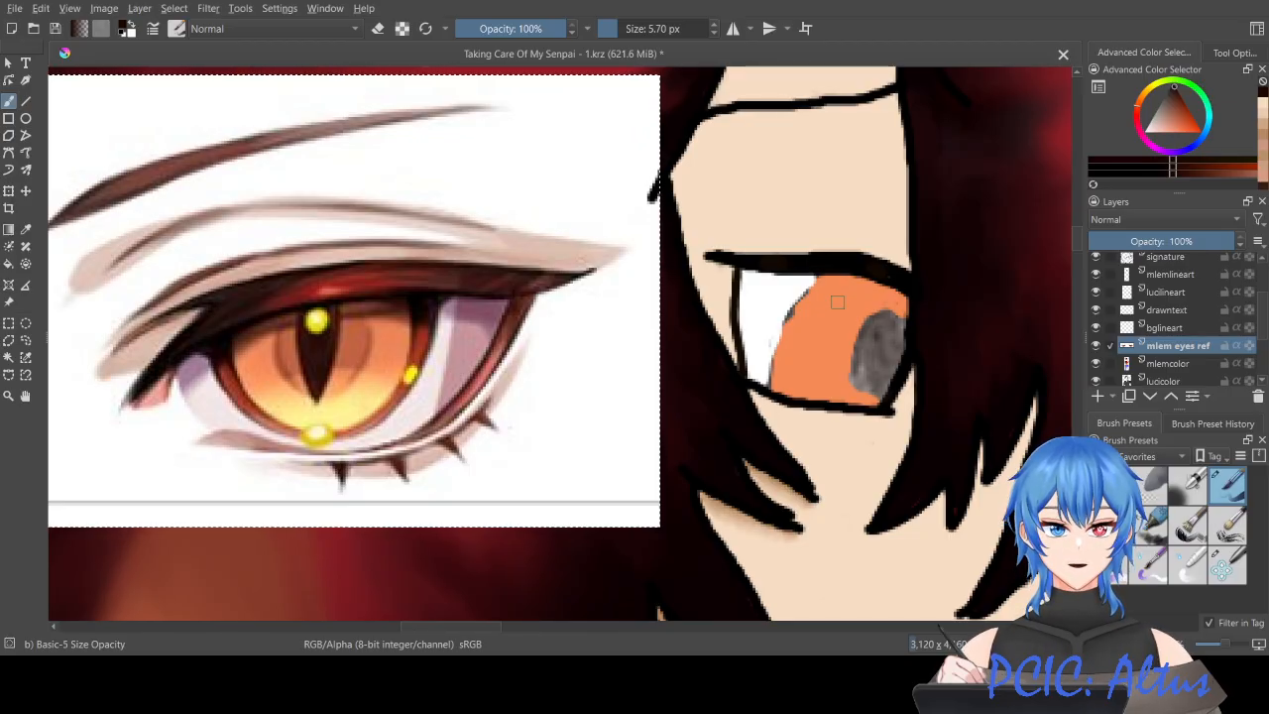
pyautogui.press('e')
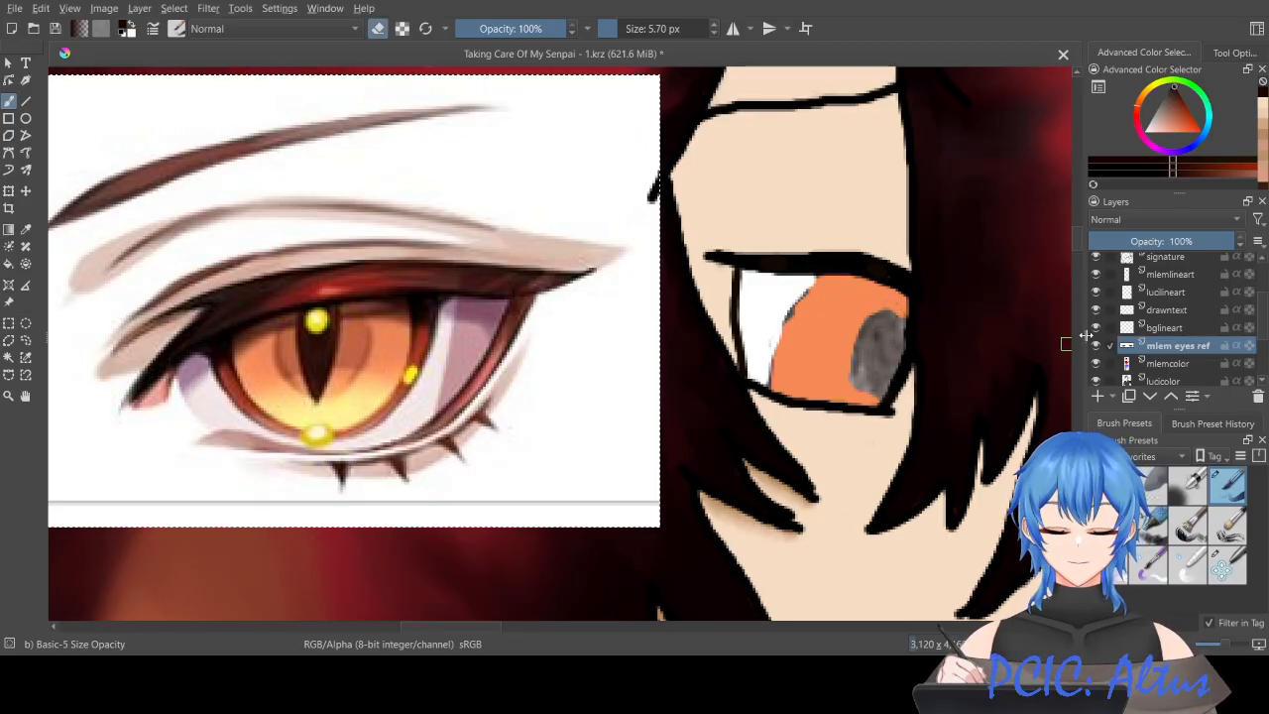
pyautogui.click(1174, 364)
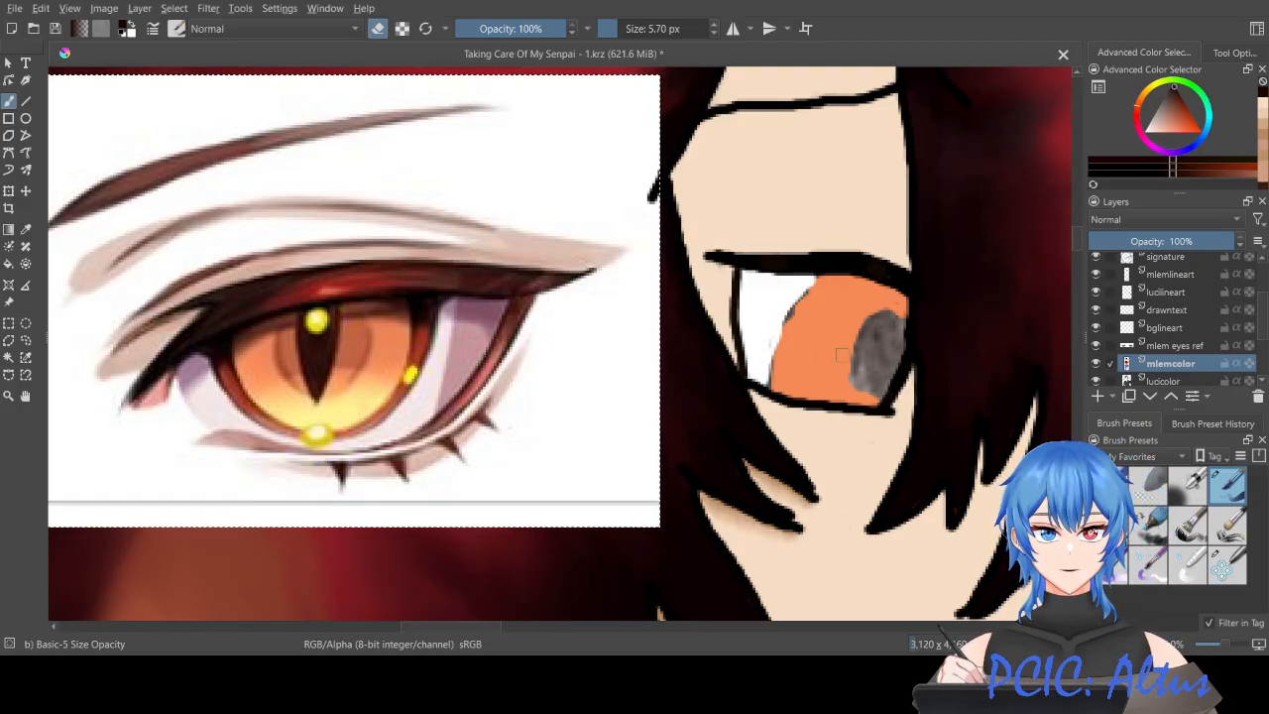
pyautogui.click(1098, 366)
pyautogui.click(1099, 368)
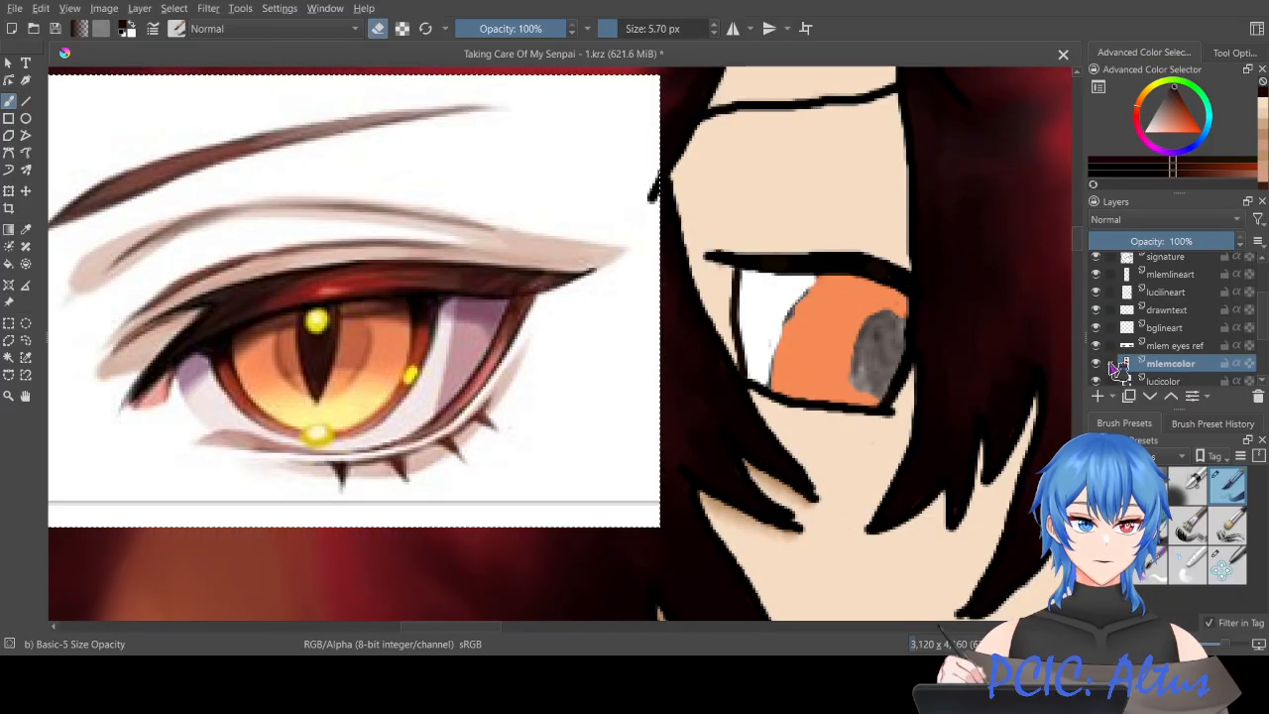
pyautogui.scroll(-3, 1198, 383)
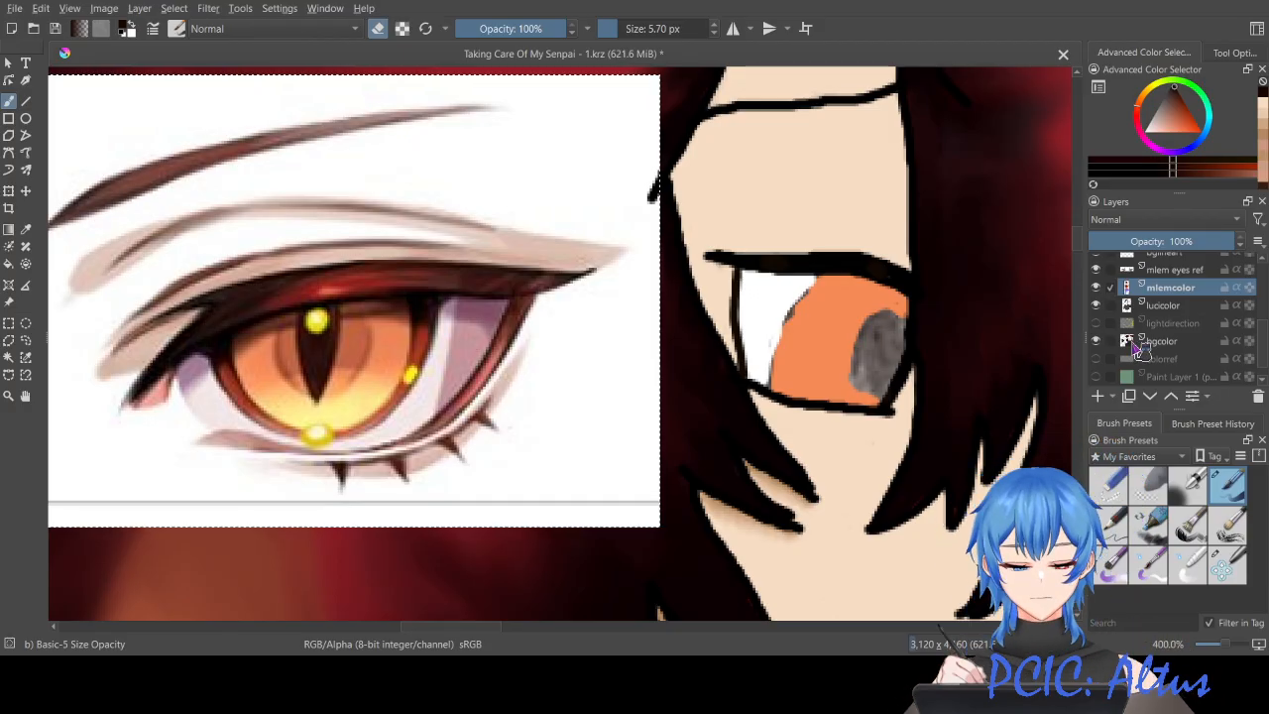
# Step: Erase the orange iris and white fill inside the character's eye on the mlemcolor layer and hide the Background layer
pyautogui.click(1189, 484)
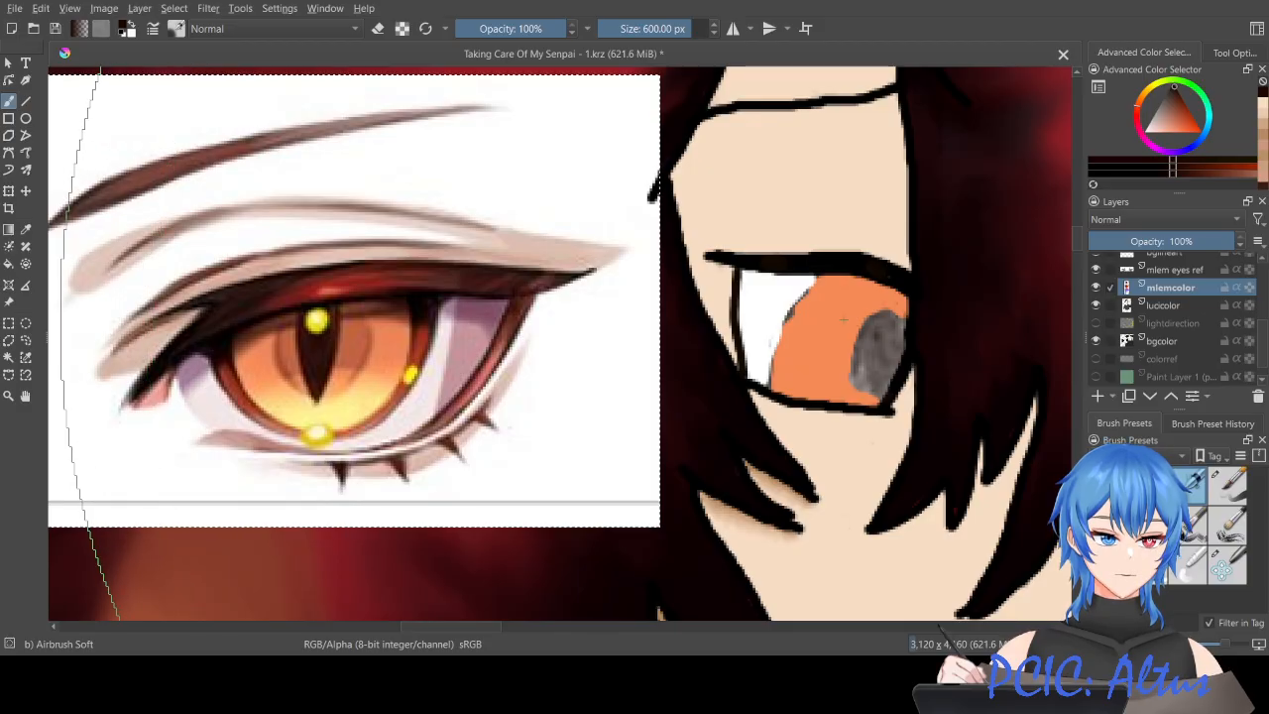
pyautogui.click(1229, 480)
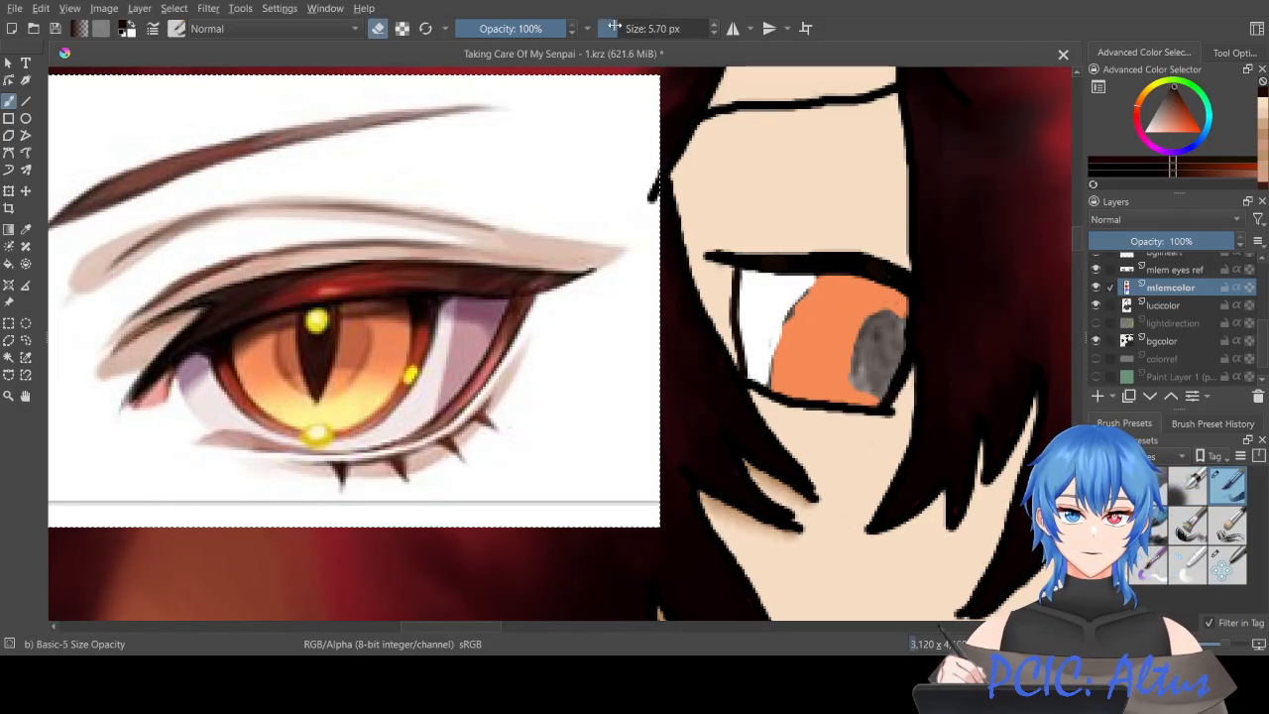
pyautogui.moveTo(852, 321)
pyautogui.mouseDown()
pyautogui.moveTo(845, 333)
pyautogui.moveTo(851, 315)
pyautogui.moveTo(746, 276)
pyautogui.moveTo(860, 284)
pyautogui.moveTo(900, 305)
pyautogui.moveTo(897, 317)
pyautogui.moveTo(884, 286)
pyautogui.moveTo(862, 297)
pyautogui.moveTo(868, 319)
pyautogui.moveTo(831, 309)
pyautogui.mouseUp()
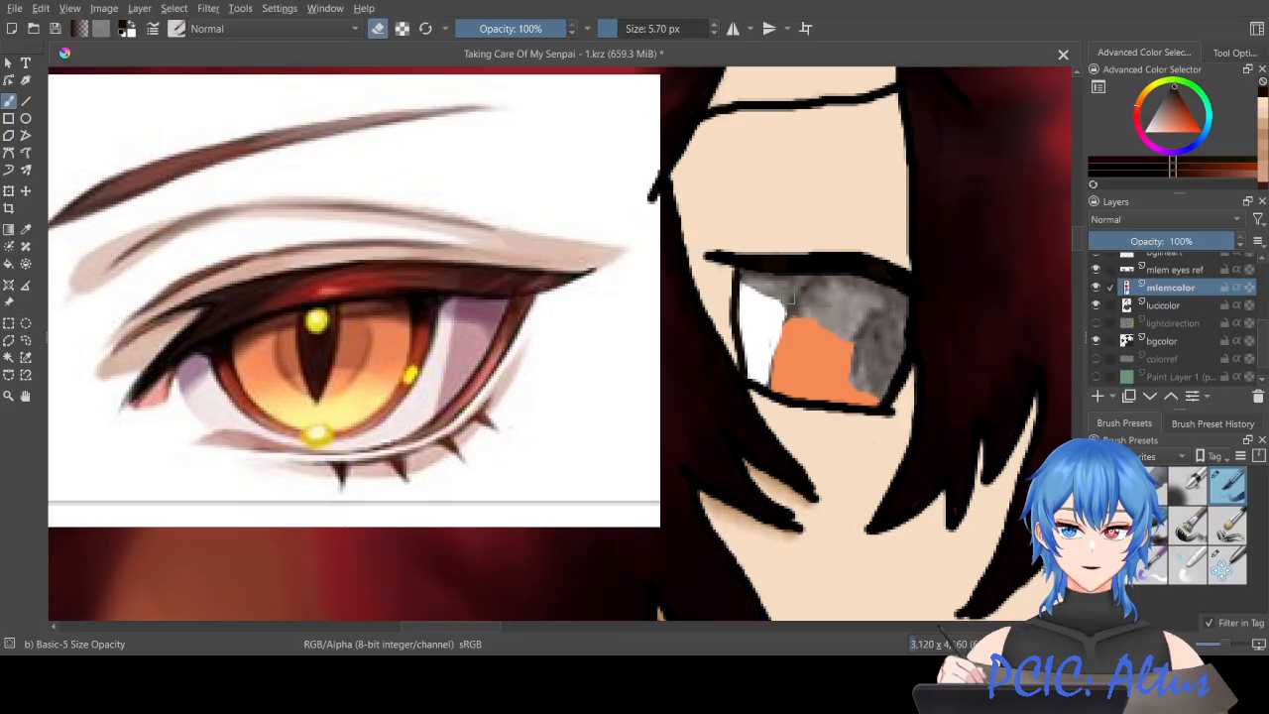
pyautogui.moveTo(786, 300)
pyautogui.mouseDown()
pyautogui.moveTo(781, 327)
pyautogui.moveTo(746, 311)
pyautogui.moveTo(749, 373)
pyautogui.moveTo(880, 405)
pyautogui.moveTo(848, 381)
pyautogui.mouseUp()
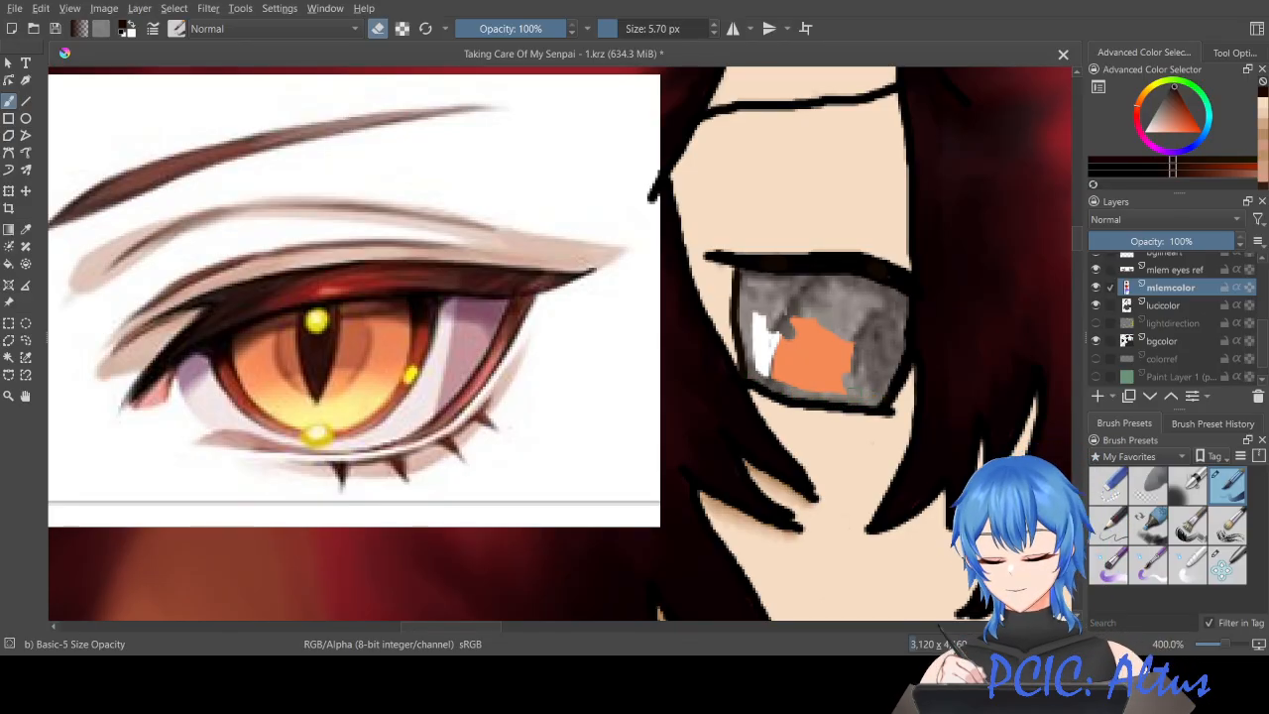
pyautogui.moveTo(848, 381)
pyautogui.mouseDown()
pyautogui.moveTo(801, 376)
pyautogui.moveTo(847, 347)
pyautogui.moveTo(831, 375)
pyautogui.moveTo(827, 353)
pyautogui.moveTo(814, 357)
pyautogui.moveTo(798, 323)
pyautogui.moveTo(783, 321)
pyautogui.moveTo(758, 325)
pyautogui.moveTo(775, 385)
pyautogui.moveTo(817, 396)
pyautogui.moveTo(764, 338)
pyautogui.mouseUp()
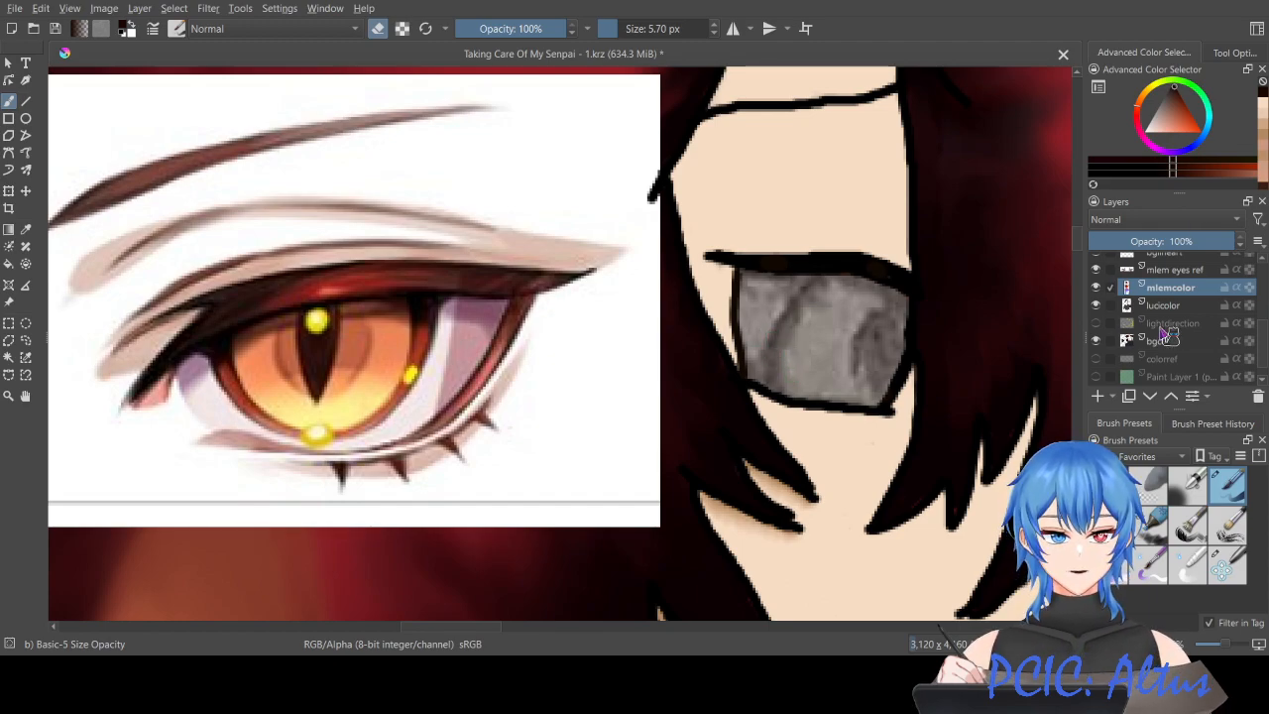
pyautogui.scroll(-1, 1167, 337)
pyautogui.click(1097, 378)
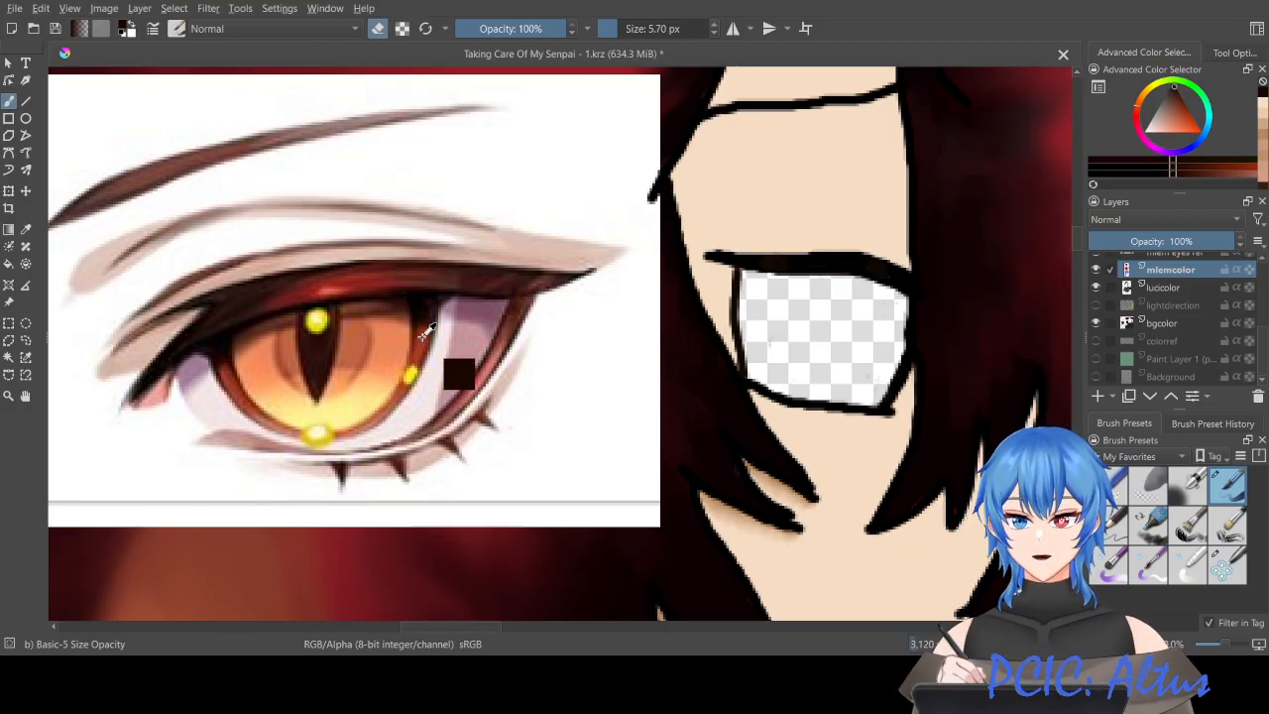
pyautogui.press('e')
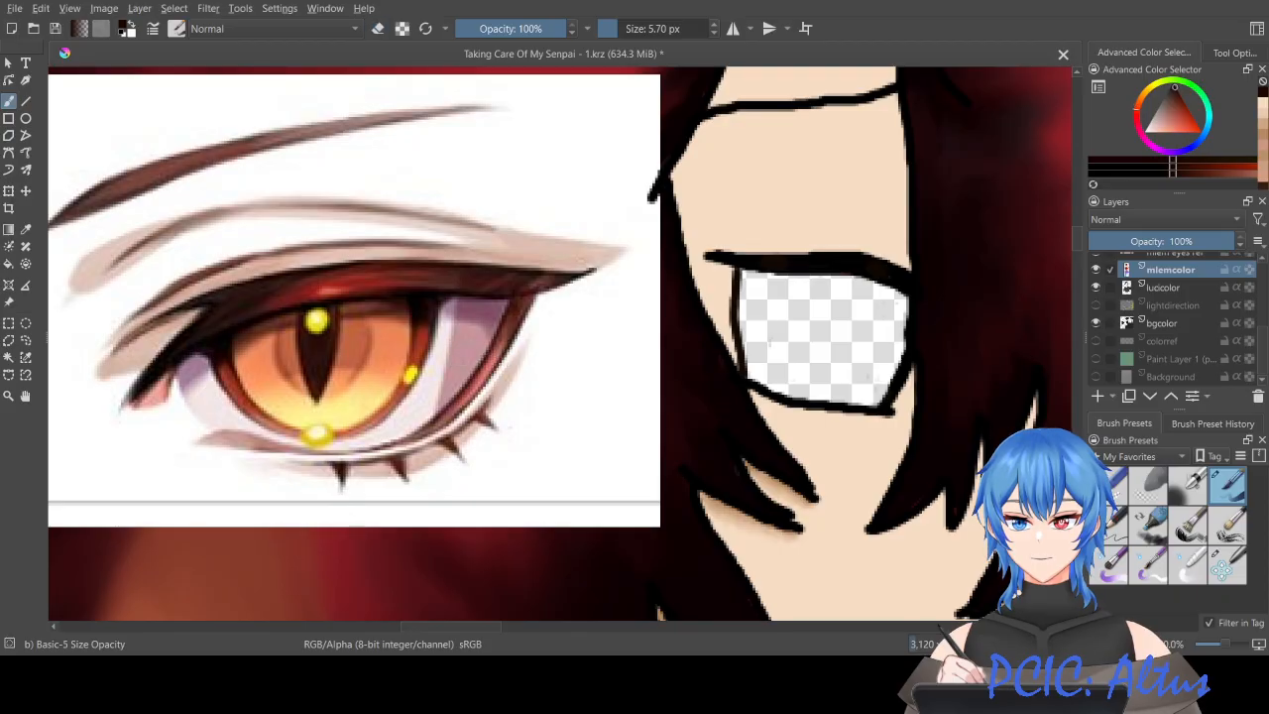
pyautogui.moveTo(757, 276)
pyautogui.mouseDown()
pyautogui.moveTo(779, 282)
pyautogui.moveTo(761, 273)
pyautogui.moveTo(763, 302)
pyautogui.moveTo(781, 291)
pyautogui.mouseUp()
pyautogui.keyDown('ctrl'); pyautogui.click(765, 289); pyautogui.keyUp('ctrl')
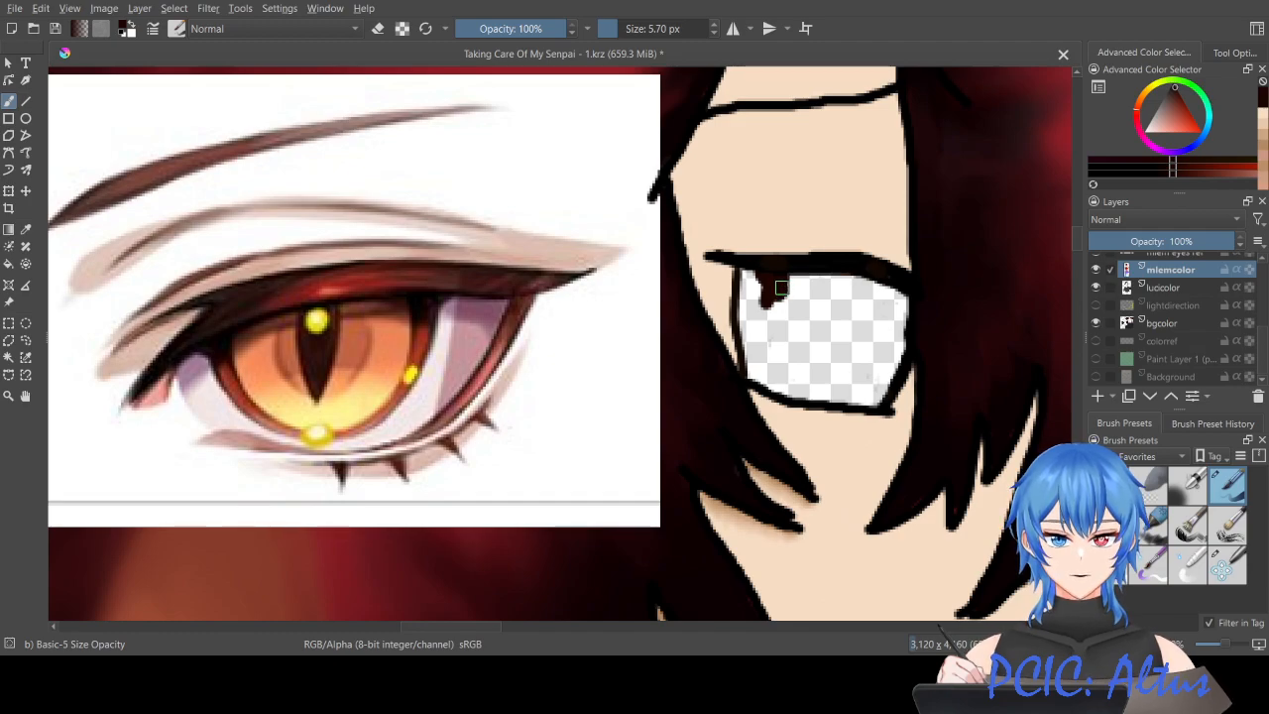
pyautogui.hotkey('ctrl', 'z')
pyautogui.hotkey('ctrl', 'z')
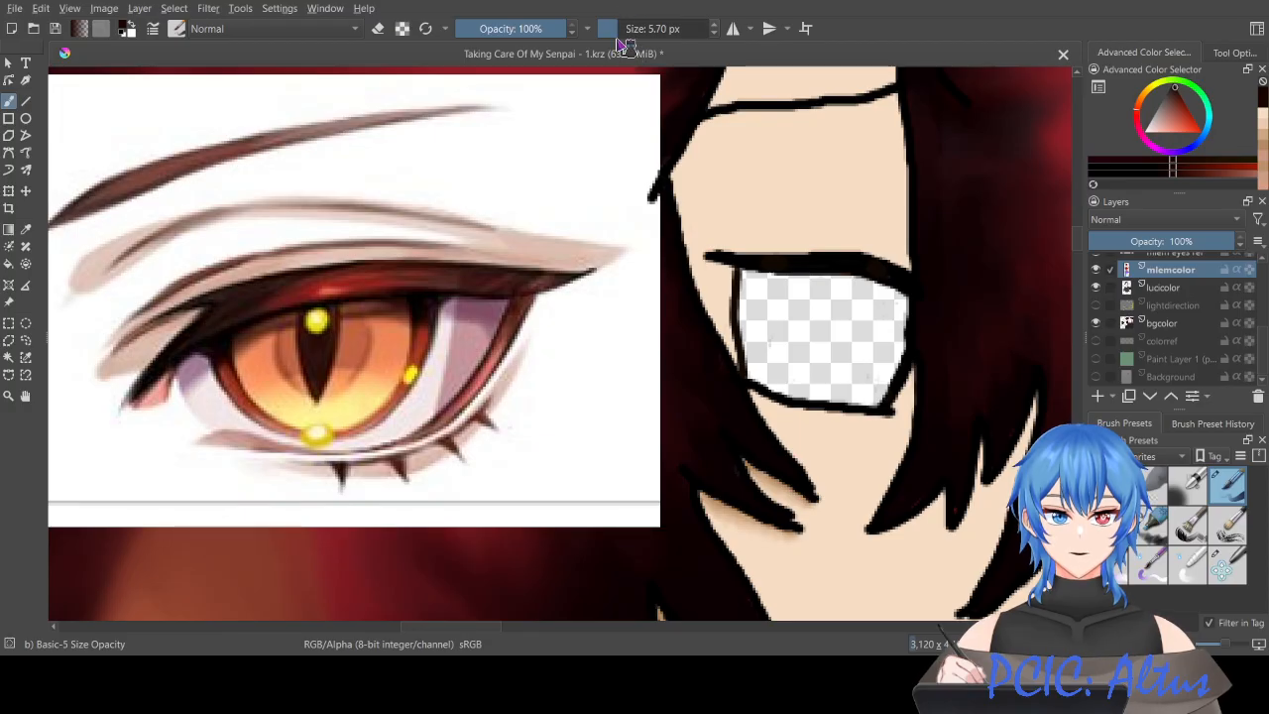
pyautogui.click(613, 33)
pyautogui.scroll(2, 774, 295)
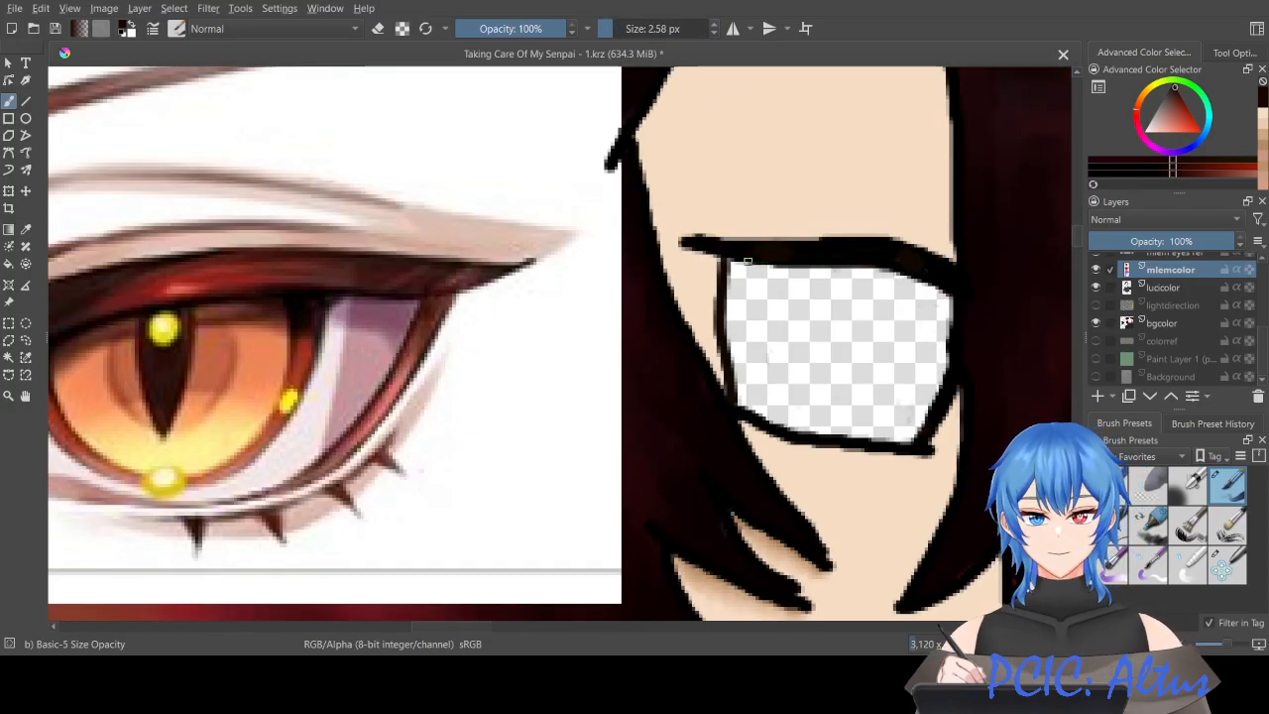
pyautogui.moveTo(751, 286); pyautogui.dragTo(751, 300)
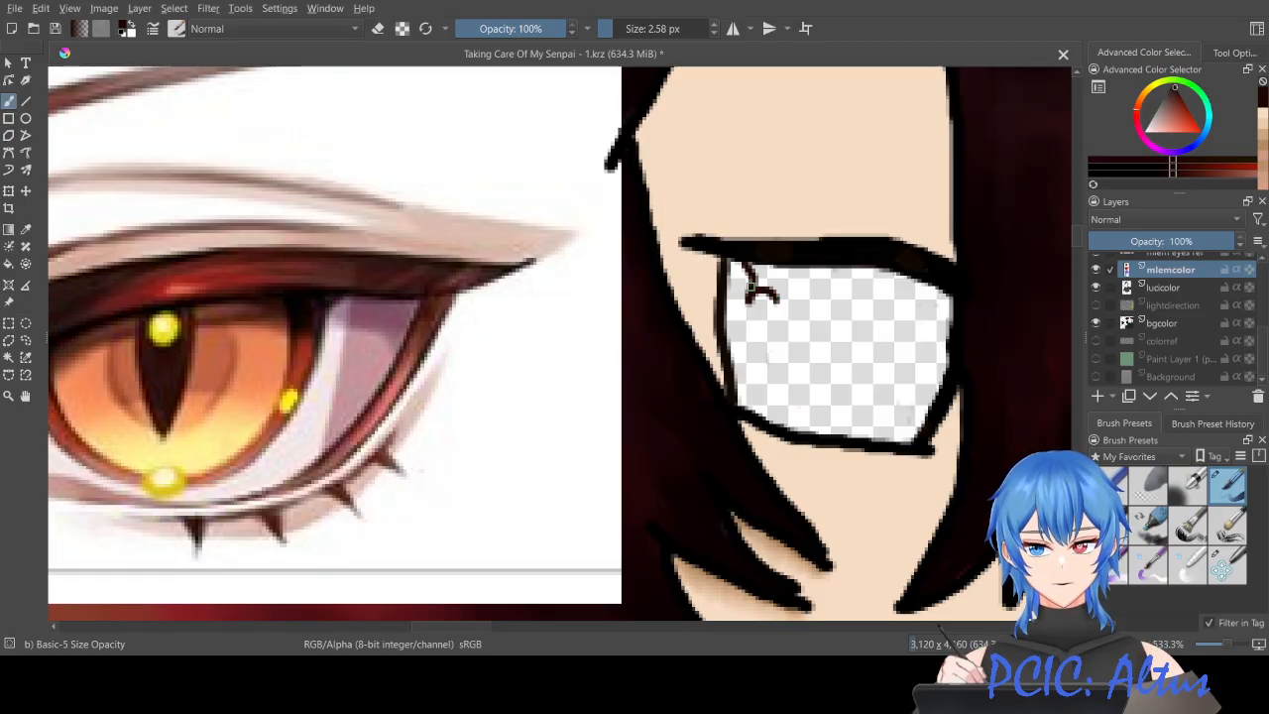
pyautogui.hotkey('ctrl', 'z')
pyautogui.hotkey('ctrl', 'z')
pyautogui.hotkey('ctrl', 'z')
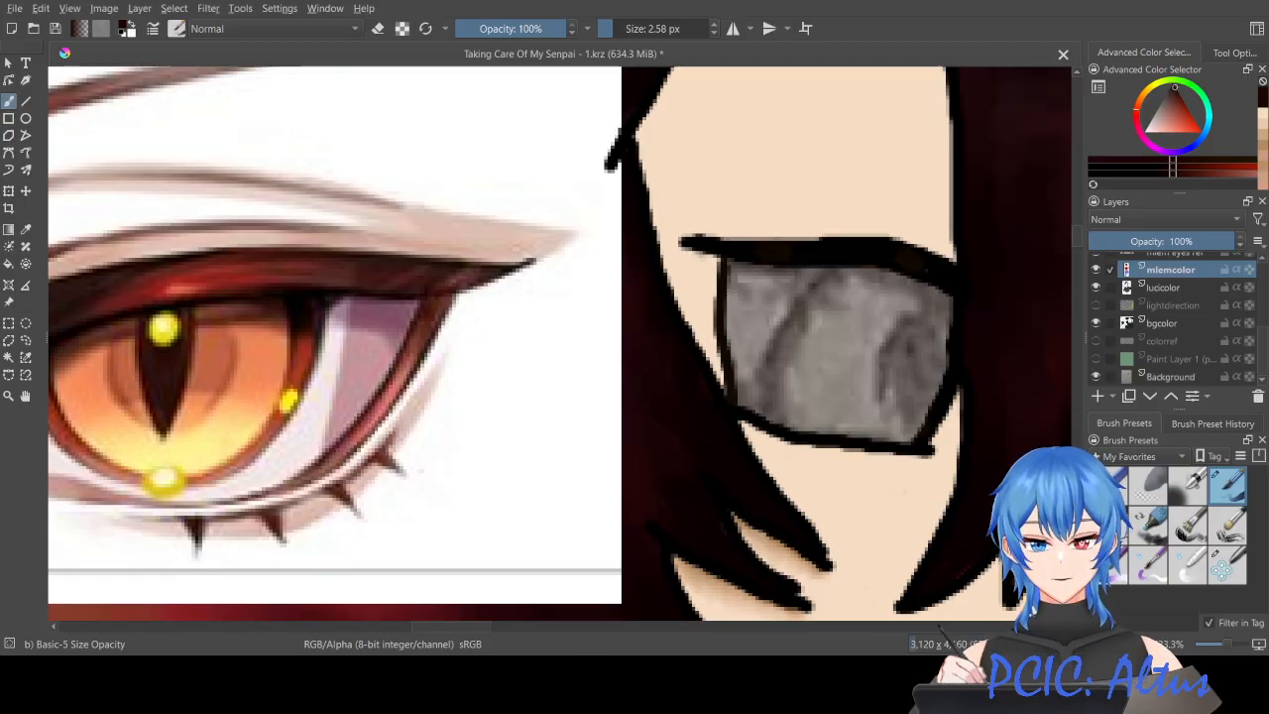
# Step: Hide the Background layer and paint a dark brown patch under the upper eyelid, outlining it at 2.58 px and filling it at 5.15 px
pyautogui.click(1096, 376)
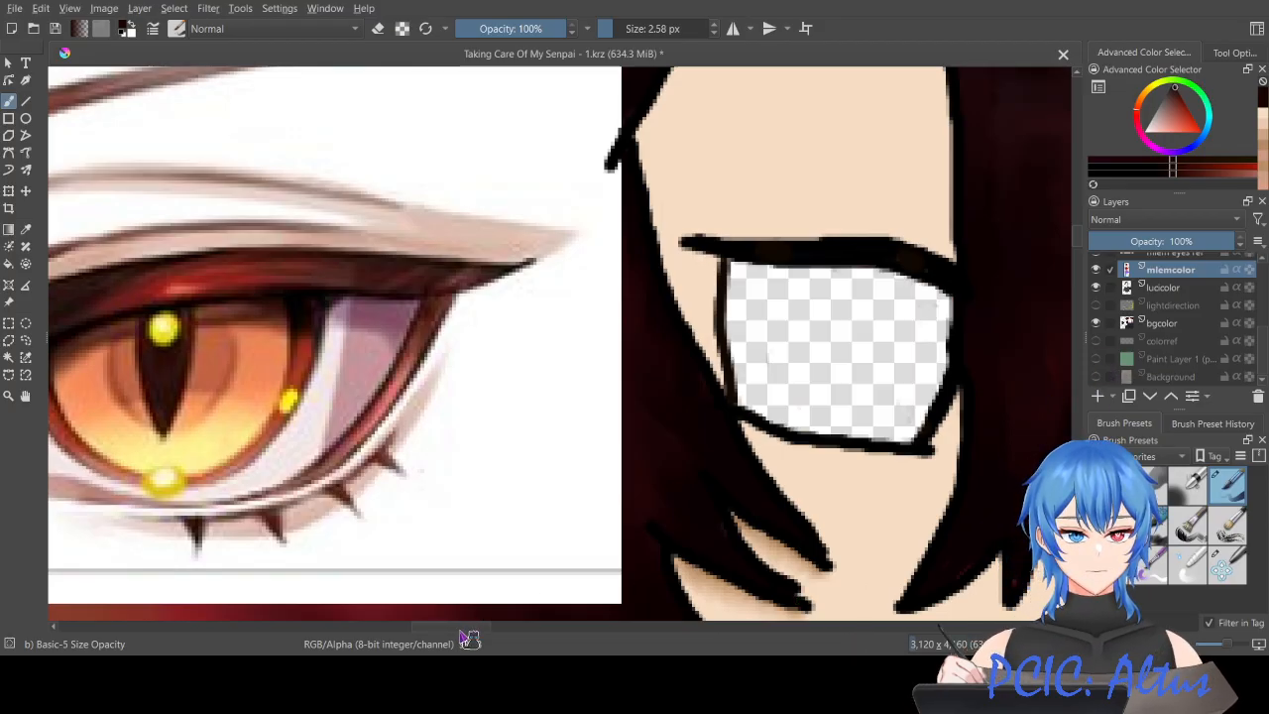
pyautogui.hscroll(-2, 458, 634)
pyautogui.hscroll(-1, 454, 635)
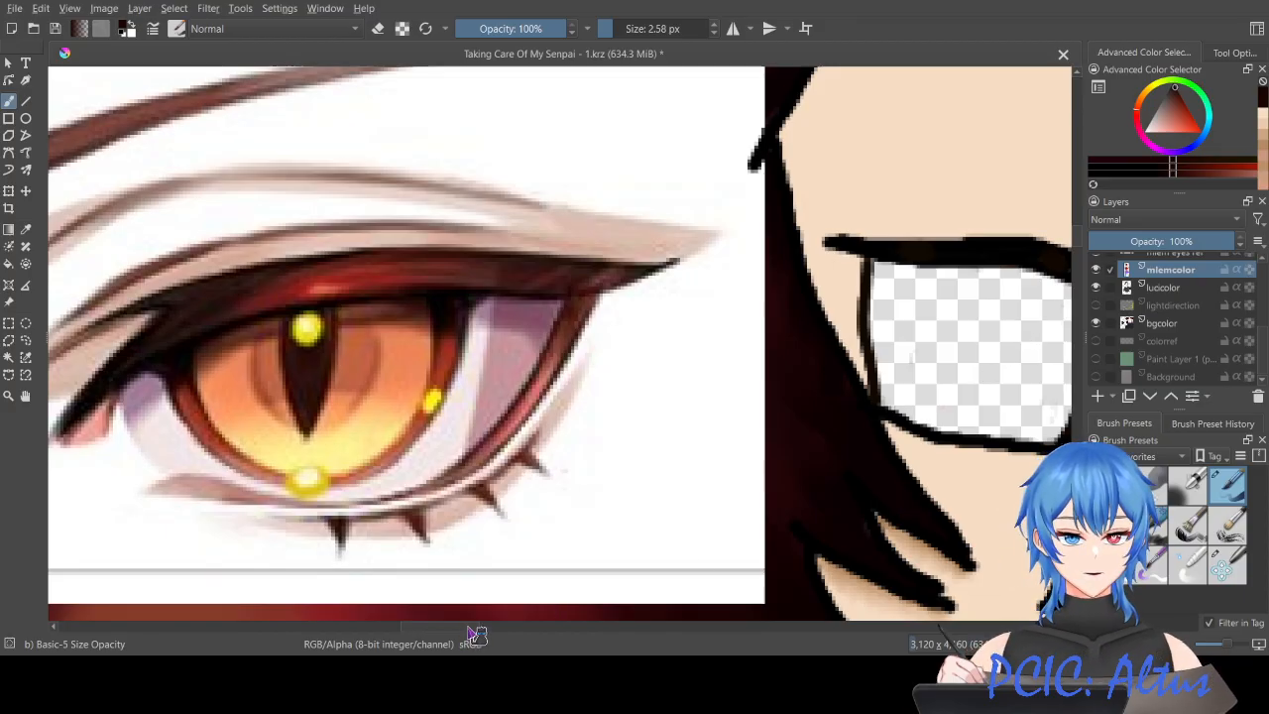
pyautogui.hscroll(3, 478, 636)
pyautogui.hscroll(-2, 484, 635)
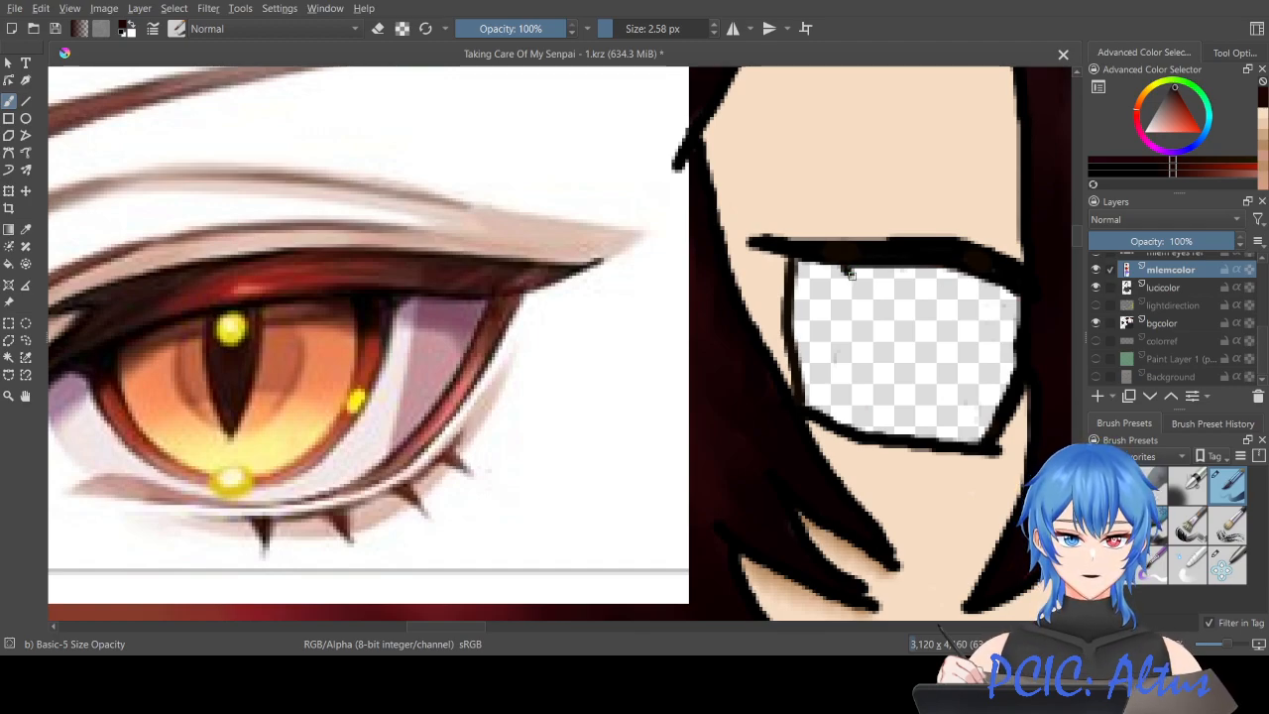
pyautogui.moveTo(858, 304); pyautogui.dragTo(864, 297)
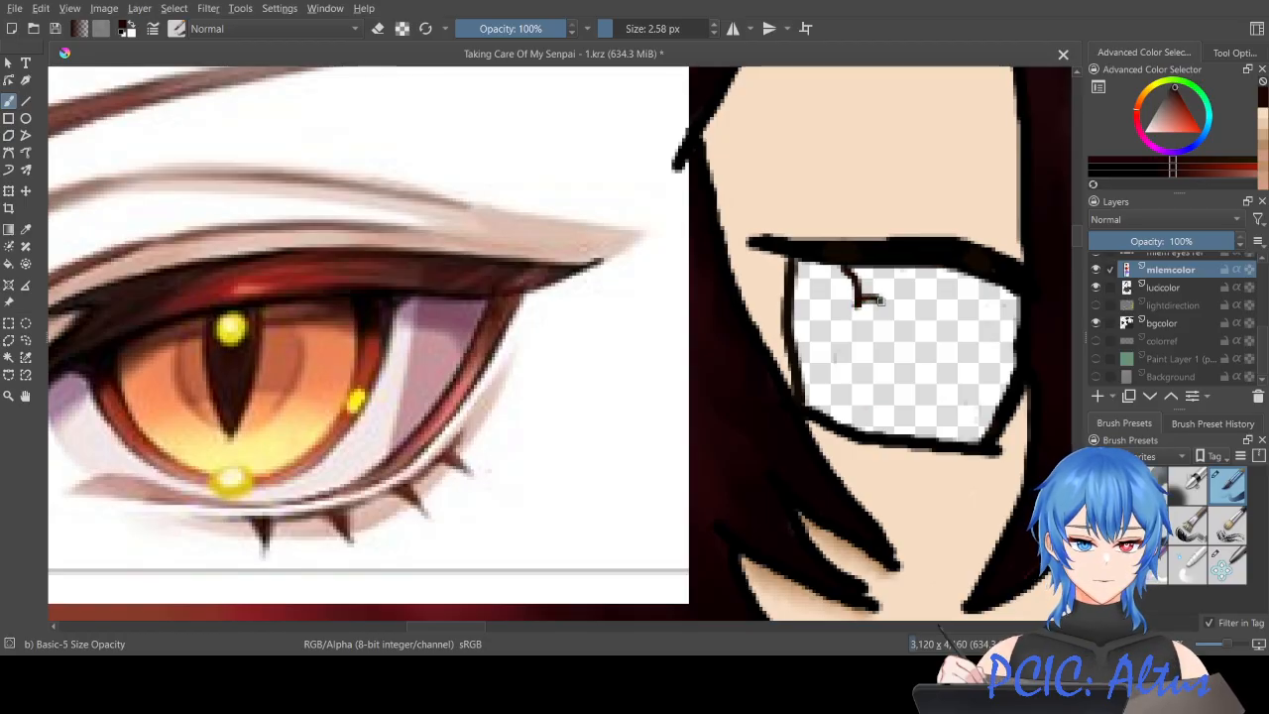
pyautogui.moveTo(890, 287)
pyautogui.mouseDown()
pyautogui.moveTo(890, 271)
pyautogui.moveTo(868, 294)
pyautogui.mouseUp()
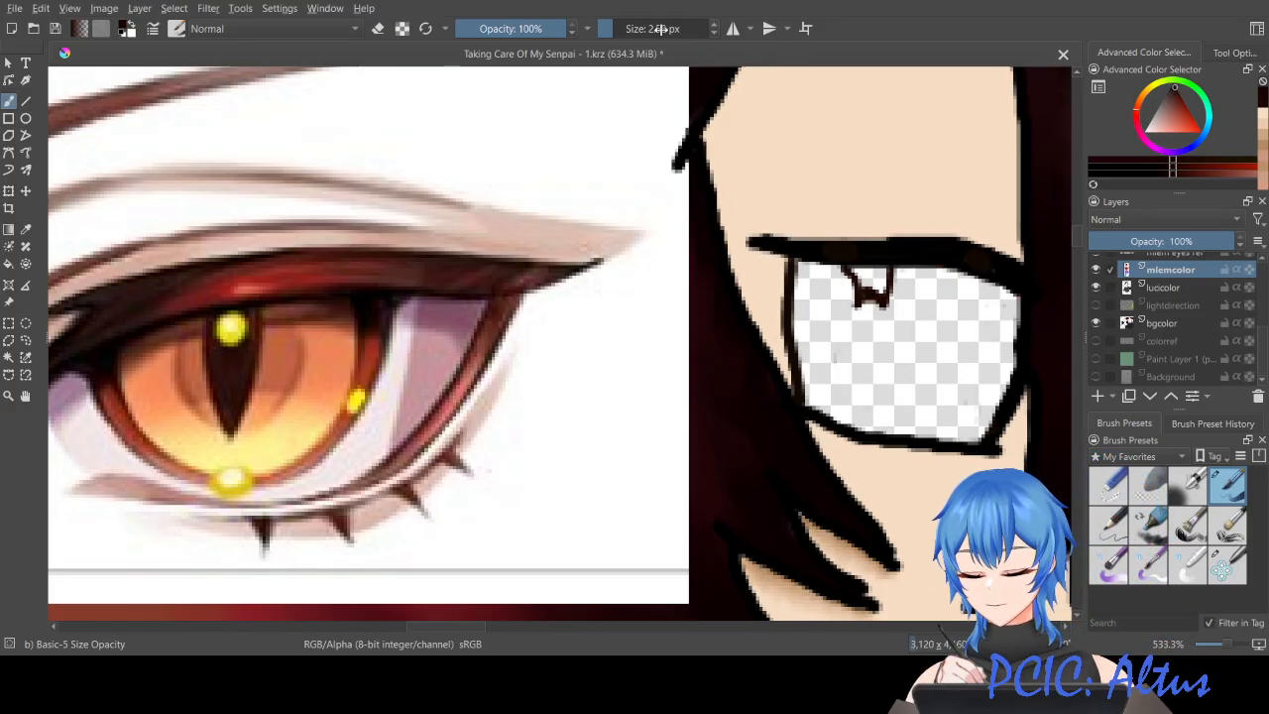
pyautogui.moveTo(614, 35); pyautogui.dragTo(622, 35)
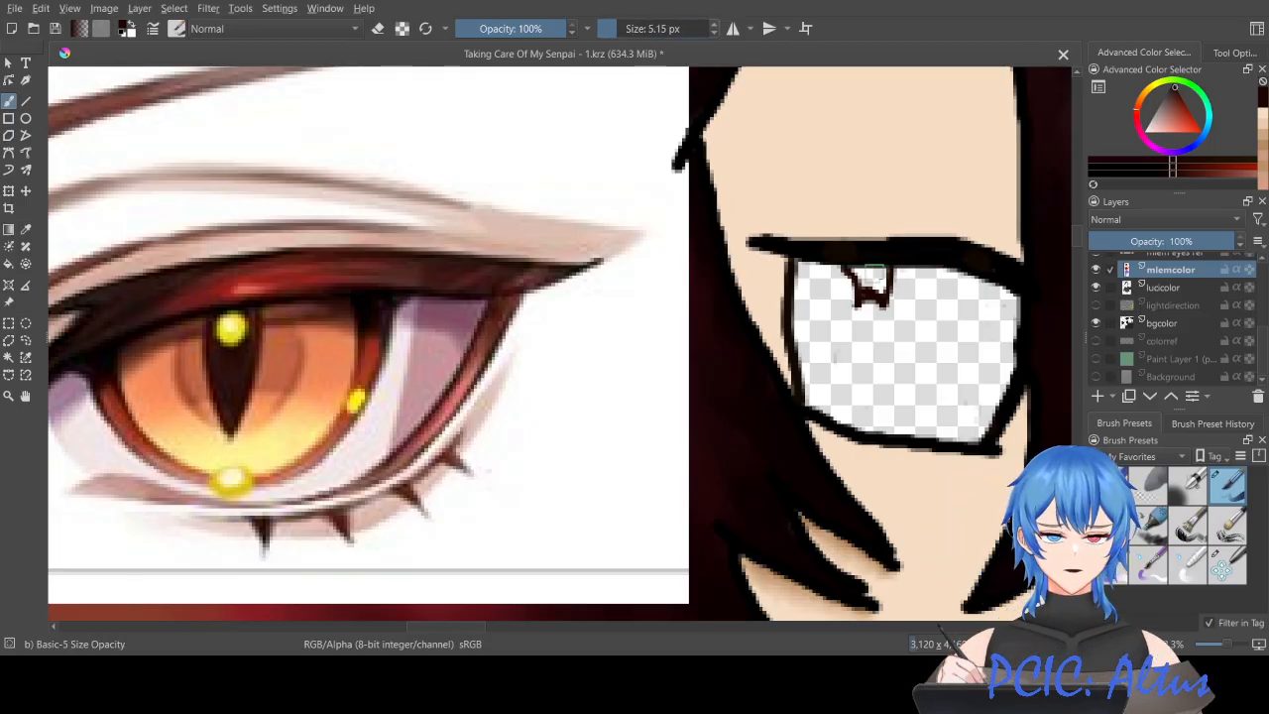
pyautogui.moveTo(855, 267)
pyautogui.mouseDown()
pyautogui.moveTo(879, 290)
pyautogui.moveTo(881, 269)
pyautogui.moveTo(869, 280)
pyautogui.mouseUp()
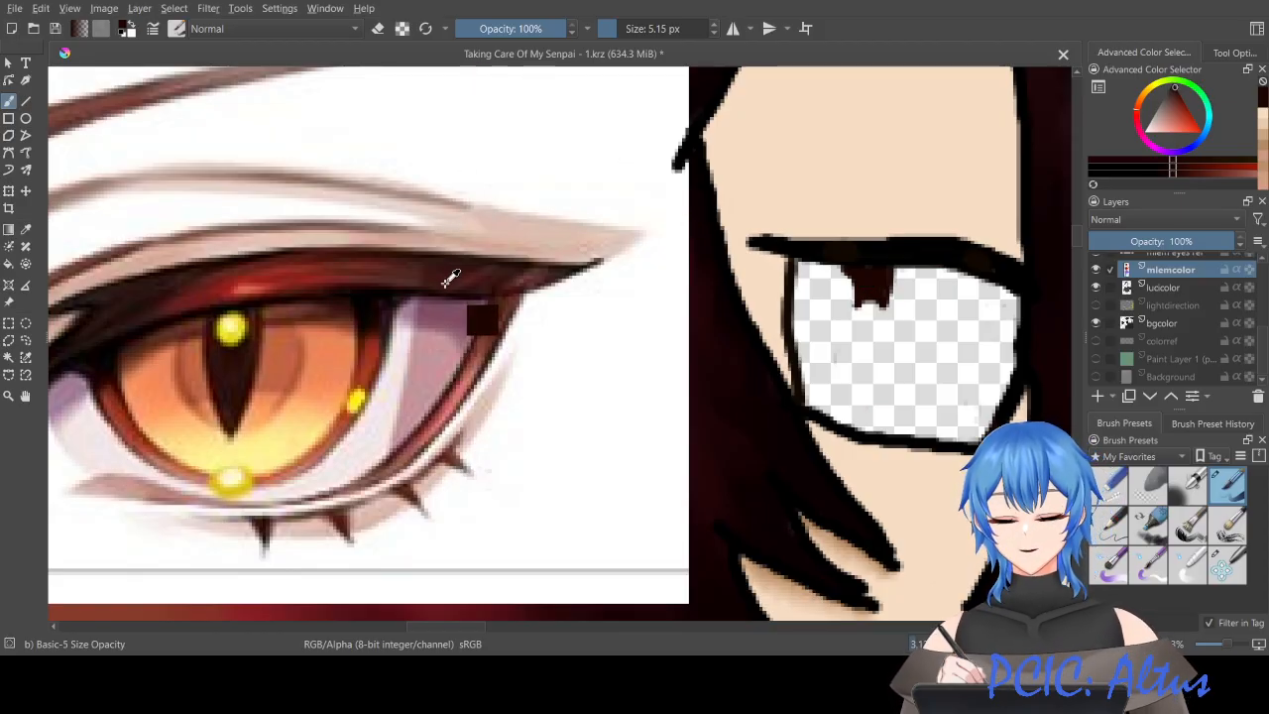
# Step: Paint a dab below the dark brown patch in red sampled from the reference iris rim, and sample the rim's orange-brown
pyautogui.keyDown('ctrl'); pyautogui.click(377, 347); pyautogui.keyUp('ctrl')
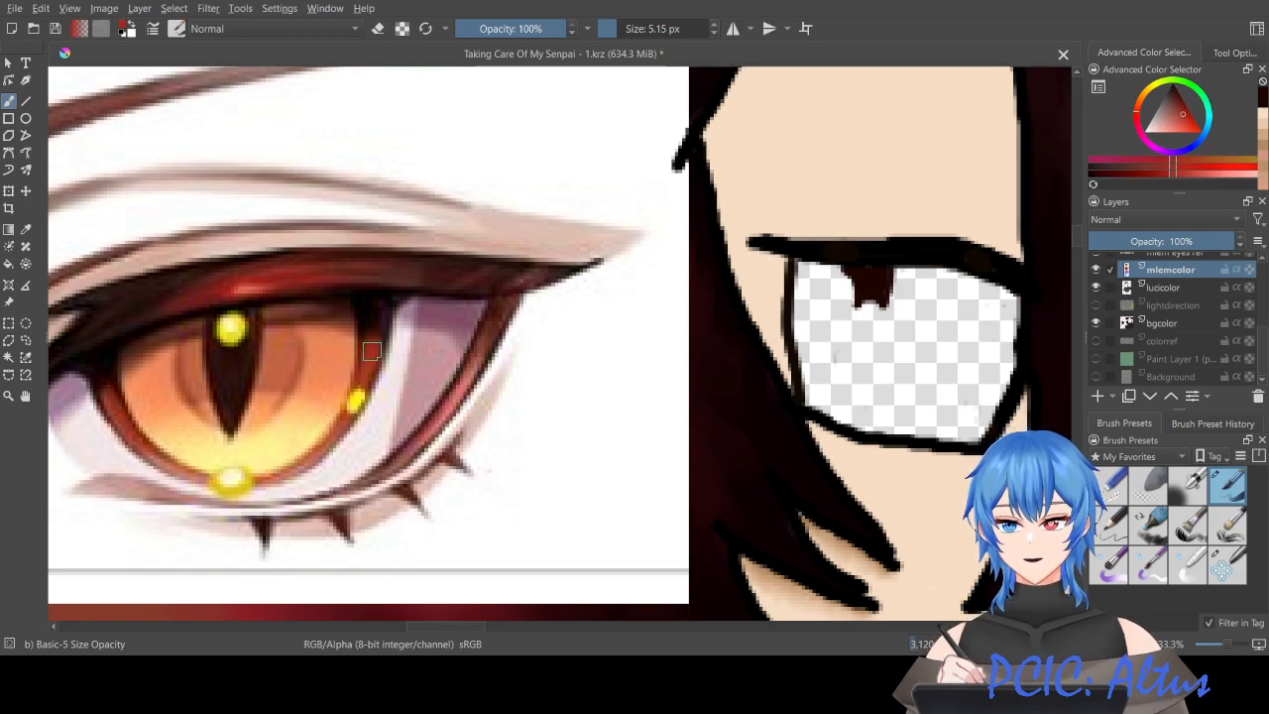
pyautogui.moveTo(867, 309); pyautogui.dragTo(872, 317)
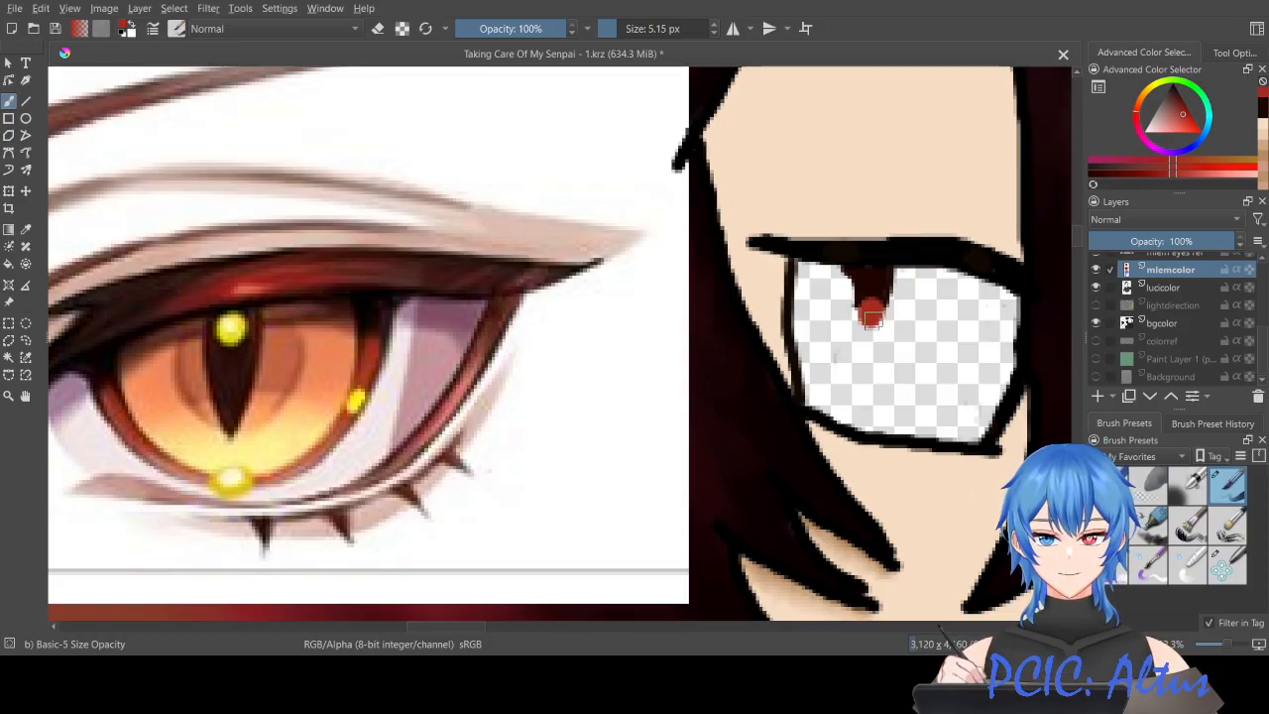
pyautogui.keyDown('ctrl'); pyautogui.click(365, 377); pyautogui.keyUp('ctrl')
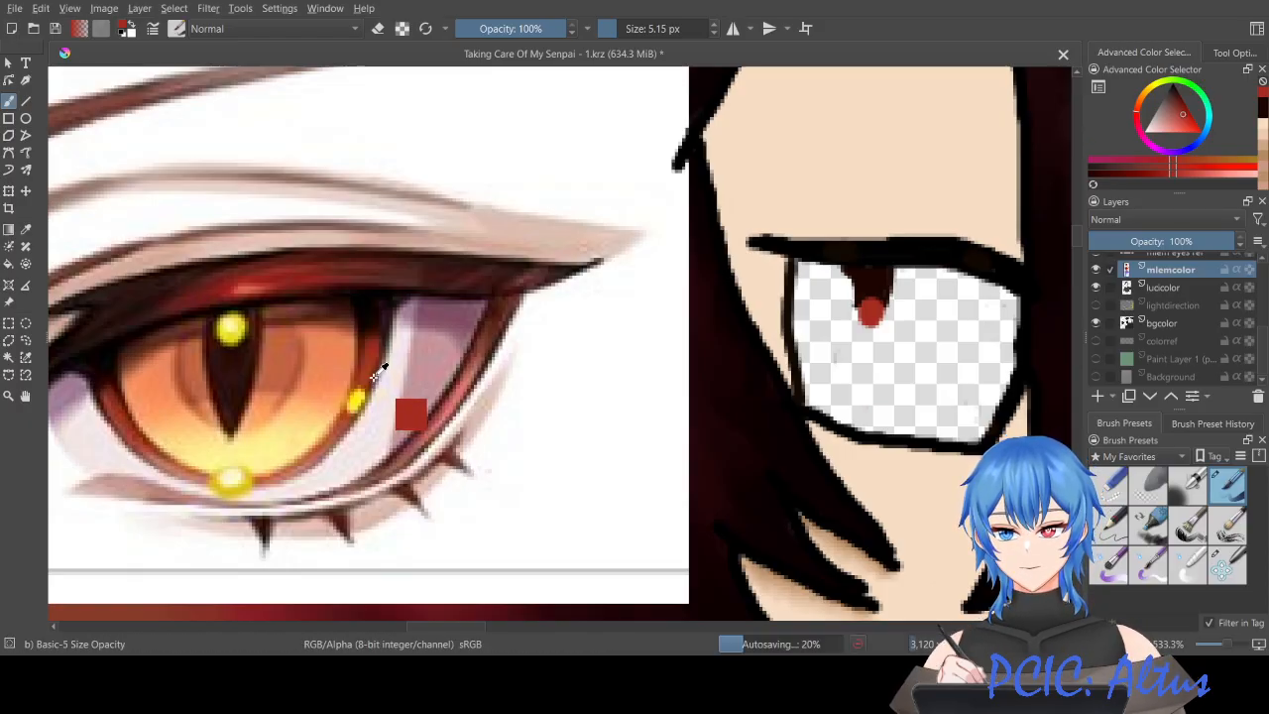
pyautogui.keyDown('ctrl'); pyautogui.click(369, 382); pyautogui.keyUp('ctrl')
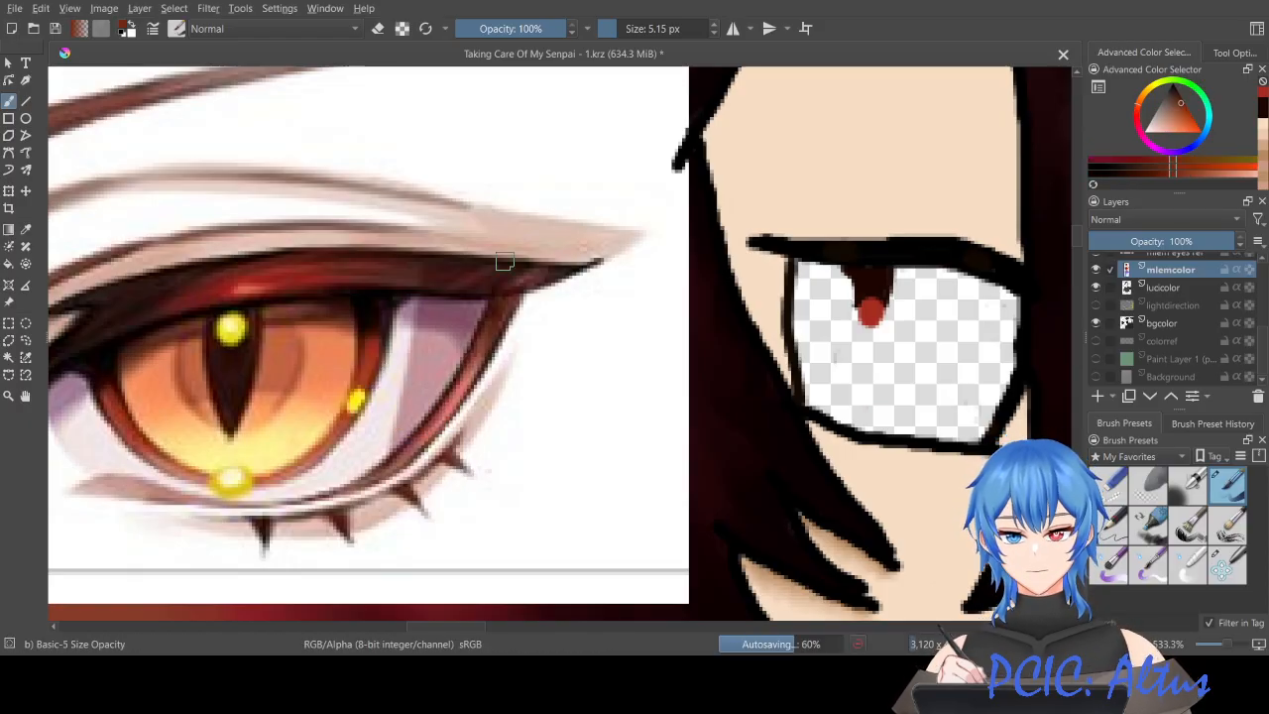
pyautogui.moveTo(621, 29); pyautogui.dragTo(614, 30)
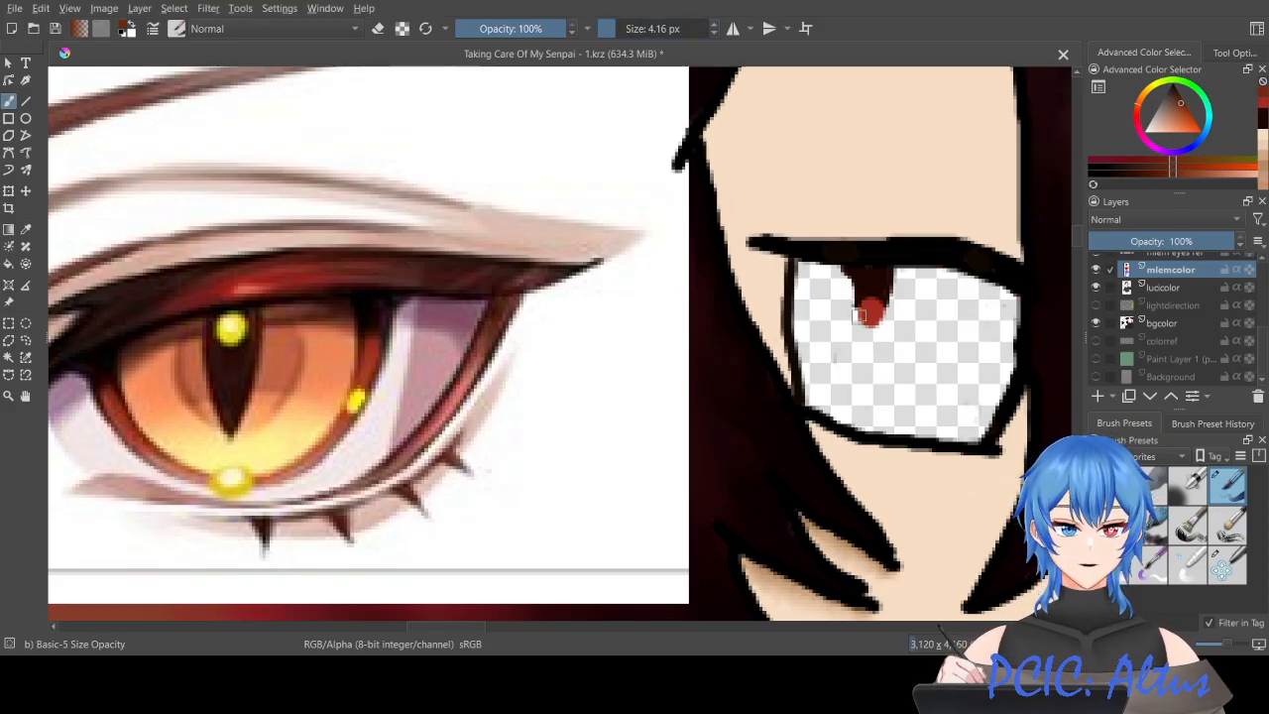
pyautogui.moveTo(858, 309); pyautogui.dragTo(865, 365)
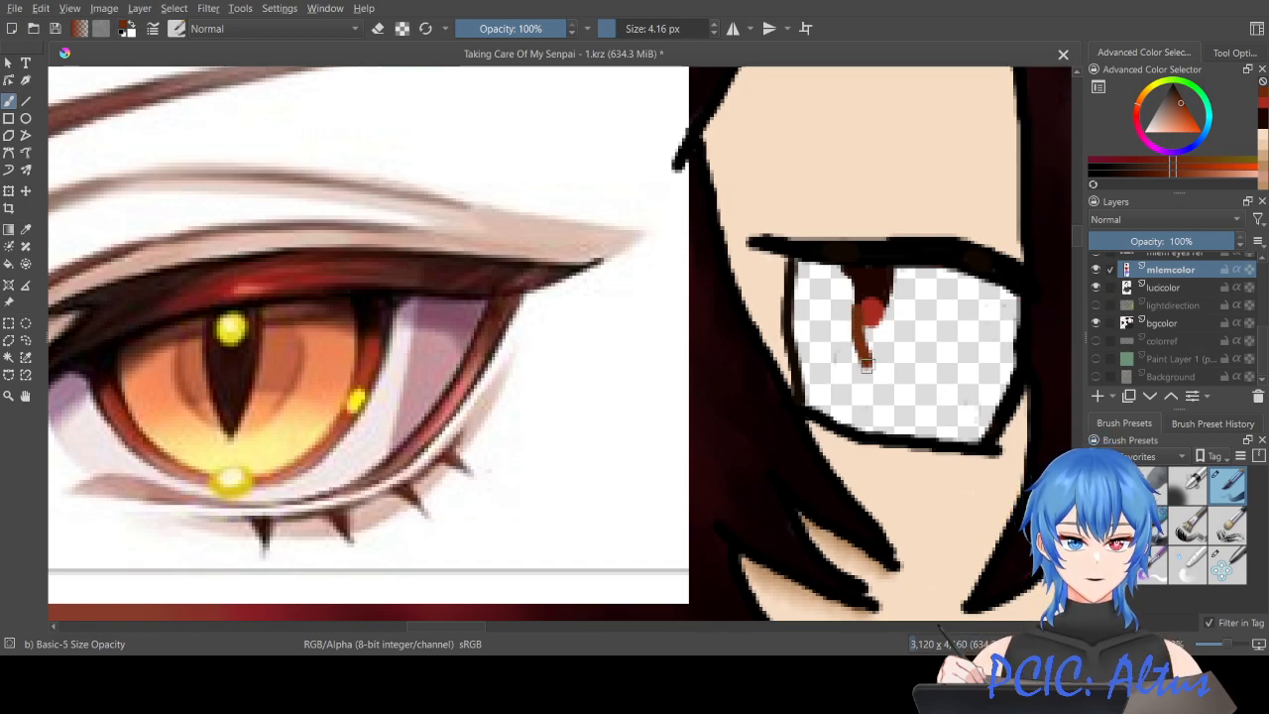
pyautogui.hotkey('ctrl', 'z')
pyautogui.click(888, 361)
pyautogui.hotkey('ctrl', 'z')
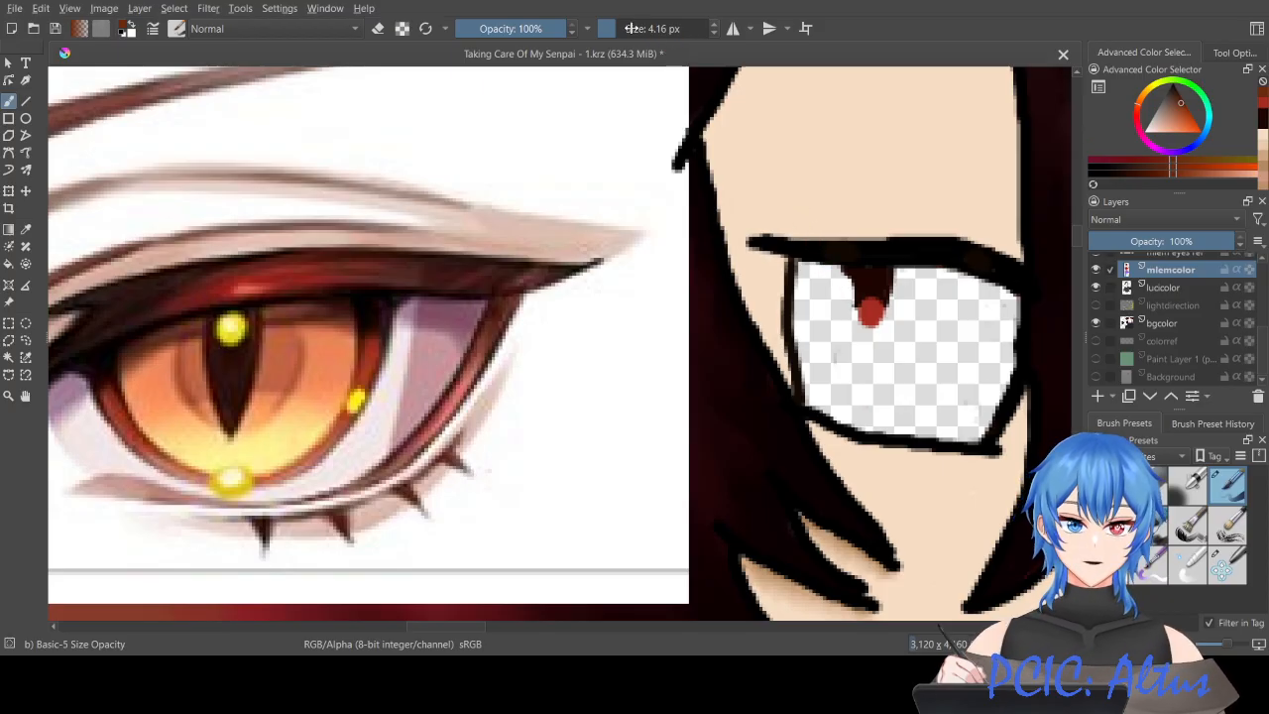
# Step: Draw the lower iris outline in orange-brown with a 2.58 px brush, curving from the red dab to the eye's lower corner
pyautogui.moveTo(616, 27); pyautogui.dragTo(612, 28)
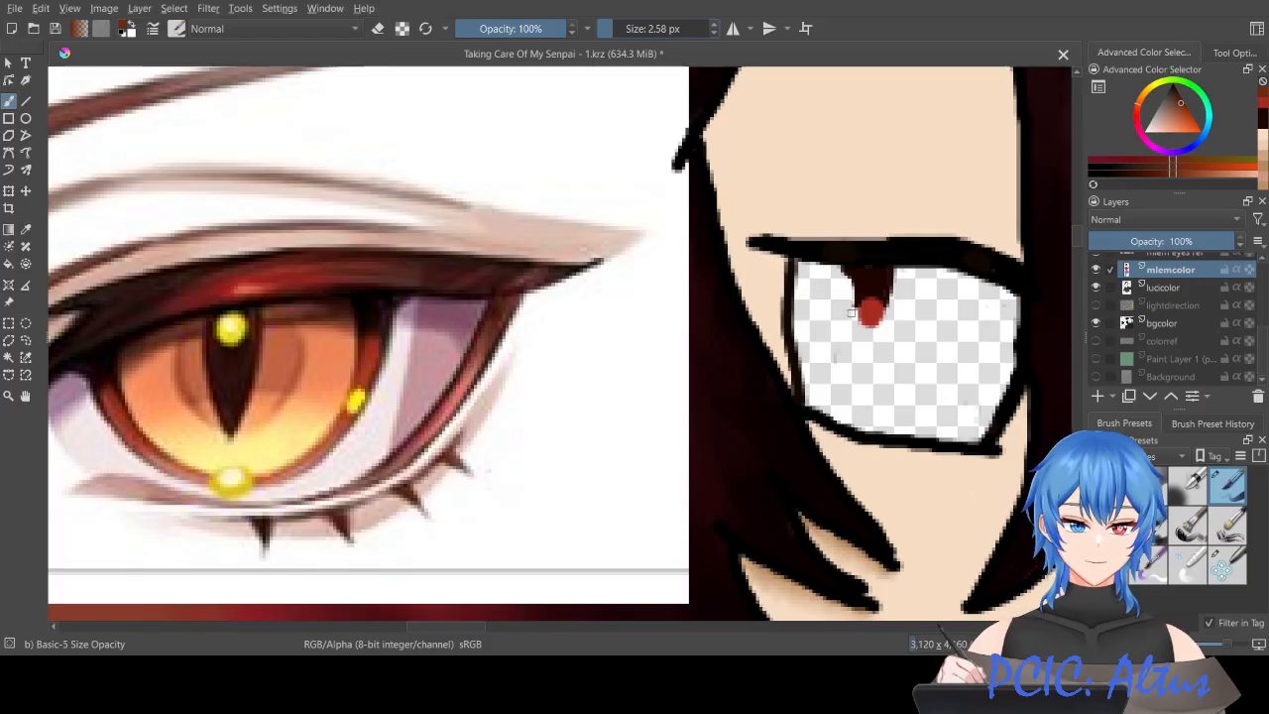
pyautogui.moveTo(854, 307)
pyautogui.mouseDown()
pyautogui.moveTo(868, 382)
pyautogui.moveTo(890, 409)
pyautogui.moveTo(961, 434)
pyautogui.moveTo(988, 421)
pyautogui.mouseUp()
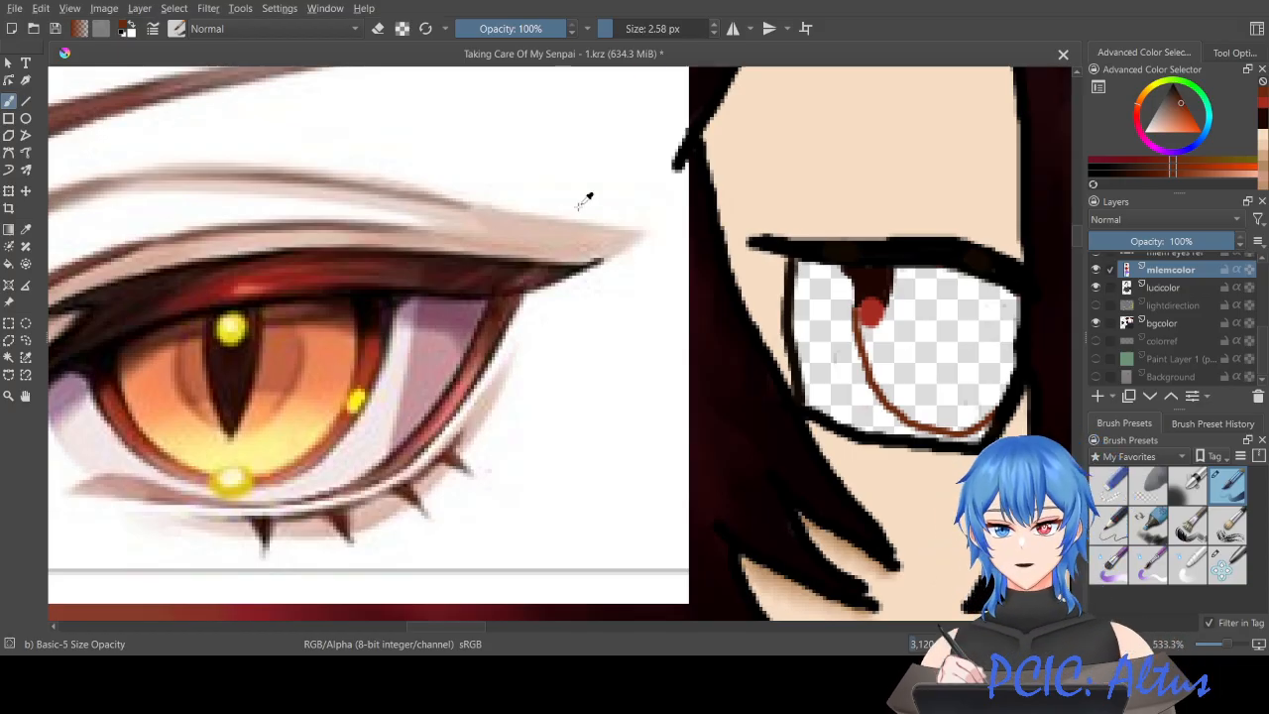
# Step: Paint a red band along the inner side of the brown iris outline in the dab's red, filling the gap between them
pyautogui.keyDown('ctrl'); pyautogui.click(869, 312); pyautogui.keyUp('ctrl')
pyautogui.moveTo(863, 320); pyautogui.dragTo(860, 346)
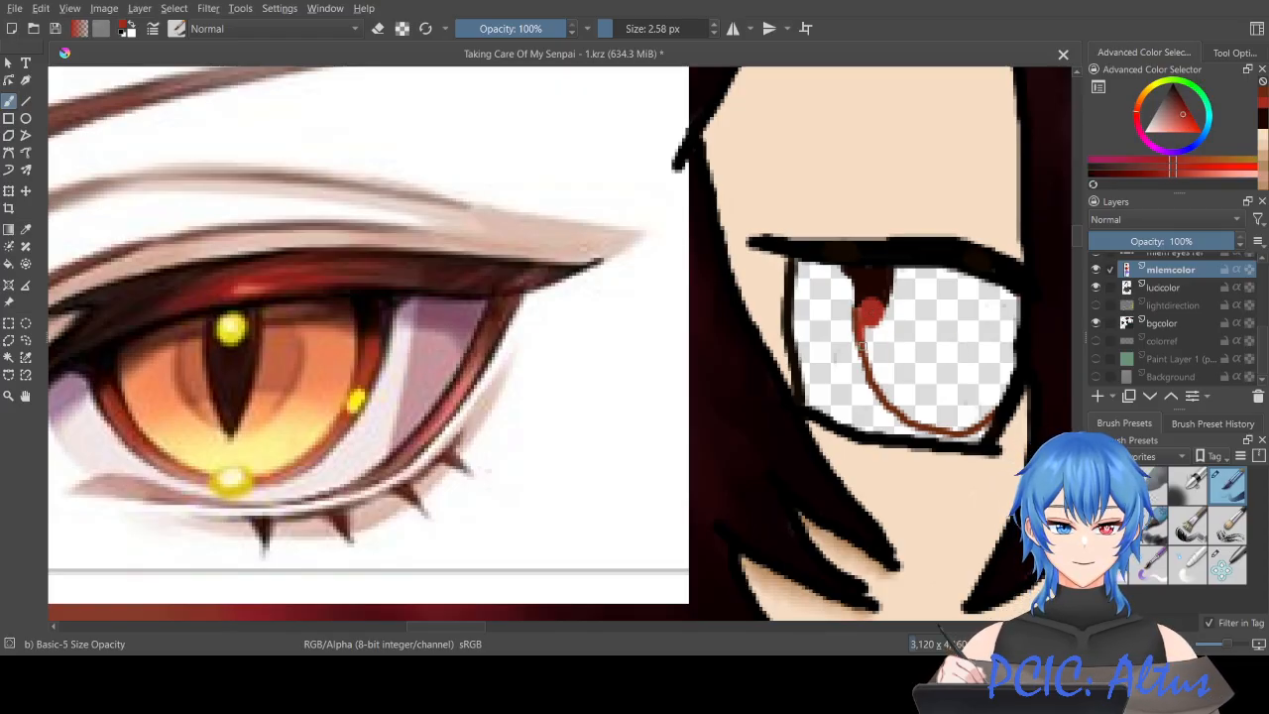
pyautogui.scroll(1, 862, 342)
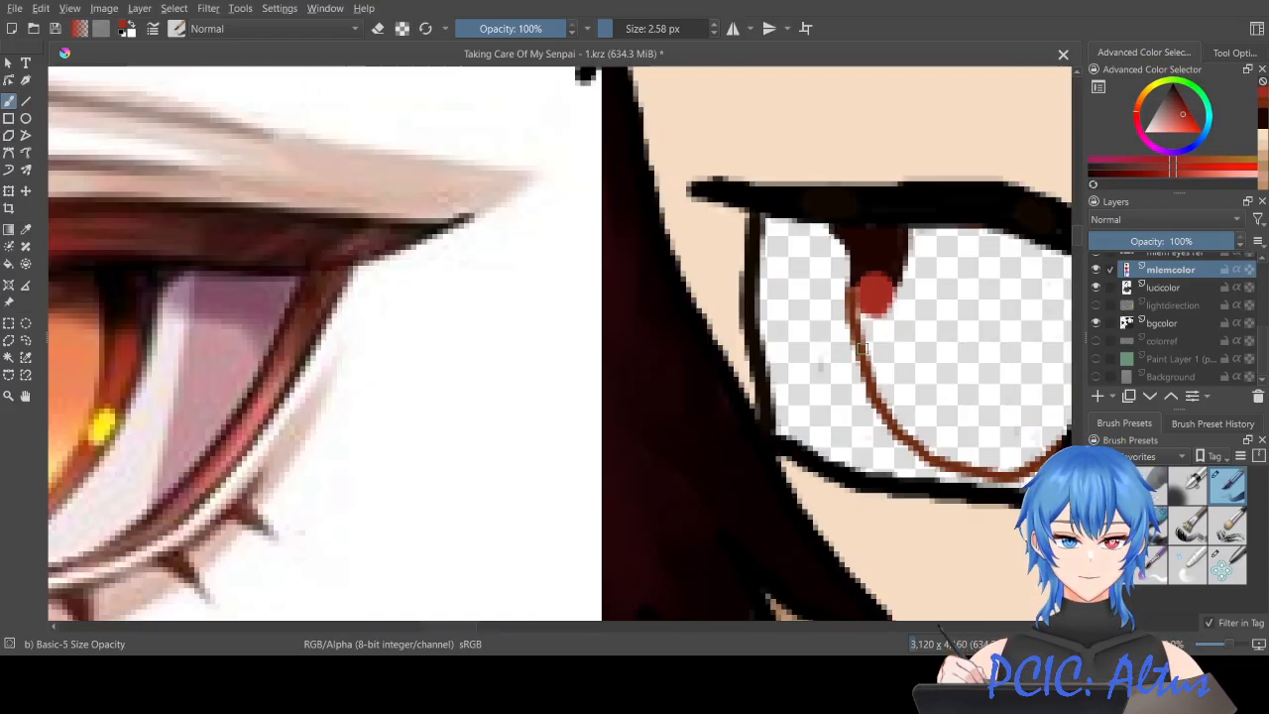
pyautogui.scroll(1, 869, 337)
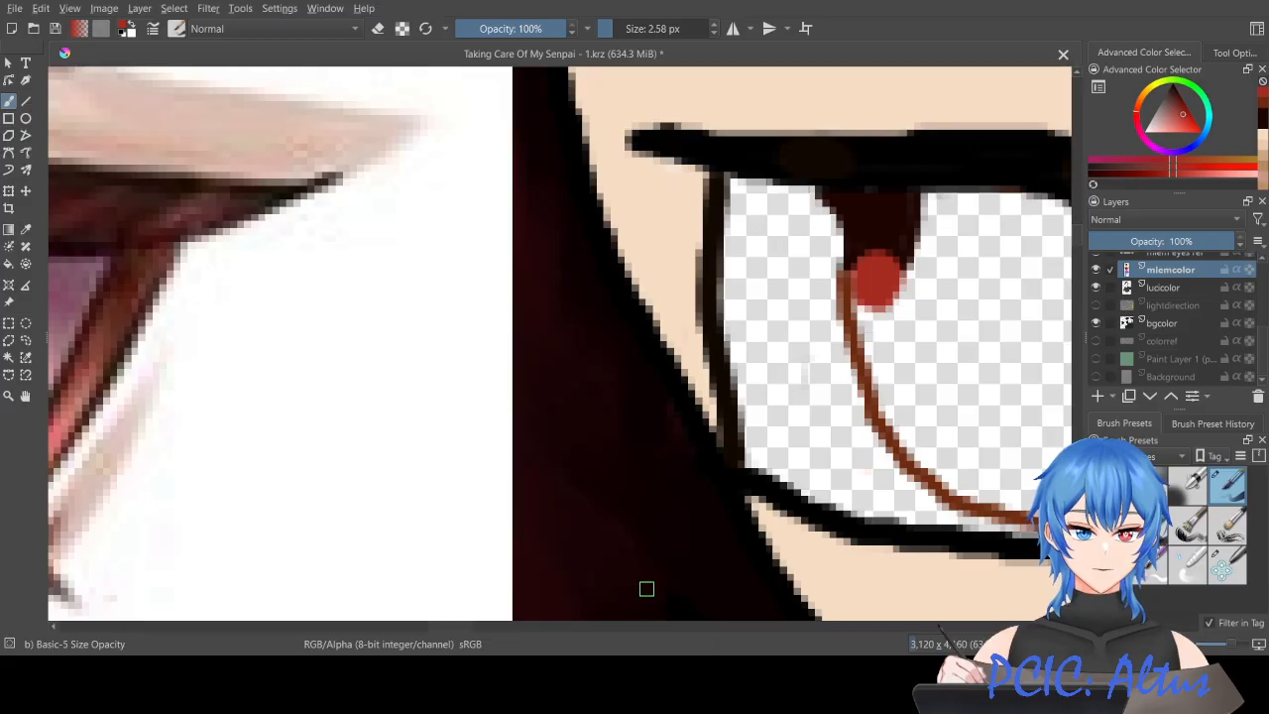
pyautogui.moveTo(450, 626); pyautogui.dragTo(463, 626)
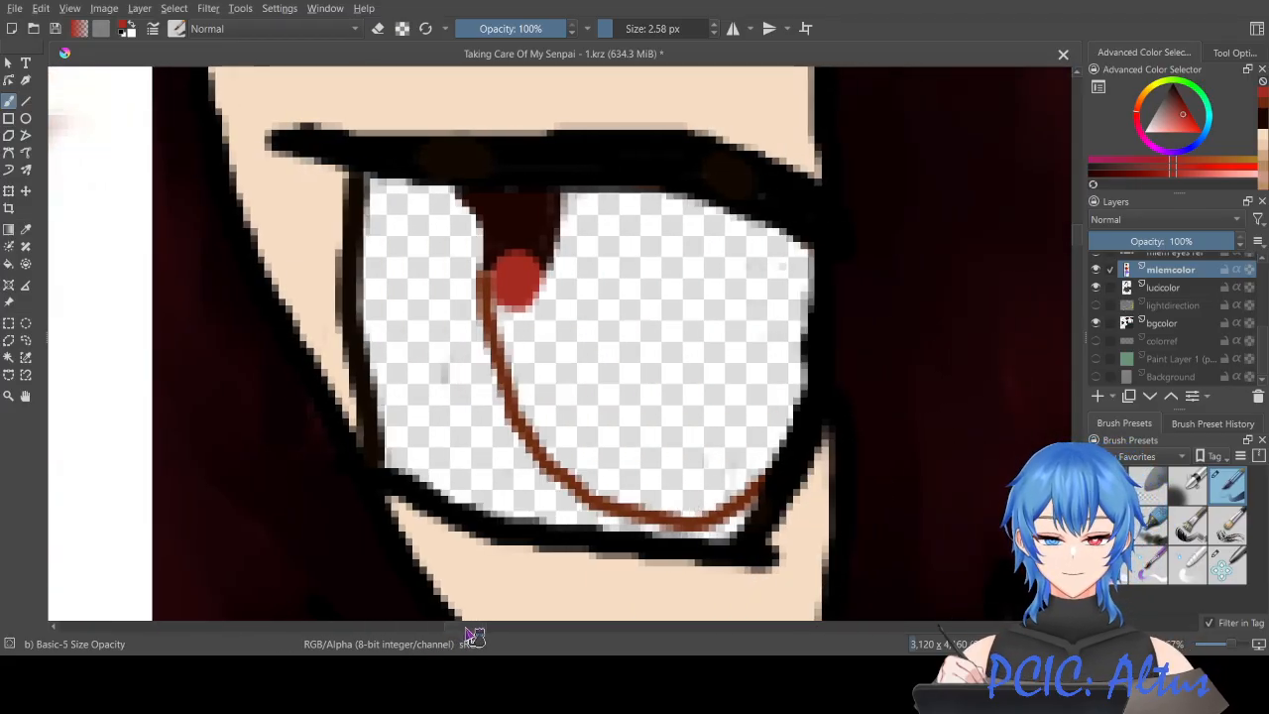
pyautogui.moveTo(526, 302)
pyautogui.mouseDown()
pyautogui.moveTo(551, 428)
pyautogui.moveTo(604, 496)
pyautogui.moveTo(699, 514)
pyautogui.moveTo(765, 462)
pyautogui.mouseUp()
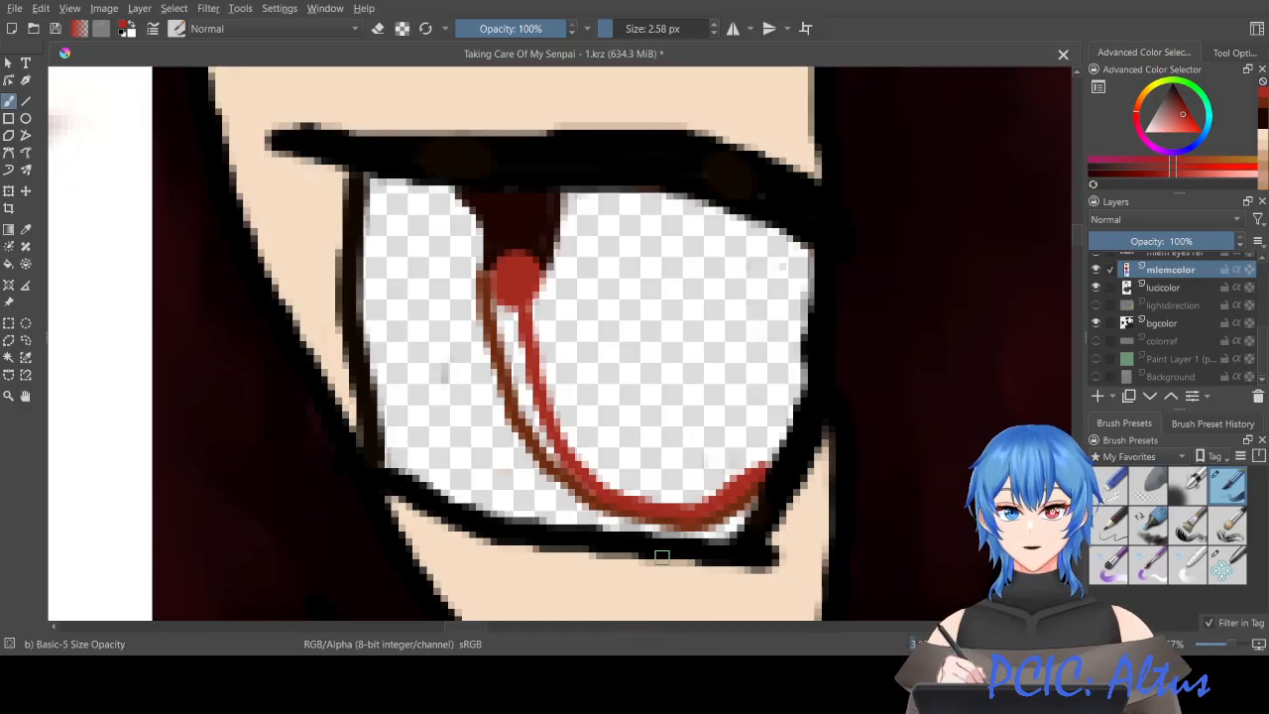
pyautogui.moveTo(596, 492)
pyautogui.mouseDown()
pyautogui.moveTo(552, 454)
pyautogui.moveTo(515, 392)
pyautogui.moveTo(547, 430)
pyautogui.moveTo(506, 306)
pyautogui.moveTo(514, 366)
pyautogui.moveTo(517, 333)
pyautogui.mouseUp()
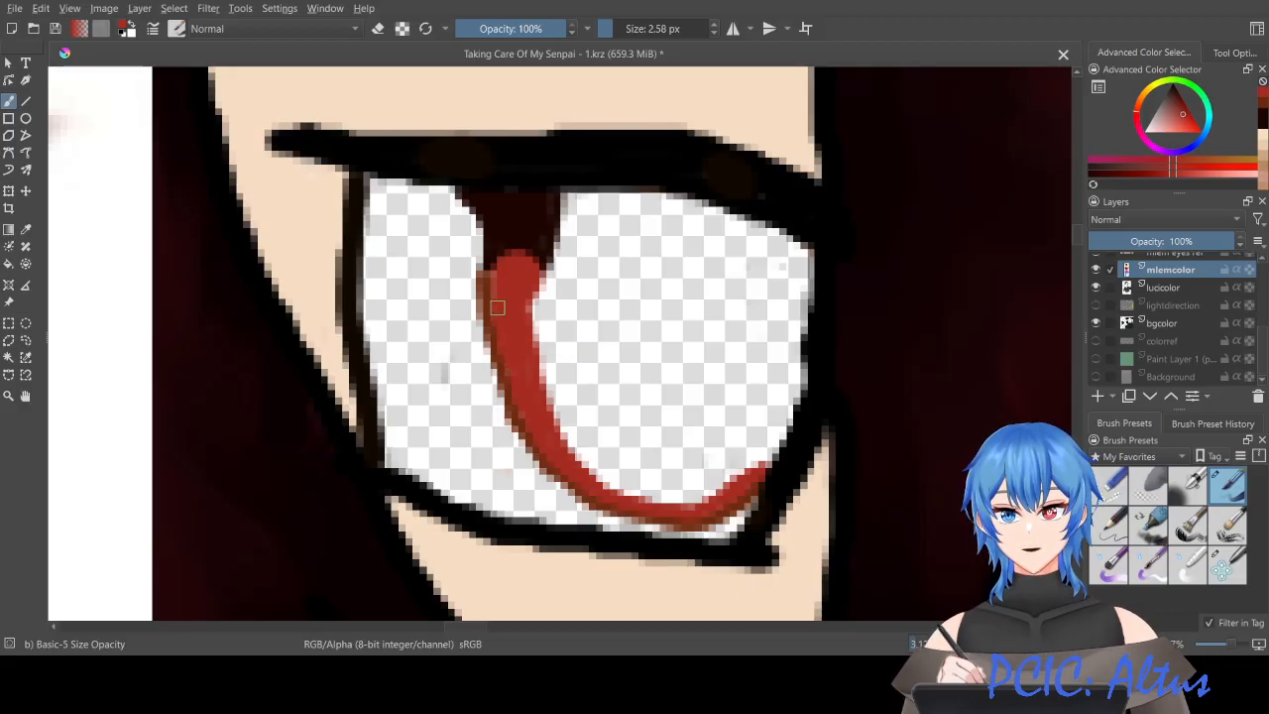
pyautogui.scroll(-4, 498, 309)
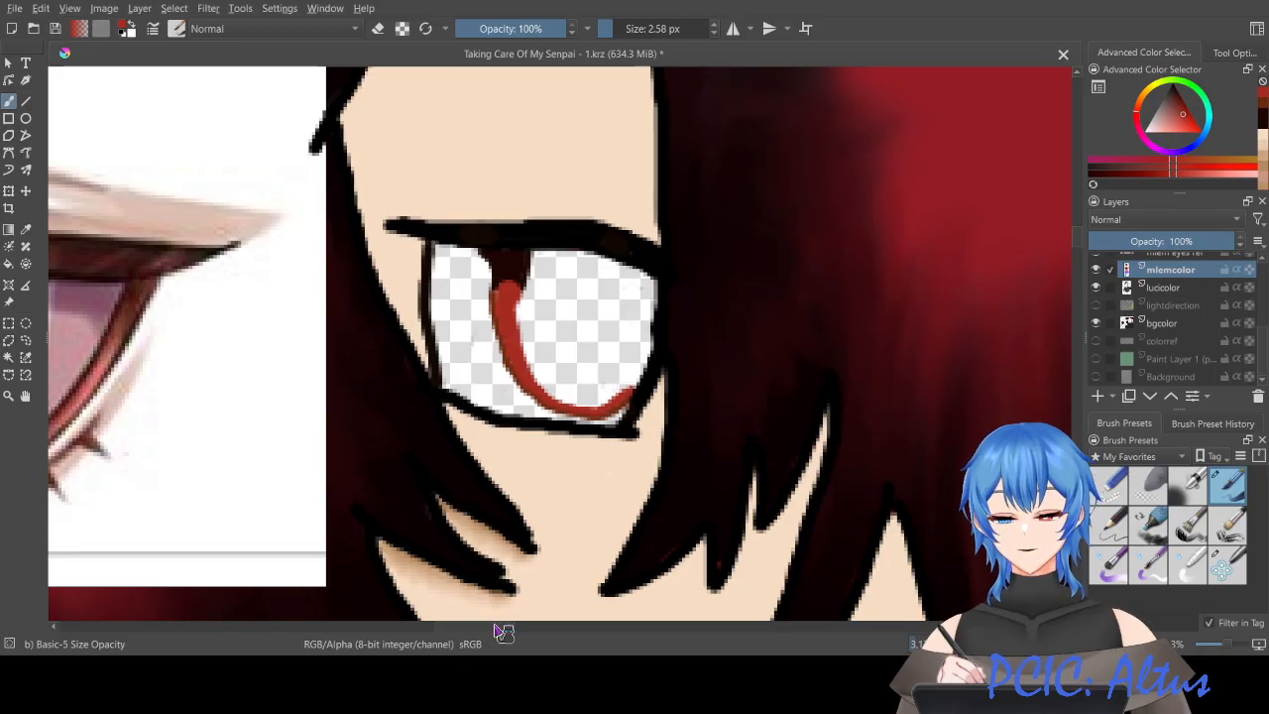
pyautogui.moveTo(504, 632); pyautogui.dragTo(473, 632)
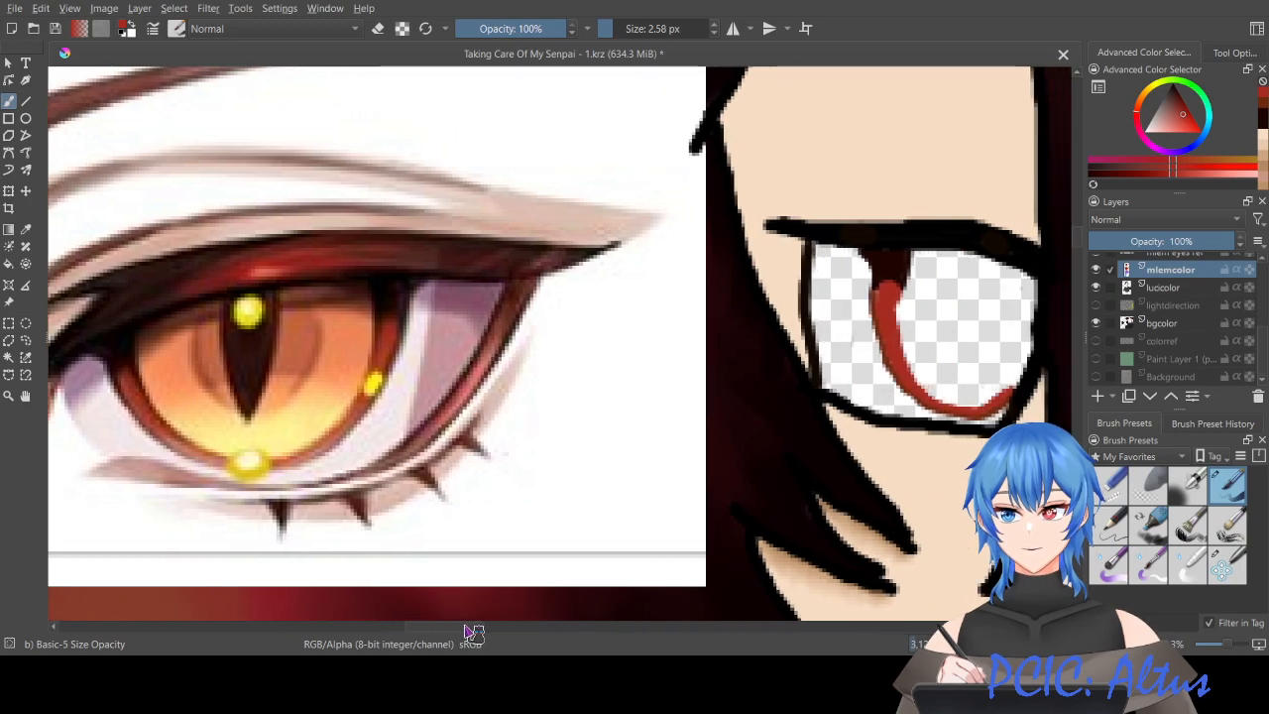
pyautogui.keyDown('ctrl'); pyautogui.click(260, 357); pyautogui.keyUp('ctrl')
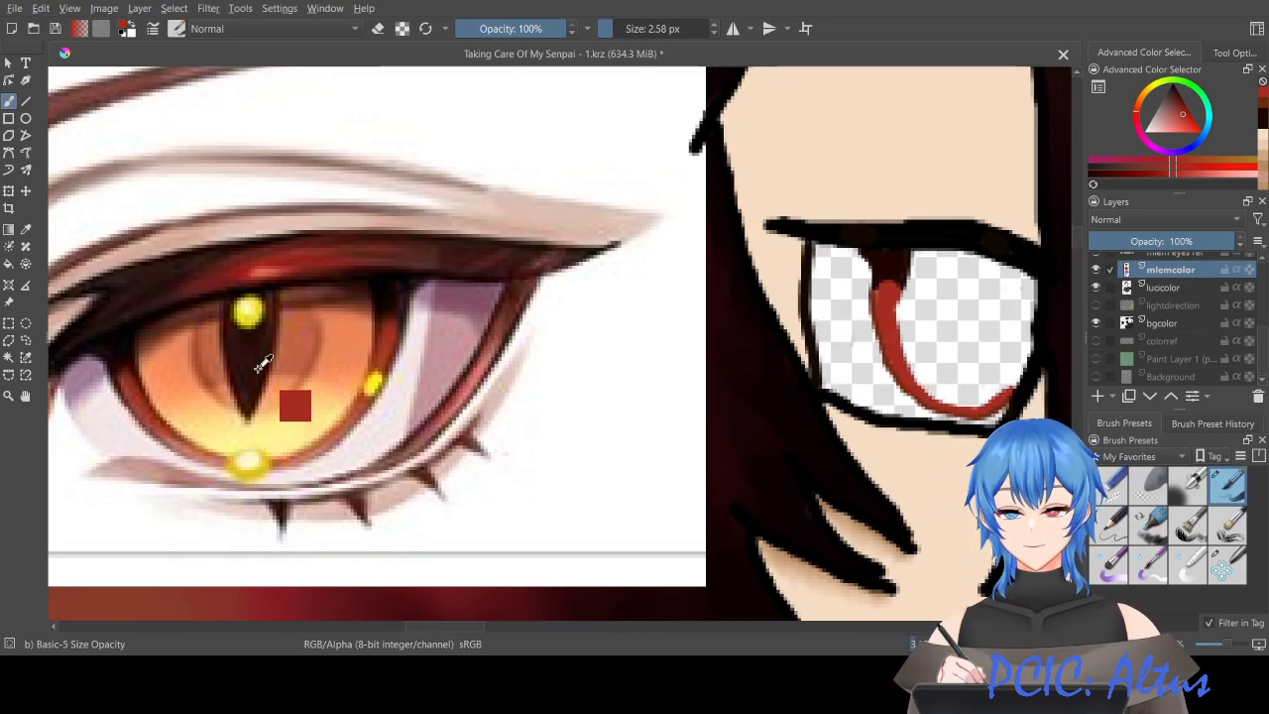
pyautogui.keyDown('ctrl'); pyautogui.click(256, 364); pyautogui.keyUp('ctrl')
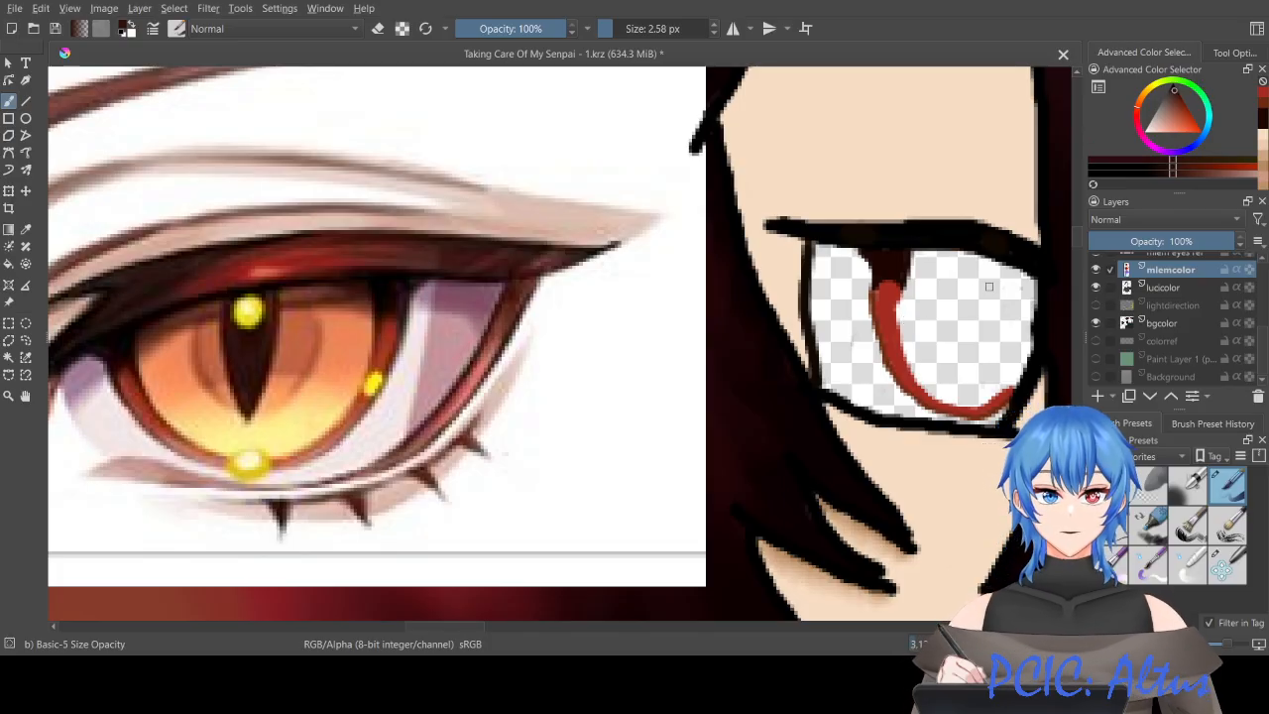
pyautogui.keyDown('ctrl'); pyautogui.click(354, 290); pyautogui.keyUp('ctrl')
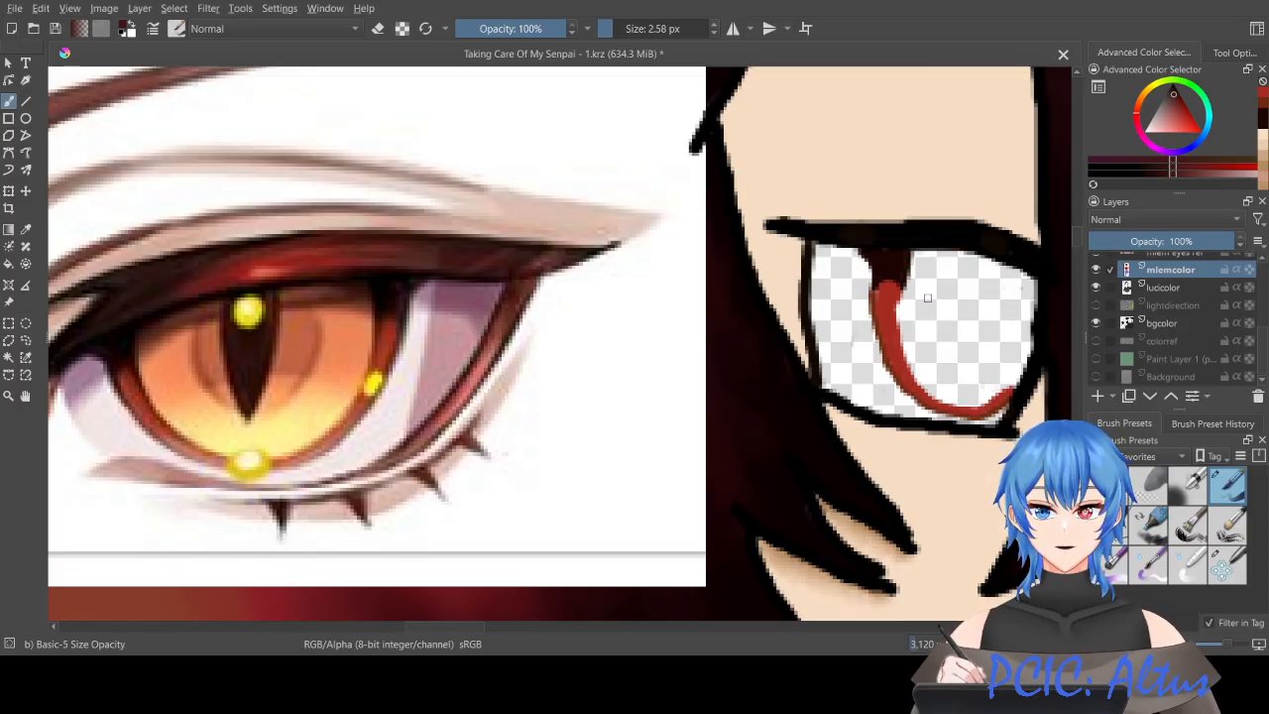
pyautogui.moveTo(912, 271); pyautogui.dragTo(950, 265)
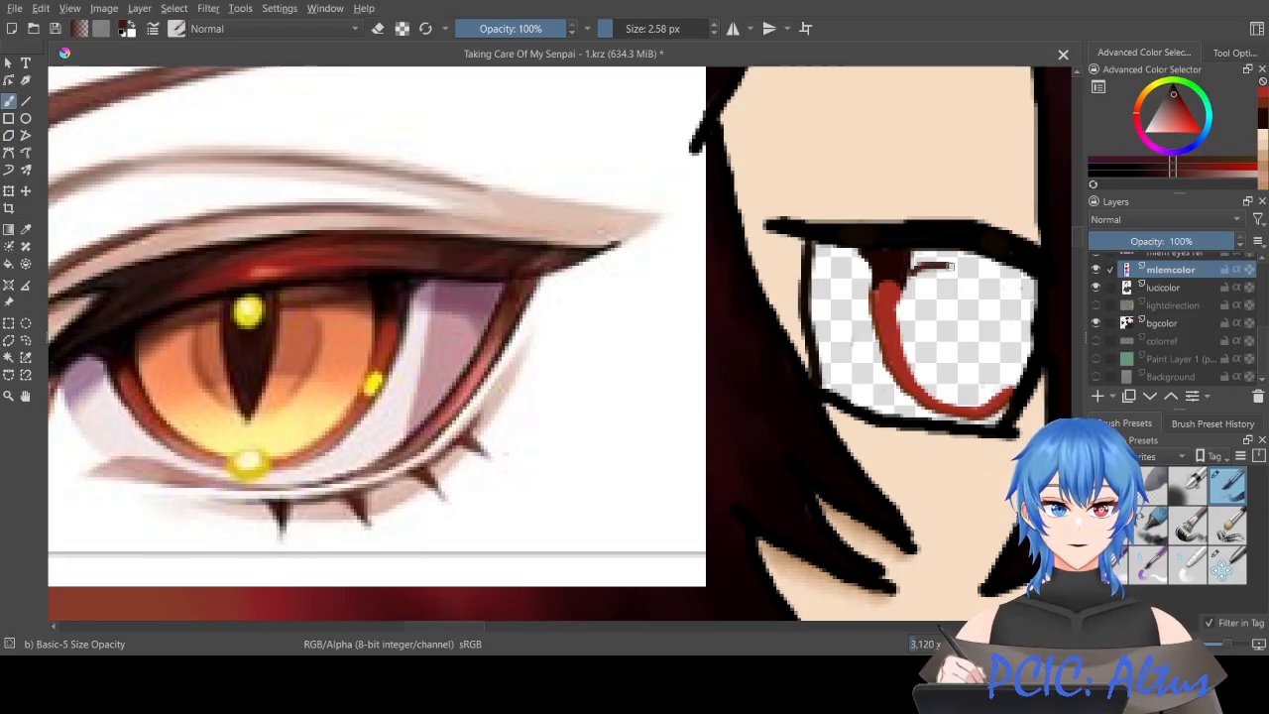
pyautogui.hotkey('ctrl', 'z')
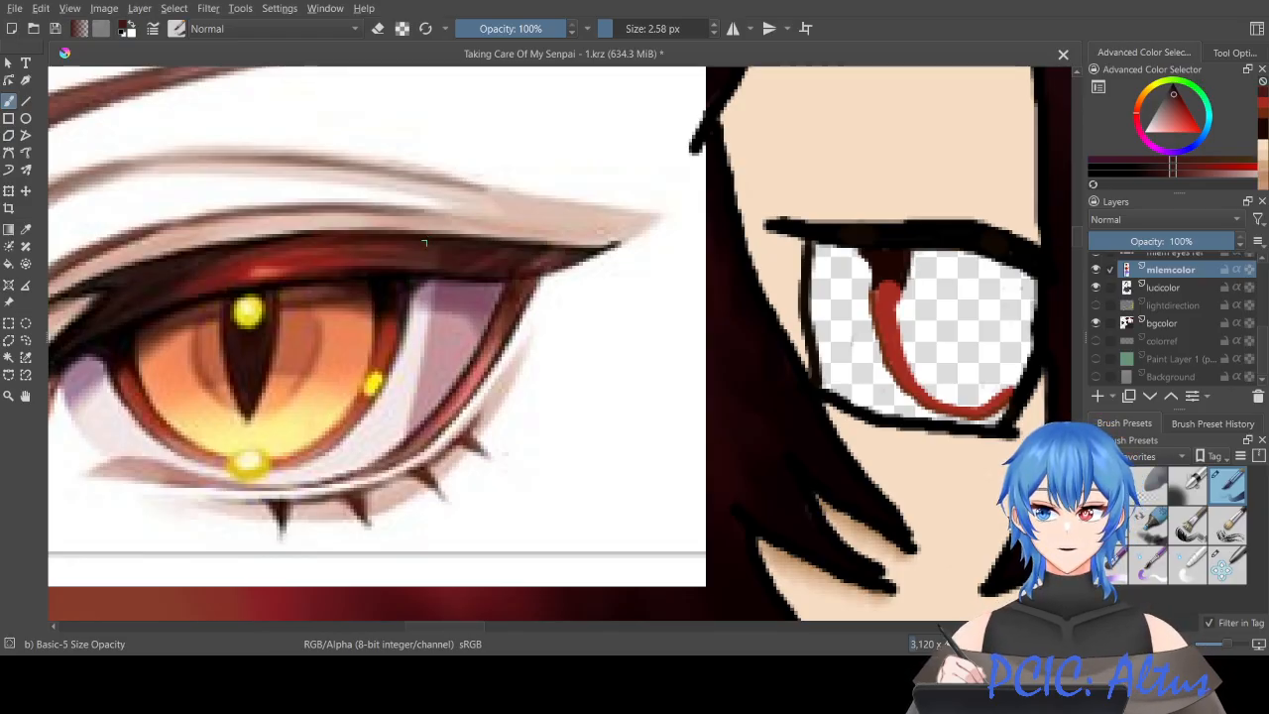
# Step: Draw a 2.58 px line across the upper iris in brown sampled from the reference iris's top shadow, from the dark patch to the outer edge
pyautogui.keyDown('ctrl'); pyautogui.click(308, 303); pyautogui.keyUp('ctrl')
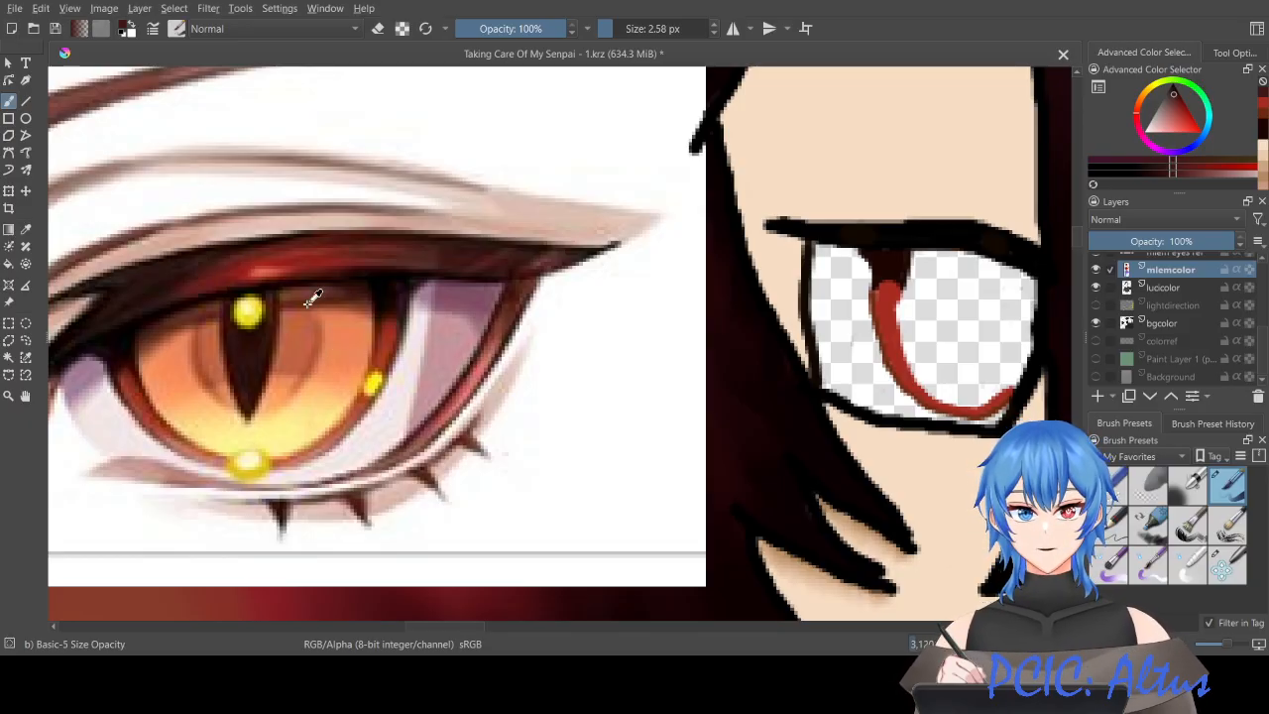
pyautogui.hotkey('ctrl', 'z')
pyautogui.keyDown('ctrl'); pyautogui.click(308, 304); pyautogui.keyUp('ctrl')
pyautogui.keyDown('ctrl'); pyautogui.click(310, 300); pyautogui.keyUp('ctrl')
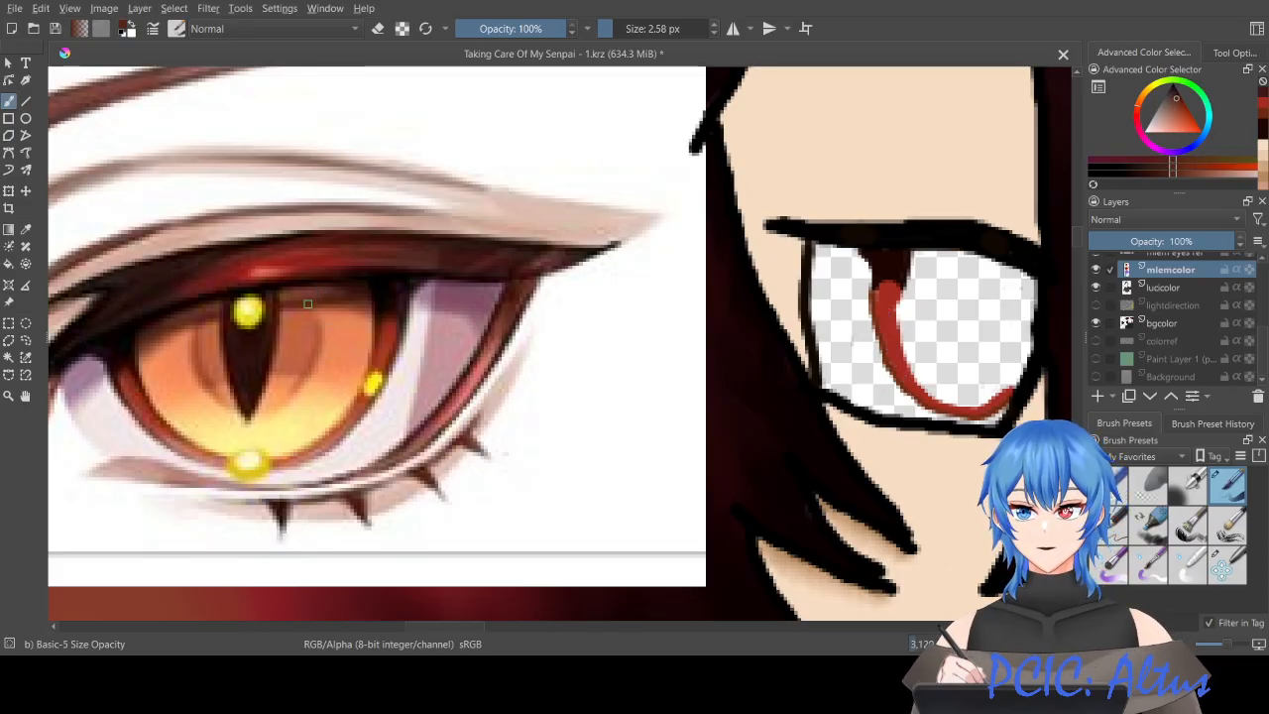
pyautogui.moveTo(912, 277)
pyautogui.mouseDown()
pyautogui.moveTo(983, 278)
pyautogui.moveTo(1037, 310)
pyautogui.mouseUp()
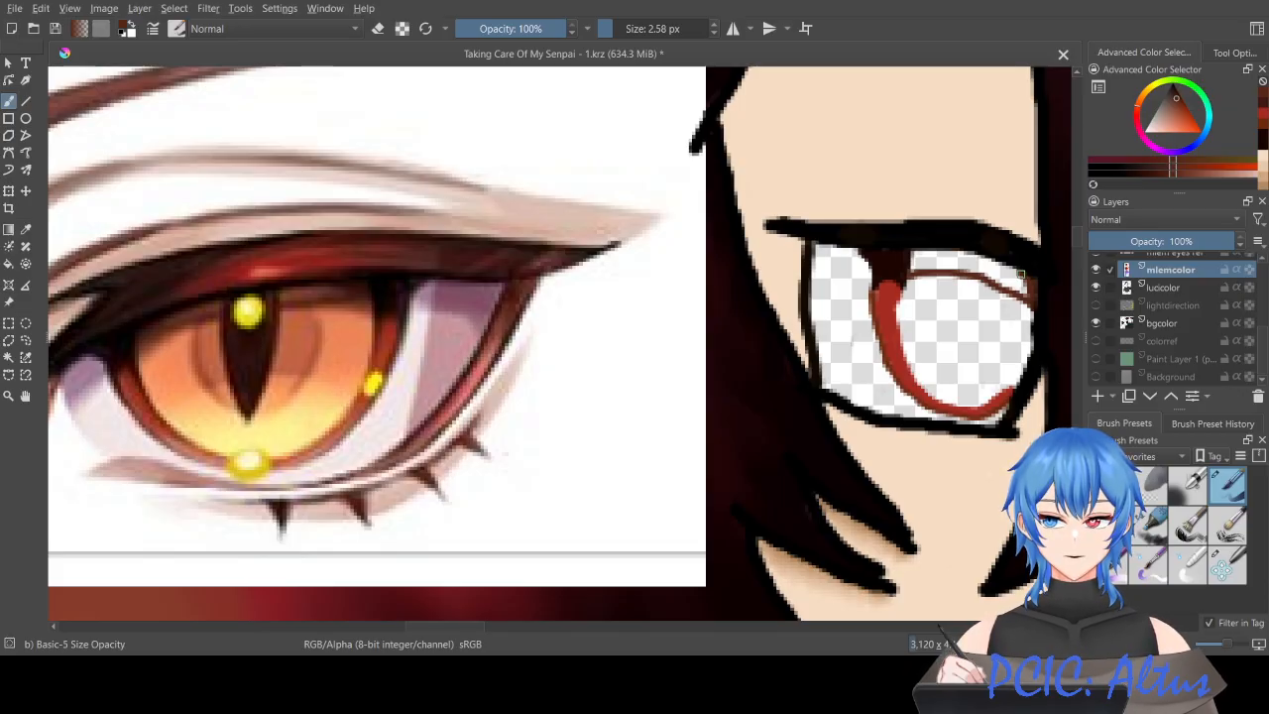
pyautogui.moveTo(1017, 284); pyautogui.dragTo(1024, 290)
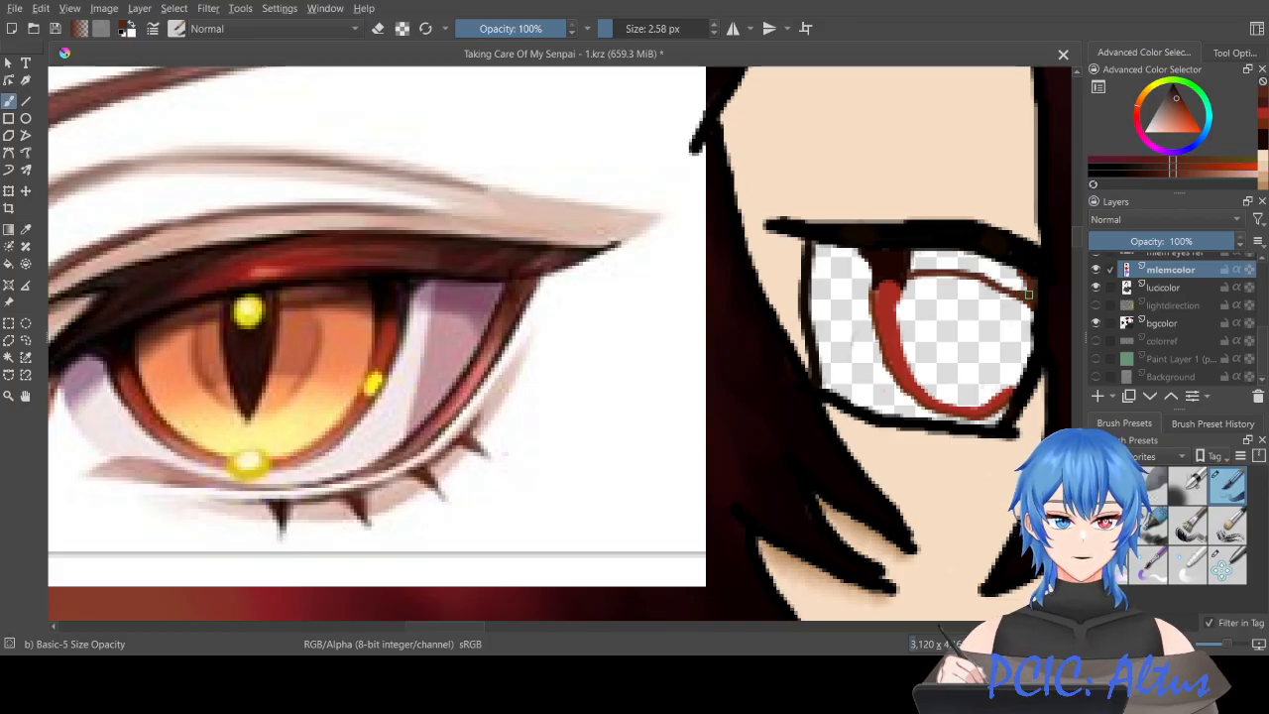
pyautogui.moveTo(1008, 290); pyautogui.dragTo(1001, 285)
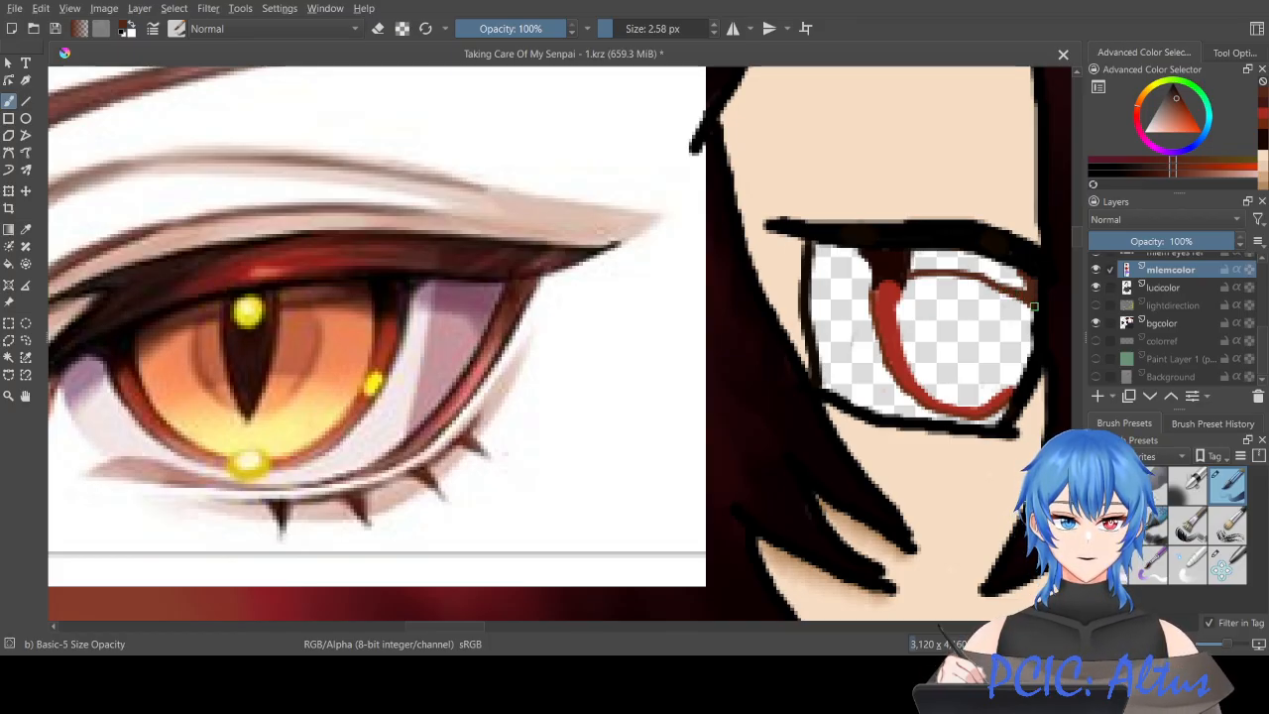
pyautogui.moveTo(1034, 306); pyautogui.dragTo(992, 280)
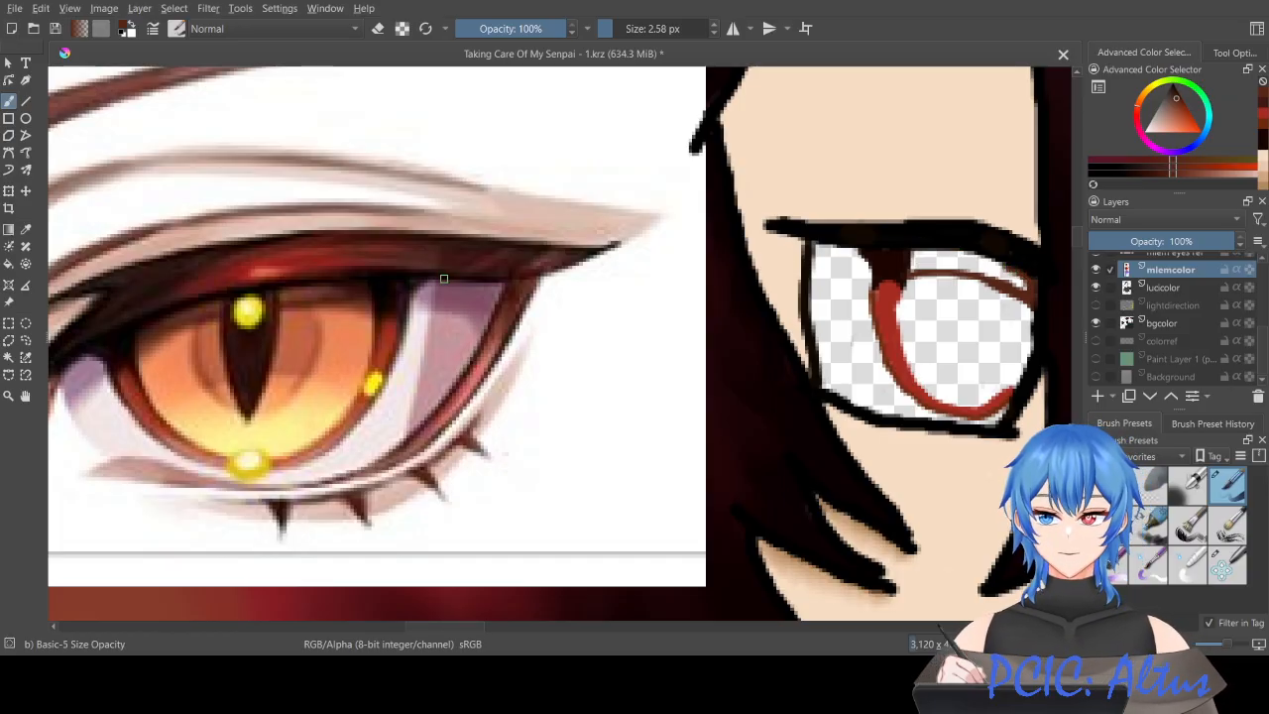
# Step: Fill the gap between the brown line and the upper eyelid with a lighter brown sampled from the reference iris's upper edge
pyautogui.keyDown('ctrl'); pyautogui.click(295, 285); pyautogui.keyUp('ctrl')
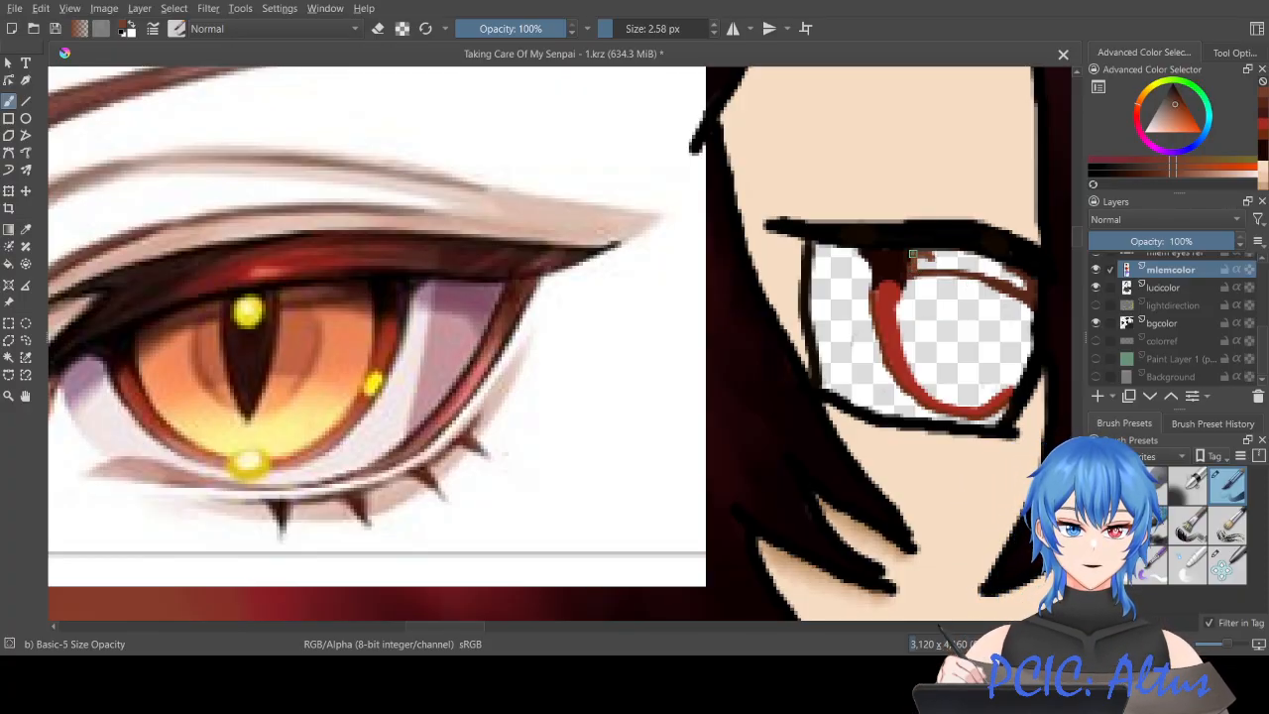
pyautogui.moveTo(932, 259)
pyautogui.mouseDown()
pyautogui.moveTo(969, 257)
pyautogui.moveTo(921, 252)
pyautogui.moveTo(973, 260)
pyautogui.moveTo(921, 252)
pyautogui.moveTo(975, 256)
pyautogui.moveTo(1005, 273)
pyautogui.moveTo(1020, 285)
pyautogui.mouseUp()
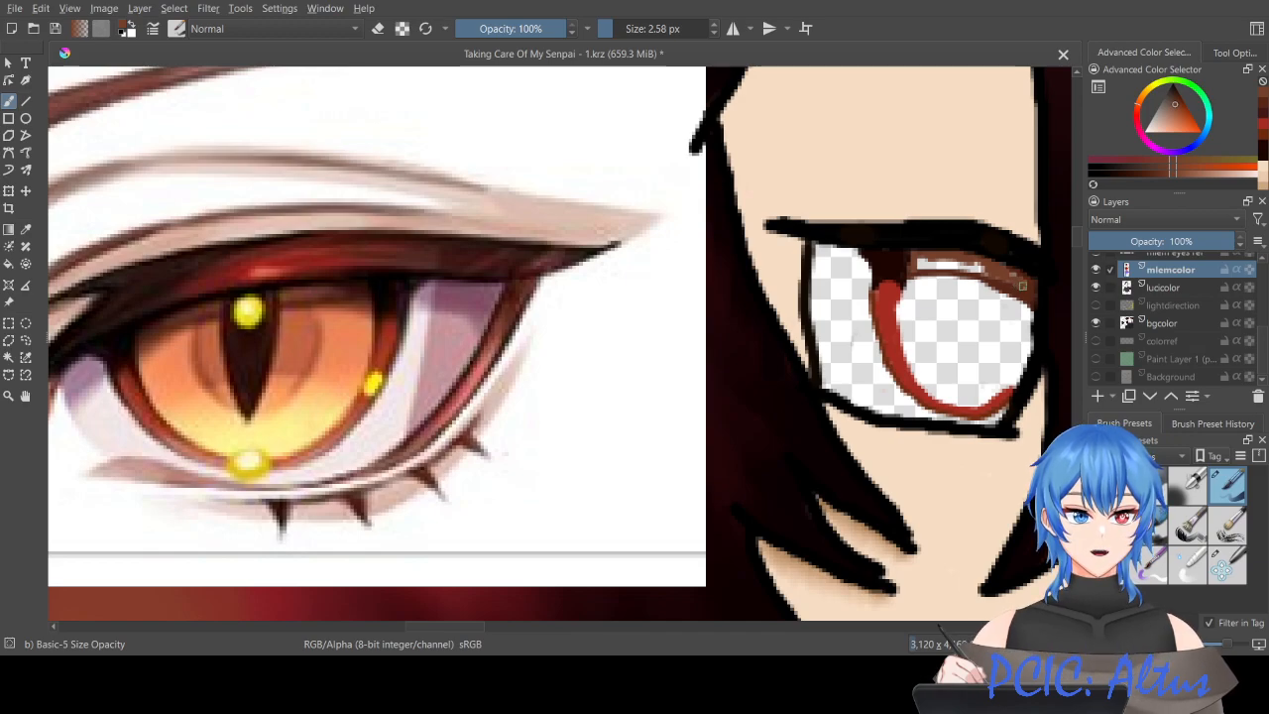
pyautogui.moveTo(1018, 282)
pyautogui.mouseDown()
pyautogui.moveTo(912, 267)
pyautogui.moveTo(963, 268)
pyautogui.mouseUp()
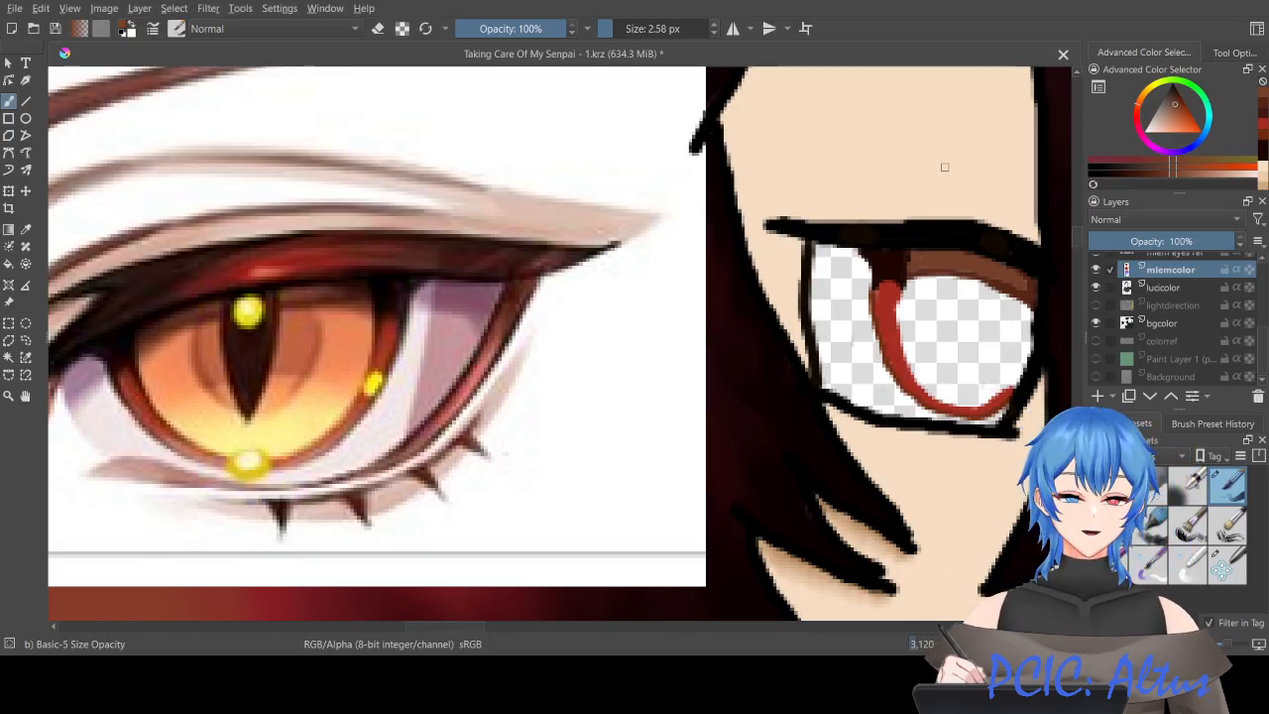
# Step: Draw an inner iris arc in the brown sampled from the upper band's lower edge, curving down from the band beside the pupil area
pyautogui.keyDown('ctrl'); pyautogui.click(1026, 288); pyautogui.keyUp('ctrl')
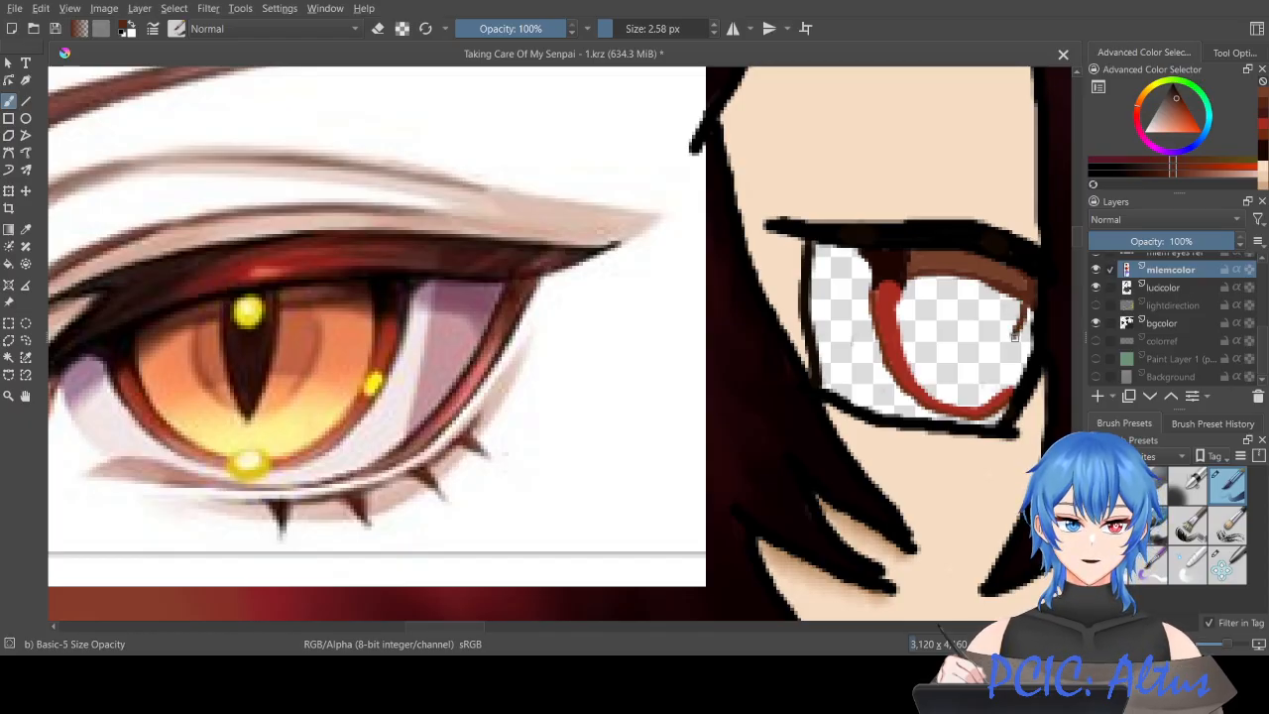
pyautogui.moveTo(1018, 301)
pyautogui.mouseDown()
pyautogui.moveTo(1019, 339)
pyautogui.moveTo(980, 383)
pyautogui.mouseUp()
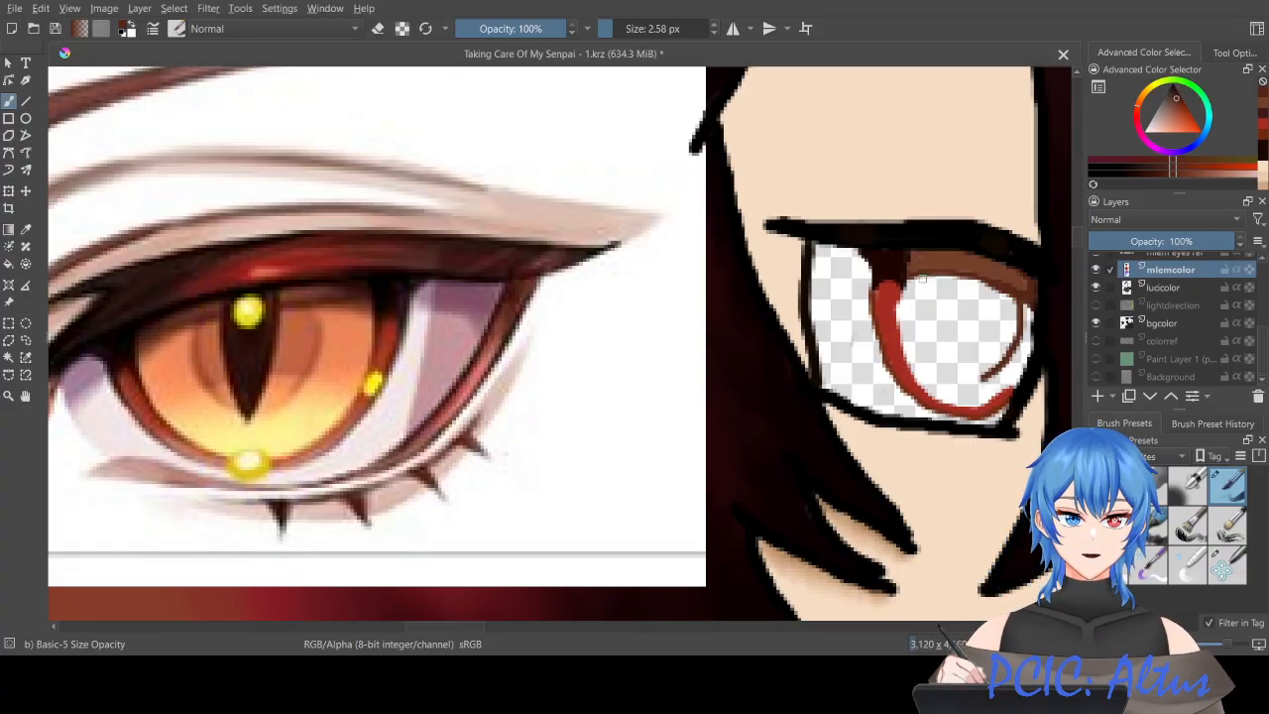
pyautogui.moveTo(930, 277); pyautogui.dragTo(933, 362)
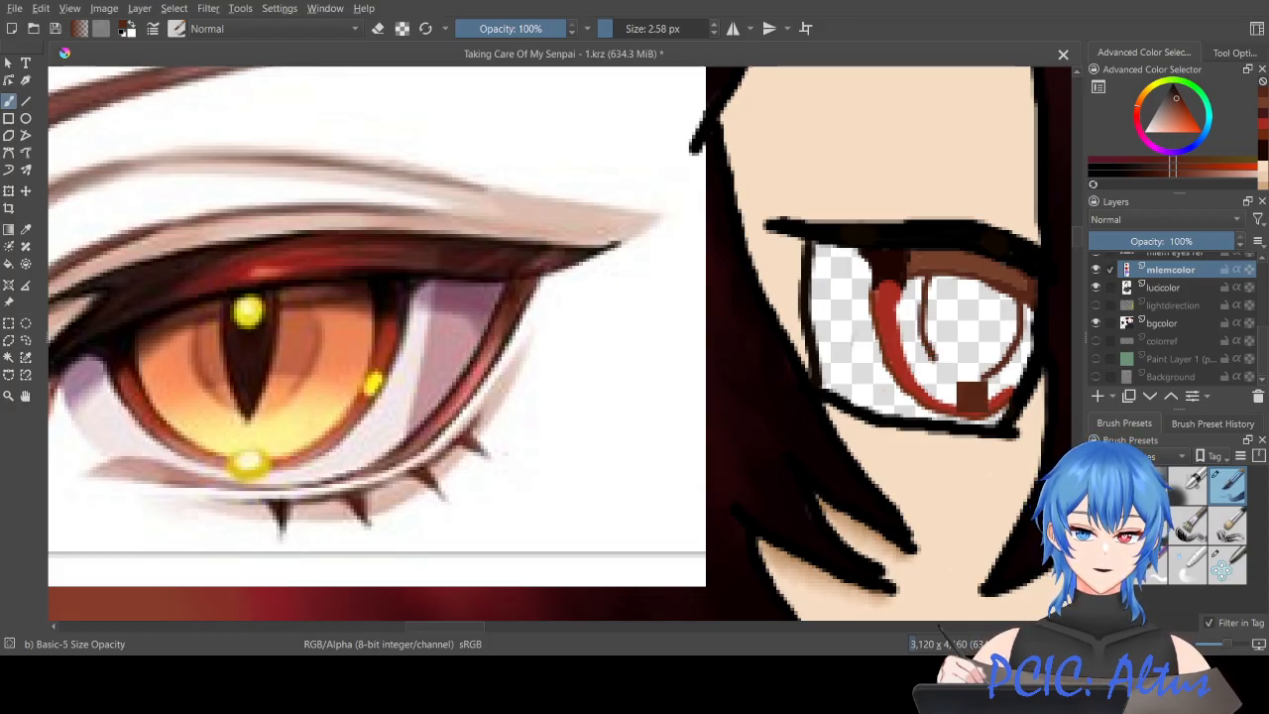
pyautogui.hotkey('ctrl', 'z')
pyautogui.moveTo(932, 281); pyautogui.dragTo(952, 365)
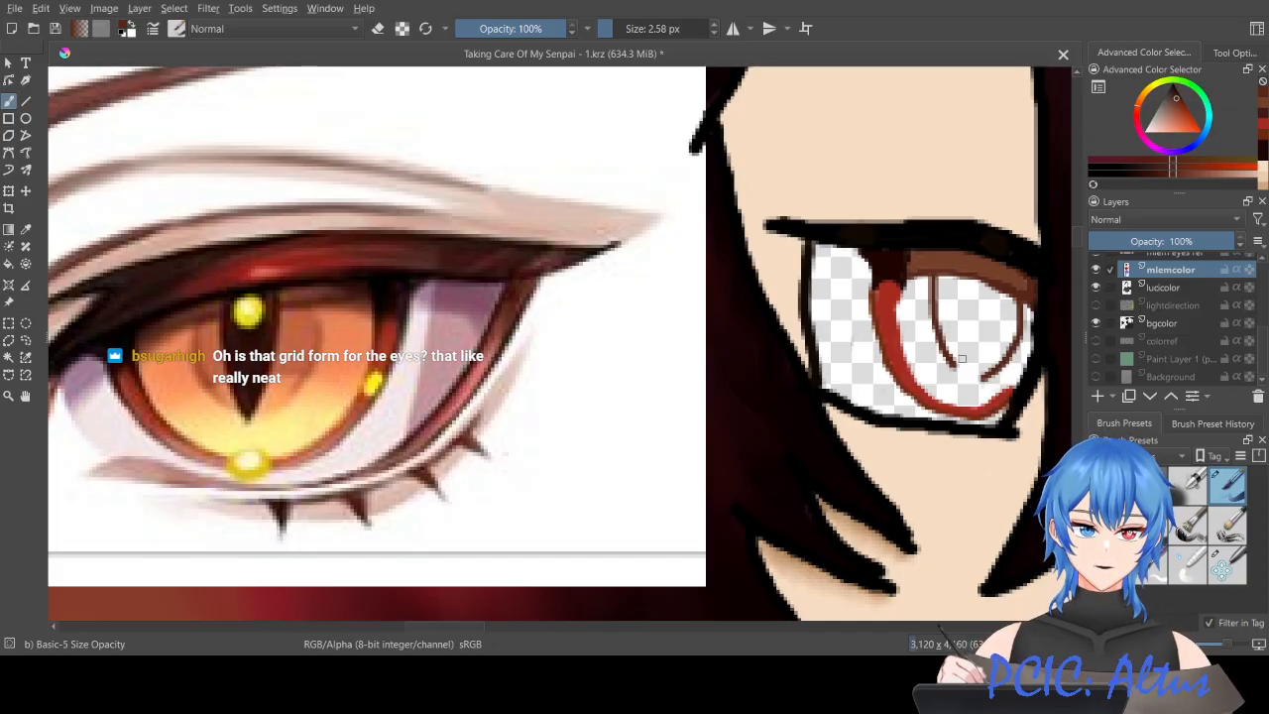
pyautogui.hotkey('ctrl', 'z')
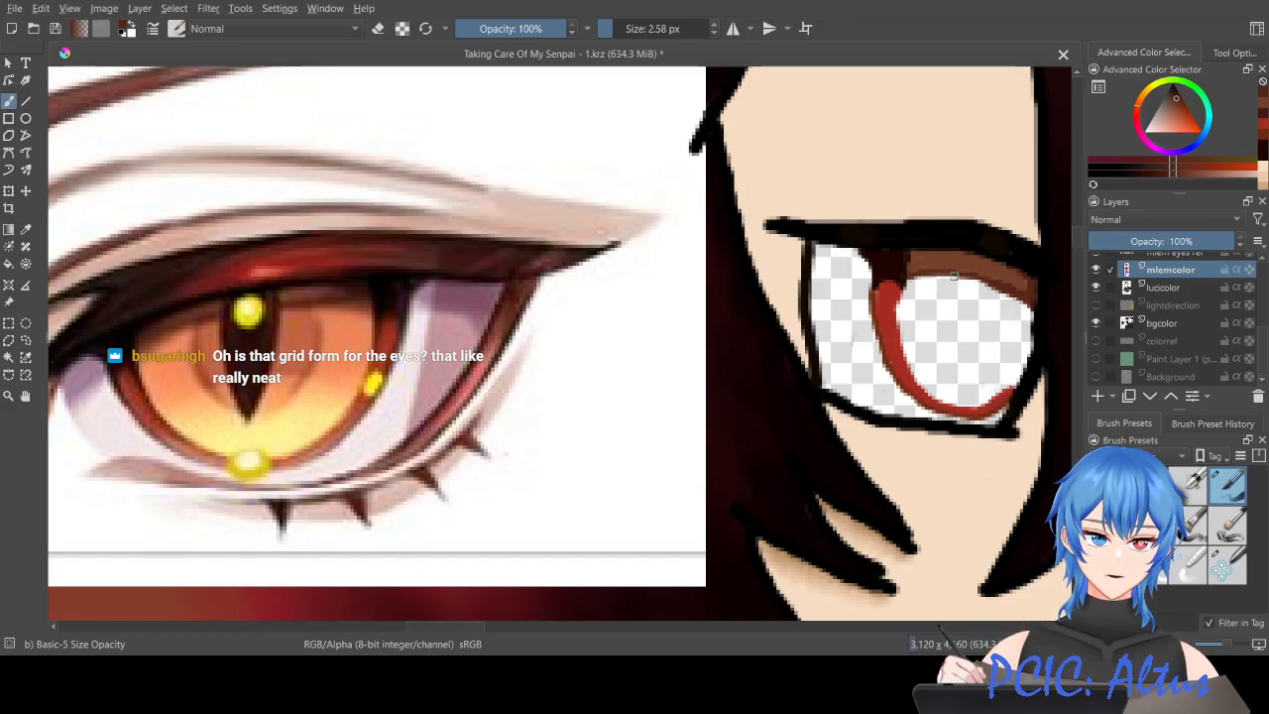
pyautogui.moveTo(949, 280)
pyautogui.mouseDown()
pyautogui.moveTo(954, 347)
pyautogui.moveTo(972, 373)
pyautogui.mouseUp()
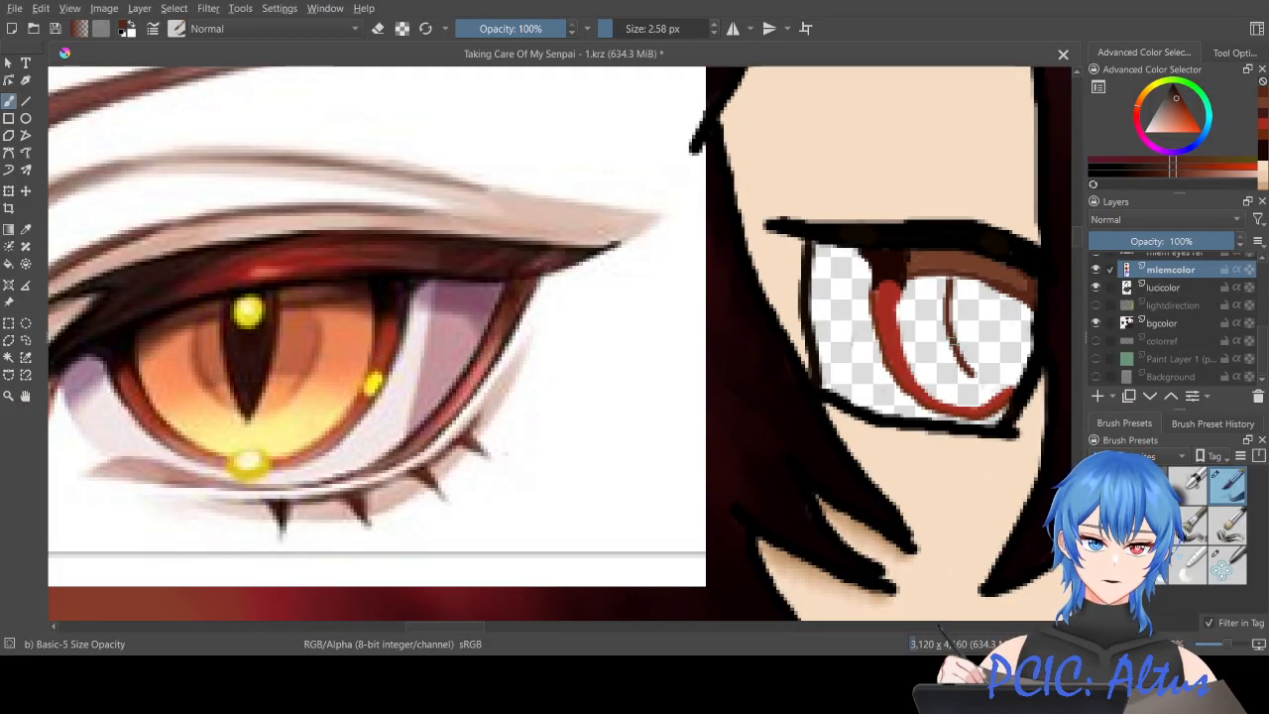
pyautogui.moveTo(947, 277); pyautogui.dragTo(966, 358)
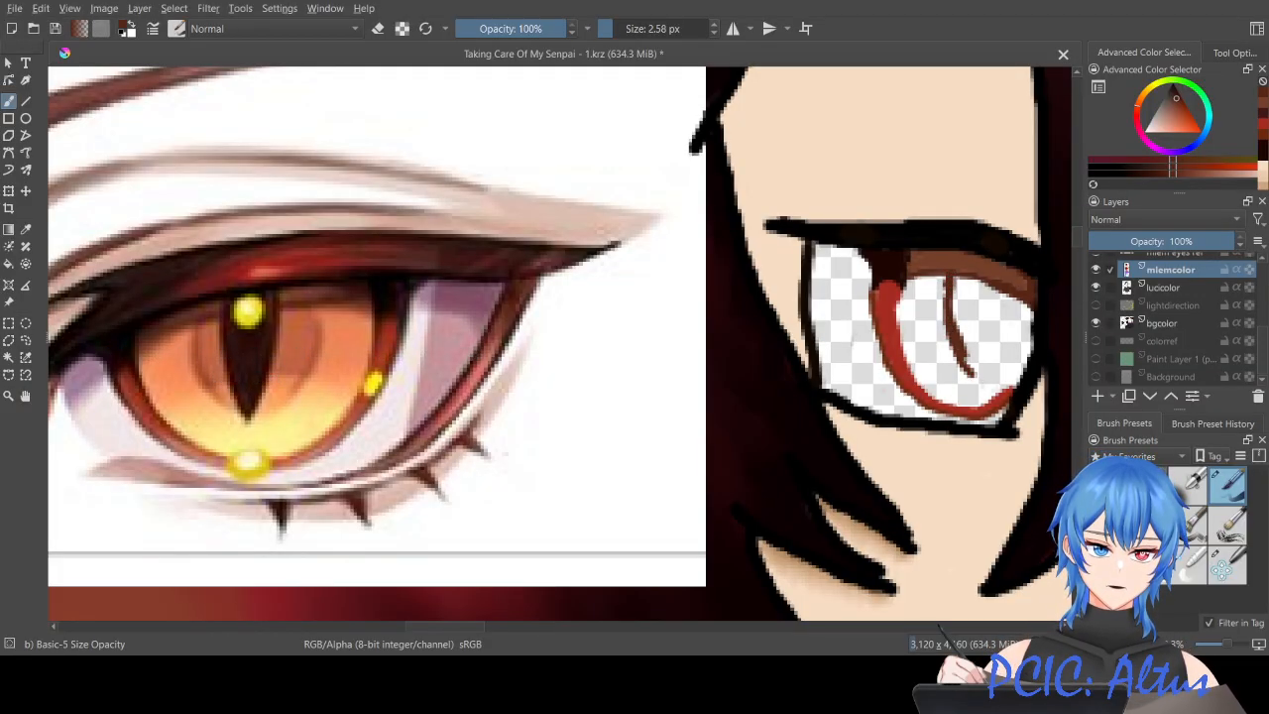
pyautogui.hotkey('ctrl', 'z')
pyautogui.moveTo(942, 268)
pyautogui.mouseDown()
pyautogui.moveTo(945, 325)
pyautogui.moveTo(978, 382)
pyautogui.mouseUp()
pyautogui.hotkey('ctrl', 'z')
pyautogui.moveTo(942, 270)
pyautogui.mouseDown()
pyautogui.moveTo(944, 317)
pyautogui.moveTo(977, 372)
pyautogui.mouseUp()
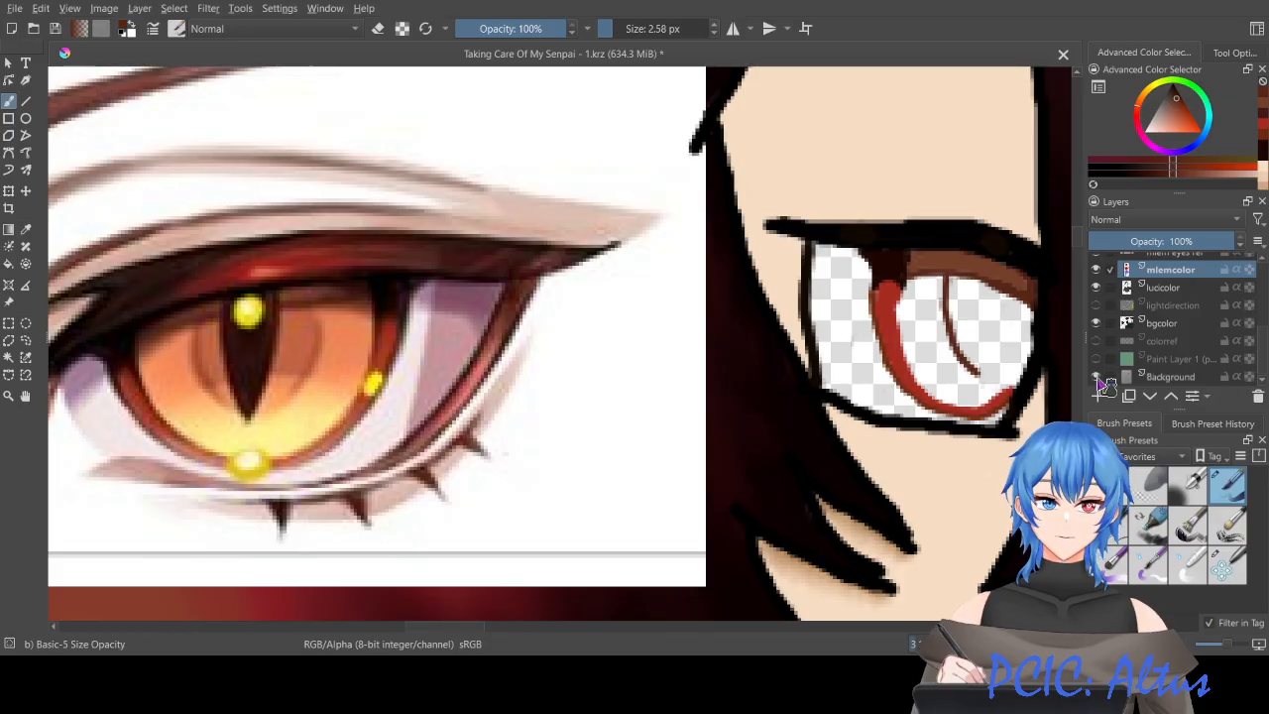
# Step: Compare the painted eye with the sketch beneath by toggling the visibility of the Background and mlemcolor layers
pyautogui.click(1096, 377)
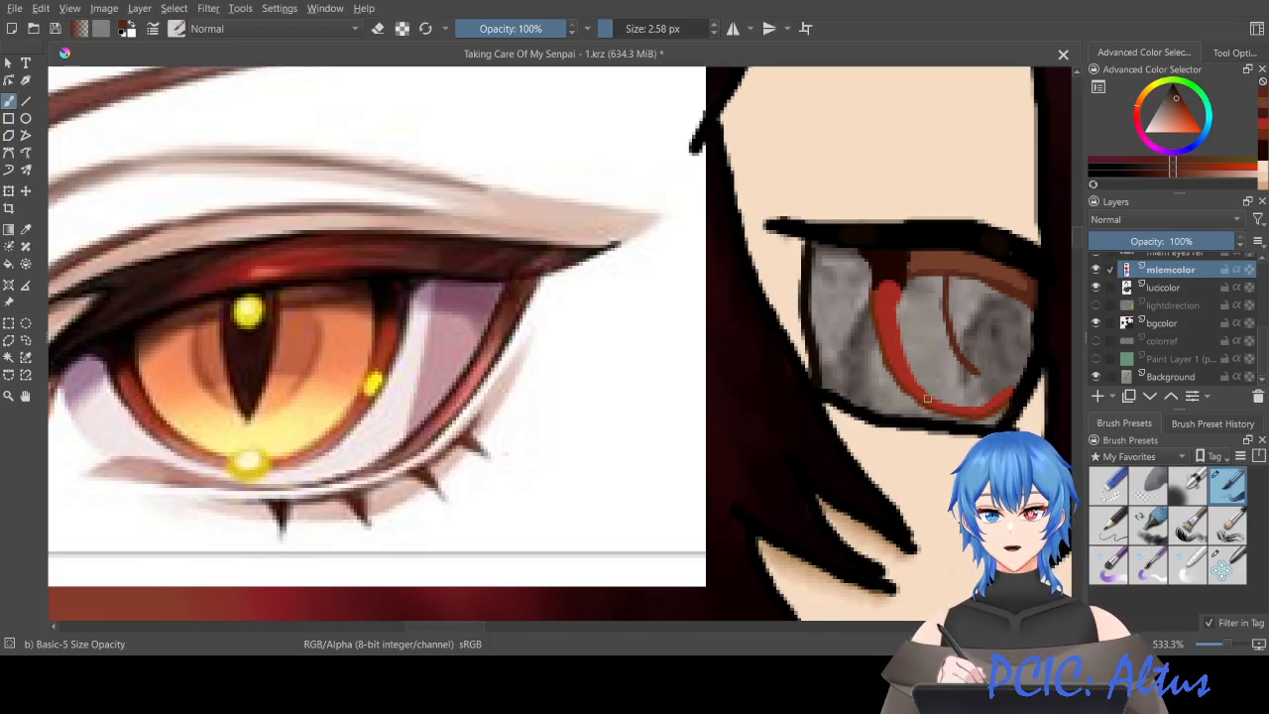
pyautogui.click(1098, 270)
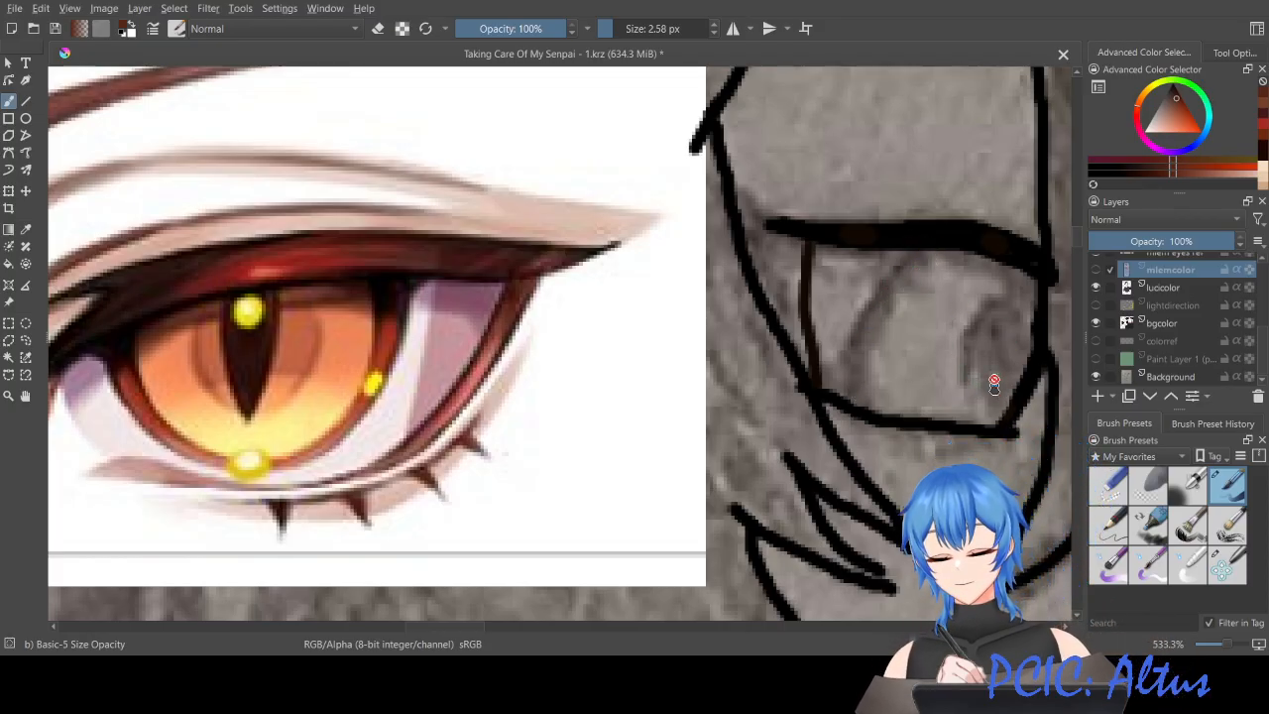
pyautogui.click(1098, 270)
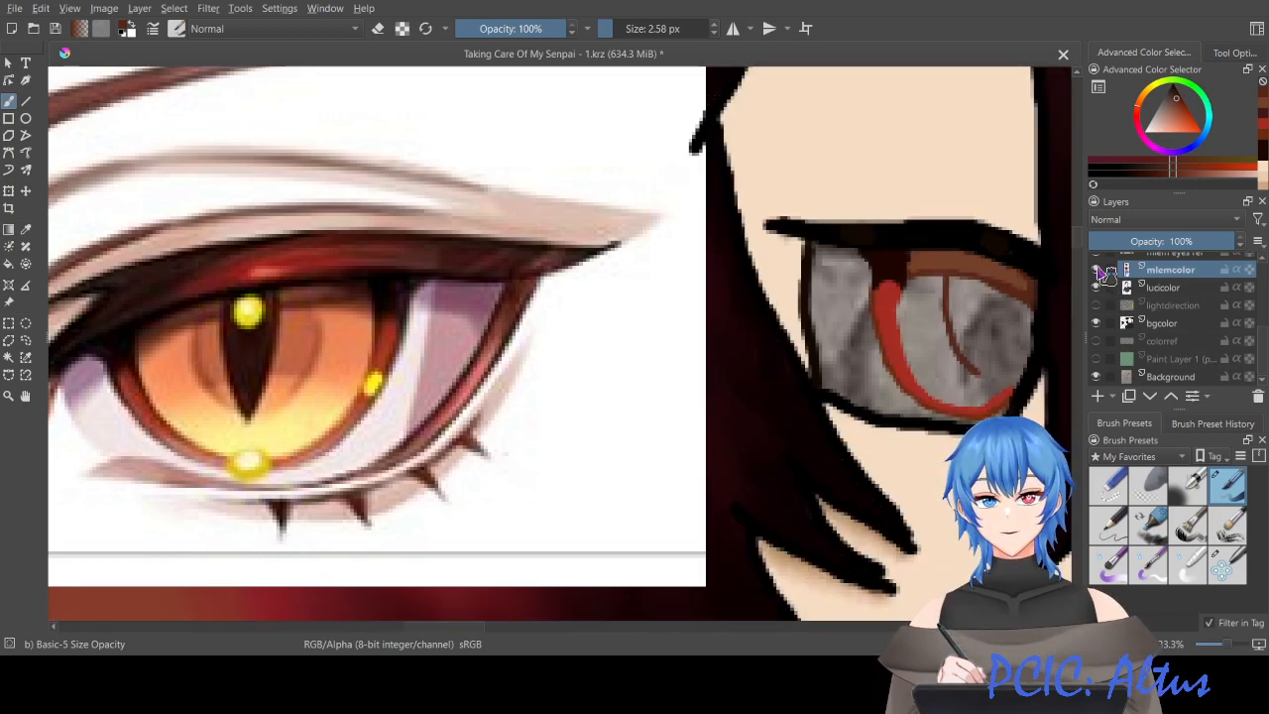
pyautogui.click(1096, 378)
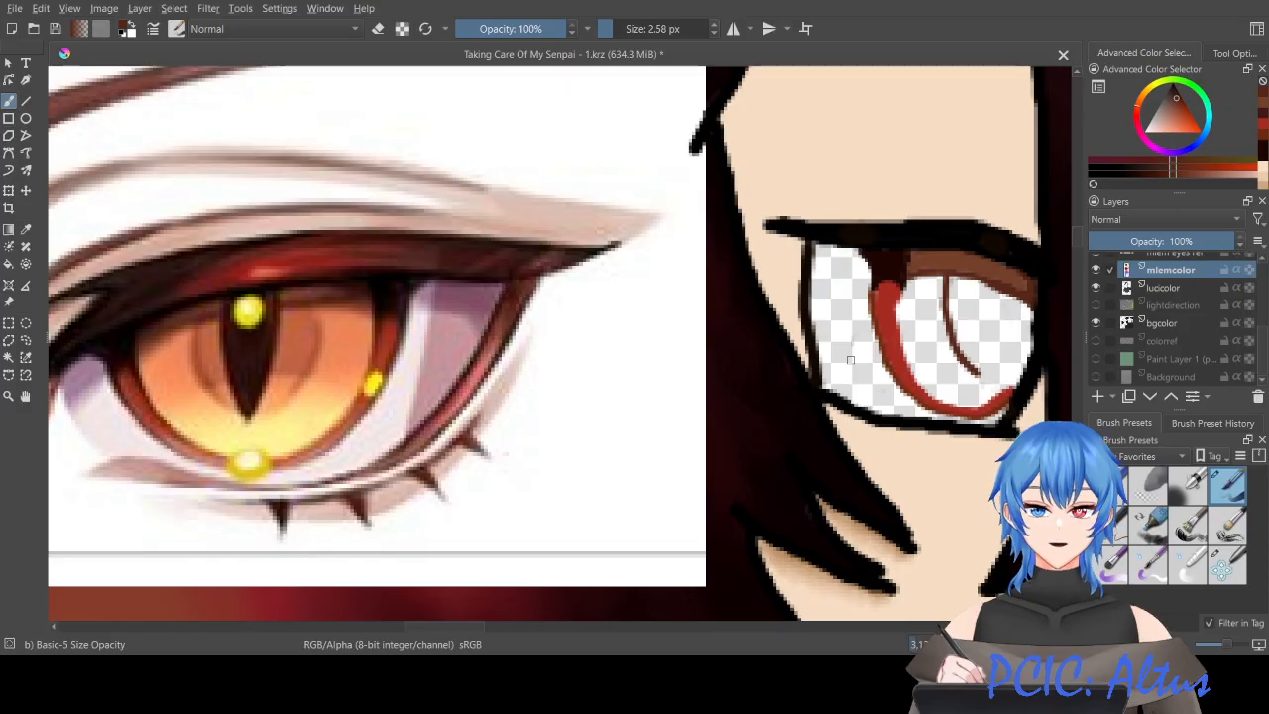
# Step: Paint a thin orange band sampled from the reference iris along the pupil side of the inner brown arc
pyautogui.keyDown('ctrl'); pyautogui.click(305, 347); pyautogui.keyUp('ctrl')
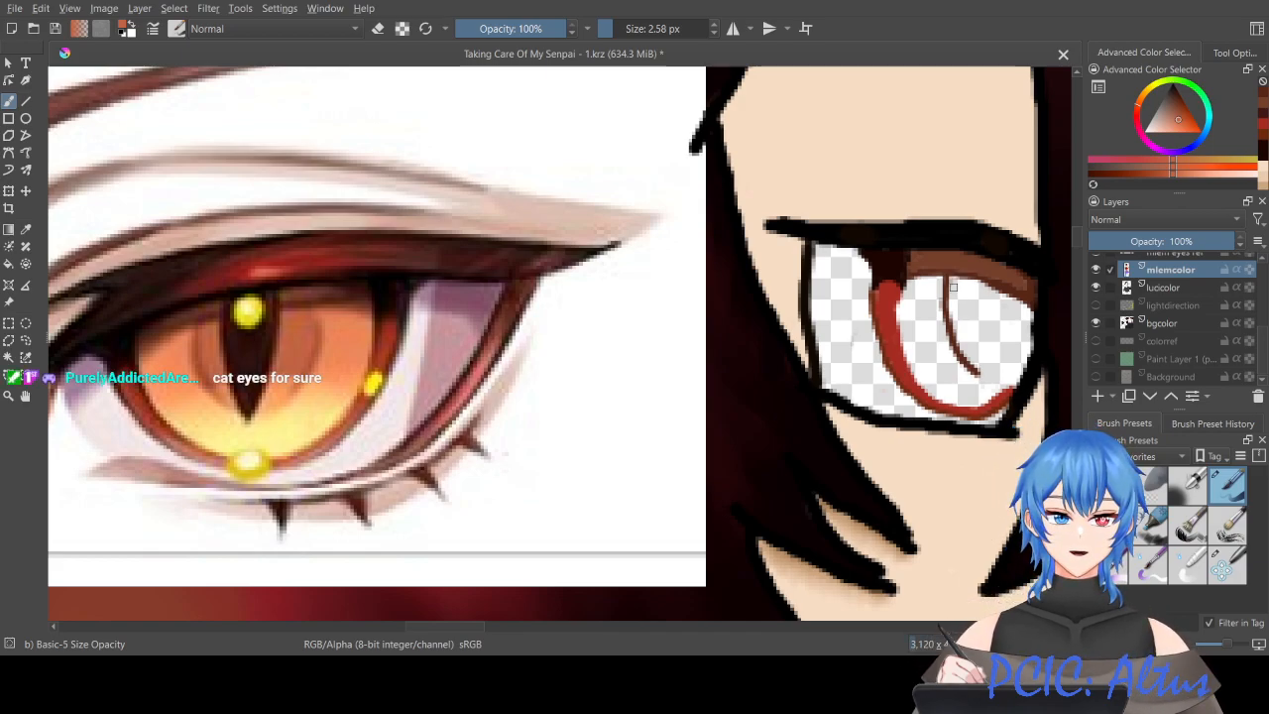
pyautogui.moveTo(953, 283); pyautogui.dragTo(953, 296)
pyautogui.hotkey('ctrl', 'z')
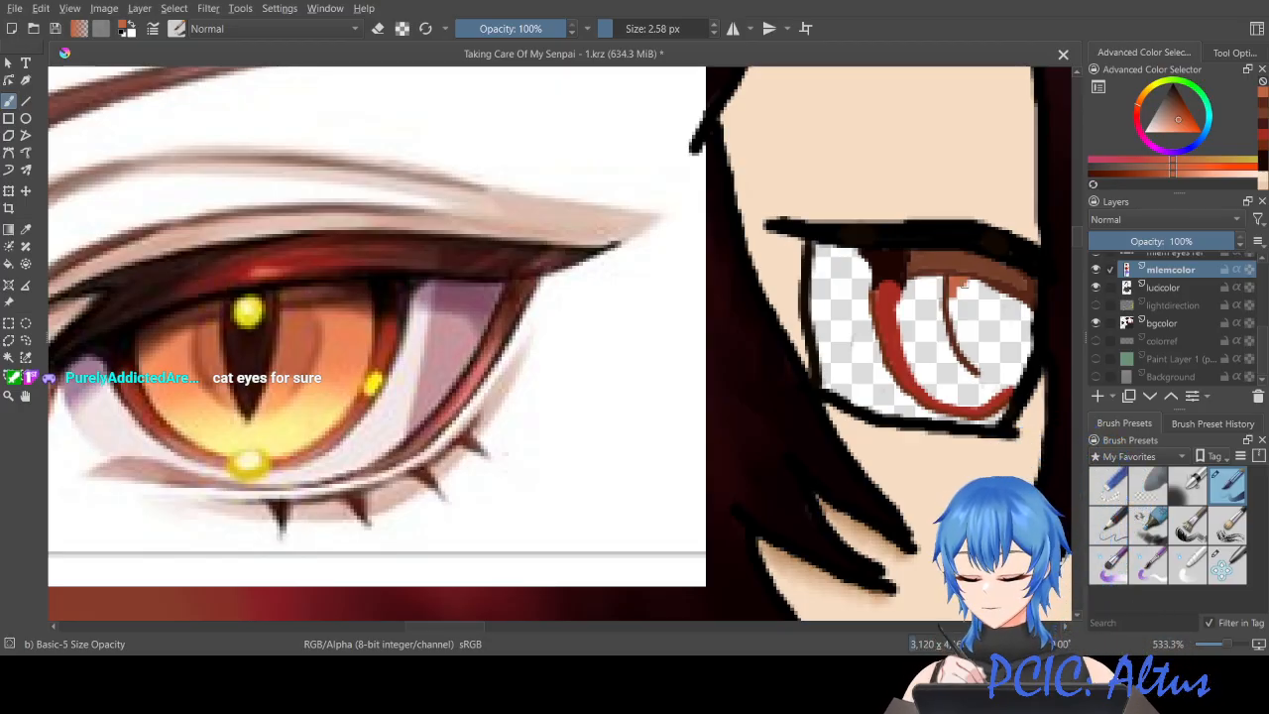
pyautogui.moveTo(956, 295)
pyautogui.mouseDown()
pyautogui.moveTo(961, 350)
pyautogui.moveTo(1002, 352)
pyautogui.mouseUp()
pyautogui.hotkey('ctrl', 'z')
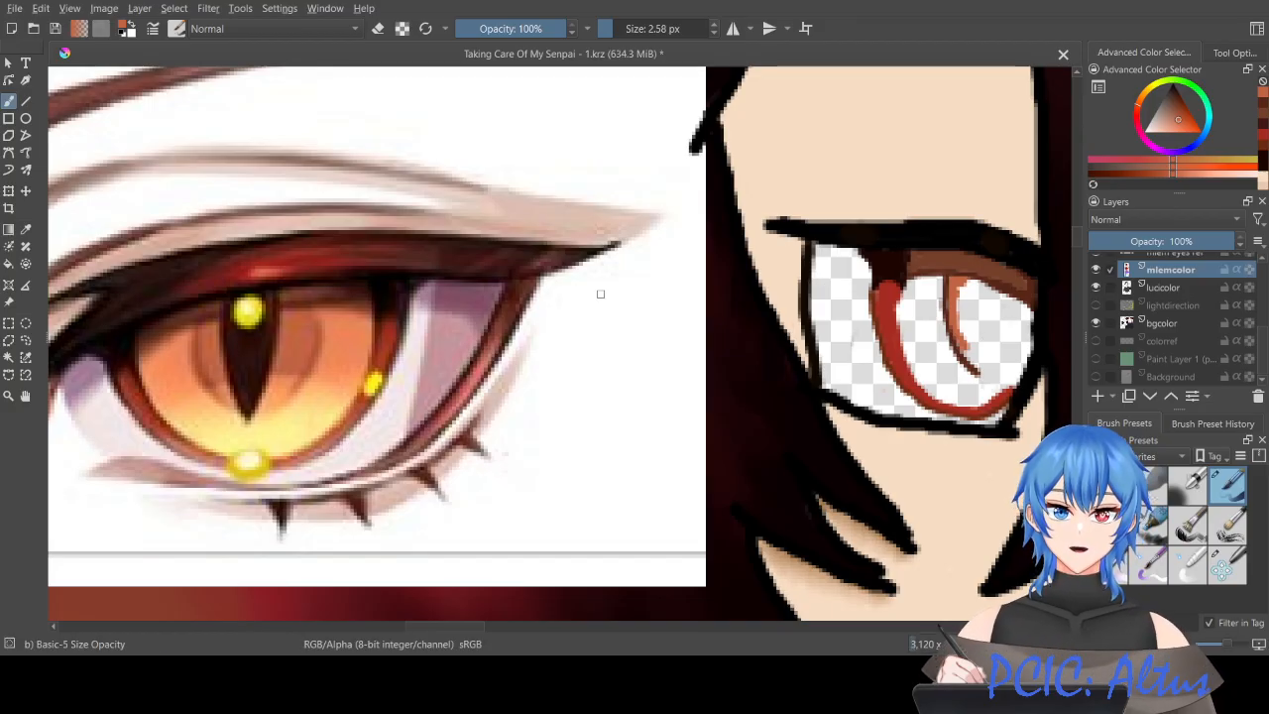
# Step: Outline a narrow V-shaped slit pupil beside the inner iris arc in the dark brown sampled from the reference pupil
pyautogui.keyDown('ctrl'); pyautogui.click(242, 357); pyautogui.keyUp('ctrl')
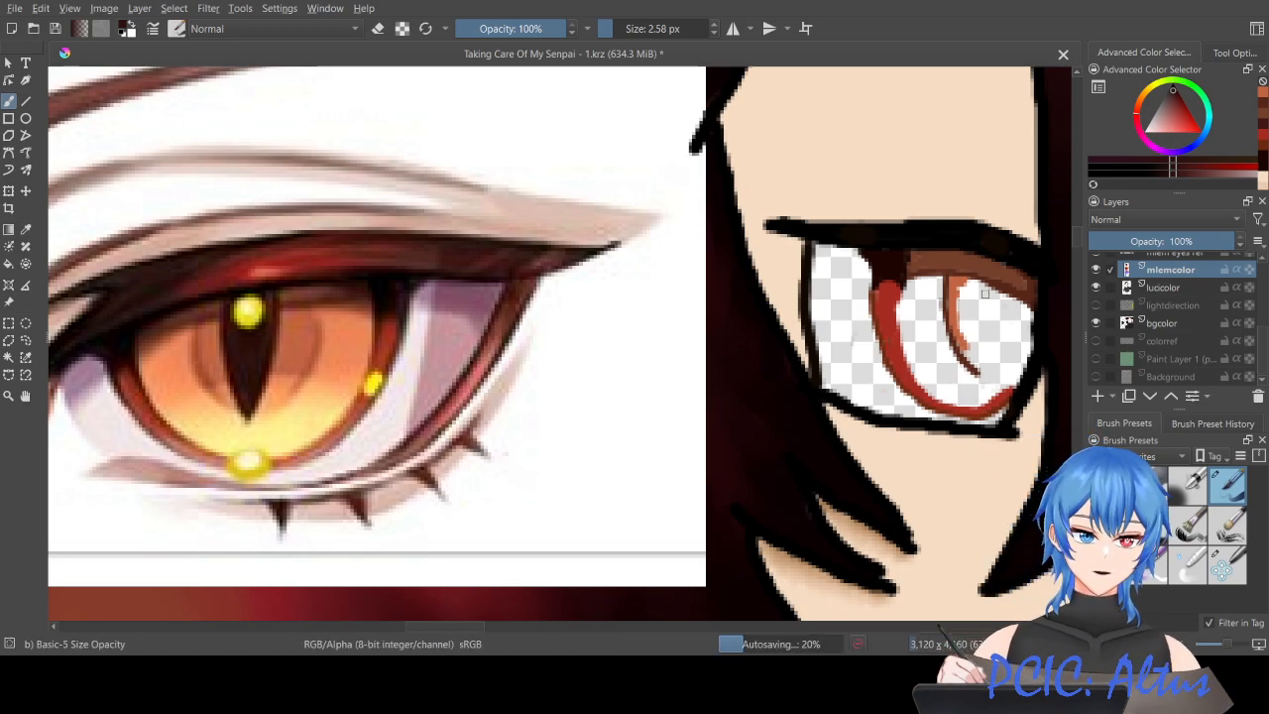
pyautogui.moveTo(977, 284)
pyautogui.mouseDown()
pyautogui.moveTo(990, 380)
pyautogui.moveTo(1029, 306)
pyautogui.mouseUp()
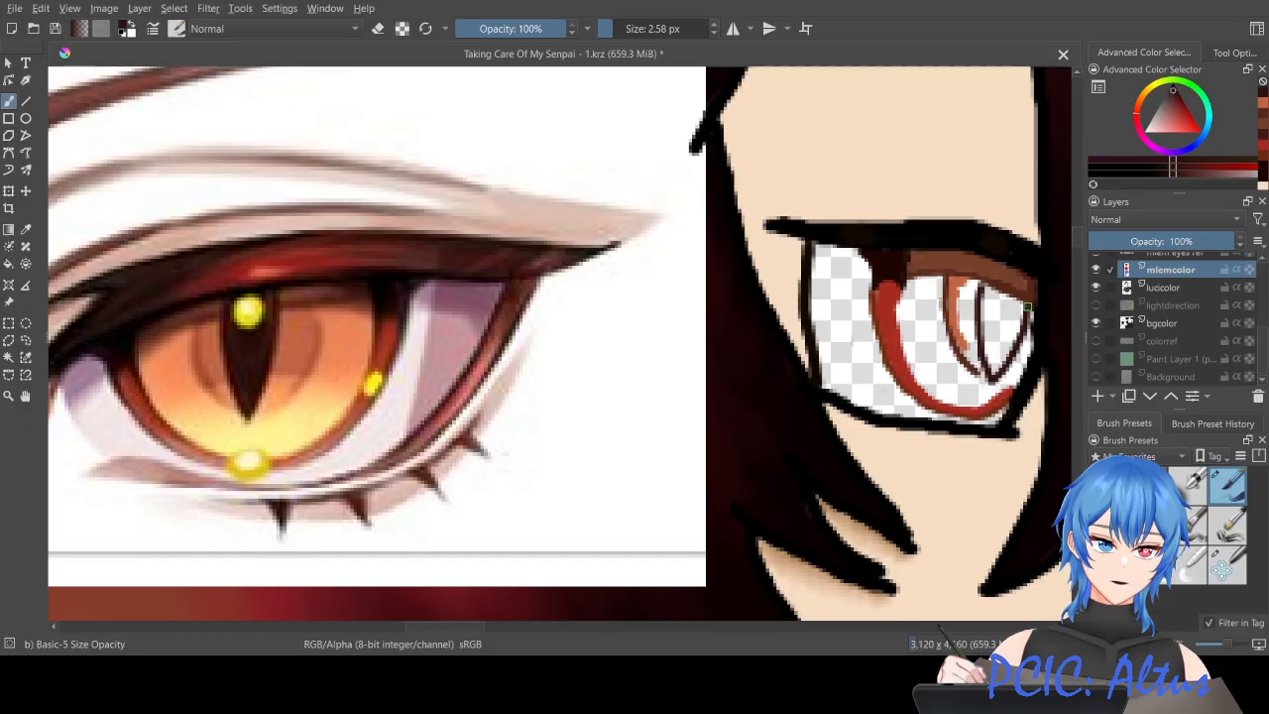
pyautogui.hotkey('ctrl', 'z')
pyautogui.hotkey('ctrl', 'z')
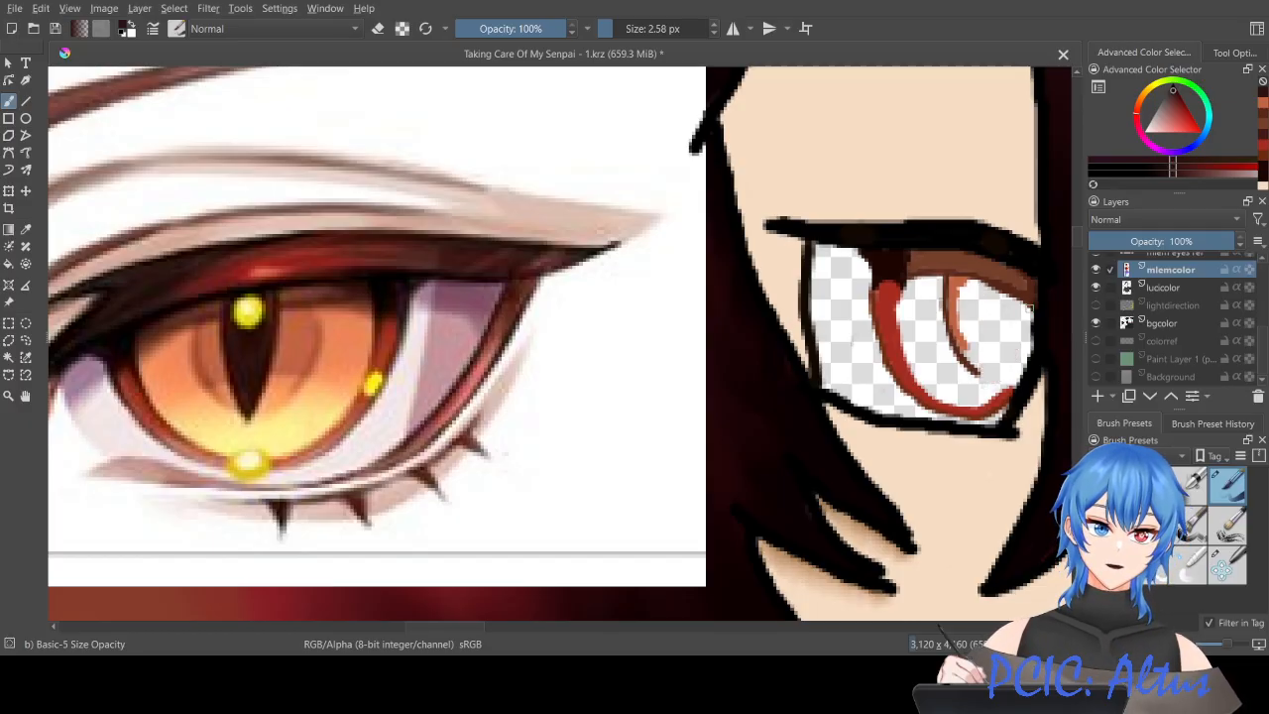
pyautogui.moveTo(986, 285)
pyautogui.mouseDown()
pyautogui.moveTo(995, 381)
pyautogui.moveTo(1029, 303)
pyautogui.mouseUp()
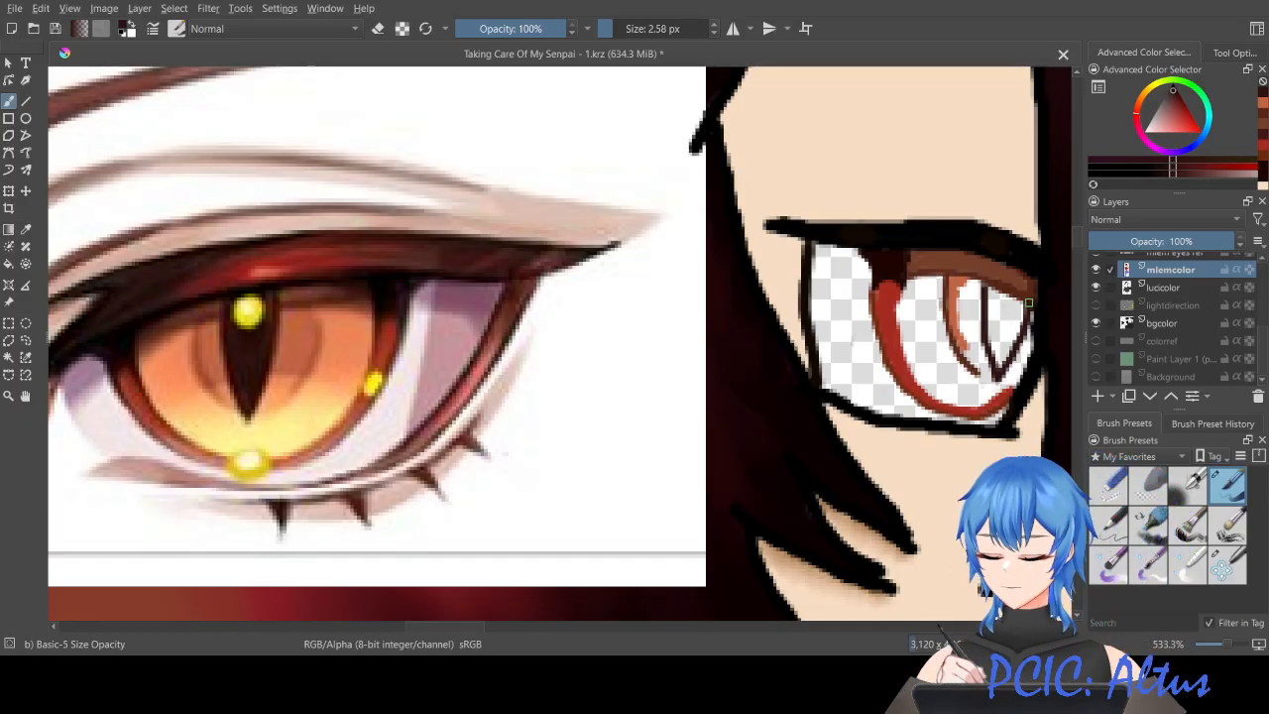
pyautogui.hotkey('ctrl', 'z')
pyautogui.moveTo(994, 379); pyautogui.dragTo(1030, 297)
pyautogui.hotkey('ctrl', 'z')
pyautogui.hotkey('ctrl', 'z')
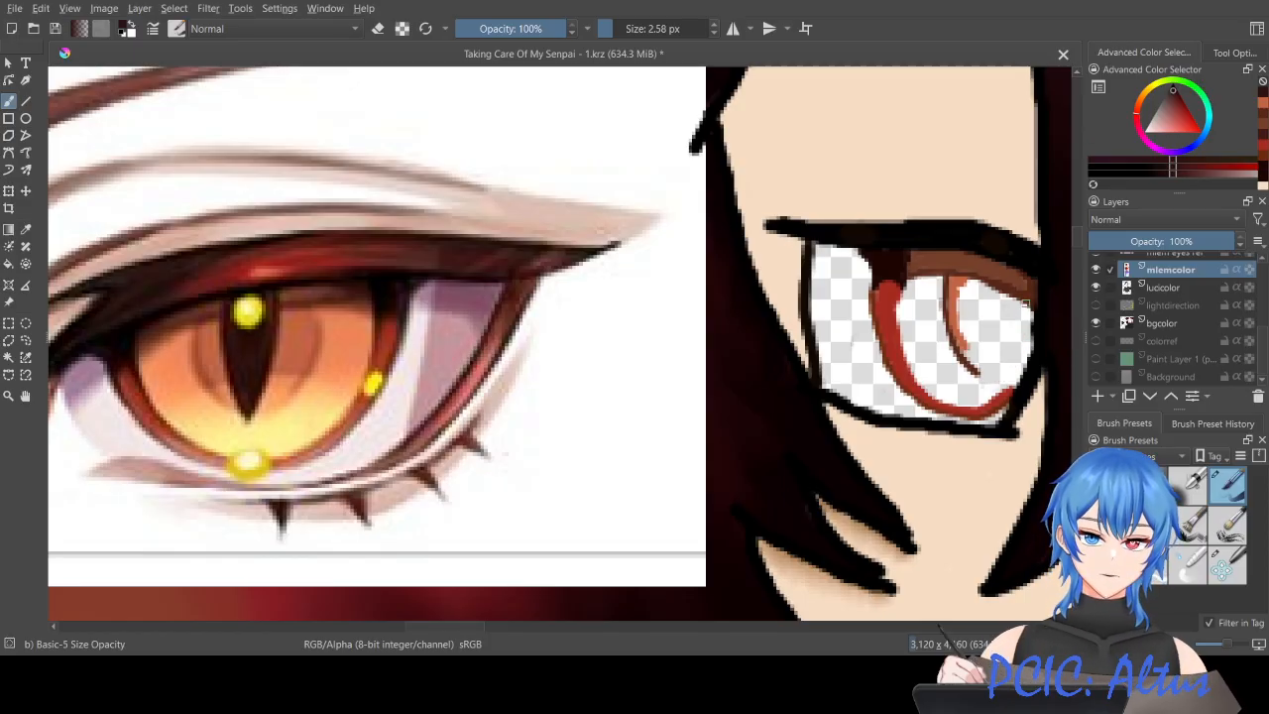
pyautogui.moveTo(985, 287)
pyautogui.mouseDown()
pyautogui.moveTo(995, 384)
pyautogui.moveTo(1025, 299)
pyautogui.mouseUp()
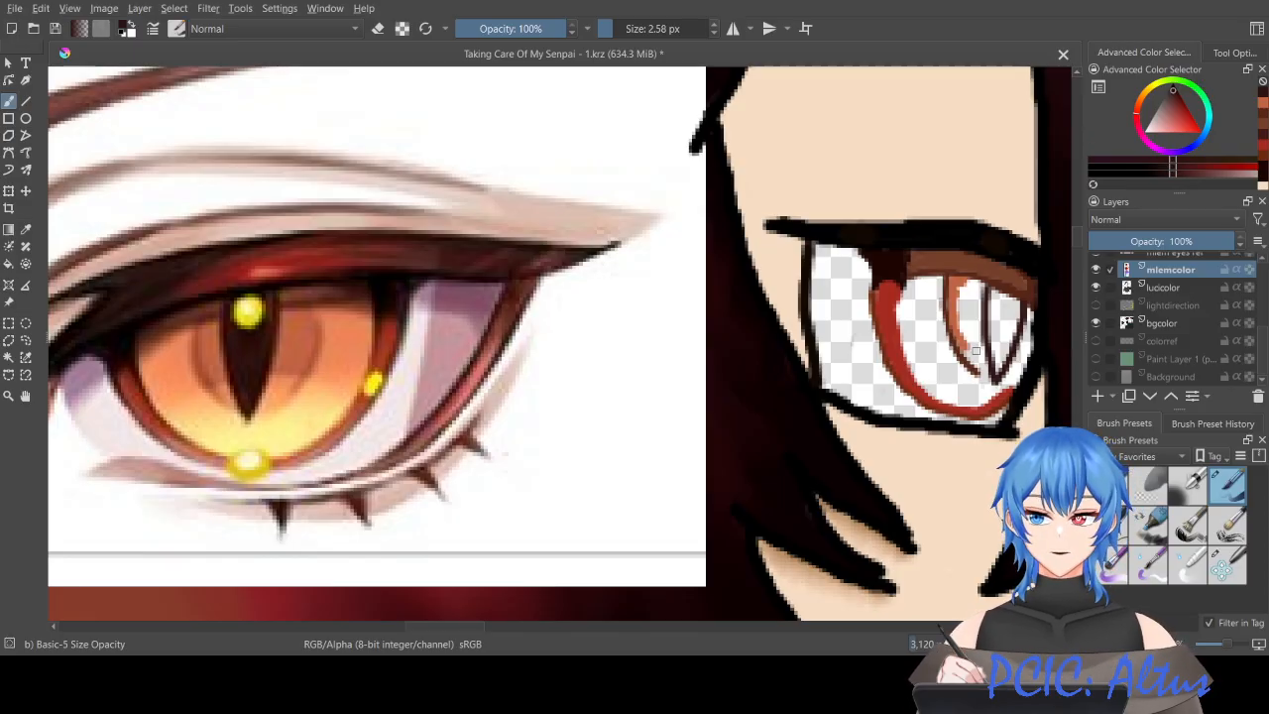
# Step: Trim the lower end of the inner iris arc and repaint its tip in orange sampled from beside the reference pupil
pyautogui.press('e')
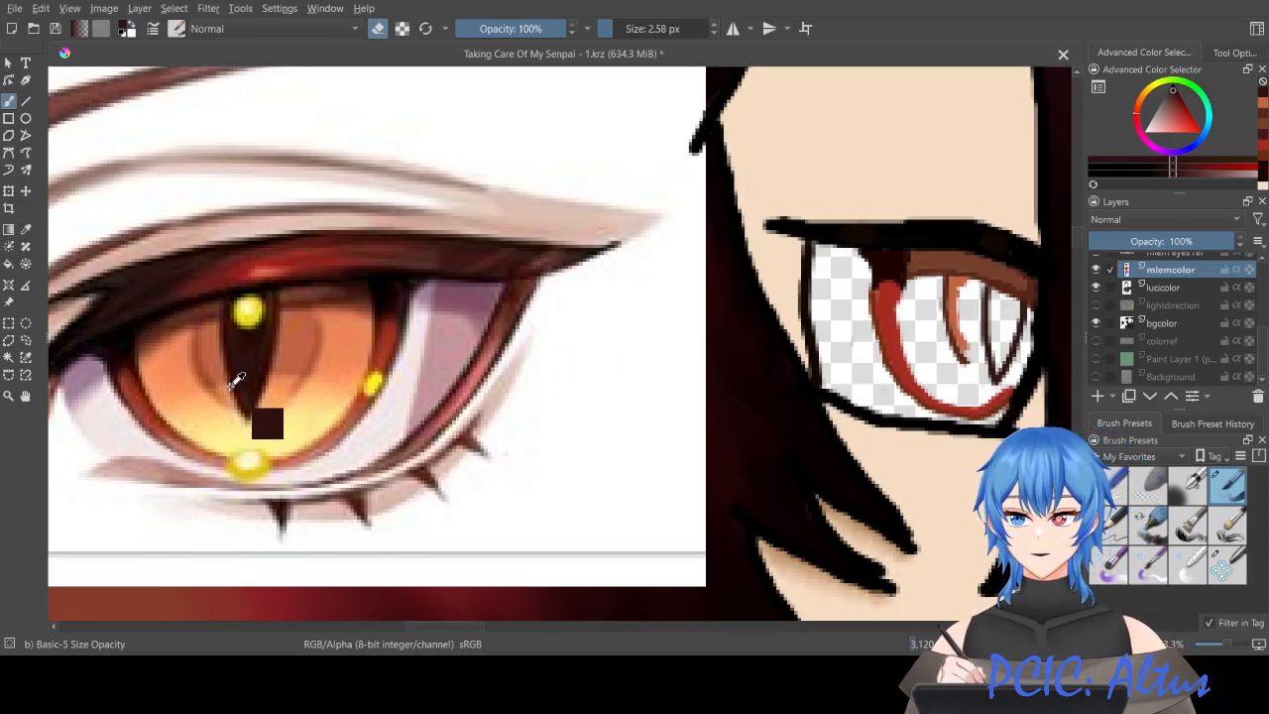
pyautogui.keyDown('ctrl'); pyautogui.click(205, 379); pyautogui.keyUp('ctrl')
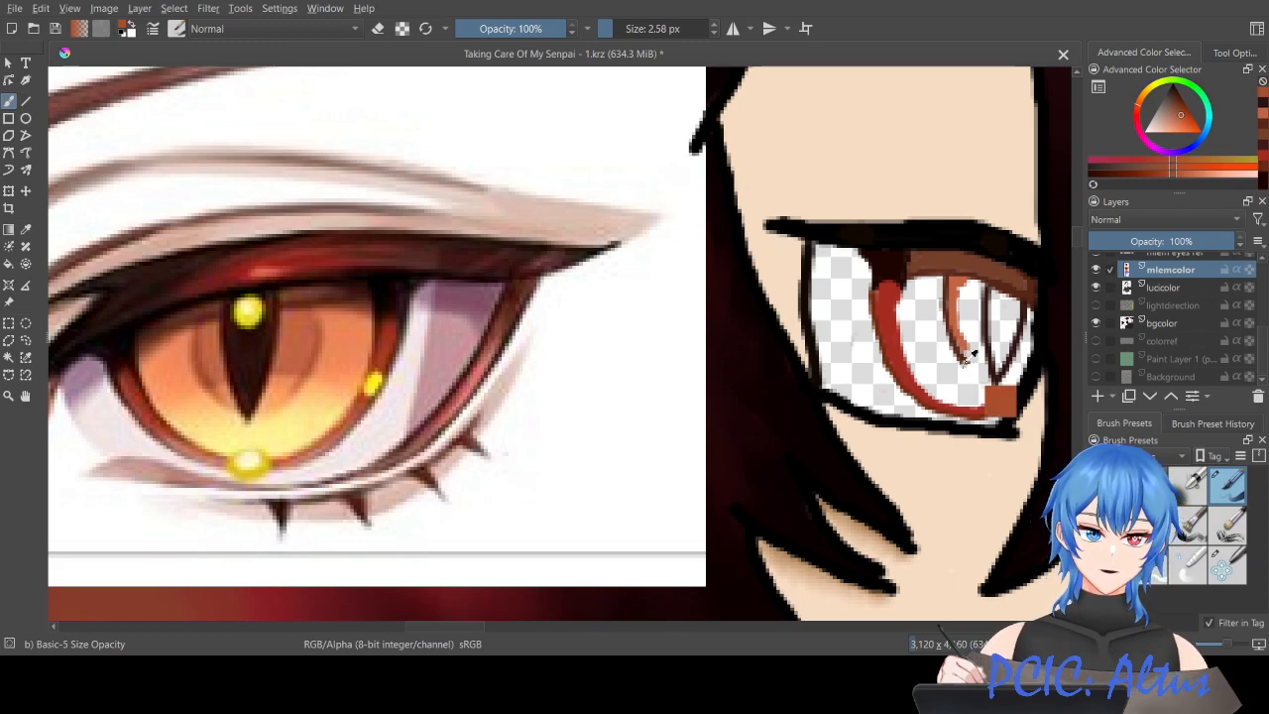
pyautogui.keyDown('ctrl'); pyautogui.click(973, 355); pyautogui.keyUp('ctrl')
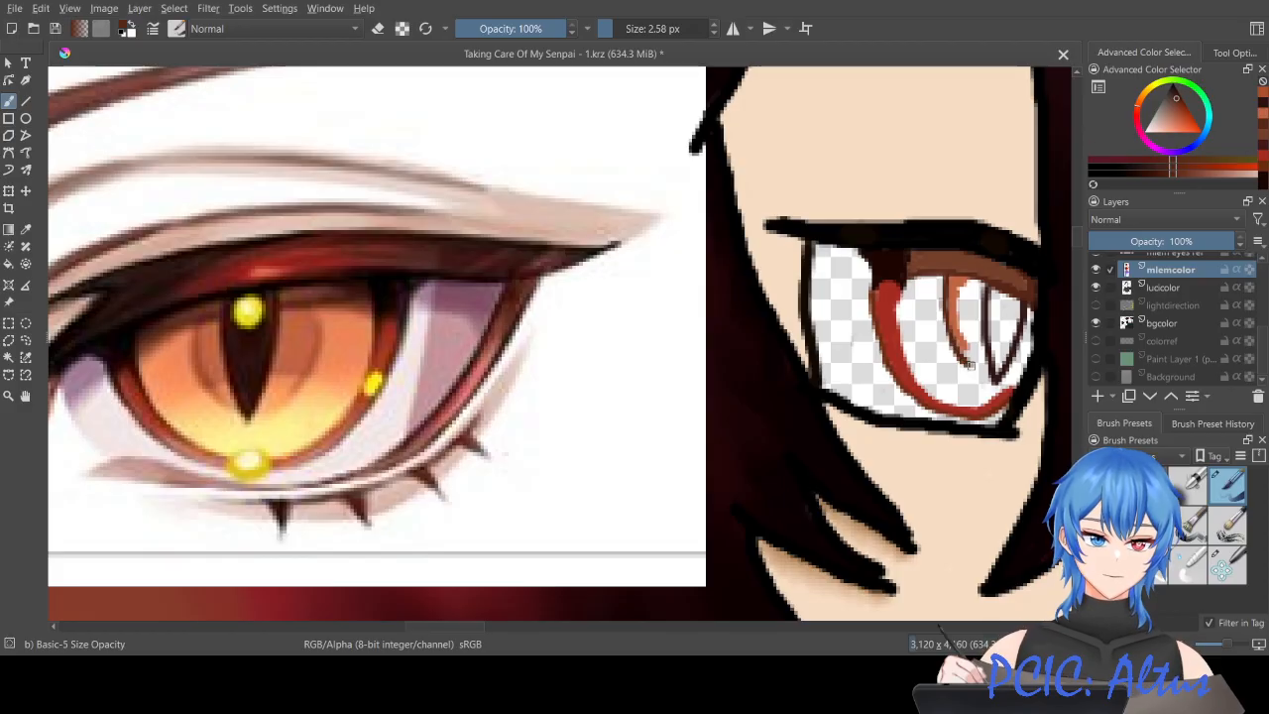
pyautogui.keyDown('ctrl'); pyautogui.click(959, 310); pyautogui.keyUp('ctrl')
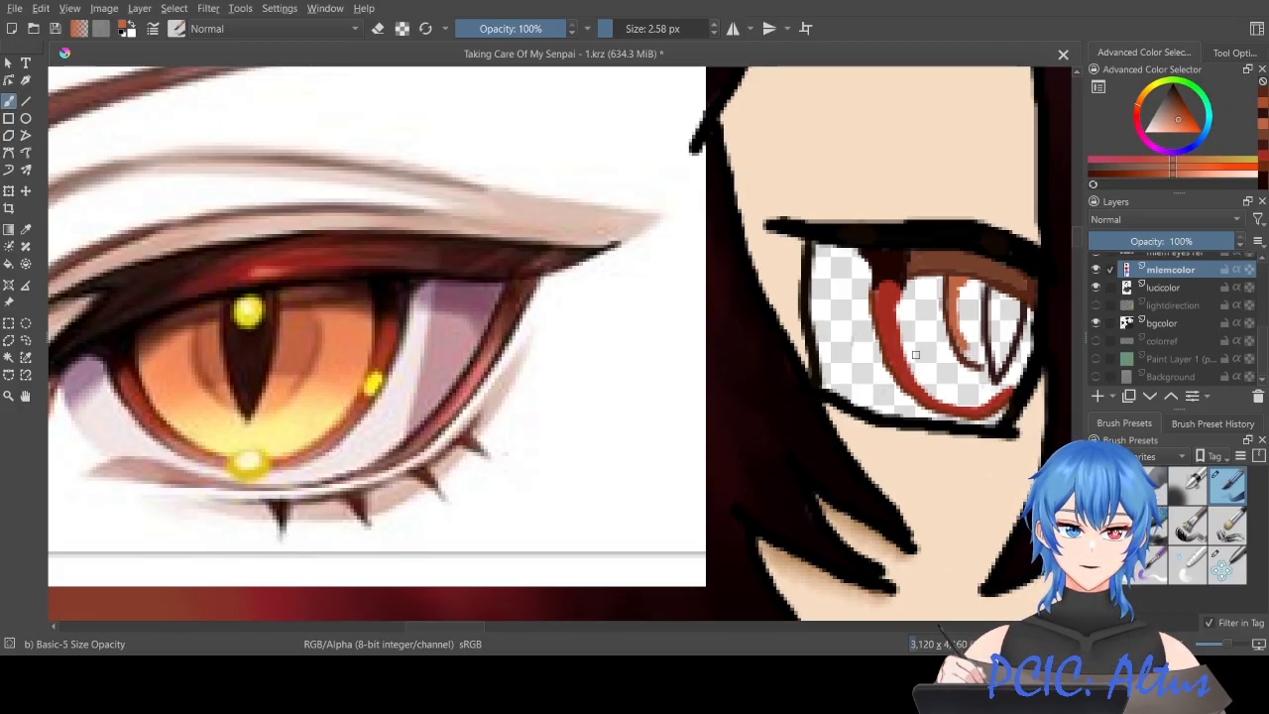
pyautogui.keyDown('ctrl'); pyautogui.click(224, 392); pyautogui.keyUp('ctrl')
pyautogui.moveTo(959, 361)
pyautogui.mouseDown()
pyautogui.moveTo(985, 368)
pyautogui.moveTo(966, 364)
pyautogui.mouseUp()
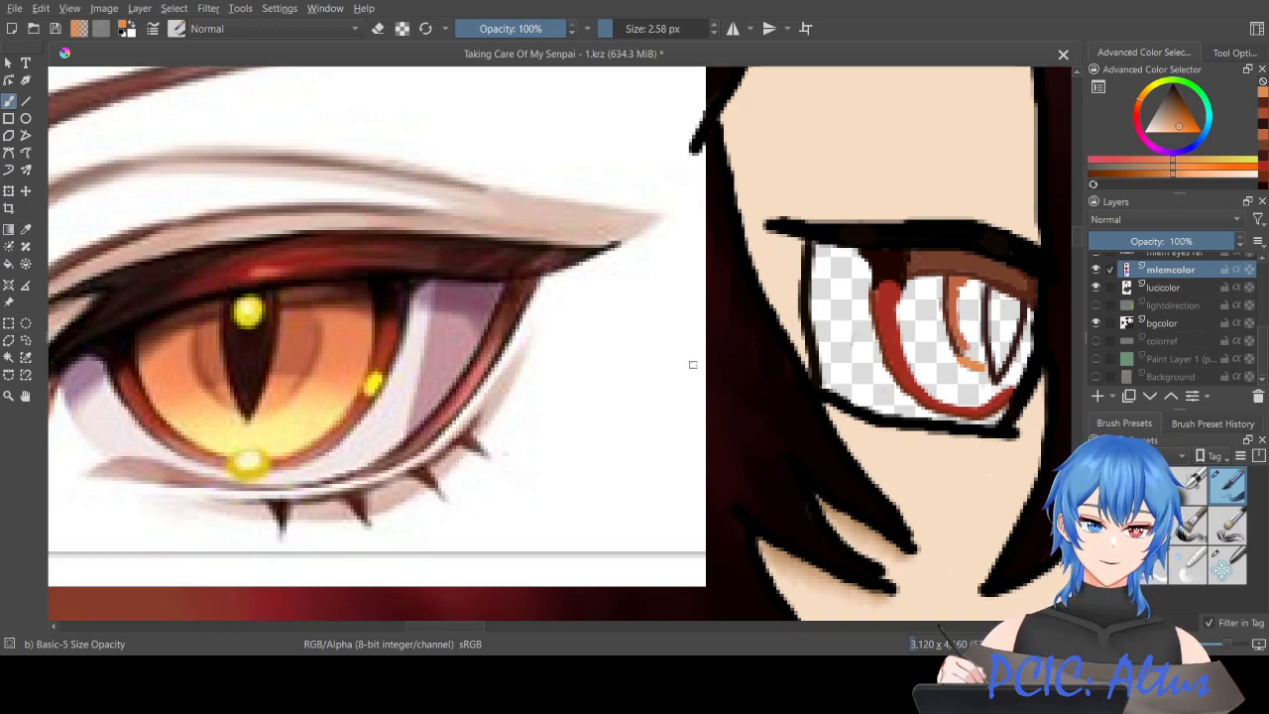
# Step: Fill the lower area between the inner arc and the pupil outline with a lighter orange sampled beside the reference pupil's lower half
pyautogui.keyDown('ctrl'); pyautogui.click(279, 384); pyautogui.keyUp('ctrl')
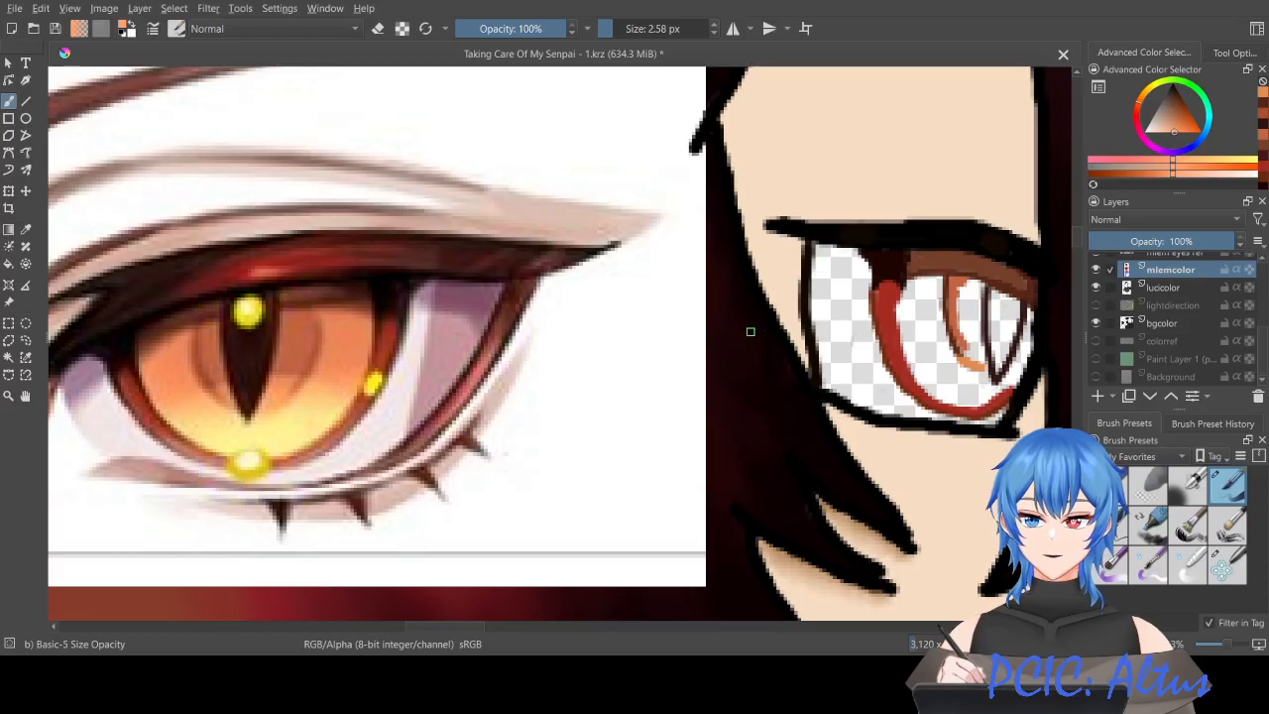
pyautogui.moveTo(962, 348); pyautogui.dragTo(975, 361)
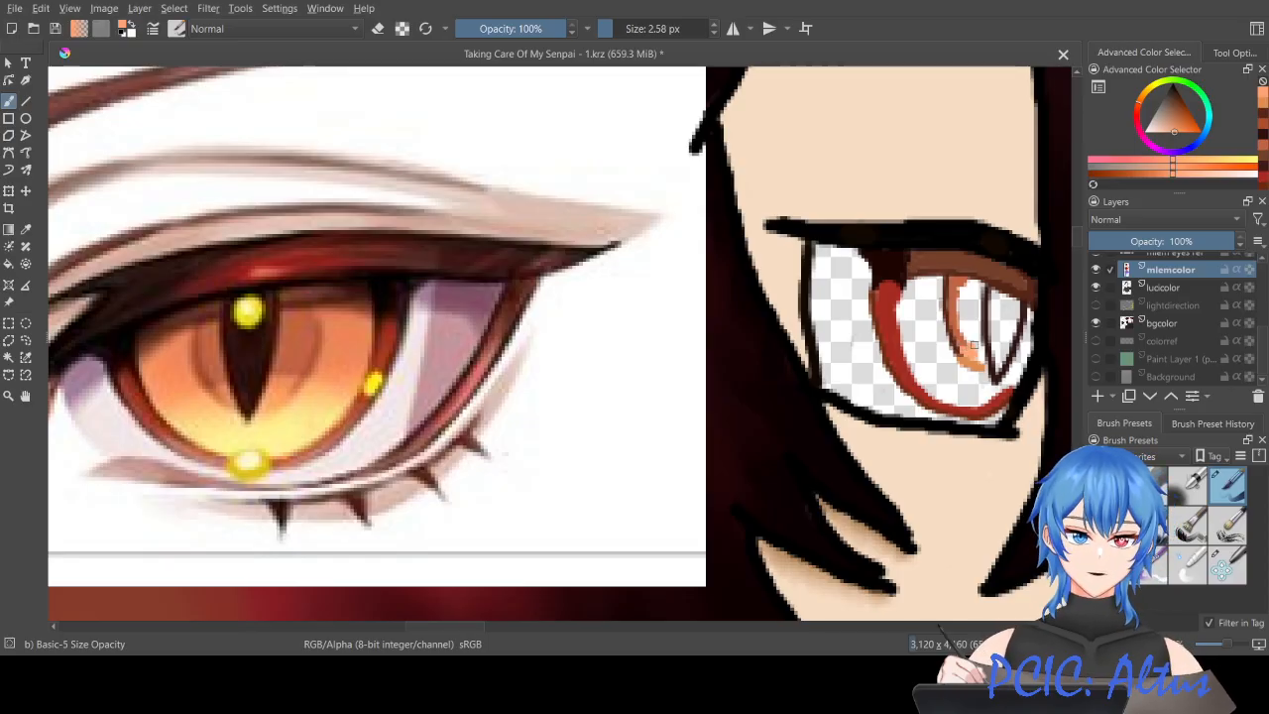
pyautogui.moveTo(979, 347); pyautogui.dragTo(984, 358)
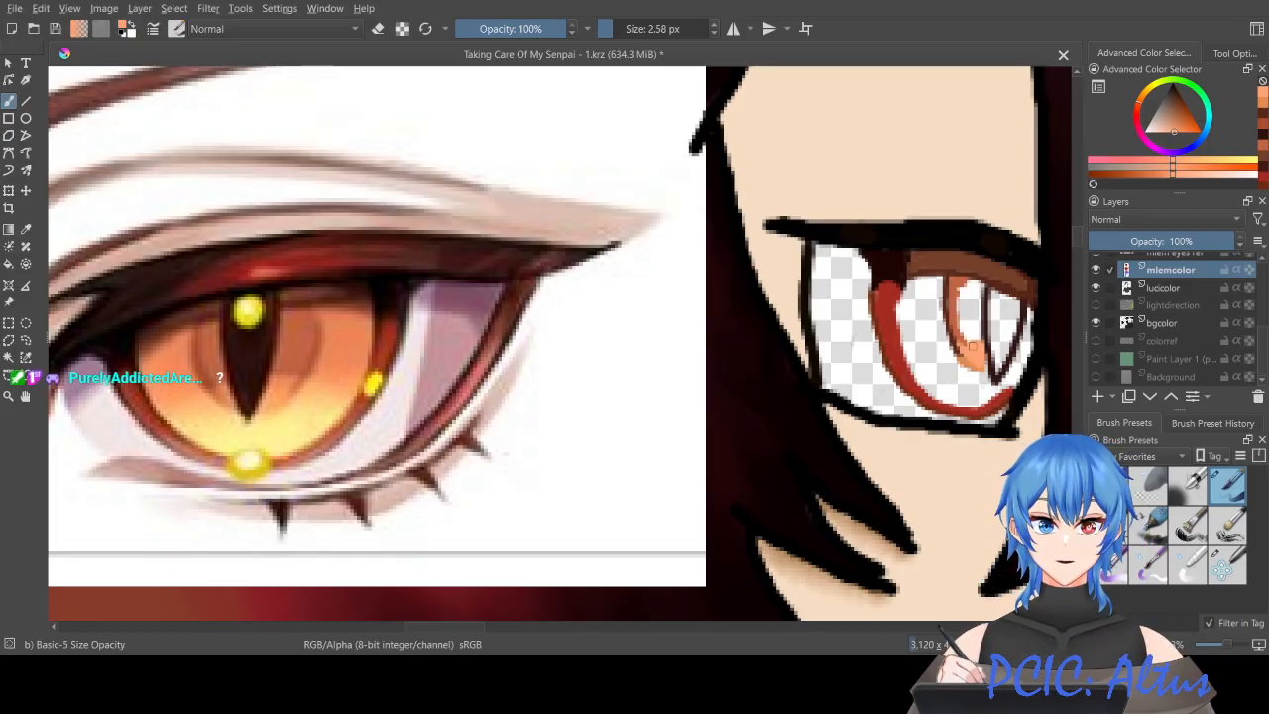
# Step: Fill the upper area between the inner arc and the pupil outline with the darker orange sampled from the reference iris's inner ring
pyautogui.keyDown('ctrl'); pyautogui.click(303, 341); pyautogui.keyUp('ctrl')
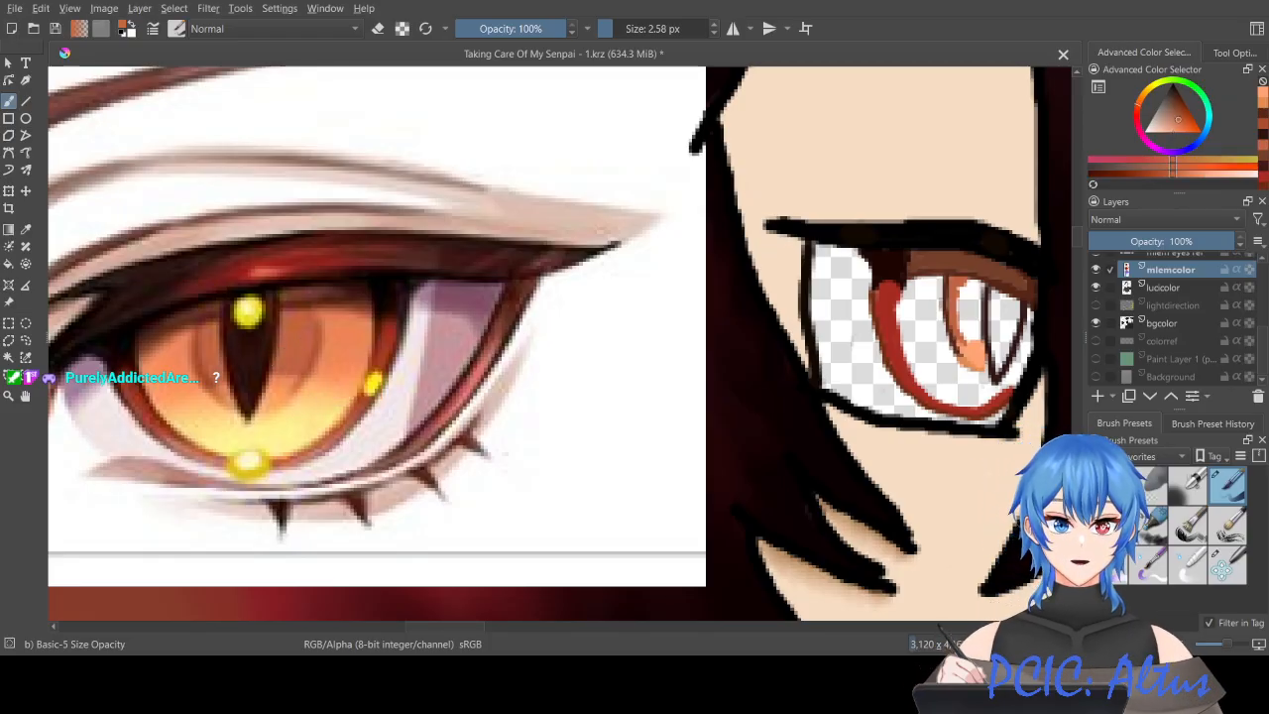
pyautogui.moveTo(960, 303); pyautogui.dragTo(964, 330)
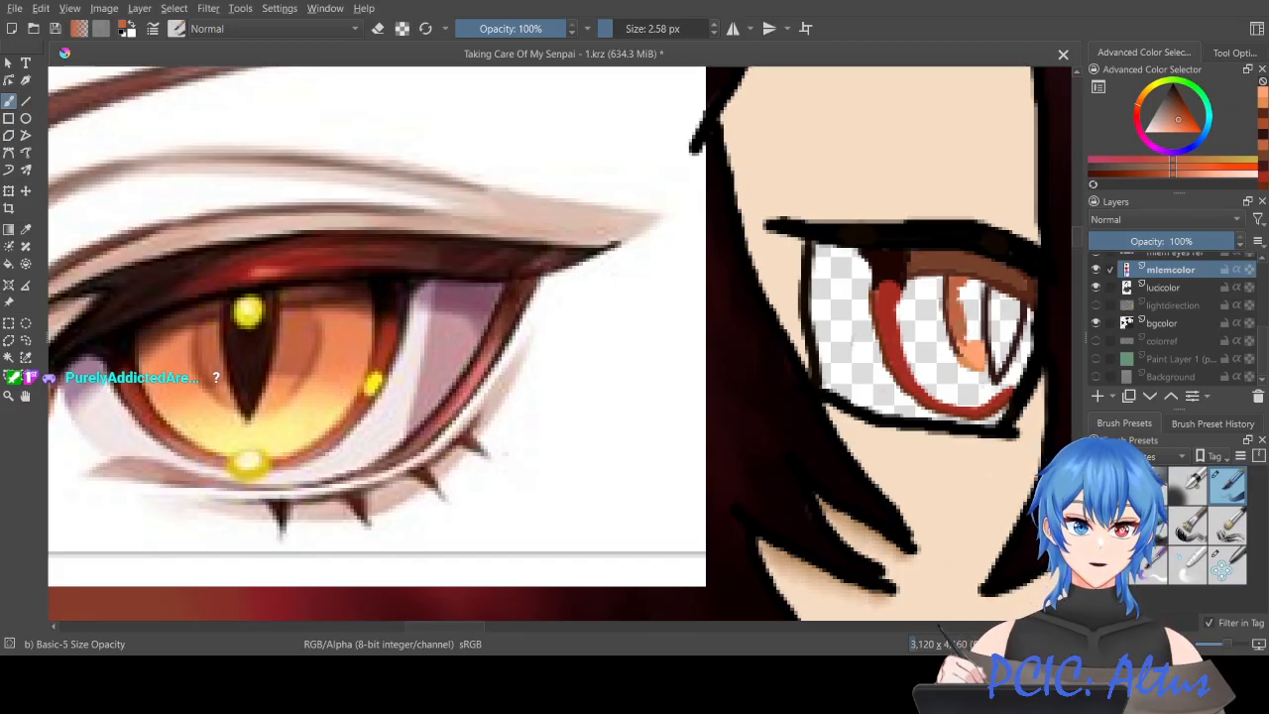
pyautogui.moveTo(972, 338); pyautogui.dragTo(978, 290)
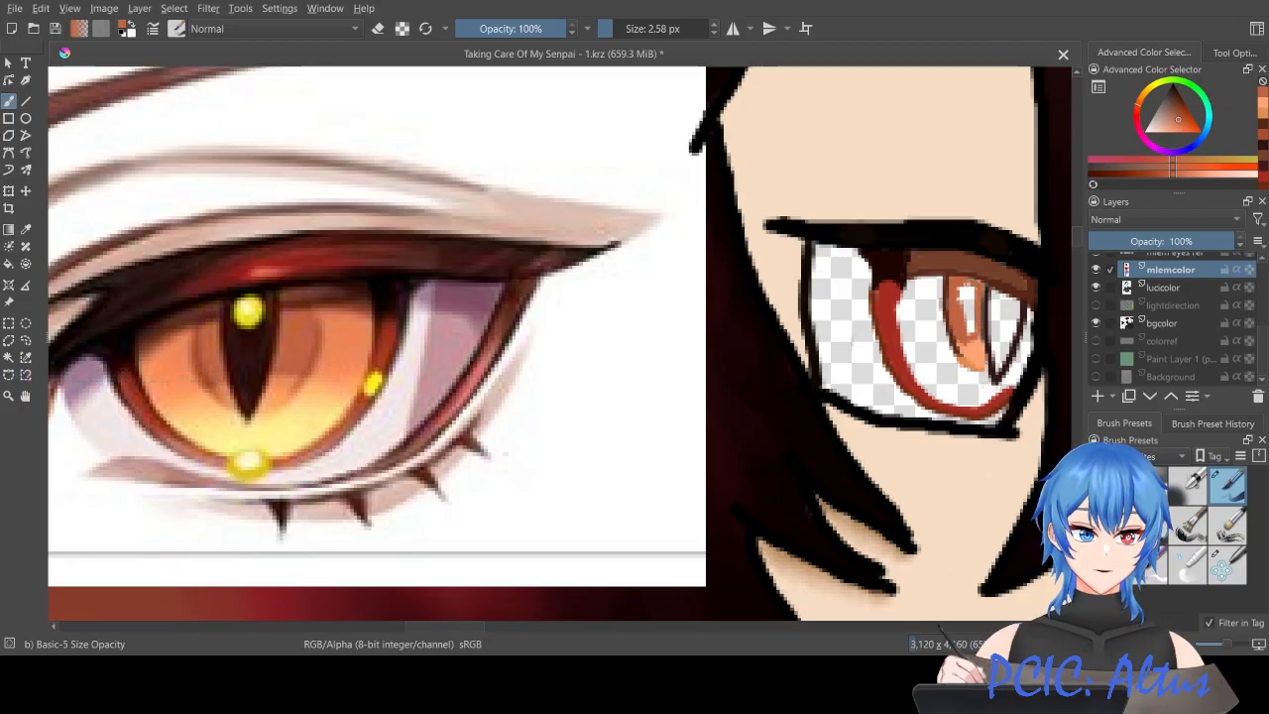
pyautogui.moveTo(975, 280)
pyautogui.mouseDown()
pyautogui.moveTo(971, 333)
pyautogui.moveTo(959, 289)
pyautogui.mouseUp()
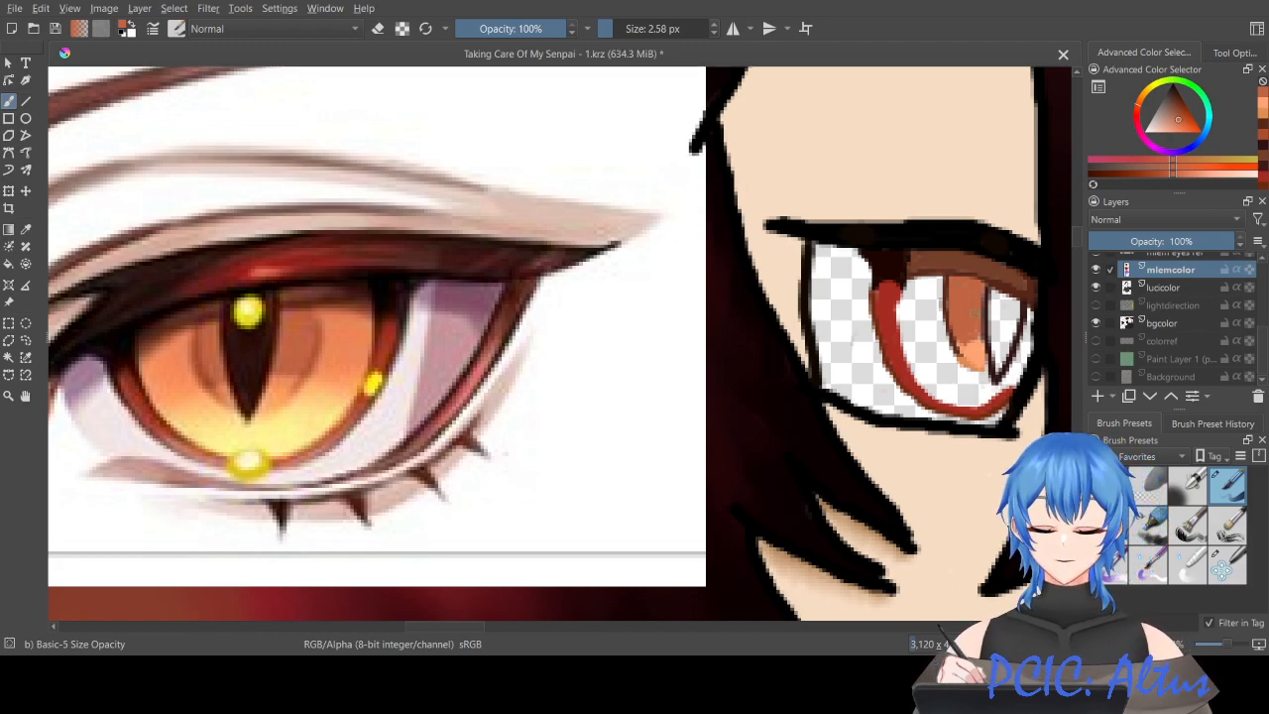
pyautogui.keyDown('ctrl'); pyautogui.click(976, 364); pyautogui.keyUp('ctrl')
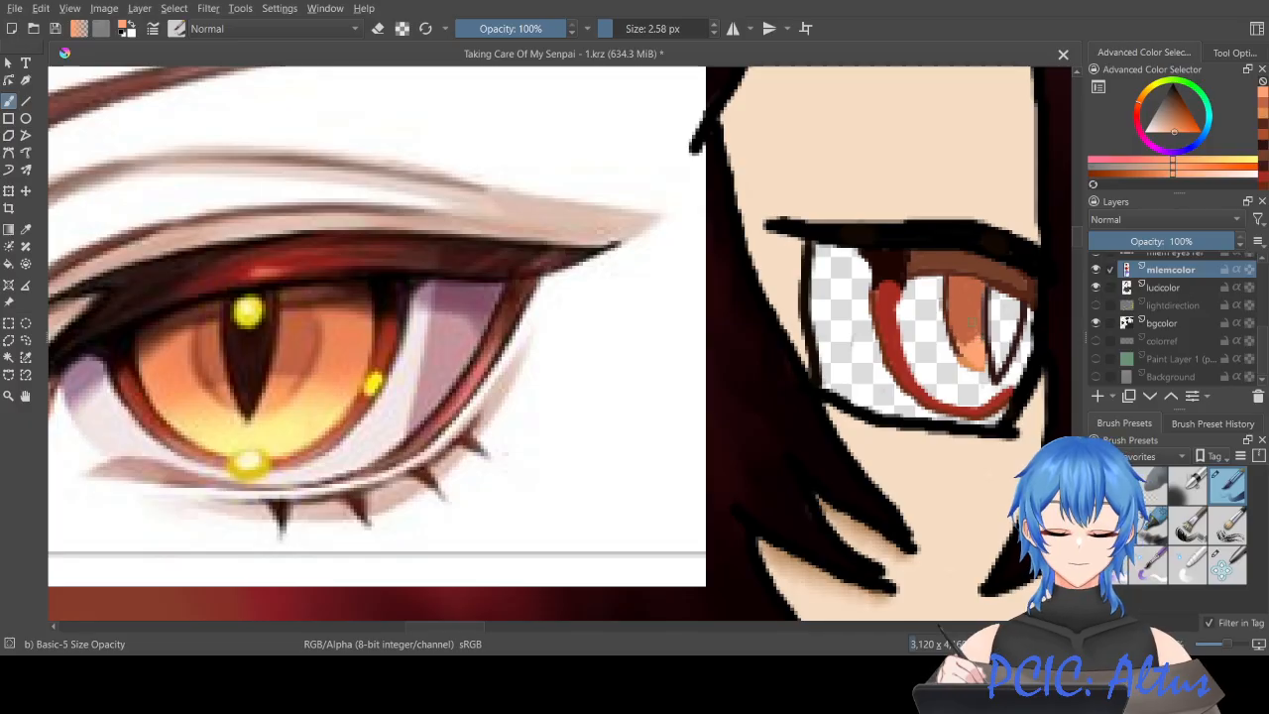
pyautogui.keyDown('ctrl'); pyautogui.click(968, 314); pyautogui.keyUp('ctrl')
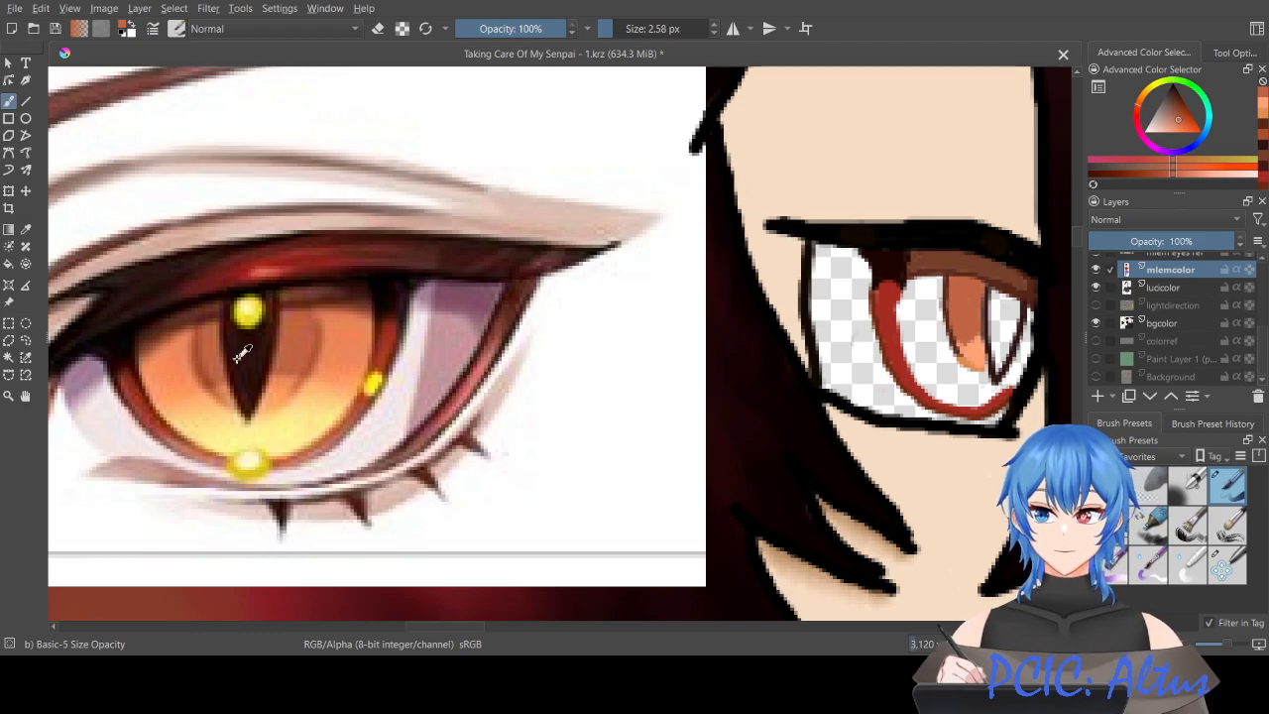
# Step: Fill the inside of the slit pupil outline with the dark brown of the reference pupil
pyautogui.keyDown('ctrl'); pyautogui.click(279, 374); pyautogui.keyUp('ctrl')
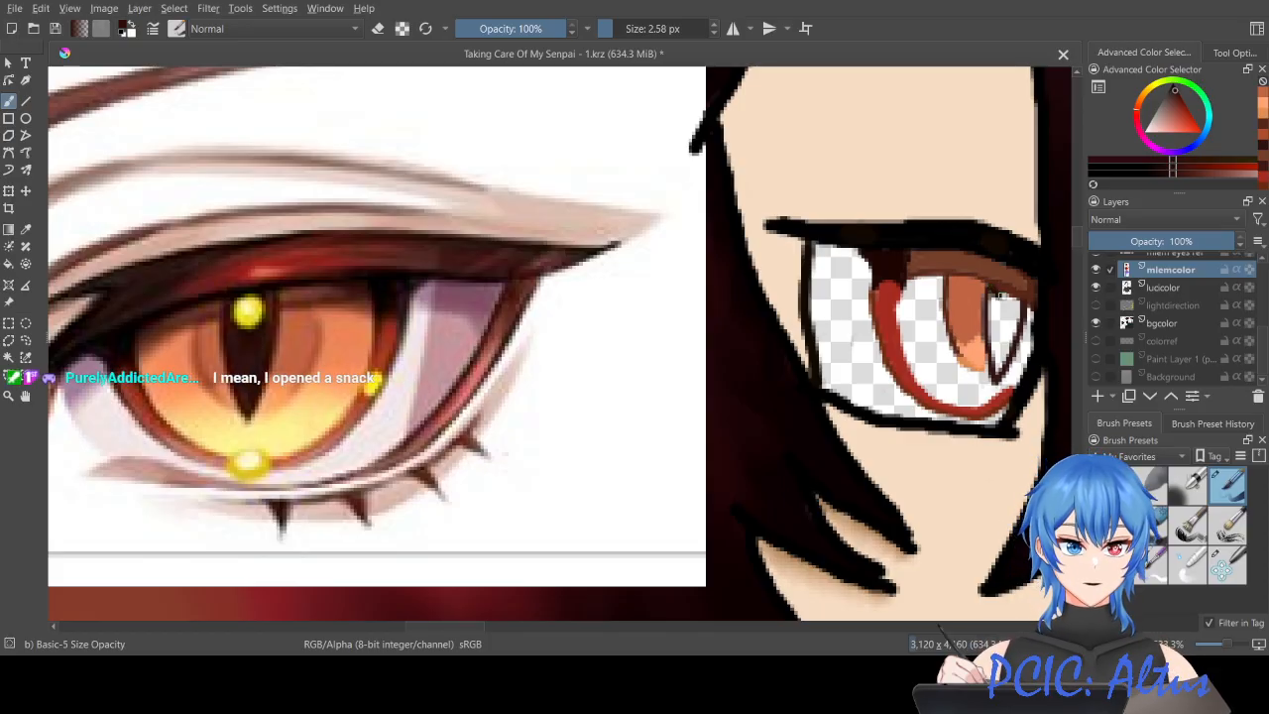
pyautogui.moveTo(1010, 300); pyautogui.dragTo(1019, 305)
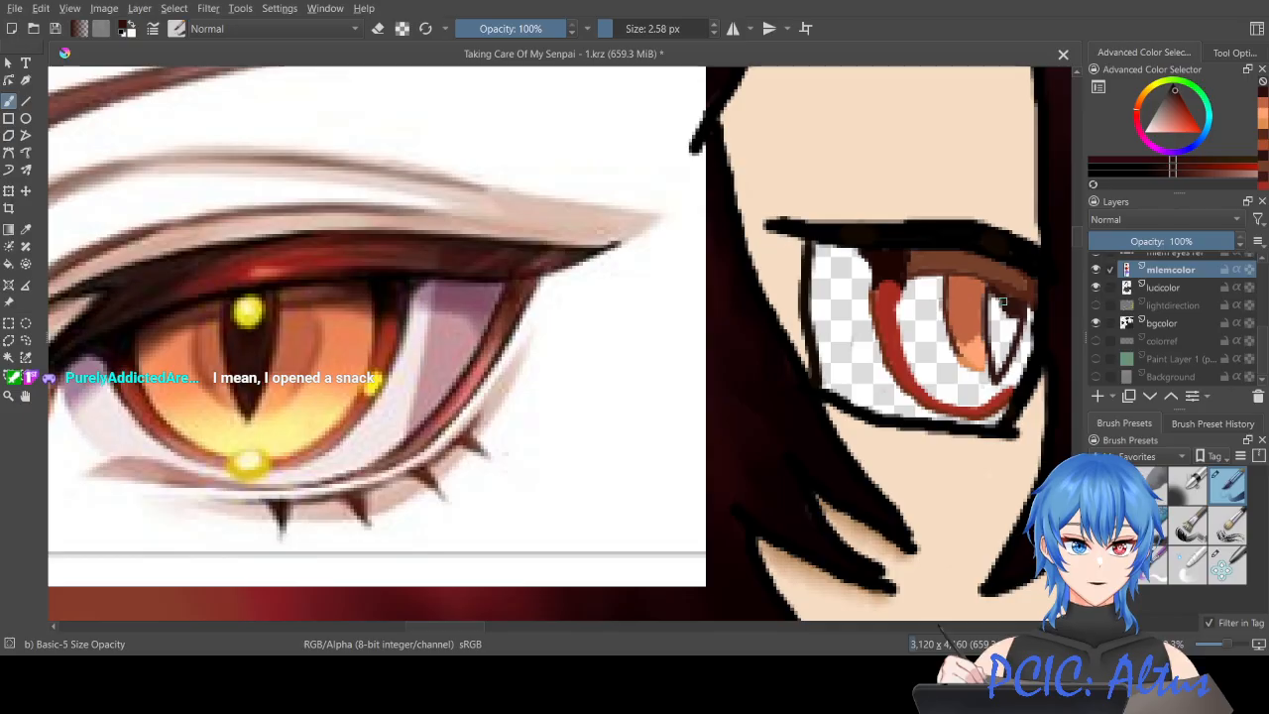
pyautogui.moveTo(995, 304); pyautogui.dragTo(993, 339)
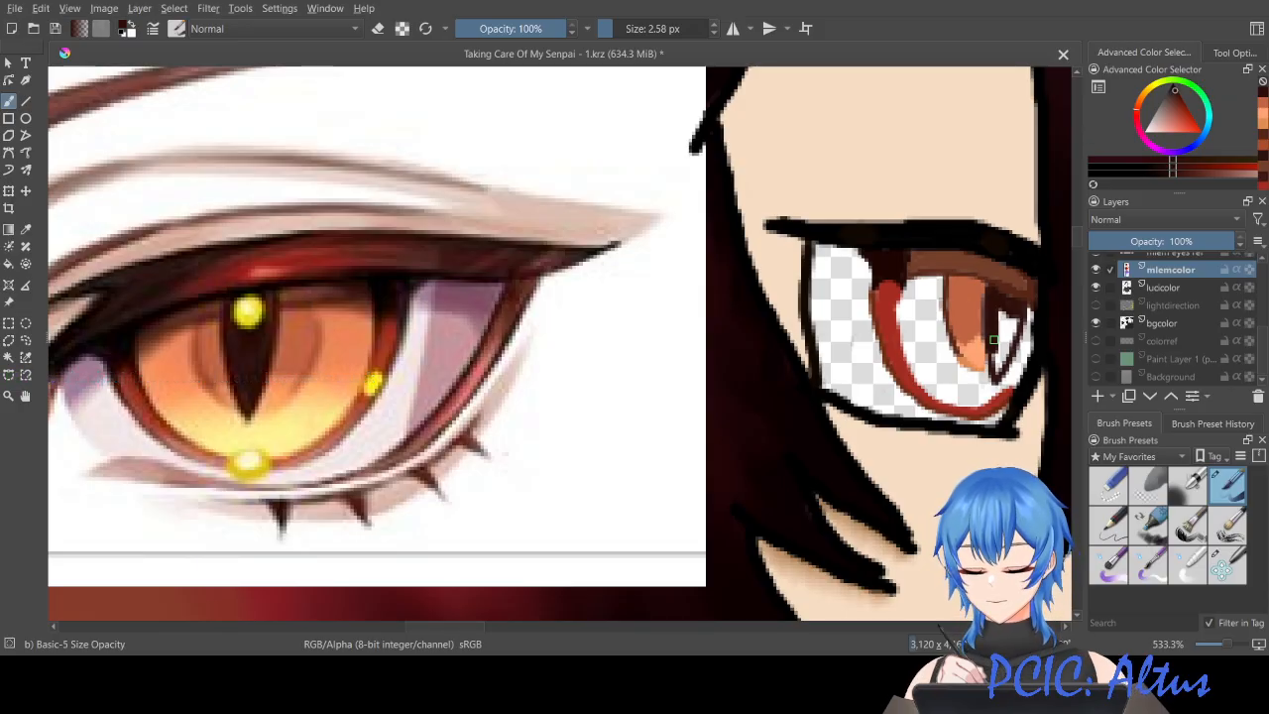
pyautogui.moveTo(995, 362)
pyautogui.mouseDown()
pyautogui.moveTo(1016, 319)
pyautogui.moveTo(999, 321)
pyautogui.moveTo(1000, 355)
pyautogui.moveTo(1008, 334)
pyautogui.mouseUp()
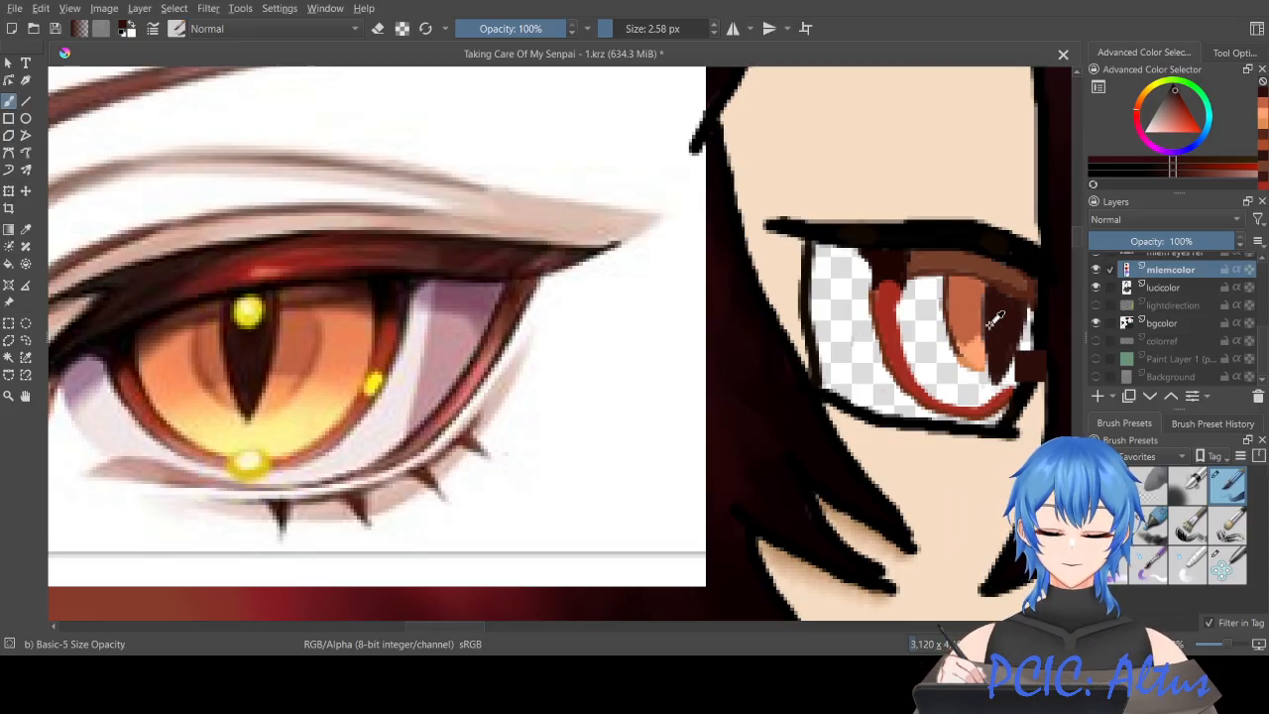
# Step: Dab yellow and orange sampled from the reference iris into the gap between the red outer ring and the inner arc
pyautogui.keyDown('ctrl'); pyautogui.click(969, 301); pyautogui.keyUp('ctrl')
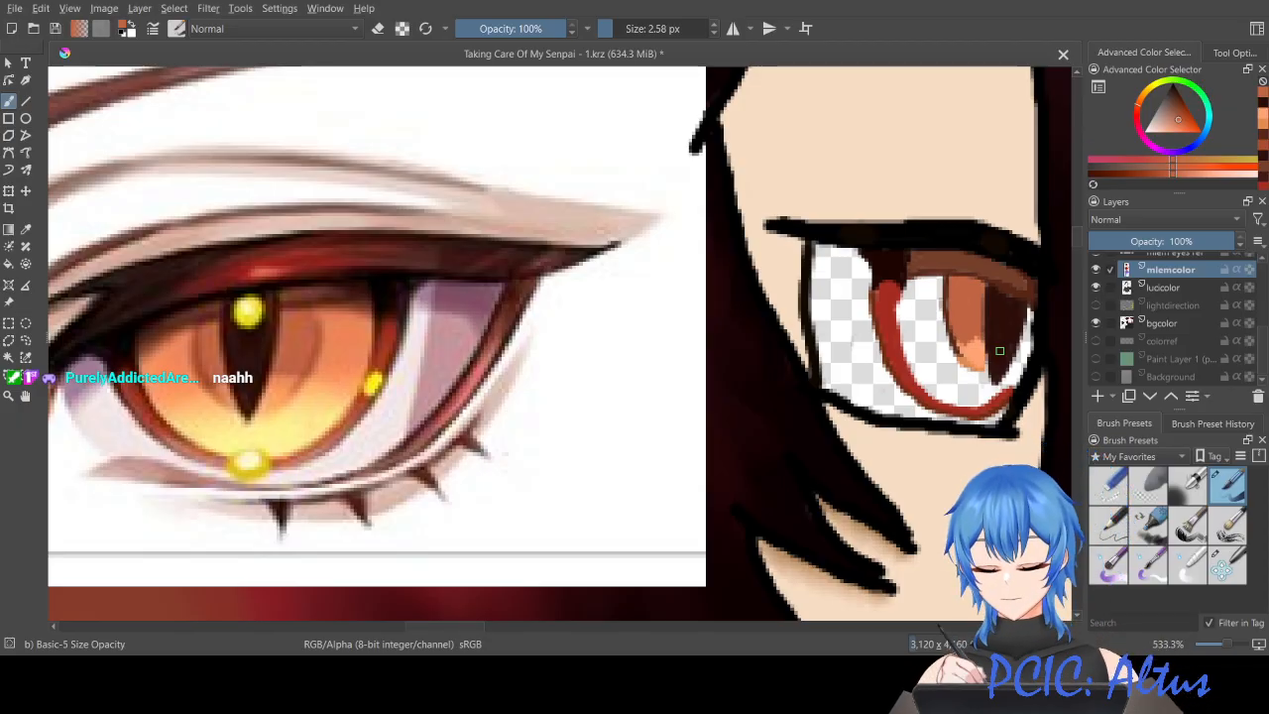
pyautogui.keyDown('ctrl'); pyautogui.click(283, 430); pyautogui.keyUp('ctrl')
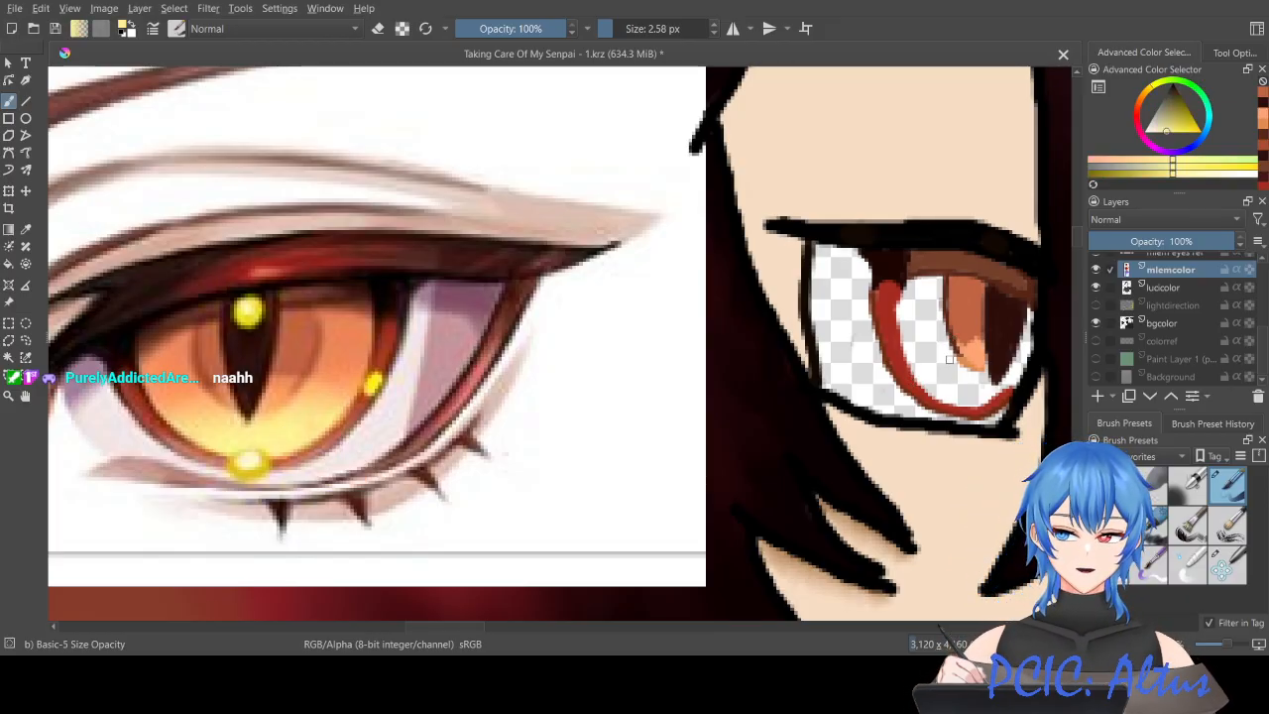
pyautogui.moveTo(947, 350)
pyautogui.mouseDown()
pyautogui.moveTo(914, 363)
pyautogui.moveTo(939, 361)
pyautogui.moveTo(916, 380)
pyautogui.mouseUp()
pyautogui.hotkey('ctrl', 'z')
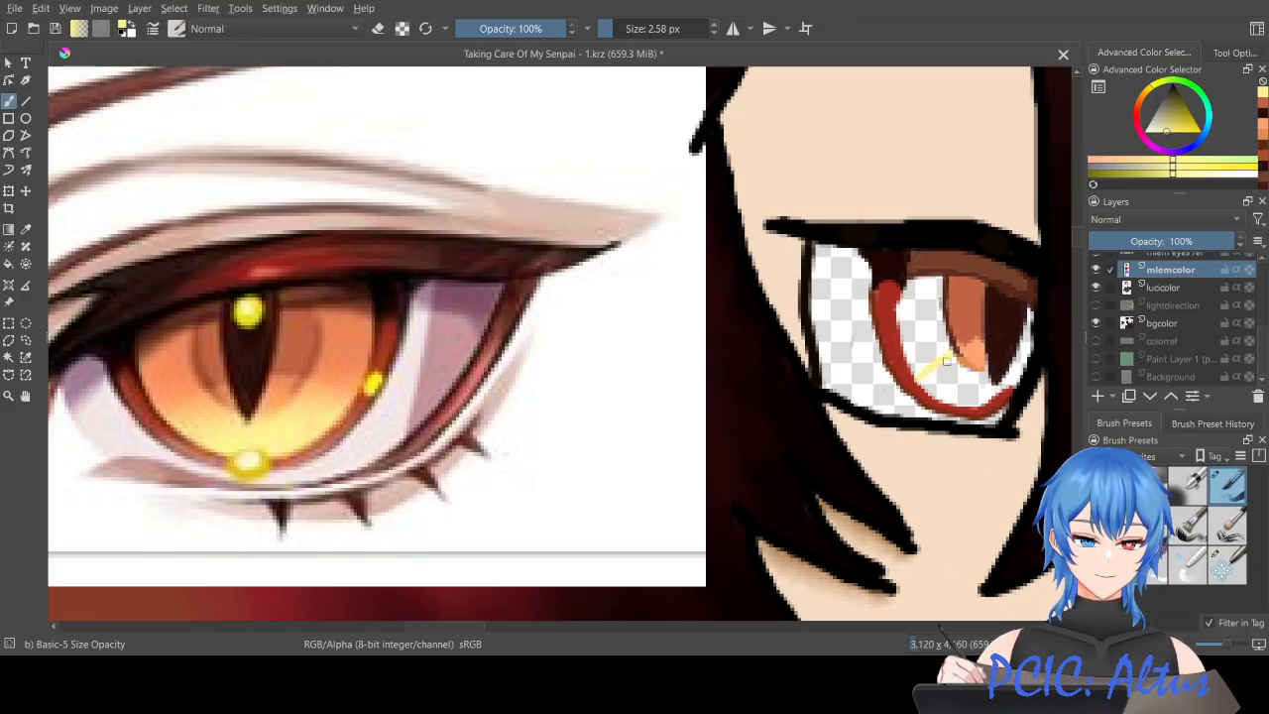
pyautogui.keyDown('ctrl'); pyautogui.click(170, 363); pyautogui.keyUp('ctrl')
pyautogui.moveTo(904, 337); pyautogui.dragTo(934, 327)
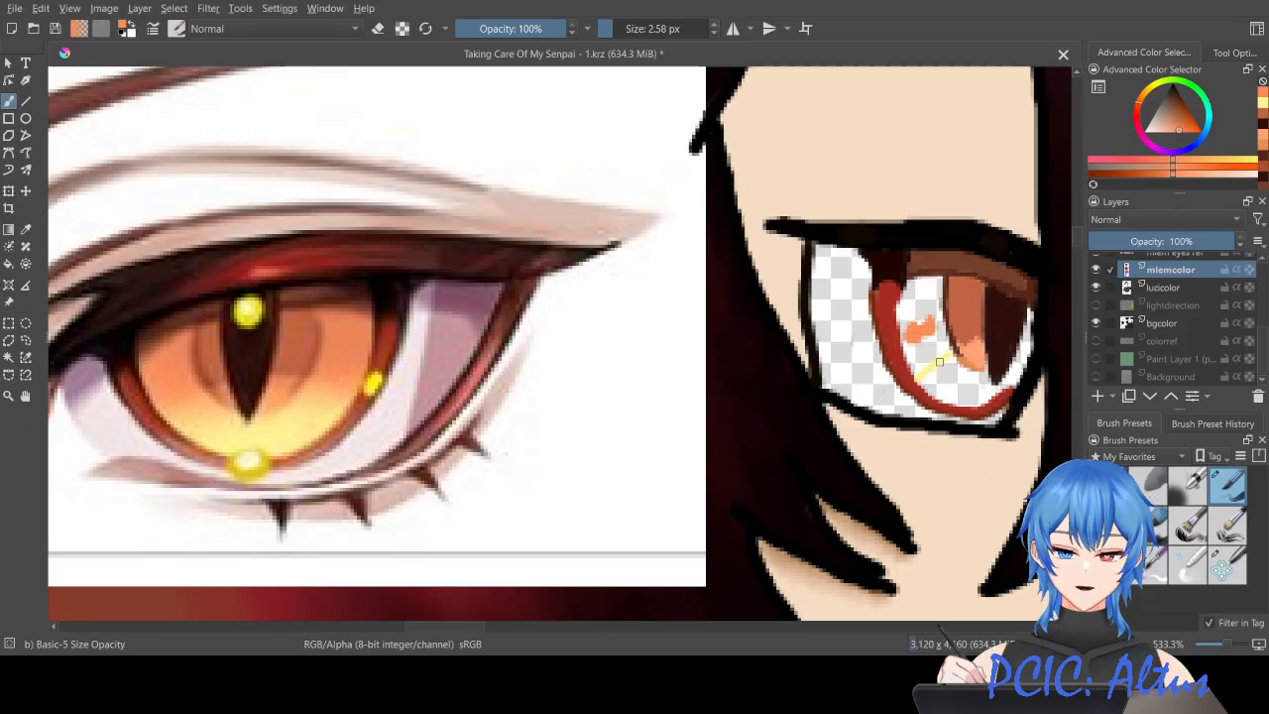
# Step: Paint light orange around the pupil's lower tip and fill its far side above with the darker inner-ring orange
pyautogui.keyDown('ctrl'); pyautogui.click(981, 365); pyautogui.keyUp('ctrl')
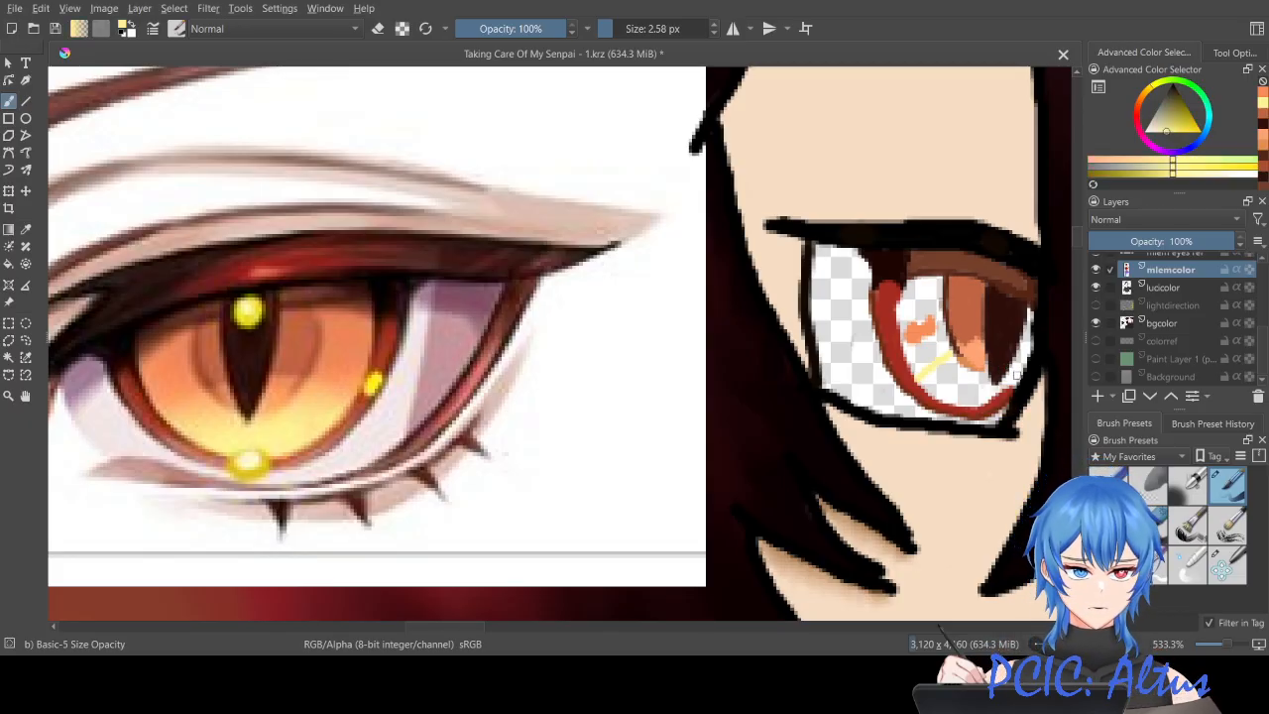
pyautogui.keyDown('ctrl'); pyautogui.click(973, 356); pyautogui.keyUp('ctrl')
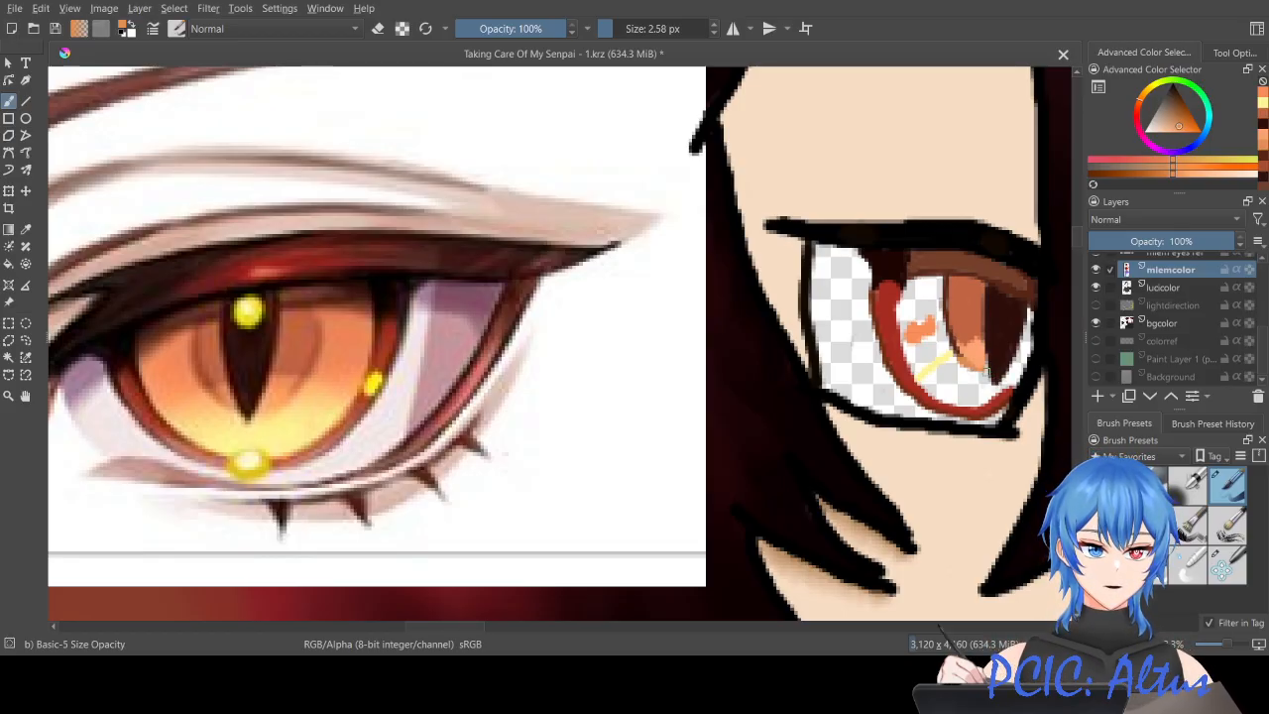
pyautogui.keyDown('ctrl'); pyautogui.click(977, 357); pyautogui.keyUp('ctrl')
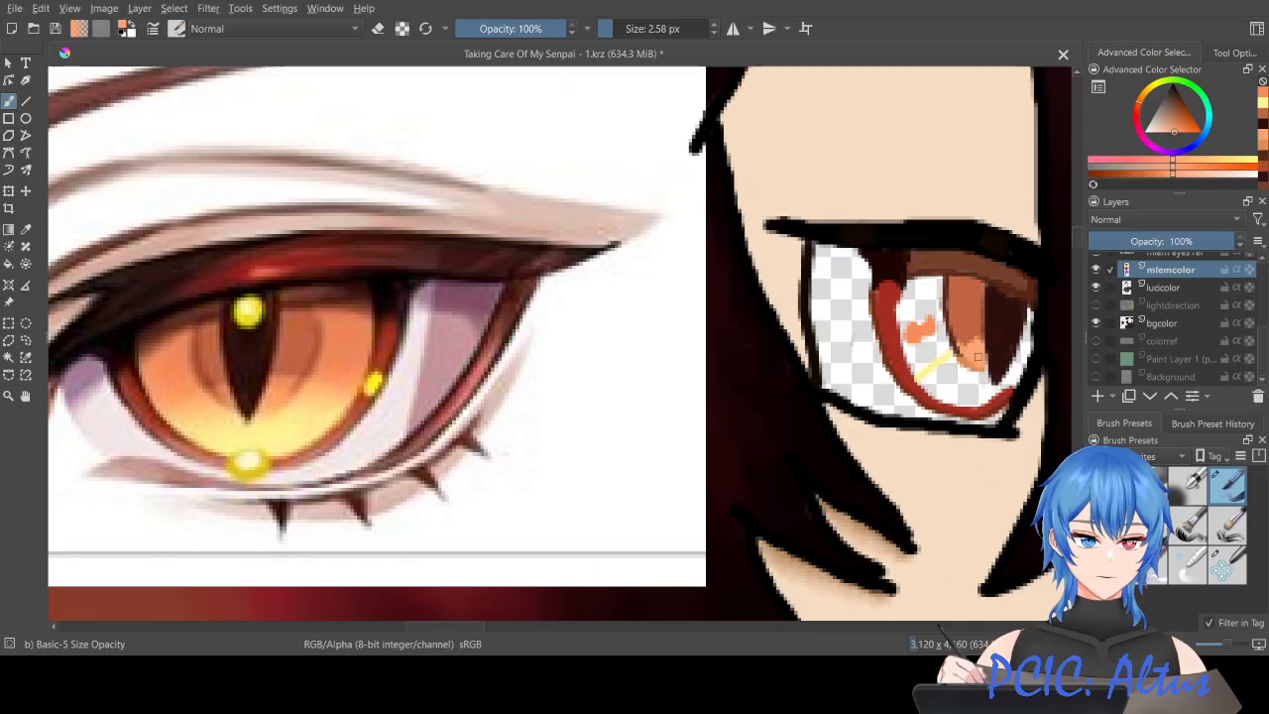
pyautogui.moveTo(981, 359); pyautogui.dragTo(985, 364)
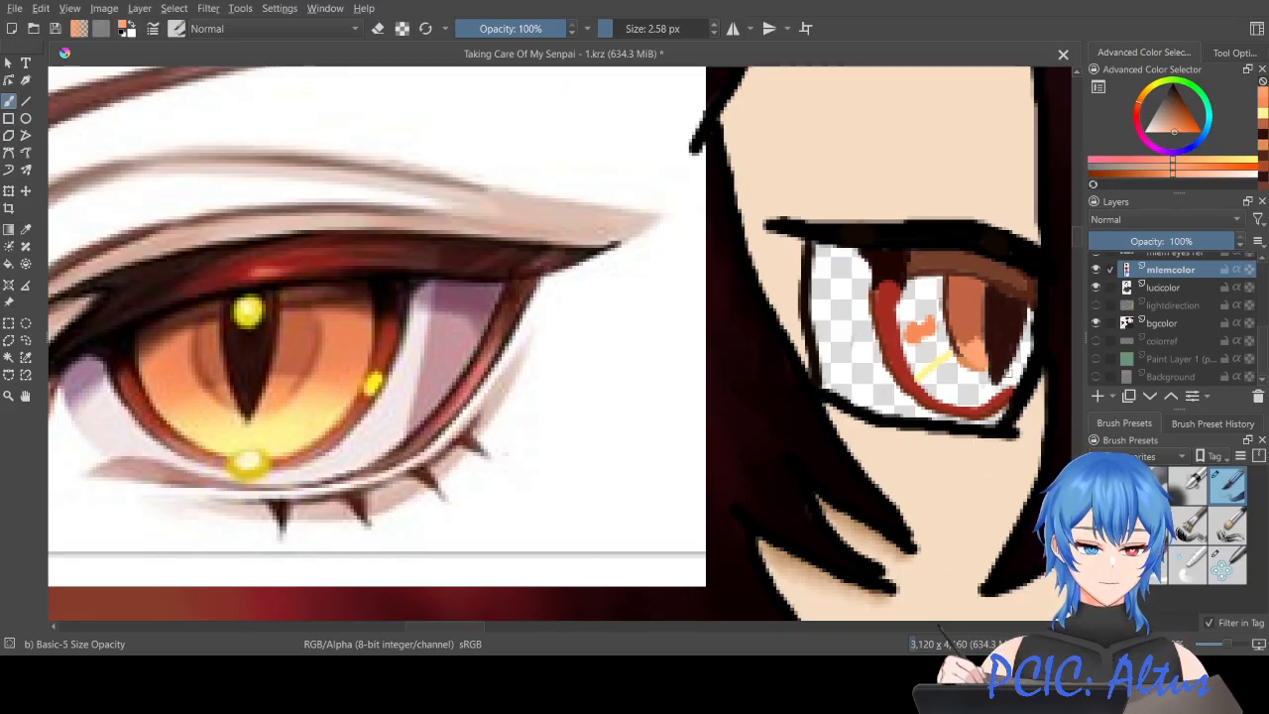
pyautogui.moveTo(1008, 373); pyautogui.dragTo(1015, 367)
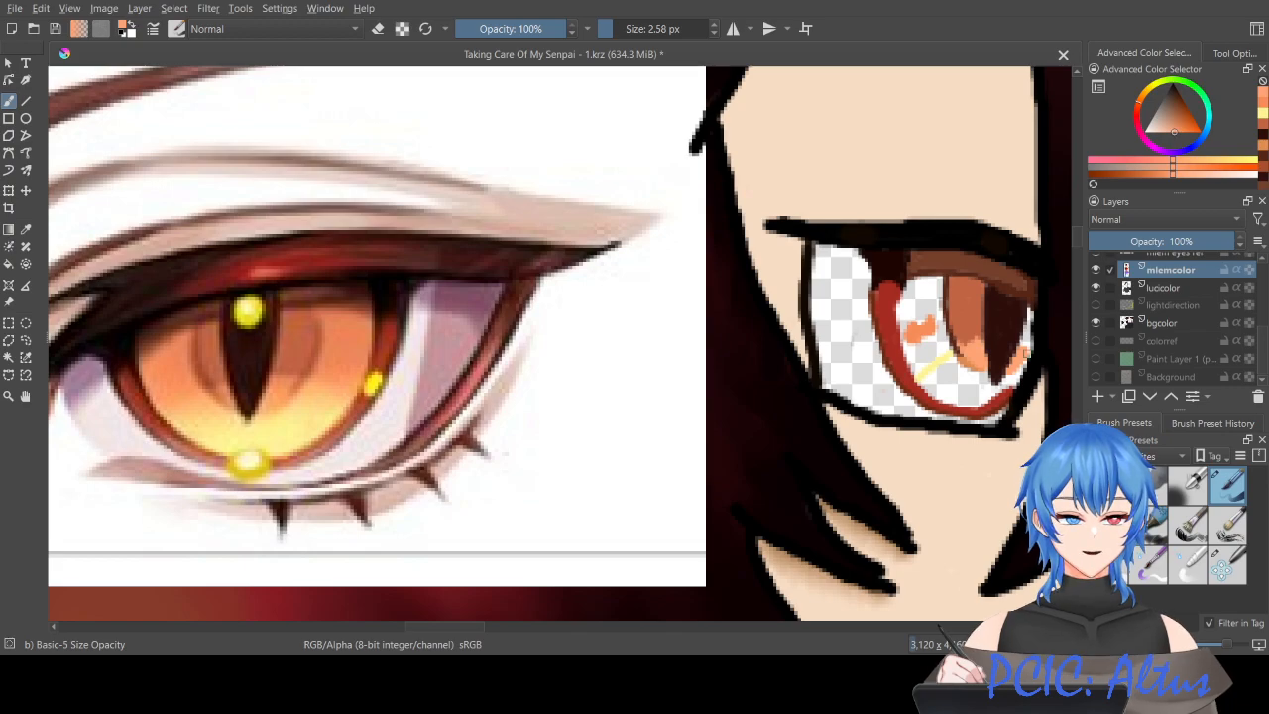
pyautogui.keyDown('ctrl'); pyautogui.click(960, 316); pyautogui.keyUp('ctrl')
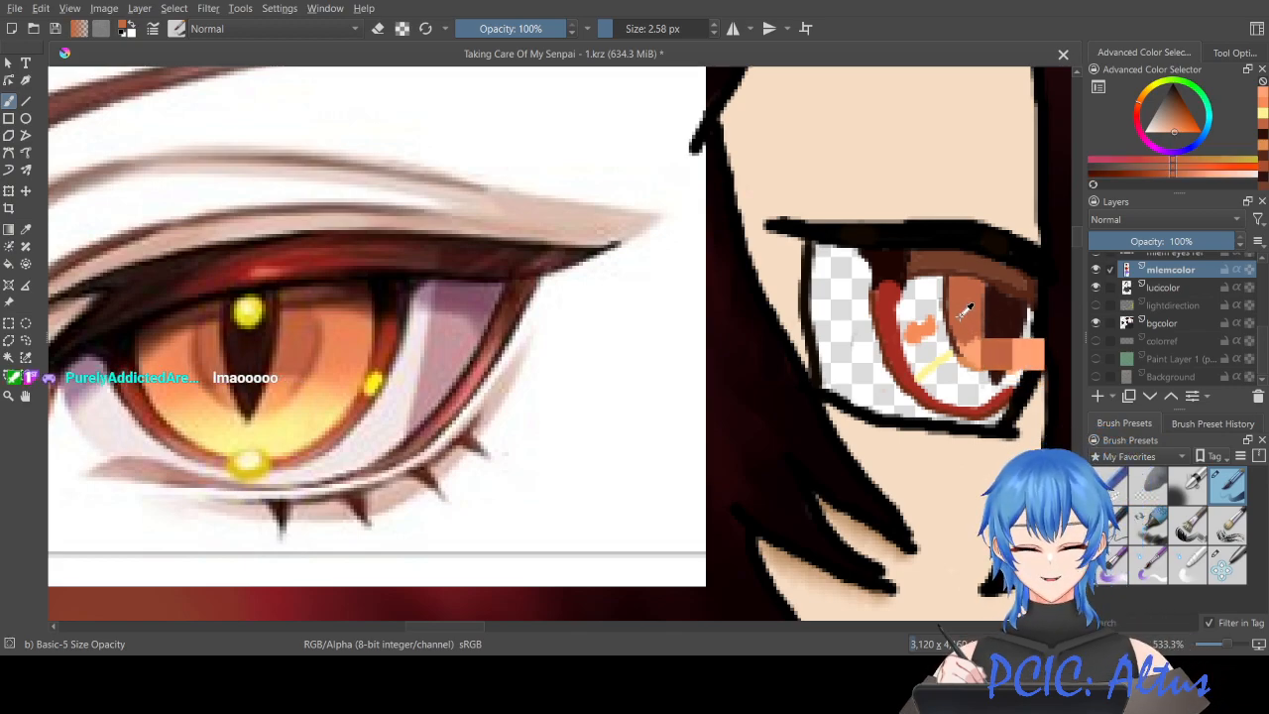
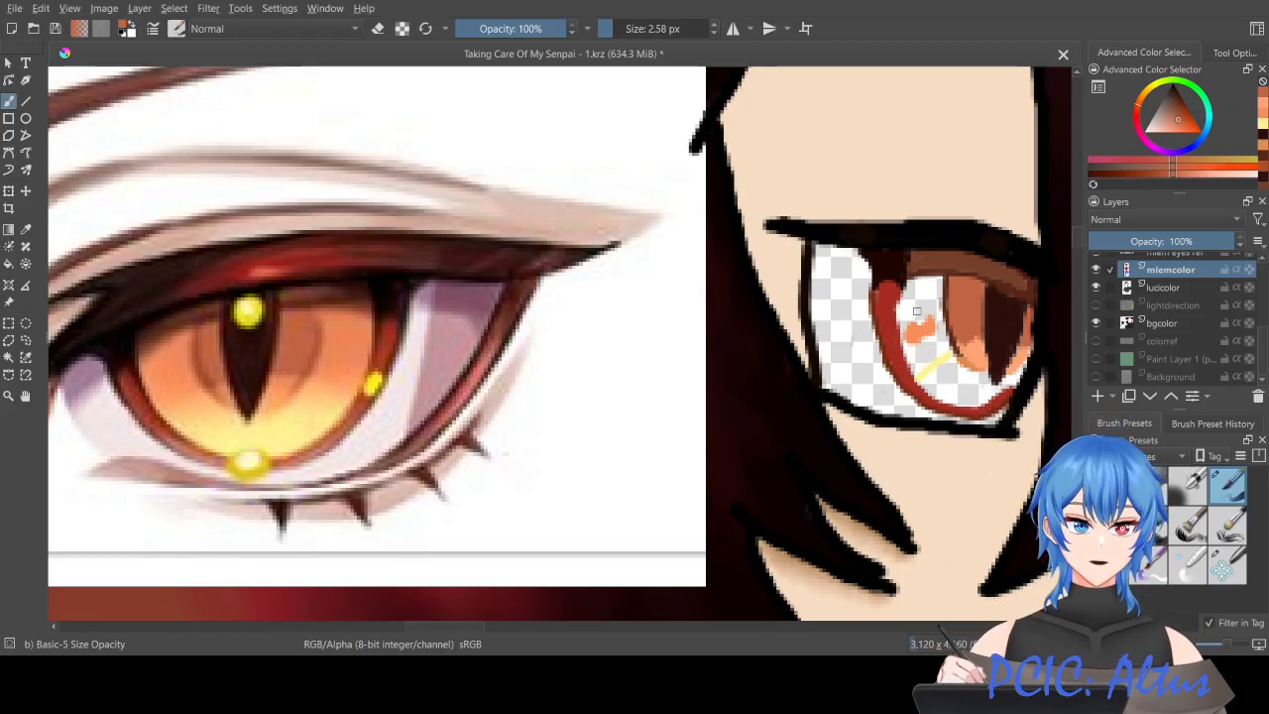
# Step: Retouch the inner arc and the orange areas around the pupil with the brown and oranges sampled from the painted iris
pyautogui.keyDown('ctrl'); pyautogui.click(943, 308); pyautogui.keyUp('ctrl')
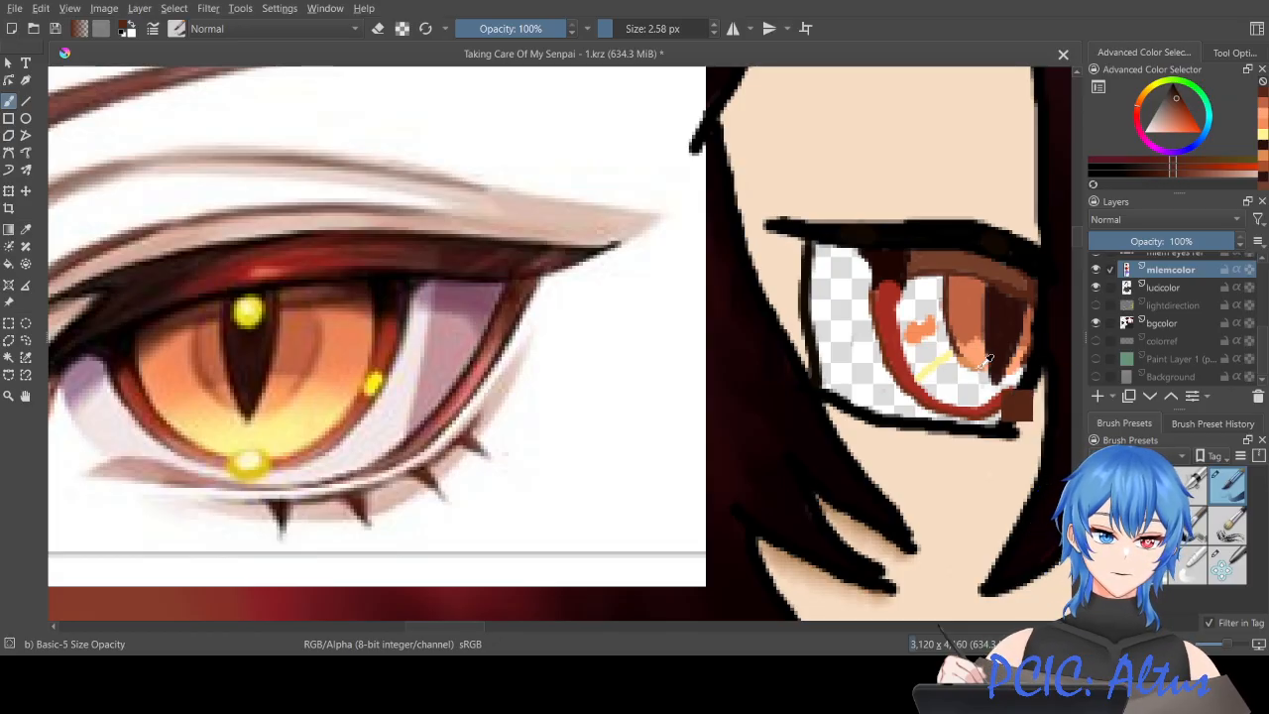
pyautogui.keyDown('ctrl'); pyautogui.click(1001, 398); pyautogui.keyUp('ctrl')
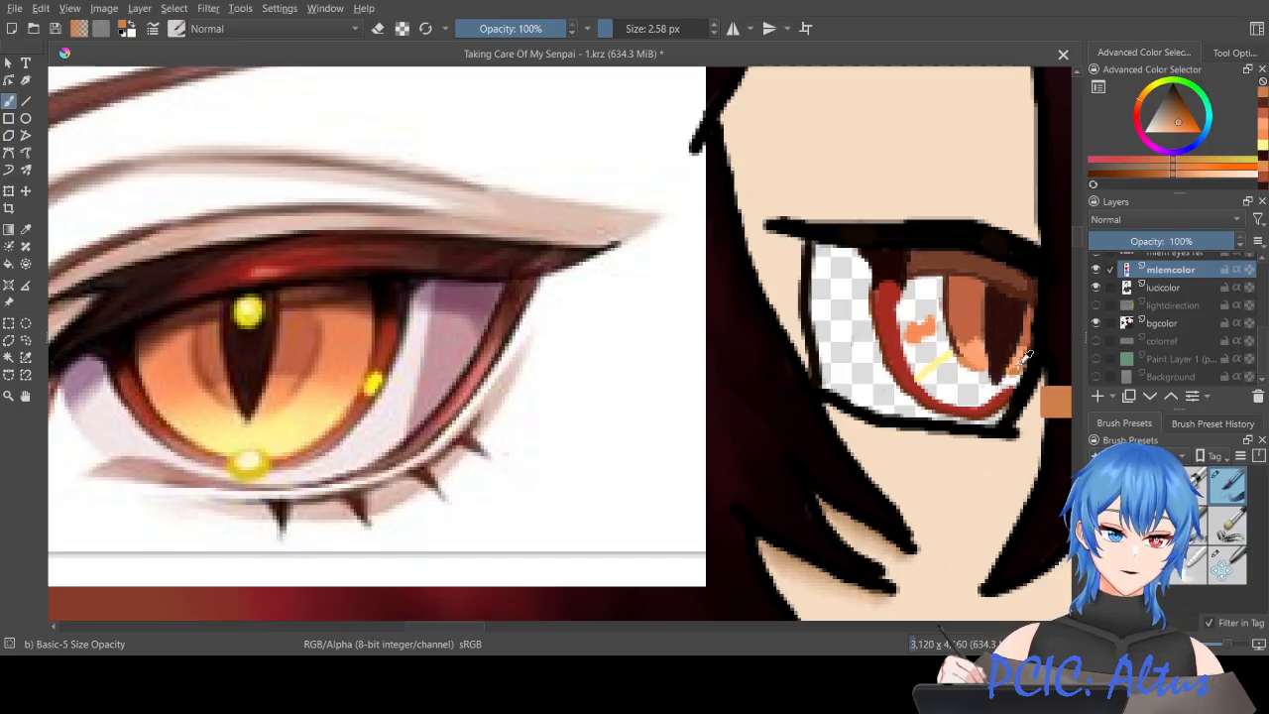
pyautogui.keyDown('ctrl'); pyautogui.click(1020, 358); pyautogui.keyUp('ctrl')
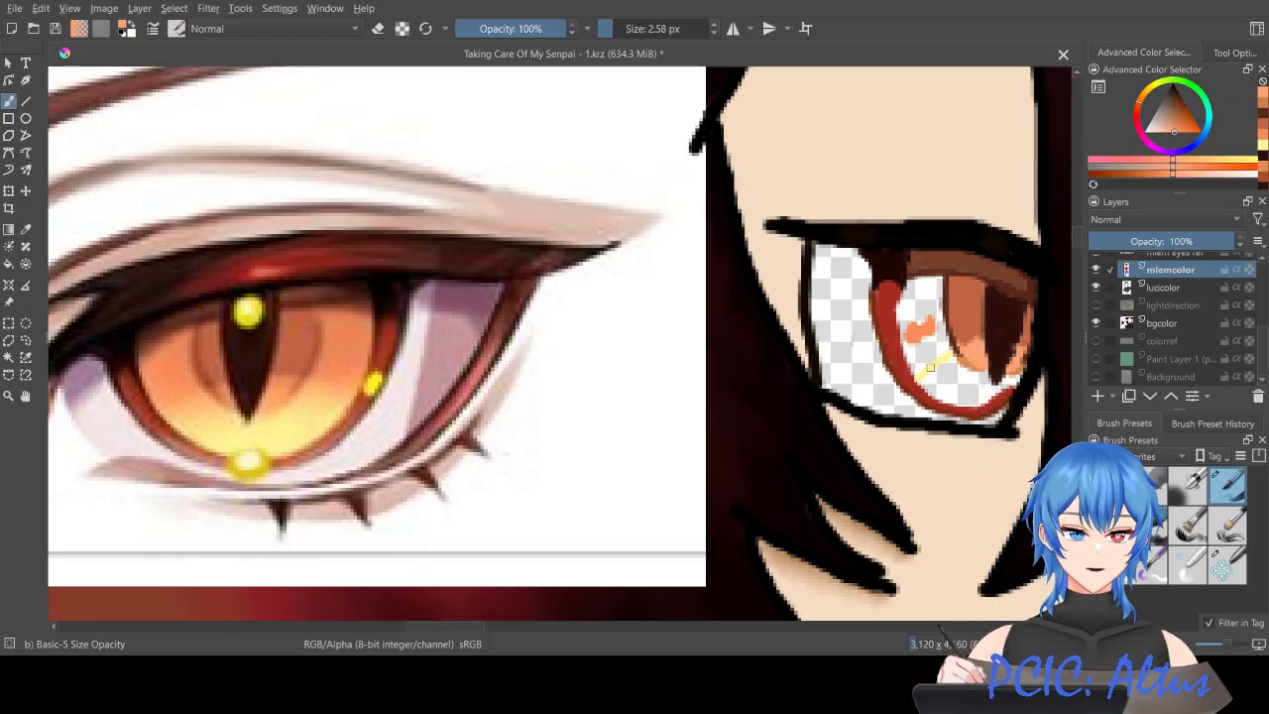
# Step: Paint pale yellow, sampled from the existing yellow stroke, beside the pupil's lower tip and touch up the adjoining red ring
pyautogui.keyDown('ctrl'); pyautogui.click(935, 364); pyautogui.keyUp('ctrl')
pyautogui.scroll(3, 973, 391)
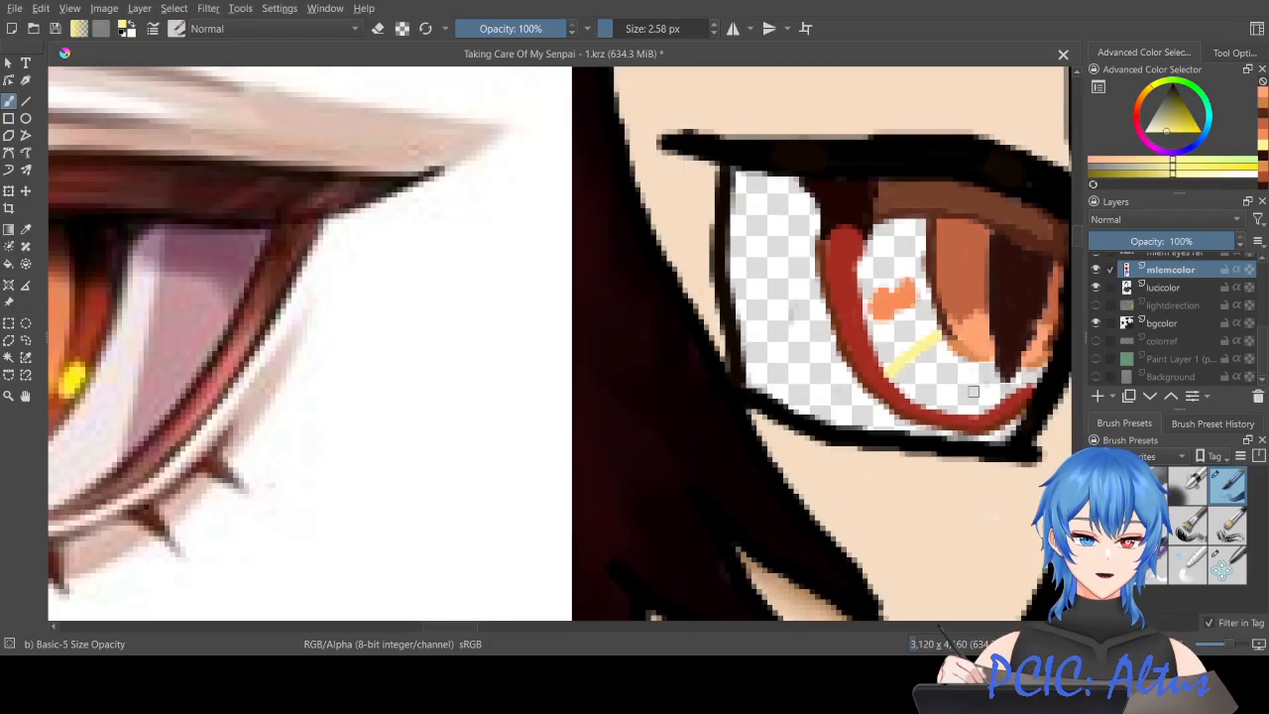
pyautogui.moveTo(446, 627)
pyautogui.mouseDown()
pyautogui.moveTo(471, 629)
pyautogui.moveTo(459, 629)
pyautogui.mouseUp()
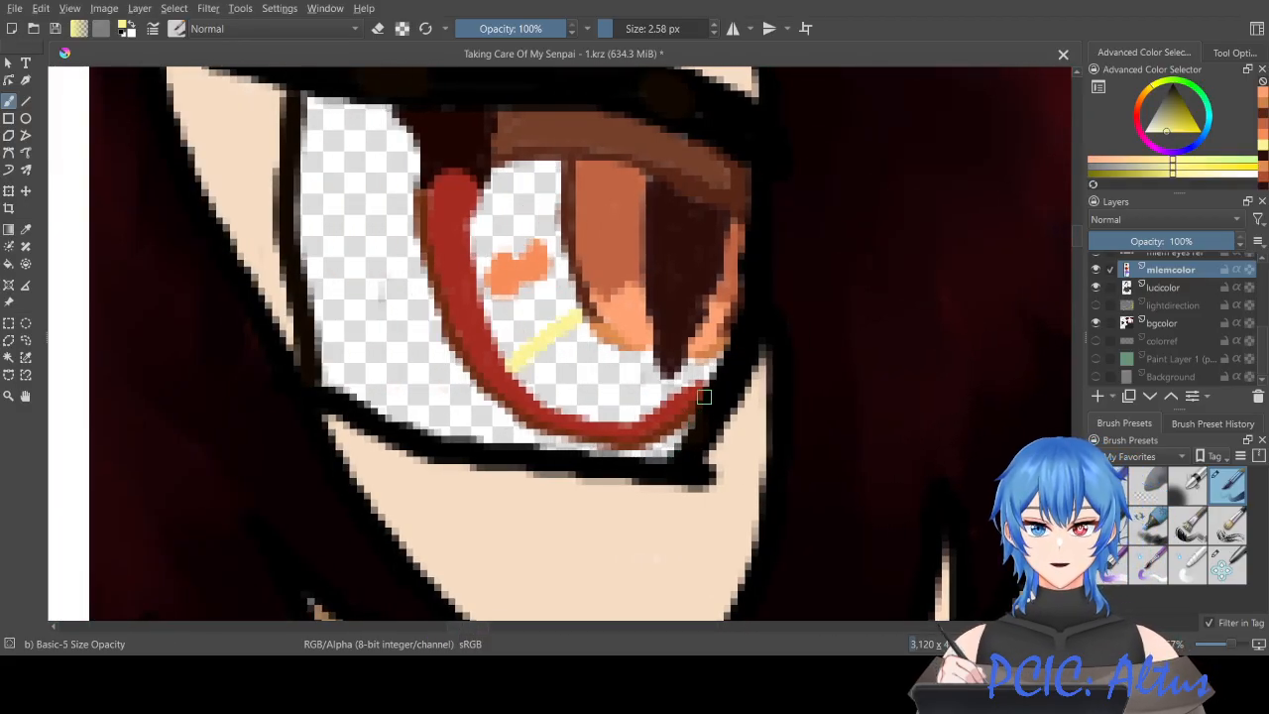
pyautogui.moveTo(706, 383)
pyautogui.mouseDown()
pyautogui.moveTo(712, 366)
pyautogui.moveTo(697, 367)
pyautogui.moveTo(660, 395)
pyautogui.moveTo(712, 366)
pyautogui.mouseUp()
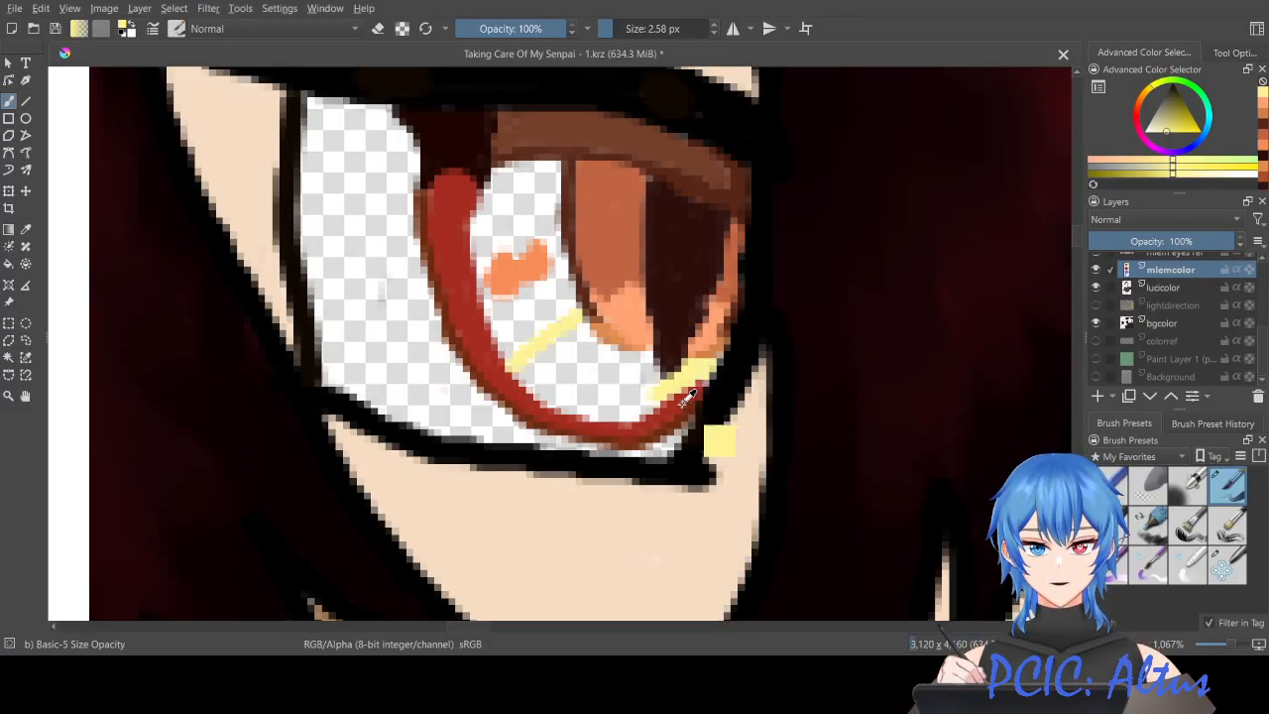
pyautogui.keyDown('ctrl'); pyautogui.click(717, 442); pyautogui.keyUp('ctrl')
pyautogui.moveTo(705, 381); pyautogui.dragTo(705, 386)
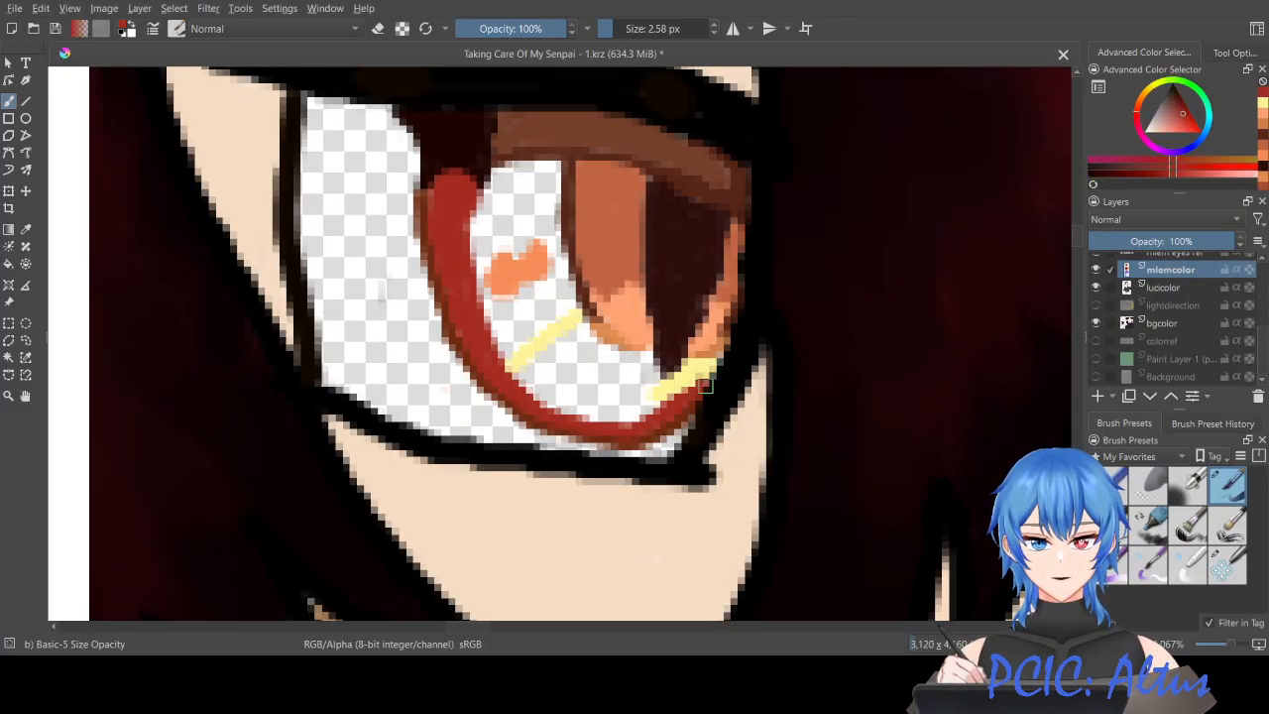
# Step: Fill the lower iris between the inner arc and the red outer ring with the sampled pale yellow
pyautogui.keyDown('ctrl'); pyautogui.click(694, 374); pyautogui.keyUp('ctrl')
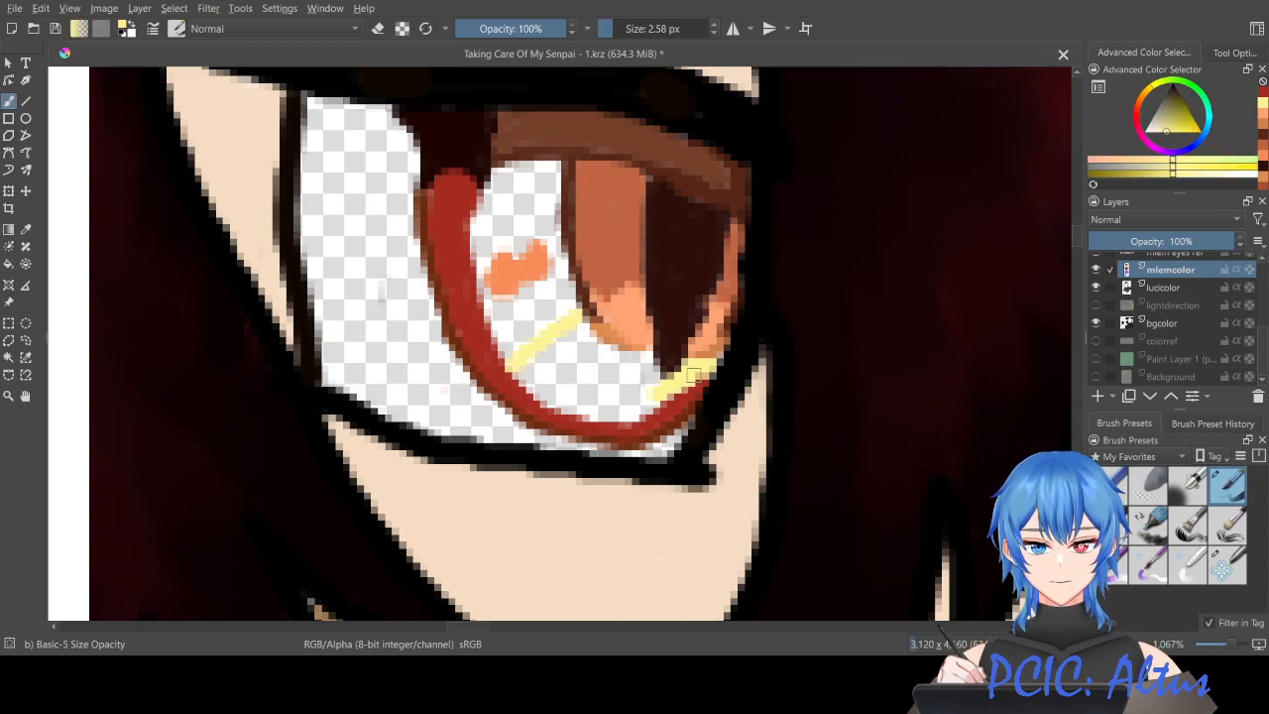
pyautogui.click(698, 369)
pyautogui.moveTo(698, 369)
pyautogui.mouseDown()
pyautogui.moveTo(642, 408)
pyautogui.moveTo(644, 355)
pyautogui.moveTo(656, 378)
pyautogui.moveTo(652, 366)
pyautogui.moveTo(637, 376)
pyautogui.moveTo(645, 400)
pyautogui.moveTo(620, 422)
pyautogui.moveTo(575, 410)
pyautogui.moveTo(599, 406)
pyautogui.moveTo(629, 361)
pyautogui.moveTo(582, 330)
pyautogui.moveTo(617, 361)
pyautogui.moveTo(586, 362)
pyautogui.moveTo(570, 337)
pyautogui.moveTo(563, 354)
pyautogui.moveTo(599, 388)
pyautogui.moveTo(573, 380)
pyautogui.moveTo(570, 403)
pyautogui.moveTo(555, 399)
pyautogui.moveTo(583, 400)
pyautogui.moveTo(527, 378)
pyautogui.moveTo(542, 360)
pyautogui.moveTo(517, 371)
pyautogui.moveTo(541, 356)
pyautogui.mouseUp()
# Step: Fill the iris above the yellow area, between the red outer ring and the inner arc, with the orange of the existing dab
pyautogui.moveTo(547, 310)
pyautogui.mouseDown()
pyautogui.moveTo(536, 324)
pyautogui.moveTo(488, 293)
pyautogui.moveTo(508, 354)
pyautogui.moveTo(565, 305)
pyautogui.moveTo(571, 277)
pyautogui.mouseUp()
pyautogui.keyDown('ctrl'); pyautogui.click(513, 272); pyautogui.keyUp('ctrl')
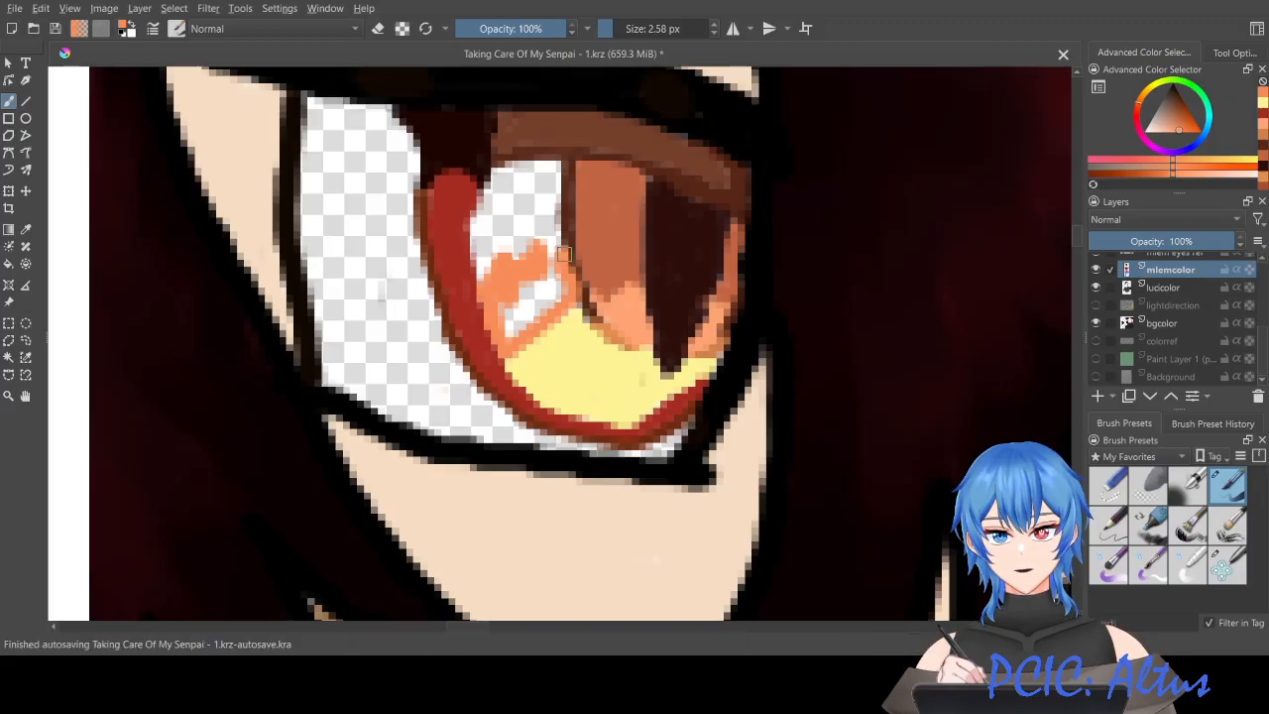
pyautogui.moveTo(550, 236)
pyautogui.mouseDown()
pyautogui.moveTo(553, 160)
pyautogui.moveTo(507, 172)
pyautogui.moveTo(492, 203)
pyautogui.mouseUp()
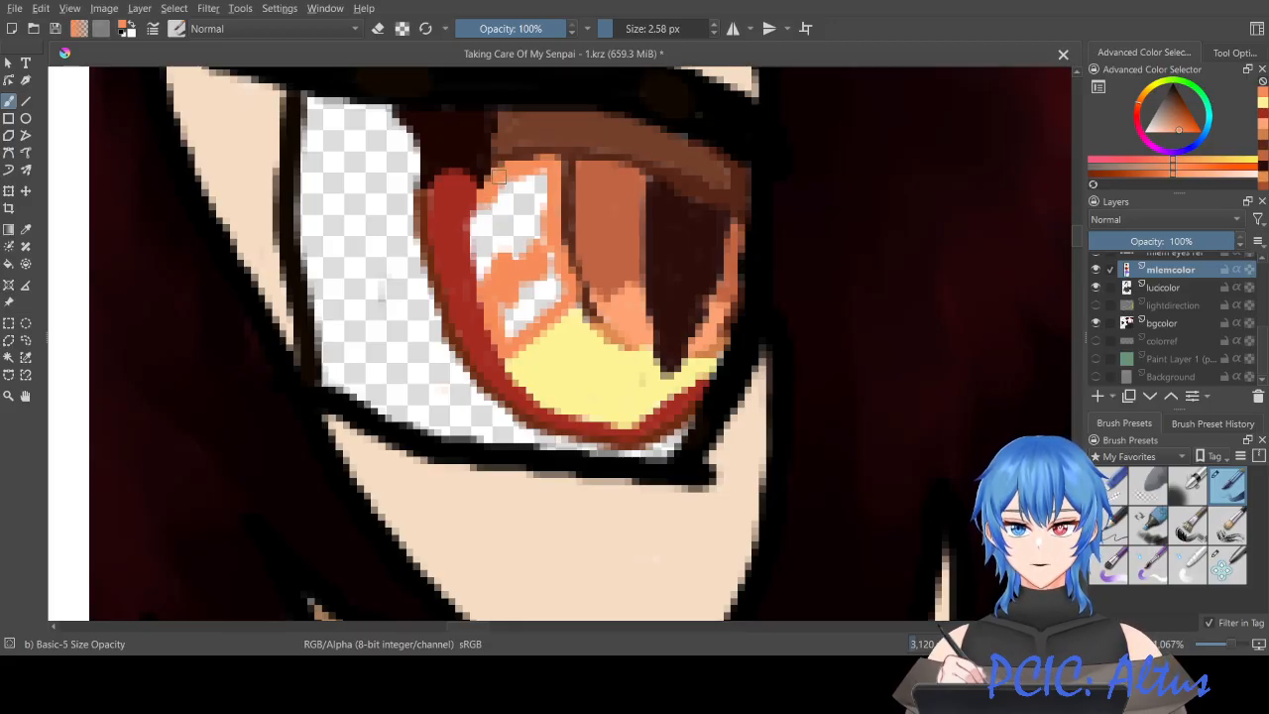
pyautogui.moveTo(547, 168)
pyautogui.mouseDown()
pyautogui.moveTo(535, 227)
pyautogui.moveTo(533, 190)
pyautogui.moveTo(508, 191)
pyautogui.moveTo(488, 235)
pyautogui.moveTo(491, 216)
pyautogui.moveTo(475, 225)
pyautogui.moveTo(481, 268)
pyautogui.moveTo(501, 230)
pyautogui.moveTo(534, 246)
pyautogui.mouseUp()
pyautogui.moveTo(508, 298)
pyautogui.mouseDown()
pyautogui.moveTo(505, 333)
pyautogui.moveTo(517, 307)
pyautogui.moveTo(547, 300)
pyautogui.moveTo(537, 319)
pyautogui.moveTo(561, 290)
pyautogui.moveTo(553, 241)
pyautogui.moveTo(545, 293)
pyautogui.moveTo(528, 285)
pyautogui.mouseUp()
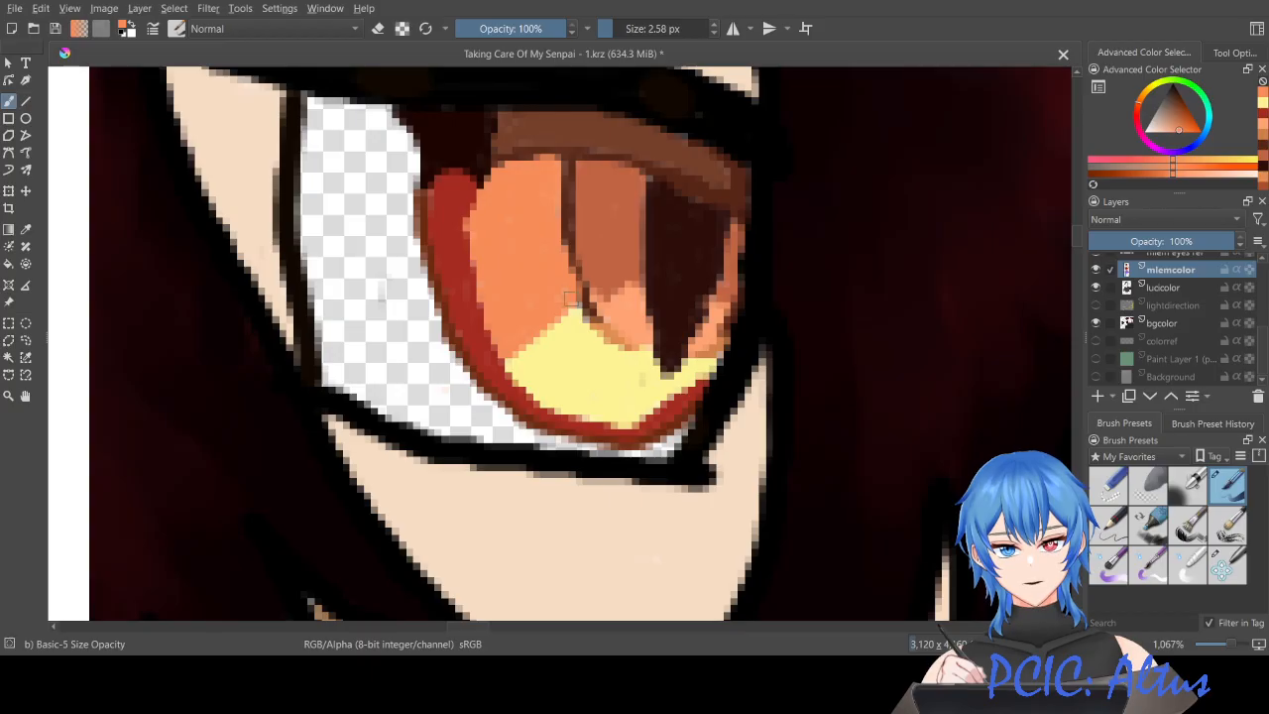
# Step: Try to rework the lower end of the inner arc with browns sampled from the surrounding iris
pyautogui.keyDown('ctrl'); pyautogui.click(585, 288); pyautogui.keyUp('ctrl')
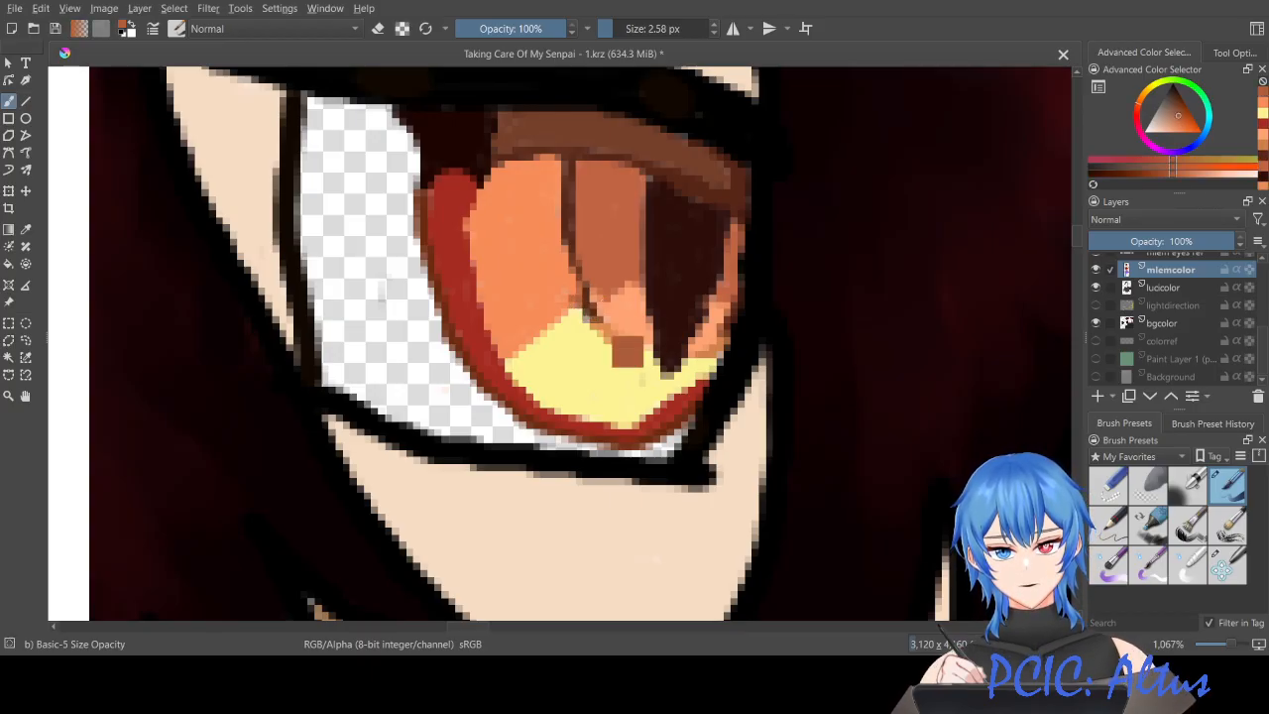
pyautogui.hotkey('ctrl', 'z')
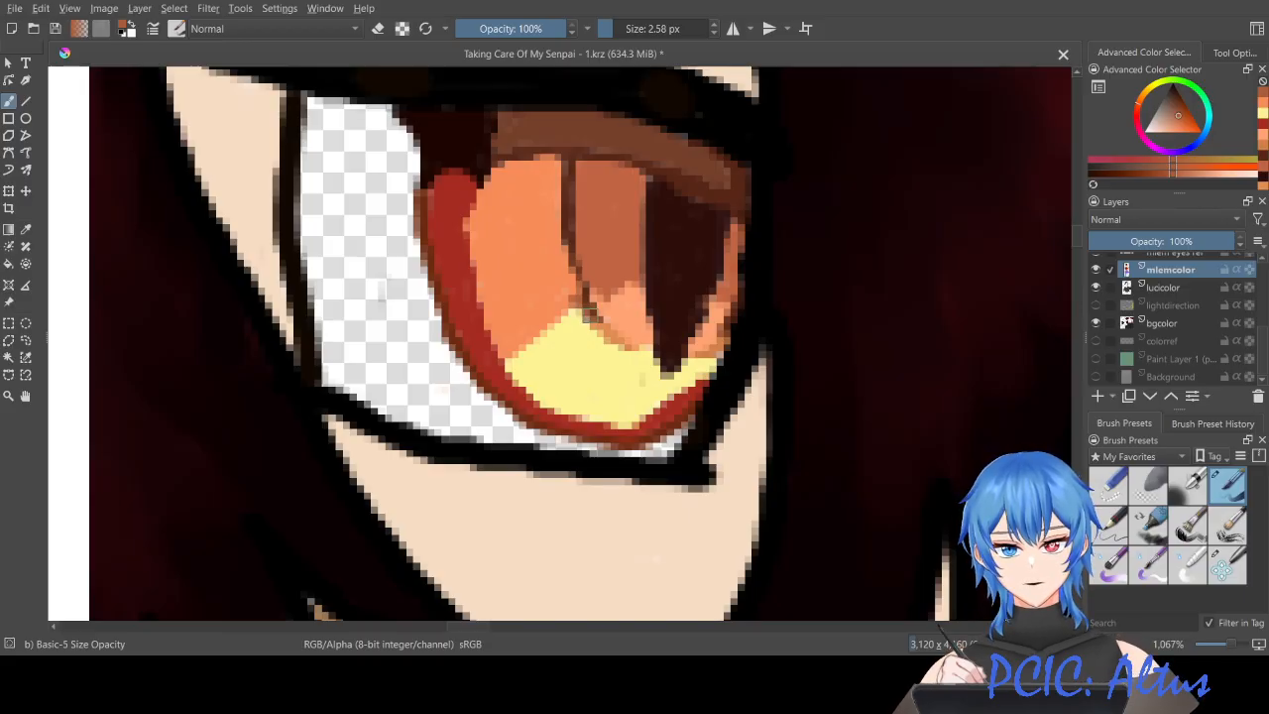
pyautogui.keyDown('ctrl'); pyautogui.click(593, 286); pyautogui.keyUp('ctrl')
pyautogui.click(590, 311)
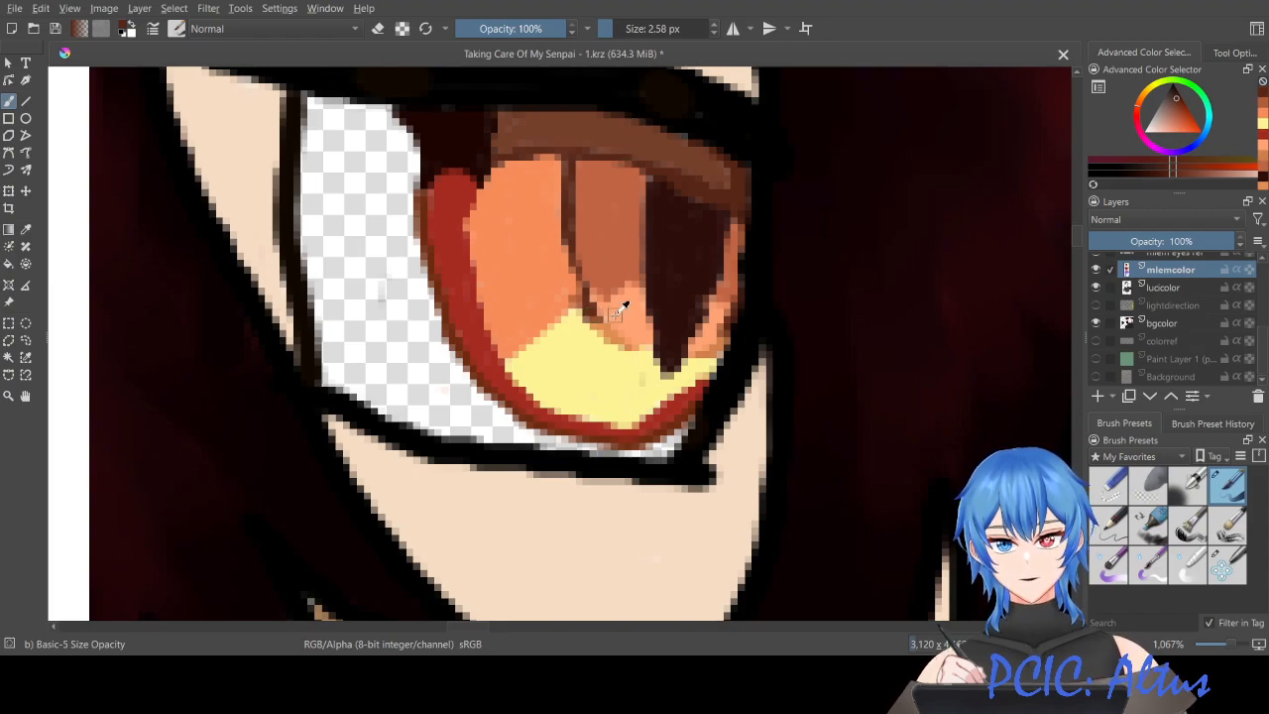
pyautogui.keyDown('ctrl'); pyautogui.click(615, 314); pyautogui.keyUp('ctrl')
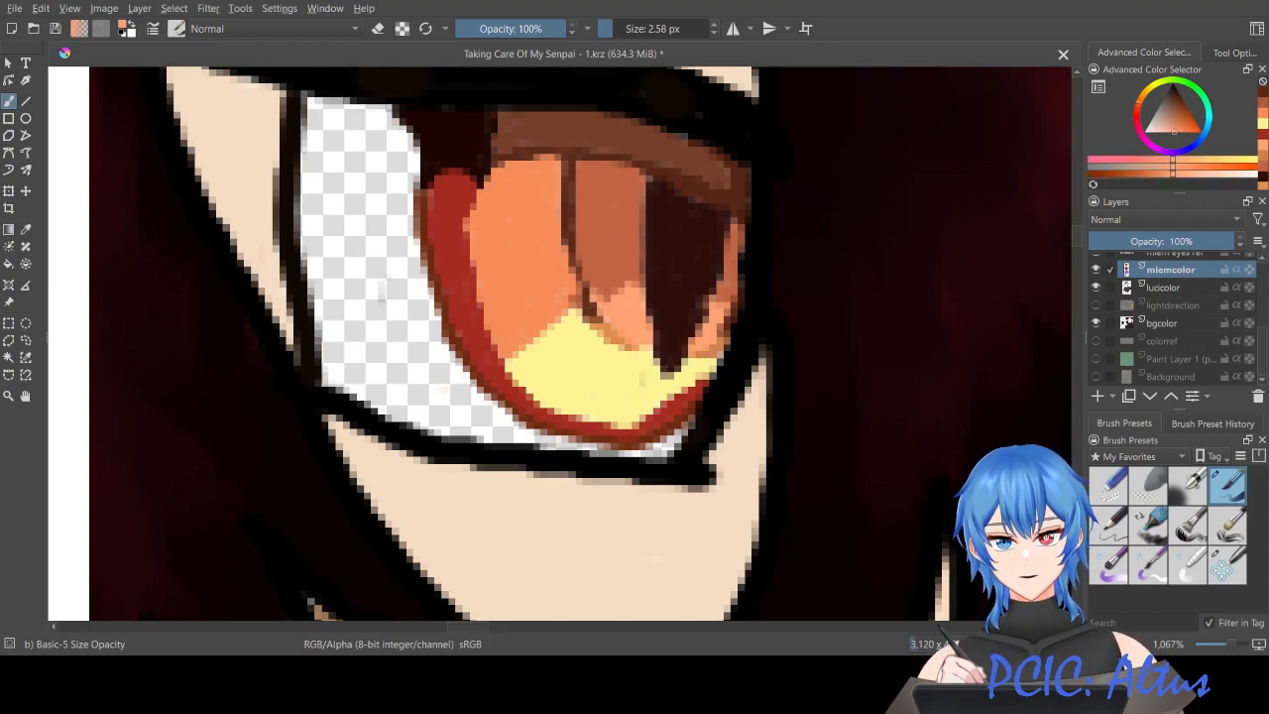
# Step: Reduce the brush size to 1.46 px and refine the edges of the inner arc with oranges sampled on either side of it
pyautogui.click(614, 30)
pyautogui.click(610, 32)
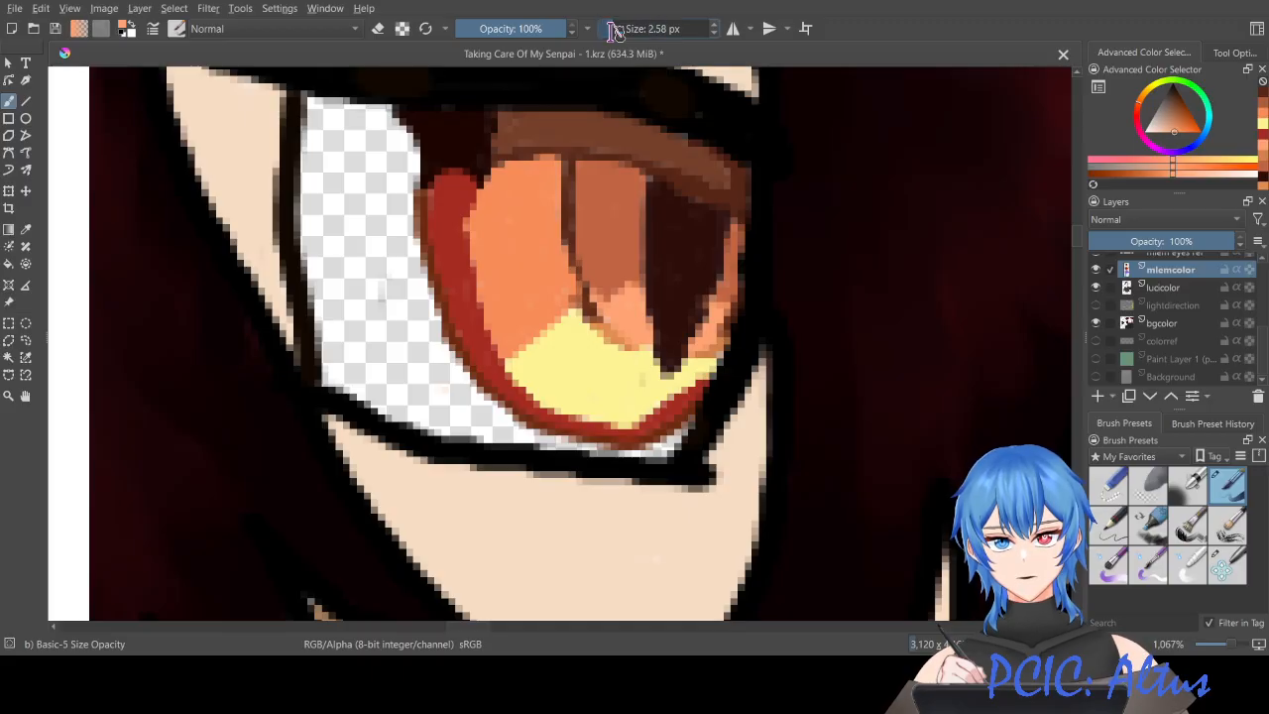
pyautogui.press('Return')
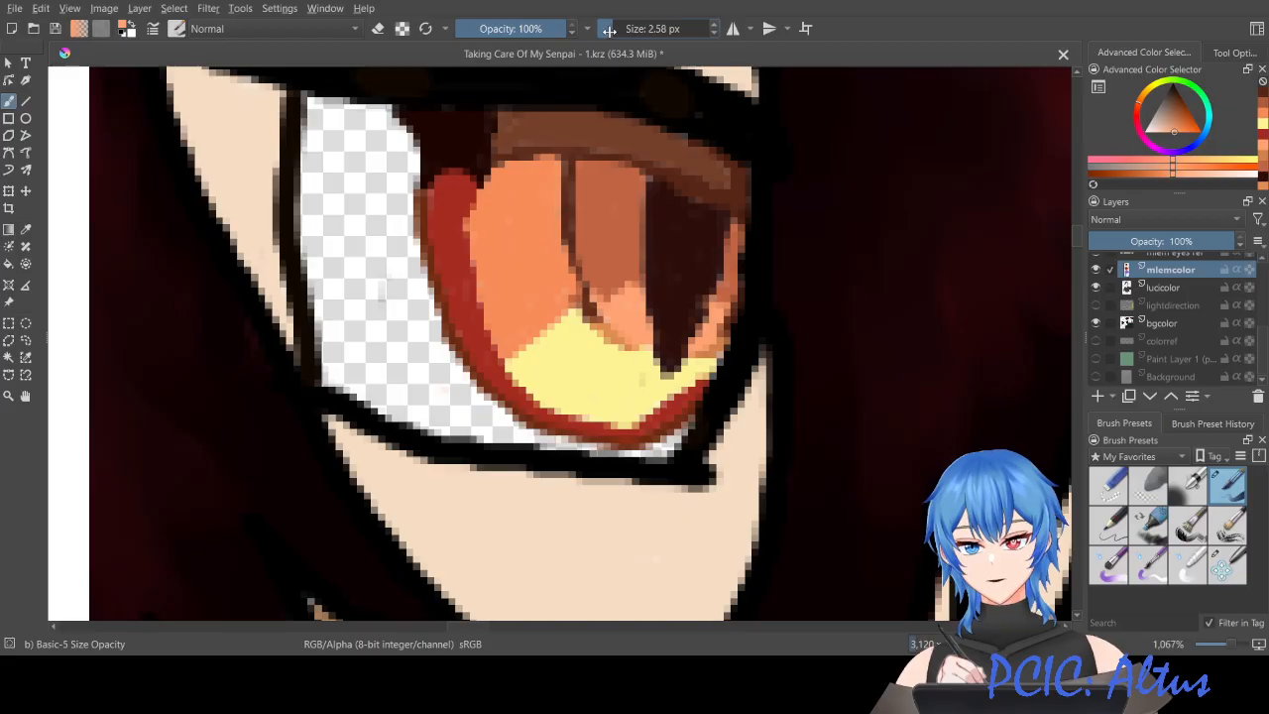
pyautogui.moveTo(615, 28); pyautogui.dragTo(610, 27)
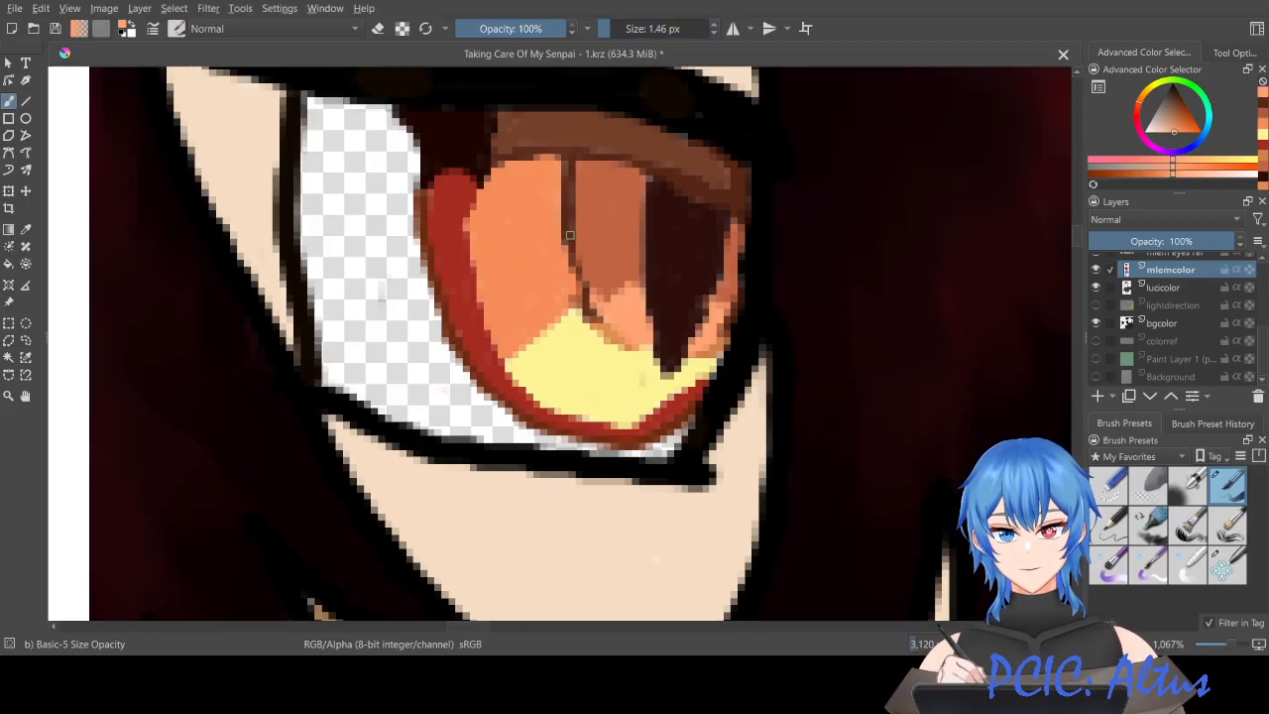
pyautogui.keyDown('ctrl'); pyautogui.click(560, 295); pyautogui.keyUp('ctrl')
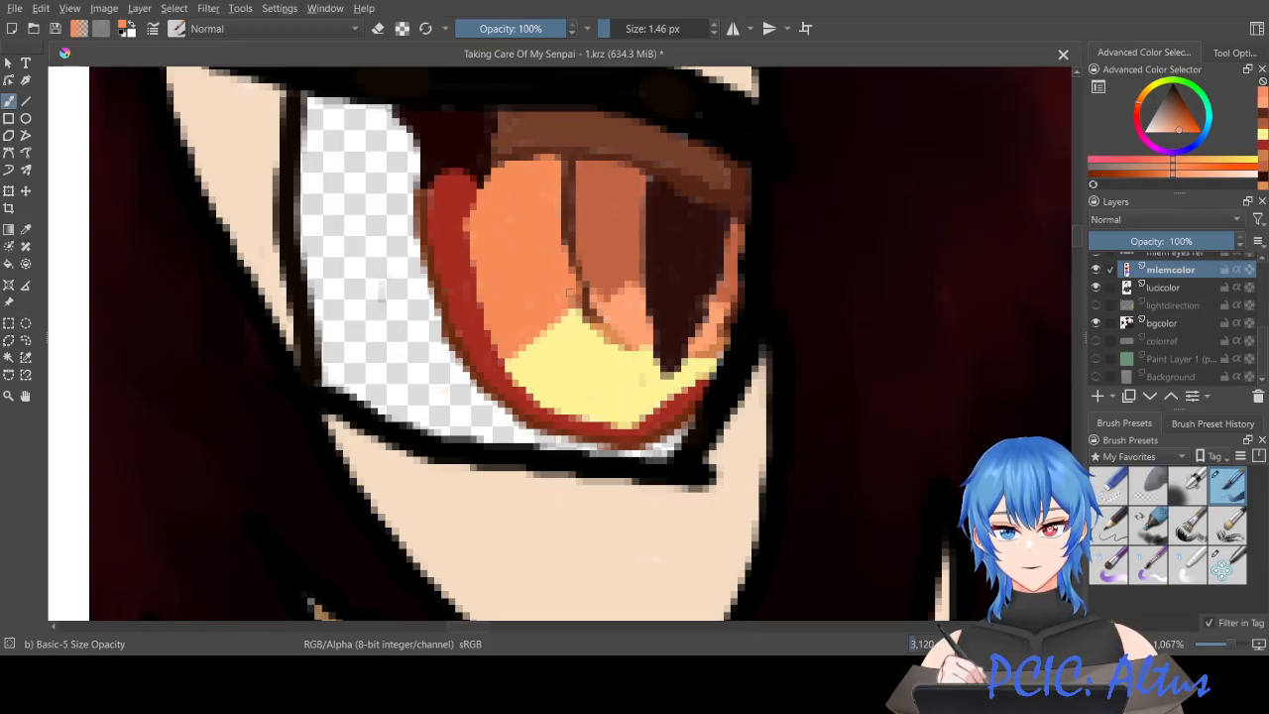
pyautogui.keyDown('ctrl'); pyautogui.click(612, 317); pyautogui.keyUp('ctrl')
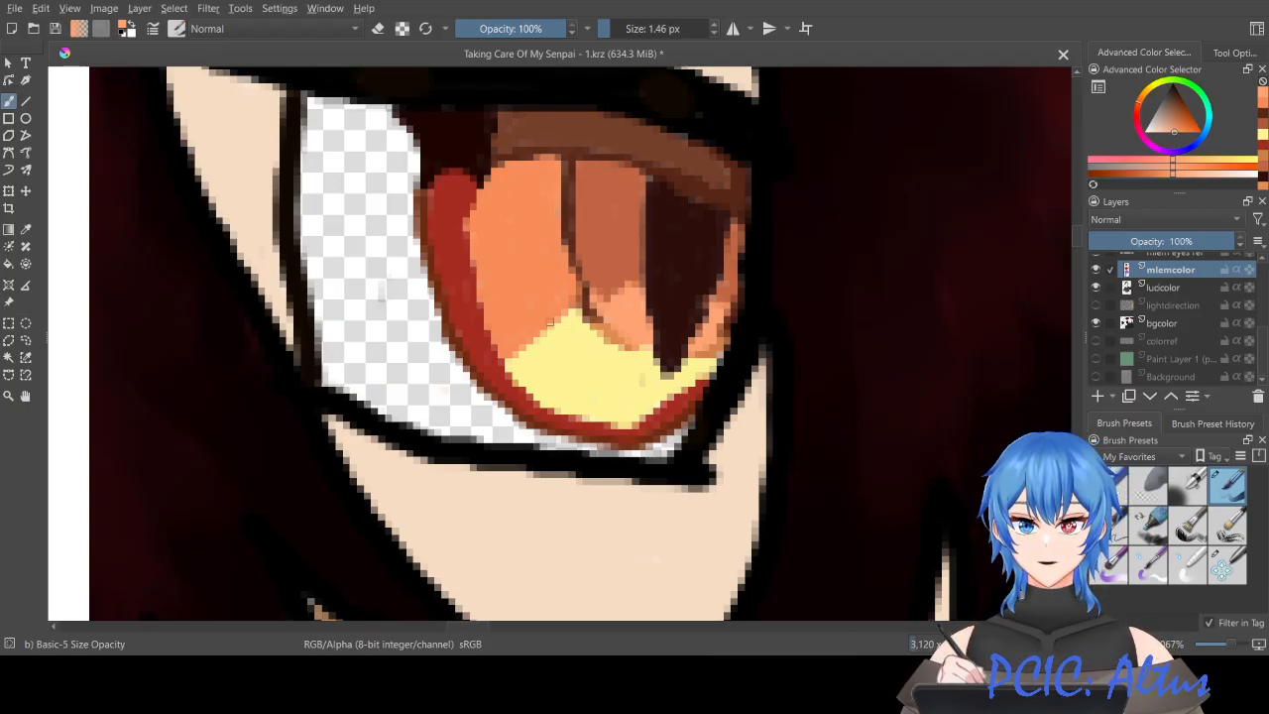
pyautogui.keyDown('ctrl'); pyautogui.click(548, 200); pyautogui.keyUp('ctrl')
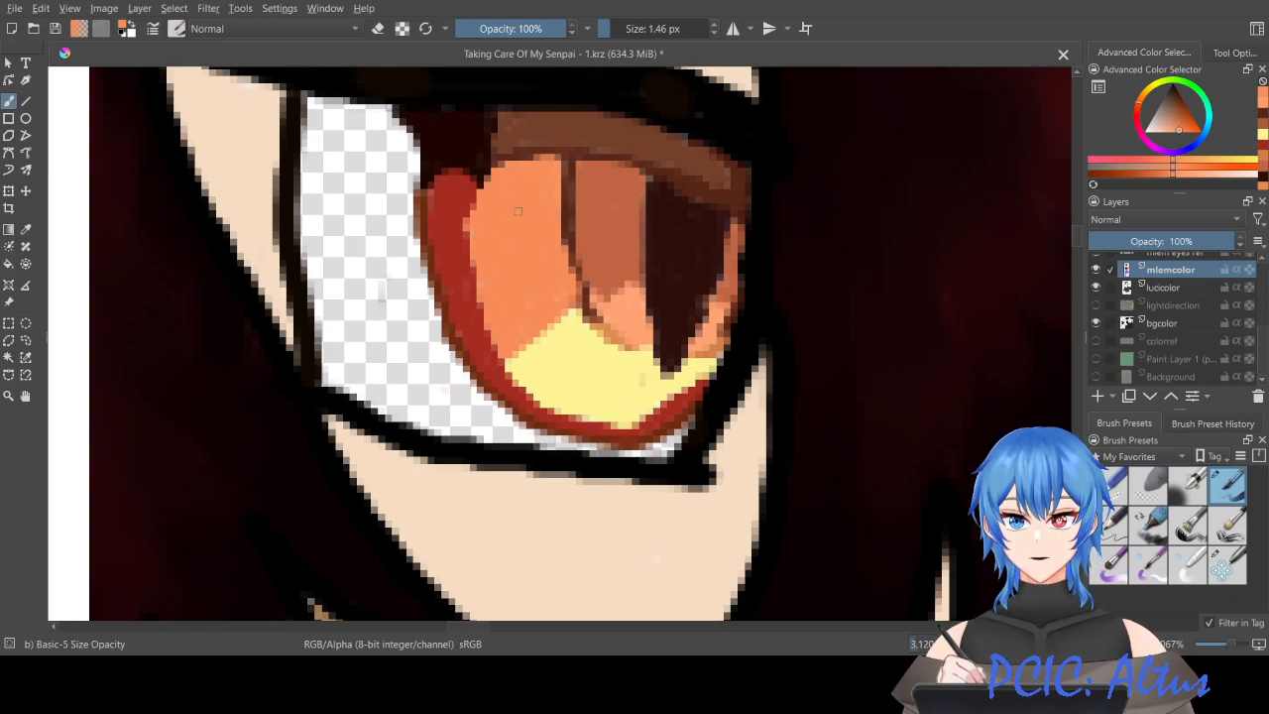
pyautogui.keyDown('ctrl'); pyautogui.click(616, 188); pyautogui.keyUp('ctrl')
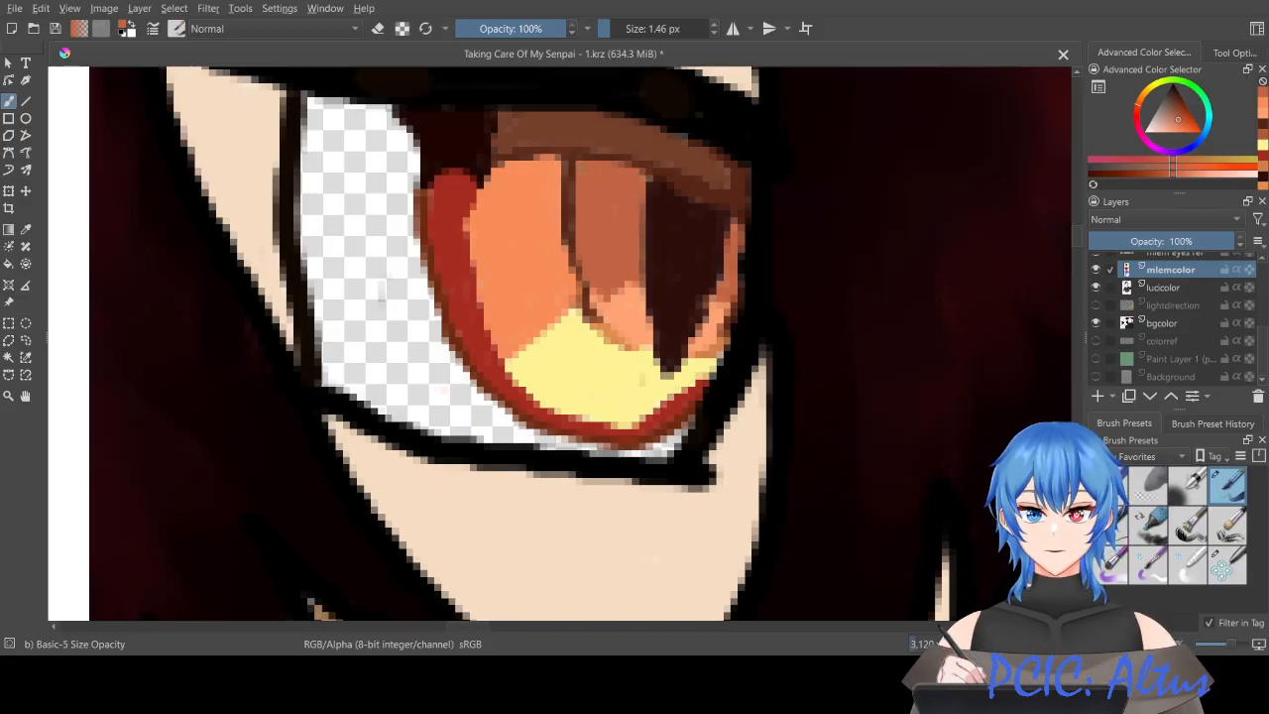
pyautogui.keyDown('ctrl'); pyautogui.click(512, 290); pyautogui.keyUp('ctrl')
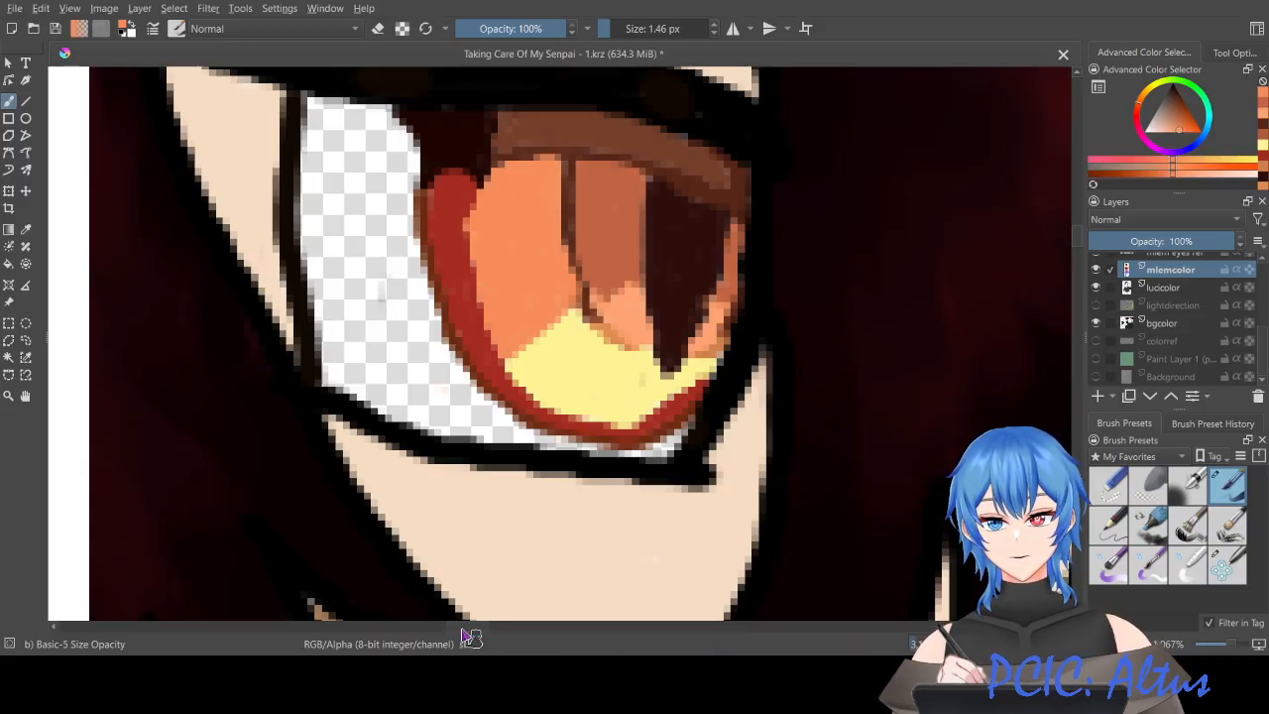
# Step: Sample the mauve of the shaded white in the reference eye as the painting colour
pyautogui.moveTo(466, 629); pyautogui.dragTo(421, 628)
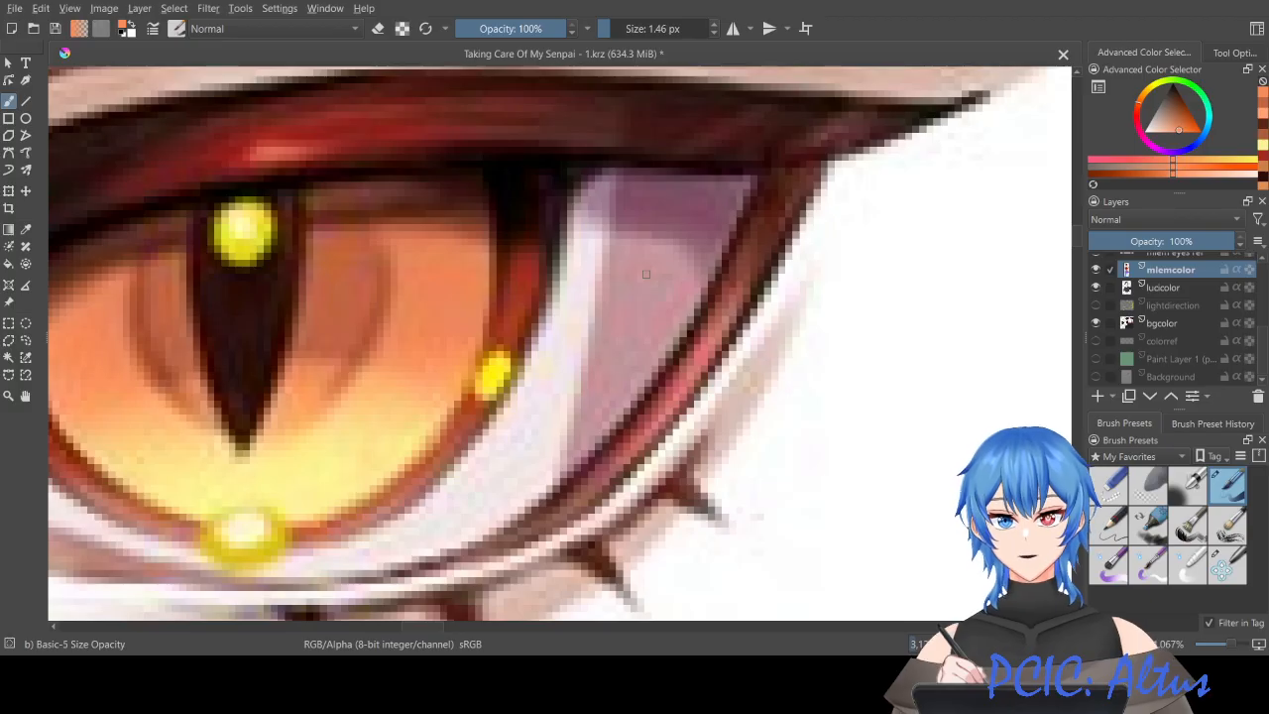
pyautogui.scroll(-5, 645, 274)
pyautogui.keyDown('ctrl'); pyautogui.click(646, 273); pyautogui.keyUp('ctrl')
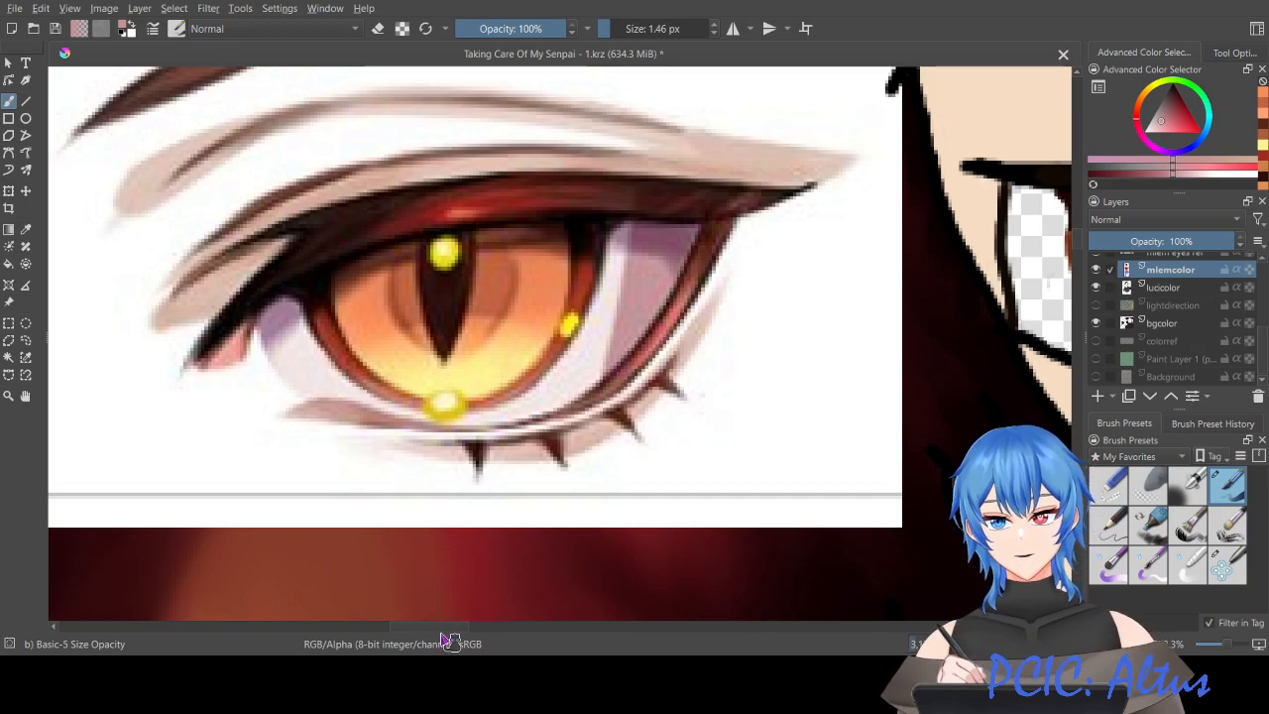
# Step: Try to draw the curved shadow edge across the empty white of the character's eye in mauve
pyautogui.moveTo(449, 630); pyautogui.dragTo(485, 630)
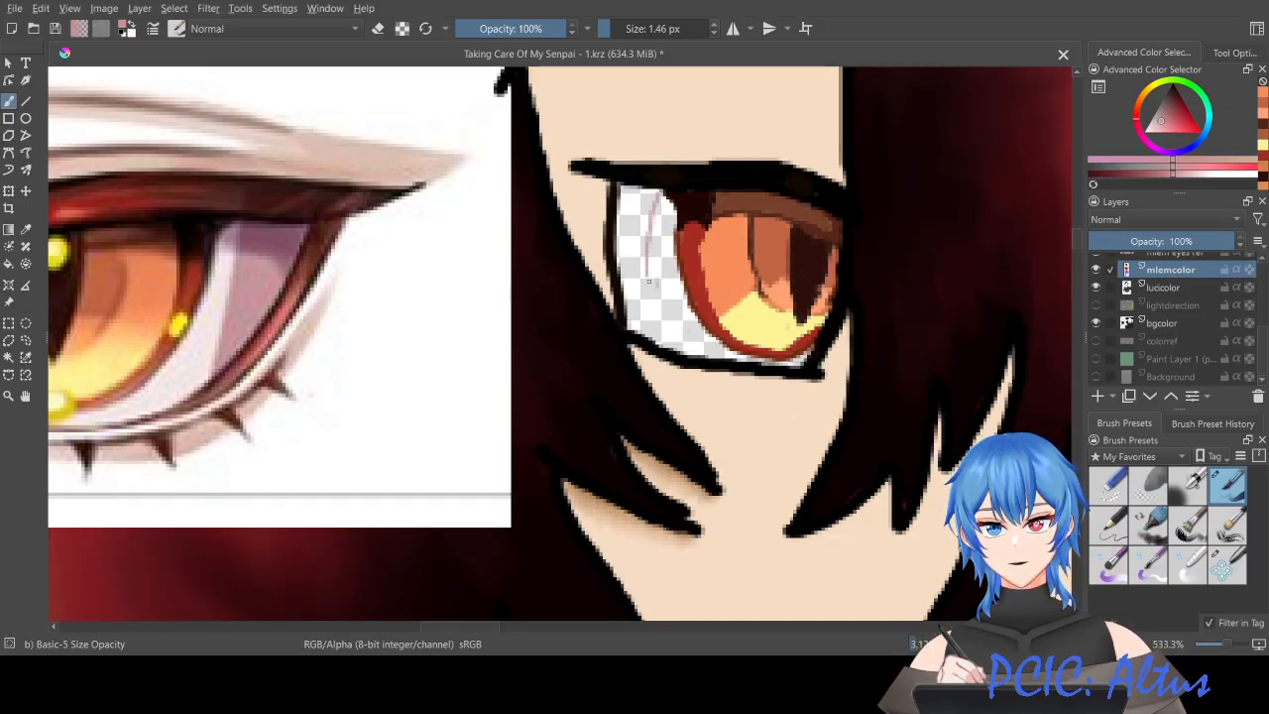
pyautogui.hotkey('ctrl', 'z')
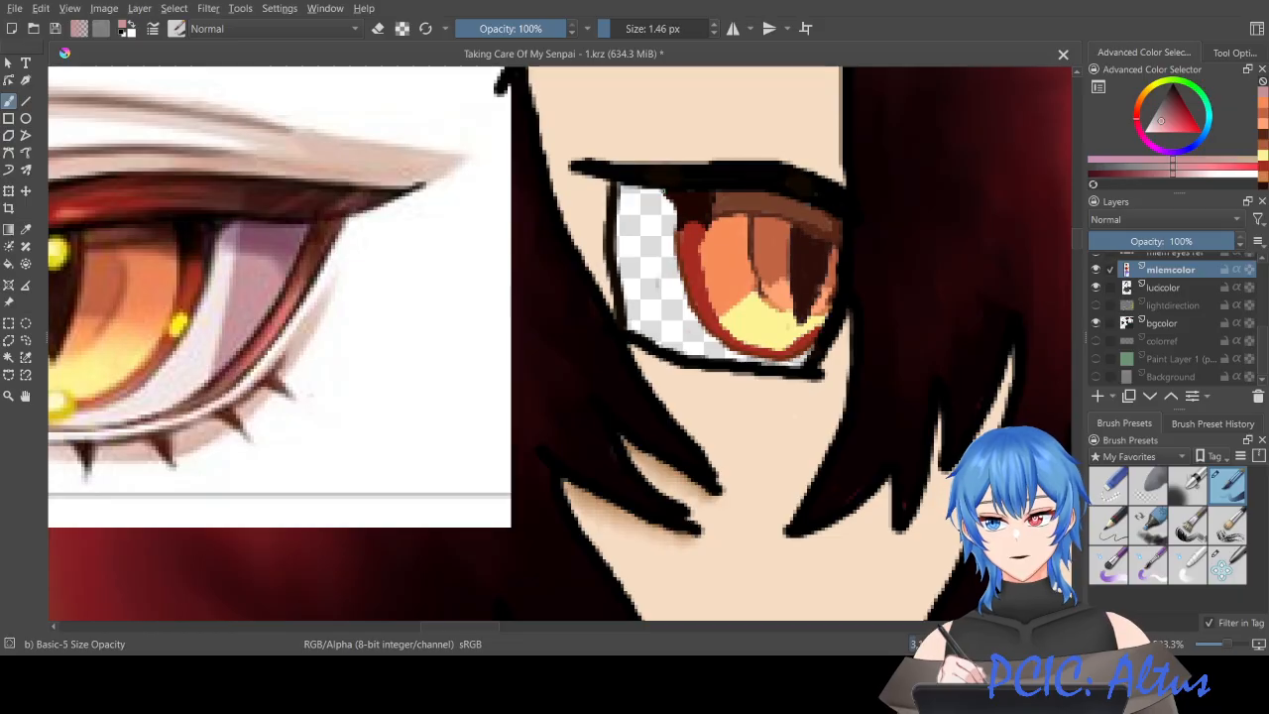
pyautogui.moveTo(642, 230); pyautogui.dragTo(628, 327)
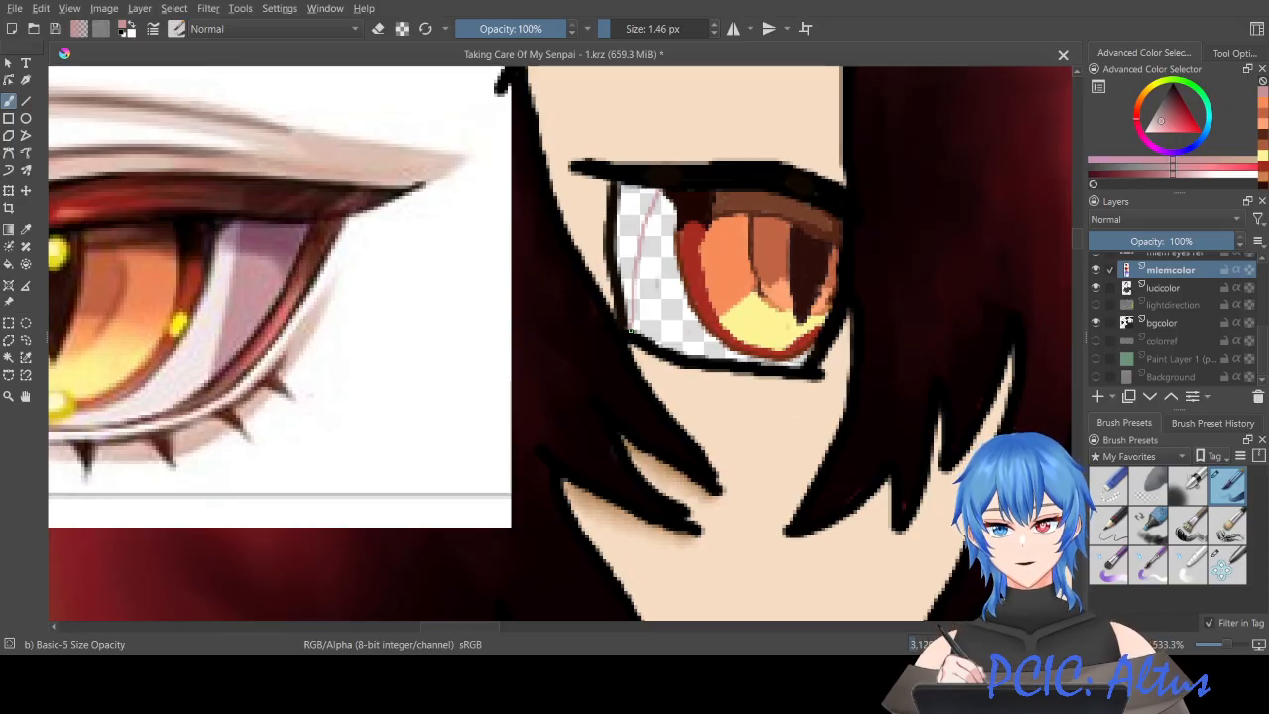
pyautogui.hotkey('ctrl', 'z')
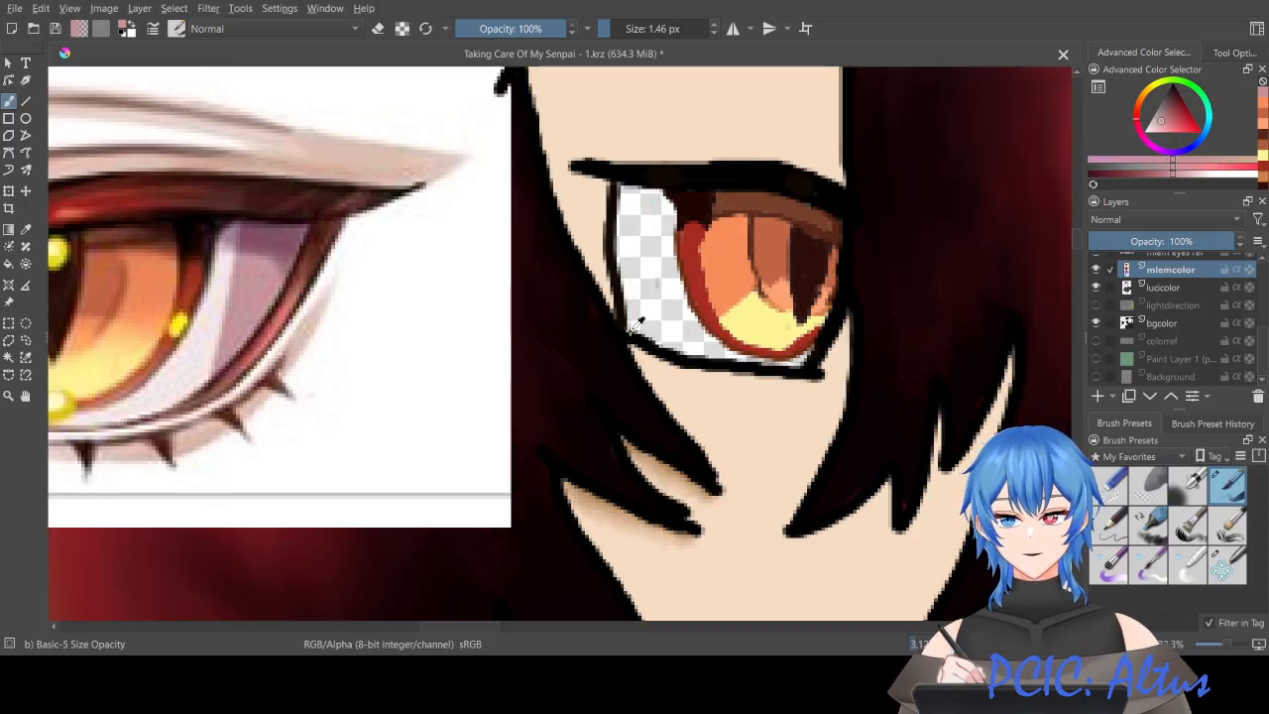
pyautogui.hotkey('ctrl', 'z')
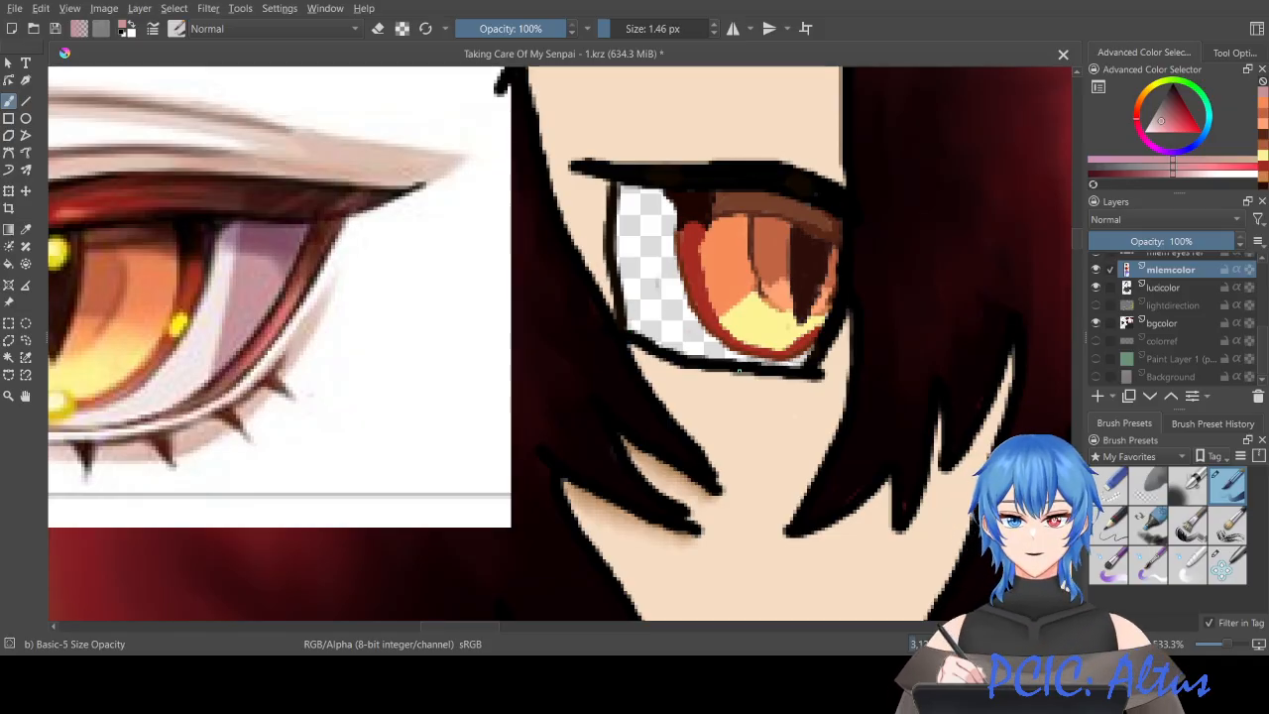
# Step: Make the mlemlineart layer active with mlemcolor hidden, and set the brush size to 4.64 px
pyautogui.scroll(3, 1252, 334)
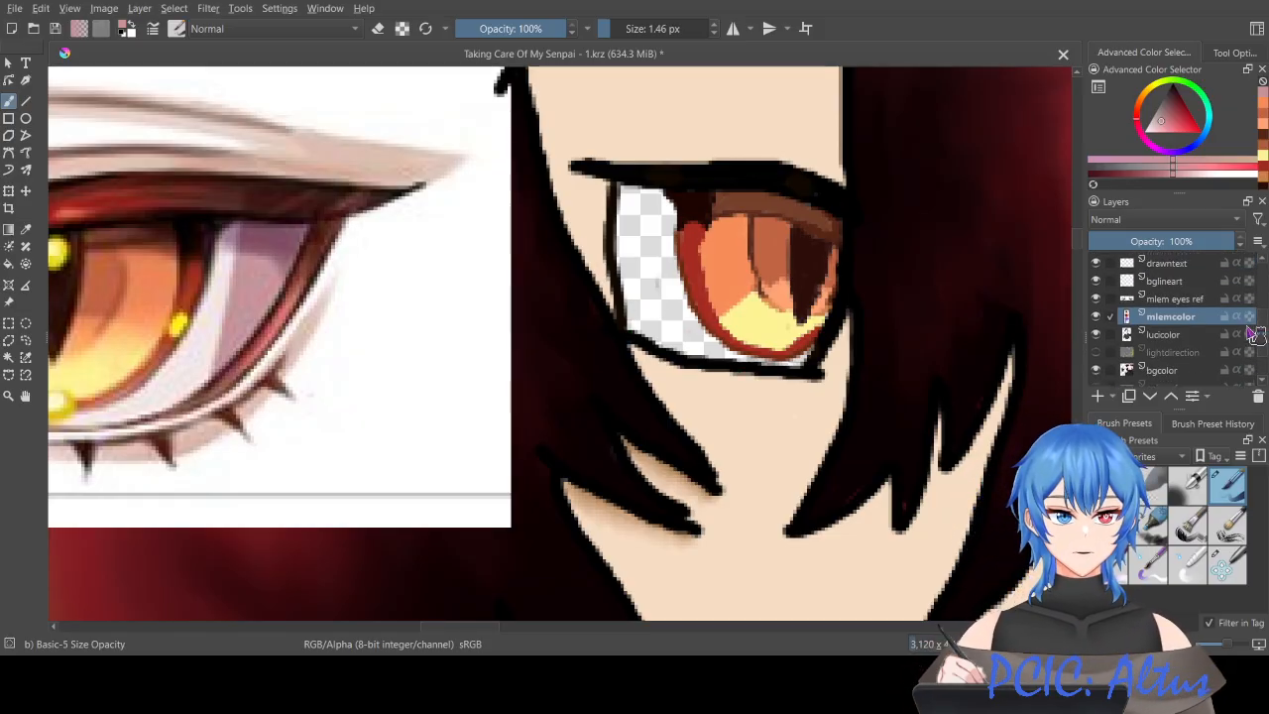
pyautogui.scroll(2, 1188, 304)
pyautogui.scroll(2, 1188, 304)
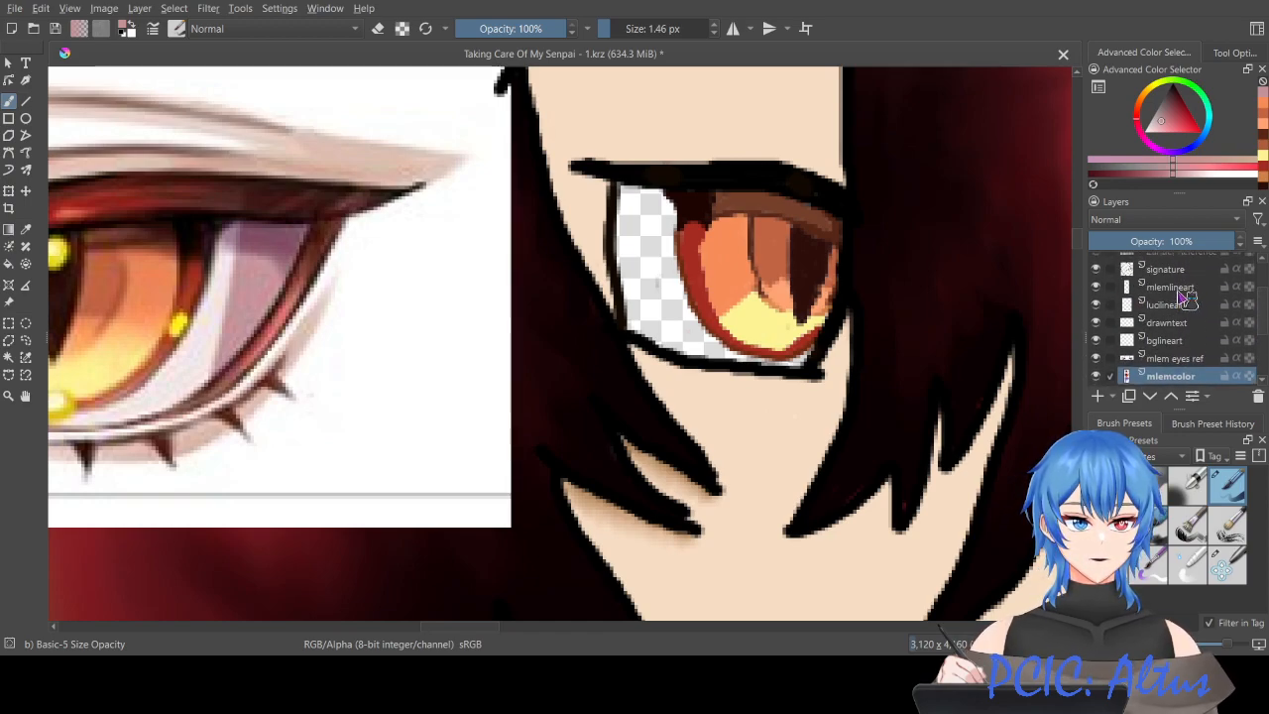
pyautogui.click(1184, 286)
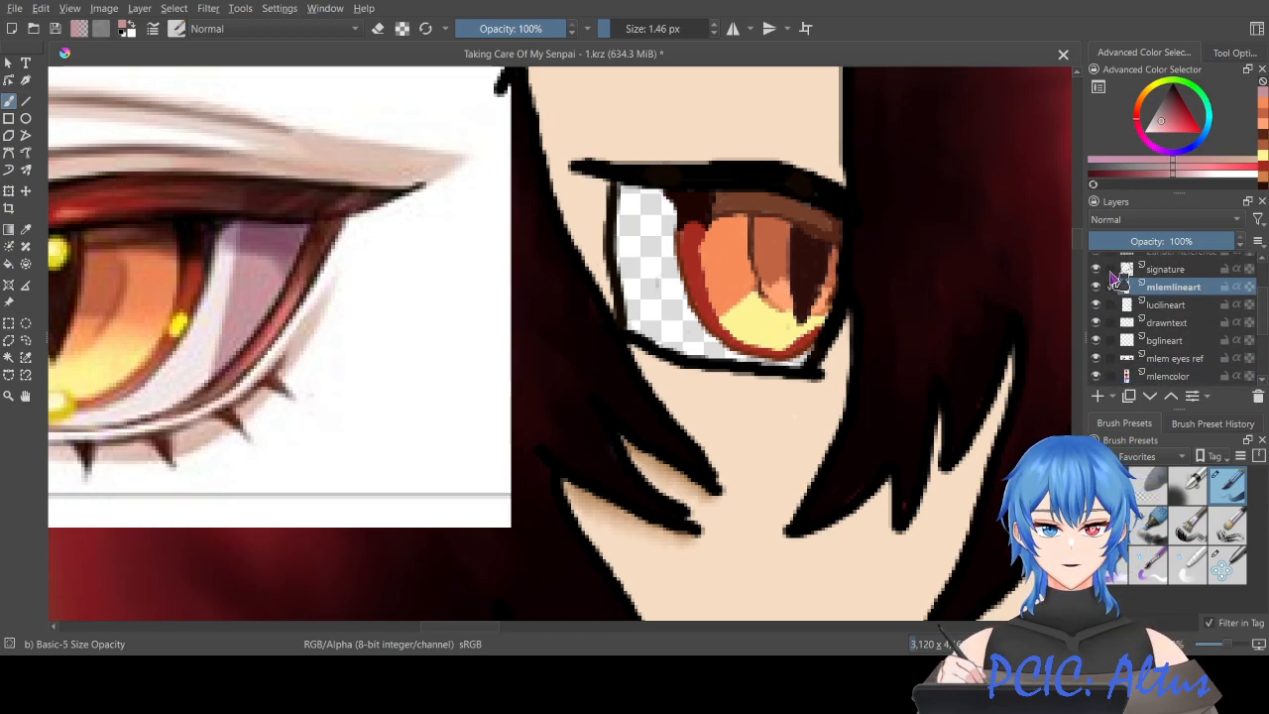
pyautogui.click(1095, 376)
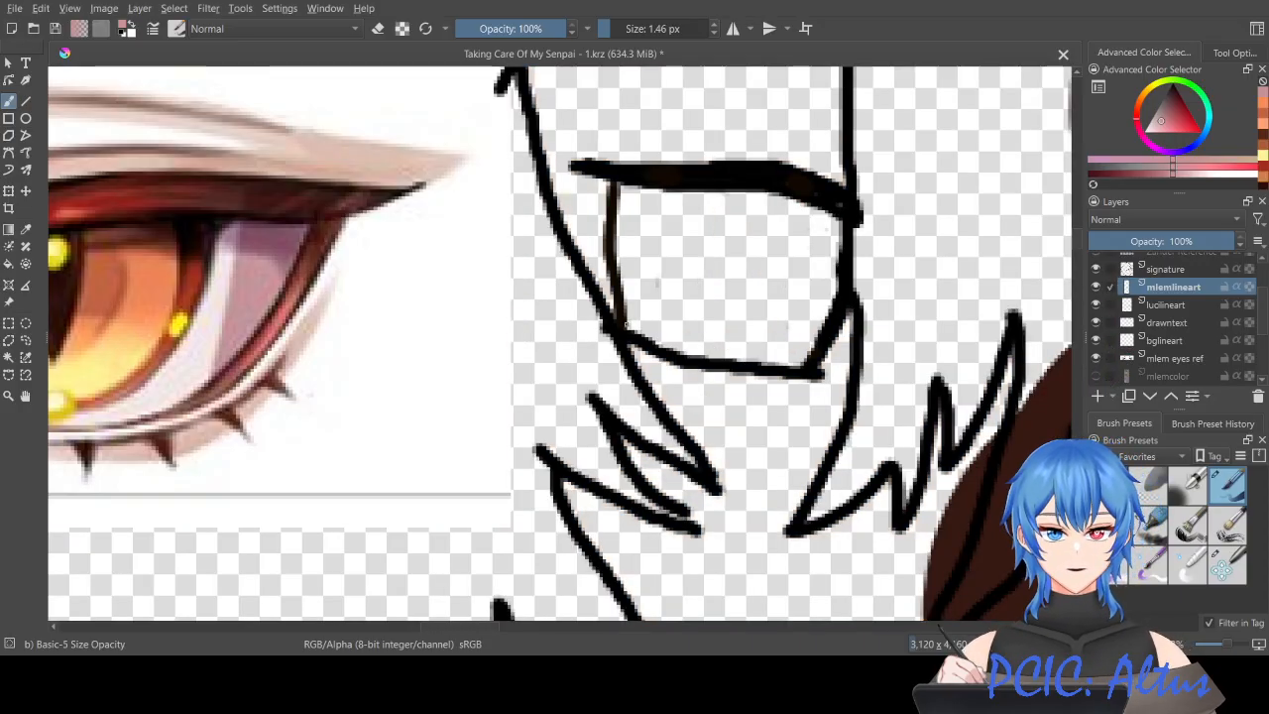
pyautogui.click(615, 29)
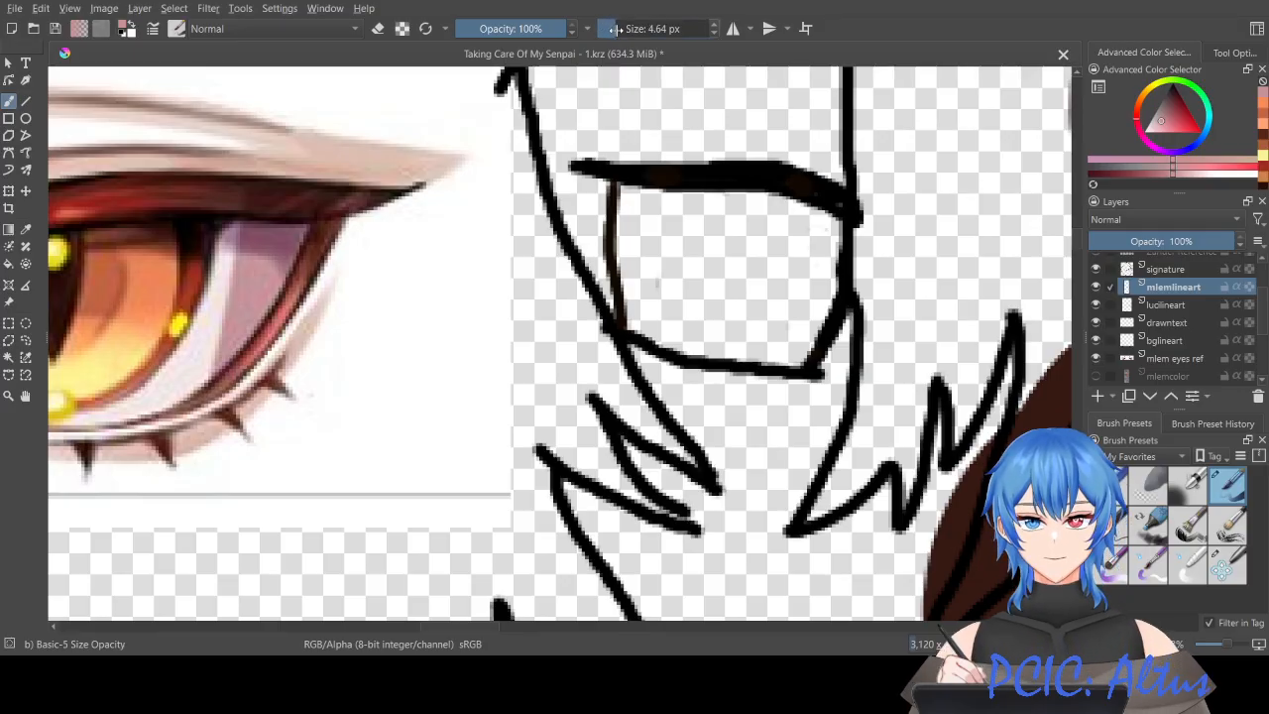
# Step: Erase the lower part of the eye's left side line and the left part of its lower outline, with mlemcolor shown again
pyautogui.press('e')
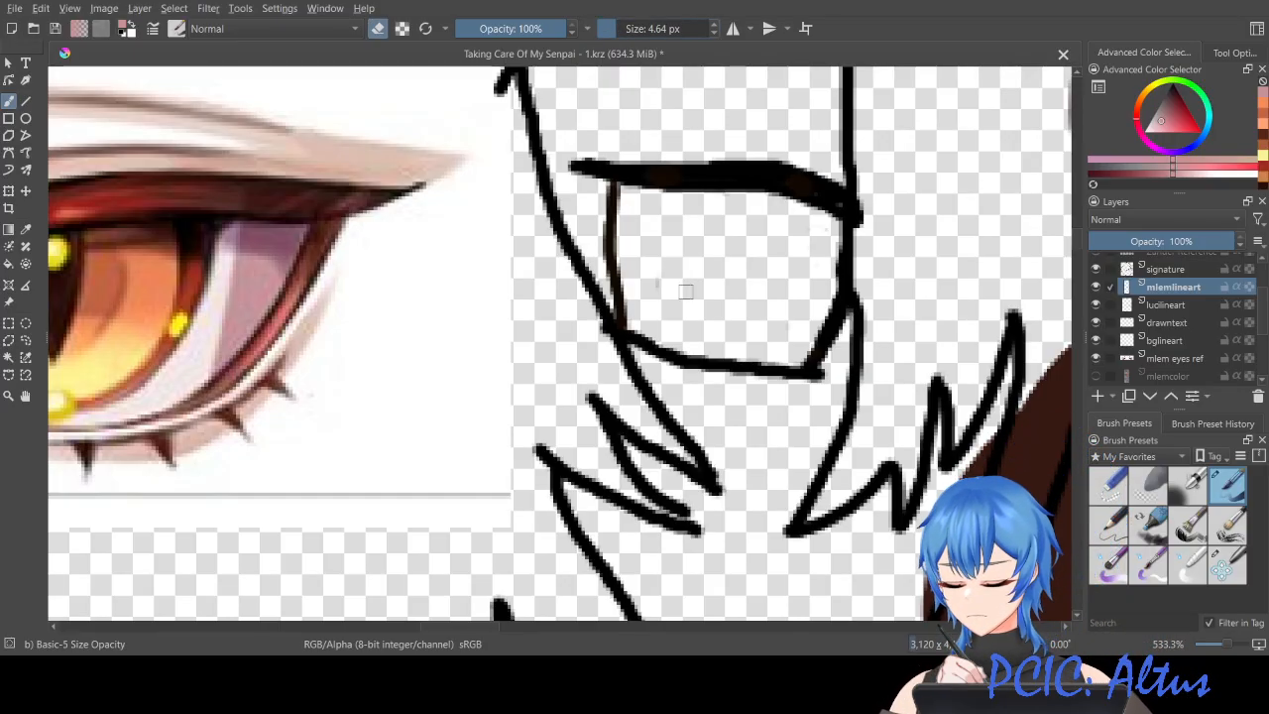
pyautogui.moveTo(614, 293)
pyautogui.mouseDown()
pyautogui.moveTo(642, 342)
pyautogui.moveTo(688, 362)
pyautogui.moveTo(659, 352)
pyautogui.moveTo(606, 251)
pyautogui.moveTo(620, 275)
pyautogui.mouseUp()
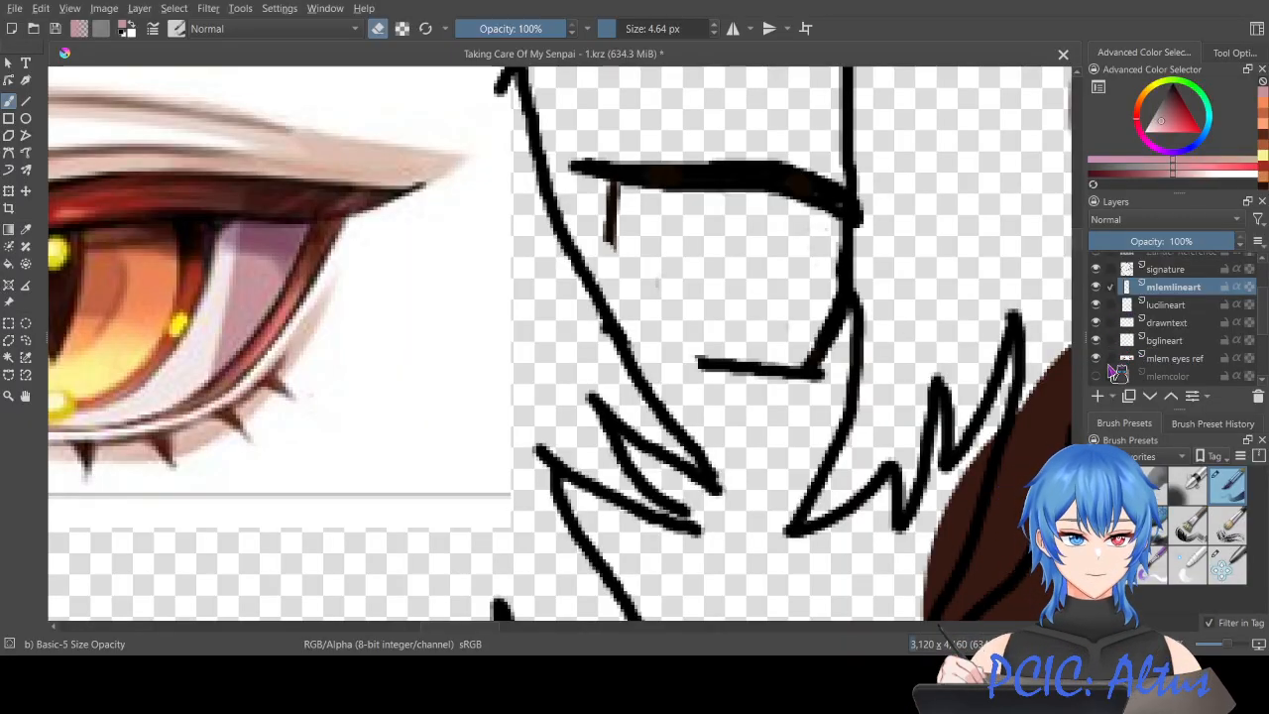
pyautogui.click(1097, 377)
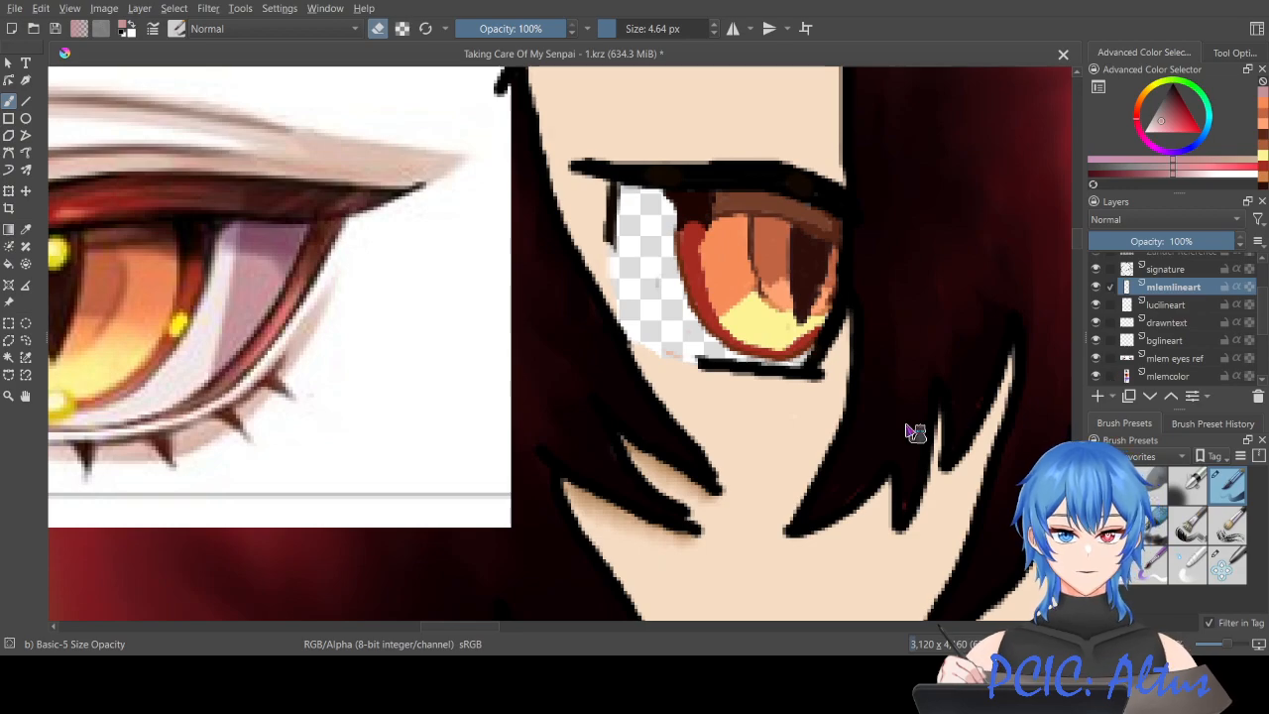
pyautogui.moveTo(684, 354); pyautogui.dragTo(711, 367)
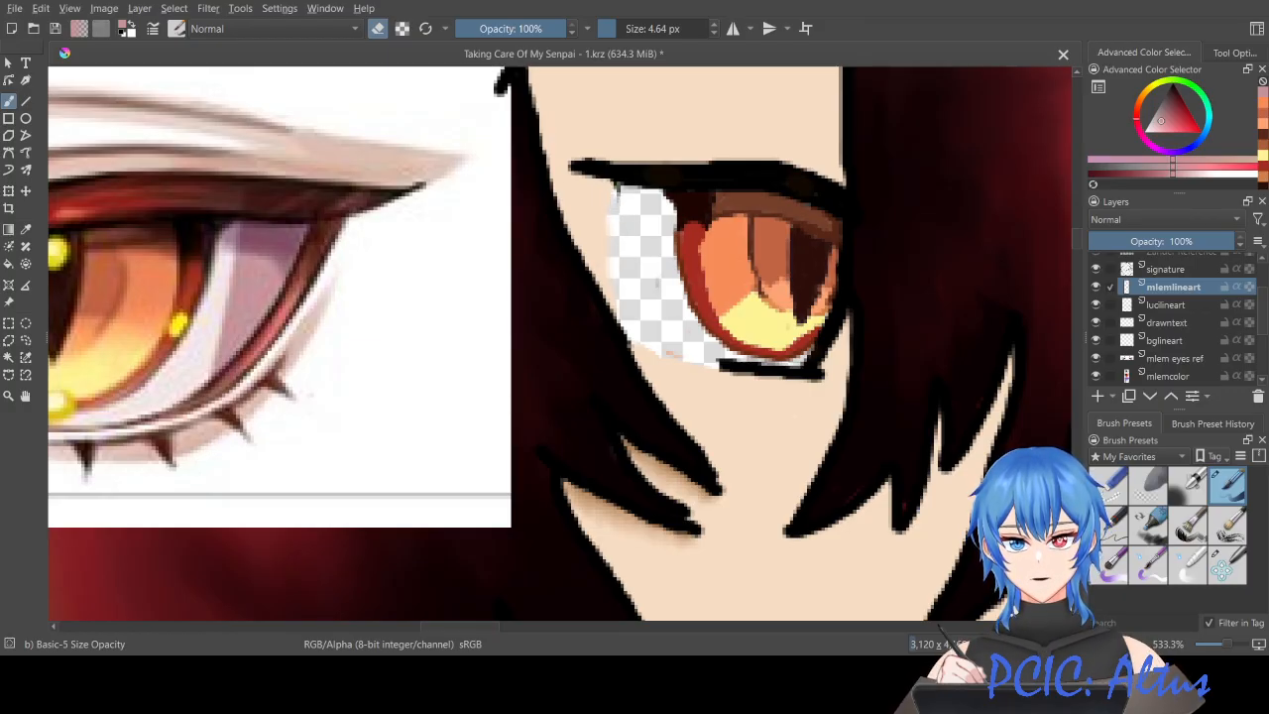
# Step: Sample the upper lid's black as the painting colour and reduce the brush size to 2.58 px
pyautogui.press('e')
pyautogui.keyDown('ctrl'); pyautogui.click(642, 168); pyautogui.keyUp('ctrl')
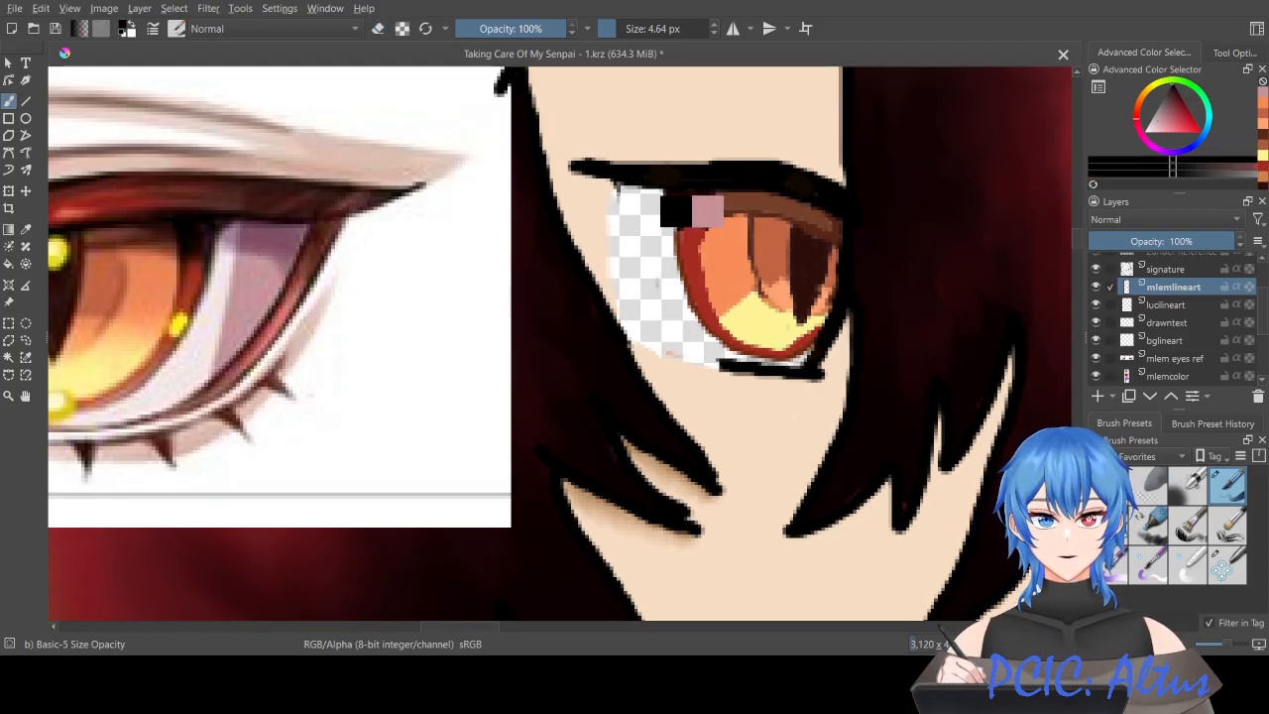
pyautogui.moveTo(614, 183); pyautogui.dragTo(621, 205)
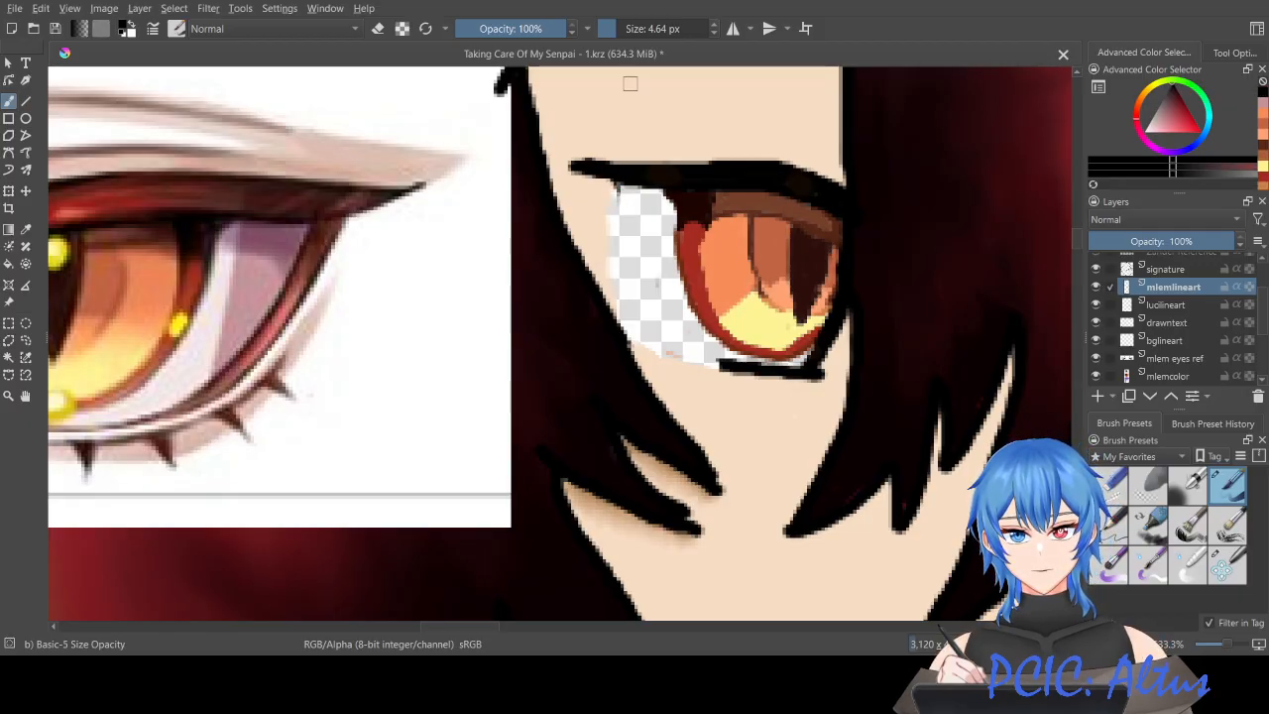
pyautogui.click(611, 30)
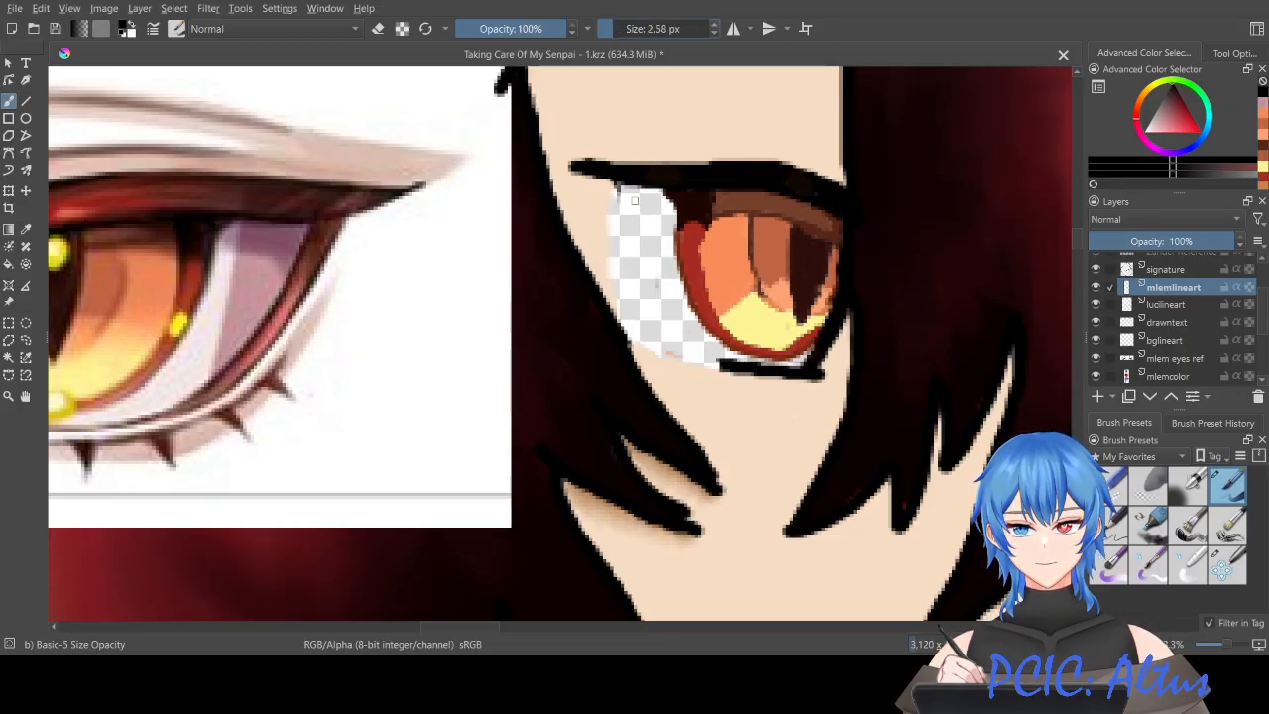
# Step: Try to draw a thin black line curving from the upper lid's left end down into the lower outline, and trim their junction
pyautogui.moveTo(613, 183)
pyautogui.mouseDown()
pyautogui.moveTo(676, 313)
pyautogui.moveTo(726, 368)
pyautogui.mouseUp()
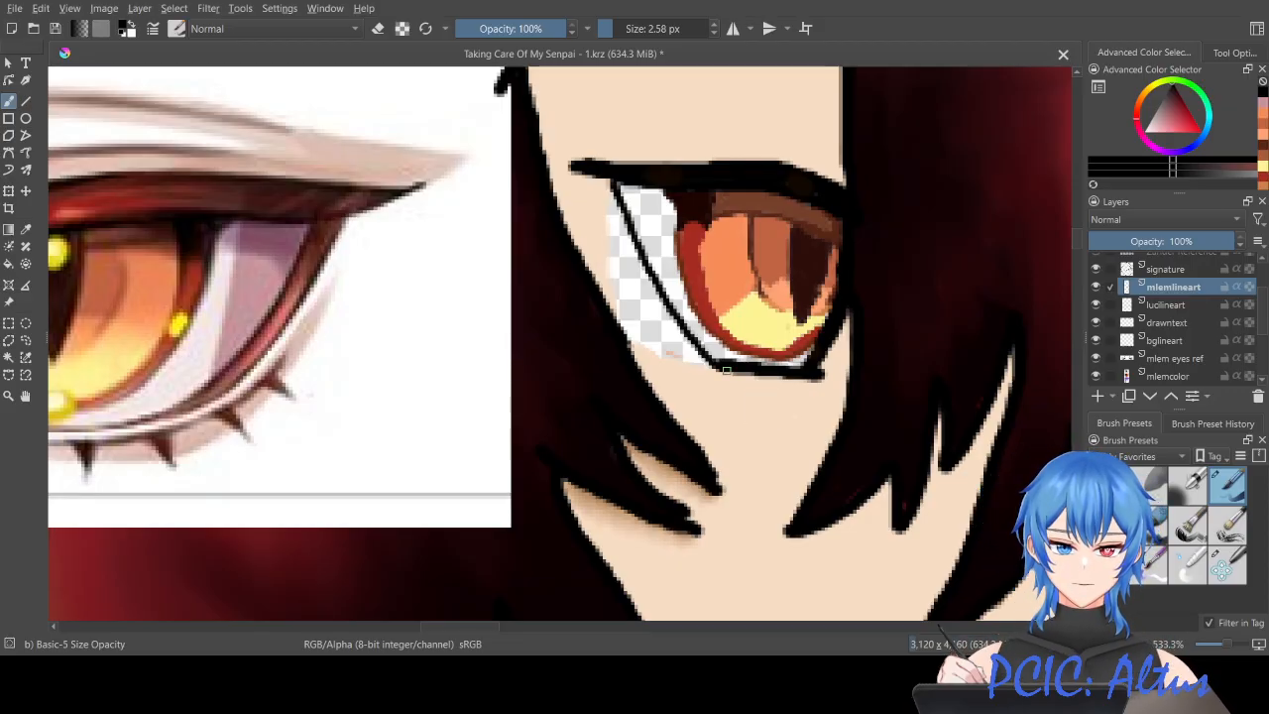
pyautogui.press('e')
pyautogui.moveTo(719, 363)
pyautogui.mouseDown()
pyautogui.moveTo(793, 368)
pyautogui.moveTo(715, 366)
pyautogui.moveTo(775, 373)
pyautogui.mouseUp()
pyautogui.press('e')
pyautogui.hotkey('ctrl', 'z')
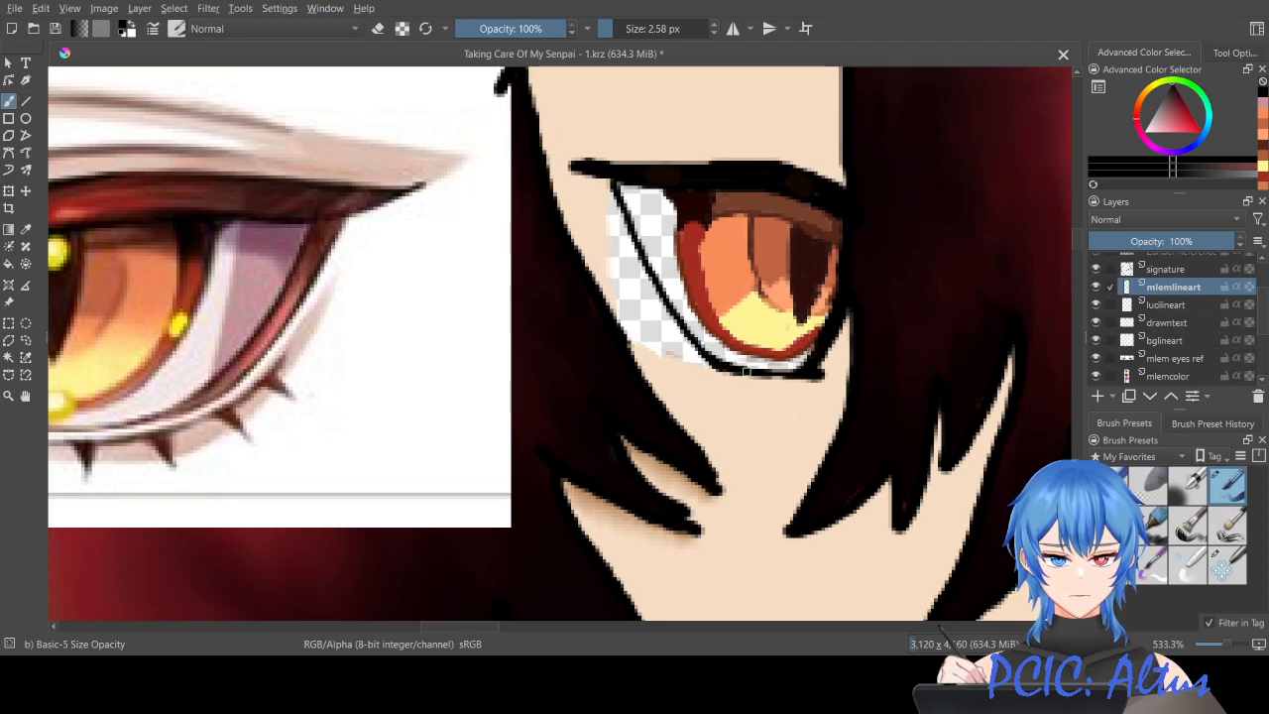
pyautogui.press('e')
pyautogui.moveTo(701, 359); pyautogui.dragTo(743, 378)
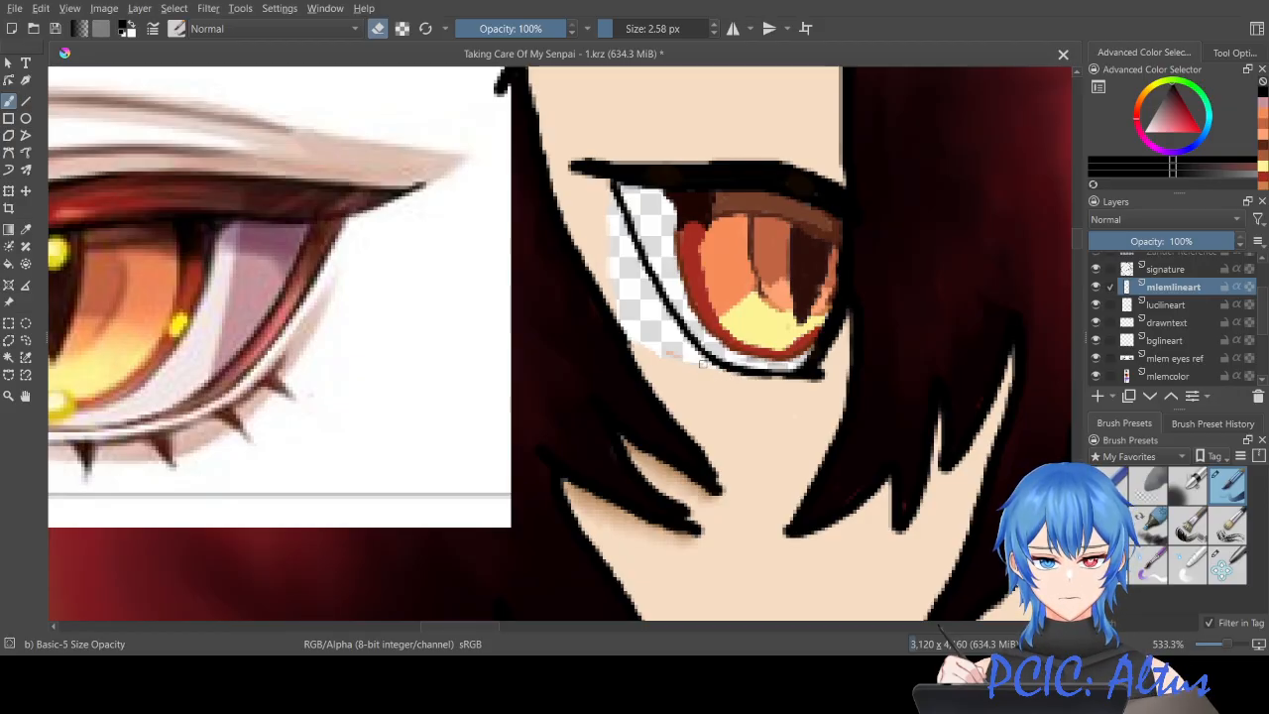
# Step: Undo the new curved outline strokes and the latest trimming of the left side line
pyautogui.hotkey('ctrl', 'z')
pyautogui.hotkey('ctrl', 'z')
pyautogui.hotkey('ctrl', 'z')
pyautogui.hotkey('ctrl', 'z')
pyautogui.hotkey('ctrl', 'z')
pyautogui.hotkey('ctrl', 'z')
pyautogui.hotkey('ctrl', 'shift', 'z')
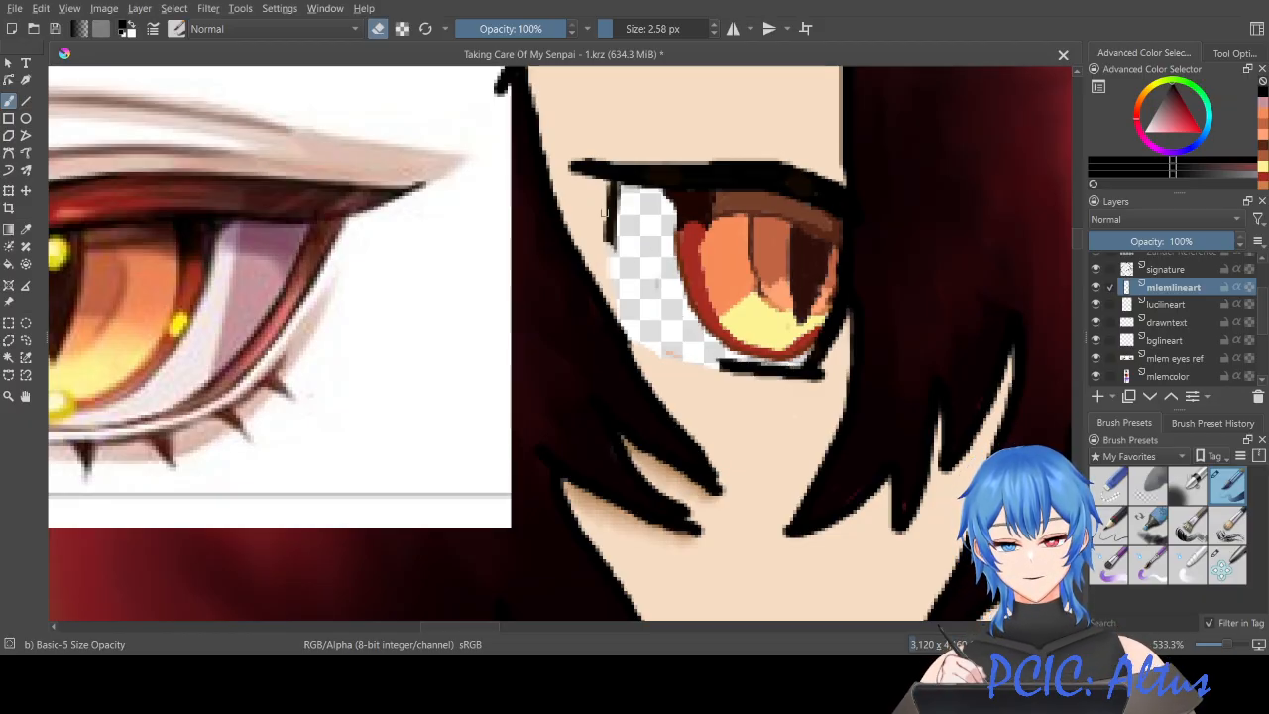
# Step: Erase the remaining stub of the left side line below the upper lid
pyautogui.press('e')
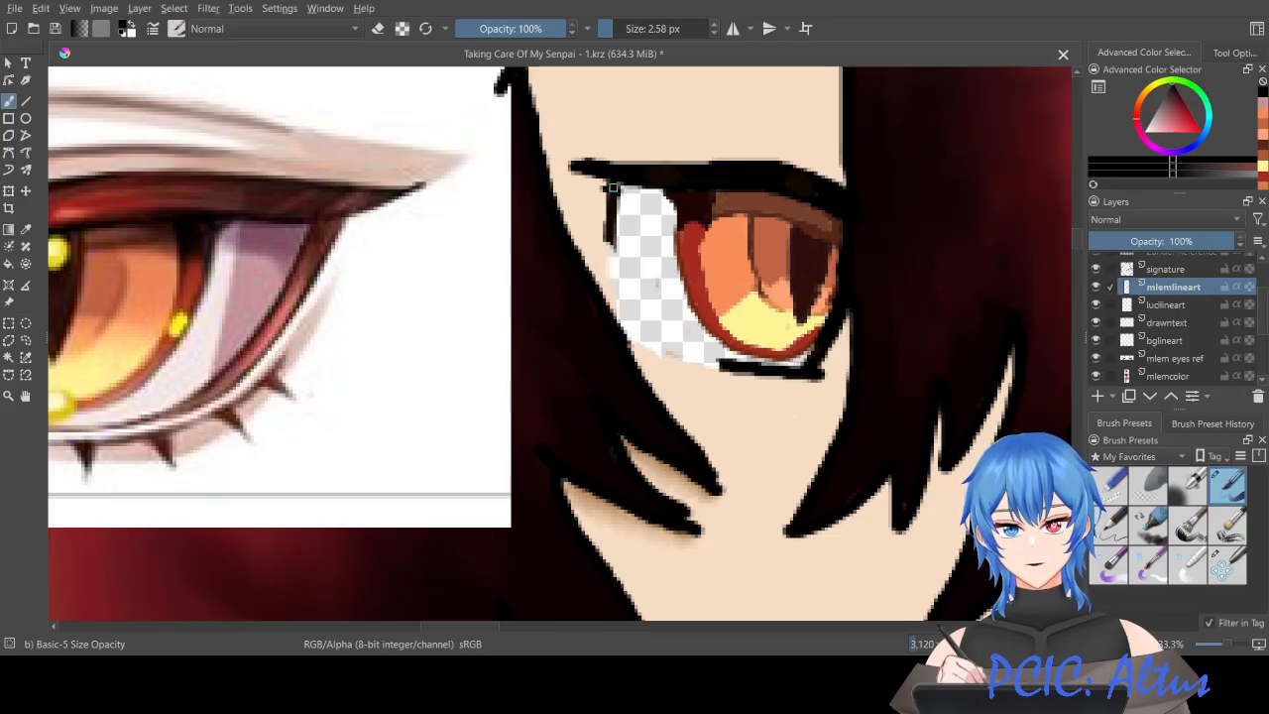
pyautogui.press('e')
pyautogui.moveTo(614, 190)
pyautogui.mouseDown()
pyautogui.moveTo(611, 251)
pyautogui.moveTo(616, 209)
pyautogui.mouseUp()
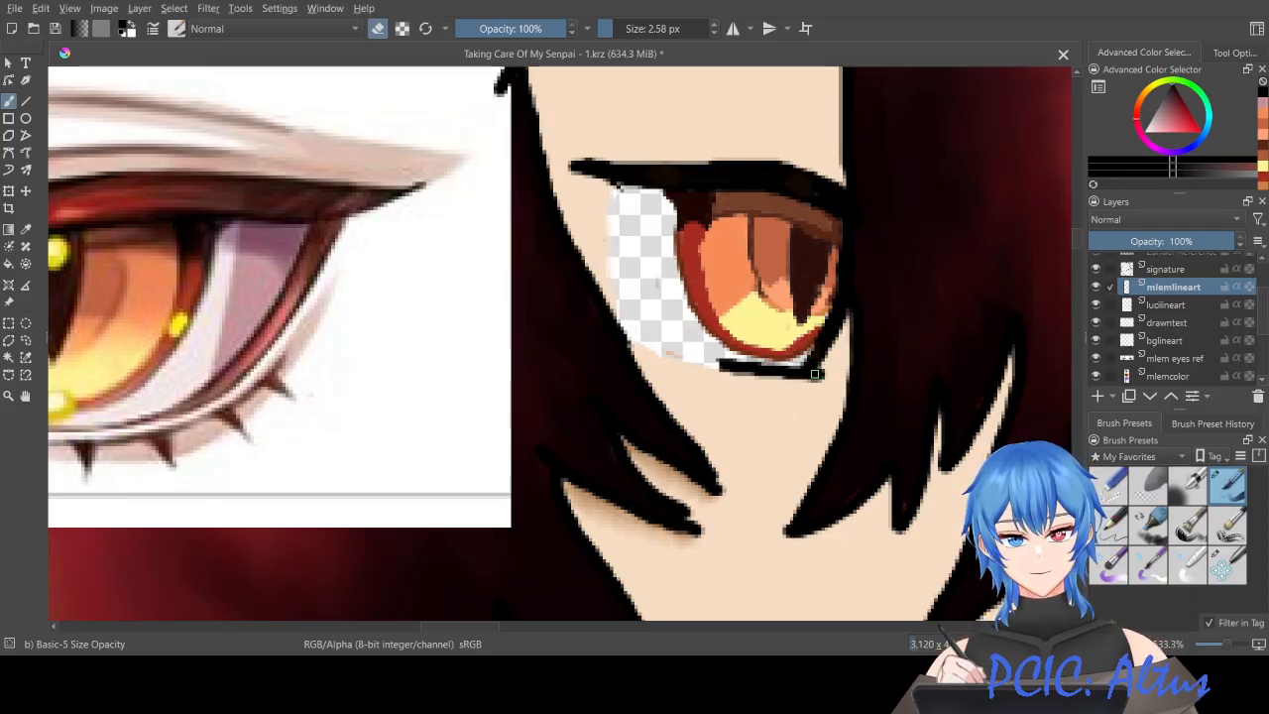
pyautogui.hscroll(-5, 426, 628)
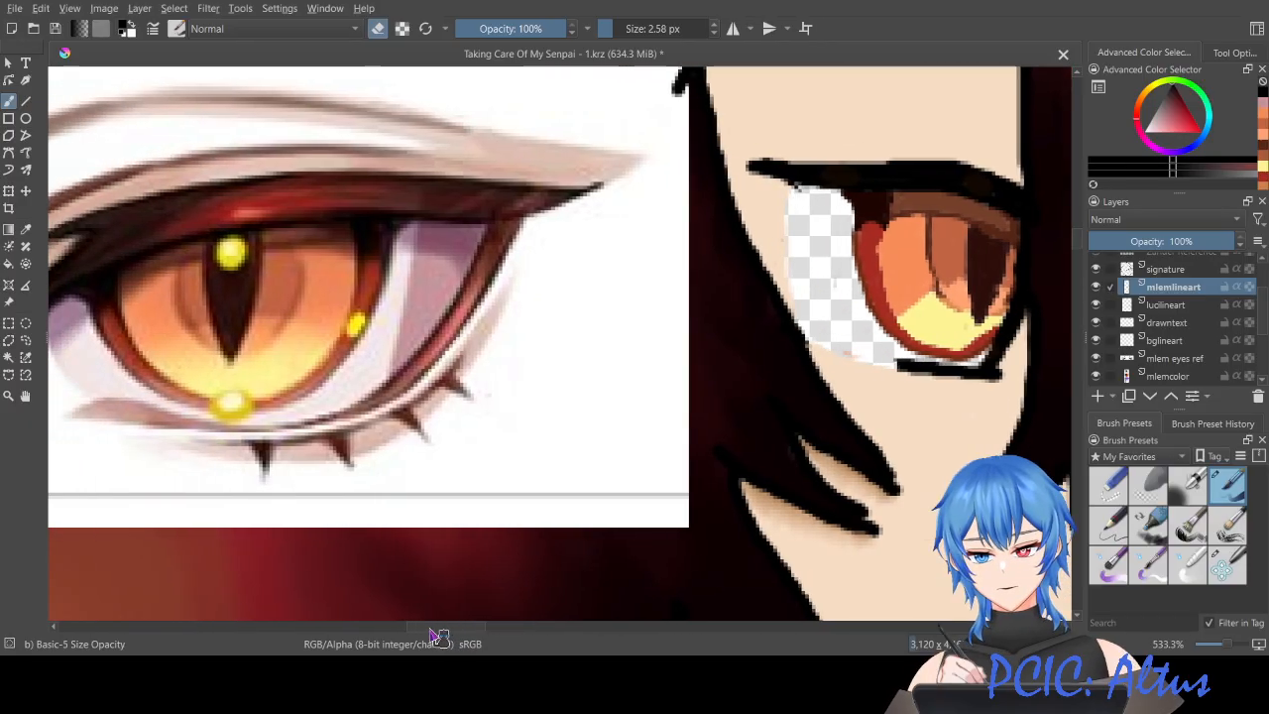
pyautogui.moveTo(424, 630); pyautogui.dragTo(458, 632)
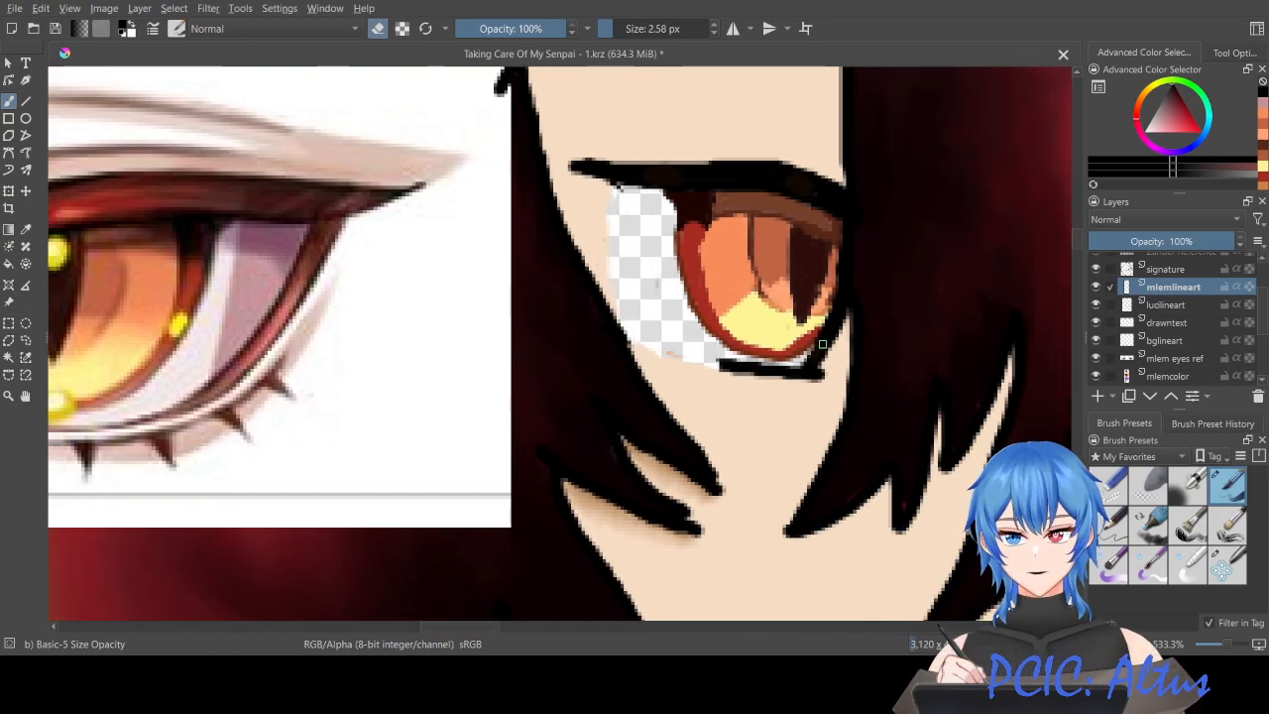
# Step: Erase the rest of the eye's lower outline and its right corner line, checking the line art with mlemcolor temporarily hidden
pyautogui.moveTo(827, 332)
pyautogui.mouseDown()
pyautogui.moveTo(819, 345)
pyautogui.moveTo(829, 329)
pyautogui.moveTo(831, 347)
pyautogui.moveTo(837, 315)
pyautogui.moveTo(807, 375)
pyautogui.moveTo(719, 359)
pyautogui.mouseUp()
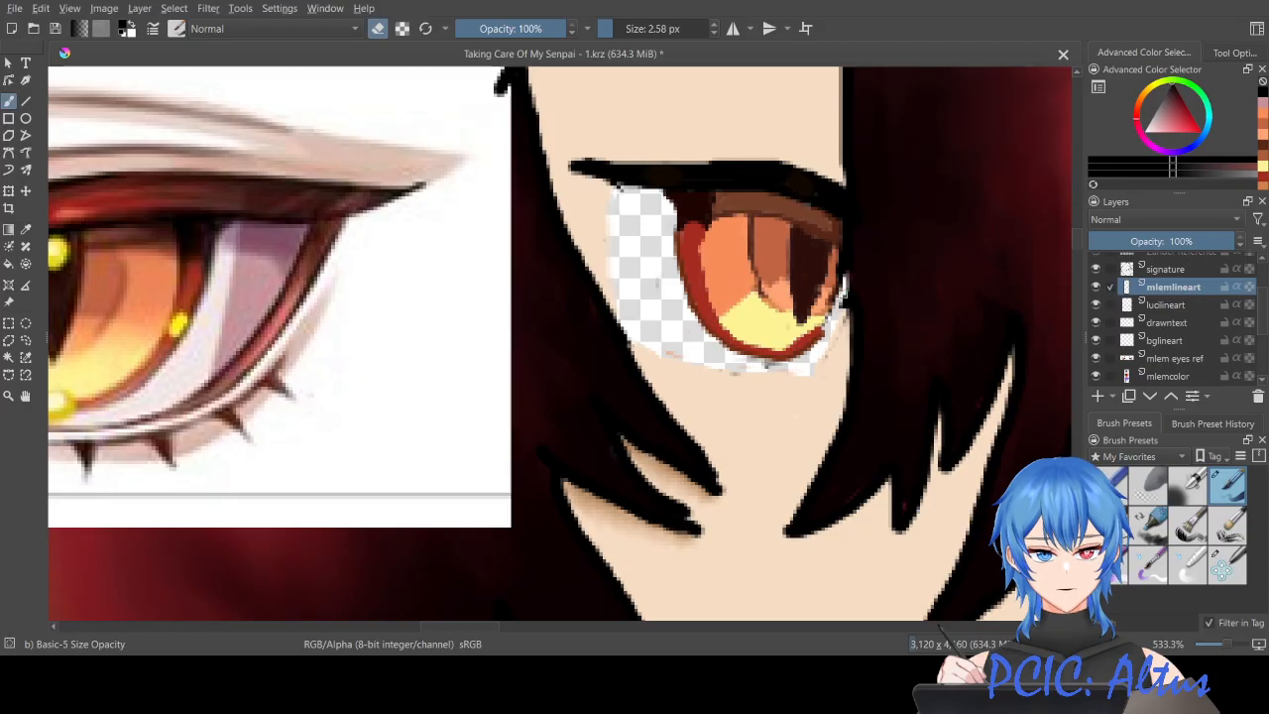
pyautogui.hotkey('ctrl', 'z')
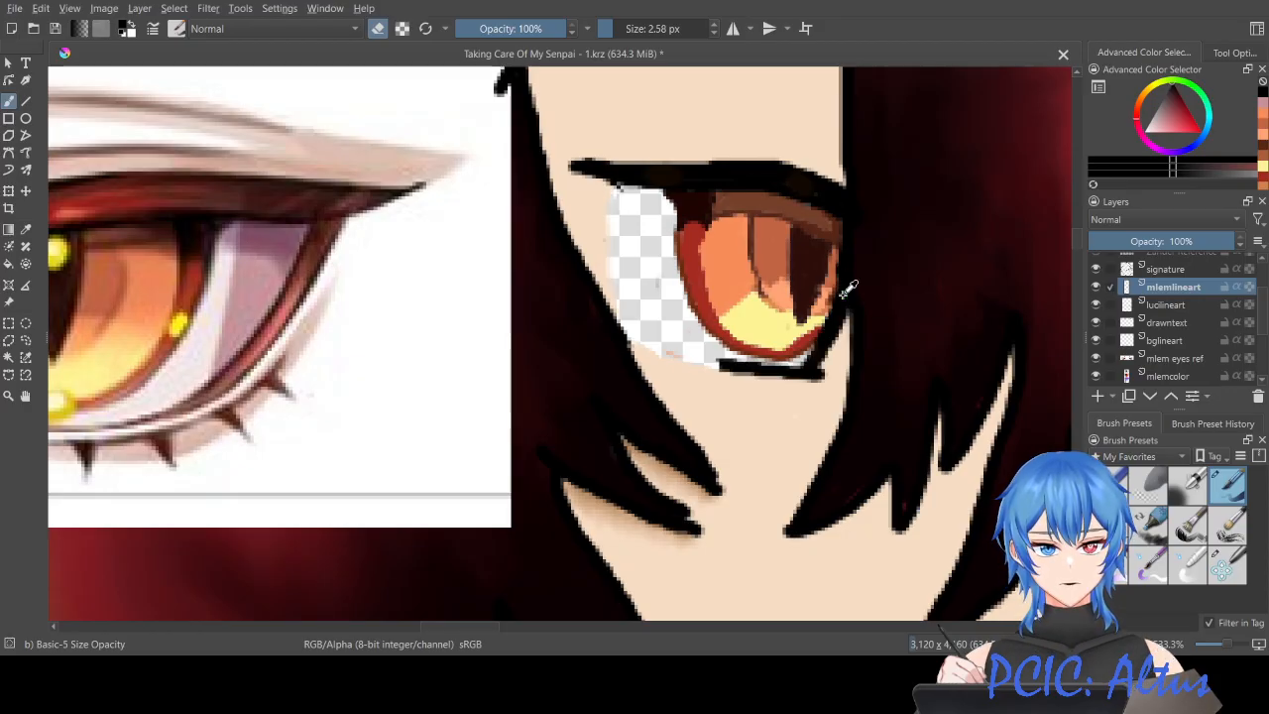
pyautogui.moveTo(840, 303)
pyautogui.mouseDown()
pyautogui.moveTo(833, 343)
pyautogui.moveTo(837, 287)
pyautogui.mouseUp()
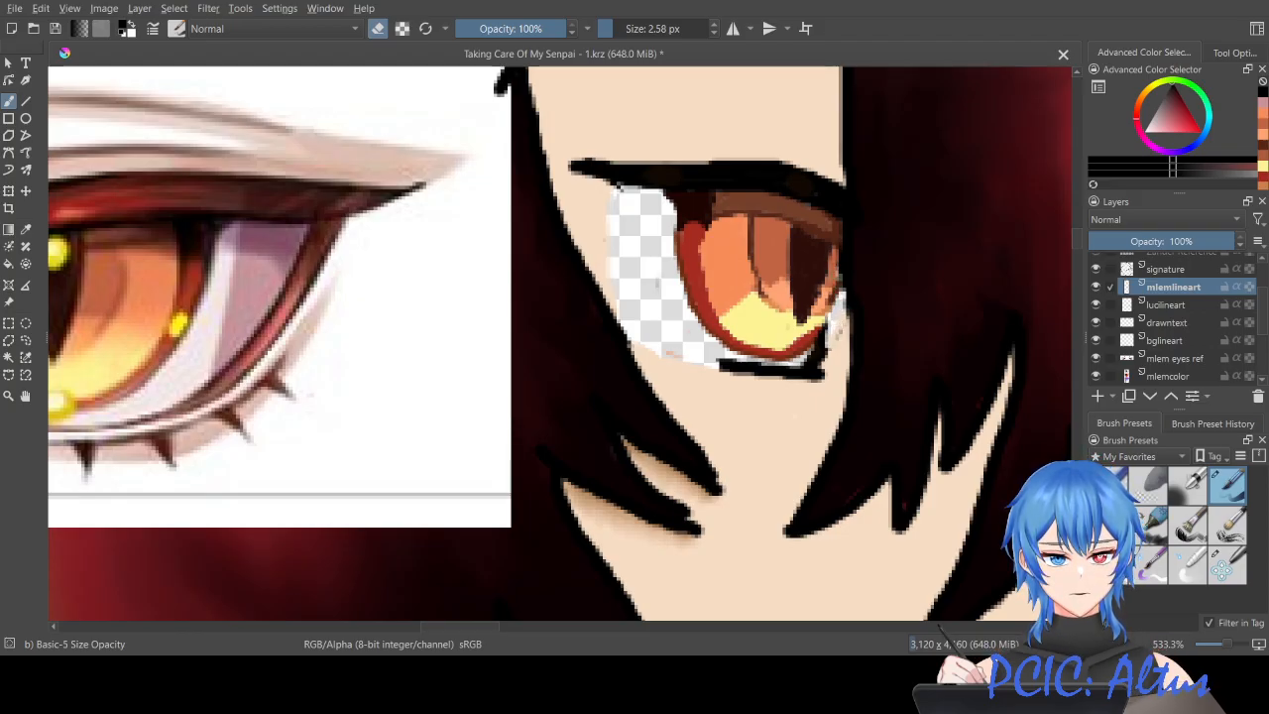
pyautogui.moveTo(830, 305)
pyautogui.mouseDown()
pyautogui.moveTo(817, 384)
pyautogui.moveTo(812, 354)
pyautogui.moveTo(794, 388)
pyautogui.moveTo(795, 371)
pyautogui.moveTo(723, 362)
pyautogui.mouseUp()
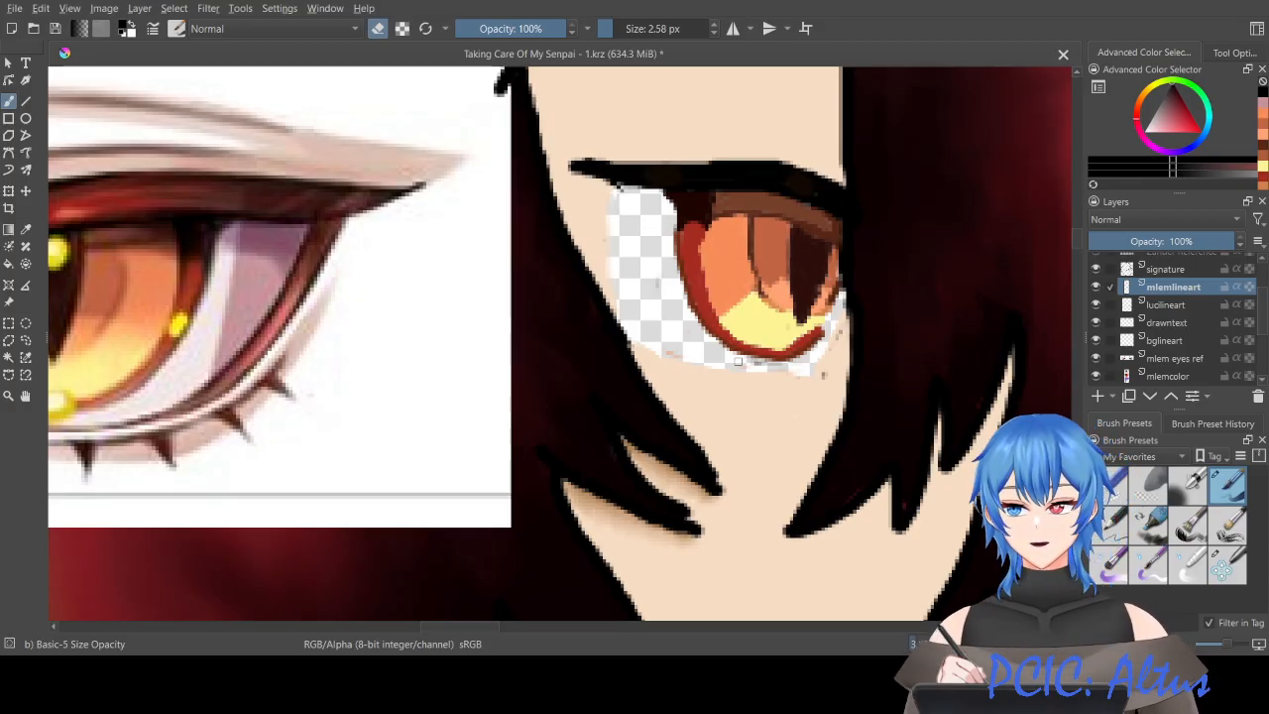
pyautogui.moveTo(496, 627); pyautogui.dragTo(485, 631)
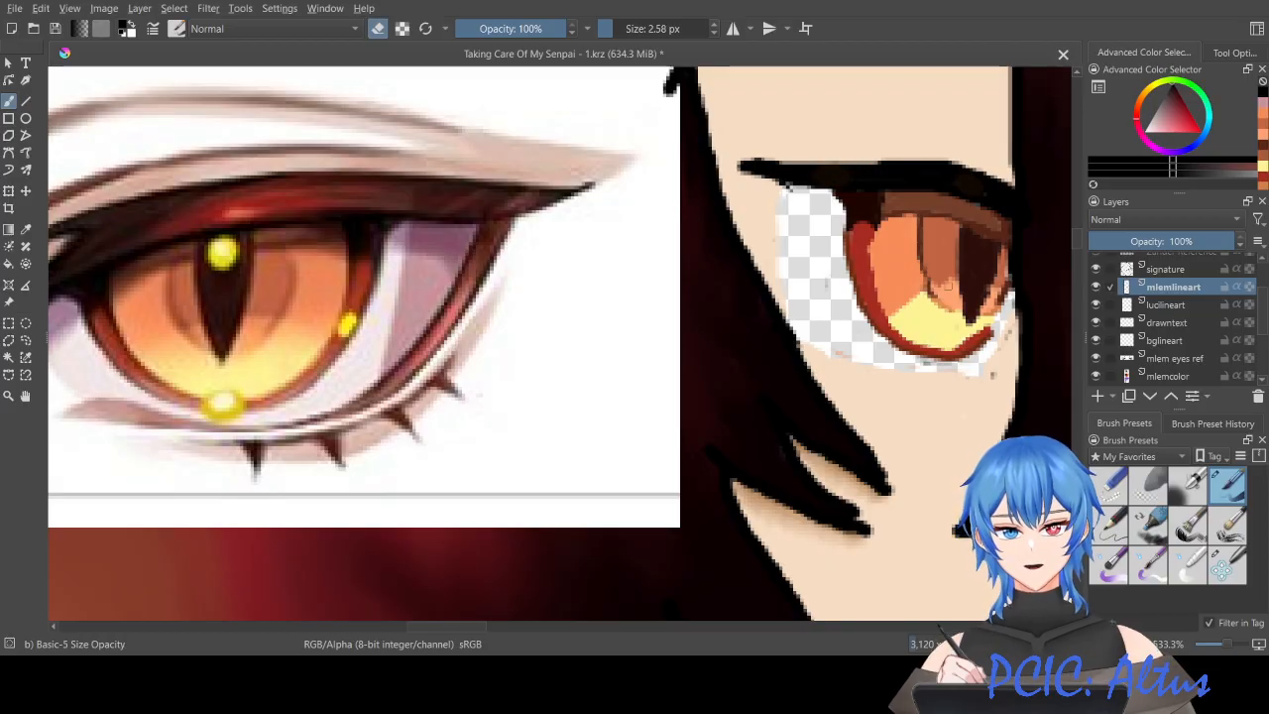
pyautogui.click(1096, 377)
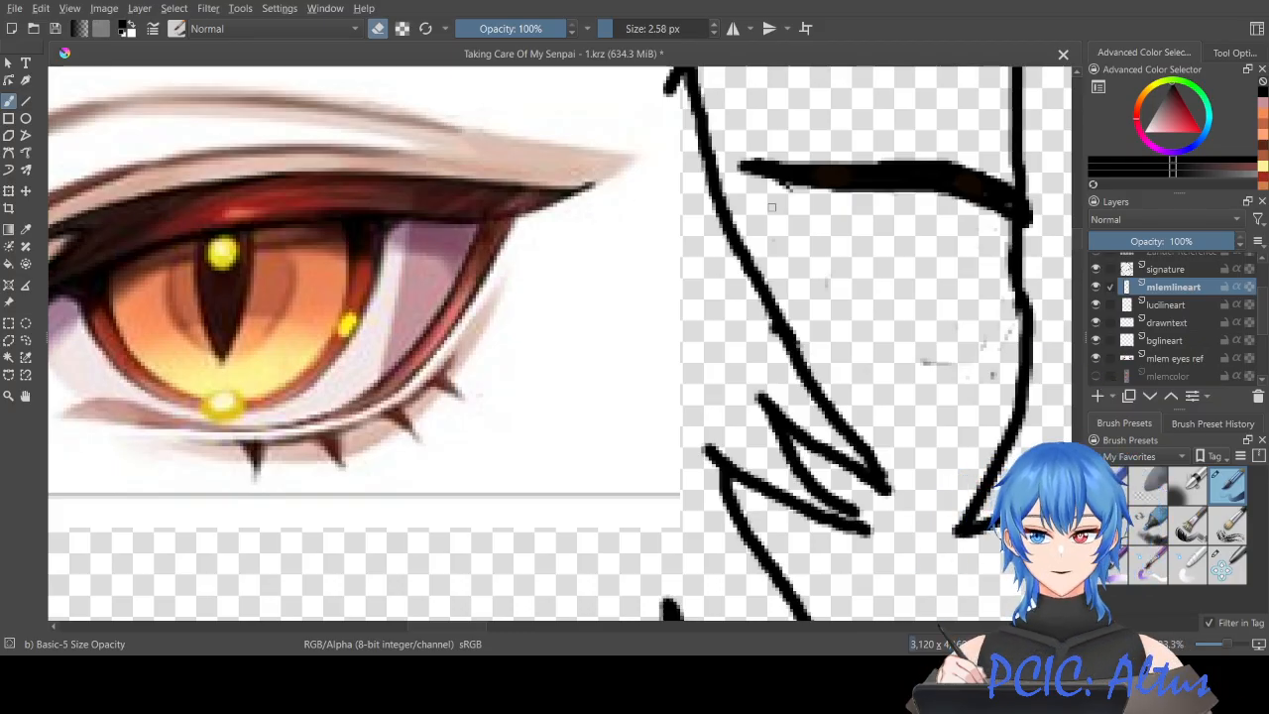
pyautogui.click(1096, 376)
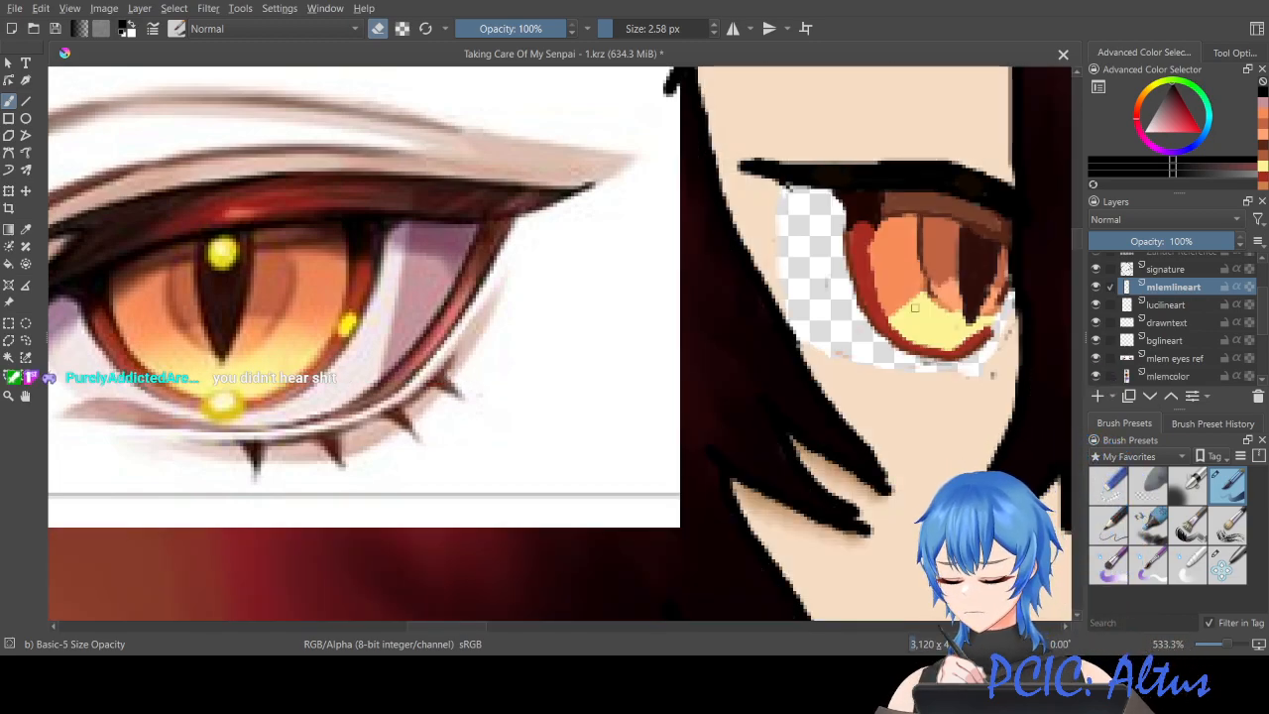
# Step: Paint the right part of the black upper lid red and the section beside it dark brown, sampling both from the reference lid
pyautogui.keyDown('ctrl'); pyautogui.click(258, 206); pyautogui.keyUp('ctrl')
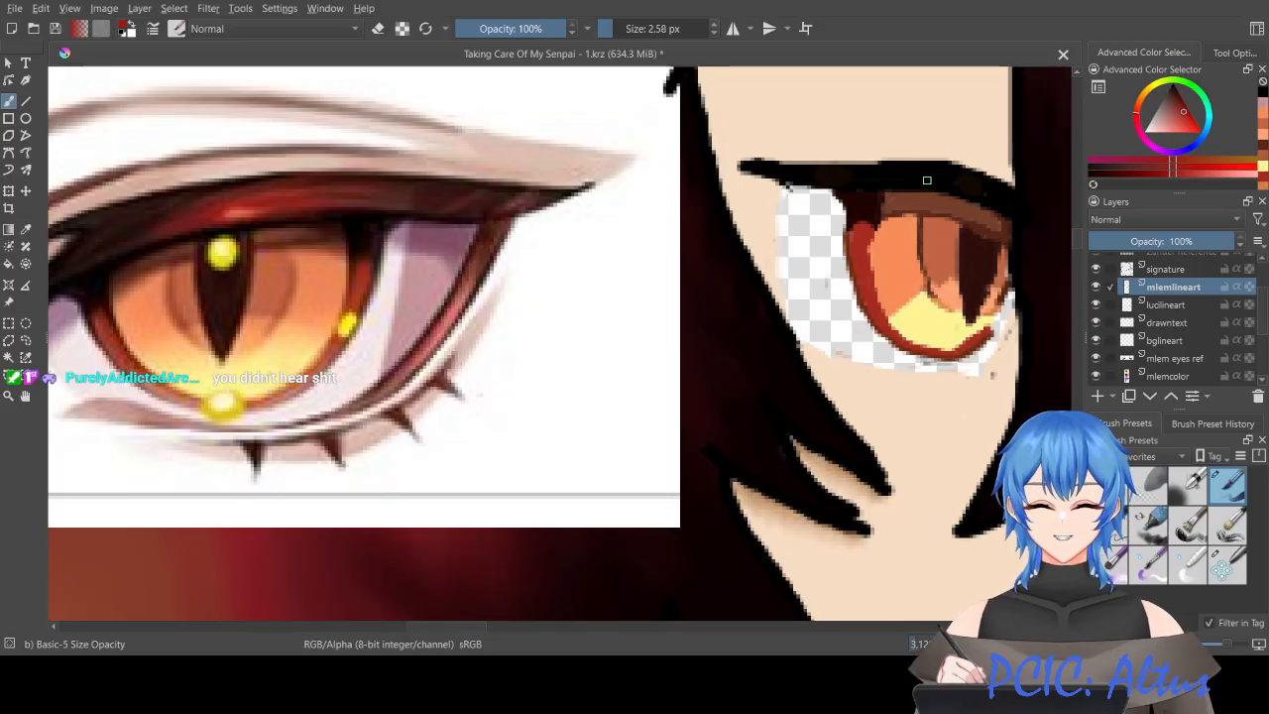
pyautogui.moveTo(906, 180)
pyautogui.mouseDown()
pyautogui.moveTo(948, 185)
pyautogui.moveTo(909, 184)
pyautogui.moveTo(994, 200)
pyautogui.moveTo(956, 175)
pyautogui.moveTo(1003, 204)
pyautogui.mouseUp()
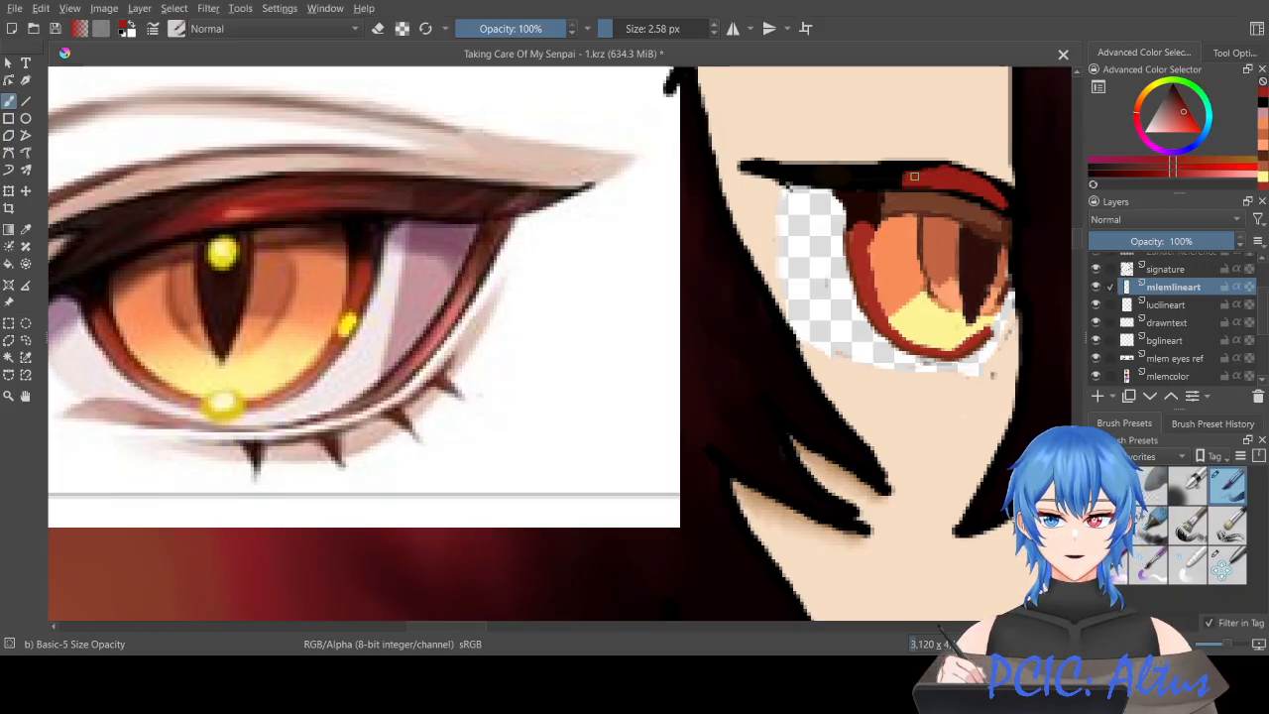
pyautogui.keyDown('ctrl'); pyautogui.click(394, 202); pyautogui.keyUp('ctrl')
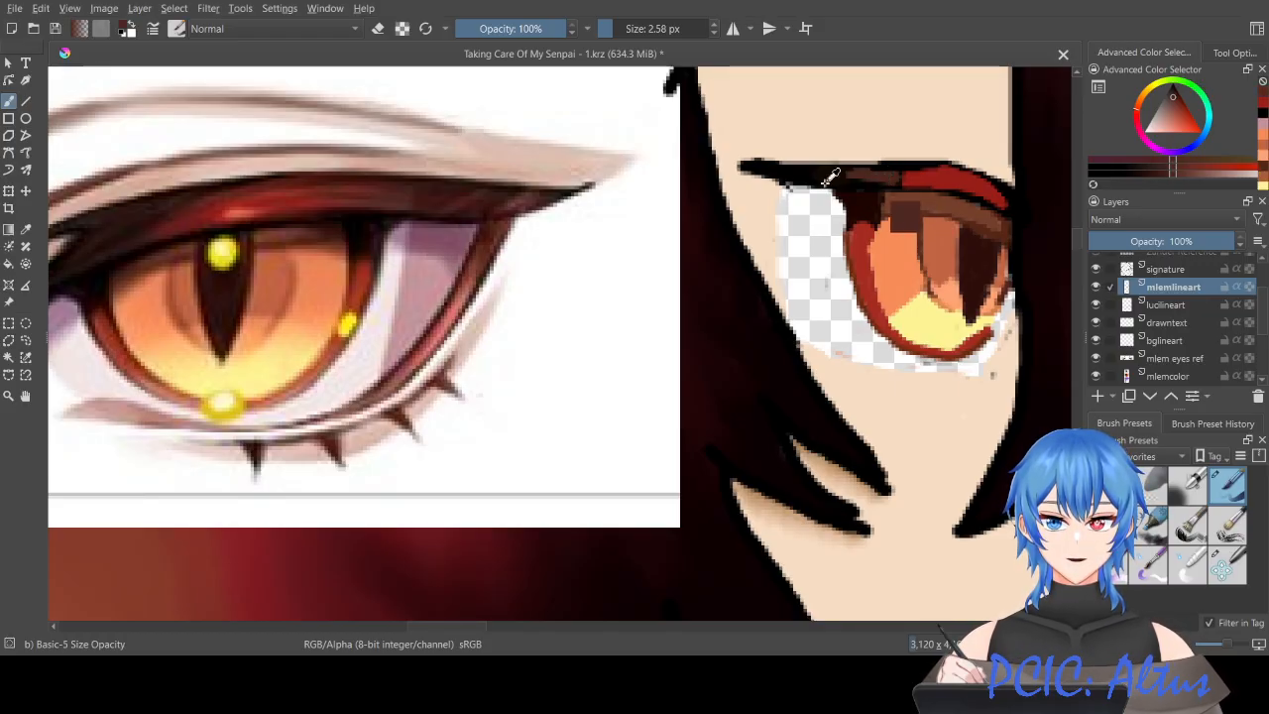
pyautogui.keyDown('ctrl'); pyautogui.click(451, 188); pyautogui.keyUp('ctrl')
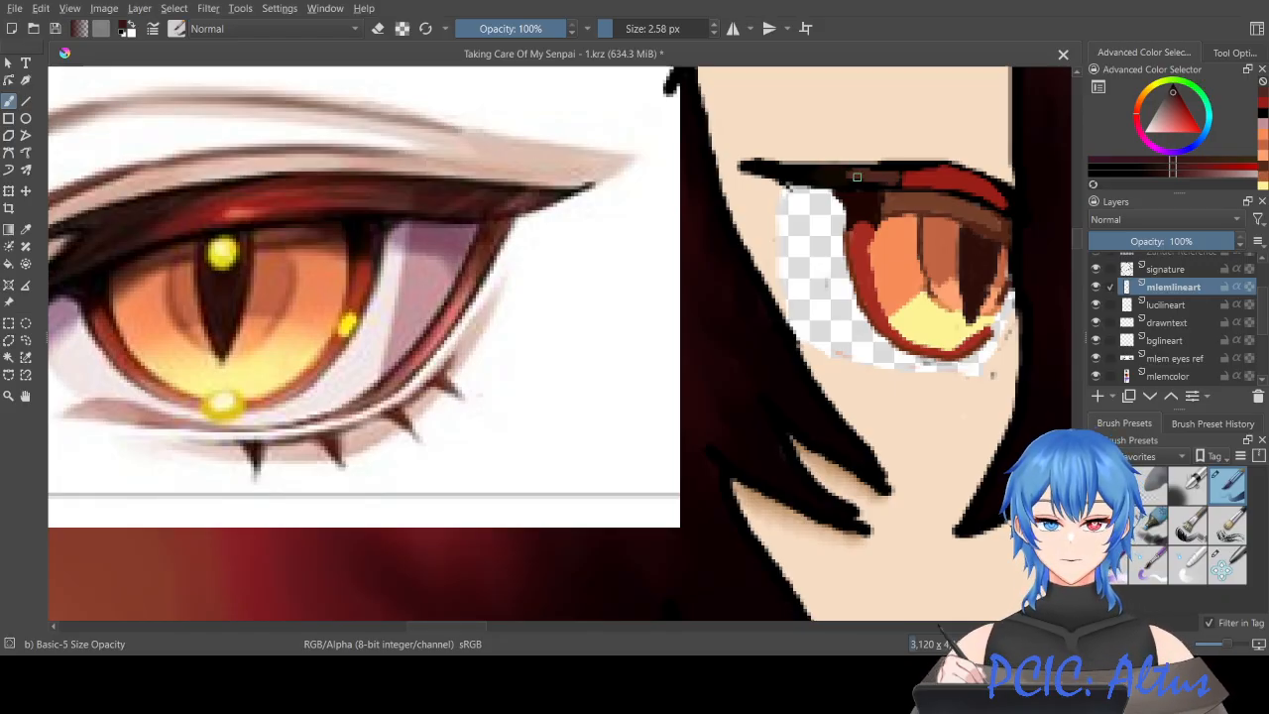
pyautogui.keyDown('ctrl'); pyautogui.click(413, 193); pyautogui.keyUp('ctrl')
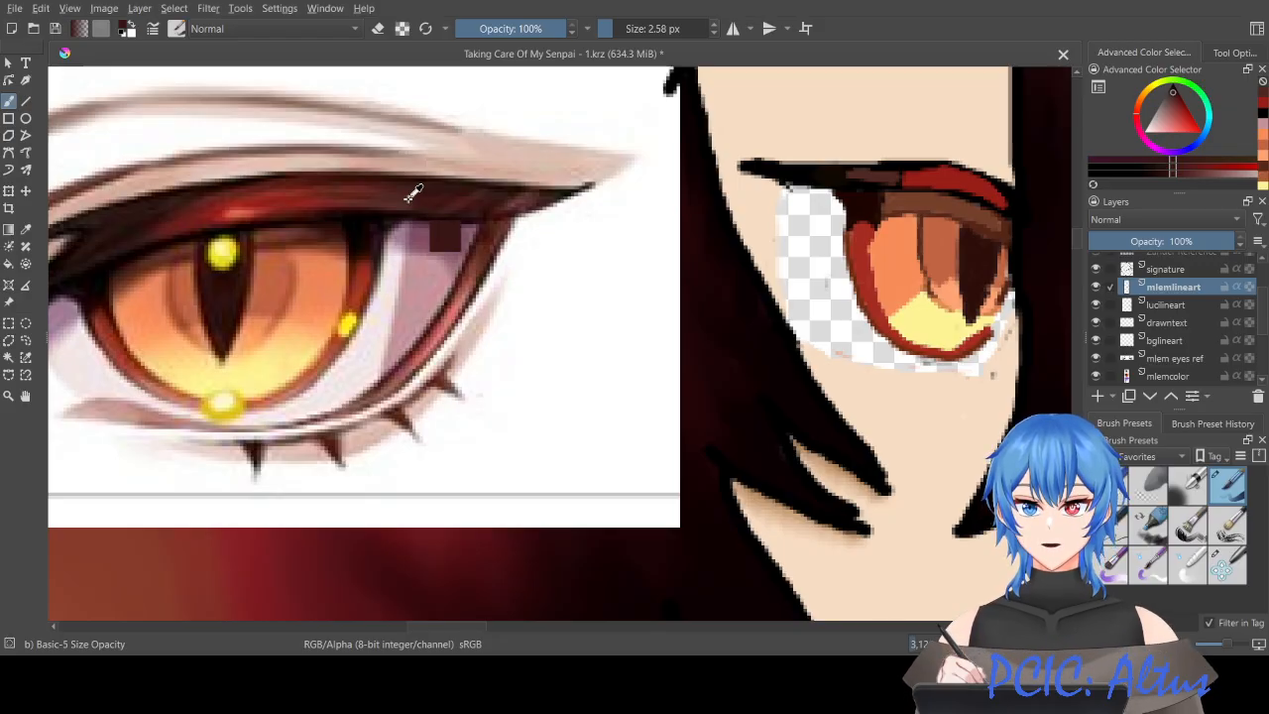
pyautogui.keyDown('ctrl'); pyautogui.click(381, 197); pyautogui.keyUp('ctrl')
pyautogui.keyDown('ctrl'); pyautogui.click(381, 197); pyautogui.keyUp('ctrl')
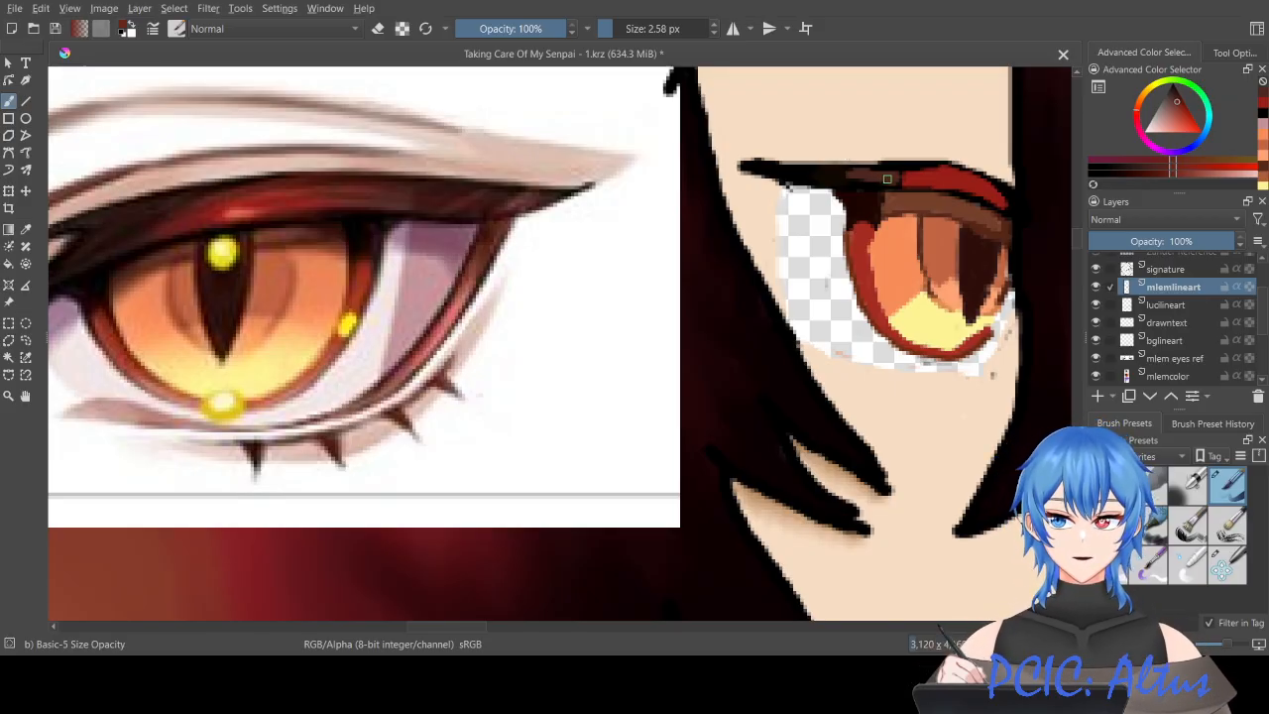
# Step: Extend the red across the middle of the upper lid and shade its left part with dark browns sampled from the reference lid
pyautogui.keyDown('ctrl'); pyautogui.click(272, 188); pyautogui.keyUp('ctrl')
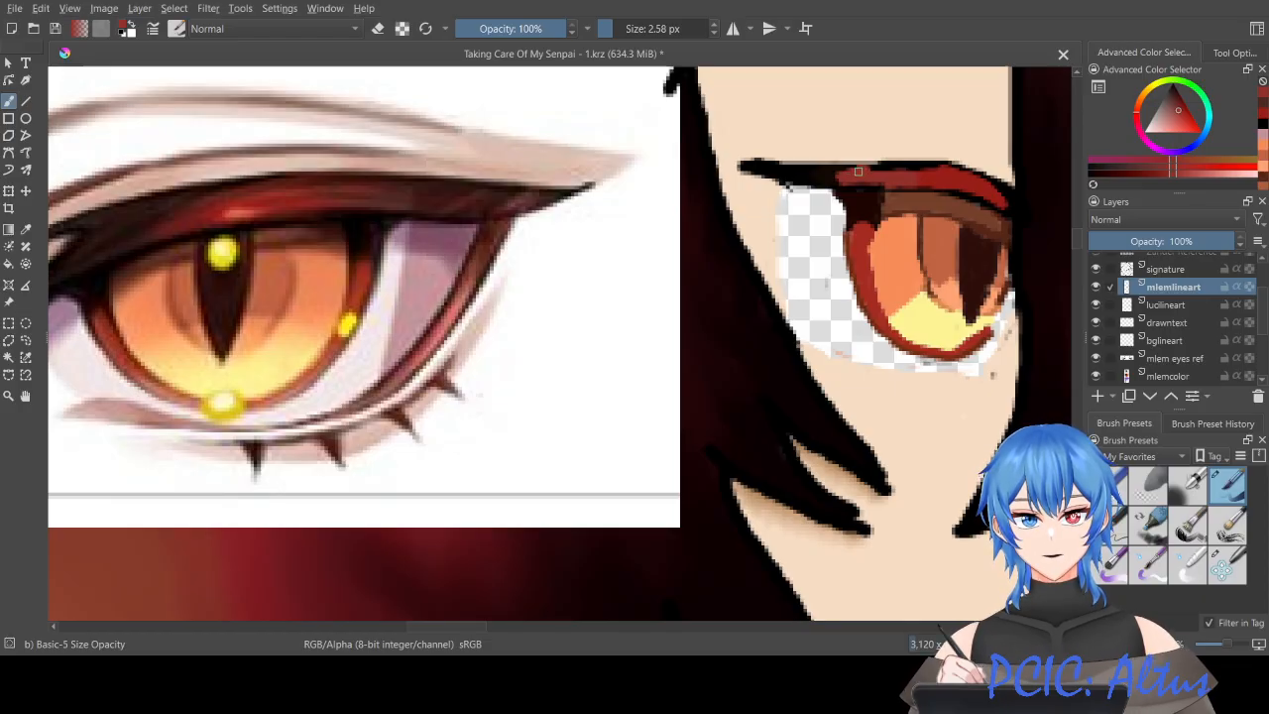
pyautogui.keyDown('ctrl'); pyautogui.click(404, 196); pyautogui.keyUp('ctrl')
pyautogui.keyDown('ctrl'); pyautogui.click(376, 202); pyautogui.keyUp('ctrl')
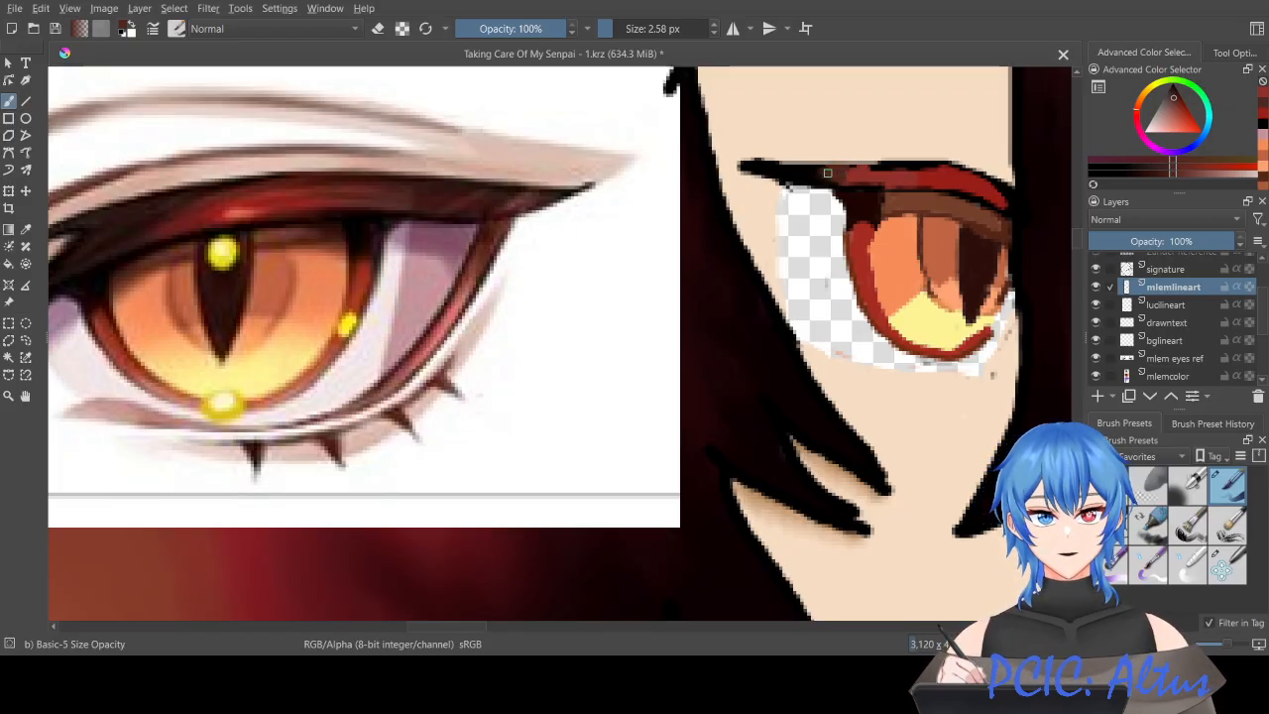
pyautogui.moveTo(844, 179); pyautogui.dragTo(835, 173)
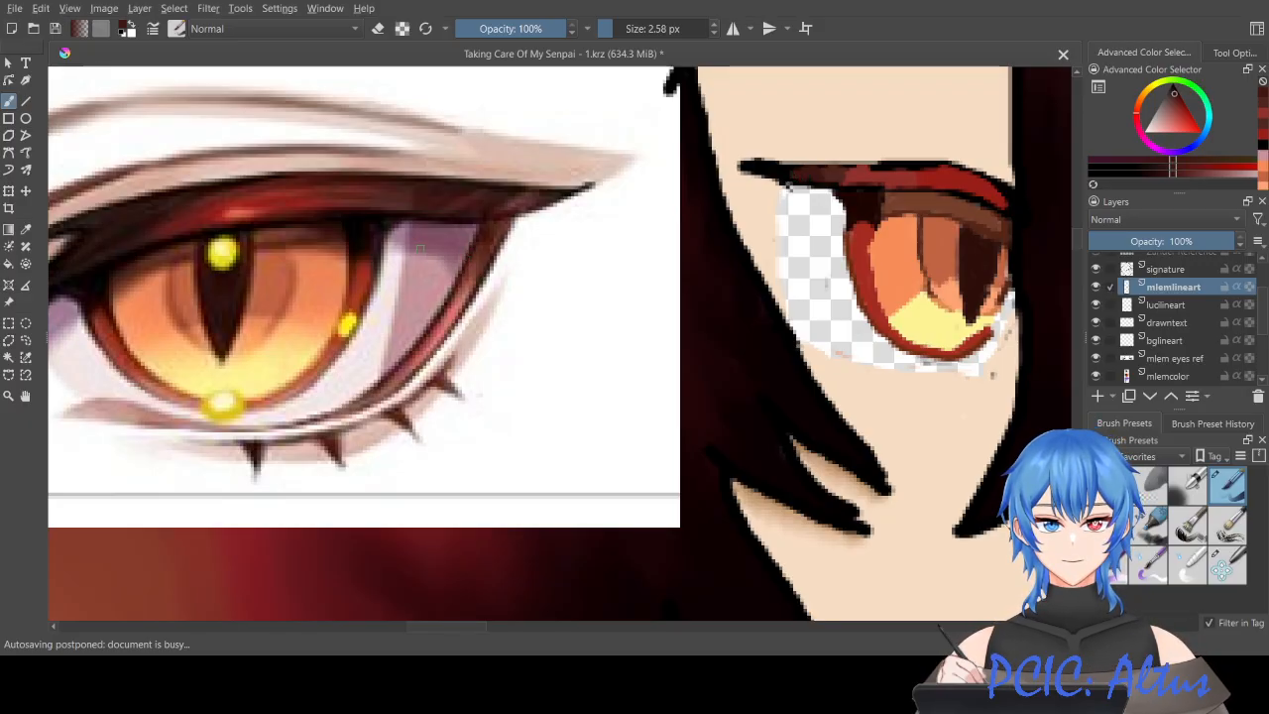
# Step: Paint the shaded upper corner of the eye white below the left part of the lid with mauve tones sampled from the reference eye
pyautogui.keyDown('ctrl'); pyautogui.click(424, 243); pyautogui.keyUp('ctrl')
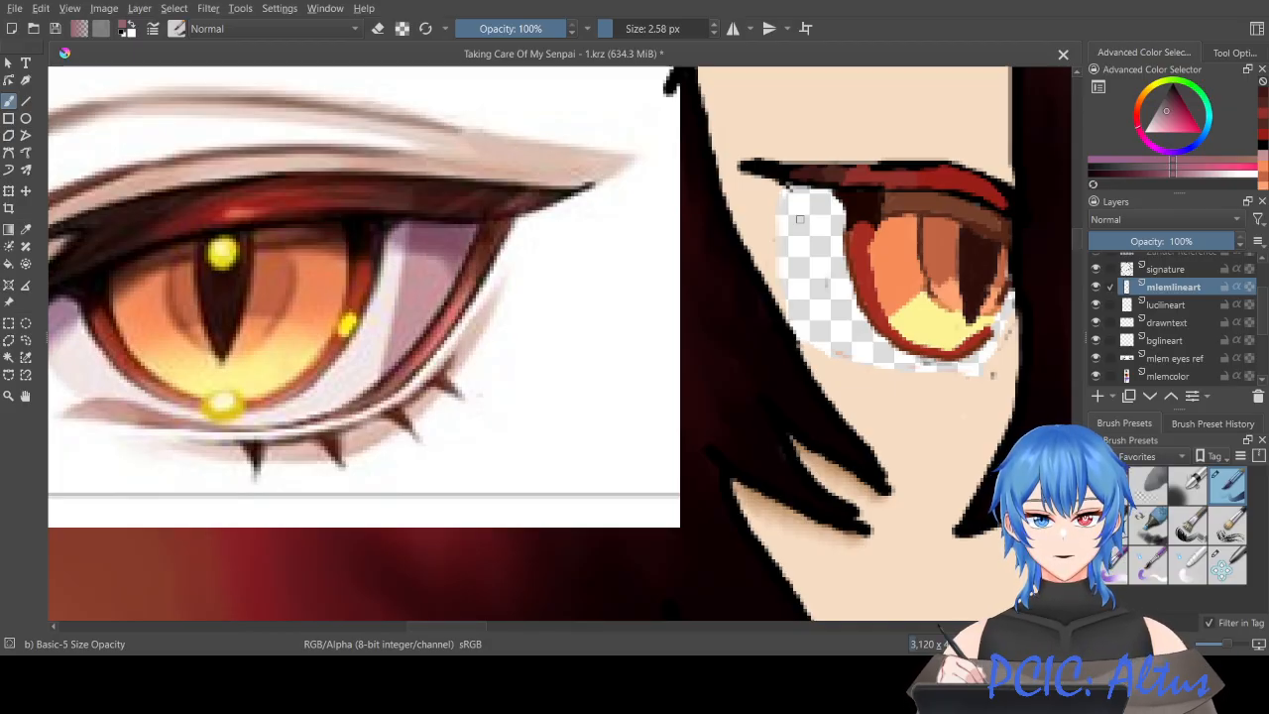
pyautogui.moveTo(814, 219); pyautogui.dragTo(783, 220)
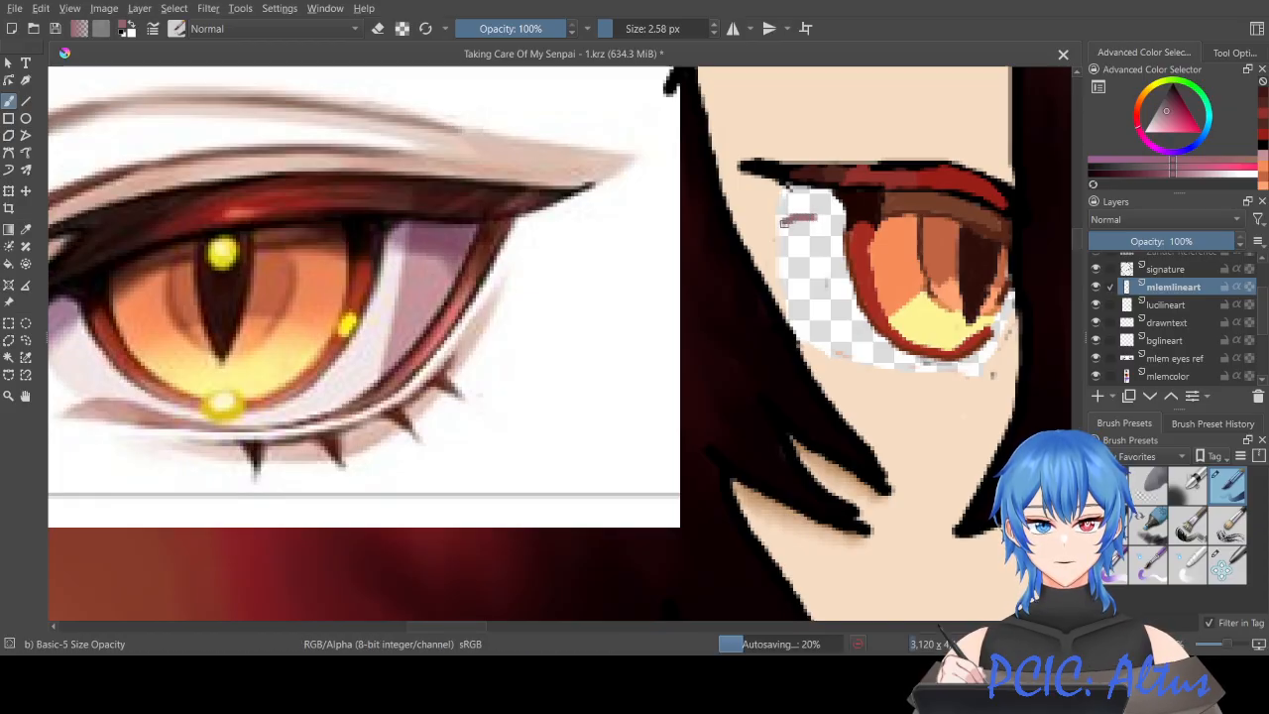
pyautogui.keyDown('ctrl'); pyautogui.click(436, 274); pyautogui.keyUp('ctrl')
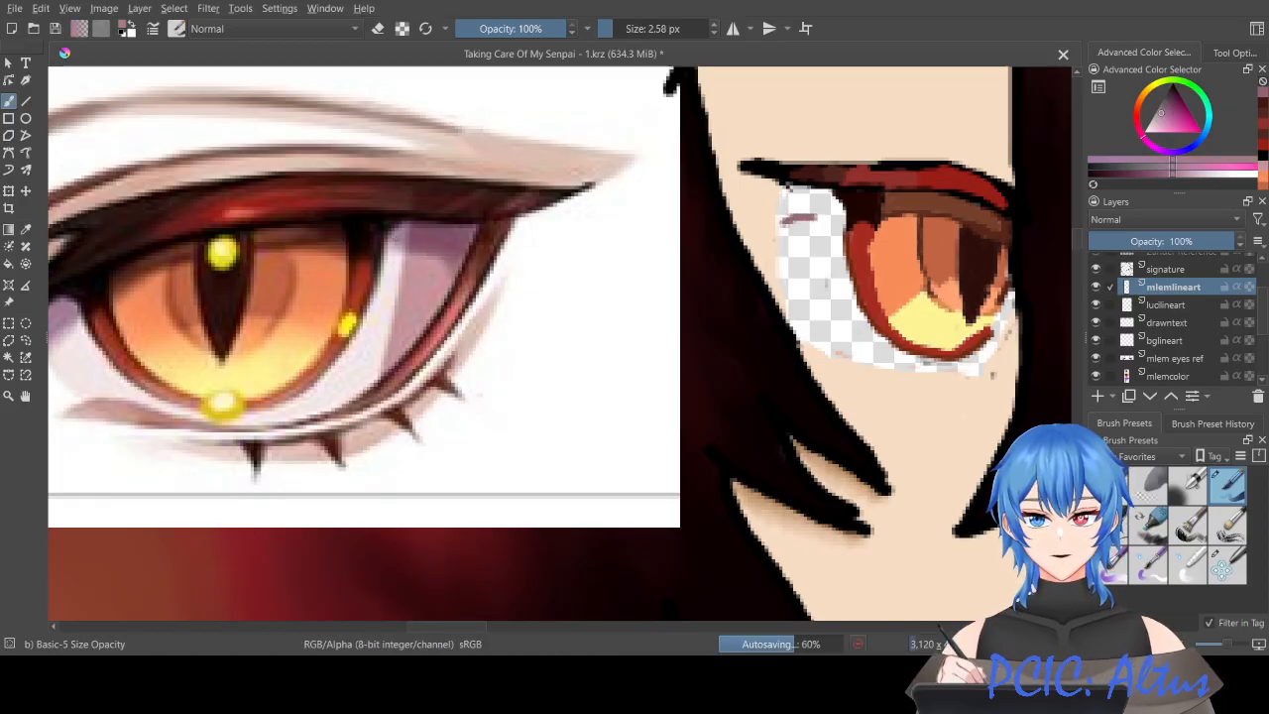
pyautogui.moveTo(827, 220); pyautogui.dragTo(837, 227)
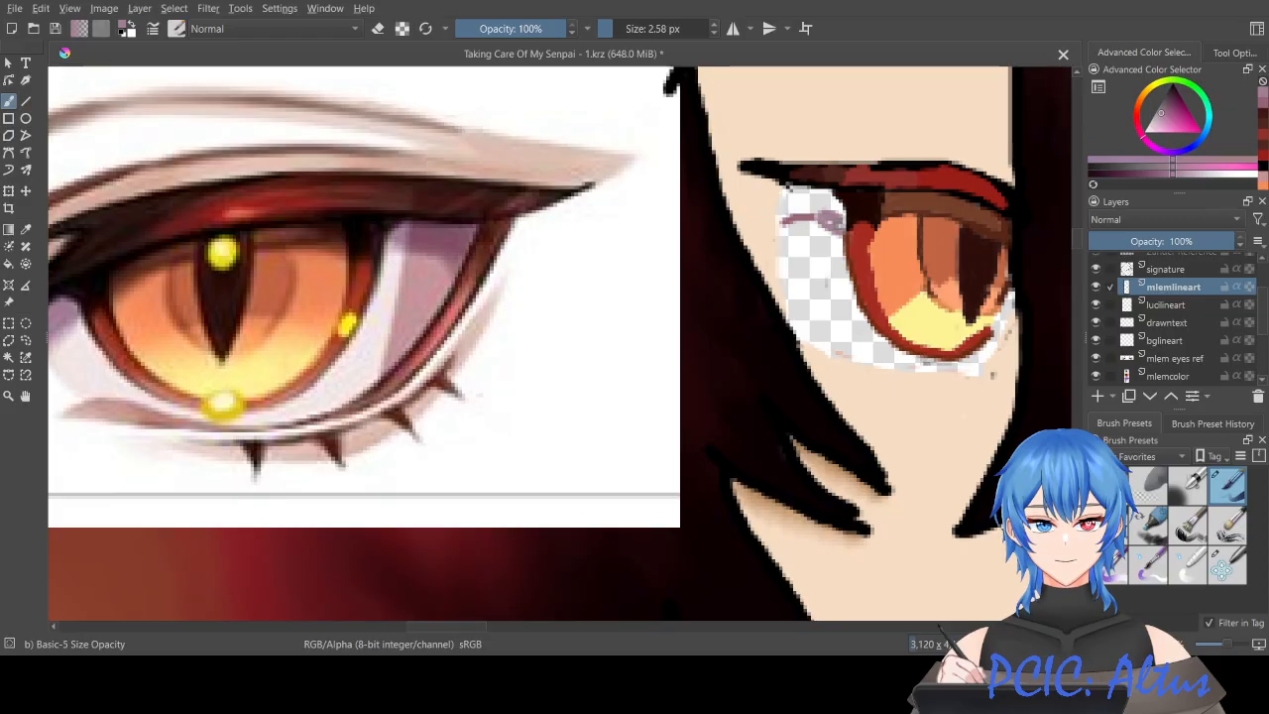
pyautogui.keyDown('ctrl'); pyautogui.click(441, 235); pyautogui.keyUp('ctrl')
pyautogui.moveTo(796, 210)
pyautogui.mouseDown()
pyautogui.moveTo(787, 218)
pyautogui.moveTo(789, 188)
pyautogui.mouseUp()
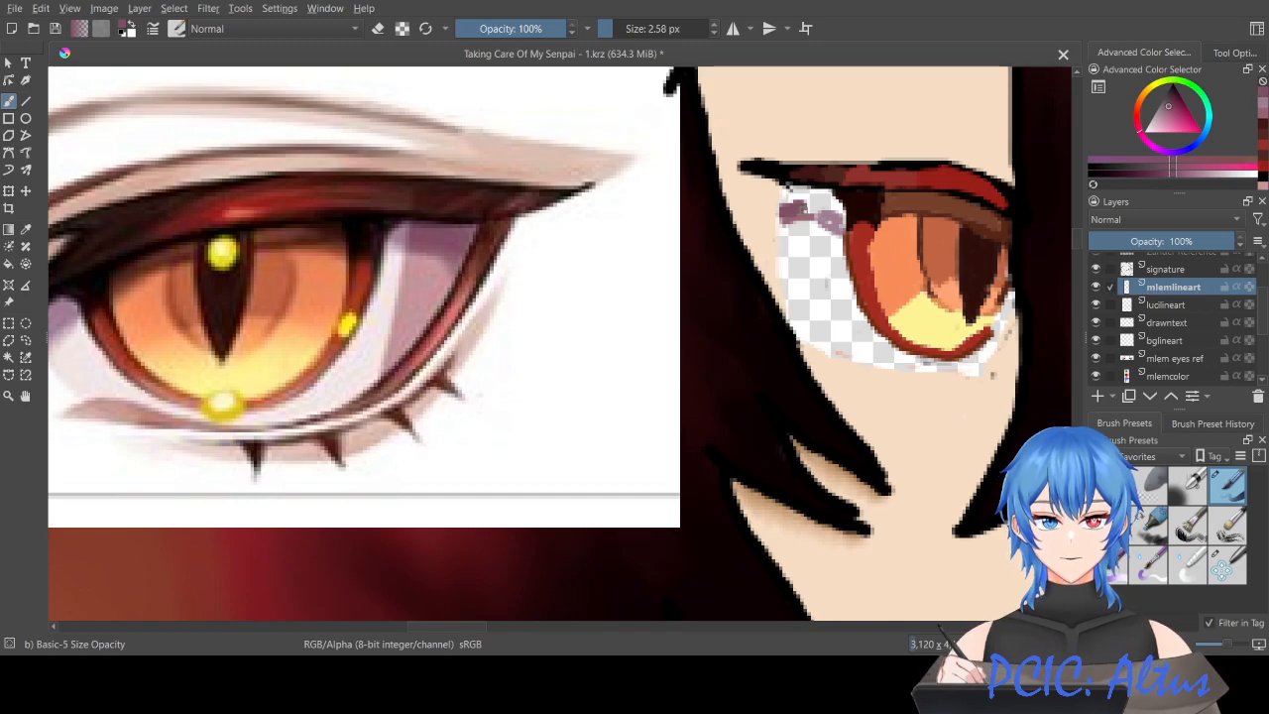
# Step: Add lighter pinkish mauve below the shading and a pale pinkish white patch beside the iris, sampling both from the reference white
pyautogui.keyDown('ctrl'); pyautogui.click(440, 328); pyautogui.keyUp('ctrl')
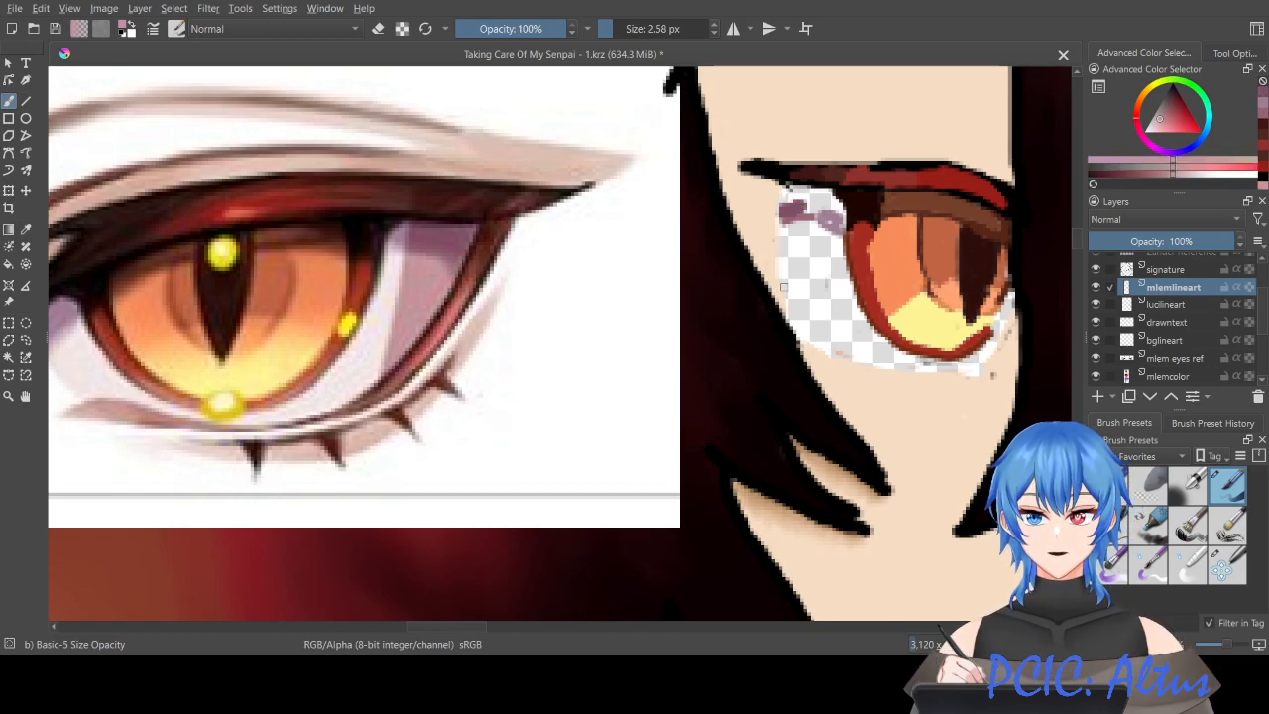
pyautogui.moveTo(863, 238)
pyautogui.mouseDown()
pyautogui.moveTo(783, 228)
pyautogui.moveTo(796, 245)
pyautogui.mouseUp()
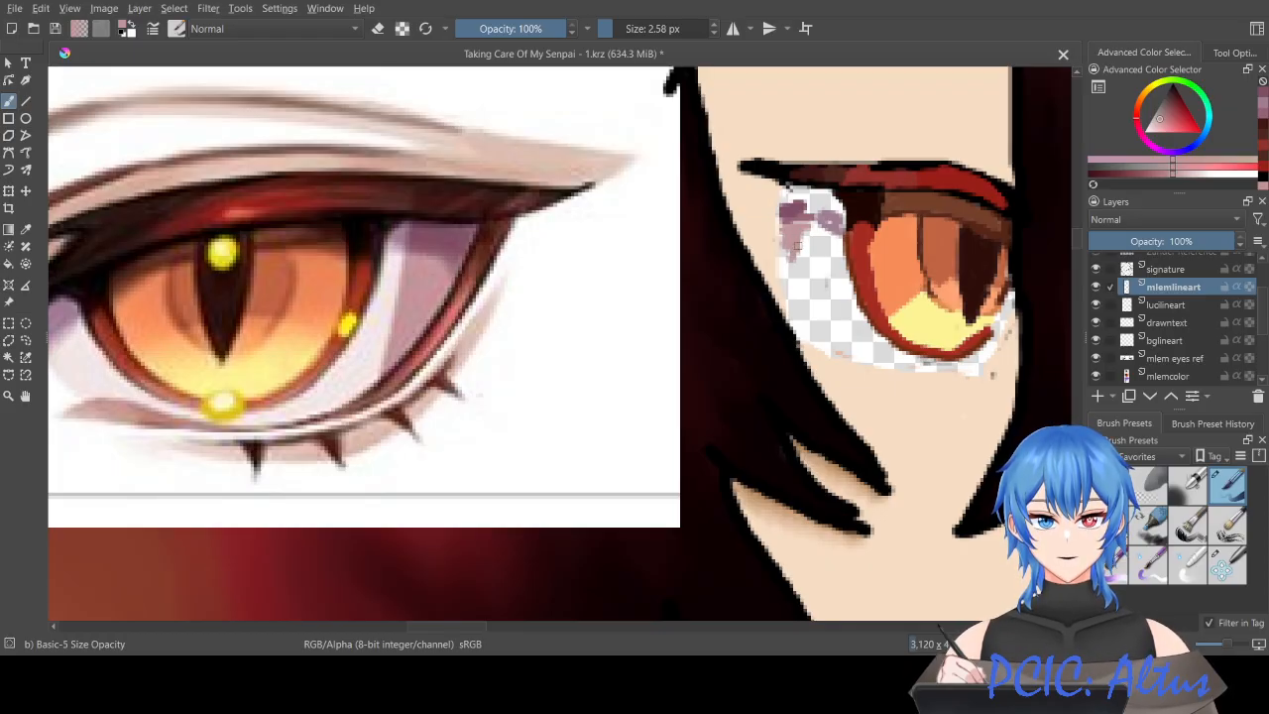
pyautogui.keyDown('ctrl'); pyautogui.click(401, 297); pyautogui.keyUp('ctrl')
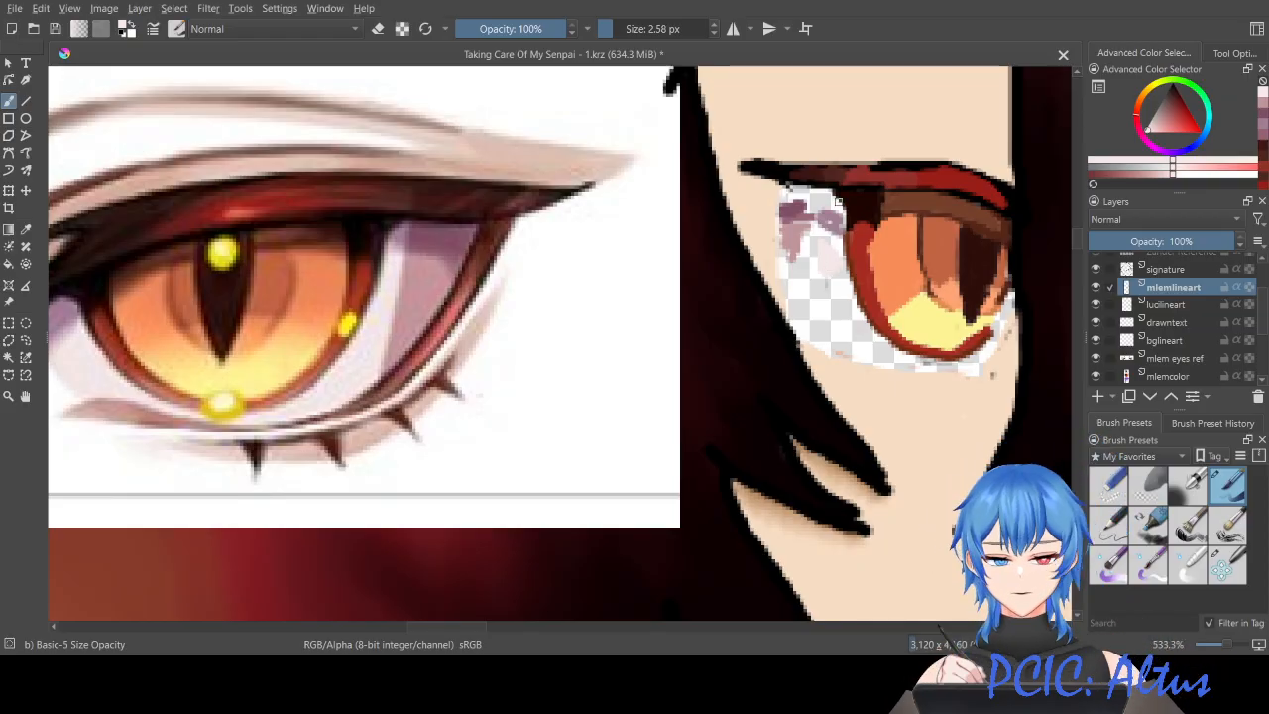
pyautogui.keyDown('ctrl'); pyautogui.click(508, 197); pyautogui.keyUp('ctrl')
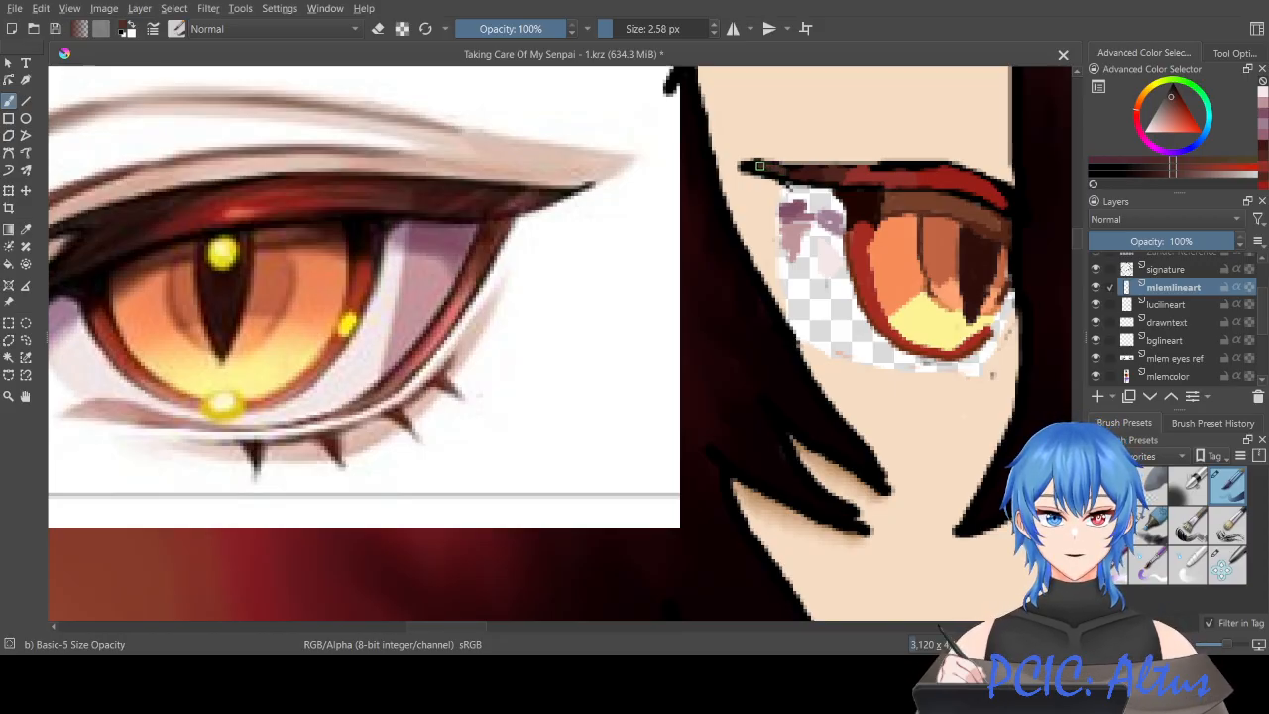
pyautogui.click(810, 212)
pyautogui.hotkey('ctrl', 'z')
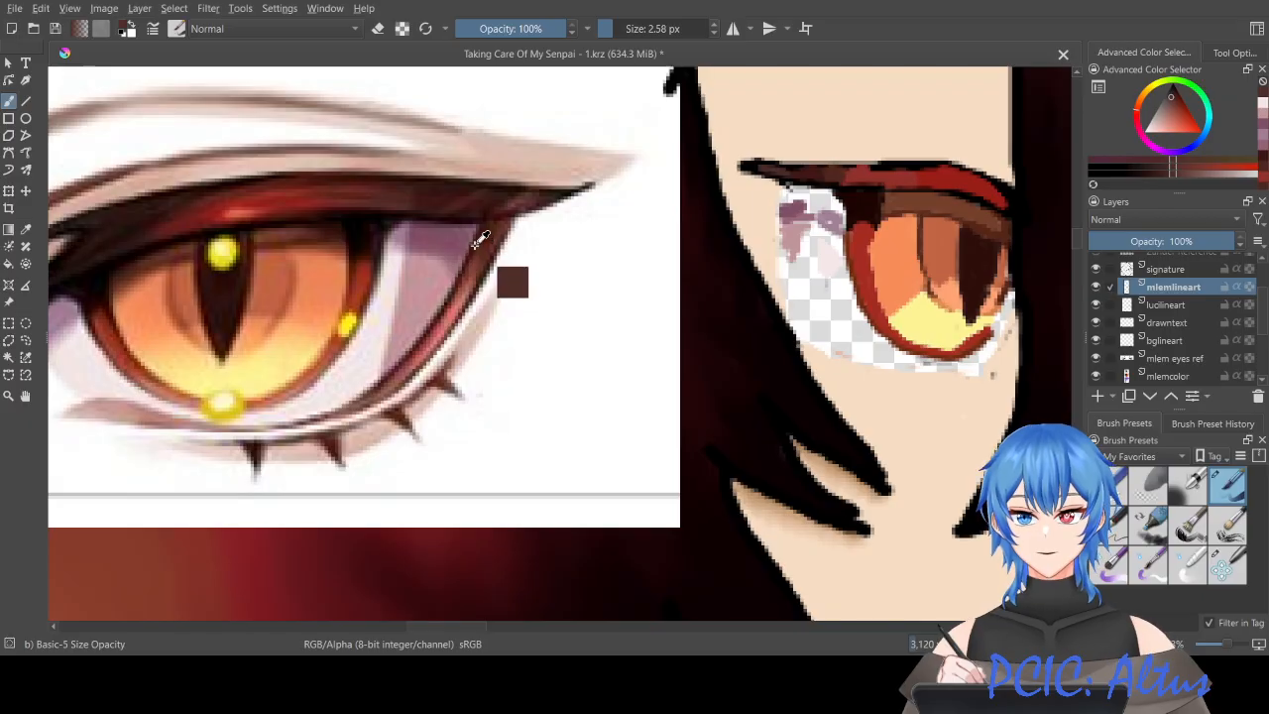
# Step: Draw the lower lid line from the upper lid's left end around under the iris in dark red-brown sampled from the reference's outer corner
pyautogui.keyDown('ctrl'); pyautogui.click(479, 239); pyautogui.keyUp('ctrl')
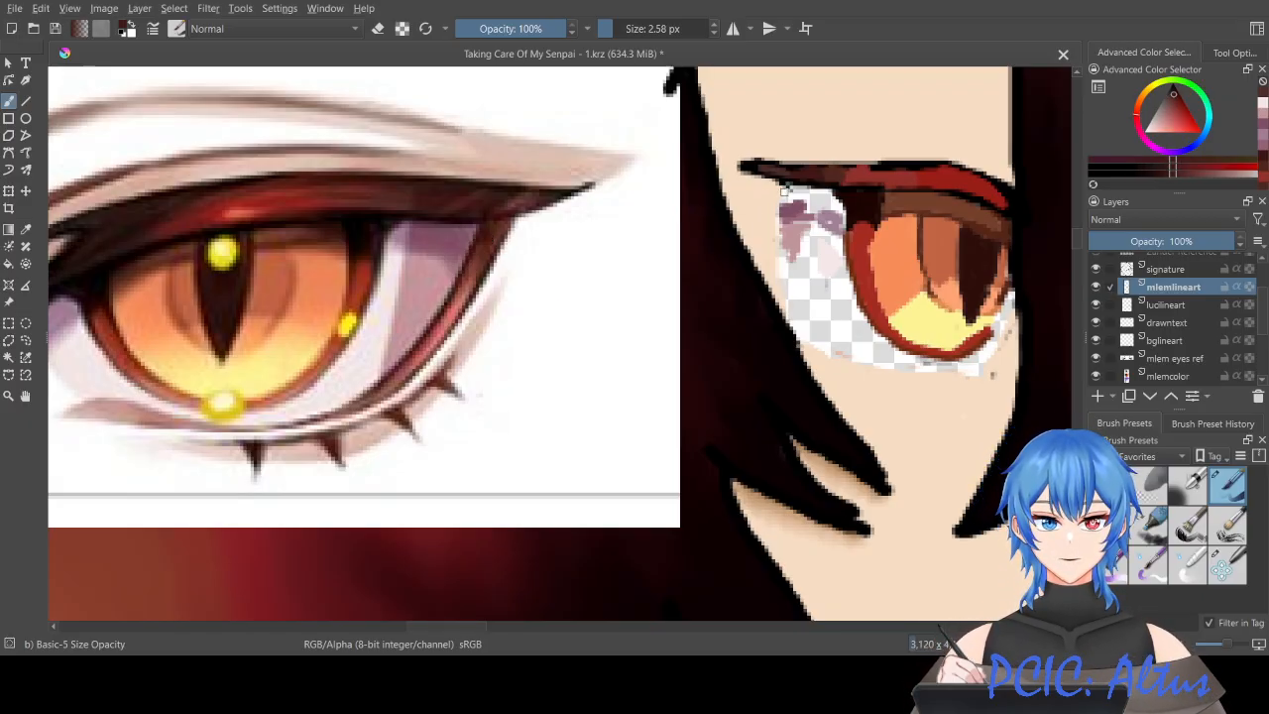
pyautogui.moveTo(787, 189)
pyautogui.mouseDown()
pyautogui.moveTo(801, 260)
pyautogui.moveTo(882, 355)
pyautogui.mouseUp()
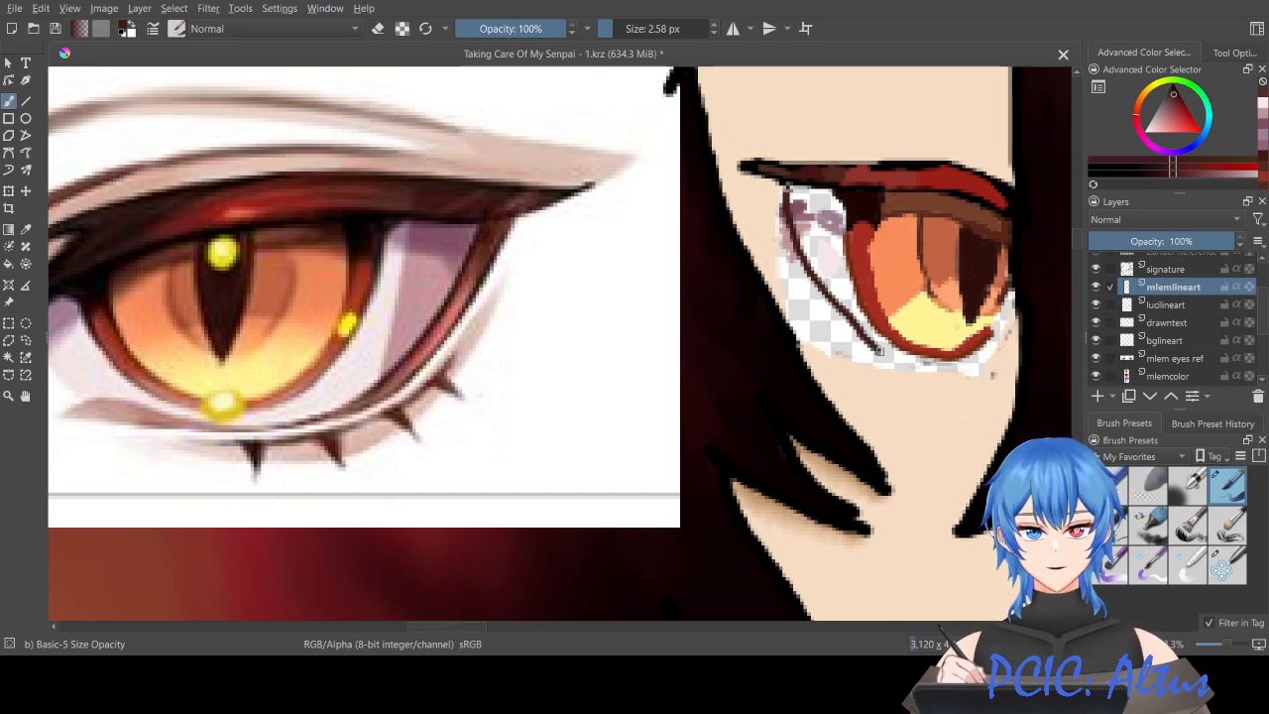
pyautogui.hotkey('ctrl', 'z')
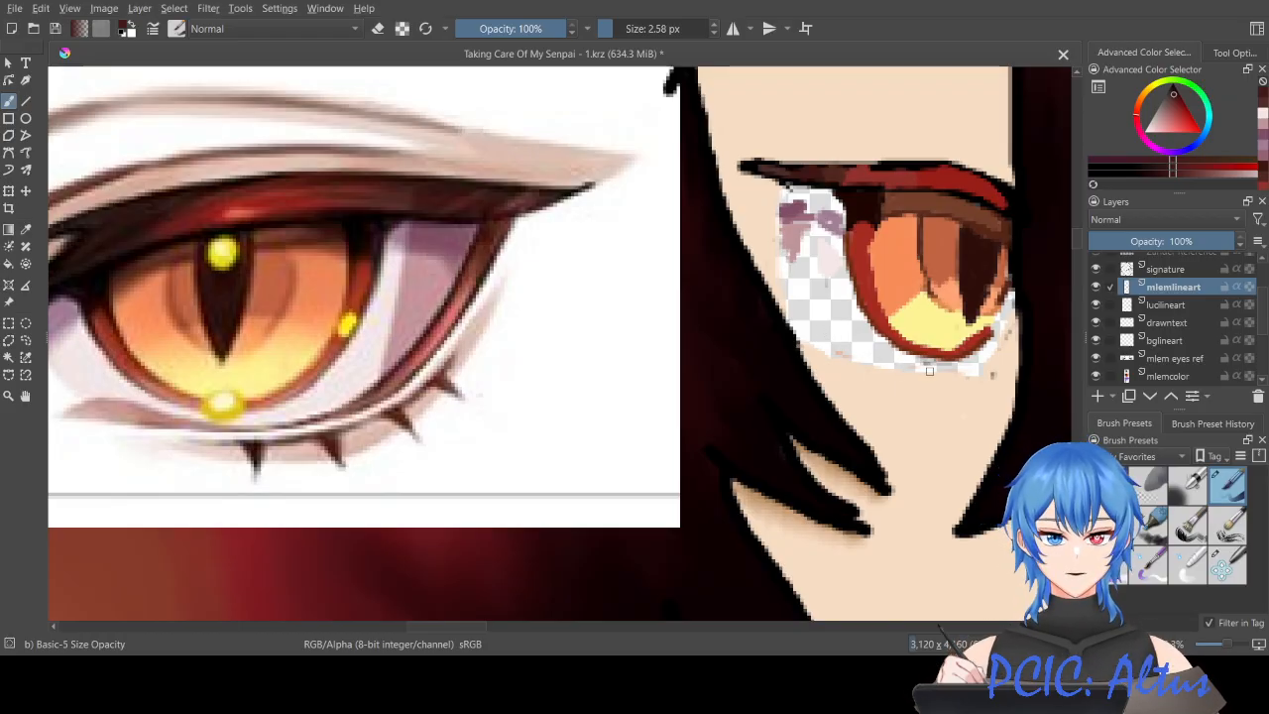
pyautogui.moveTo(930, 370)
pyautogui.mouseDown()
pyautogui.moveTo(866, 352)
pyautogui.moveTo(813, 317)
pyautogui.moveTo(788, 264)
pyautogui.moveTo(787, 187)
pyautogui.mouseUp()
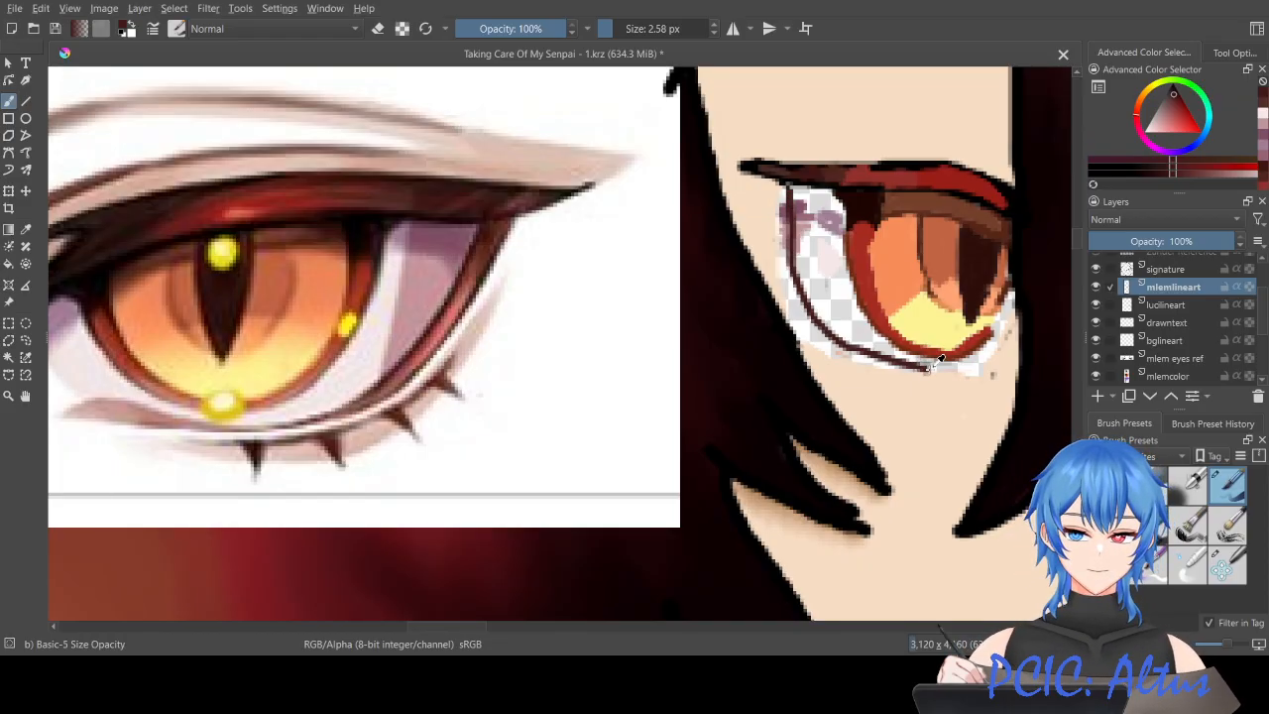
pyautogui.hotkey('ctrl', 'z')
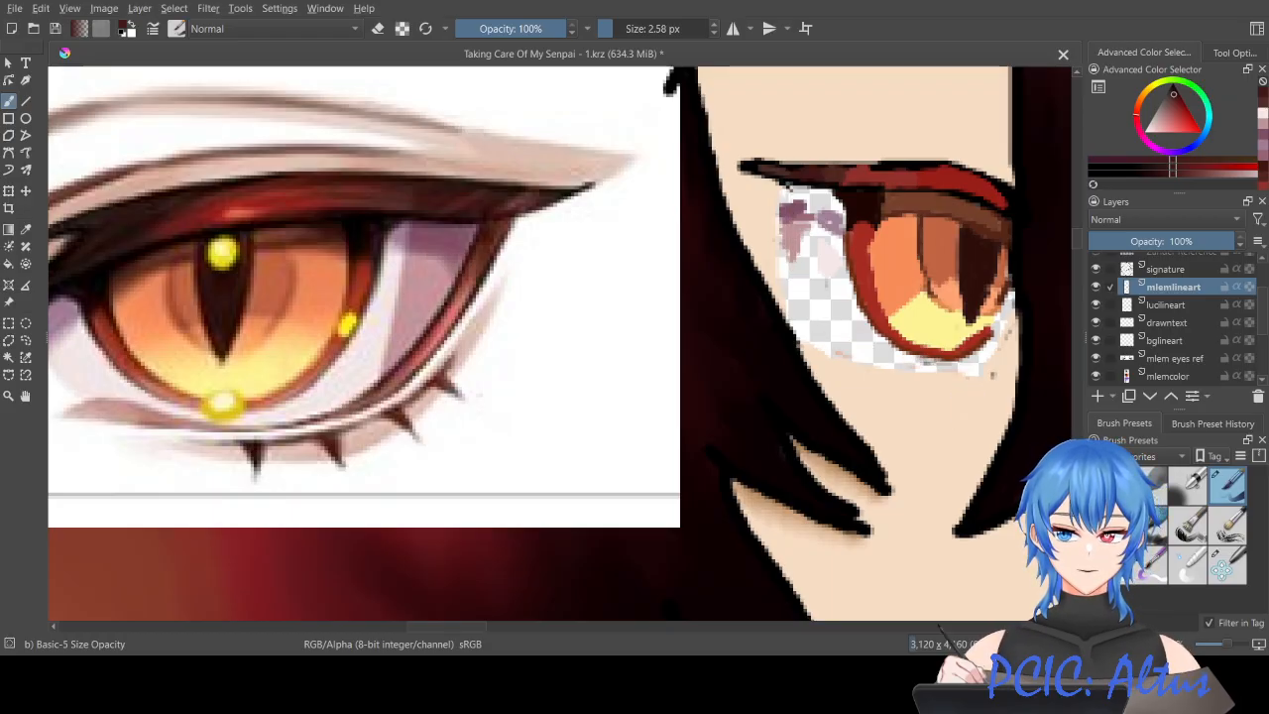
pyautogui.moveTo(937, 373); pyautogui.dragTo(898, 366)
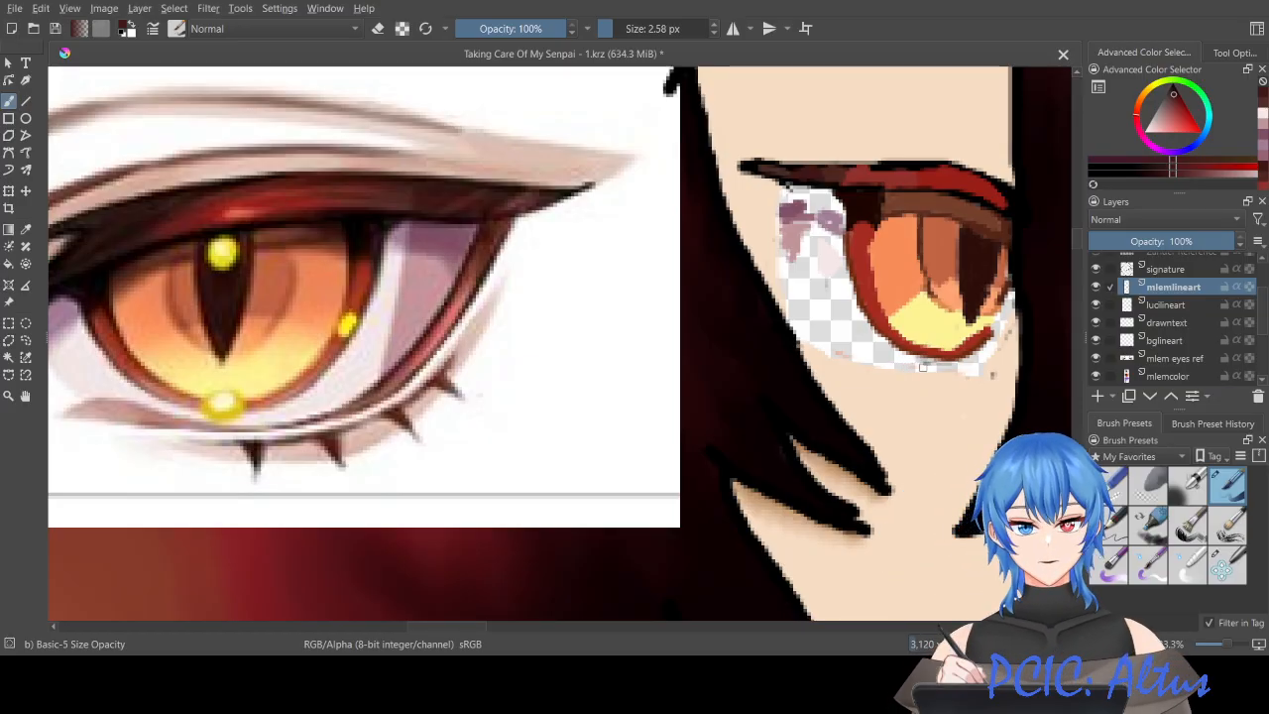
pyautogui.moveTo(929, 373)
pyautogui.mouseDown()
pyautogui.moveTo(842, 338)
pyautogui.moveTo(798, 263)
pyautogui.moveTo(779, 184)
pyautogui.mouseUp()
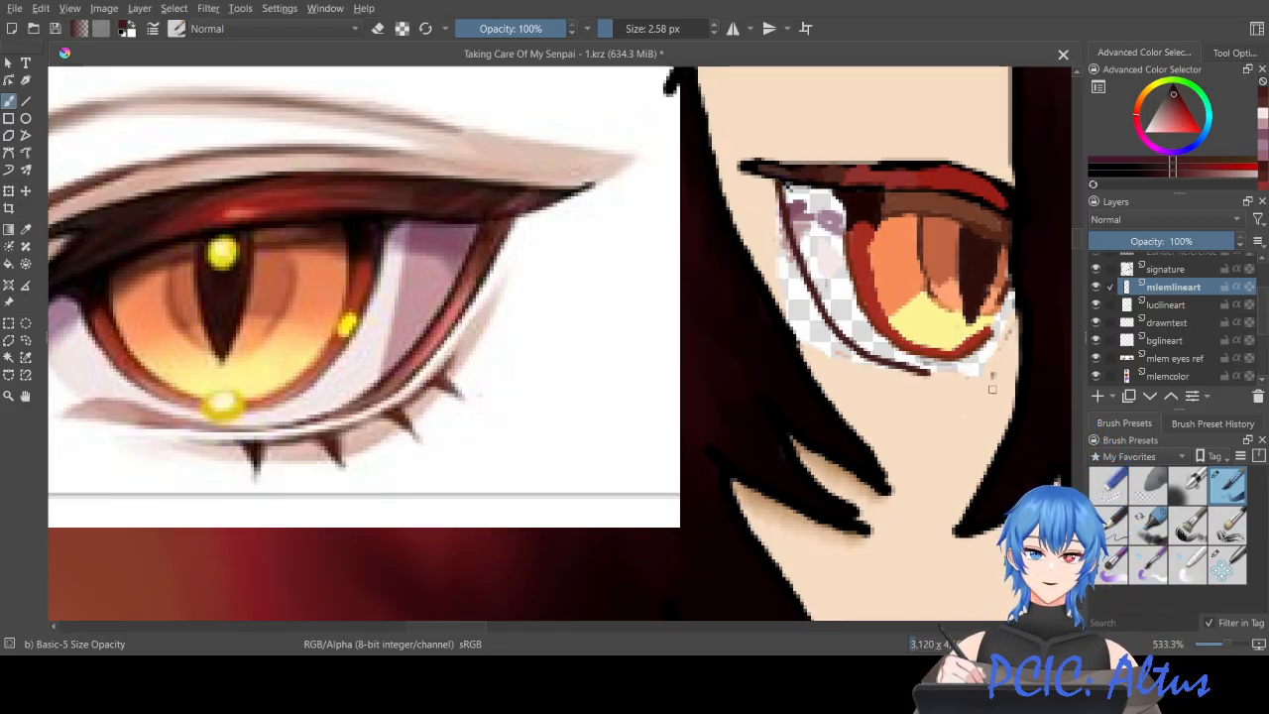
pyautogui.press('e')
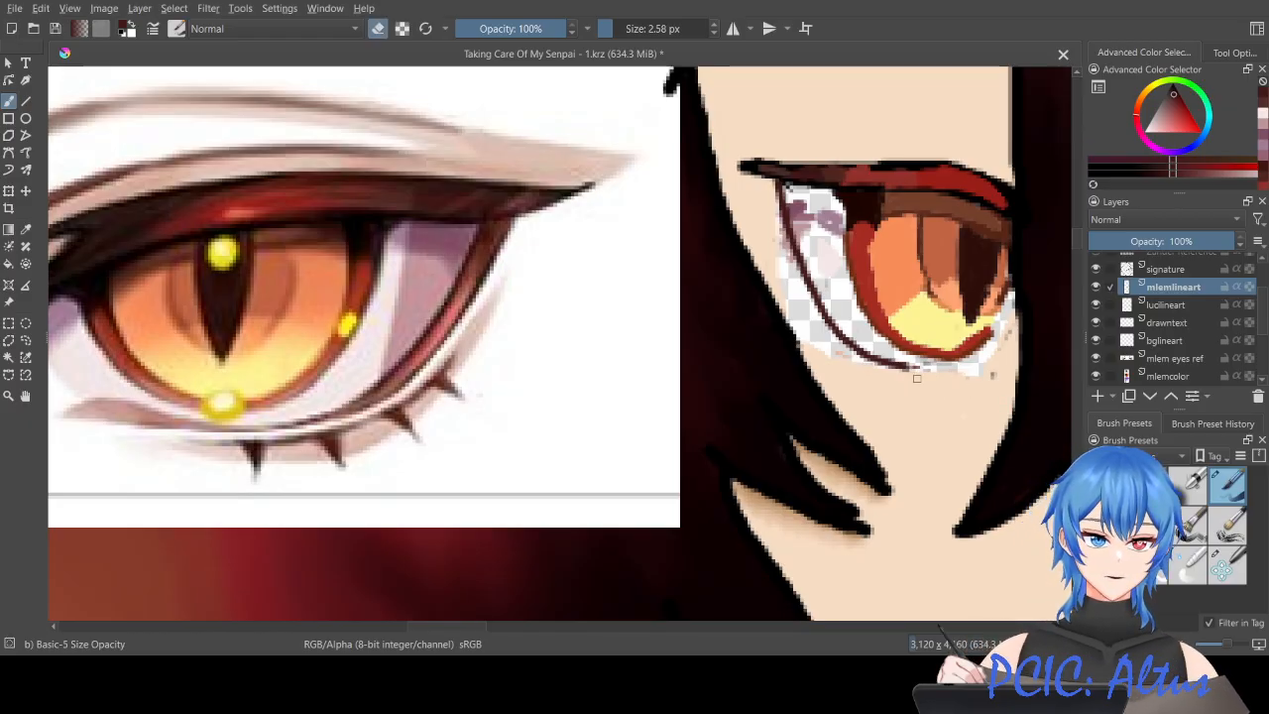
pyautogui.press('e')
pyautogui.moveTo(908, 370); pyautogui.dragTo(987, 363)
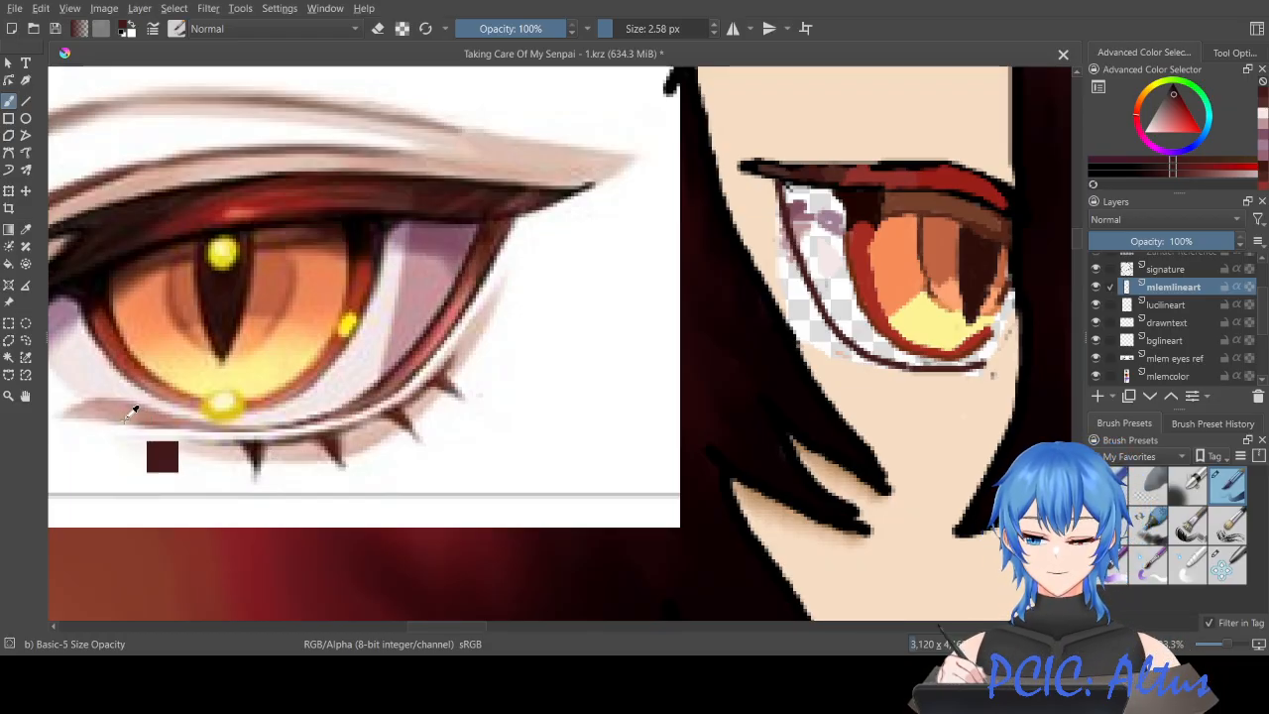
# Step: Paint a tan shadow at the right end of the lower lid line, sampled from the reference's inner corner, and erase its excess
pyautogui.keyDown('ctrl'); pyautogui.click(122, 410); pyautogui.keyUp('ctrl')
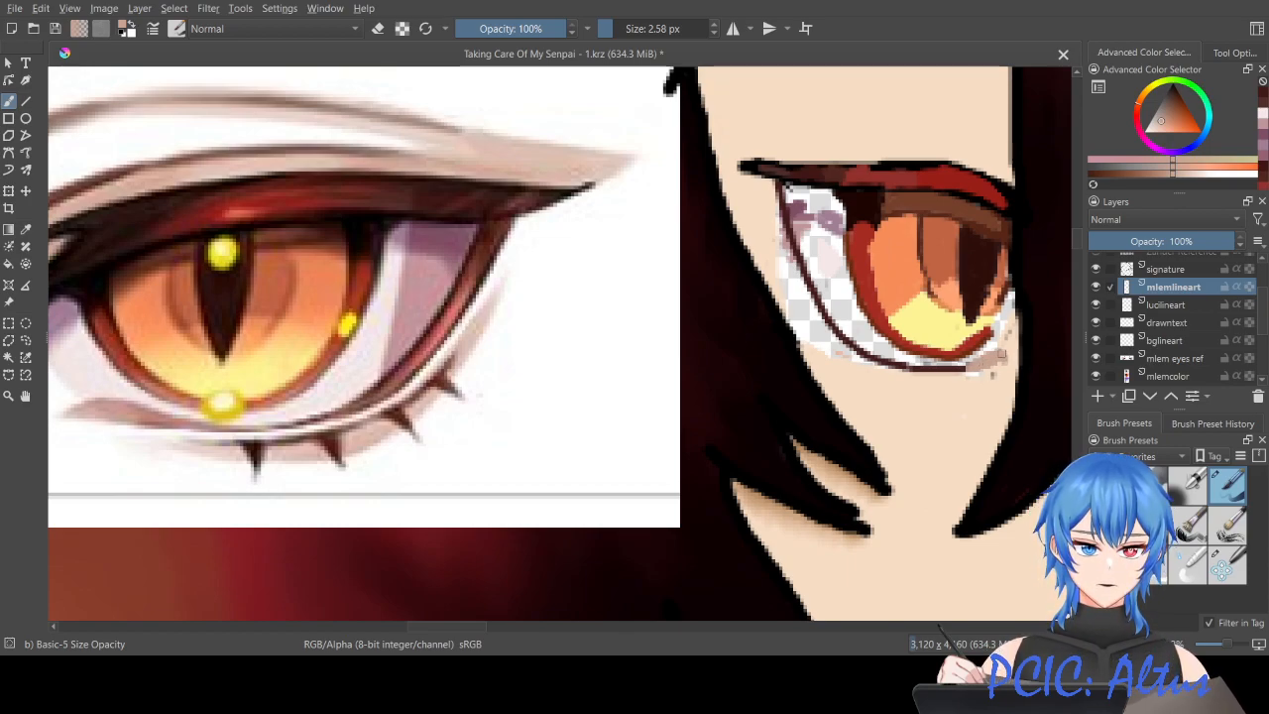
pyautogui.press('e')
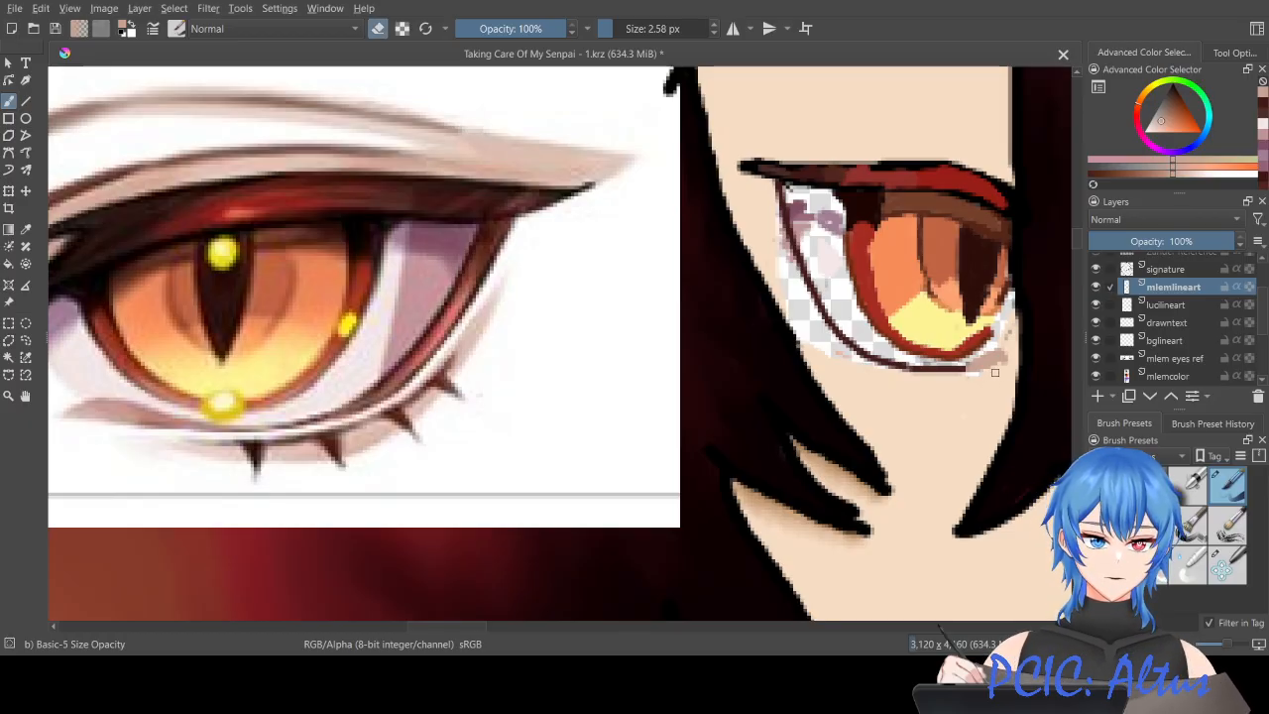
pyautogui.moveTo(1010, 335); pyautogui.dragTo(1005, 339)
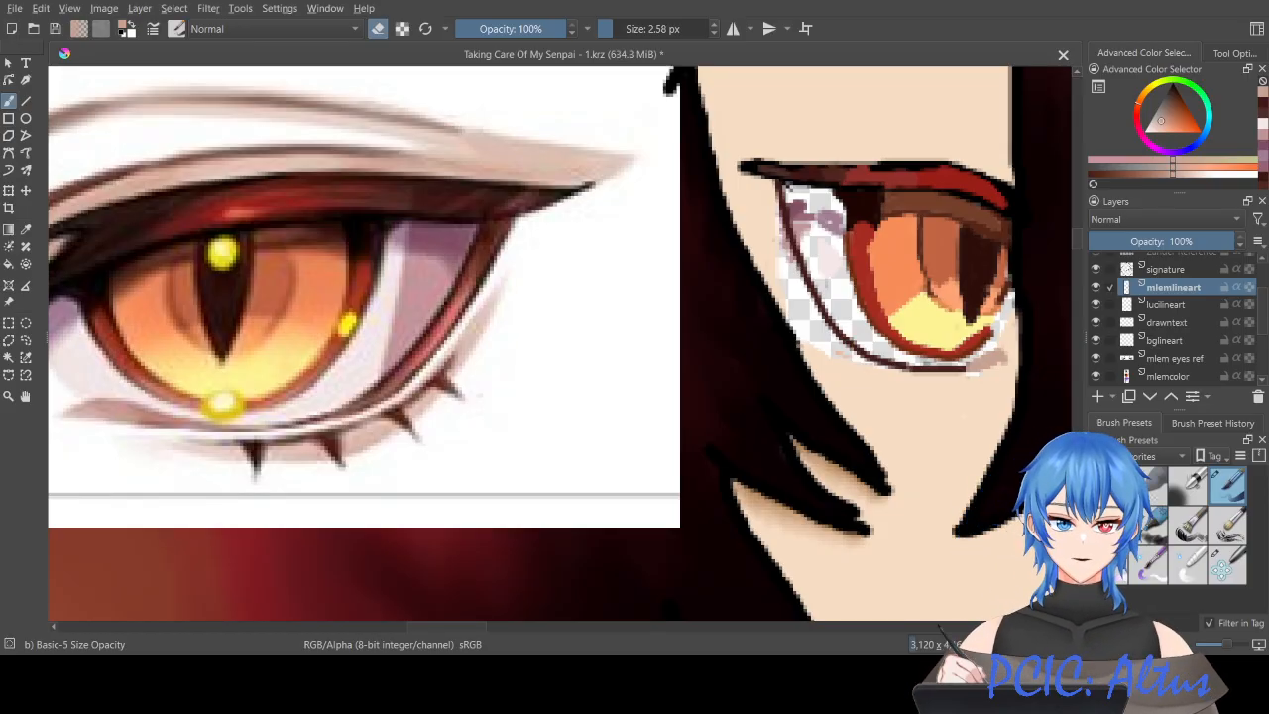
# Step: Extend the brown iris outline up the iris's right side and fill the gap beside it with the reference's pale pinkish white
pyautogui.keyDown('ctrl'); pyautogui.click(83, 369); pyautogui.keyUp('ctrl')
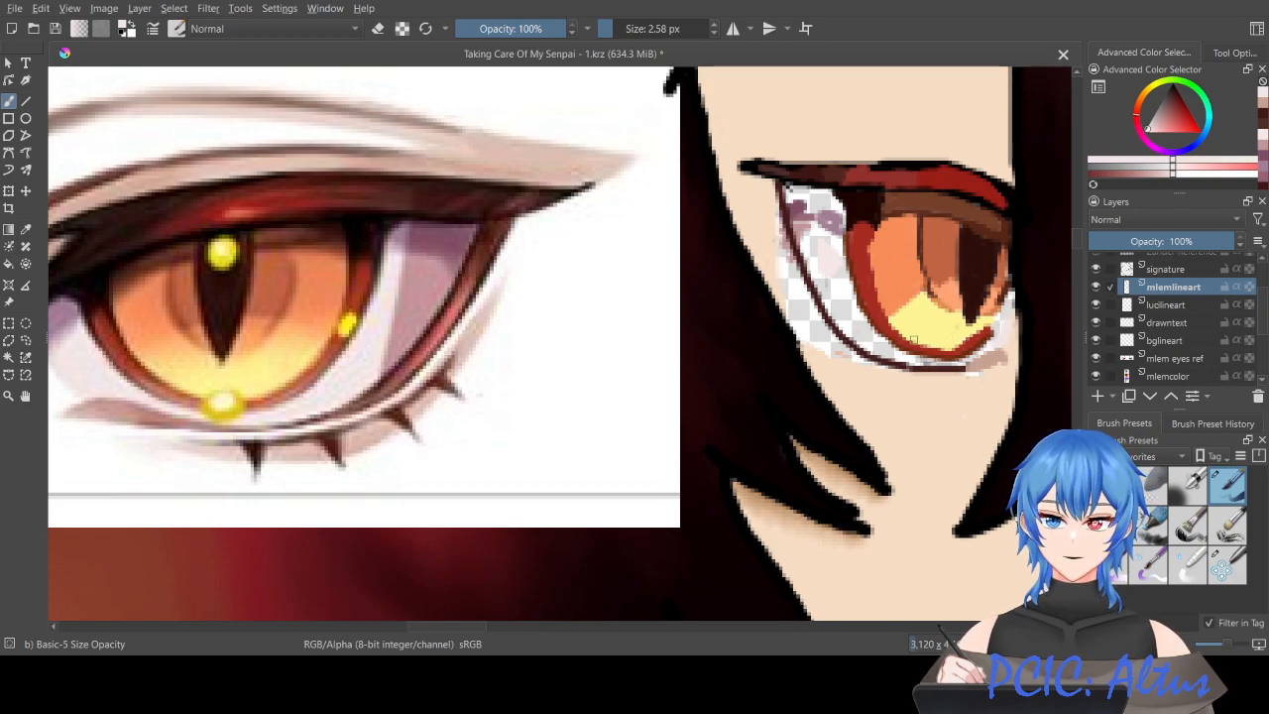
pyautogui.keyDown('ctrl'); pyautogui.click(991, 330); pyautogui.keyUp('ctrl')
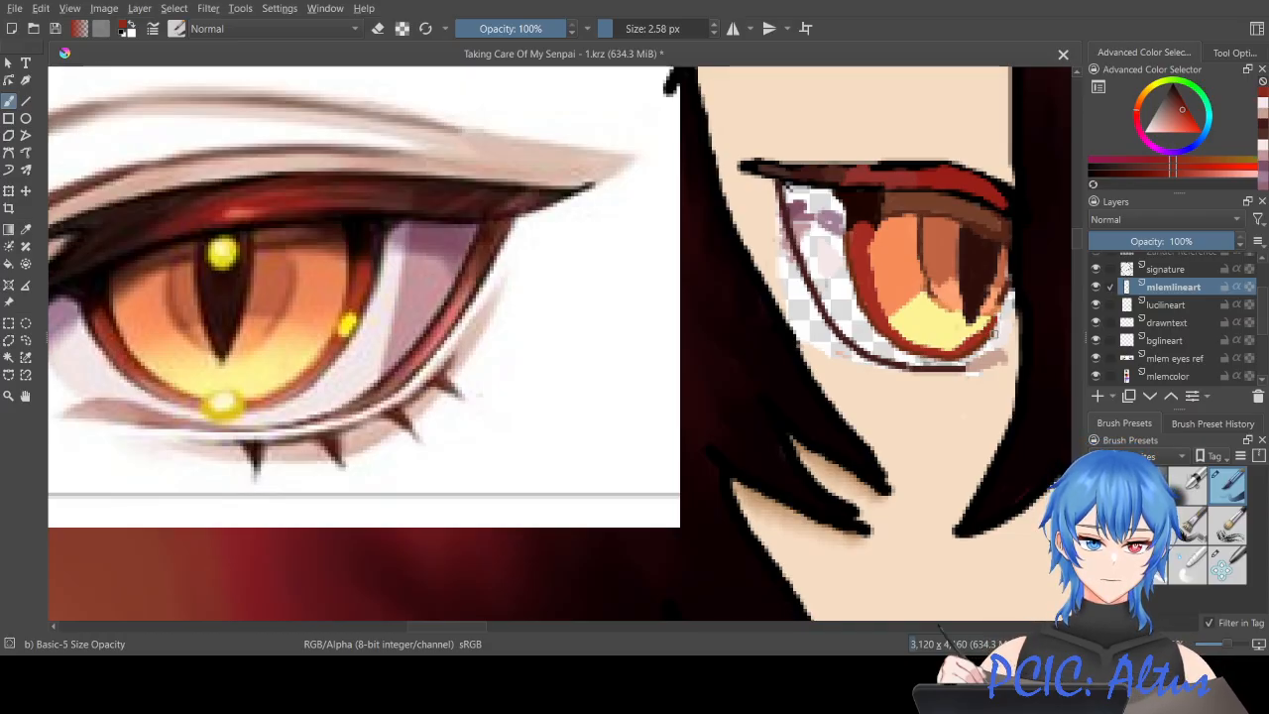
pyautogui.keyDown('ctrl'); pyautogui.click(991, 333); pyautogui.keyUp('ctrl')
pyautogui.moveTo(989, 337); pyautogui.dragTo(1004, 321)
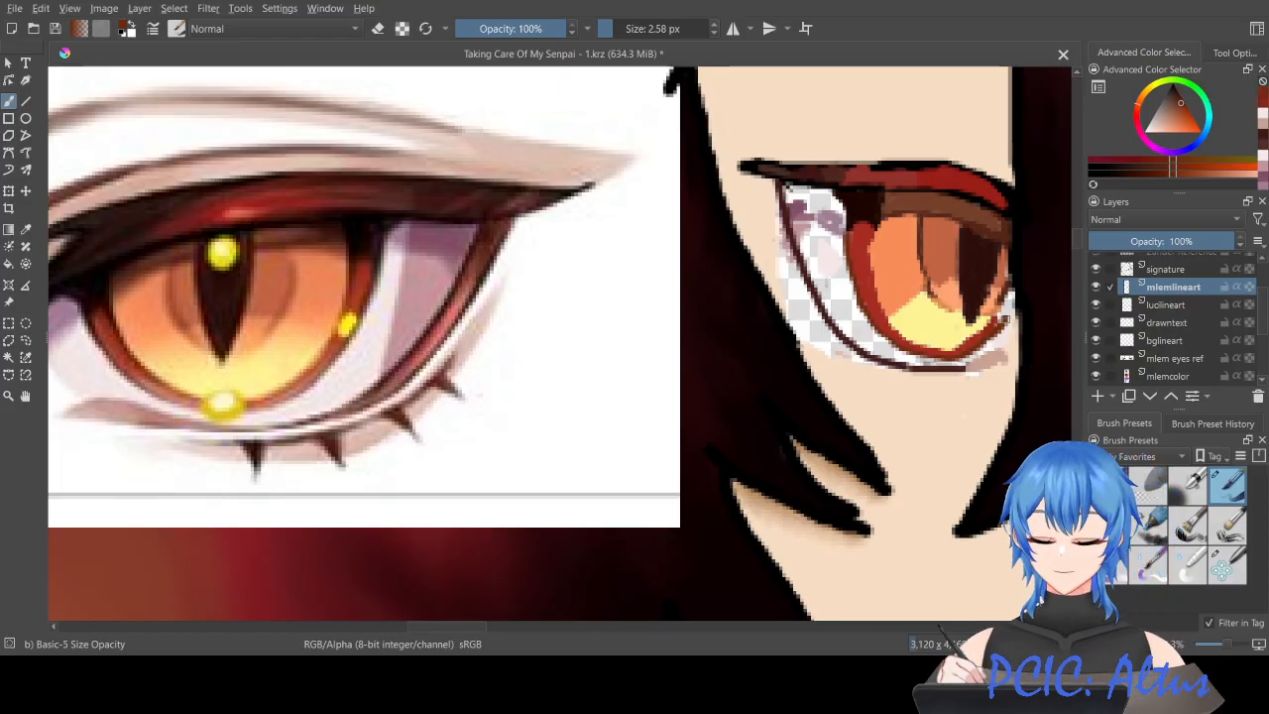
pyautogui.moveTo(990, 336); pyautogui.dragTo(1006, 297)
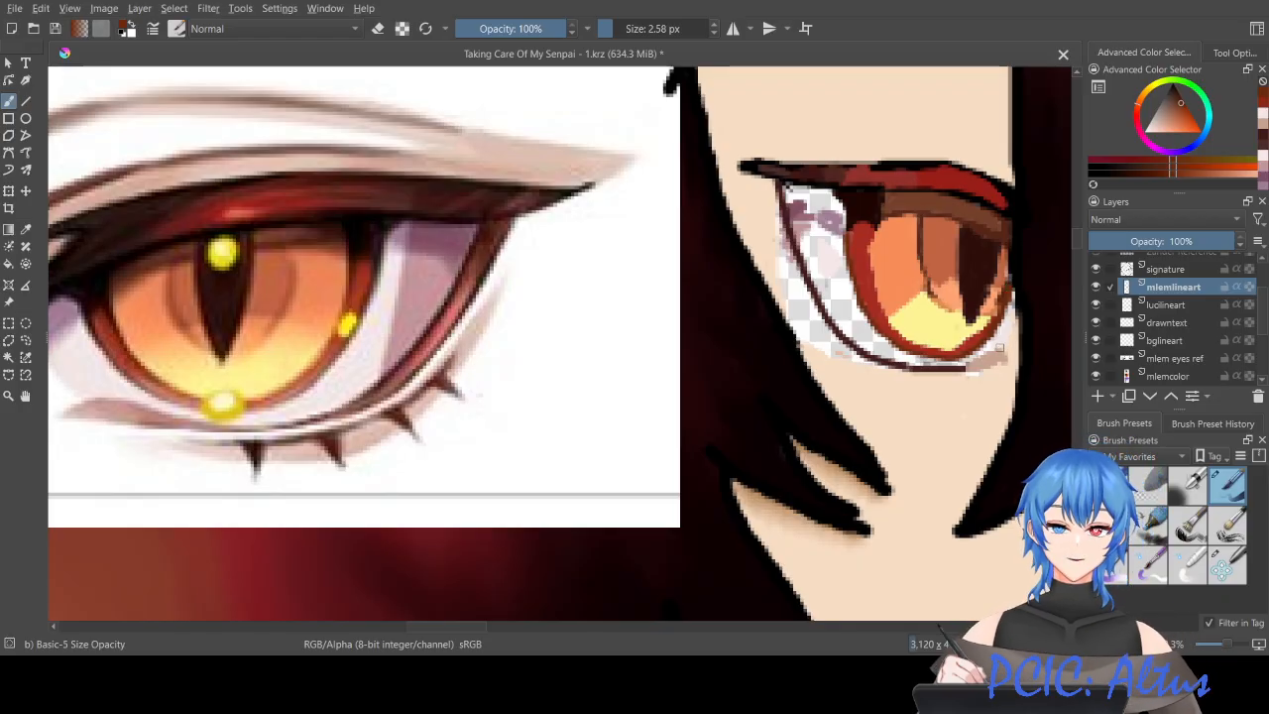
pyautogui.keyDown('ctrl'); pyautogui.click(1015, 361); pyautogui.keyUp('ctrl')
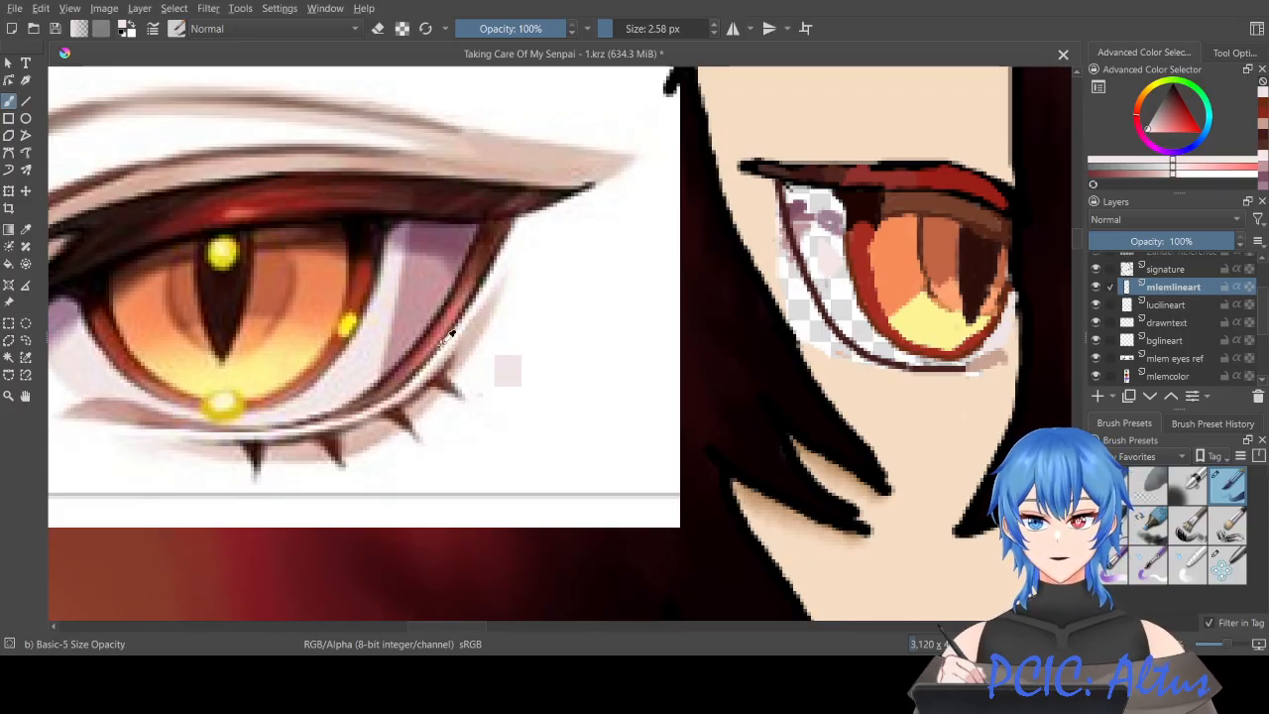
# Step: Try to draw a second dark line inside the lower lid line with a colour sampled from the reference's outer rim
pyautogui.keyDown('ctrl'); pyautogui.click(397, 364); pyautogui.keyUp('ctrl')
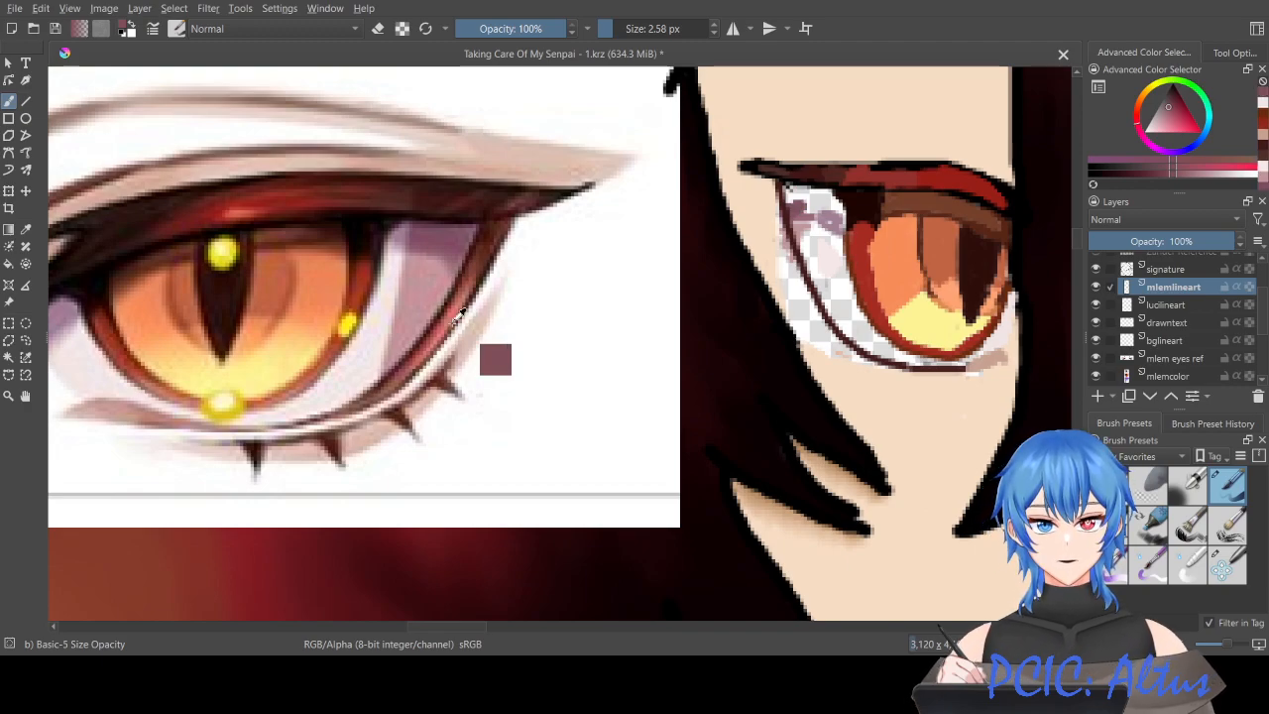
pyautogui.keyDown('ctrl'); pyautogui.click(434, 321); pyautogui.keyUp('ctrl')
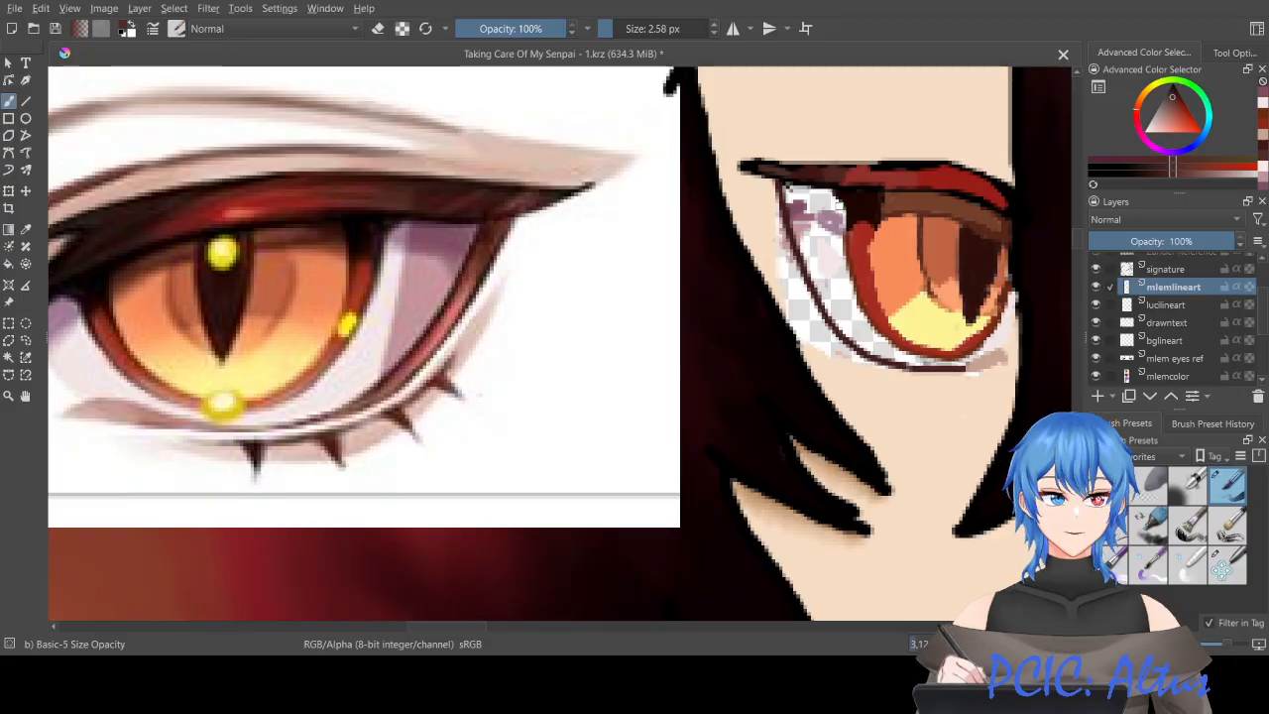
pyautogui.moveTo(790, 185); pyautogui.dragTo(837, 311)
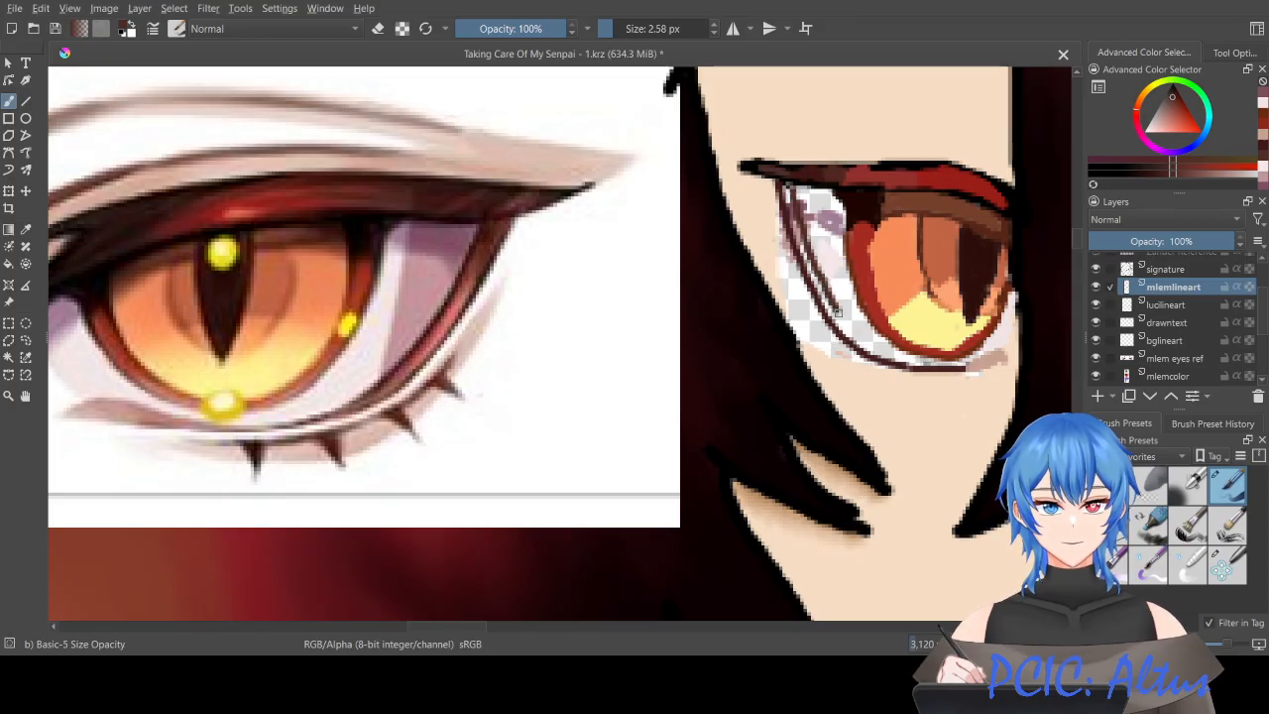
pyautogui.hotkey('ctrl', 'z')
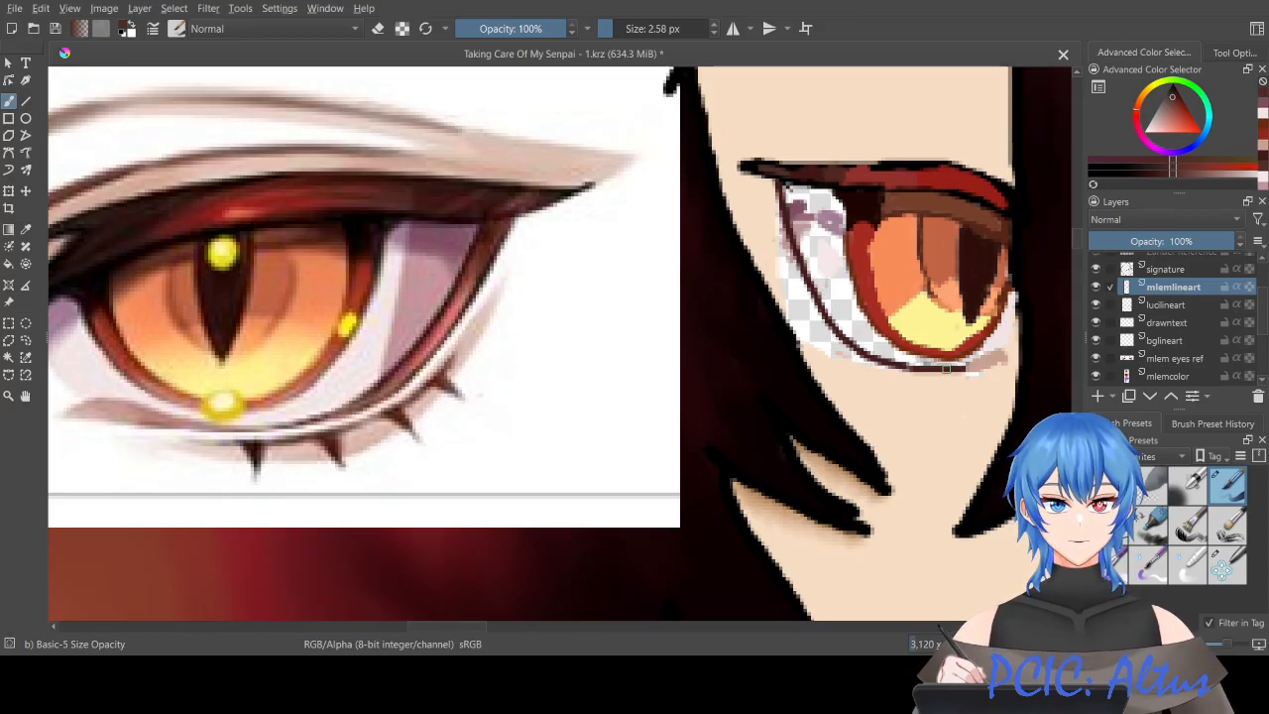
pyautogui.moveTo(947, 367)
pyautogui.mouseDown()
pyautogui.moveTo(876, 346)
pyautogui.moveTo(833, 309)
pyautogui.mouseUp()
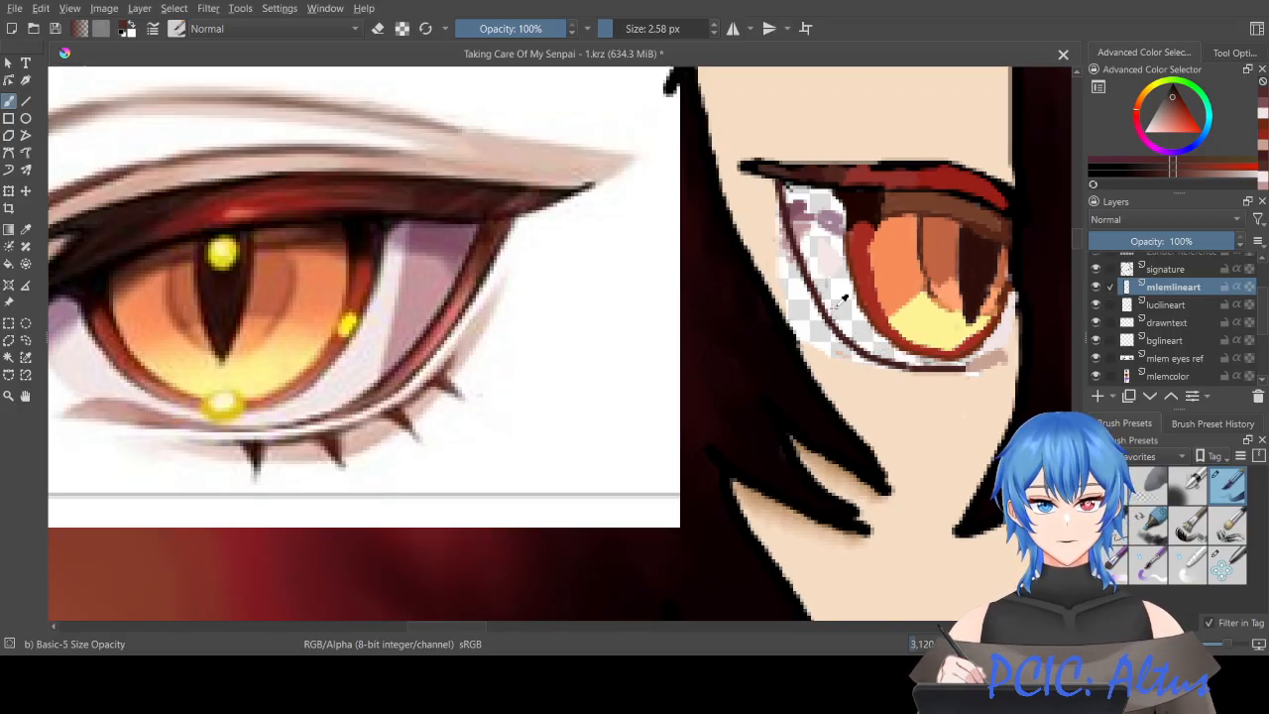
# Step: Reduce the brush size to 1.96 px for finer work on the lower lid
pyautogui.scroll(3, 833, 308)
pyautogui.moveTo(421, 625); pyautogui.dragTo(463, 637)
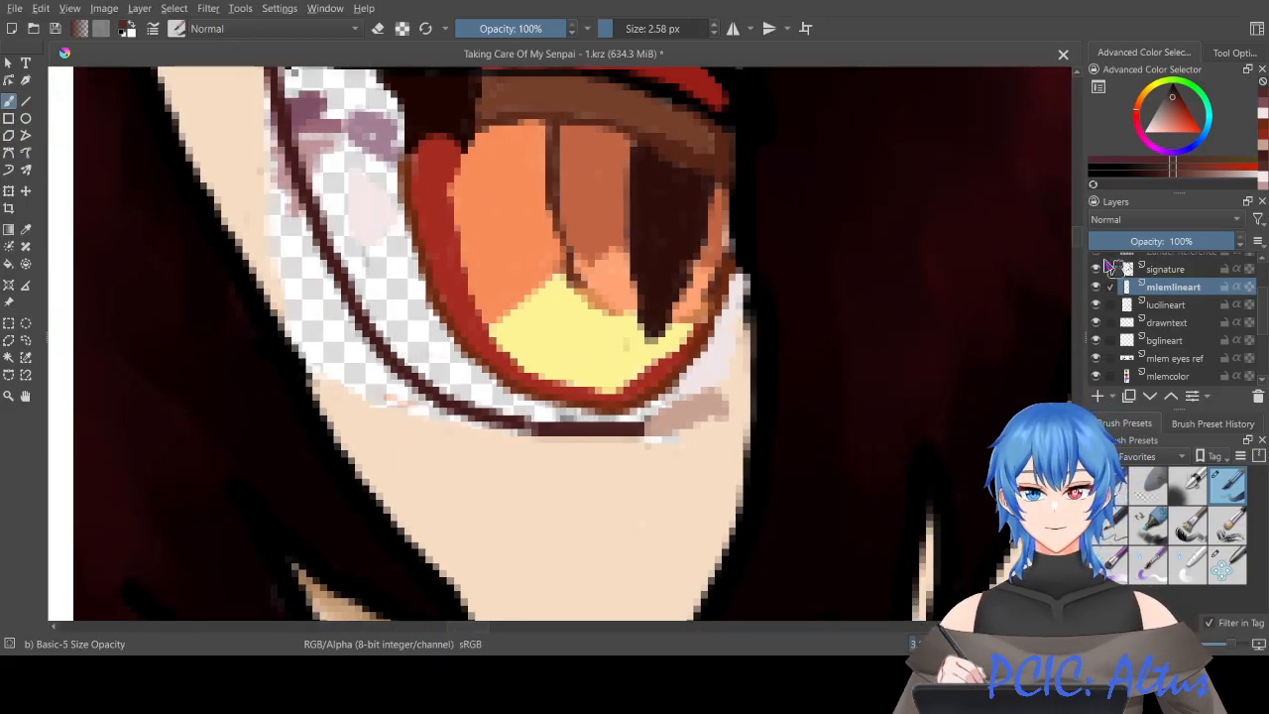
pyautogui.moveTo(1077, 237); pyautogui.dragTo(1078, 234)
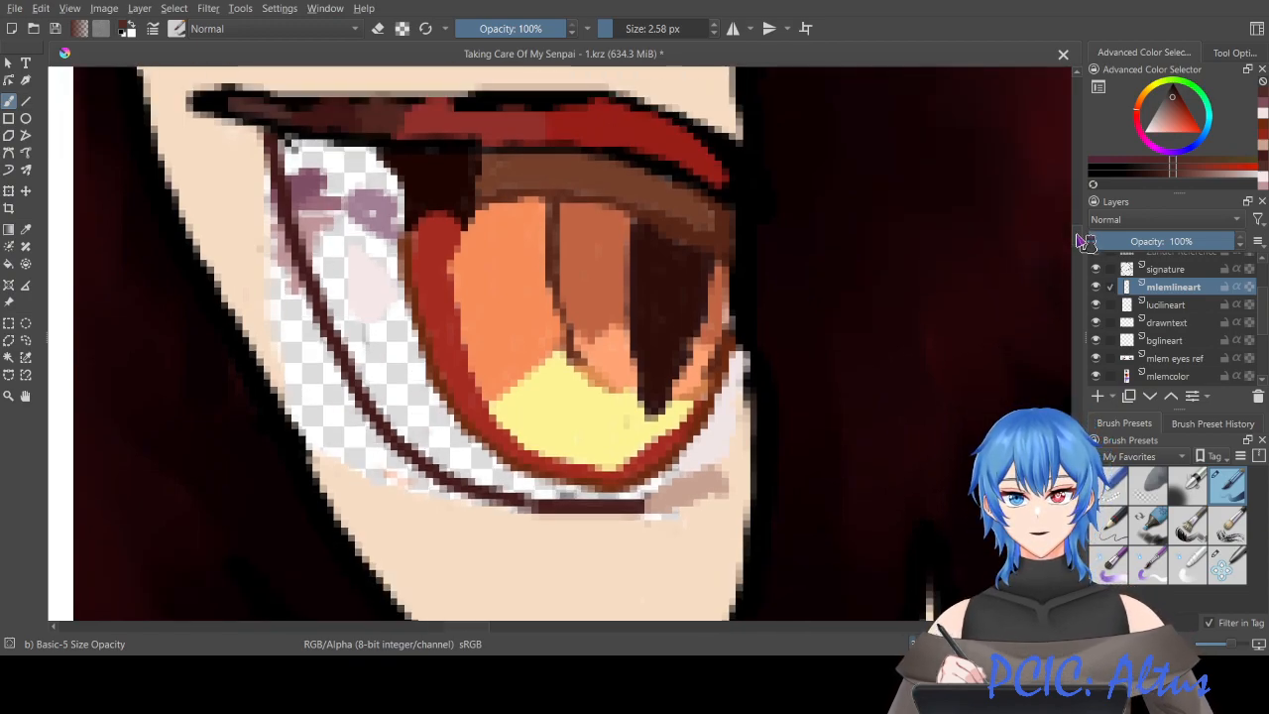
pyautogui.click(614, 27)
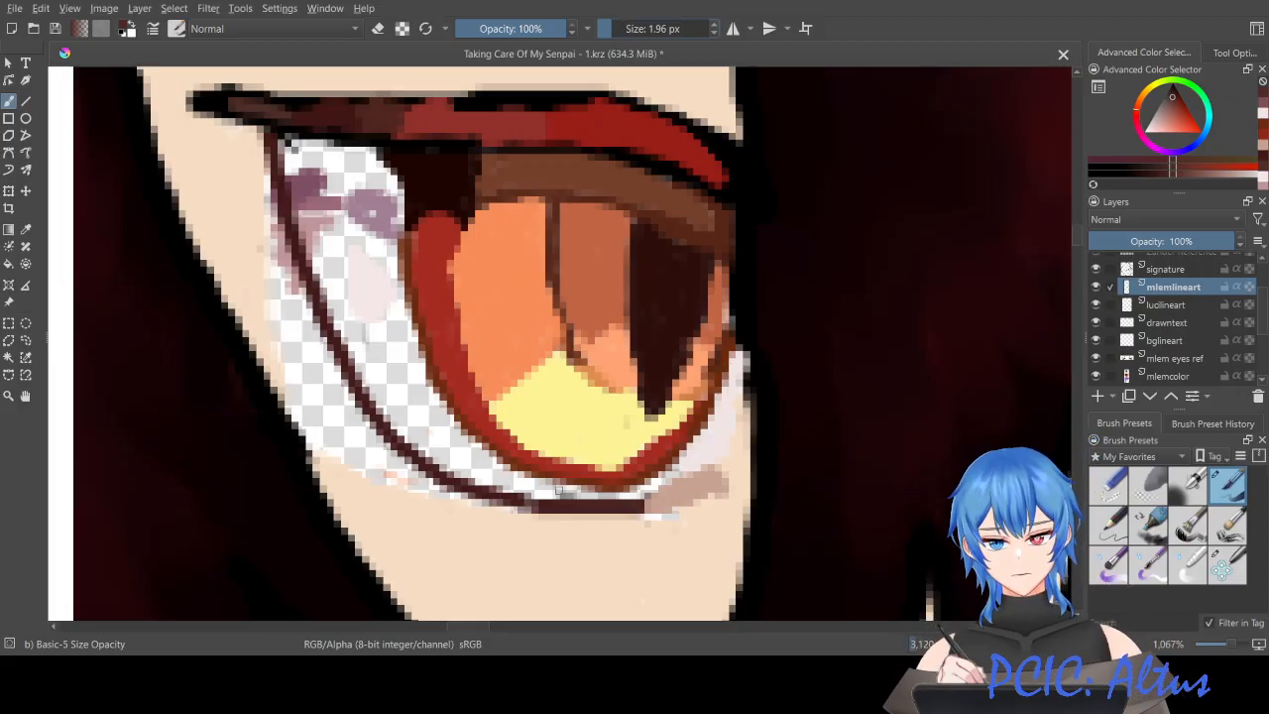
# Step: Draw a thin dark brown second line inside the lower lid line, from its lower end up to the upper lid
pyautogui.moveTo(560, 492)
pyautogui.mouseDown()
pyautogui.moveTo(434, 447)
pyautogui.moveTo(410, 420)
pyautogui.moveTo(331, 250)
pyautogui.moveTo(312, 141)
pyautogui.mouseUp()
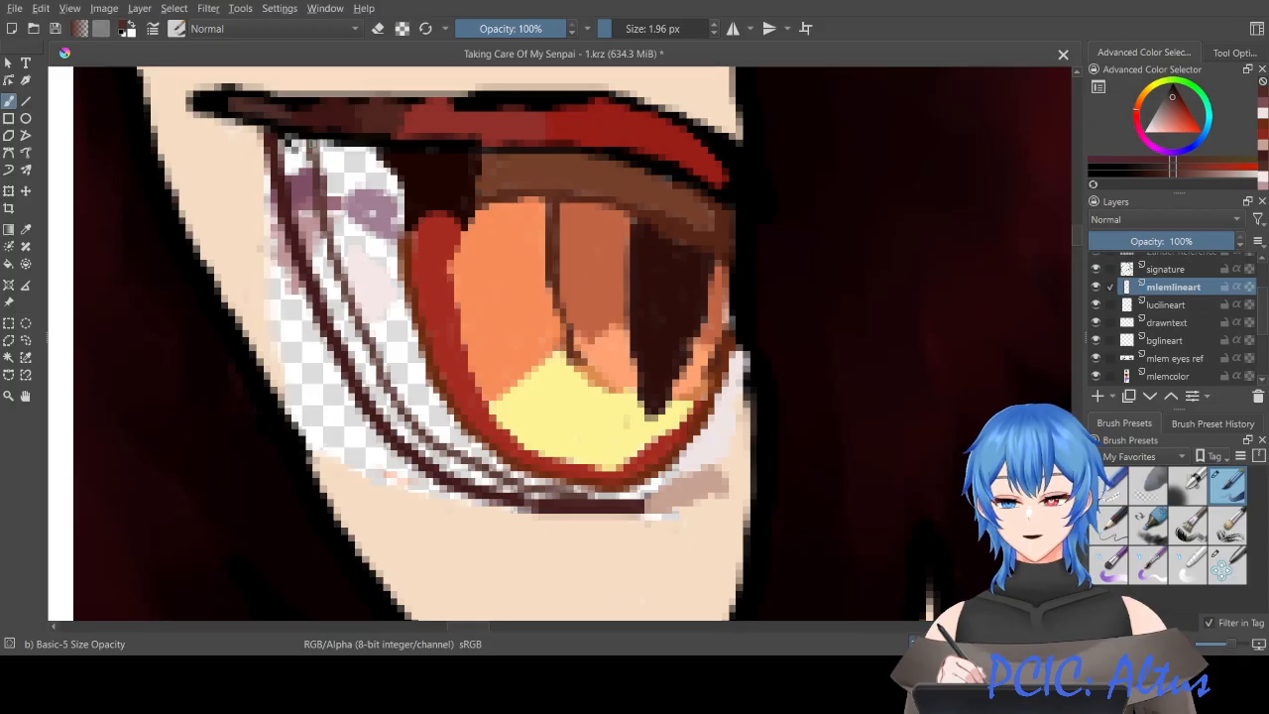
pyautogui.scroll(-4, 354, 227)
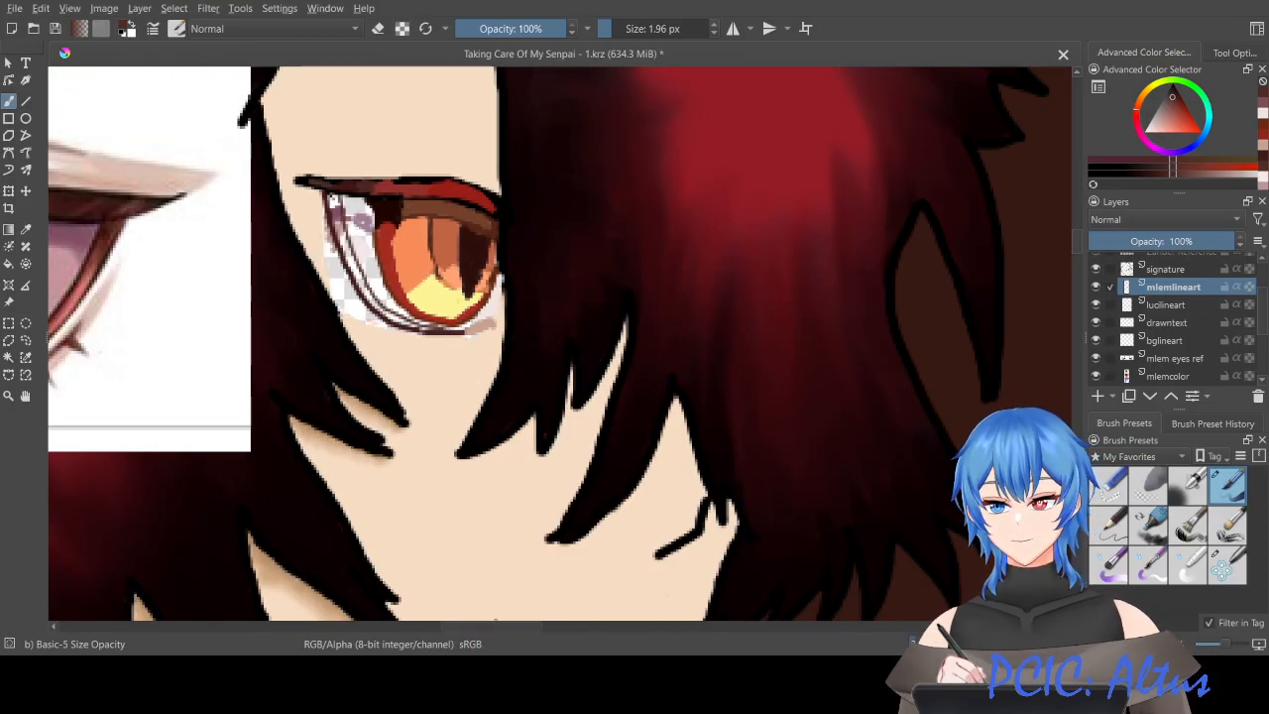
pyautogui.moveTo(495, 632); pyautogui.dragTo(465, 631)
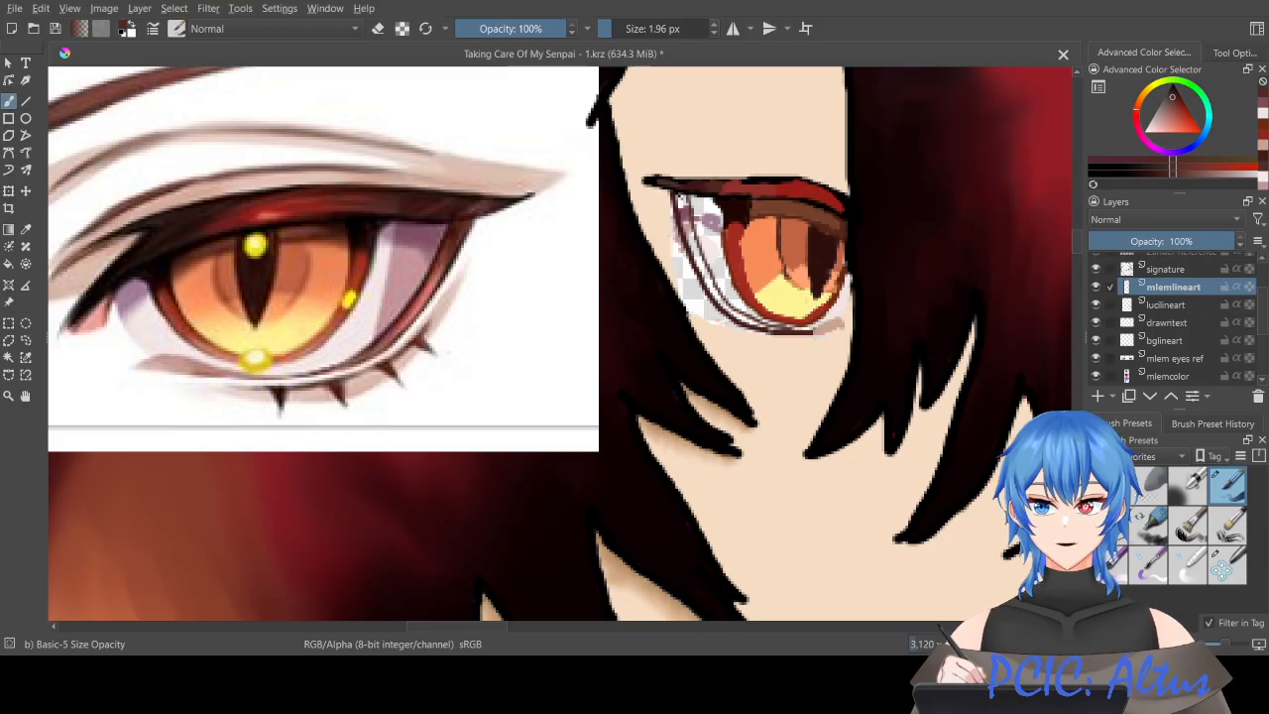
# Step: Extend the dark mauve shading at the outer corner across the new inner line, using the mauve already painted there
pyautogui.scroll(2, 687, 394)
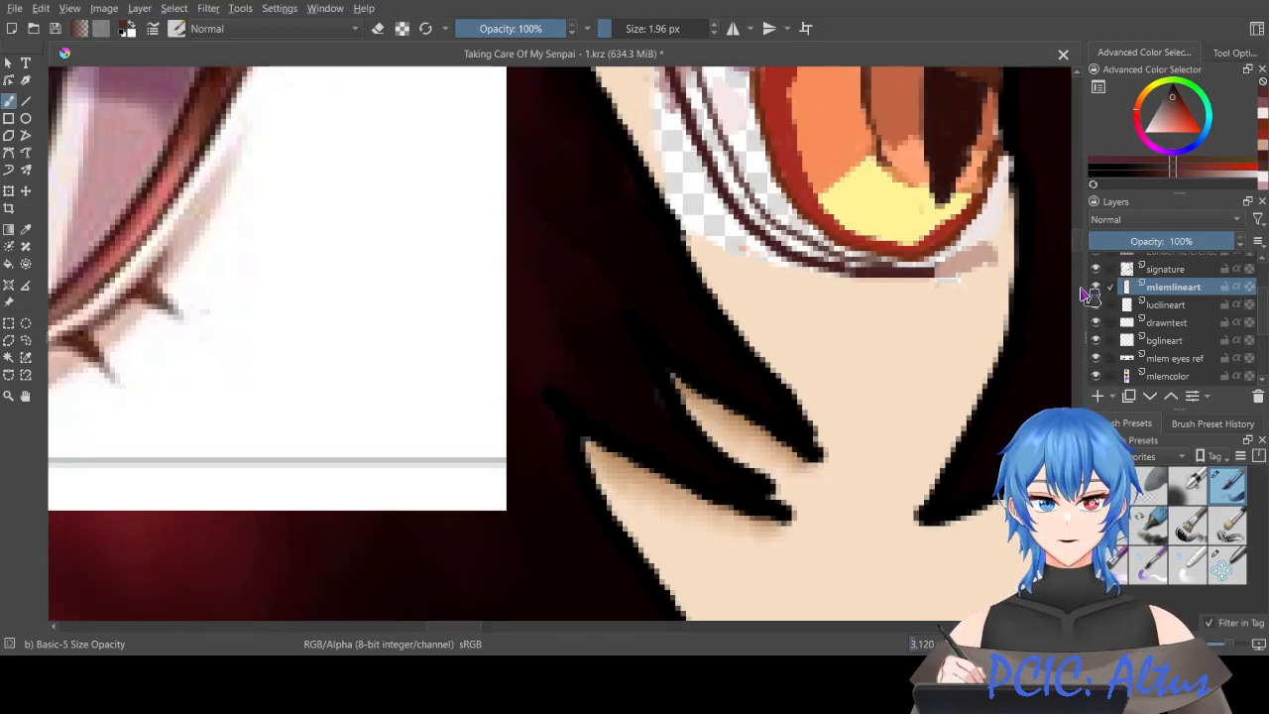
pyautogui.moveTo(1081, 237); pyautogui.dragTo(1081, 230)
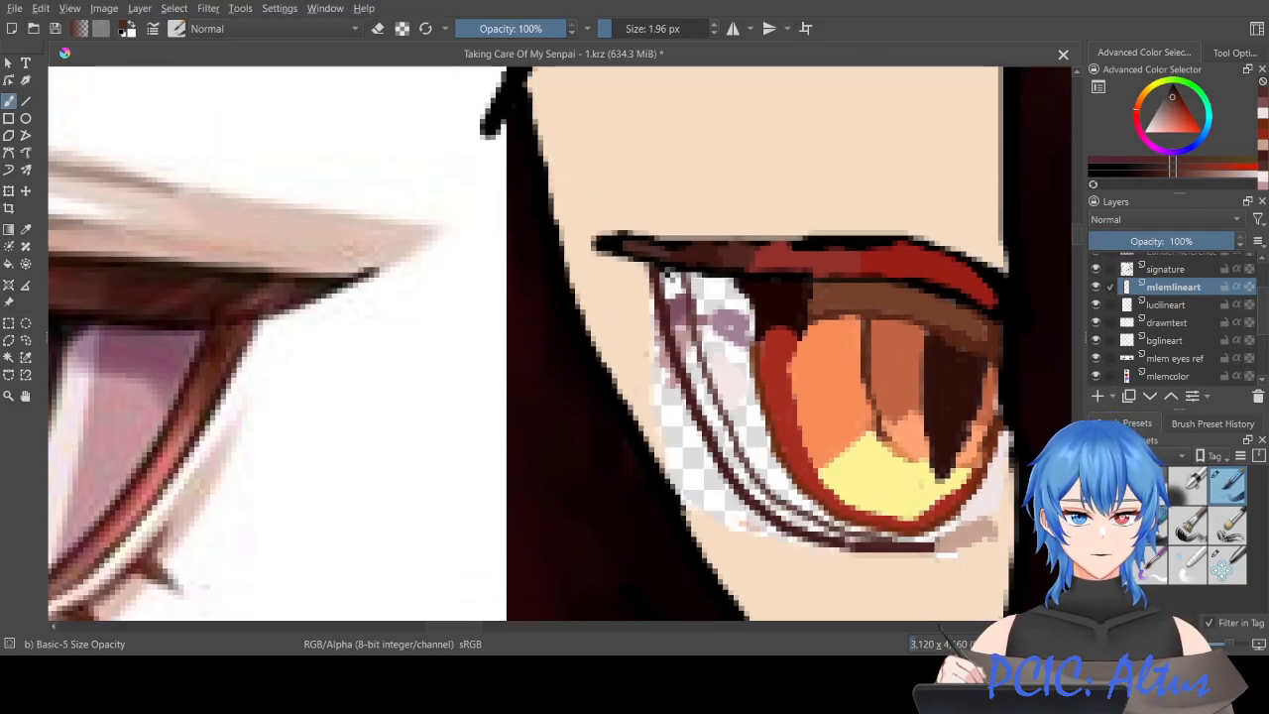
pyautogui.scroll(2, 661, 306)
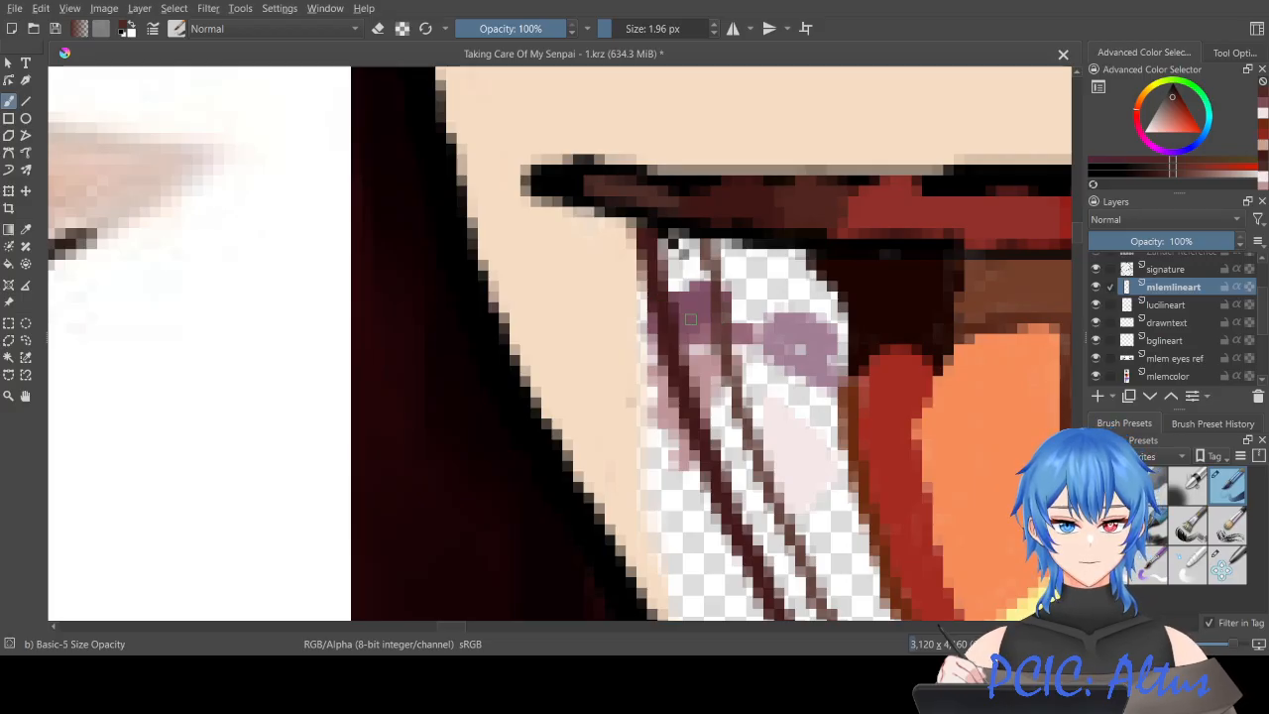
pyautogui.keyDown('ctrl'); pyautogui.click(729, 307); pyautogui.keyUp('ctrl')
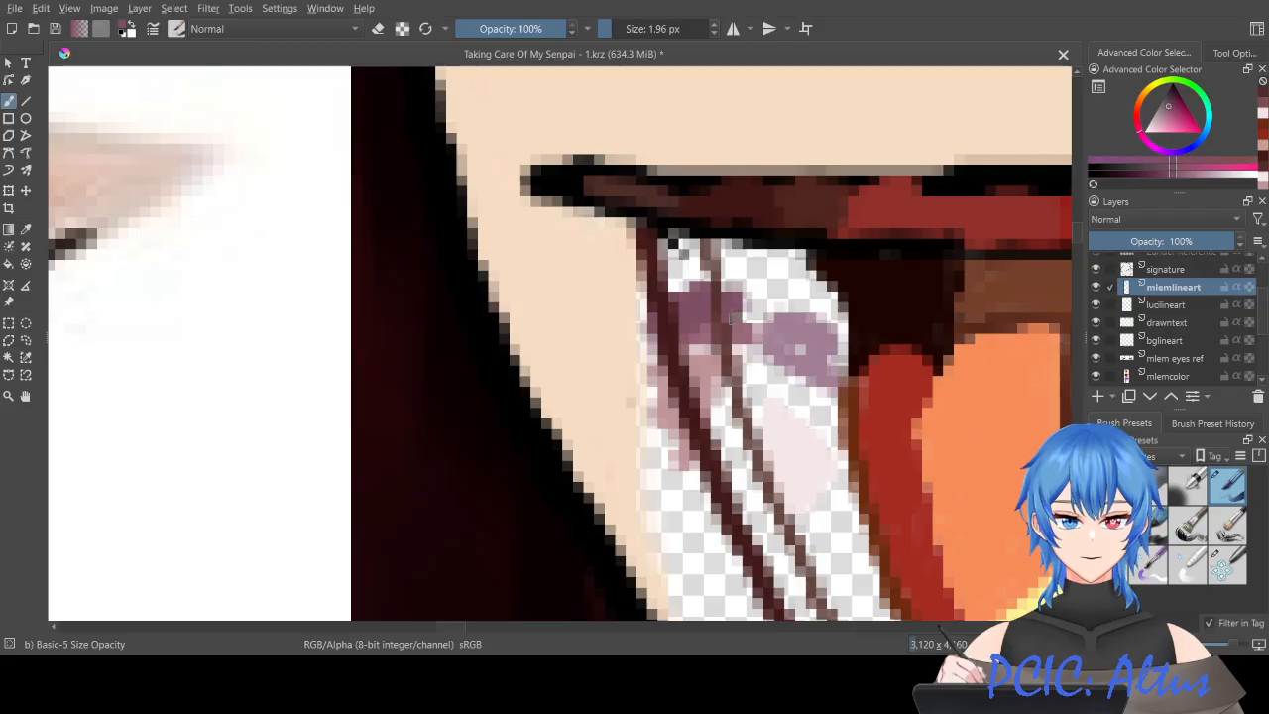
pyautogui.moveTo(743, 309); pyautogui.dragTo(751, 347)
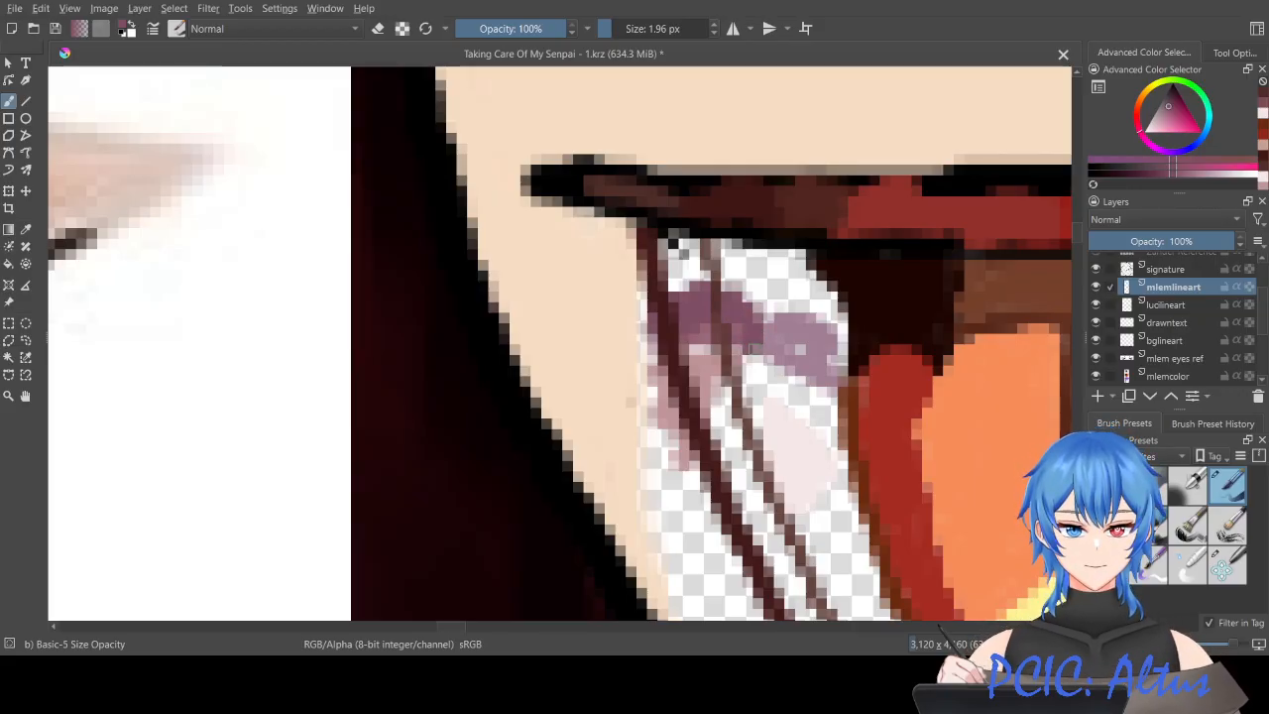
# Step: Paint dusty pink below the dark mauve on the iris side of the inner line, sampled from the pink shading beside it
pyautogui.keyDown('ctrl'); pyautogui.click(710, 368); pyautogui.keyUp('ctrl')
pyautogui.moveTo(741, 353); pyautogui.dragTo(745, 382)
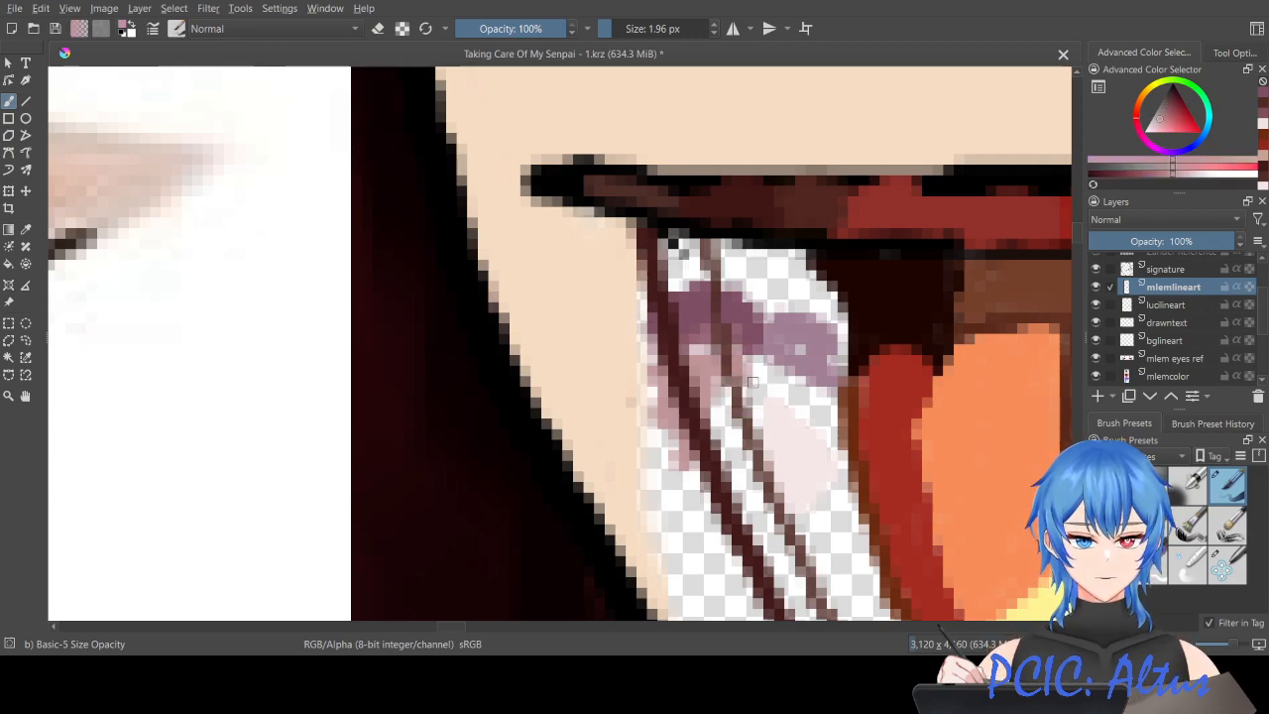
pyautogui.click(790, 418)
pyautogui.hotkey('ctrl', 'z')
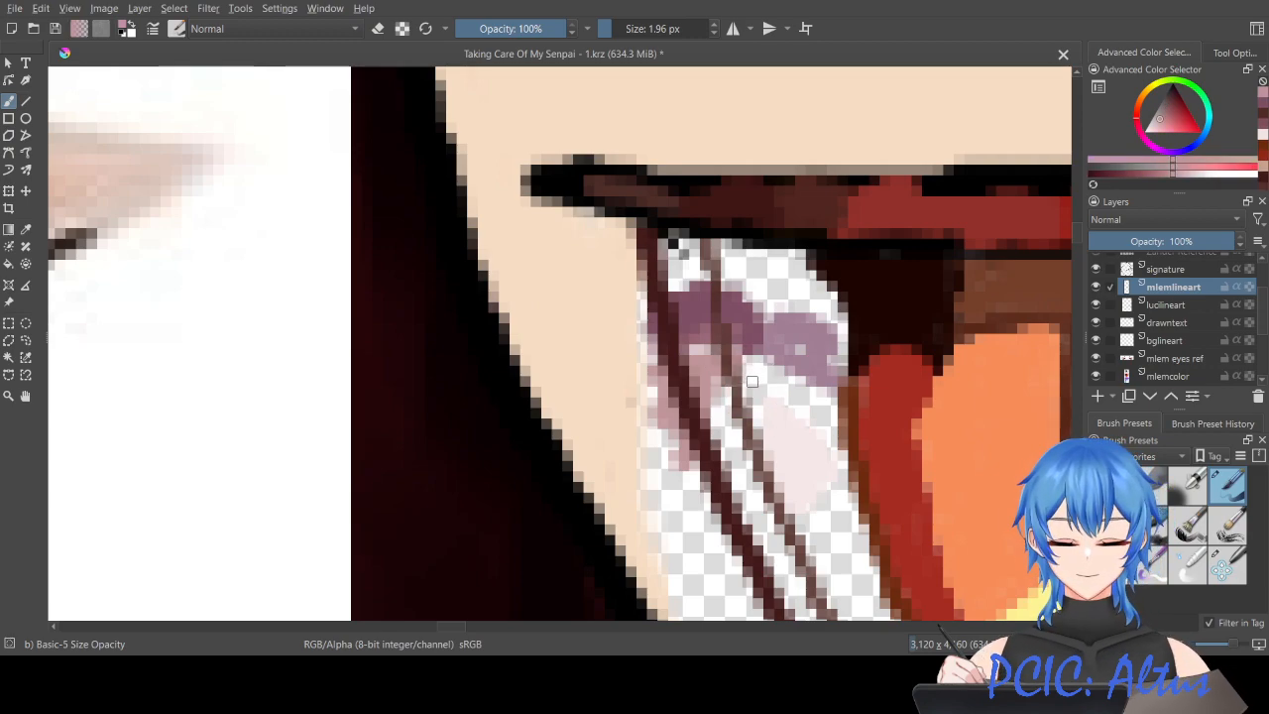
pyautogui.click(786, 416)
pyautogui.hotkey('ctrl', 'z')
pyautogui.moveTo(744, 366); pyautogui.dragTo(758, 394)
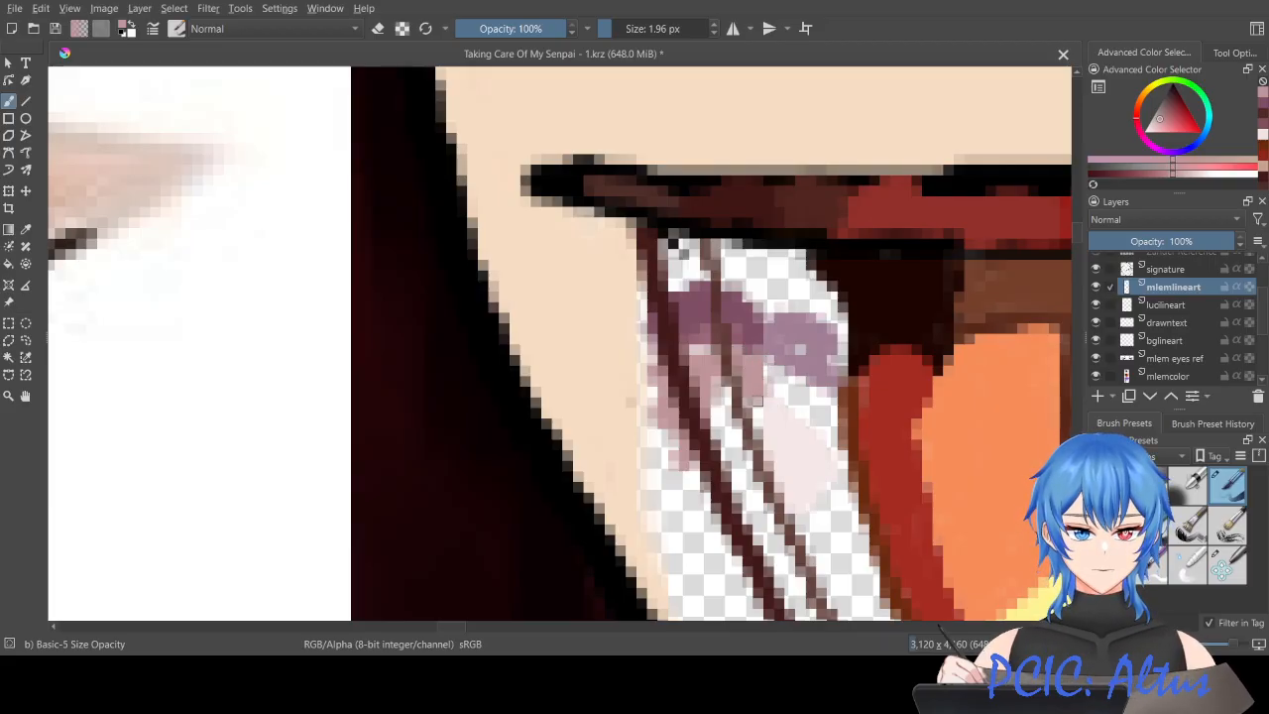
pyautogui.moveTo(753, 400)
pyautogui.mouseDown()
pyautogui.moveTo(761, 427)
pyautogui.moveTo(766, 380)
pyautogui.mouseUp()
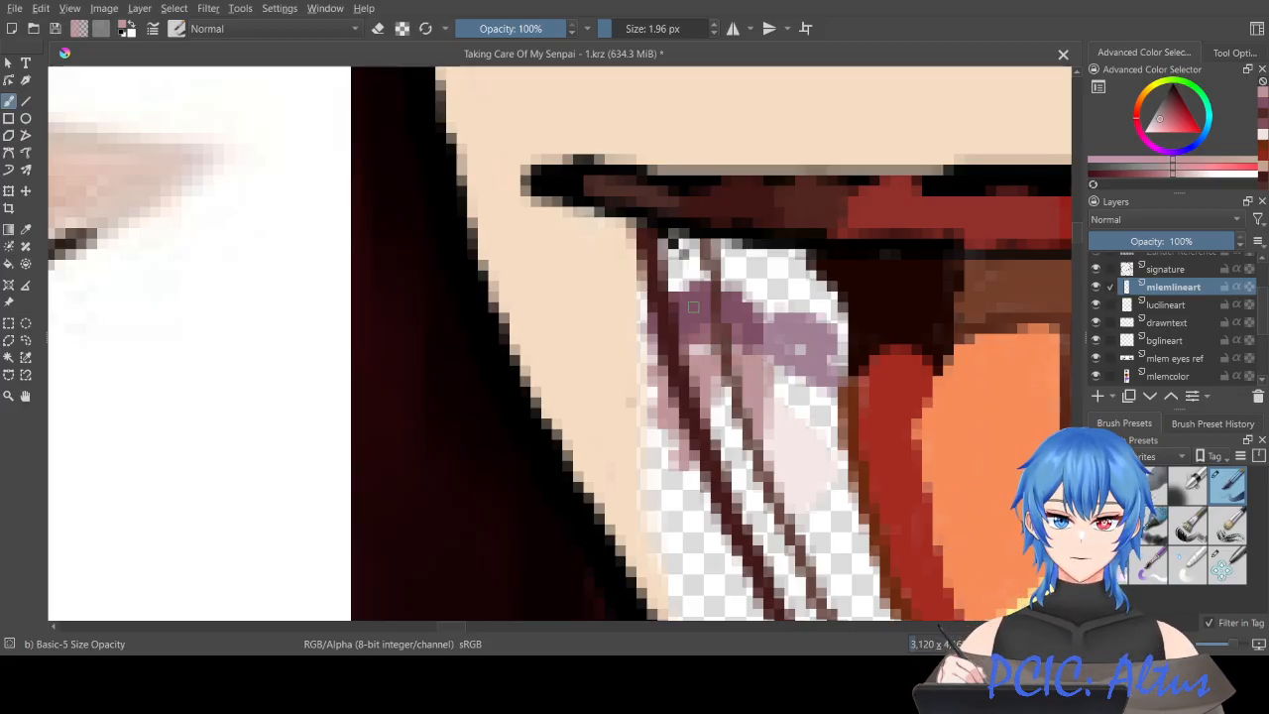
# Step: Fill the top of the band between the two lid lines with dark red-brown sampled from the reference's outer rim
pyautogui.scroll(-3, 728, 587)
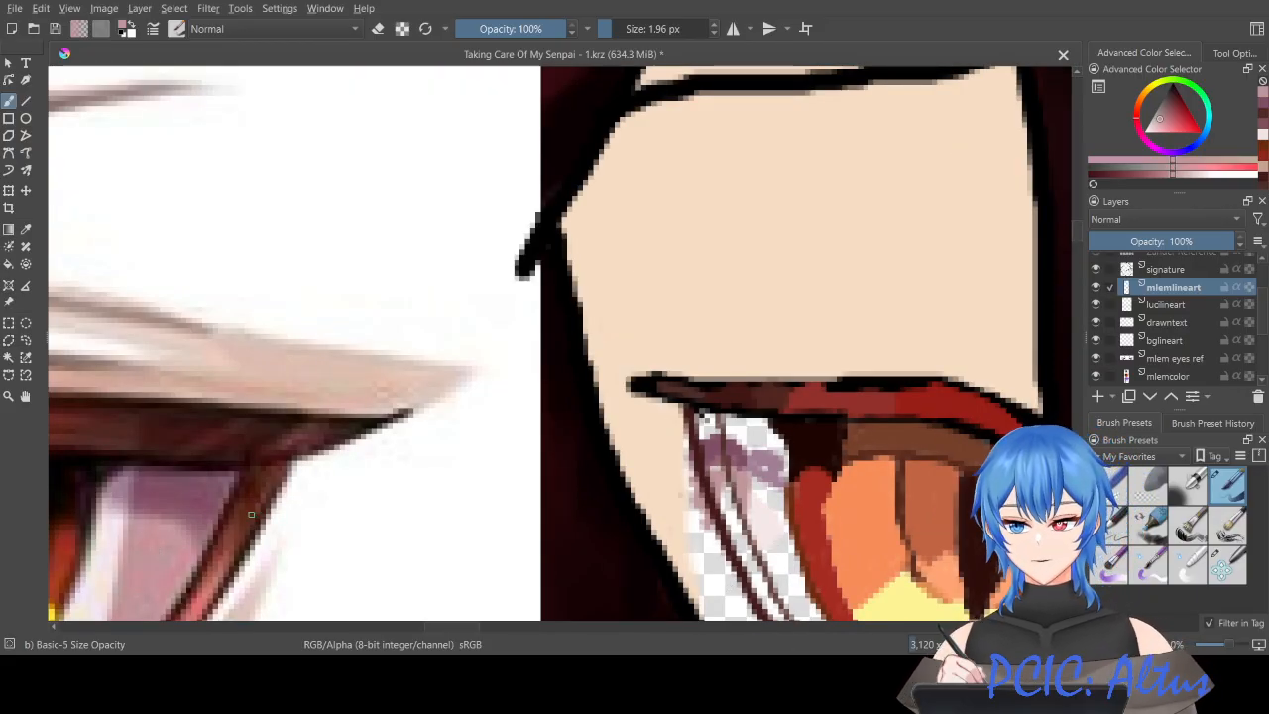
pyautogui.keyDown('ctrl'); pyautogui.click(250, 504); pyautogui.keyUp('ctrl')
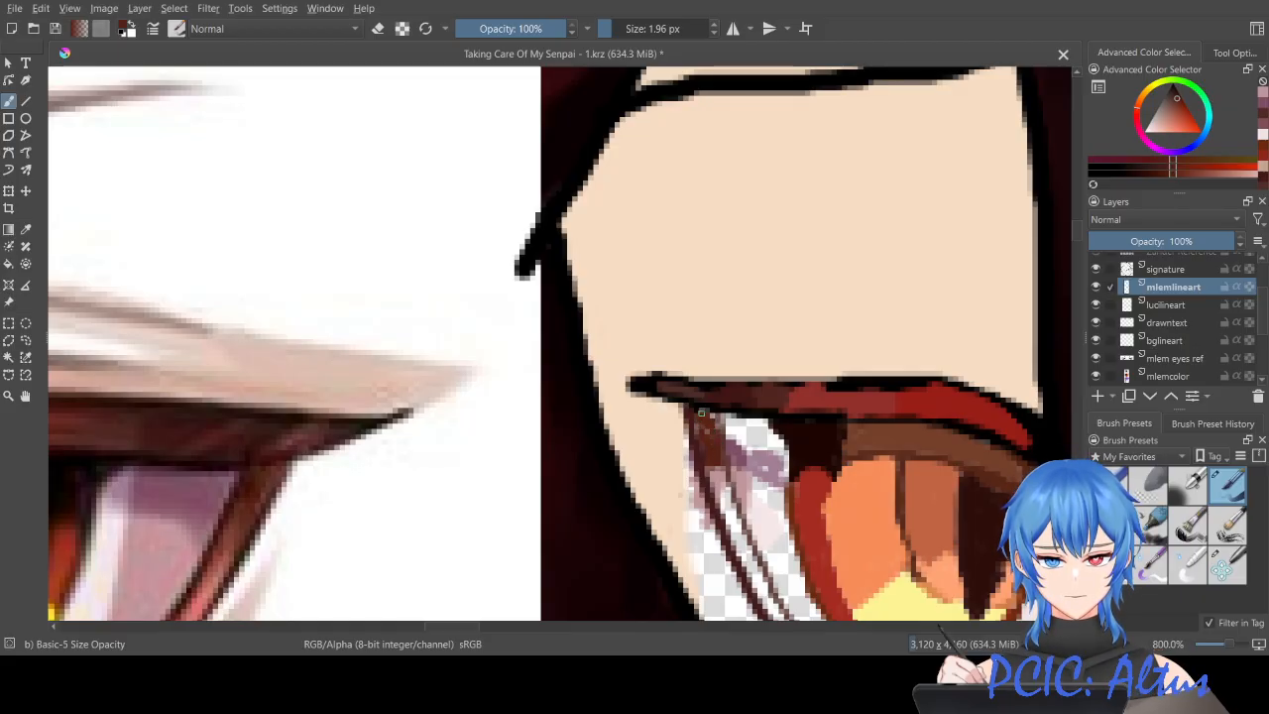
pyautogui.moveTo(701, 425); pyautogui.dragTo(707, 435)
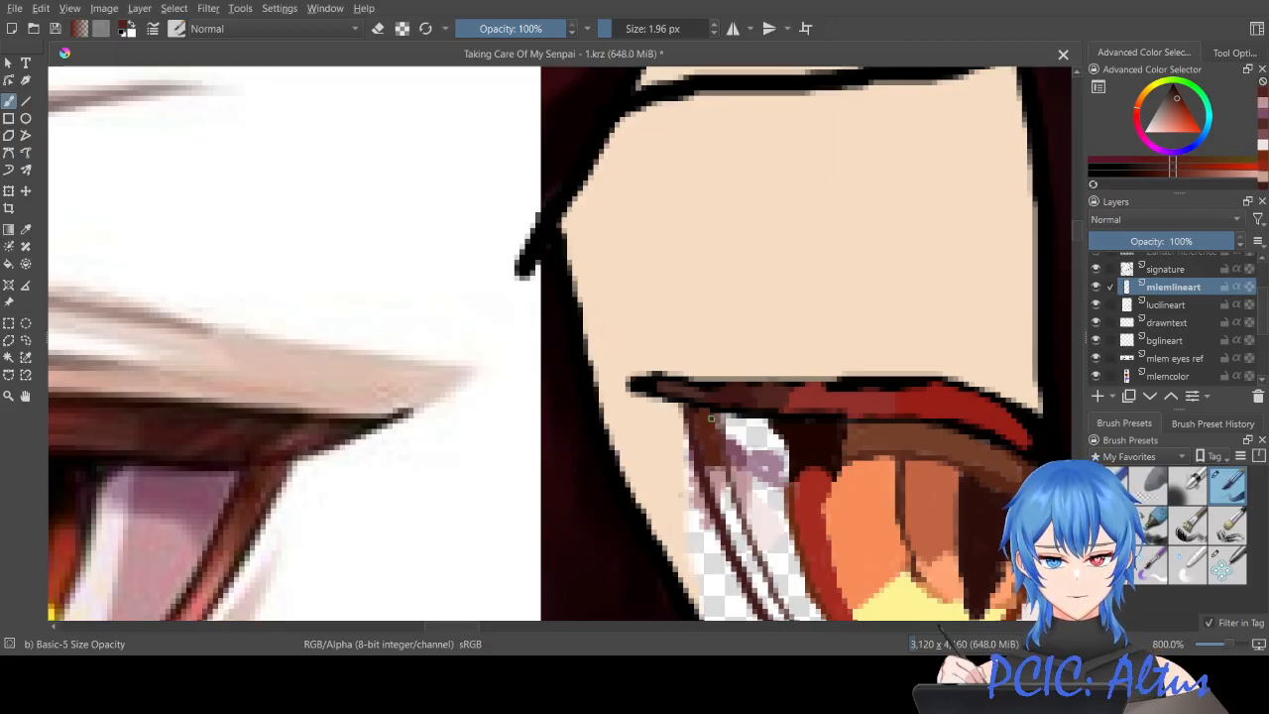
pyautogui.press('ctrl')
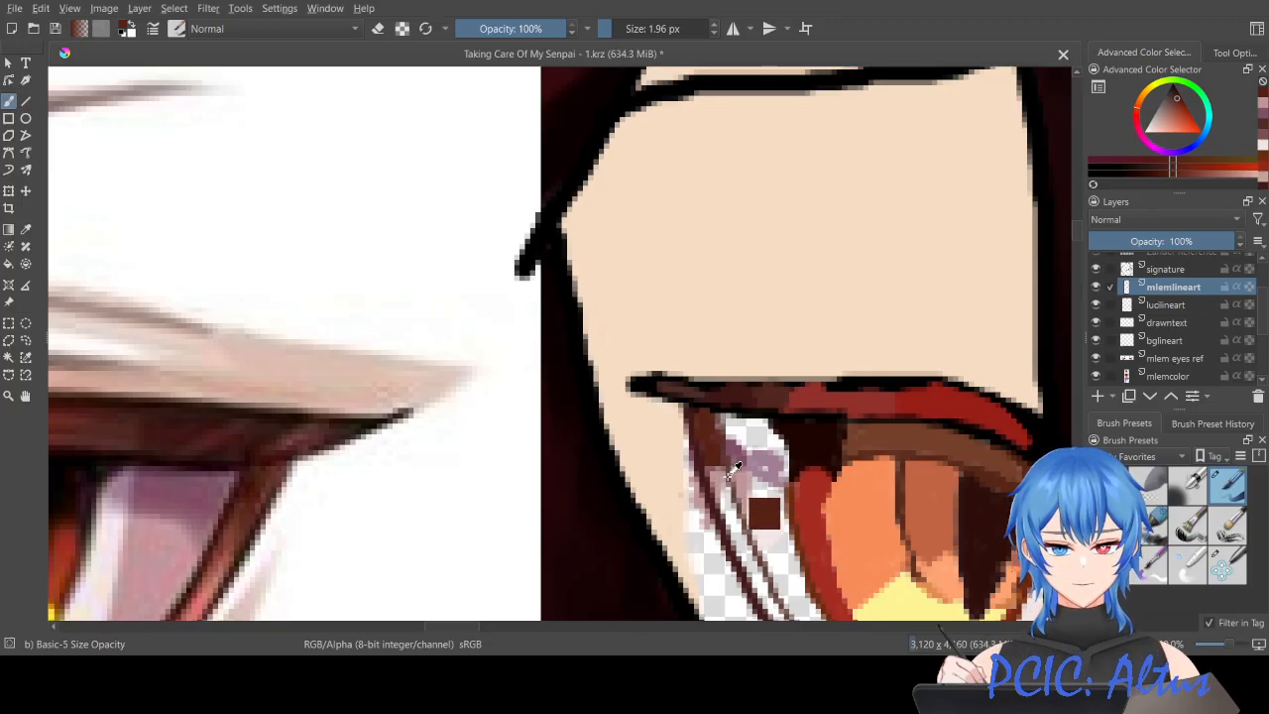
pyautogui.keyDown('ctrl'); pyautogui.click(733, 458); pyautogui.keyUp('ctrl')
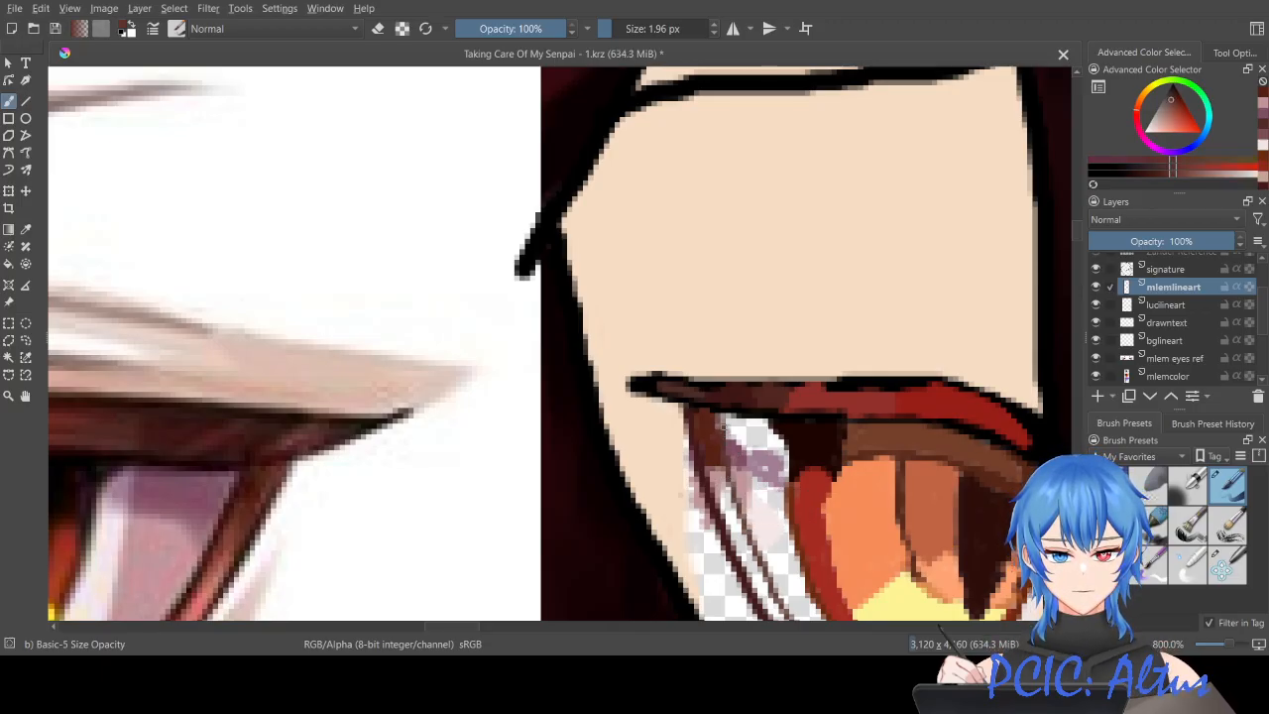
pyautogui.moveTo(721, 418); pyautogui.dragTo(721, 431)
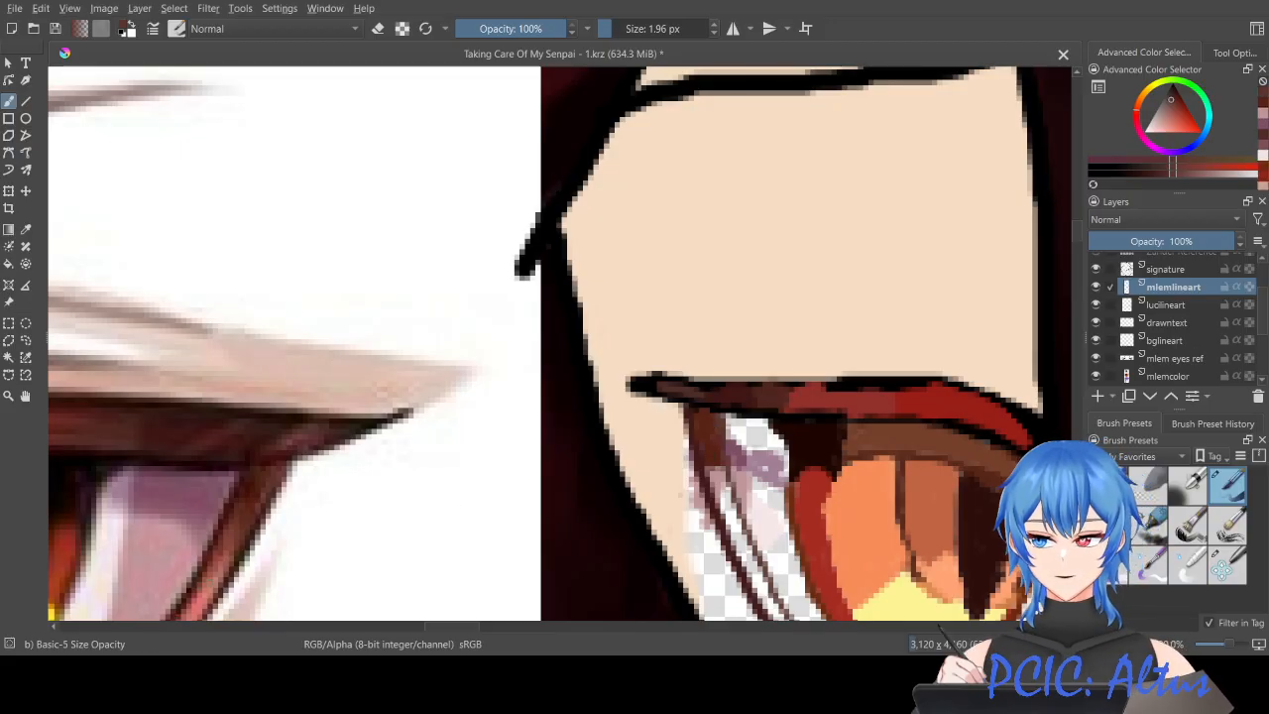
# Step: Paint salmon pink below the band's red-brown top and muted brown at its lower end, both sampled from the reference's lower lid
pyautogui.keyDown('ctrl'); pyautogui.click(212, 588); pyautogui.keyUp('ctrl')
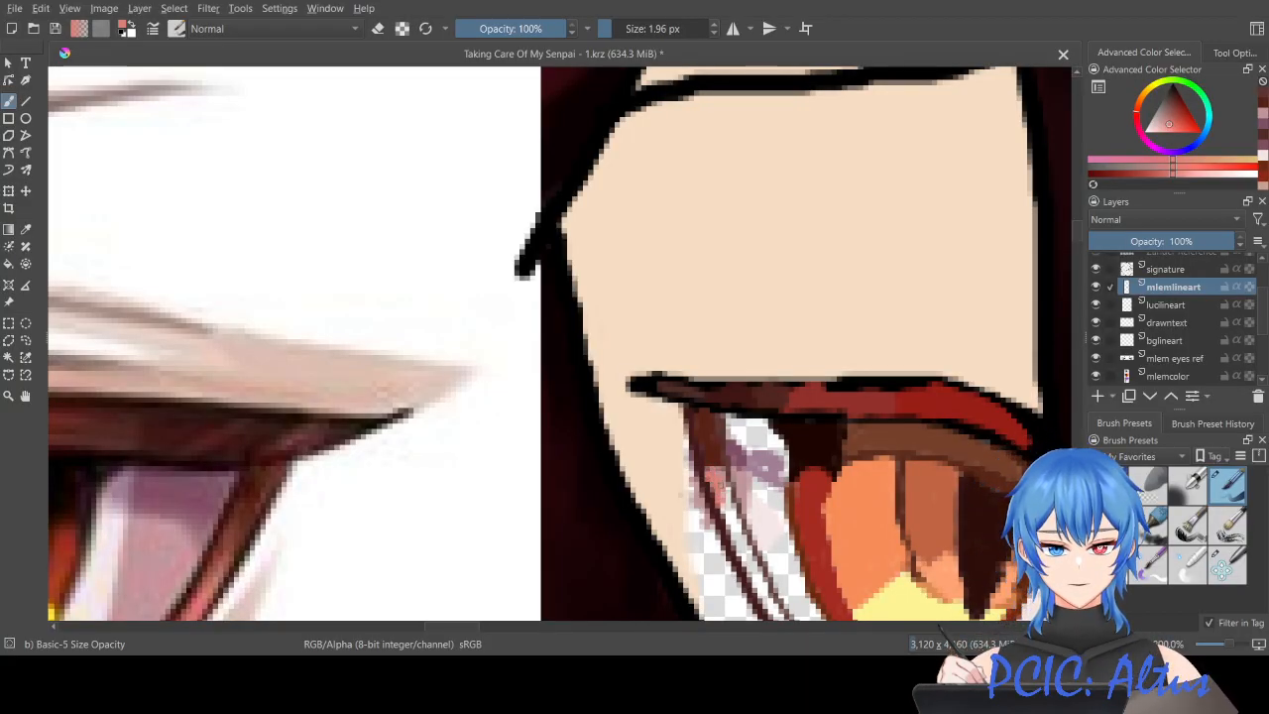
pyautogui.moveTo(723, 482); pyautogui.dragTo(730, 522)
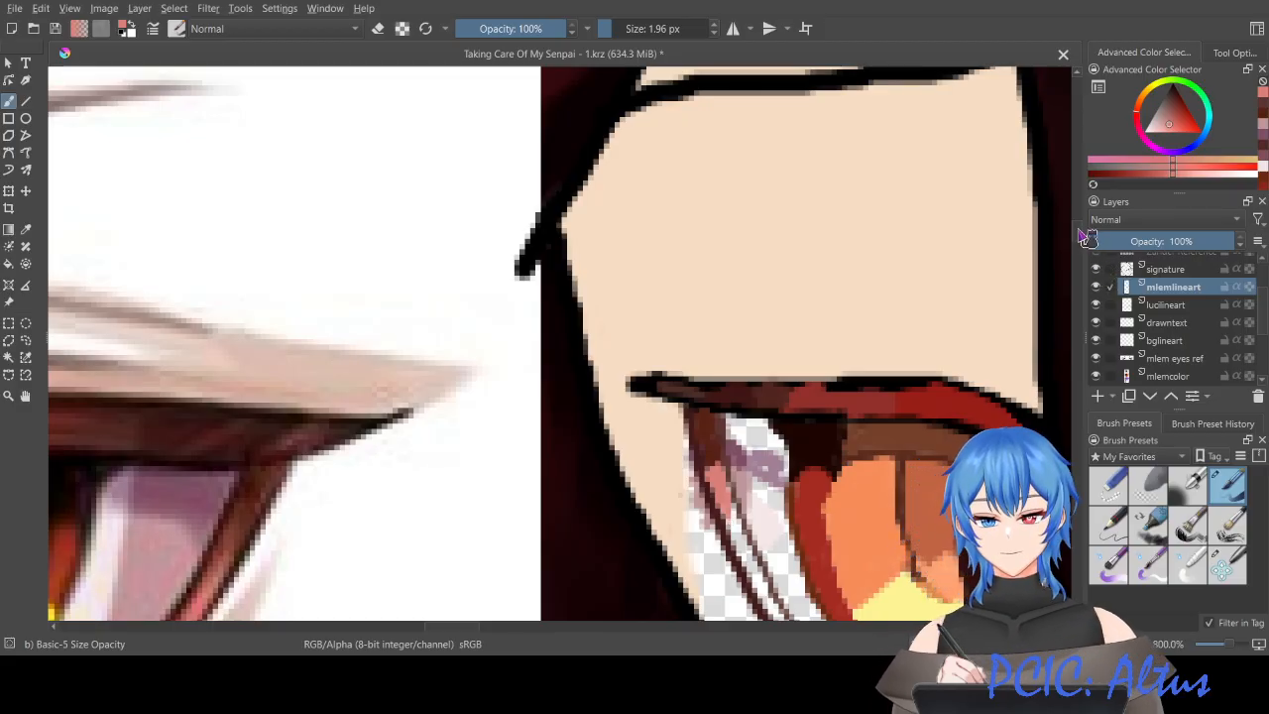
pyautogui.scroll(-2, 1084, 238)
pyautogui.scroll(-3, 1083, 238)
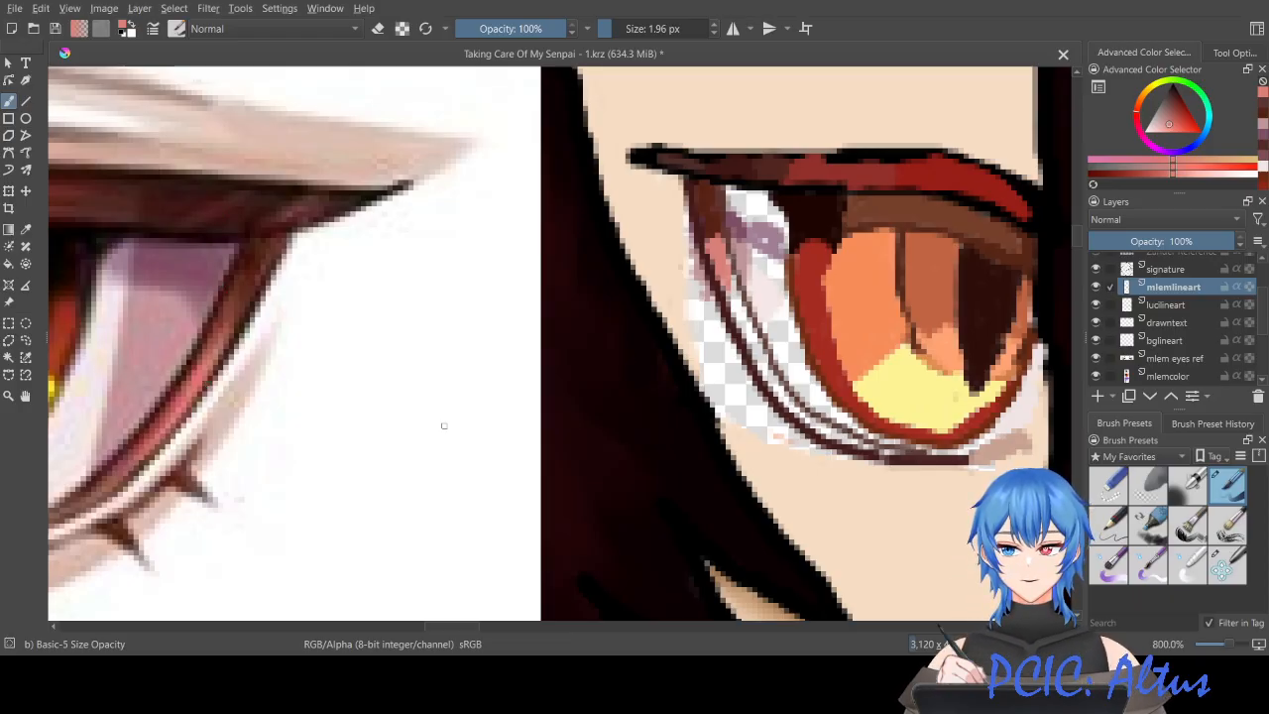
pyautogui.keyDown('ctrl'); pyautogui.click(81, 503); pyautogui.keyUp('ctrl')
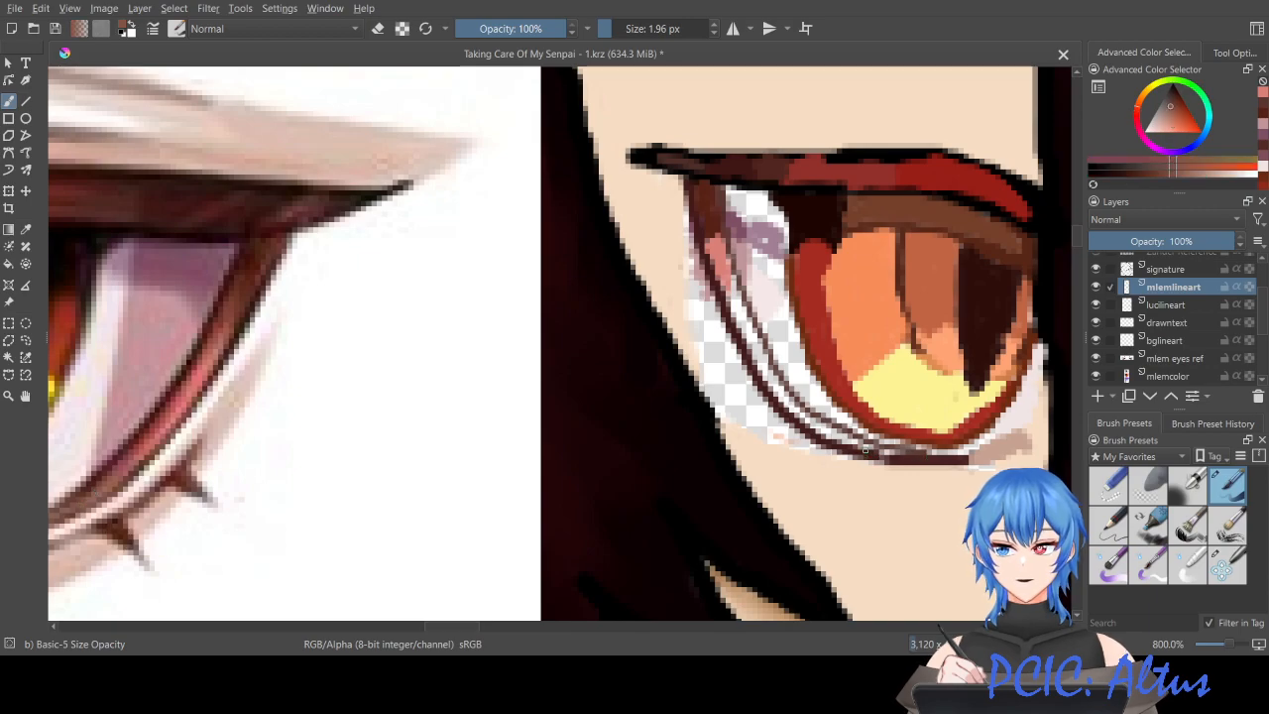
pyautogui.moveTo(850, 440); pyautogui.dragTo(878, 453)
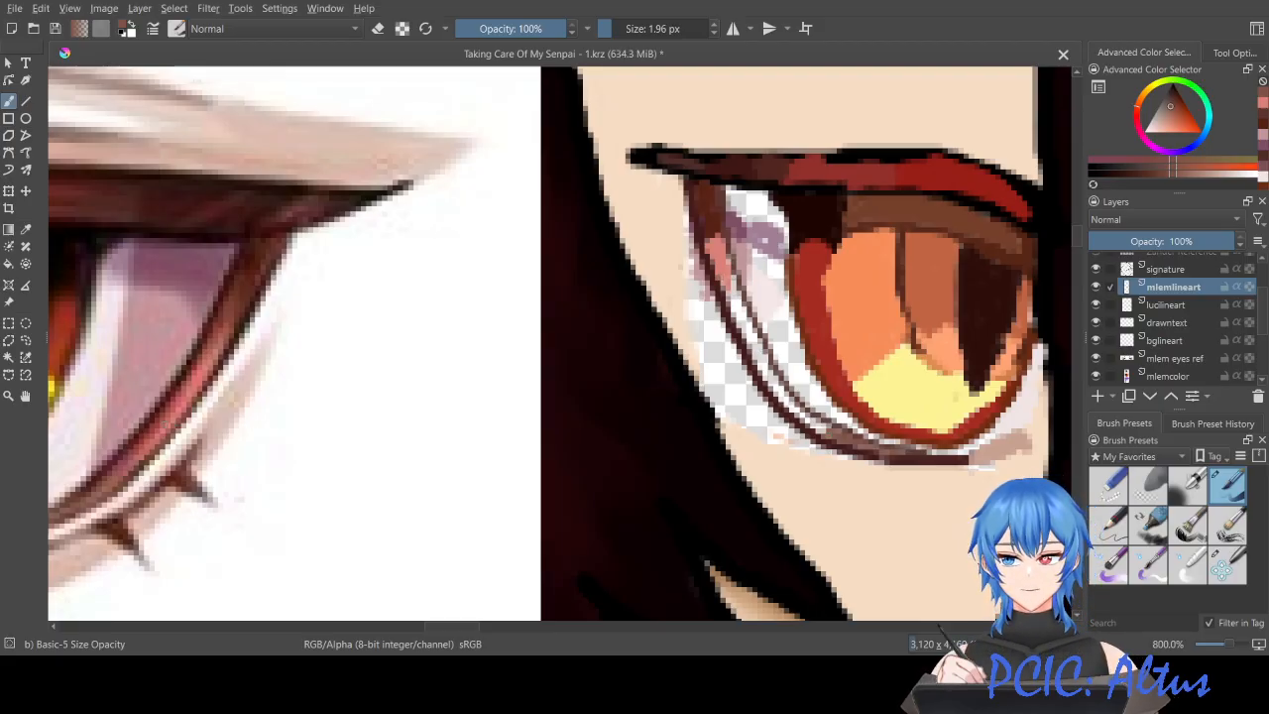
# Step: Fill the middle of the lid band with rosy red from the reference's rim and shade its inner edge with a deeper sampled red
pyautogui.keyDown('ctrl'); pyautogui.click(168, 420); pyautogui.keyUp('ctrl')
pyautogui.moveTo(731, 301)
pyautogui.mouseDown()
pyautogui.moveTo(734, 311)
pyautogui.moveTo(713, 248)
pyautogui.mouseUp()
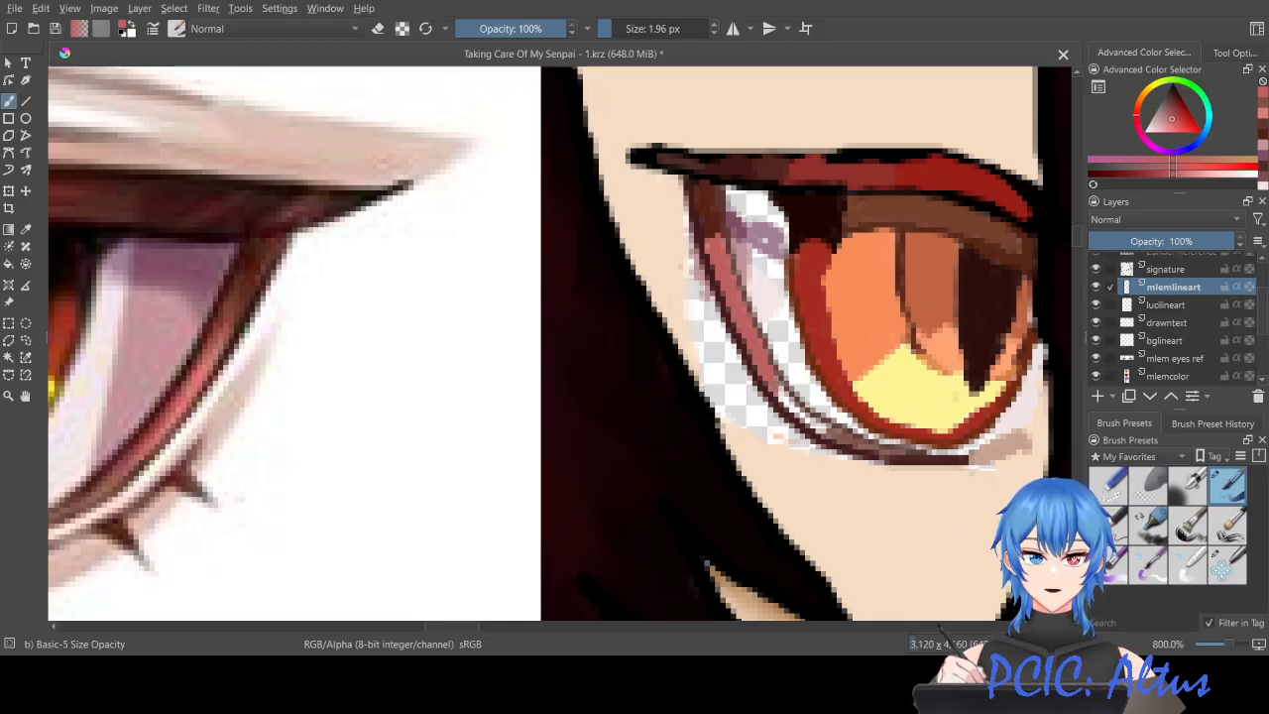
pyautogui.moveTo(778, 392); pyautogui.dragTo(814, 423)
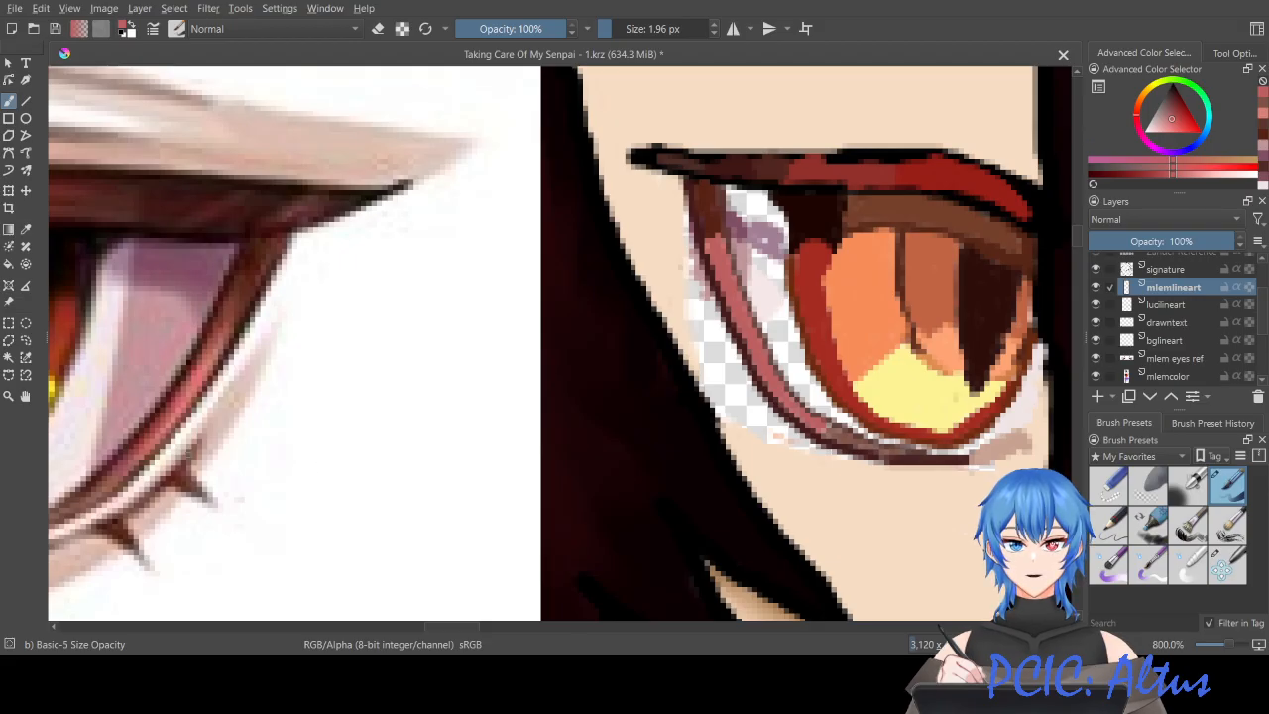
pyautogui.keyDown('ctrl'); pyautogui.click(161, 422); pyautogui.keyUp('ctrl')
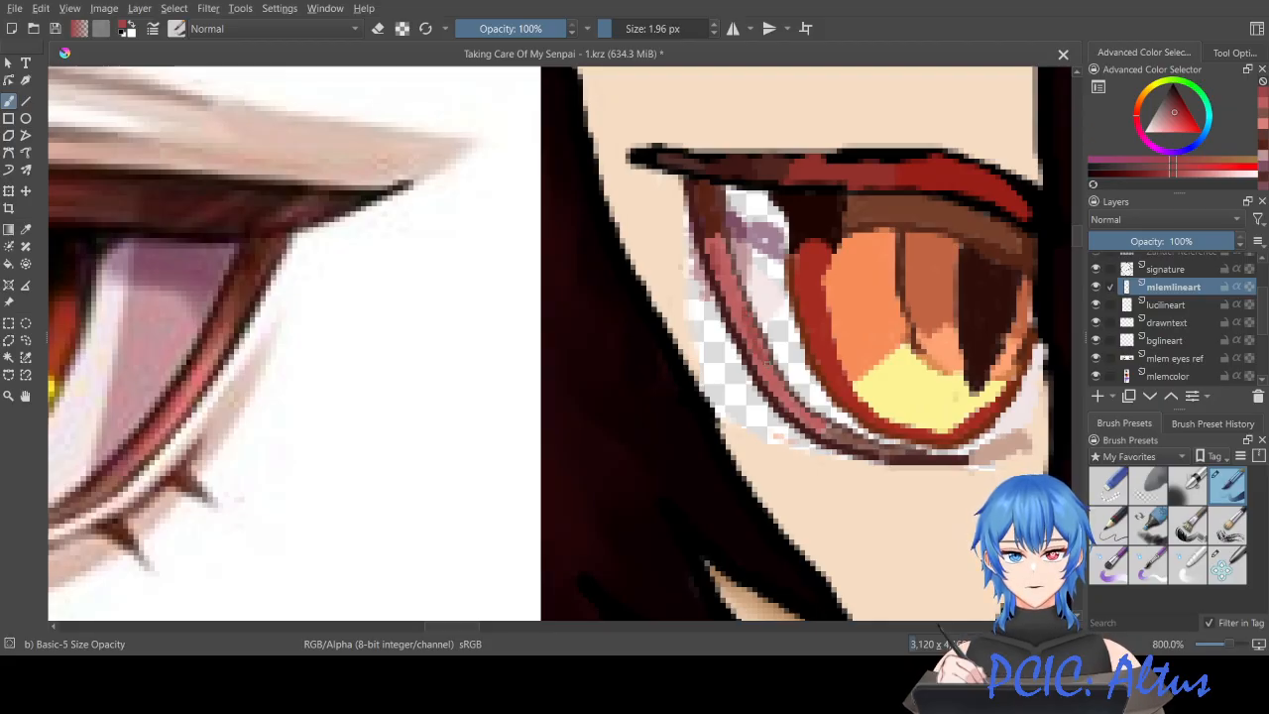
pyautogui.moveTo(751, 329); pyautogui.dragTo(789, 395)
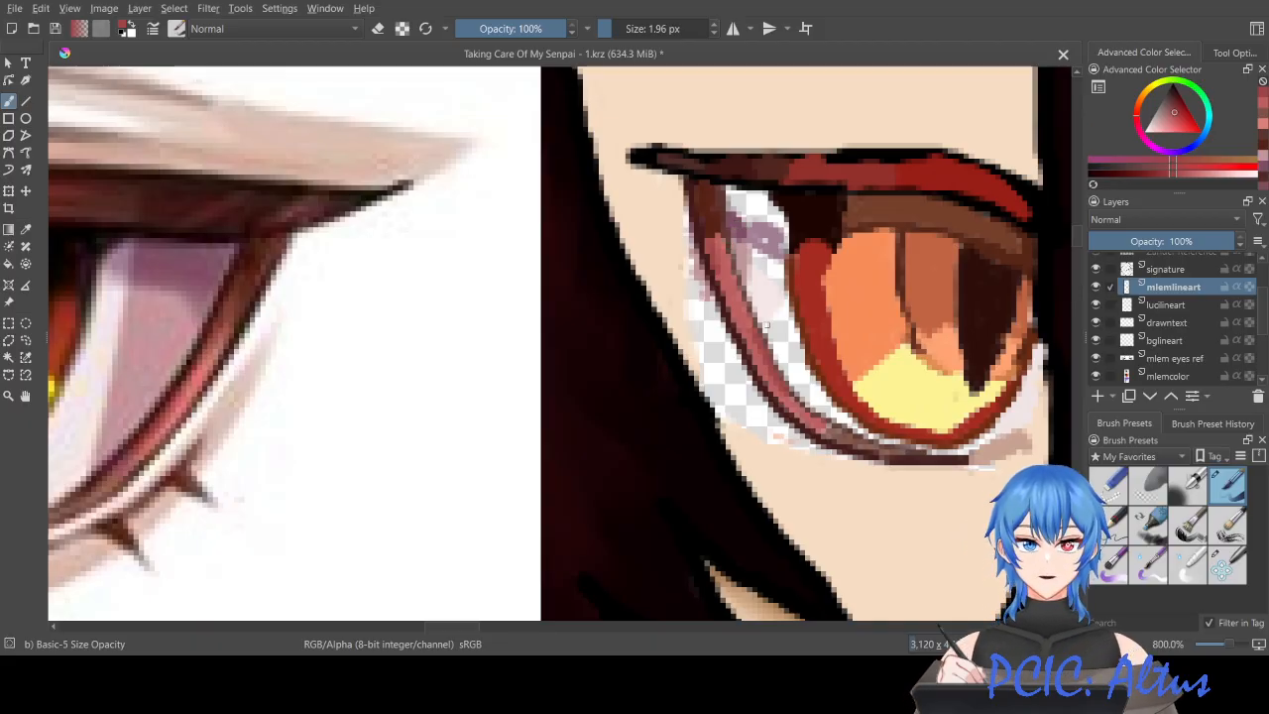
pyautogui.keyDown('ctrl'); pyautogui.click(767, 381); pyautogui.keyUp('ctrl')
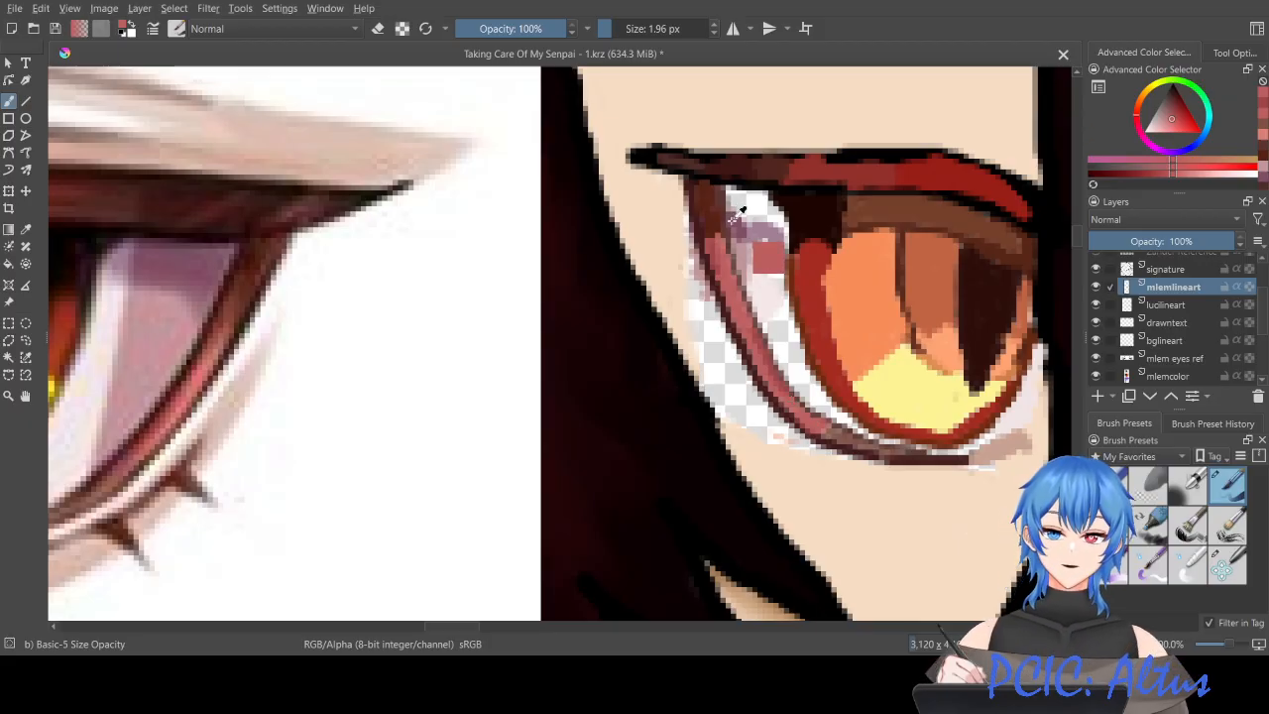
# Step: Extend the dark mauve shading of the eye white up into the outer corner beneath the upper lid
pyautogui.keyDown('ctrl'); pyautogui.click(765, 255); pyautogui.keyUp('ctrl')
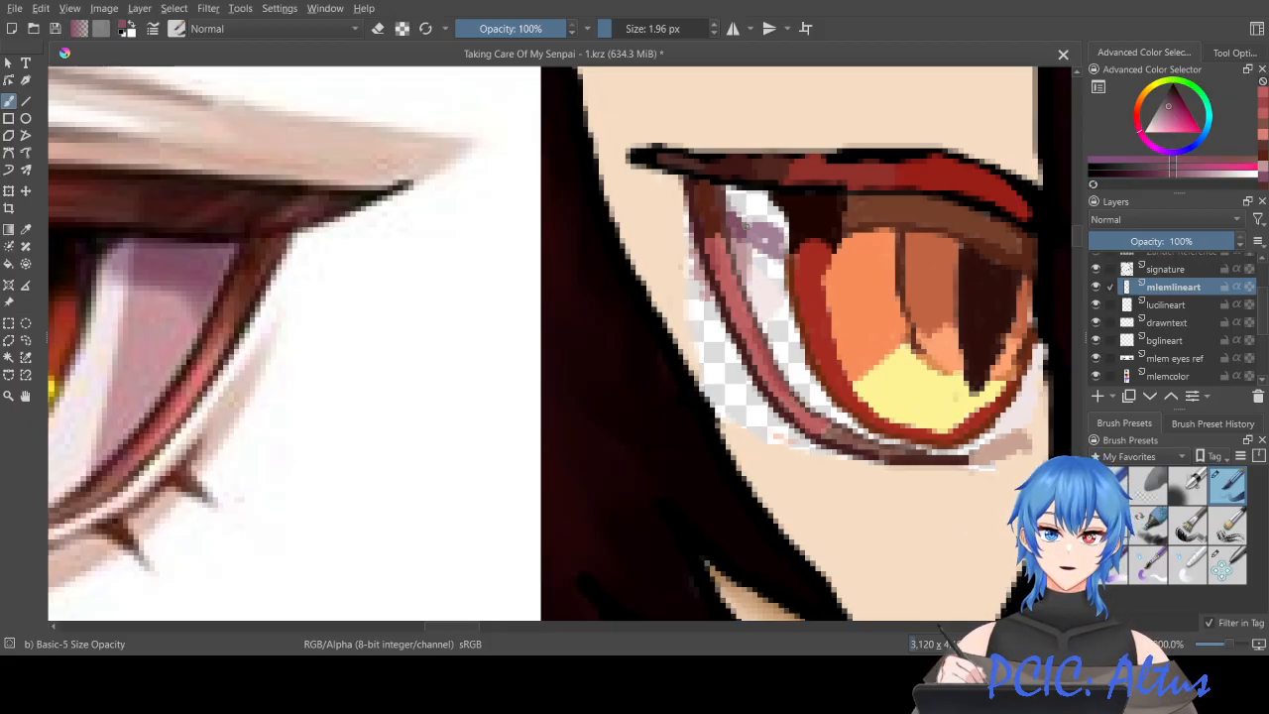
pyautogui.moveTo(747, 220); pyautogui.dragTo(731, 201)
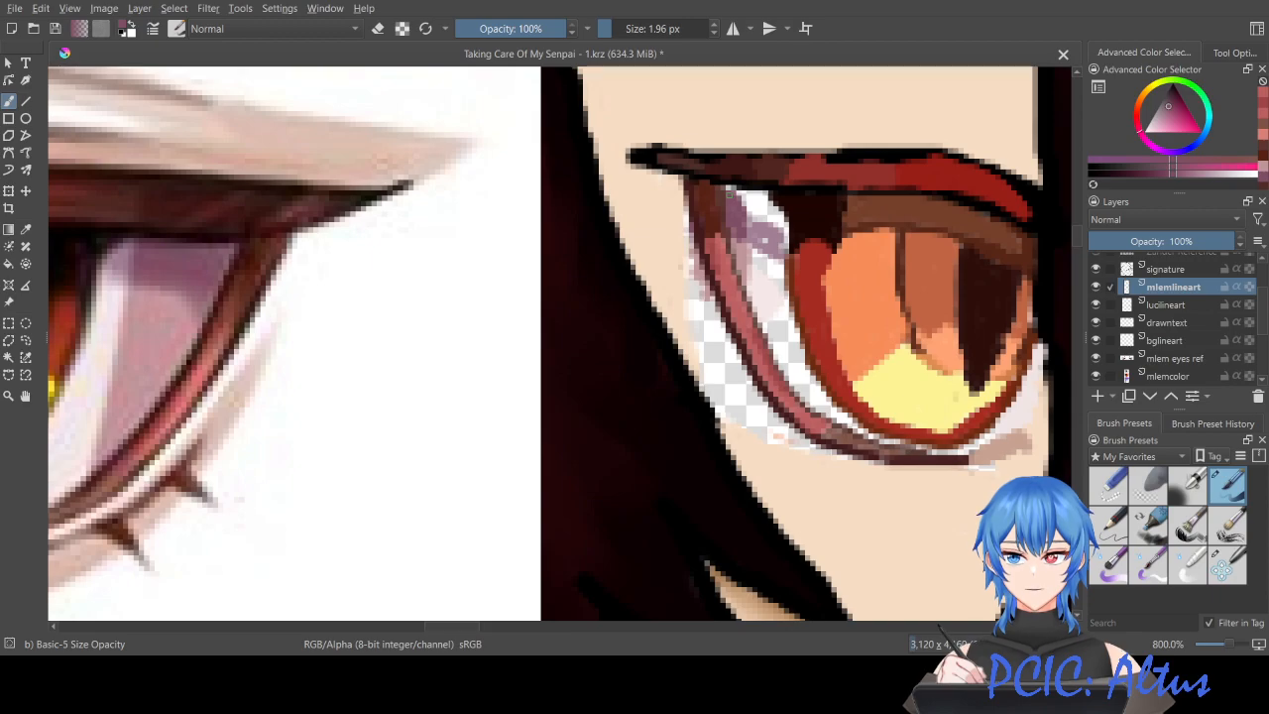
pyautogui.click(729, 190)
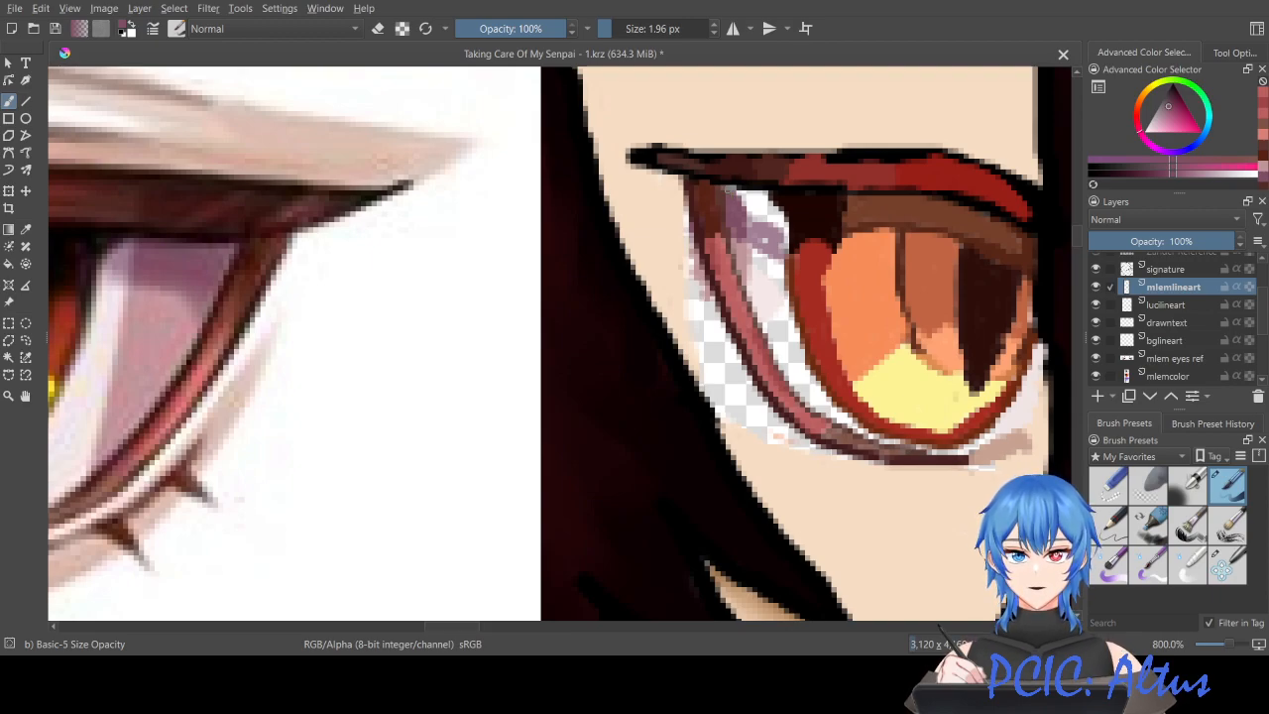
pyautogui.click(729, 189)
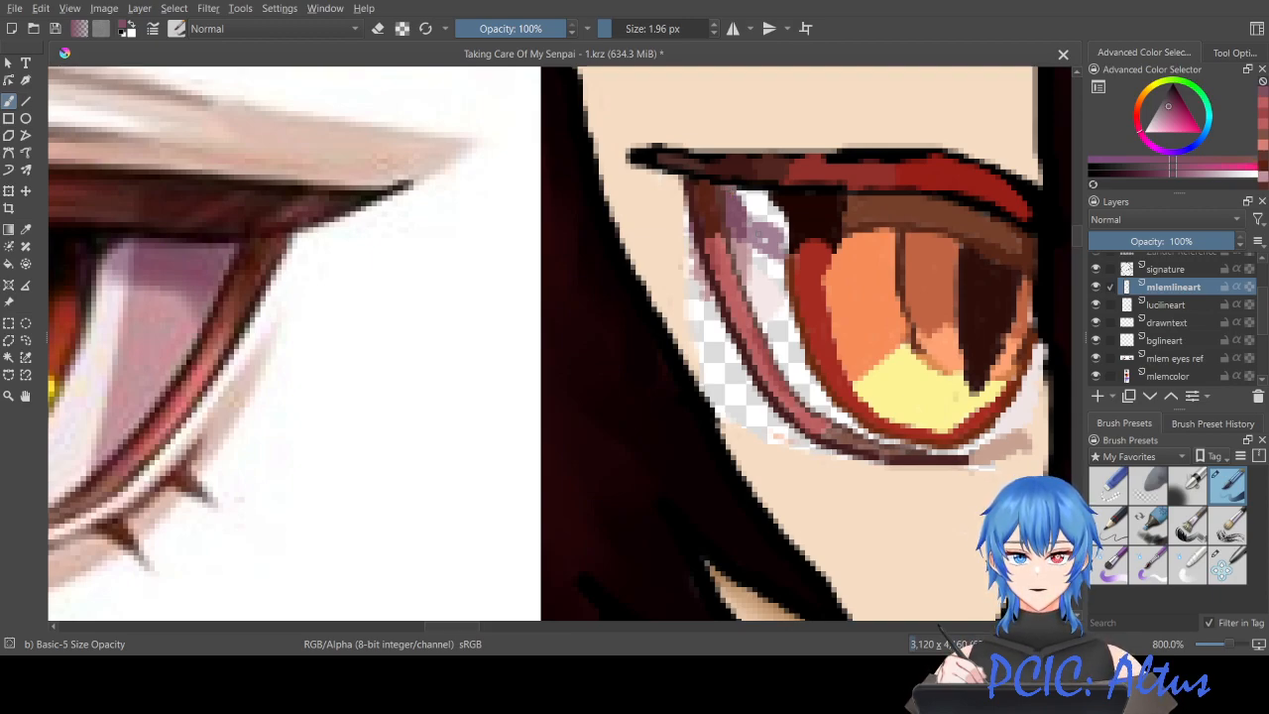
# Step: Fill the remaining gaps in the eye white's upper shading with lighter mauve near the iris and darker mauve toward the outer corner
pyautogui.keyDown('ctrl'); pyautogui.click(760, 233); pyautogui.keyUp('ctrl')
pyautogui.moveTo(782, 247)
pyautogui.mouseDown()
pyautogui.moveTo(770, 208)
pyautogui.moveTo(744, 198)
pyautogui.moveTo(767, 210)
pyautogui.mouseUp()
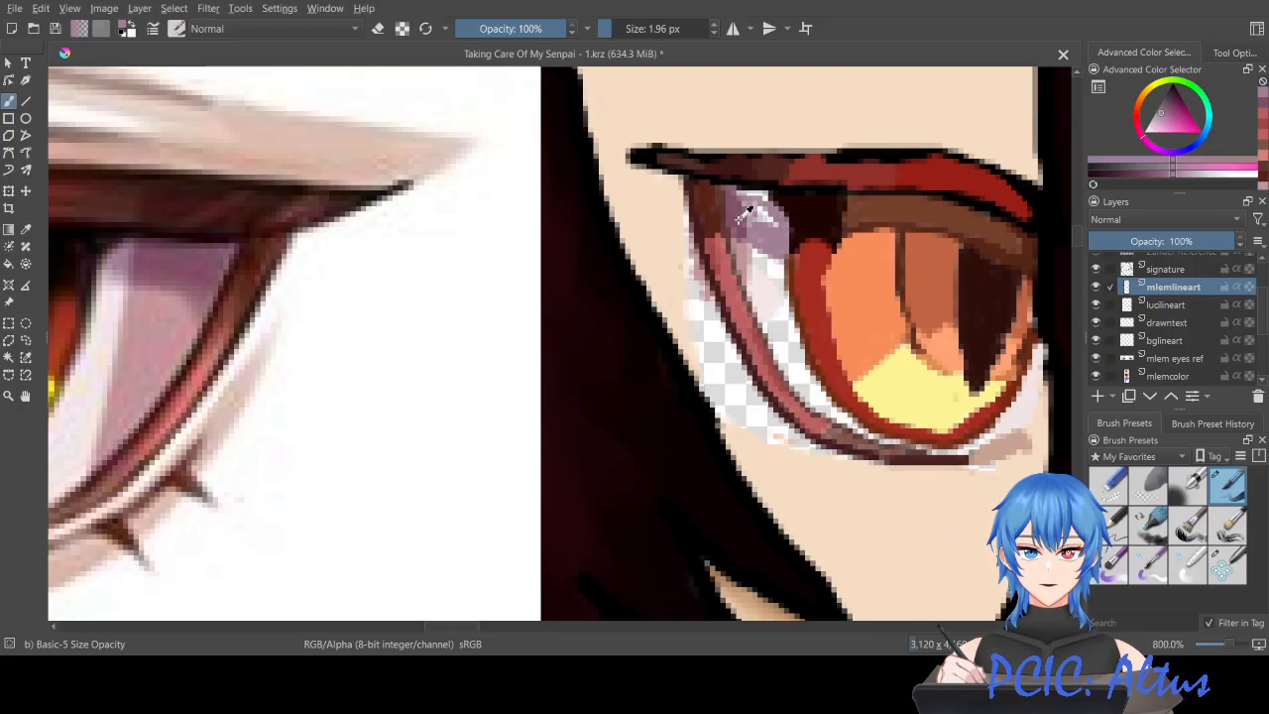
pyautogui.keyDown('ctrl'); pyautogui.click(738, 220); pyautogui.keyUp('ctrl')
pyautogui.moveTo(750, 230)
pyautogui.mouseDown()
pyautogui.moveTo(743, 196)
pyautogui.moveTo(756, 195)
pyautogui.mouseUp()
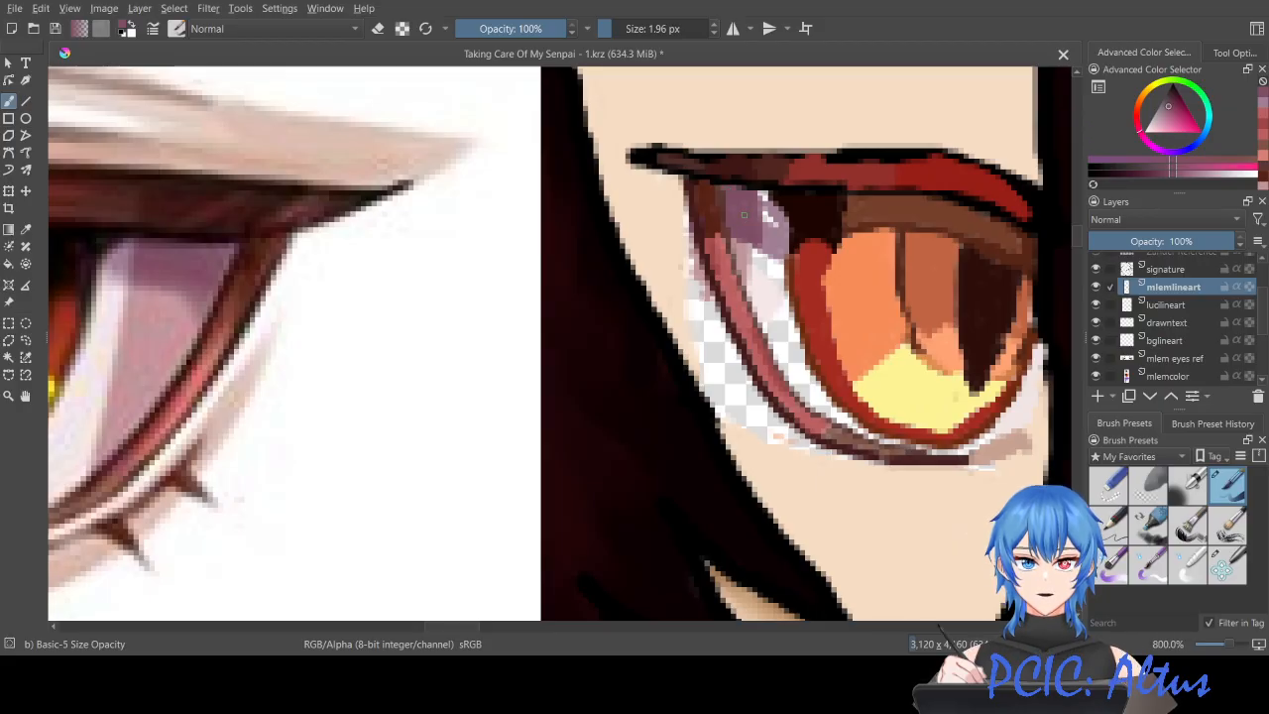
pyautogui.keyDown('ctrl'); pyautogui.click(770, 222); pyautogui.keyUp('ctrl')
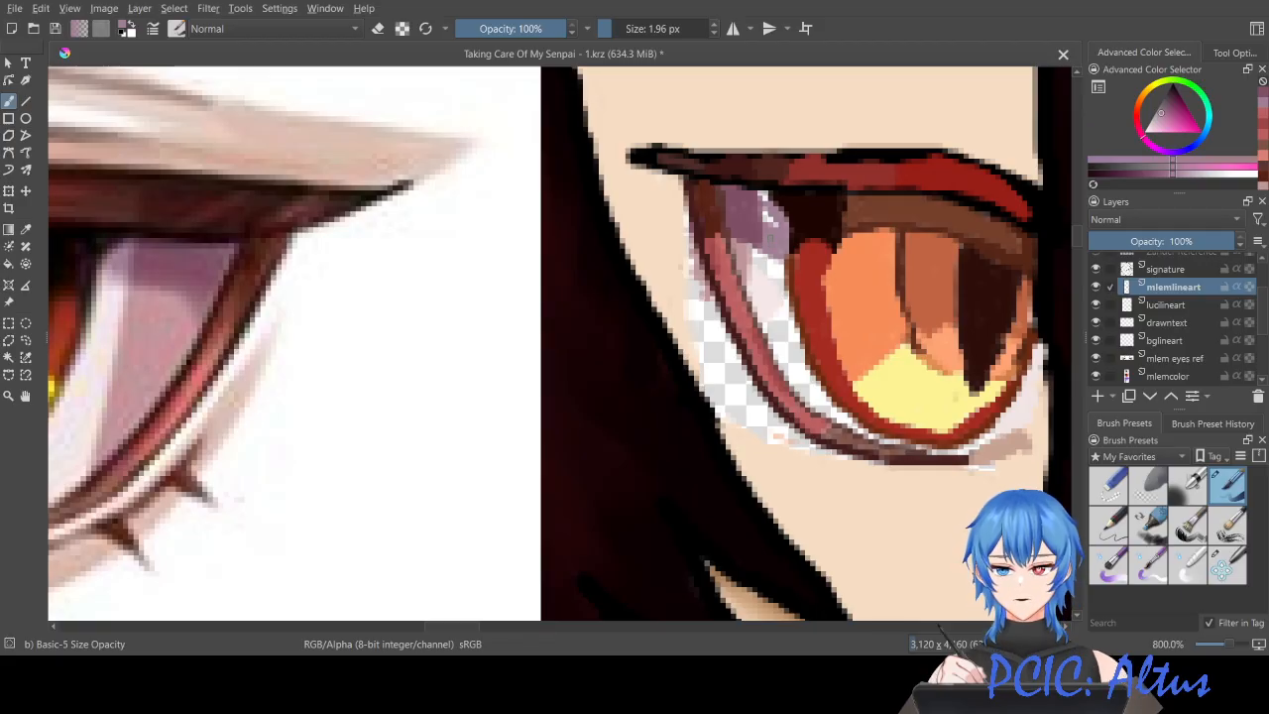
pyautogui.moveTo(770, 224); pyautogui.dragTo(768, 211)
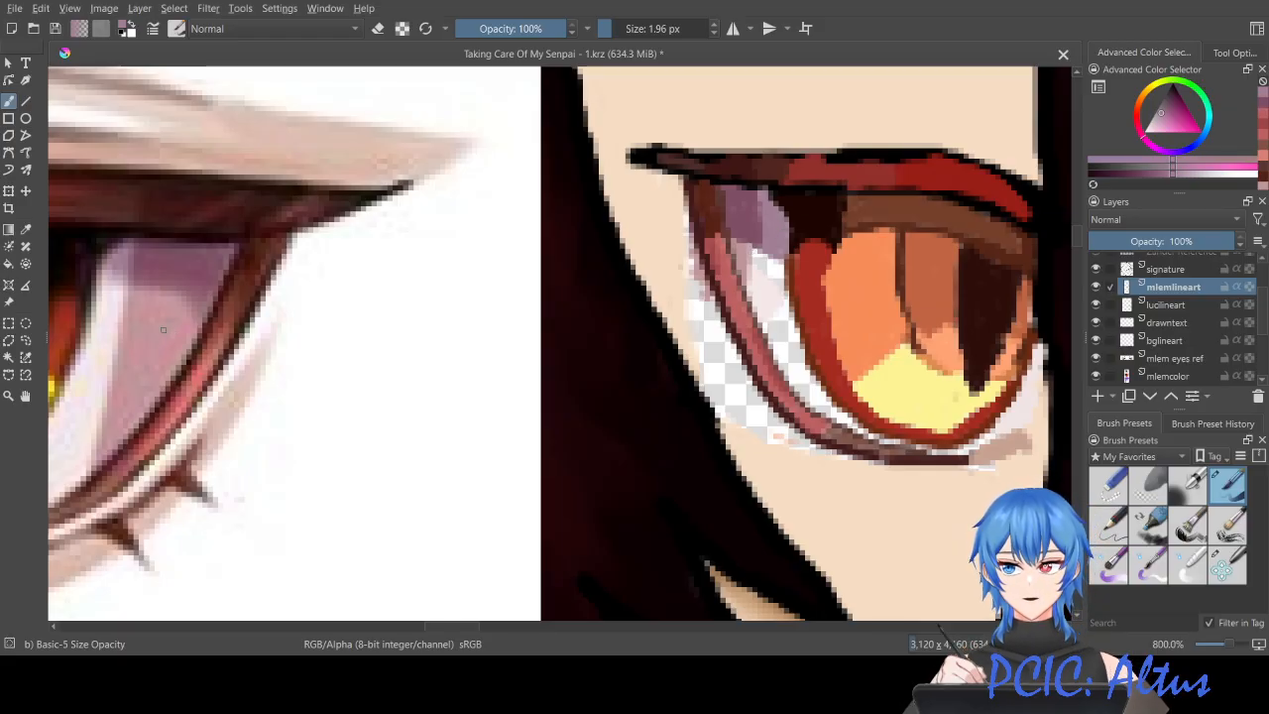
# Step: Paint dusty pink below the mauve shading and fill the rest of the eye white with pale lilac, both sampled from the reference
pyautogui.keyDown('ctrl'); pyautogui.click(170, 337); pyautogui.keyUp('ctrl')
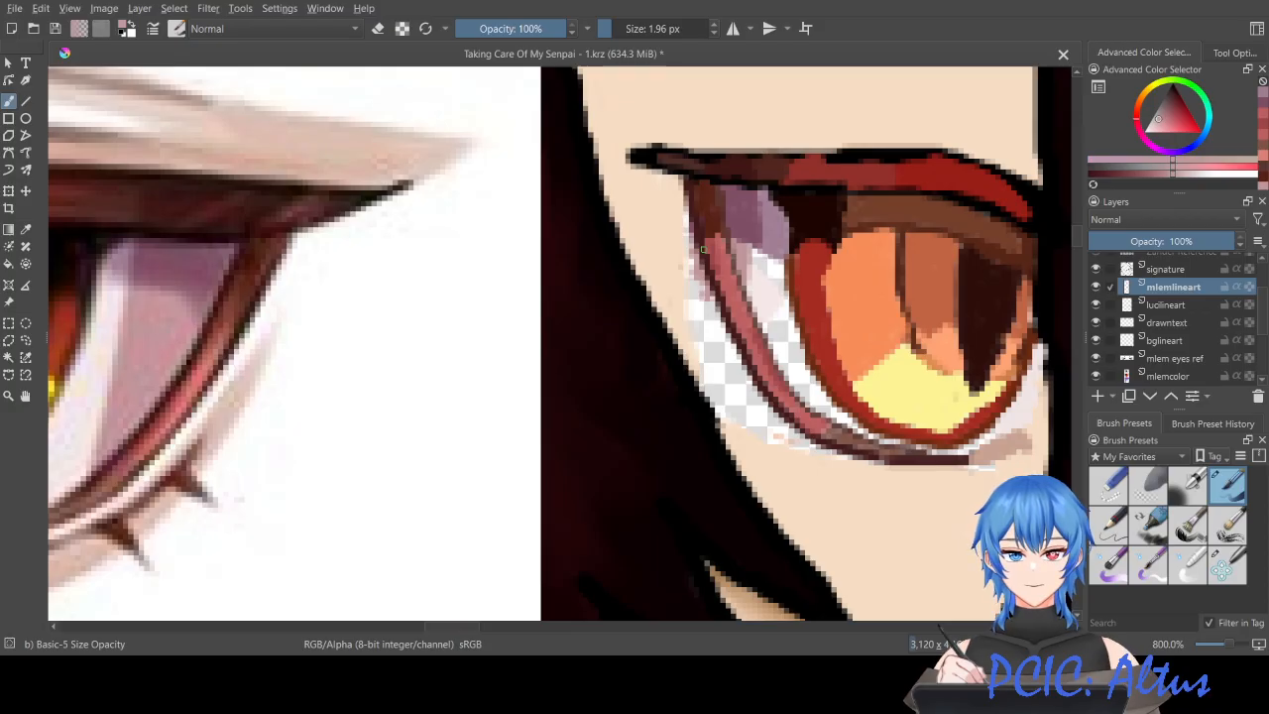
pyautogui.moveTo(753, 248)
pyautogui.mouseDown()
pyautogui.moveTo(768, 330)
pyautogui.moveTo(753, 262)
pyautogui.mouseUp()
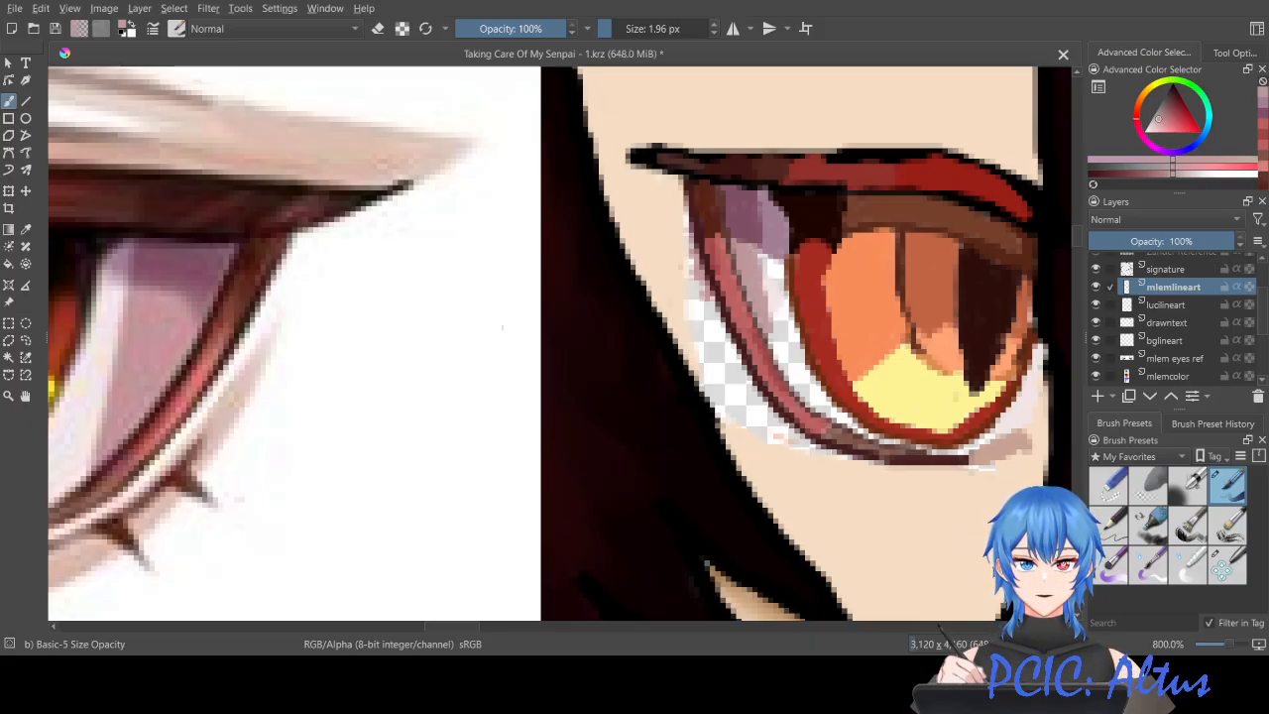
pyautogui.keyDown('ctrl'); pyautogui.click(78, 419); pyautogui.keyUp('ctrl')
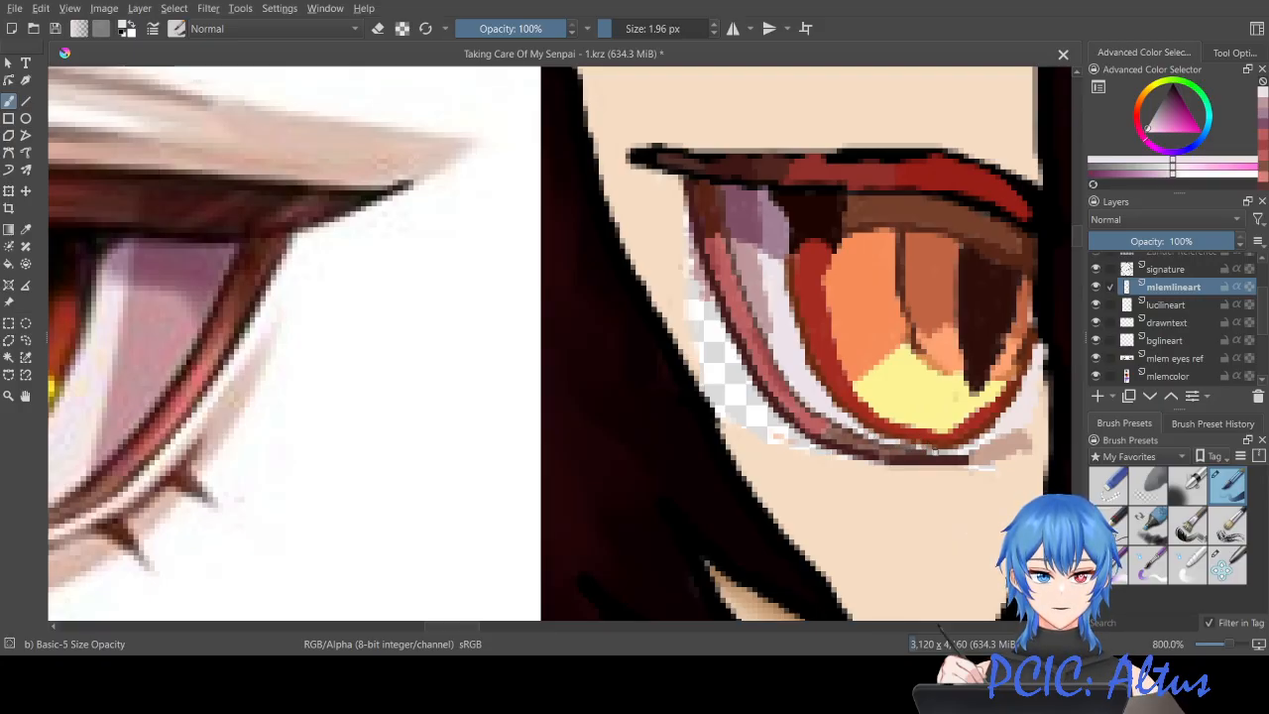
pyautogui.click(934, 451)
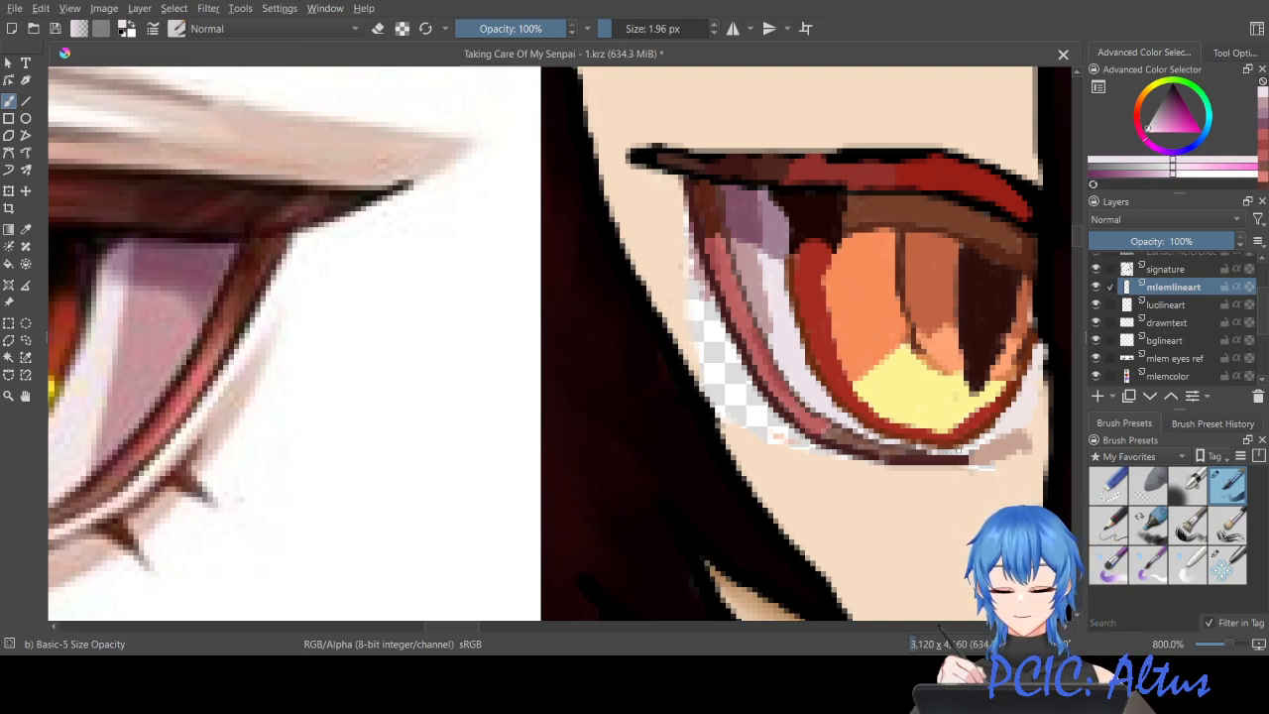
# Step: Cover the stray white pixels beneath the inner end of the lower lid with skin tone sampled from the cheek
pyautogui.moveTo(457, 628)
pyautogui.mouseDown()
pyautogui.moveTo(436, 629)
pyautogui.moveTo(475, 634)
pyautogui.mouseUp()
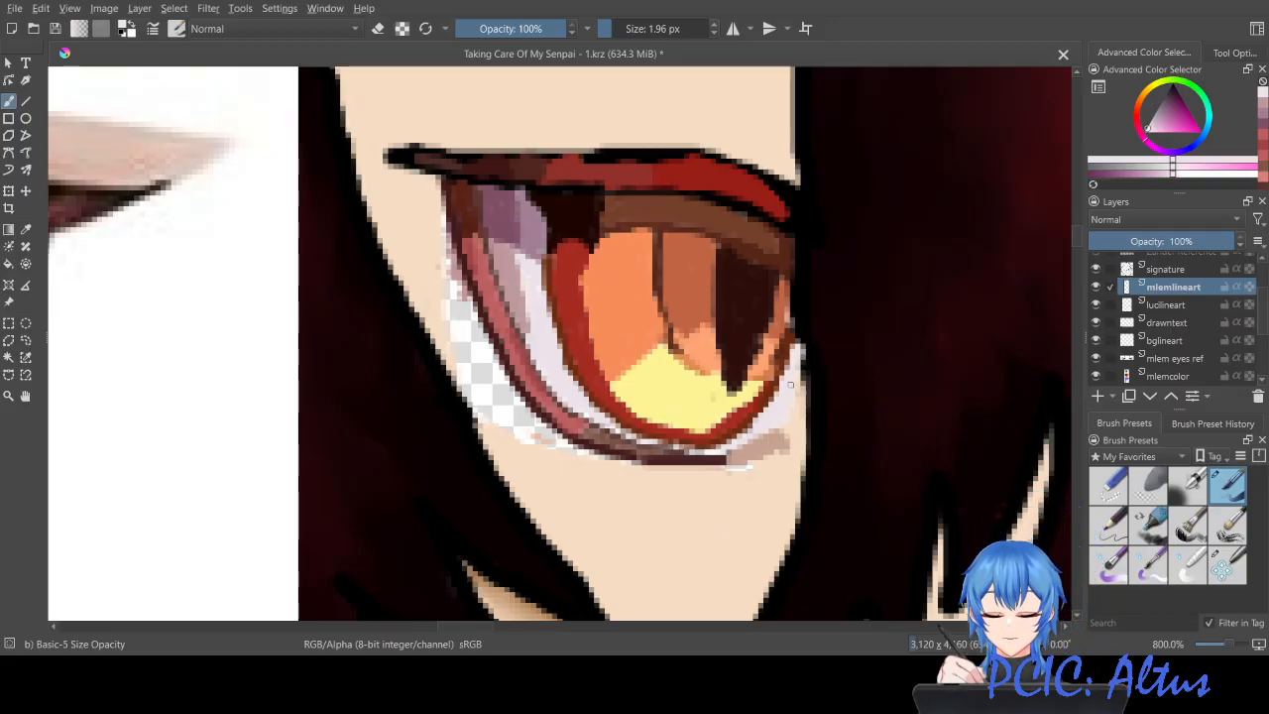
pyautogui.moveTo(483, 629); pyautogui.dragTo(441, 630)
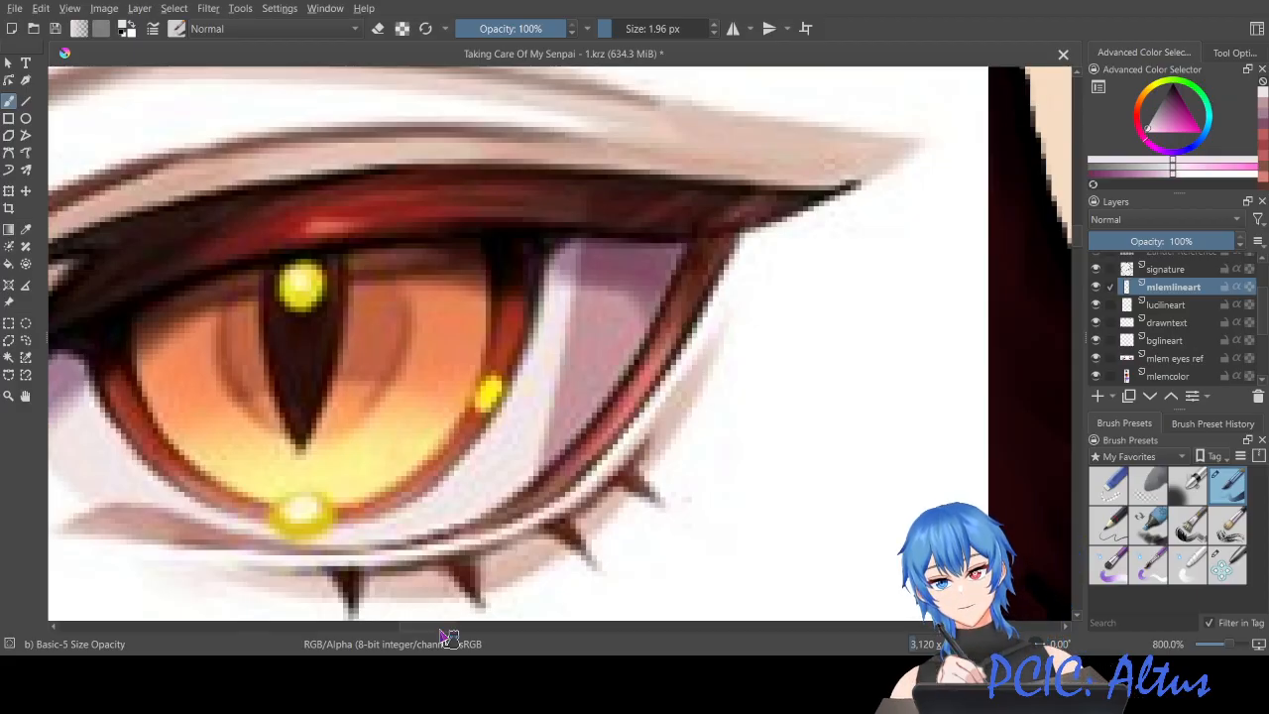
pyautogui.moveTo(449, 636)
pyautogui.mouseDown()
pyautogui.moveTo(483, 634)
pyautogui.moveTo(401, 634)
pyautogui.moveTo(489, 635)
pyautogui.mouseUp()
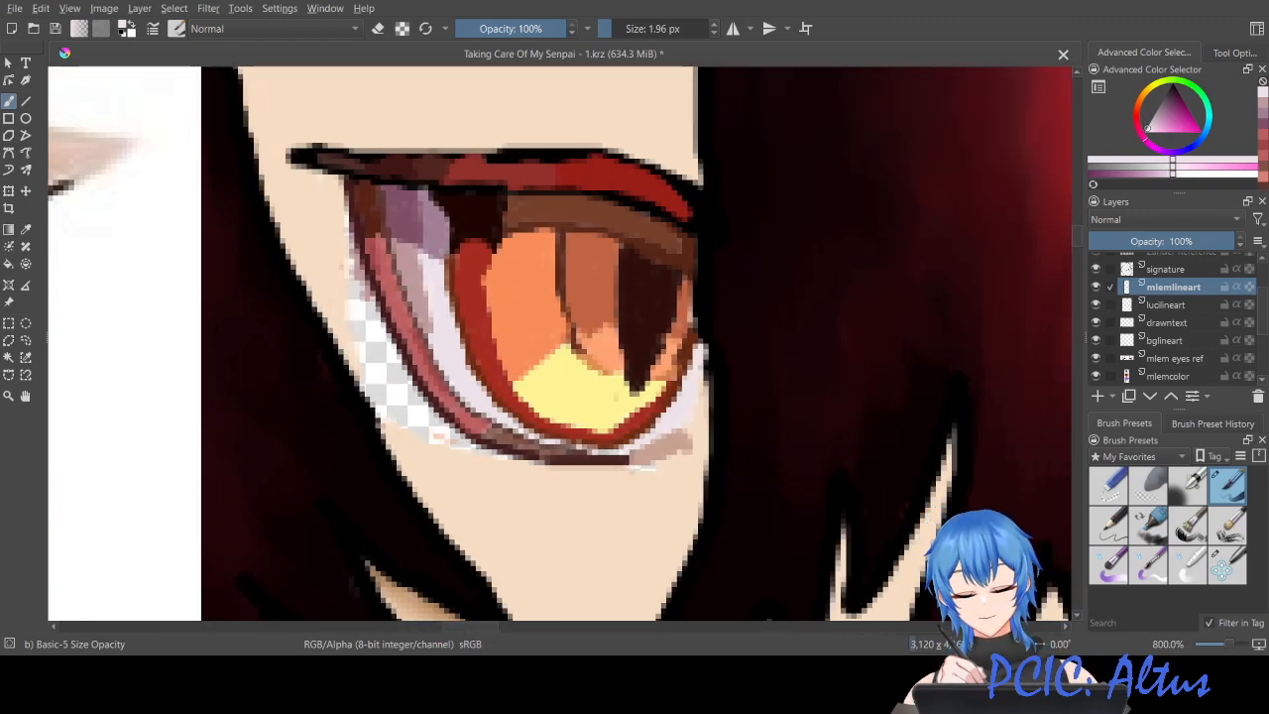
pyautogui.keyDown('ctrl'); pyautogui.click(655, 432); pyautogui.keyUp('ctrl')
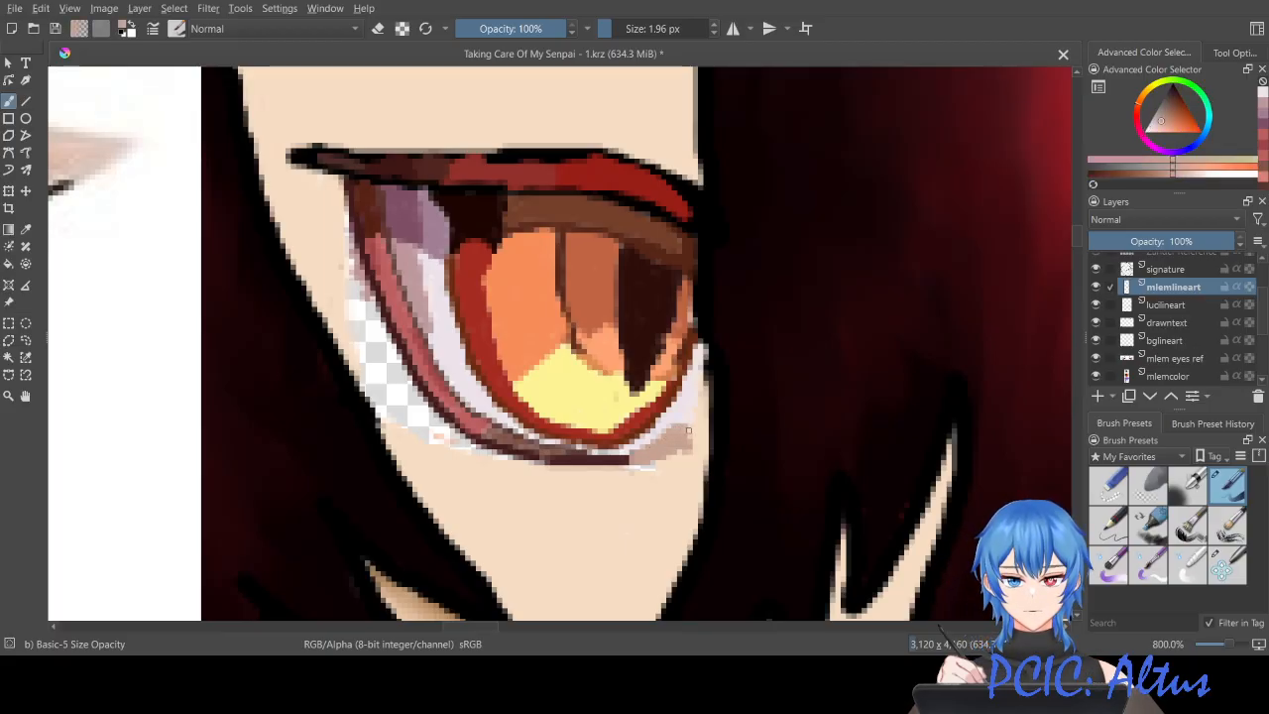
pyautogui.moveTo(474, 632)
pyautogui.mouseDown()
pyautogui.moveTo(413, 639)
pyautogui.moveTo(466, 637)
pyautogui.mouseUp()
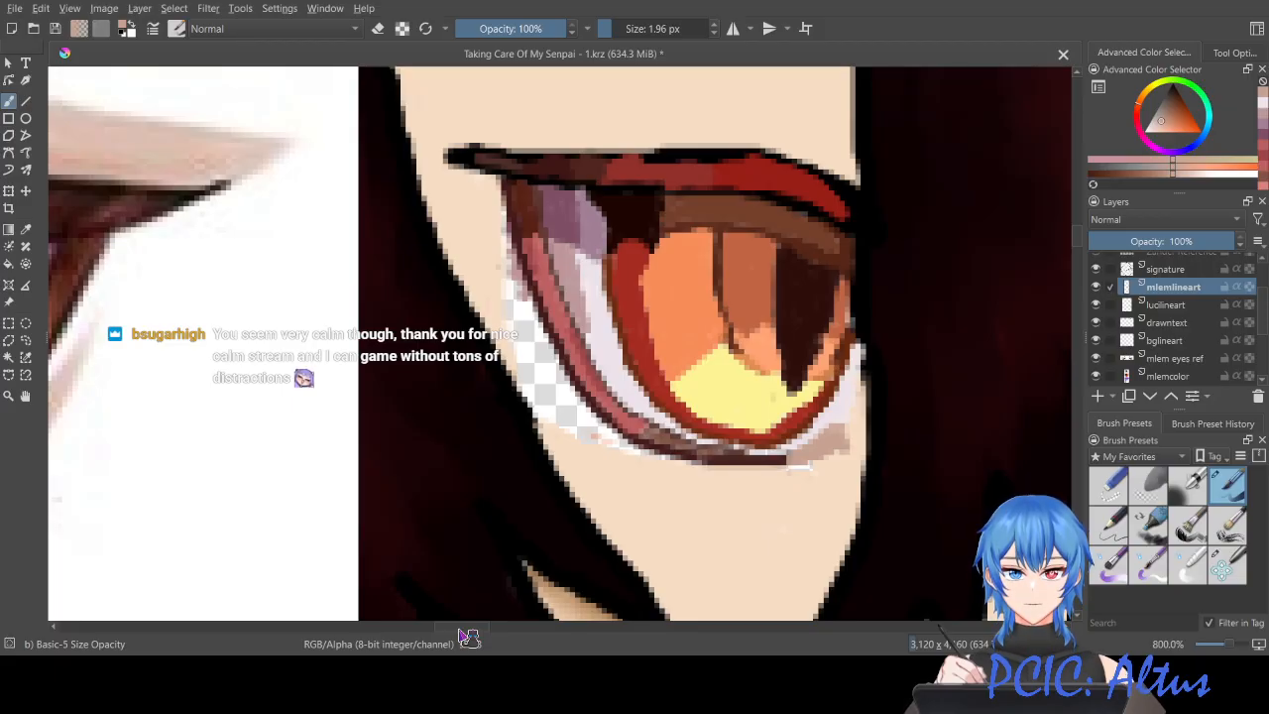
pyautogui.keyDown('ctrl'); pyautogui.click(748, 498); pyautogui.keyUp('ctrl')
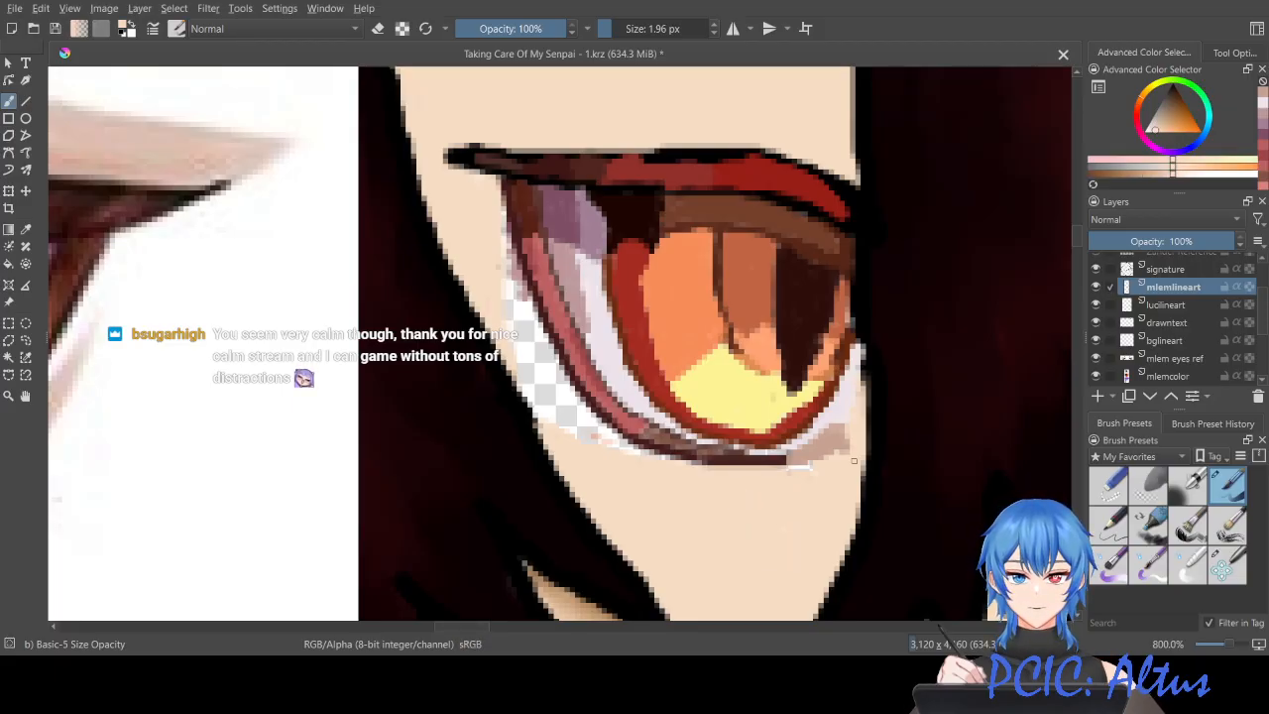
pyautogui.moveTo(792, 469)
pyautogui.mouseDown()
pyautogui.moveTo(813, 466)
pyautogui.moveTo(800, 465)
pyautogui.mouseUp()
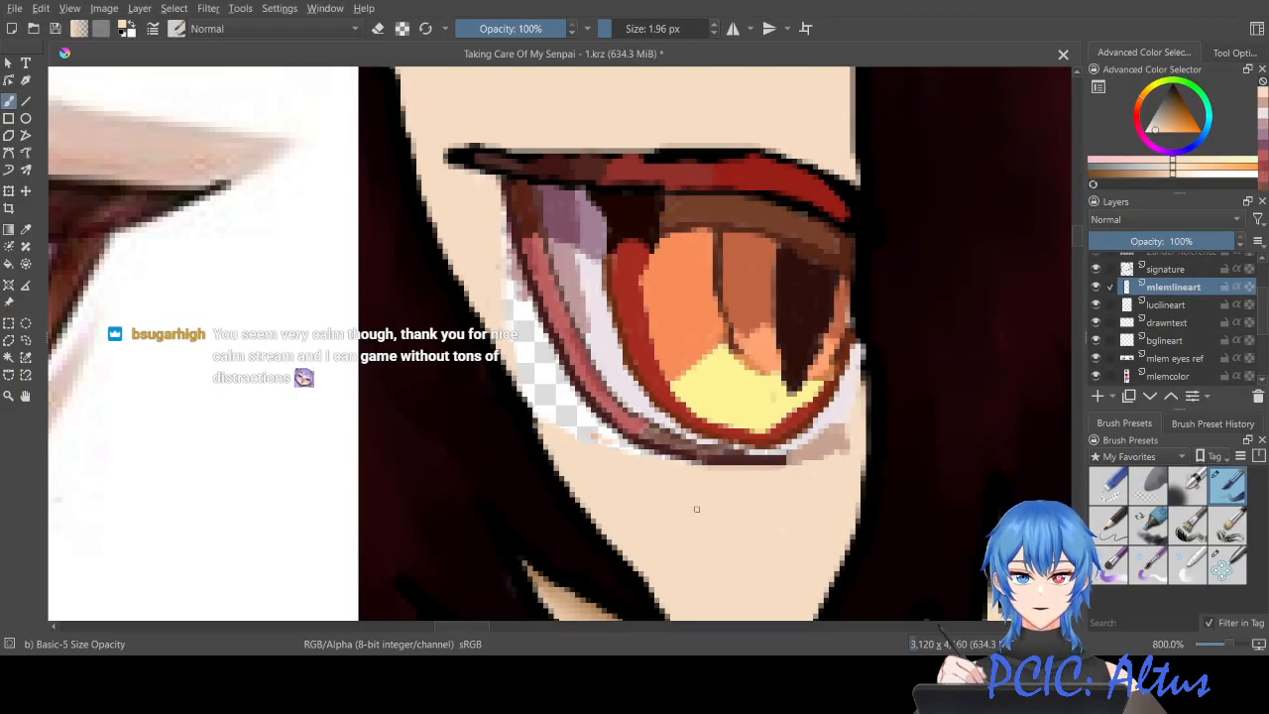
# Step: Fill the transparent gap between the lower lid's outer edge and the surrounding skin with the sampled skin tone
pyautogui.scroll(2, 500, 299)
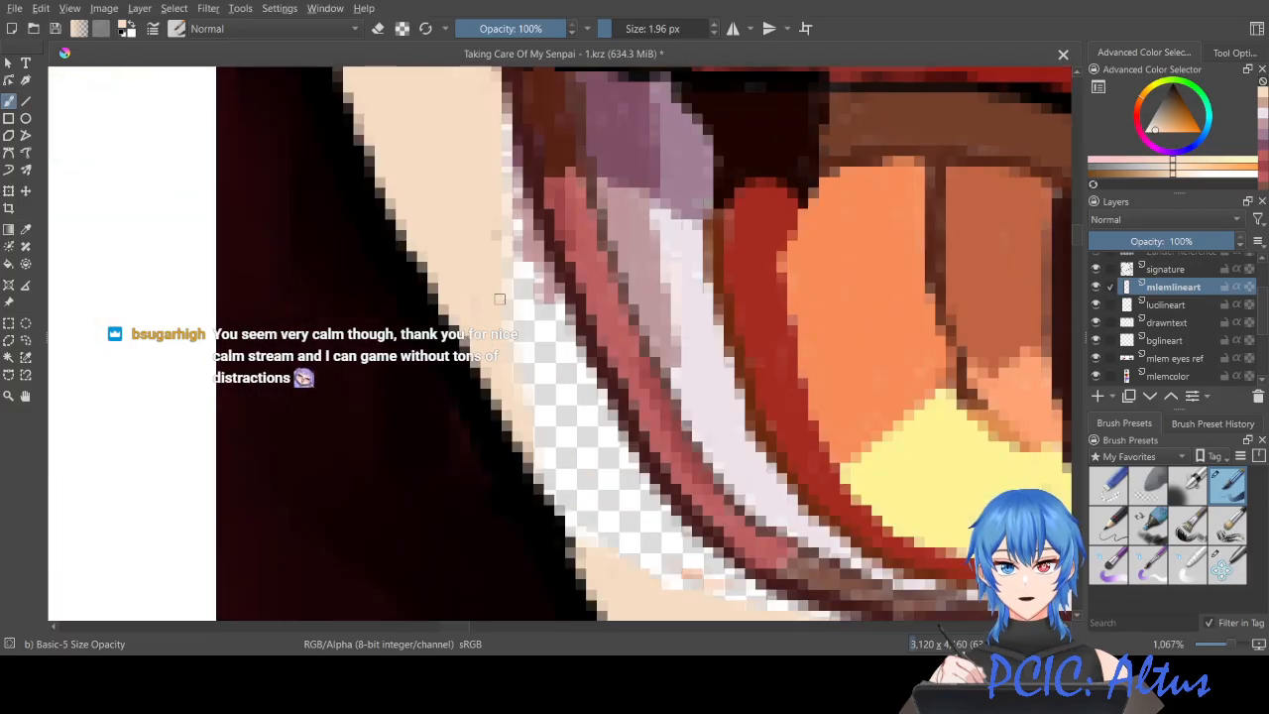
pyautogui.moveTo(1077, 235); pyautogui.dragTo(1076, 233)
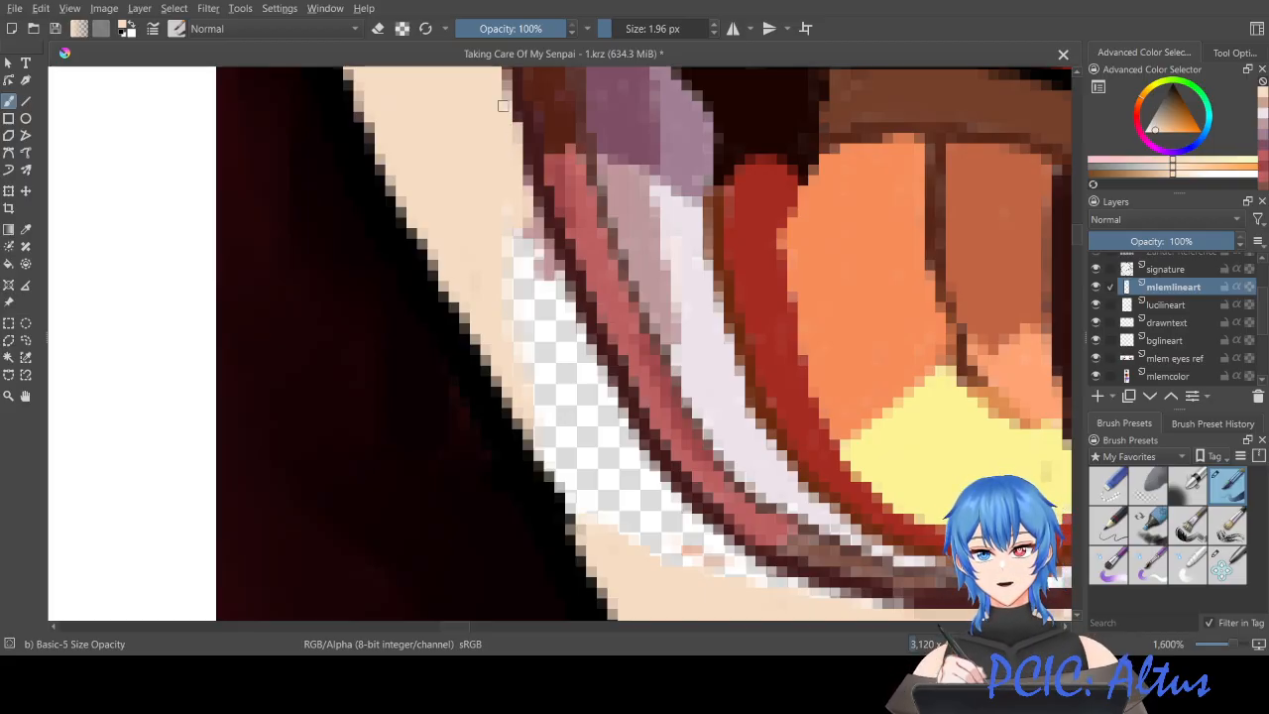
pyautogui.moveTo(528, 204)
pyautogui.mouseDown()
pyautogui.moveTo(550, 279)
pyautogui.moveTo(529, 255)
pyautogui.moveTo(538, 296)
pyautogui.moveTo(506, 244)
pyautogui.moveTo(507, 287)
pyautogui.mouseUp()
pyautogui.moveTo(505, 244)
pyautogui.mouseDown()
pyautogui.moveTo(509, 330)
pyautogui.moveTo(530, 369)
pyautogui.moveTo(528, 273)
pyautogui.moveTo(551, 330)
pyautogui.moveTo(558, 294)
pyautogui.mouseUp()
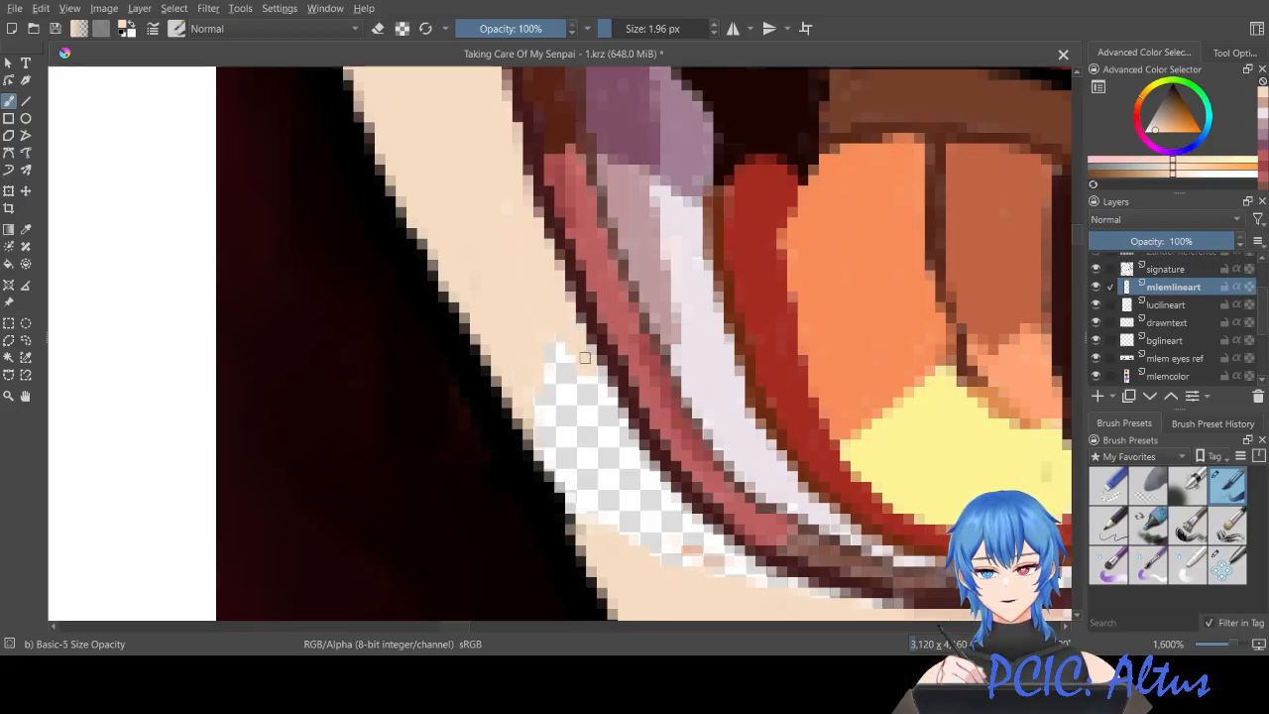
pyautogui.moveTo(565, 350)
pyautogui.mouseDown()
pyautogui.moveTo(575, 386)
pyautogui.moveTo(517, 323)
pyautogui.moveTo(577, 507)
pyautogui.moveTo(544, 372)
pyautogui.moveTo(543, 386)
pyautogui.moveTo(552, 406)
pyautogui.moveTo(553, 369)
pyautogui.moveTo(583, 431)
pyautogui.moveTo(598, 377)
pyautogui.mouseUp()
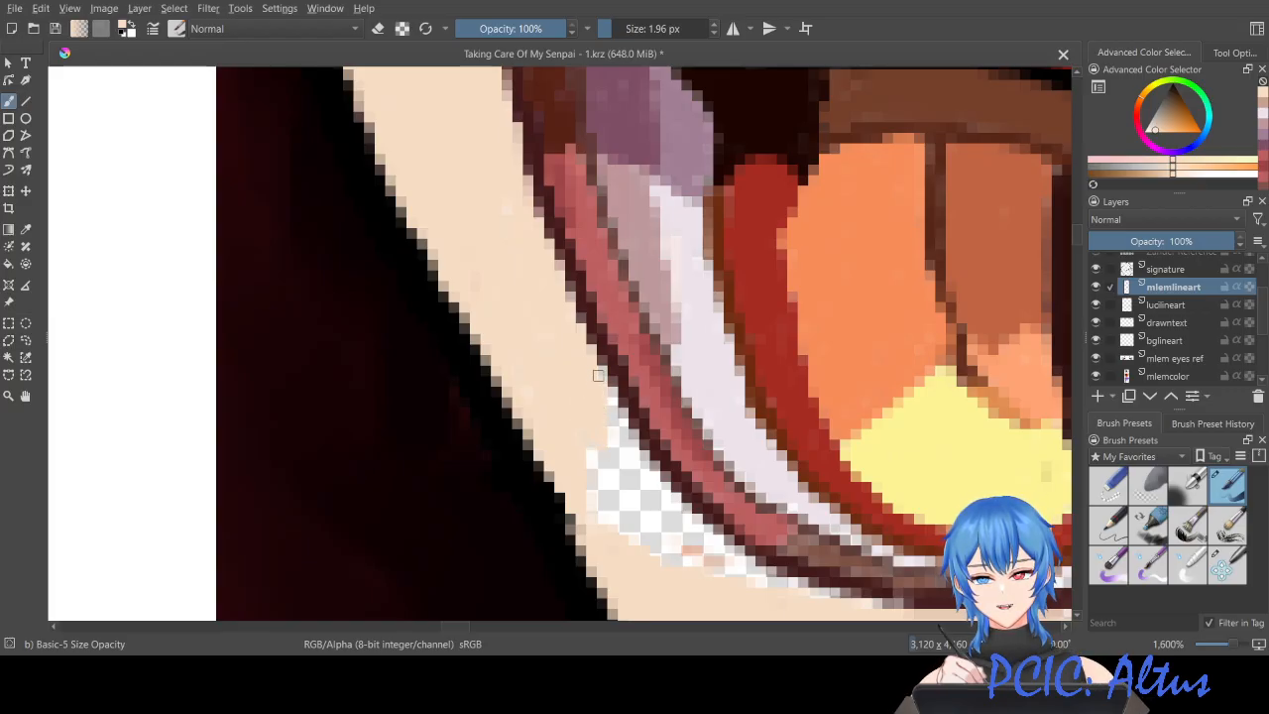
pyautogui.moveTo(613, 446); pyautogui.dragTo(609, 398)
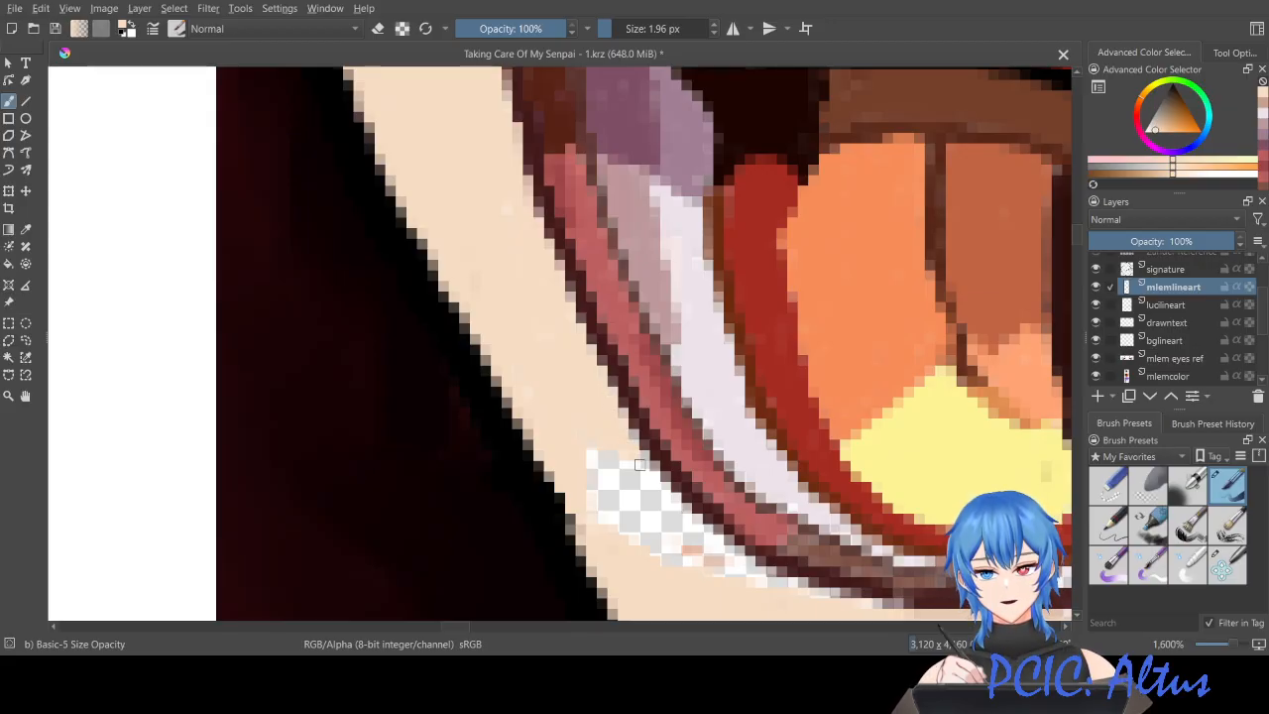
pyautogui.moveTo(653, 504); pyautogui.dragTo(616, 491)
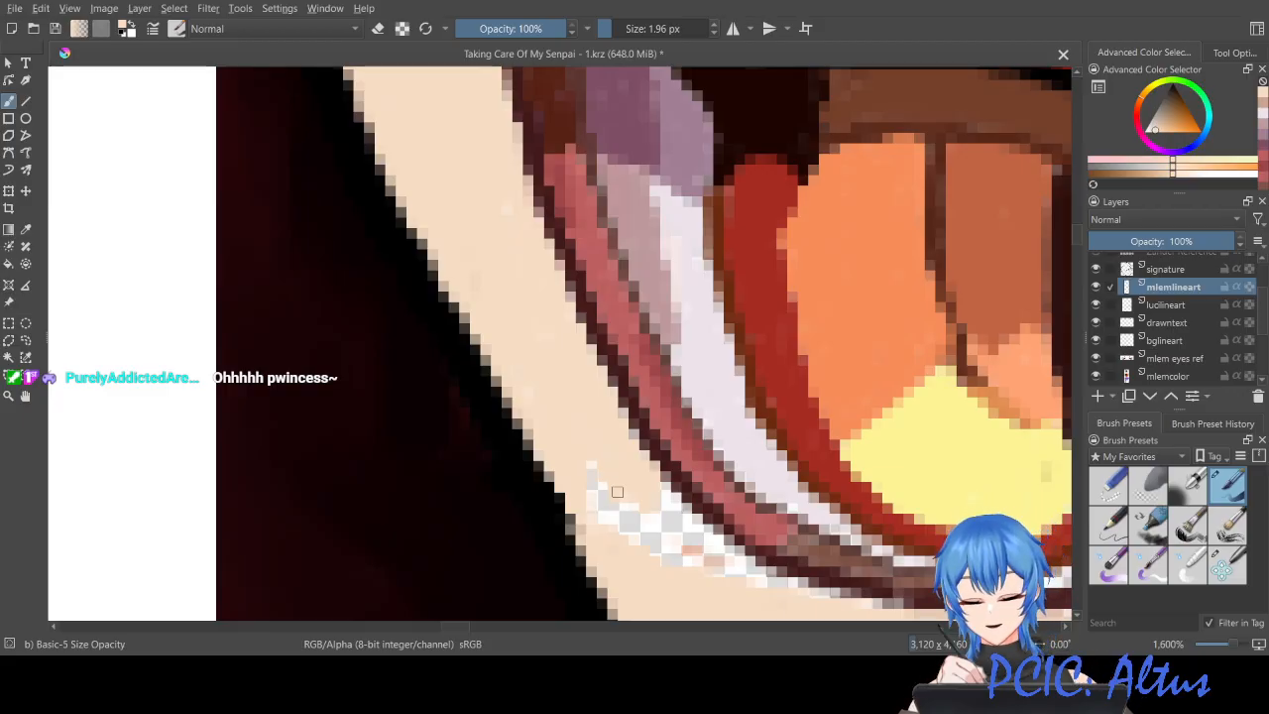
pyautogui.moveTo(602, 508)
pyautogui.mouseDown()
pyautogui.moveTo(590, 483)
pyautogui.moveTo(601, 485)
pyautogui.mouseUp()
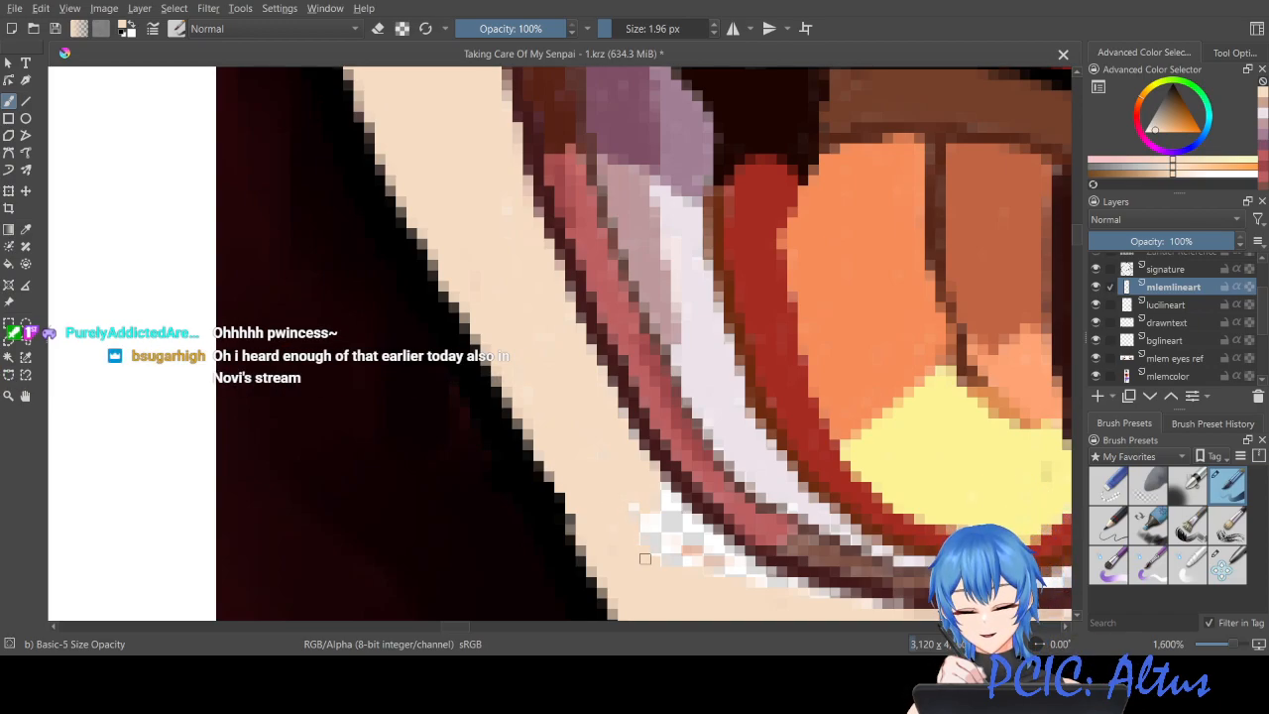
pyautogui.moveTo(624, 516)
pyautogui.mouseDown()
pyautogui.moveTo(637, 509)
pyautogui.moveTo(675, 566)
pyautogui.mouseUp()
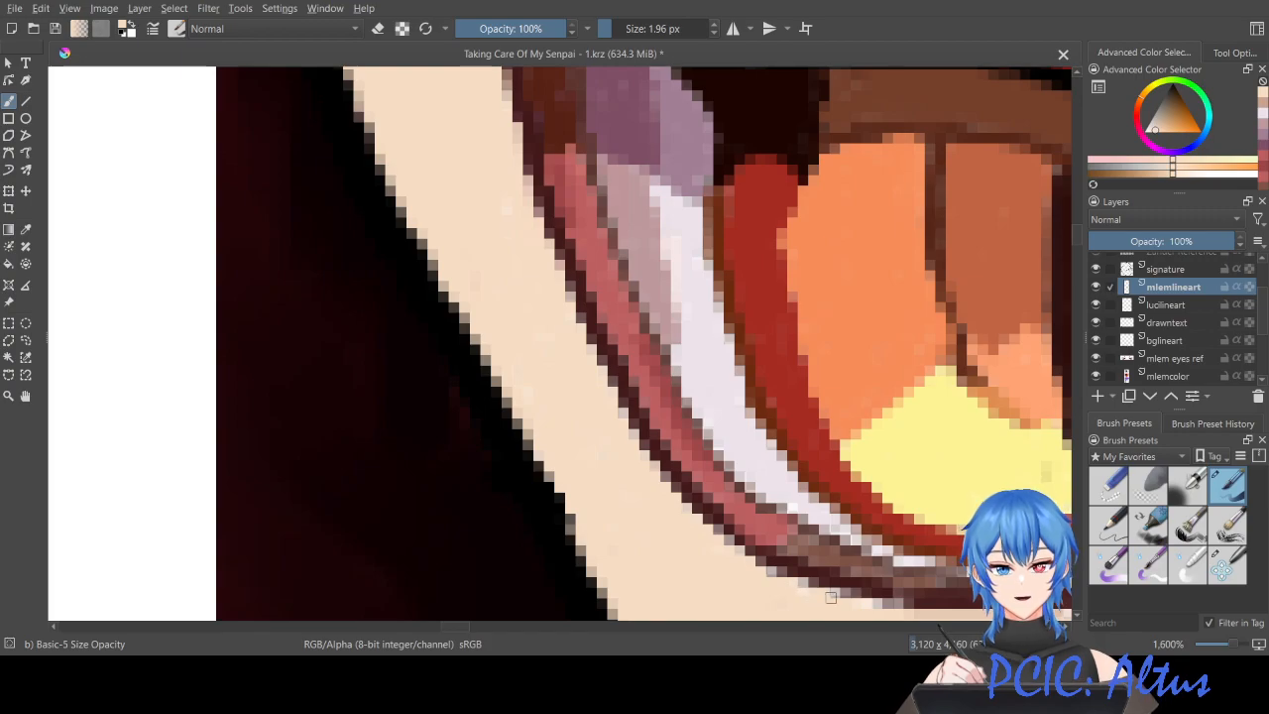
pyautogui.moveTo(839, 597); pyautogui.dragTo(842, 601)
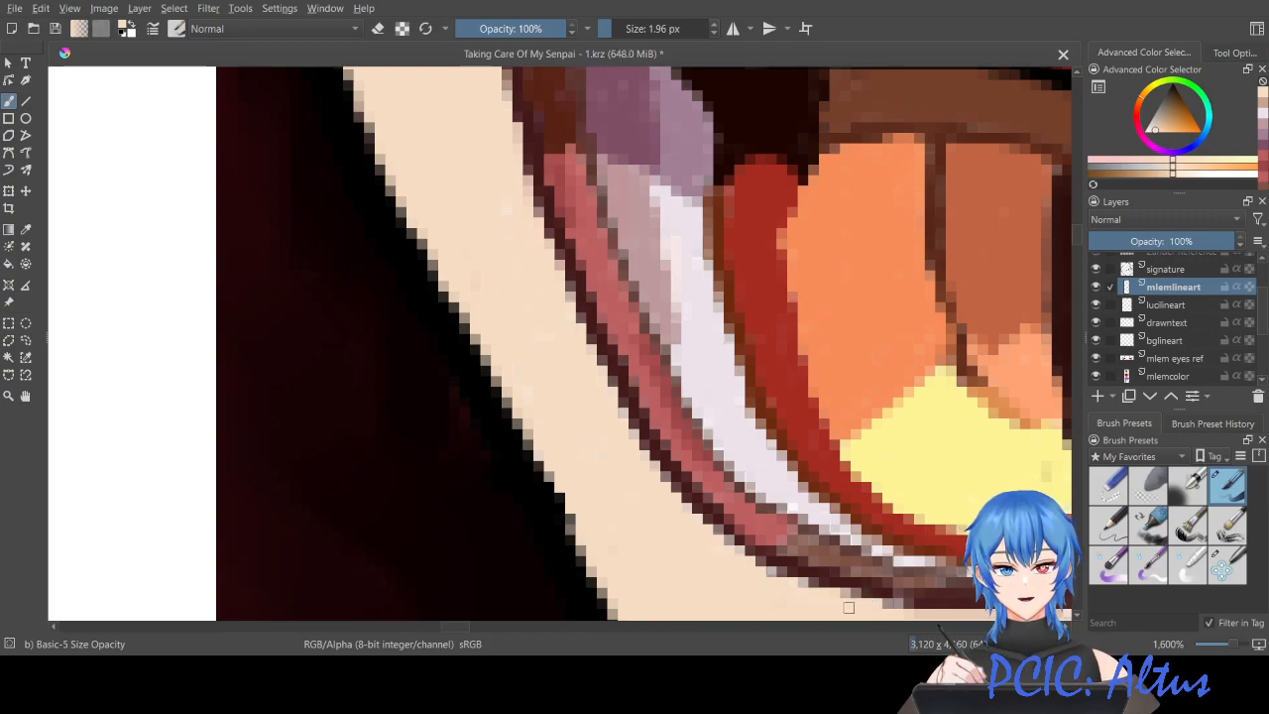
pyautogui.hotkey('ctrl', 'z')
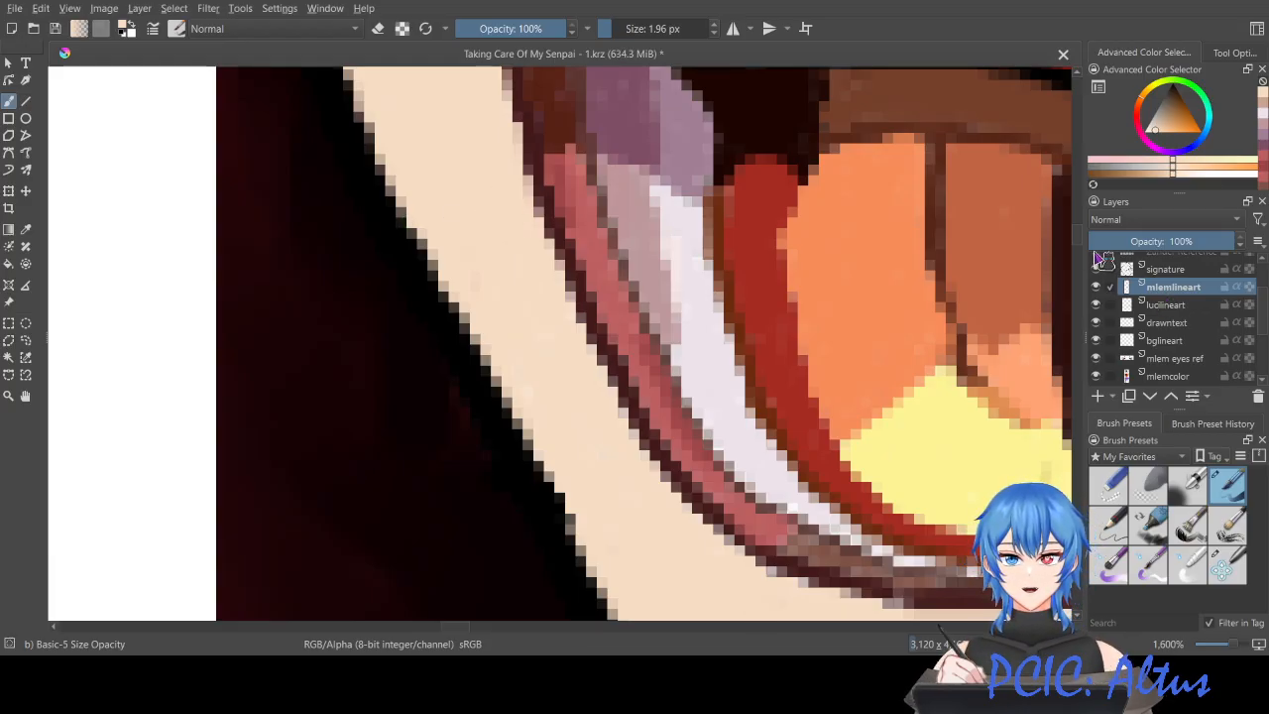
# Step: Sketch the outer edge of a shadow patch above the upper lid's outer tip in beige sampled from the reference's lid fold
pyautogui.scroll(3, 1083, 238)
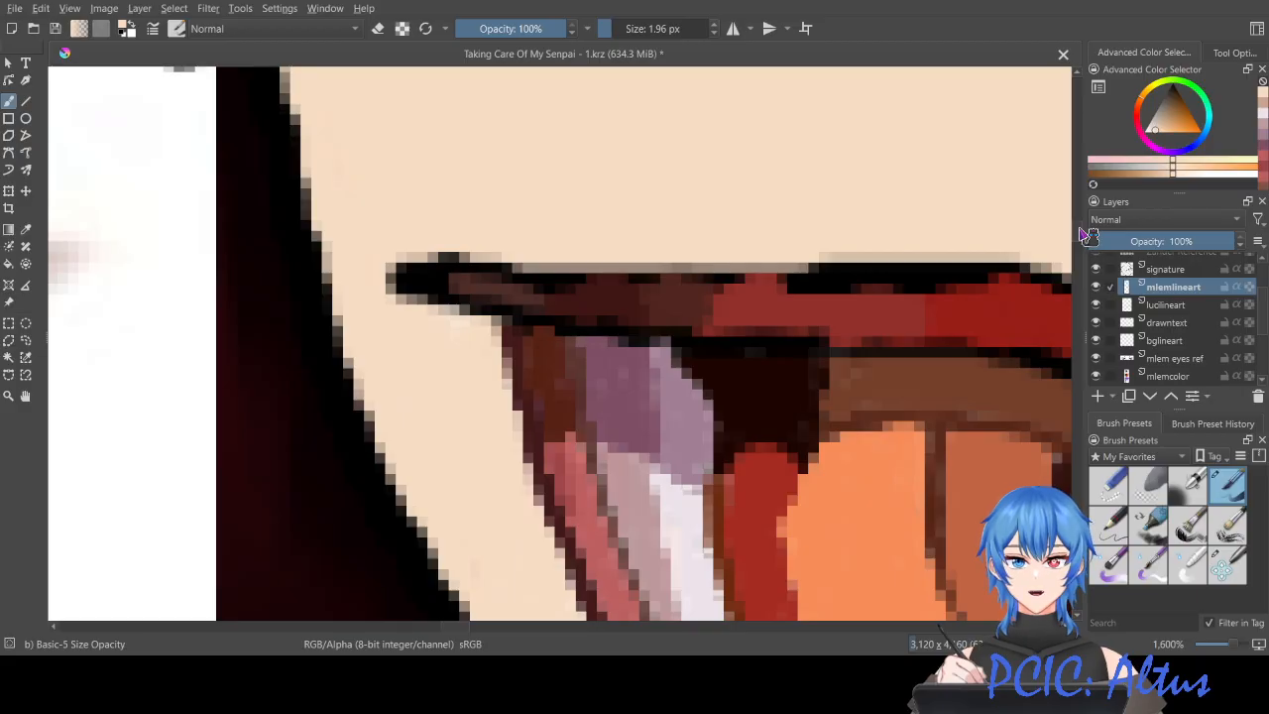
pyautogui.scroll(-1, 937, 305)
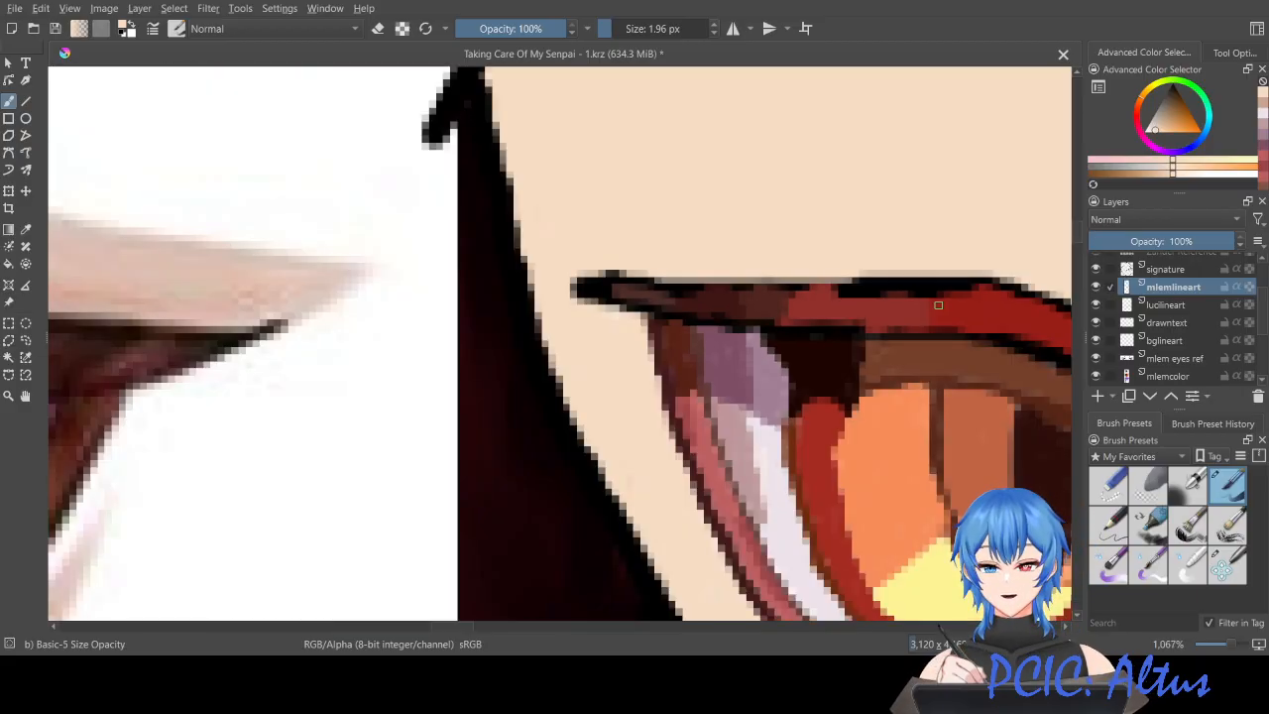
pyautogui.scroll(-1, 938, 304)
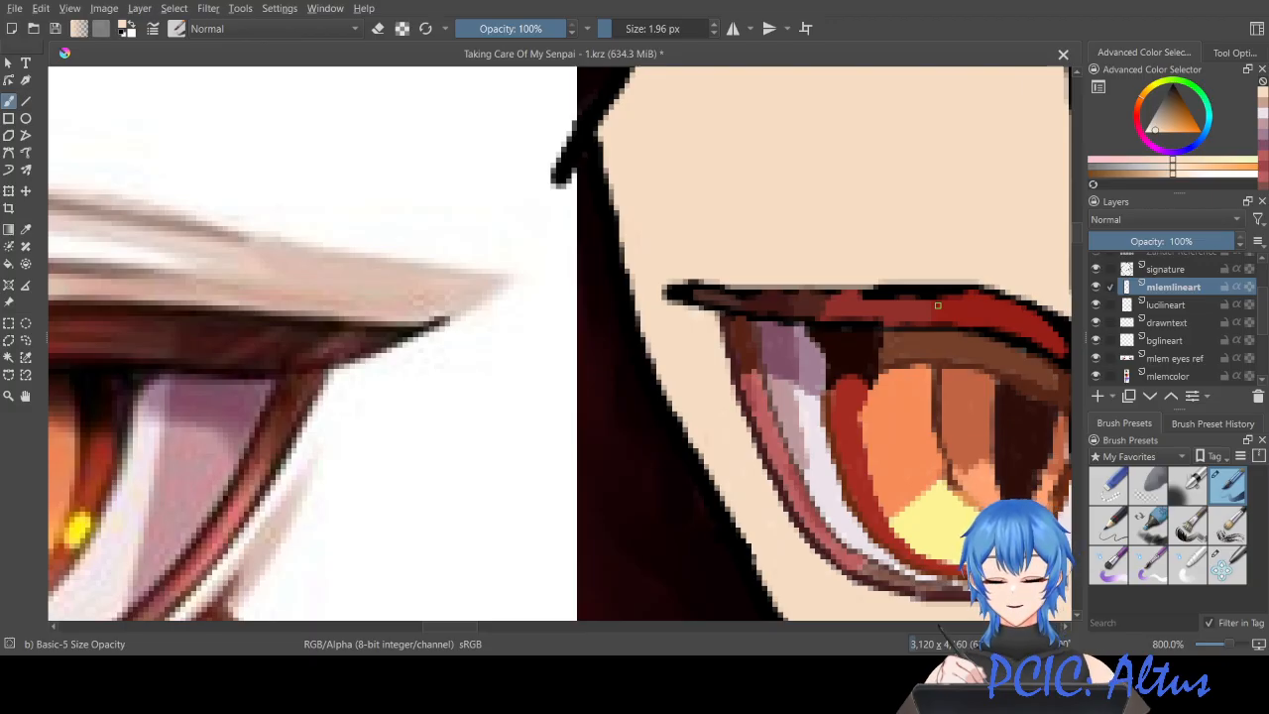
pyautogui.keyDown('ctrl'); pyautogui.click(386, 294); pyautogui.keyUp('ctrl')
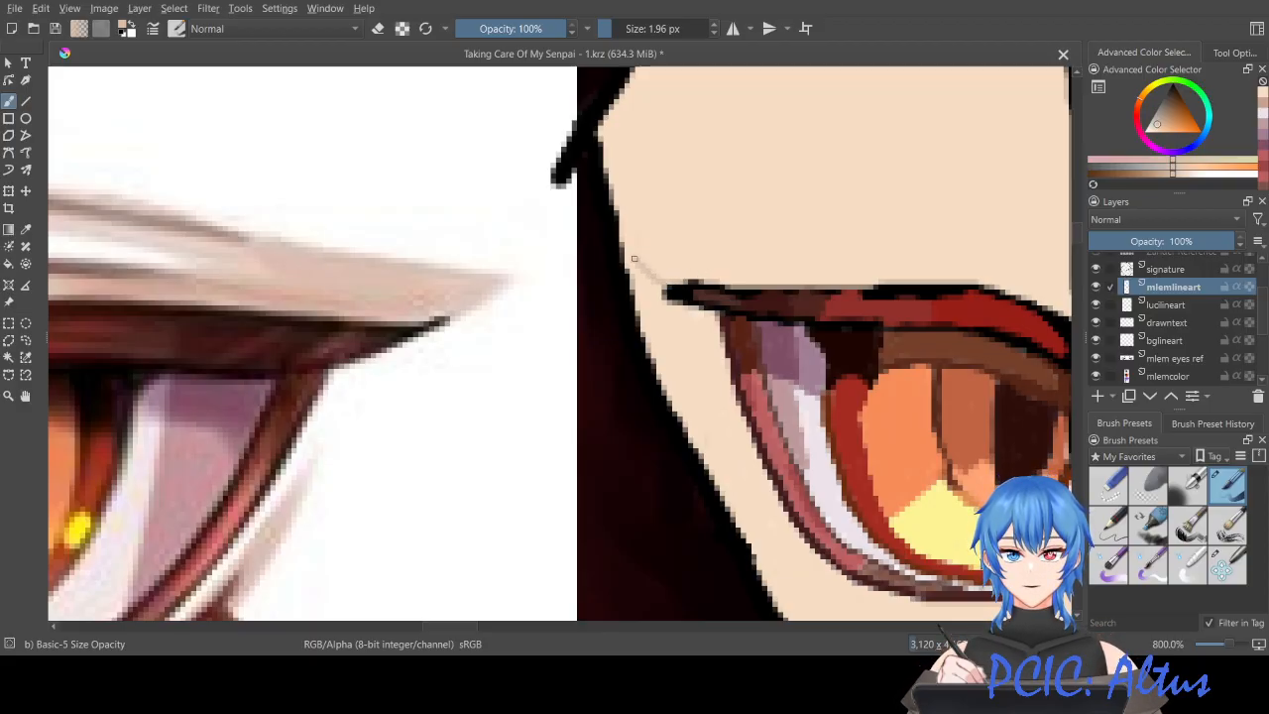
pyautogui.moveTo(664, 258); pyautogui.dragTo(797, 268)
pyautogui.hotkey('ctrl', 'z')
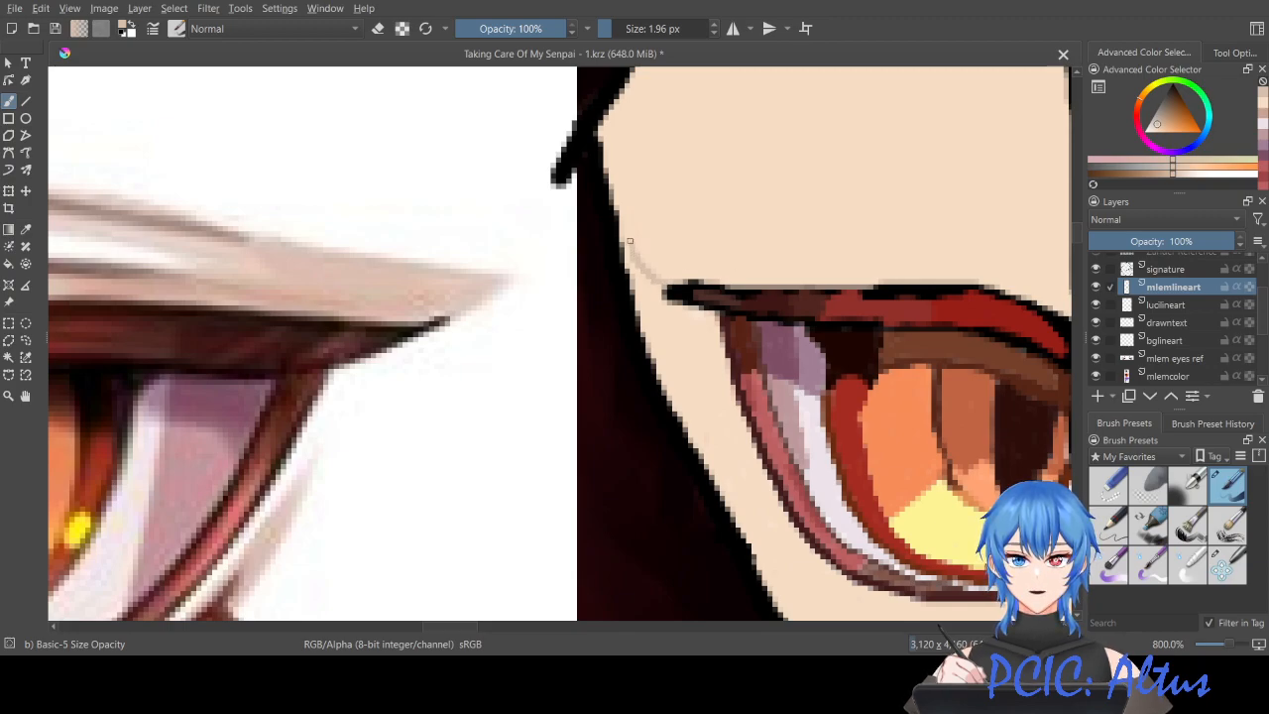
# Step: Outline the top and inner edges of the shadow patch above the upper lid and fill it with the same beige
pyautogui.moveTo(631, 235); pyautogui.dragTo(757, 246)
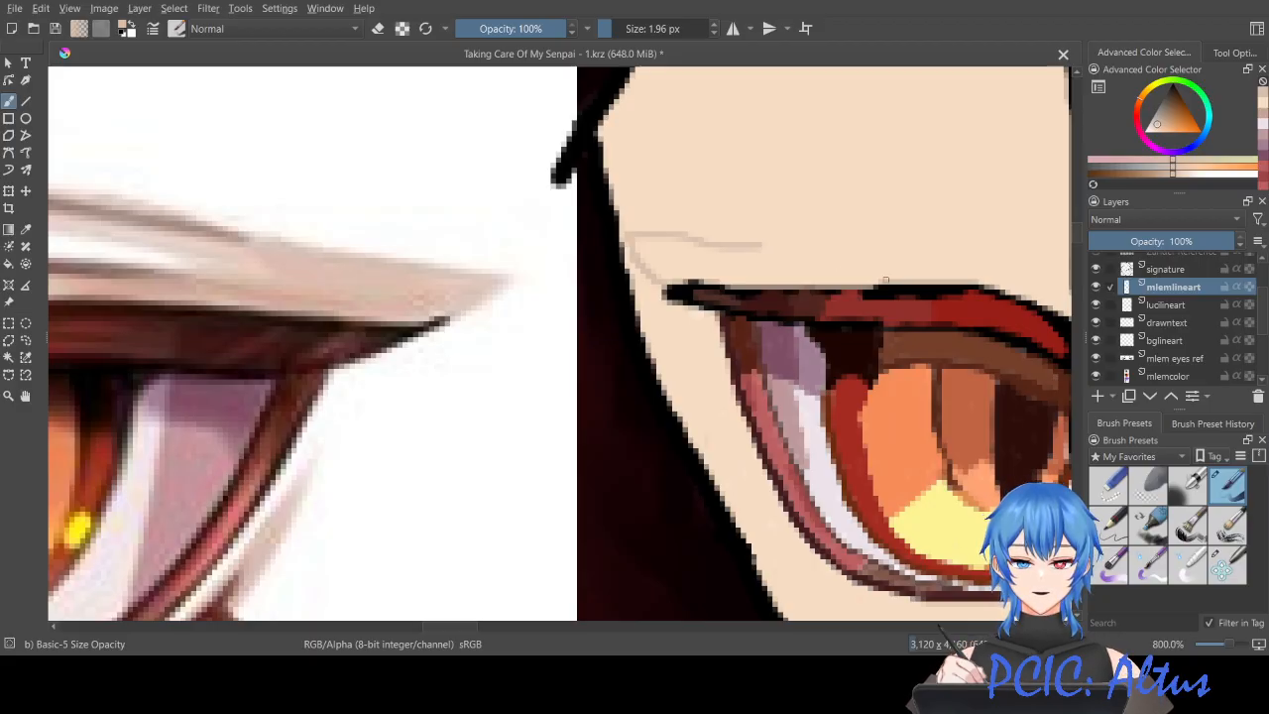
pyautogui.moveTo(780, 249); pyautogui.dragTo(766, 262)
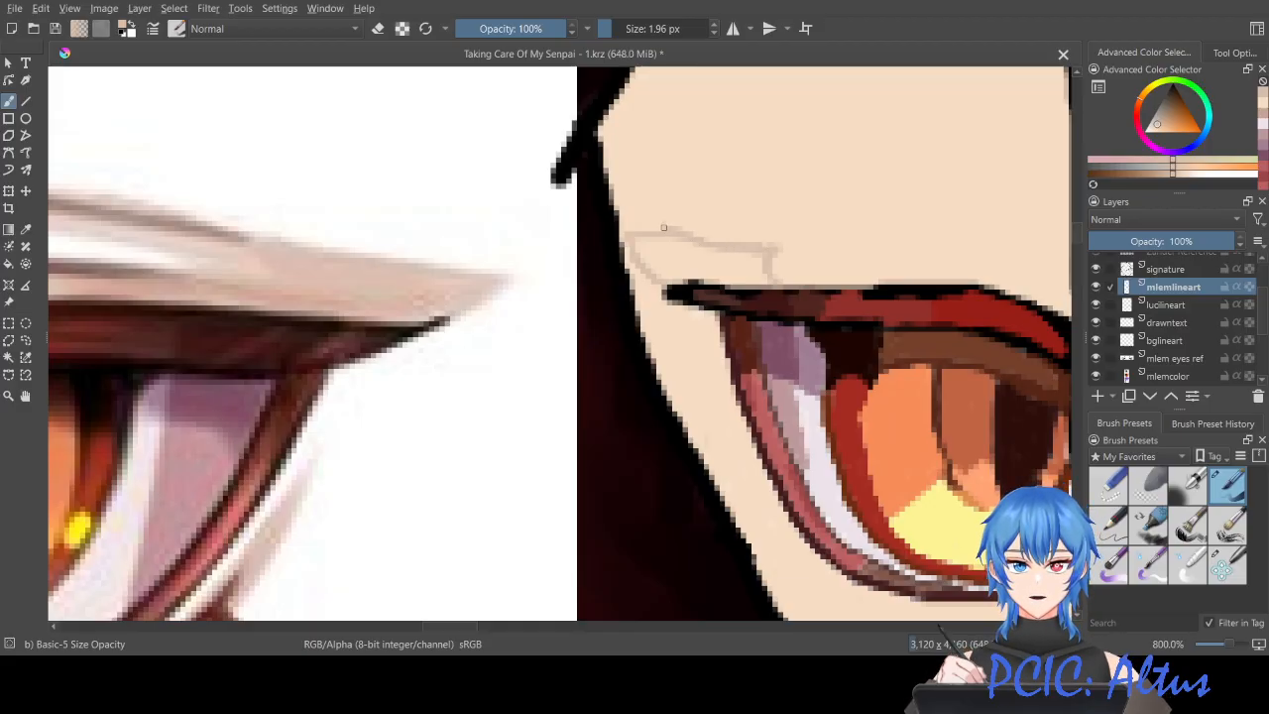
pyautogui.hotkey('ctrl', 'z')
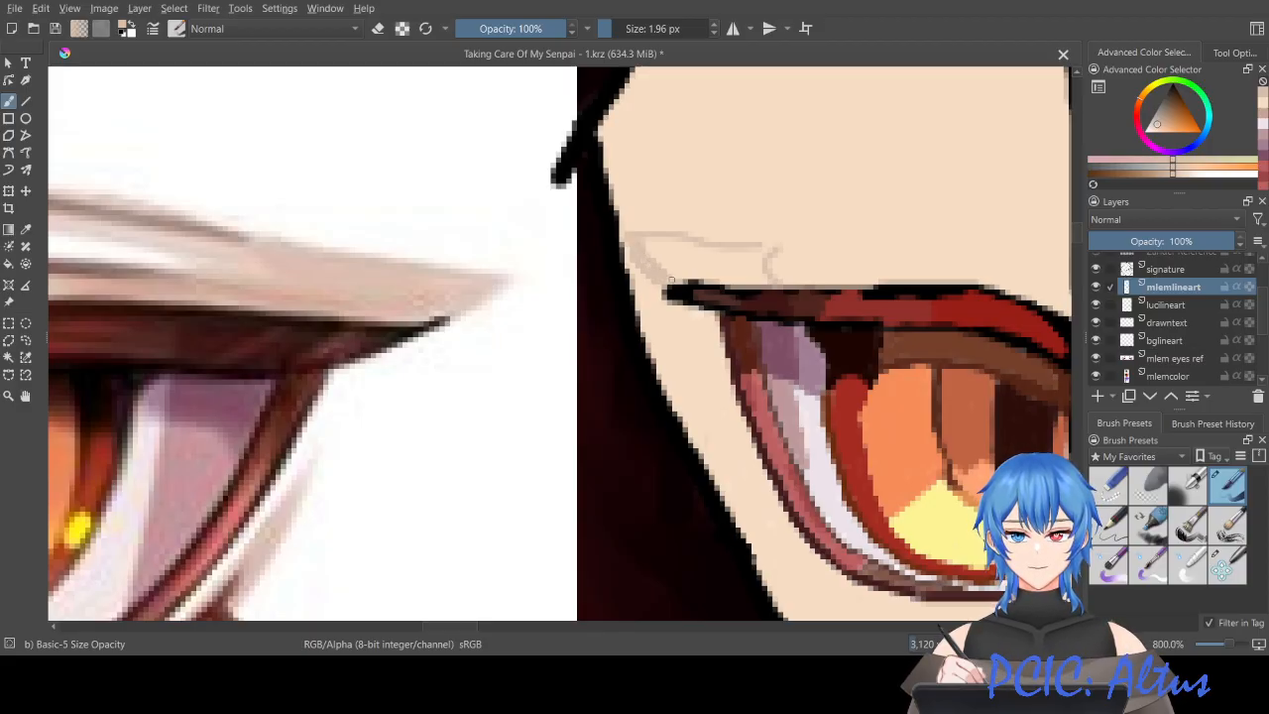
pyautogui.moveTo(654, 266)
pyautogui.mouseDown()
pyautogui.moveTo(697, 274)
pyautogui.moveTo(765, 282)
pyautogui.mouseUp()
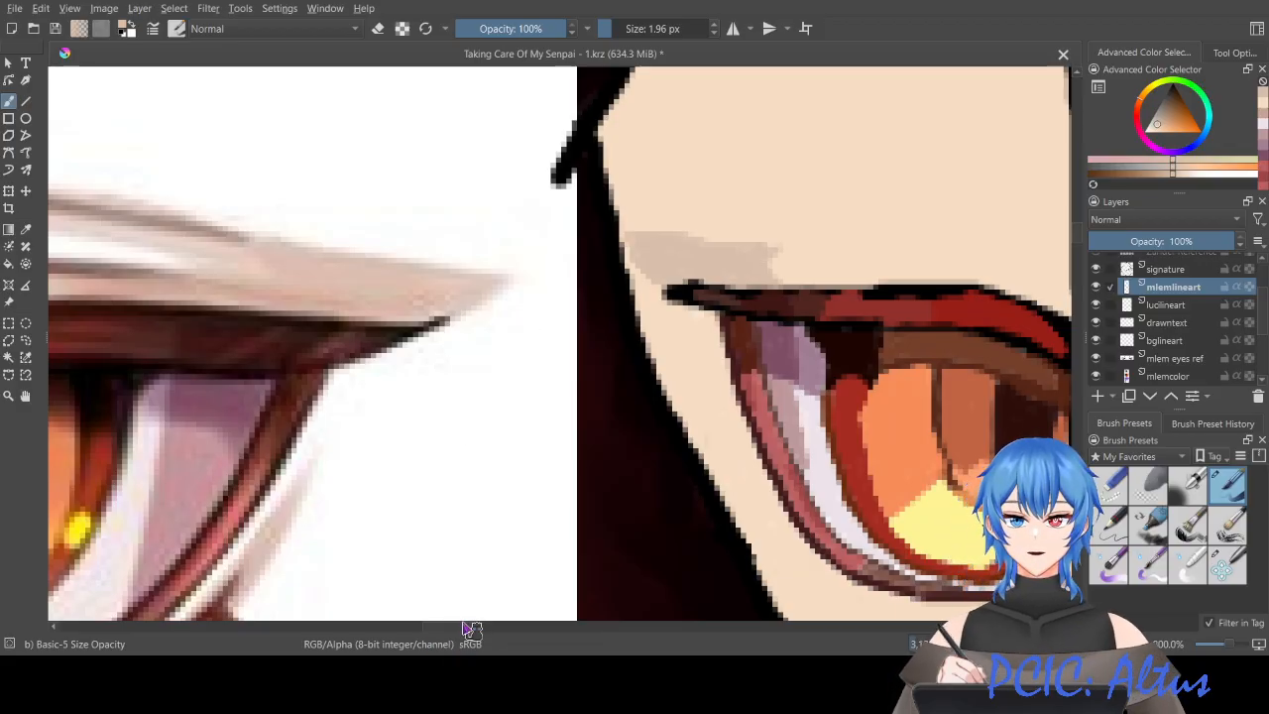
pyautogui.moveTo(466, 632); pyautogui.dragTo(445, 635)
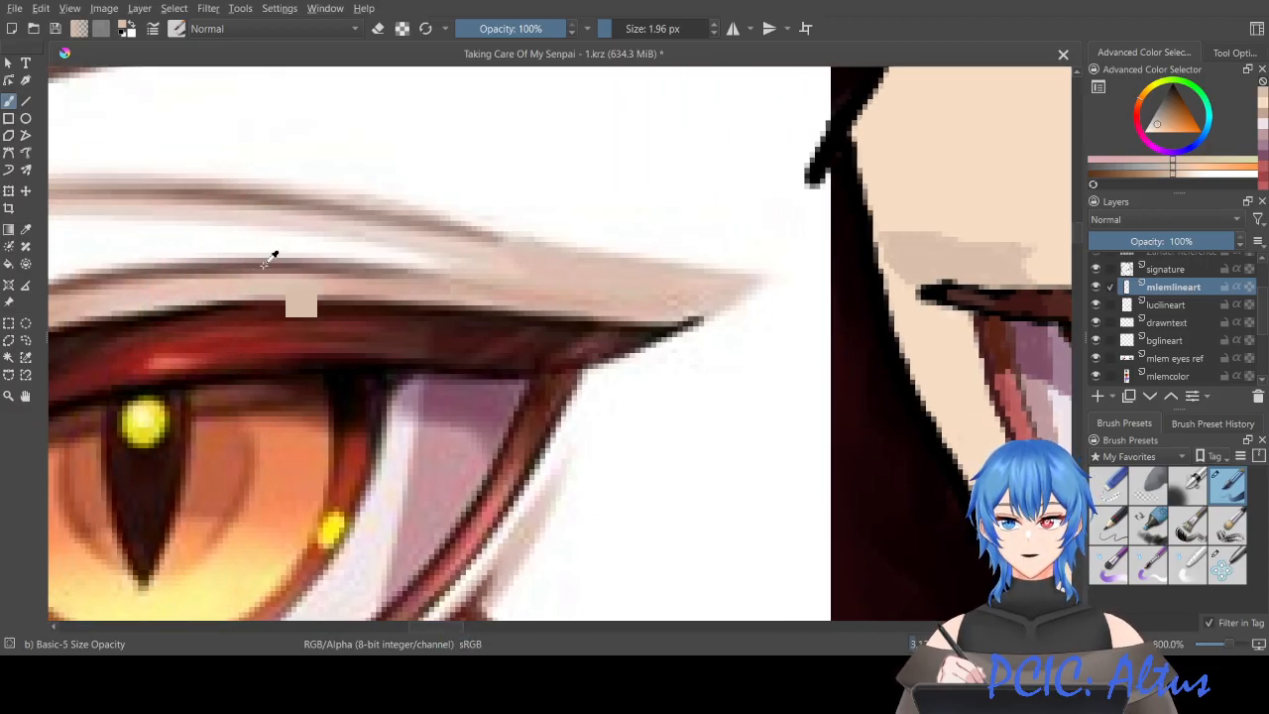
# Step: Try to draw a thin eyelid crease line inward from the beige shadow patch above the upper lid, using reddish brown sampled from the reference
pyautogui.keyDown('ctrl'); pyautogui.click(298, 302); pyautogui.keyUp('ctrl')
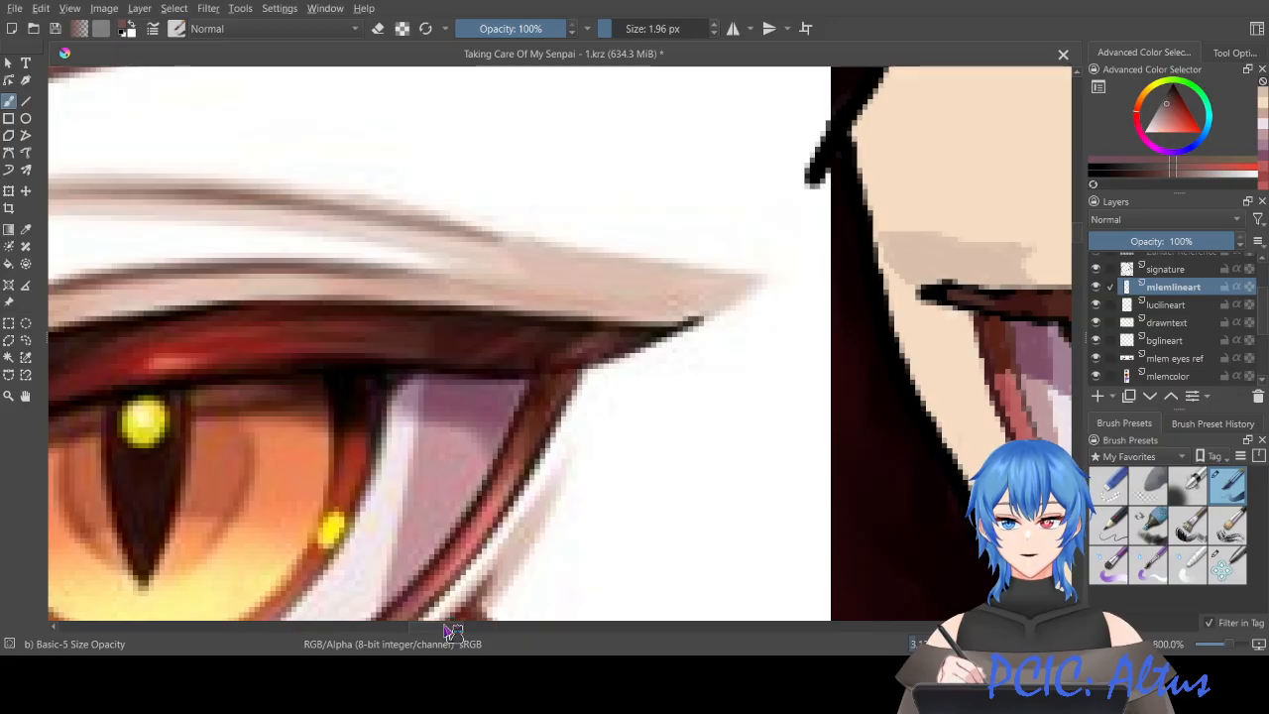
pyautogui.moveTo(436, 628)
pyautogui.mouseDown()
pyautogui.moveTo(410, 631)
pyautogui.moveTo(427, 639)
pyautogui.mouseUp()
pyautogui.press('-')
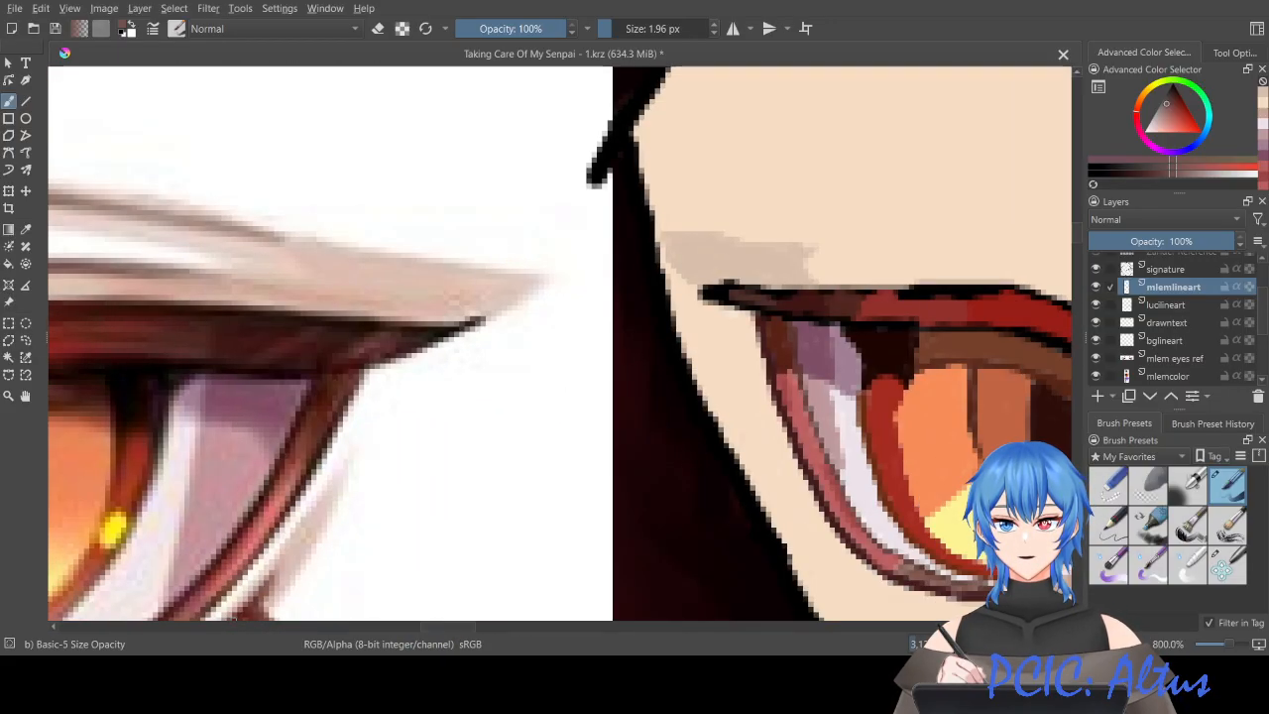
pyautogui.press('-')
pyautogui.moveTo(464, 637); pyautogui.dragTo(444, 633)
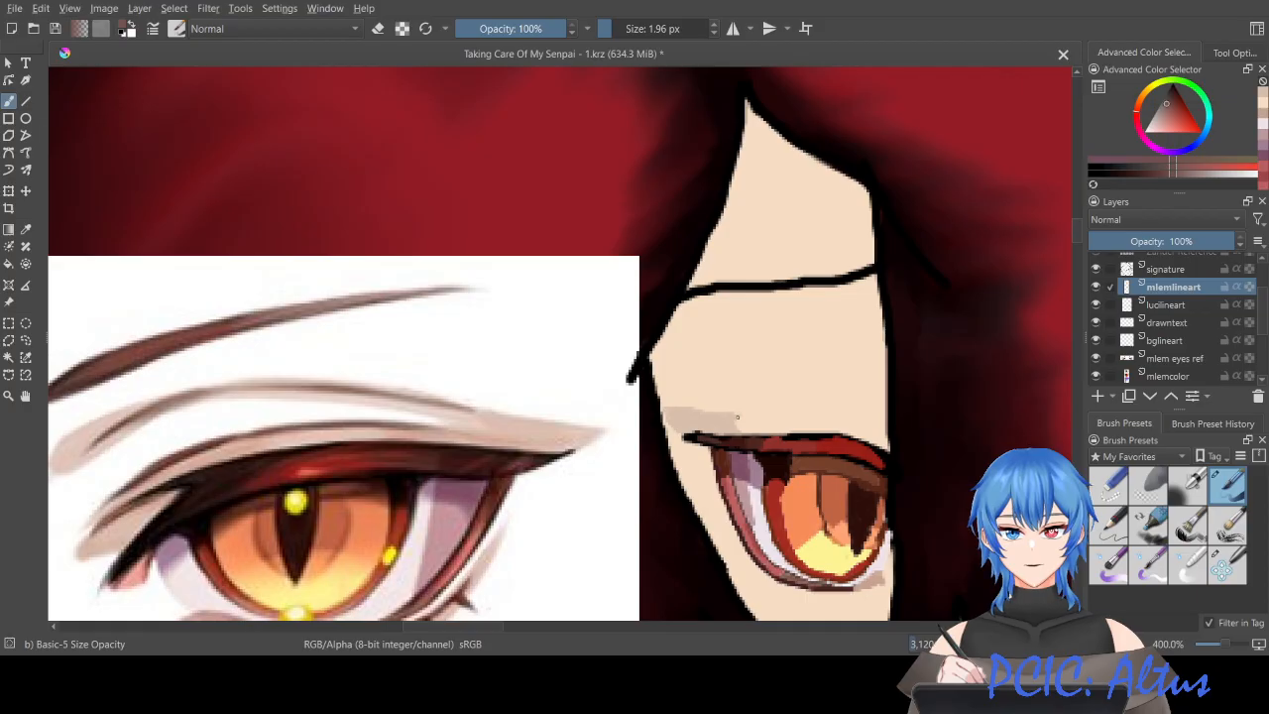
pyautogui.moveTo(741, 416)
pyautogui.mouseDown()
pyautogui.moveTo(805, 412)
pyautogui.moveTo(751, 414)
pyautogui.moveTo(813, 416)
pyautogui.moveTo(851, 433)
pyautogui.mouseUp()
pyautogui.hotkey('ctrl', 'z')
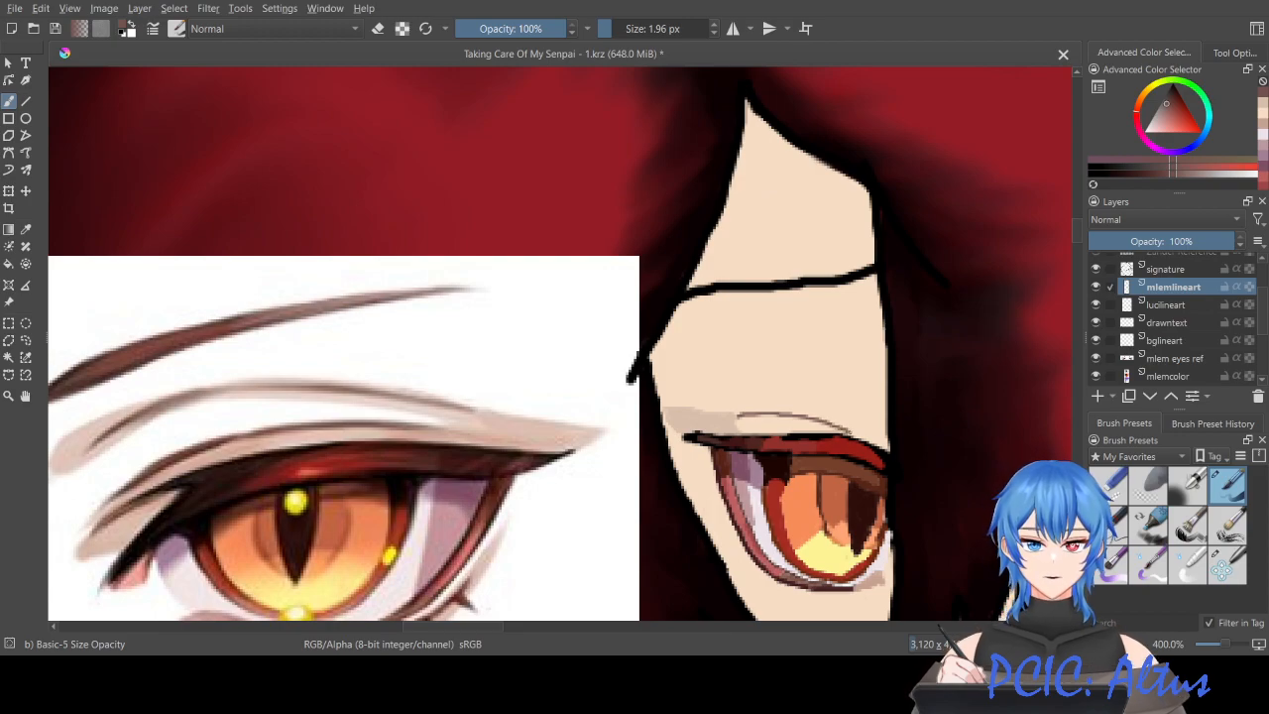
pyautogui.hotkey('ctrl', 'z')
pyautogui.moveTo(734, 414); pyautogui.dragTo(872, 436)
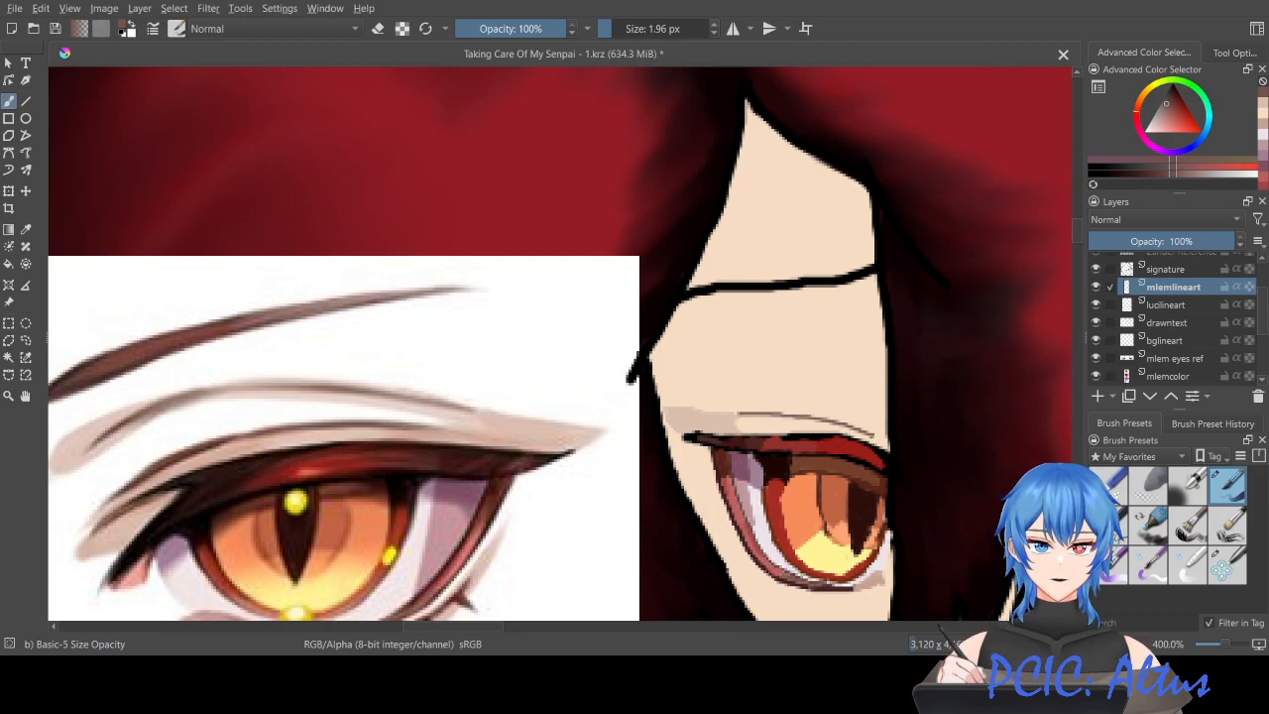
pyautogui.hotkey('ctrl', 'z')
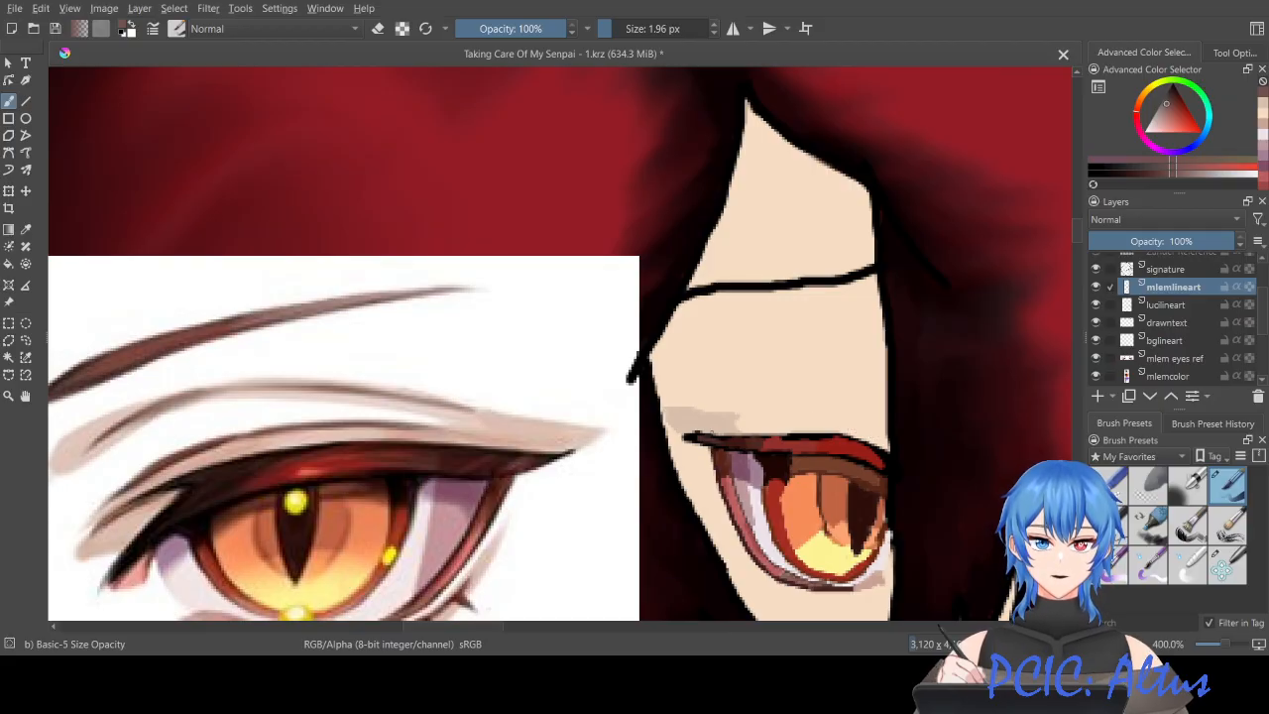
pyautogui.moveTo(735, 417); pyautogui.dragTo(850, 420)
pyautogui.hotkey('ctrl', 'z')
pyautogui.moveTo(737, 417)
pyautogui.mouseDown()
pyautogui.moveTo(847, 419)
pyautogui.moveTo(876, 432)
pyautogui.mouseUp()
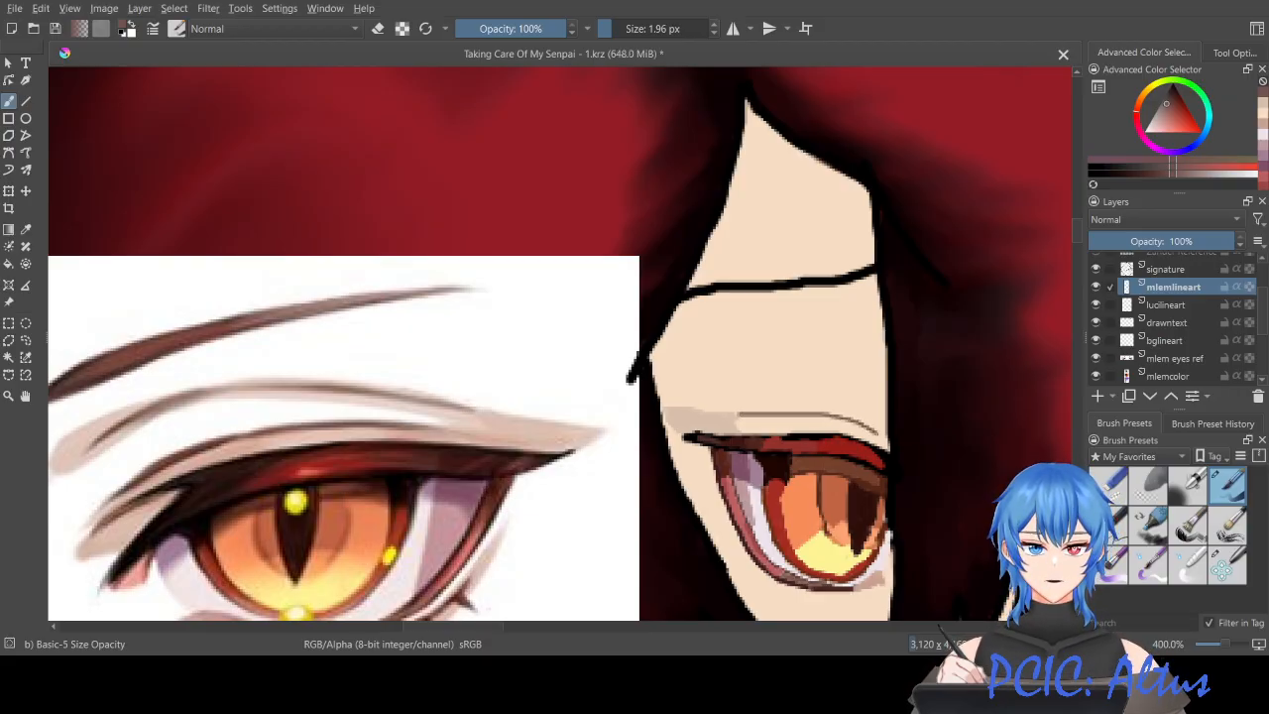
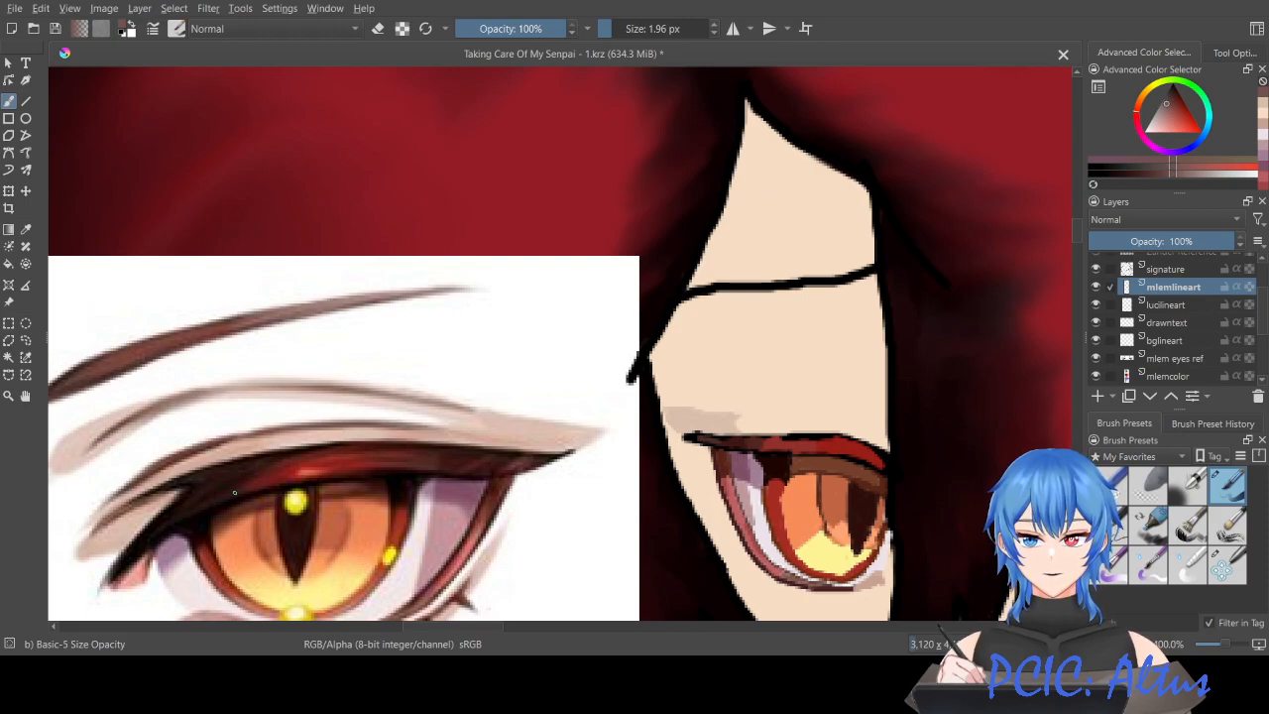
# Step: Darken the upper lid's top edge toward its inner end with near-black sampled from the reference's lash line
pyautogui.keyDown('ctrl'); pyautogui.click(182, 483); pyautogui.keyUp('ctrl')
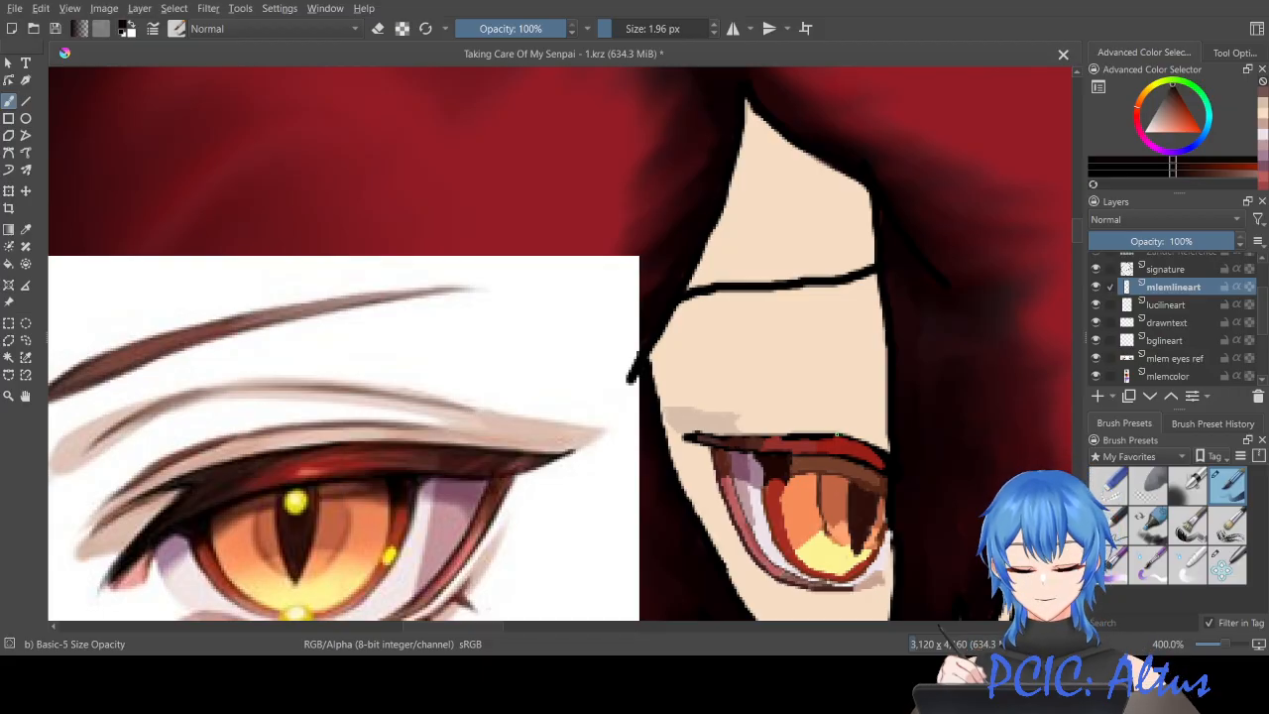
pyautogui.moveTo(836, 433); pyautogui.dragTo(884, 440)
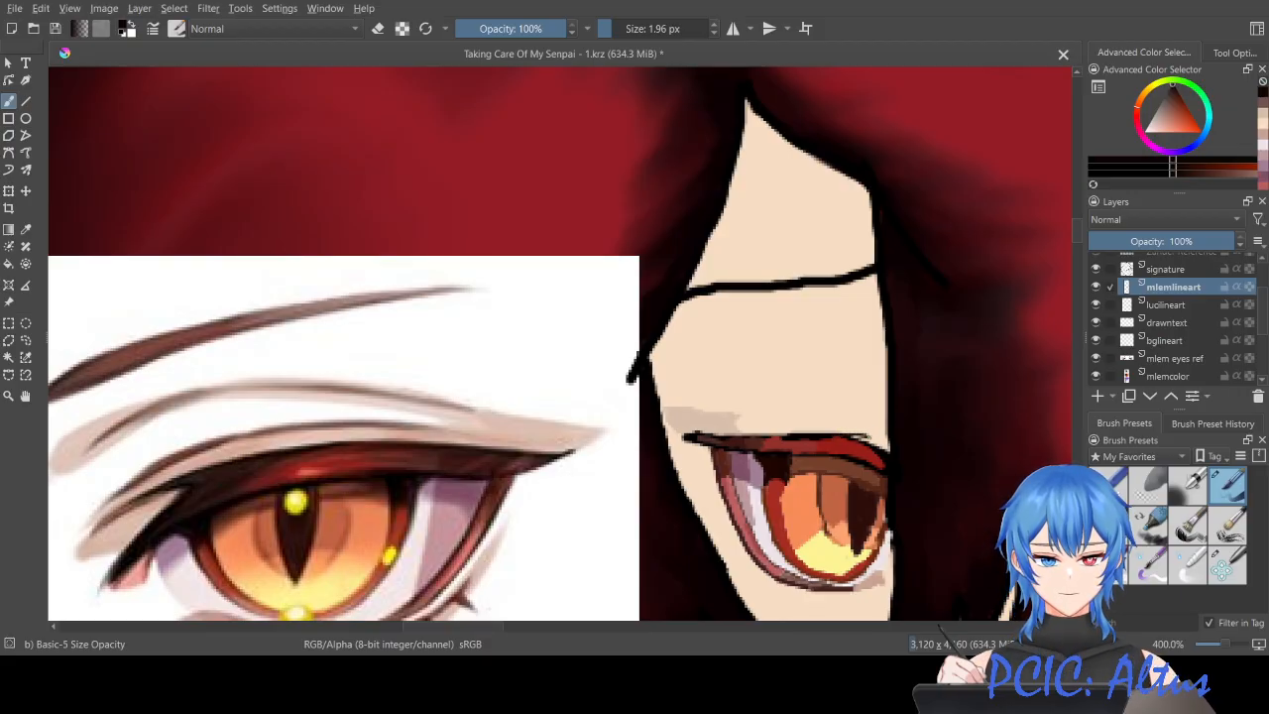
pyautogui.moveTo(877, 434); pyautogui.dragTo(844, 433)
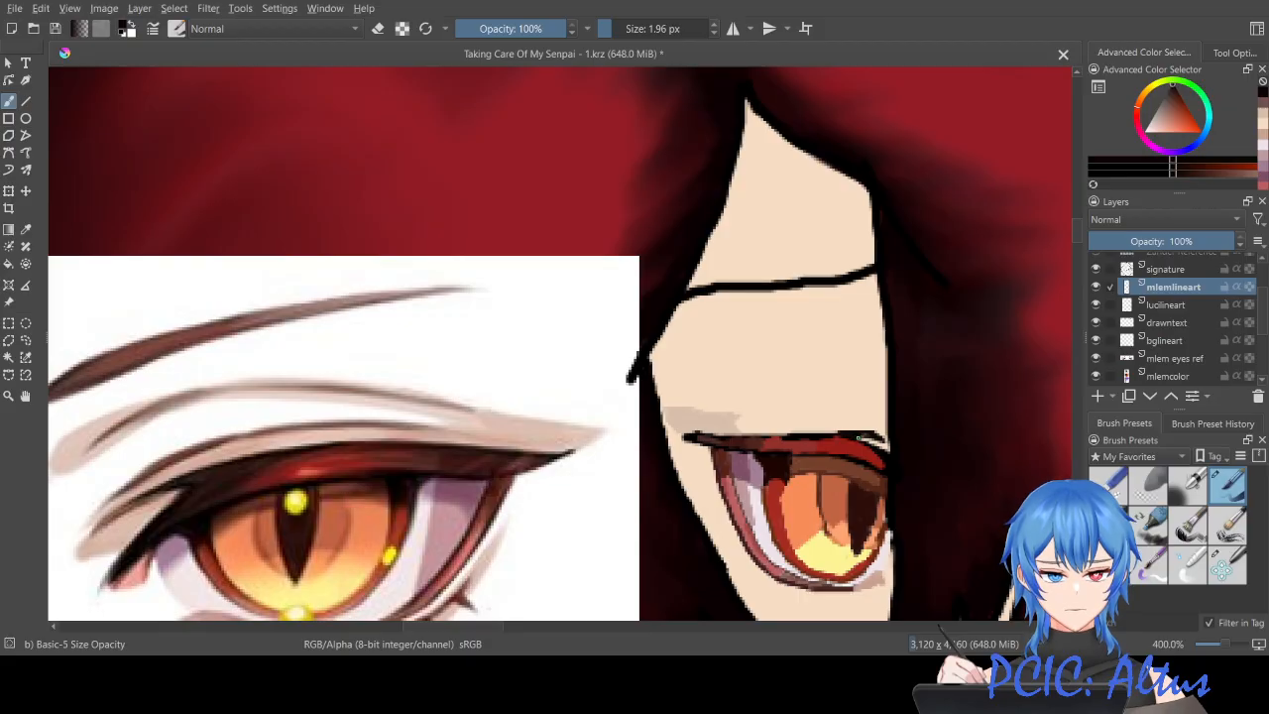
pyautogui.hotkey('ctrl', 'z')
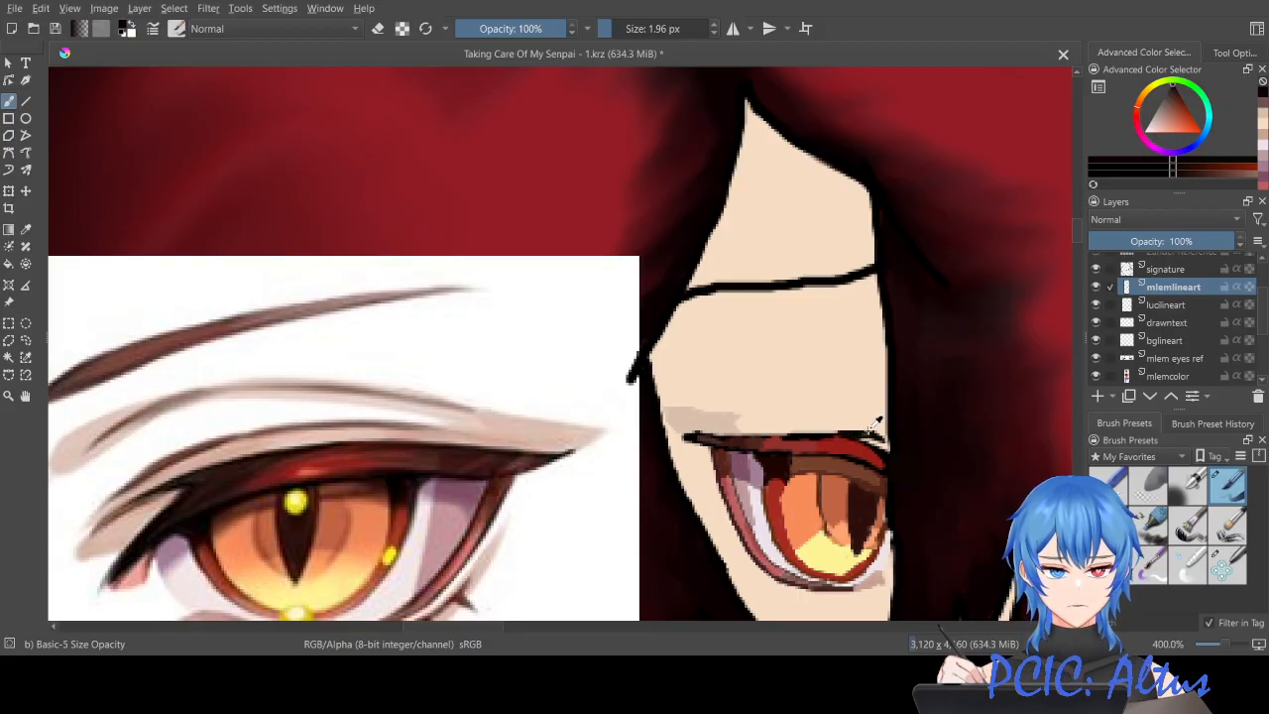
pyautogui.keyDown('ctrl'); pyautogui.click(865, 417); pyautogui.keyUp('ctrl')
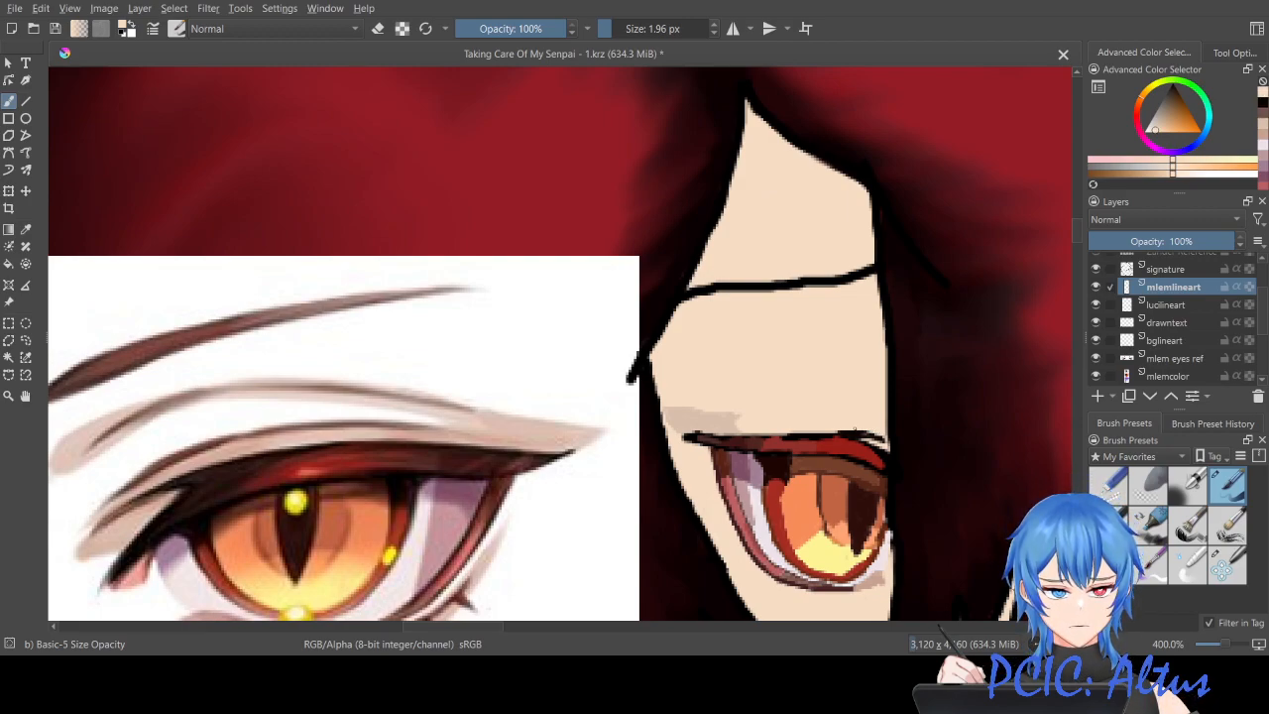
pyautogui.keyDown('ctrl'); pyautogui.click(860, 436); pyautogui.keyUp('ctrl')
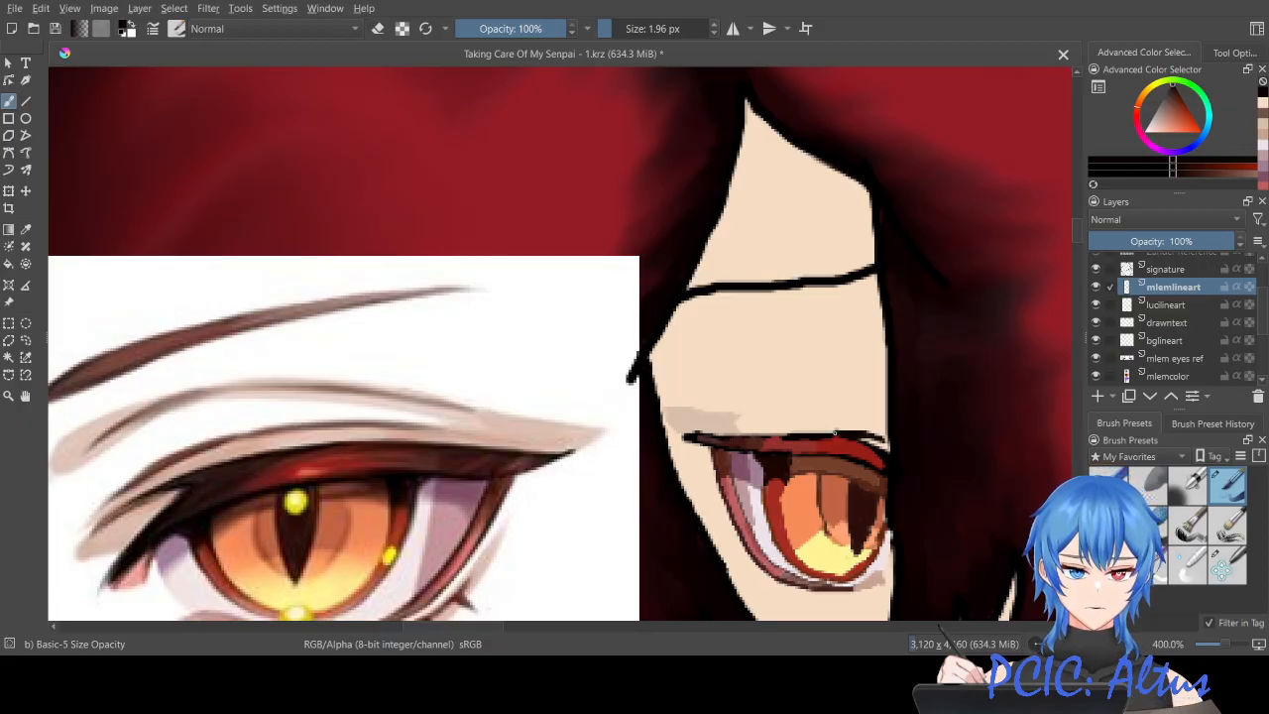
pyautogui.moveTo(832, 432); pyautogui.dragTo(829, 433)
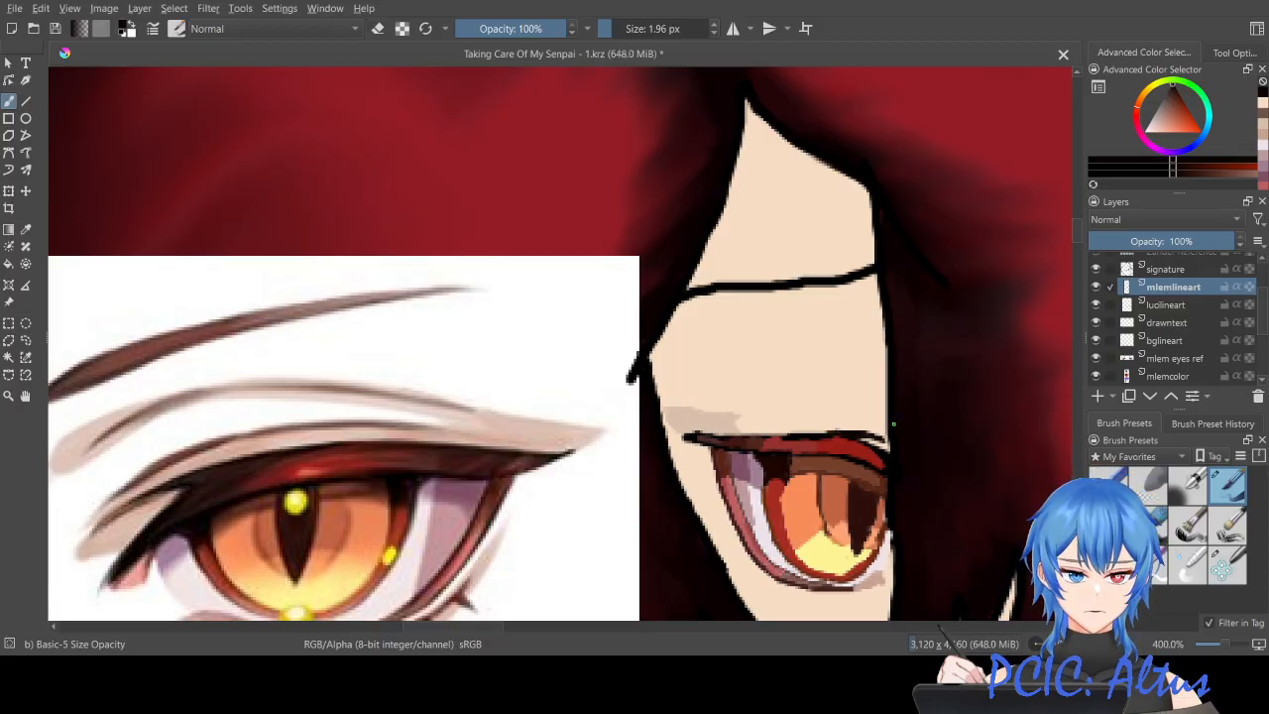
# Step: Touch up the upper lash line of the uncovered eye with black and skin tones sampled from the drawing
pyautogui.keyDown('ctrl'); pyautogui.click(834, 428); pyautogui.keyUp('ctrl')
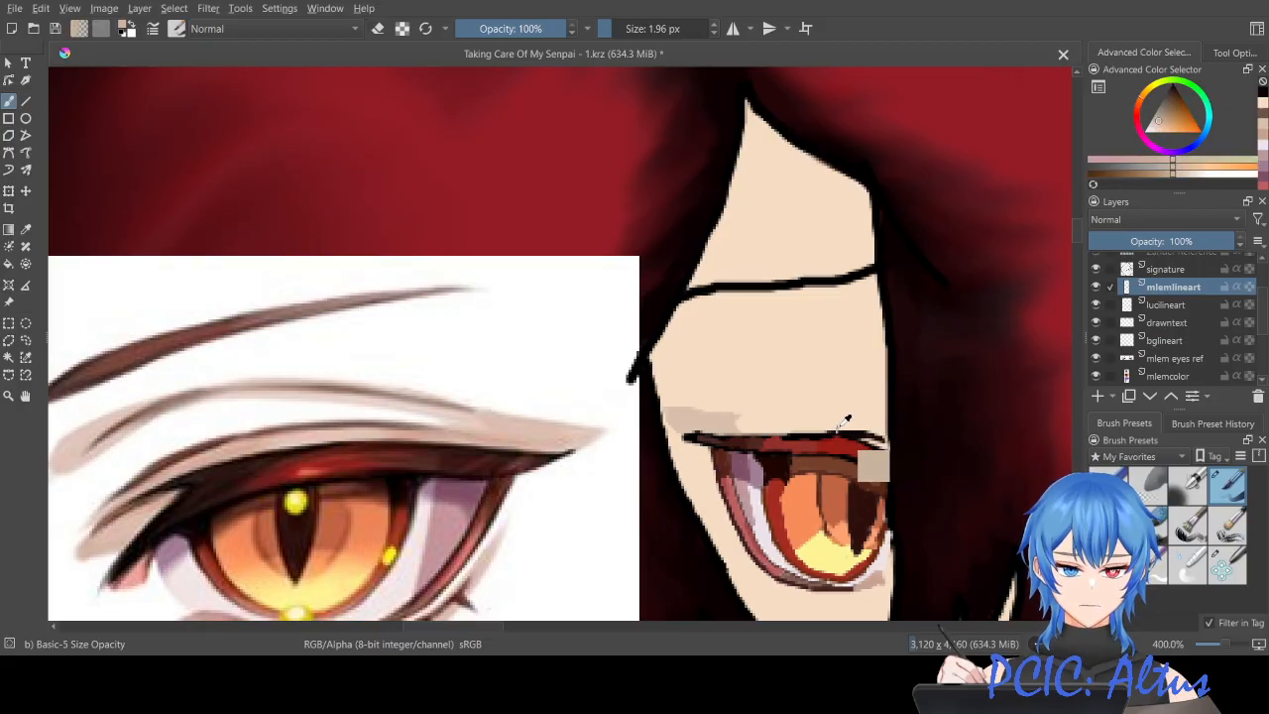
pyautogui.keyDown('ctrl'); pyautogui.click(837, 432); pyautogui.keyUp('ctrl')
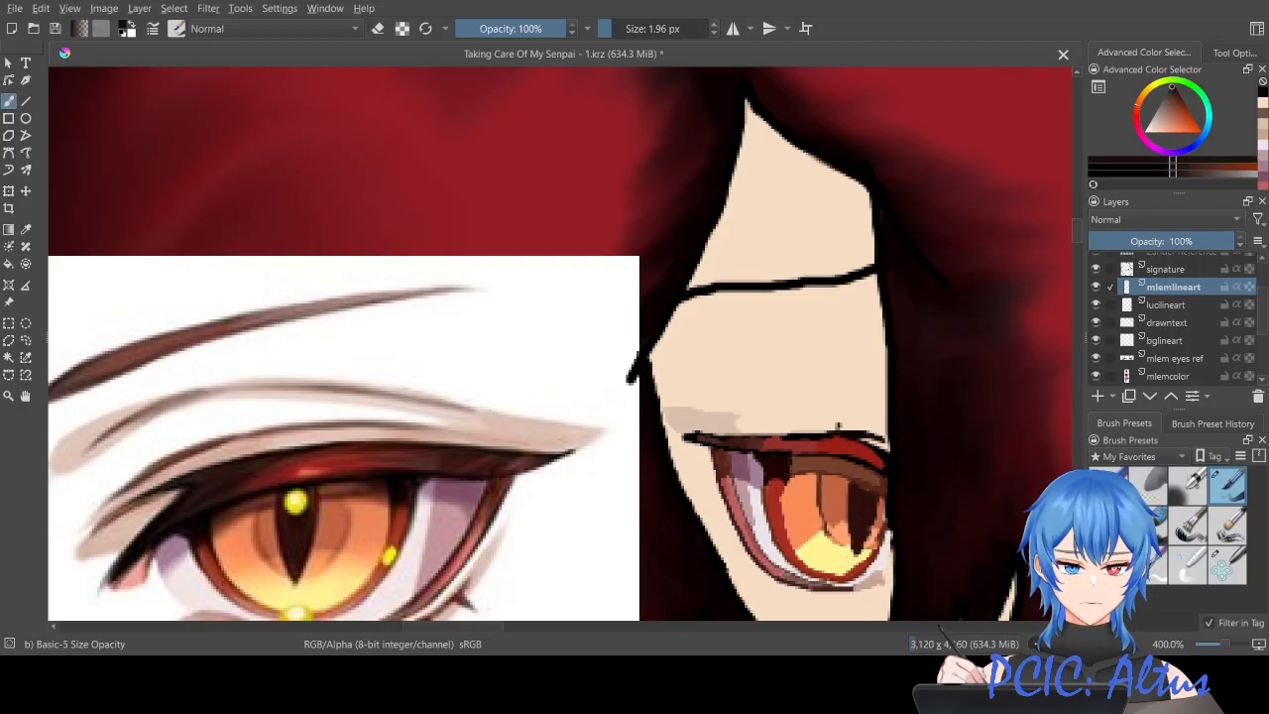
pyautogui.keyDown('ctrl'); pyautogui.click(835, 407); pyautogui.keyUp('ctrl')
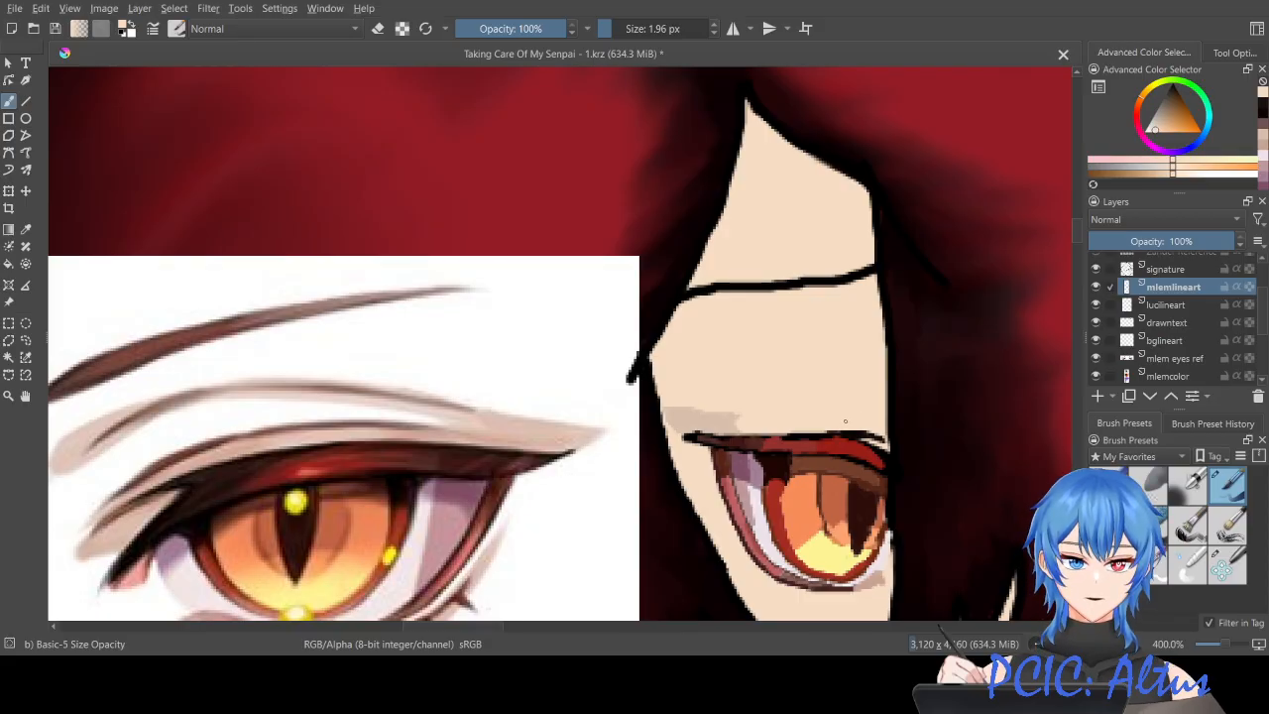
pyautogui.keyDown('ctrl'); pyautogui.click(869, 438); pyautogui.keyUp('ctrl')
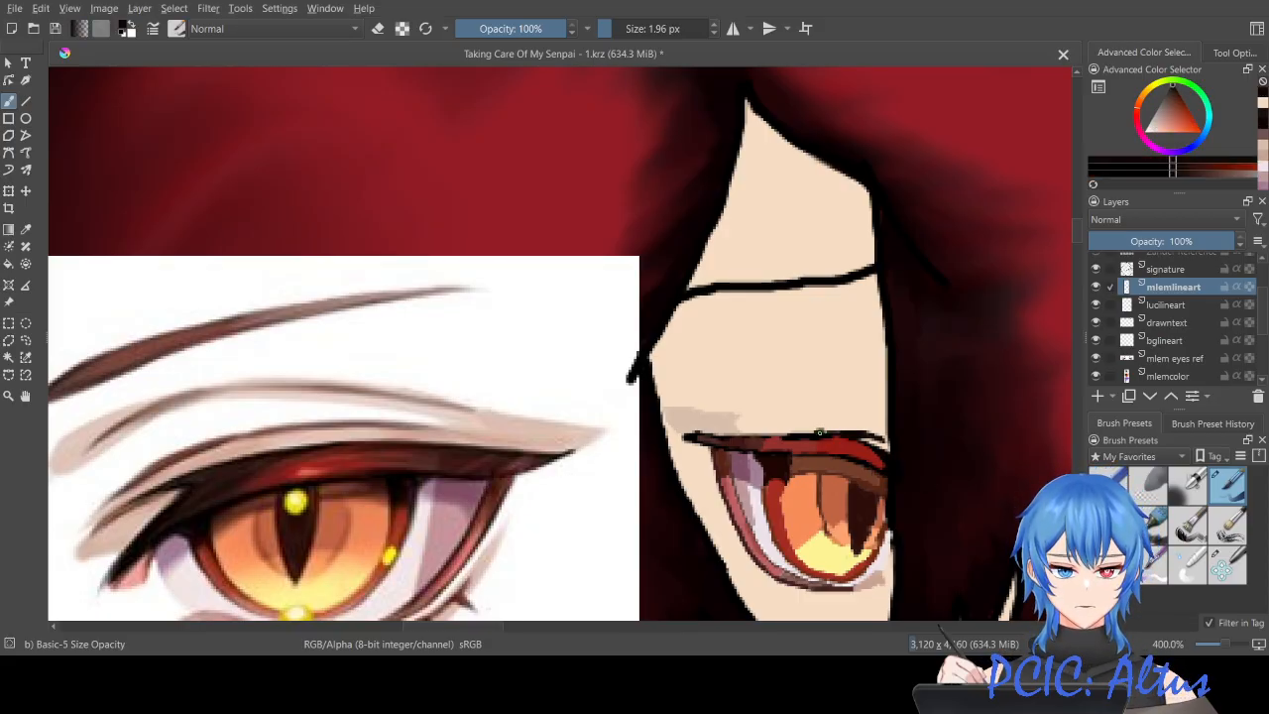
pyautogui.scroll(1, 819, 432)
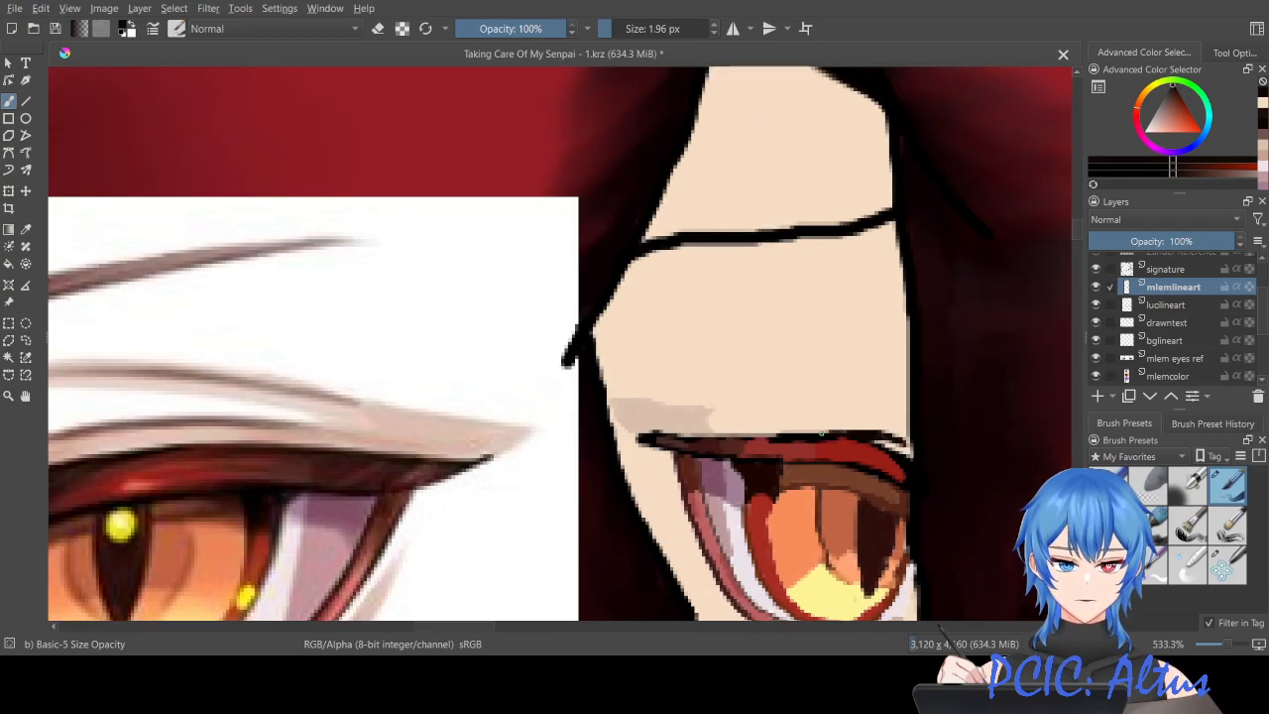
pyautogui.scroll(4, 821, 433)
pyautogui.moveTo(790, 432); pyautogui.dragTo(461, 449)
pyautogui.scroll(-1, 461, 451)
pyautogui.scroll(-3, 462, 451)
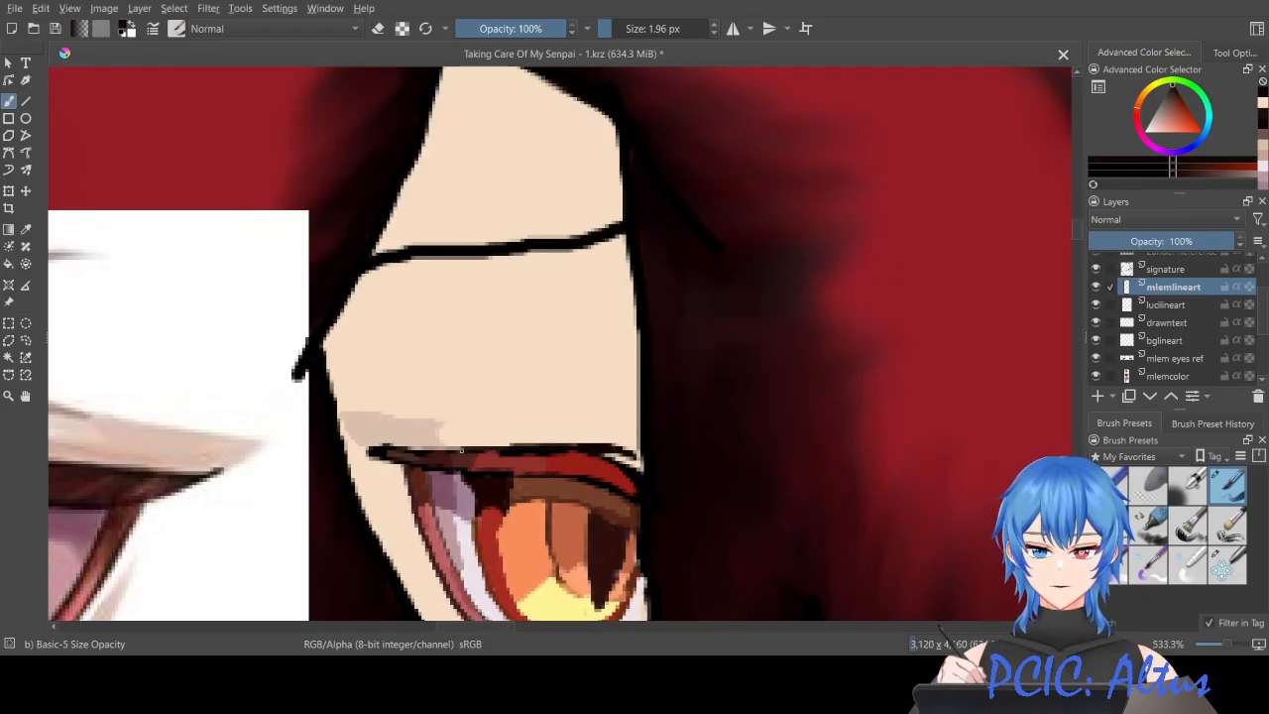
# Step: Trim the upper edge of the eyelid shadow at the eye's outer corner with the sampled skin tone
pyautogui.moveTo(501, 628); pyautogui.dragTo(465, 628)
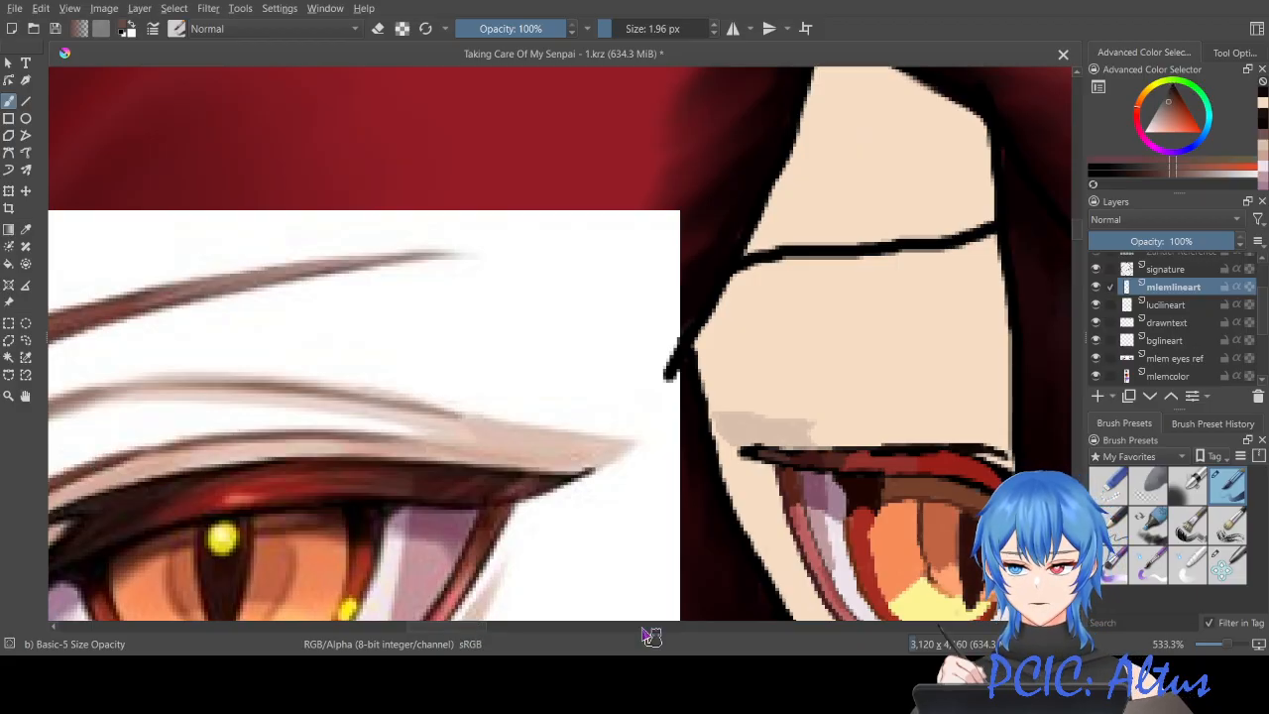
pyautogui.moveTo(441, 627); pyautogui.dragTo(462, 633)
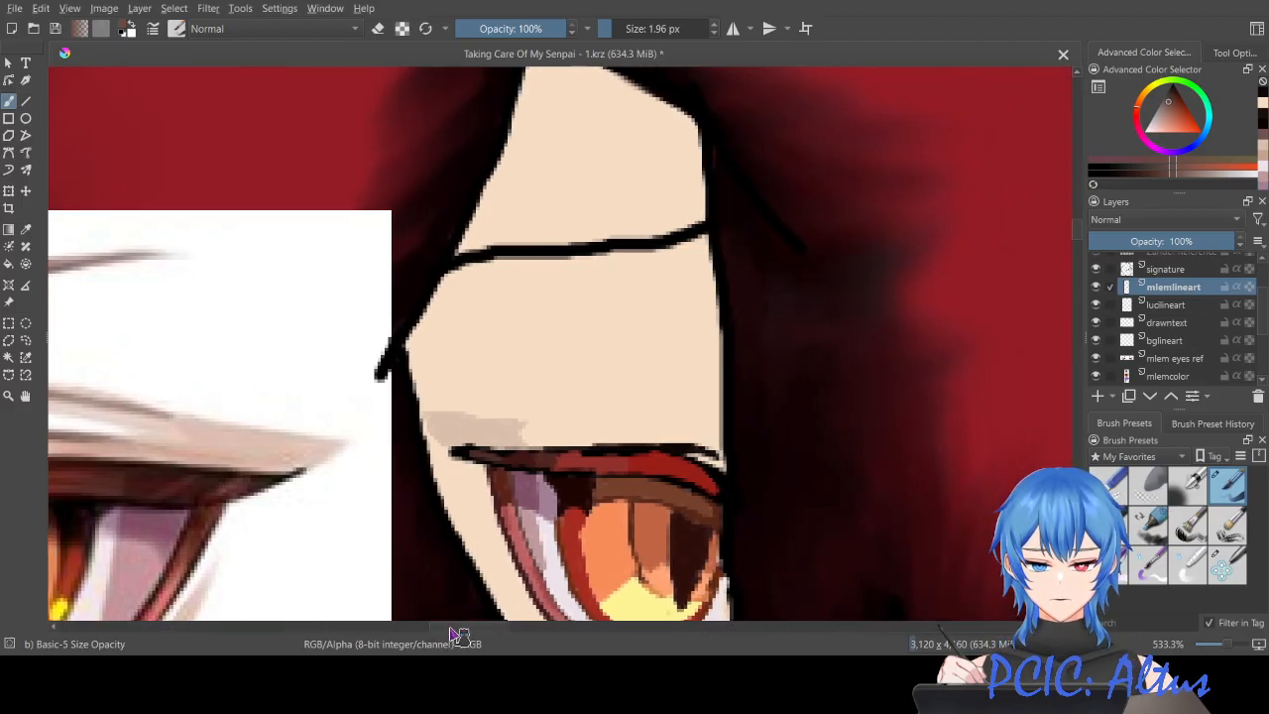
pyautogui.scroll(-1, 454, 579)
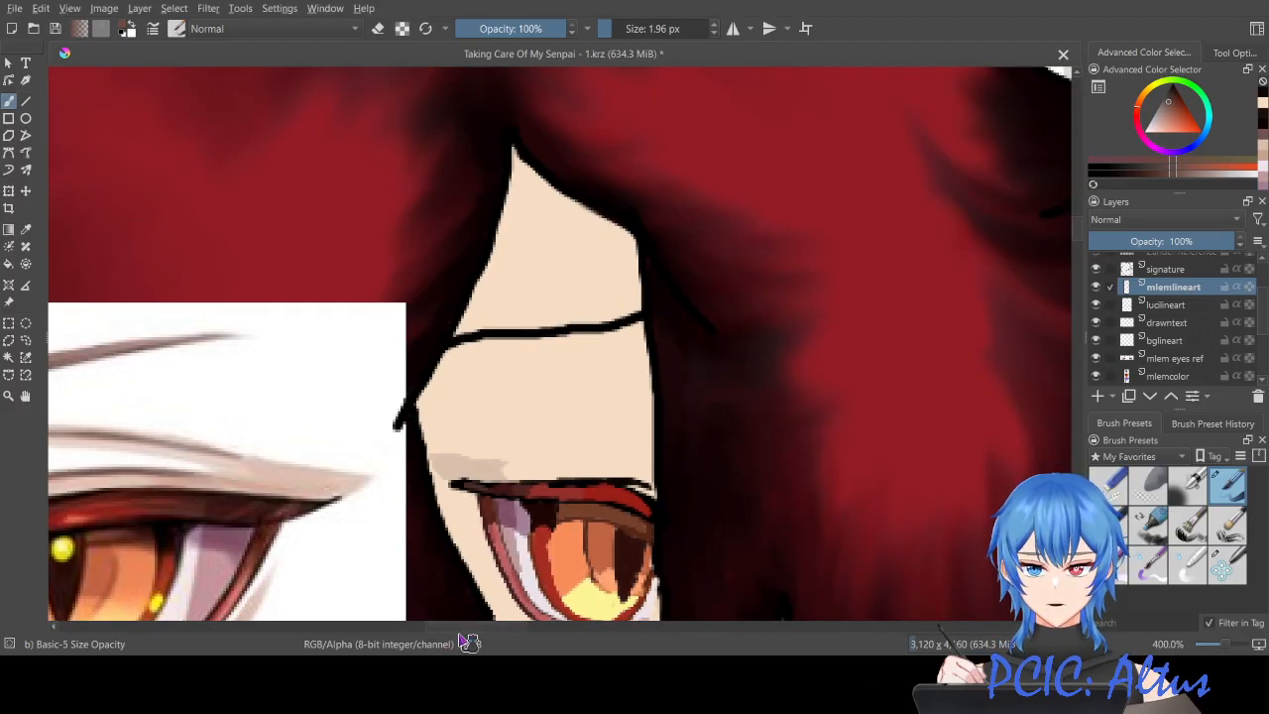
pyautogui.moveTo(468, 631); pyautogui.dragTo(443, 628)
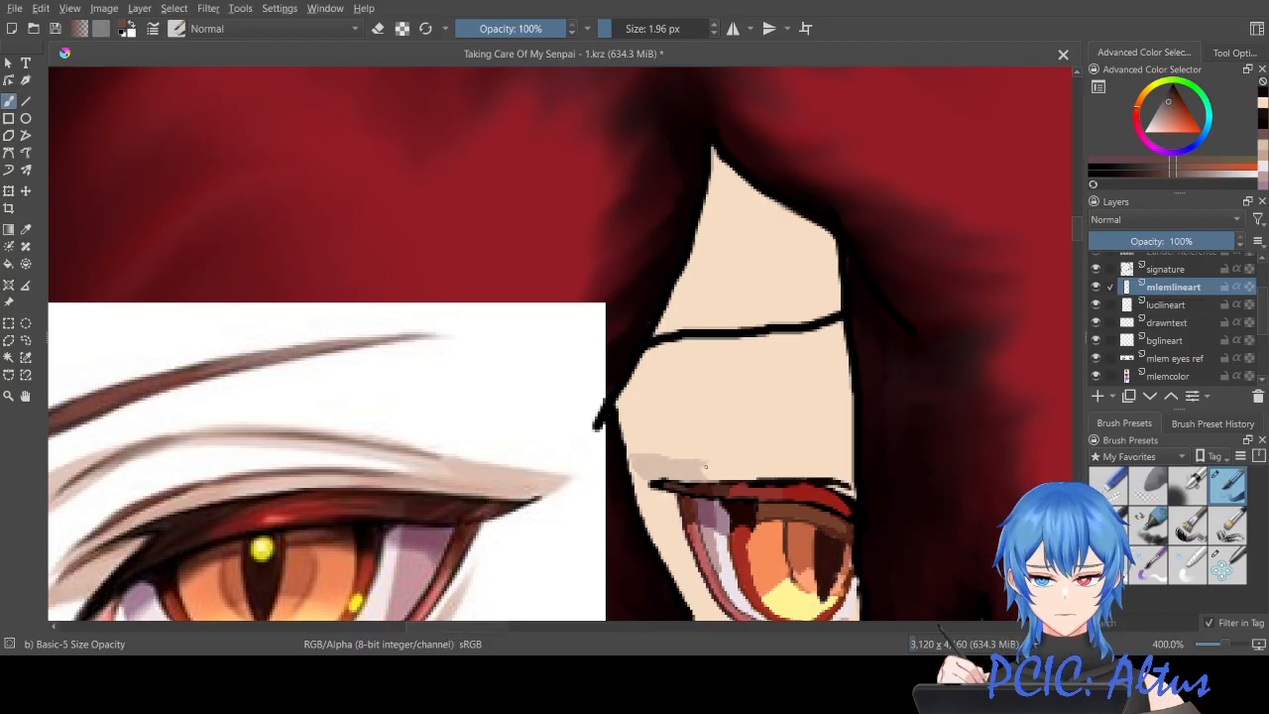
pyautogui.keyDown('ctrl'); pyautogui.click(807, 462); pyautogui.keyUp('ctrl')
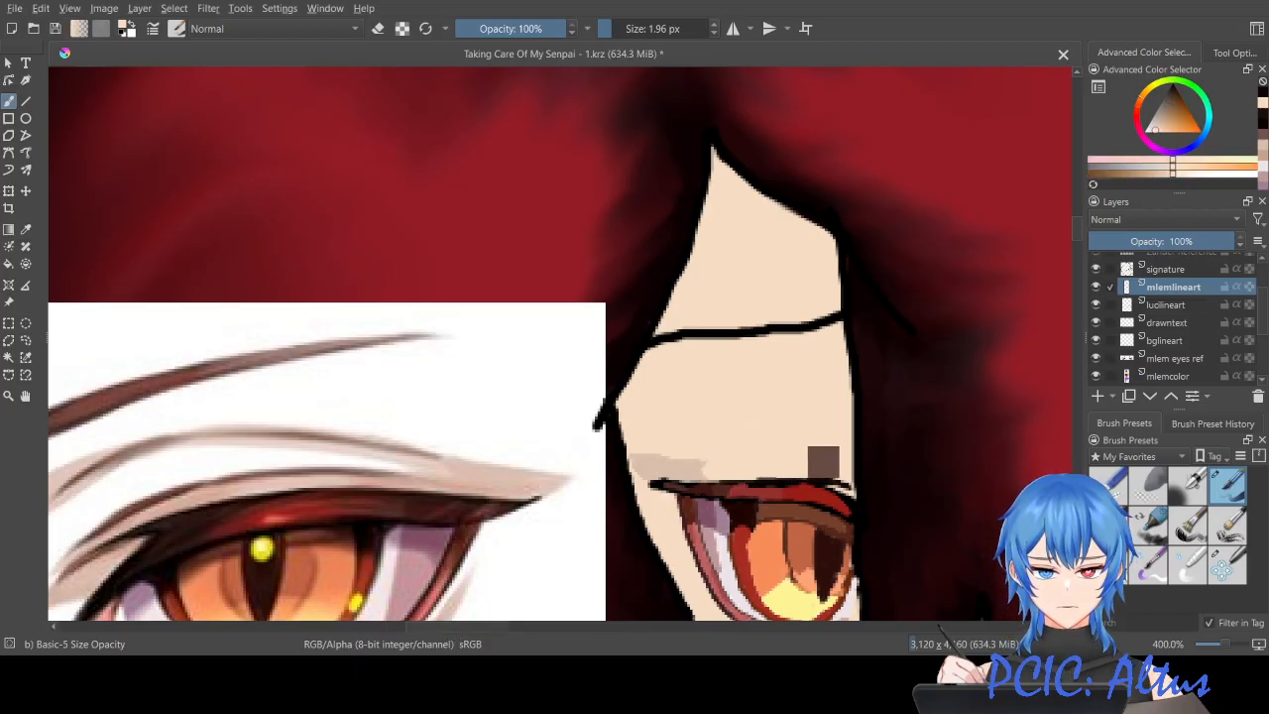
pyautogui.moveTo(698, 462)
pyautogui.mouseDown()
pyautogui.moveTo(631, 456)
pyautogui.moveTo(692, 460)
pyautogui.mouseUp()
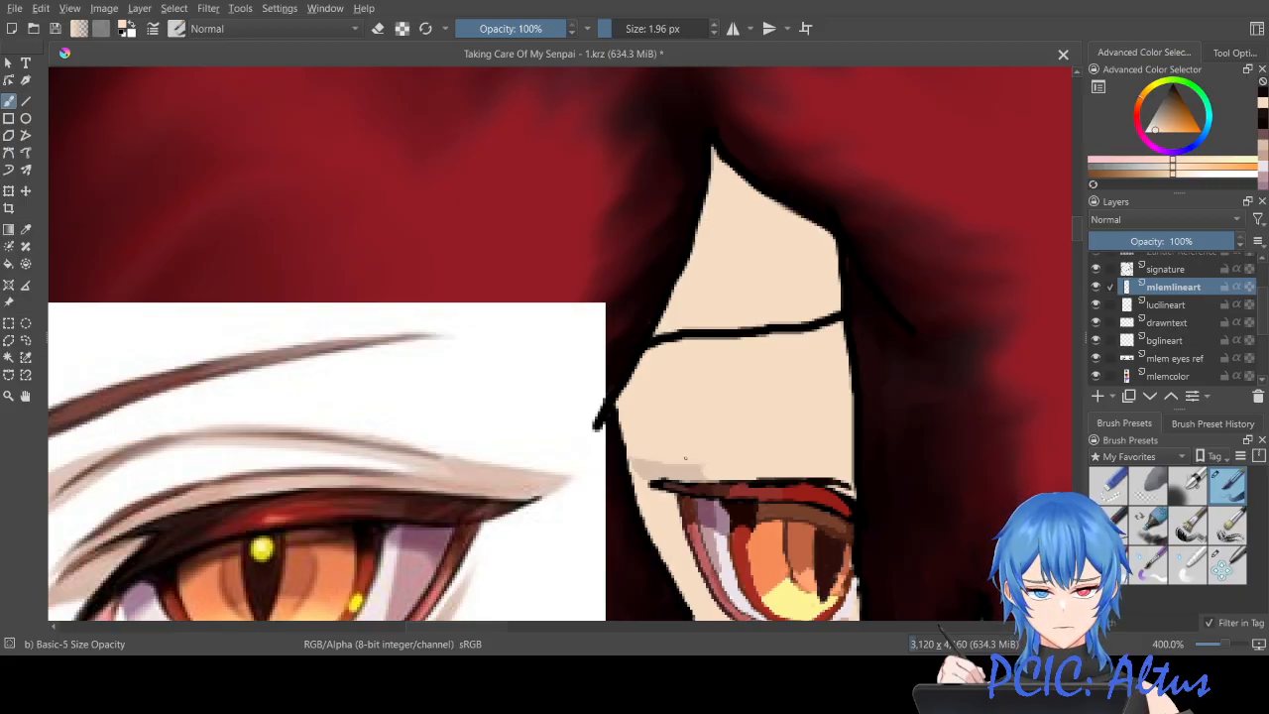
pyautogui.scroll(2, 685, 458)
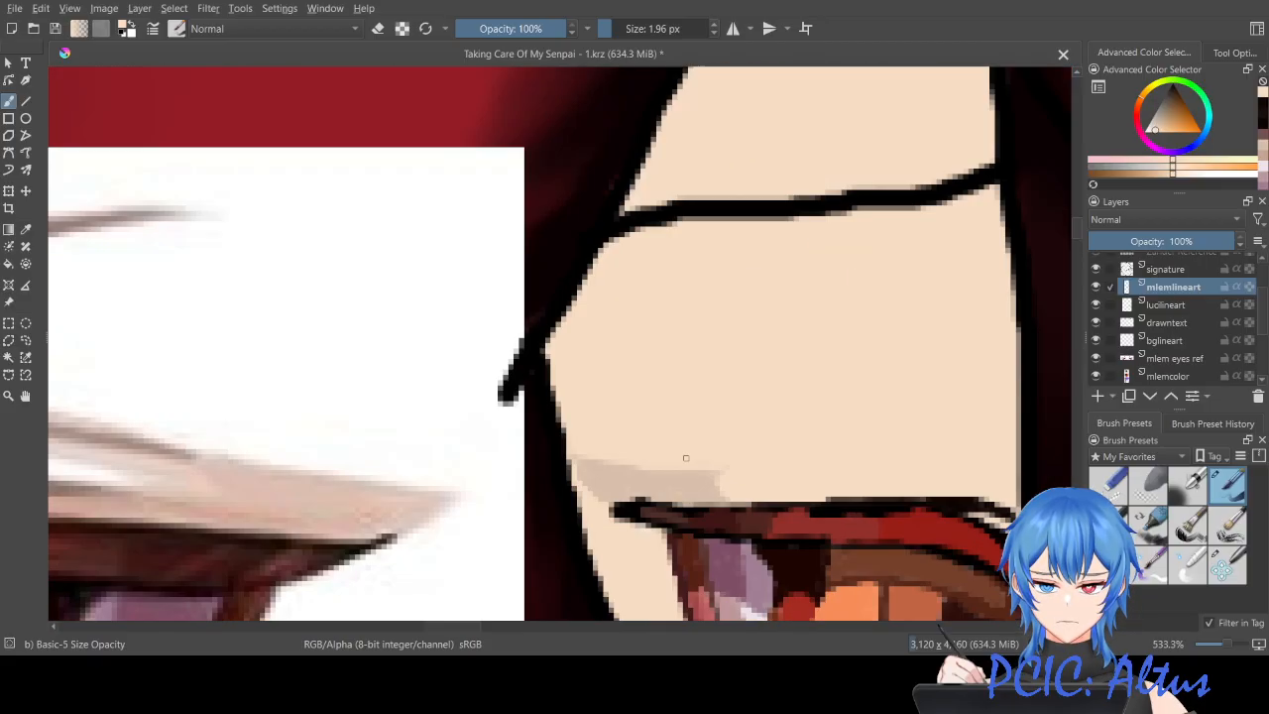
pyautogui.moveTo(572, 455); pyautogui.dragTo(724, 473)
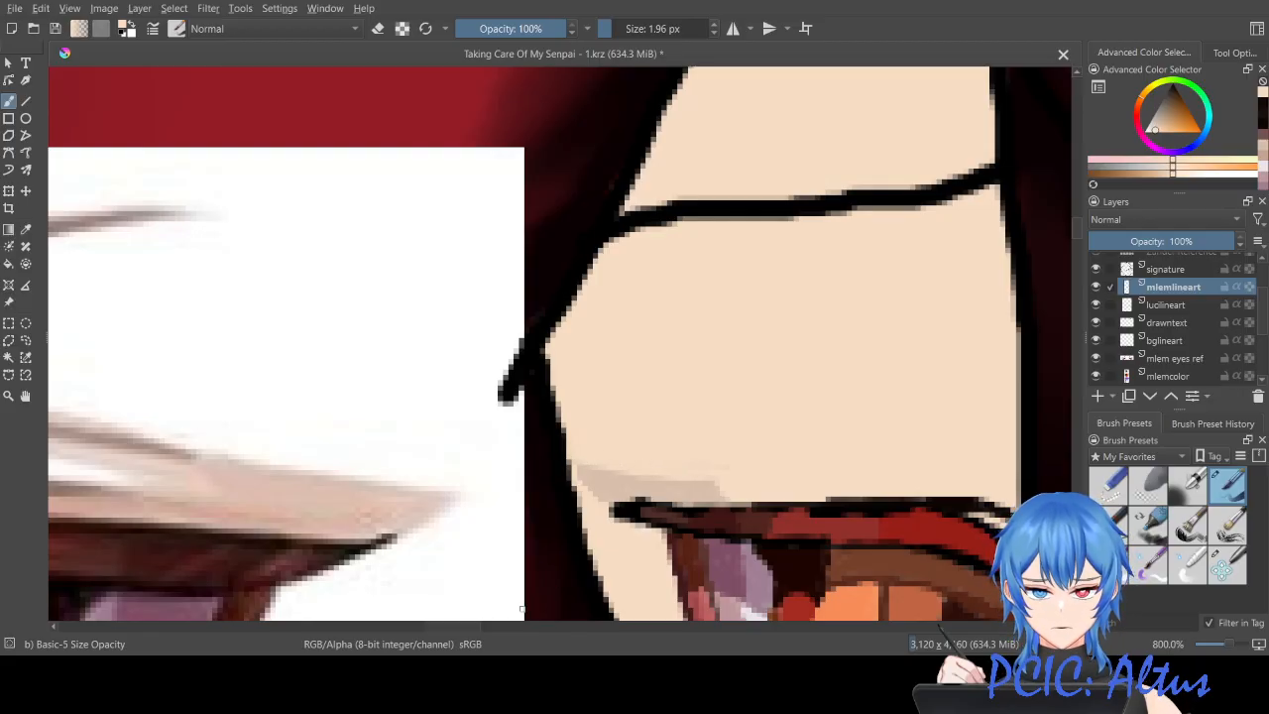
# Step: Draw a thin eyelid crease just above the upper lash line in the brown sampled from the reference eye's crease
pyautogui.moveTo(473, 629)
pyautogui.mouseDown()
pyautogui.moveTo(495, 632)
pyautogui.moveTo(462, 637)
pyautogui.moveTo(472, 643)
pyautogui.mouseUp()
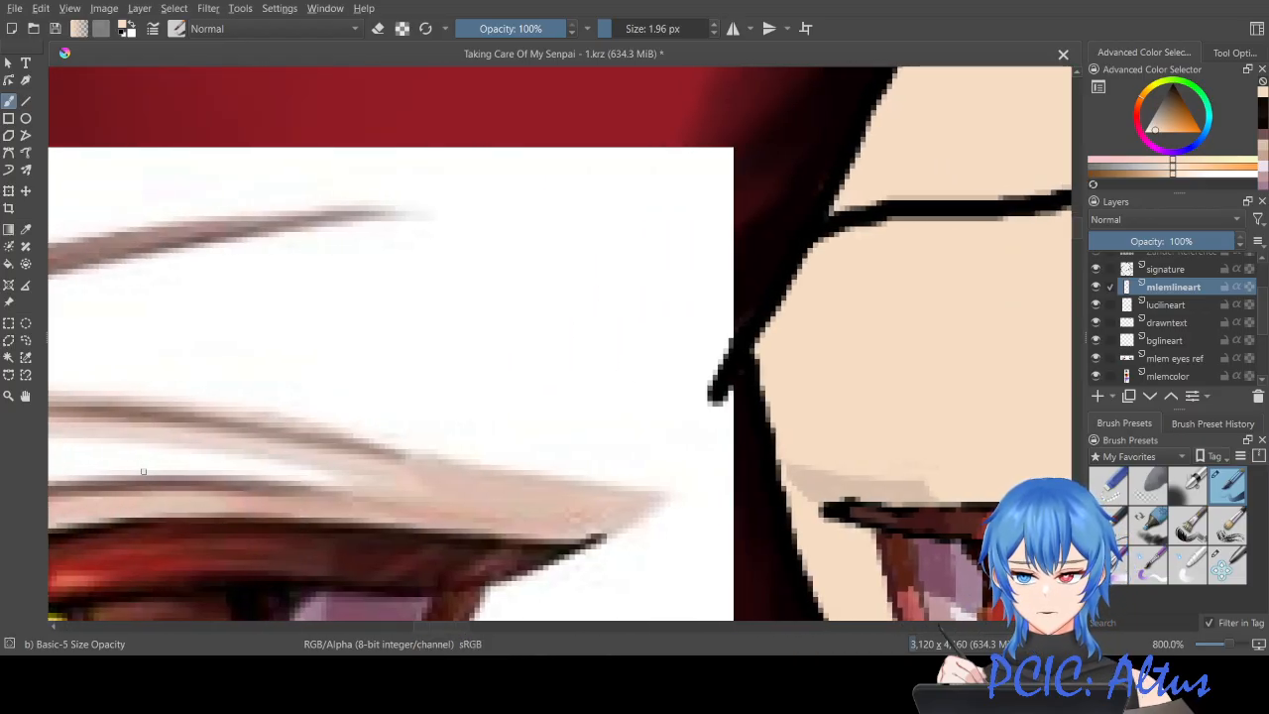
pyautogui.keyDown('ctrl'); pyautogui.click(154, 483); pyautogui.keyUp('ctrl')
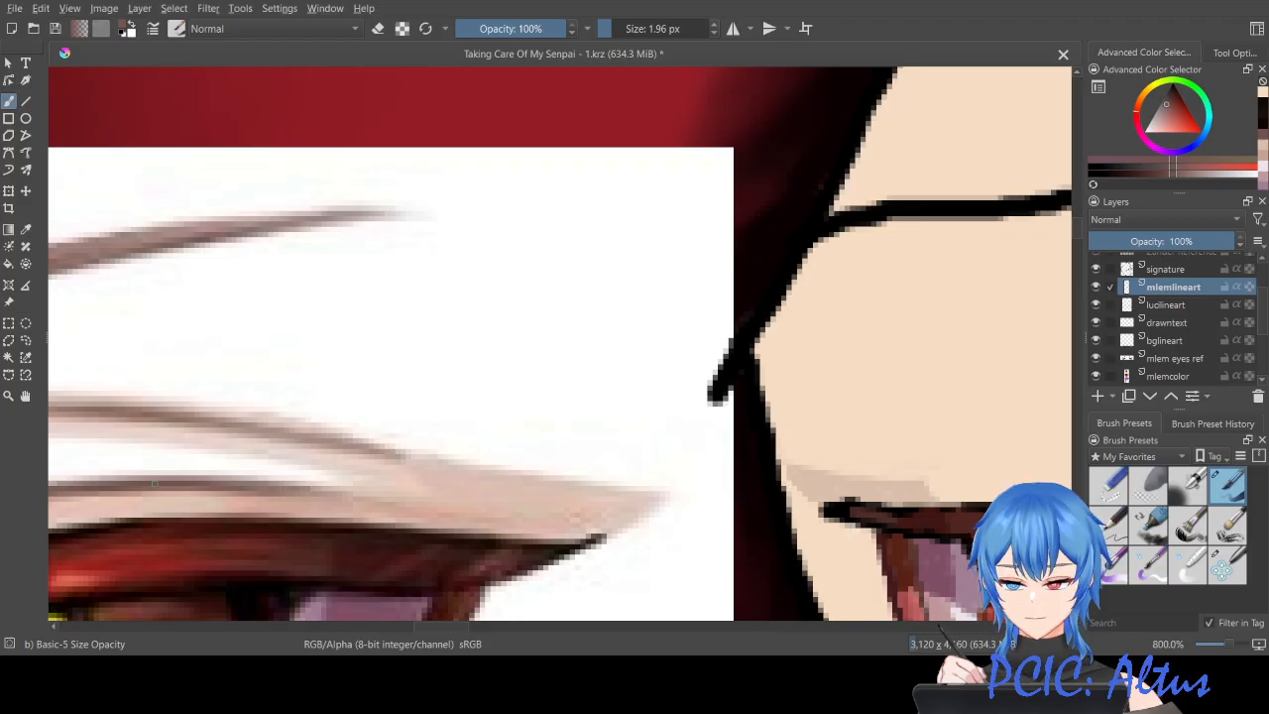
pyautogui.moveTo(406, 636); pyautogui.dragTo(472, 637)
pyautogui.moveTo(403, 482)
pyautogui.mouseDown()
pyautogui.moveTo(404, 488)
pyautogui.moveTo(703, 489)
pyautogui.mouseUp()
pyautogui.hotkey('ctrl', 'z')
pyautogui.hotkey('ctrl', 'z')
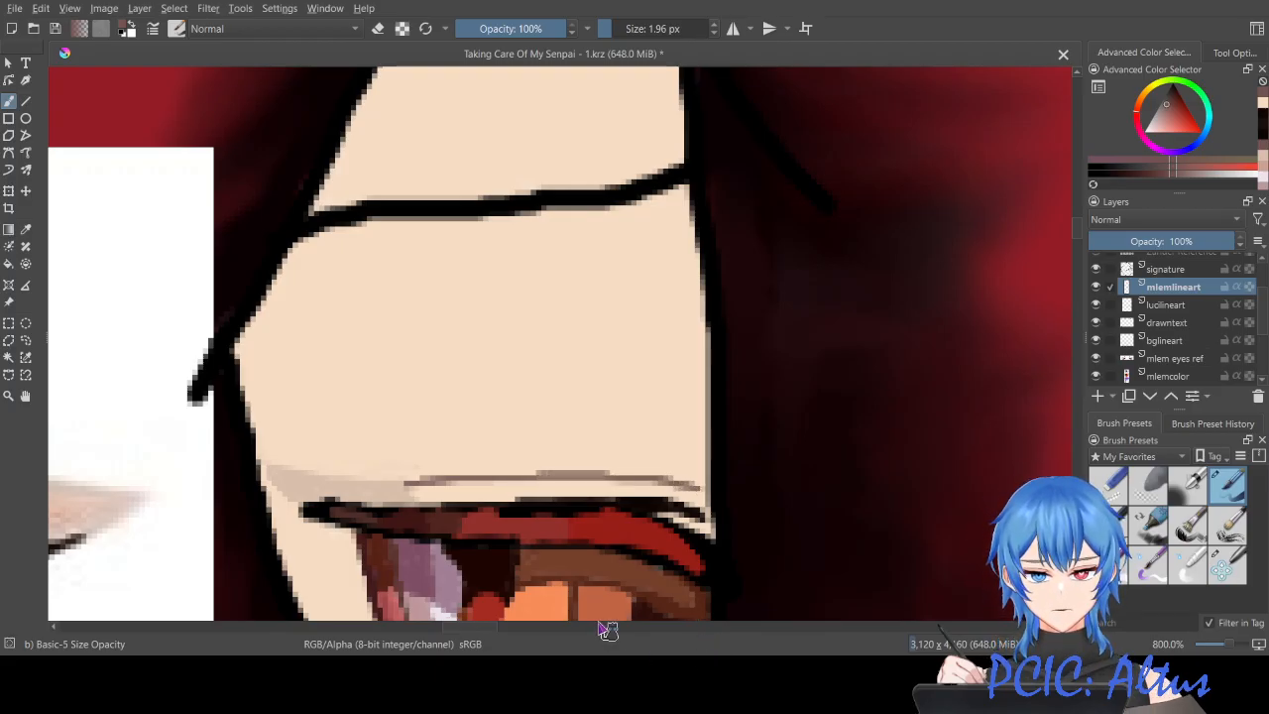
# Step: Extend the brown eyelid crease to the hair edge and thicken its downward-curving end
pyautogui.scroll(-1, 552, 562)
pyautogui.scroll(-1, 552, 563)
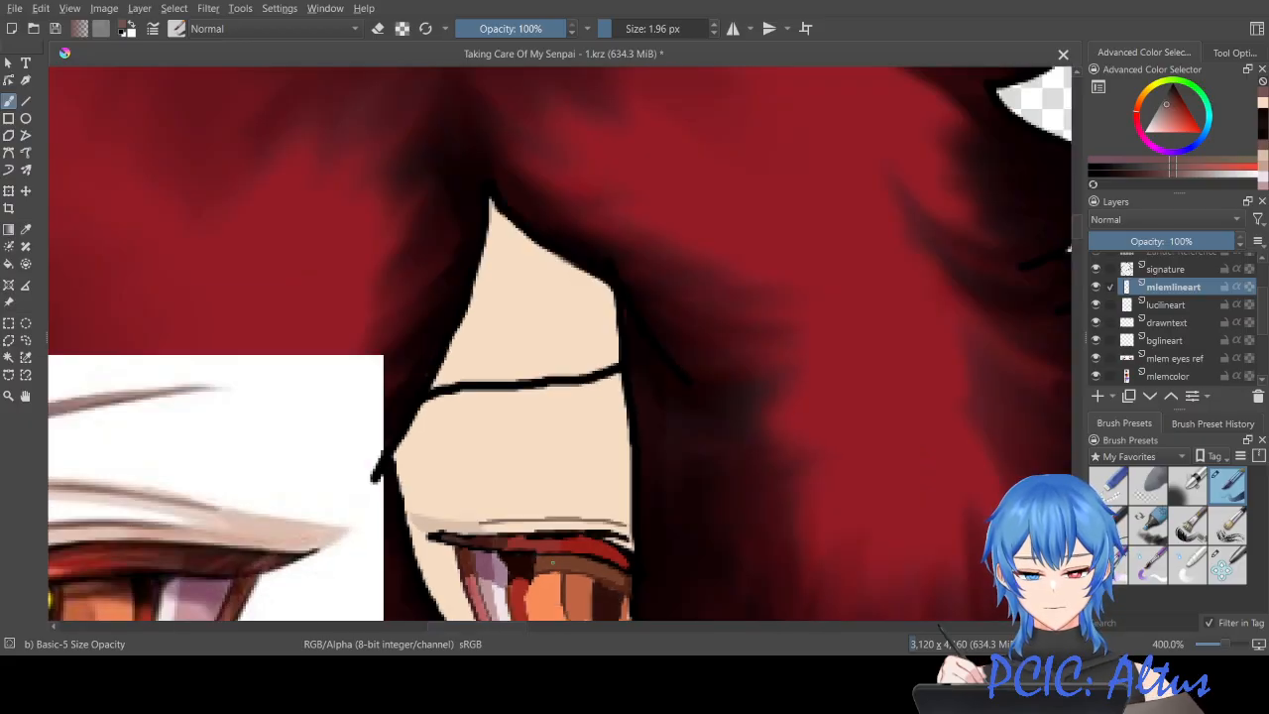
pyautogui.moveTo(458, 627)
pyautogui.mouseDown()
pyautogui.moveTo(424, 627)
pyautogui.moveTo(446, 627)
pyautogui.mouseUp()
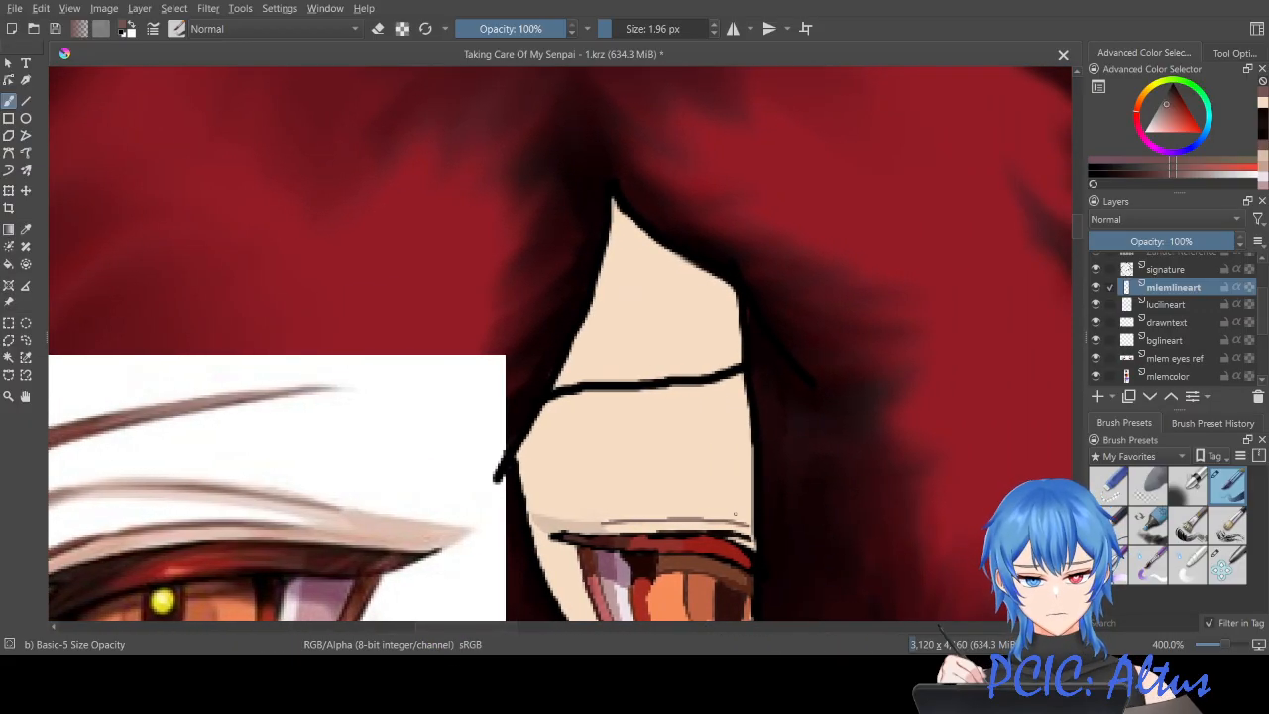
pyautogui.moveTo(725, 518); pyautogui.dragTo(755, 527)
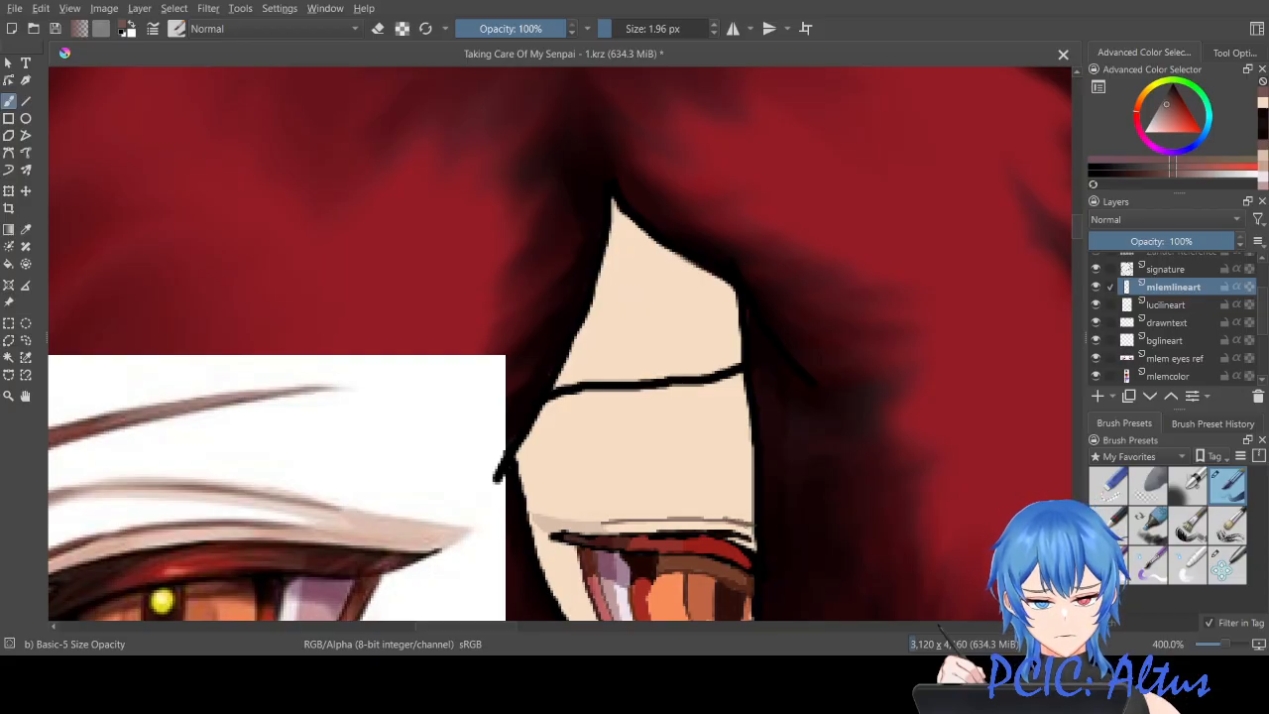
pyautogui.scroll(4, 744, 521)
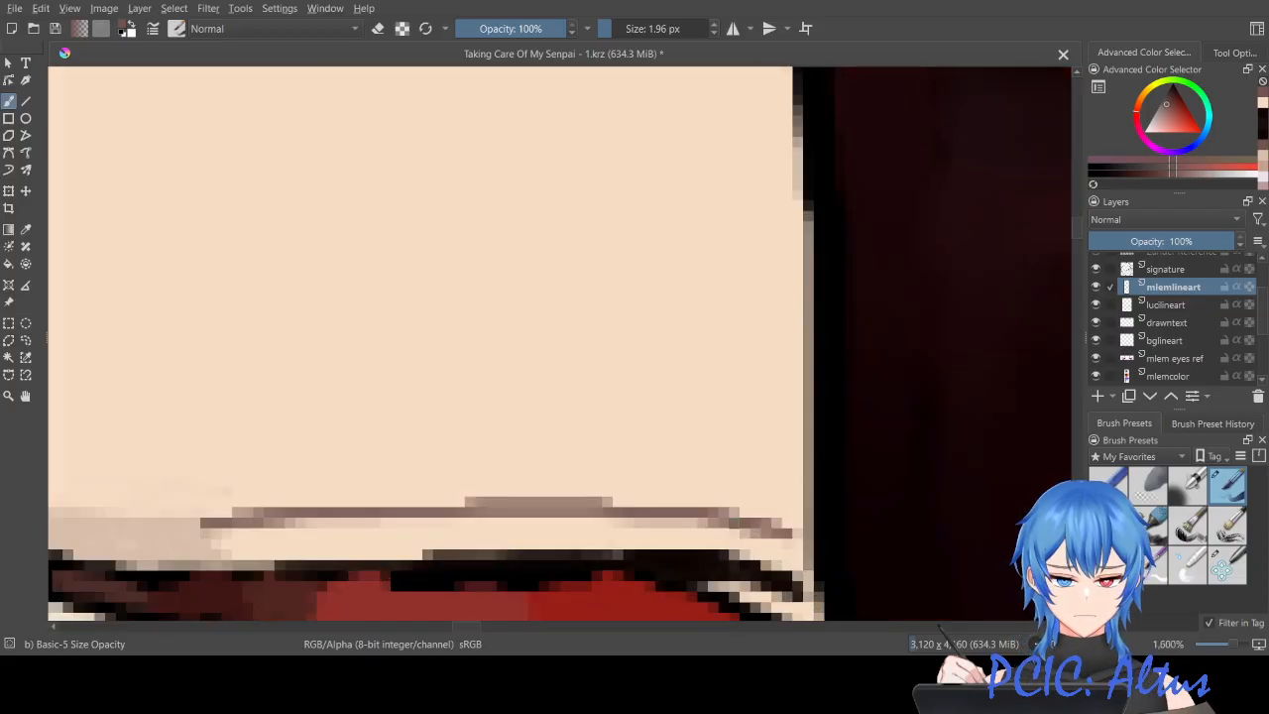
pyautogui.moveTo(686, 507); pyautogui.dragTo(773, 540)
pyautogui.hotkey('ctrl', 'z')
pyautogui.moveTo(698, 501)
pyautogui.mouseDown()
pyautogui.moveTo(775, 537)
pyautogui.moveTo(681, 509)
pyautogui.moveTo(782, 533)
pyautogui.mouseUp()
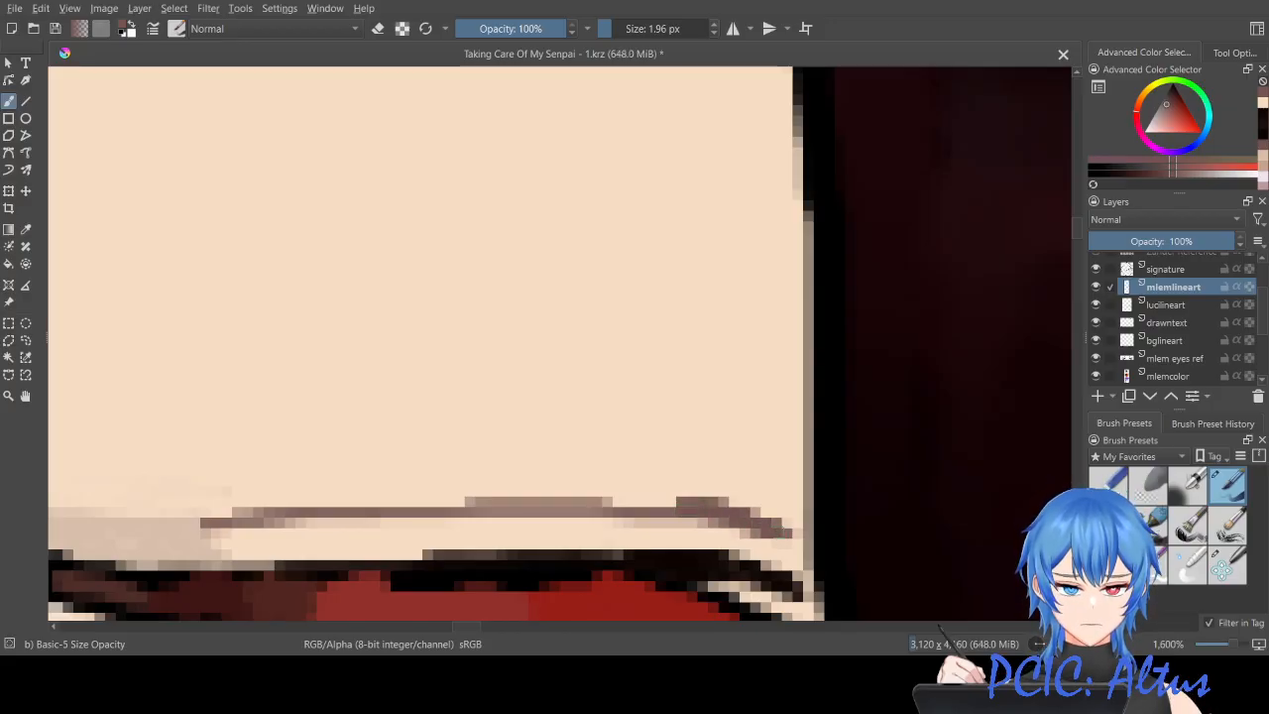
pyautogui.scroll(-4, 782, 533)
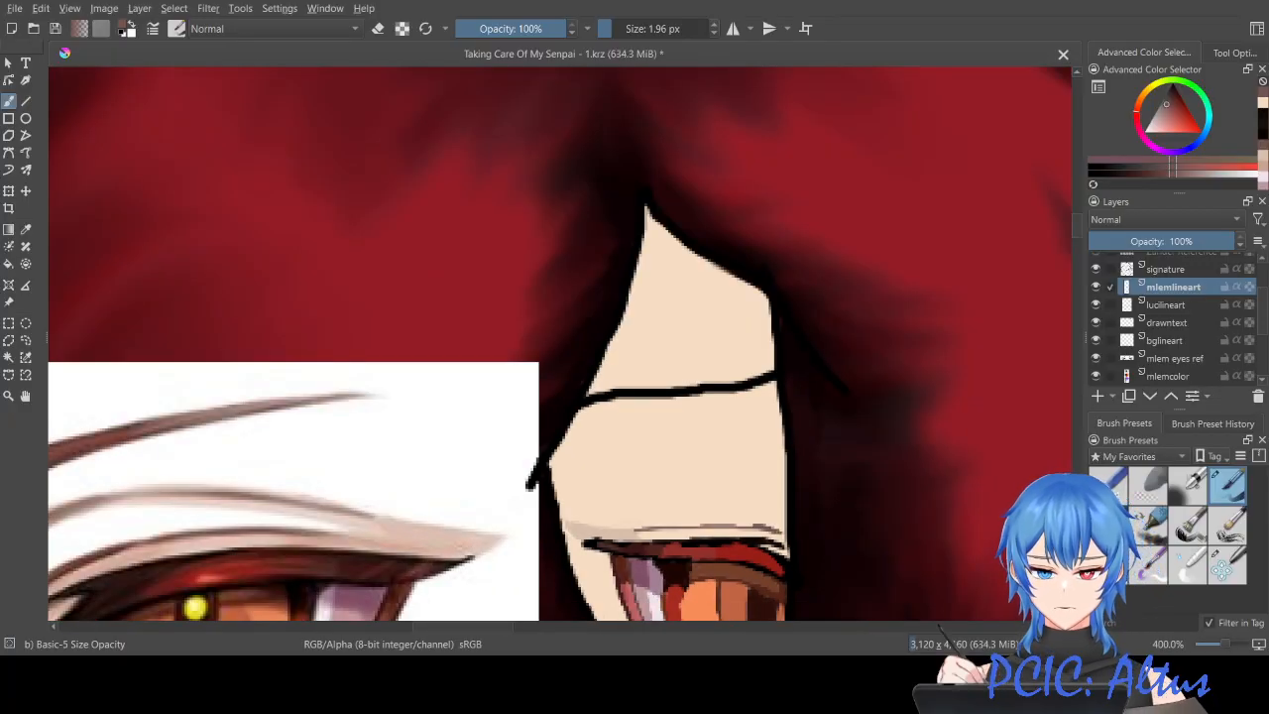
# Step: Fill the strip between the eyelid crease and the lash line with the pale shadow tone sampled from the reference eyelid
pyautogui.hscroll(-3, 492, 637)
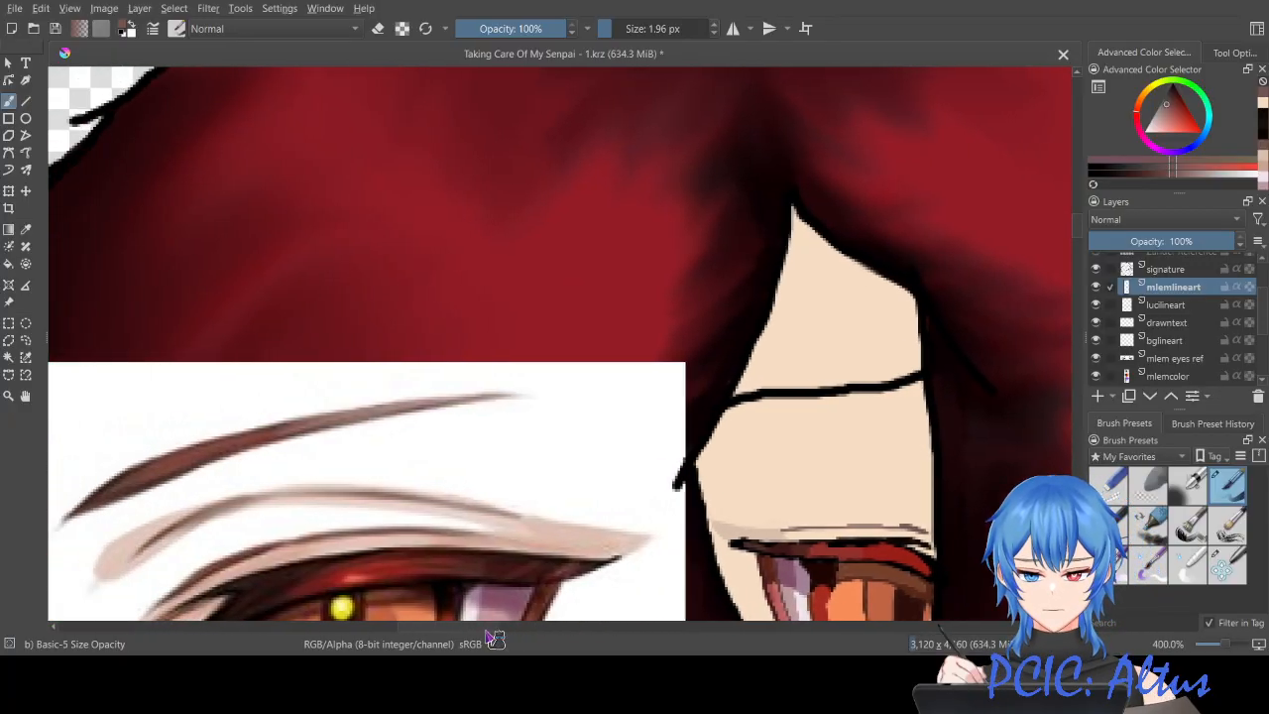
pyautogui.keyDown('ctrl'); pyautogui.click(408, 543); pyautogui.keyUp('ctrl')
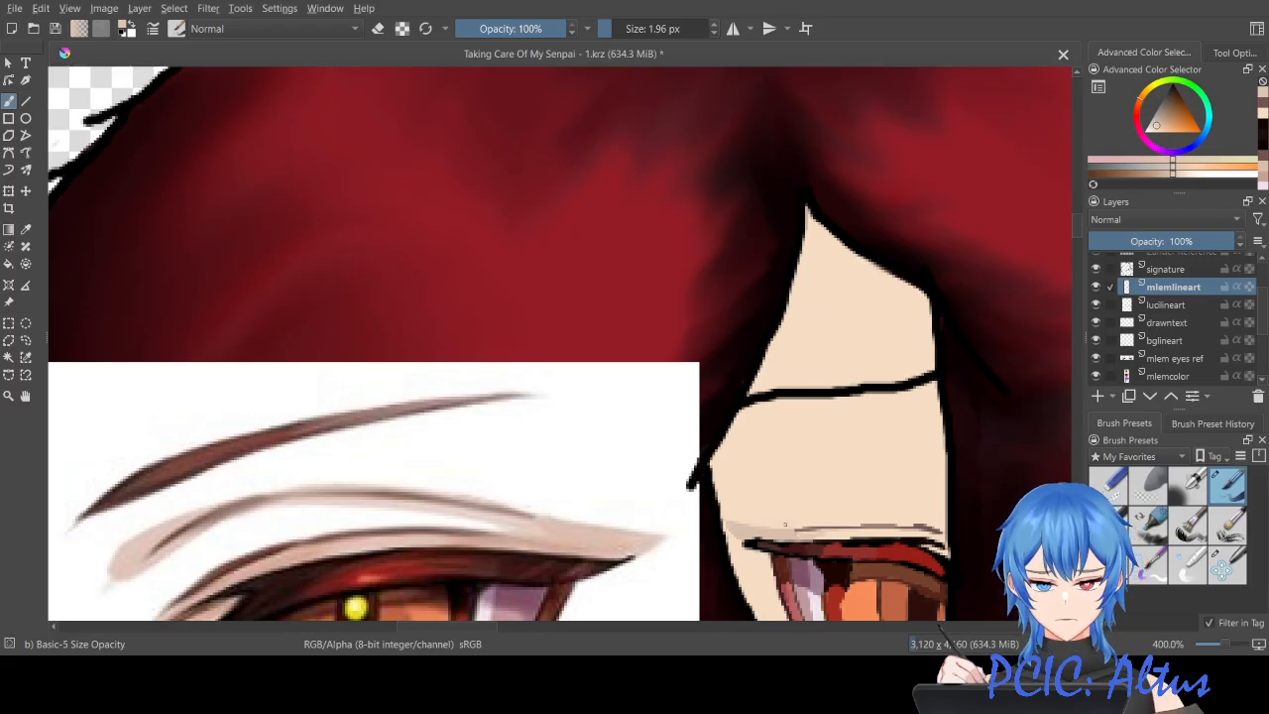
pyautogui.scroll(5, 949, 560)
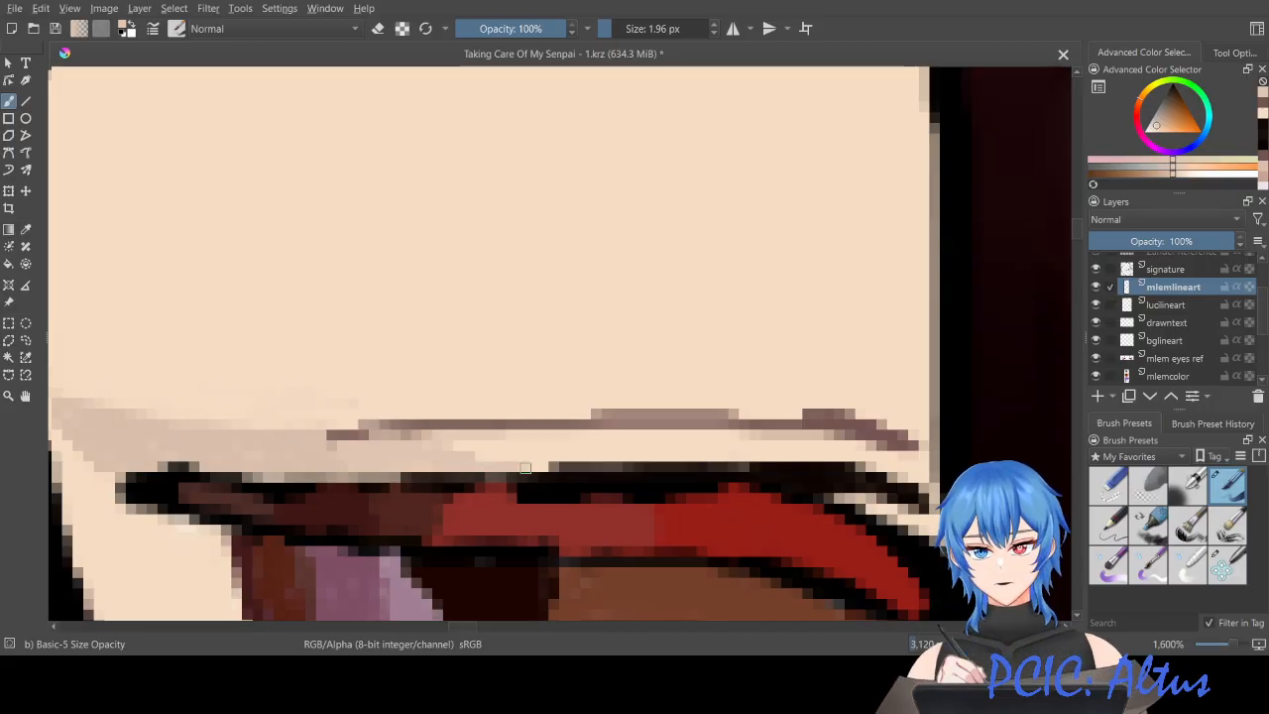
pyautogui.moveTo(551, 461)
pyautogui.mouseDown()
pyautogui.moveTo(469, 459)
pyautogui.moveTo(452, 446)
pyautogui.moveTo(465, 439)
pyautogui.moveTo(439, 442)
pyautogui.moveTo(665, 447)
pyautogui.moveTo(587, 457)
pyautogui.moveTo(595, 439)
pyautogui.moveTo(658, 436)
pyautogui.moveTo(727, 445)
pyautogui.moveTo(677, 453)
pyautogui.moveTo(736, 451)
pyautogui.moveTo(724, 459)
pyautogui.moveTo(852, 451)
pyautogui.moveTo(914, 465)
pyautogui.mouseUp()
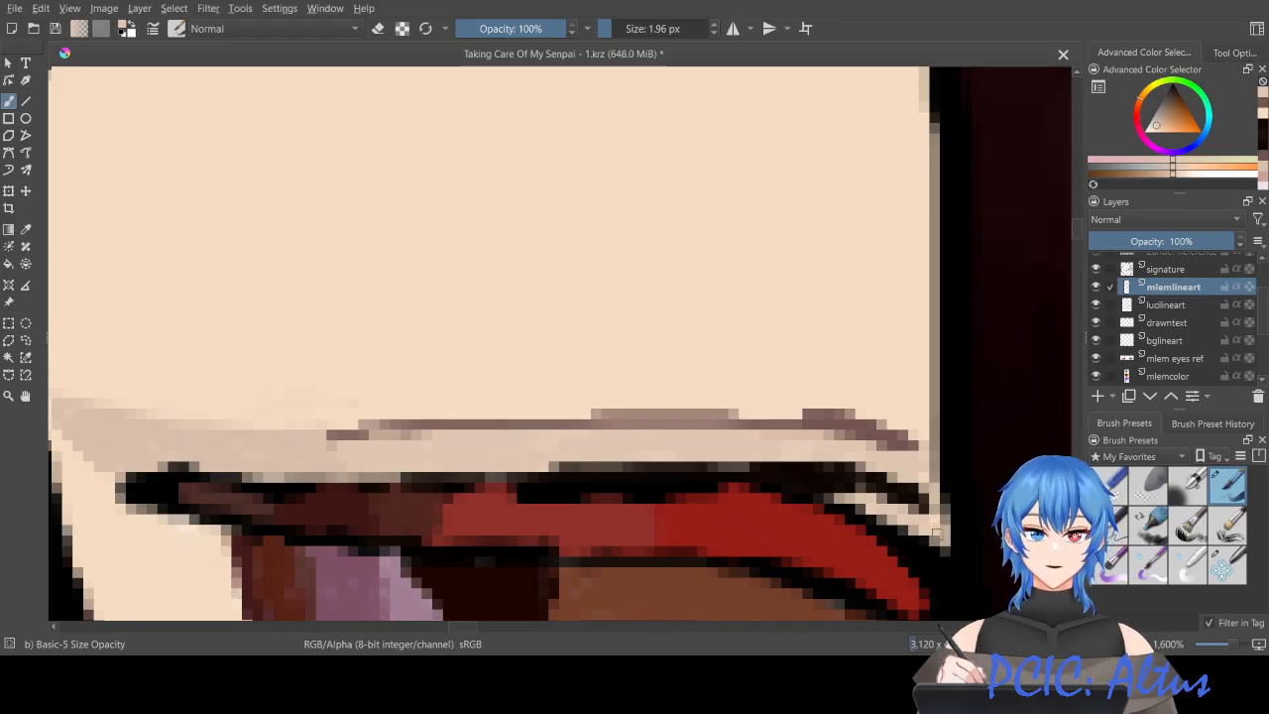
pyautogui.scroll(-1, 933, 532)
pyautogui.scroll(-2, 933, 537)
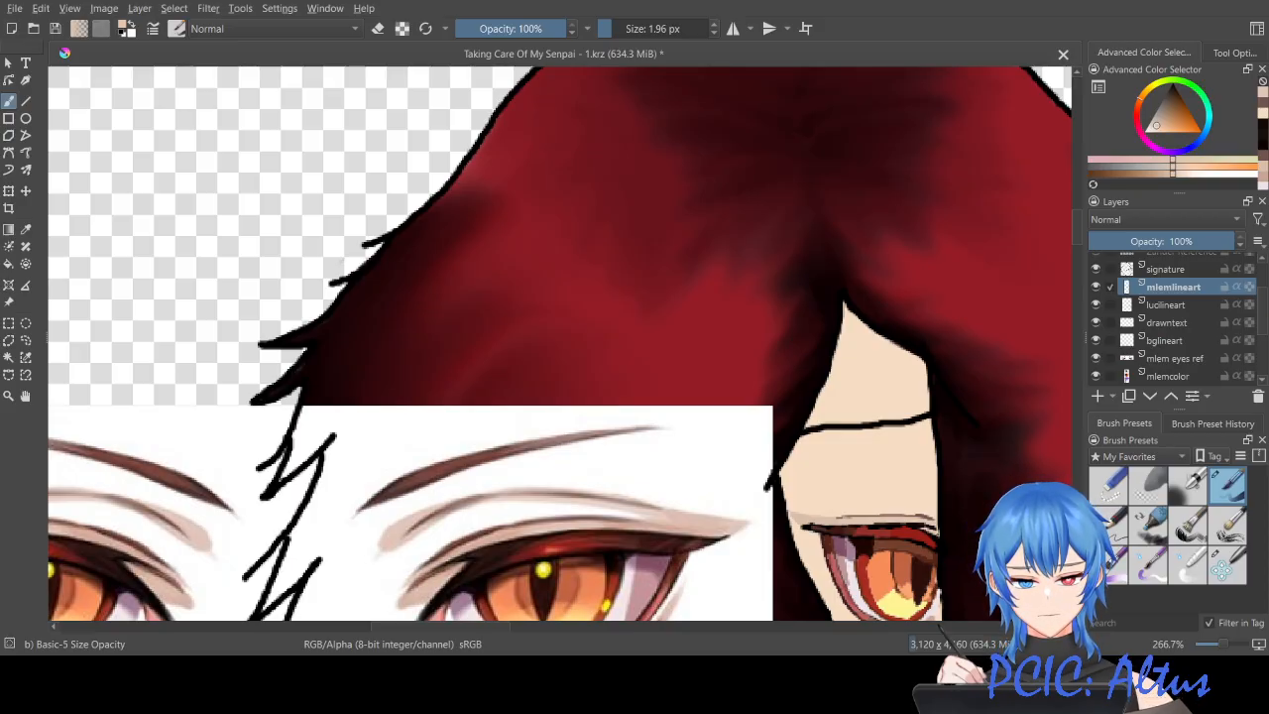
# Step: Try a second curved brown crease line higher above the eyelid, using the sampled crease colour, and undo it
pyautogui.scroll(1, 936, 532)
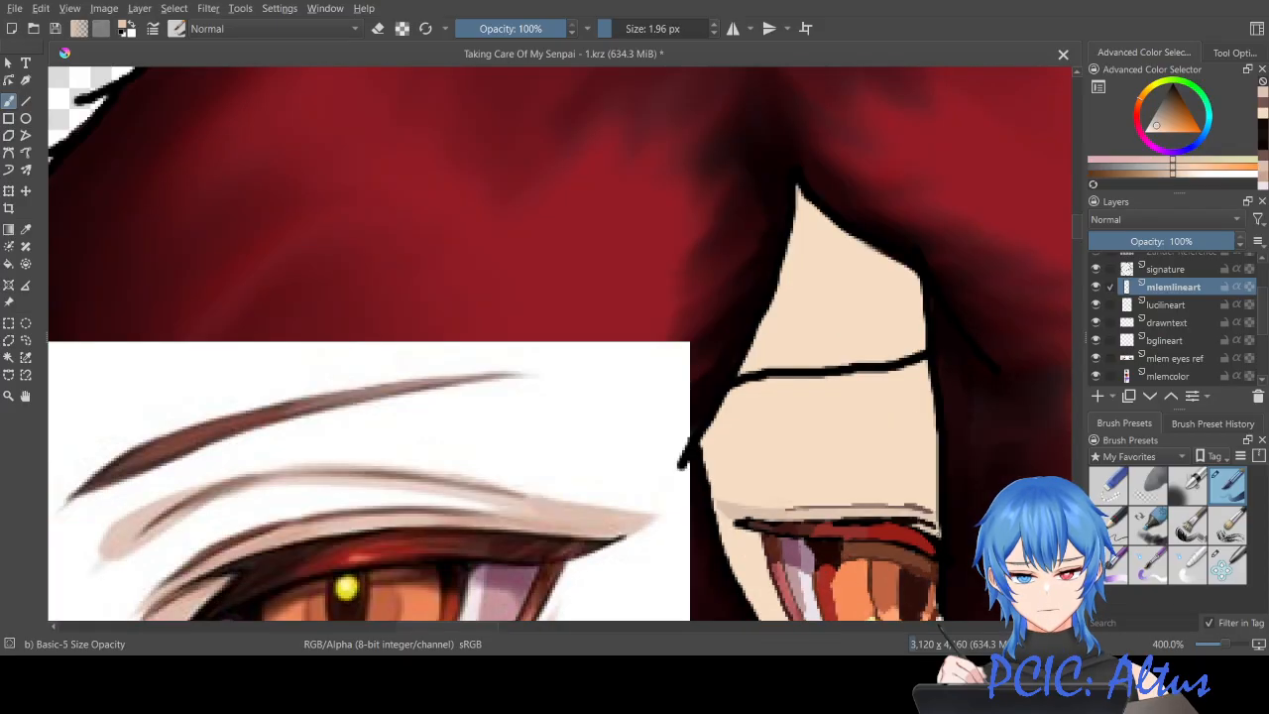
pyautogui.scroll(1, 938, 535)
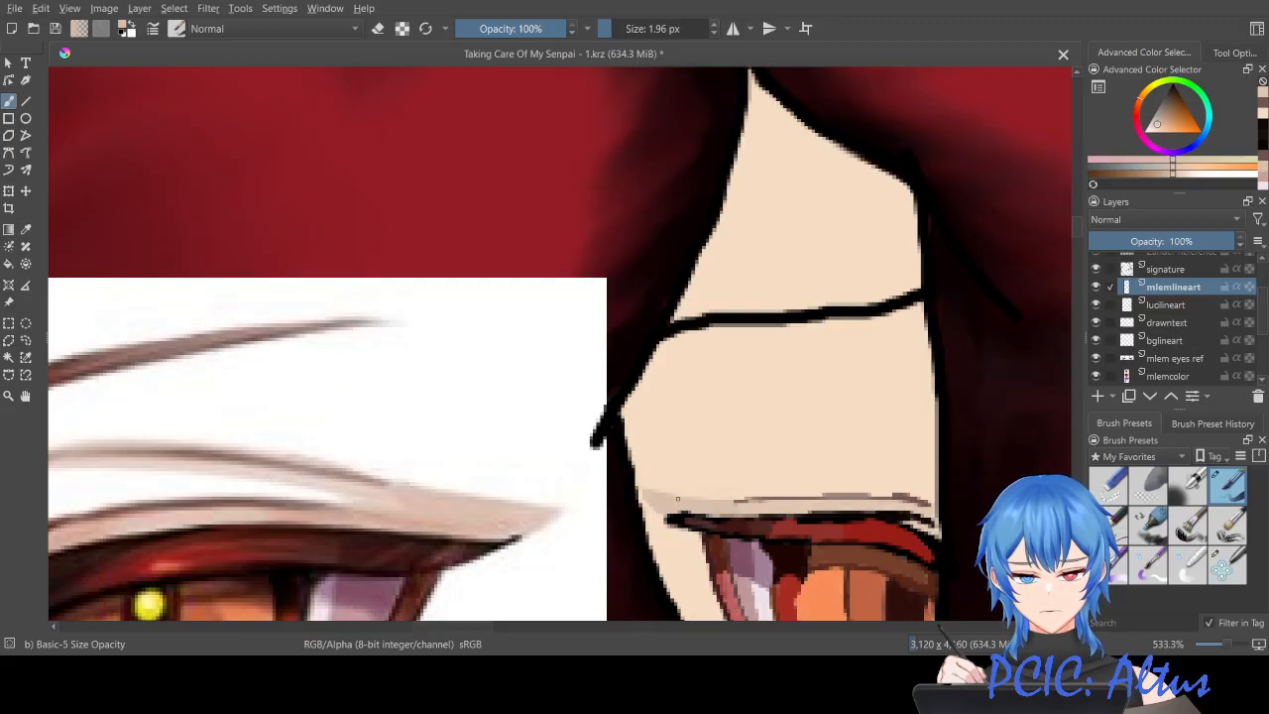
pyautogui.keyDown('ctrl'); pyautogui.click(737, 501); pyautogui.keyUp('ctrl')
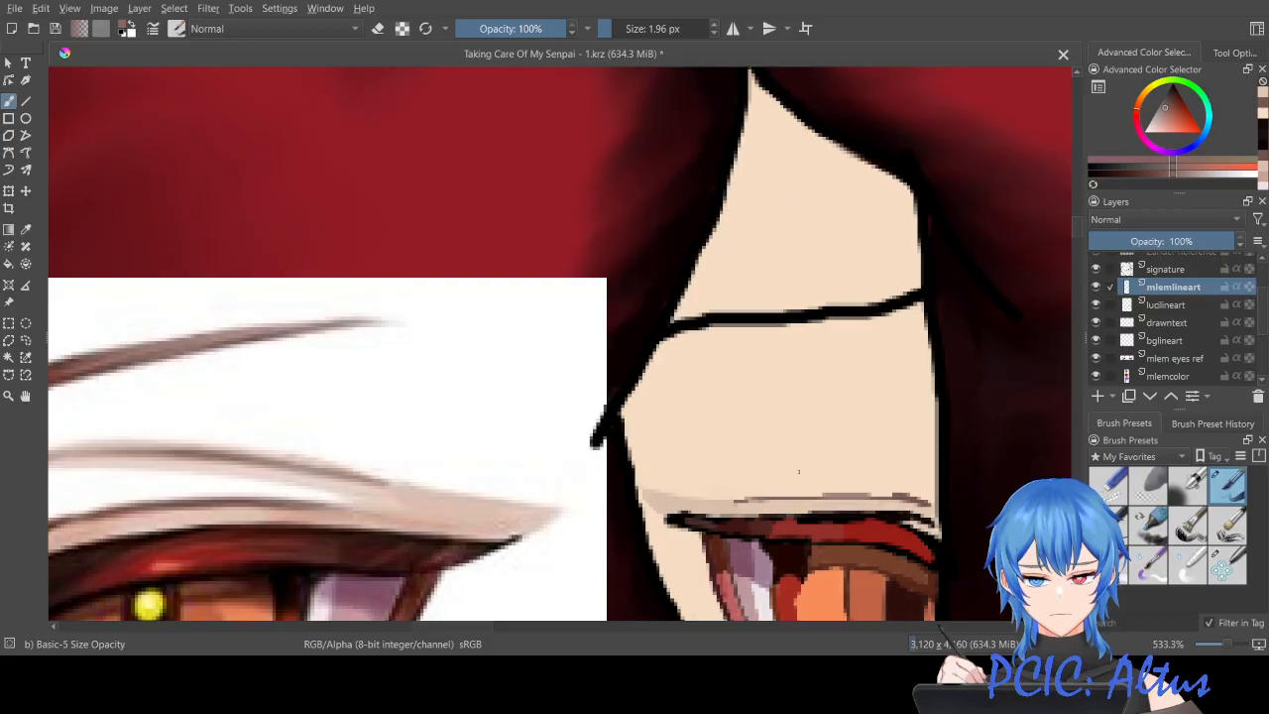
pyautogui.moveTo(706, 482); pyautogui.dragTo(929, 467)
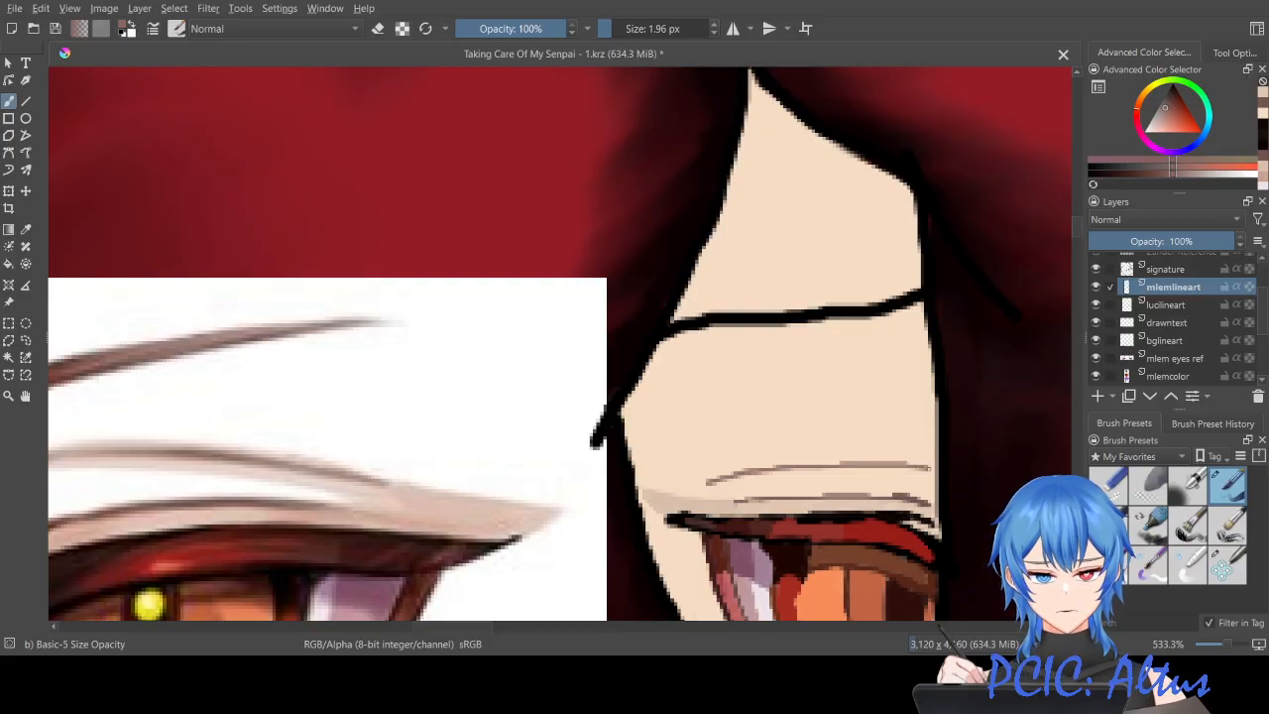
pyautogui.scroll(-1, 628, 538)
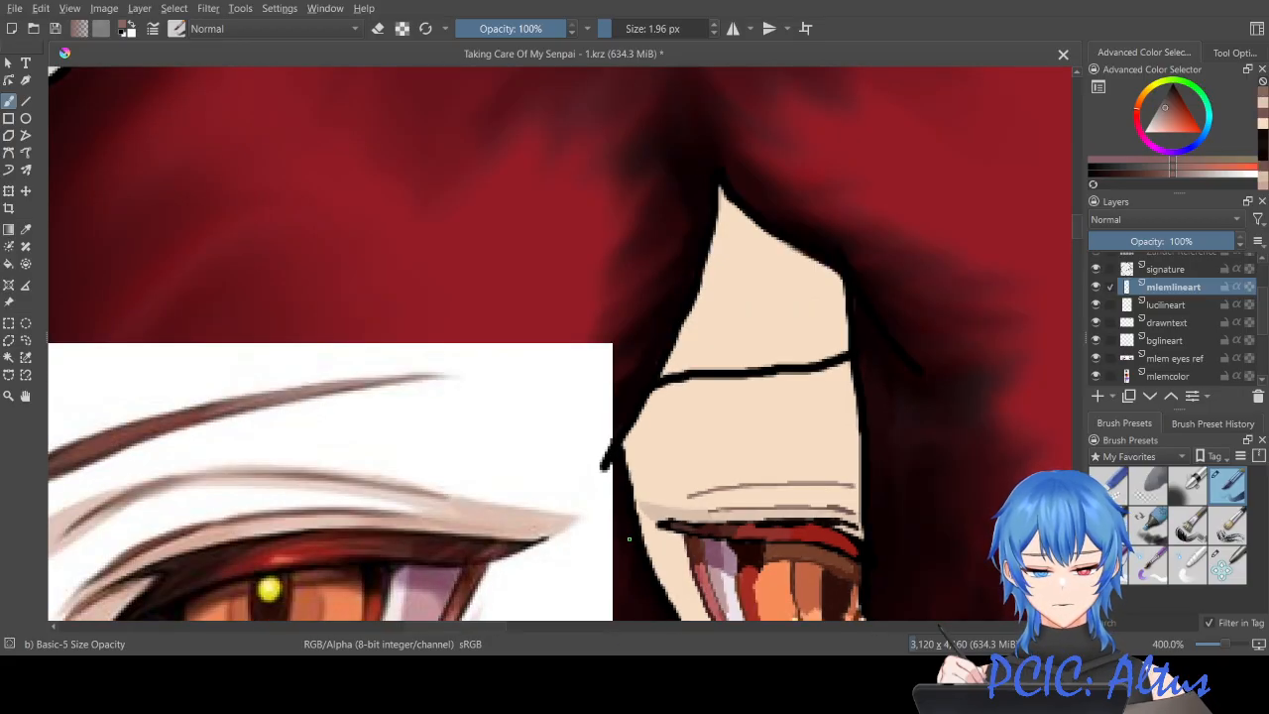
pyautogui.scroll(-1, 629, 538)
pyautogui.hotkey('ctrl', 'z')
pyautogui.scroll(2, 629, 538)
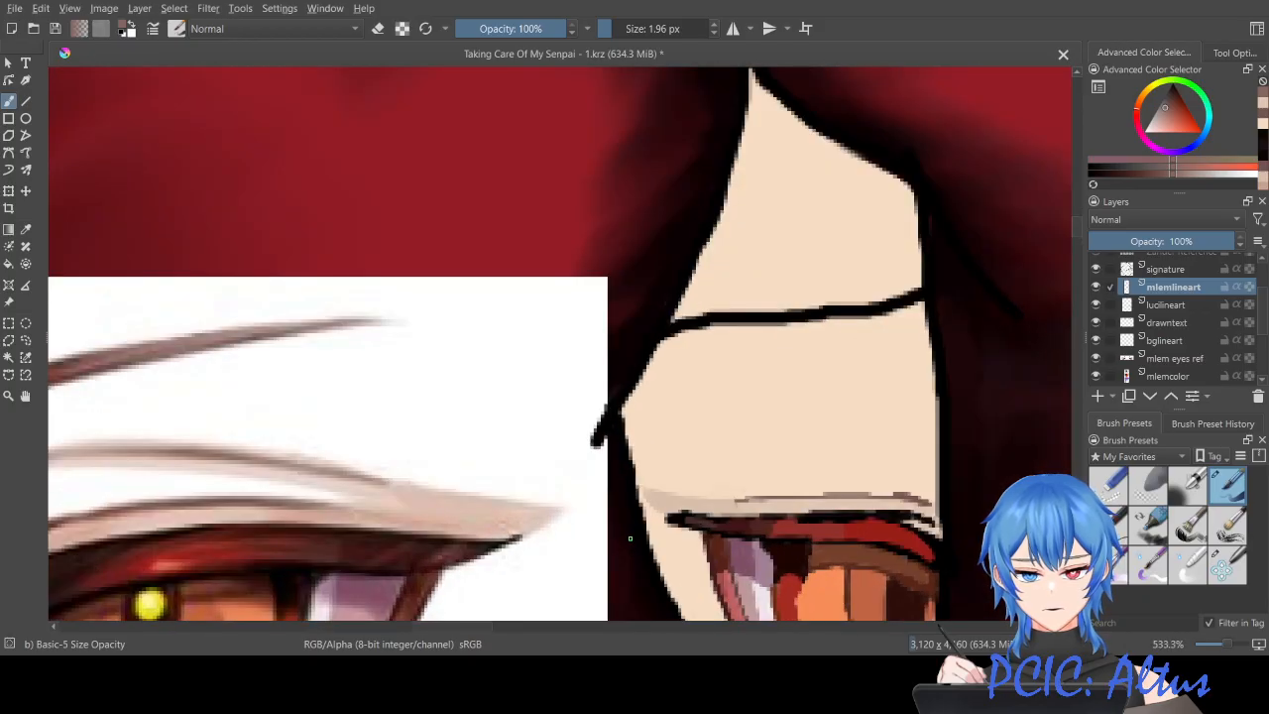
pyautogui.scroll(-3, 629, 539)
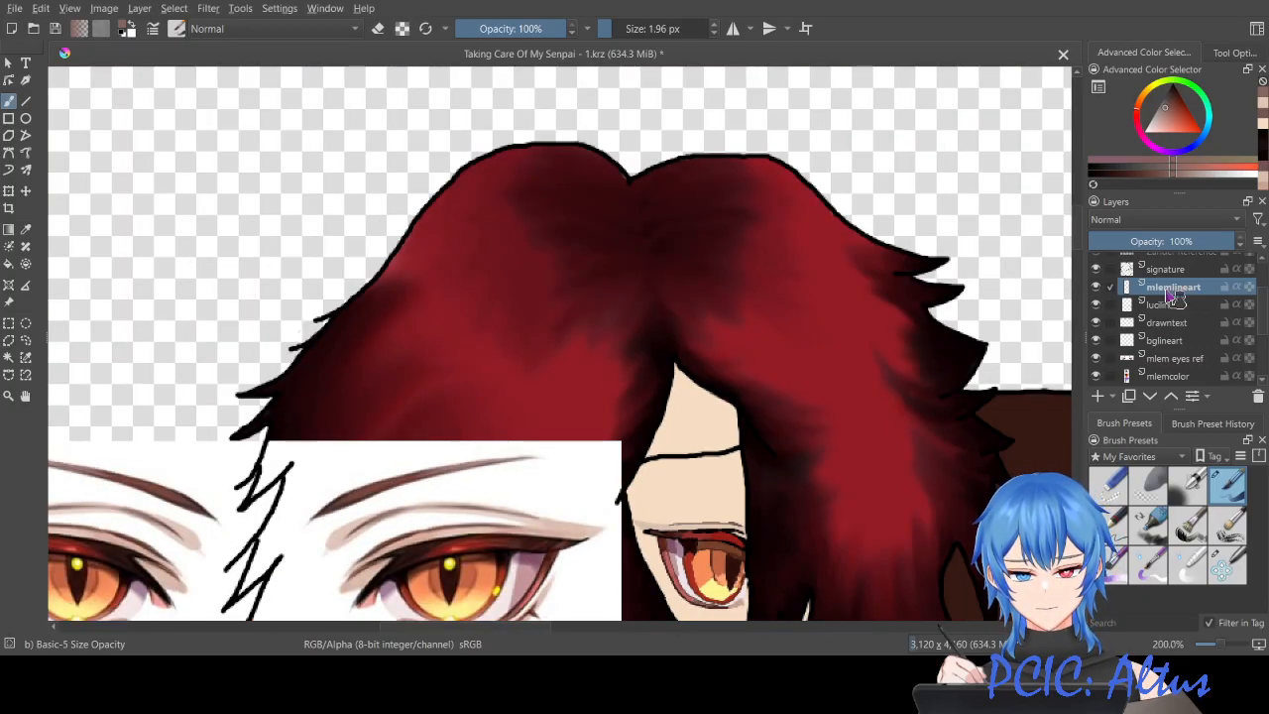
# Step: Draw a thin arched brown crease above the existing eyelid crease on the mlemlineart layer with the 1.96 px brush
pyautogui.moveTo(1077, 238); pyautogui.dragTo(1084, 257)
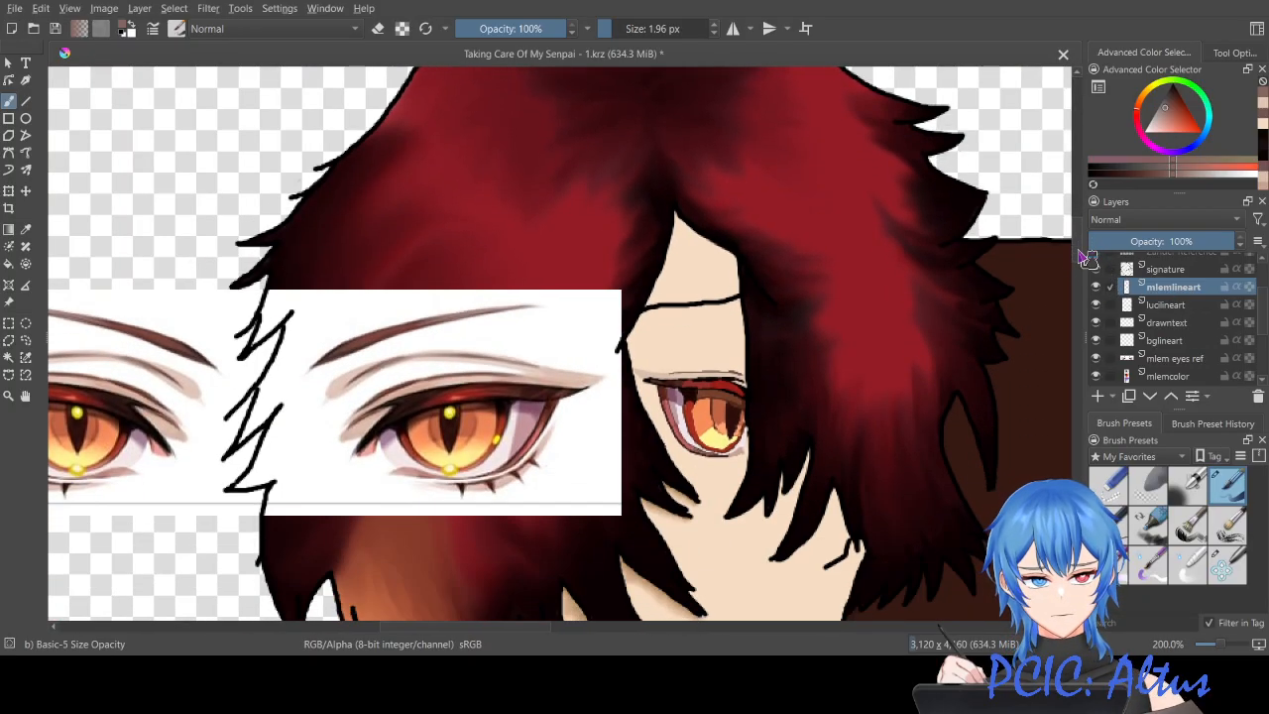
pyautogui.scroll(1, 720, 384)
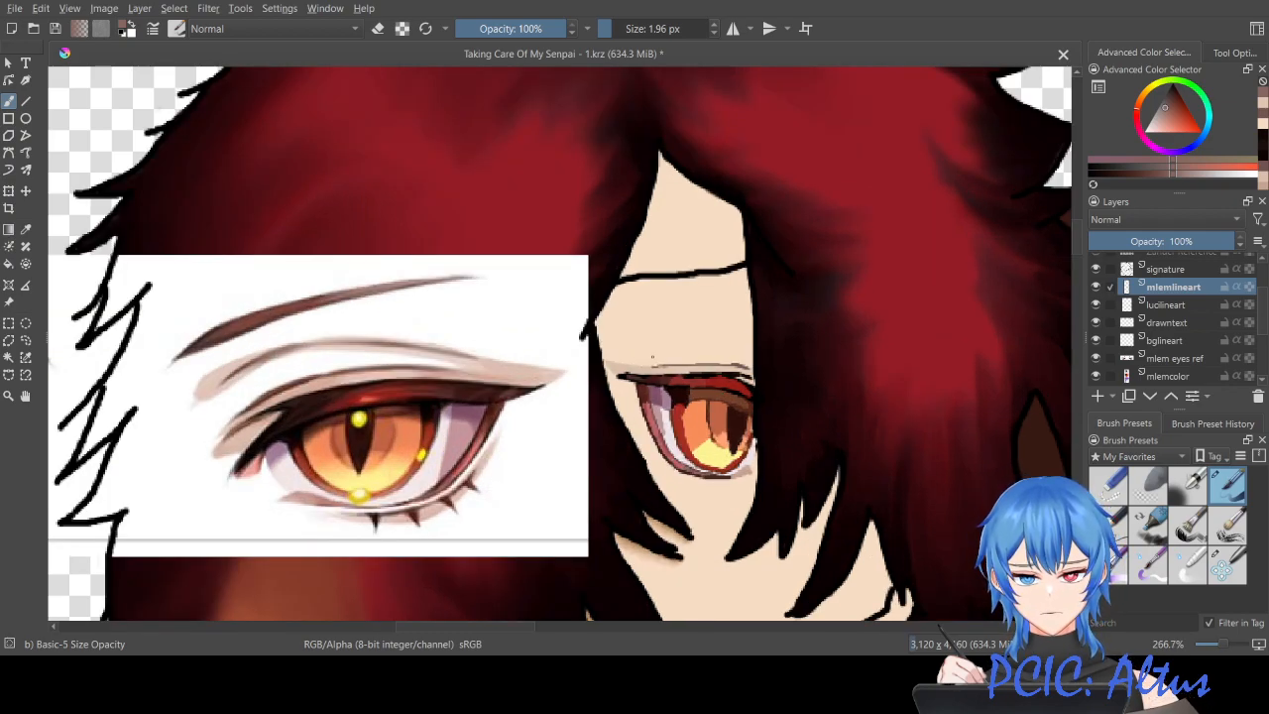
pyautogui.moveTo(646, 358); pyautogui.dragTo(743, 355)
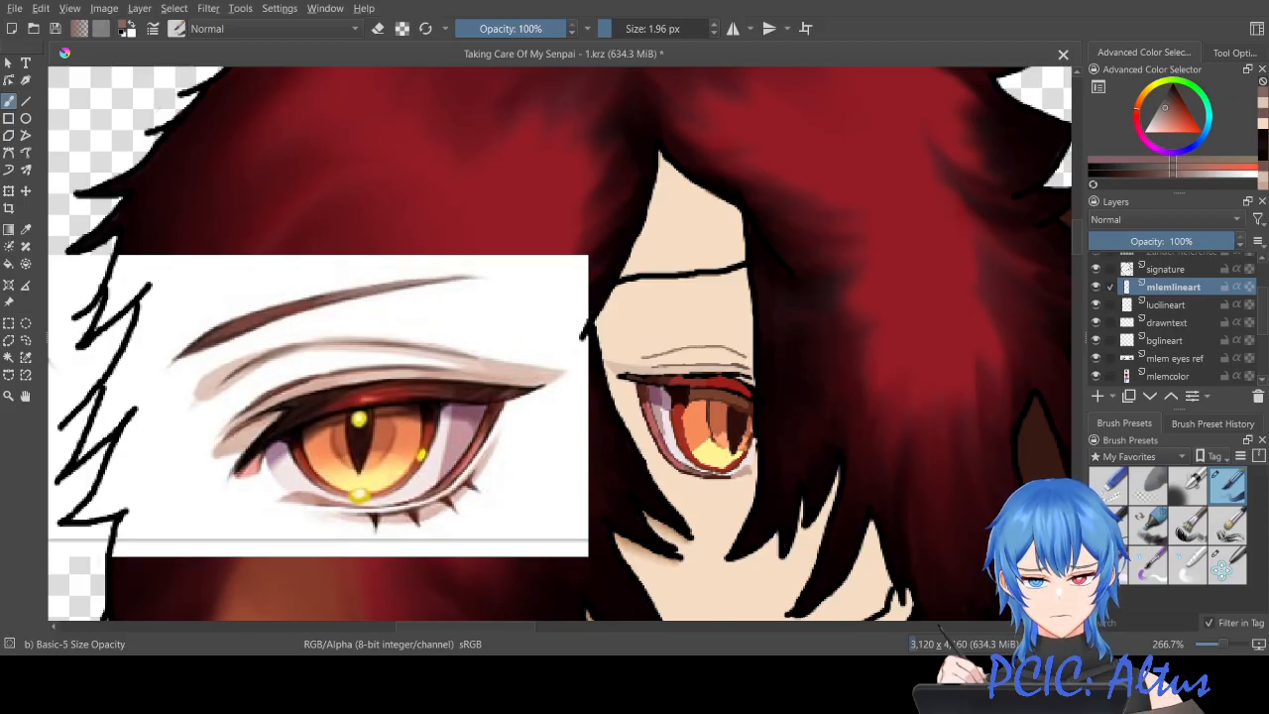
pyautogui.scroll(1, 687, 367)
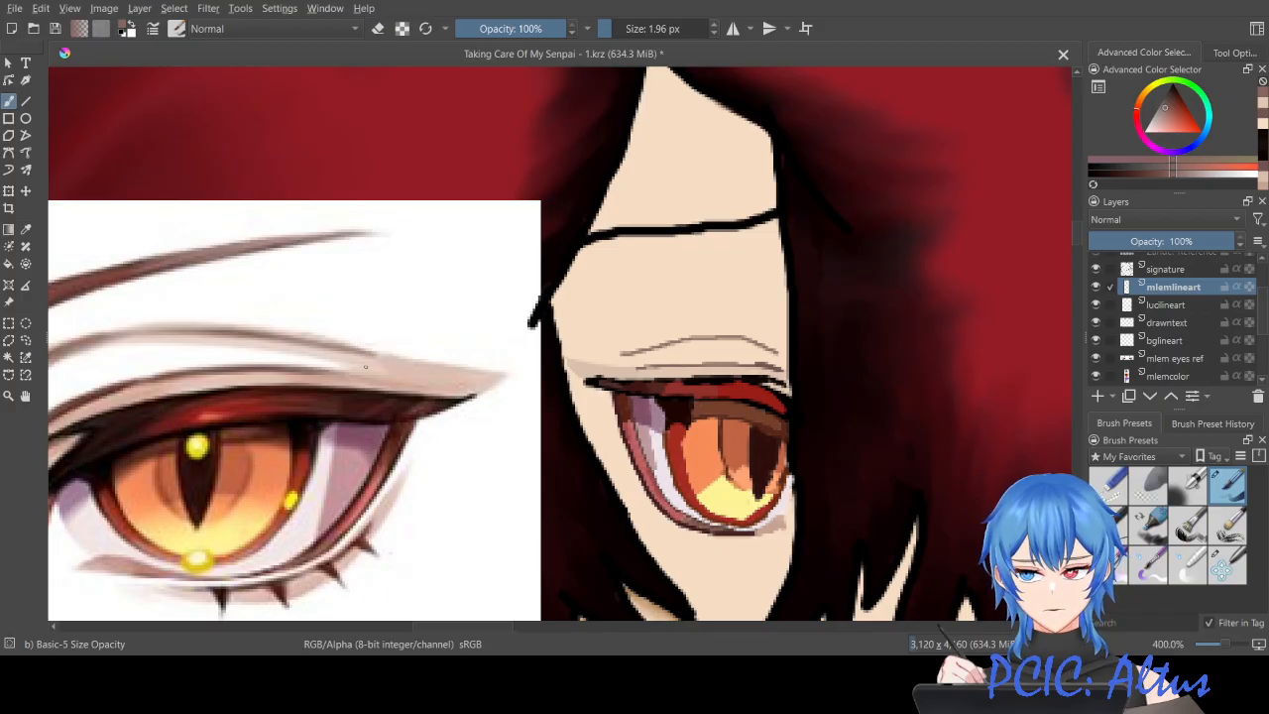
# Step: Shade from the upper crease's outer end to the hair edge in the sampled pale eyelid tone, and extend the lash line's outer tip in black
pyautogui.keyDown('ctrl'); pyautogui.click(362, 365); pyautogui.keyUp('ctrl')
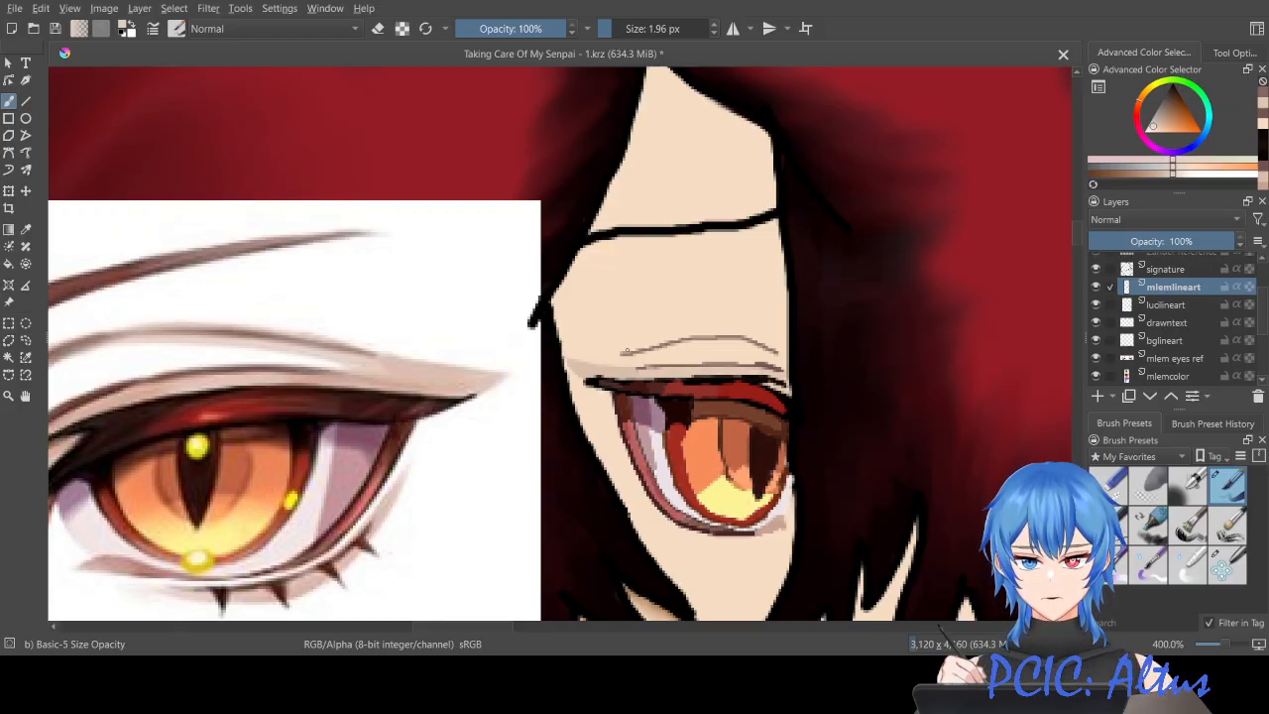
pyautogui.scroll(1, 625, 350)
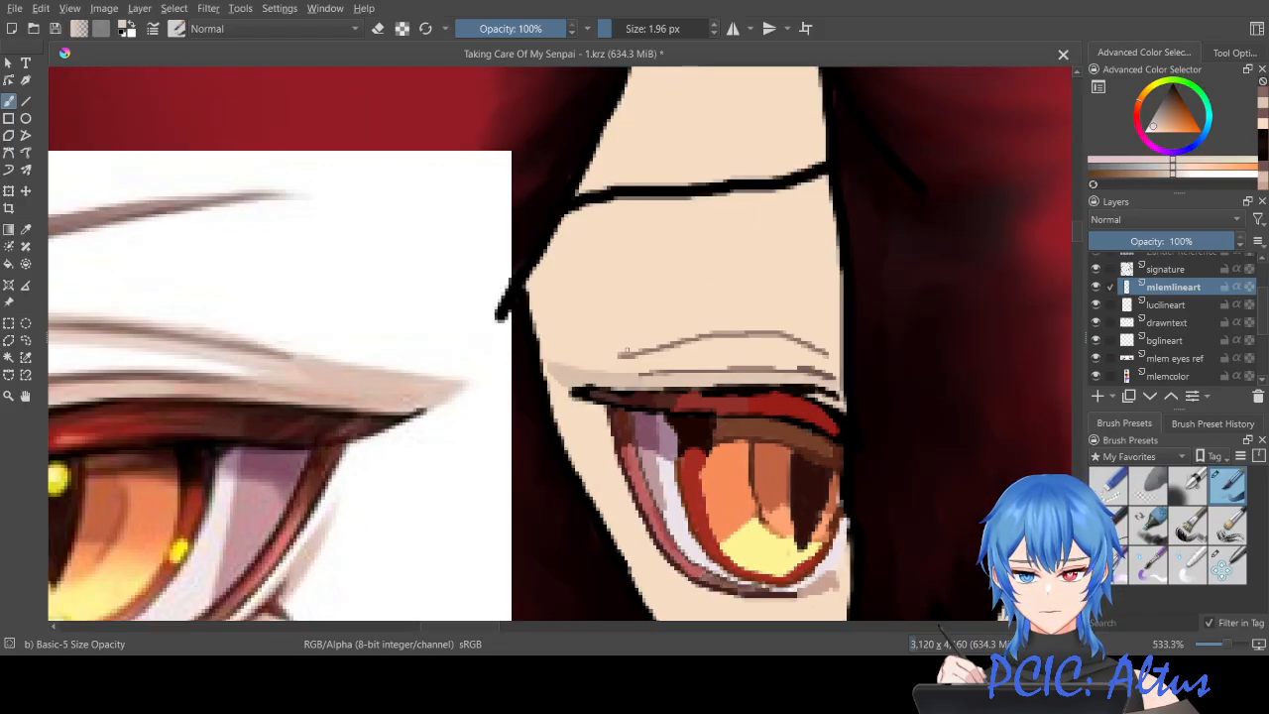
pyautogui.scroll(1, 626, 350)
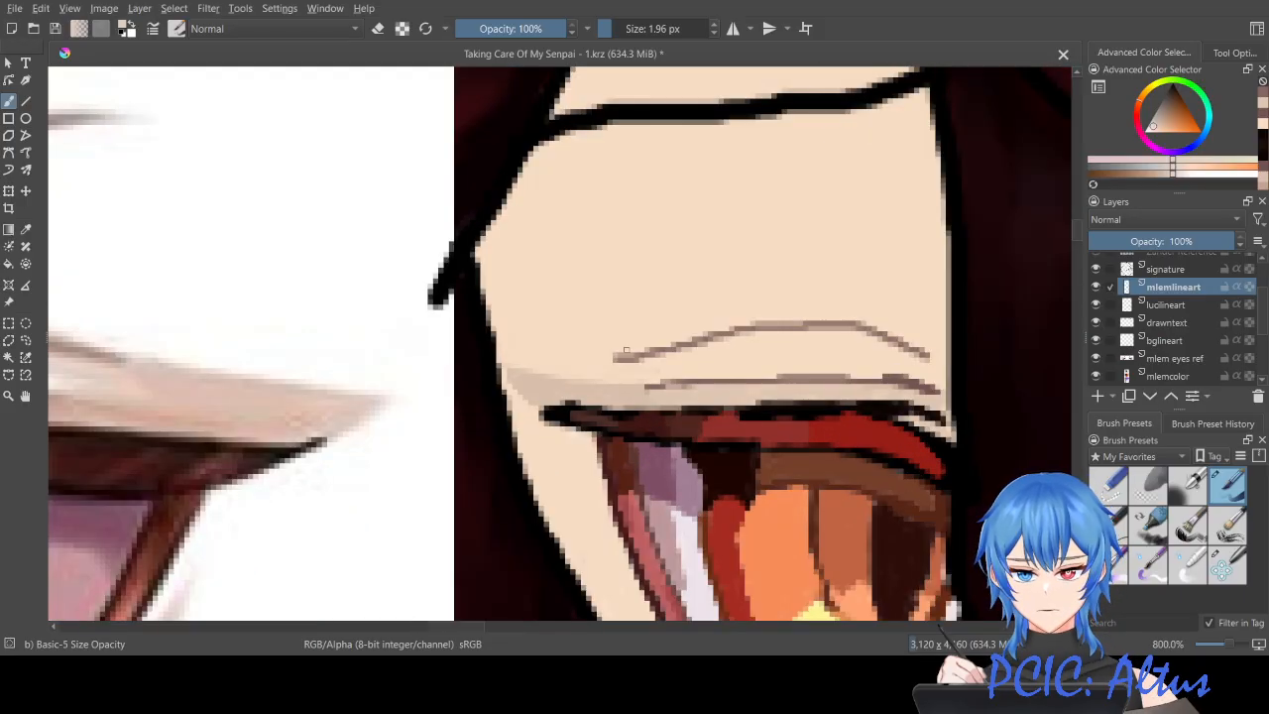
pyautogui.keyDown('ctrl'); pyautogui.click(540, 378); pyautogui.keyUp('ctrl')
pyautogui.moveTo(529, 387)
pyautogui.mouseDown()
pyautogui.moveTo(503, 357)
pyautogui.moveTo(528, 379)
pyautogui.moveTo(502, 342)
pyautogui.moveTo(614, 356)
pyautogui.moveTo(504, 353)
pyautogui.mouseUp()
pyautogui.hotkey('ctrl', 'z')
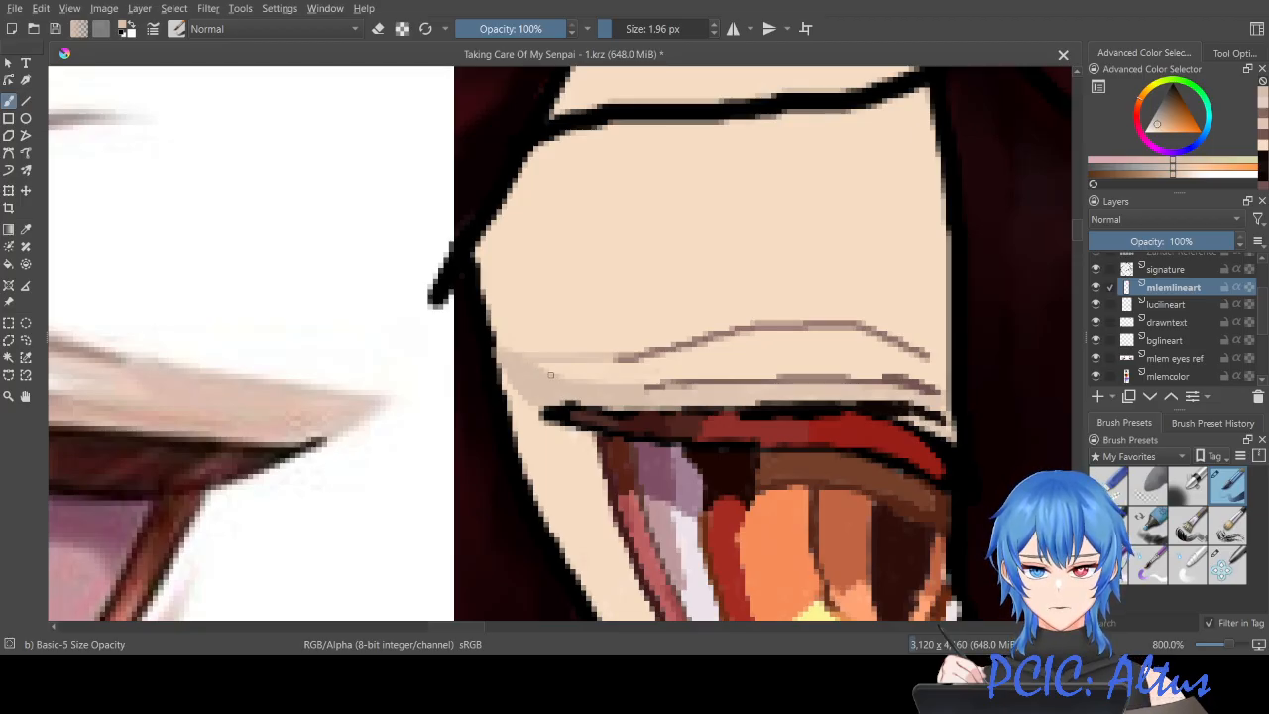
pyautogui.moveTo(540, 363)
pyautogui.mouseDown()
pyautogui.moveTo(611, 364)
pyautogui.moveTo(547, 374)
pyautogui.moveTo(573, 368)
pyautogui.moveTo(511, 352)
pyautogui.mouseUp()
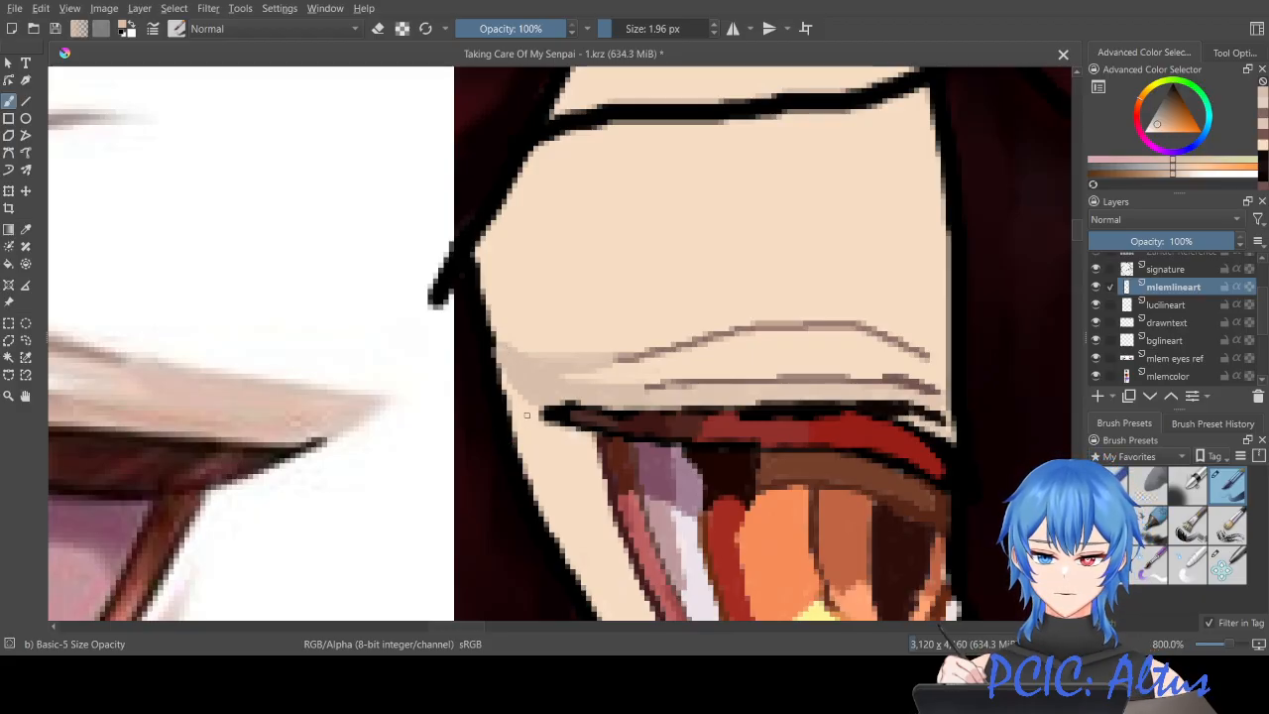
pyautogui.keyDown('ctrl'); pyautogui.click(550, 414); pyautogui.keyUp('ctrl')
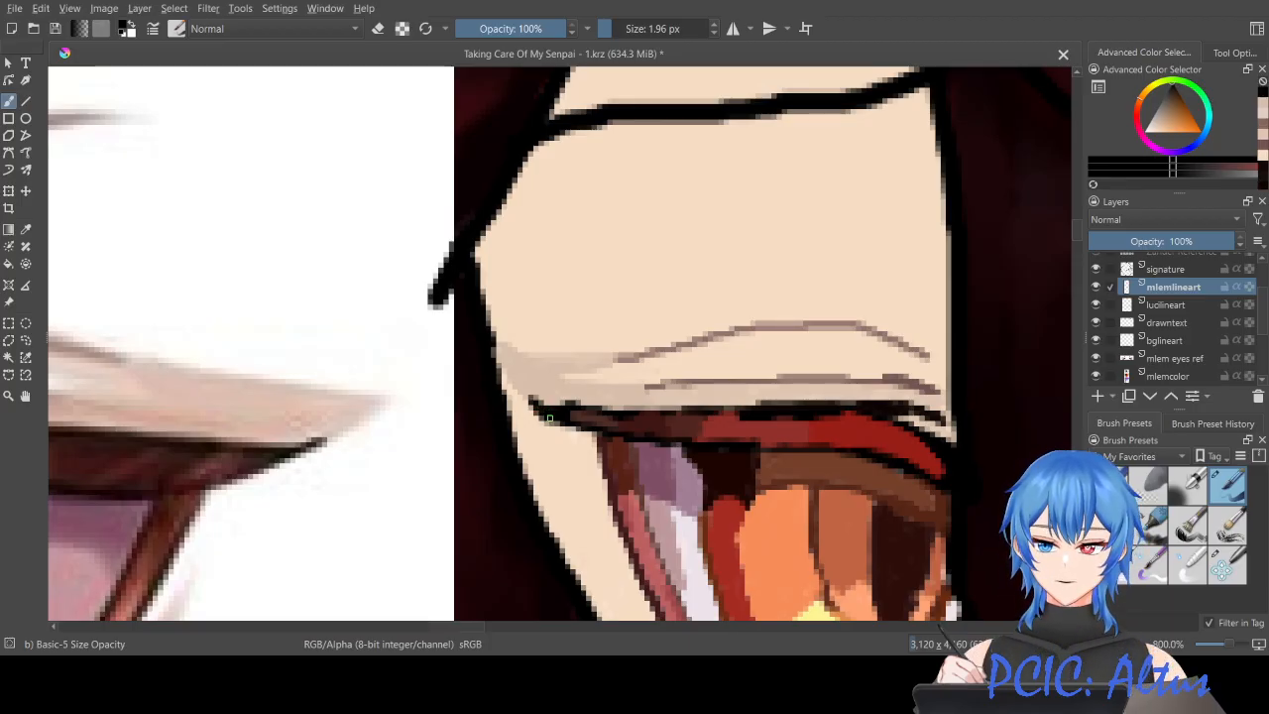
pyautogui.keyDown('ctrl'); pyautogui.click(563, 394); pyautogui.keyUp('ctrl')
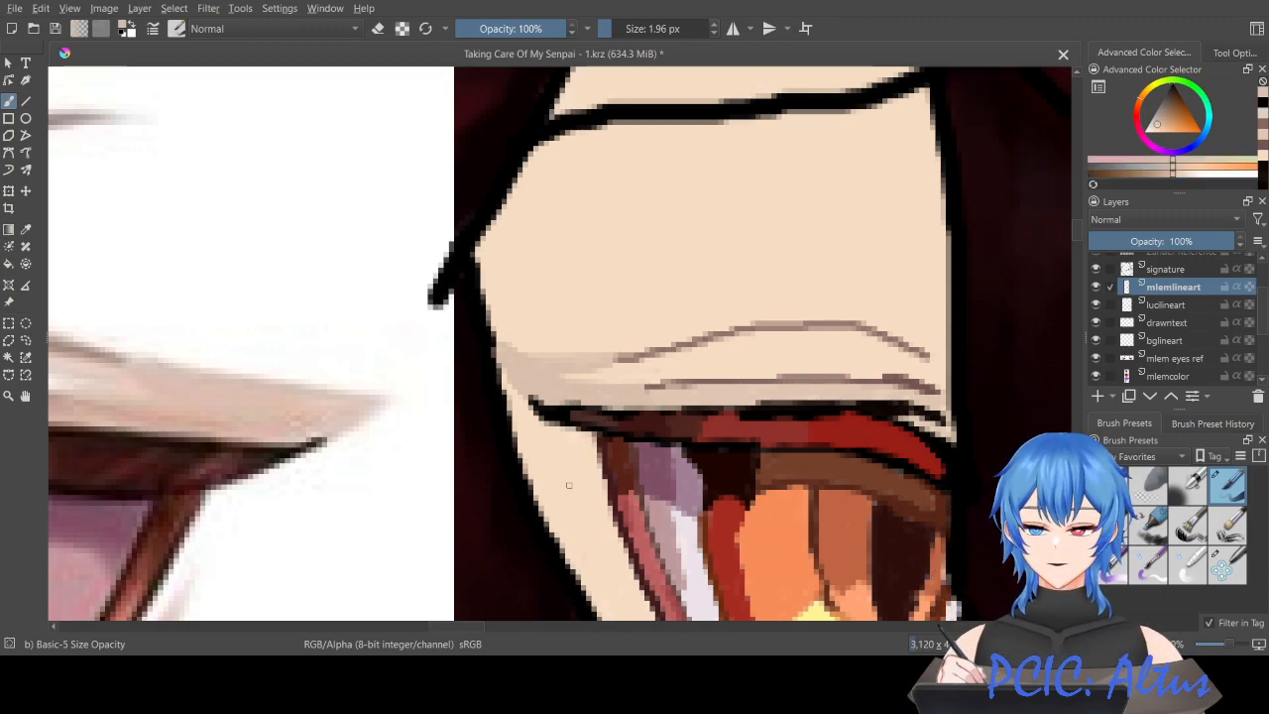
pyautogui.moveTo(480, 627); pyautogui.dragTo(442, 628)
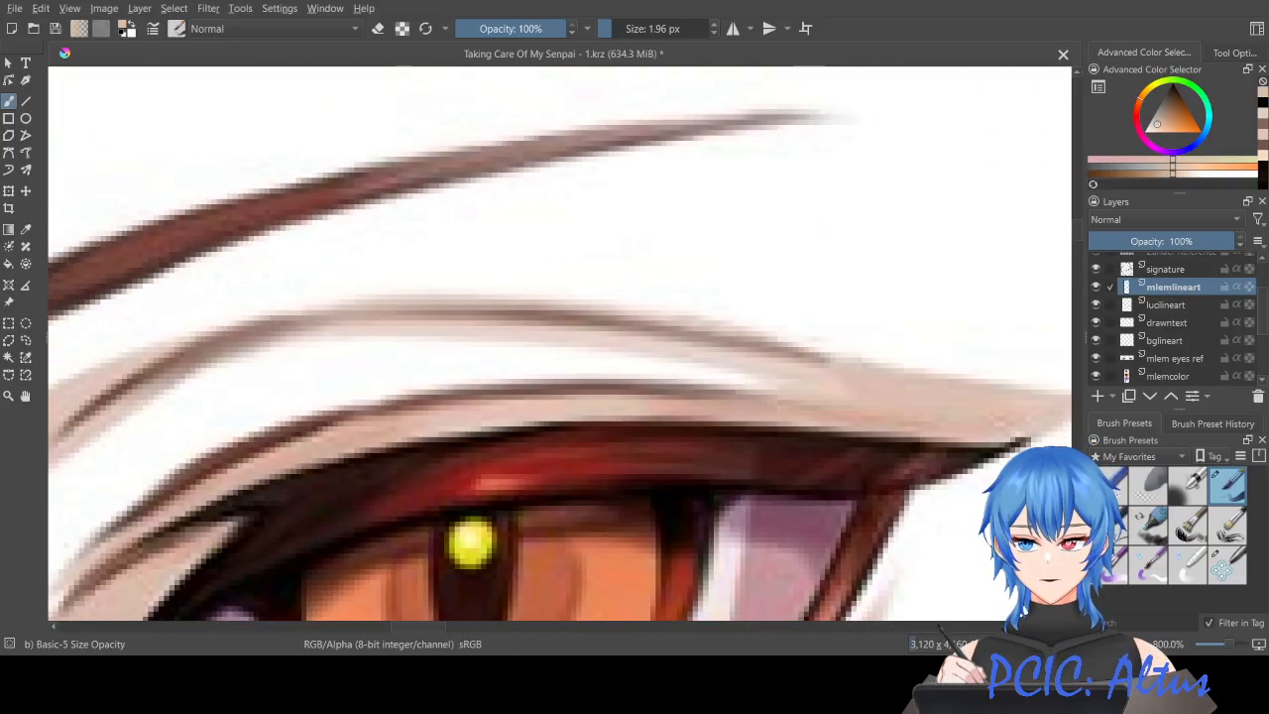
pyautogui.keyDown('ctrl'); pyautogui.click(474, 333); pyautogui.keyUp('ctrl')
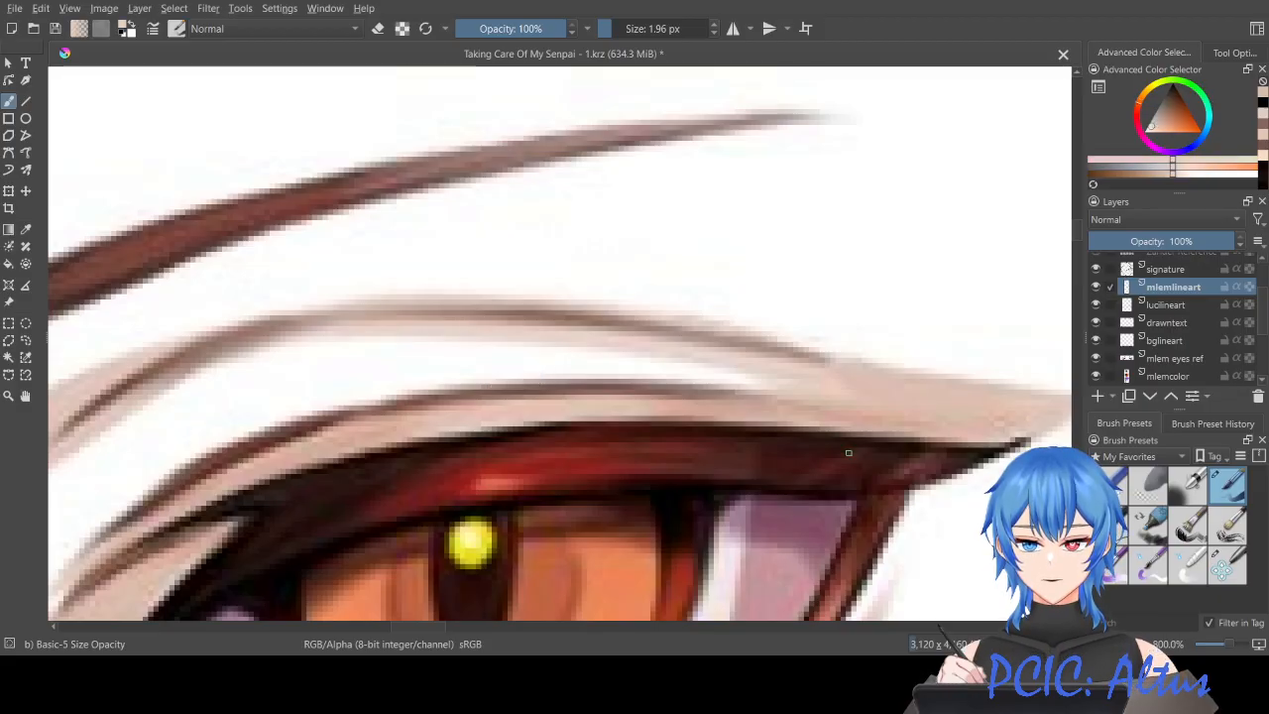
pyautogui.click(568, 626)
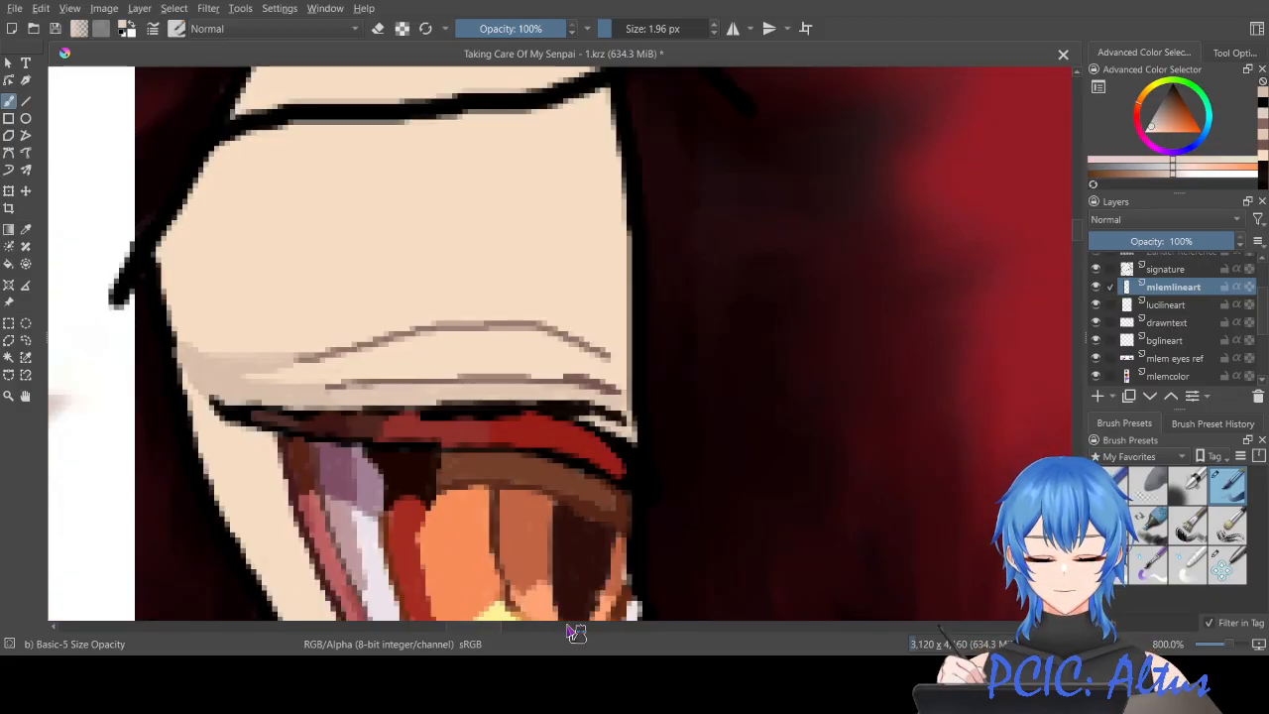
pyautogui.scroll(3, 346, 446)
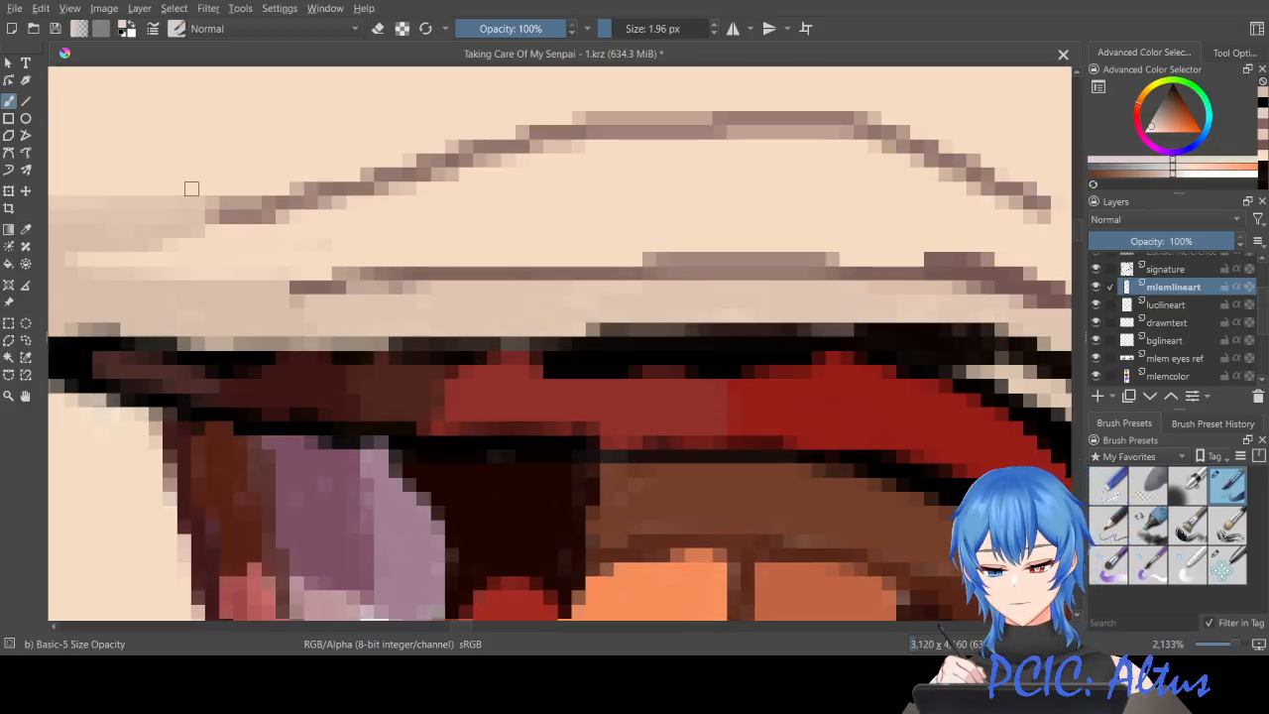
pyautogui.moveTo(208, 230); pyautogui.dragTo(327, 215)
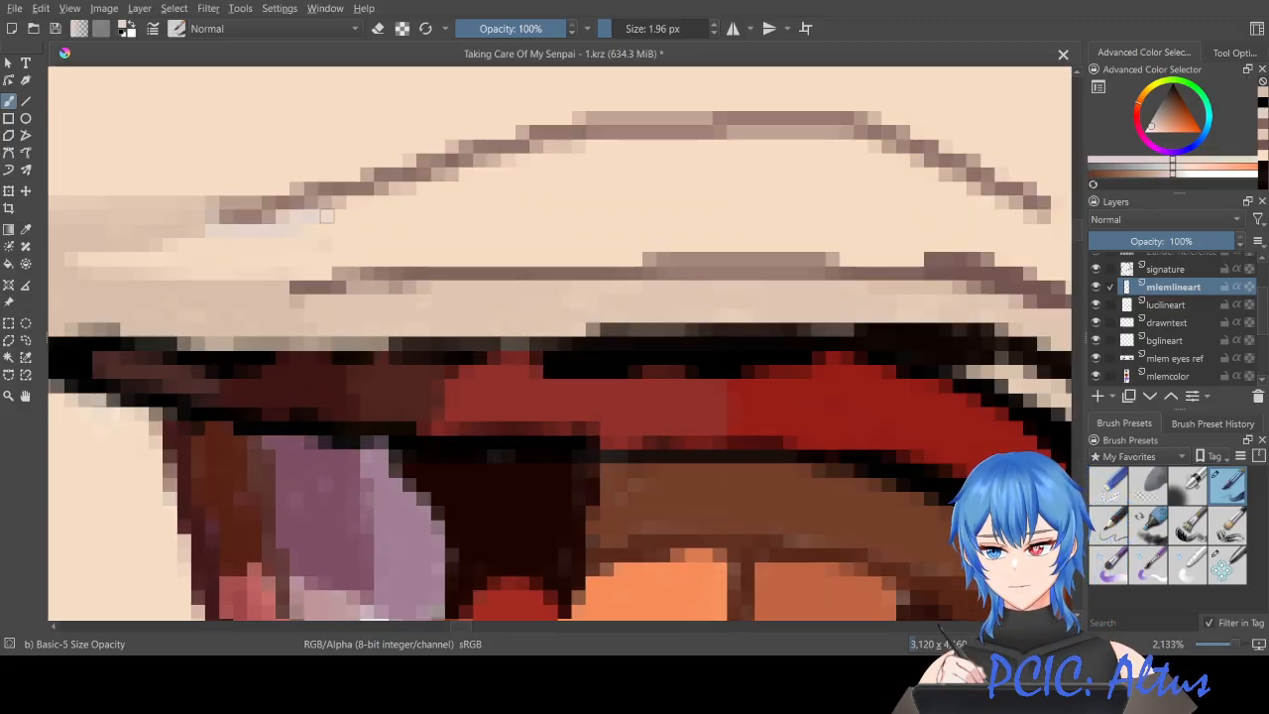
pyautogui.hotkey('ctrl', 'z')
# Step: Paint a soft shadow along the underside of the upper crease using the pale tone sampled from the shaded eyelid
pyautogui.keyDown('ctrl'); pyautogui.click(161, 222); pyautogui.keyUp('ctrl')
pyautogui.moveTo(213, 234)
pyautogui.mouseDown()
pyautogui.moveTo(606, 164)
pyautogui.moveTo(559, 158)
pyautogui.moveTo(599, 151)
pyautogui.moveTo(884, 161)
pyautogui.moveTo(1015, 219)
pyautogui.mouseUp()
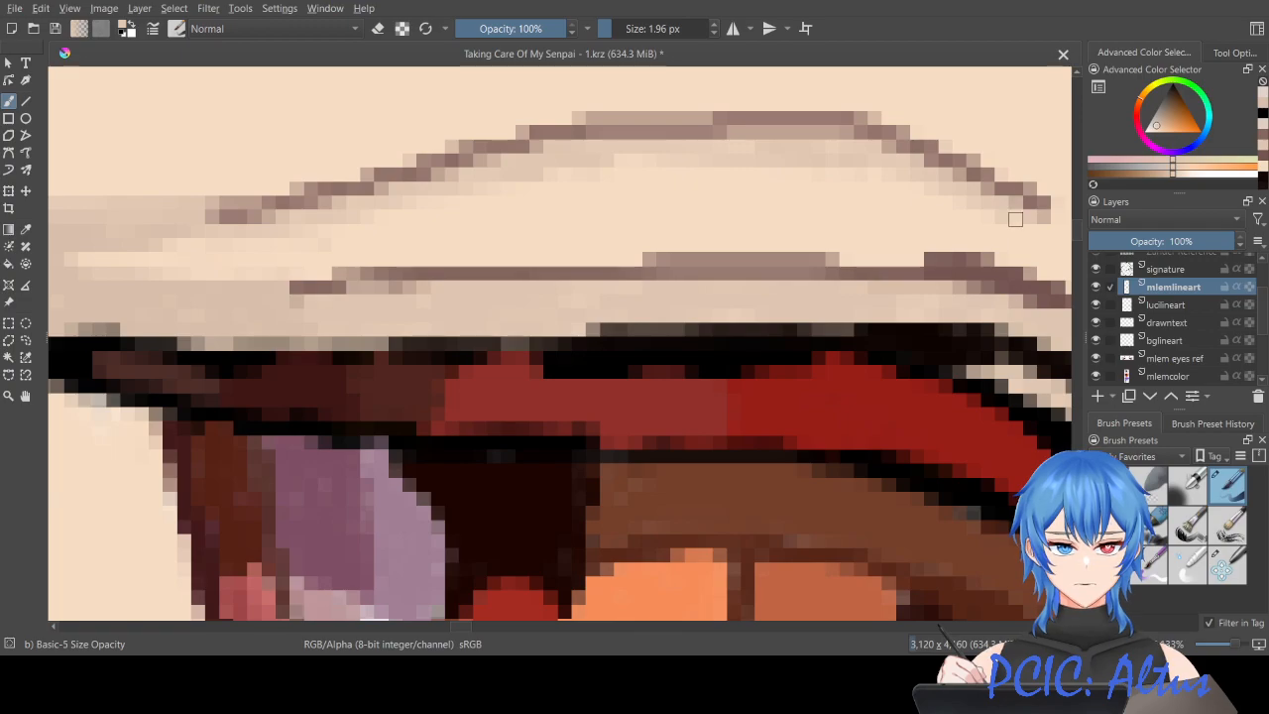
pyautogui.scroll(-2, 843, 158)
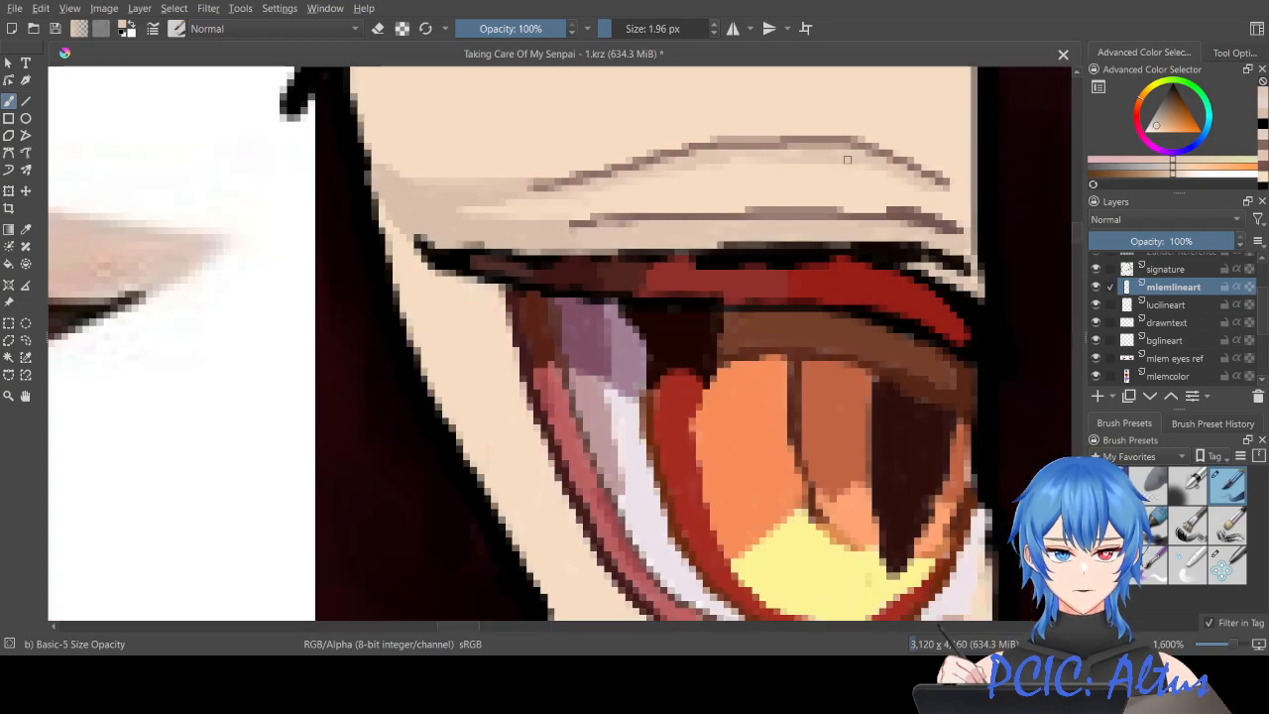
pyautogui.scroll(-1, 846, 159)
# Step: Shade around the upper crease's hair-side end and along the top of its arch with the sampled pale shadow tone
pyautogui.moveTo(475, 627); pyautogui.dragTo(442, 638)
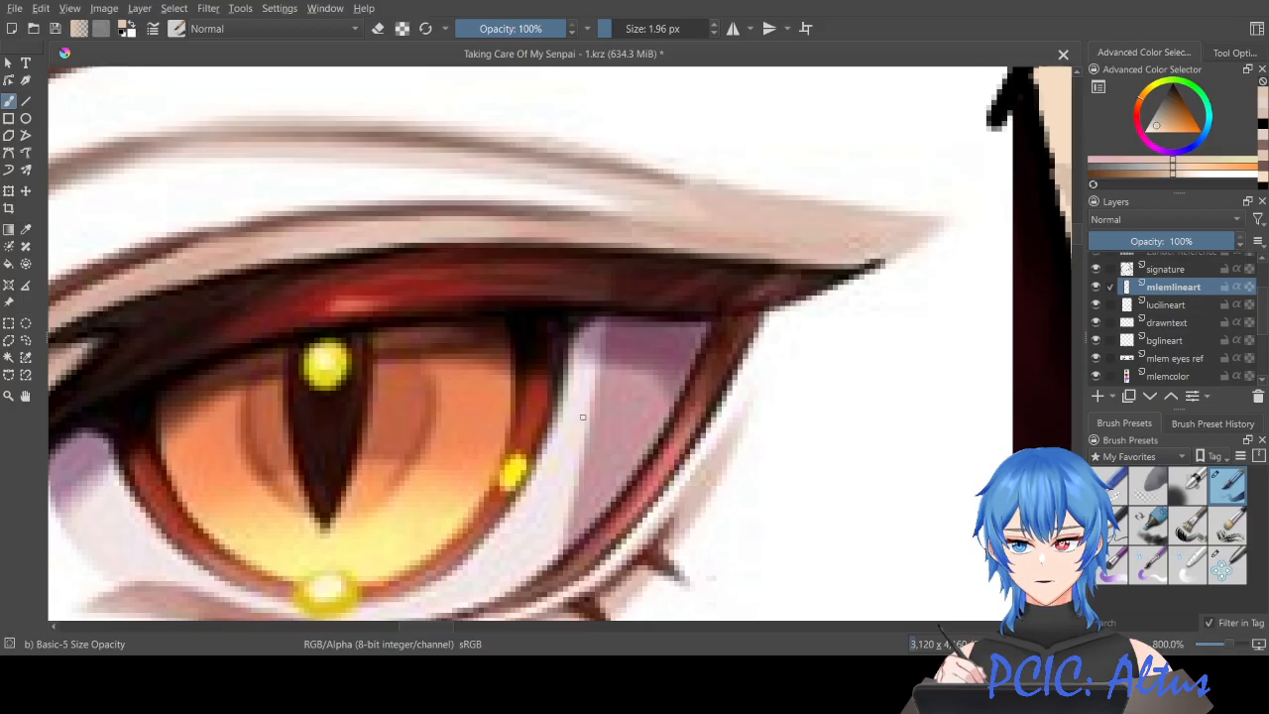
pyautogui.scroll(-1, 582, 416)
pyautogui.moveTo(467, 630); pyautogui.dragTo(490, 633)
pyautogui.scroll(-1, 557, 446)
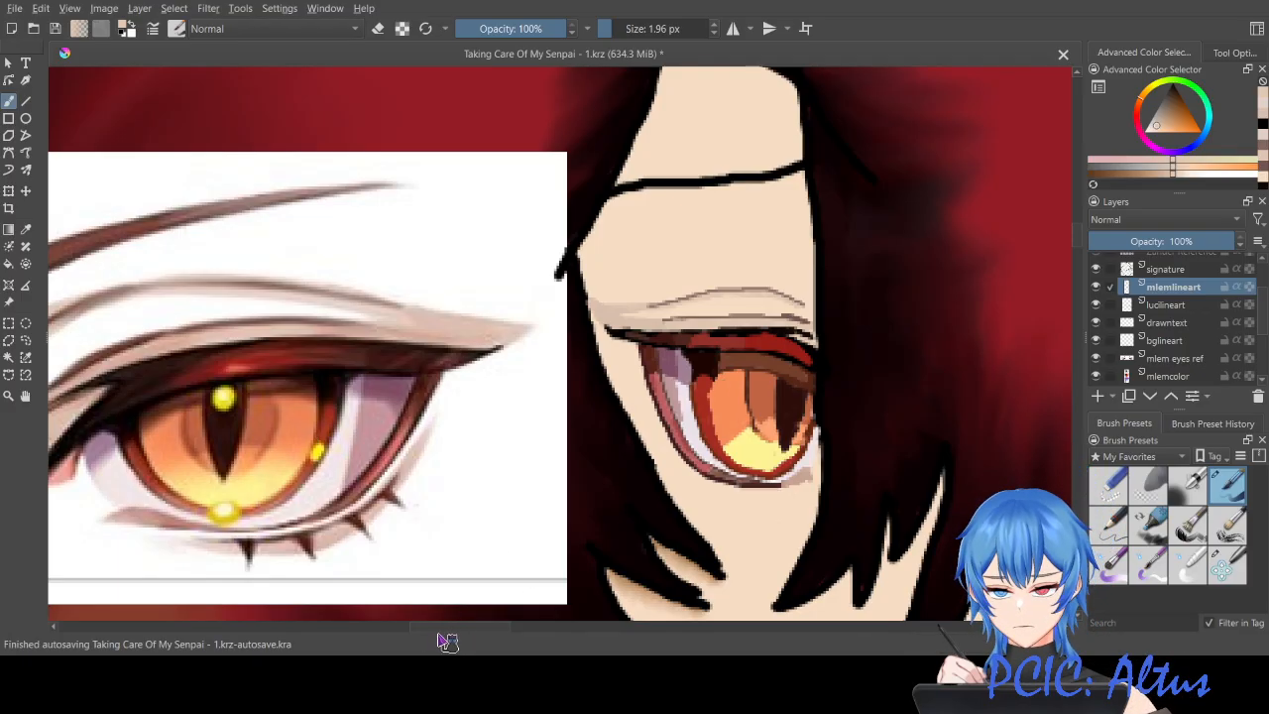
pyautogui.moveTo(448, 630)
pyautogui.mouseDown()
pyautogui.moveTo(429, 630)
pyautogui.moveTo(463, 637)
pyautogui.mouseUp()
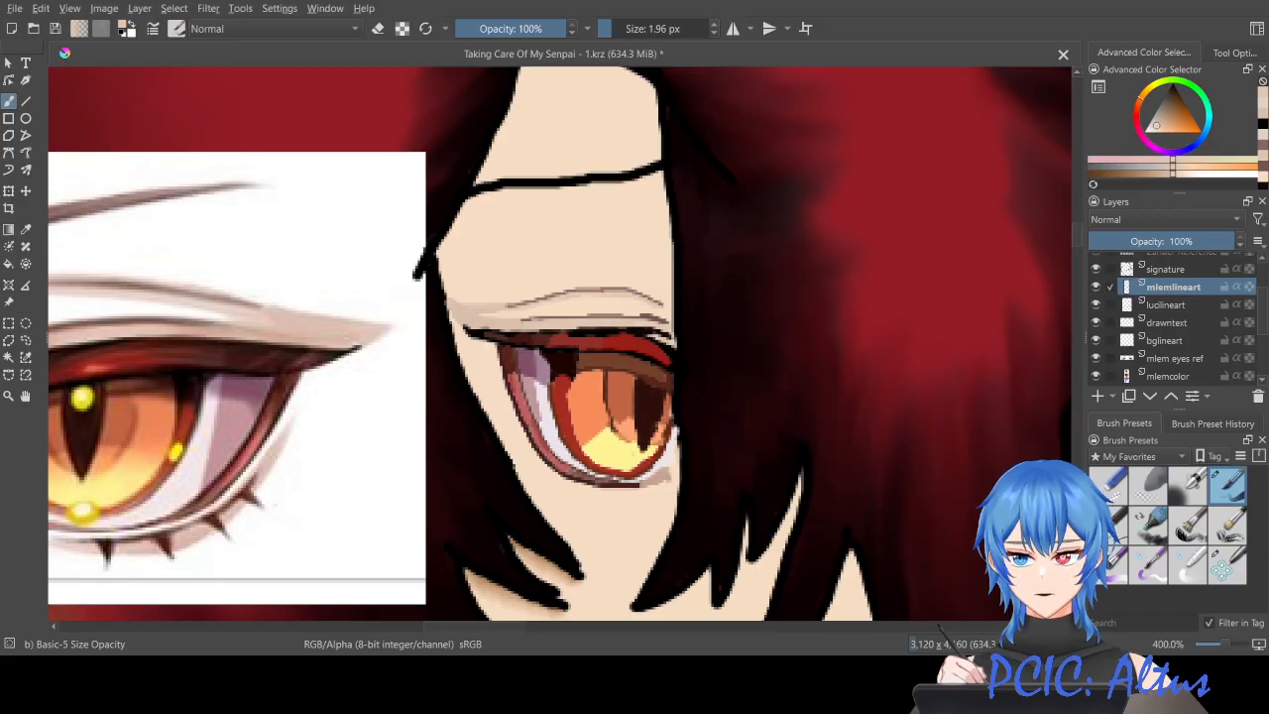
pyautogui.scroll(6, 600, 291)
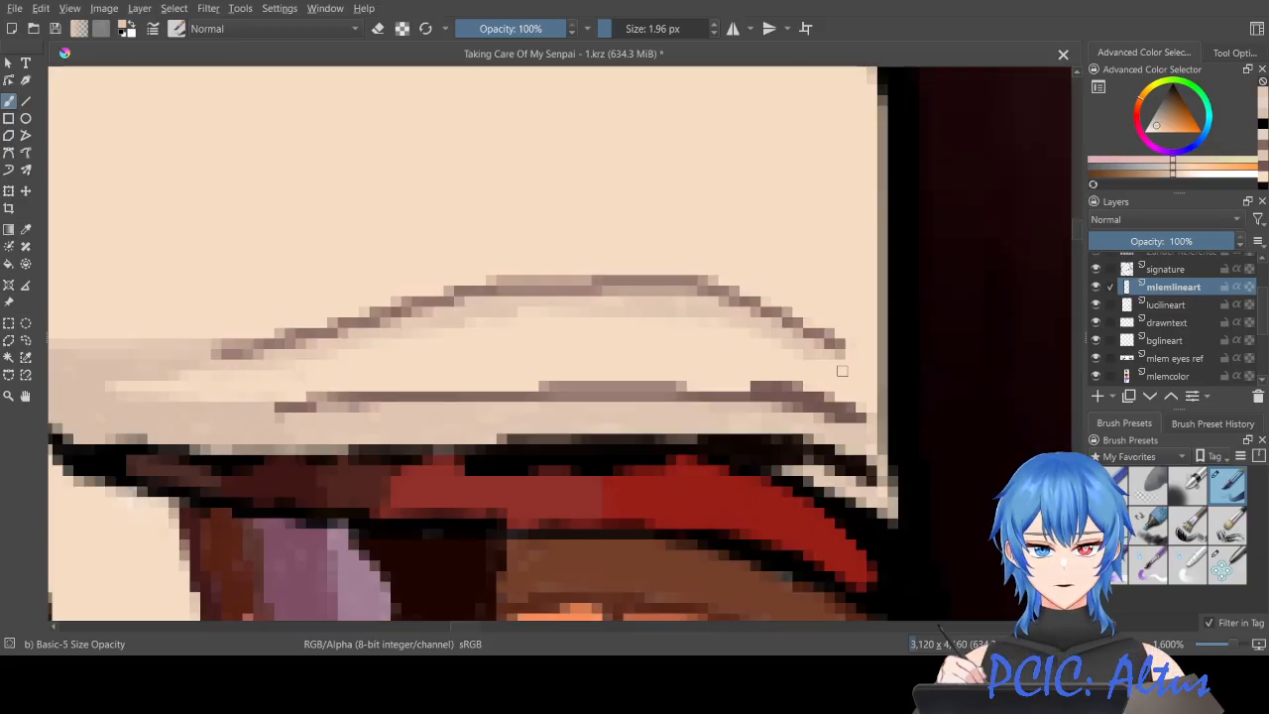
pyautogui.moveTo(854, 370); pyautogui.dragTo(855, 343)
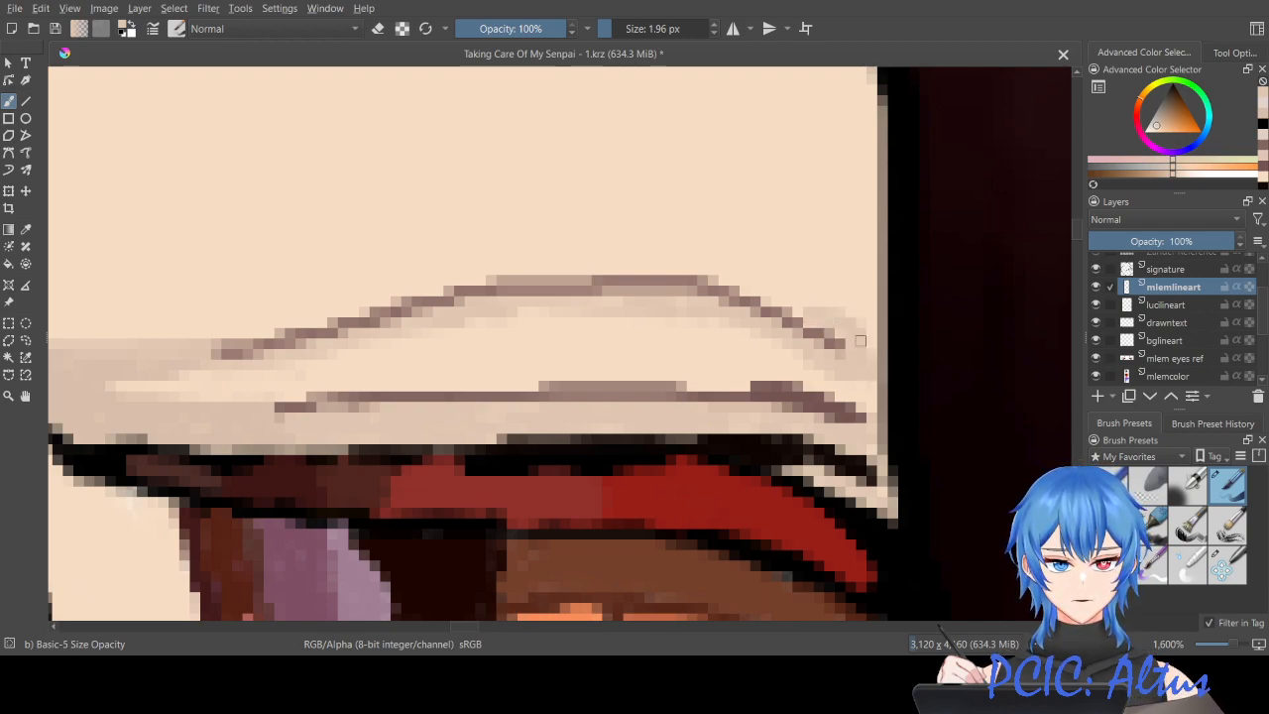
pyautogui.keyDown('ctrl'); pyautogui.click(842, 261); pyautogui.keyUp('ctrl')
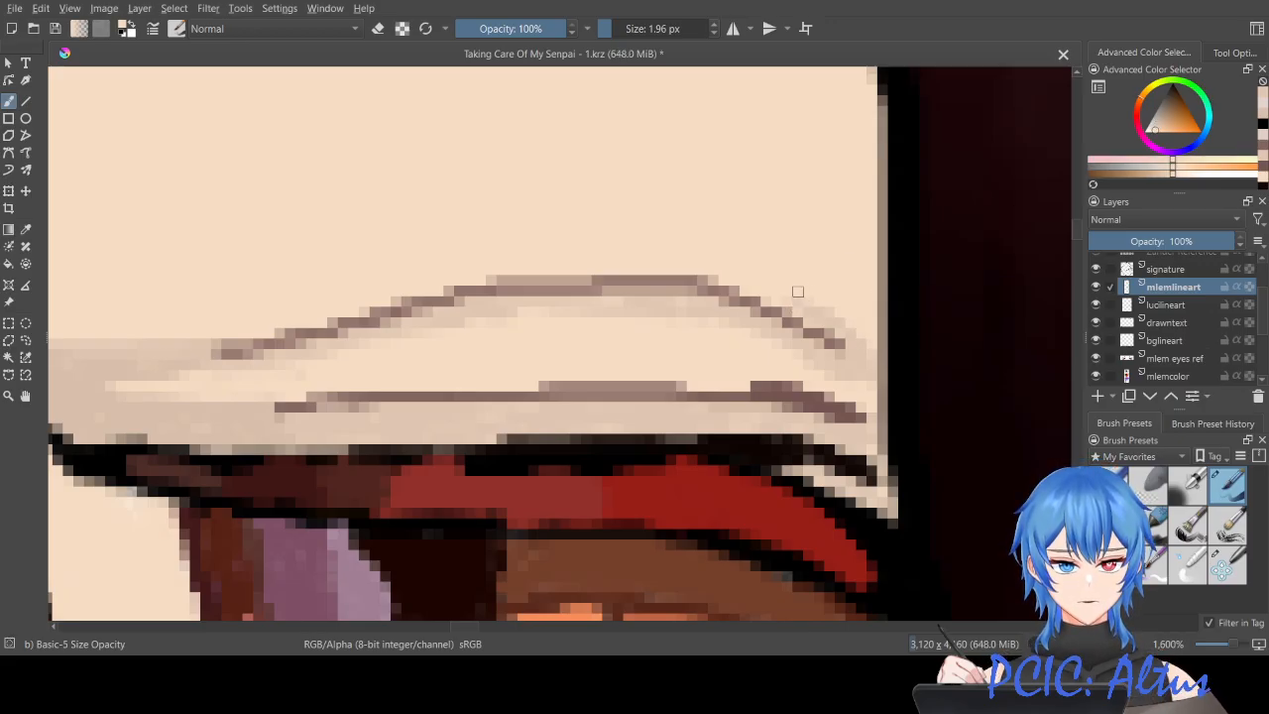
pyautogui.keyDown('ctrl'); pyautogui.click(849, 361); pyautogui.keyUp('ctrl')
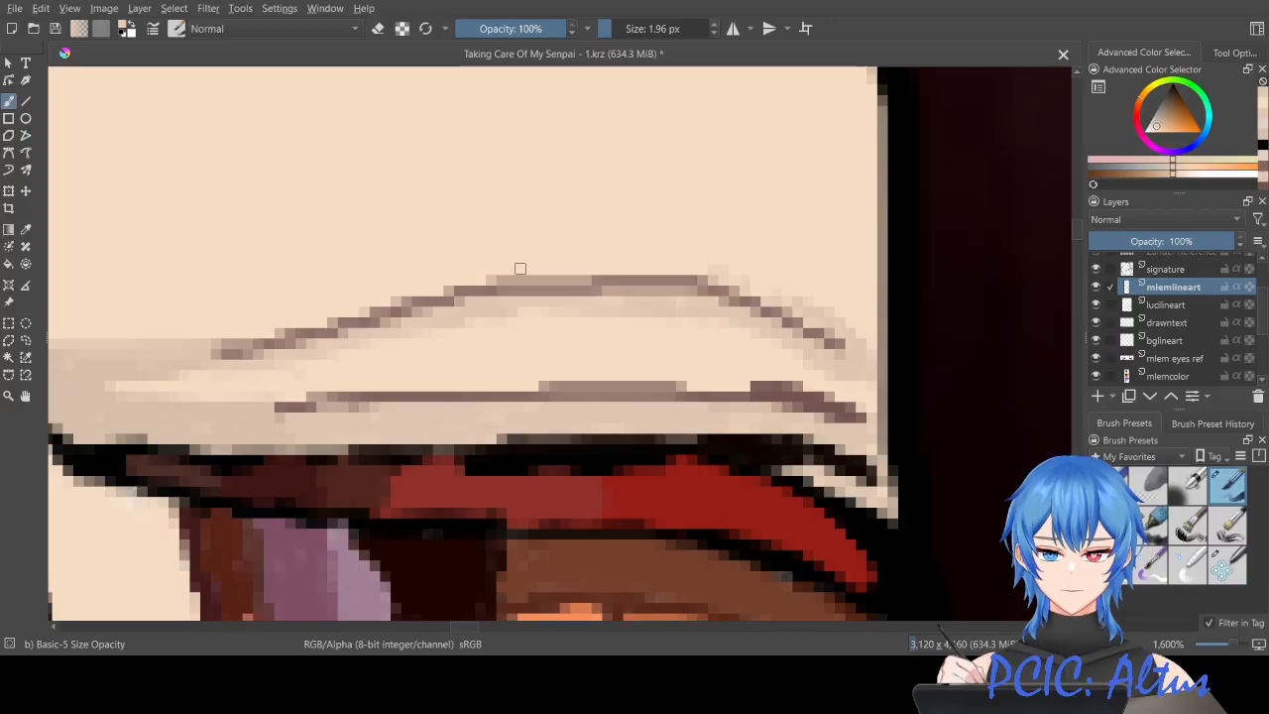
pyautogui.moveTo(502, 272); pyautogui.dragTo(709, 275)
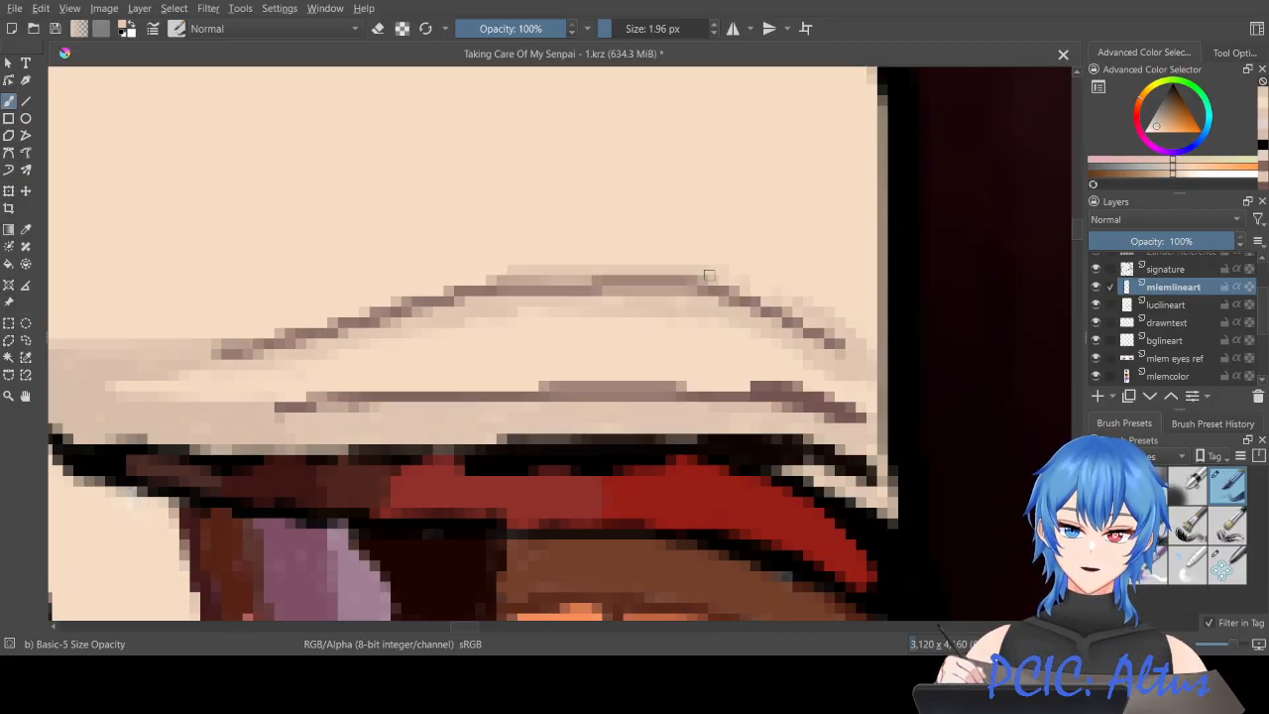
# Step: Redraw the flat top of the upper crease in the brown sampled from the line to even out its tone
pyautogui.keyDown('ctrl'); pyautogui.click(486, 284); pyautogui.keyUp('ctrl')
pyautogui.moveTo(486, 280)
pyautogui.mouseDown()
pyautogui.moveTo(515, 291)
pyautogui.moveTo(699, 282)
pyautogui.mouseUp()
pyautogui.moveTo(502, 293); pyautogui.dragTo(678, 285)
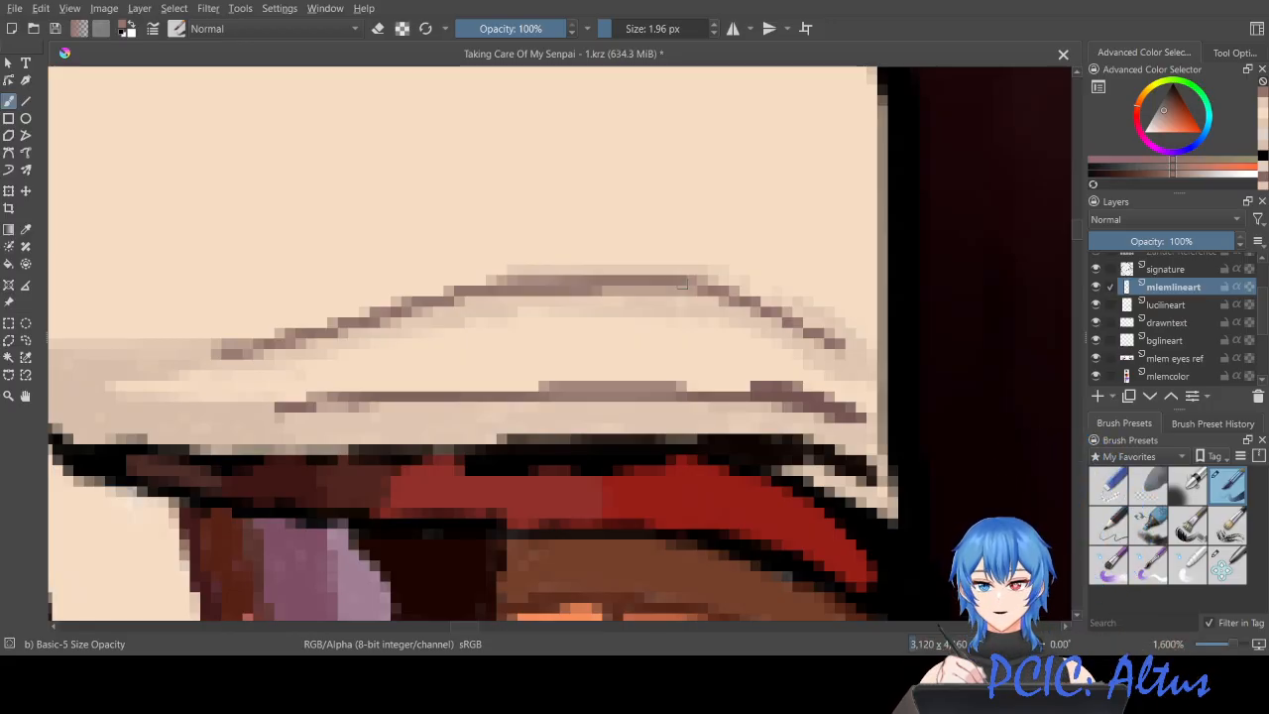
# Step: Soften both eyelid creases and their shading with the Distort Move brush at 6.92 px
pyautogui.scroll(-2, 580, 328)
pyautogui.scroll(-5, 579, 328)
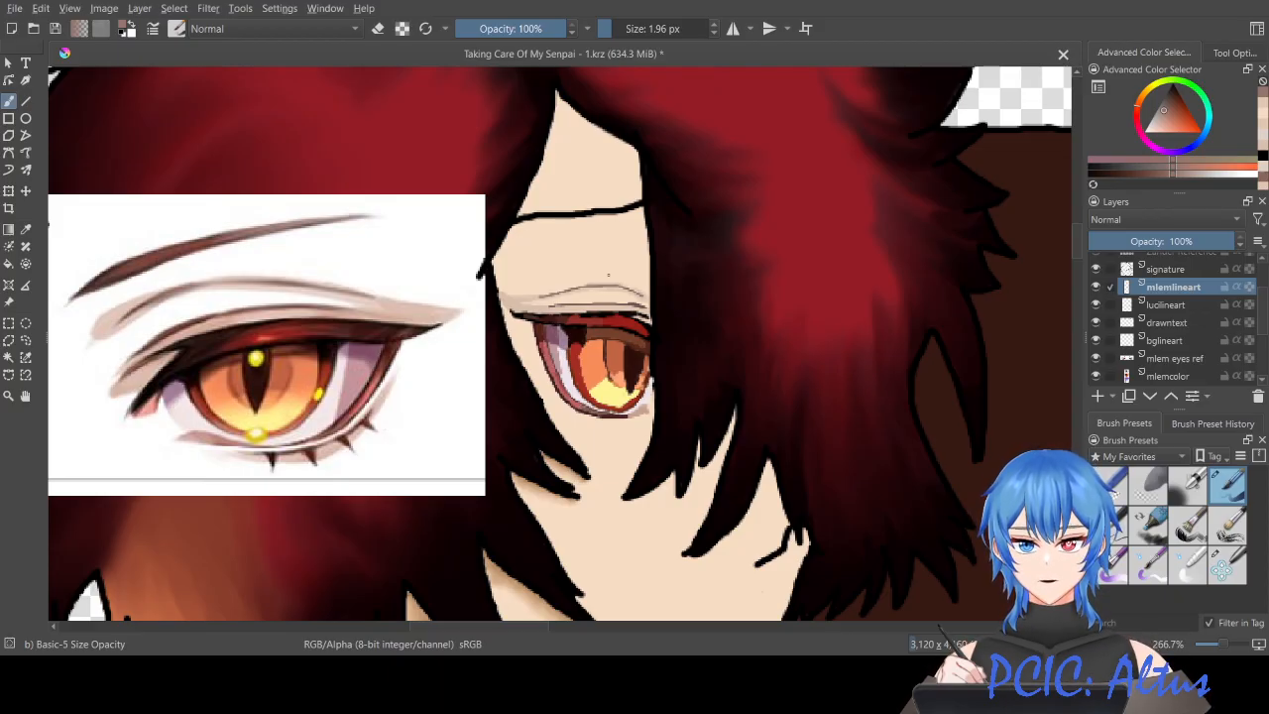
pyautogui.scroll(5, 608, 276)
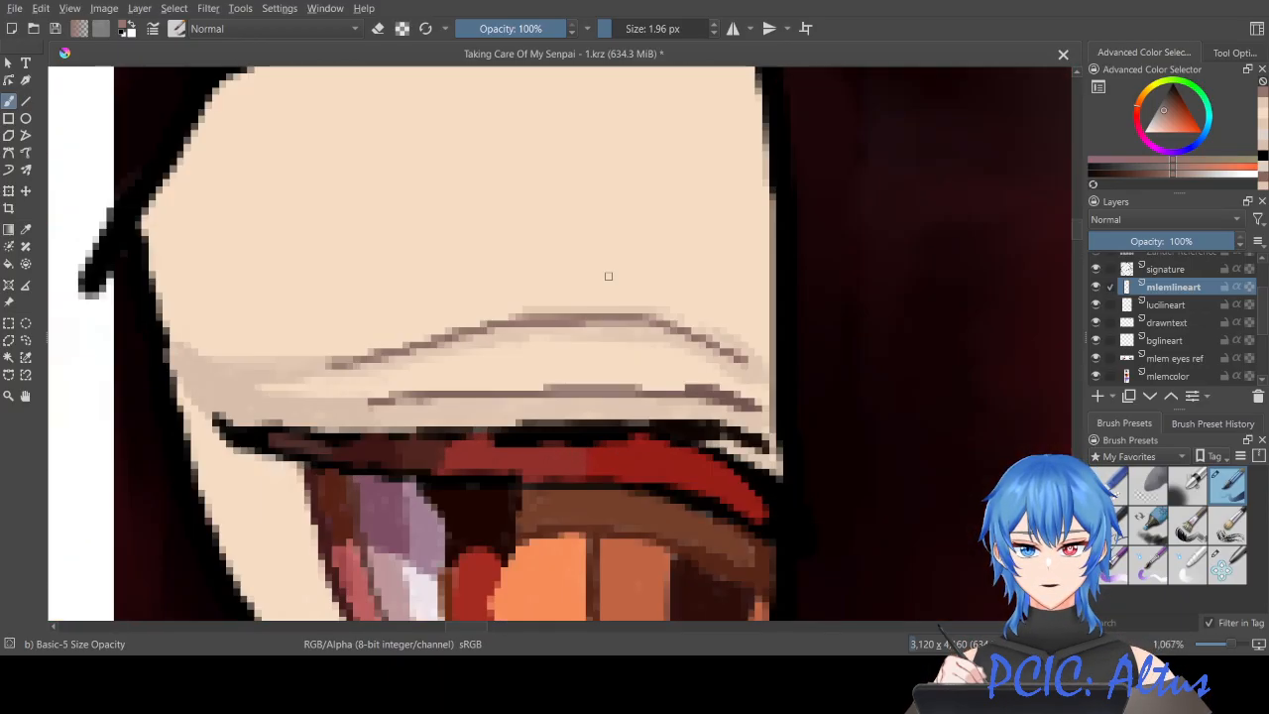
pyautogui.click(1227, 566)
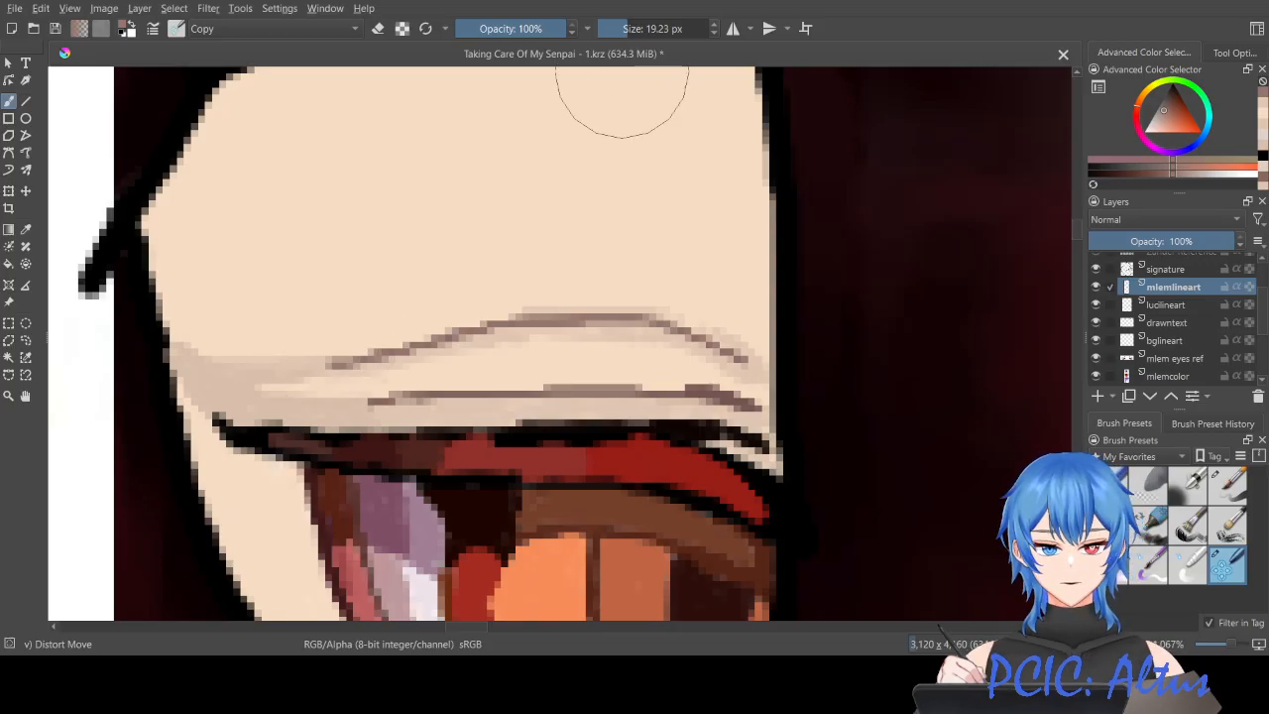
pyautogui.moveTo(628, 30); pyautogui.dragTo(618, 30)
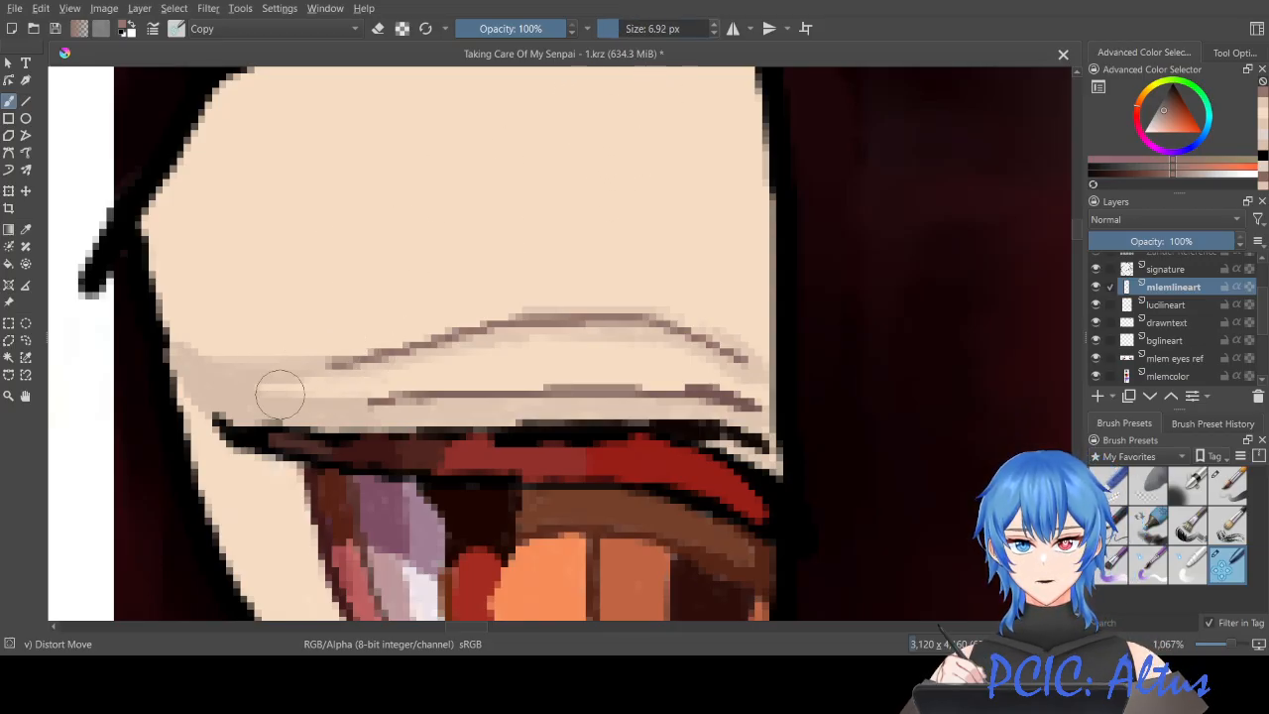
pyautogui.moveTo(536, 329)
pyautogui.mouseDown()
pyautogui.moveTo(595, 320)
pyautogui.moveTo(746, 358)
pyautogui.mouseUp()
pyautogui.moveTo(344, 406)
pyautogui.mouseDown()
pyautogui.moveTo(540, 386)
pyautogui.moveTo(761, 406)
pyautogui.mouseUp()
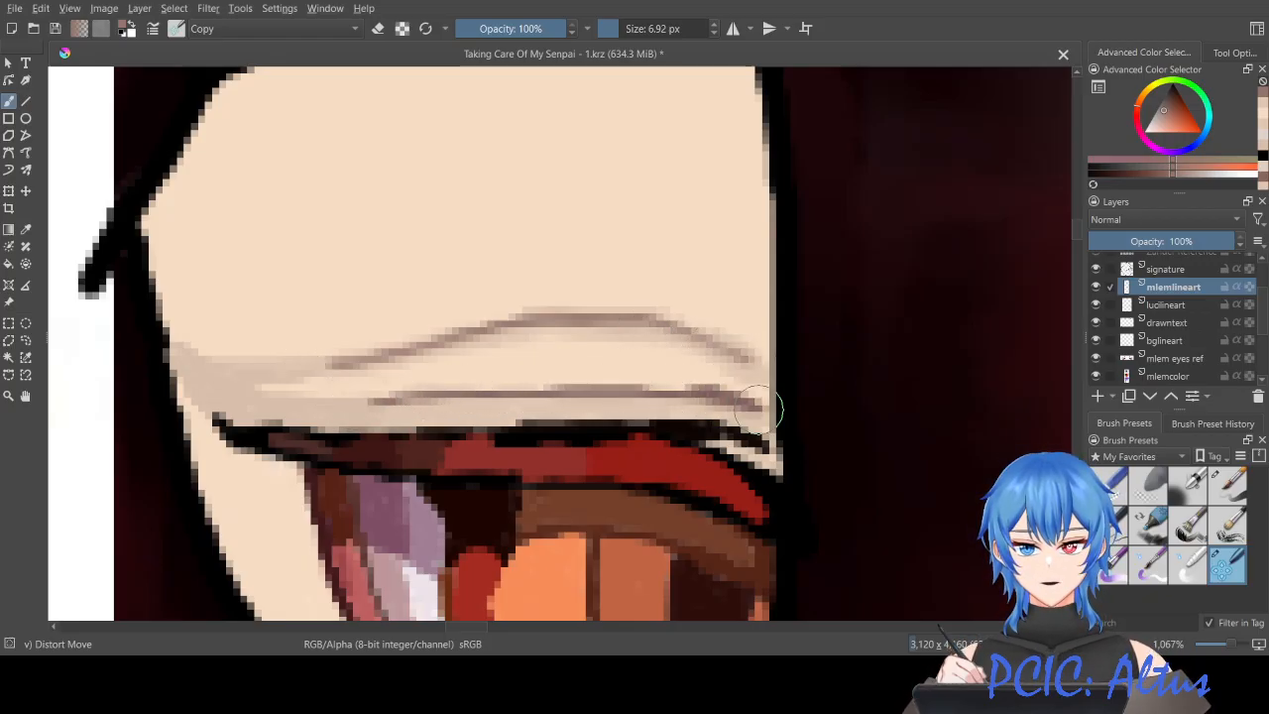
# Step: Try to blend the orange iris and the brown shade above it on the mlemcolor layer with the Distort Move brush at 5.70 px
pyautogui.scroll(-3, 628, 289)
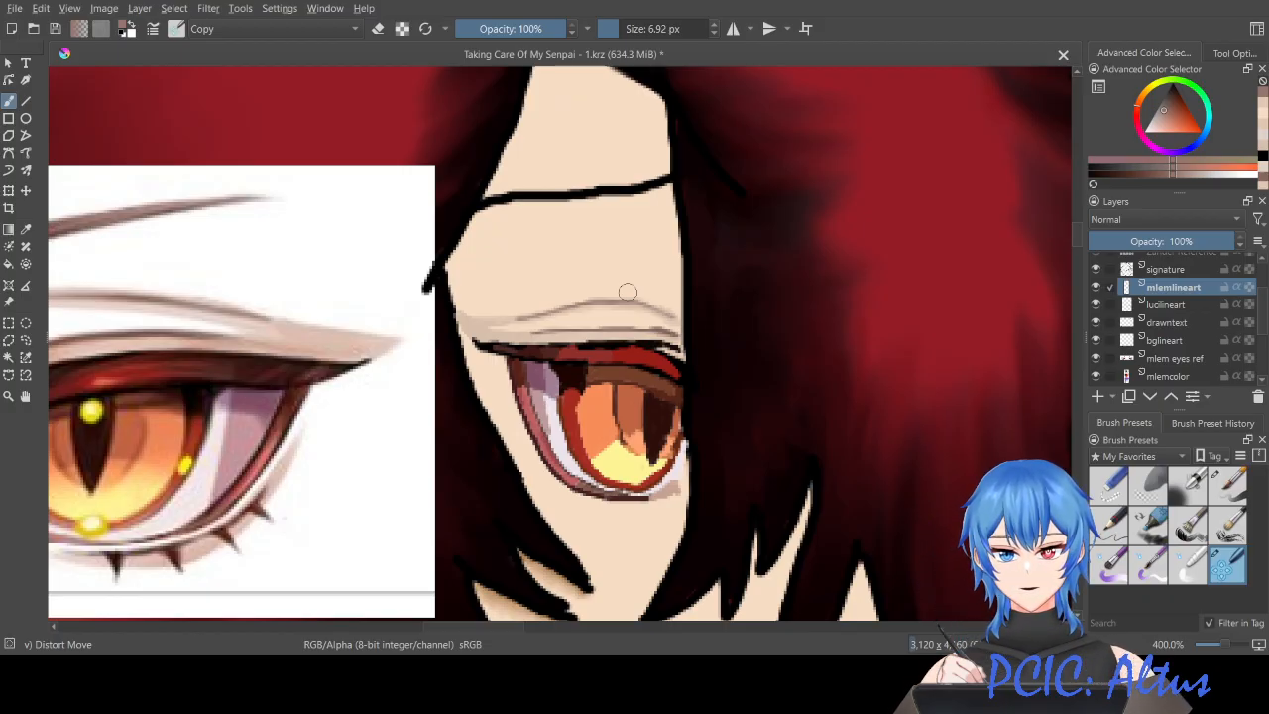
pyautogui.scroll(4, 578, 371)
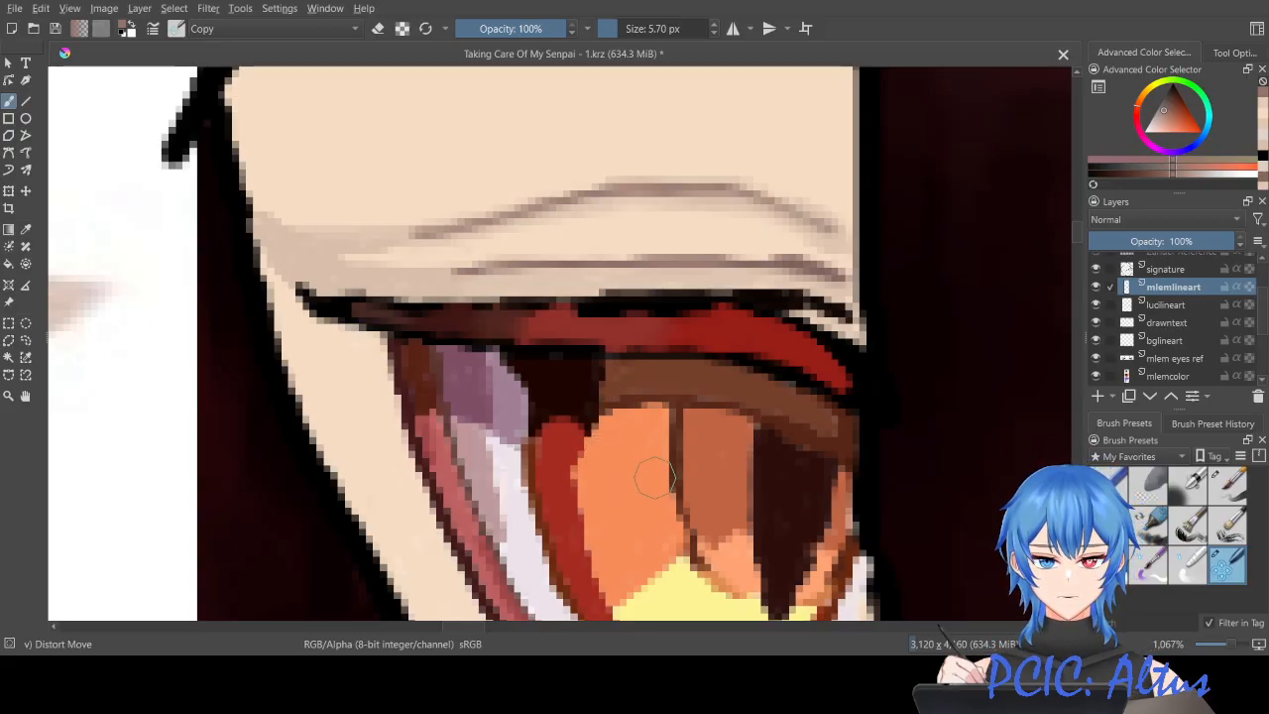
pyautogui.click(1168, 377)
pyautogui.moveTo(558, 448)
pyautogui.mouseDown()
pyautogui.moveTo(573, 516)
pyautogui.moveTo(611, 528)
pyautogui.mouseUp()
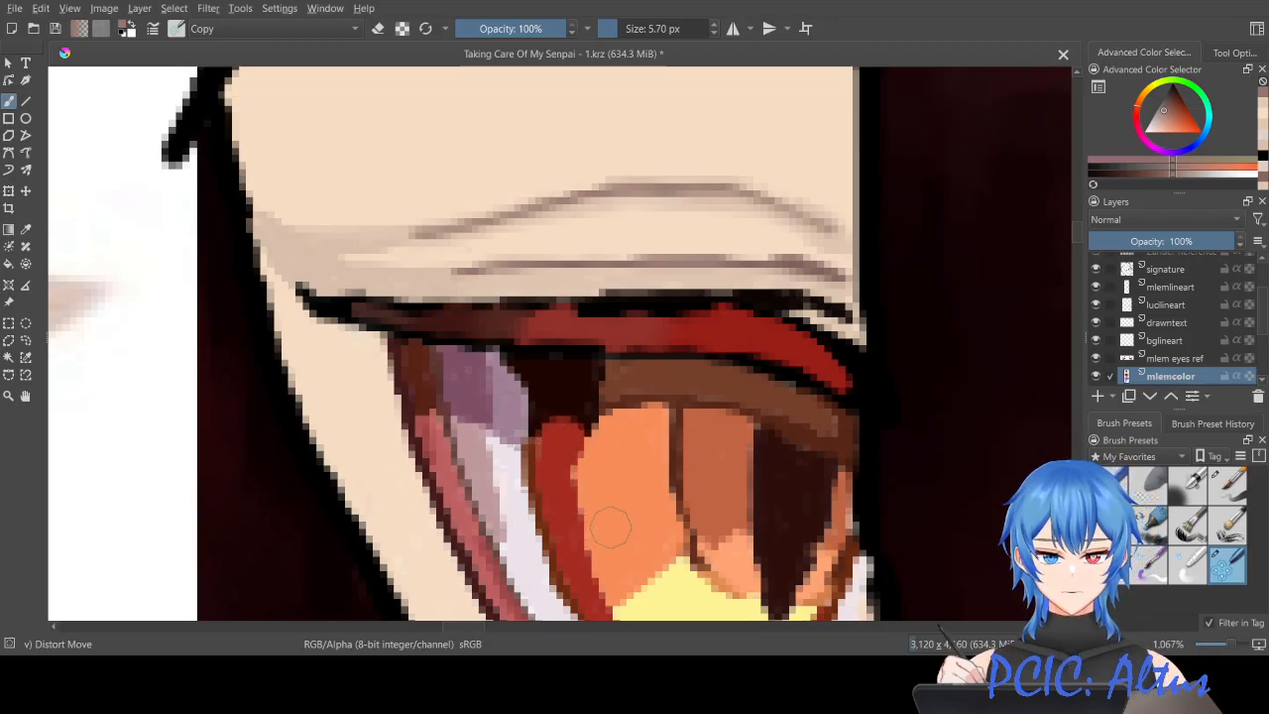
pyautogui.moveTo(658, 383)
pyautogui.mouseDown()
pyautogui.moveTo(624, 376)
pyautogui.moveTo(723, 388)
pyautogui.mouseUp()
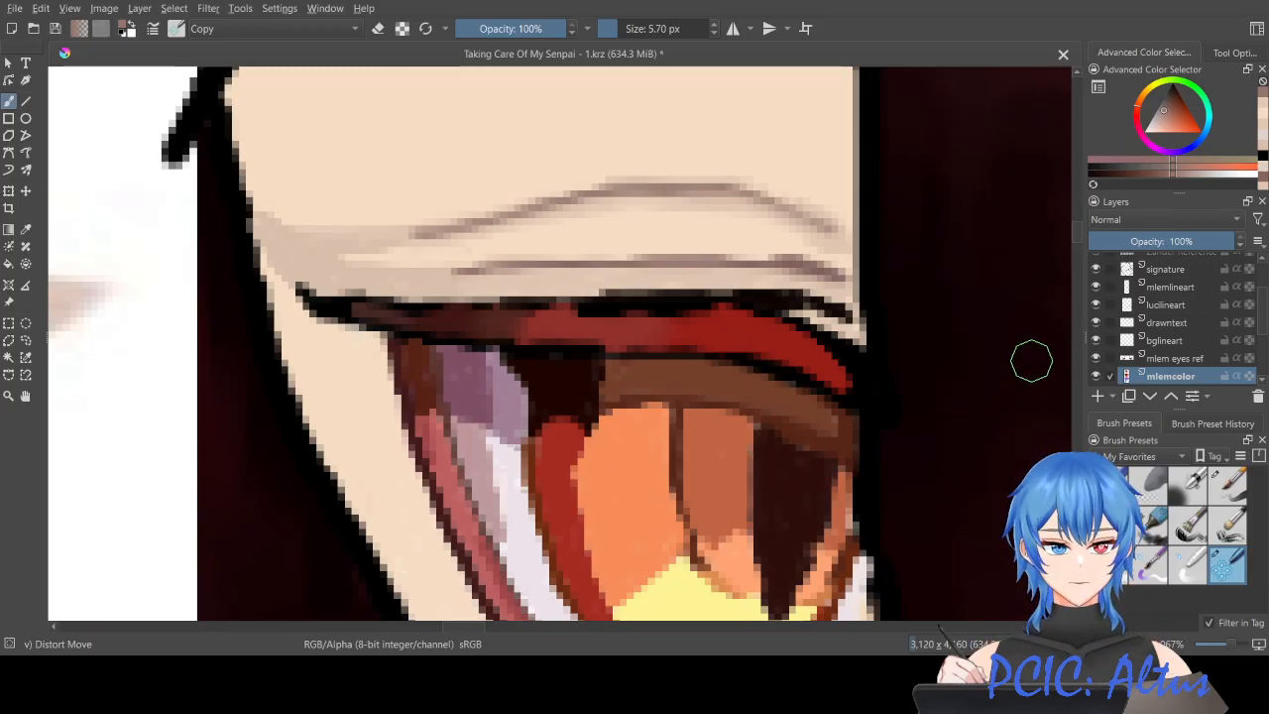
# Step: Soften the dark lower lash line under the eye on the mlemlineart layer with the Distort Move brush at 5.70 px
pyautogui.keyDown('ctrl'); pyautogui.click(1116, 289); pyautogui.keyUp('ctrl')
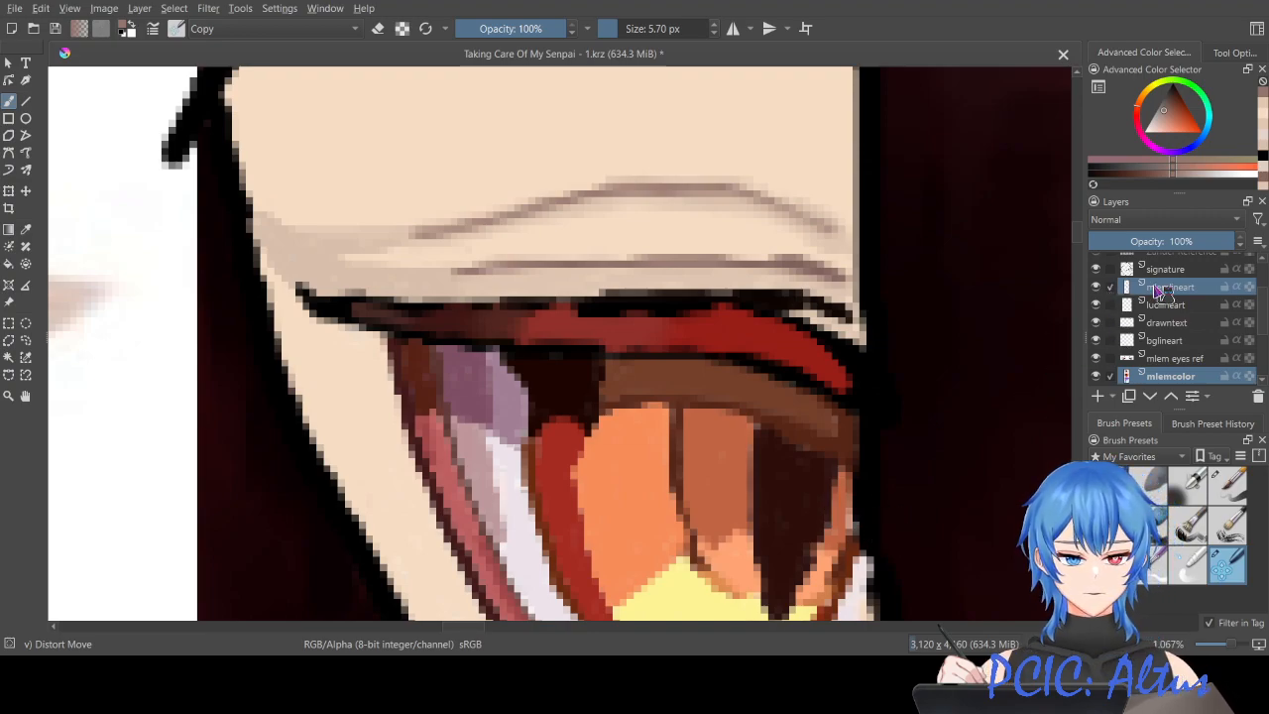
pyautogui.keyDown('ctrl'); pyautogui.click(1102, 292); pyautogui.keyUp('ctrl')
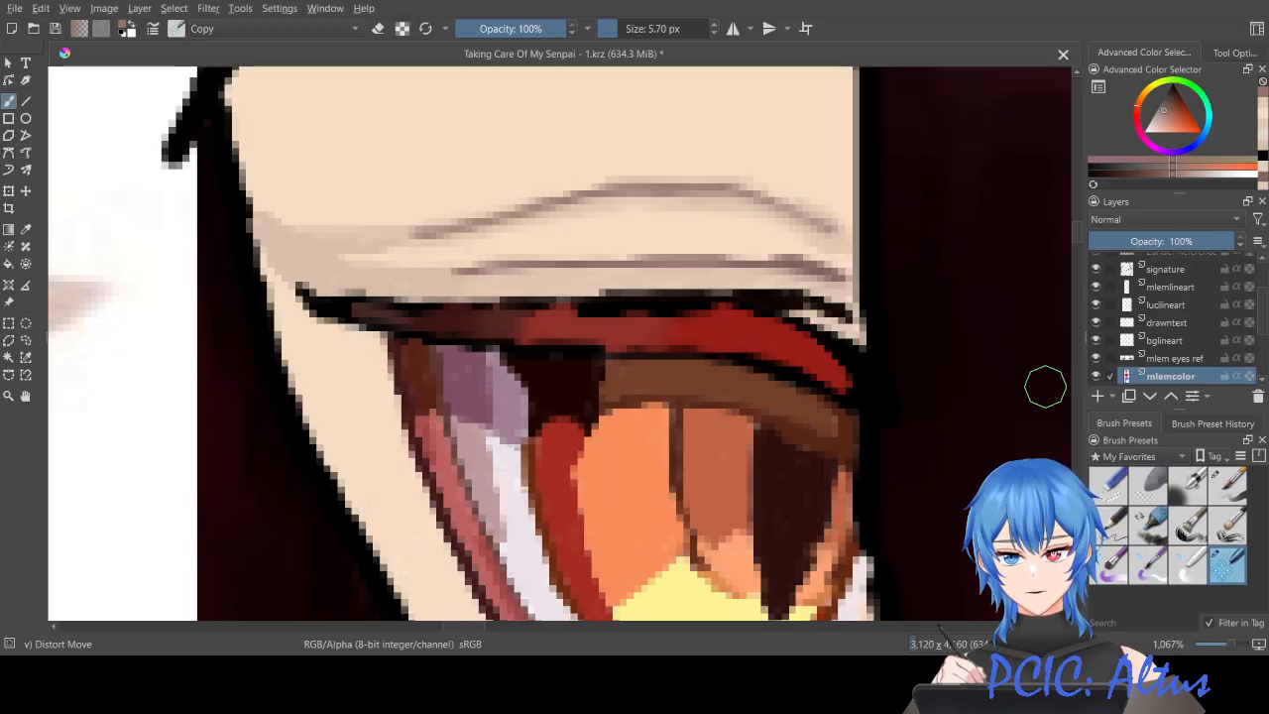
pyautogui.click(1163, 287)
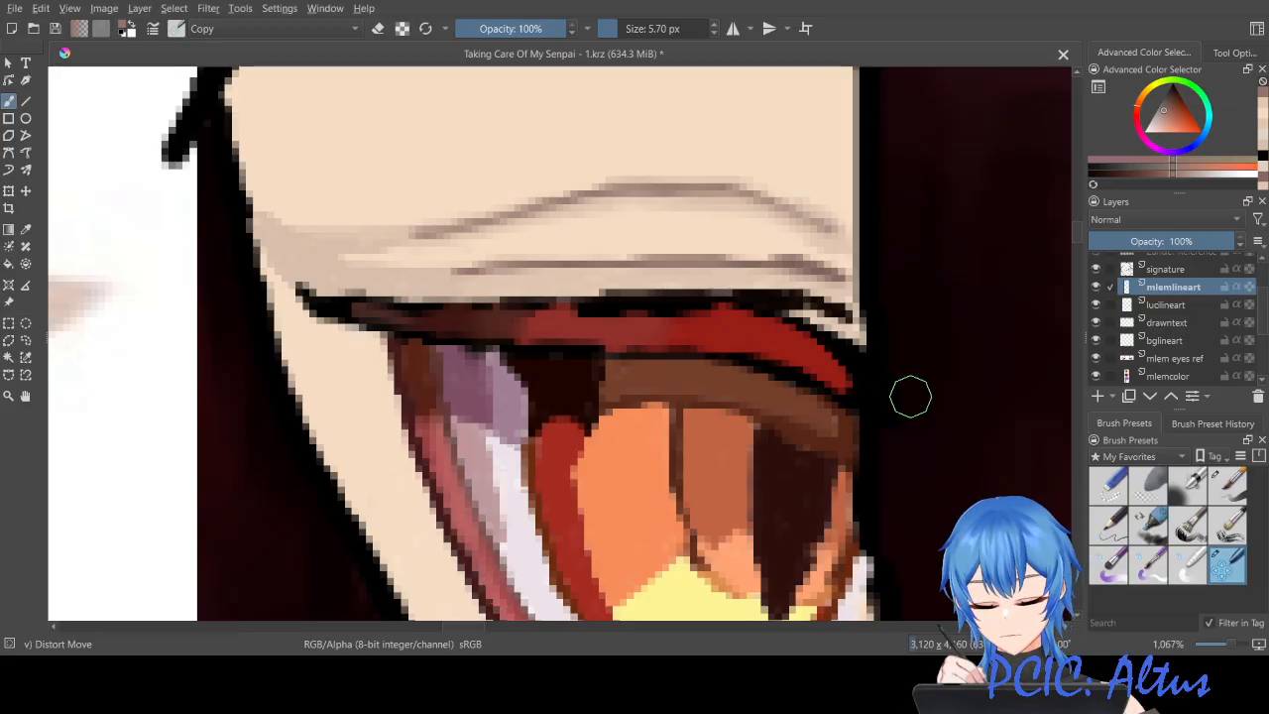
pyautogui.moveTo(1080, 233); pyautogui.dragTo(1082, 245)
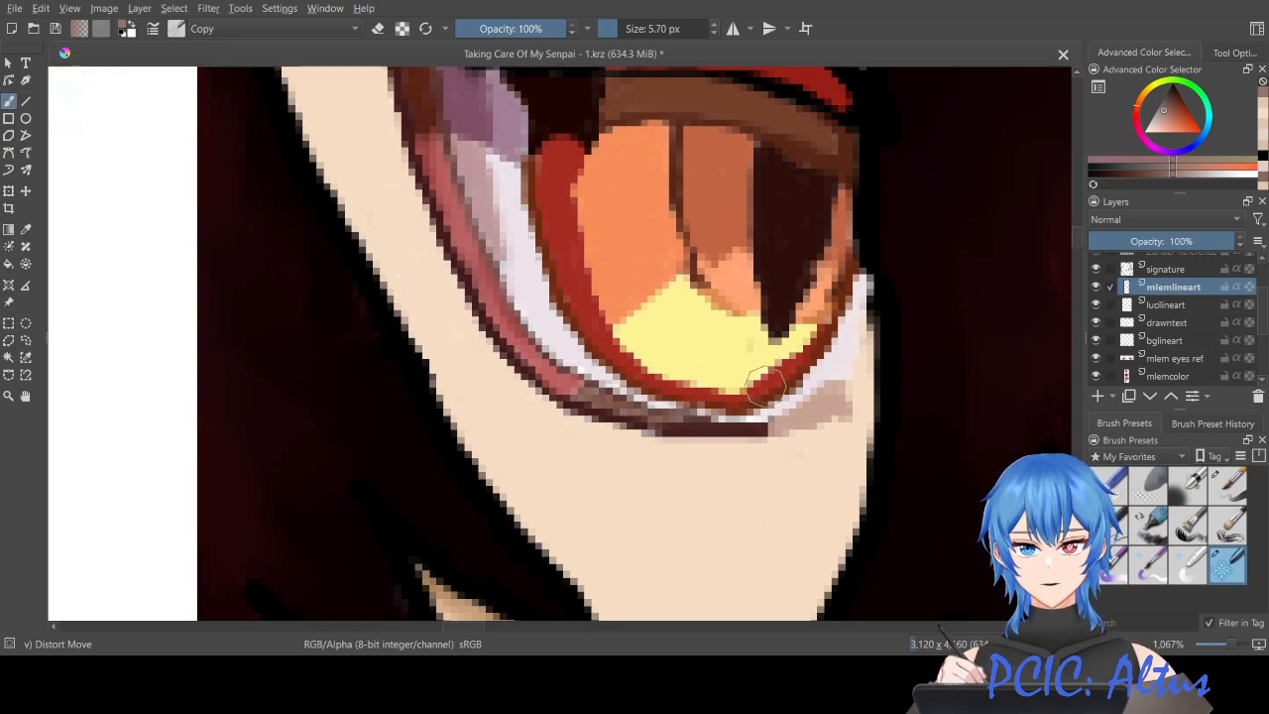
pyautogui.moveTo(639, 421); pyautogui.dragTo(771, 426)
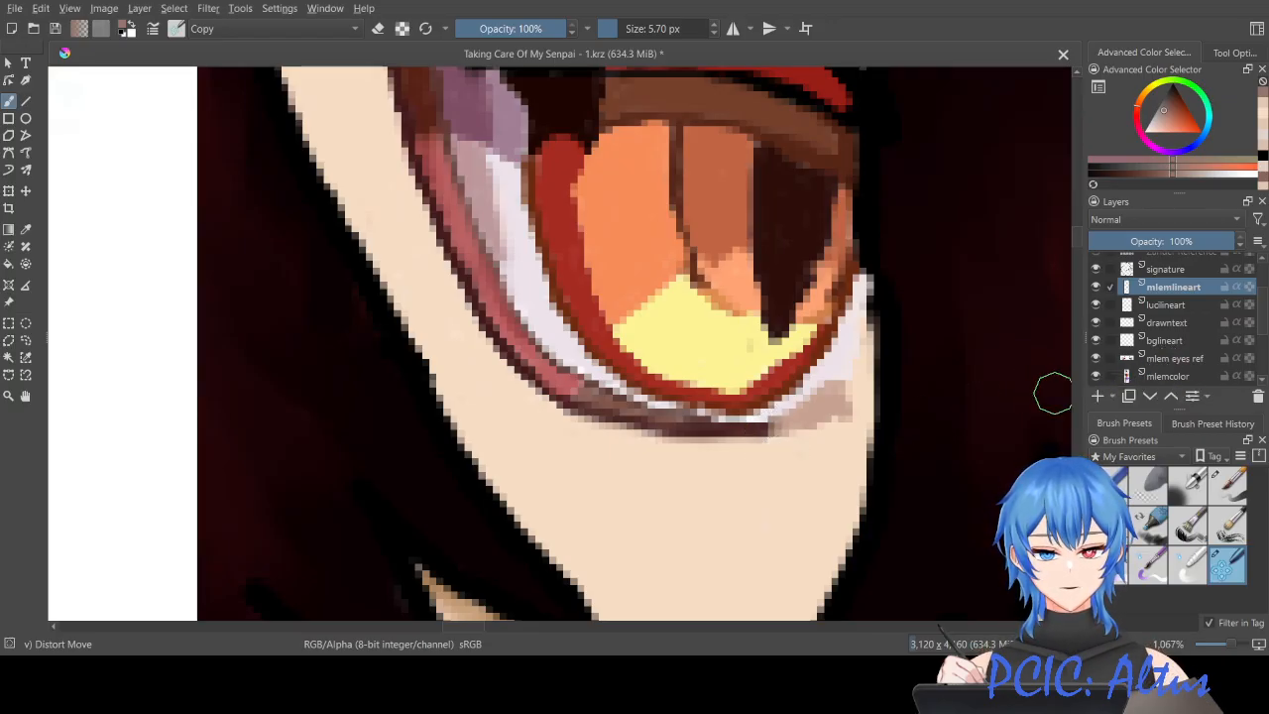
# Step: Paint a small highlight on the iris's red rim on mlemcolor with Basic-5 Size Opacity at 1.96 px, in yellow sampled from the reference's rim highlight
pyautogui.click(1177, 377)
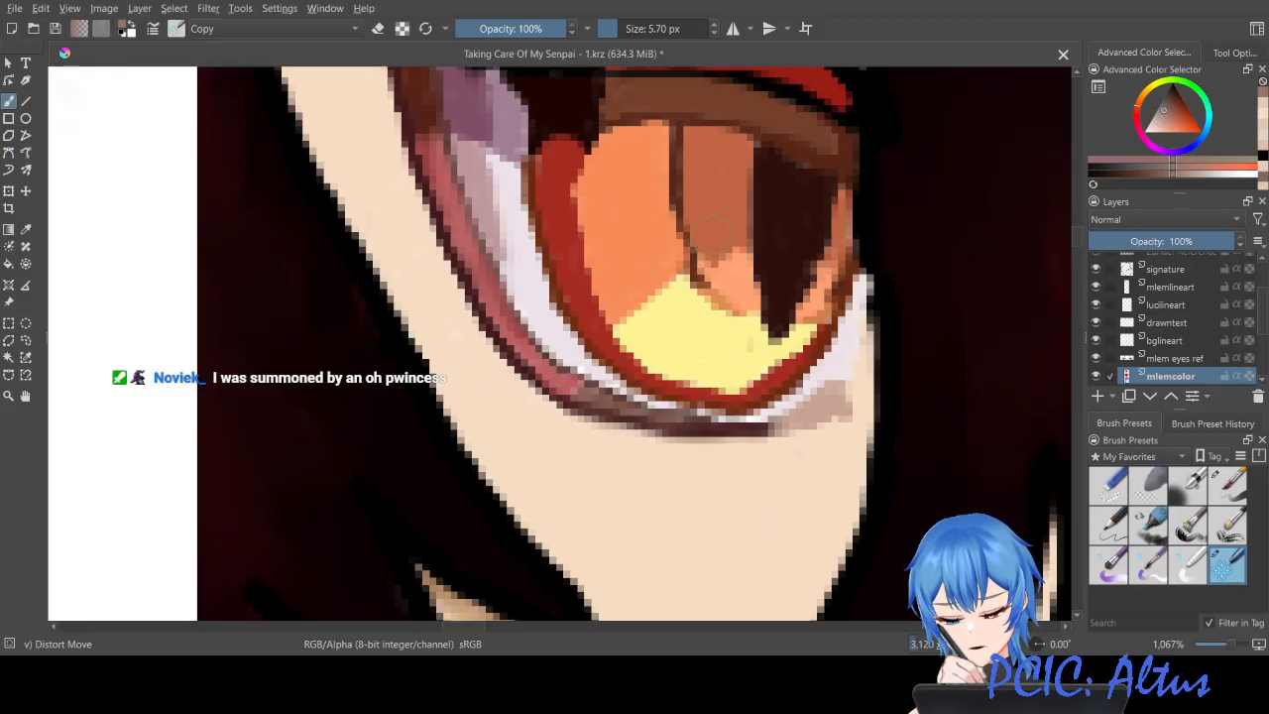
pyautogui.scroll(-2, 837, 256)
pyautogui.scroll(-1, 699, 241)
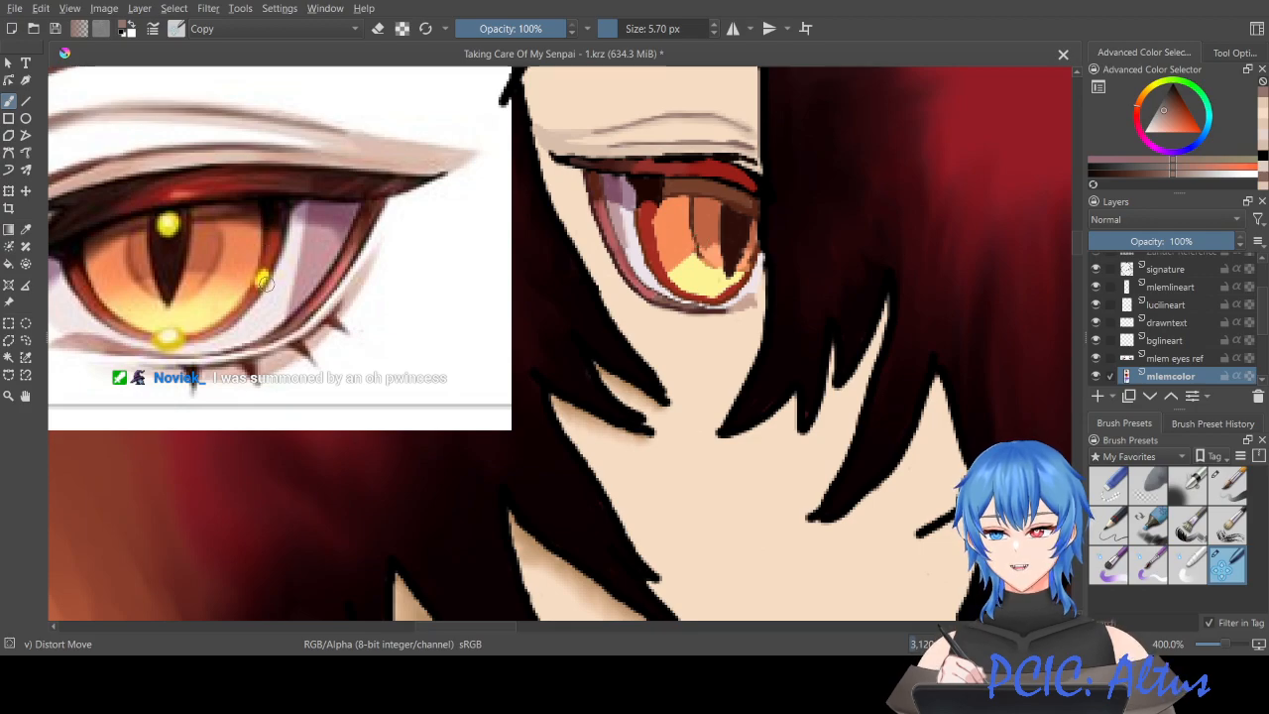
pyautogui.press('ctrl')
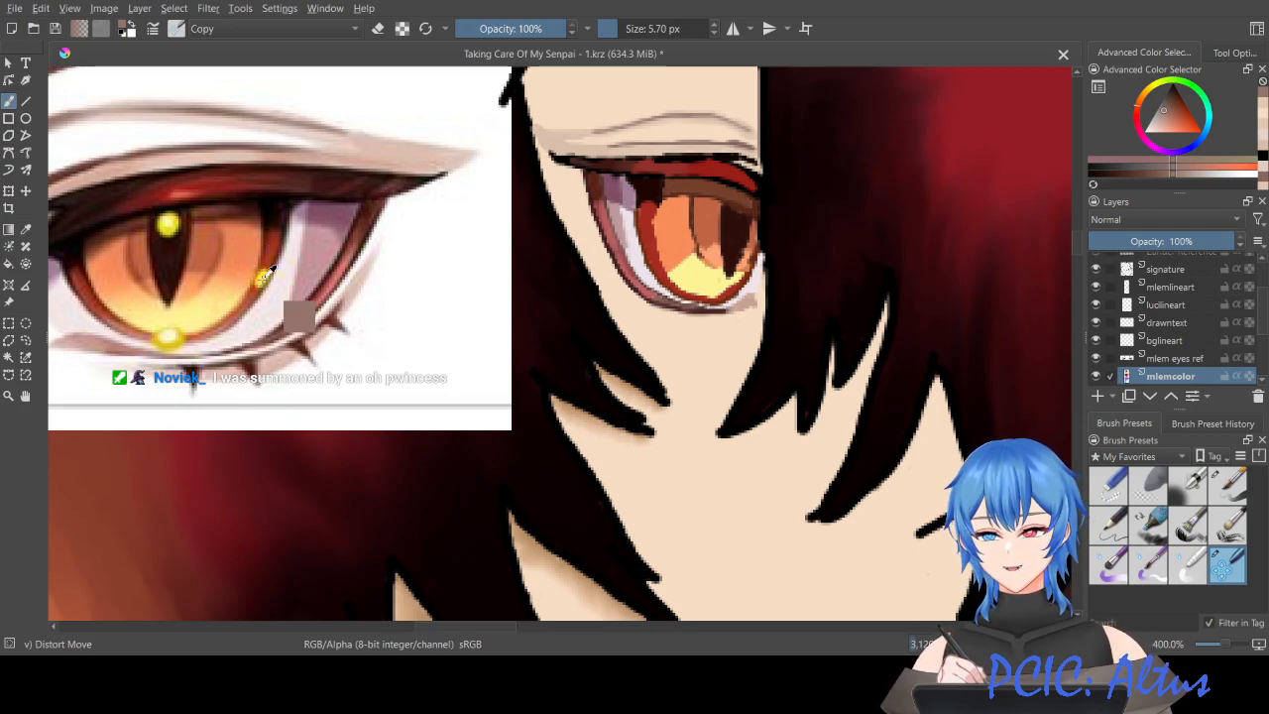
pyautogui.keyDown('ctrl'); pyautogui.click(264, 275); pyautogui.keyUp('ctrl')
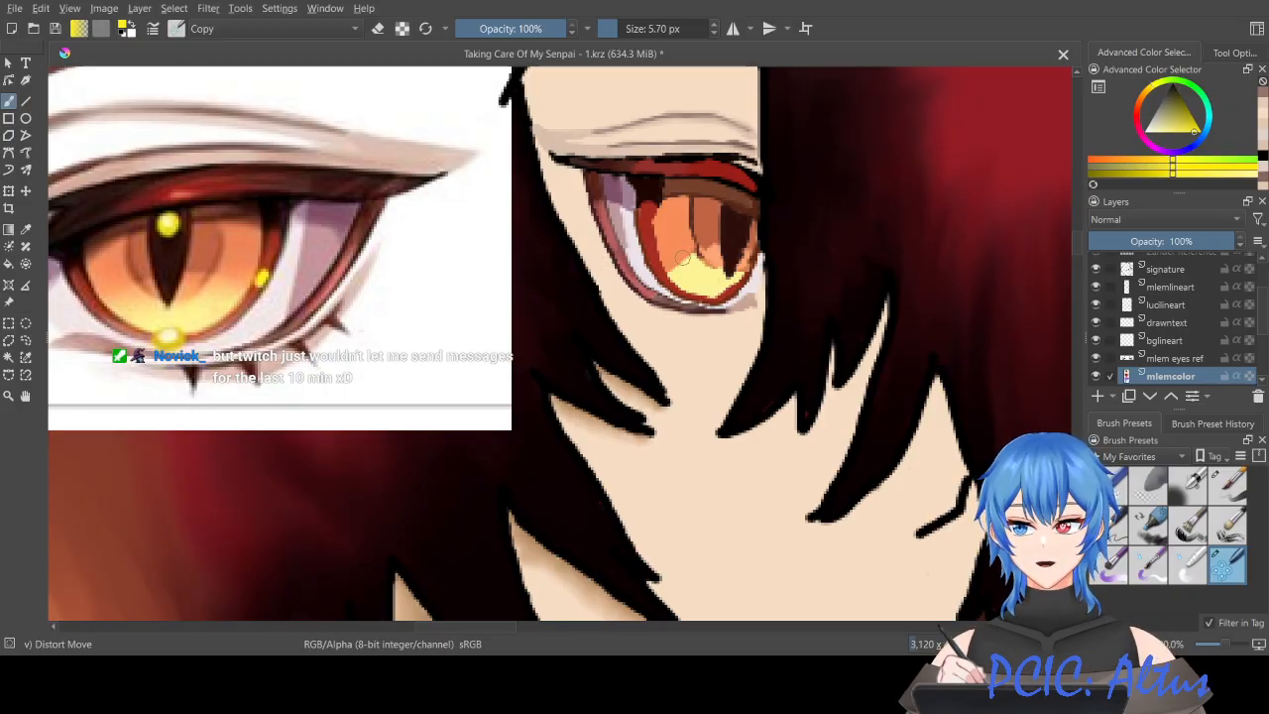
pyautogui.scroll(5, 682, 256)
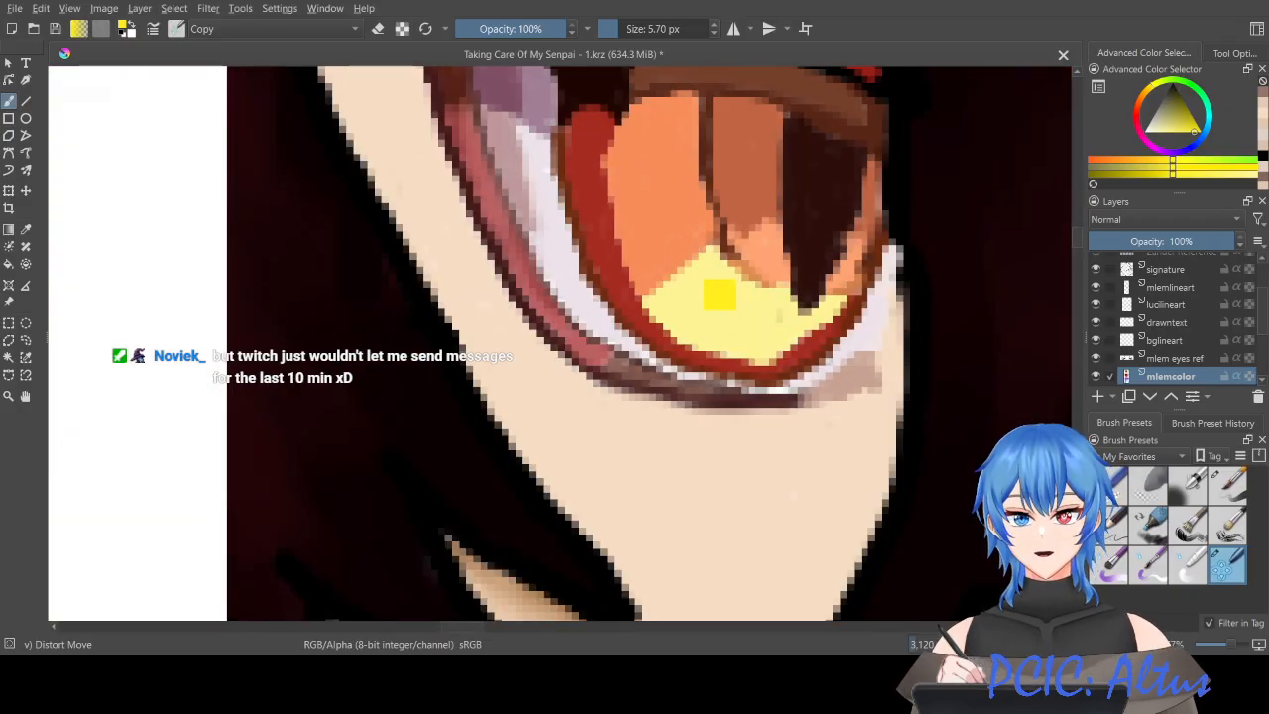
pyautogui.scroll(-5, 682, 256)
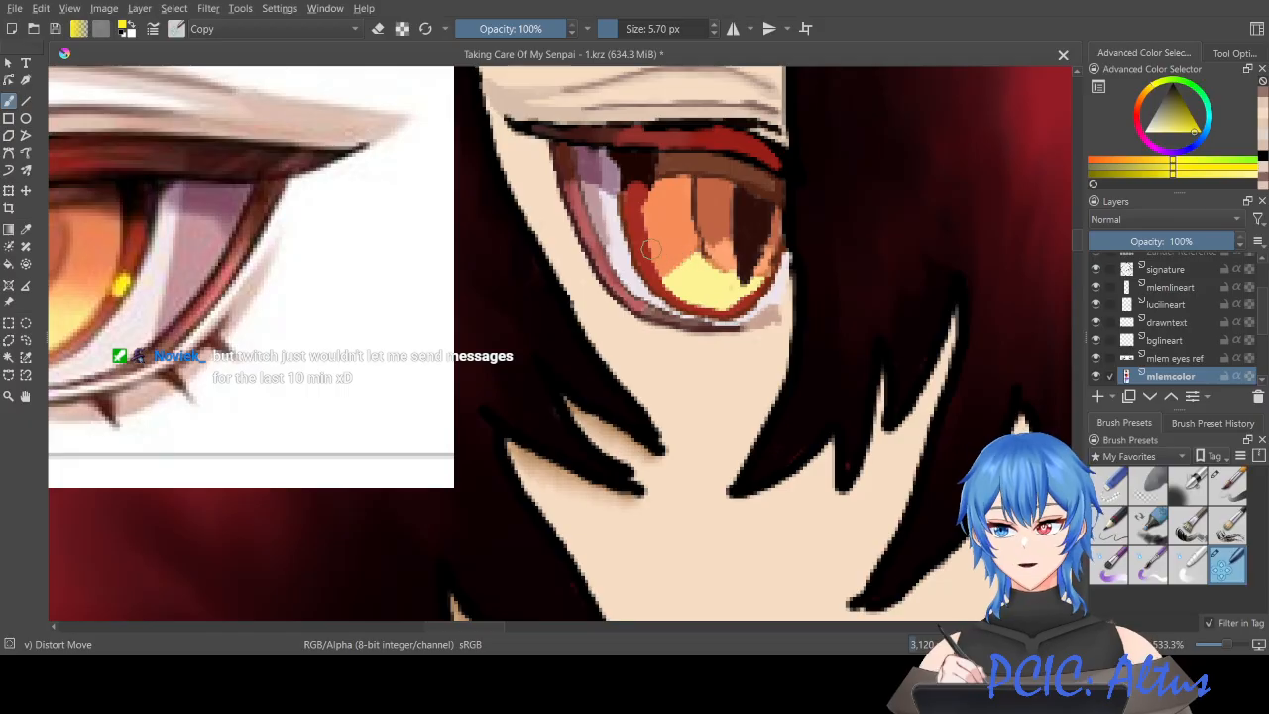
pyautogui.click(1229, 487)
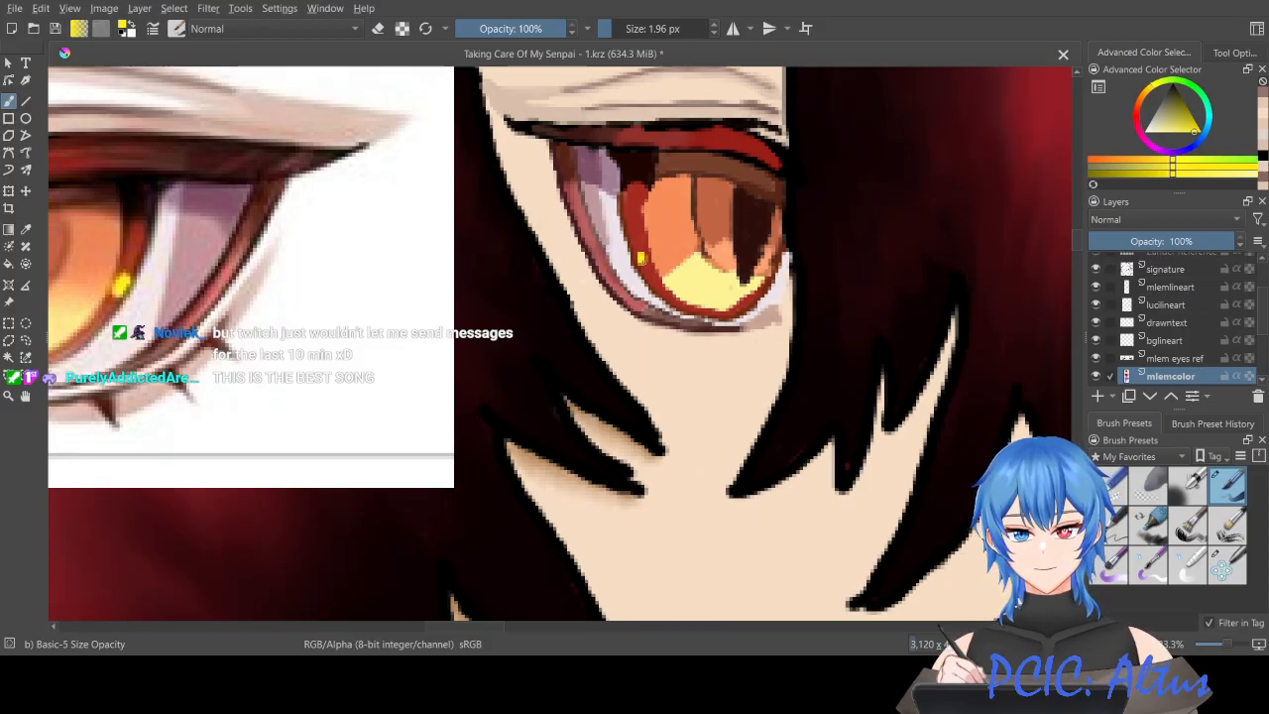
pyautogui.moveTo(639, 257); pyautogui.dragTo(638, 246)
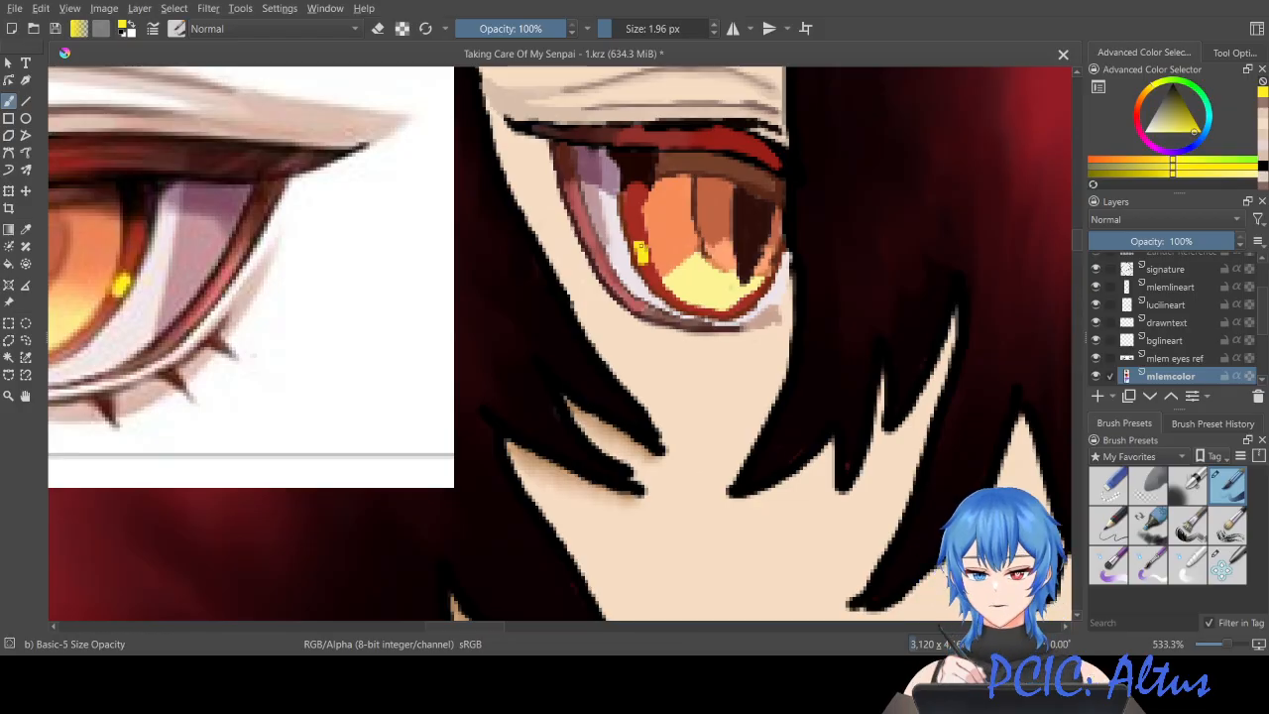
pyautogui.hotkey('ctrl', 'z')
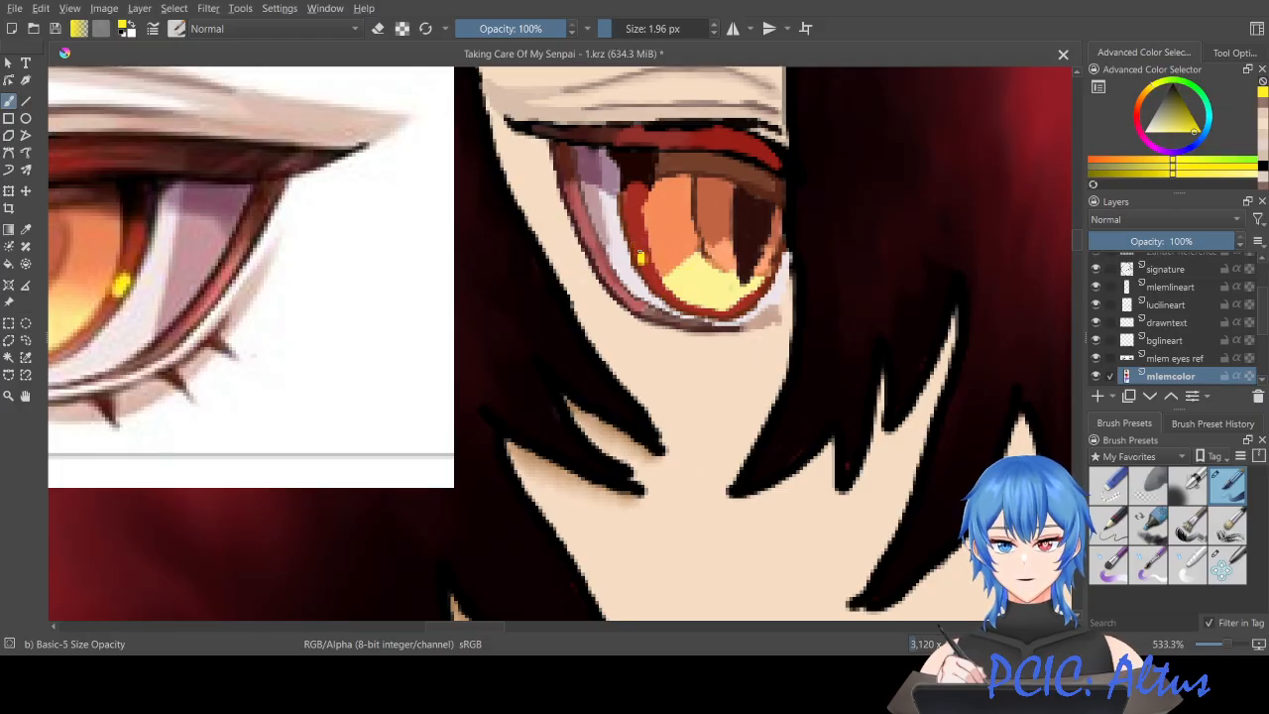
pyautogui.moveTo(641, 252); pyautogui.dragTo(643, 257)
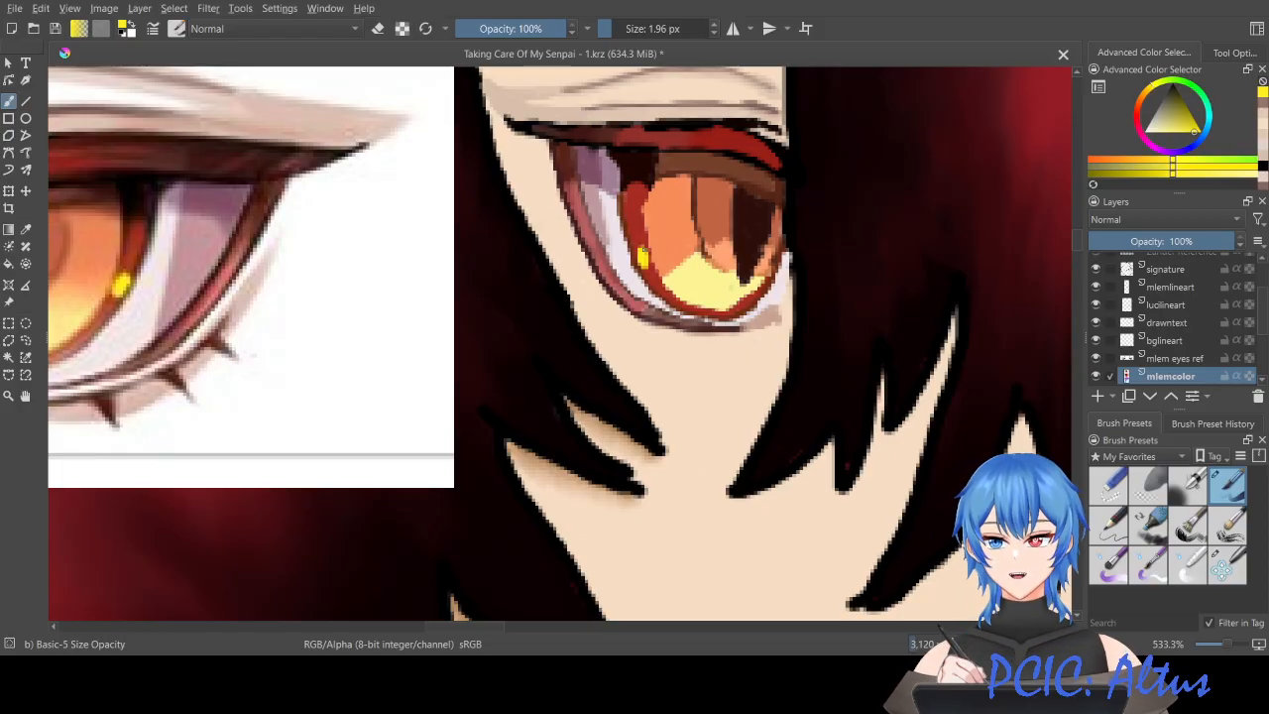
# Step: Paint the pupil's upper highlight on the mlemlineart layer in yellow with a pale yellow center, sampling both tones from the reference's pupil highlight
pyautogui.moveTo(477, 628); pyautogui.dragTo(466, 640)
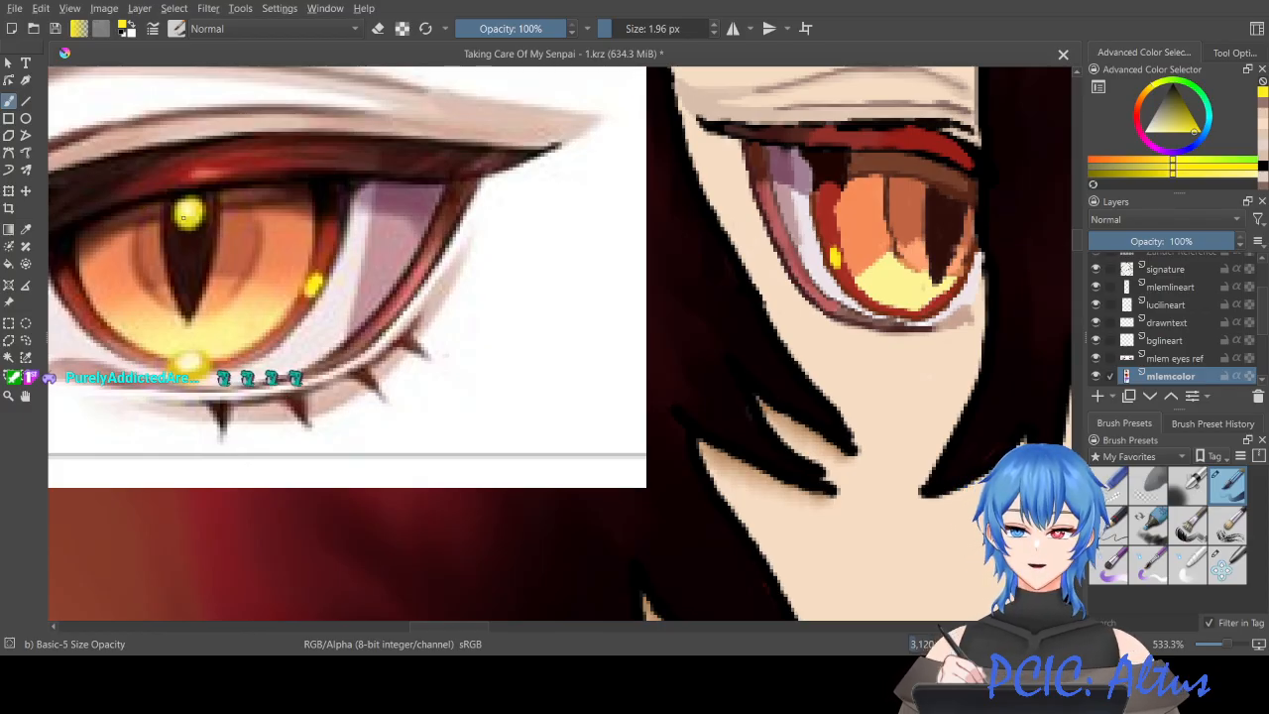
pyautogui.keyDown('ctrl'); pyautogui.click(185, 214); pyautogui.keyUp('ctrl')
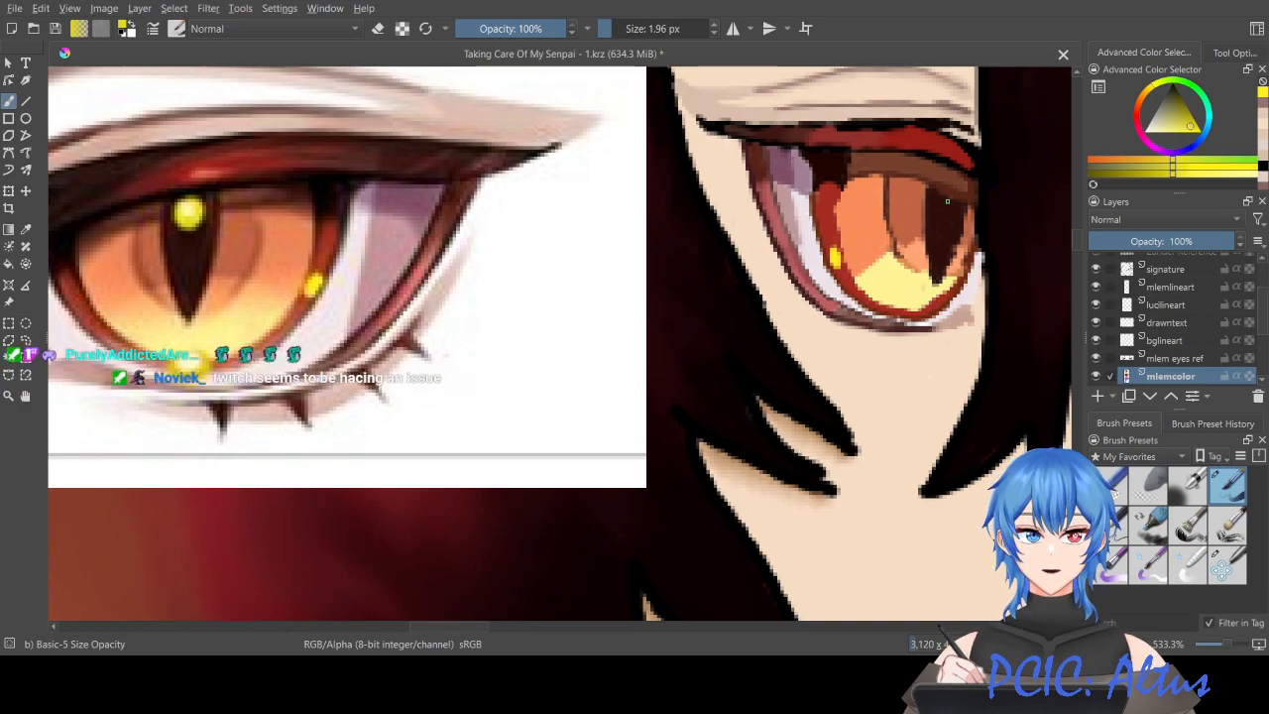
pyautogui.click(942, 202)
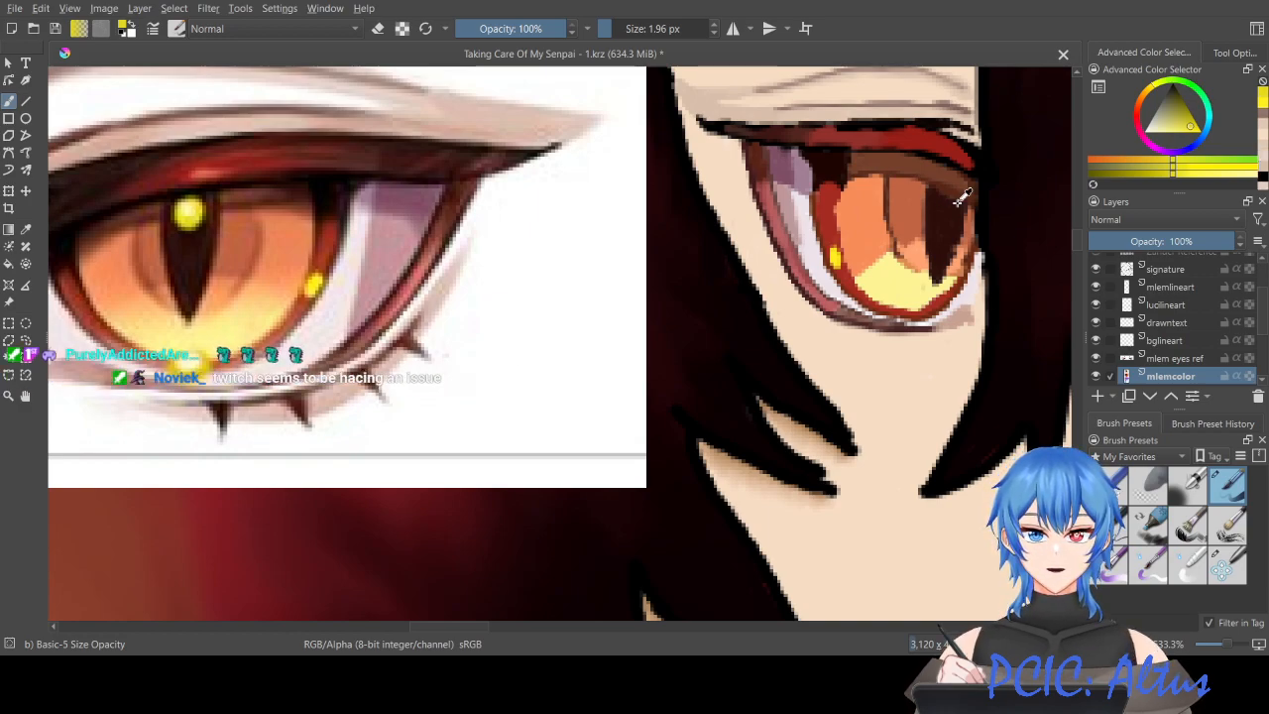
pyautogui.hotkey('ctrl', 'z')
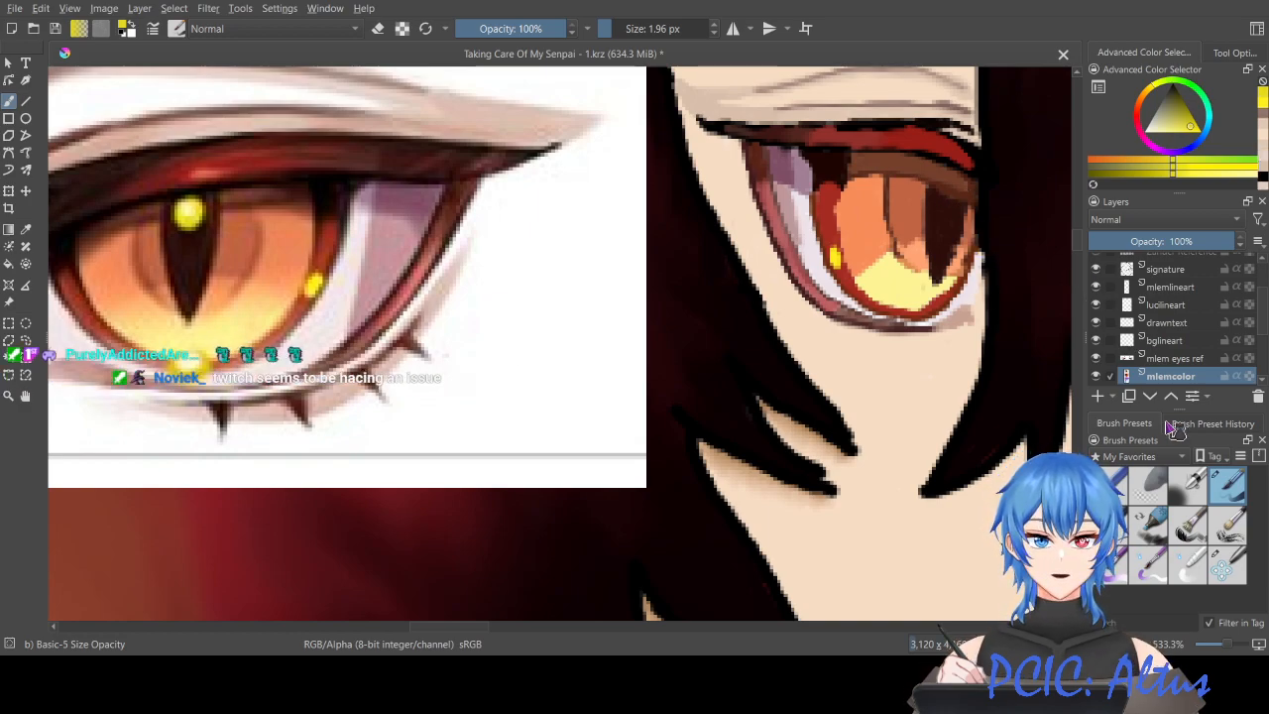
pyautogui.click(1170, 289)
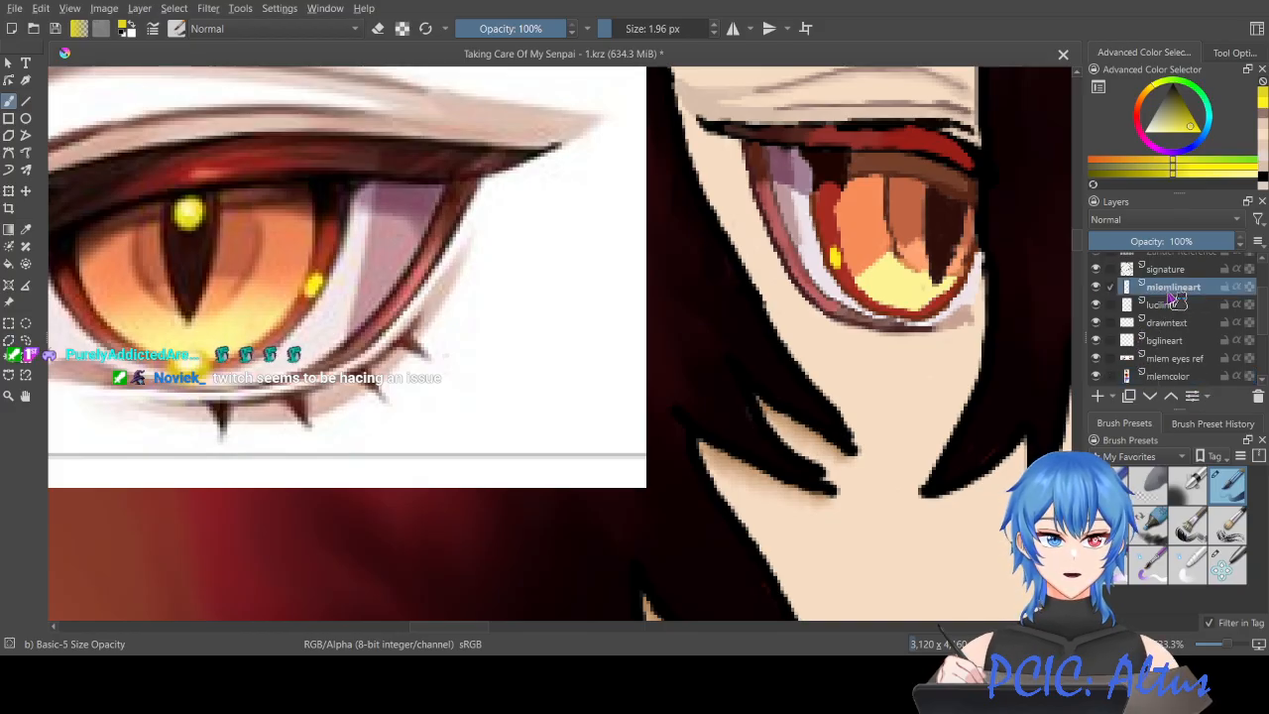
pyautogui.moveTo(942, 195)
pyautogui.mouseDown()
pyautogui.moveTo(956, 212)
pyautogui.moveTo(952, 202)
pyautogui.moveTo(945, 217)
pyautogui.moveTo(960, 210)
pyautogui.moveTo(943, 219)
pyautogui.mouseUp()
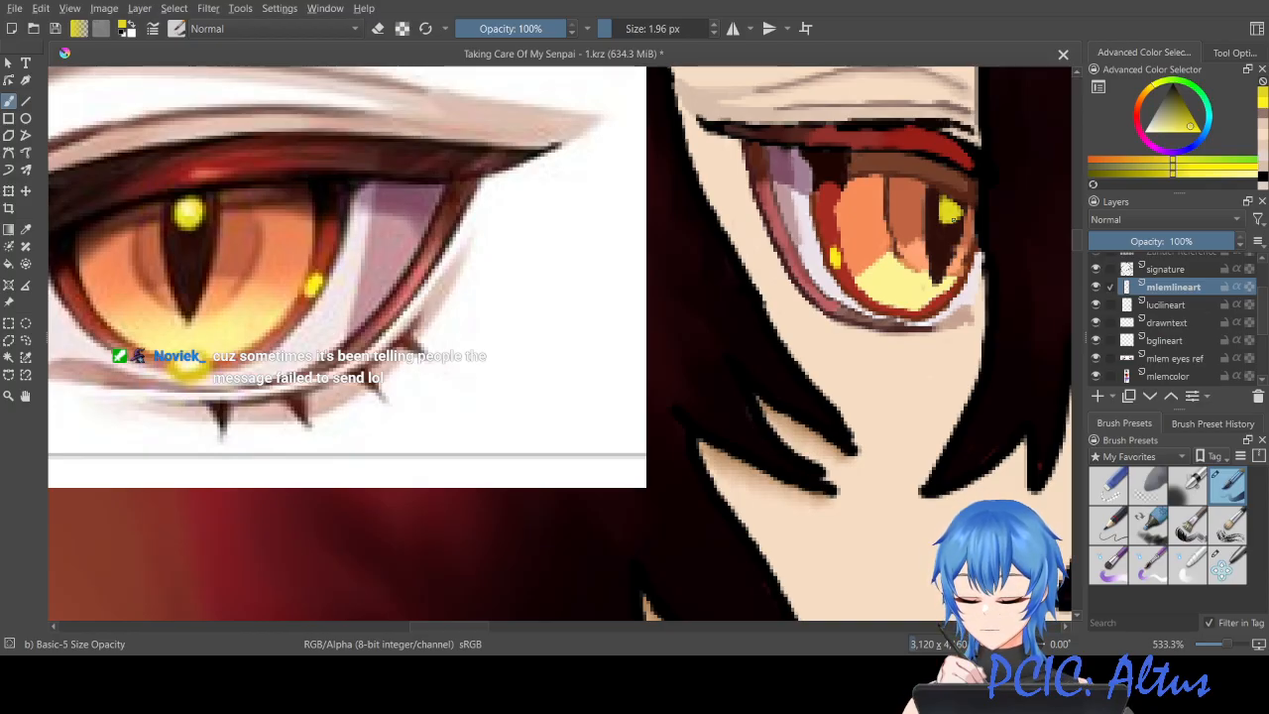
pyautogui.hotkey('ctrl', 'z')
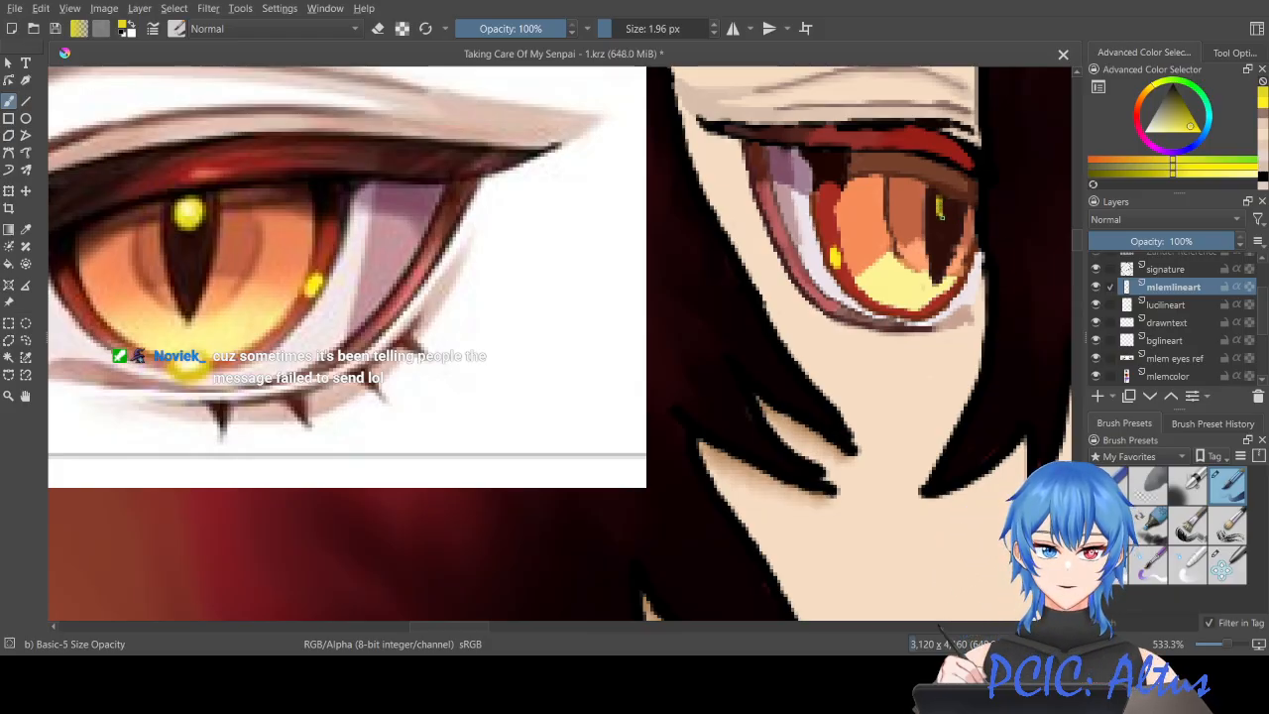
pyautogui.moveTo(944, 222); pyautogui.dragTo(948, 205)
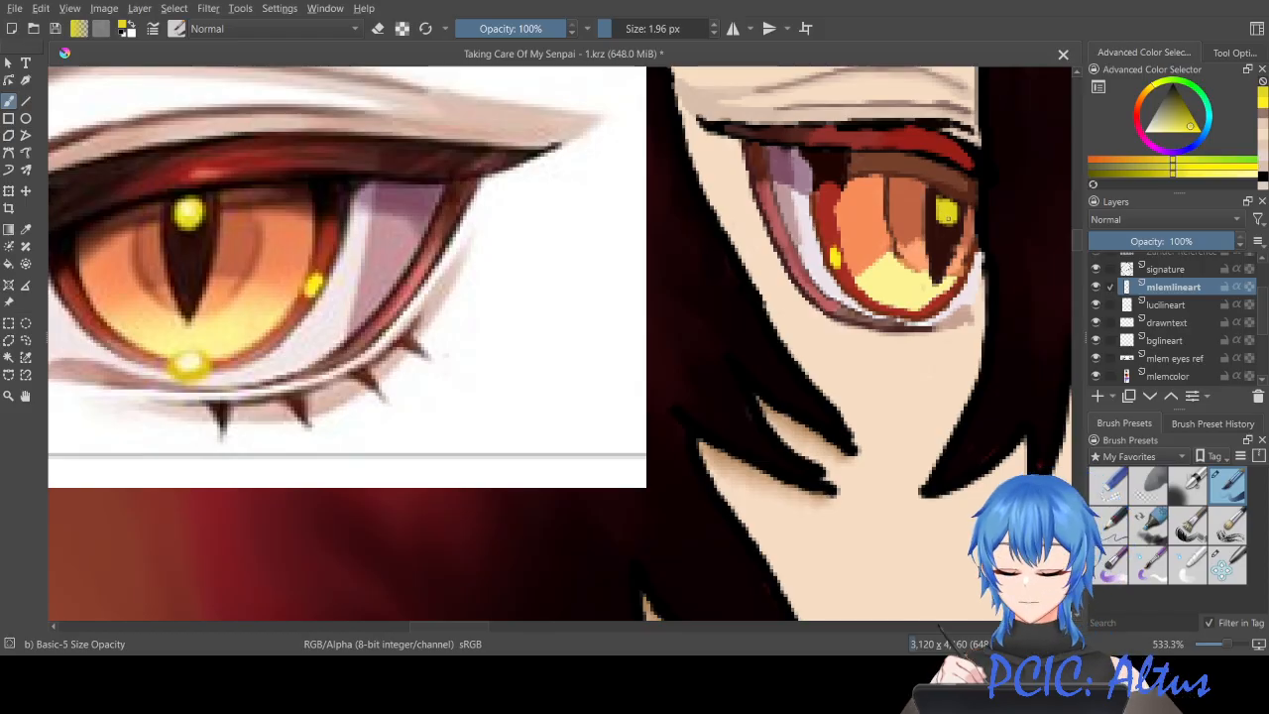
pyautogui.keyDown('ctrl'); pyautogui.click(198, 203); pyautogui.keyUp('ctrl')
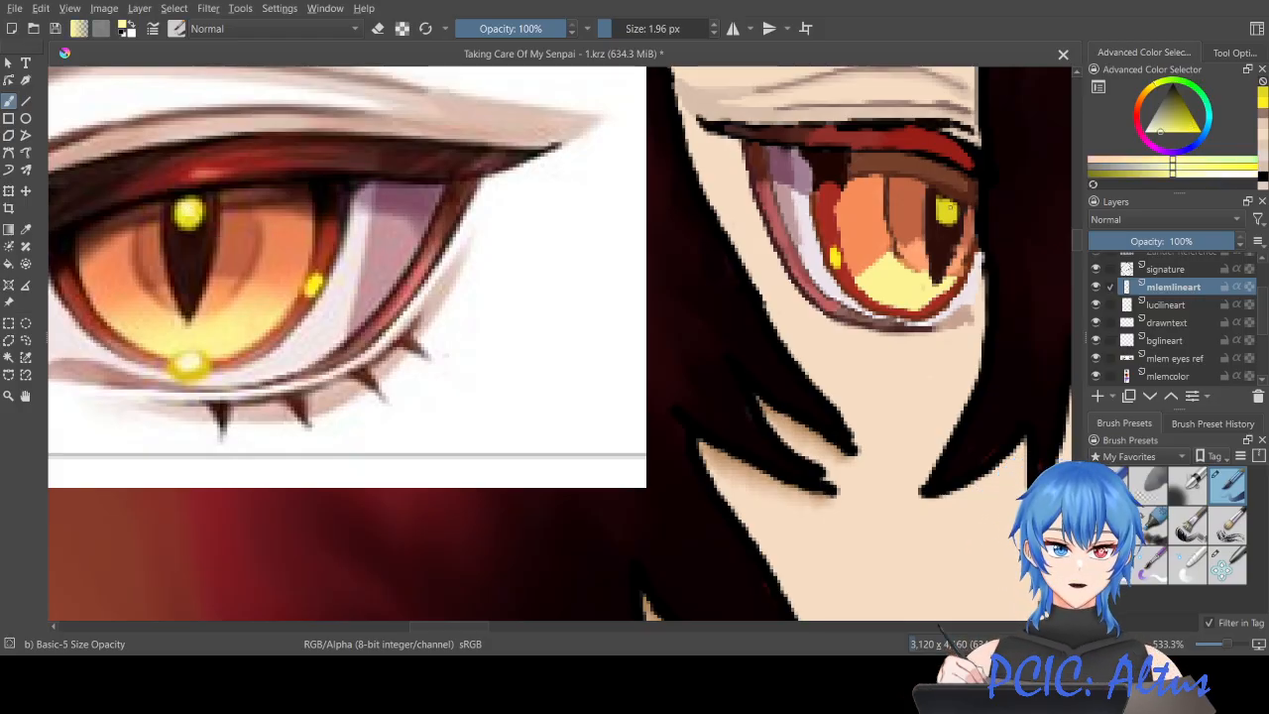
pyautogui.moveTo(954, 211); pyautogui.dragTo(954, 207)
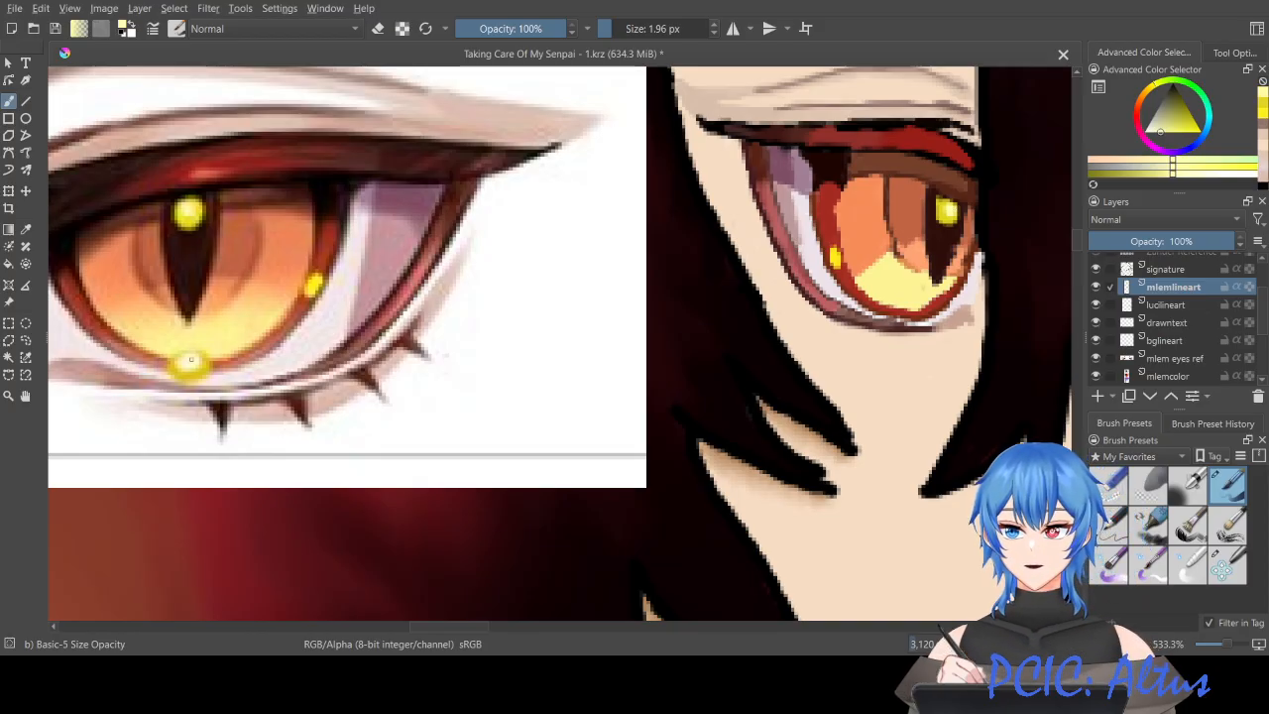
# Step: Paint a golden highlight with a near-white center at the iris's lower edge, using tones sampled from the reference's bottom highlight
pyautogui.keyDown('ctrl'); pyautogui.click(191, 360); pyautogui.keyUp('ctrl')
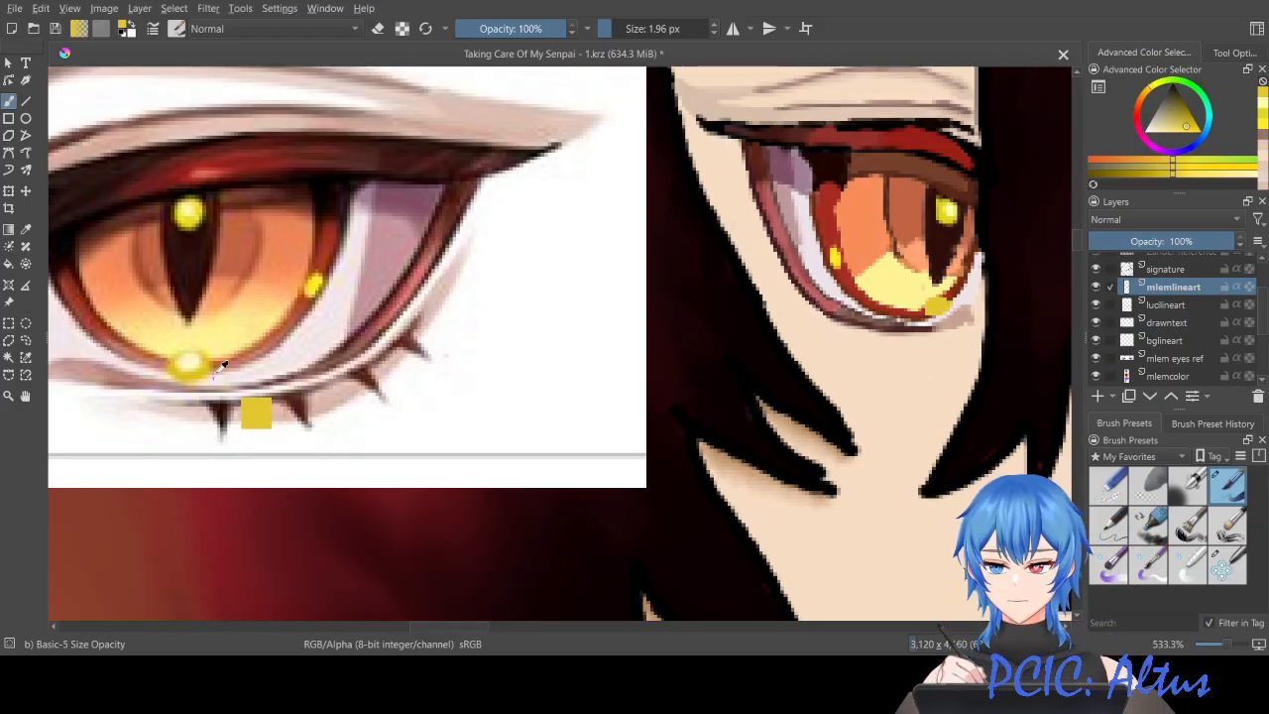
pyautogui.keyDown('ctrl'); pyautogui.click(188, 361); pyautogui.keyUp('ctrl')
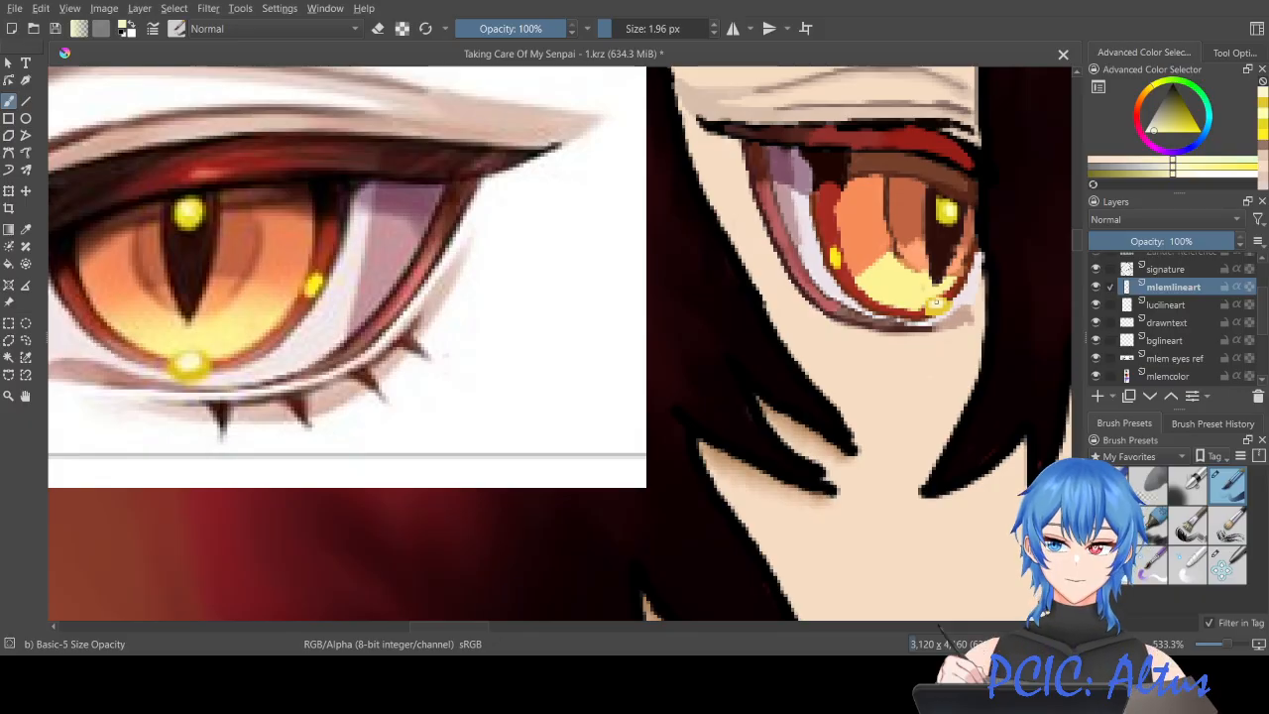
pyautogui.press('-')
pyautogui.press('-')
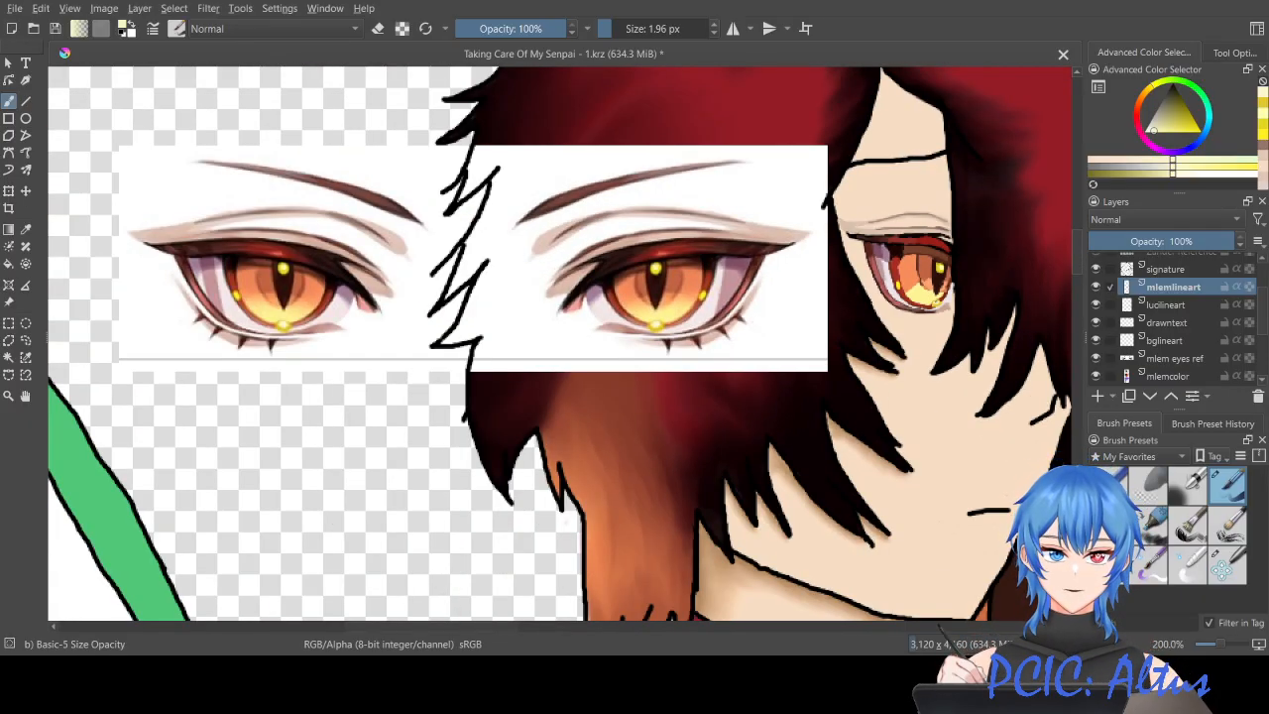
# Step: Blend the dark shadow at the top of the iris into the brown band on mlemcolor with the Distort Move brush at 5.70 px
pyautogui.scroll(4, 934, 301)
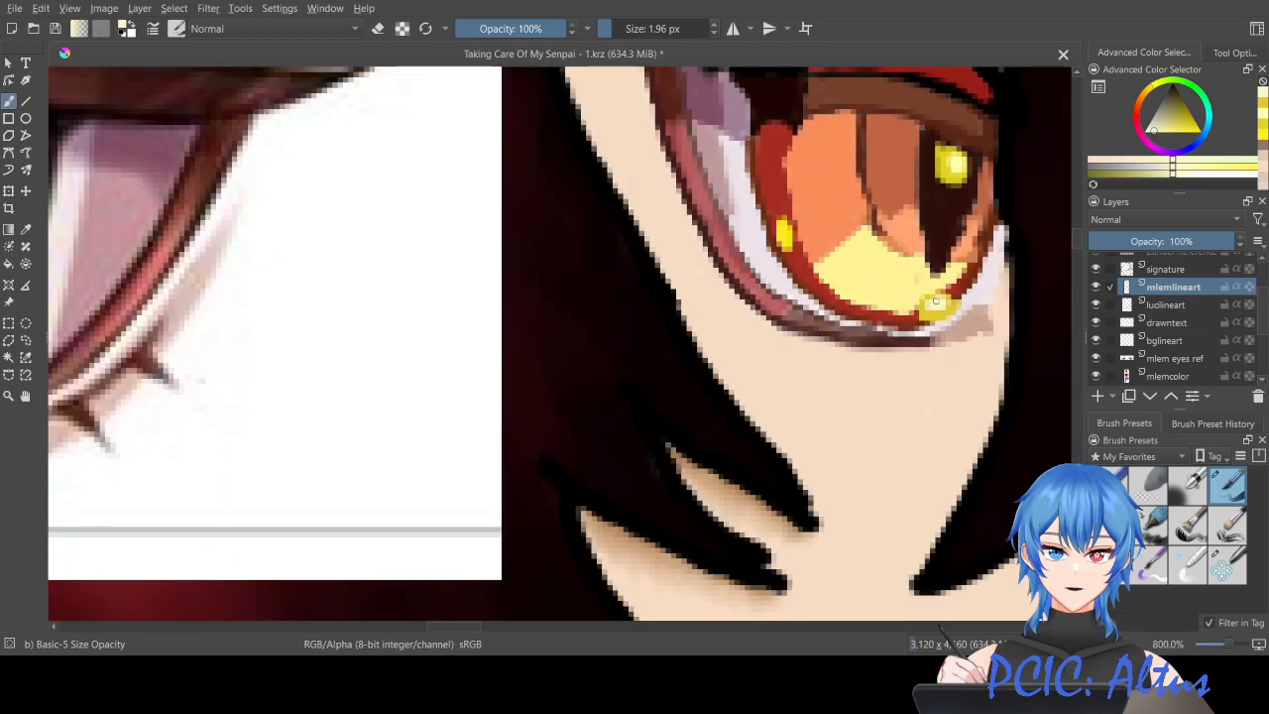
pyautogui.click(1177, 377)
pyautogui.moveTo(1079, 239); pyautogui.dragTo(1078, 236)
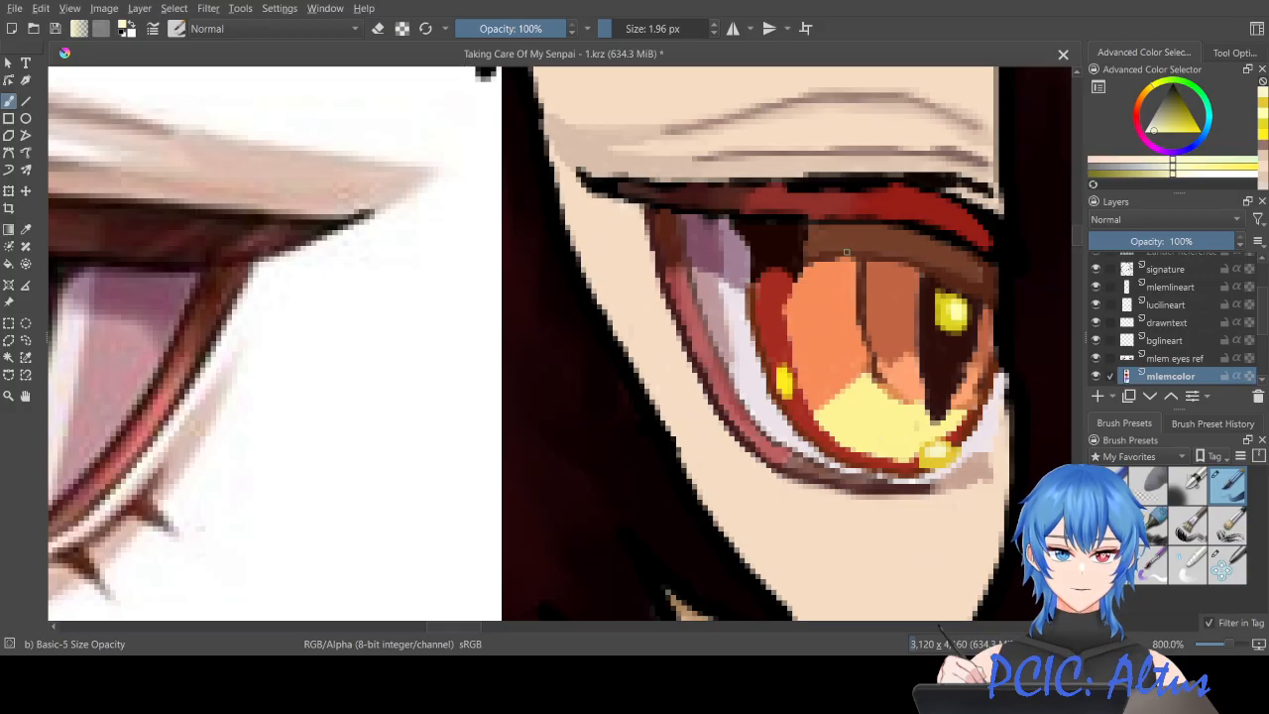
pyautogui.click(1224, 565)
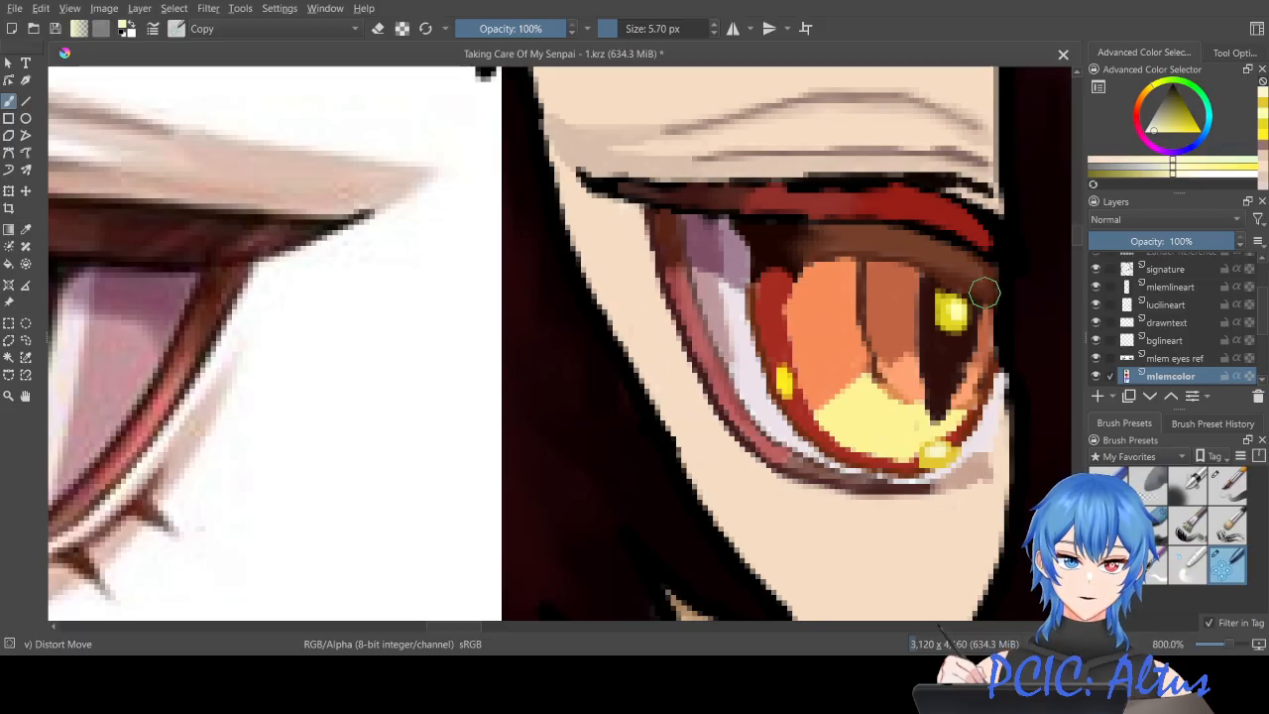
pyautogui.scroll(-5, 984, 292)
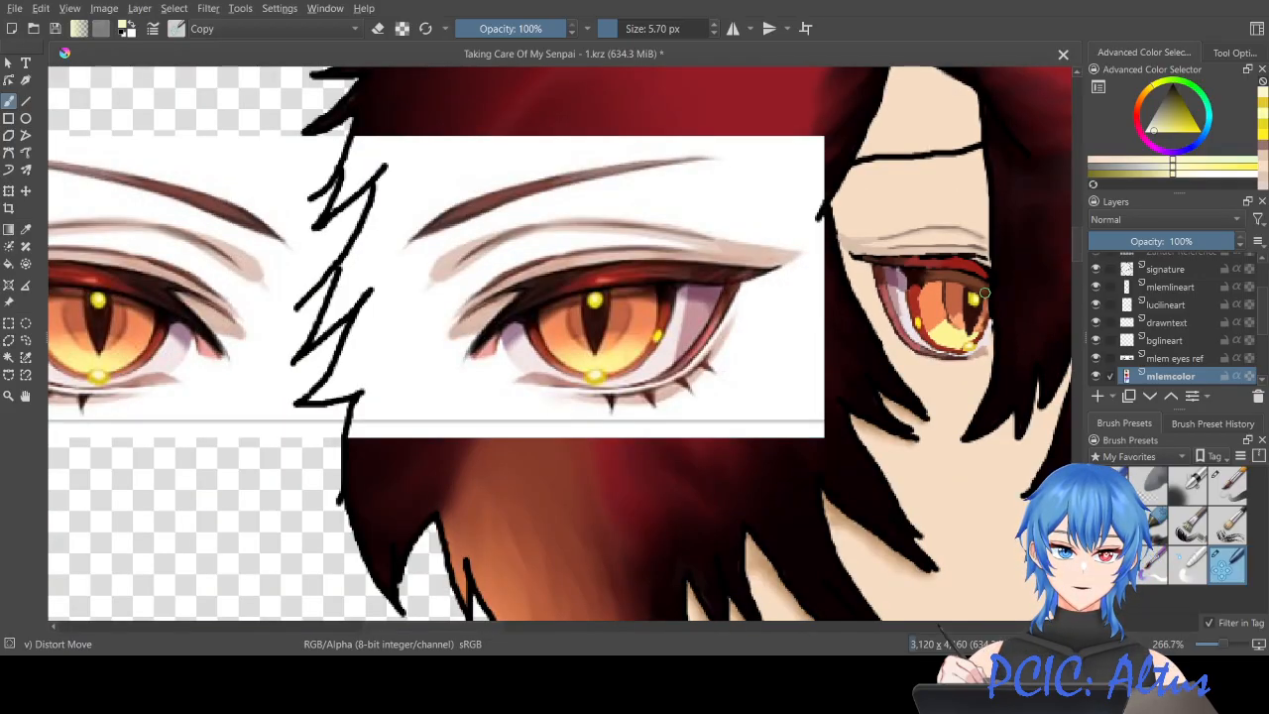
# Step: Blend the purple shadow on the eye white into the paler tones beneath it on the mlemlineart layer with Distort Move
pyautogui.scroll(6, 984, 292)
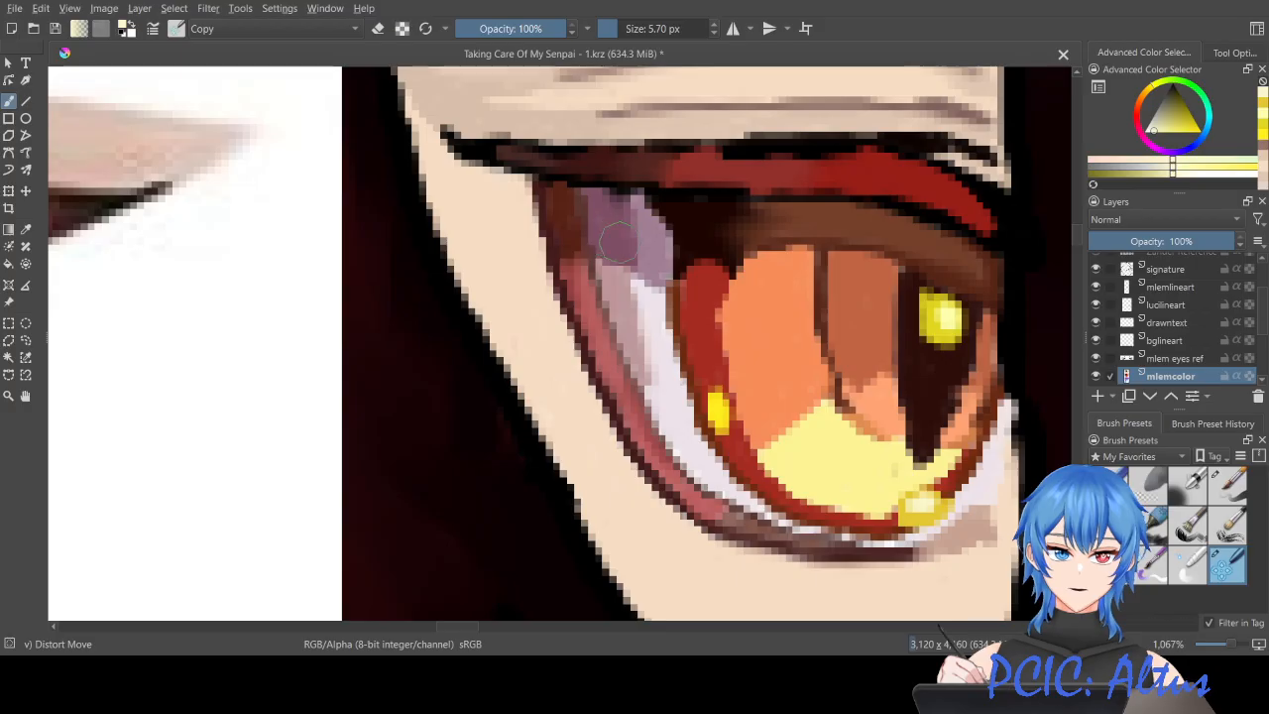
pyautogui.click(1191, 288)
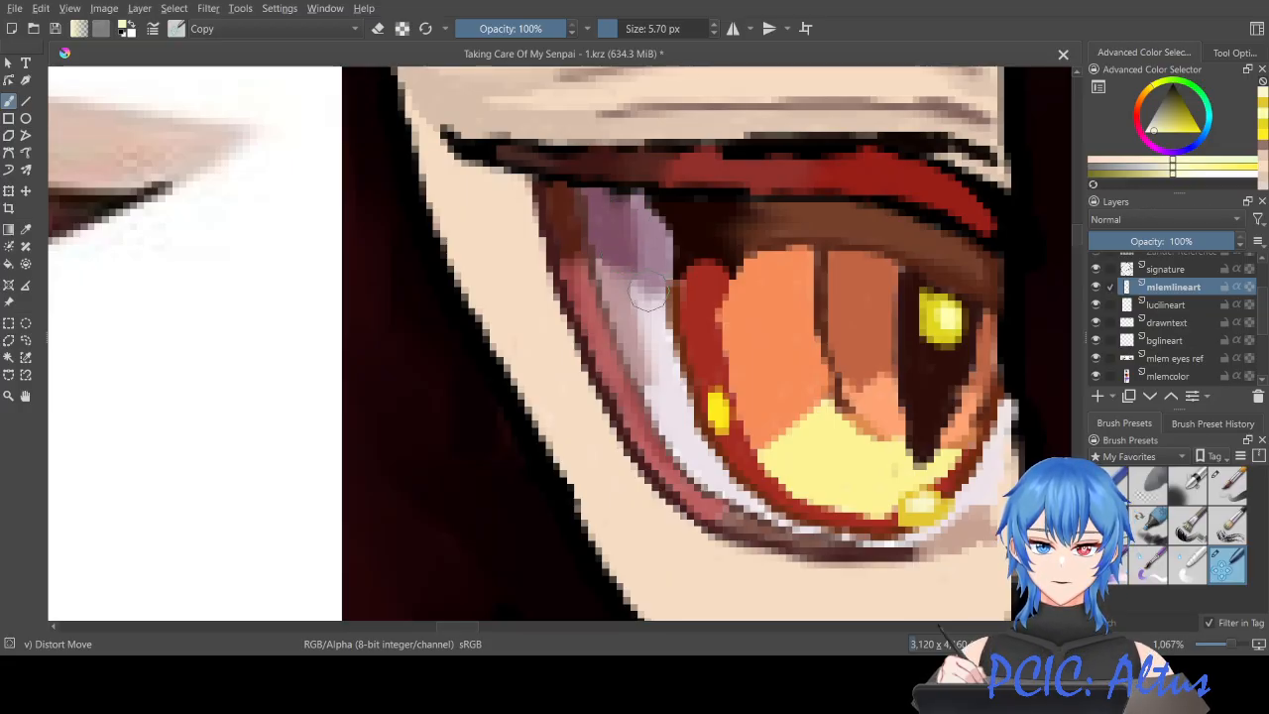
pyautogui.scroll(-4, 646, 289)
pyautogui.scroll(-2, 647, 291)
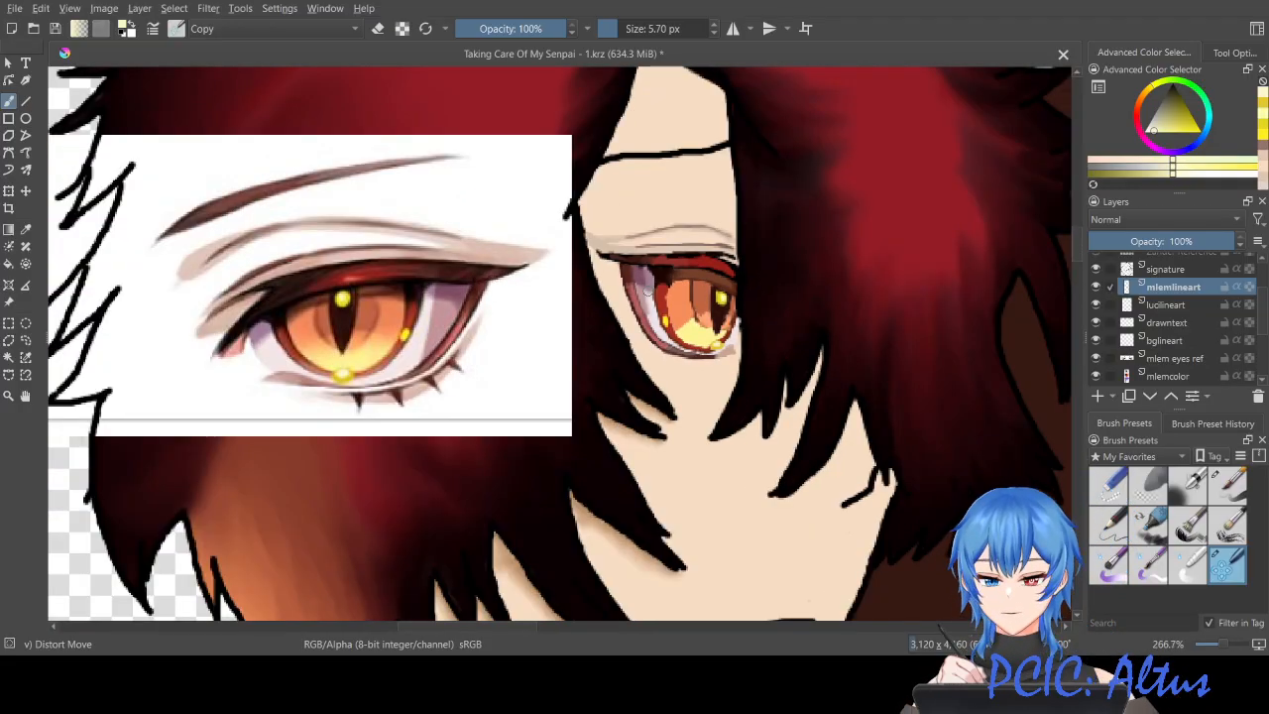
# Step: Blend the pale yellow lower part of the iris into the orange above it on the mlemcolor layer with Distort Move
pyautogui.scroll(3, 647, 289)
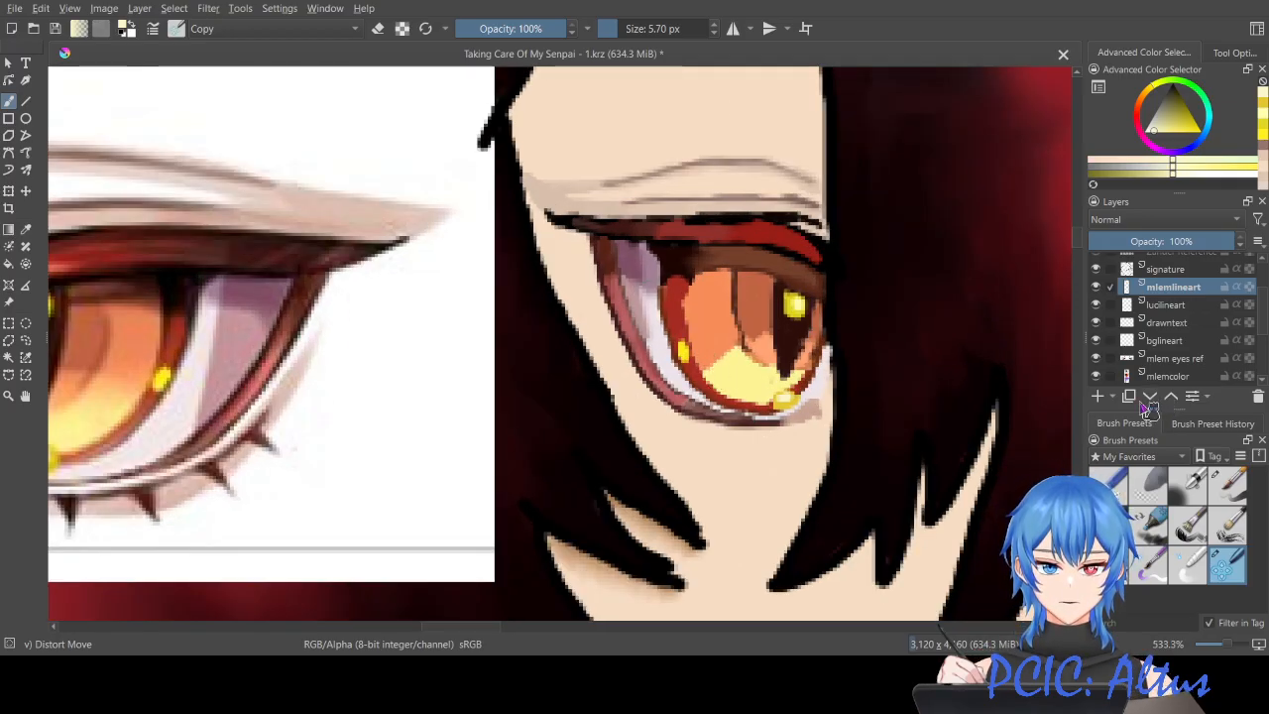
pyautogui.click(1168, 377)
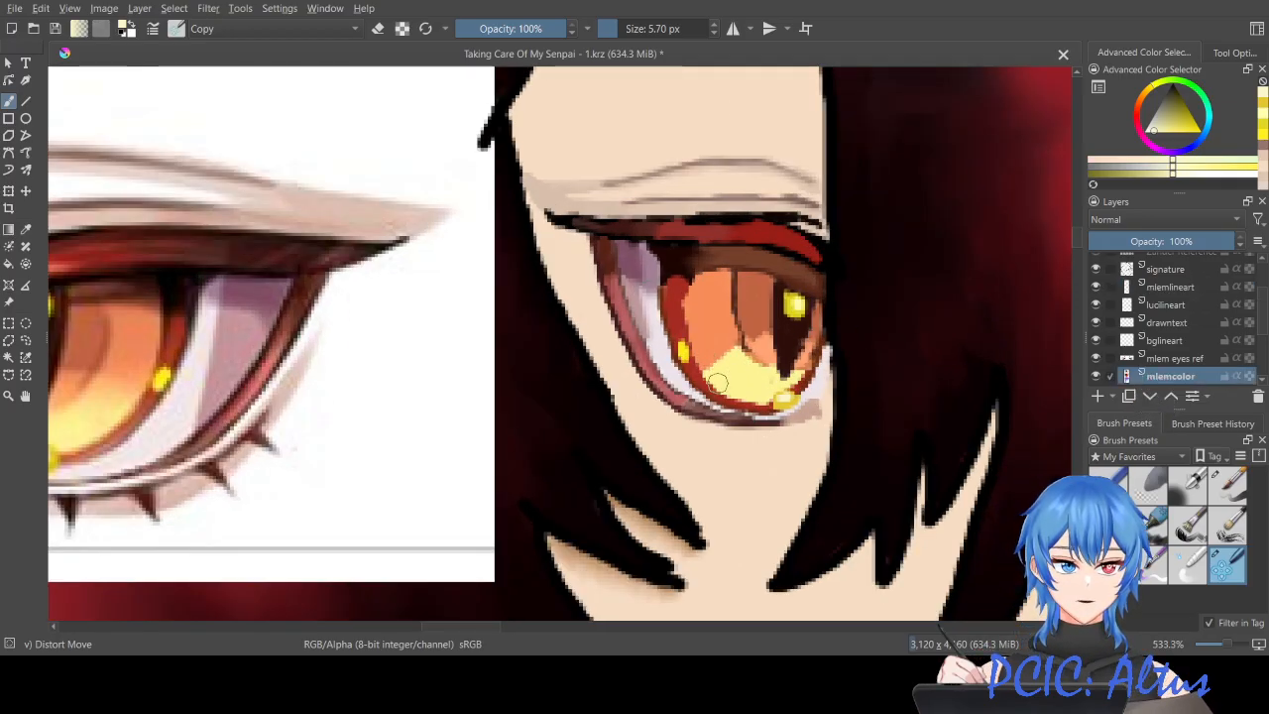
pyautogui.scroll(3, 706, 364)
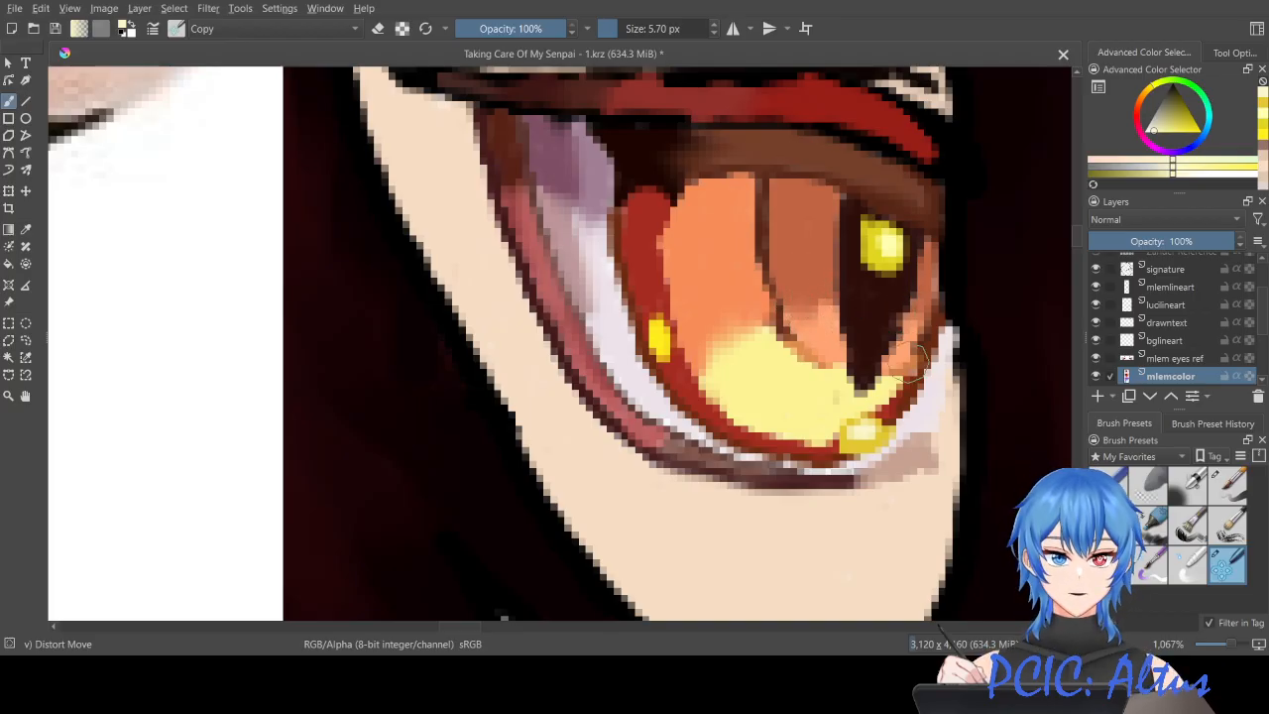
pyautogui.scroll(-5, 902, 362)
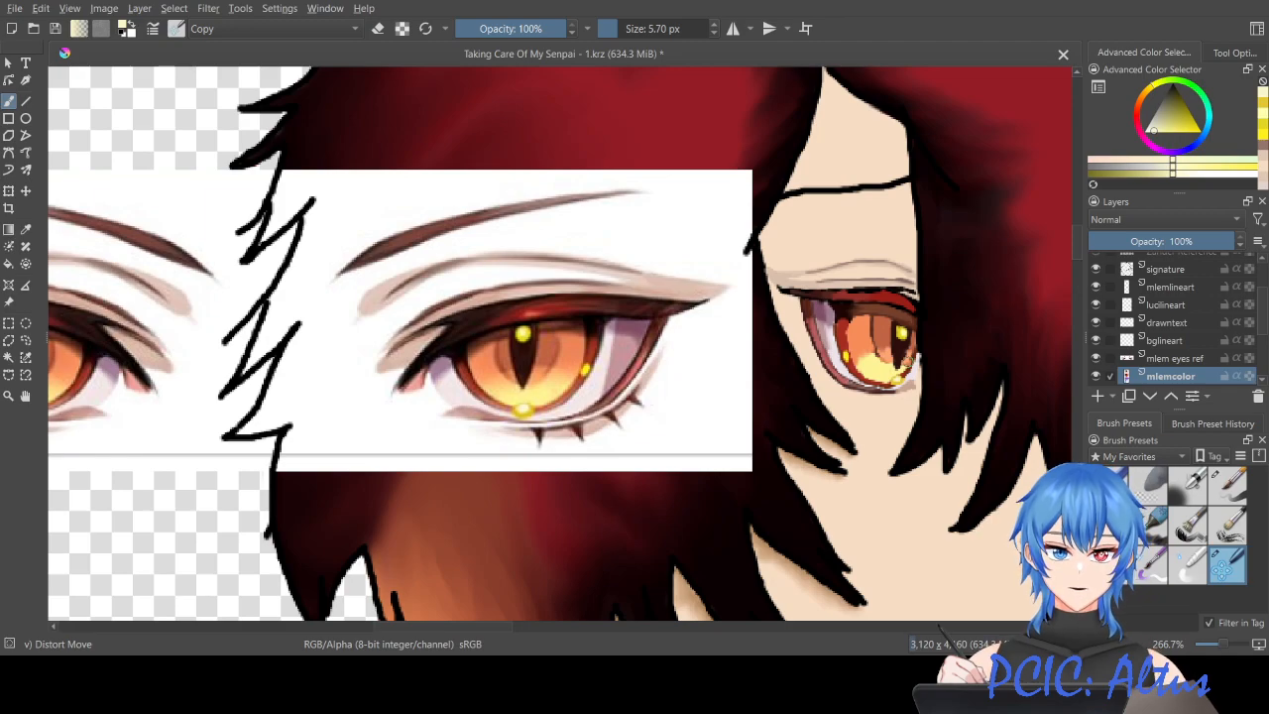
pyautogui.scroll(2, 906, 362)
pyautogui.scroll(1, 907, 362)
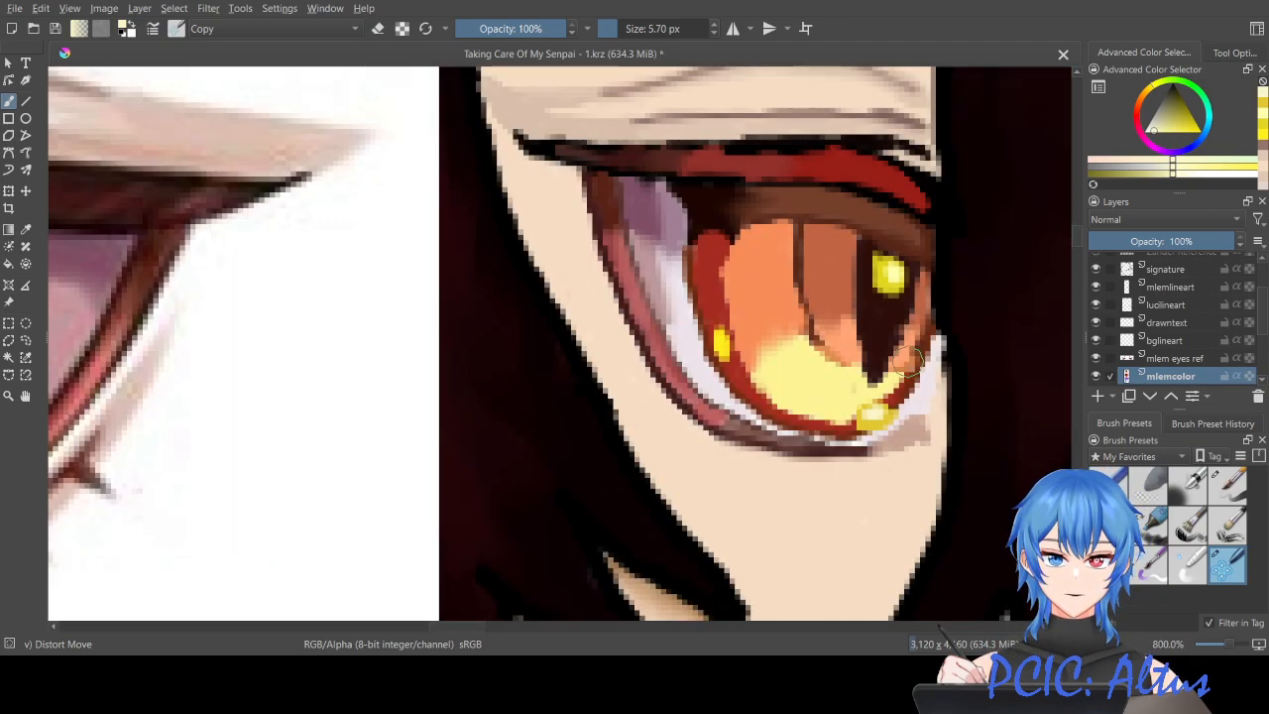
# Step: Outline the iris's red rim on mlemcolor with Basic-5 Size Opacity at 1.96 px, using dark brown sampled from the rim's outer edge
pyautogui.click(731, 309)
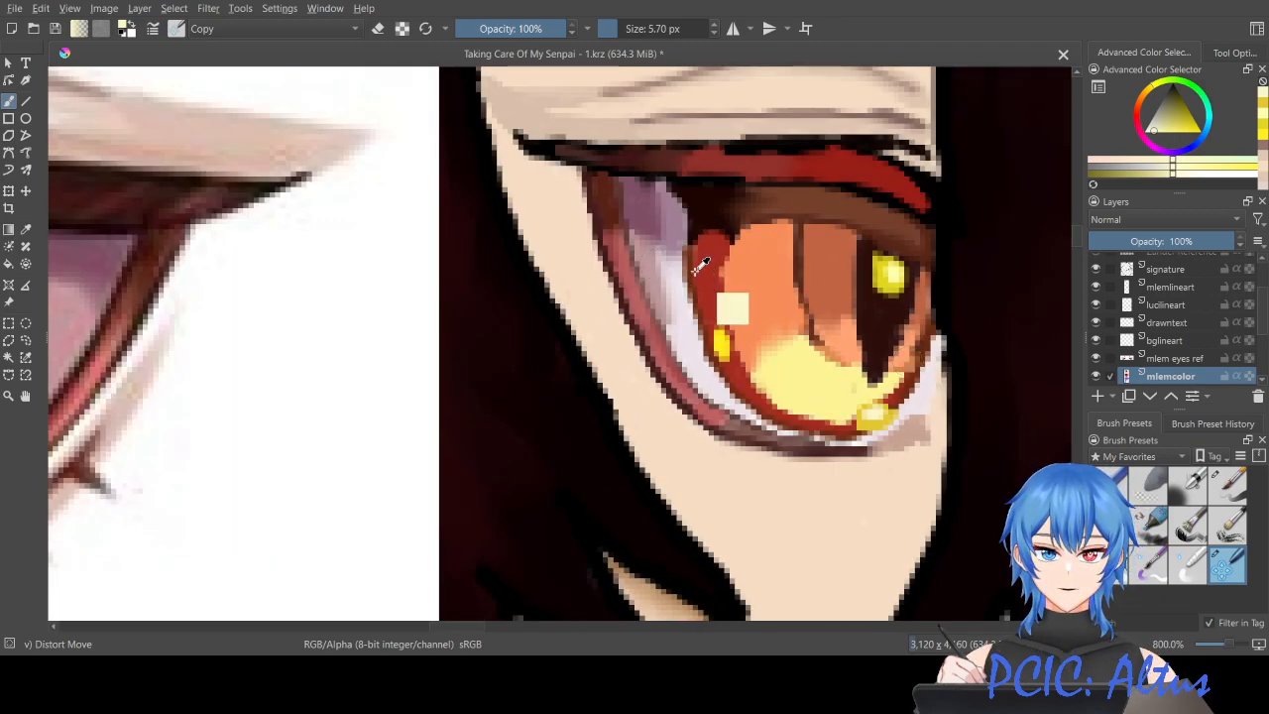
pyautogui.hotkey('ctrl', 'z')
pyautogui.keyDown('ctrl'); pyautogui.click(695, 264); pyautogui.keyUp('ctrl')
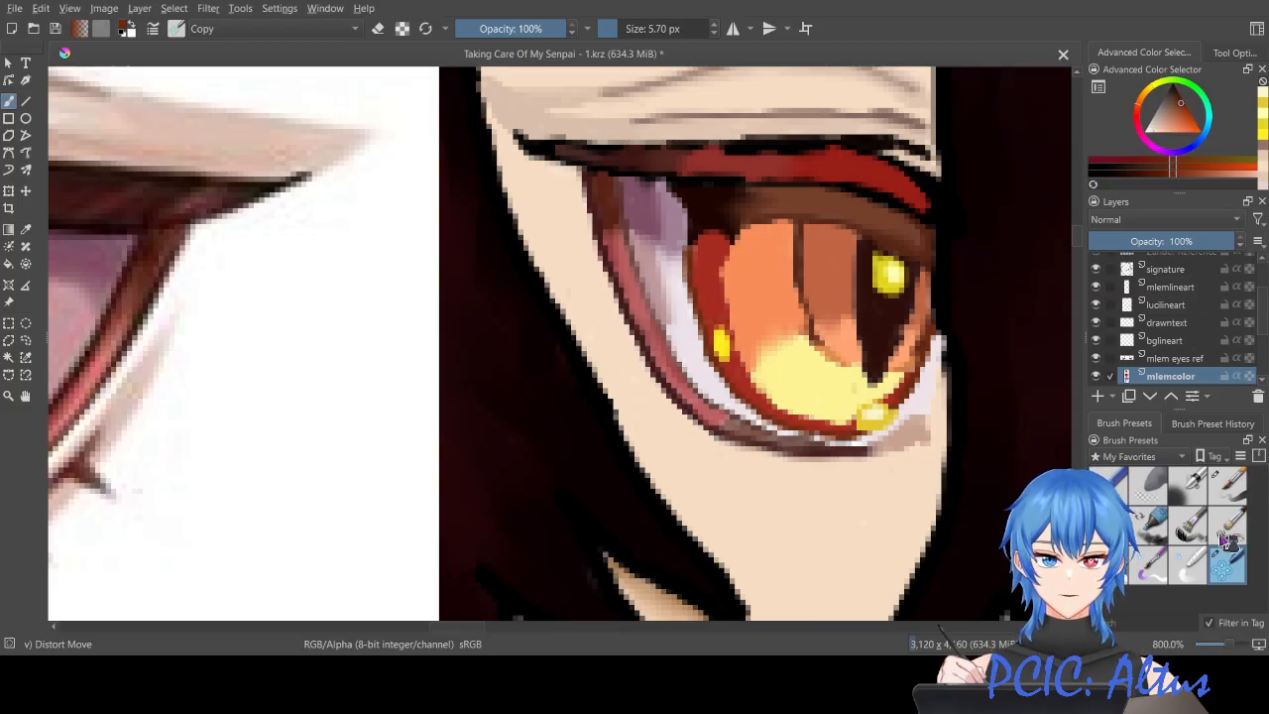
pyautogui.click(1233, 496)
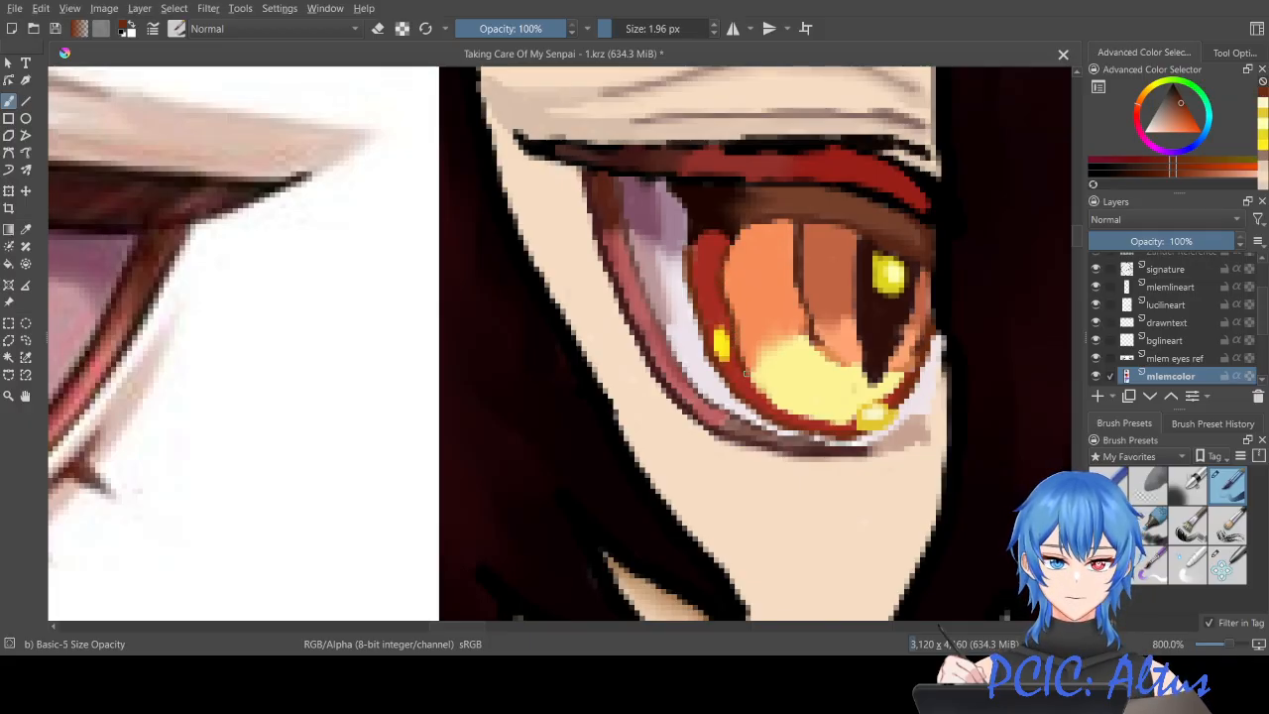
pyautogui.scroll(-4, 784, 322)
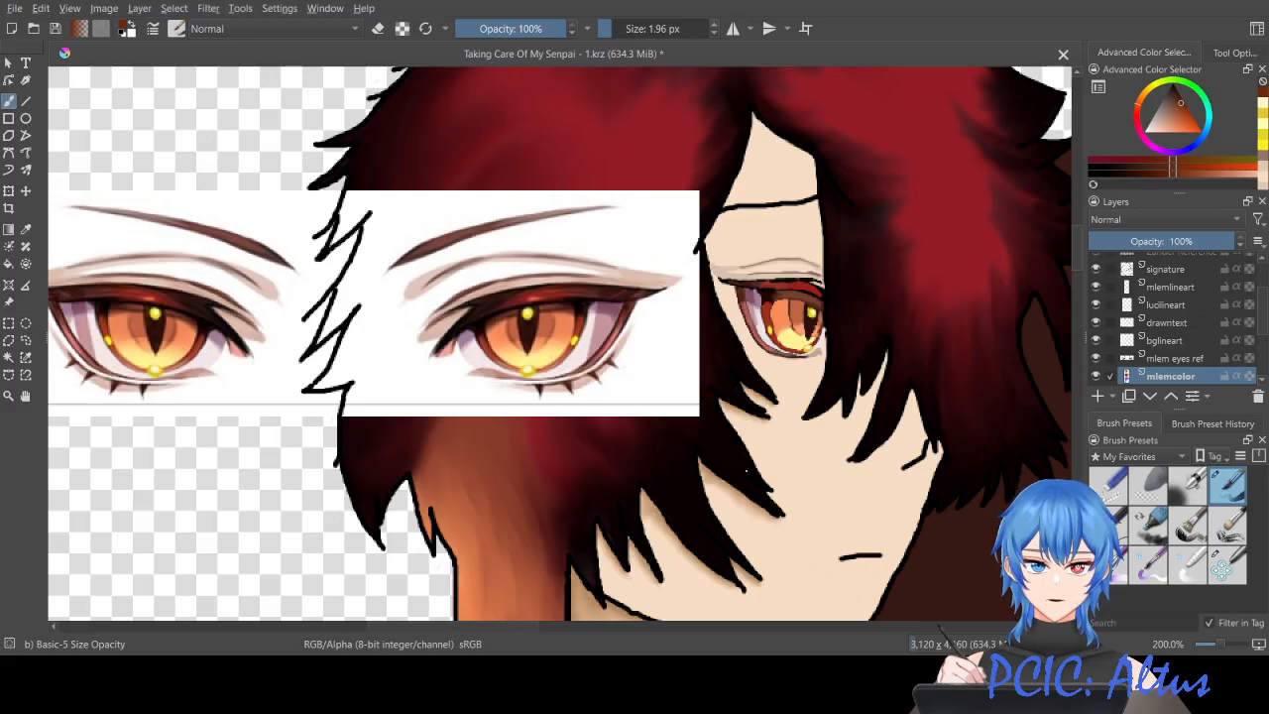
pyautogui.scroll(2, 745, 472)
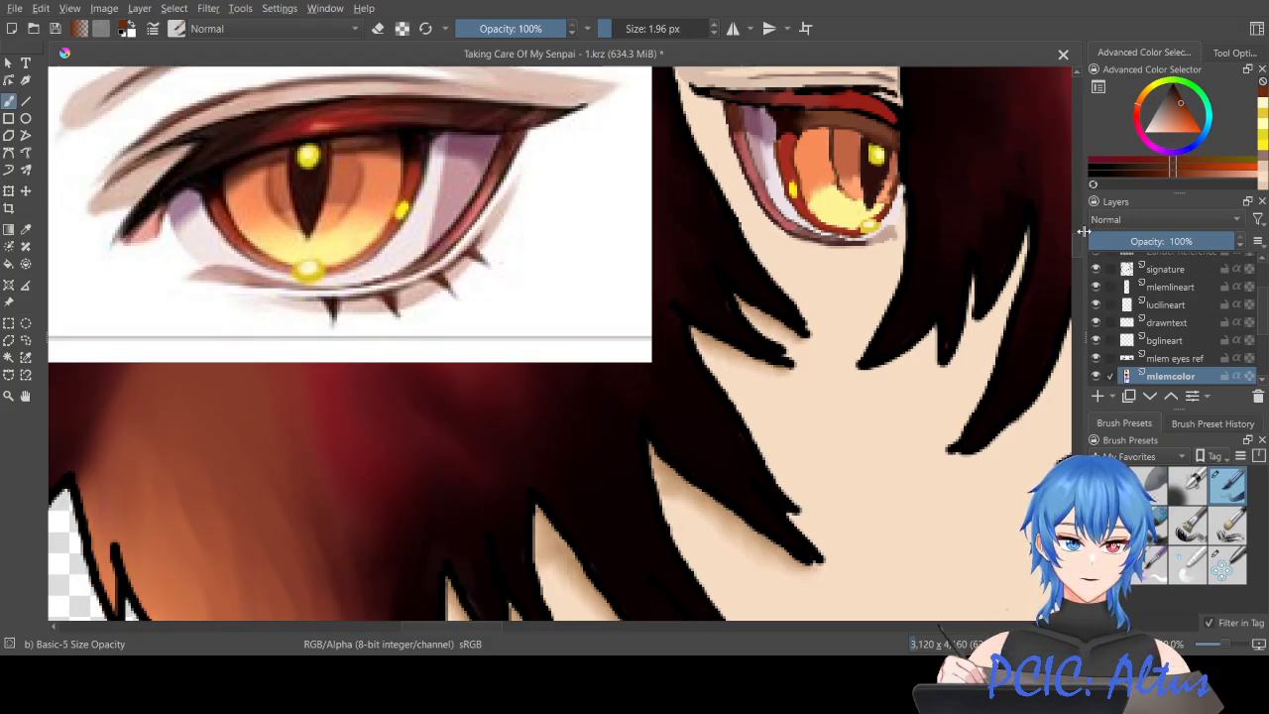
pyautogui.scroll(3, 1083, 231)
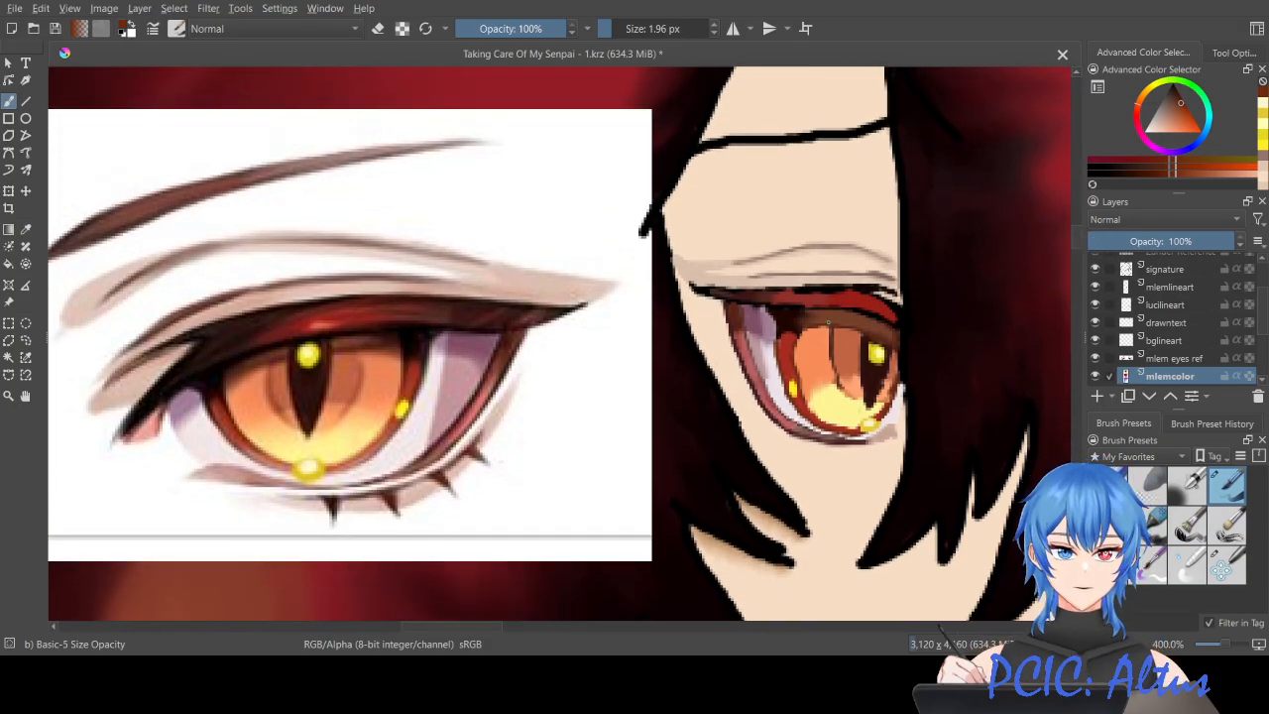
pyautogui.scroll(2, 828, 322)
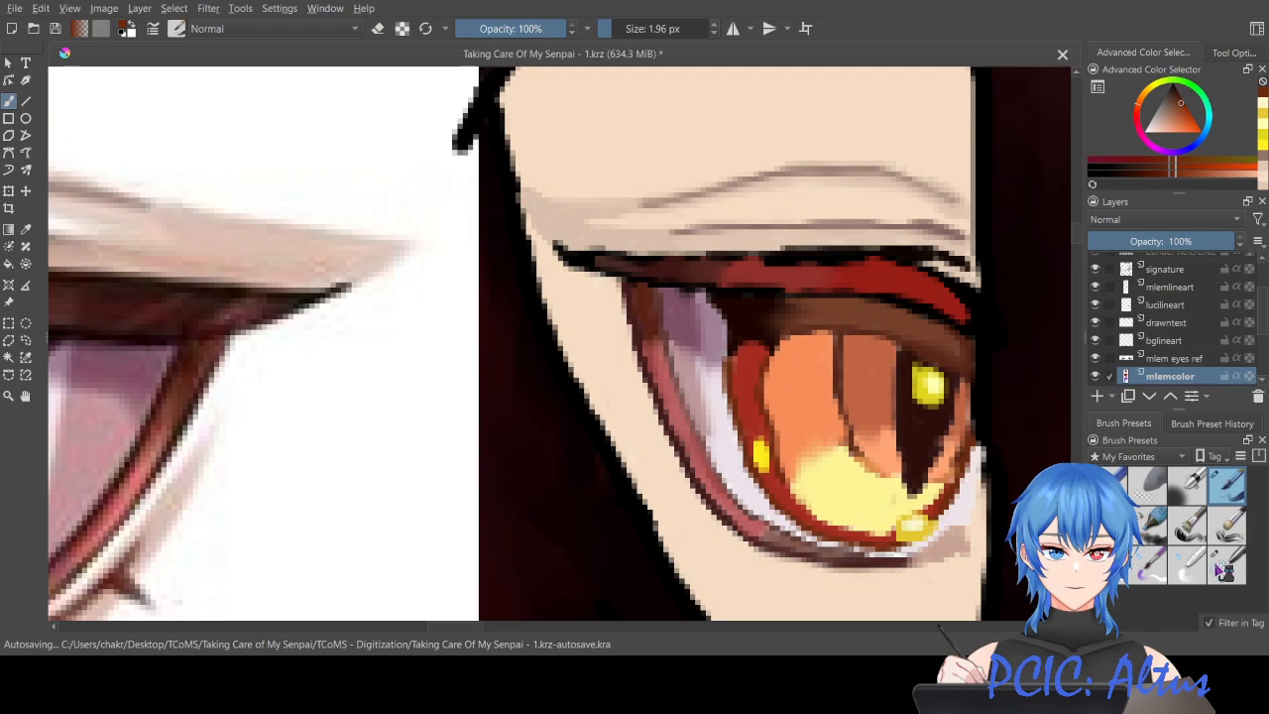
# Step: Soften the brown ring line inside the iris on mlemcolor with the Distort Move brush at 5.70 px
pyautogui.click(1221, 566)
pyautogui.moveTo(841, 346); pyautogui.dragTo(842, 437)
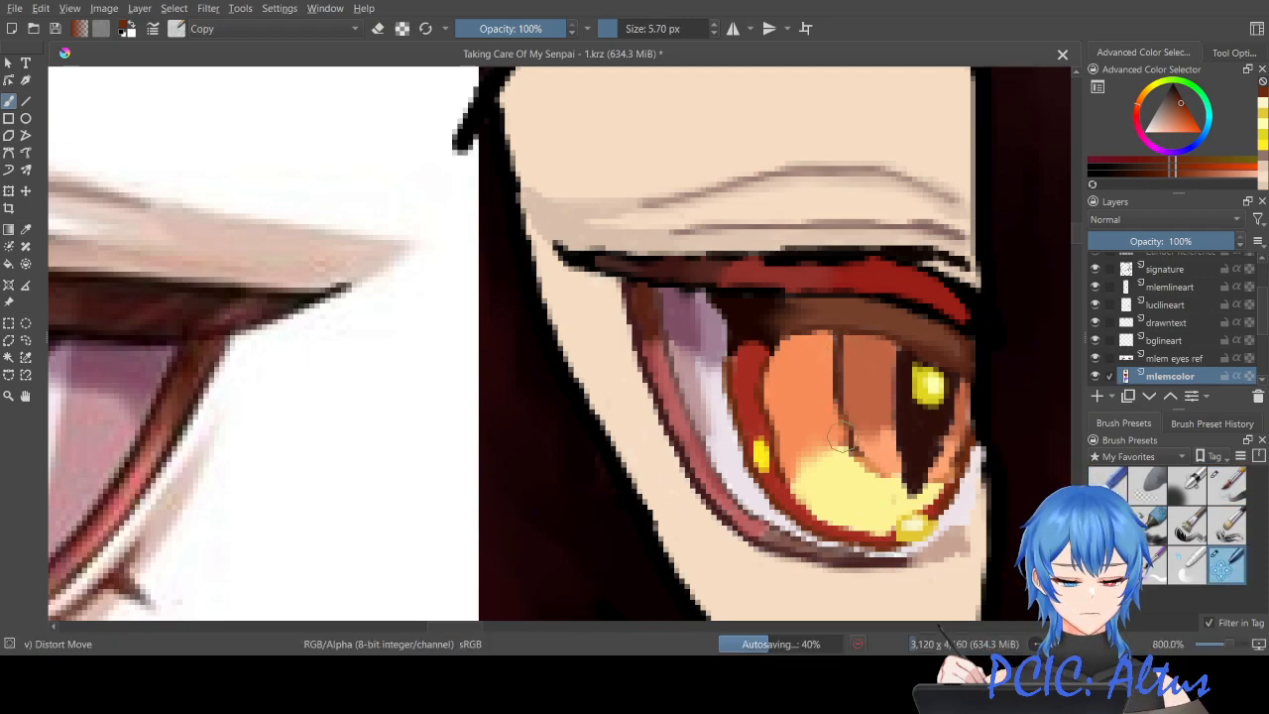
pyautogui.moveTo(833, 362); pyautogui.dragTo(845, 442)
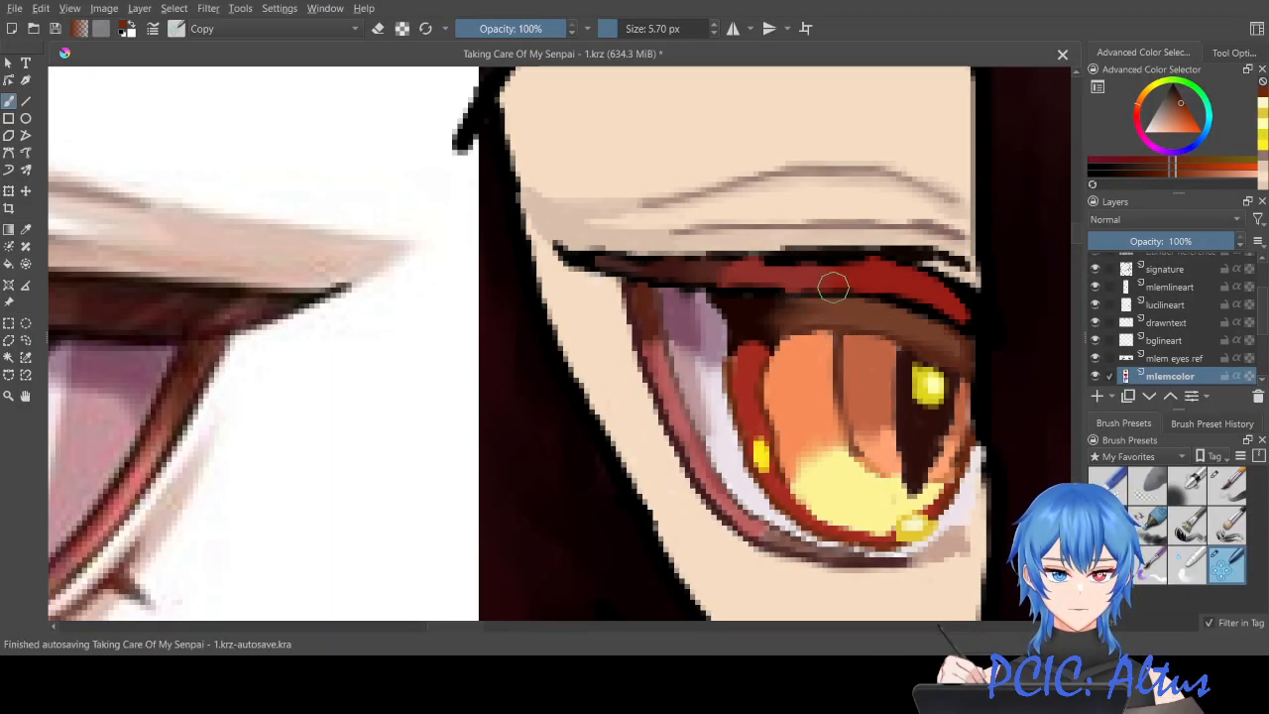
# Step: Blend the upper eyelid's red band on mlemcolor and soften the black lash line on mlemlineart with Distort Move
pyautogui.click(1189, 289)
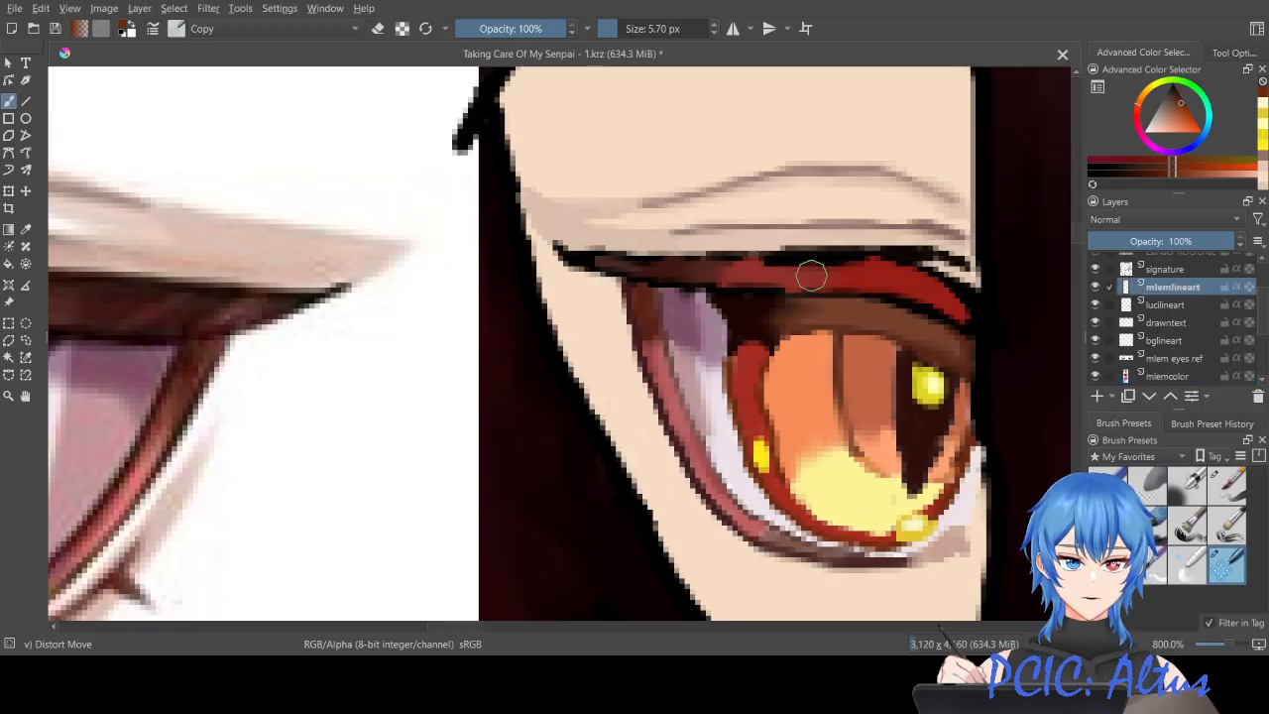
pyautogui.click(1174, 377)
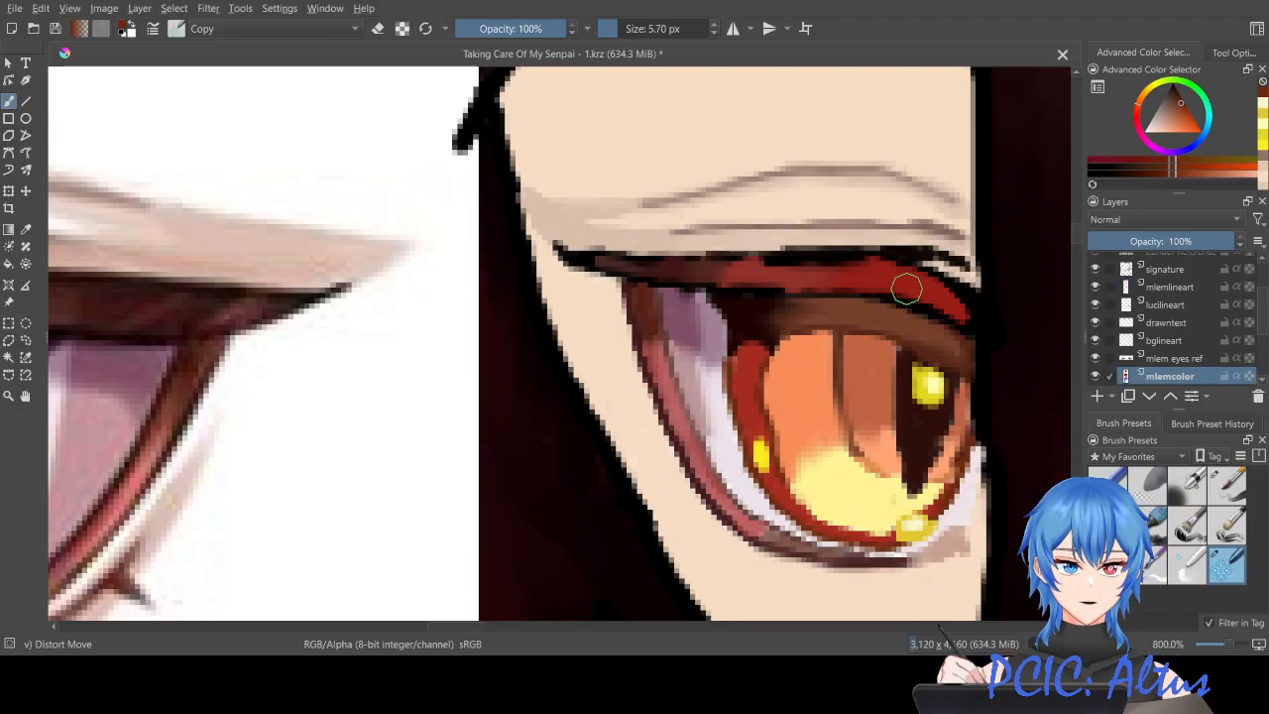
pyautogui.click(1171, 290)
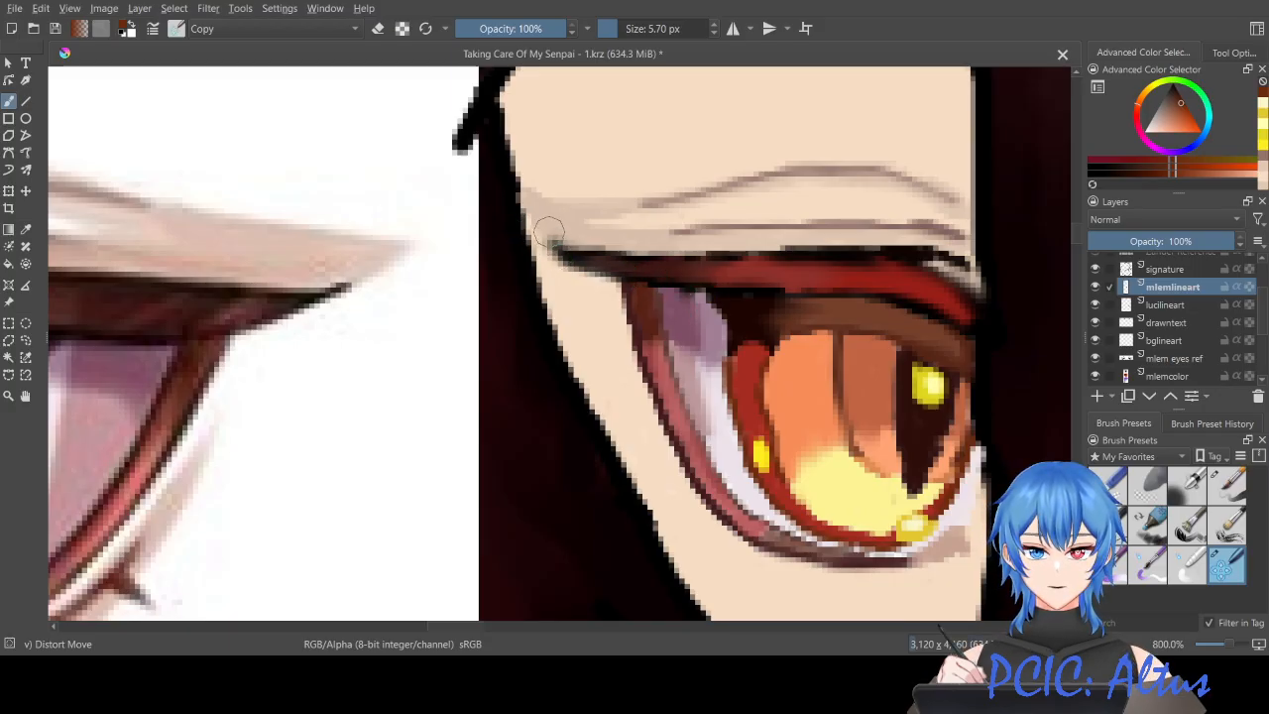
pyautogui.scroll(-3, 752, 311)
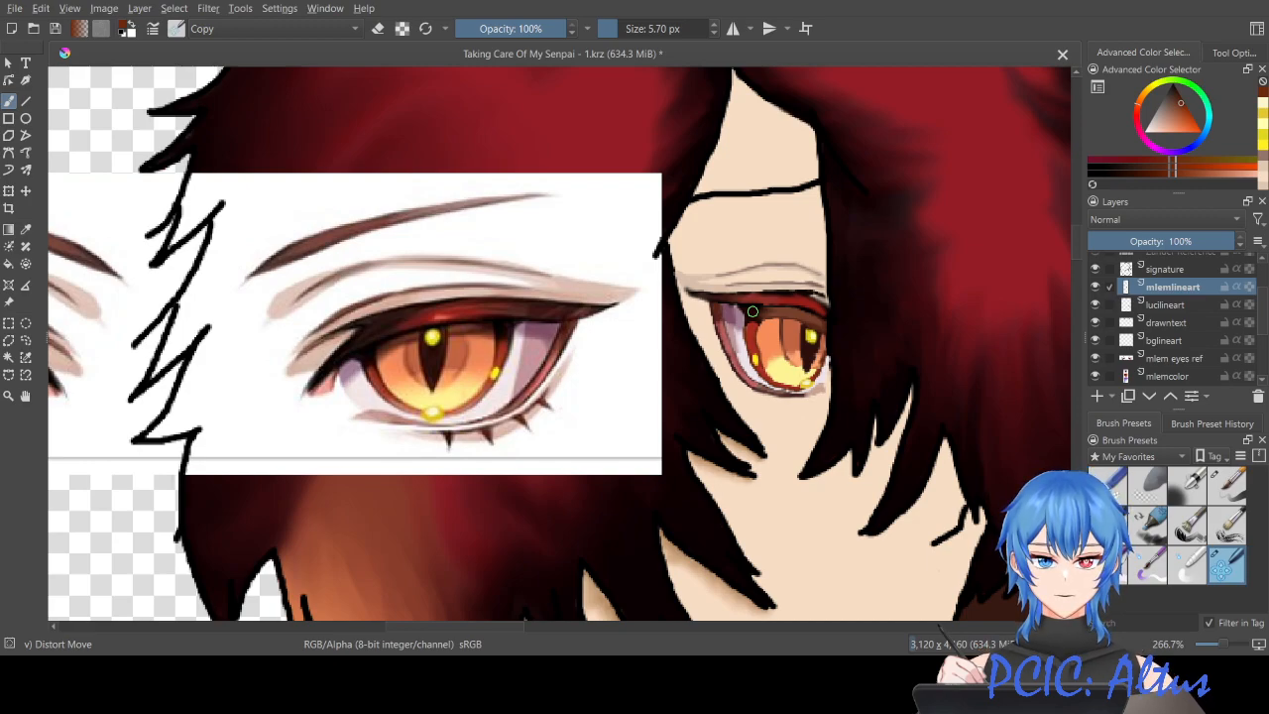
pyautogui.scroll(4, 752, 312)
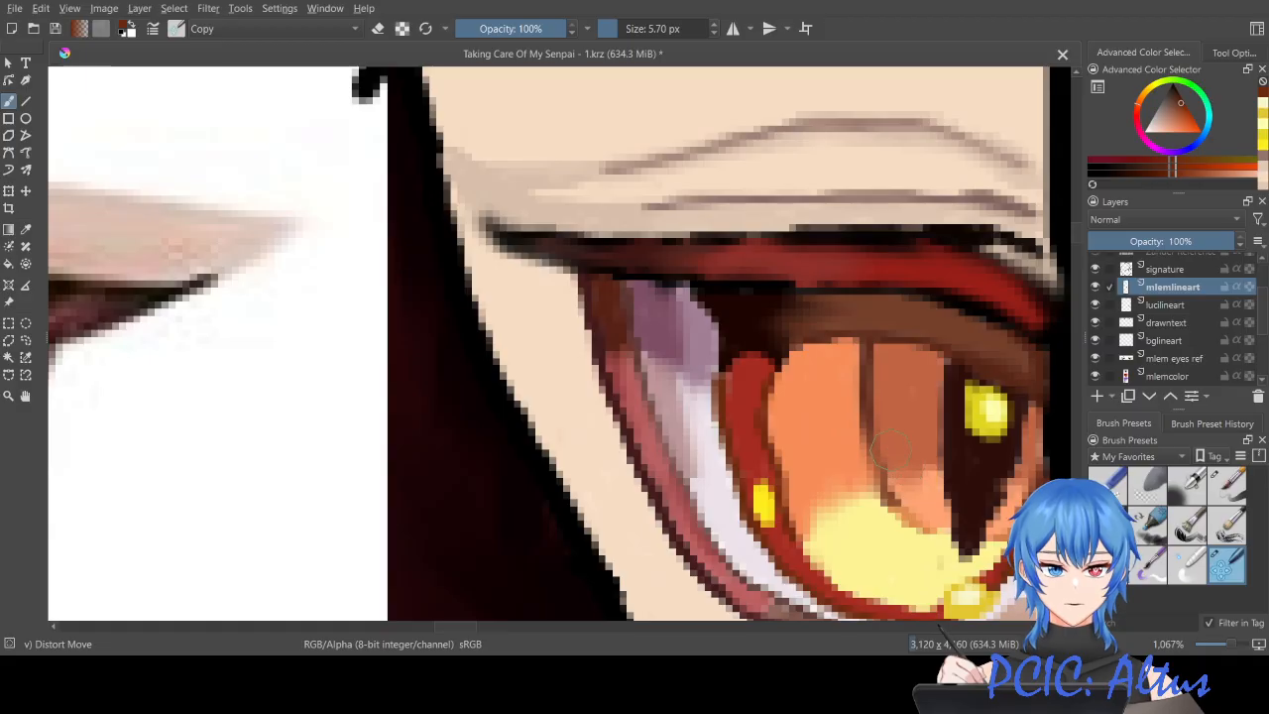
# Step: Blend the brown-orange inner iris beside the pupil's lower tip on the mlemcolor layer with Distort Move
pyautogui.click(1156, 378)
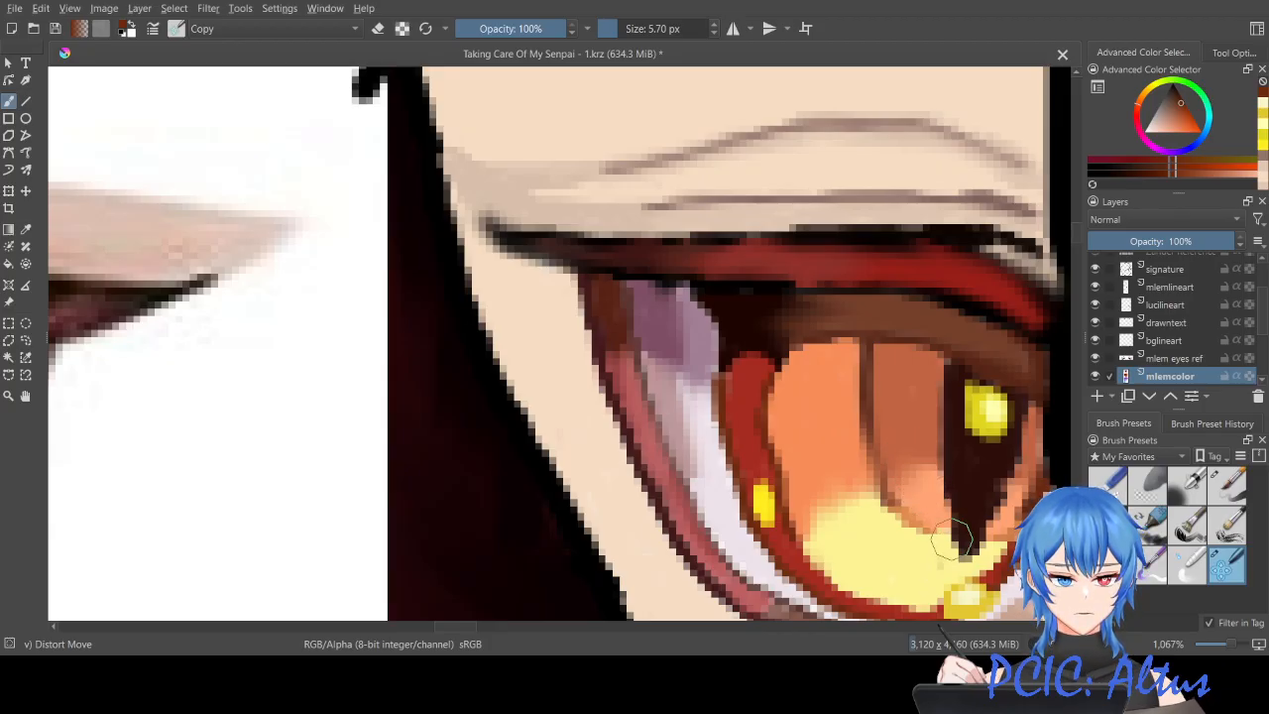
pyautogui.scroll(-5, 949, 540)
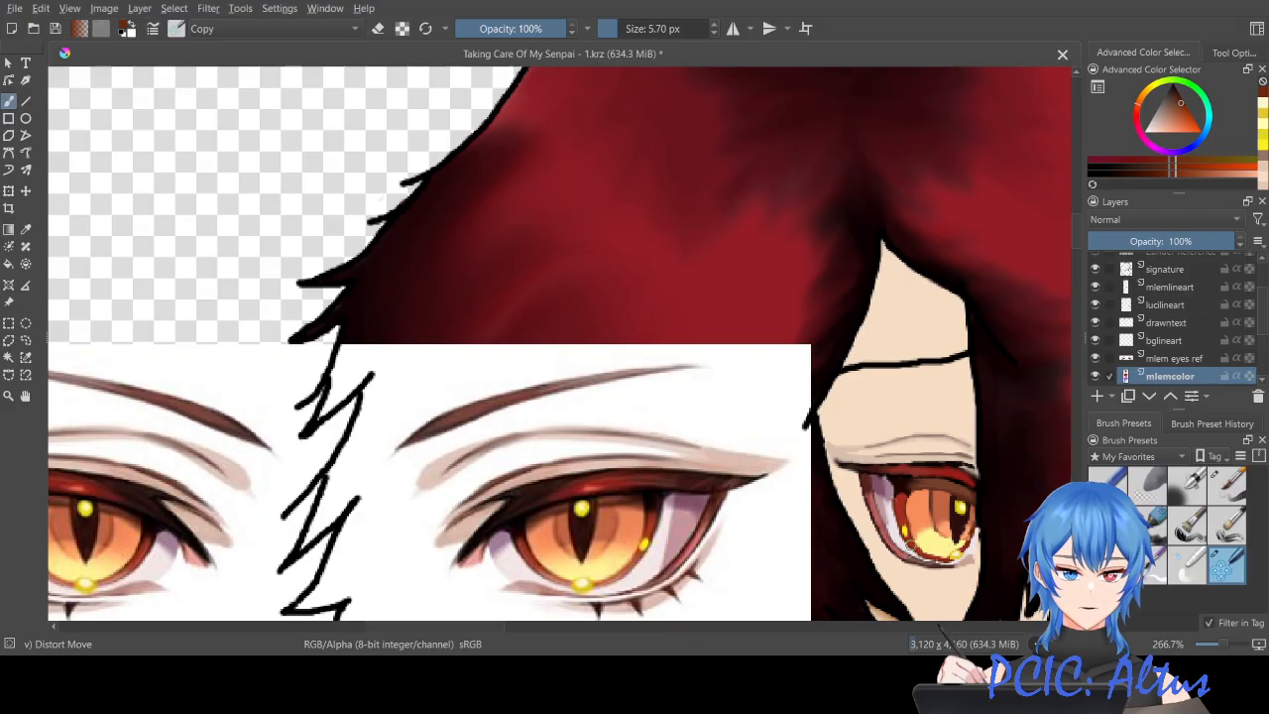
pyautogui.scroll(1, 909, 545)
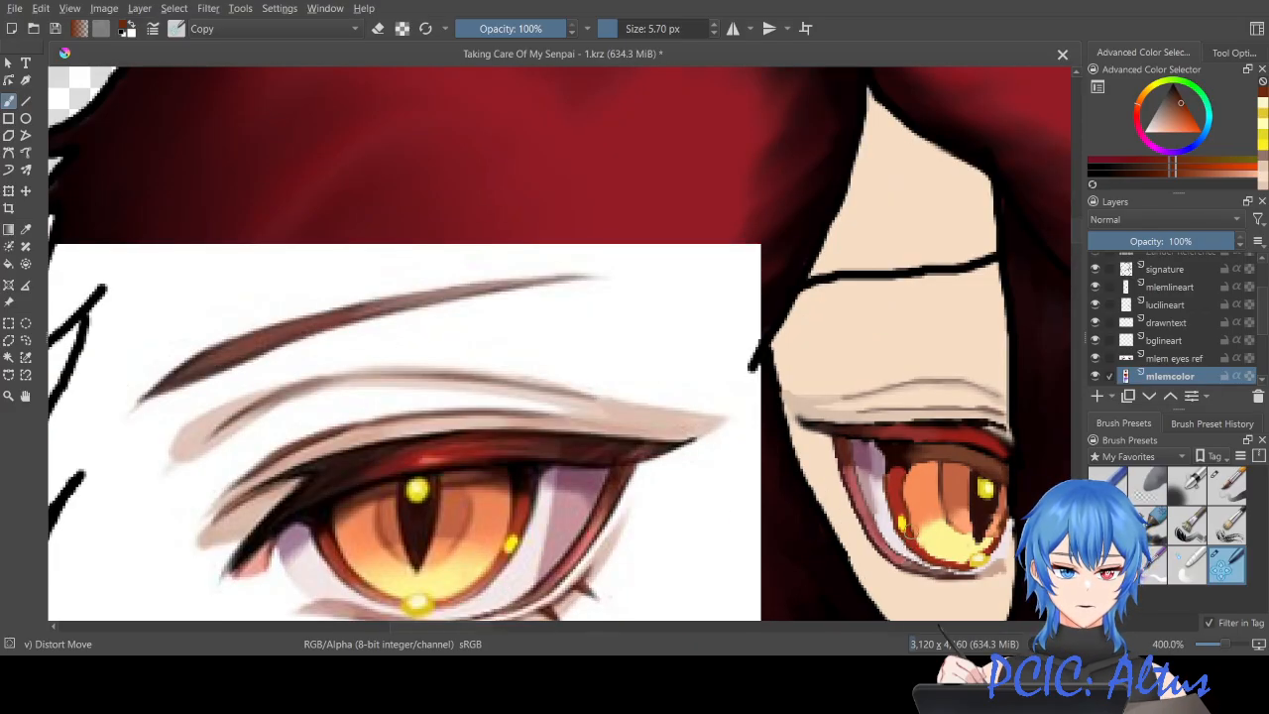
# Step: Soften the edge between the orange iris and its red rim on the mlemcolor layer with Distort Move
pyautogui.scroll(2, 909, 534)
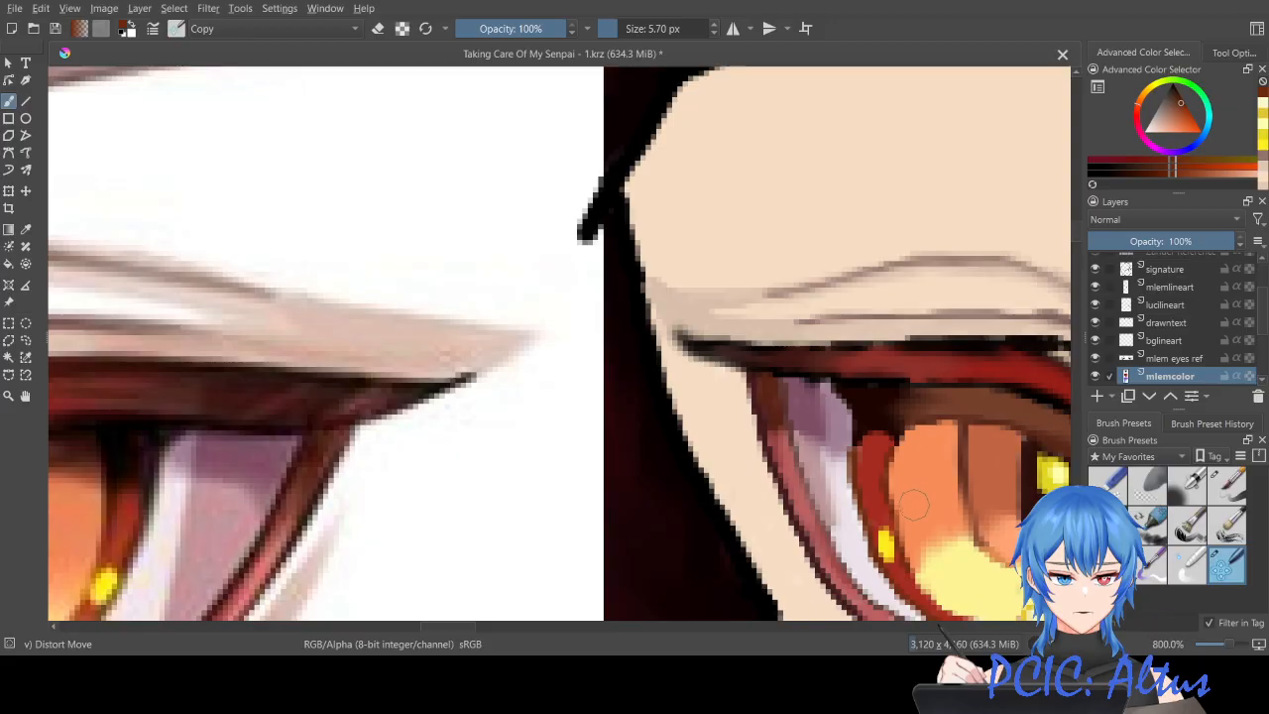
pyautogui.scroll(-4, 929, 505)
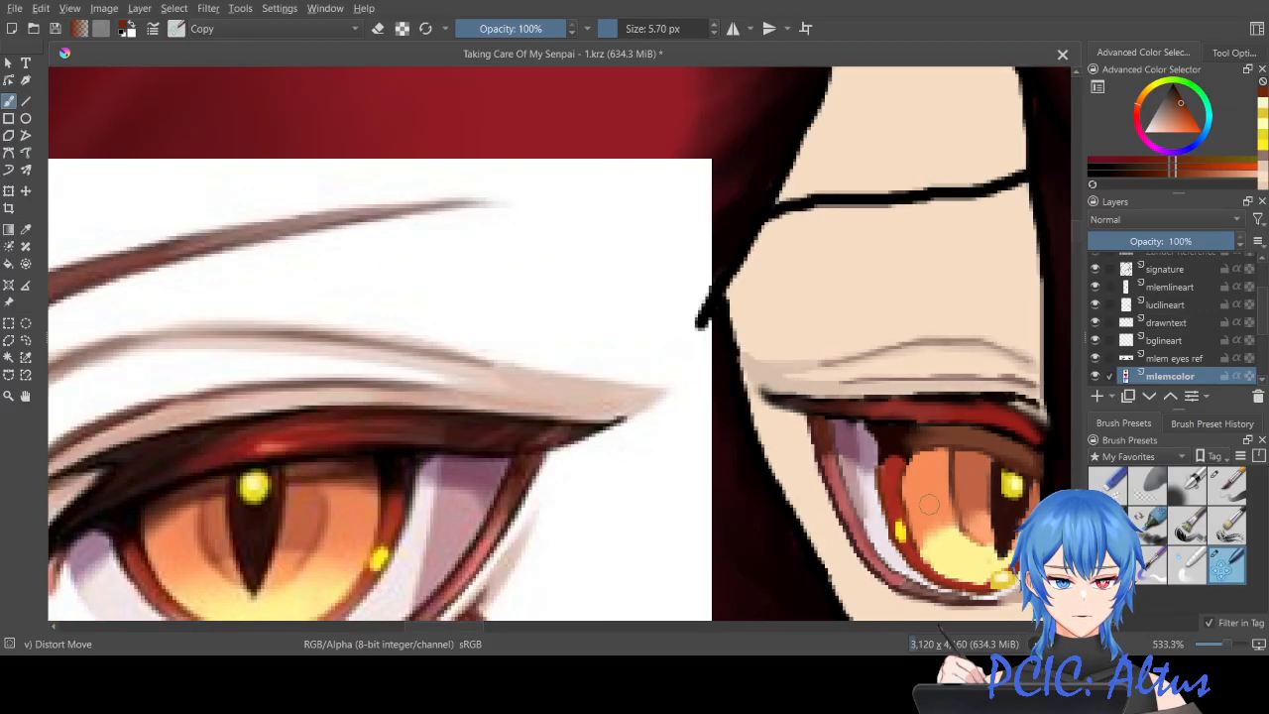
pyautogui.scroll(1, 929, 504)
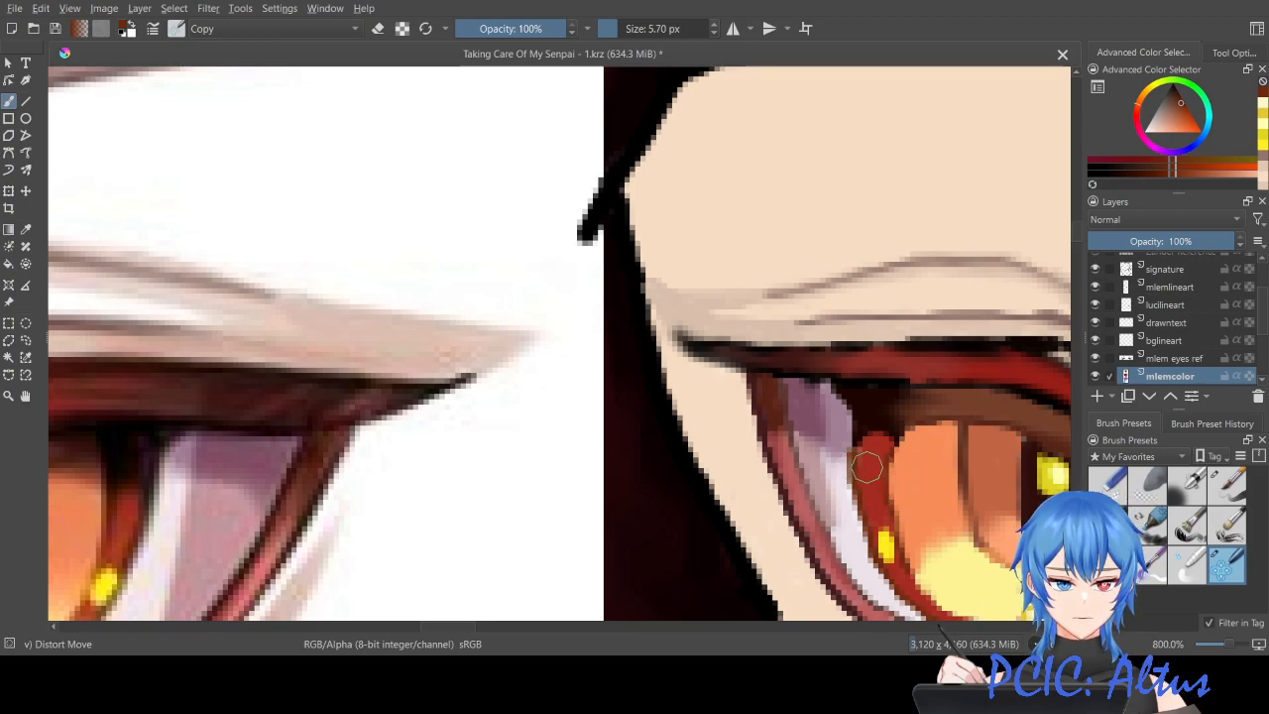
pyautogui.scroll(-4, 865, 466)
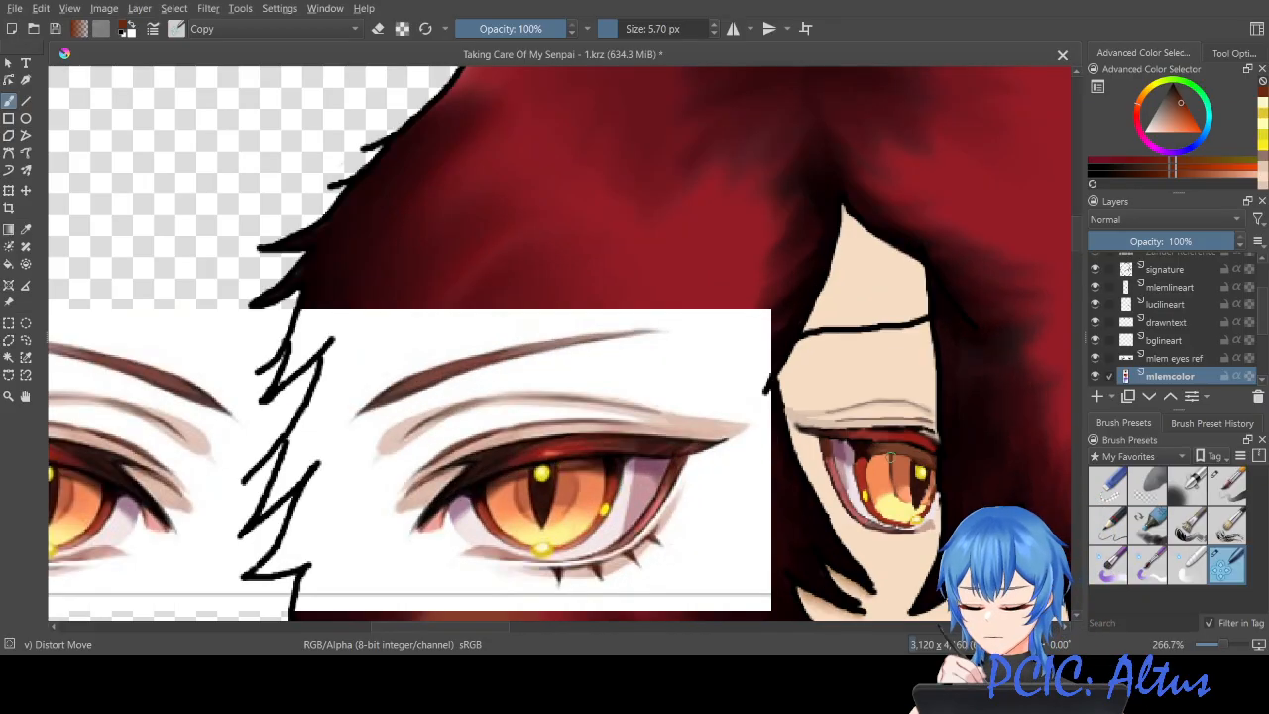
pyautogui.scroll(5, 889, 458)
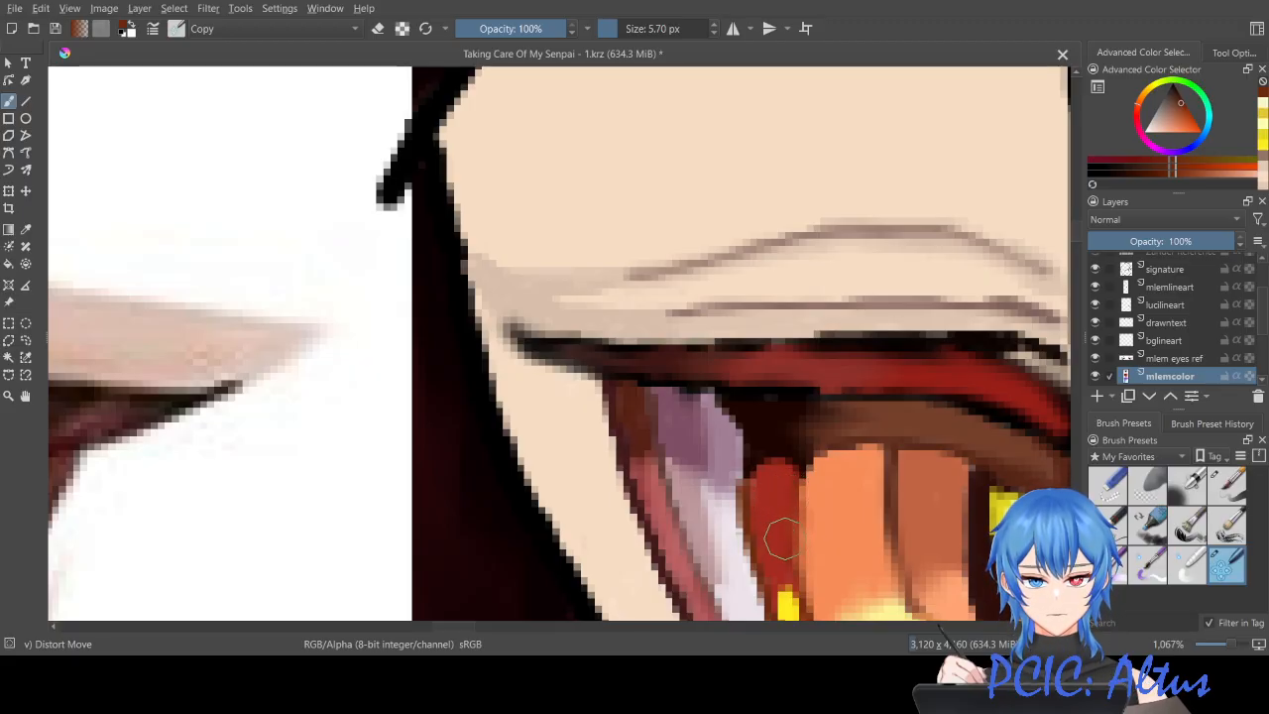
pyautogui.scroll(-6, 781, 538)
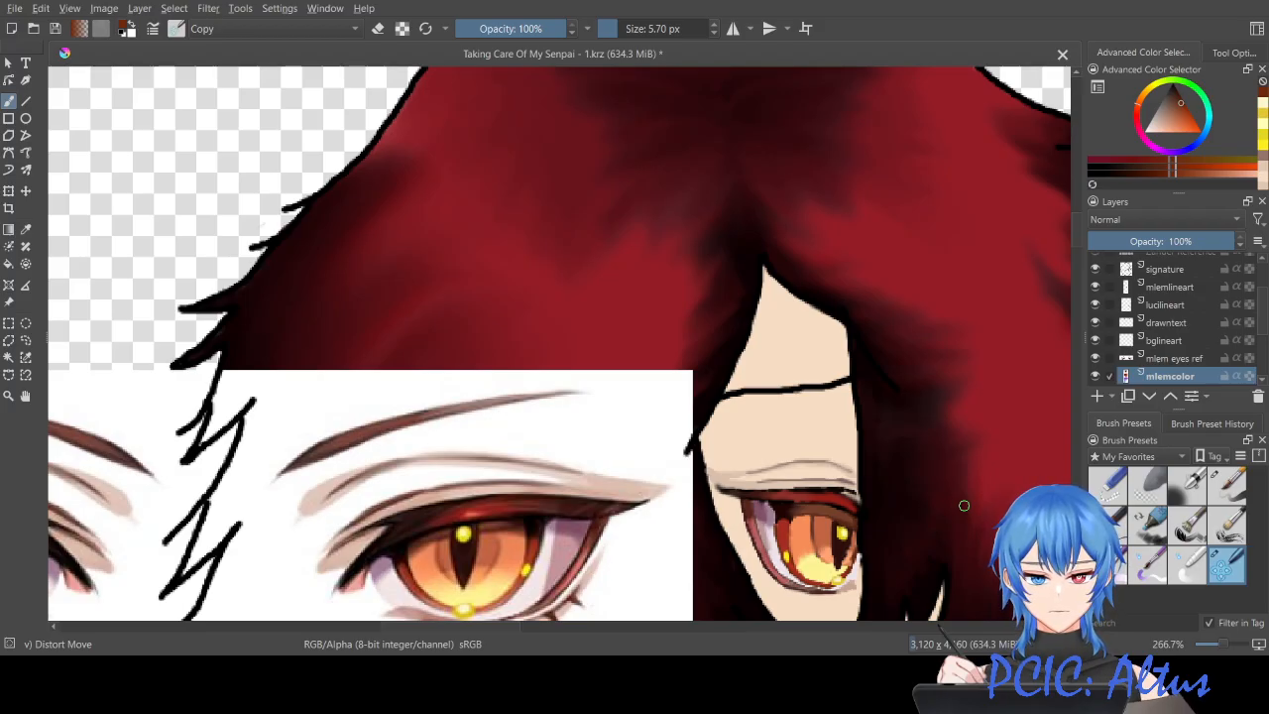
# Step: Add the mlemlineart layer to the layer selection alongside mlemcolor for editing the eye on both layers
pyautogui.scroll(-4, 964, 505)
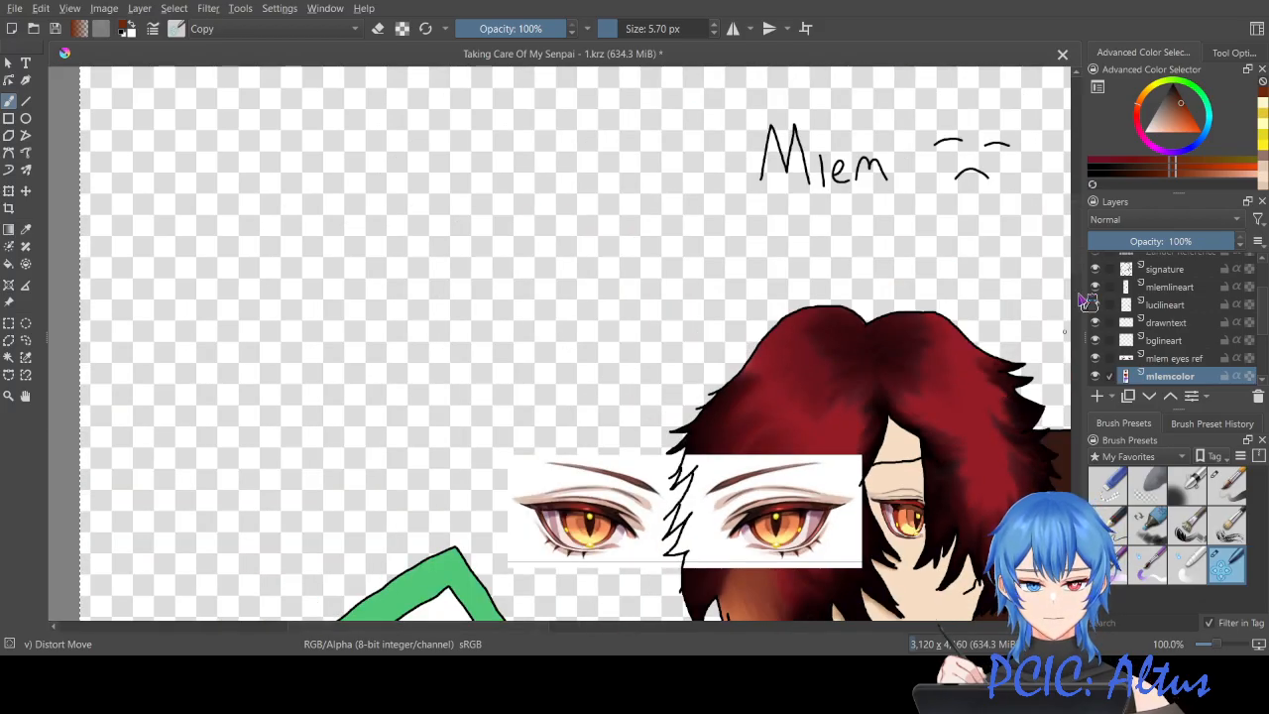
pyautogui.scroll(-5, 1085, 297)
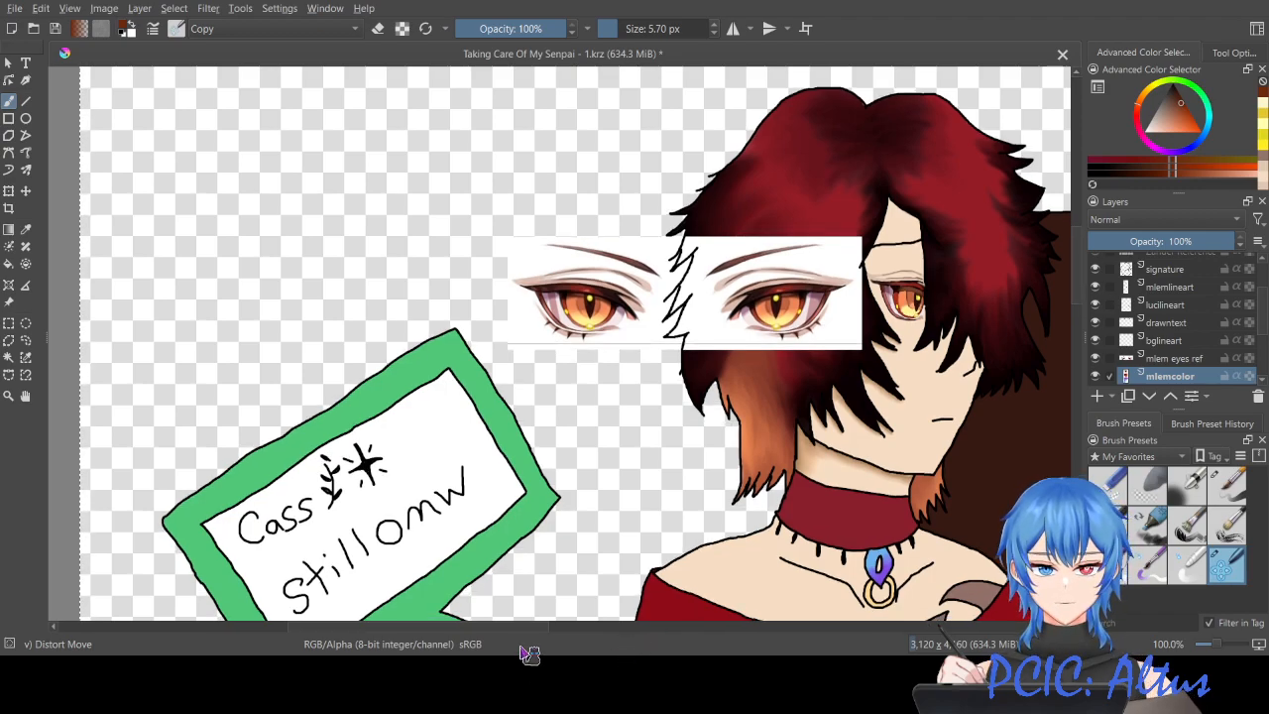
pyautogui.moveTo(536, 644); pyautogui.dragTo(605, 645)
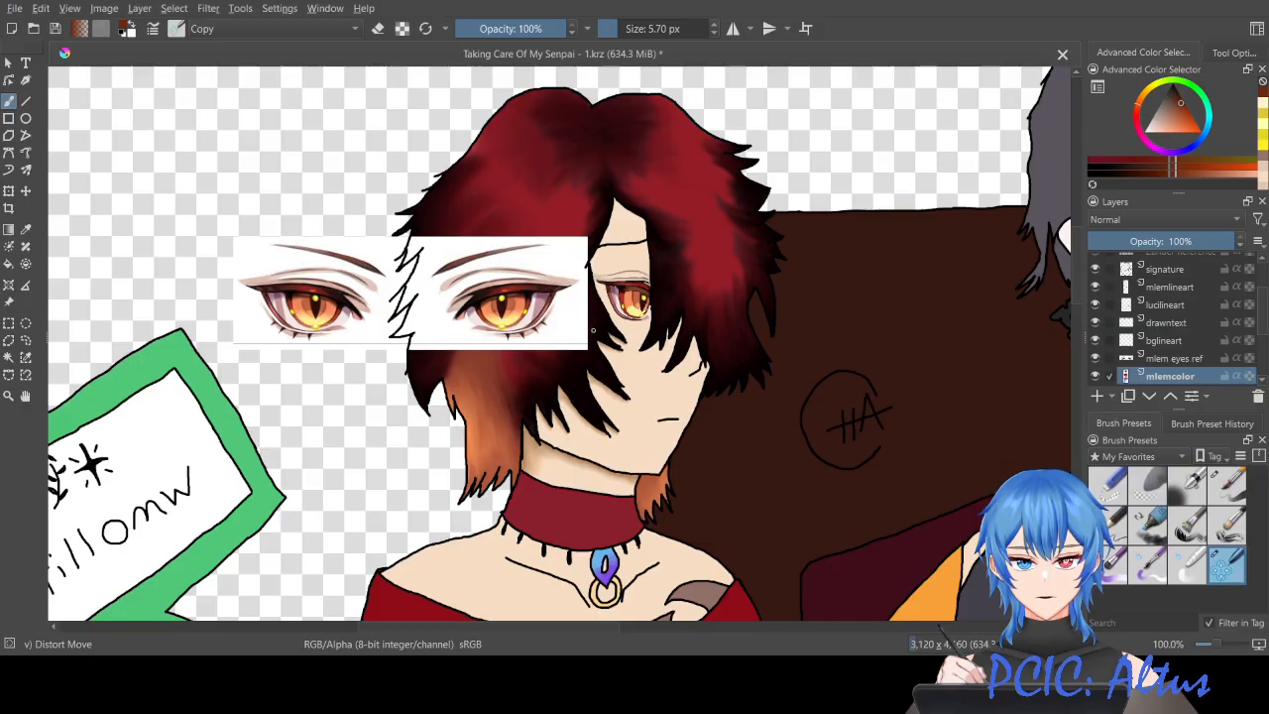
pyautogui.scroll(3, 593, 330)
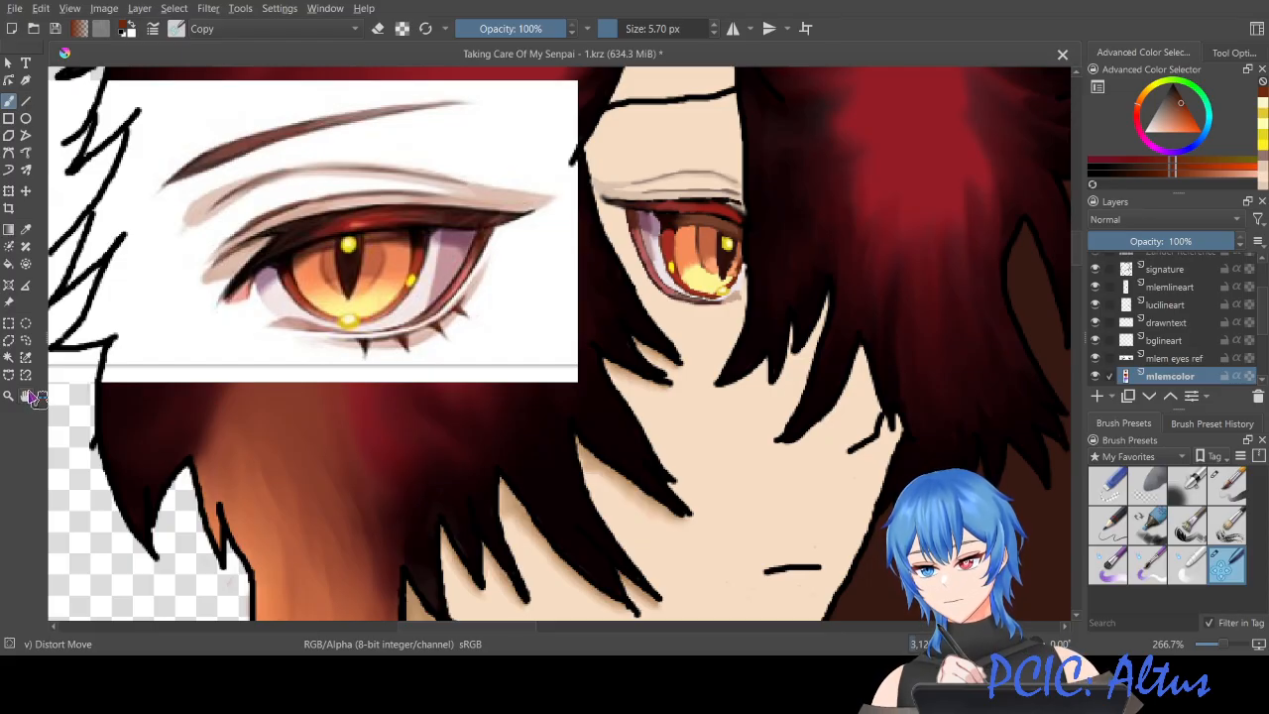
pyautogui.click(10, 197)
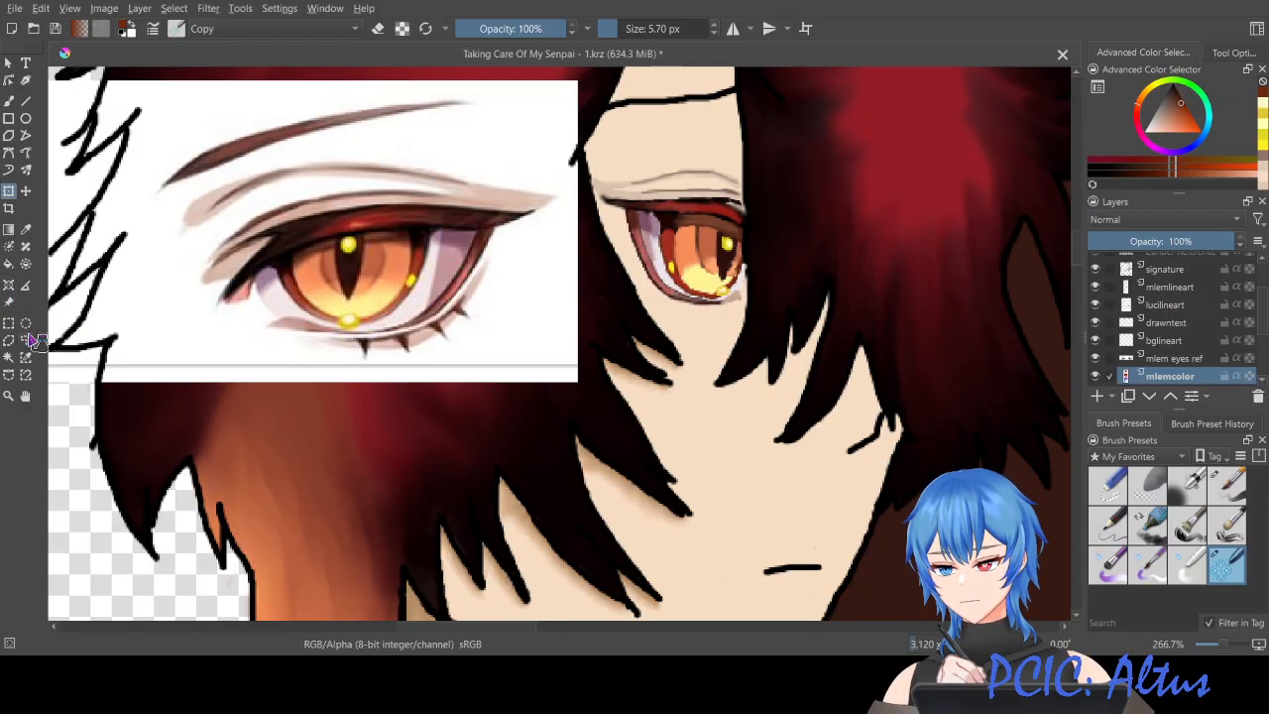
pyautogui.click(26, 396)
pyautogui.moveTo(648, 312); pyautogui.dragTo(611, 310)
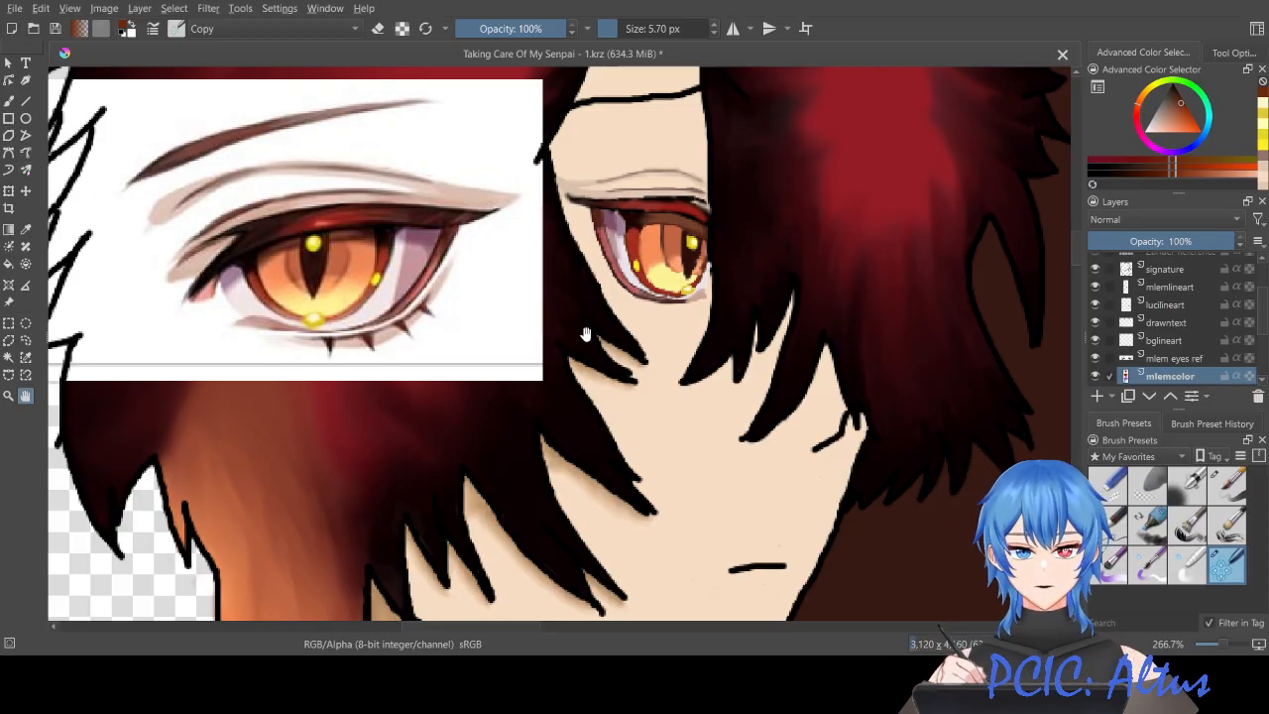
pyautogui.click(10, 326)
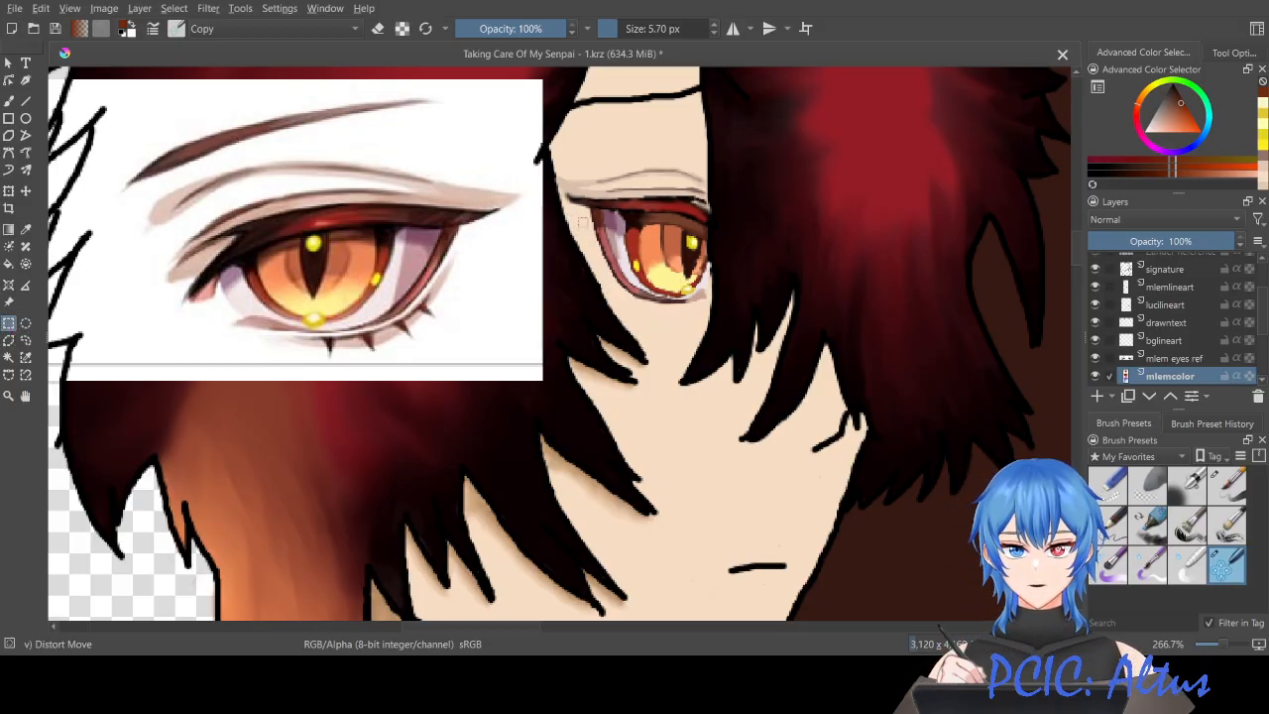
pyautogui.click(1108, 286)
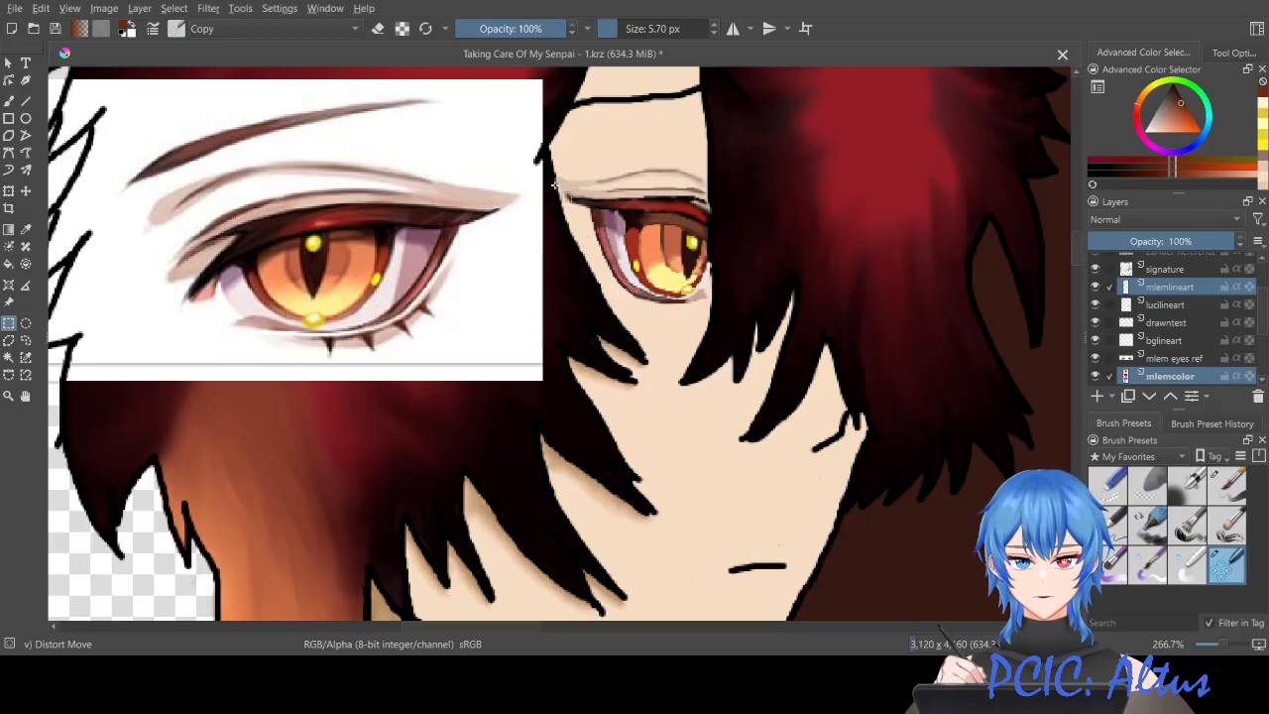
pyautogui.moveTo(553, 181); pyautogui.dragTo(686, 298)
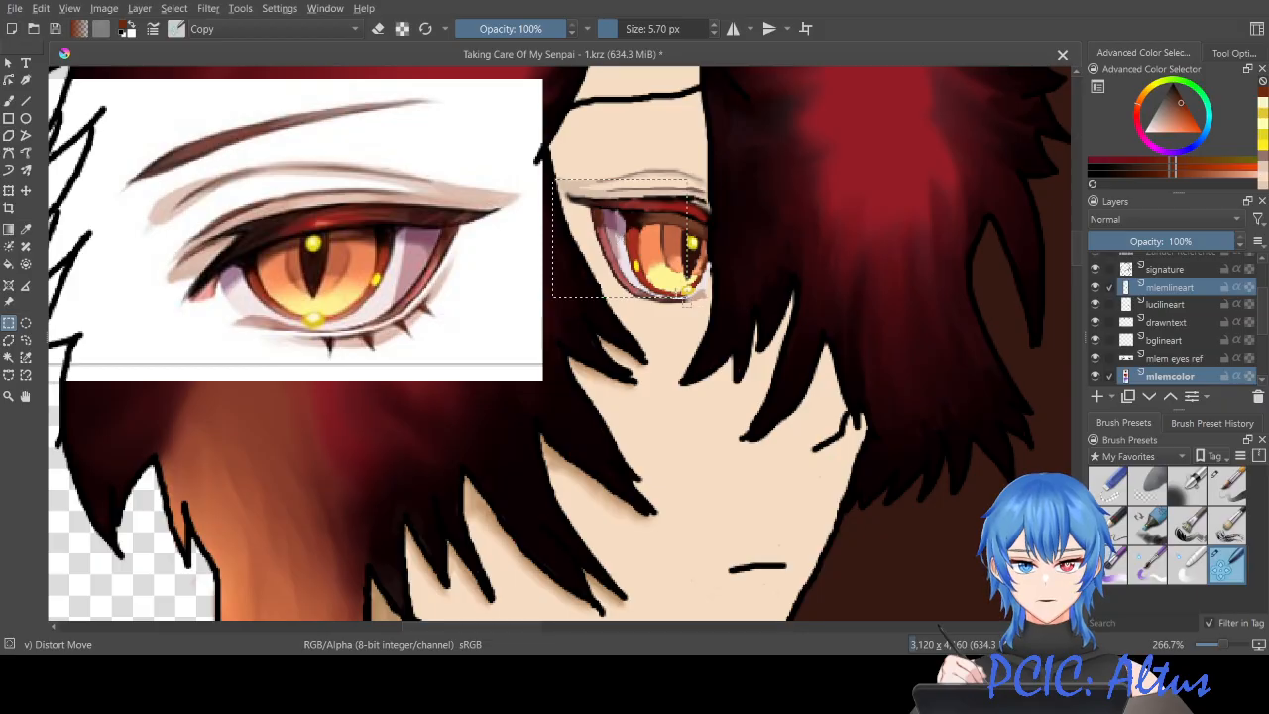
pyautogui.click(606, 249)
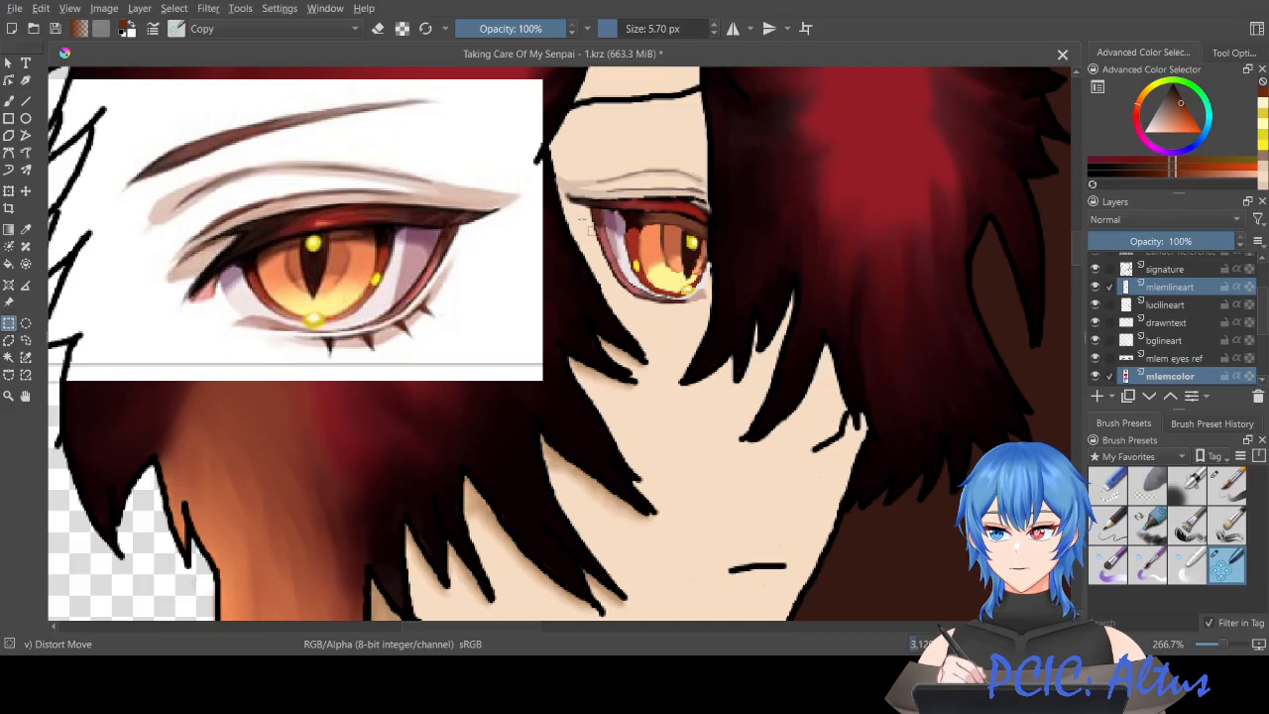
pyautogui.moveTo(581, 238); pyautogui.dragTo(721, 327)
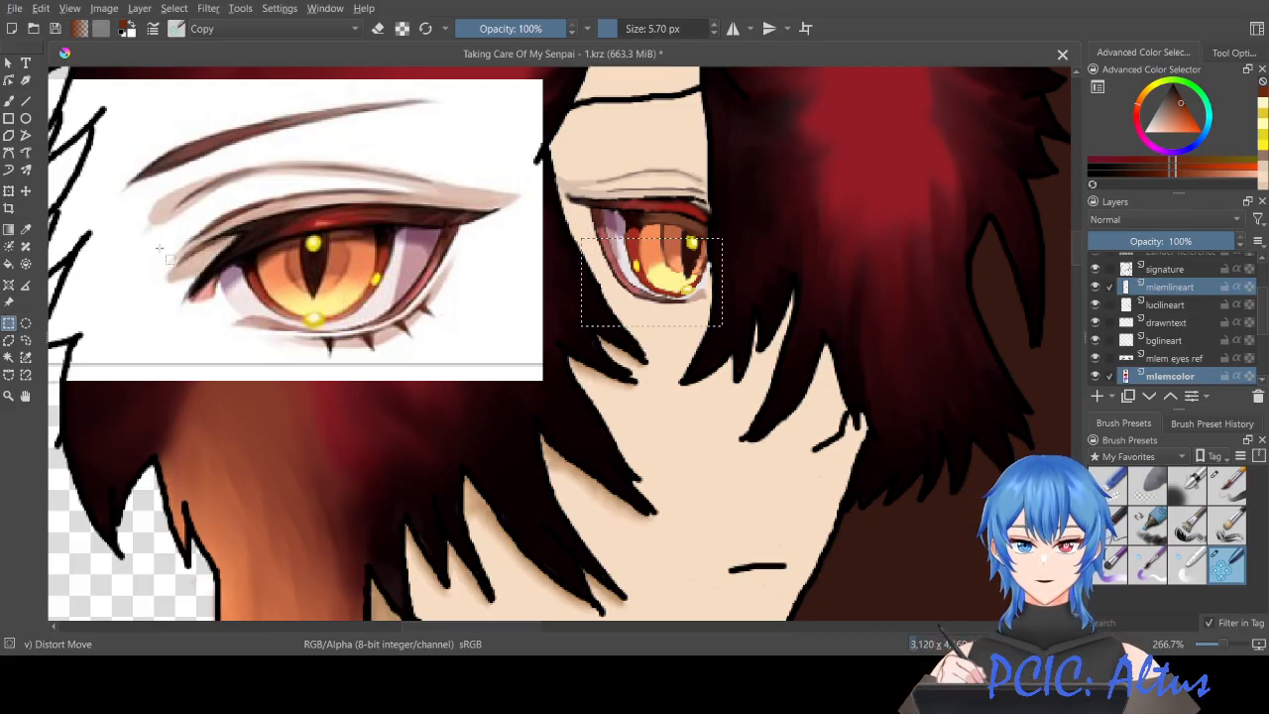
pyautogui.click(8, 190)
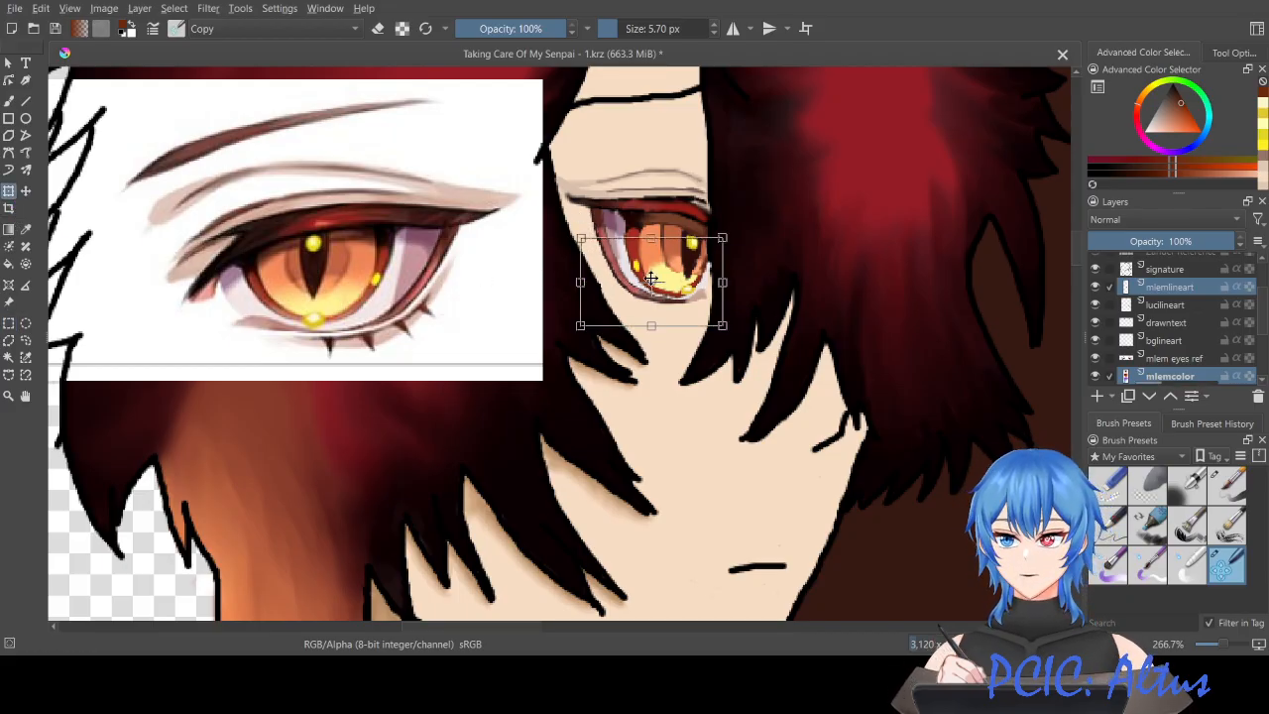
pyautogui.moveTo(651, 287)
pyautogui.mouseDown()
pyautogui.moveTo(651, 254)
pyautogui.moveTo(651, 279)
pyautogui.mouseUp()
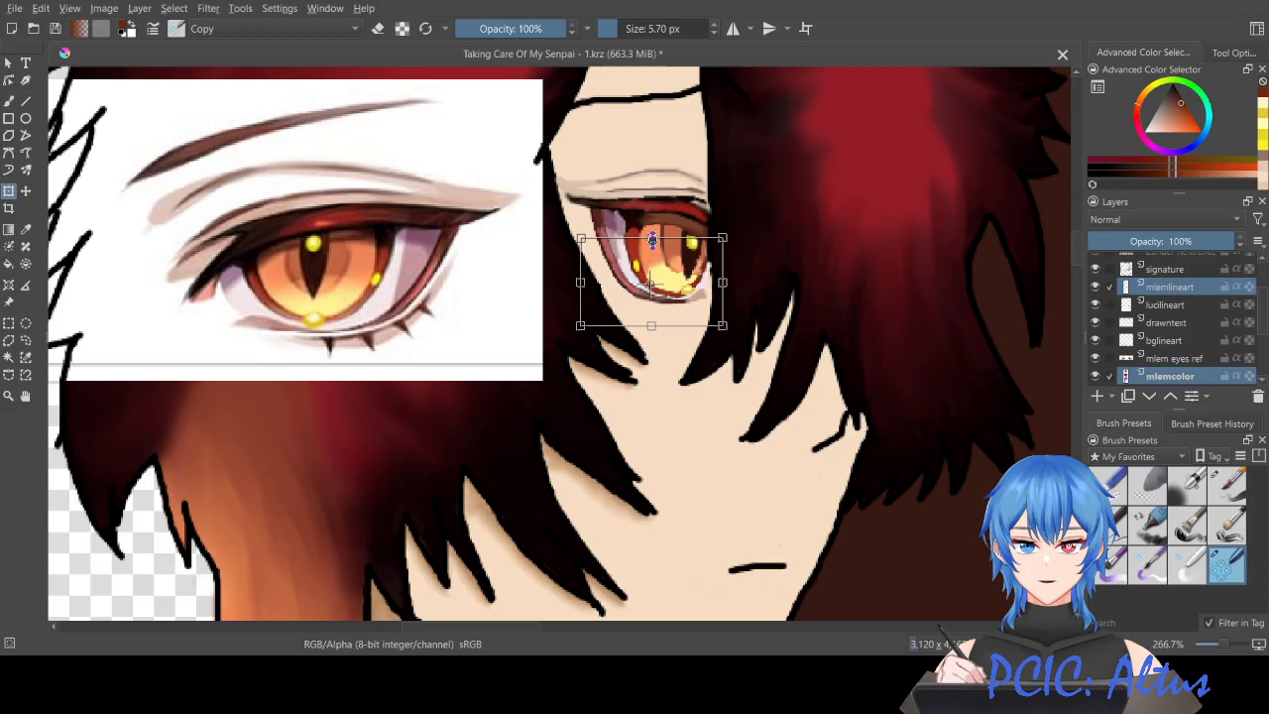
pyautogui.moveTo(651, 228); pyautogui.dragTo(651, 225)
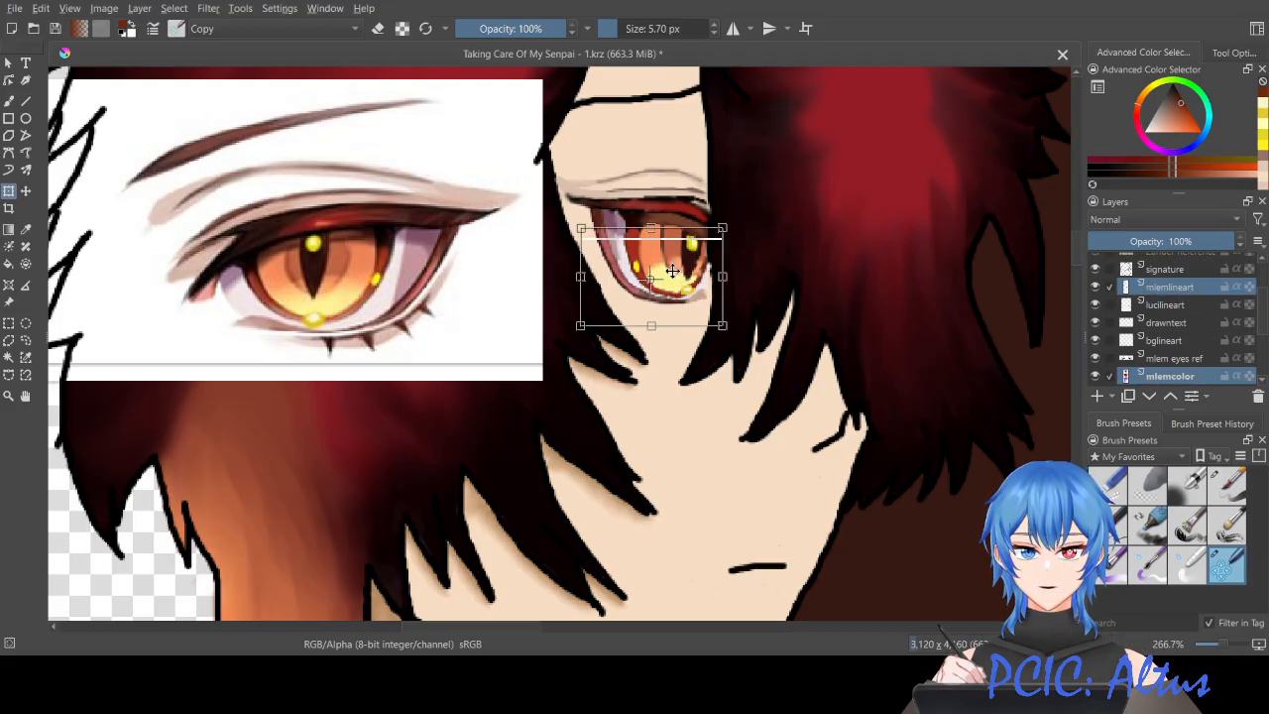
pyautogui.moveTo(580, 276); pyautogui.dragTo(573, 276)
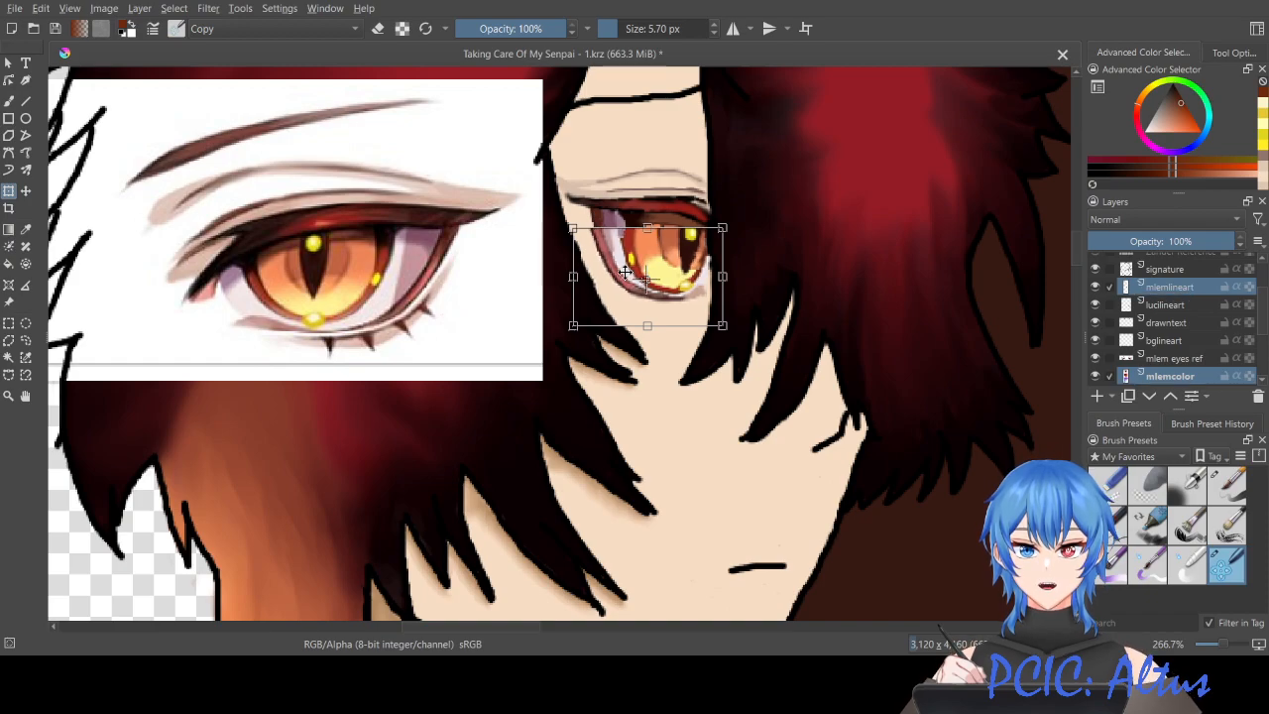
pyautogui.hotkey('ctrl', 'z')
pyautogui.hotkey('ctrl', 'z')
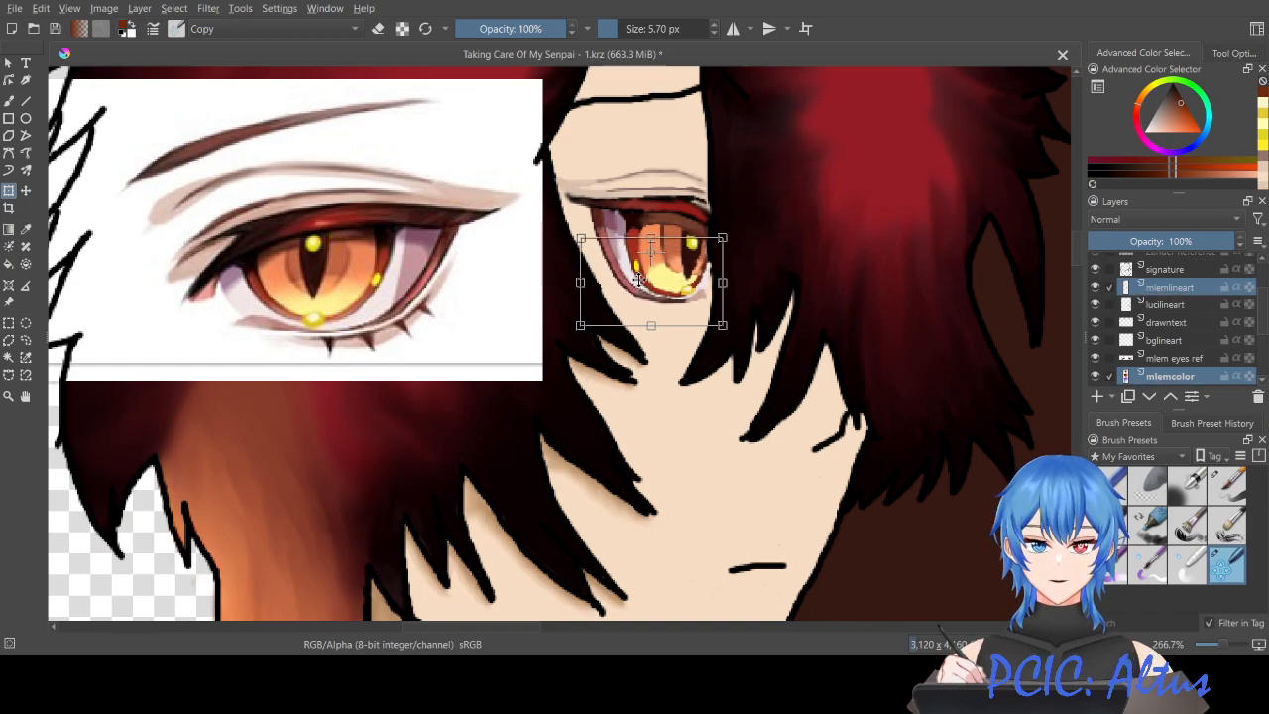
pyautogui.press('Return')
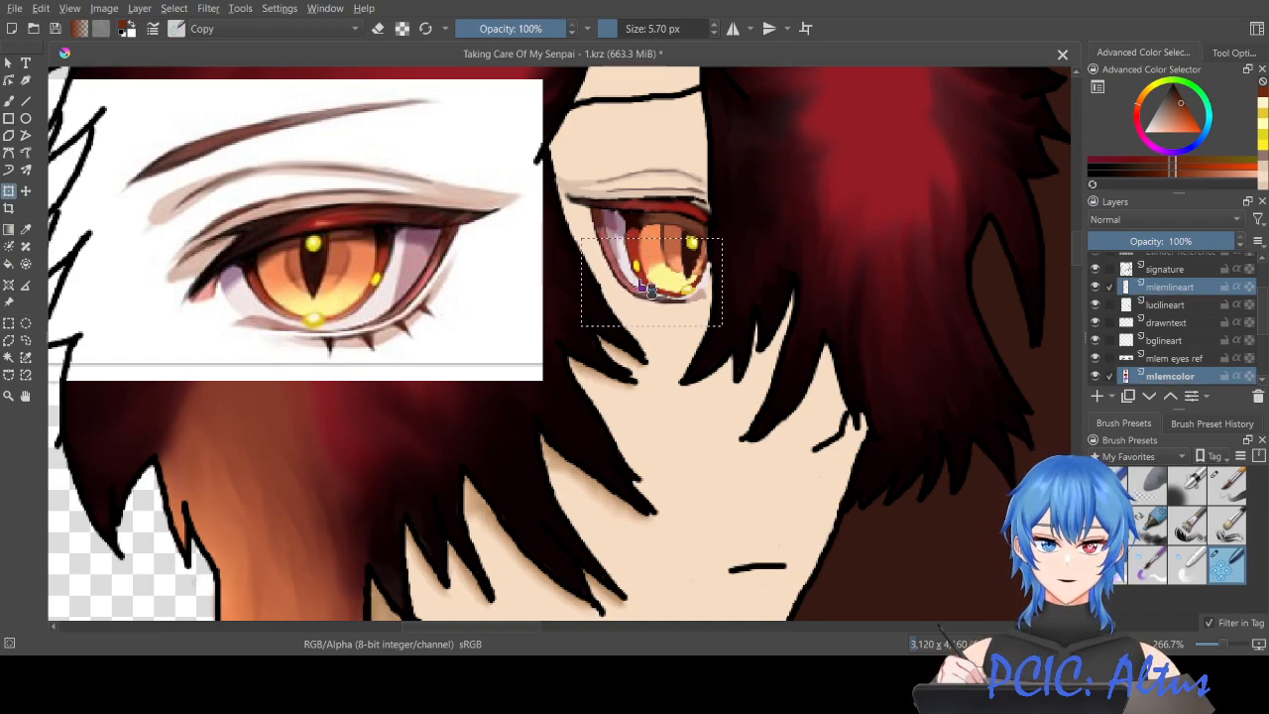
pyautogui.hotkey('ctrl', 't')
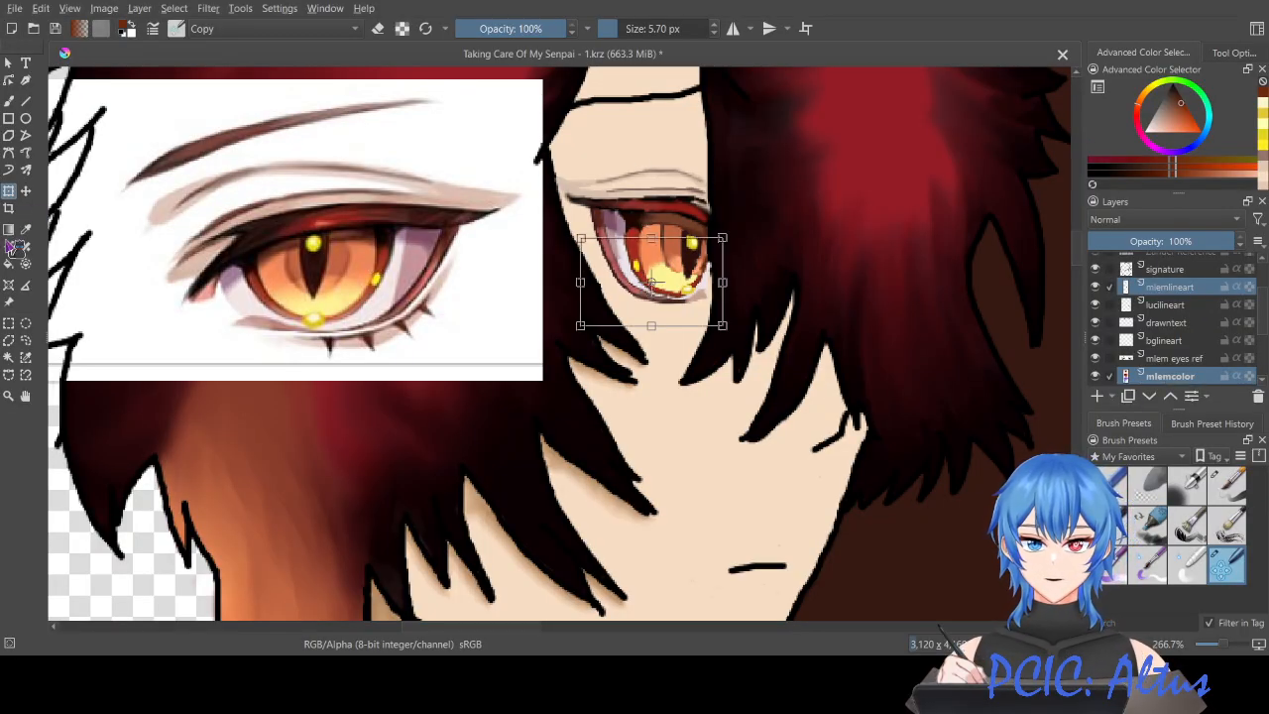
# Step: Freehand-select the lower part of the eye on both layers and transform it, raising its lower edge and slightly widening it
pyautogui.click(26, 324)
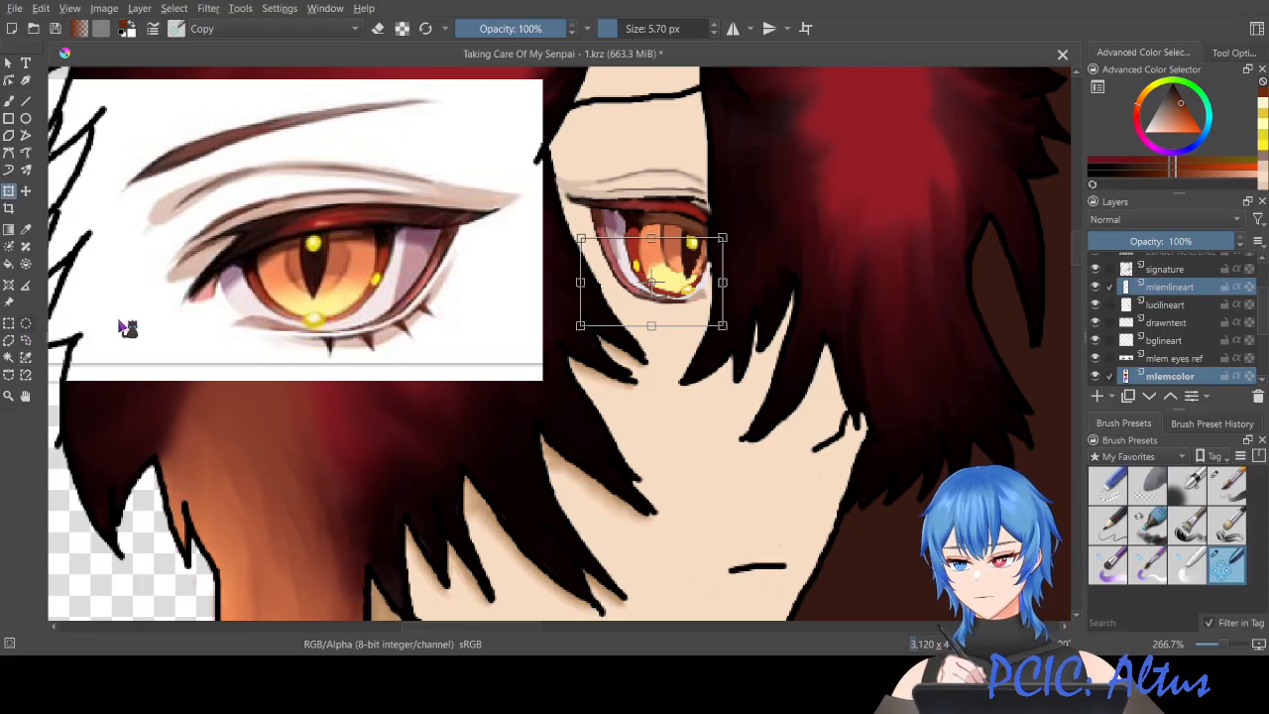
pyautogui.click(26, 341)
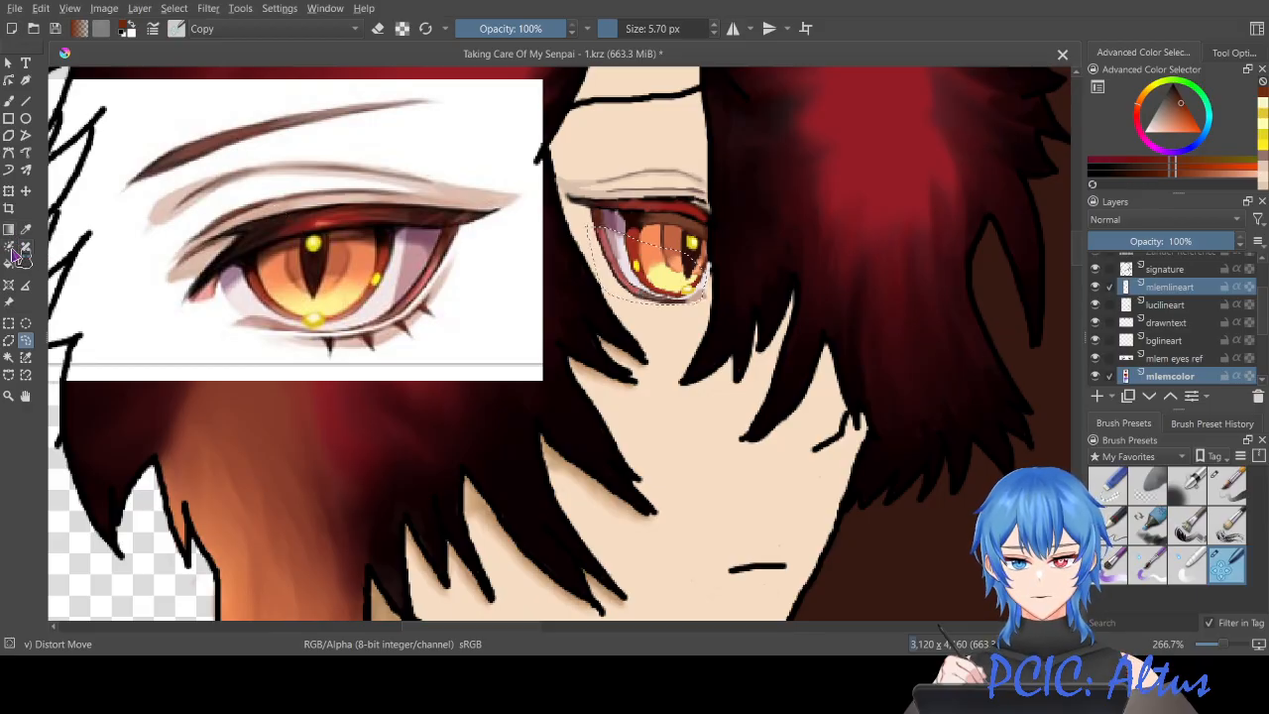
pyautogui.click(9, 192)
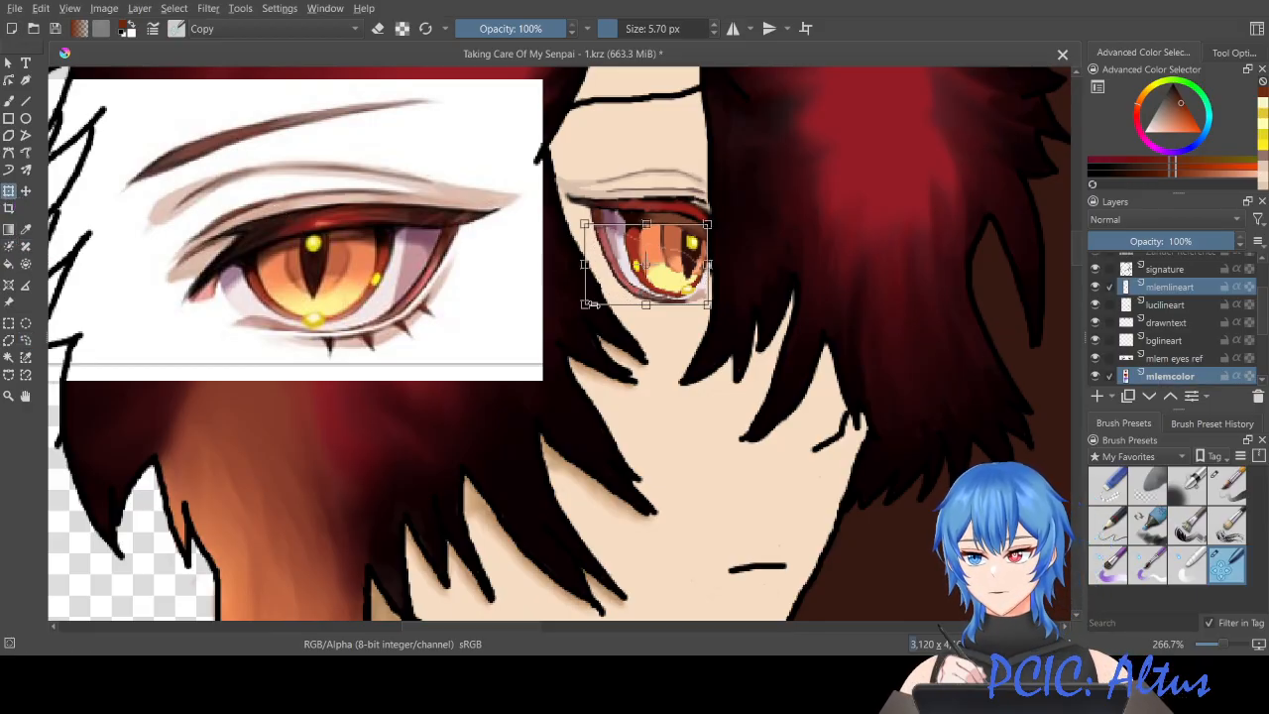
pyautogui.moveTo(645, 305); pyautogui.dragTo(646, 297)
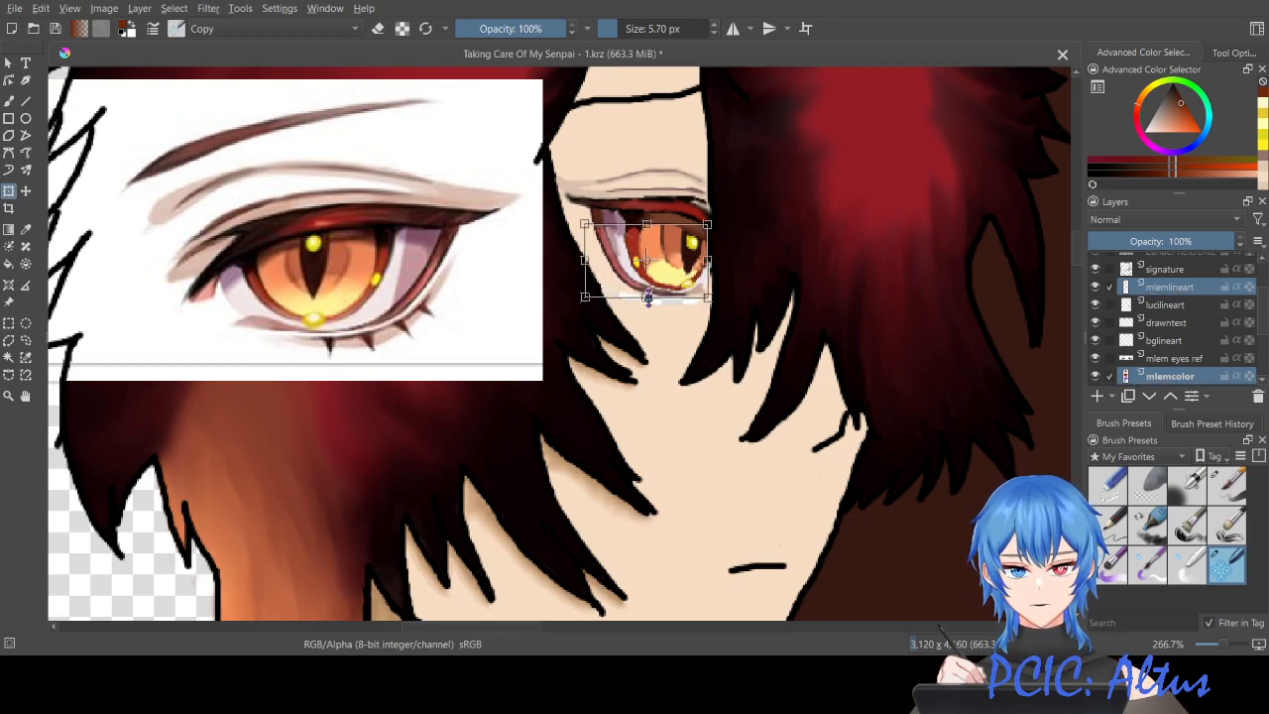
pyautogui.moveTo(583, 258); pyautogui.dragTo(588, 259)
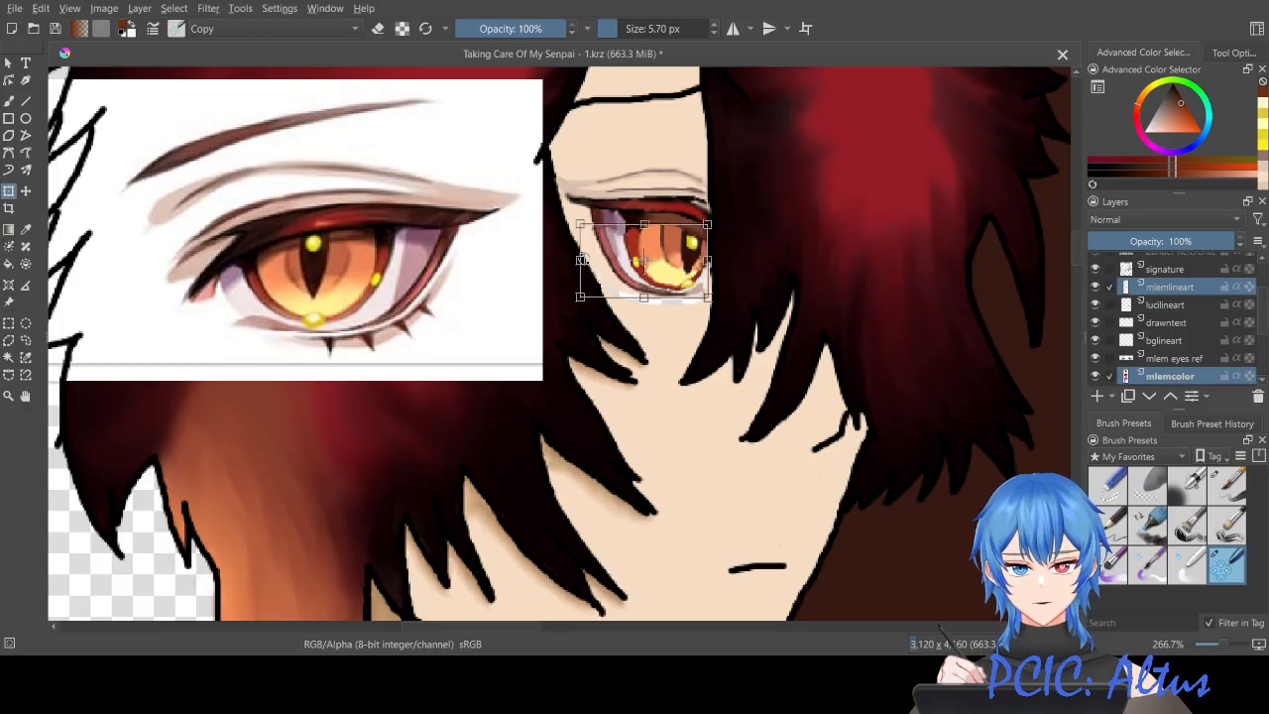
pyautogui.moveTo(646, 297); pyautogui.dragTo(648, 289)
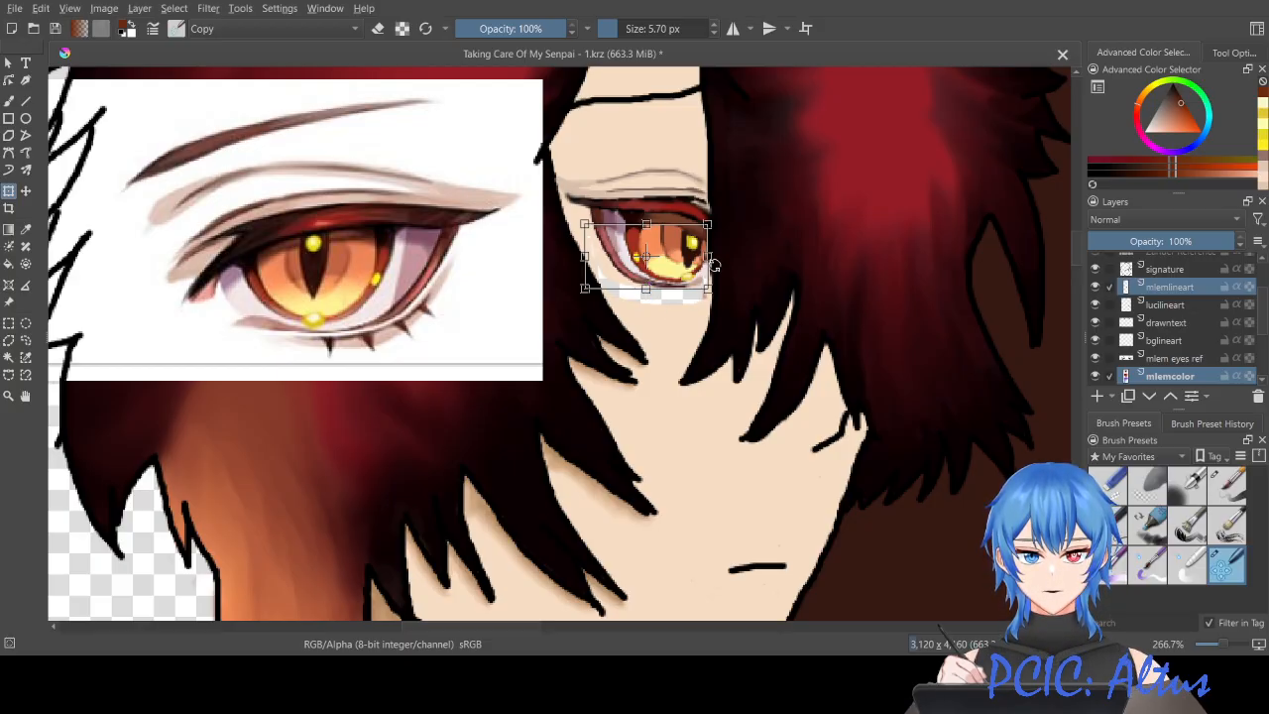
pyautogui.moveTo(707, 257); pyautogui.dragTo(711, 259)
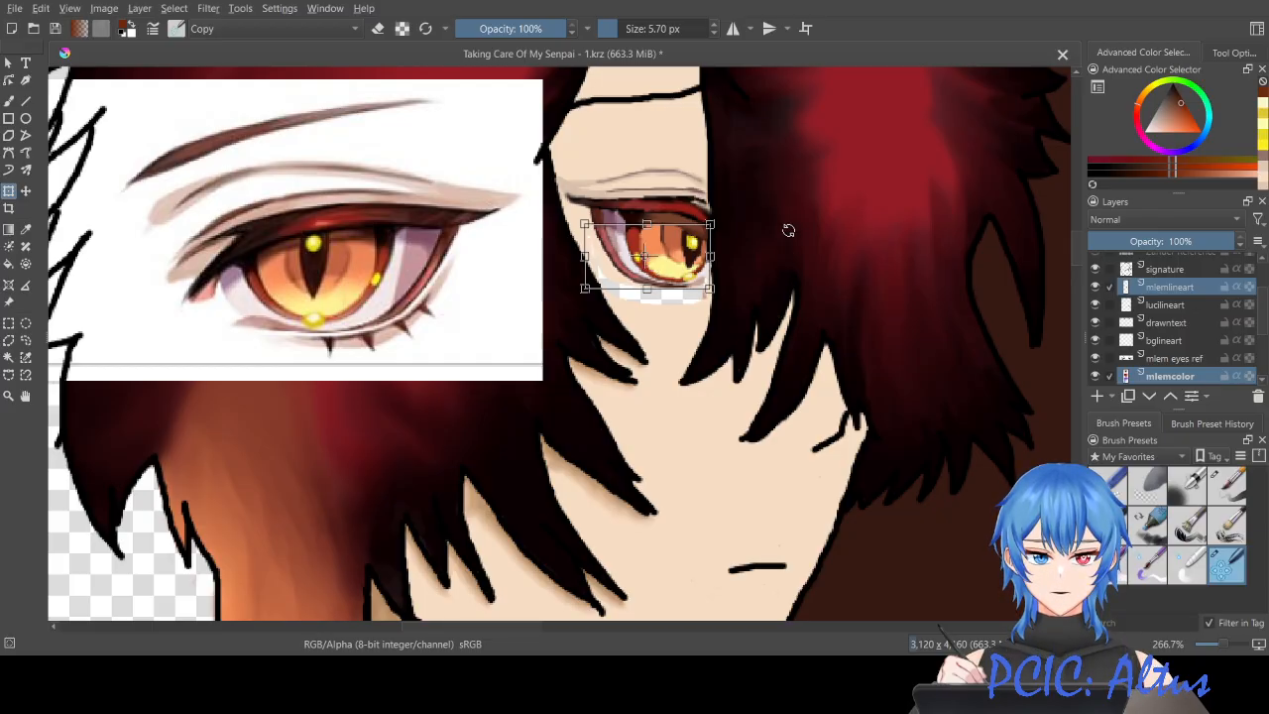
pyautogui.click(10, 105)
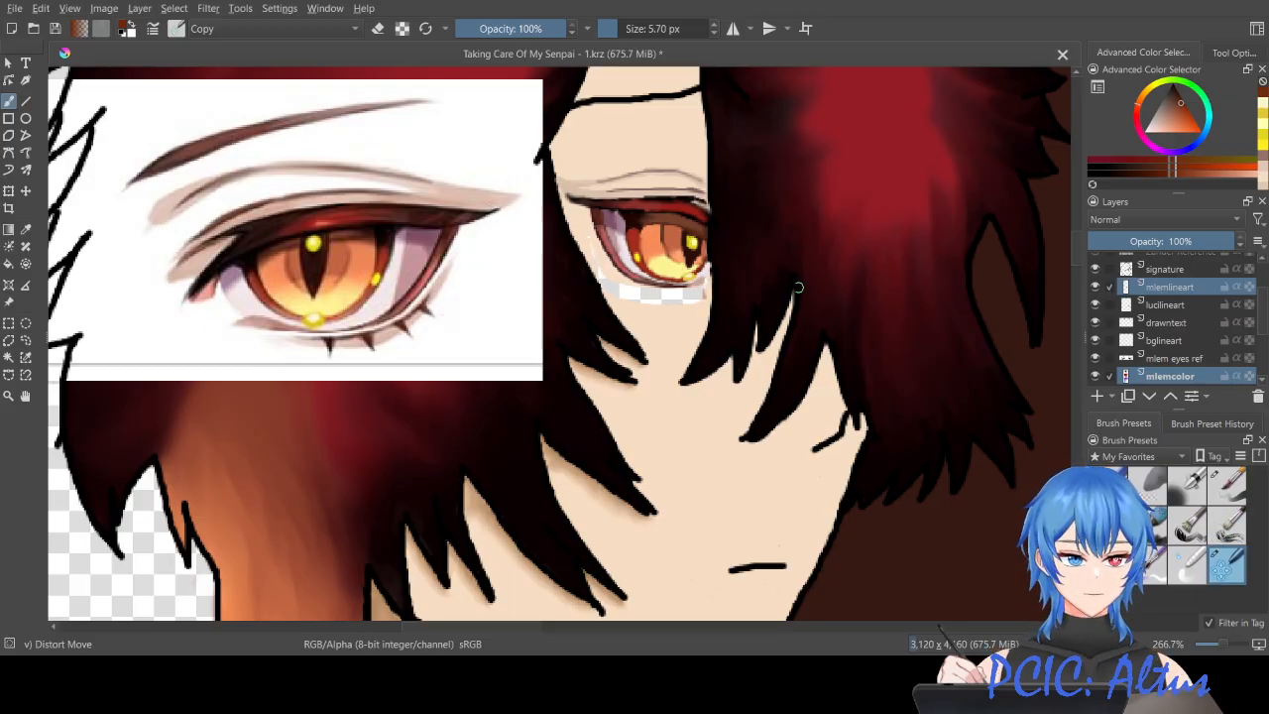
# Step: Fill the transparent gap below the eye on mlemcolor with the sampled skin colour, using Basic-5 Size Opacity at 4.64 px
pyautogui.scroll(2, 793, 283)
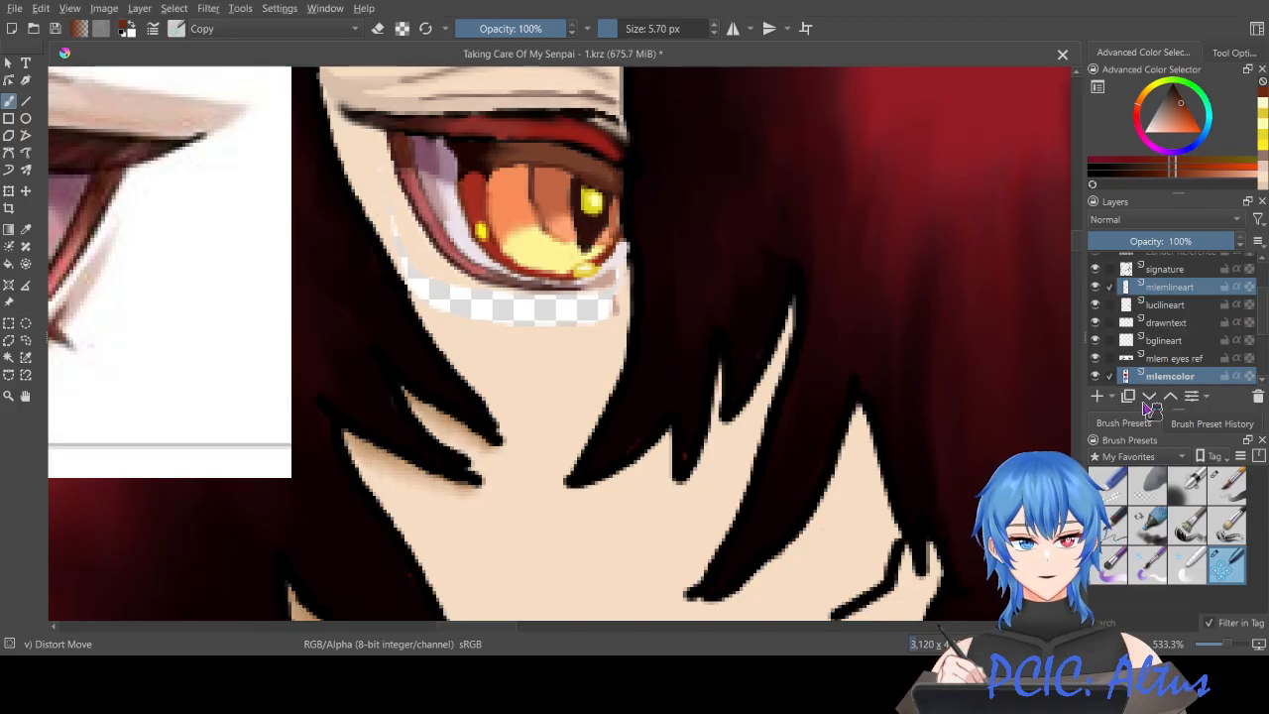
pyautogui.click(1109, 378)
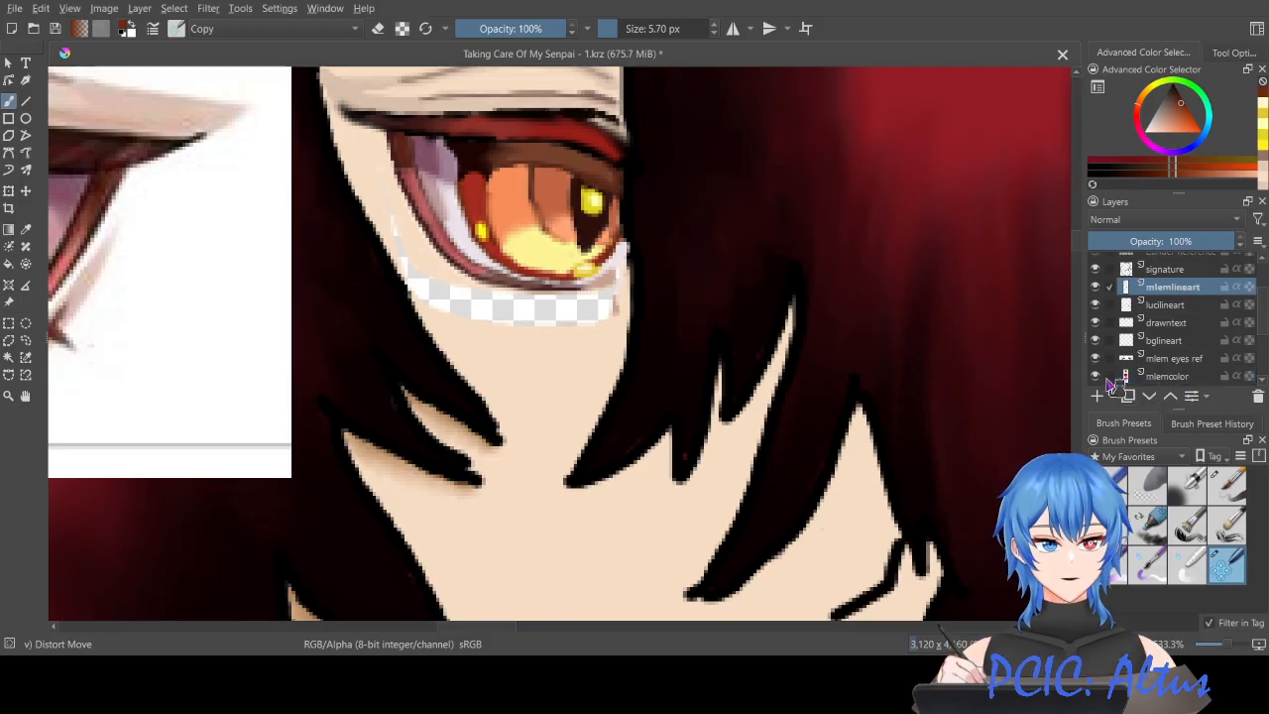
pyautogui.click(1117, 305)
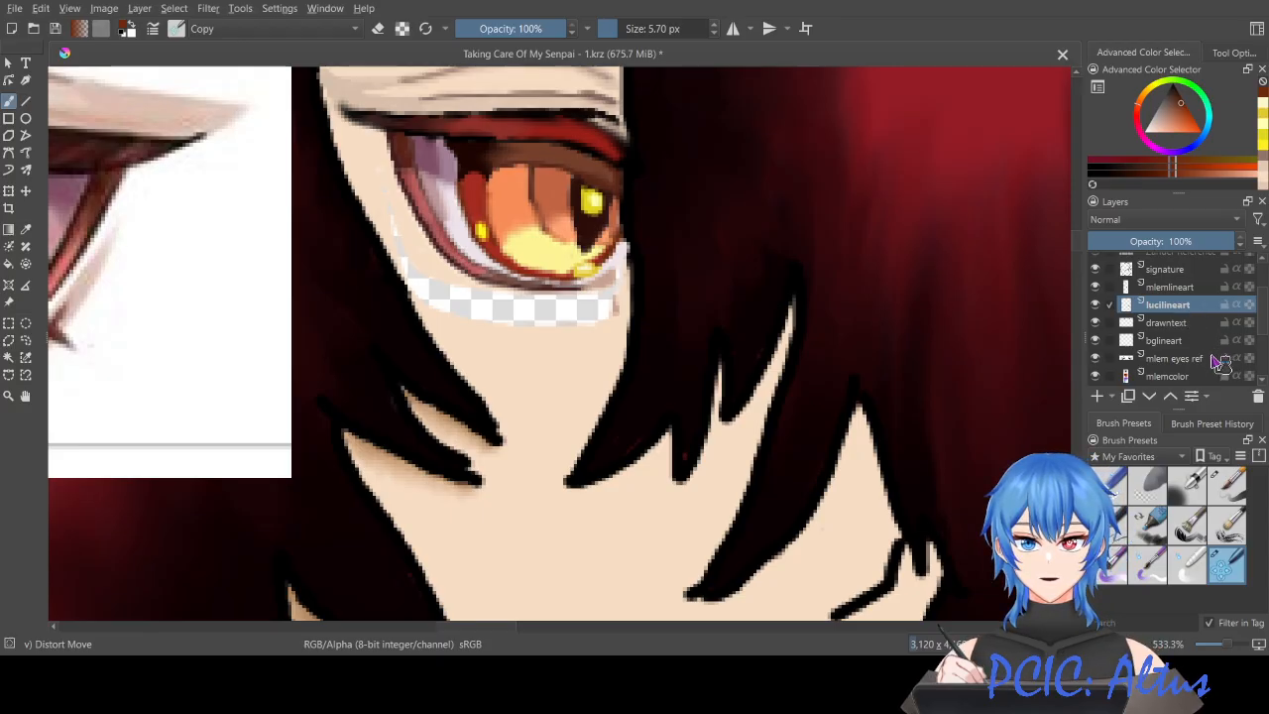
pyautogui.click(1188, 377)
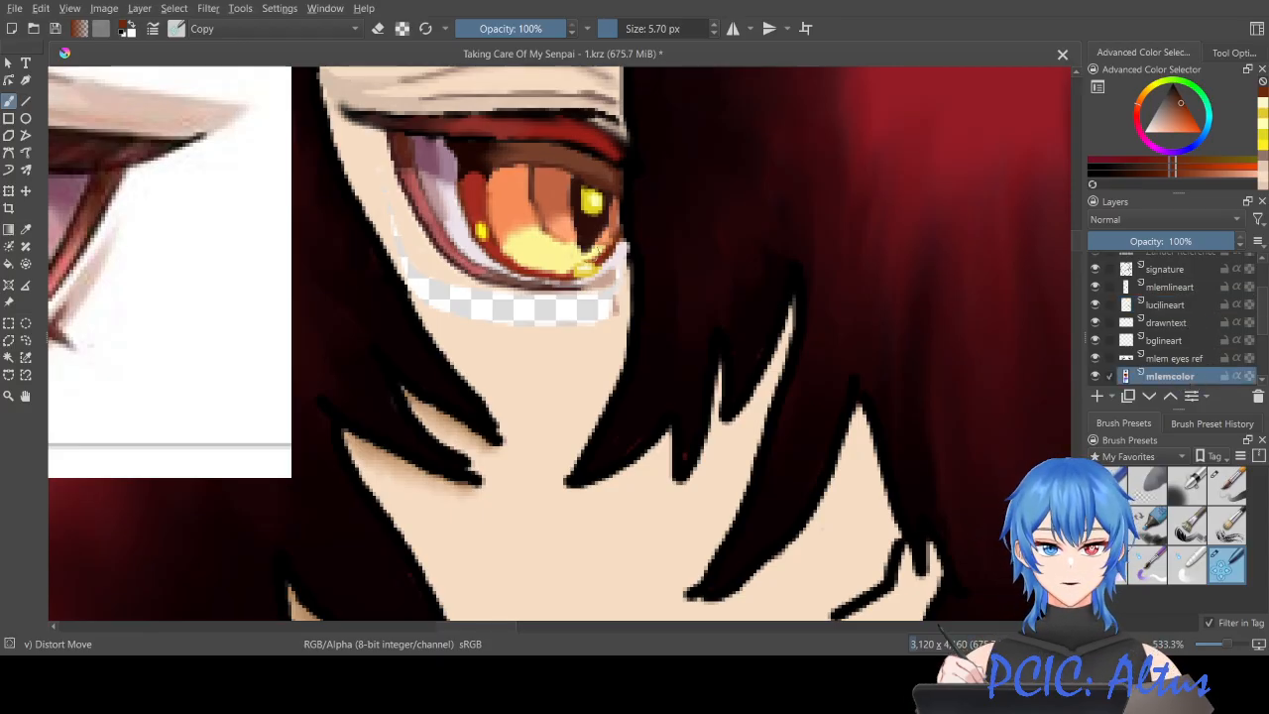
pyautogui.keyDown('ctrl'); pyautogui.click(397, 219); pyautogui.keyUp('ctrl')
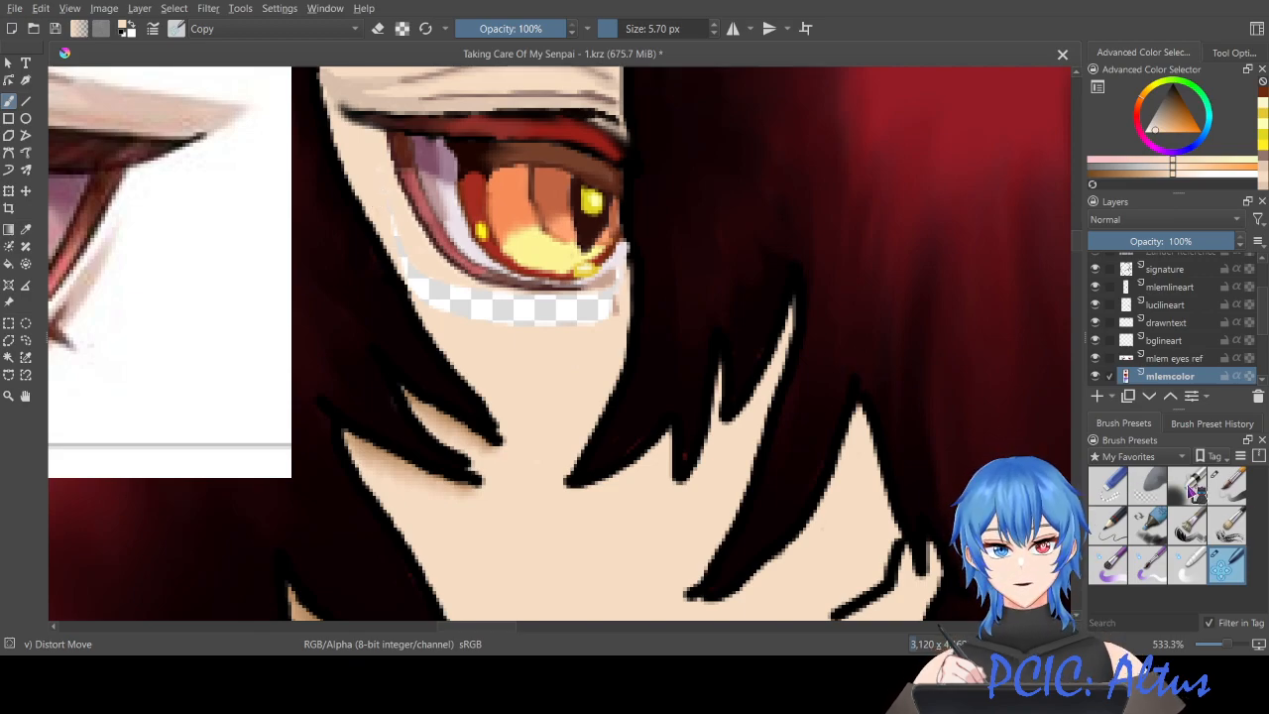
pyautogui.click(1219, 487)
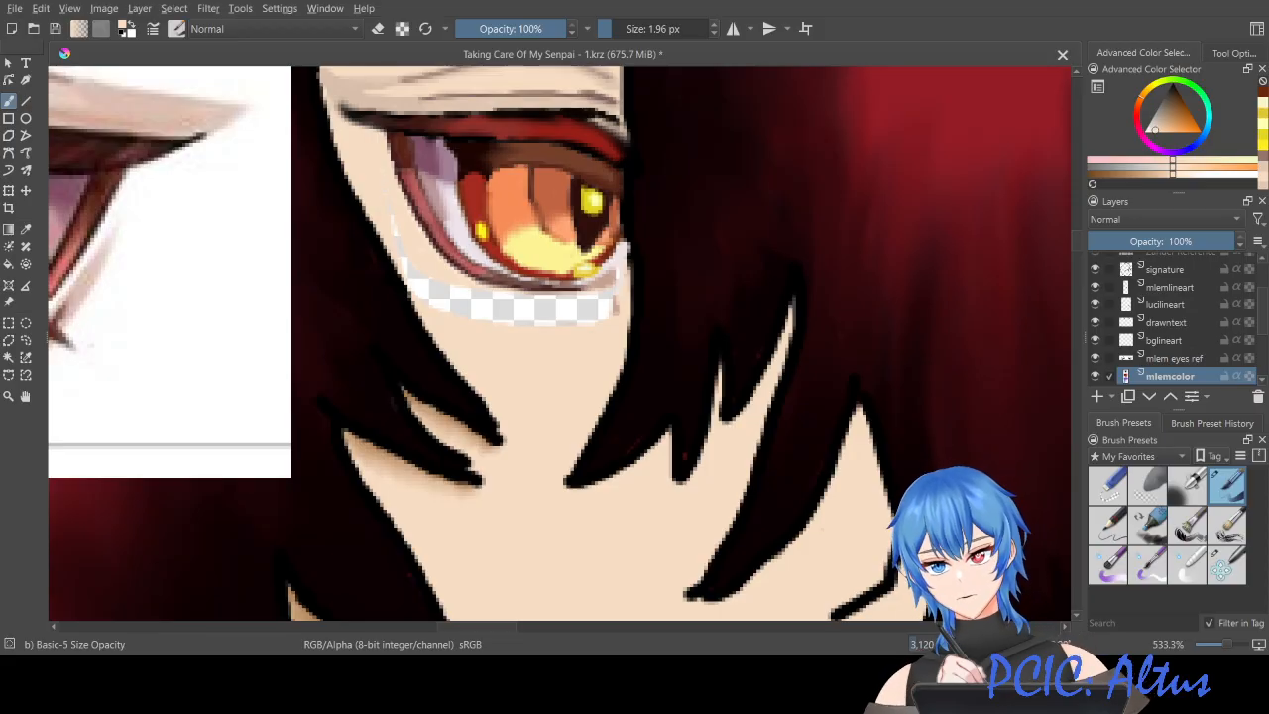
pyautogui.click(614, 33)
pyautogui.moveTo(615, 33); pyautogui.dragTo(620, 34)
pyautogui.moveTo(407, 267)
pyautogui.mouseDown()
pyautogui.moveTo(460, 331)
pyautogui.moveTo(462, 288)
pyautogui.moveTo(496, 308)
pyautogui.moveTo(614, 298)
pyautogui.moveTo(586, 307)
pyautogui.moveTo(616, 310)
pyautogui.moveTo(569, 324)
pyautogui.moveTo(549, 322)
pyautogui.moveTo(601, 310)
pyautogui.moveTo(501, 321)
pyautogui.moveTo(561, 325)
pyautogui.moveTo(548, 327)
pyautogui.moveTo(483, 319)
pyautogui.mouseUp()
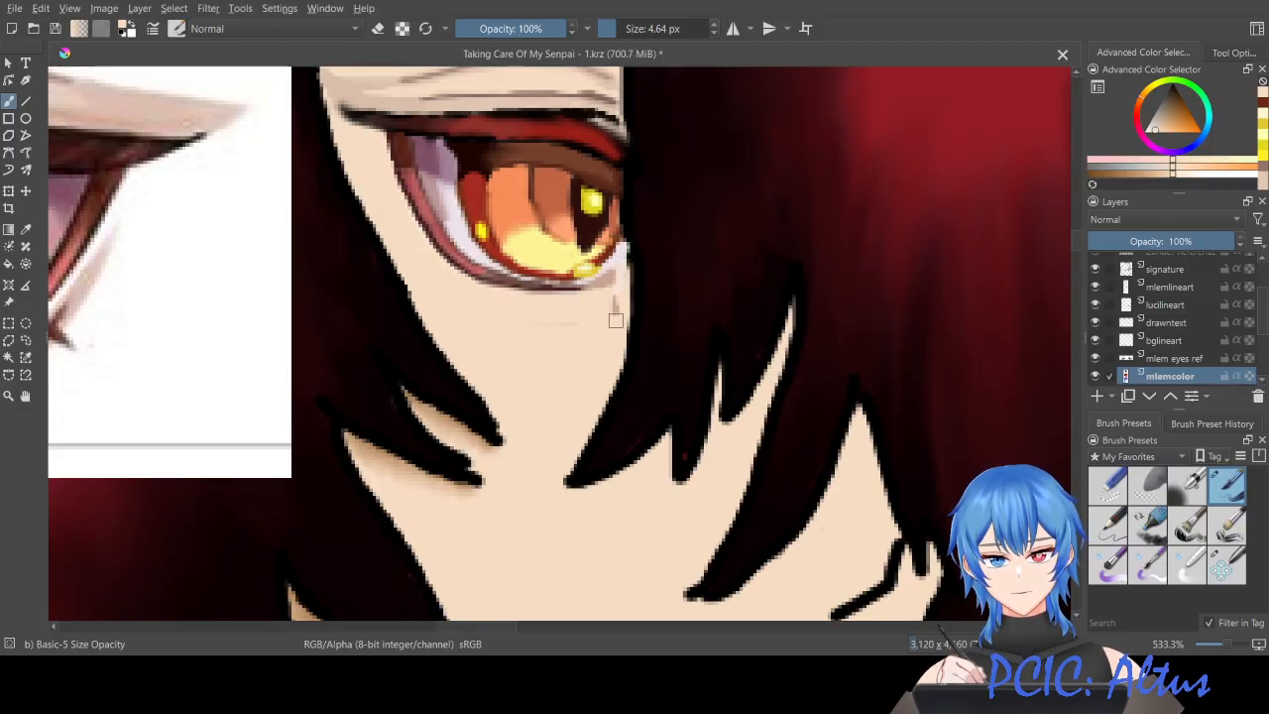
# Step: Erase the stray line remnant below the eye's inner corner on the mlemlineart layer at 4.64 px
pyautogui.click(1183, 288)
pyautogui.press('e')
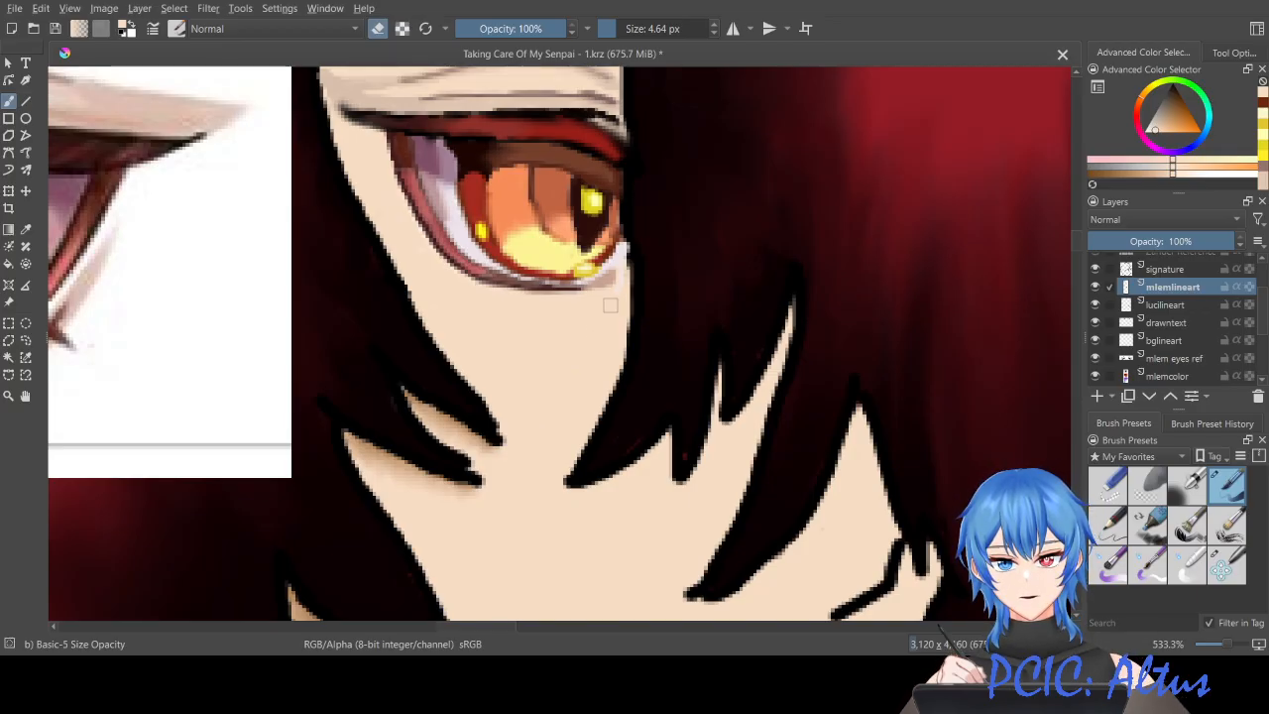
pyautogui.moveTo(610, 305); pyautogui.dragTo(620, 281)
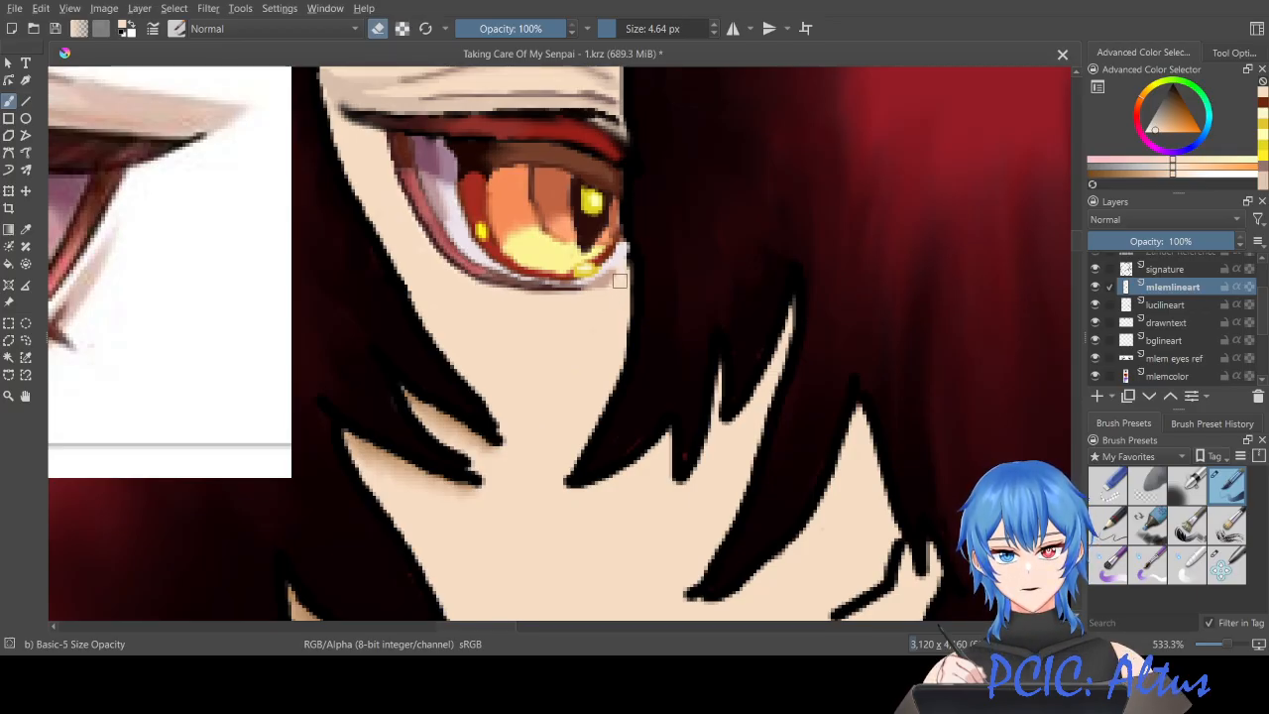
# Step: Shade the skin at the eye's inner lower corner on mlemlineart with a sampled brownish-pink at 4.64 px
pyautogui.press('e')
pyautogui.keyDown('ctrl'); pyautogui.click(619, 280); pyautogui.keyUp('ctrl')
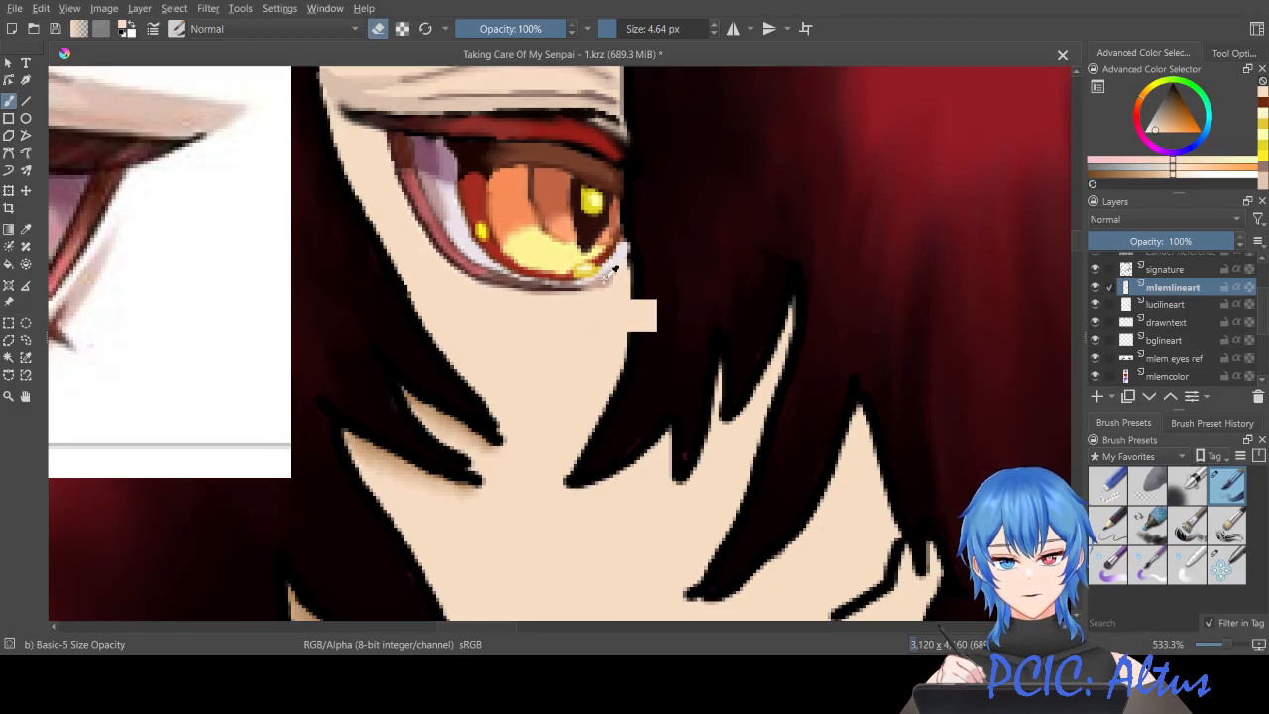
pyautogui.press('e')
pyautogui.press('e')
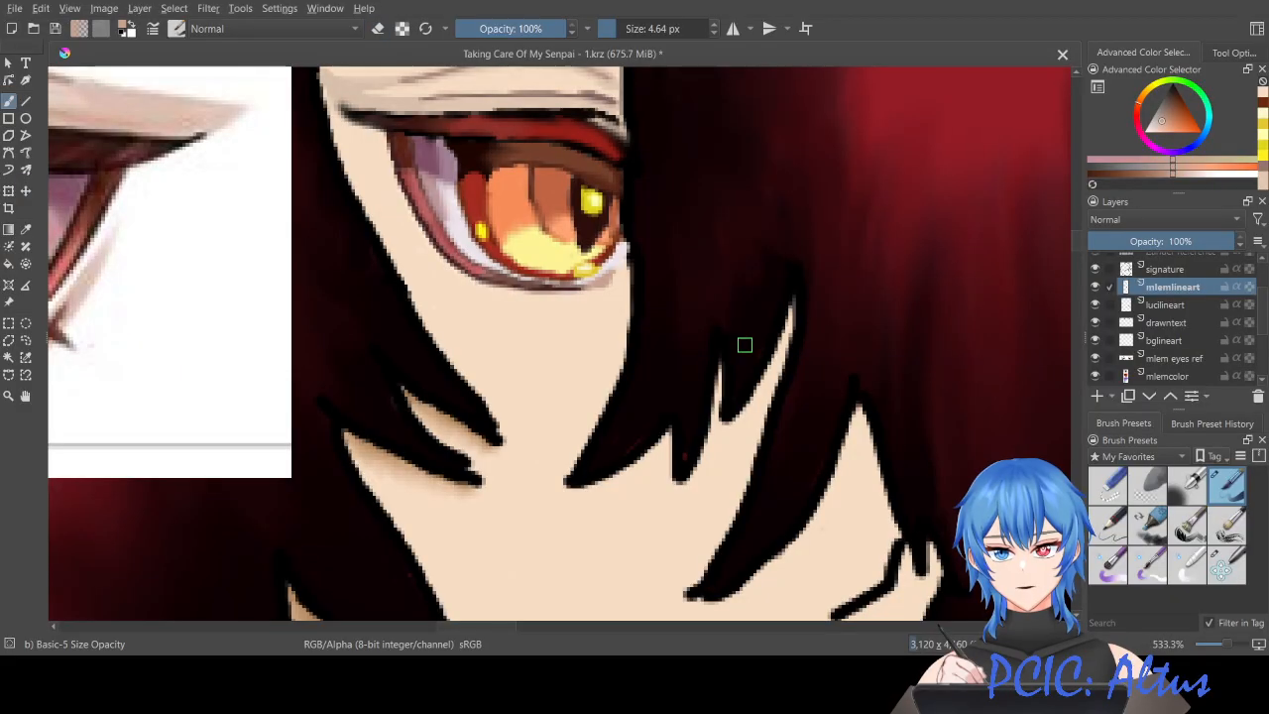
pyautogui.moveTo(600, 281); pyautogui.dragTo(611, 275)
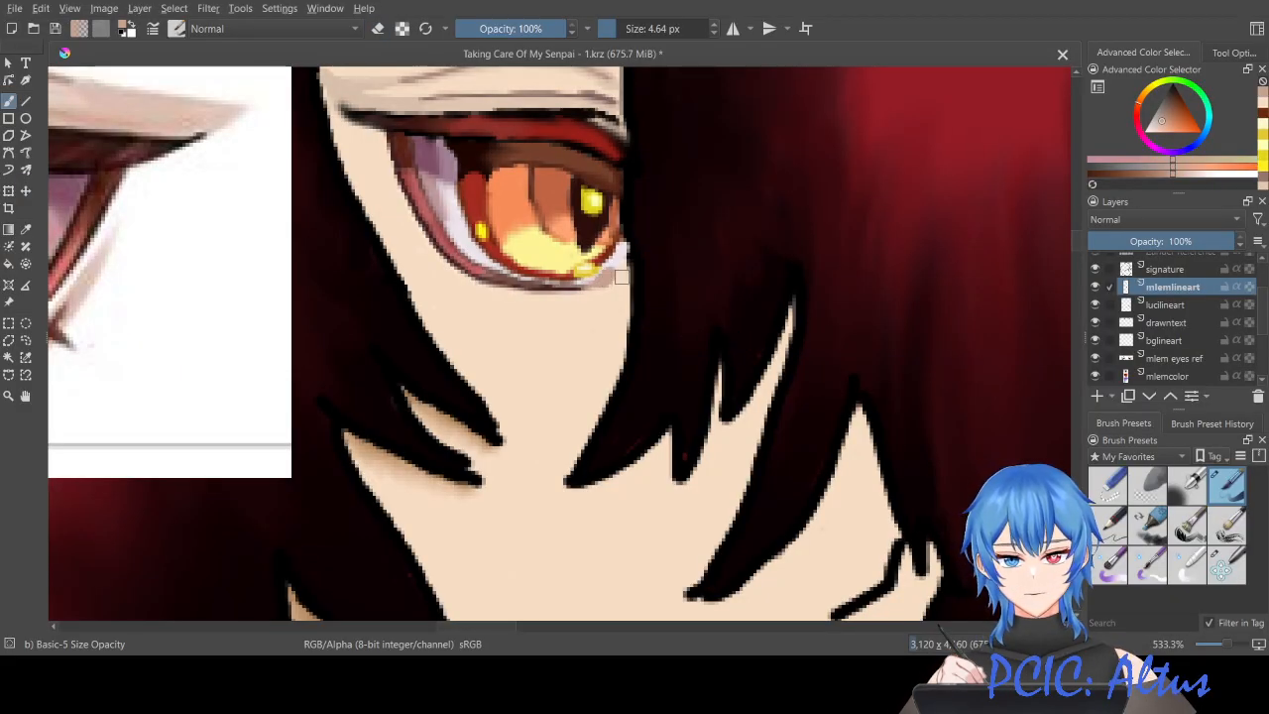
# Step: Draw a thin lash line along the underside of the eye on mlemlineart, using the reference's sampled dark brown at 1.24 px
pyautogui.moveTo(475, 627)
pyautogui.mouseDown()
pyautogui.moveTo(431, 639)
pyautogui.moveTo(458, 644)
pyautogui.mouseUp()
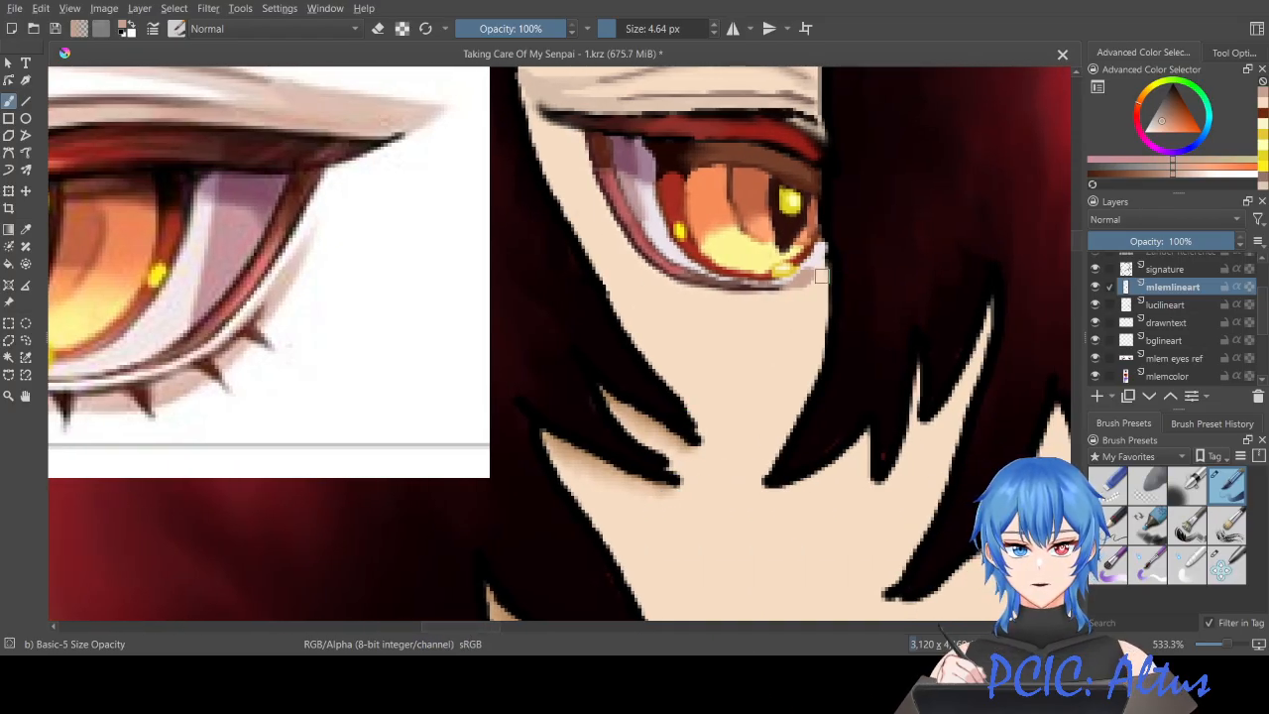
pyautogui.keyDown('ctrl'); pyautogui.click(136, 385); pyautogui.keyUp('ctrl')
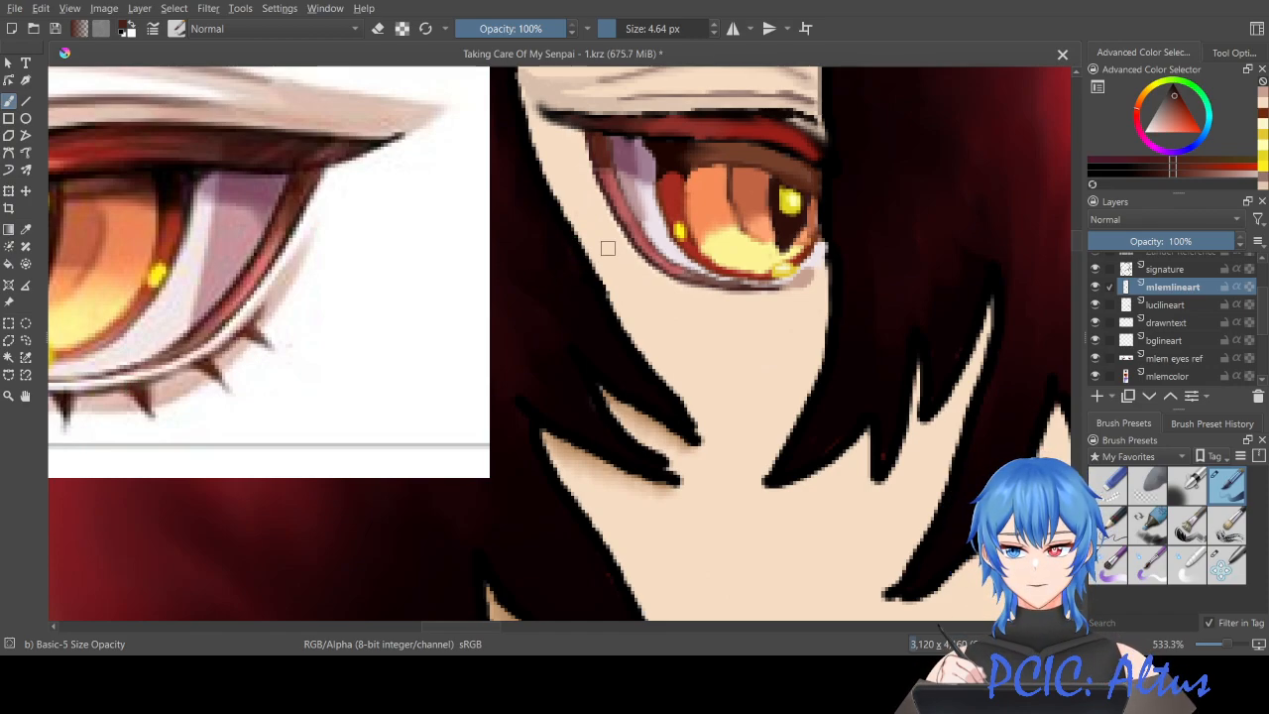
pyautogui.moveTo(608, 245); pyautogui.dragTo(615, 256)
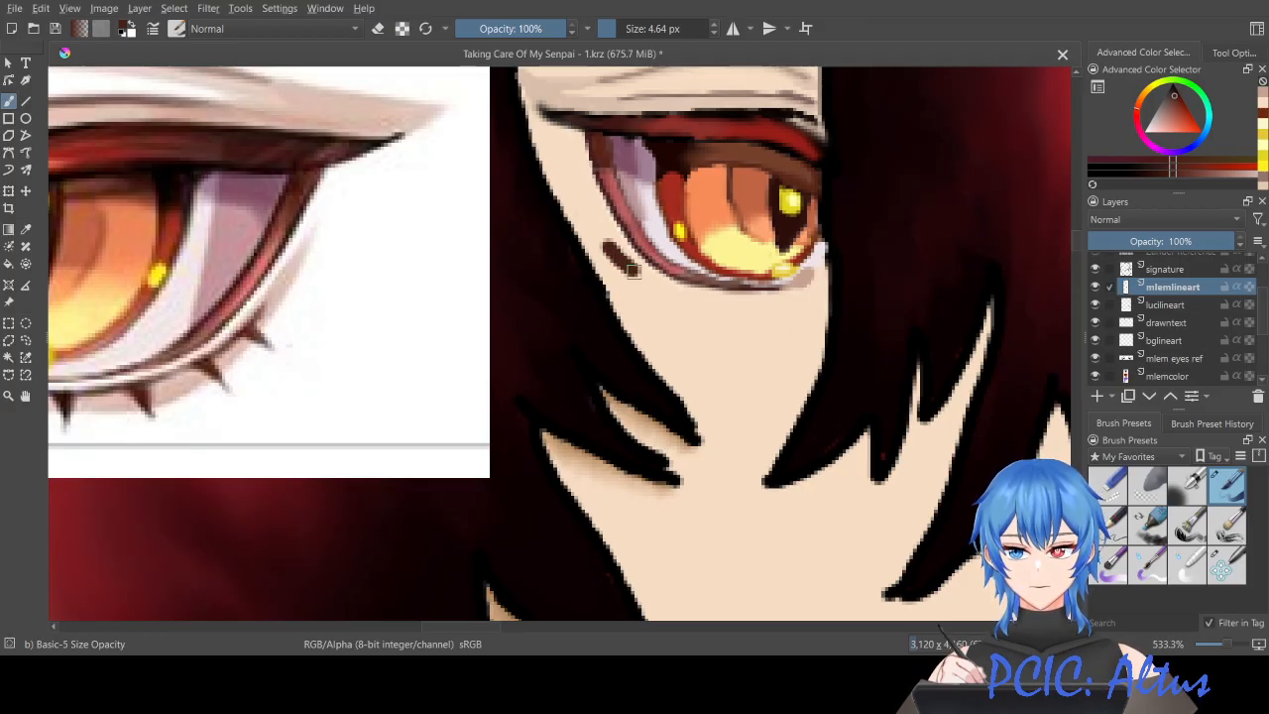
pyautogui.hotkey('ctrl', 'z')
pyautogui.moveTo(624, 30); pyautogui.dragTo(609, 32)
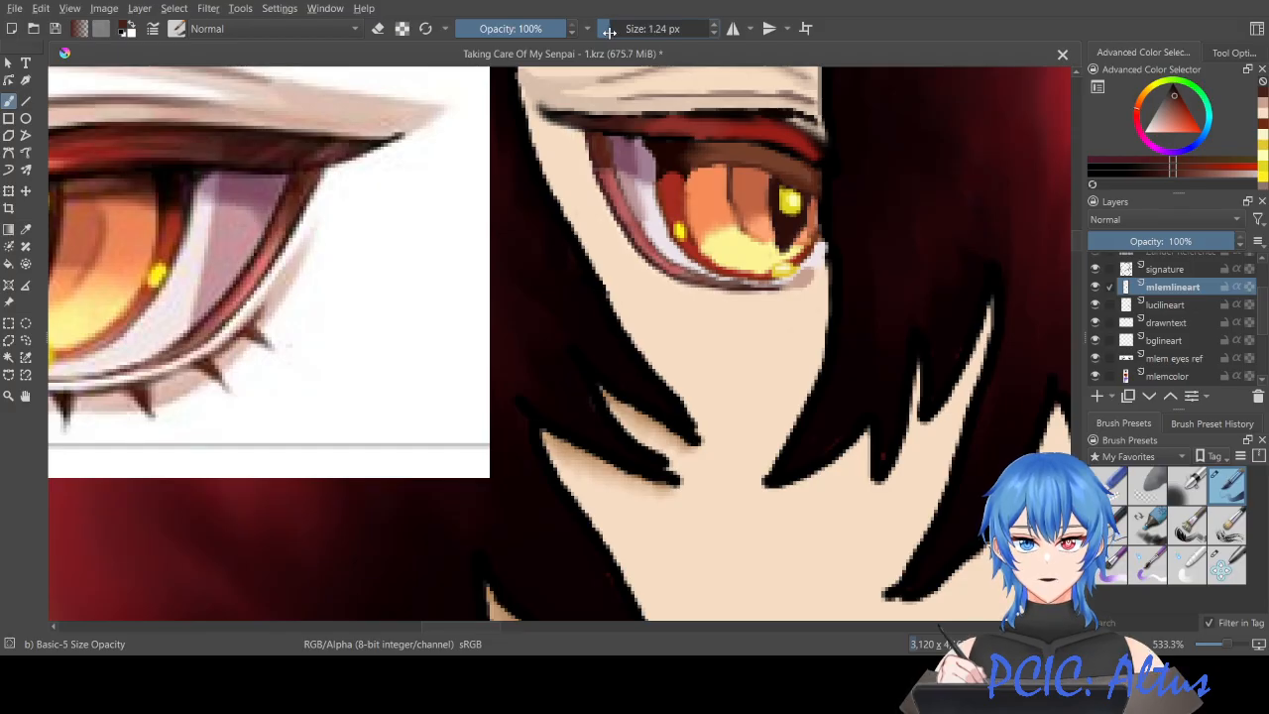
pyautogui.moveTo(611, 250); pyautogui.dragTo(681, 295)
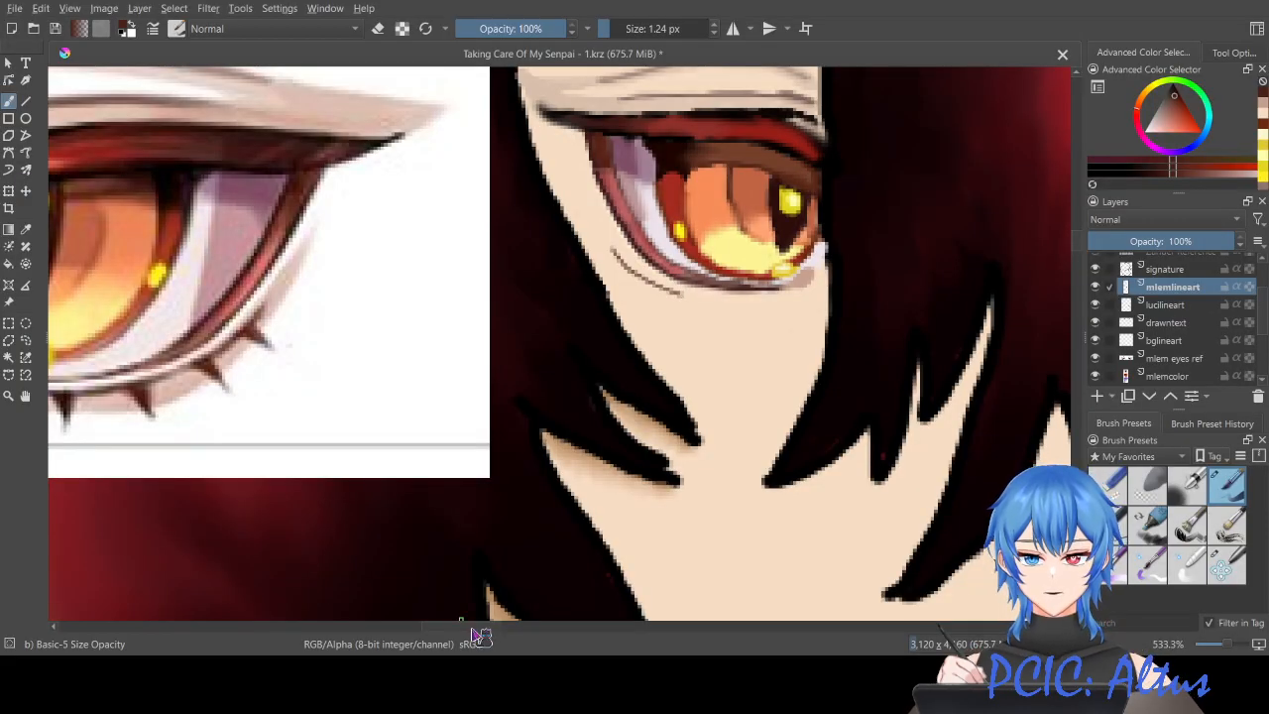
pyautogui.hscroll(-3, 461, 631)
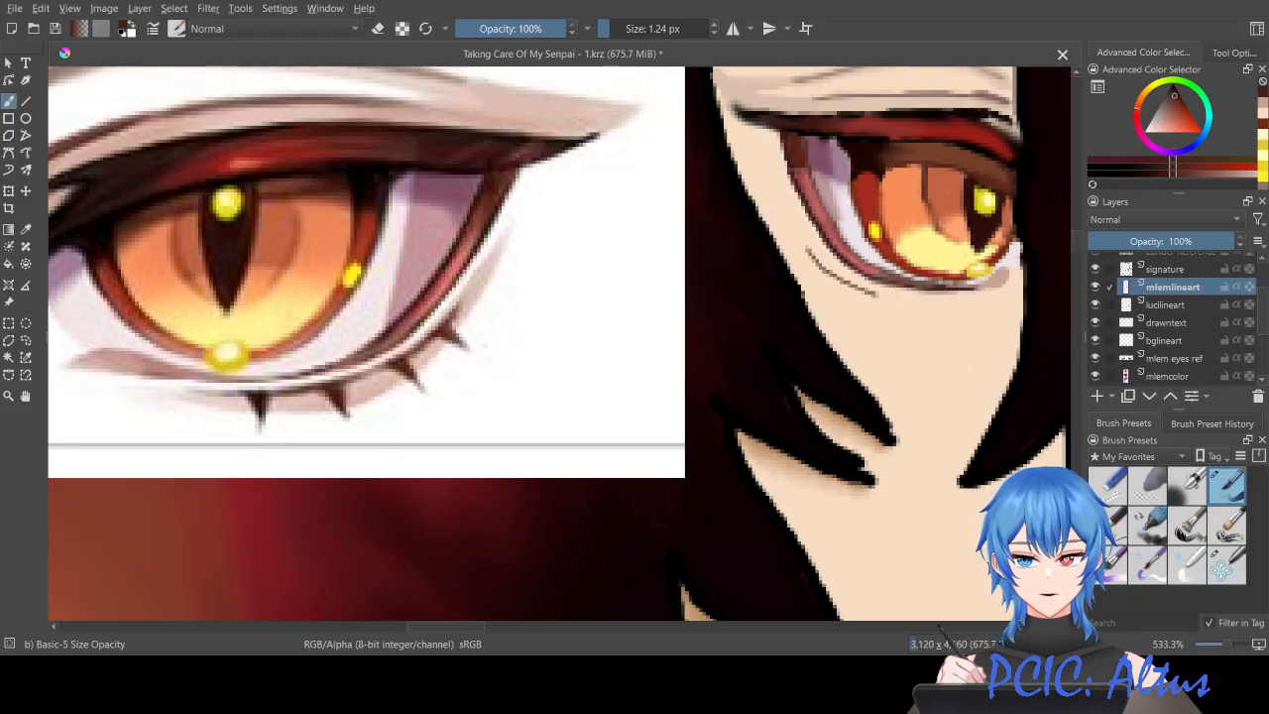
pyautogui.moveTo(885, 297); pyautogui.dragTo(953, 301)
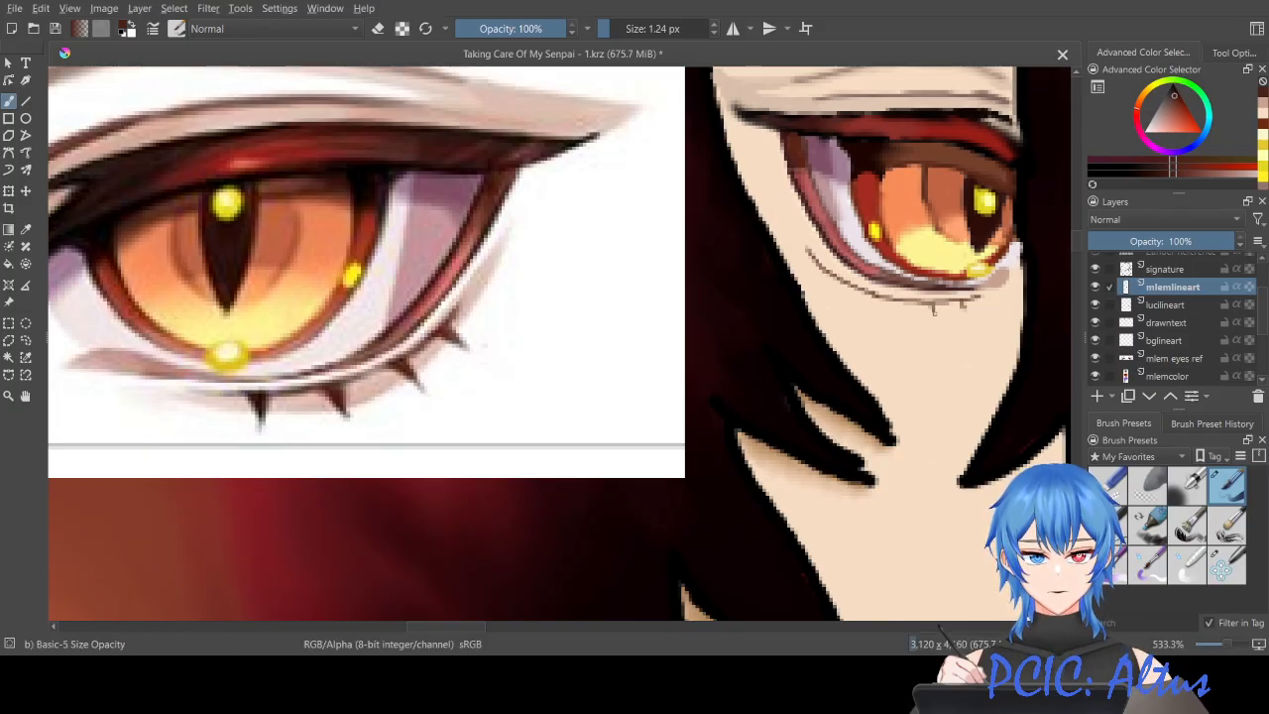
# Step: Undo the single-stroke lashes and outline four small triangular lashes hanging from the lower lash line
pyautogui.moveTo(961, 301); pyautogui.dragTo(902, 308)
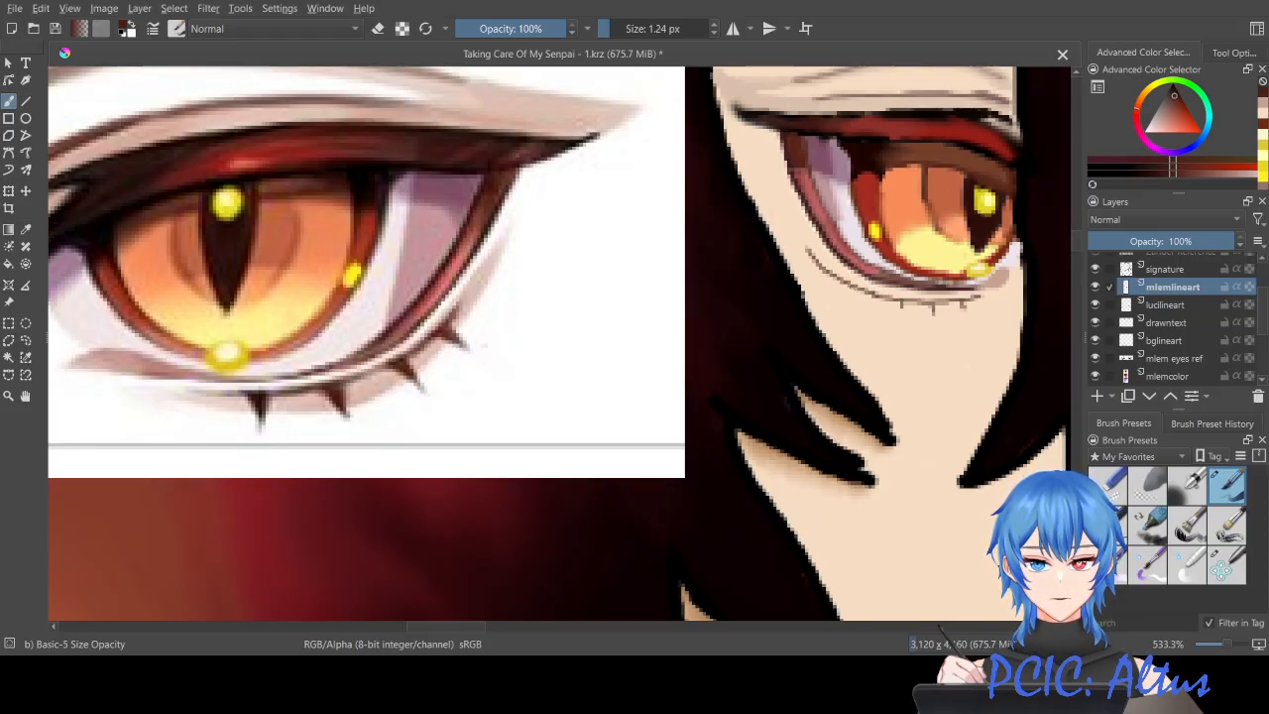
pyautogui.hotkey('ctrl', 'z')
pyautogui.hotkey('ctrl', 'z')
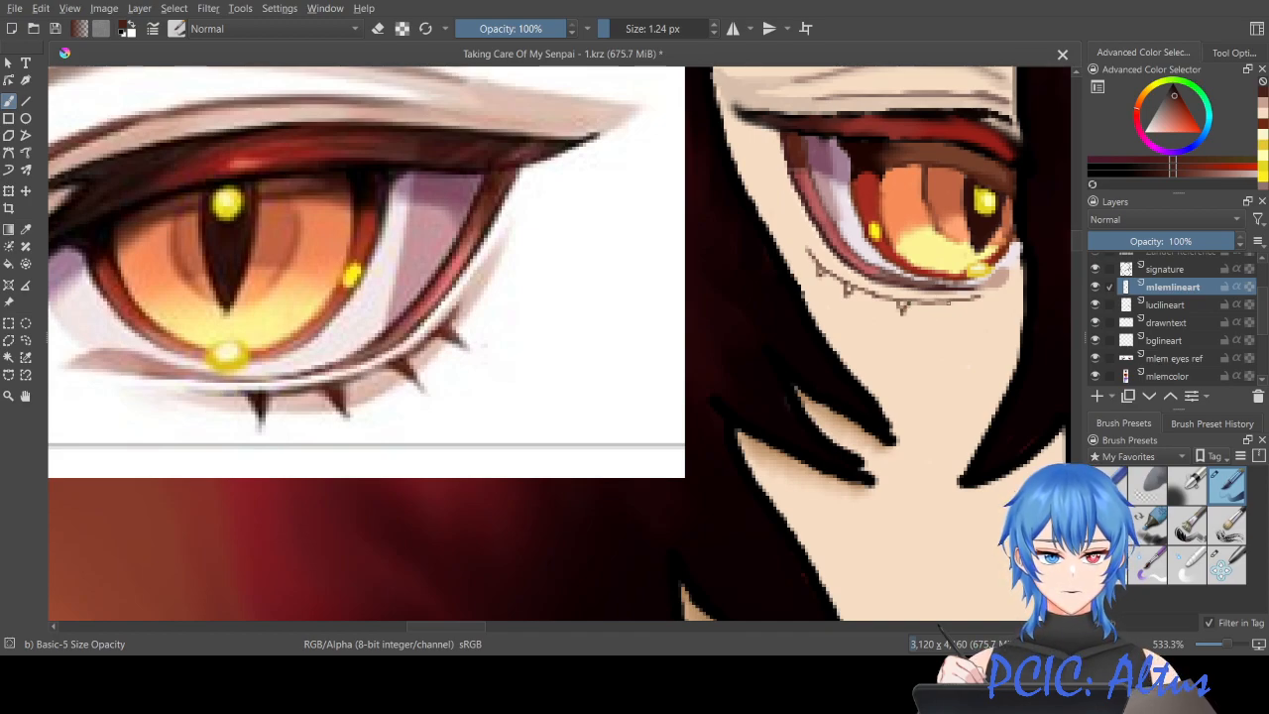
pyautogui.moveTo(948, 303); pyautogui.dragTo(953, 309)
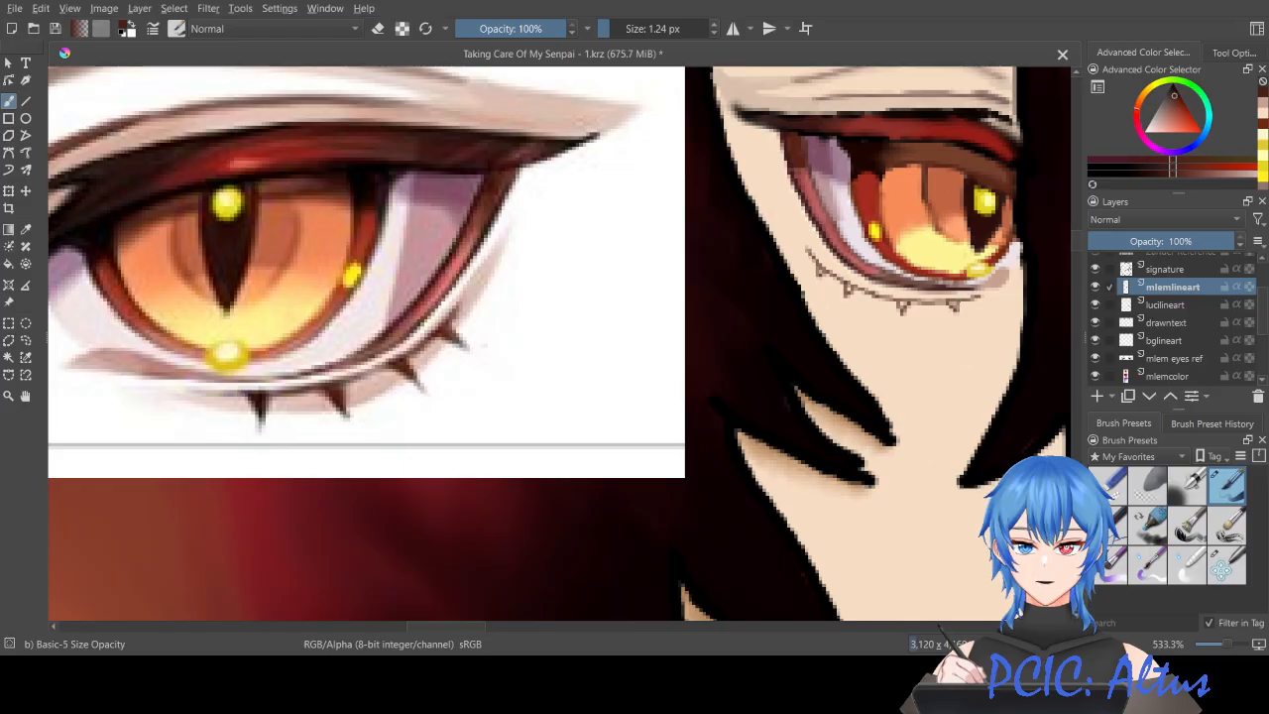
# Step: Darken the lower lash line and fill in its four lashes, extending their tips to points at 1.24 px
pyautogui.scroll(5, 958, 290)
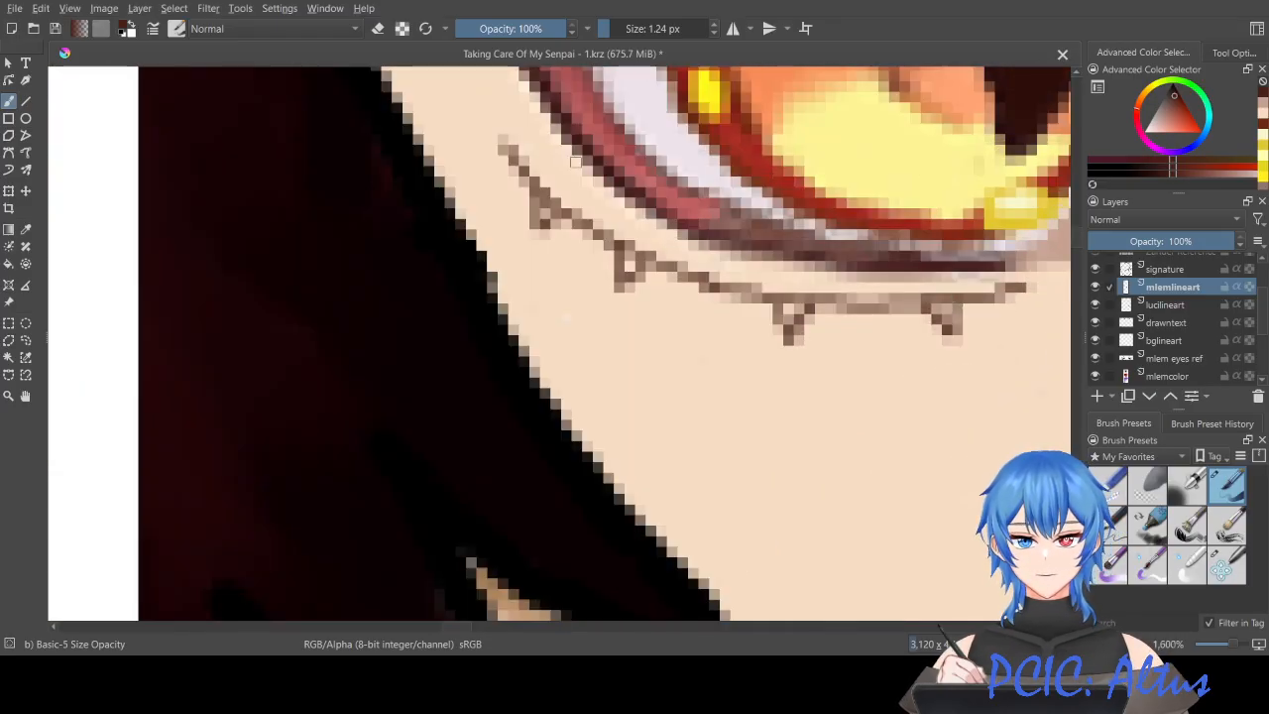
pyautogui.moveTo(501, 140)
pyautogui.mouseDown()
pyautogui.moveTo(594, 231)
pyautogui.moveTo(720, 282)
pyautogui.moveTo(843, 299)
pyautogui.moveTo(1033, 287)
pyautogui.mouseUp()
pyautogui.moveTo(929, 318)
pyautogui.mouseDown()
pyautogui.moveTo(969, 352)
pyautogui.moveTo(960, 320)
pyautogui.moveTo(970, 362)
pyautogui.moveTo(934, 318)
pyautogui.mouseUp()
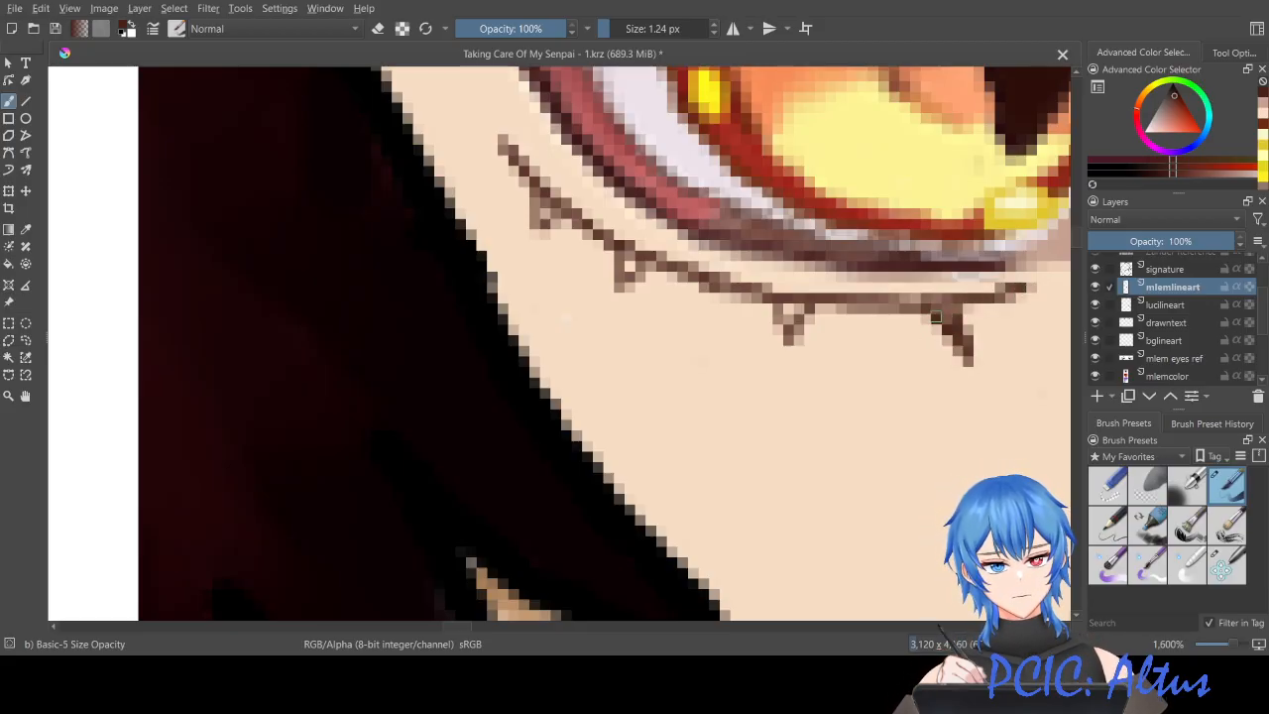
pyautogui.moveTo(808, 307)
pyautogui.mouseDown()
pyautogui.moveTo(787, 370)
pyautogui.moveTo(777, 337)
pyautogui.moveTo(795, 308)
pyautogui.moveTo(771, 306)
pyautogui.moveTo(790, 352)
pyautogui.moveTo(787, 312)
pyautogui.mouseUp()
pyautogui.hotkey('ctrl', 'z')
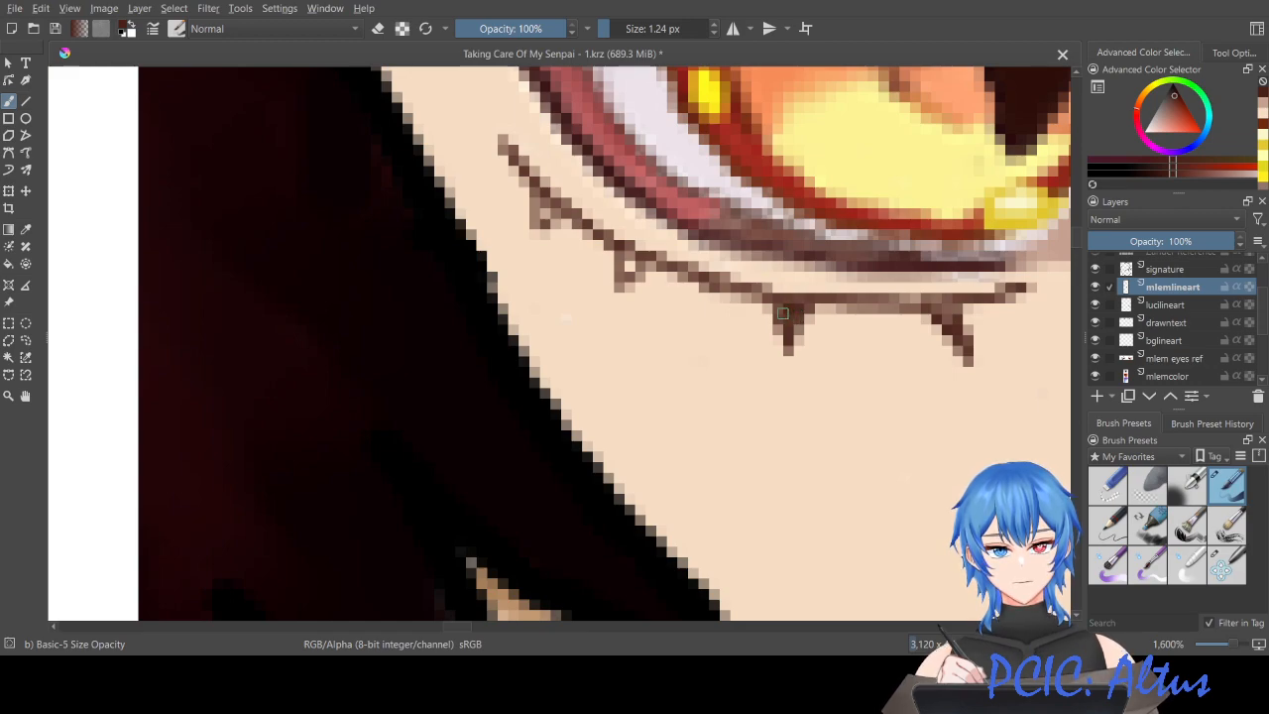
pyautogui.moveTo(775, 309); pyautogui.dragTo(798, 360)
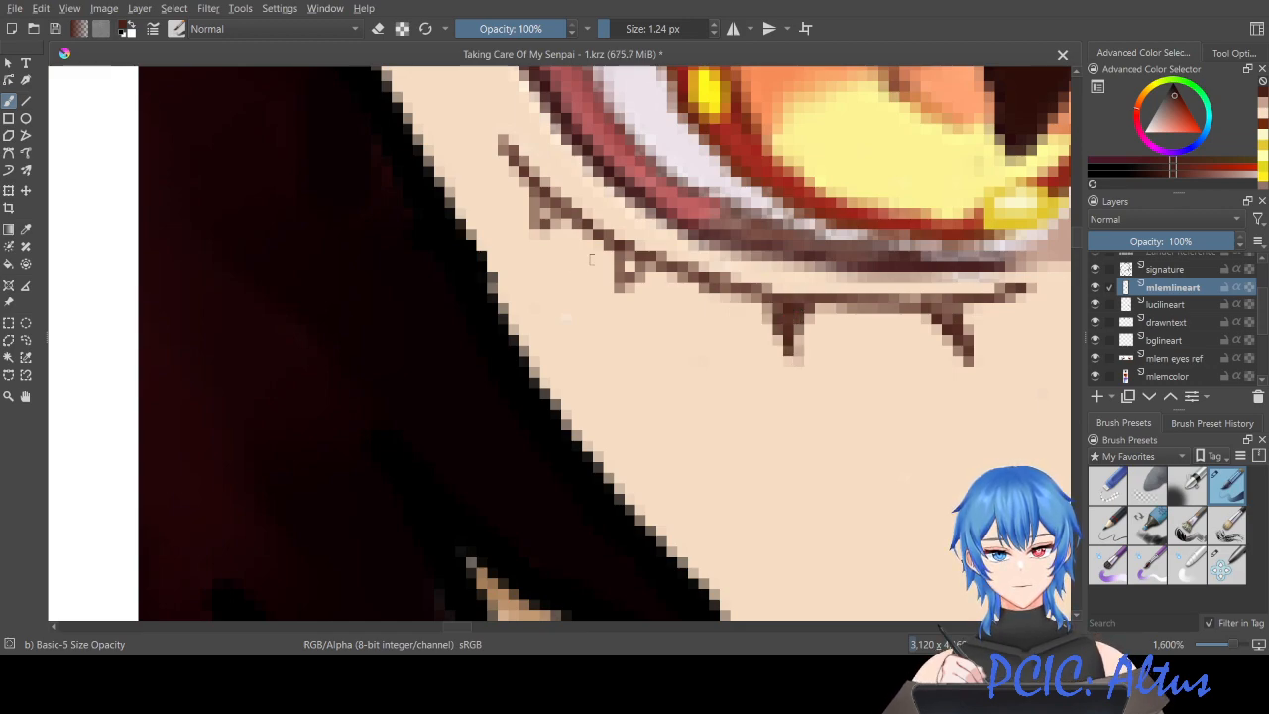
pyautogui.moveTo(626, 254); pyautogui.dragTo(627, 289)
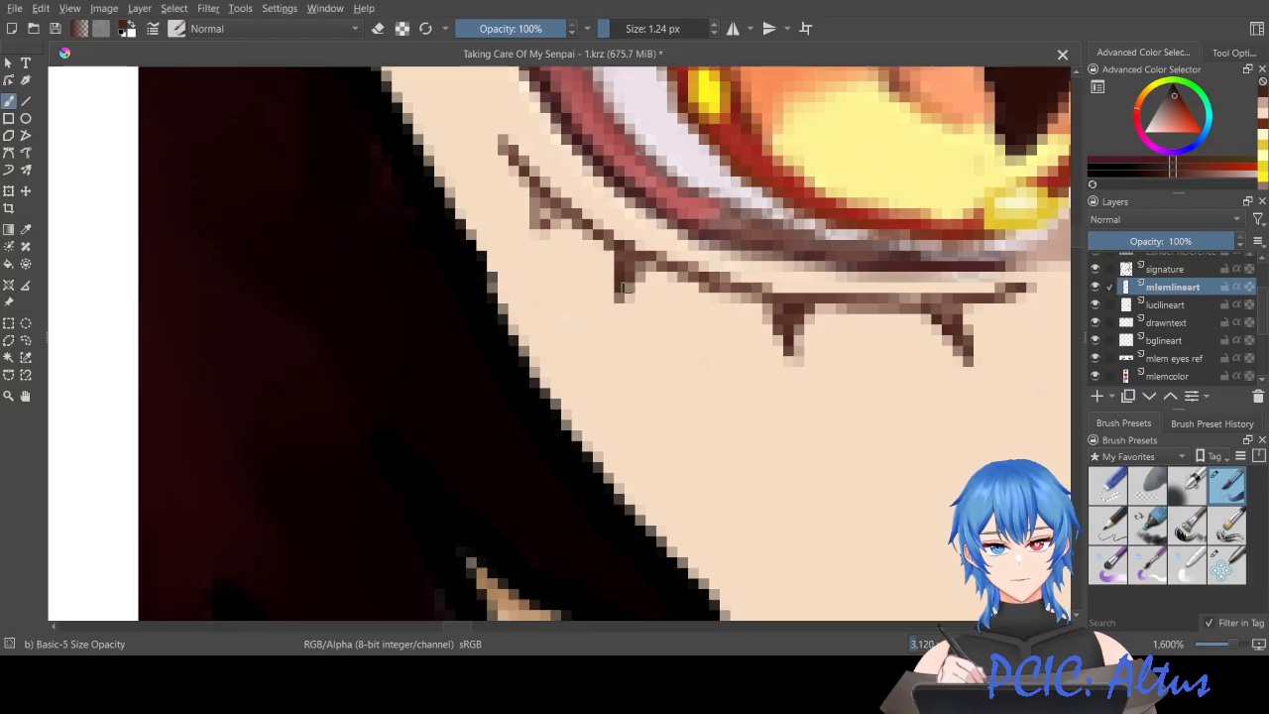
pyautogui.moveTo(540, 208)
pyautogui.mouseDown()
pyautogui.moveTo(535, 243)
pyautogui.moveTo(545, 228)
pyautogui.mouseUp()
# Step: Paint soft shadow beneath the outer lower lashes on mlemcolor with the pale brown sampled from the reference's under-eye shading
pyautogui.scroll(-4, 545, 229)
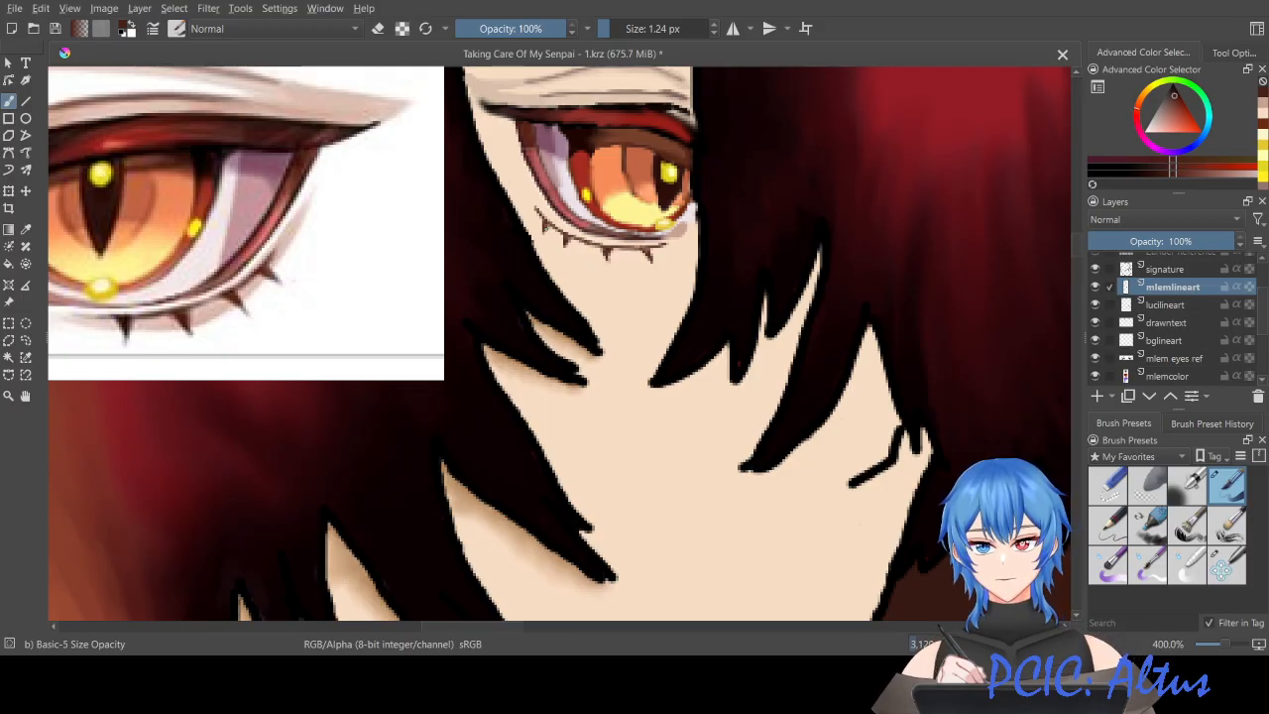
pyautogui.keyDown('ctrl'); pyautogui.click(200, 323); pyautogui.keyUp('ctrl')
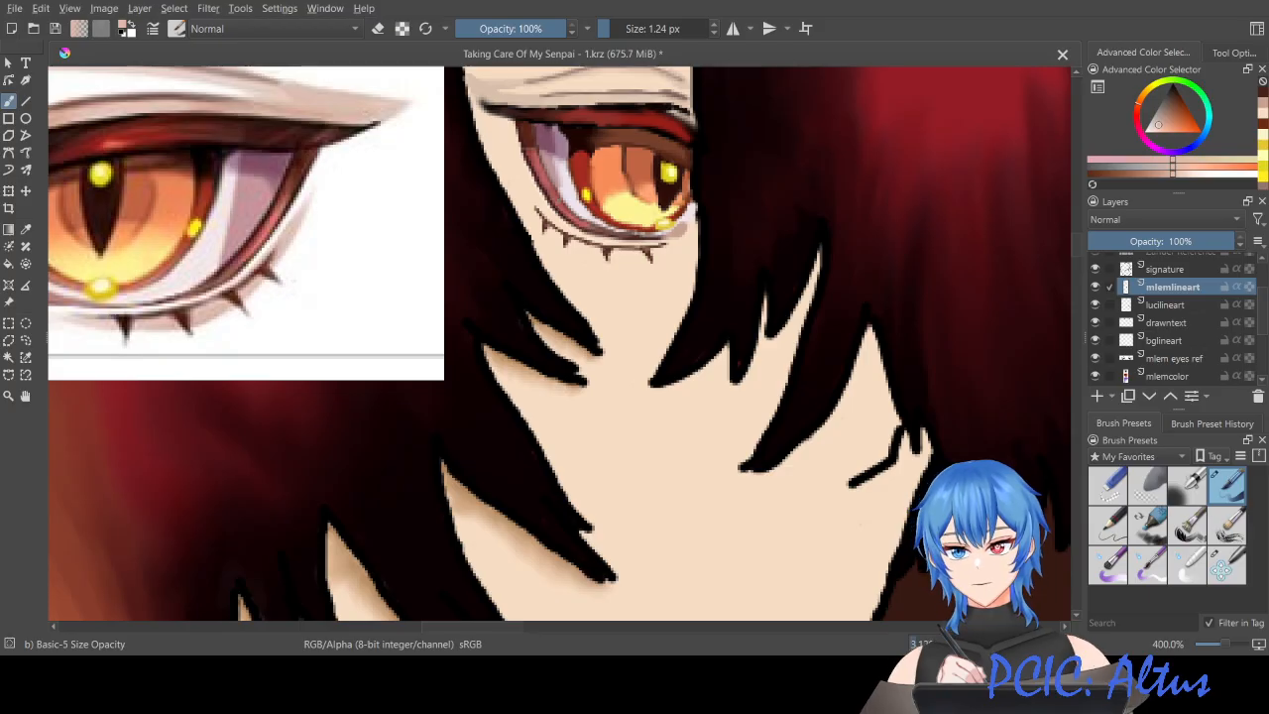
pyautogui.click(1169, 376)
pyautogui.scroll(3, 671, 291)
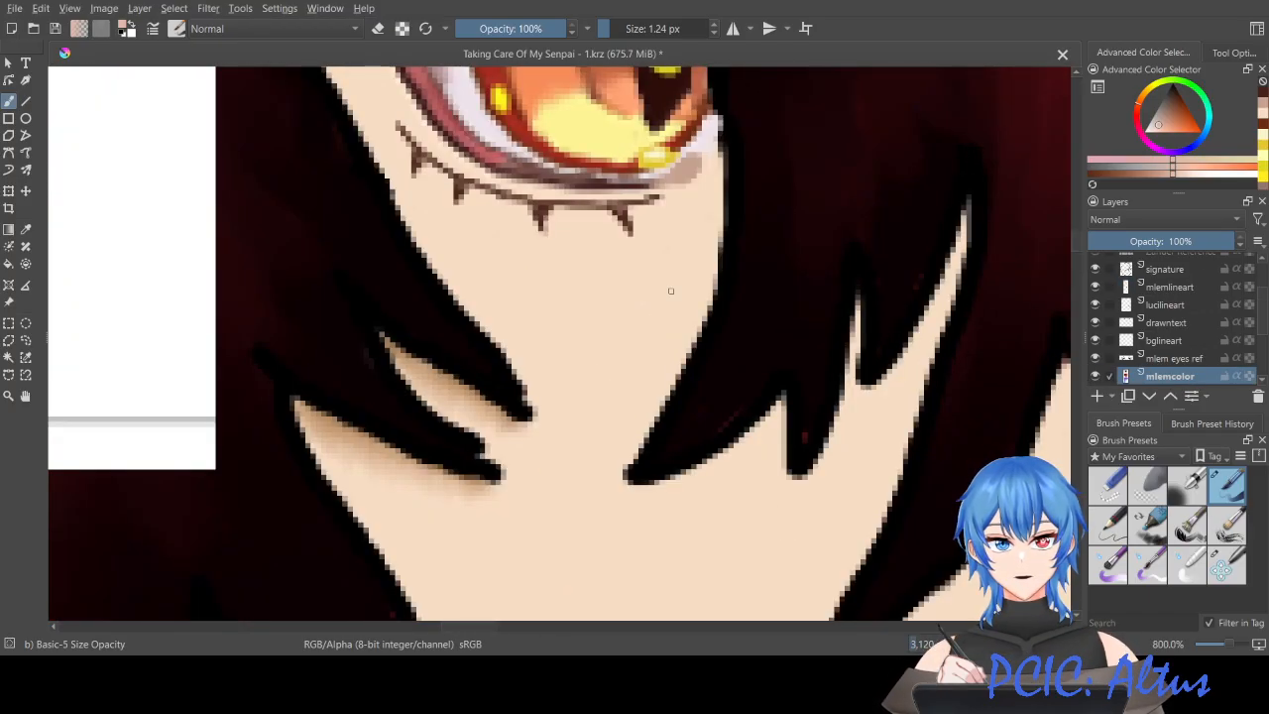
pyautogui.scroll(-4, 671, 291)
pyautogui.scroll(1, 670, 291)
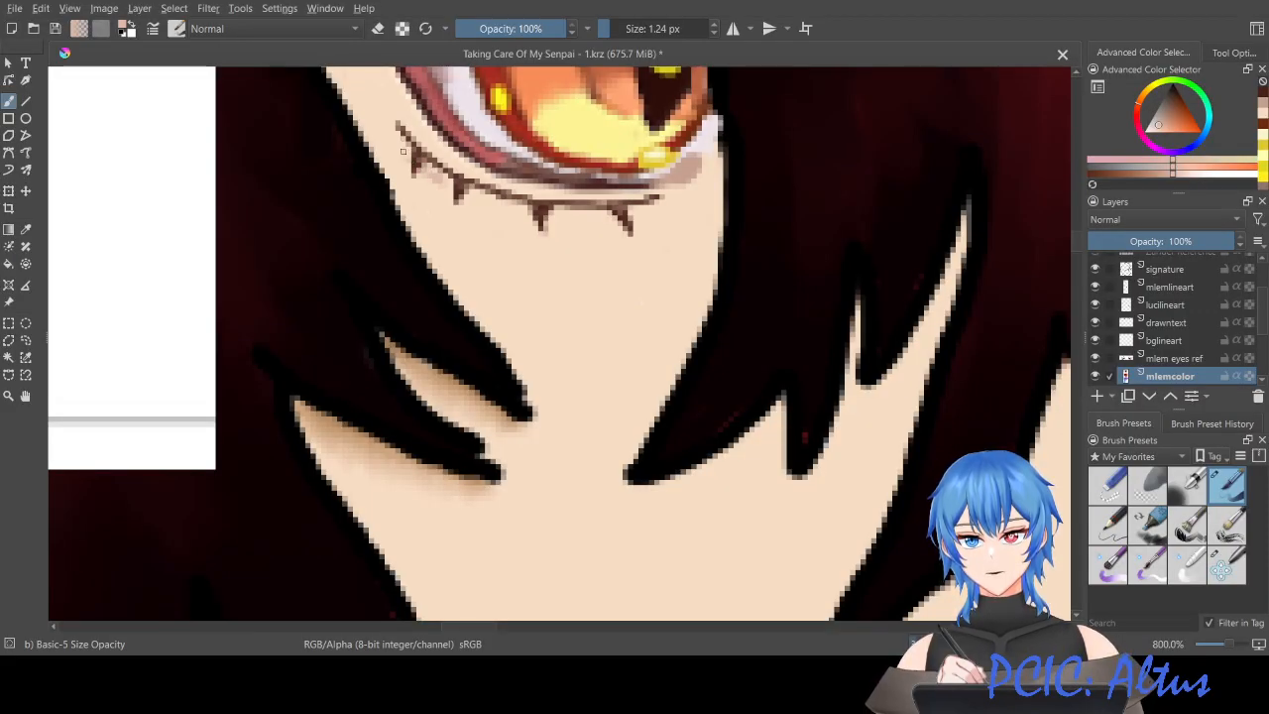
pyautogui.scroll(2, 403, 151)
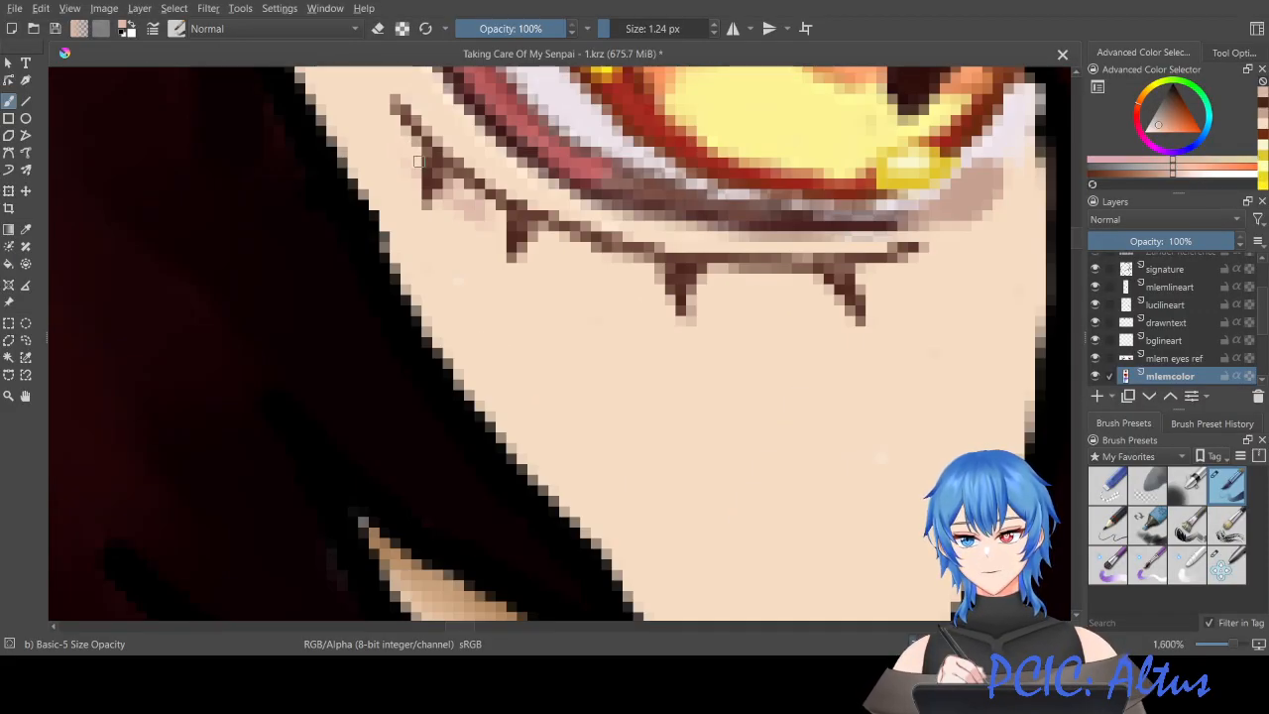
# Step: Undo the last shadow strokes around the outermost lower lash and clean up the shading's edge with the eraser on mlemlineart
pyautogui.click(1176, 288)
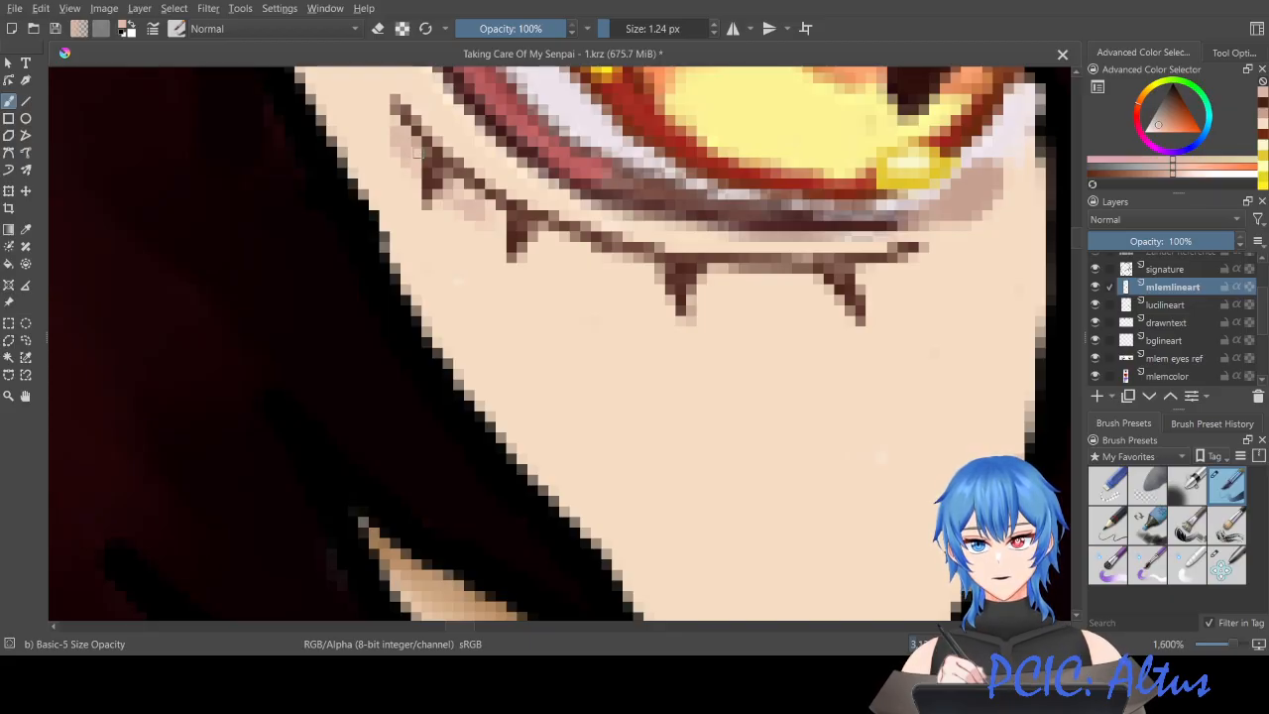
pyautogui.hotkey('ctrl', 'z')
pyautogui.hotkey('ctrl', 'z')
pyautogui.hotkey('ctrl', 'z')
pyautogui.hotkey('ctrl', 'z')
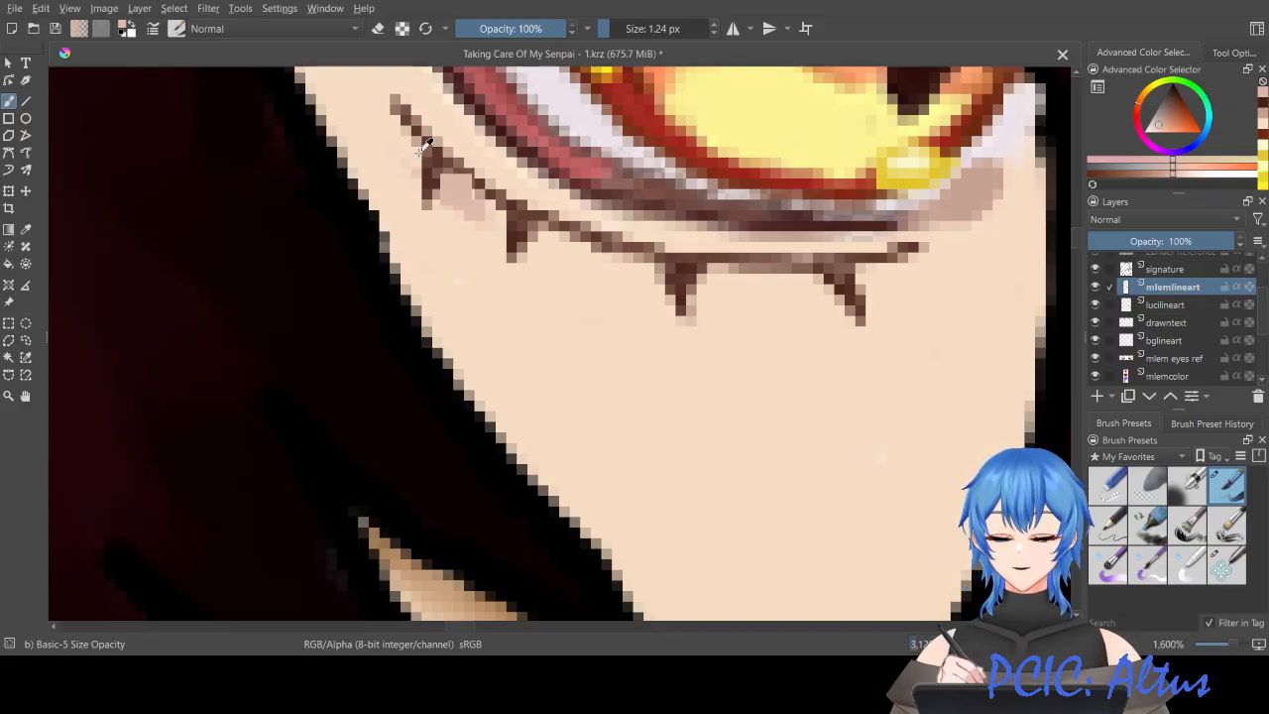
pyautogui.hotkey('ctrl', 'r')
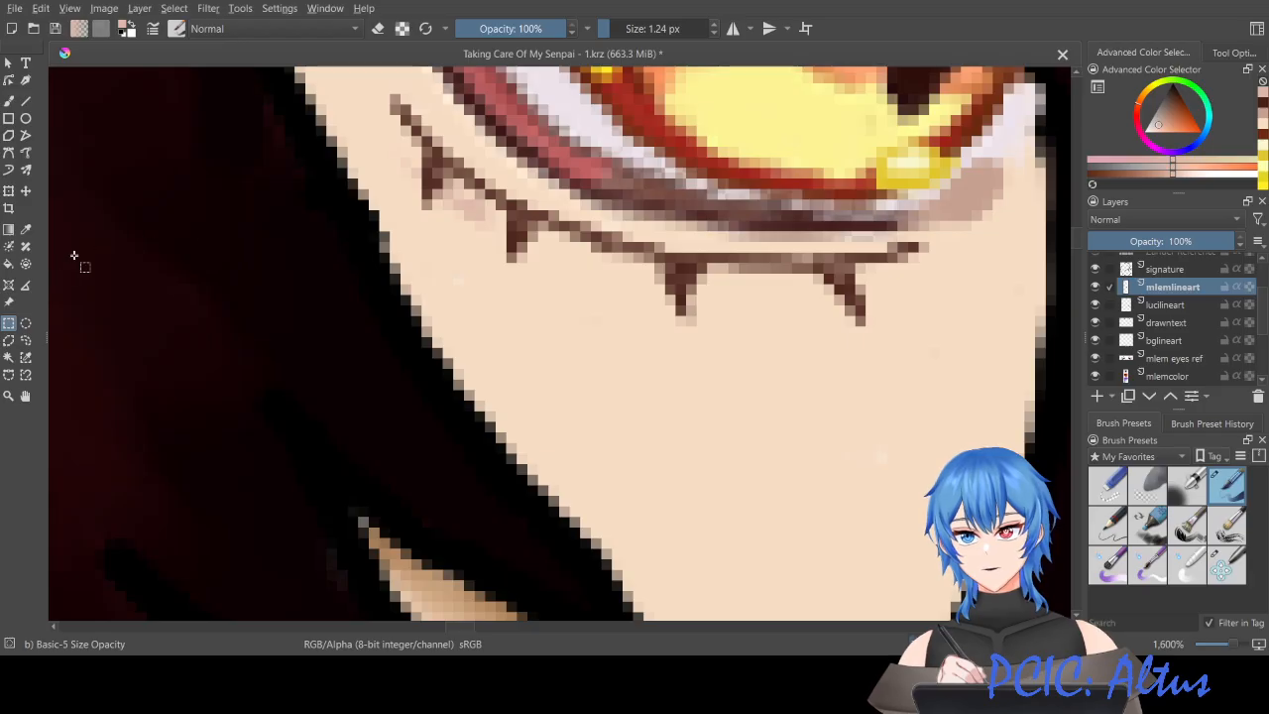
pyautogui.press('b')
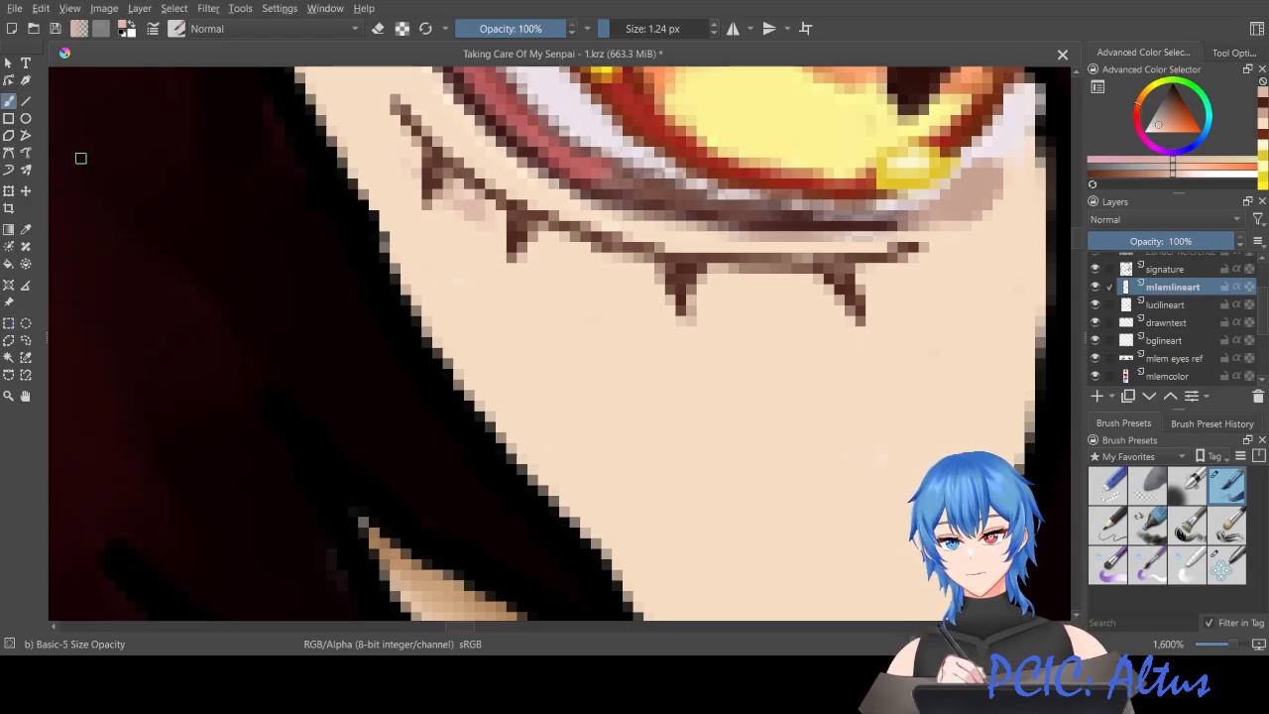
pyautogui.press('e')
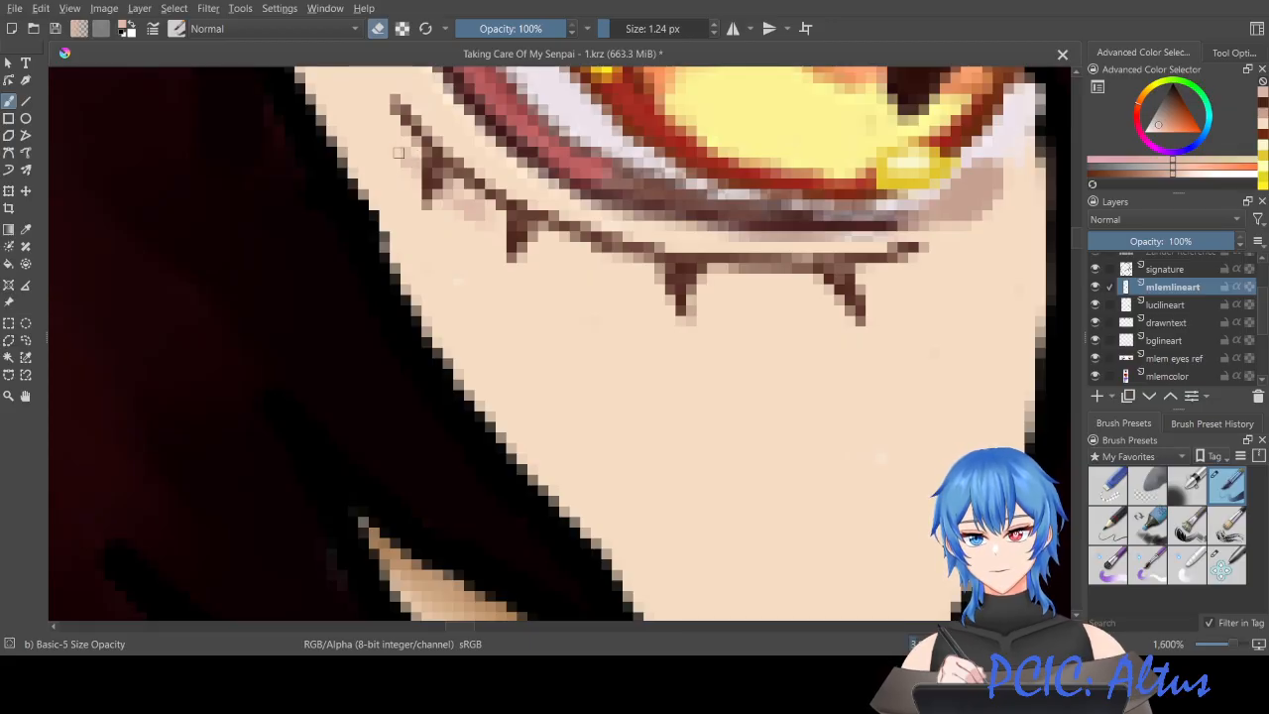
pyautogui.moveTo(409, 149); pyautogui.dragTo(394, 127)
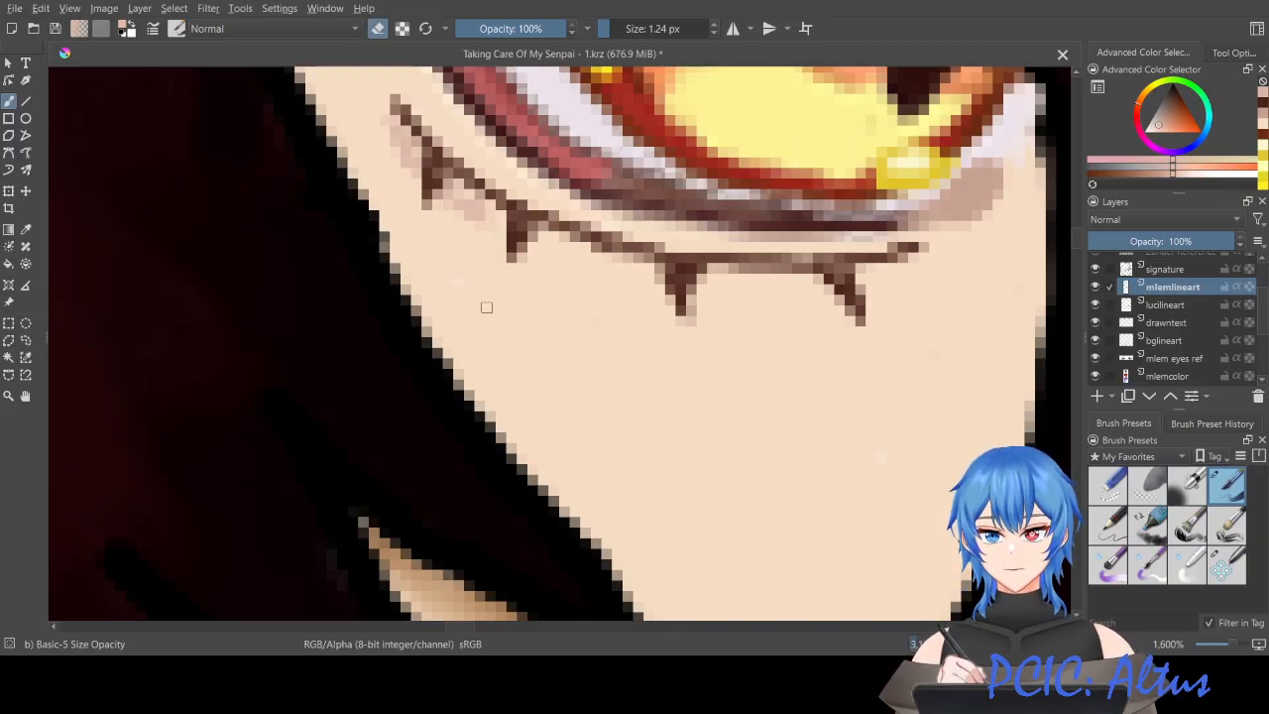
# Step: Touch up the pale fleck on the skin below the outer lashes on mlemcolor with the sampled skin colour, undoing stray strokes
pyautogui.click(1162, 377)
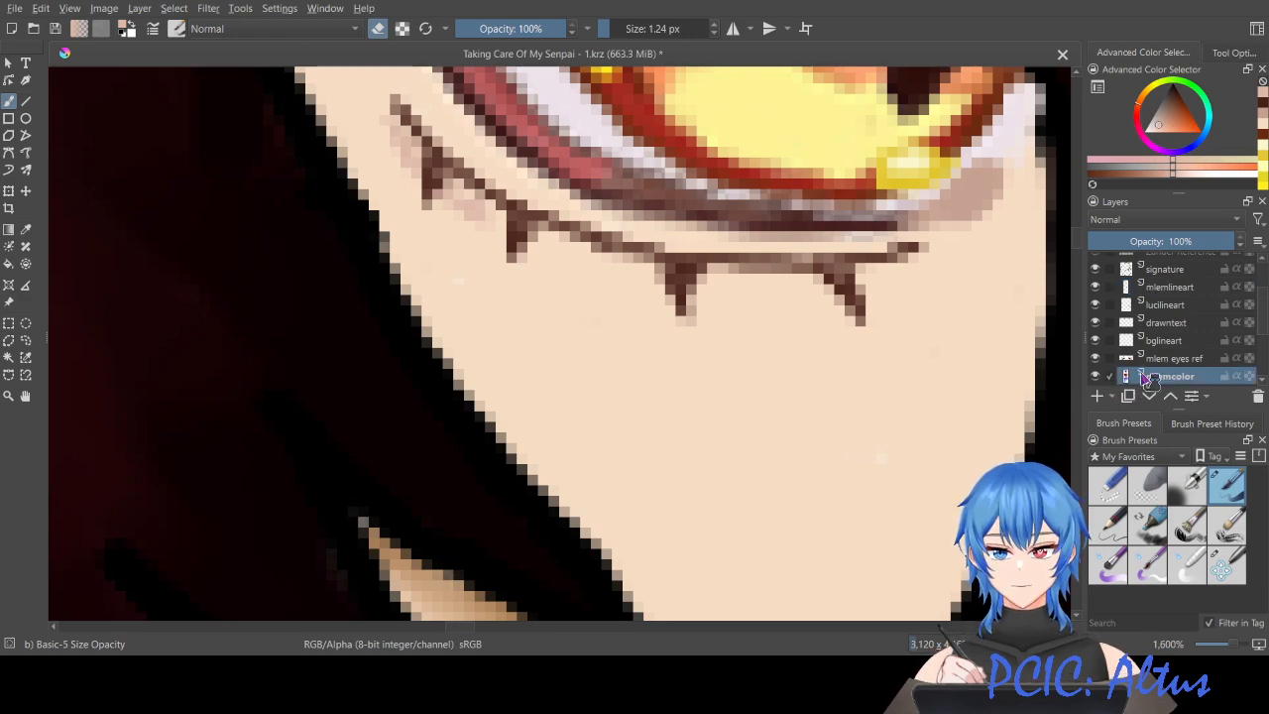
pyautogui.press('e')
pyautogui.moveTo(451, 274); pyautogui.dragTo(476, 299)
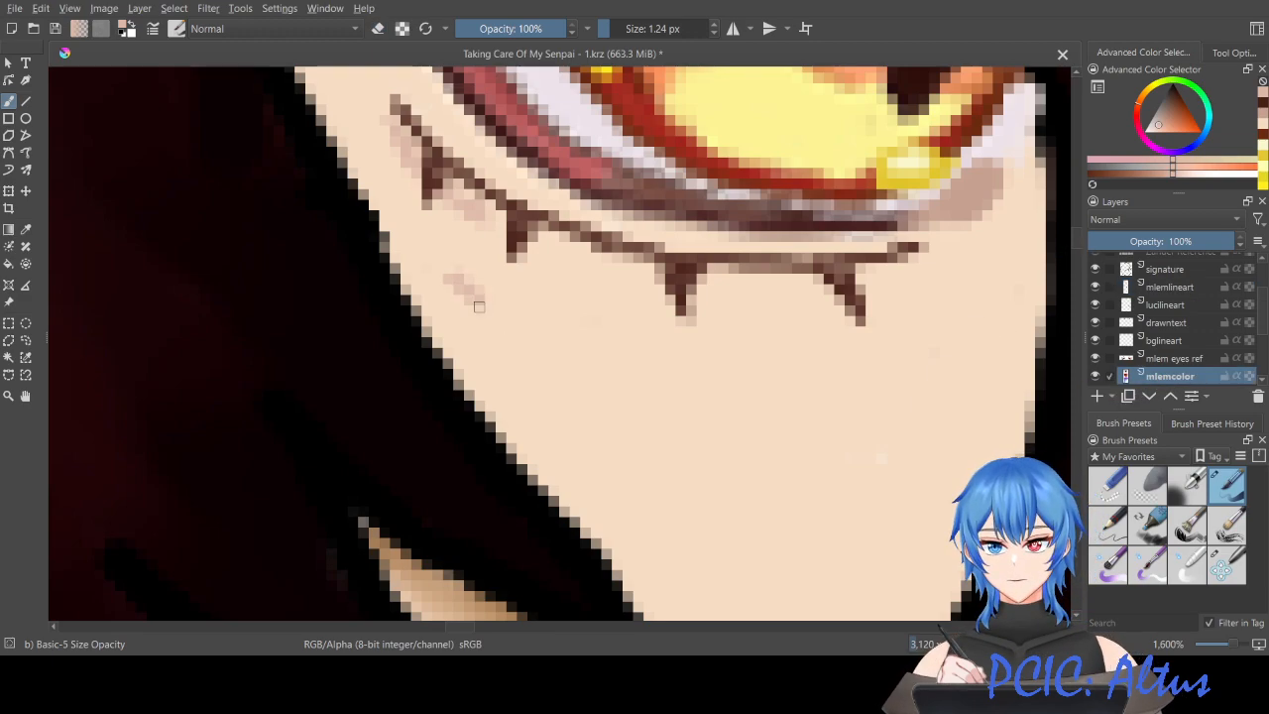
pyautogui.hotkey('ctrl', 'z')
pyautogui.keyDown('ctrl'); pyautogui.click(638, 376); pyautogui.keyUp('ctrl')
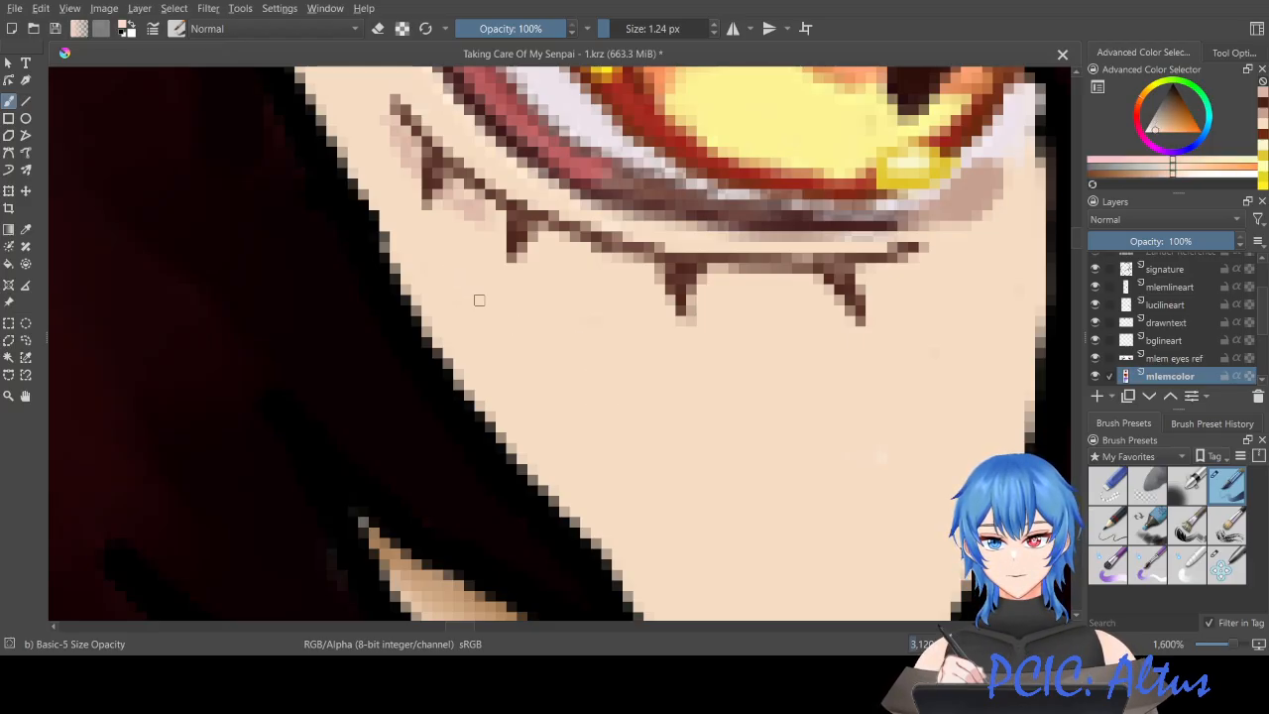
pyautogui.moveTo(479, 300); pyautogui.dragTo(517, 240)
pyautogui.hotkey('ctrl', 'z')
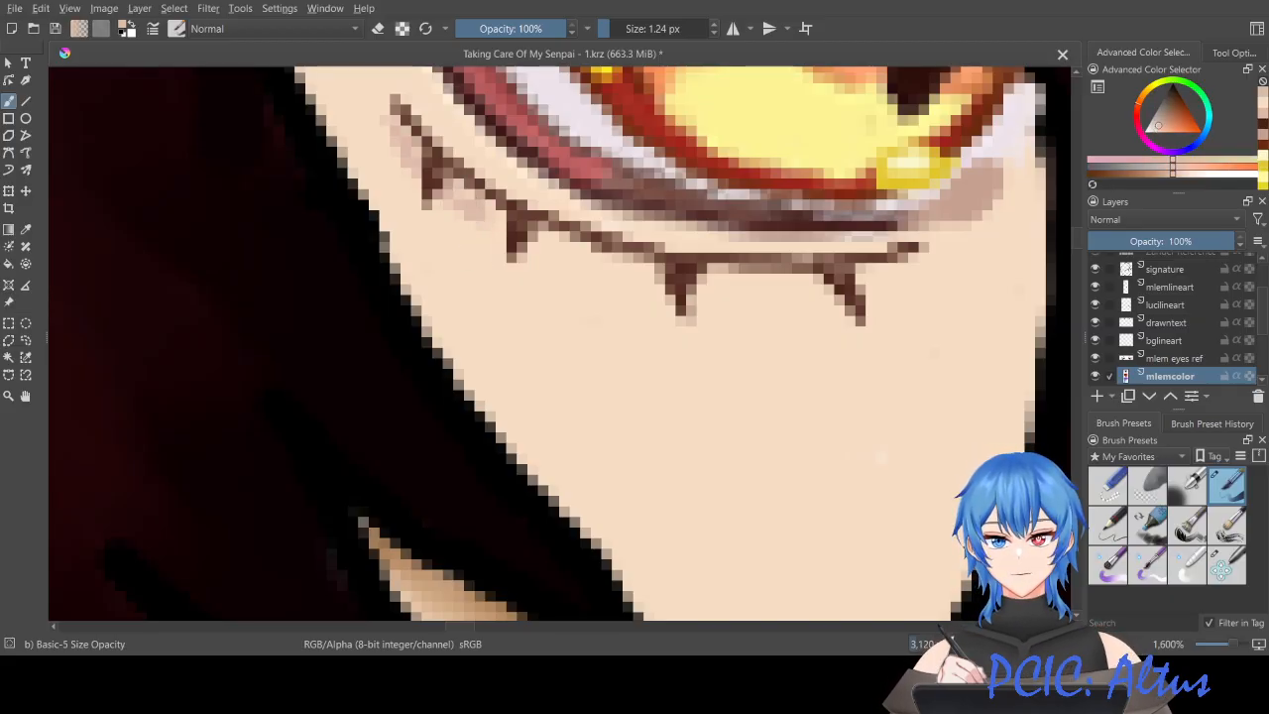
pyautogui.press('e')
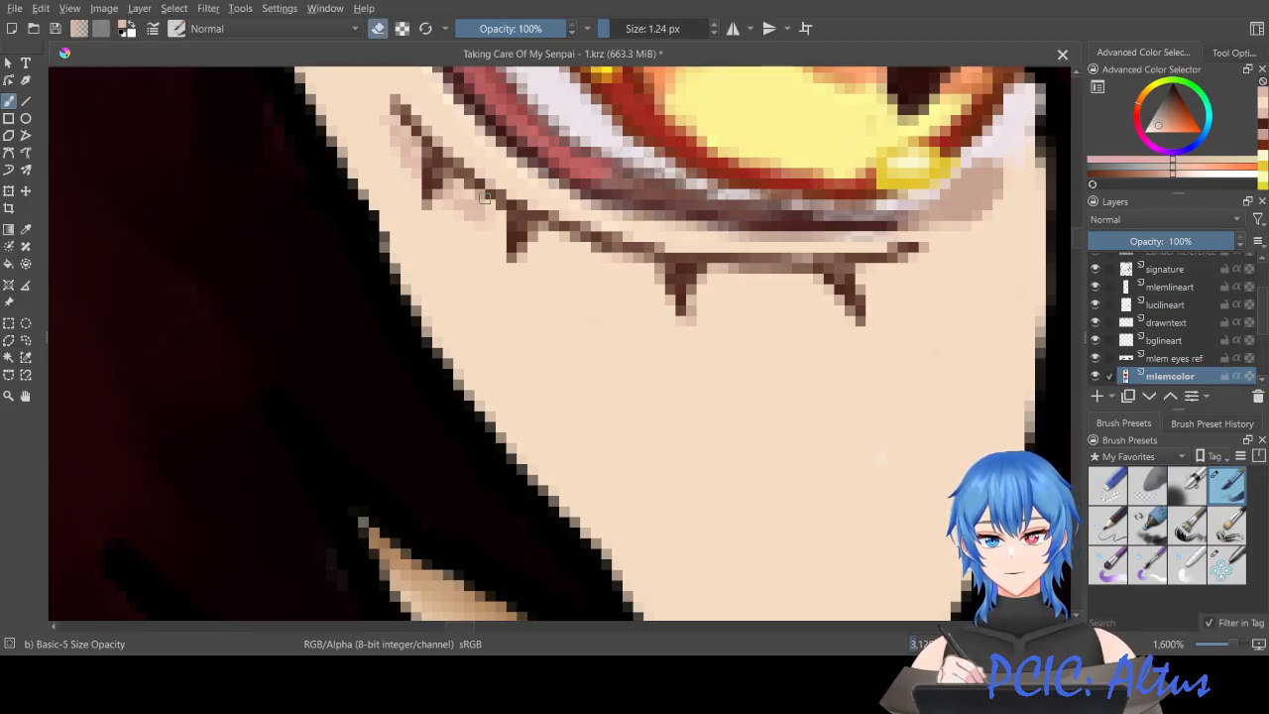
pyautogui.click(1172, 289)
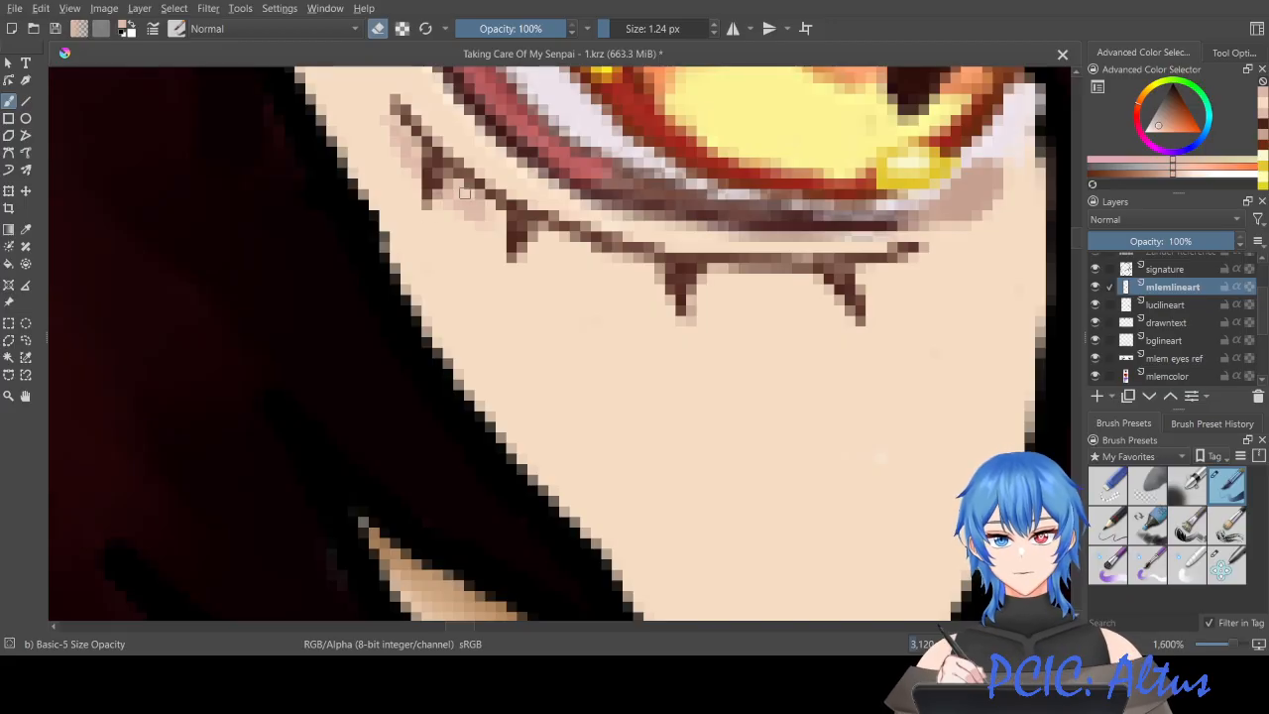
pyautogui.moveTo(501, 219); pyautogui.dragTo(514, 237)
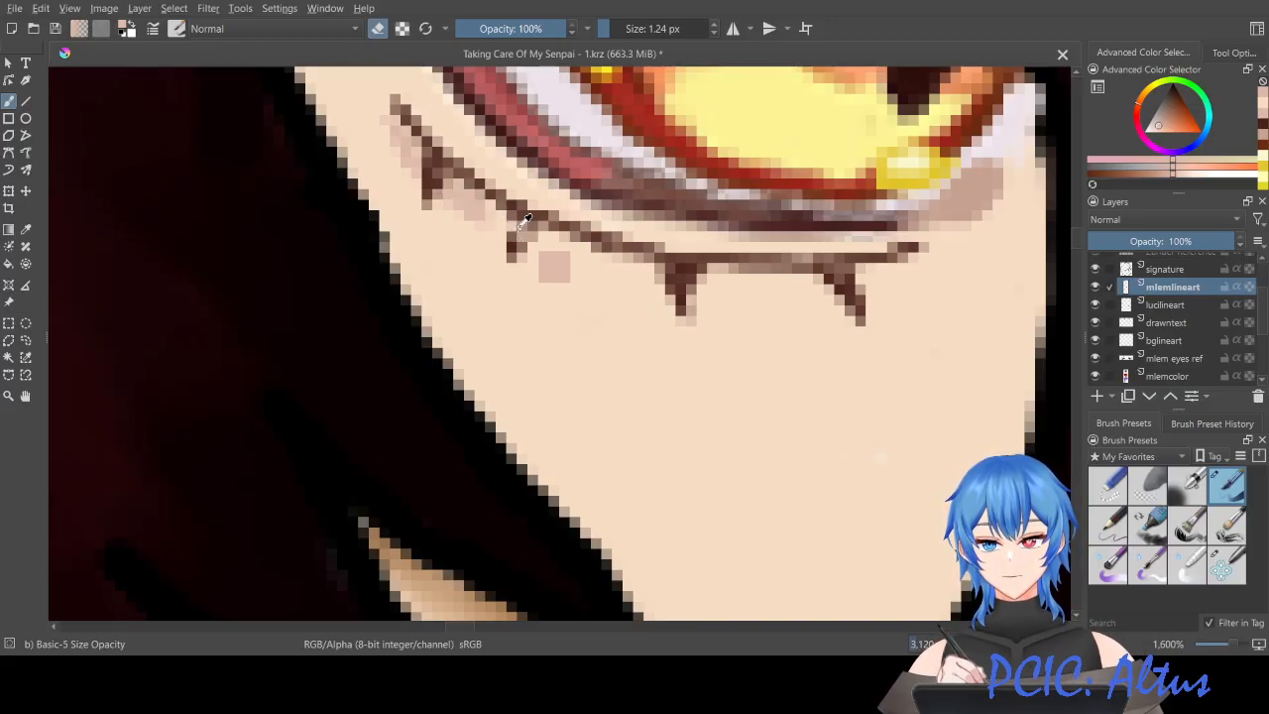
pyautogui.hotkey('ctrl', 'z')
pyautogui.moveTo(462, 187)
pyautogui.mouseDown()
pyautogui.moveTo(491, 203)
pyautogui.moveTo(471, 197)
pyautogui.mouseUp()
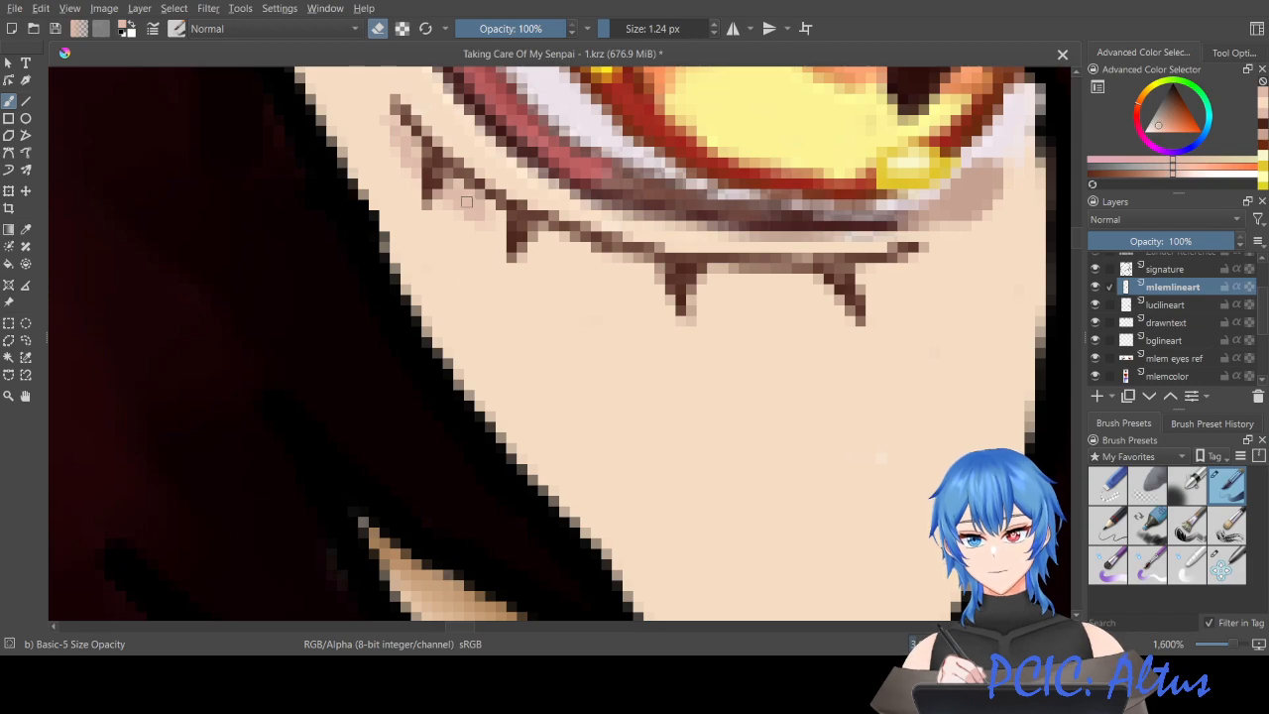
pyautogui.hotkey('ctrl', 'z')
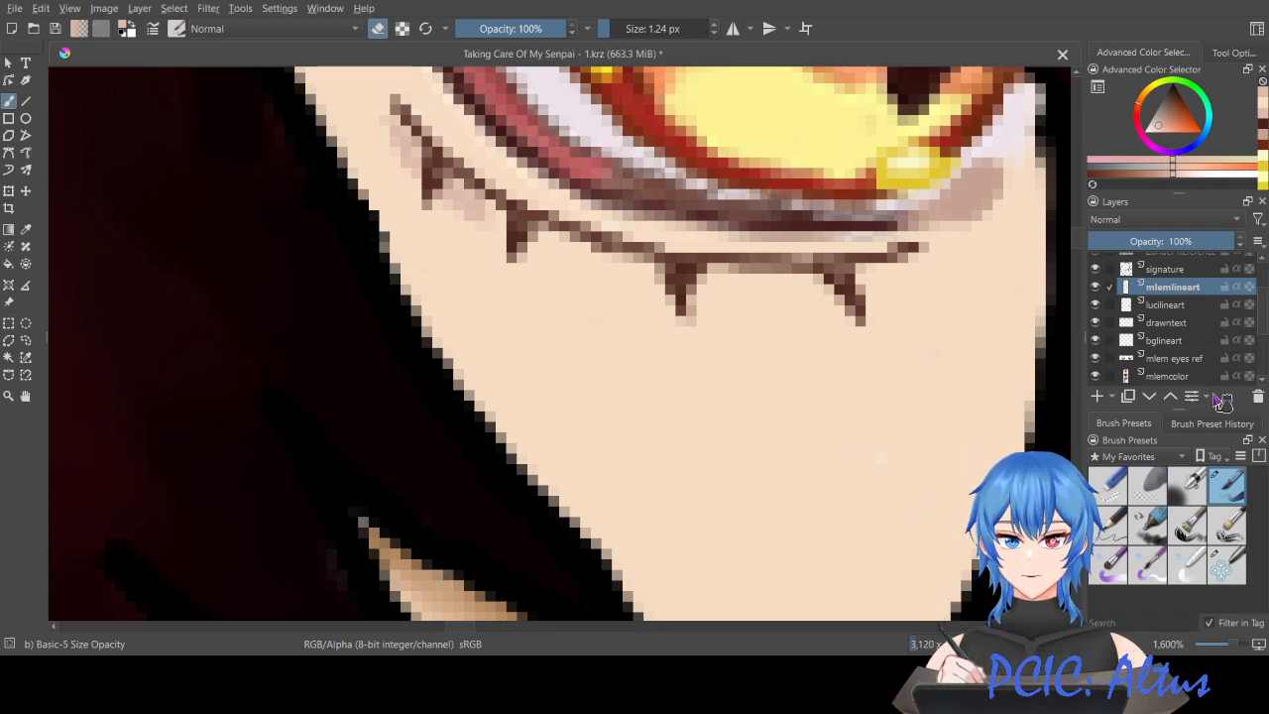
# Step: Paint pale brown shading on mlemcolor beneath the lower lash line, filling between the lashes toward the eye's inner end
pyautogui.click(1149, 375)
pyautogui.press('e')
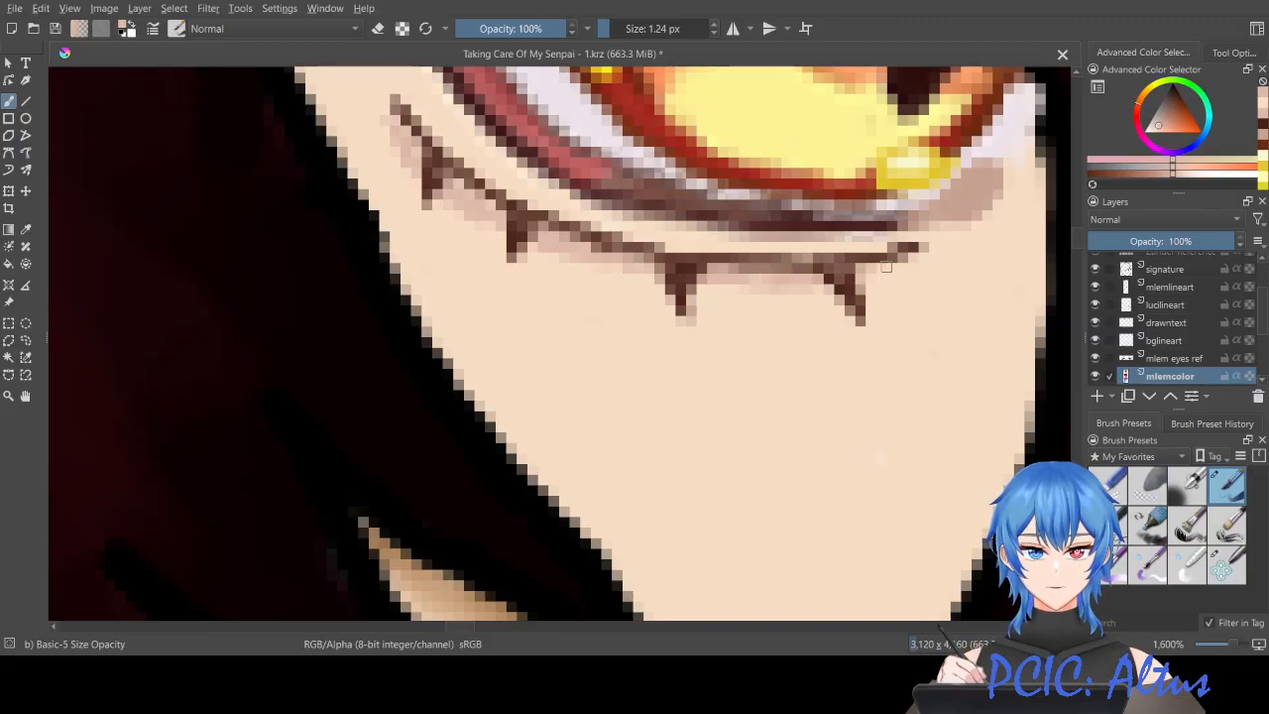
pyautogui.scroll(-3, 872, 269)
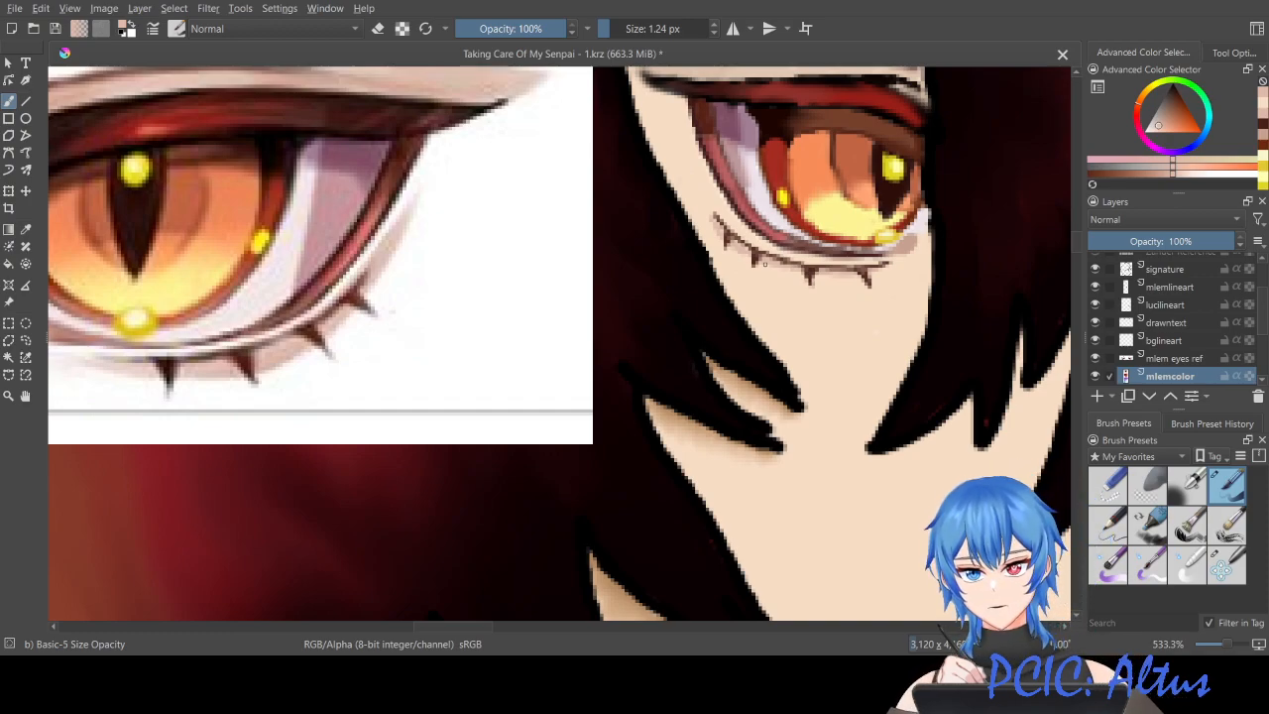
# Step: Erase a narrow strip of skin on mlemlineart above the outermost lower lash, along the eye's outer contour
pyautogui.scroll(6, 764, 263)
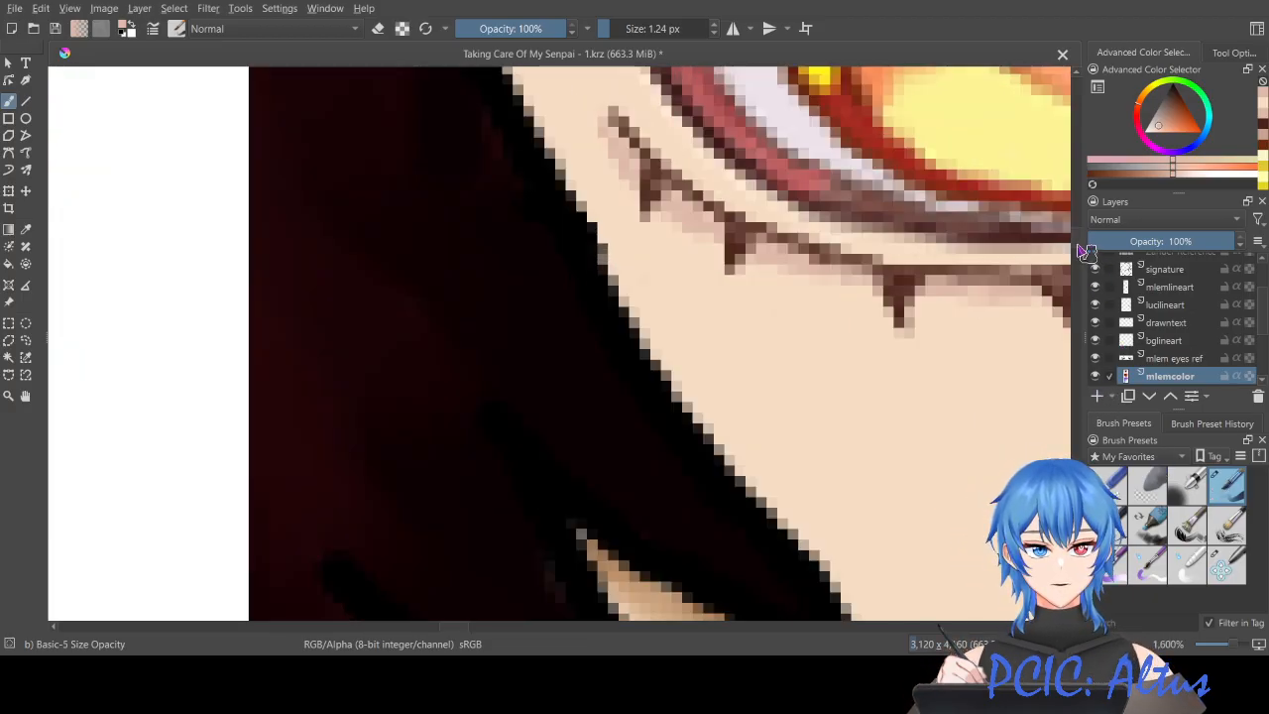
pyautogui.scroll(3, 1083, 248)
pyautogui.scroll(2, 1083, 248)
pyautogui.press('e')
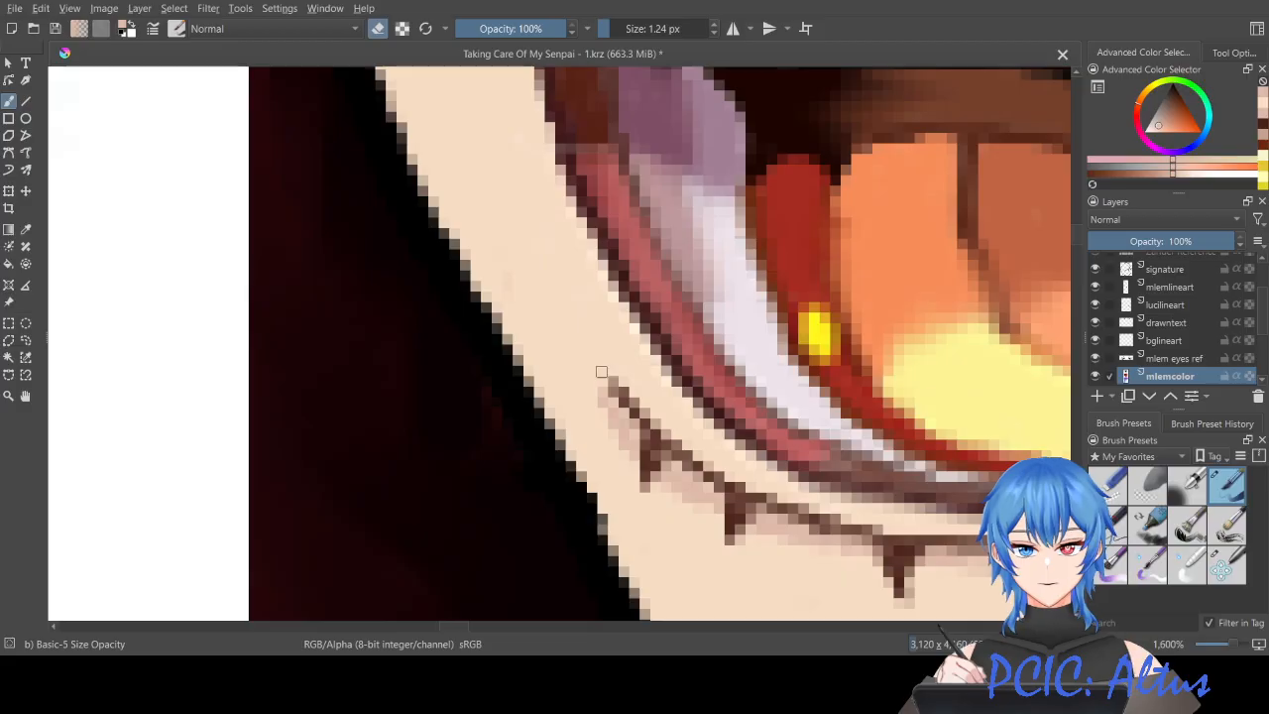
pyautogui.click(1173, 288)
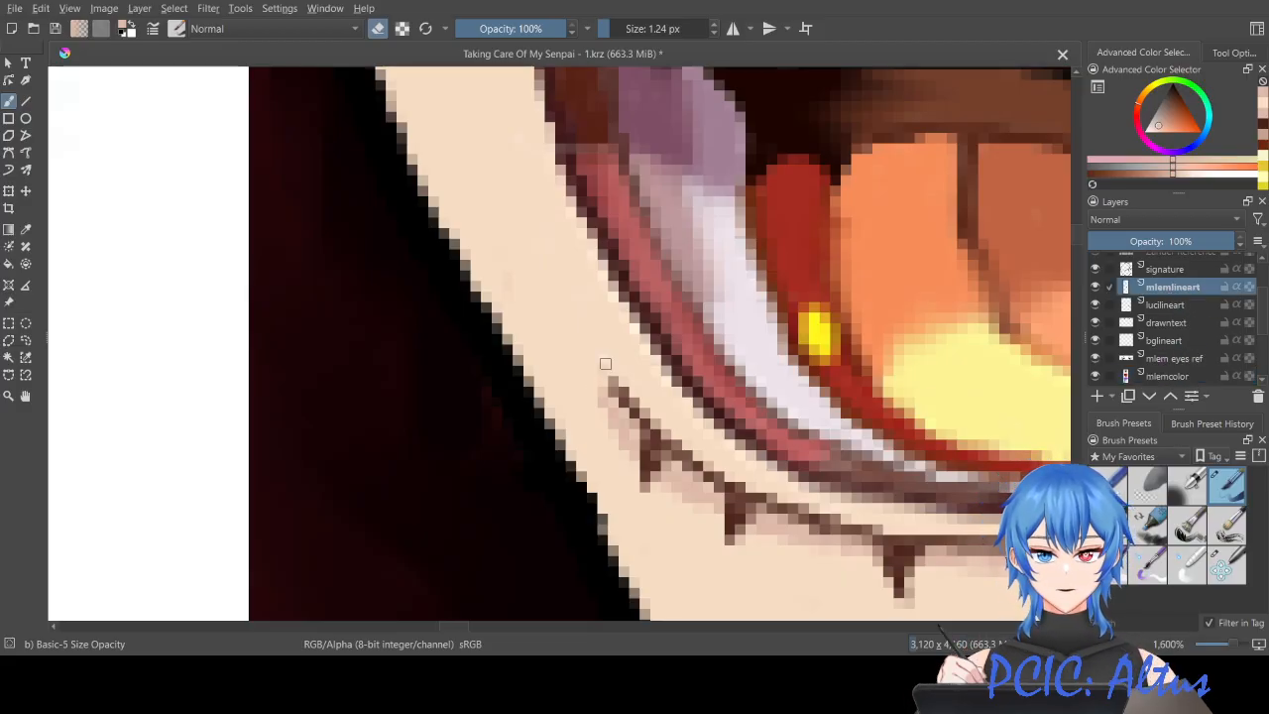
pyautogui.moveTo(584, 325)
pyautogui.mouseDown()
pyautogui.moveTo(572, 281)
pyautogui.moveTo(590, 312)
pyautogui.moveTo(593, 279)
pyautogui.moveTo(624, 330)
pyautogui.moveTo(597, 320)
pyautogui.mouseUp()
pyautogui.moveTo(559, 238); pyautogui.dragTo(571, 239)
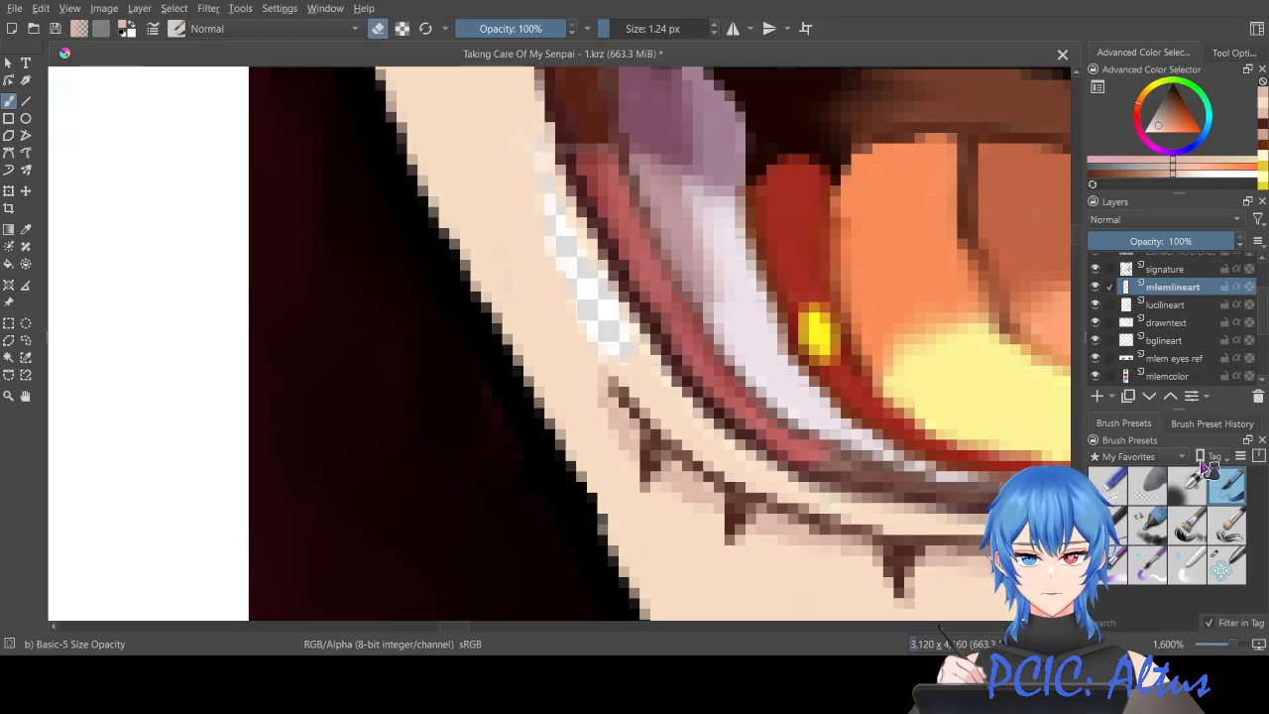
# Step: Fill the erased strip on mlemcolor with the sampled skin colour and extend the pale brown shading up from the lash line's outer end
pyautogui.click(1168, 378)
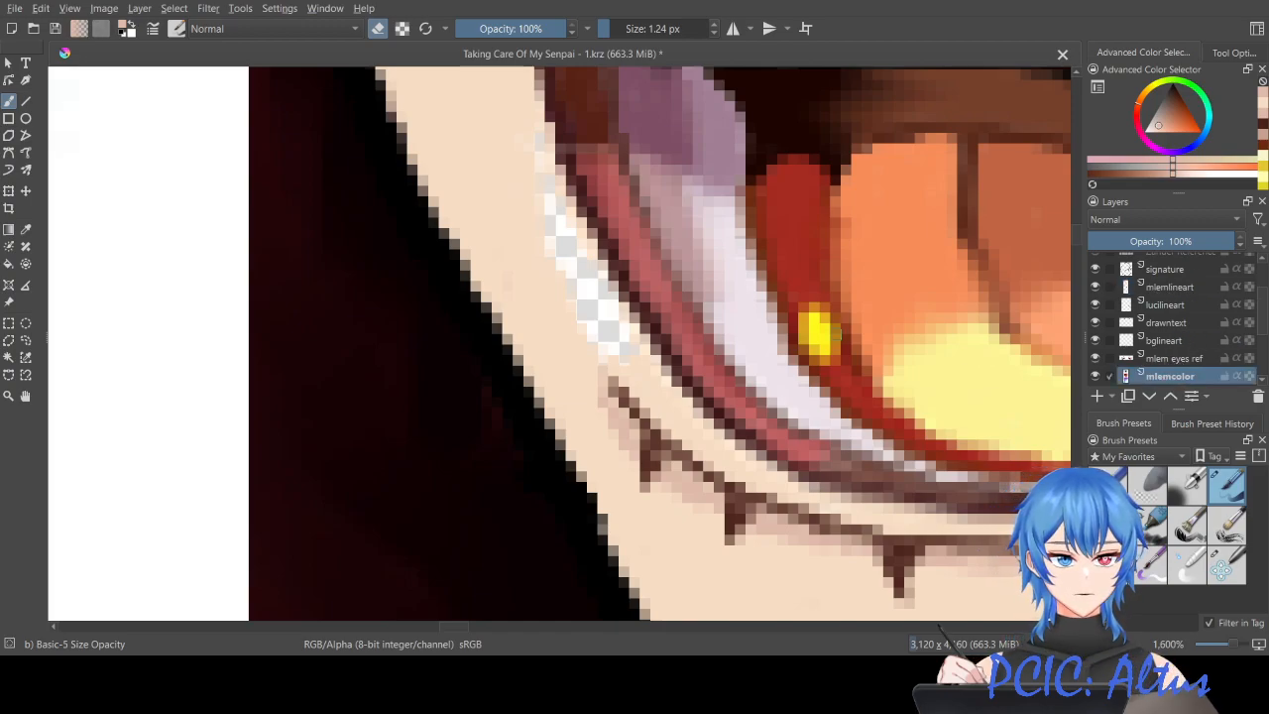
pyautogui.press('e')
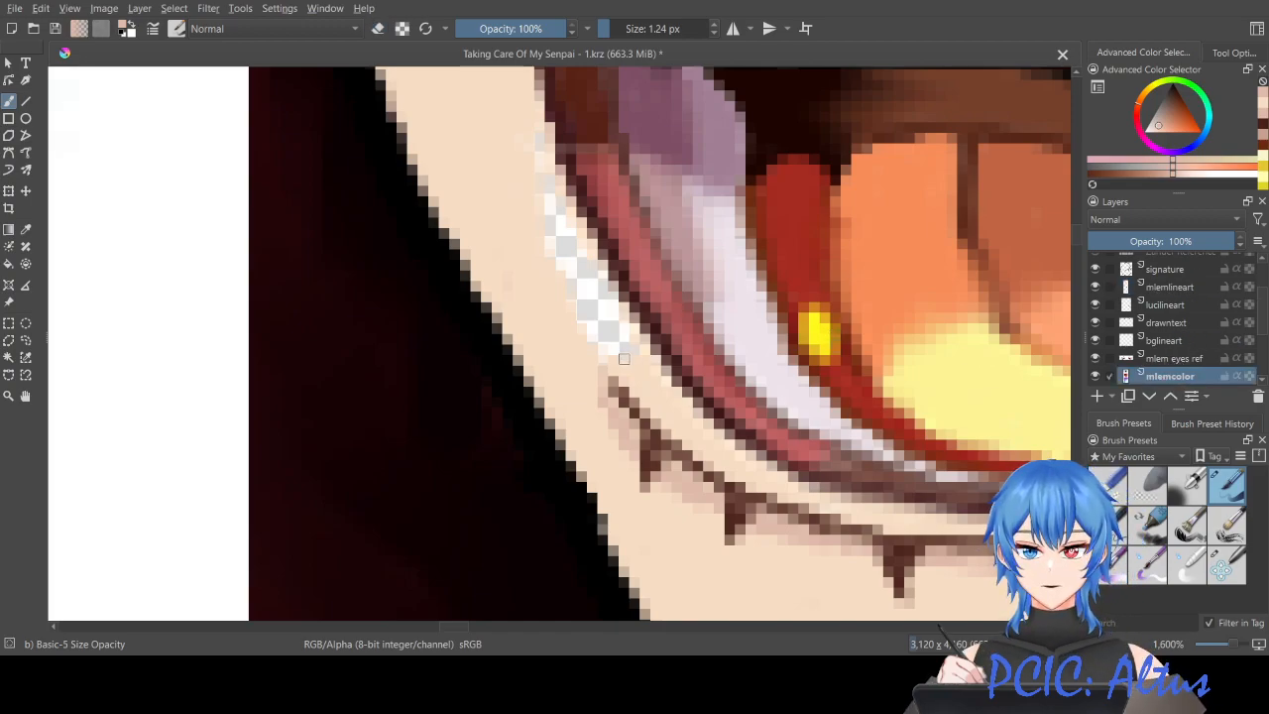
pyautogui.hotkey('ctrl', 'z')
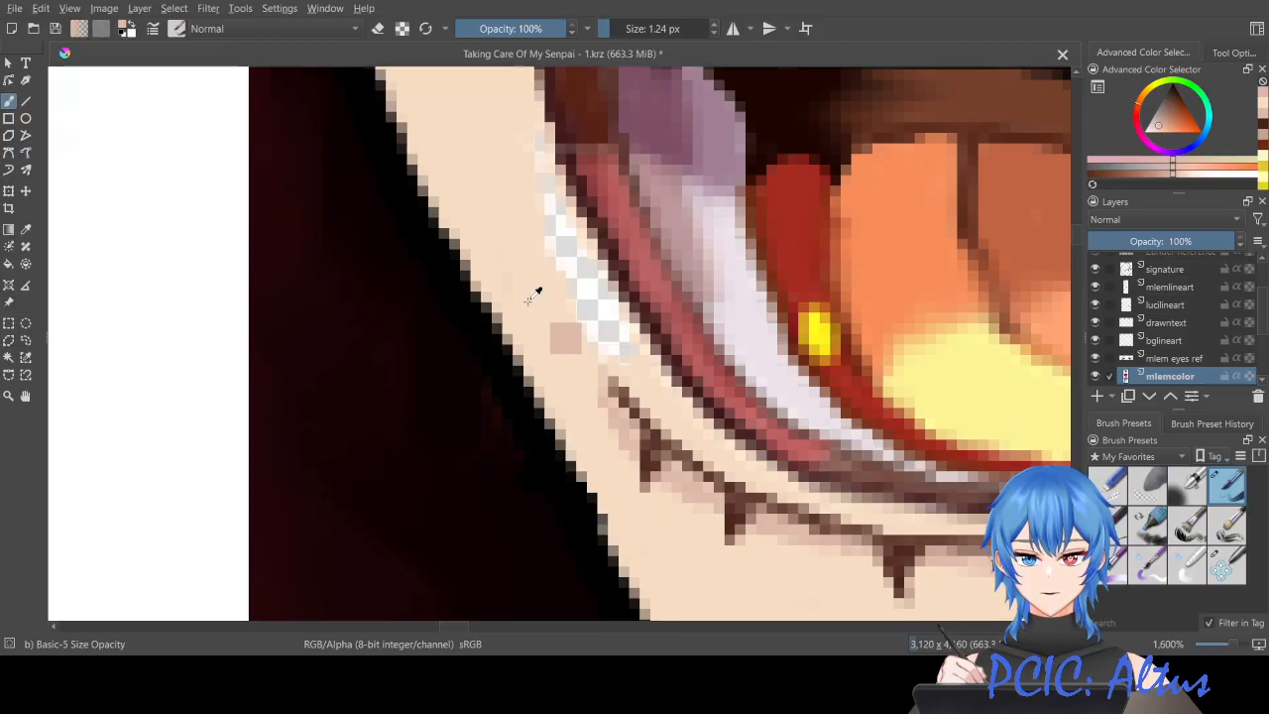
pyautogui.keyDown('ctrl'); pyautogui.click(528, 302); pyautogui.keyUp('ctrl')
pyautogui.moveTo(585, 321); pyautogui.dragTo(601, 348)
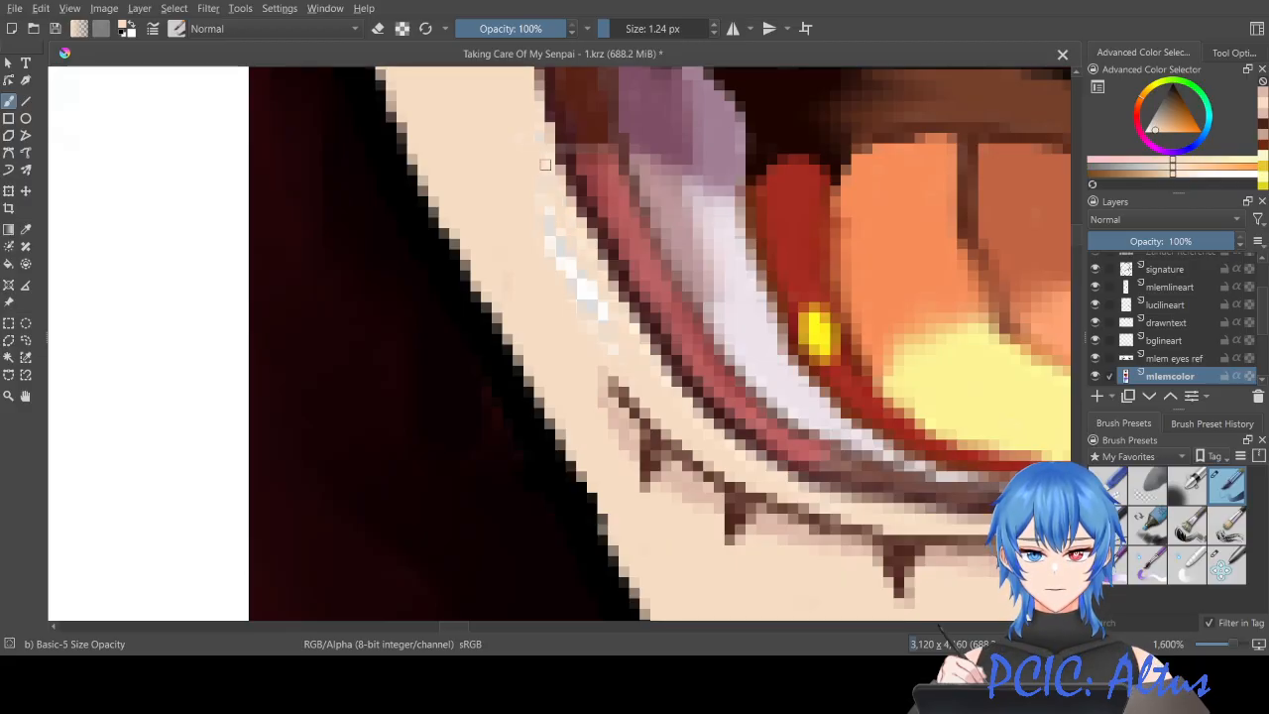
pyautogui.moveTo(551, 239)
pyautogui.mouseDown()
pyautogui.moveTo(604, 312)
pyautogui.moveTo(566, 244)
pyautogui.moveTo(584, 295)
pyautogui.mouseUp()
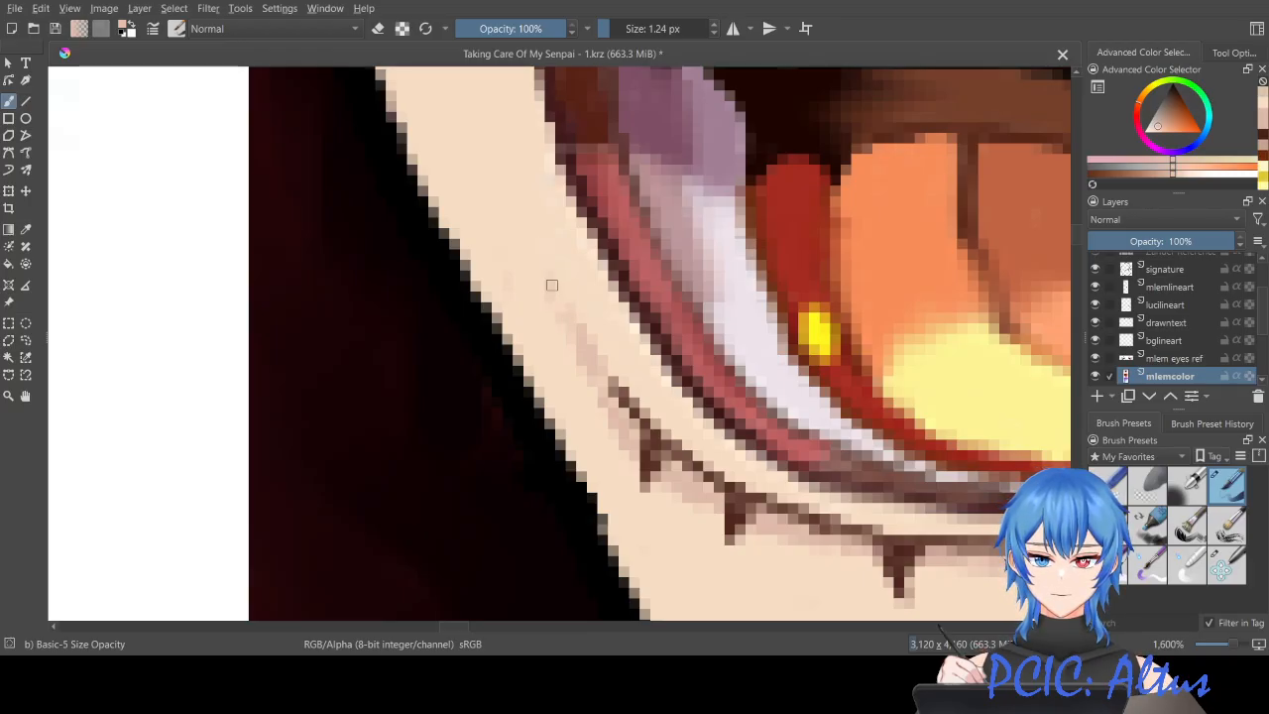
# Step: Clean up the upper tip of the outer under-eye shading with the eraser on mlemlineart at 1.24 px
pyautogui.scroll(-3, 553, 288)
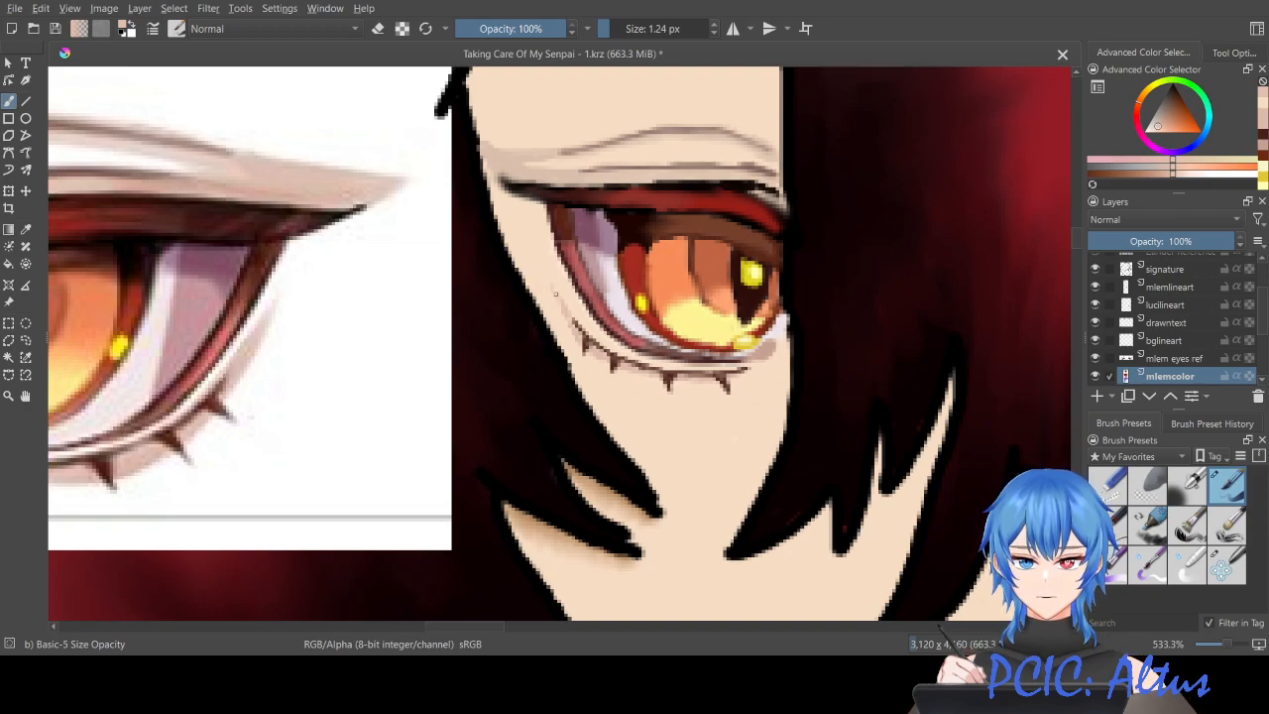
pyautogui.scroll(5, 556, 294)
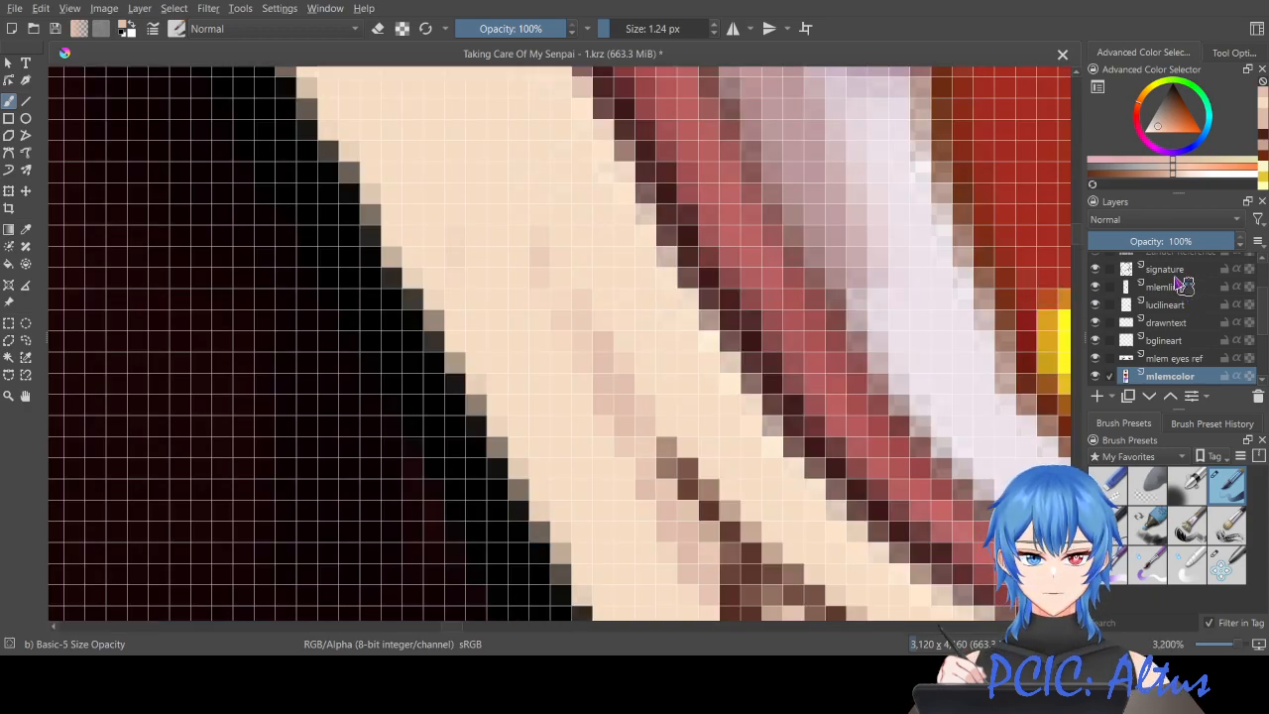
pyautogui.click(1177, 286)
pyautogui.press('e')
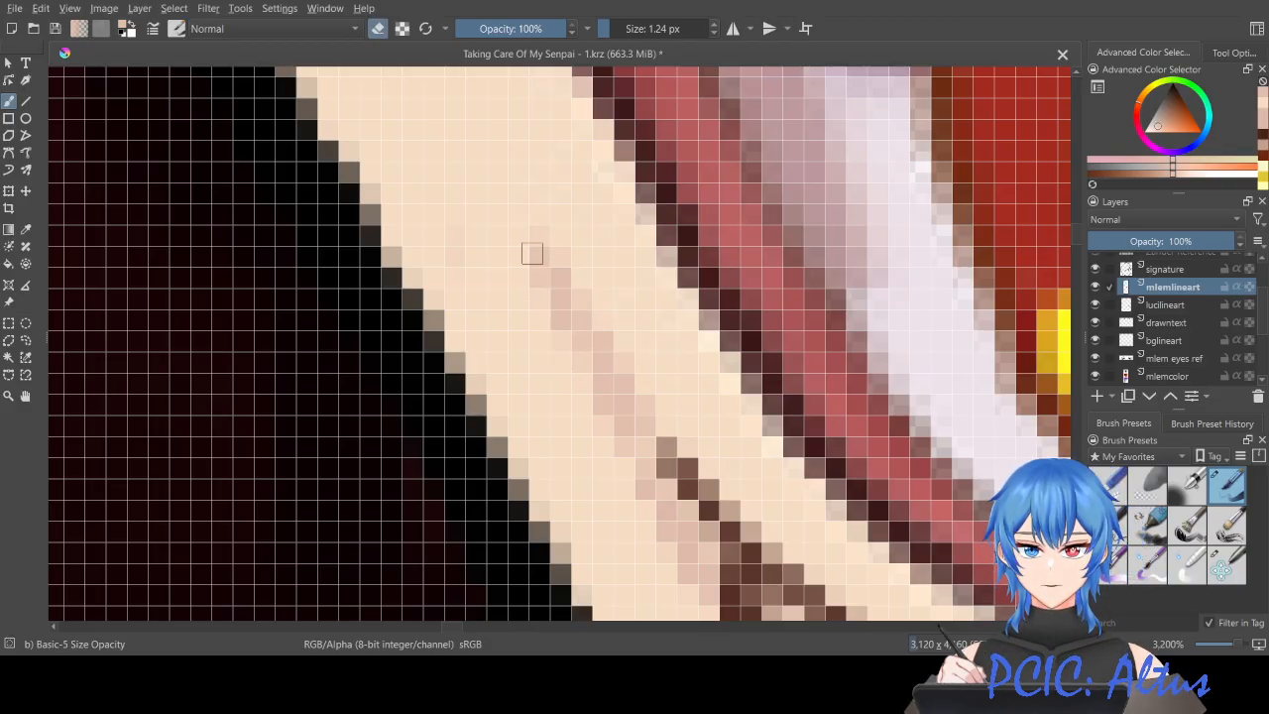
pyautogui.scroll(-5, 533, 254)
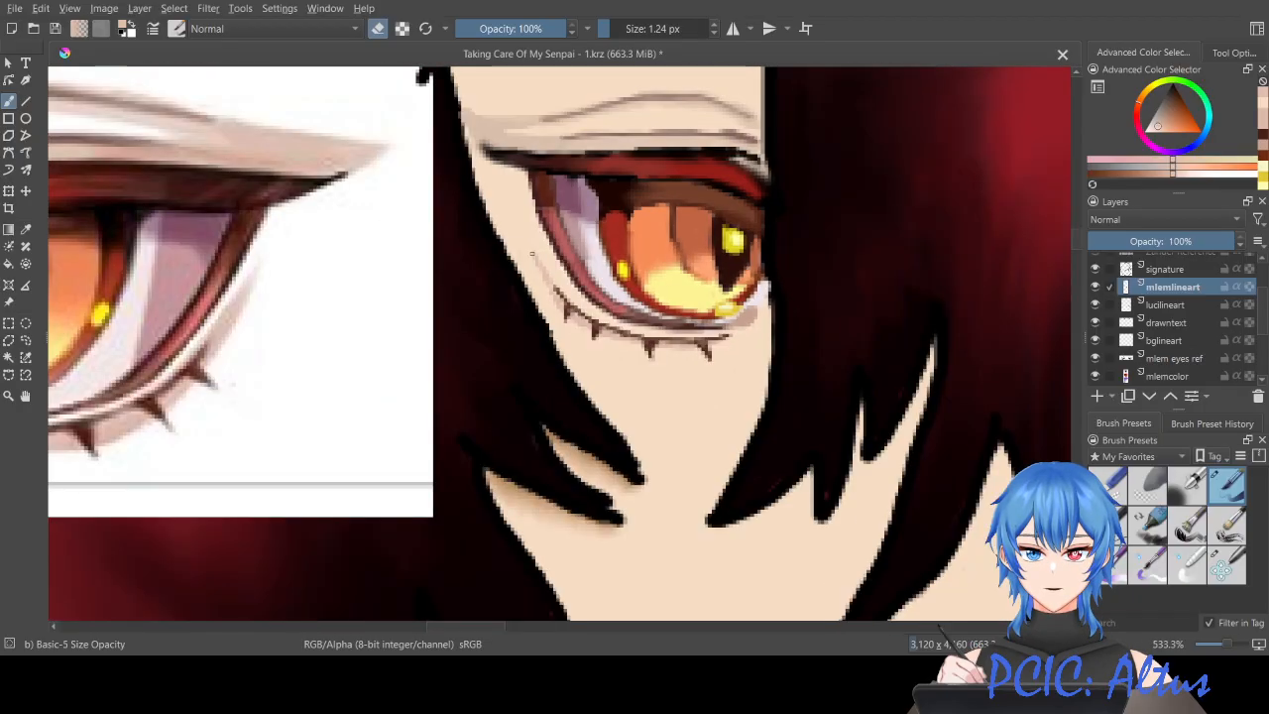
# Step: Hide the mlem eyes ref layer and switch to the Distort Move brush for the upper eyelid on mlemlineart
pyautogui.scroll(-1, 532, 254)
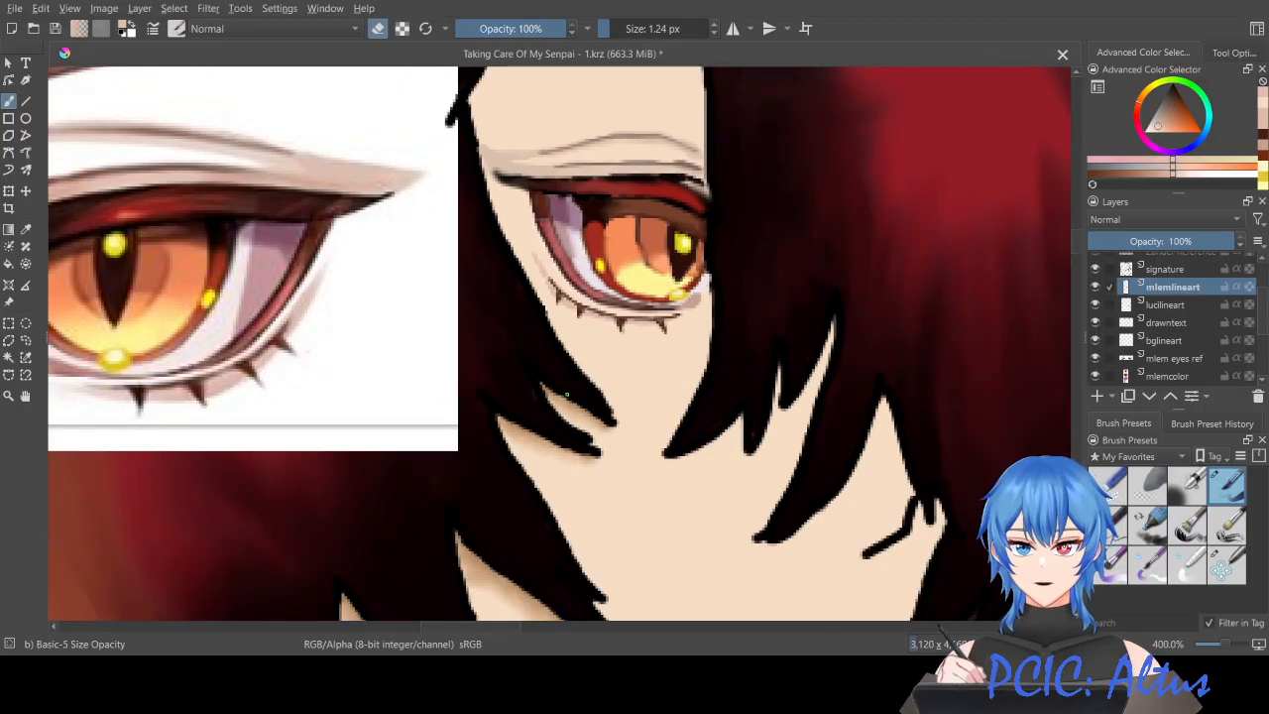
pyautogui.scroll(4, 546, 322)
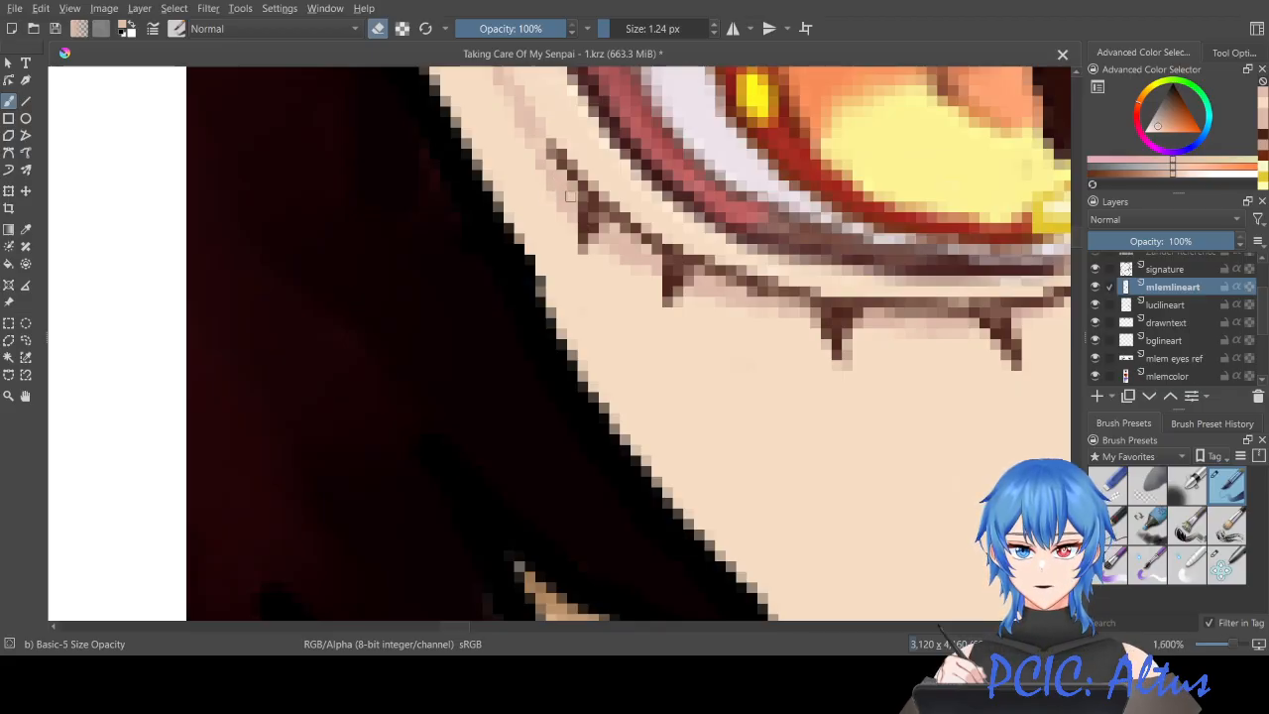
pyautogui.scroll(-6, 572, 201)
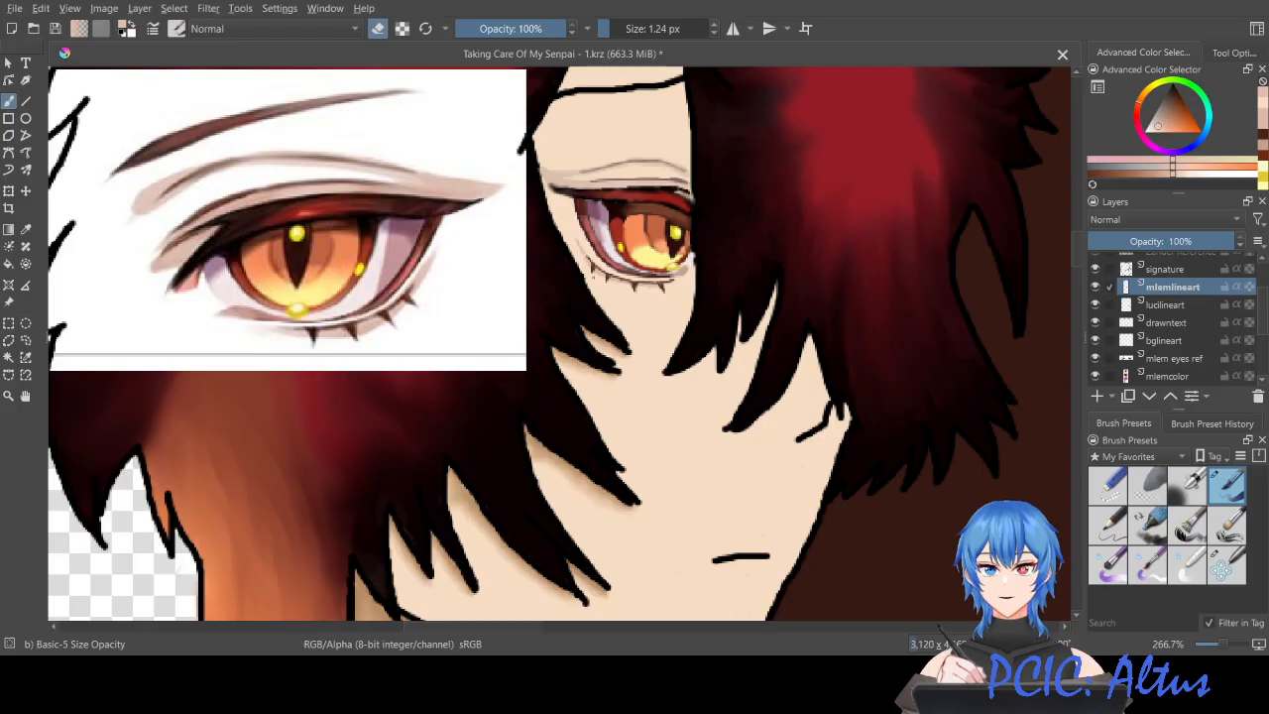
pyautogui.scroll(-2, 593, 274)
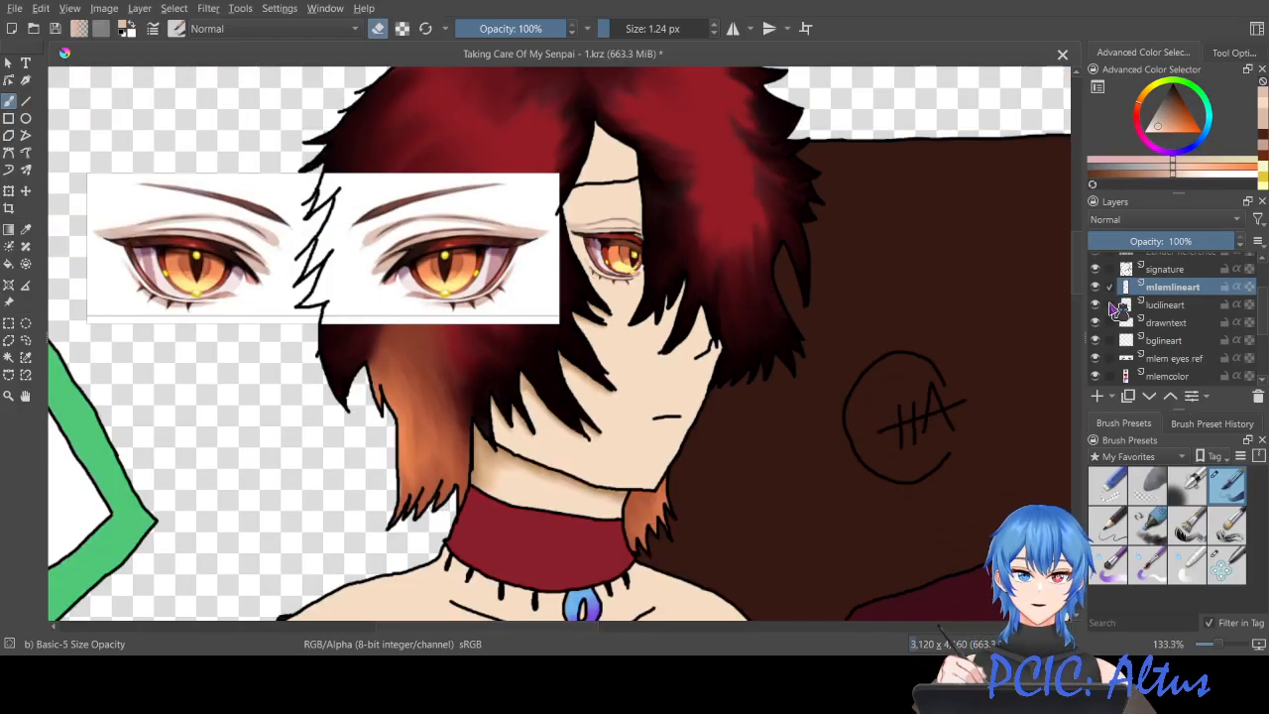
pyautogui.click(1095, 357)
pyautogui.scroll(4, 804, 263)
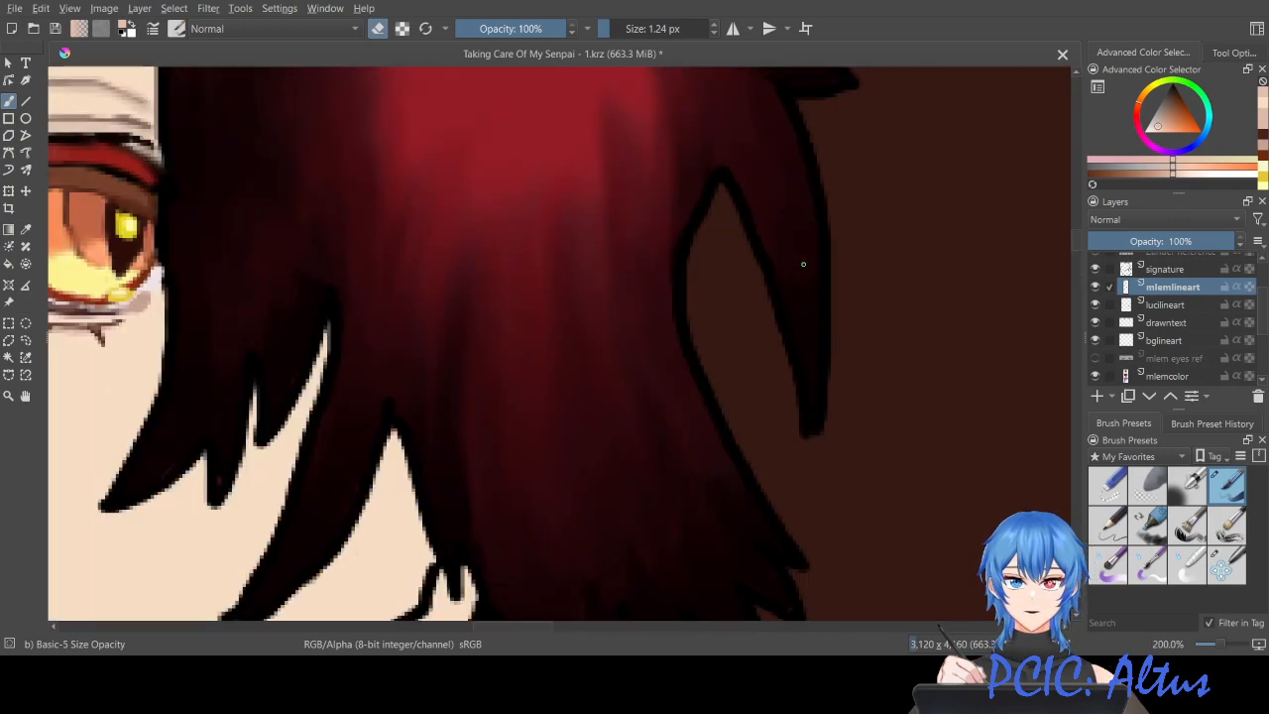
pyautogui.scroll(-2, 804, 264)
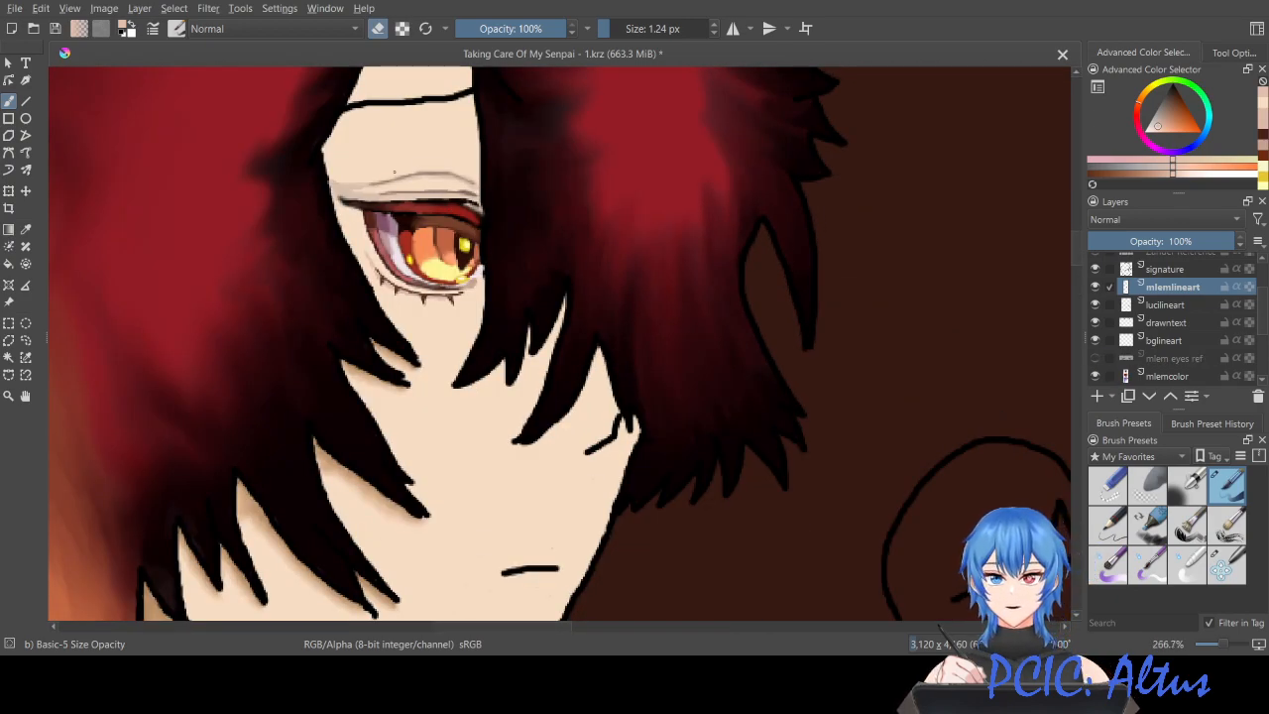
pyautogui.scroll(3, 395, 171)
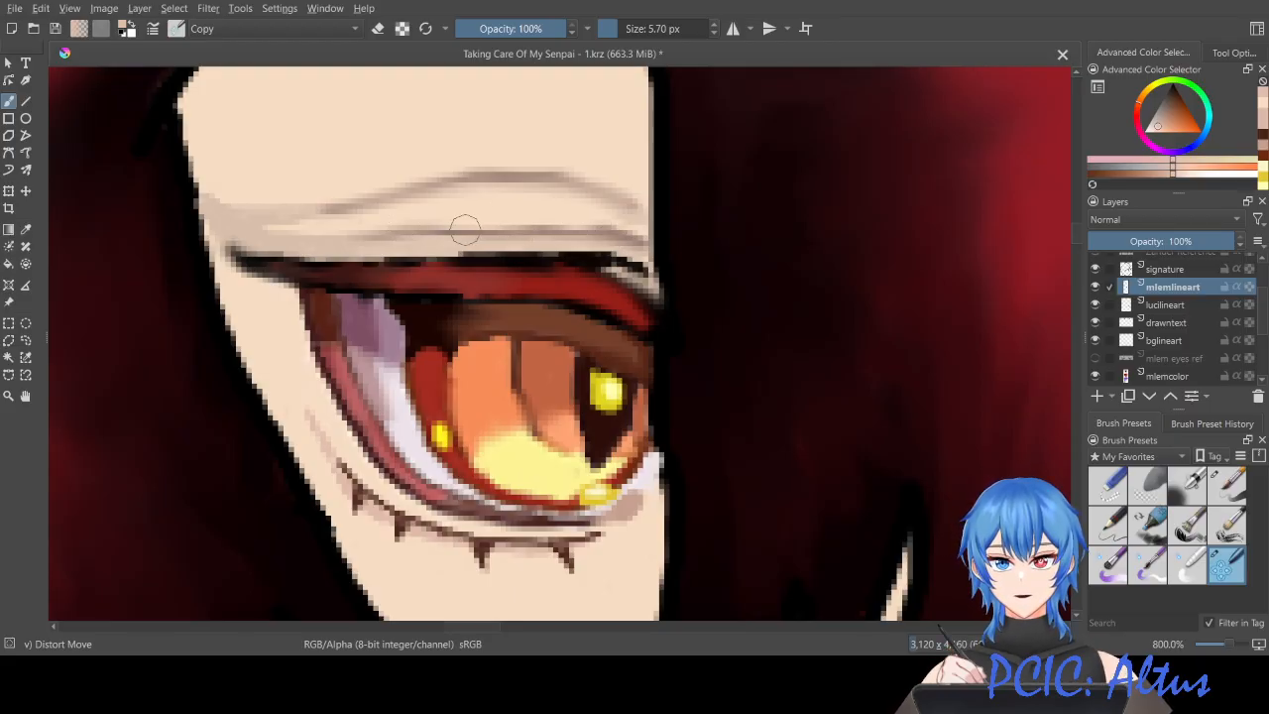
pyautogui.scroll(-2, 511, 225)
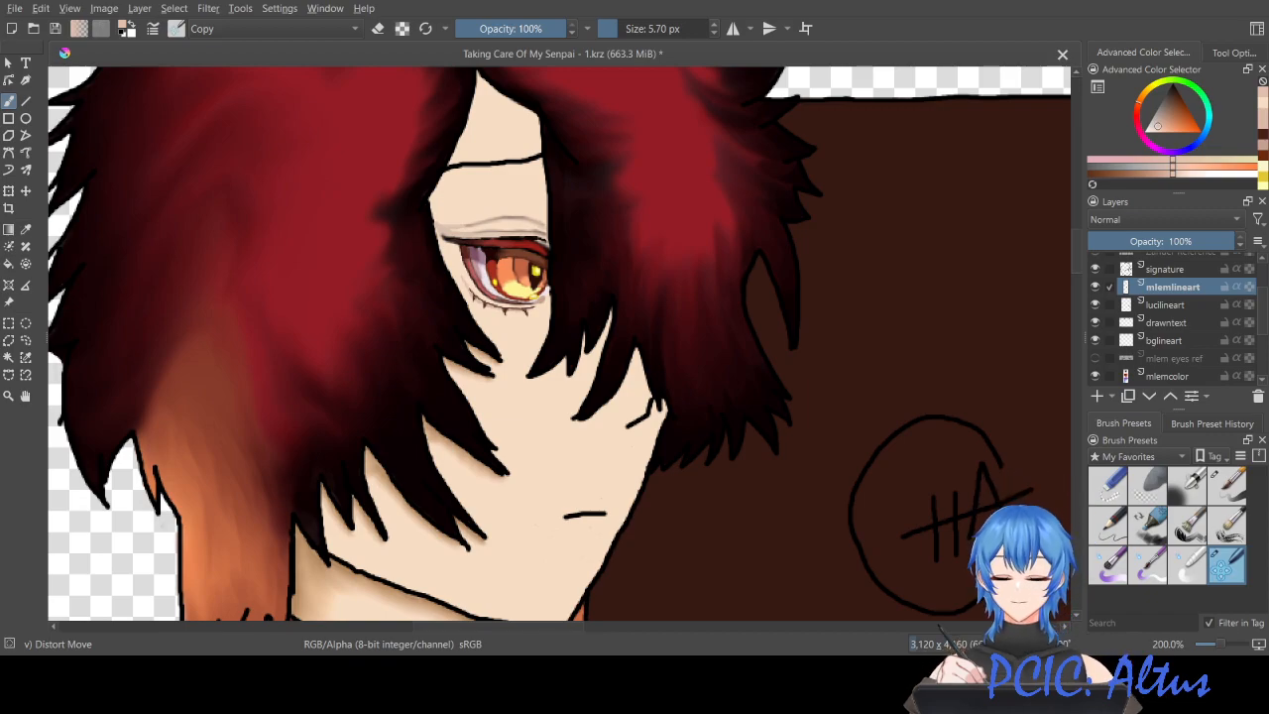
pyautogui.keyDown('ctrl'); pyautogui.click(518, 224); pyautogui.keyUp('ctrl')
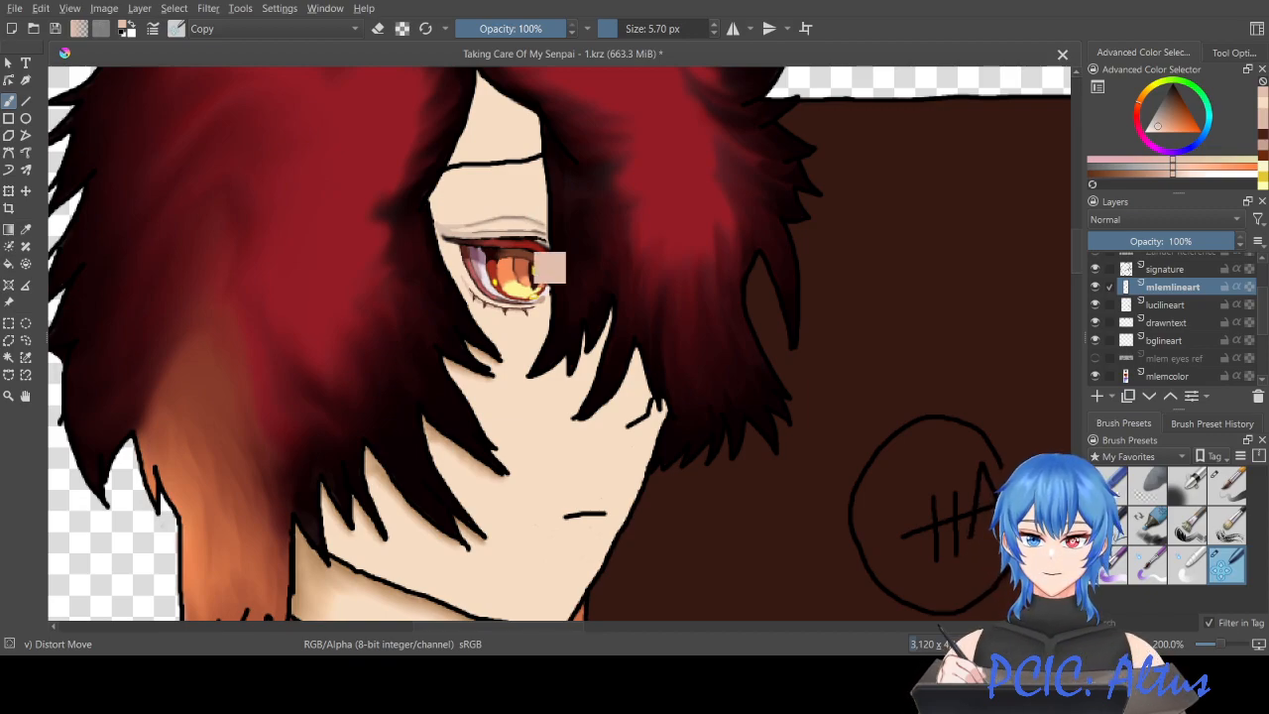
pyautogui.click(1095, 358)
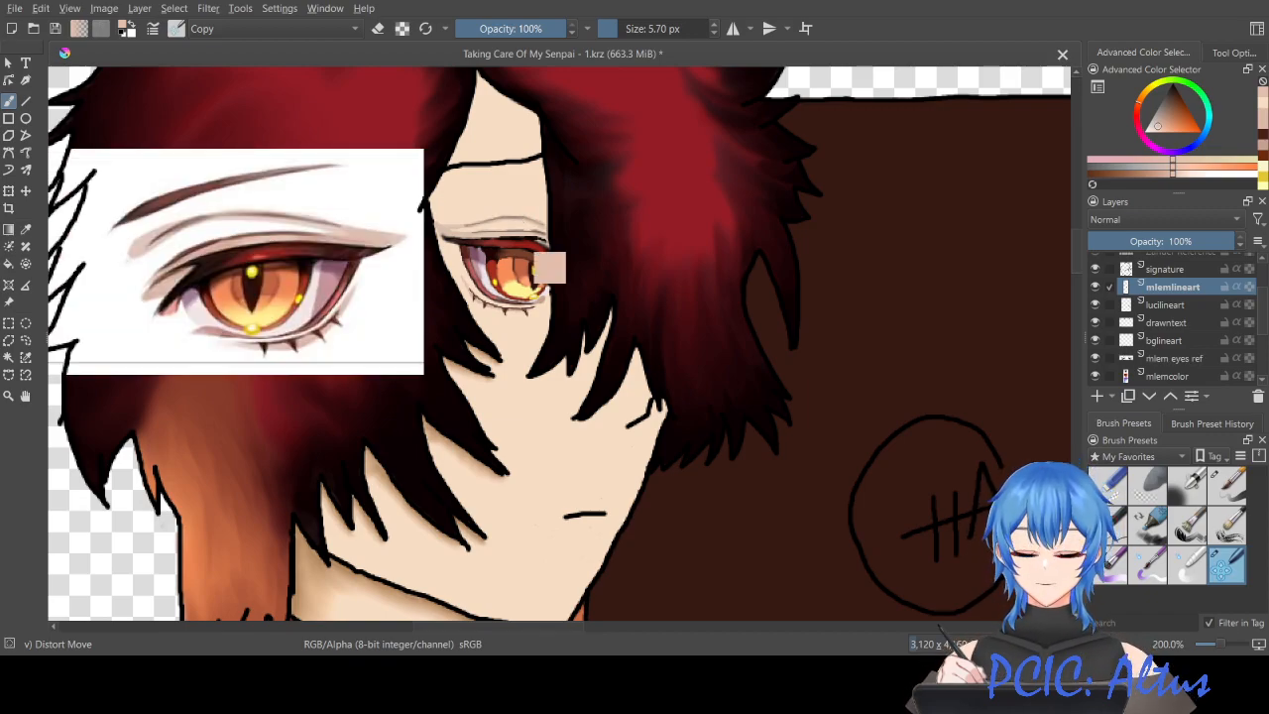
pyautogui.hotkey('ctrl', 'z')
# Step: Set the Distort Move brush size to 9.05 px for adjusting the upper eyelid on mlemlineart
pyautogui.scroll(1, 512, 230)
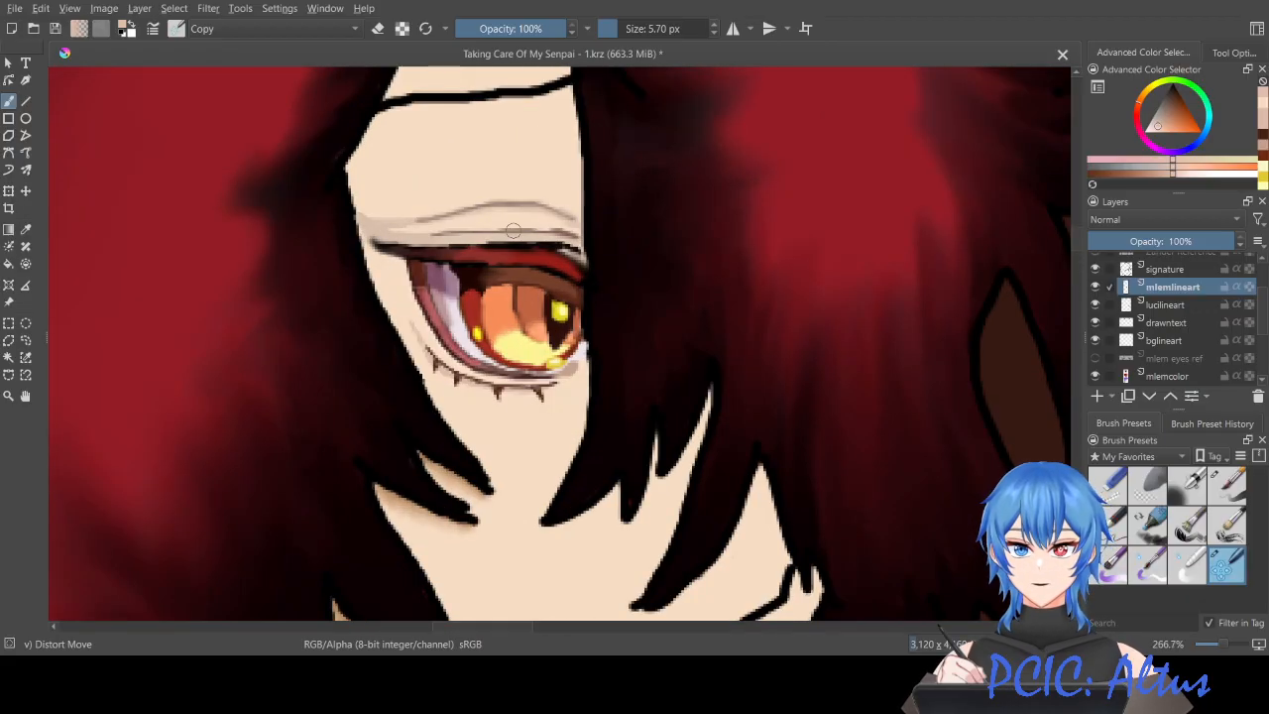
pyautogui.scroll(1, 738, 231)
pyautogui.click(642, 31)
pyautogui.moveTo(643, 31); pyautogui.dragTo(655, 31)
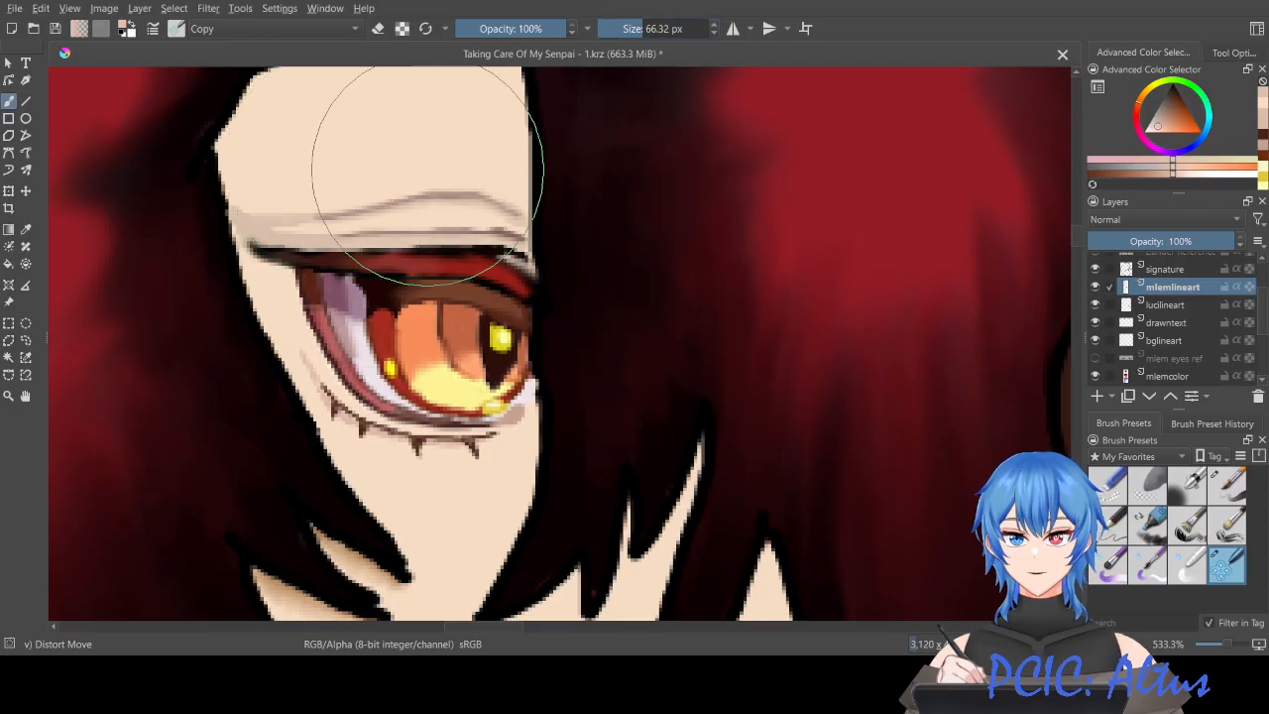
pyautogui.moveTo(652, 29); pyautogui.dragTo(627, 29)
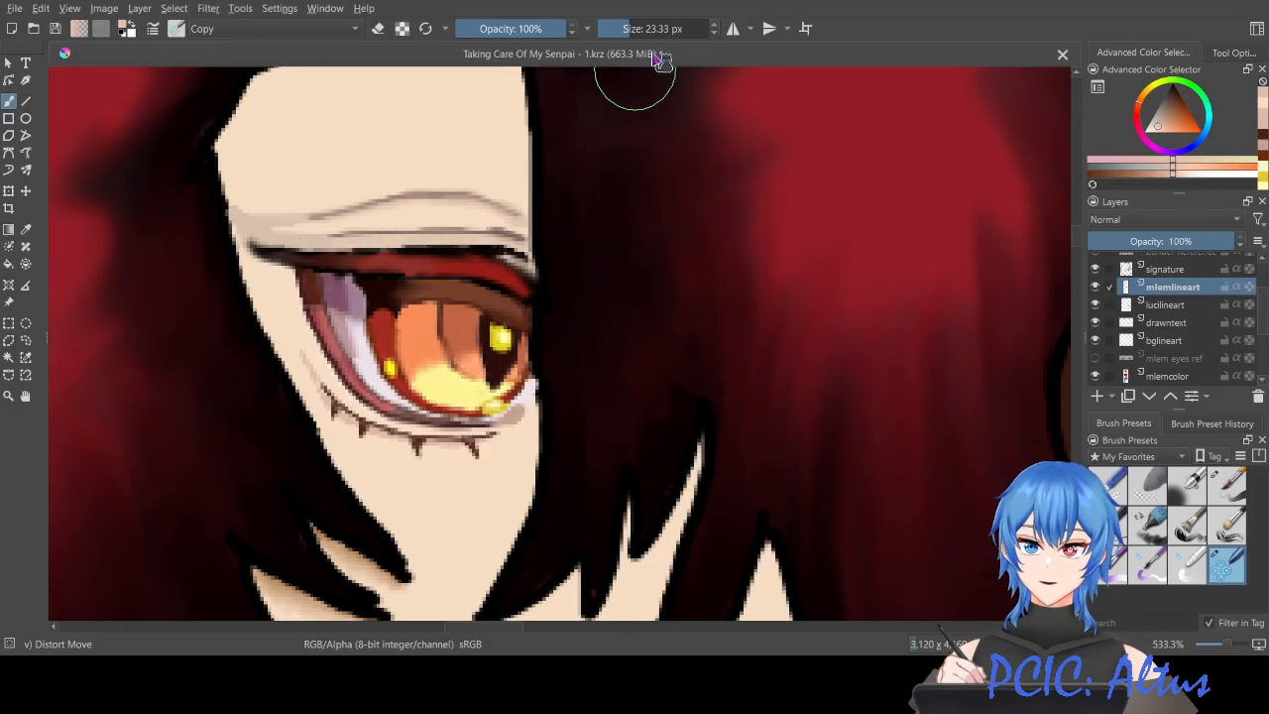
pyautogui.moveTo(627, 37); pyautogui.dragTo(619, 37)
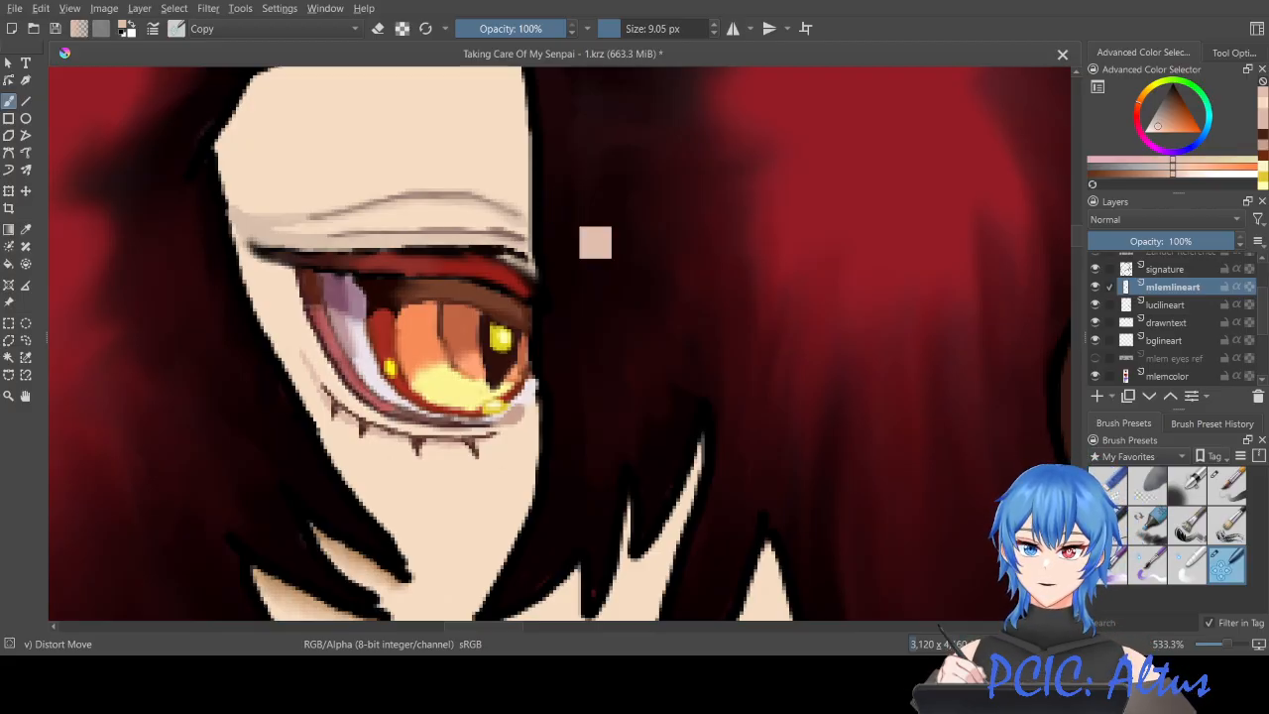
pyautogui.scroll(-2, 558, 206)
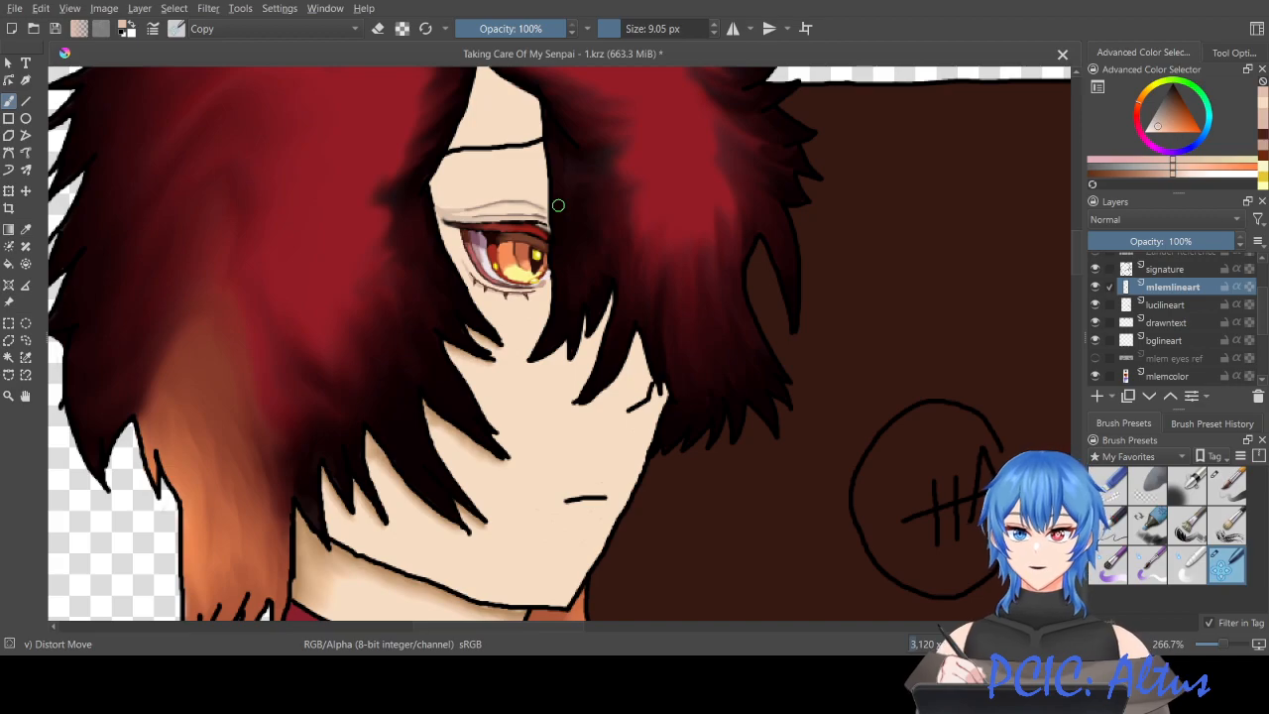
# Step: Reshape the crease above the upper eyelid with the Distort Move brush on mlemlineart
pyautogui.scroll(4, 558, 205)
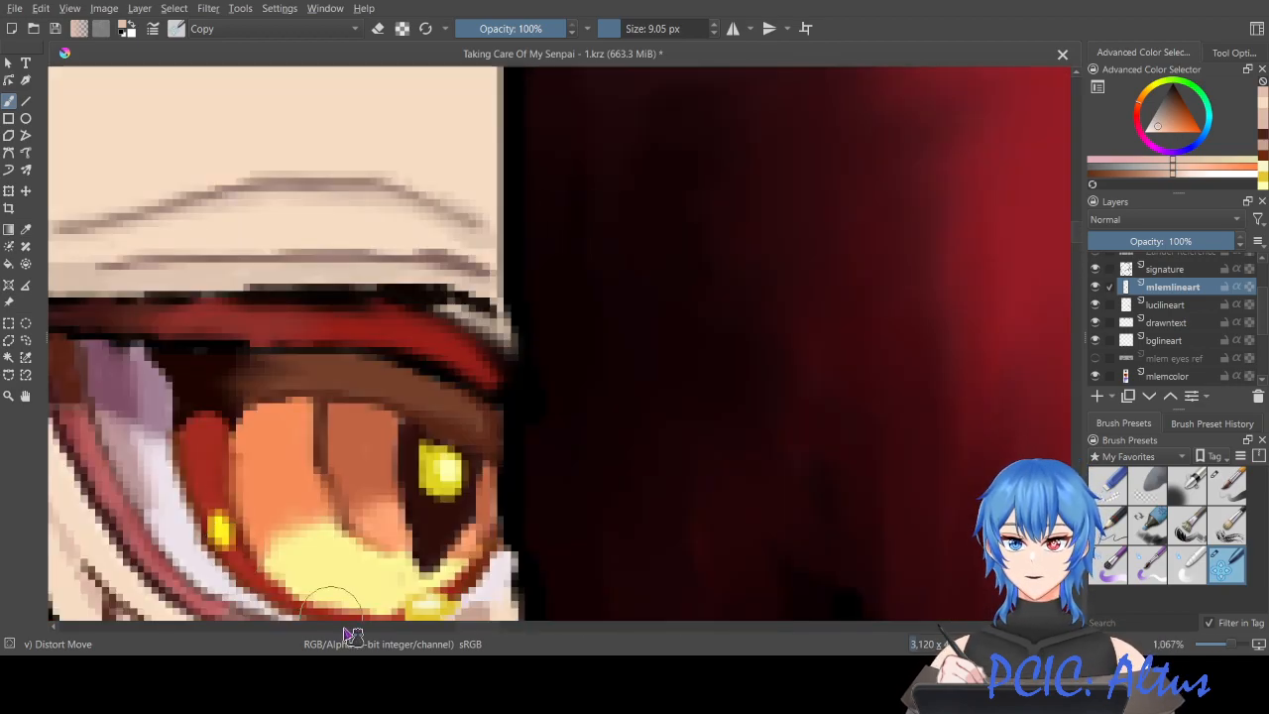
pyautogui.moveTo(467, 628); pyautogui.dragTo(456, 630)
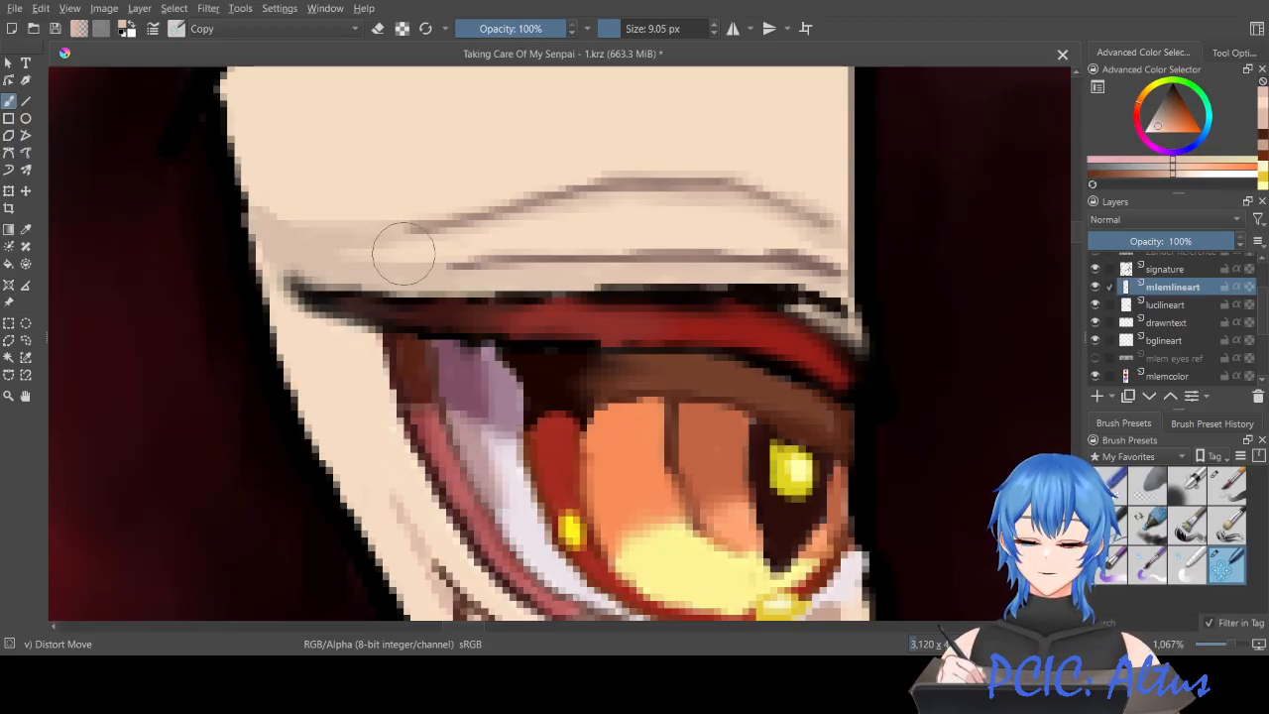
pyautogui.moveTo(404, 230)
pyautogui.mouseDown()
pyautogui.moveTo(465, 204)
pyautogui.moveTo(587, 177)
pyautogui.moveTo(709, 172)
pyautogui.moveTo(840, 232)
pyautogui.mouseUp()
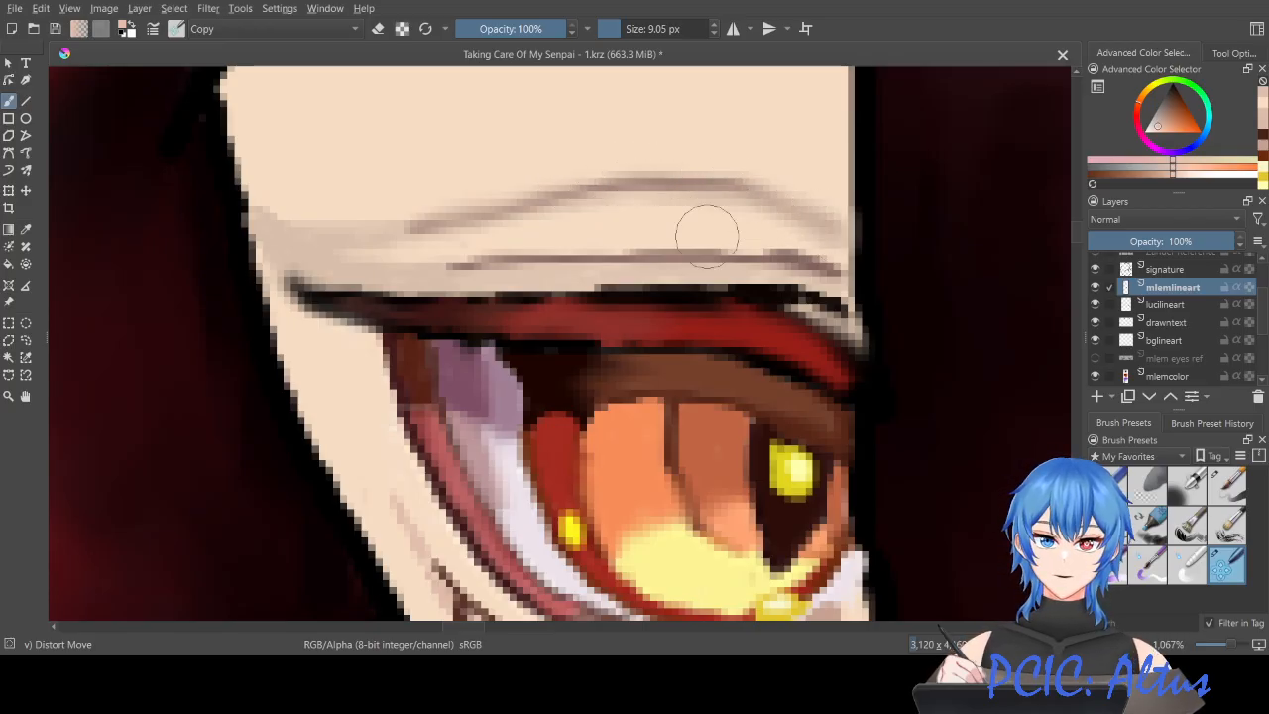
# Step: Examine the eye and its eyelid crease both within the whole head and up close
pyautogui.scroll(-8, 542, 260)
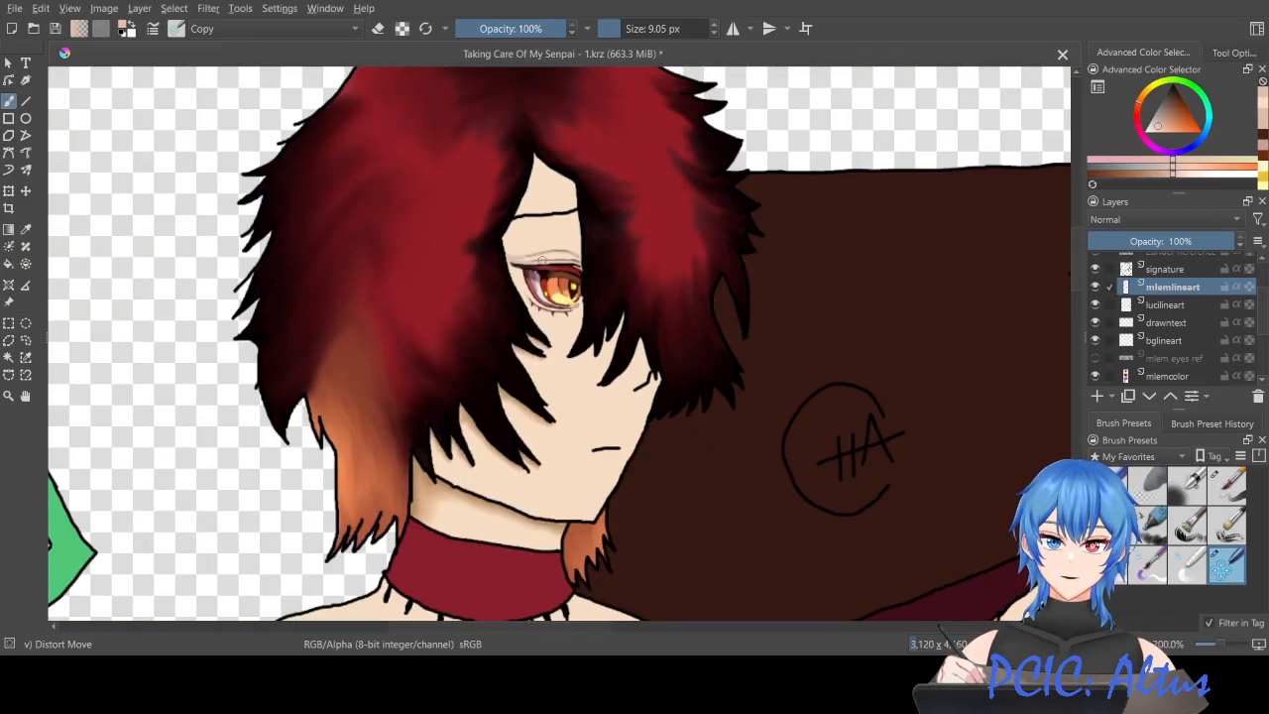
pyautogui.scroll(2, 541, 260)
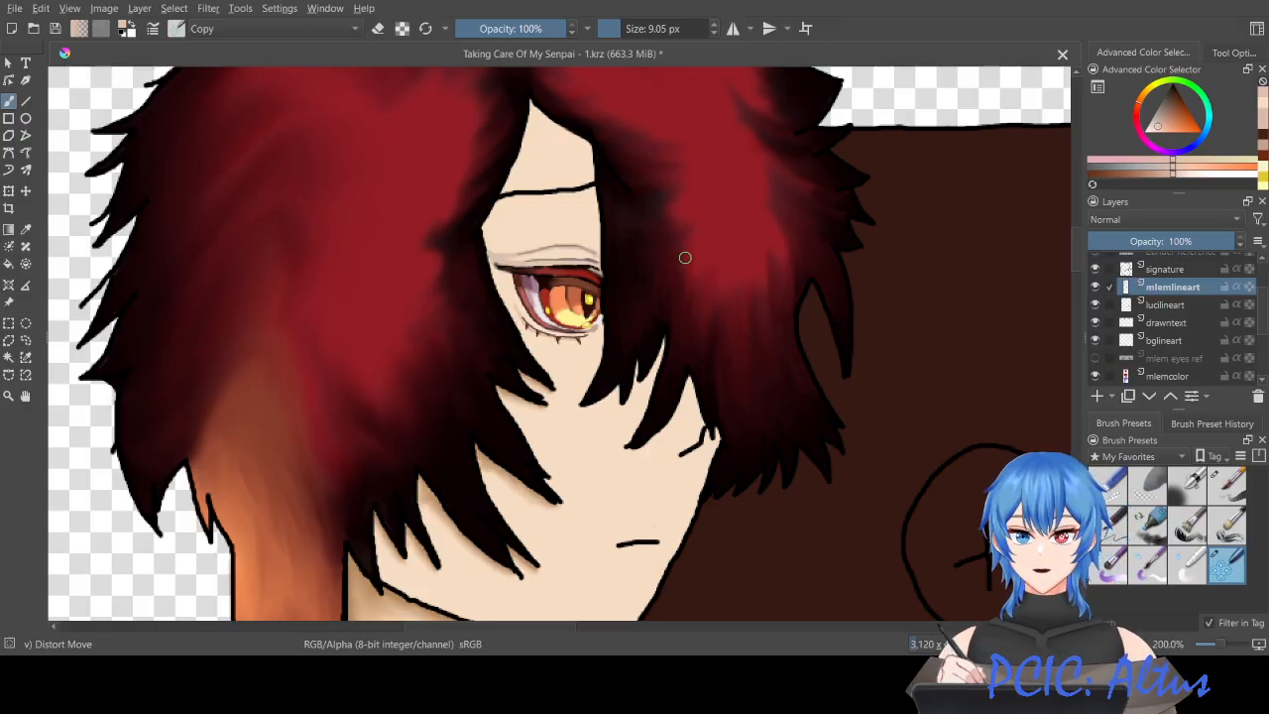
pyautogui.scroll(1, 684, 258)
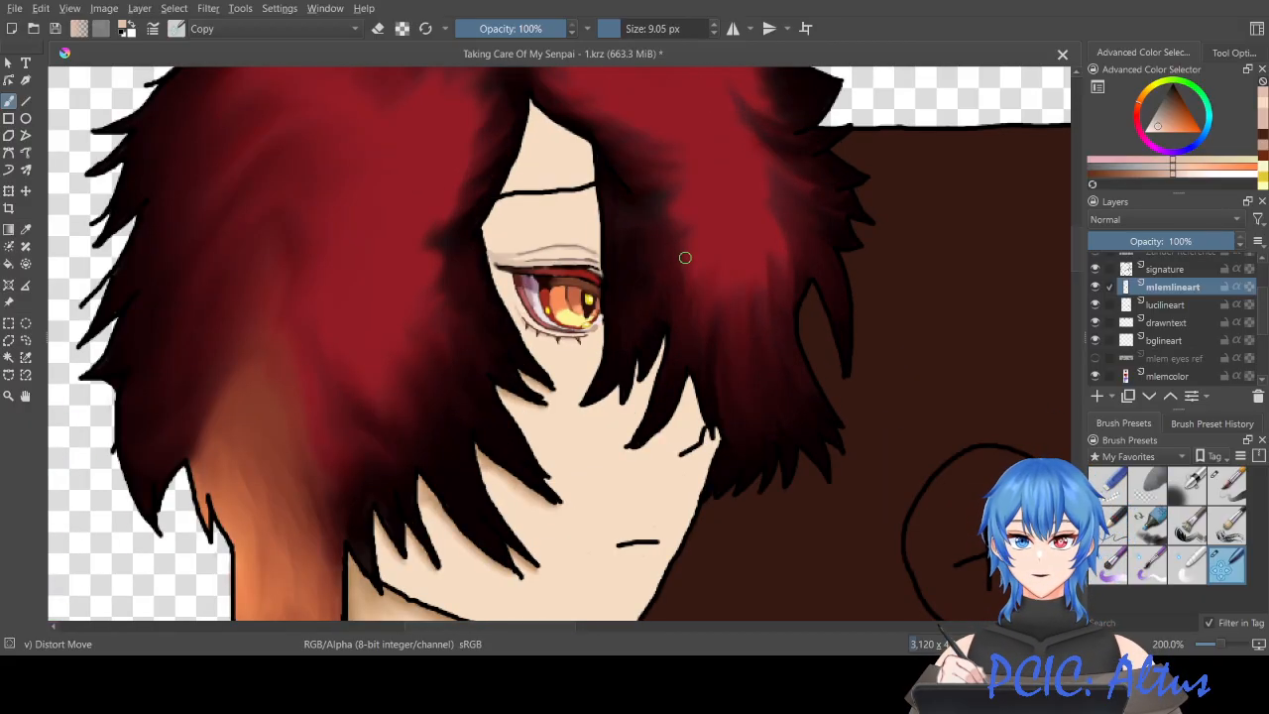
pyautogui.scroll(-3, 684, 258)
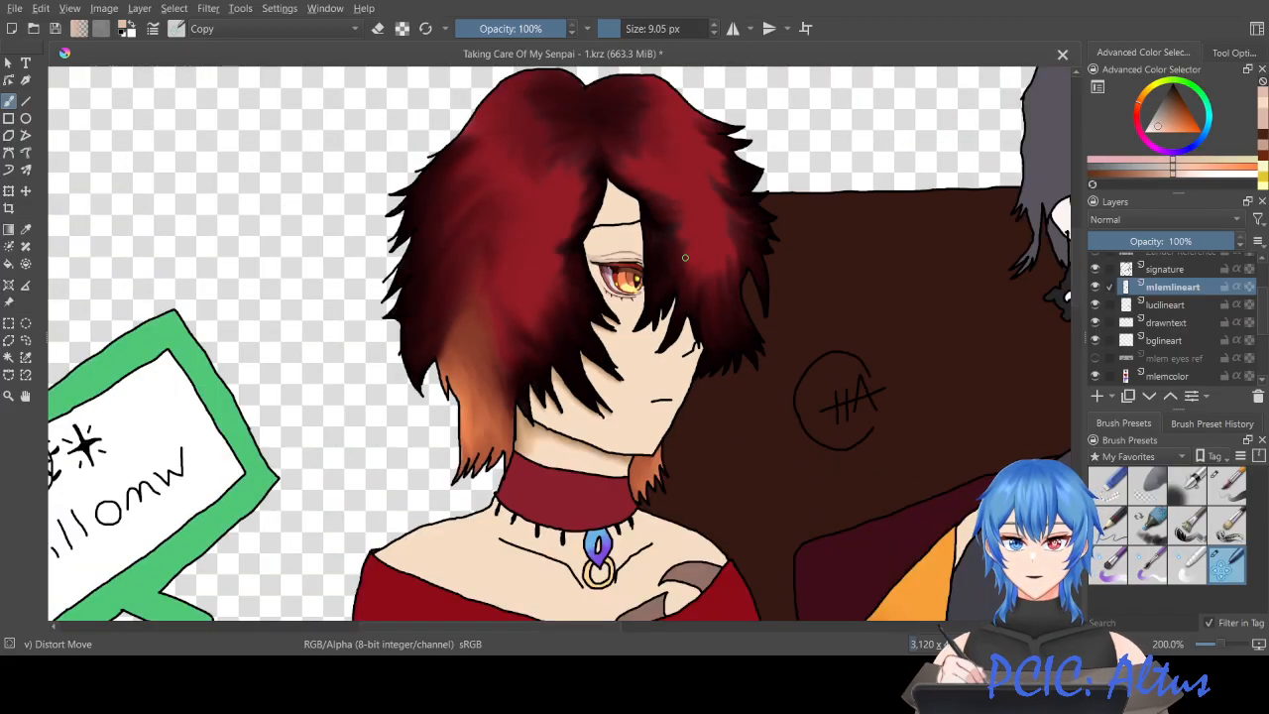
pyautogui.scroll(-1, 684, 258)
pyautogui.scroll(5, 683, 258)
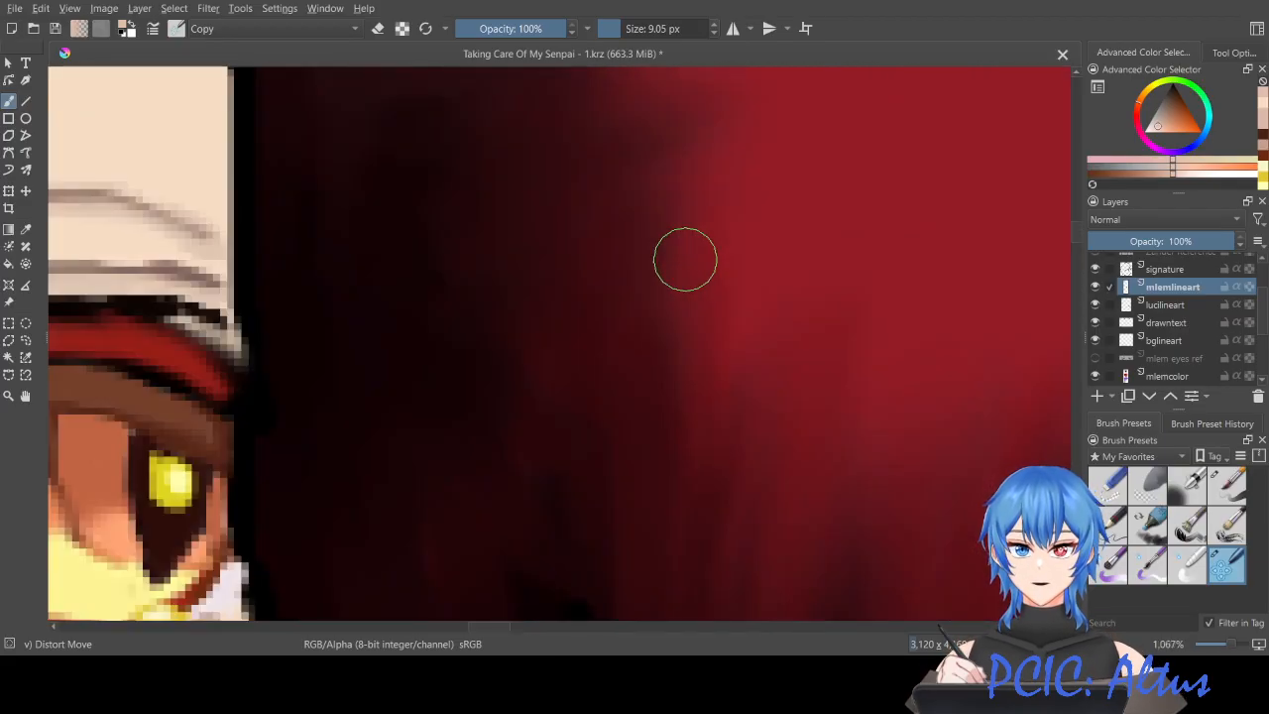
pyautogui.scroll(-1, 684, 259)
pyautogui.moveTo(492, 626); pyautogui.dragTo(463, 626)
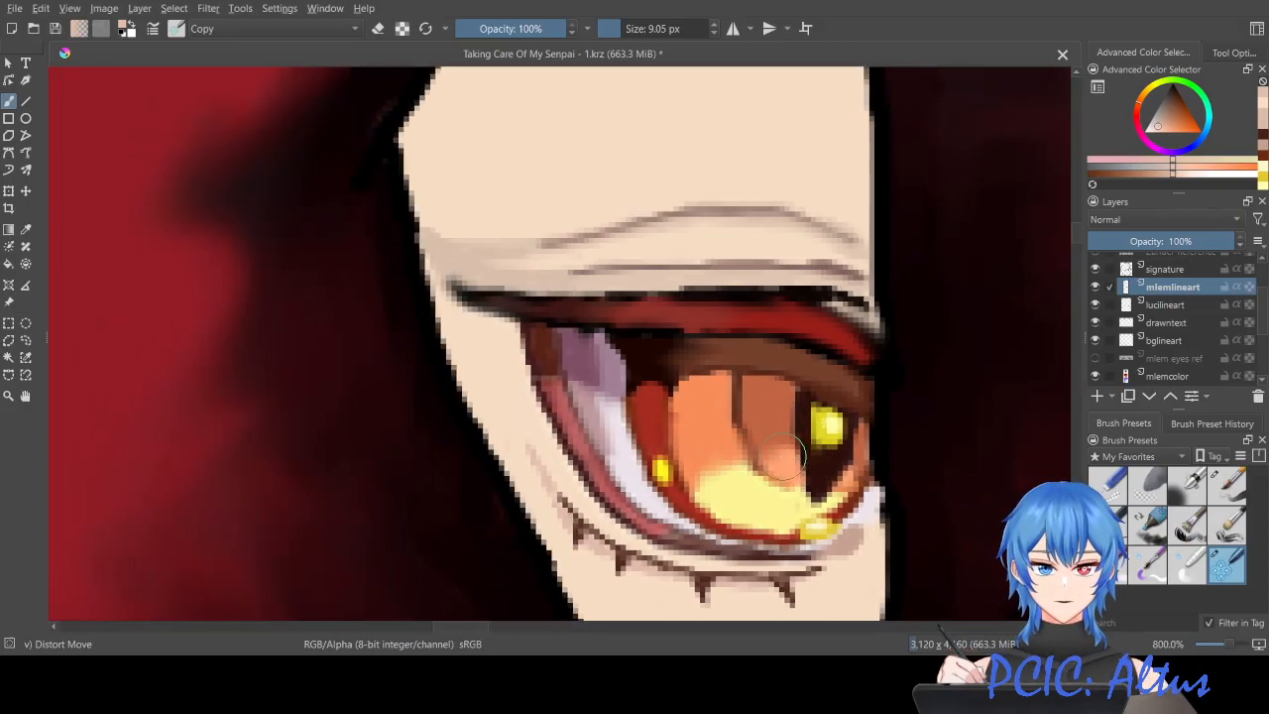
# Step: Add mlemcolor to the layer selection with mlemlineart and nudge the iris and the purple-shaded eye white with Distort Move
pyautogui.keyDown('ctrl'); pyautogui.click(1116, 378); pyautogui.keyUp('ctrl')
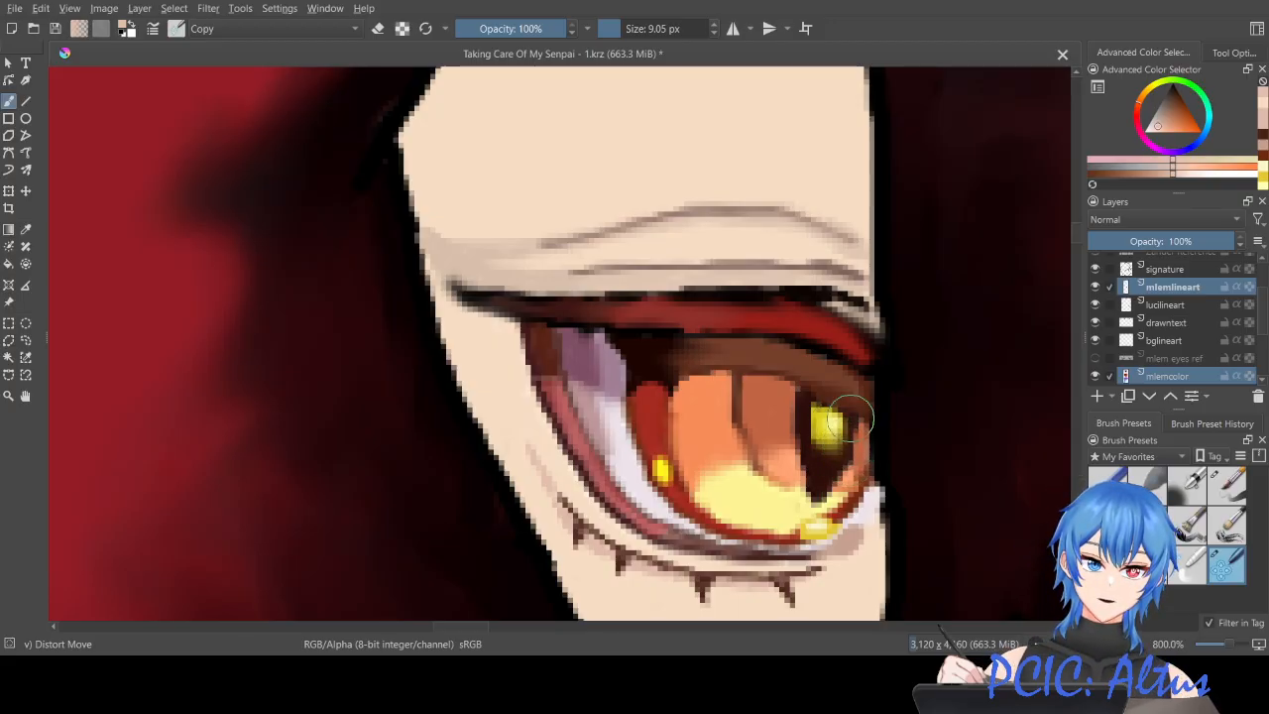
pyautogui.moveTo(739, 405); pyautogui.dragTo(741, 448)
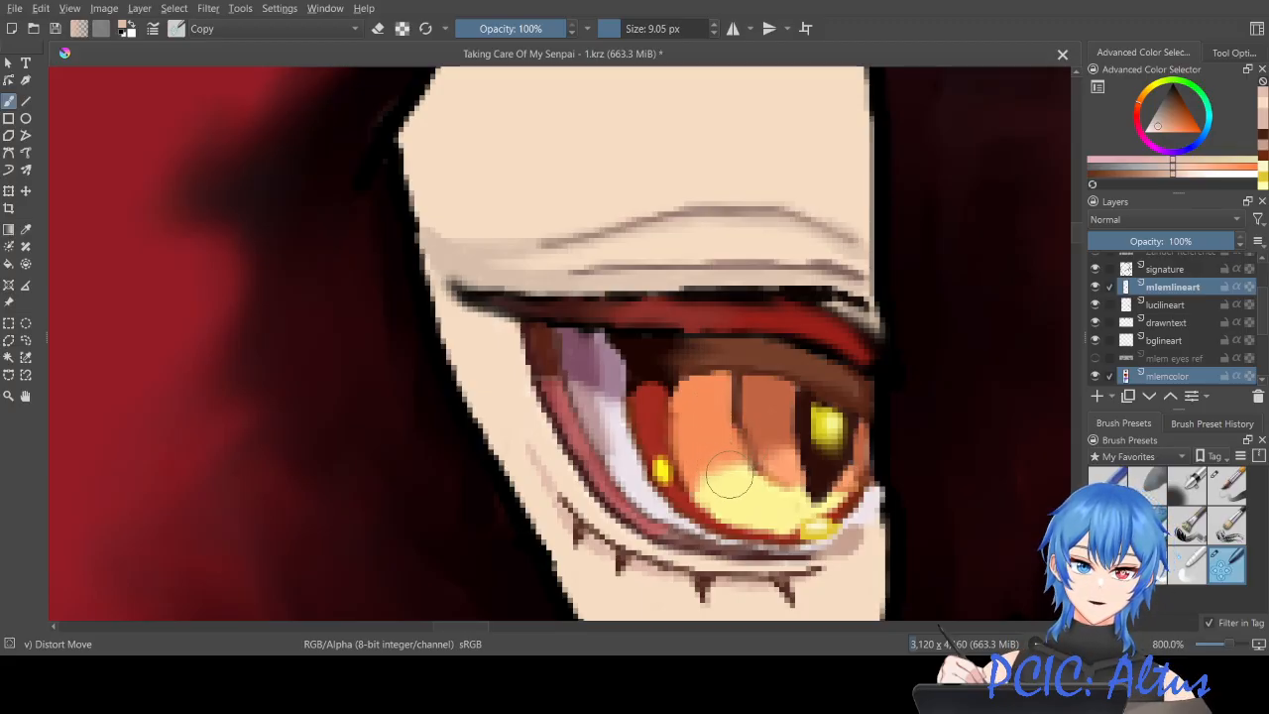
pyautogui.scroll(-5, 677, 400)
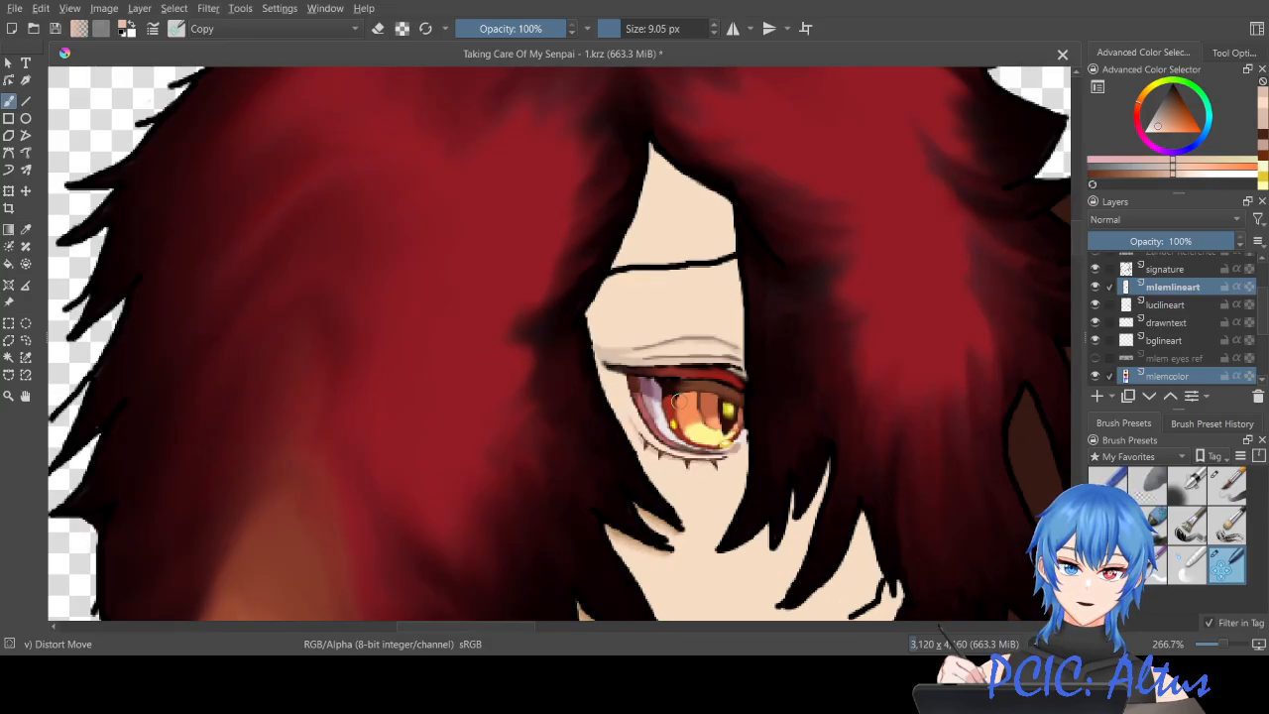
pyautogui.scroll(5, 676, 400)
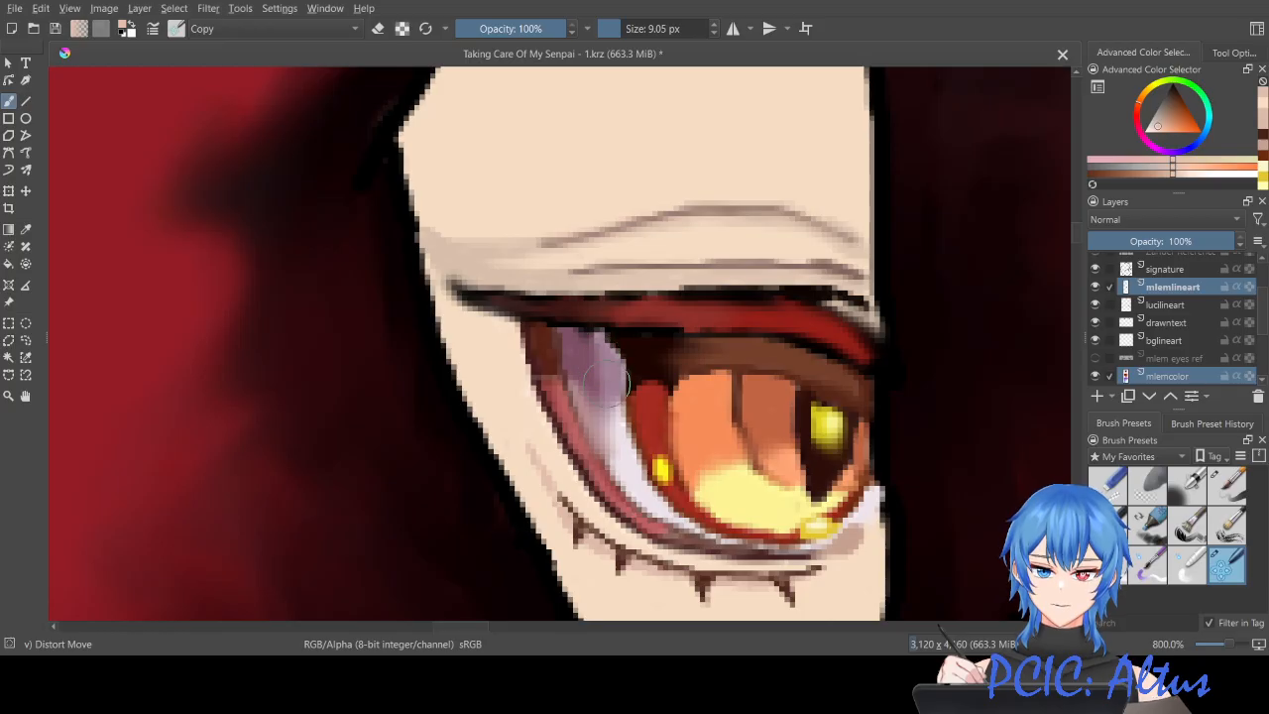
pyautogui.scroll(-5, 645, 477)
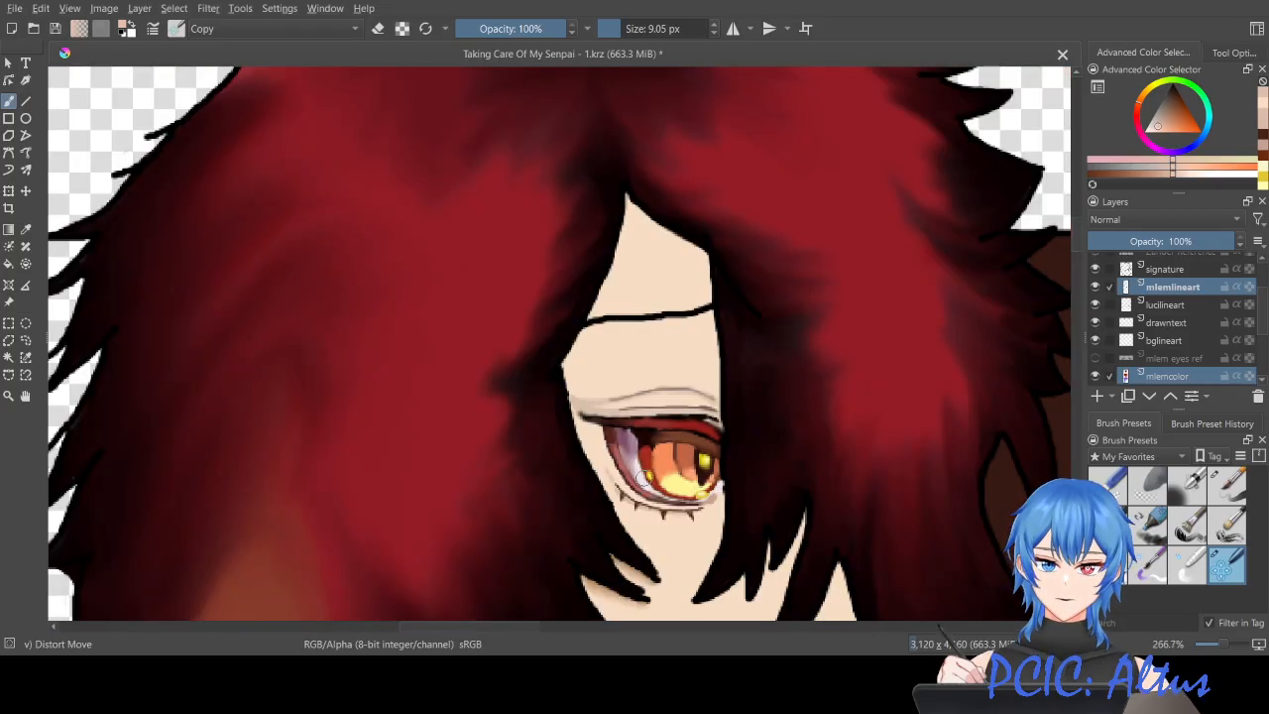
pyautogui.scroll(2, 643, 478)
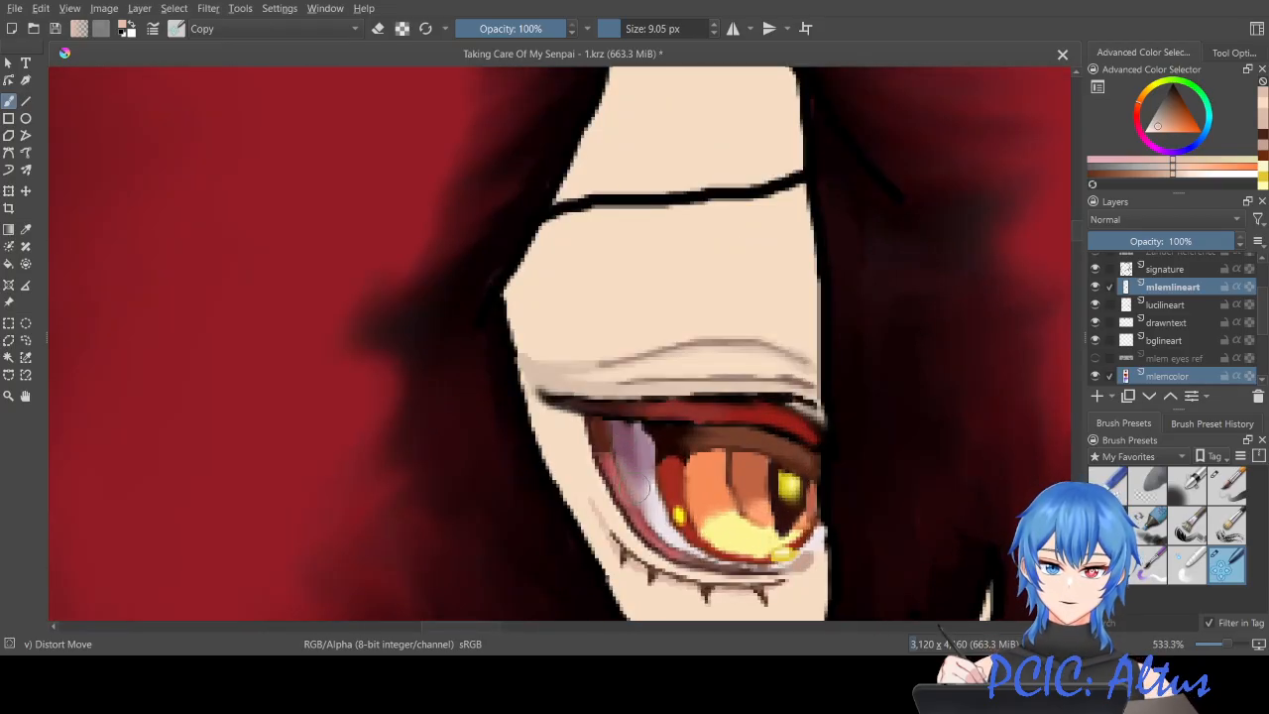
pyautogui.scroll(2, 682, 458)
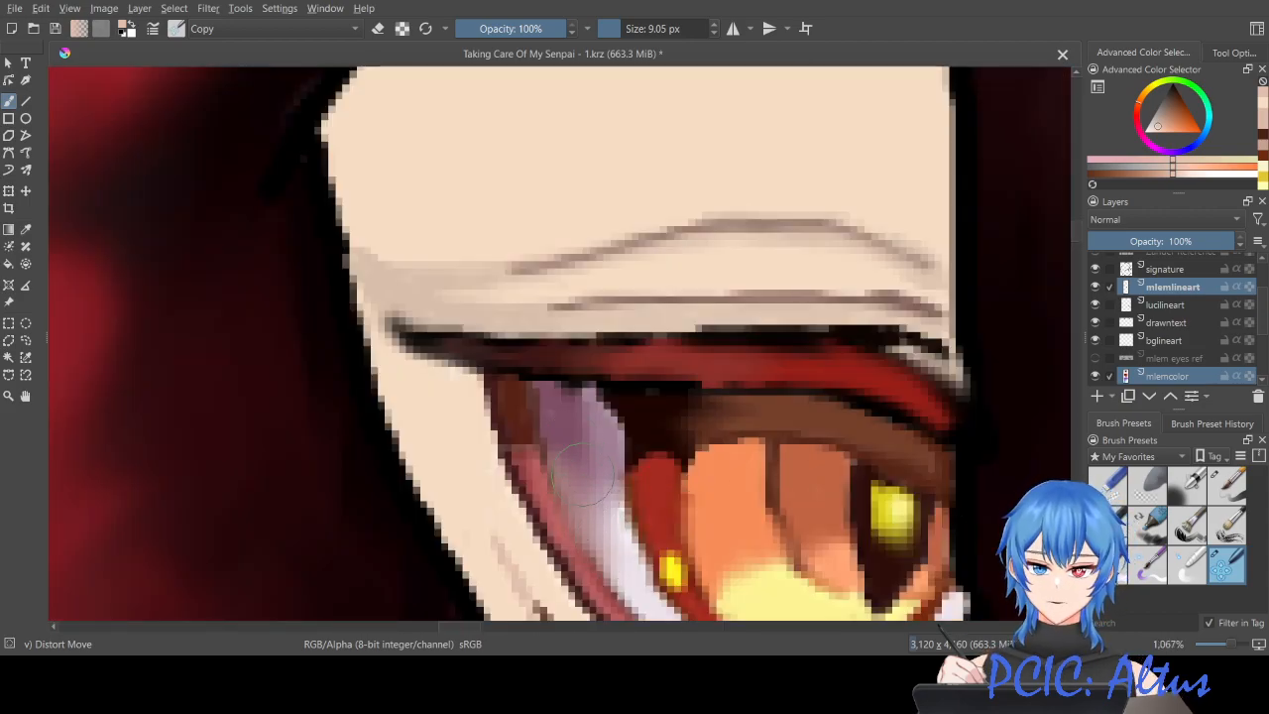
pyautogui.scroll(-4, 585, 460)
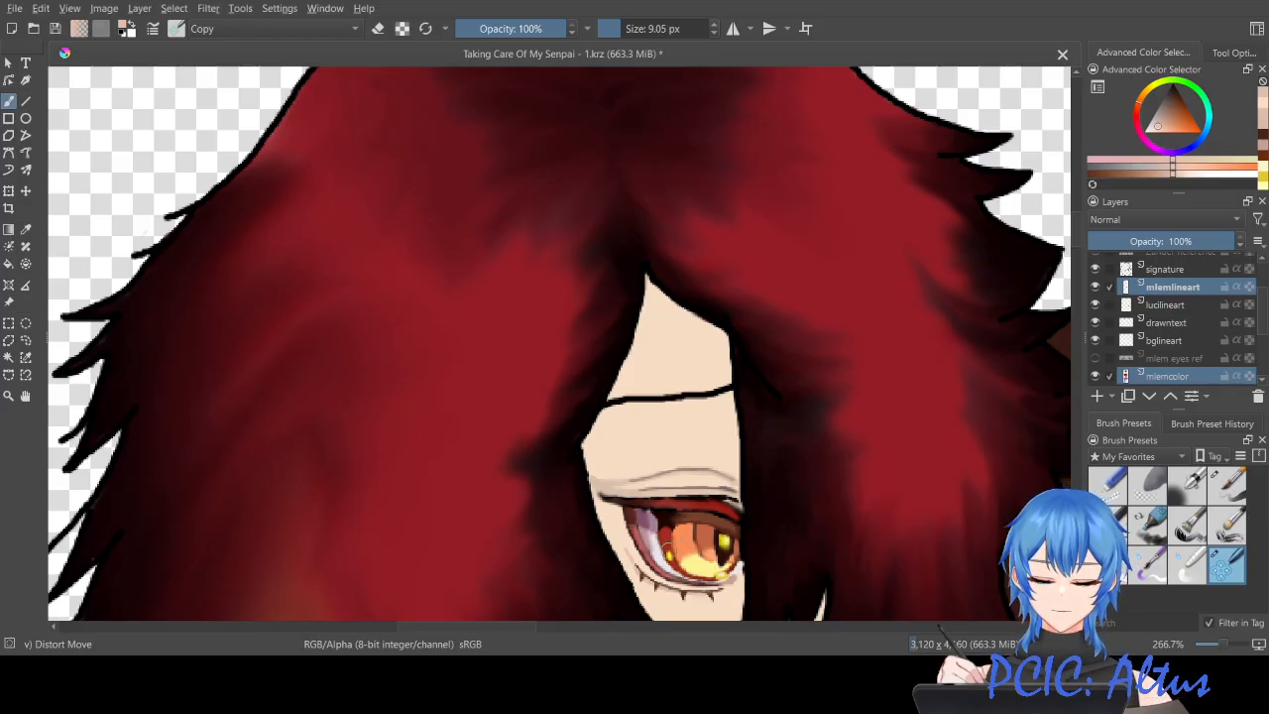
pyautogui.scroll(2, 671, 546)
pyautogui.scroll(2, 669, 545)
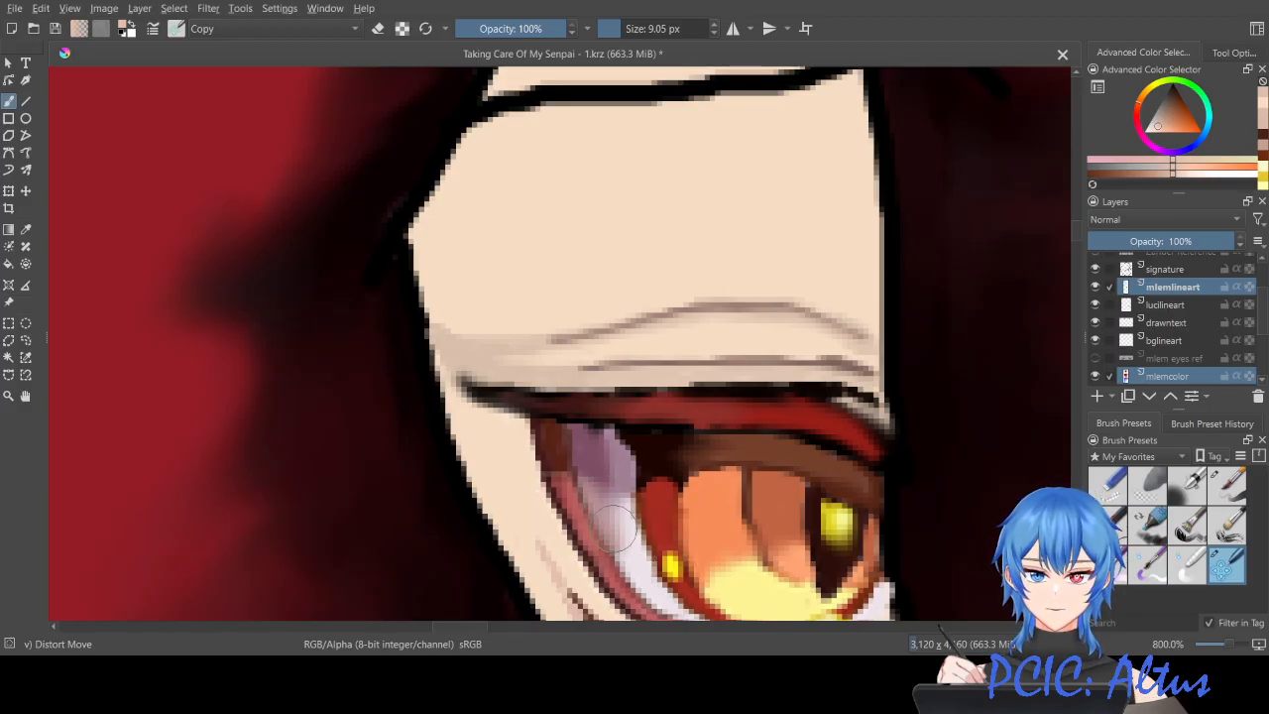
# Step: Check the eye's shape and placement against the face and surrounding hair
pyautogui.scroll(-2, 724, 506)
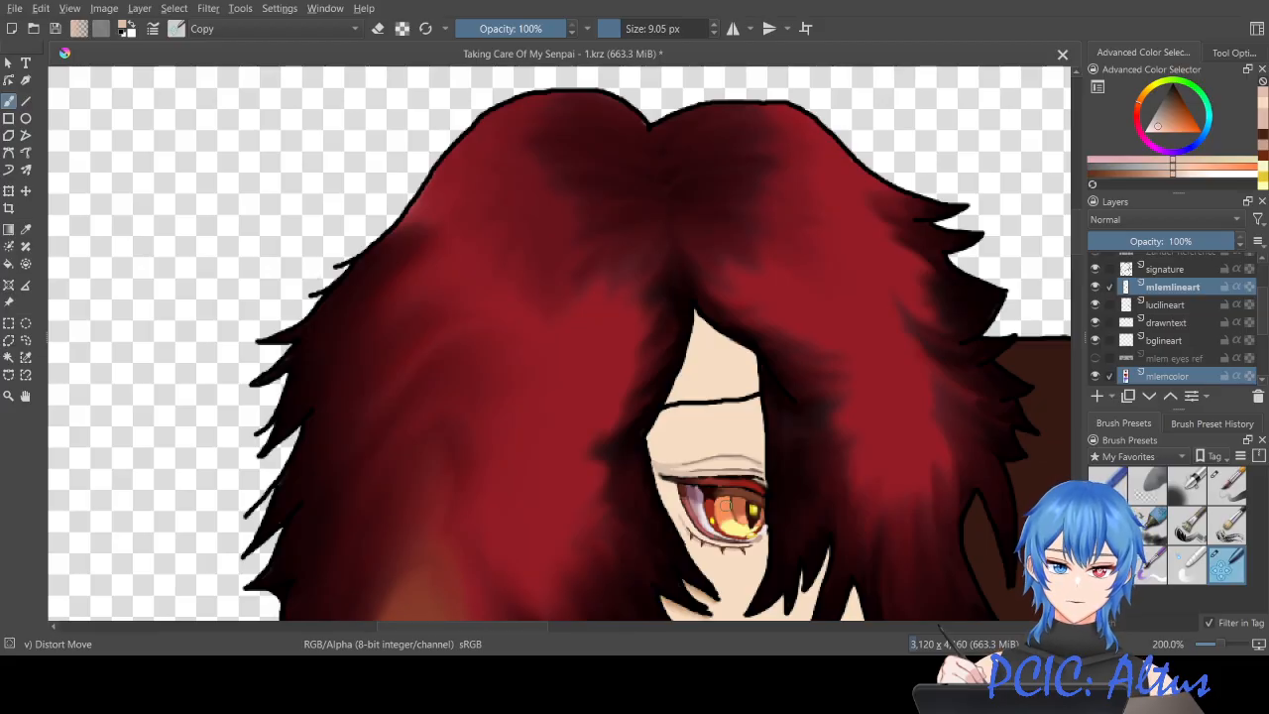
pyautogui.scroll(-1, 724, 506)
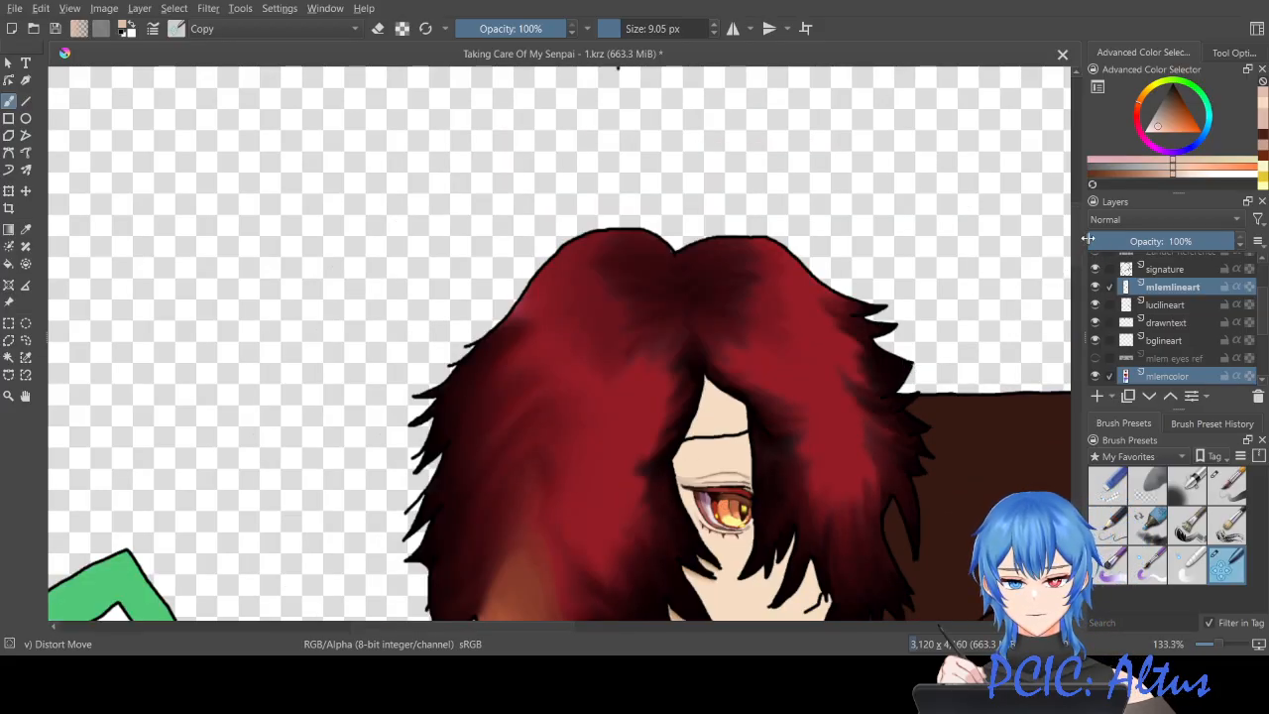
pyautogui.scroll(-3, 1086, 246)
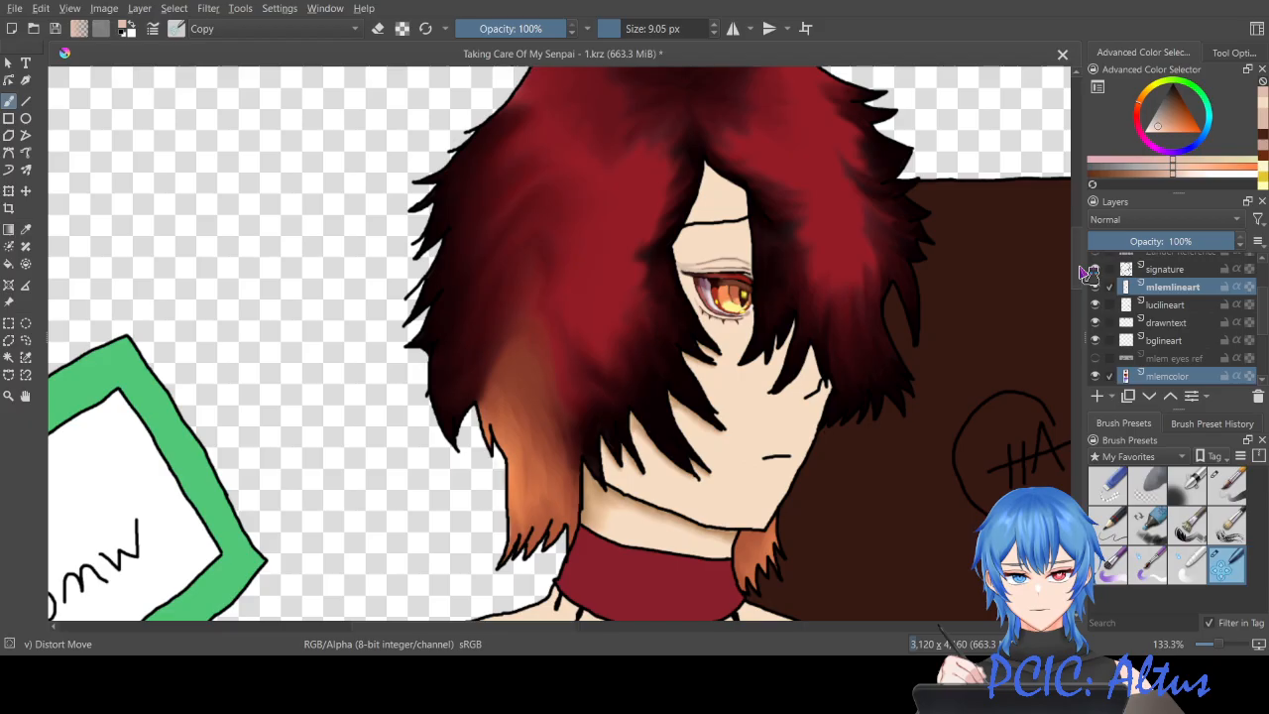
pyautogui.moveTo(1081, 268); pyautogui.dragTo(1080, 270)
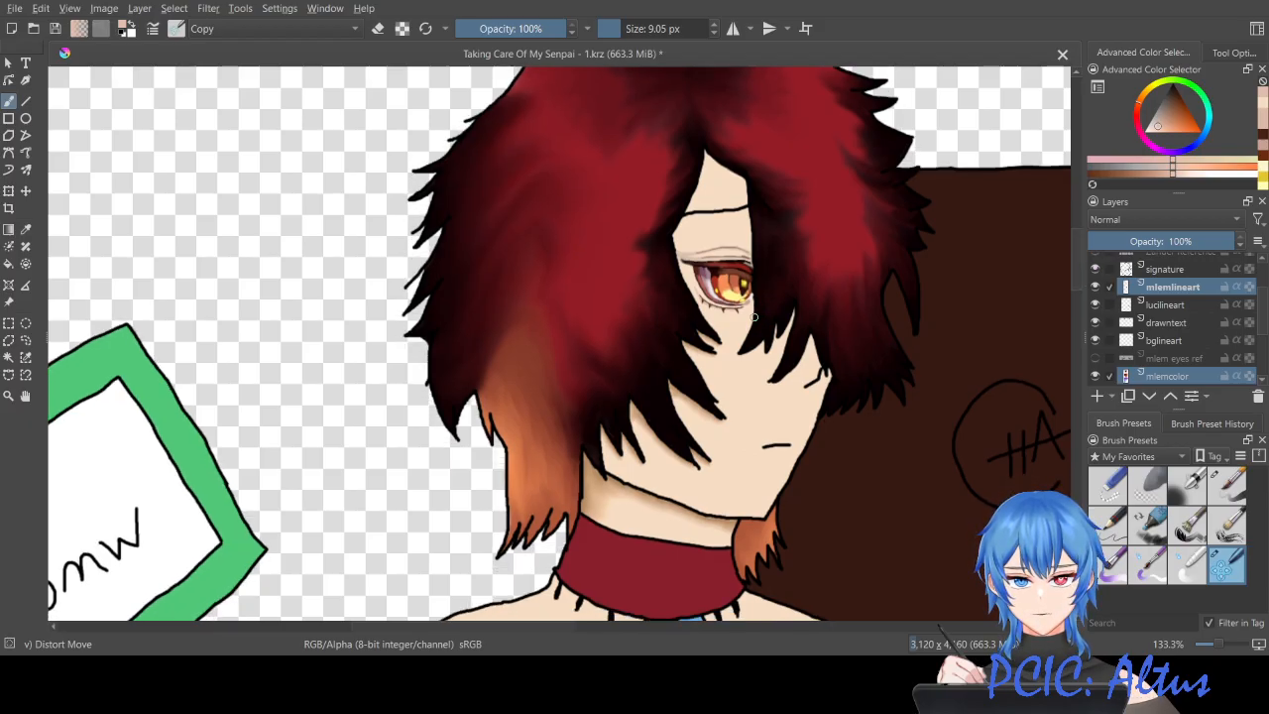
pyautogui.scroll(5, 754, 315)
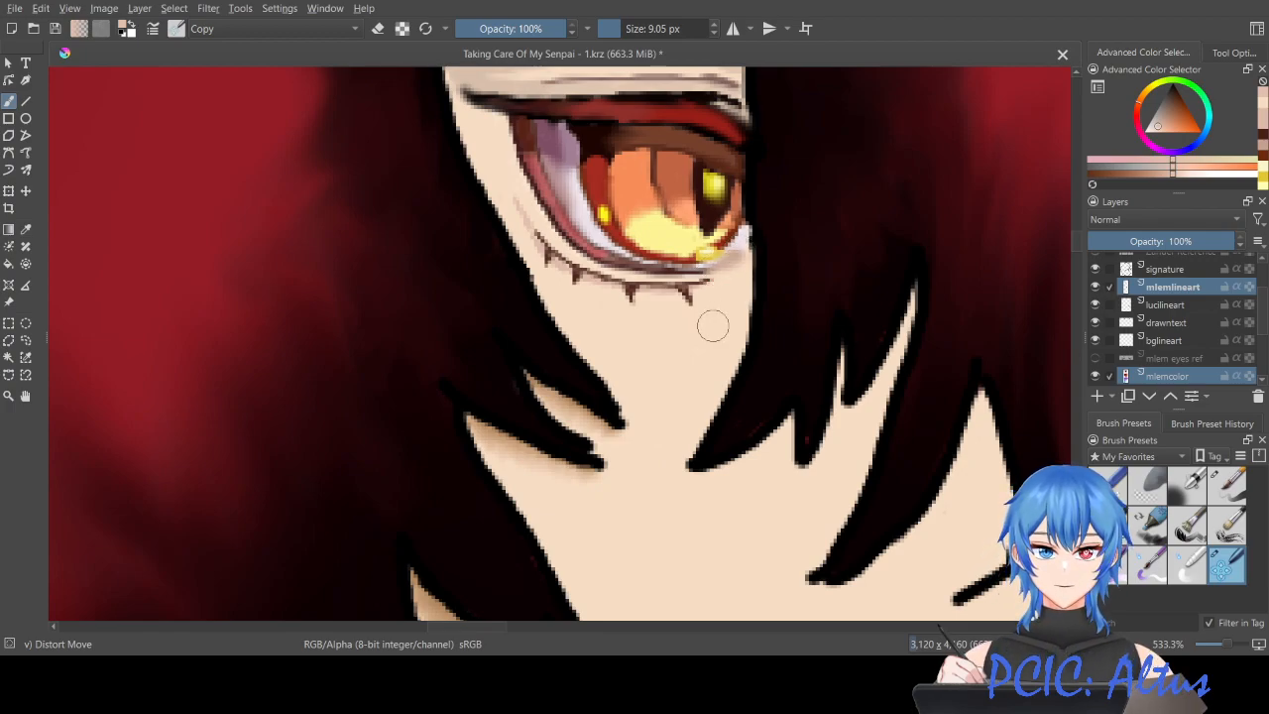
pyautogui.scroll(-1, 710, 328)
pyautogui.scroll(-2, 592, 280)
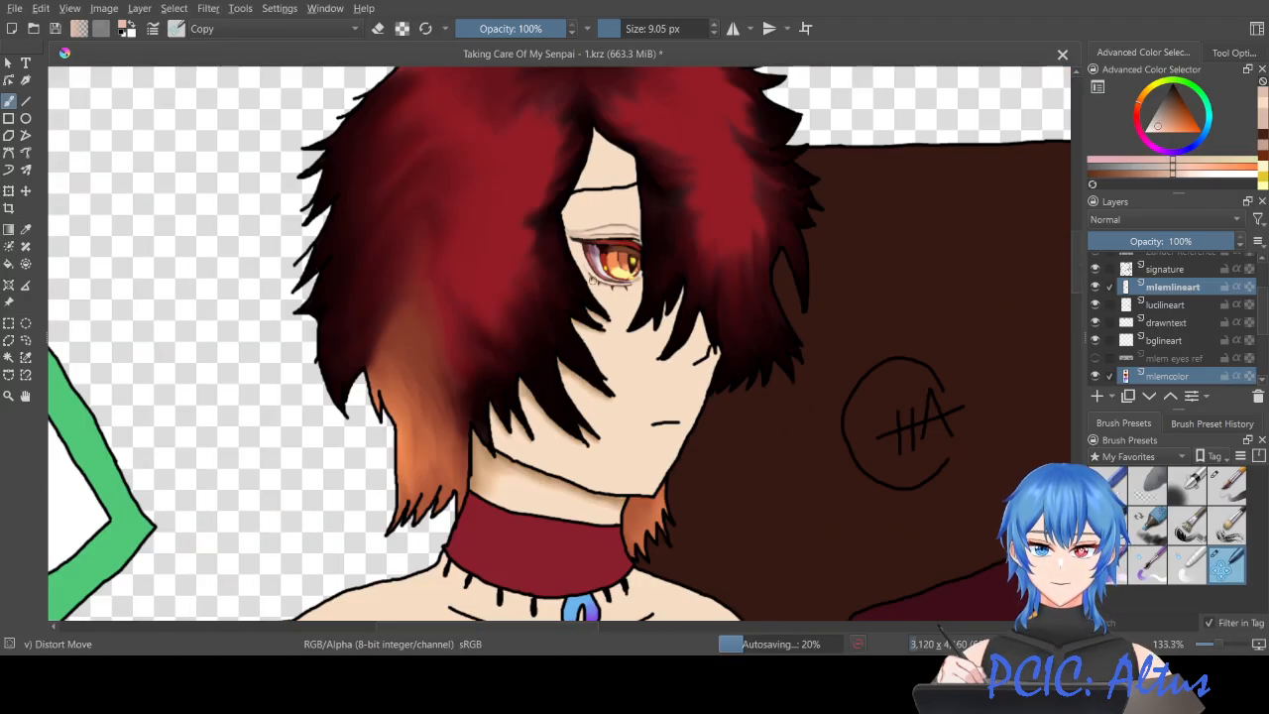
pyautogui.scroll(4, 592, 281)
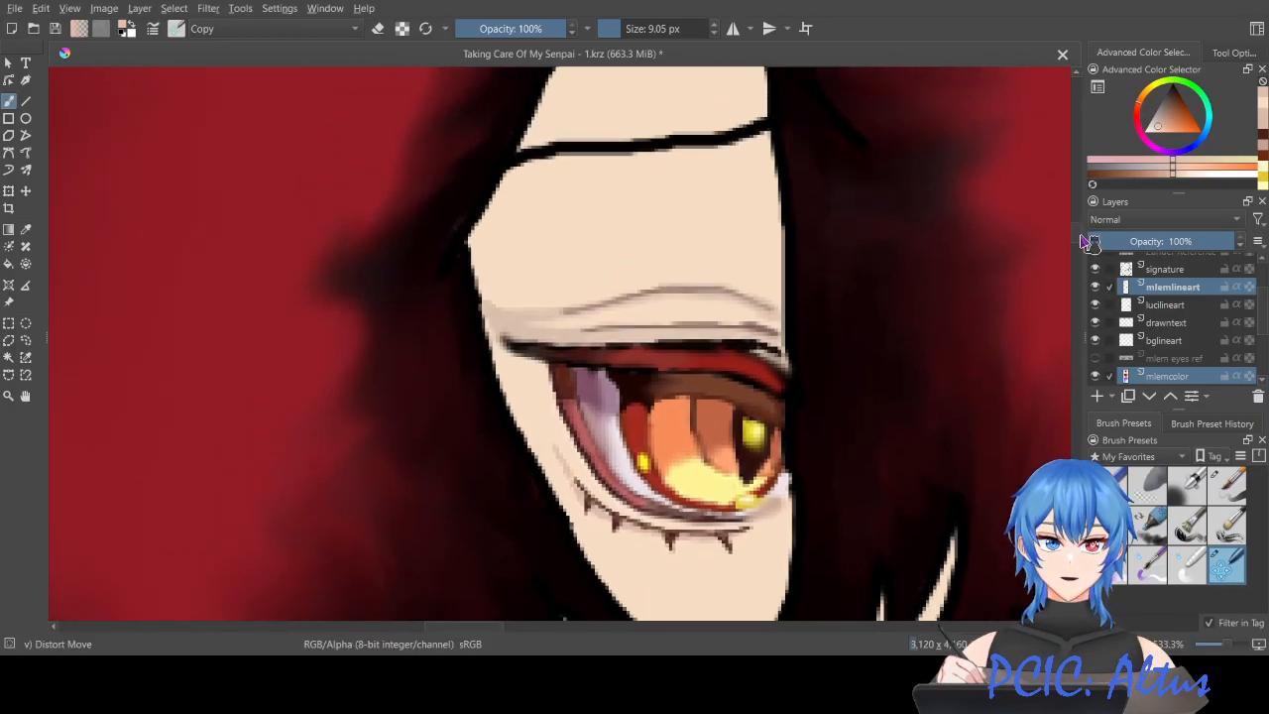
# Step: Outline the outer part of the eye, from the eyelid crease to the lower lashes, with a freehand selection
pyautogui.click(9, 322)
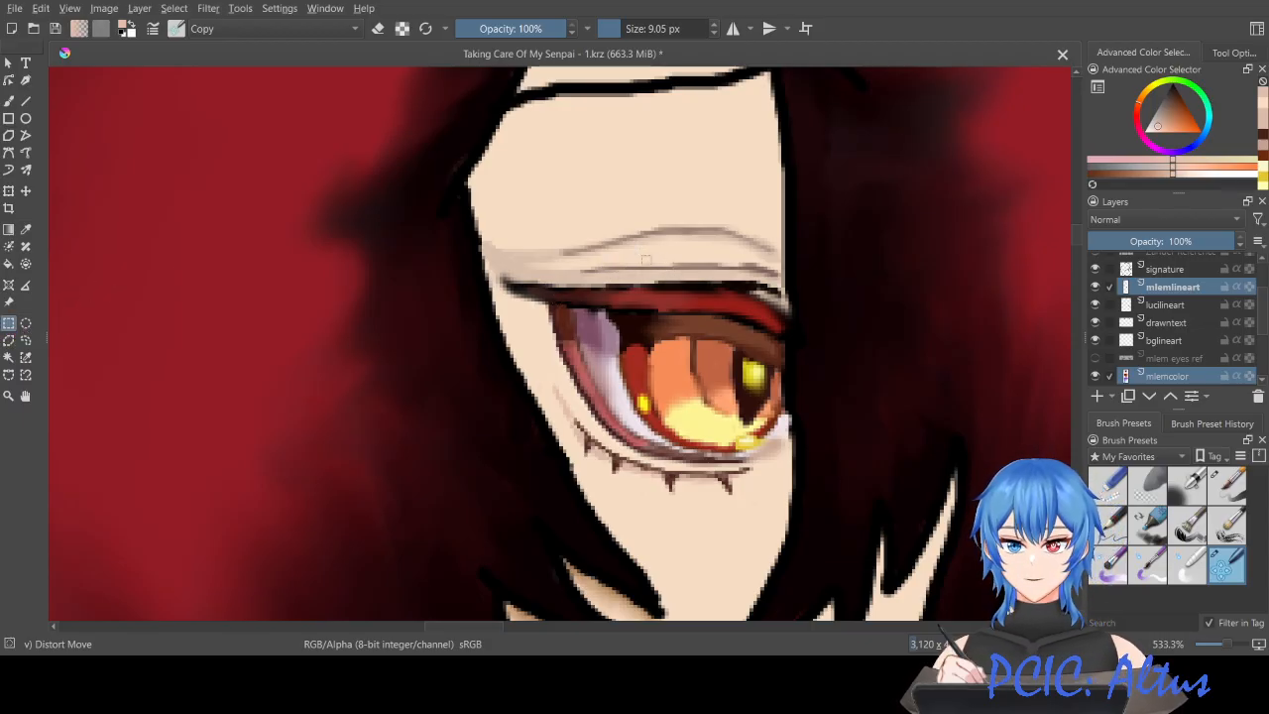
pyautogui.moveTo(642, 250); pyautogui.dragTo(538, 407)
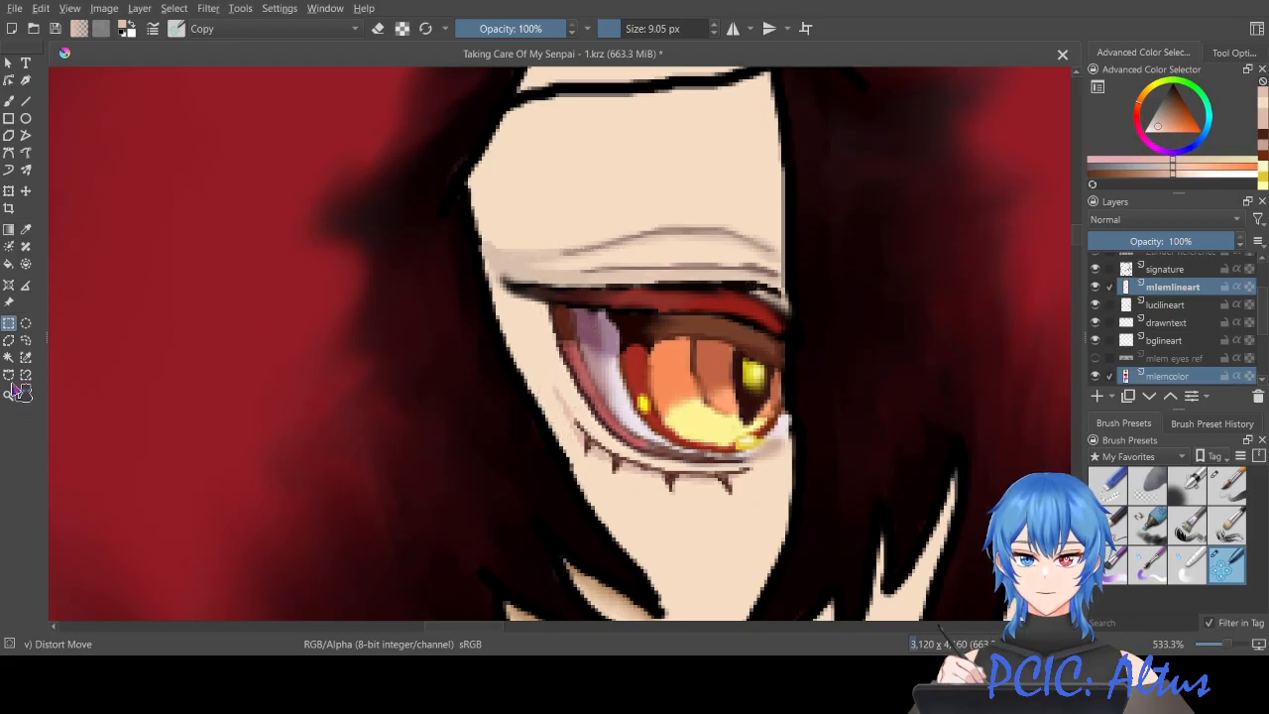
pyautogui.click(25, 340)
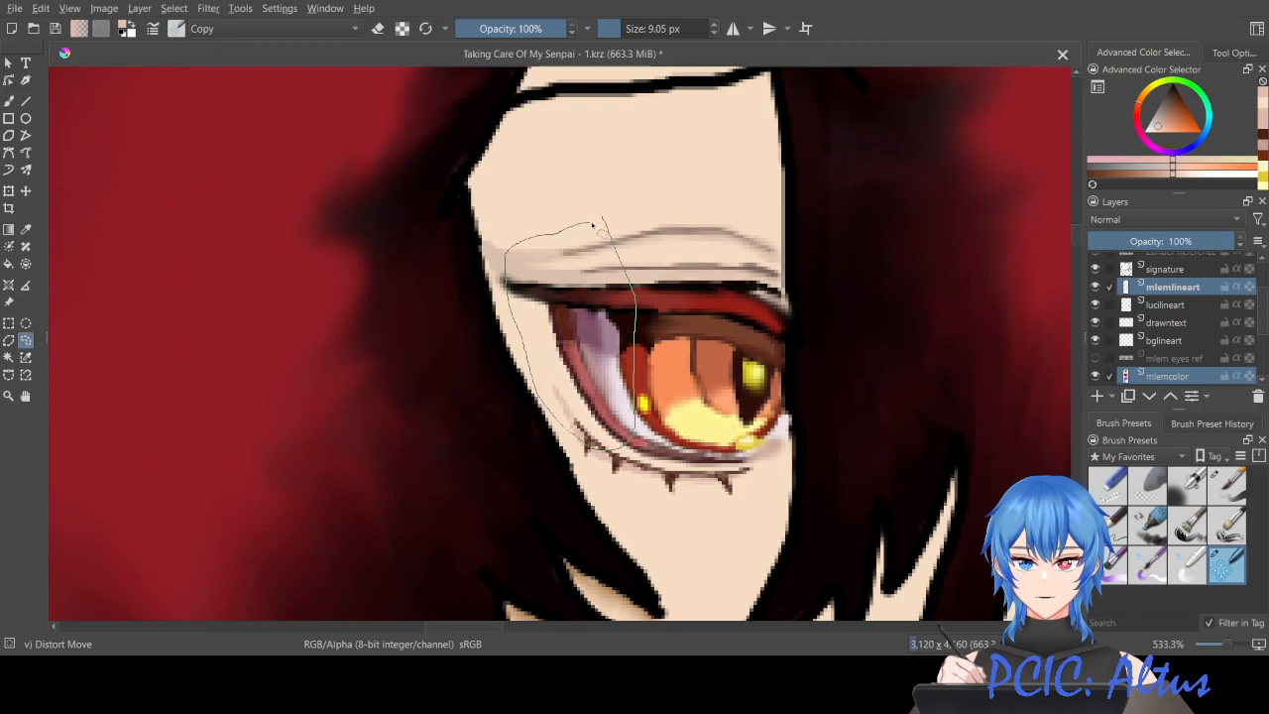
pyautogui.moveTo(605, 223); pyautogui.dragTo(603, 218)
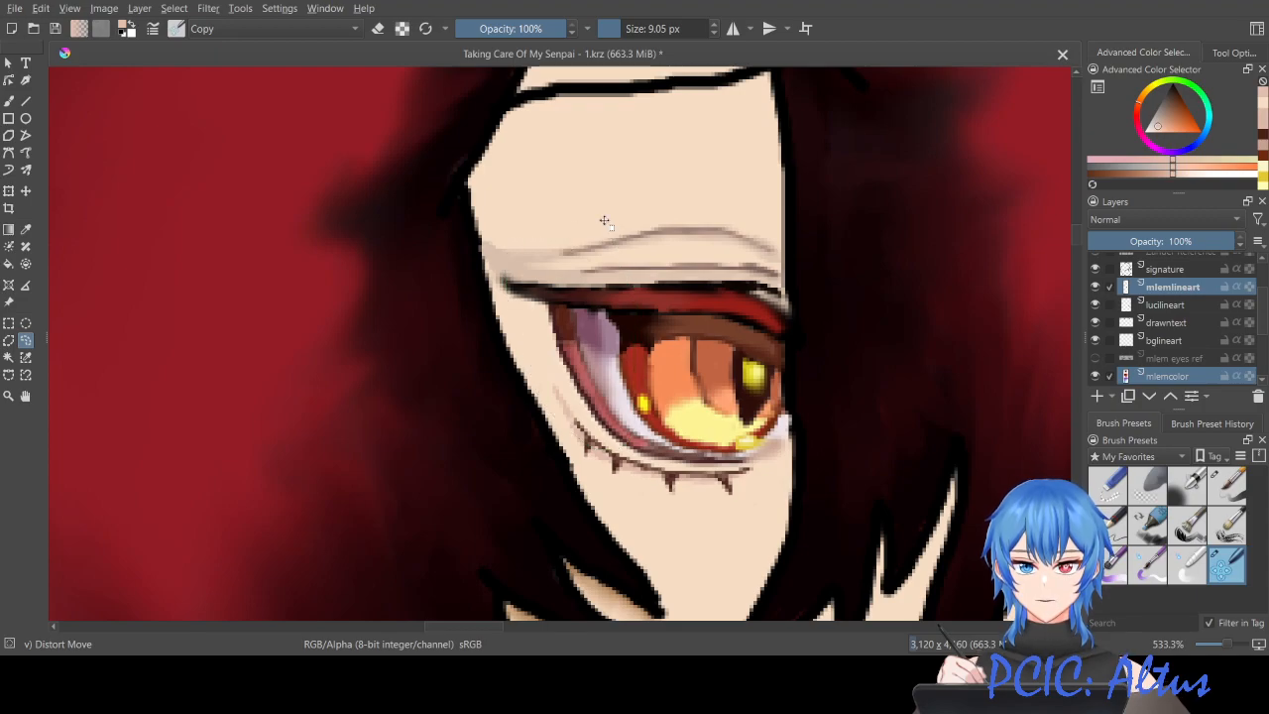
# Step: Widen the selected outer part of the eye with the Transform tool until its outer corner reaches the hair edge, and apply it
pyautogui.click(9, 192)
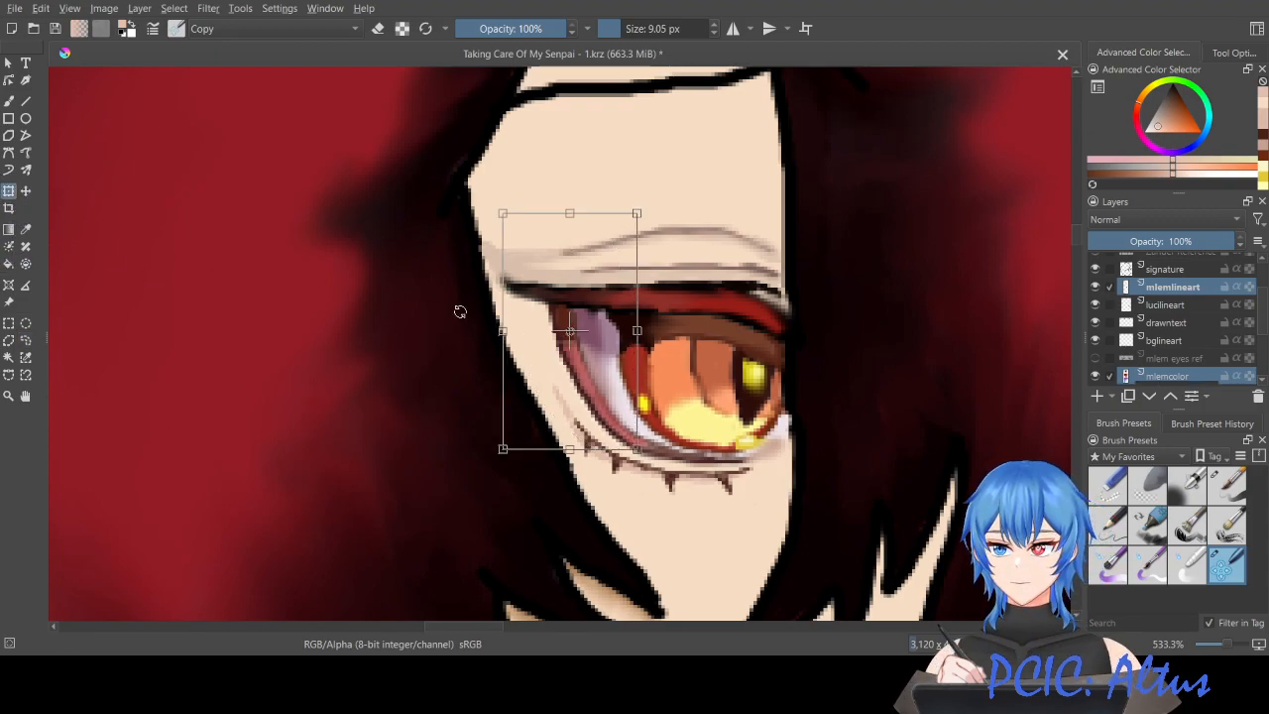
pyautogui.moveTo(506, 334); pyautogui.dragTo(496, 335)
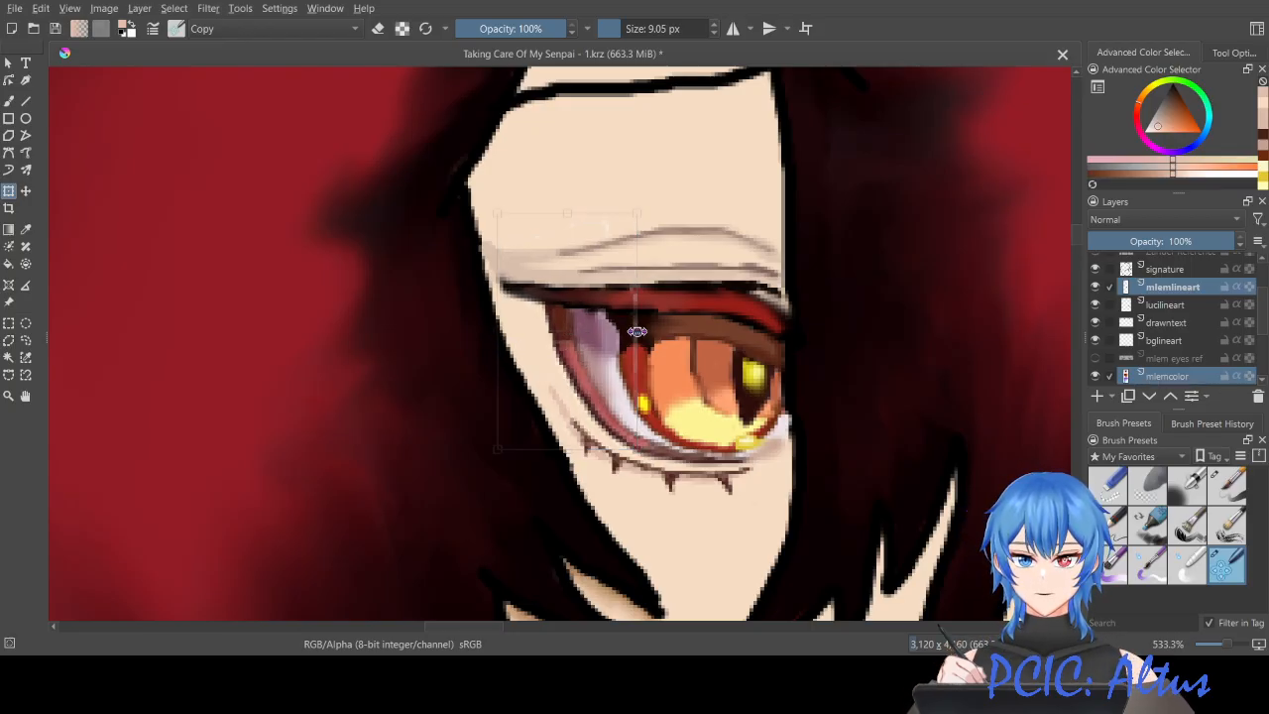
pyautogui.moveTo(637, 331); pyautogui.dragTo(643, 331)
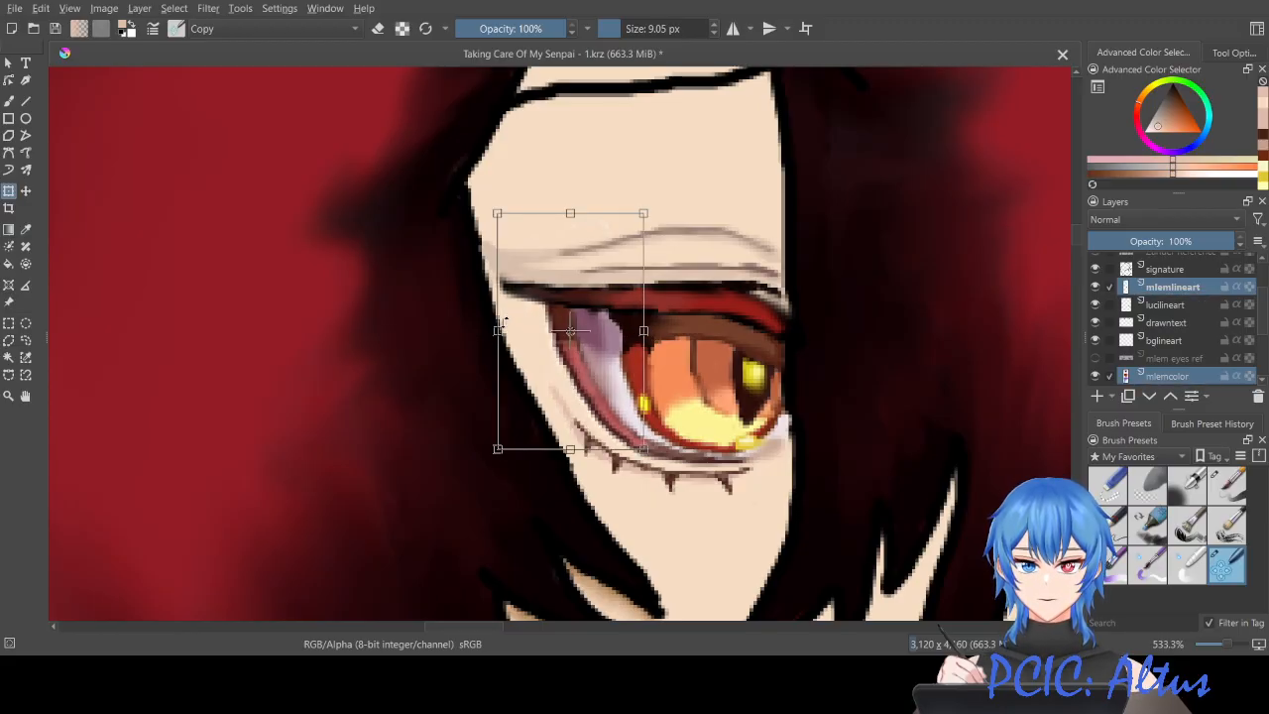
pyautogui.moveTo(495, 334); pyautogui.dragTo(481, 329)
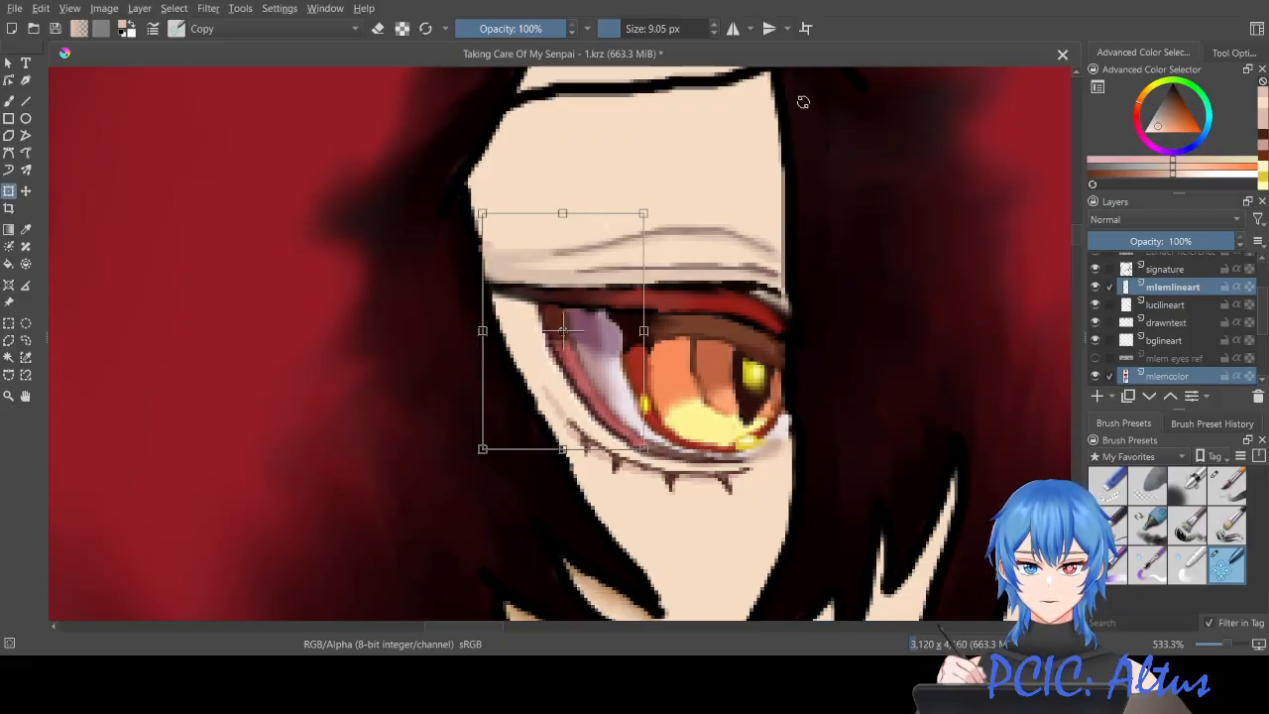
pyautogui.press('Return')
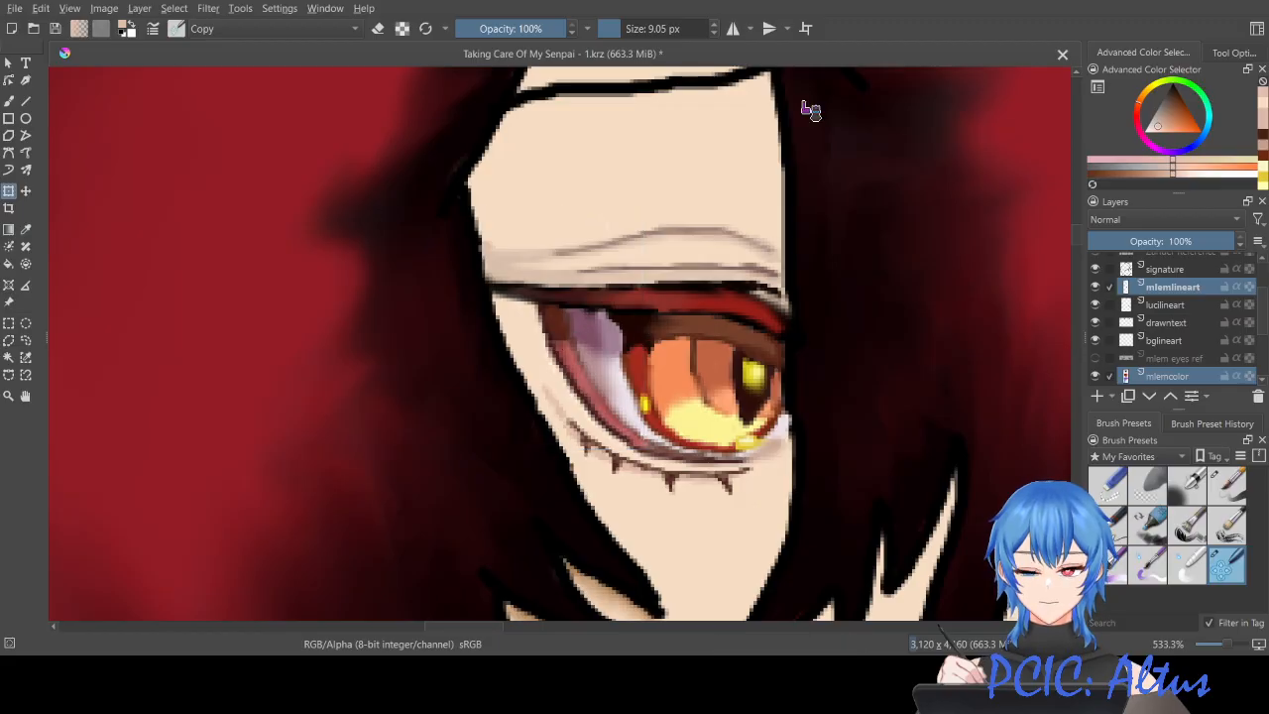
pyautogui.scroll(-4, 803, 102)
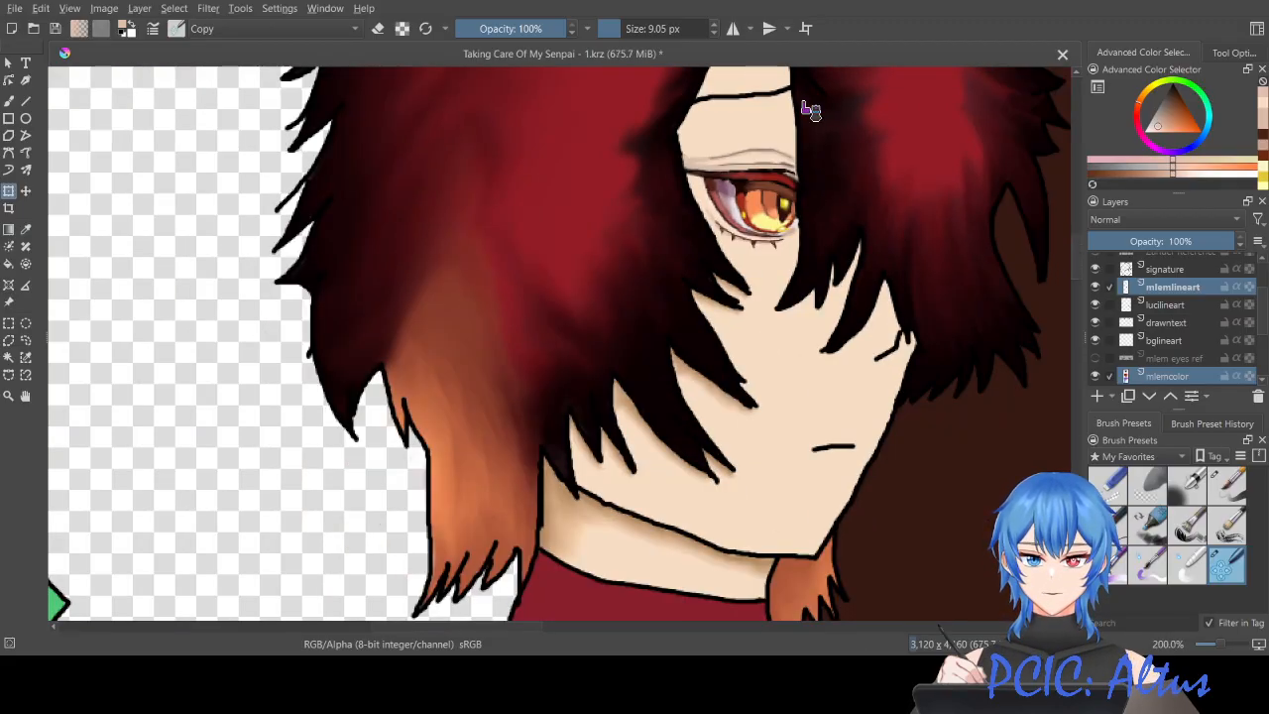
# Step: Review the widened eye against the whole two-character illustration and save the document
pyautogui.scroll(-2, 811, 112)
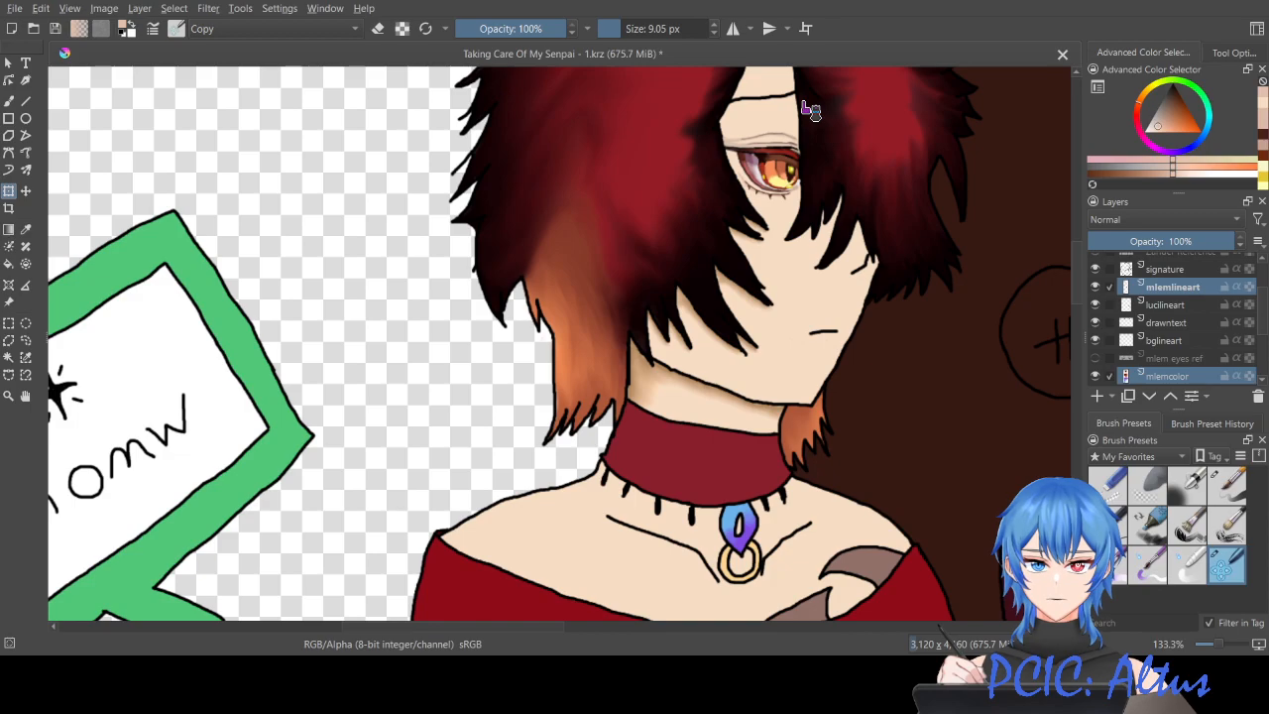
pyautogui.moveTo(541, 636); pyautogui.dragTo(601, 643)
pyautogui.scroll(-2, 713, 483)
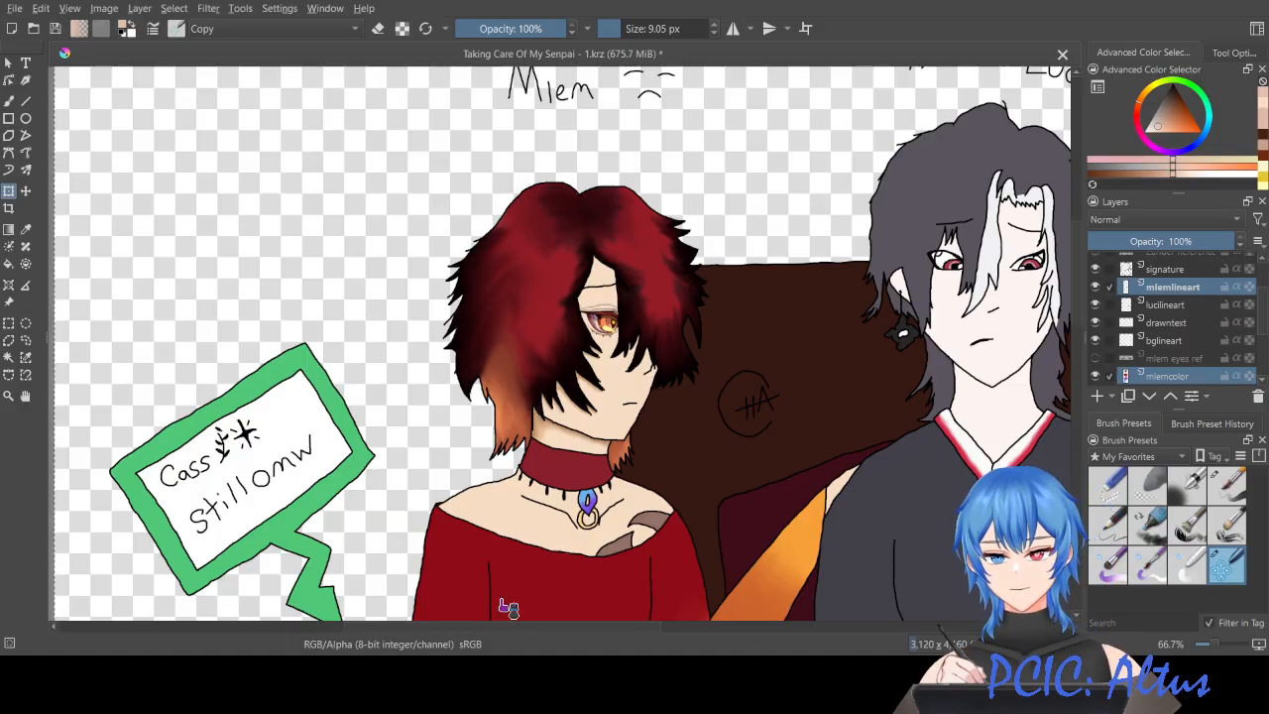
pyautogui.moveTo(439, 629); pyautogui.dragTo(540, 659)
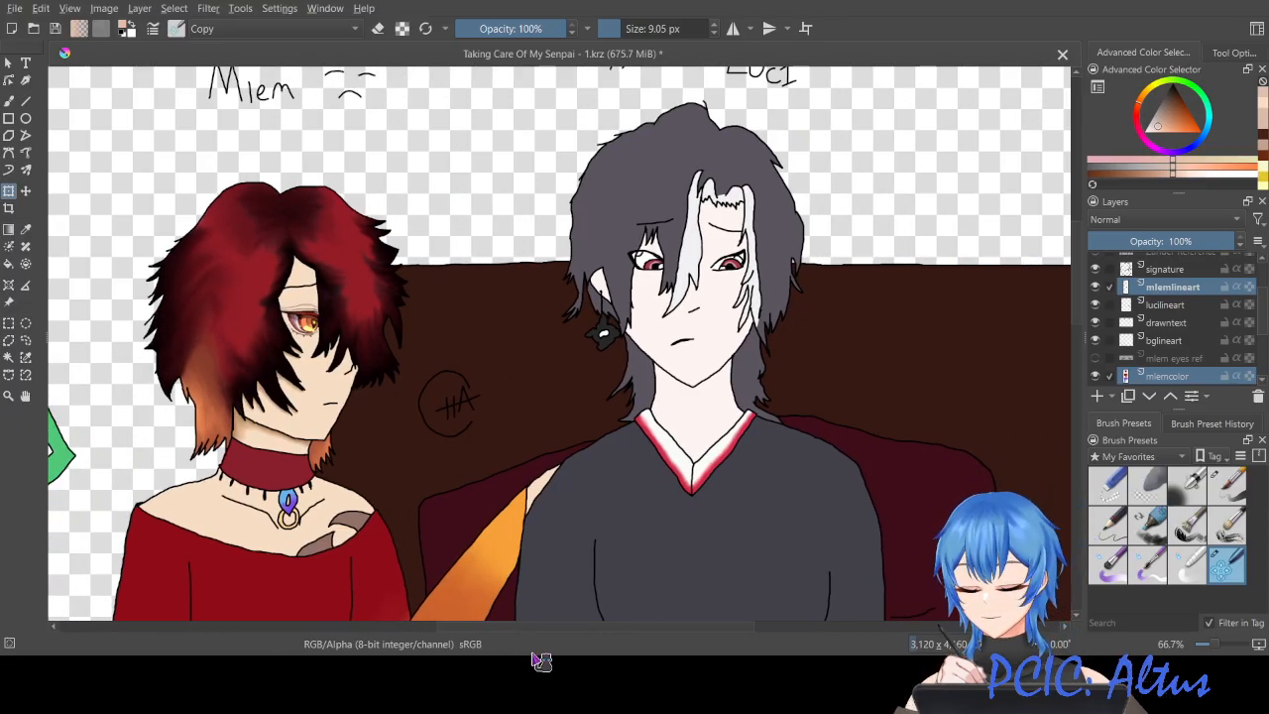
pyautogui.scroll(-2, 609, 489)
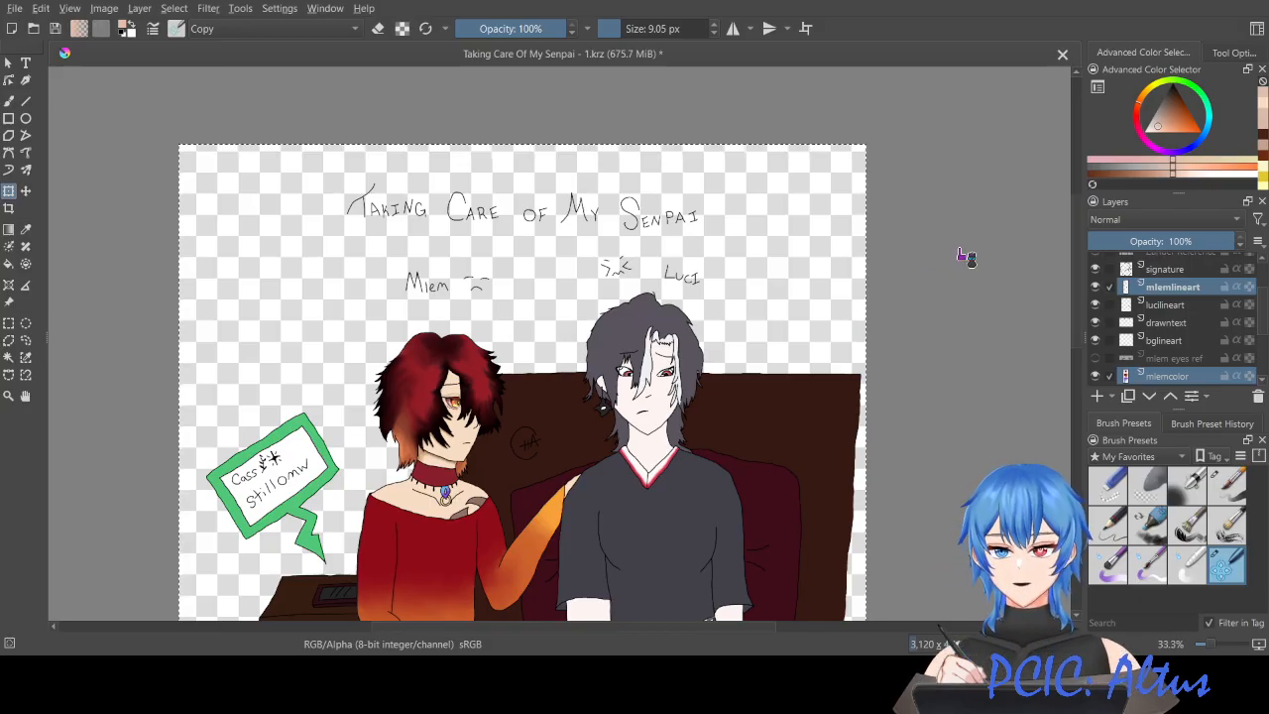
pyautogui.scroll(-3, 1072, 307)
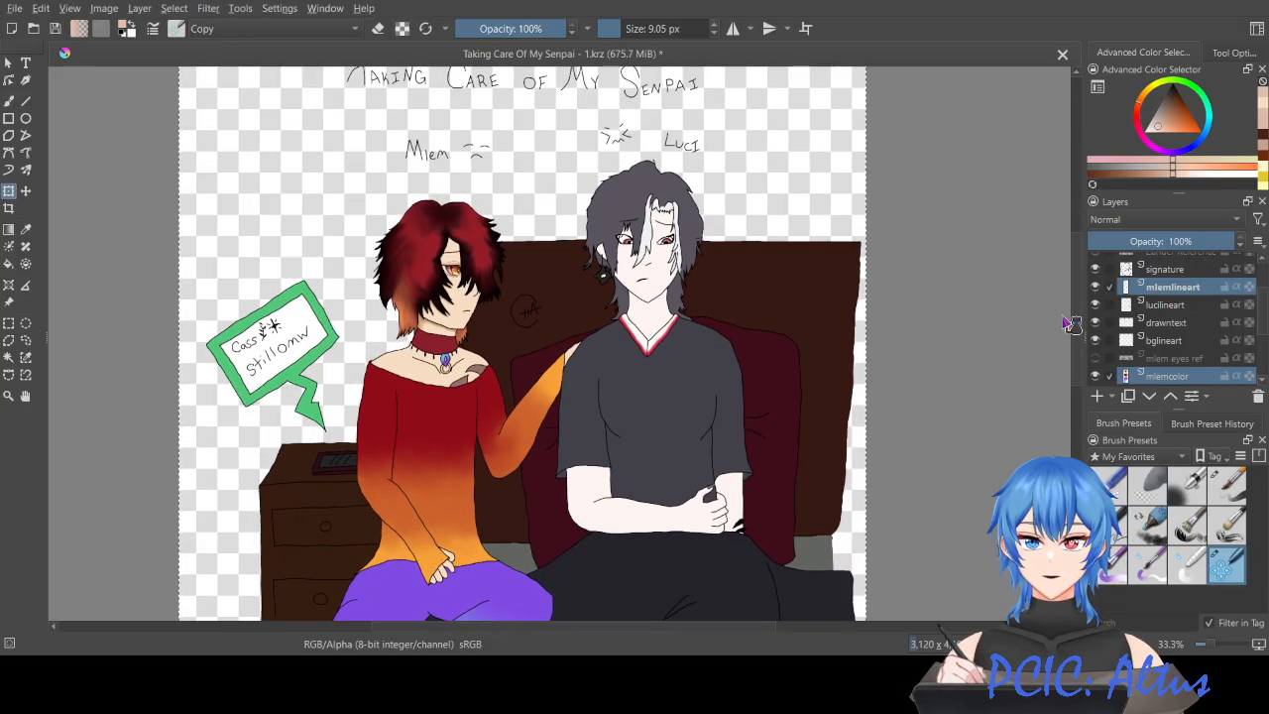
pyautogui.scroll(-1, 1071, 328)
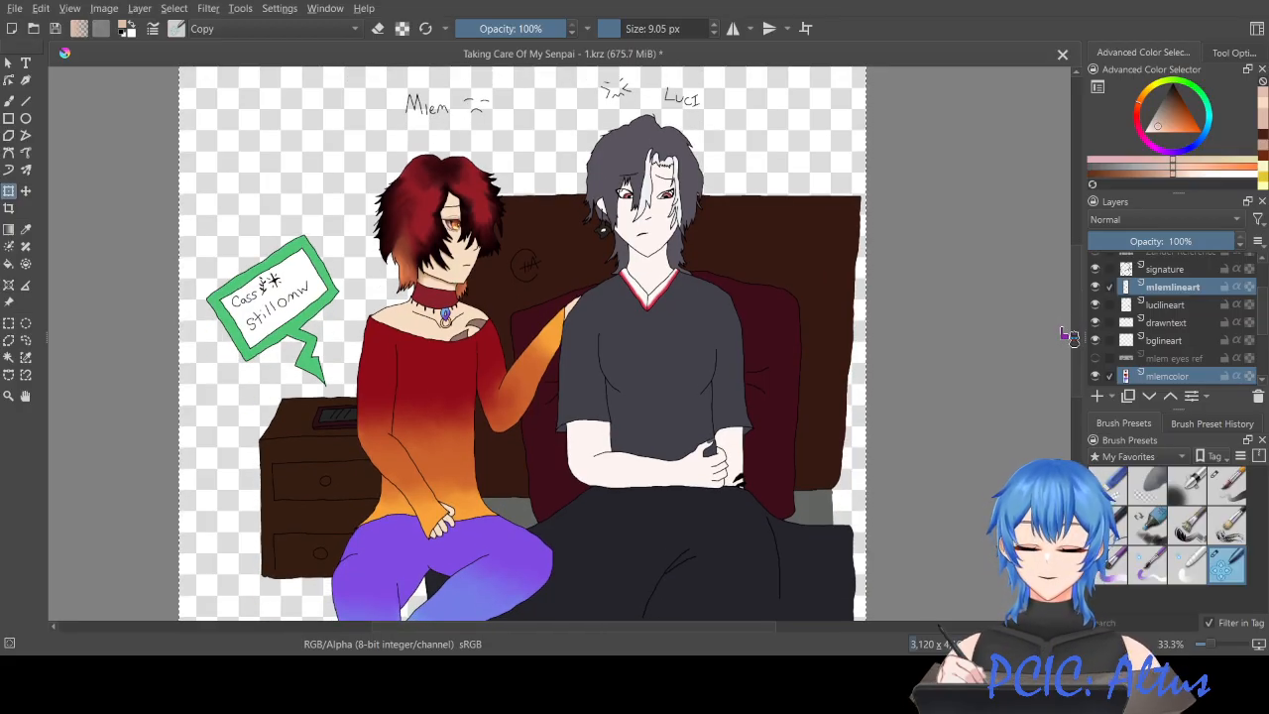
pyautogui.hotkey('ctrl', 's')
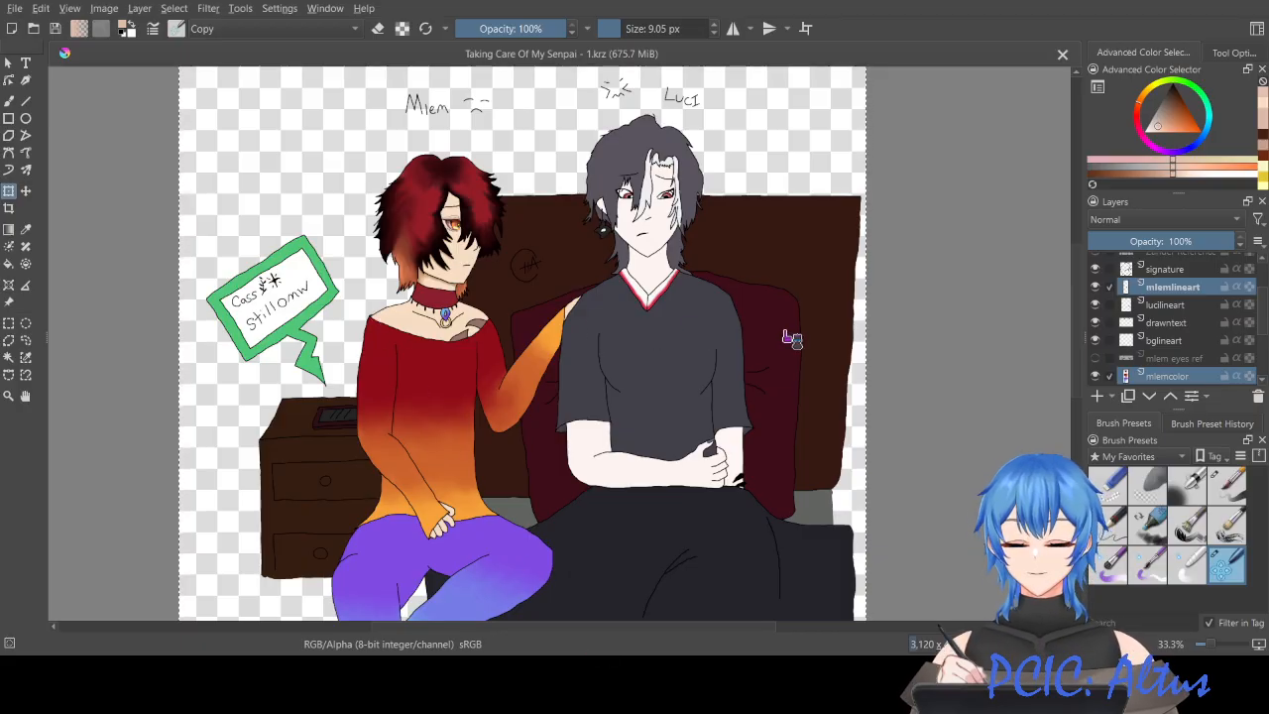
pyautogui.click(952, 351)
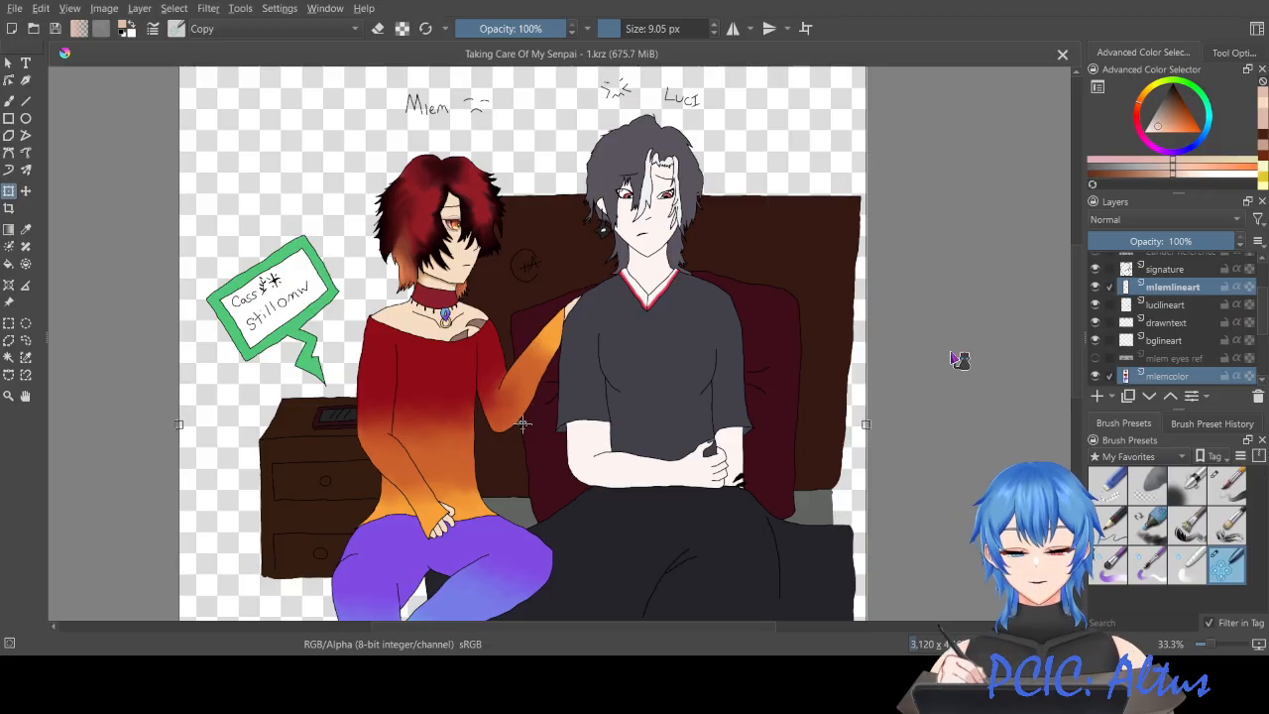
pyautogui.press('Escape')
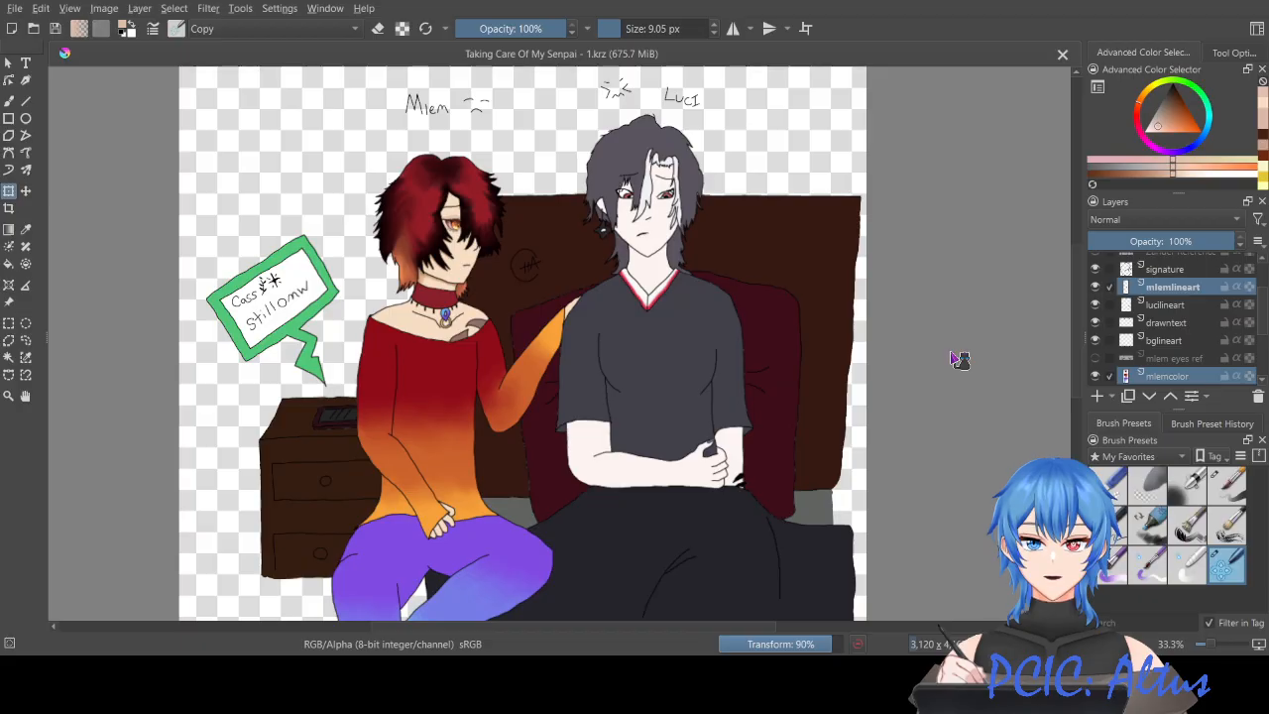
pyautogui.hotkey('ctrl', 'a')
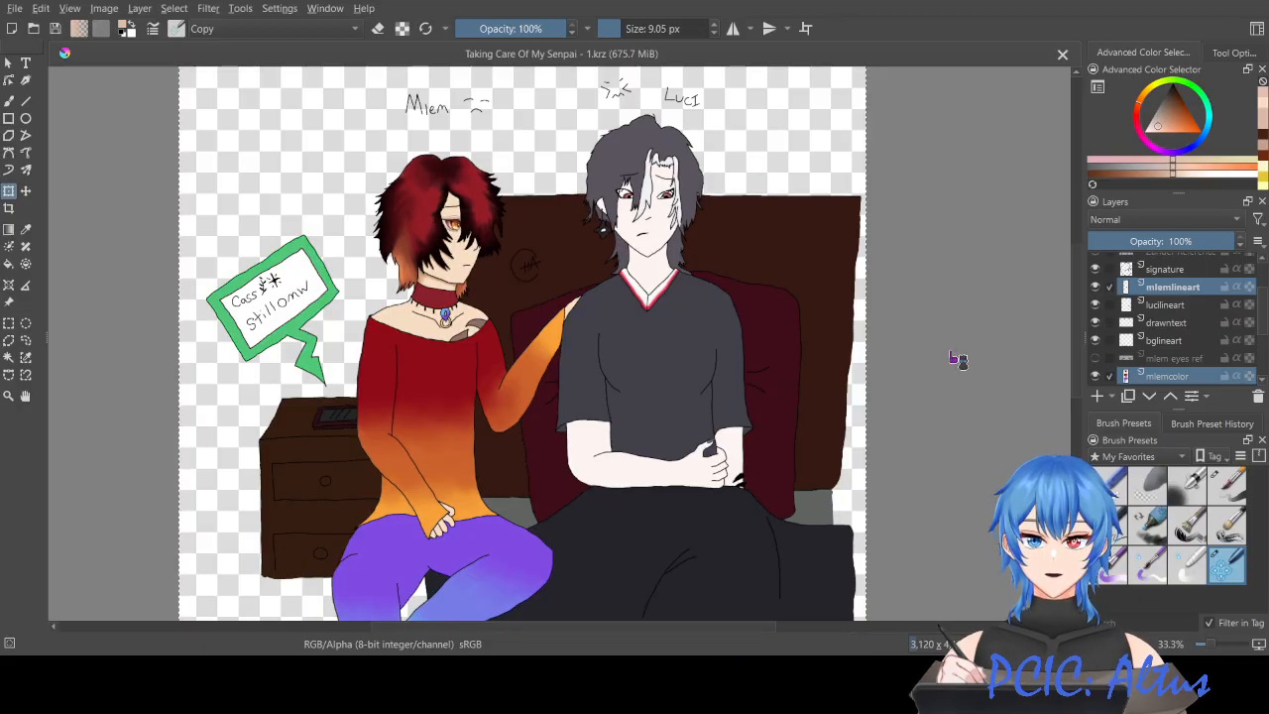